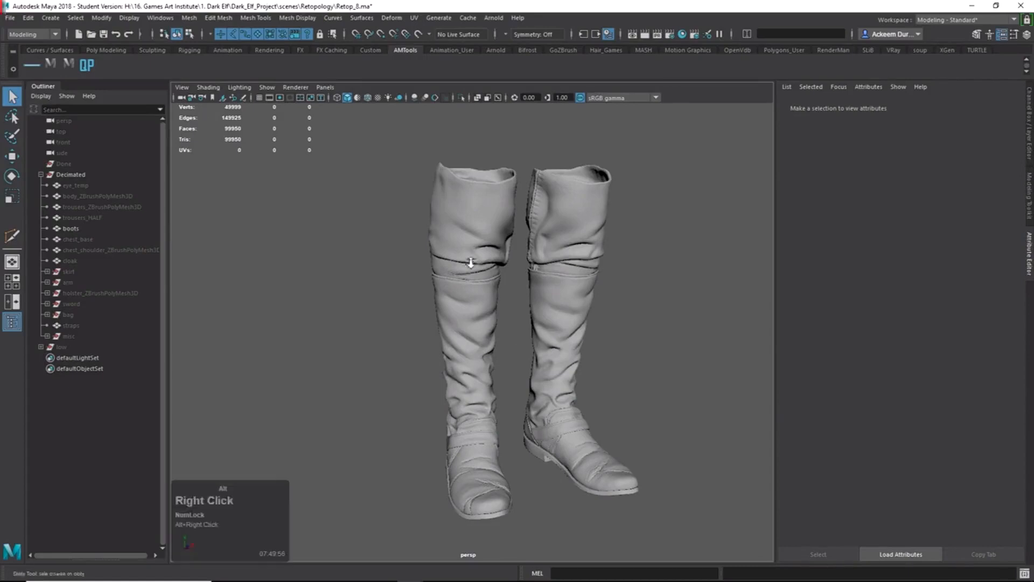
# Orbit around to the boots and select the high-resolution boots mesh.
pyautogui.keyDown('alt'); pyautogui.moveTo(492, 327); pyautogui.dragTo(548, 307); pyautogui.keyUp('alt')
pyautogui.keyDown('alt'); pyautogui.moveTo(547, 307); pyautogui.dragTo(563, 342, button='middle'); pyautogui.keyUp('alt')
pyautogui.keyDown('alt'); pyautogui.moveTo(563, 341); pyautogui.dragTo(559, 348); pyautogui.keyUp('alt')
pyautogui.keyDown('alt'); pyautogui.moveTo(558, 349); pyautogui.dragTo(538, 357, button='right'); pyautogui.keyUp('alt')
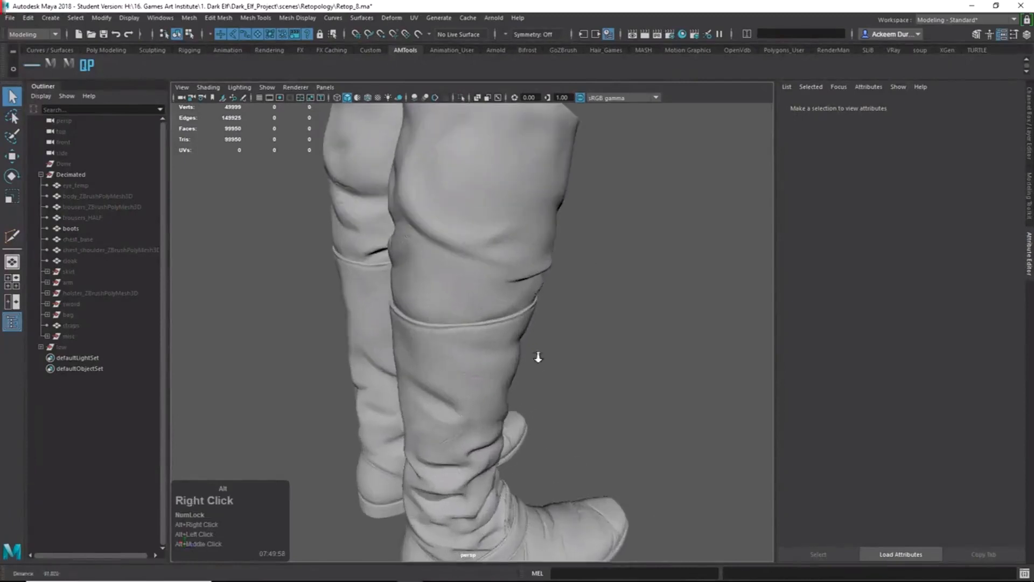
pyautogui.keyDown('alt'); pyautogui.moveTo(549, 360); pyautogui.dragTo(523, 345); pyautogui.keyUp('alt')
pyautogui.click(496, 291)
# Make the boots mesh the live surface and bring up the Modeling Toolkit.
pyautogui.keyDown('alt'); pyautogui.moveTo(644, 328); pyautogui.dragTo(555, 313, button='right'); pyautogui.keyUp('alt')
pyautogui.keyDown('alt'); pyautogui.moveTo(554, 313); pyautogui.dragTo(514, 316); pyautogui.keyUp('alt')
pyautogui.click(419, 35)
pyautogui.keyDown('alt'); pyautogui.moveTo(485, 199); pyautogui.dragTo(577, 253, button='right'); pyautogui.keyUp('alt')
pyautogui.keyDown('alt'); pyautogui.moveTo(576, 253); pyautogui.dragTo(579, 261, button='middle'); pyautogui.keyUp('alt')
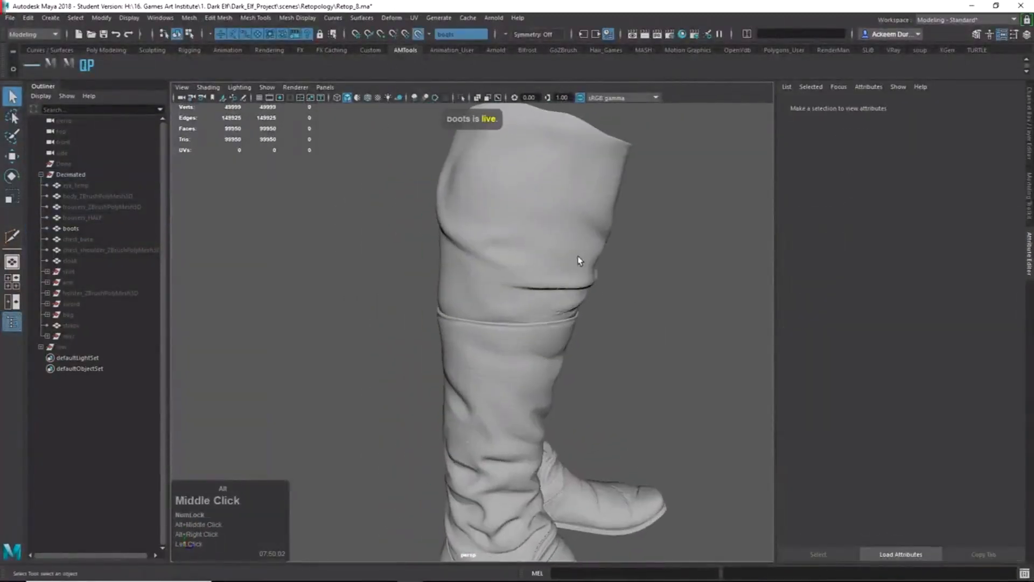
pyautogui.click(1030, 209)
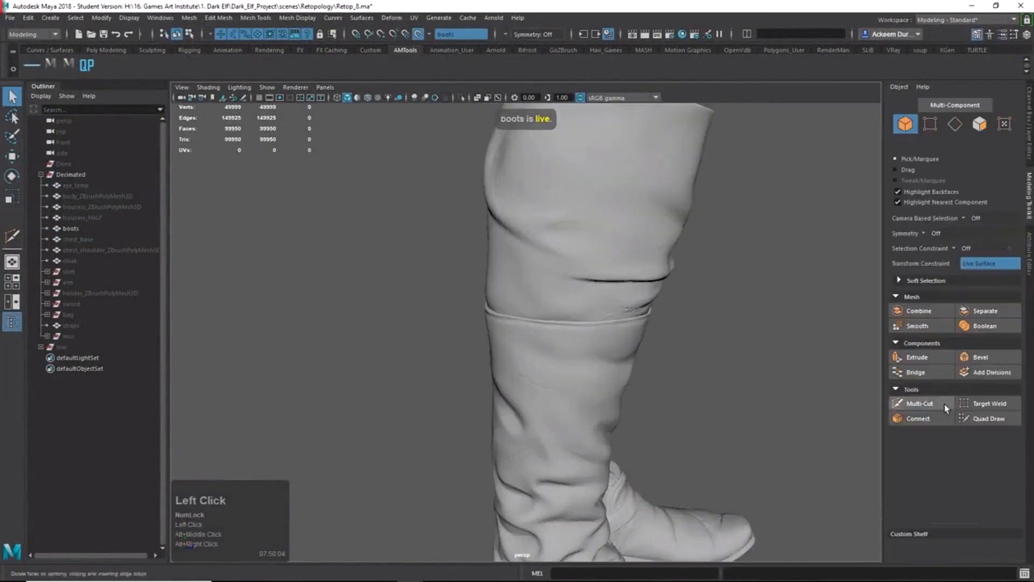
# Switch to Quad Draw and frame a three-quarter view of the boot tops.
pyautogui.click(984, 419)
pyautogui.moveTo(624, 248)
pyautogui.keyDown('alt'); pyautogui.mouseDown(button='right')
pyautogui.moveTo(593, 238)
pyautogui.moveTo(533, 264)
pyautogui.mouseUp(button='right'); pyautogui.keyUp('alt')
pyautogui.keyDown('alt'); pyautogui.moveTo(533, 263); pyautogui.dragTo(459, 286); pyautogui.keyUp('alt')
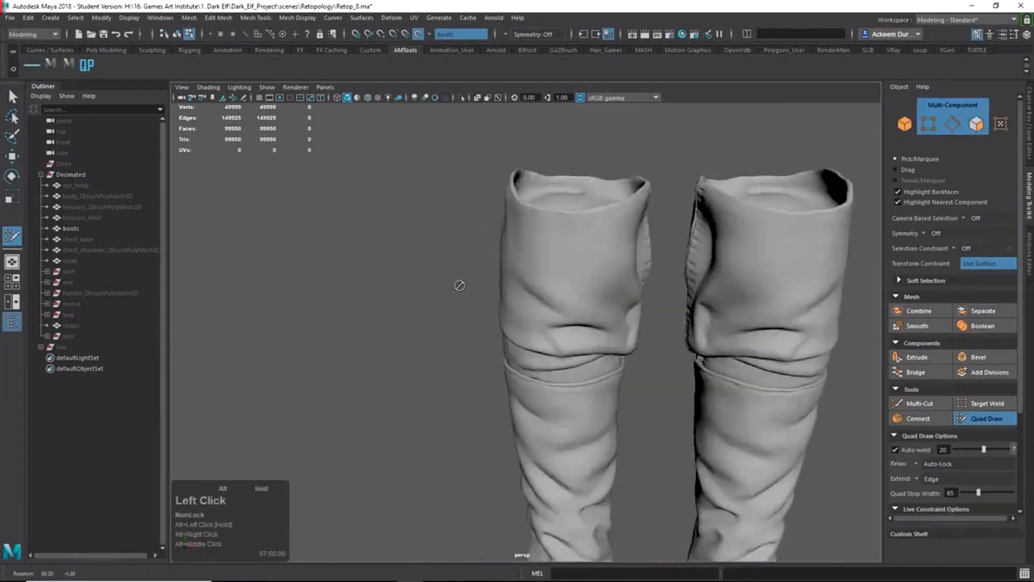
pyautogui.keyDown('alt'); pyautogui.moveTo(459, 286); pyautogui.dragTo(570, 268, button='right'); pyautogui.keyUp('alt')
pyautogui.keyDown('alt'); pyautogui.moveTo(570, 267); pyautogui.dragTo(566, 250); pyautogui.keyUp('alt')
pyautogui.keyDown('alt'); pyautogui.moveTo(566, 251); pyautogui.dragTo(584, 354, button='middle'); pyautogui.keyUp('alt')
pyautogui.keyDown('alt'); pyautogui.moveTo(584, 353); pyautogui.dragTo(613, 317); pyautogui.keyUp('alt')
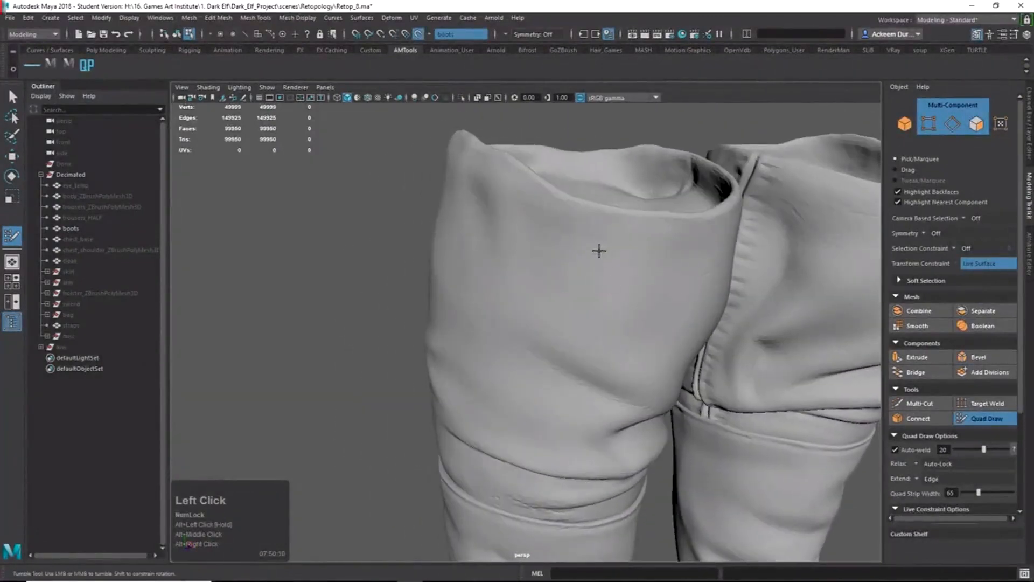
# Place the first five Quad Draw points along the cuff rim.
pyautogui.click(617, 213)
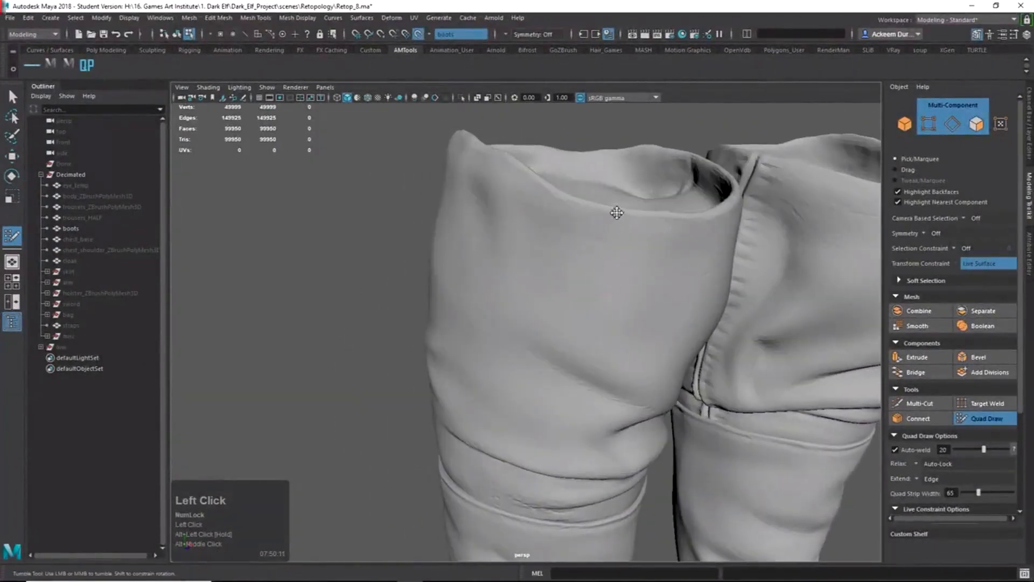
pyautogui.click(552, 196)
pyautogui.moveTo(554, 196)
pyautogui.keyDown('alt'); pyautogui.mouseDown()
pyautogui.moveTo(575, 233)
pyautogui.moveTo(609, 237)
pyautogui.mouseUp(); pyautogui.keyUp('alt')
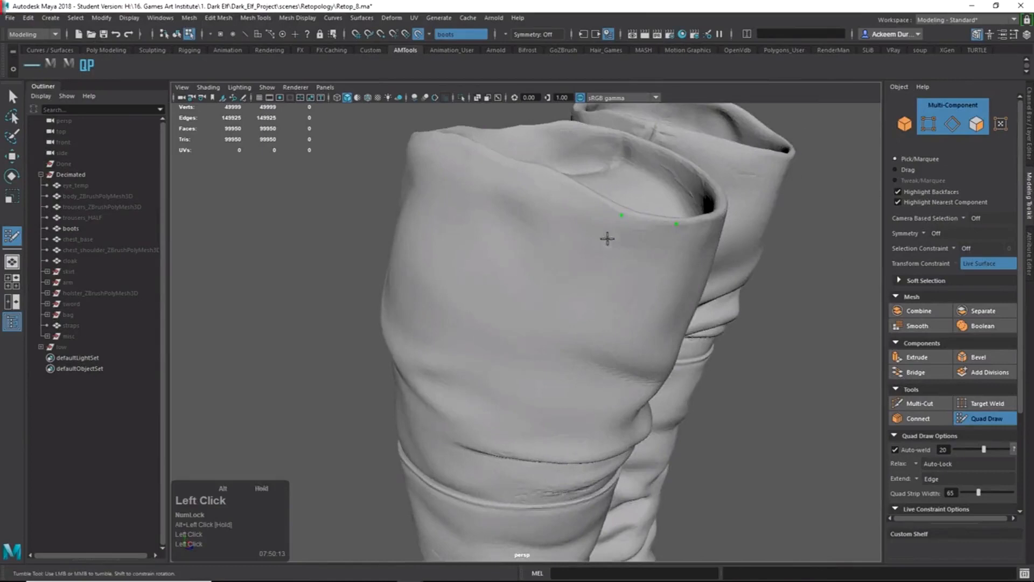
pyautogui.click(553, 181)
pyautogui.keyDown('alt'); pyautogui.moveTo(549, 180); pyautogui.dragTo(582, 220); pyautogui.keyUp('alt')
pyautogui.moveTo(504, 183)
pyautogui.keyDown('alt'); pyautogui.mouseDown()
pyautogui.moveTo(542, 203)
pyautogui.moveTo(496, 178)
pyautogui.moveTo(502, 196)
pyautogui.mouseUp(); pyautogui.keyUp('alt')
pyautogui.click(489, 179)
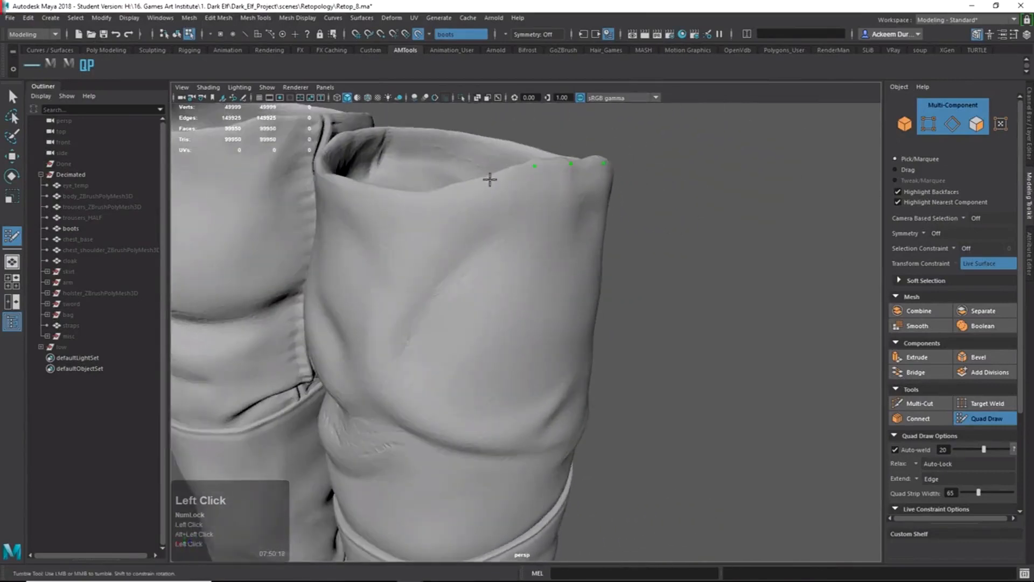
pyautogui.keyDown('alt'); pyautogui.moveTo(428, 199); pyautogui.dragTo(512, 215); pyautogui.keyUp('alt')
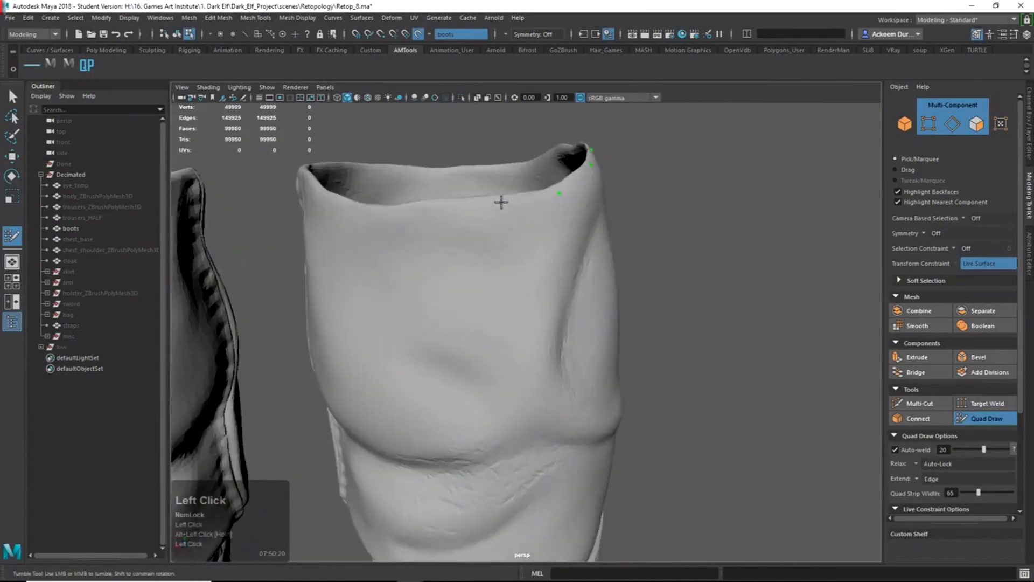
pyautogui.click(436, 205)
# Orbit around to the boot's other side and add three more rim points.
pyautogui.moveTo(438, 205)
pyautogui.keyDown('alt'); pyautogui.mouseDown()
pyautogui.moveTo(535, 275)
pyautogui.moveTo(535, 265)
pyautogui.mouseUp(); pyautogui.keyUp('alt')
pyautogui.keyDown('alt'); pyautogui.moveTo(451, 231); pyautogui.dragTo(501, 238); pyautogui.keyUp('alt')
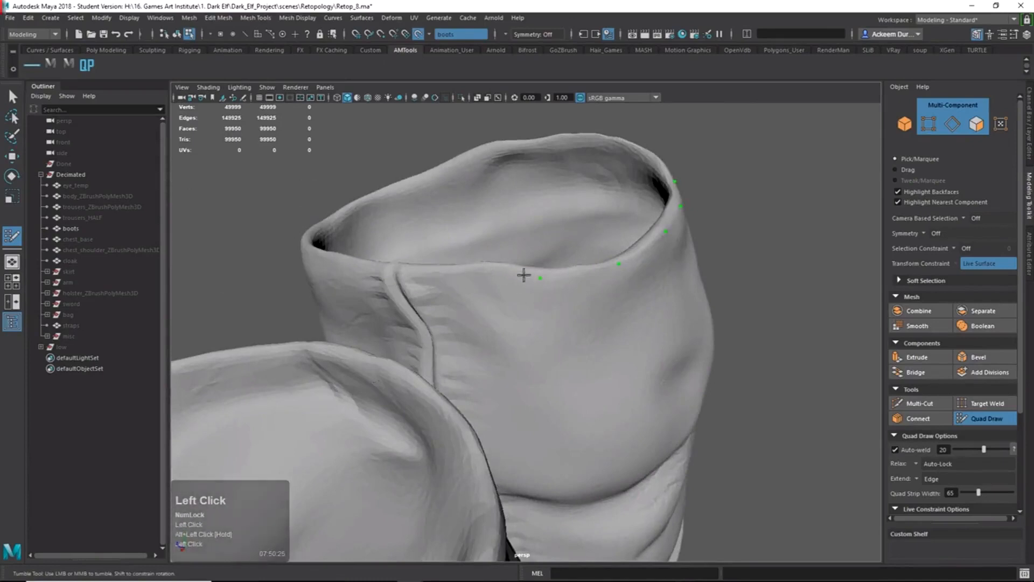
pyautogui.moveTo(503, 270)
pyautogui.keyDown('alt'); pyautogui.mouseDown()
pyautogui.moveTo(526, 273)
pyautogui.moveTo(448, 201)
pyautogui.moveTo(498, 221)
pyautogui.moveTo(454, 238)
pyautogui.mouseUp(); pyautogui.keyUp('alt')
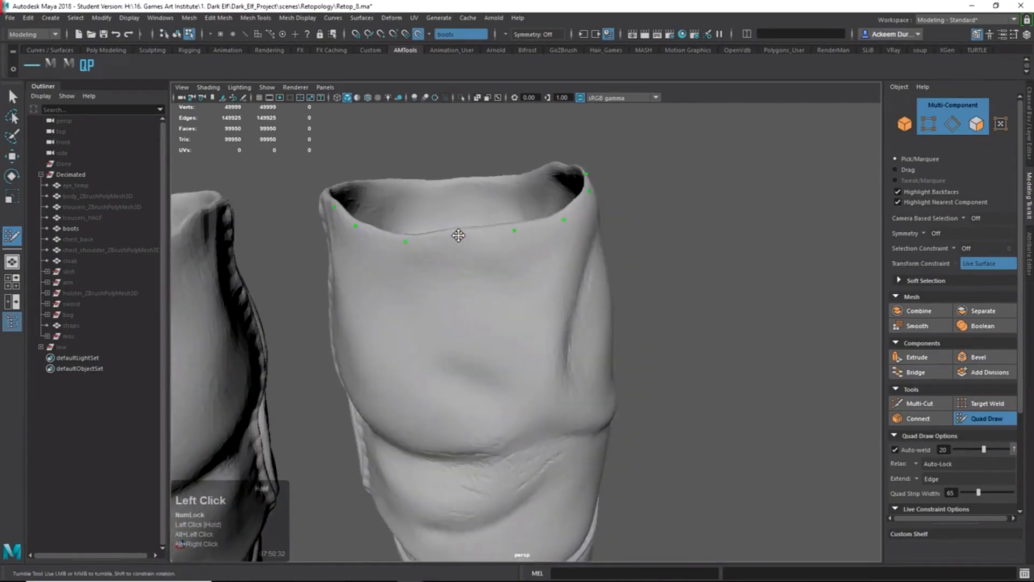
pyautogui.keyDown('alt'); pyautogui.moveTo(517, 238); pyautogui.dragTo(463, 237, button='right'); pyautogui.keyUp('alt')
pyautogui.keyDown('alt'); pyautogui.moveTo(538, 242); pyautogui.dragTo(431, 237); pyautogui.keyUp('alt')
pyautogui.keyDown('alt'); pyautogui.moveTo(501, 248); pyautogui.dragTo(619, 264, button='right'); pyautogui.keyUp('alt')
pyautogui.keyDown('alt'); pyautogui.moveTo(636, 264); pyautogui.dragTo(616, 248); pyautogui.keyUp('alt')
pyautogui.keyDown('alt'); pyautogui.moveTo(579, 226); pyautogui.dragTo(559, 305, button='middle'); pyautogui.keyUp('alt')
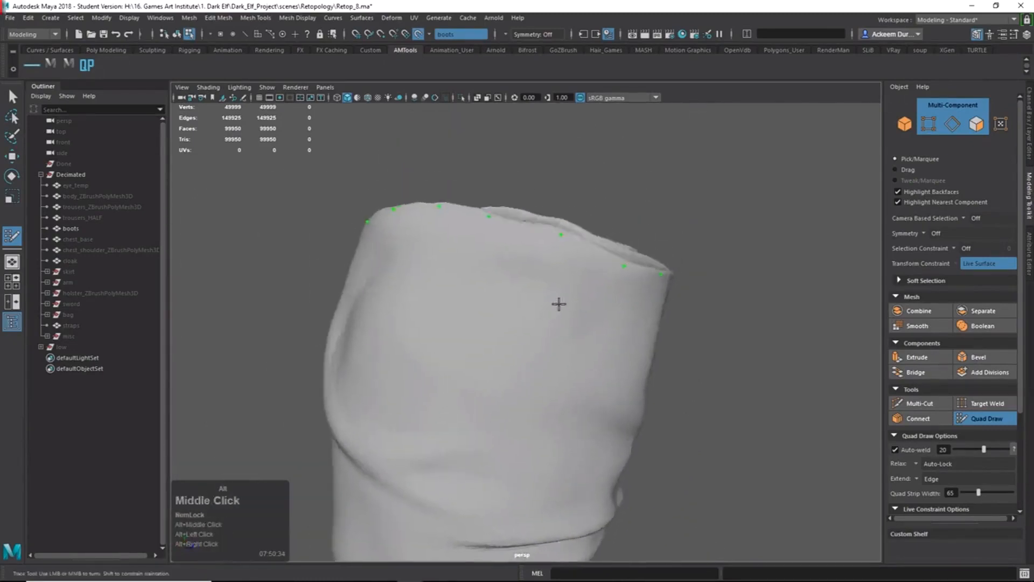
pyautogui.keyDown('alt'); pyautogui.moveTo(559, 304); pyautogui.dragTo(593, 337); pyautogui.keyUp('alt')
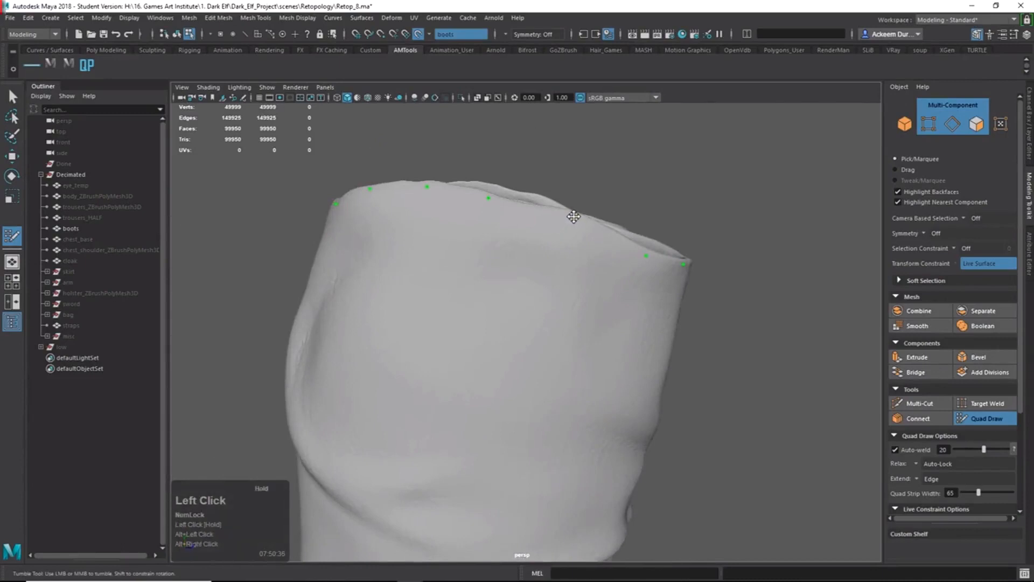
pyautogui.keyDown('alt'); pyautogui.moveTo(561, 229); pyautogui.dragTo(568, 243); pyautogui.keyUp('alt')
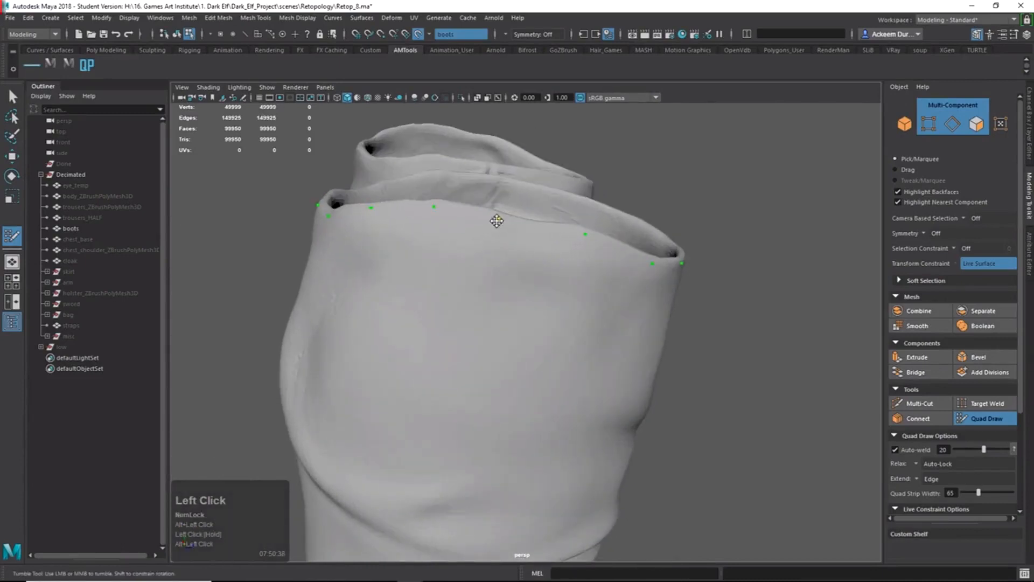
pyautogui.moveTo(537, 238)
pyautogui.keyDown('alt'); pyautogui.mouseDown()
pyautogui.moveTo(479, 225)
pyautogui.moveTo(478, 265)
pyautogui.mouseUp(); pyautogui.keyUp('alt')
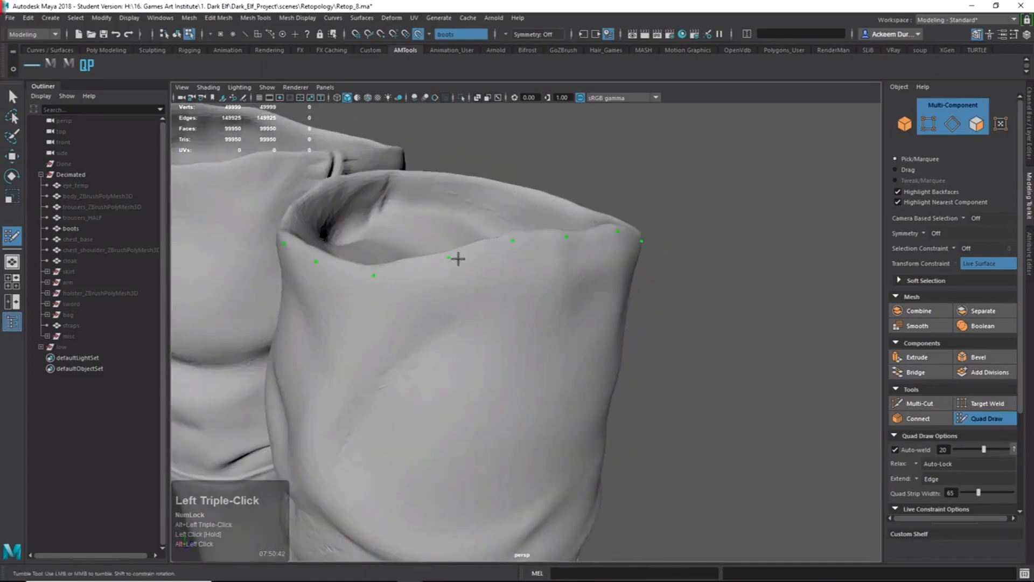
pyautogui.moveTo(389, 293)
pyautogui.keyDown('alt'); pyautogui.mouseDown()
pyautogui.moveTo(431, 275)
pyautogui.moveTo(489, 295)
pyautogui.moveTo(588, 307)
pyautogui.moveTo(630, 268)
pyautogui.mouseUp(); pyautogui.keyUp('alt')
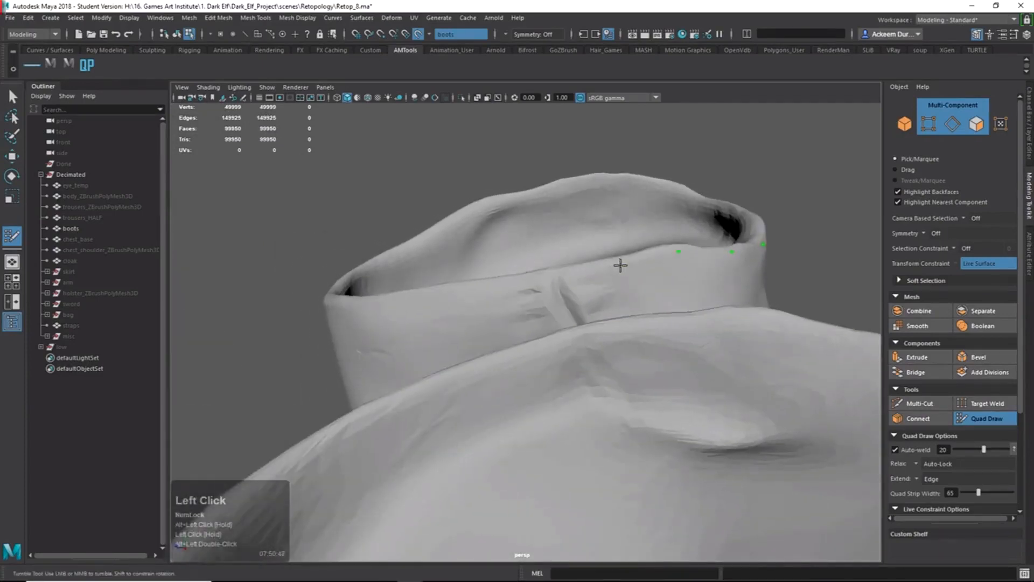
pyautogui.click(621, 265)
pyautogui.moveTo(531, 293)
pyautogui.keyDown('alt'); pyautogui.mouseDown()
pyautogui.moveTo(596, 291)
pyautogui.moveTo(586, 293)
pyautogui.mouseUp(); pyautogui.keyUp('alt')
pyautogui.click(658, 270)
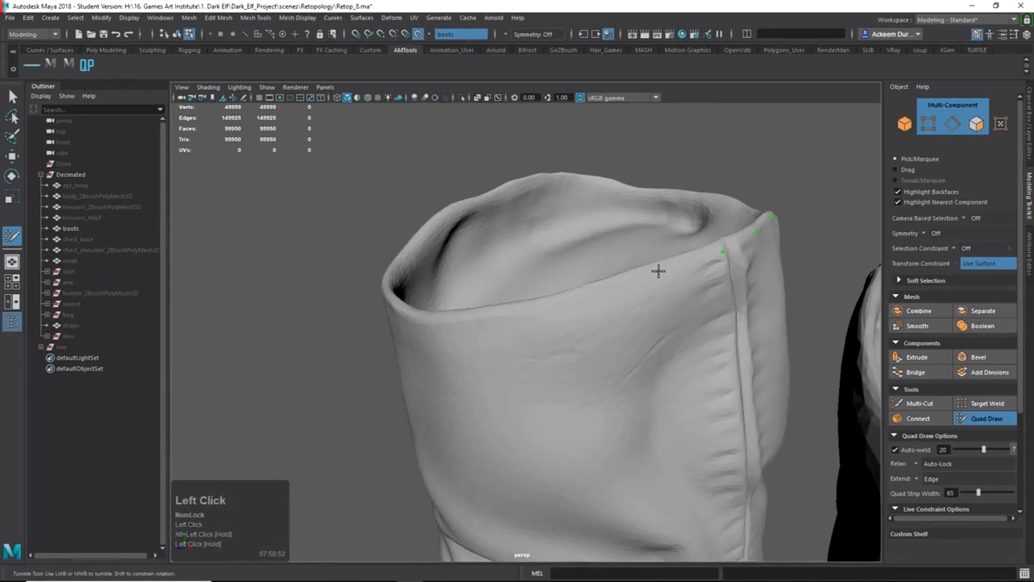
pyautogui.click(575, 300)
# Finish the rim ring on the far side and place two points below the rim.
pyautogui.moveTo(515, 324)
pyautogui.keyDown('alt'); pyautogui.mouseDown()
pyautogui.moveTo(671, 441)
pyautogui.moveTo(696, 408)
pyautogui.mouseUp(); pyautogui.keyUp('alt')
pyautogui.click(644, 442)
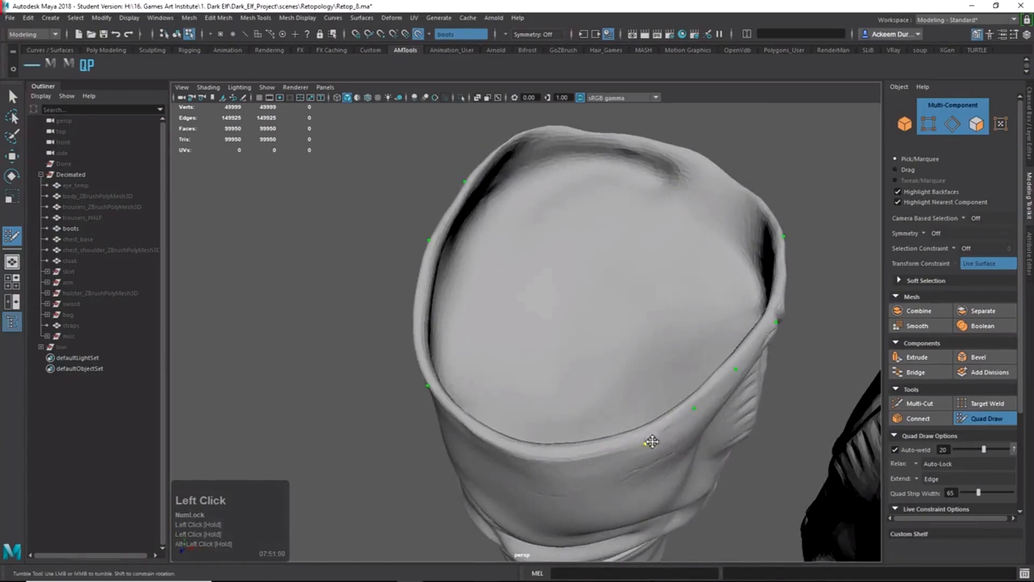
pyautogui.keyDown('alt'); pyautogui.moveTo(651, 441); pyautogui.dragTo(652, 325); pyautogui.keyUp('alt')
pyautogui.click(637, 272)
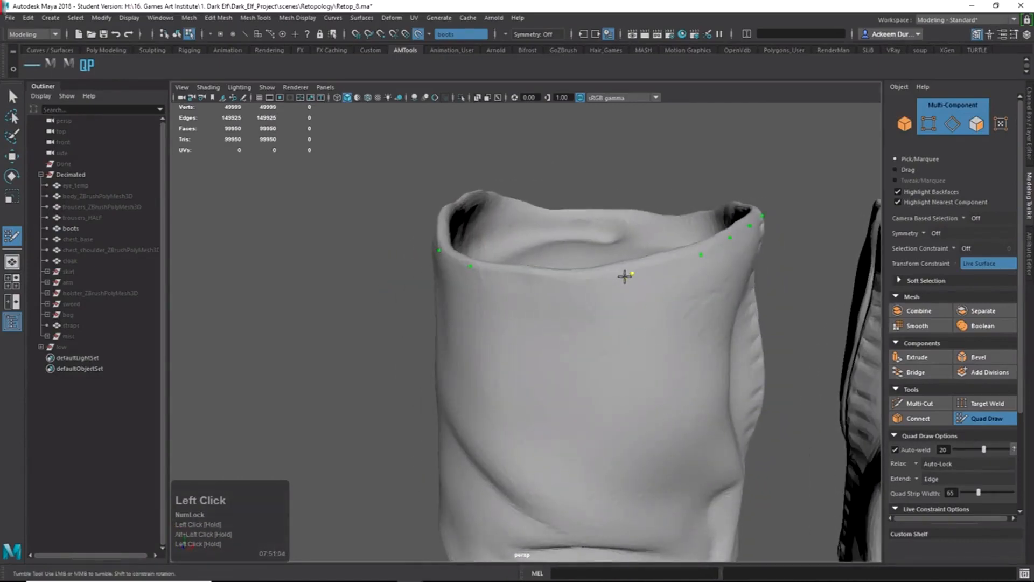
pyautogui.keyDown('alt'); pyautogui.moveTo(625, 276); pyautogui.dragTo(628, 380); pyautogui.keyUp('alt')
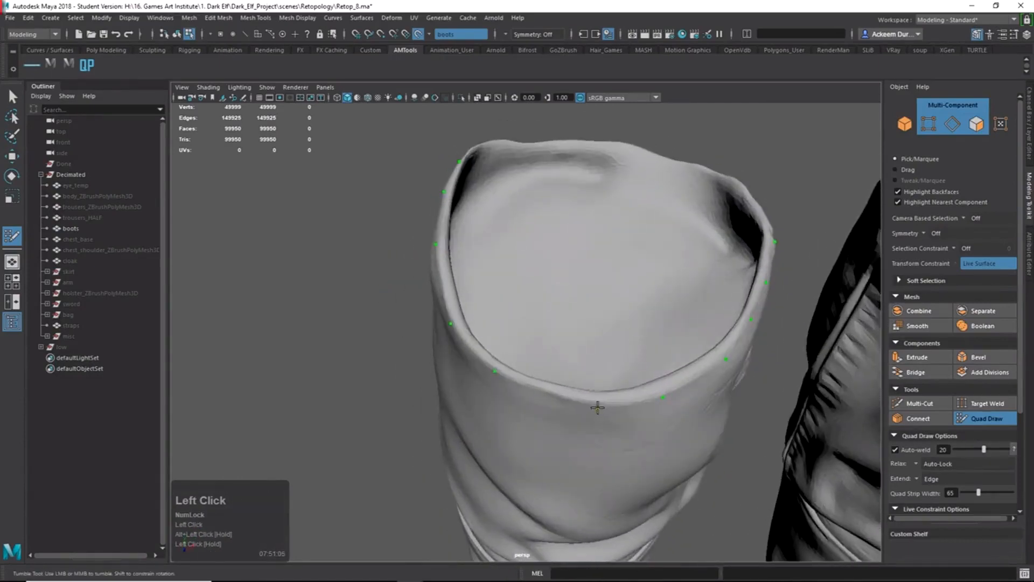
pyautogui.keyDown('alt'); pyautogui.moveTo(623, 428); pyautogui.dragTo(621, 402); pyautogui.keyUp('alt')
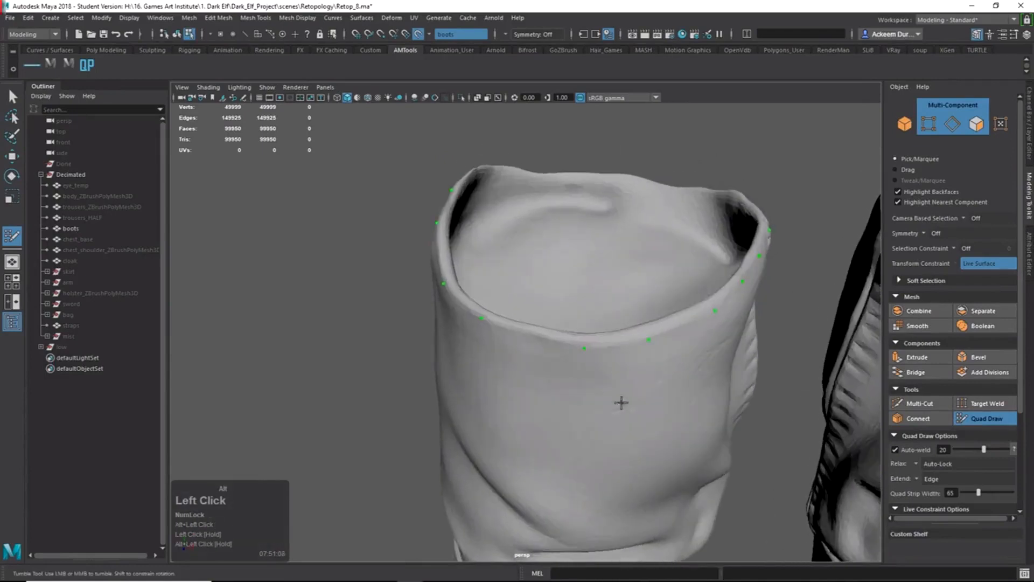
pyautogui.keyDown('alt'); pyautogui.moveTo(604, 349); pyautogui.dragTo(599, 354); pyautogui.keyUp('alt')
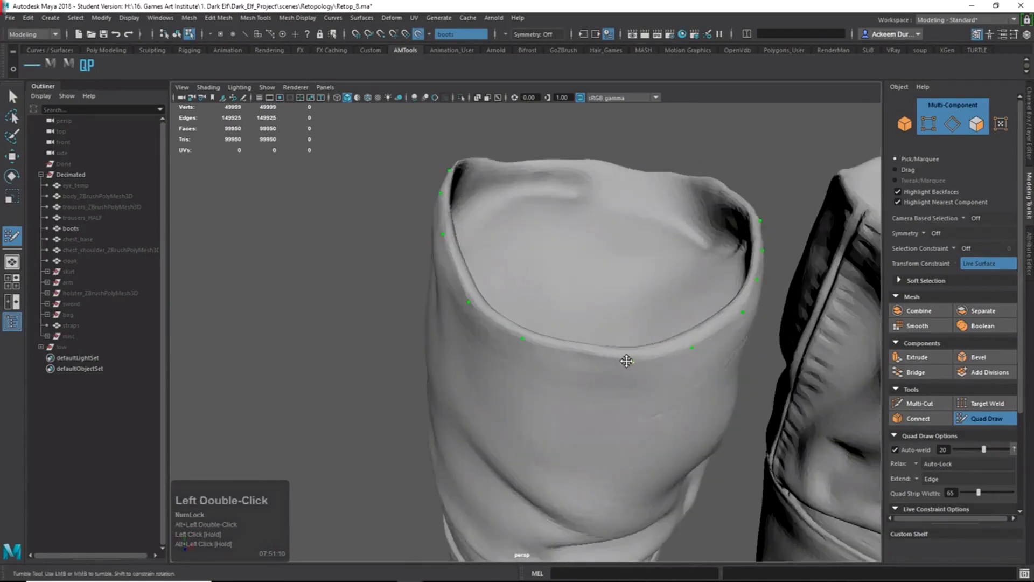
pyautogui.keyDown('alt'); pyautogui.moveTo(611, 357); pyautogui.dragTo(584, 346, button='right'); pyautogui.keyUp('alt')
pyautogui.keyDown('alt'); pyautogui.moveTo(584, 346); pyautogui.dragTo(549, 351); pyautogui.keyUp('alt')
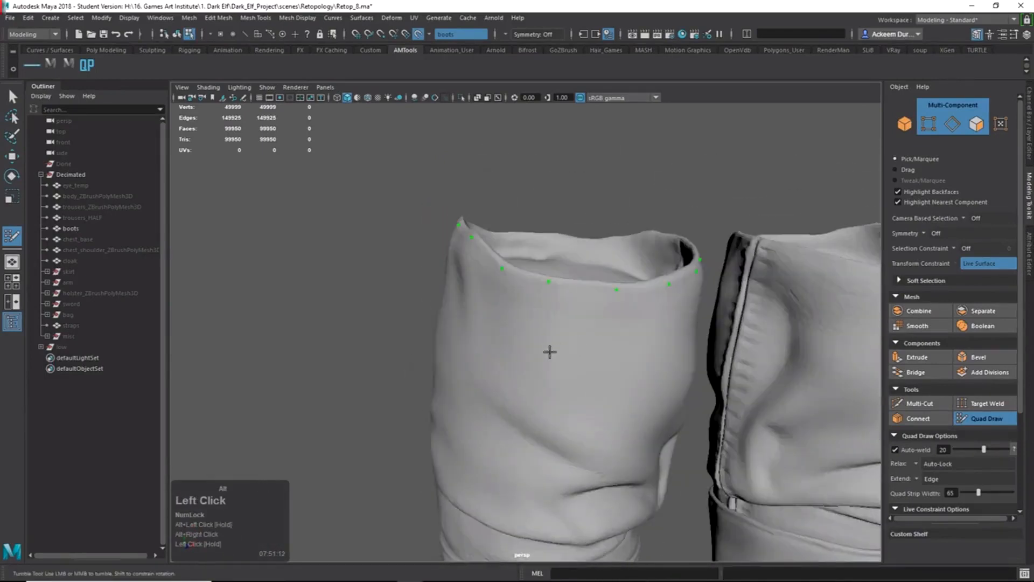
pyautogui.click(552, 344)
pyautogui.click(607, 348)
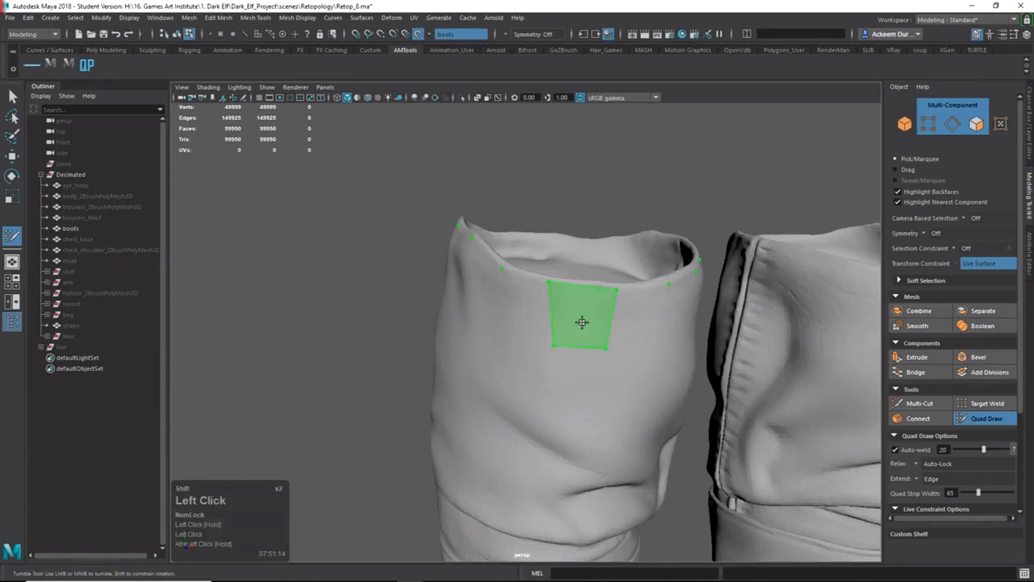
# Fill the first three quads under the cuff rim from the lower points.
pyautogui.keyDown('shift'); pyautogui.click(582, 324); pyautogui.keyUp('shift')
pyautogui.keyDown('alt'); pyautogui.moveTo(591, 367); pyautogui.dragTo(519, 348); pyautogui.keyUp('alt')
pyautogui.click(561, 341)
pyautogui.click(512, 318)
pyautogui.keyDown('shift'); pyautogui.click(537, 326); pyautogui.keyUp('shift')
pyautogui.click(471, 319)
pyautogui.click(410, 298)
pyautogui.keyDown('shift'); pyautogui.click(445, 301); pyautogui.keyUp('shift')
pyautogui.keyDown('alt'); pyautogui.keyDown('shift'); pyautogui.moveTo(444, 301); pyautogui.dragTo(465, 336); pyautogui.keyUp('shift'); pyautogui.keyUp('alt')
# Add further quads spaced along the cuff below the rim.
pyautogui.click(480, 343)
pyautogui.keyDown('shift'); pyautogui.click(445, 346); pyautogui.keyUp('shift')
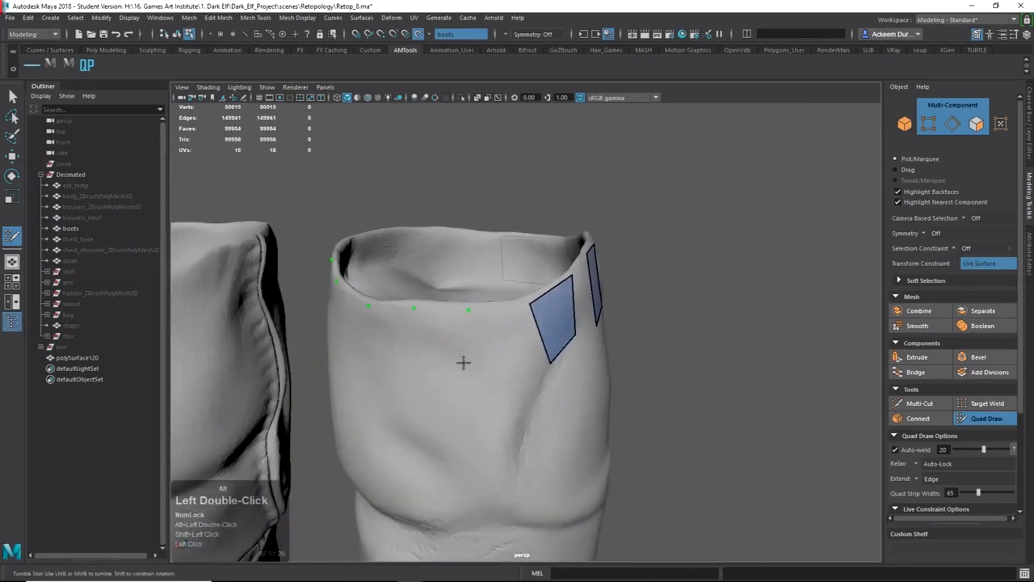
pyautogui.click(464, 363)
pyautogui.click(417, 357)
pyautogui.keyDown('shift'); pyautogui.click(414, 356); pyautogui.keyUp('shift')
pyautogui.moveTo(413, 355)
pyautogui.keyDown('alt'); pyautogui.mouseDown()
pyautogui.moveTo(592, 386)
pyautogui.moveTo(601, 357)
pyautogui.moveTo(573, 380)
pyautogui.moveTo(612, 353)
pyautogui.mouseUp(); pyautogui.keyUp('alt')
pyautogui.click(509, 389)
pyautogui.click(453, 375)
pyautogui.keyDown('shift'); pyautogui.click(493, 380); pyautogui.keyUp('shift')
pyautogui.keyDown('shift'); pyautogui.click(570, 365); pyautogui.keyUp('shift')
pyautogui.keyDown('shift'); pyautogui.click(560, 371); pyautogui.keyUp('shift')
pyautogui.keyDown('shift'); pyautogui.click(533, 380); pyautogui.keyUp('shift')
pyautogui.click(578, 381)
pyautogui.keyDown('shift'); pyautogui.click(544, 363); pyautogui.keyUp('shift')
# Check the new quads from other angles and undo a stray point.
pyautogui.keyDown('alt'); pyautogui.moveTo(612, 353); pyautogui.dragTo(528, 327, button='right'); pyautogui.keyUp('alt')
pyautogui.keyDown('alt'); pyautogui.moveTo(512, 344); pyautogui.dragTo(537, 330); pyautogui.keyUp('alt')
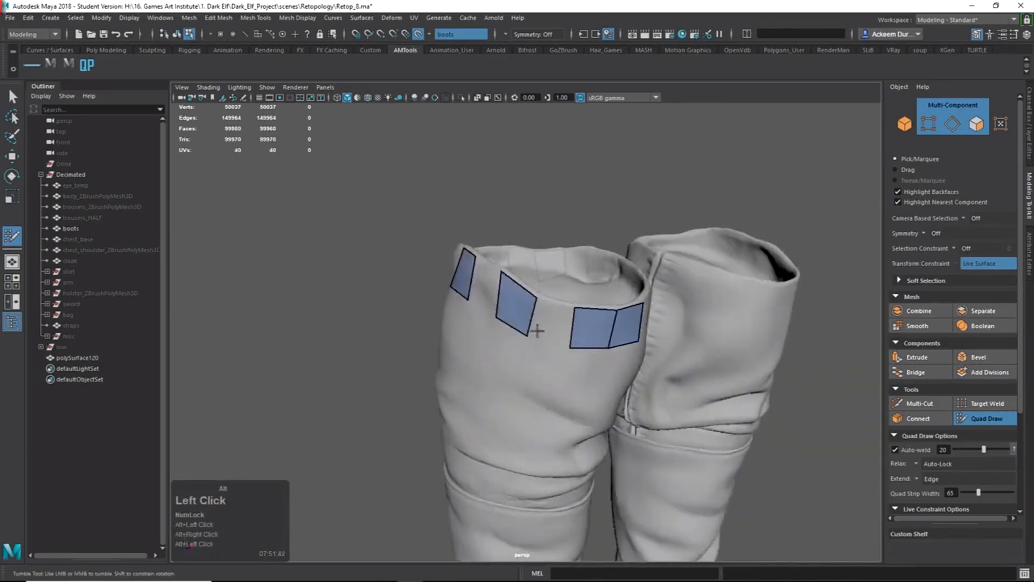
pyautogui.keyDown('alt'); pyautogui.moveTo(537, 330); pyautogui.dragTo(536, 360, button='right'); pyautogui.keyUp('alt')
pyautogui.keyDown('alt'); pyautogui.moveTo(535, 361); pyautogui.dragTo(591, 358); pyautogui.keyUp('alt')
pyautogui.keyDown('alt'); pyautogui.moveTo(591, 357); pyautogui.dragTo(558, 351, button='middle'); pyautogui.keyUp('alt')
pyautogui.keyDown('alt'); pyautogui.moveTo(558, 350); pyautogui.dragTo(441, 335); pyautogui.keyUp('alt')
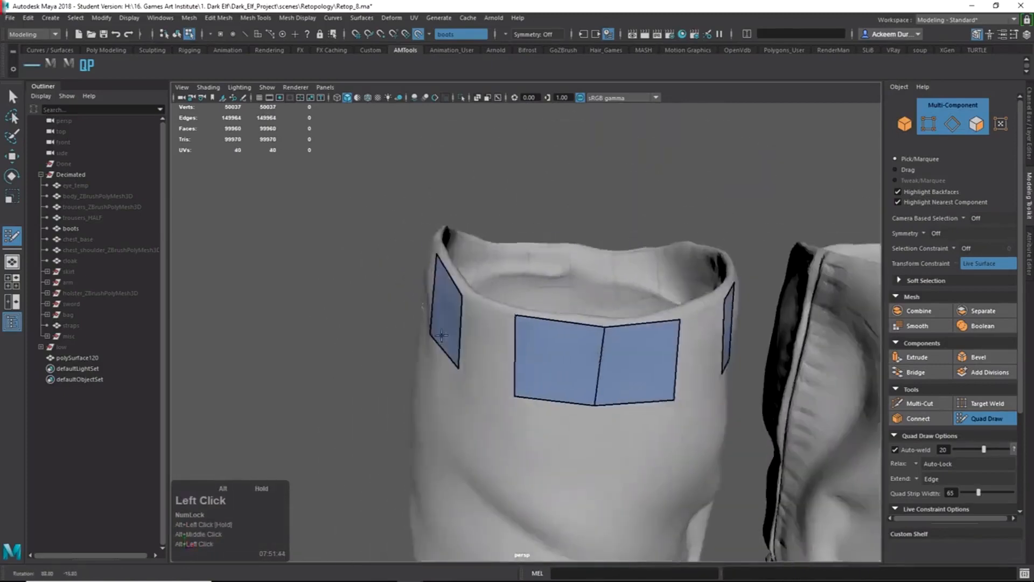
pyautogui.moveTo(487, 387)
pyautogui.keyDown('alt'); pyautogui.mouseDown()
pyautogui.moveTo(588, 387)
pyautogui.moveTo(632, 362)
pyautogui.mouseUp(); pyautogui.keyUp('alt')
pyautogui.click(607, 359)
pyautogui.press('z')
pyautogui.moveTo(531, 346)
pyautogui.keyDown('alt'); pyautogui.mouseDown()
pyautogui.moveTo(587, 401)
pyautogui.moveTo(655, 381)
pyautogui.moveTo(619, 397)
pyautogui.moveTo(495, 372)
pyautogui.mouseUp(); pyautogui.keyUp('alt')
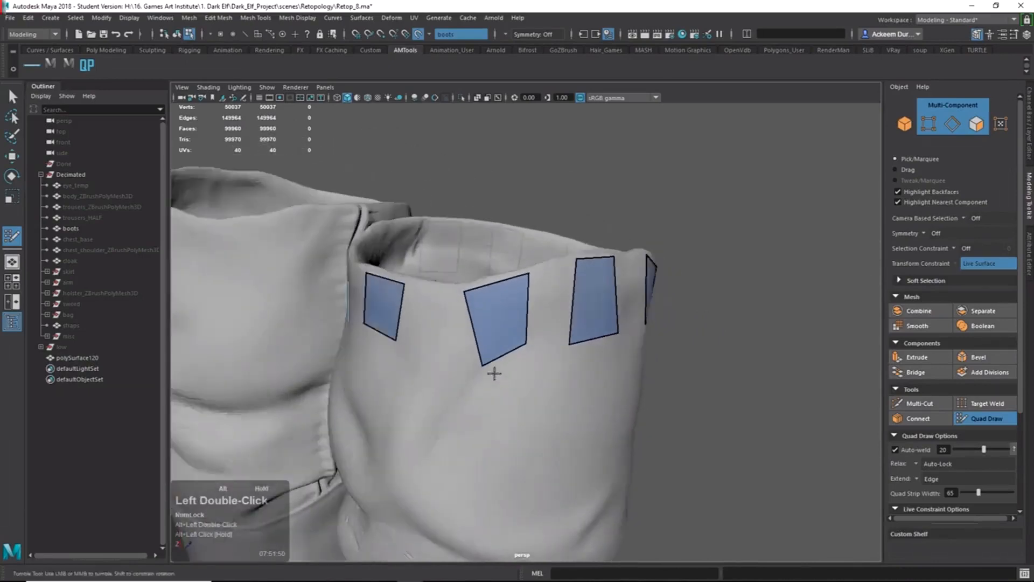
pyautogui.keyDown('alt'); pyautogui.moveTo(401, 483); pyautogui.dragTo(599, 278); pyautogui.keyUp('alt')
pyautogui.keyDown('alt'); pyautogui.moveTo(494, 442); pyautogui.dragTo(446, 374); pyautogui.keyUp('alt')
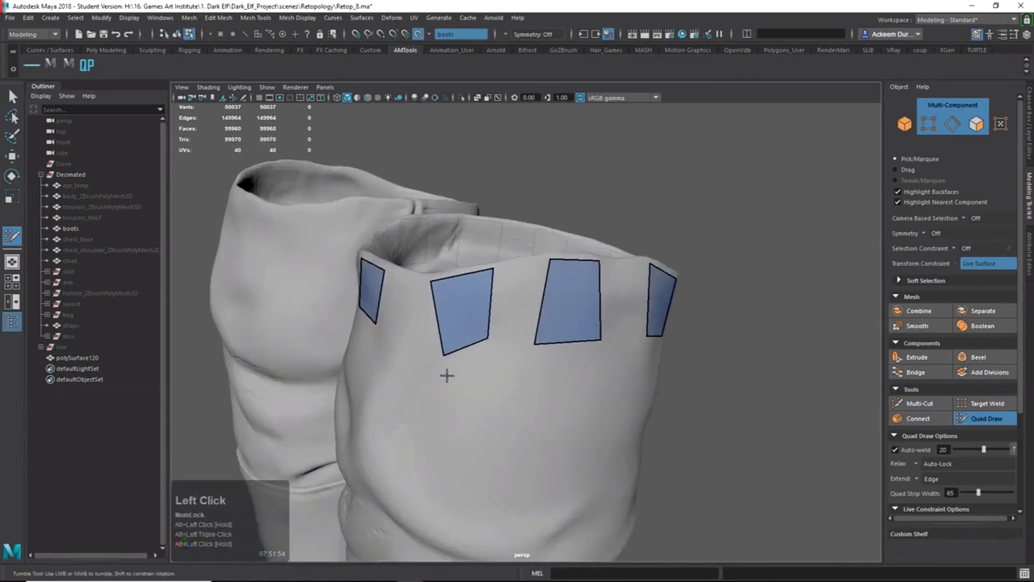
pyautogui.click(479, 347)
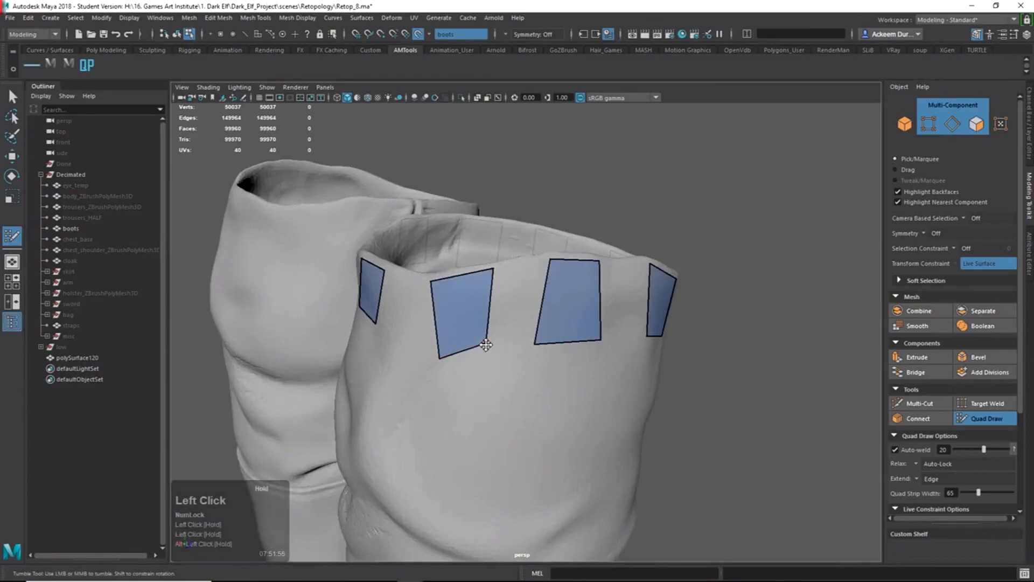
pyautogui.moveTo(491, 360)
pyautogui.keyDown('alt'); pyautogui.mouseDown()
pyautogui.moveTo(584, 316)
pyautogui.moveTo(587, 377)
pyautogui.moveTo(438, 365)
pyautogui.moveTo(482, 369)
pyautogui.moveTo(498, 354)
pyautogui.moveTo(604, 328)
pyautogui.moveTo(716, 344)
pyautogui.moveTo(503, 370)
pyautogui.mouseUp(); pyautogui.keyUp('alt')
# Fill five gaps between quads, split one with an edge loop, and relax the bottom vertices.
pyautogui.keyDown('shift'); pyautogui.click(521, 323); pyautogui.keyUp('shift')
pyautogui.keyDown('shift'); pyautogui.click(605, 328); pyautogui.keyUp('shift')
pyautogui.keyDown('shift'); pyautogui.click(679, 335); pyautogui.keyUp('shift')
pyautogui.keyDown('shift'); pyautogui.click(595, 350); pyautogui.keyUp('shift')
pyautogui.keyDown('shift'); pyautogui.click(503, 370); pyautogui.keyUp('shift')
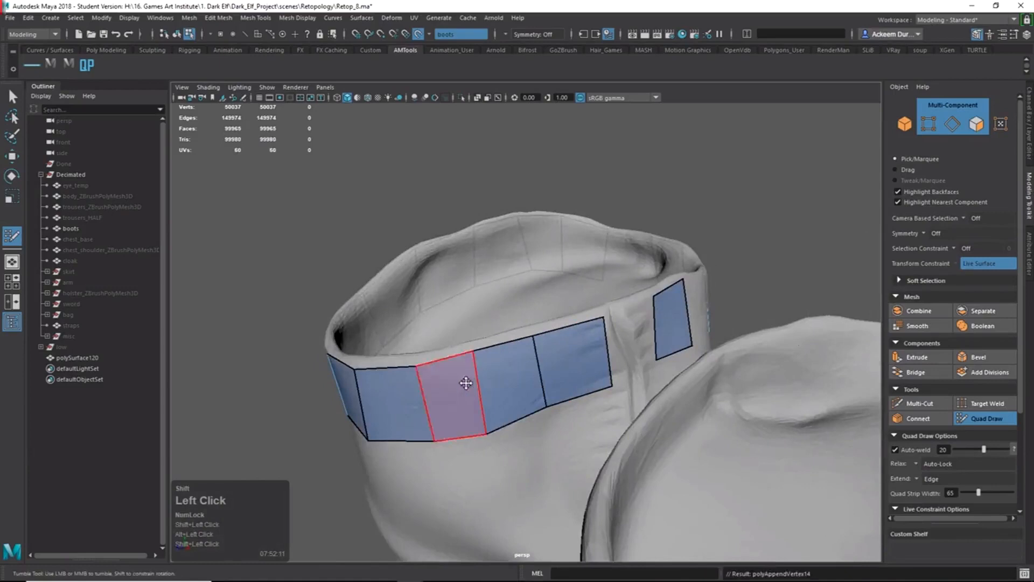
pyautogui.keyDown('shift'); pyautogui.click(541, 364); pyautogui.keyUp('shift')
pyautogui.keyDown('shift'); pyautogui.moveTo(485, 428); pyautogui.dragTo(486, 395); pyautogui.keyUp('shift')
pyautogui.keyDown('shift'); pyautogui.moveTo(422, 392); pyautogui.dragTo(416, 391); pyautogui.keyUp('shift')
# Fill the remaining gaps so the two quad strips join into one band.
pyautogui.keyDown('alt'); pyautogui.moveTo(604, 363); pyautogui.dragTo(546, 364); pyautogui.keyUp('alt')
pyautogui.keyDown('shift'); pyautogui.click(577, 362); pyautogui.keyUp('shift')
pyautogui.keyDown('alt'); pyautogui.moveTo(667, 358); pyautogui.dragTo(501, 347); pyautogui.keyUp('alt')
pyautogui.keyDown('shift'); pyautogui.click(477, 337); pyautogui.keyUp('shift')
pyautogui.keyDown('alt'); pyautogui.moveTo(579, 368); pyautogui.dragTo(479, 347); pyautogui.keyUp('alt')
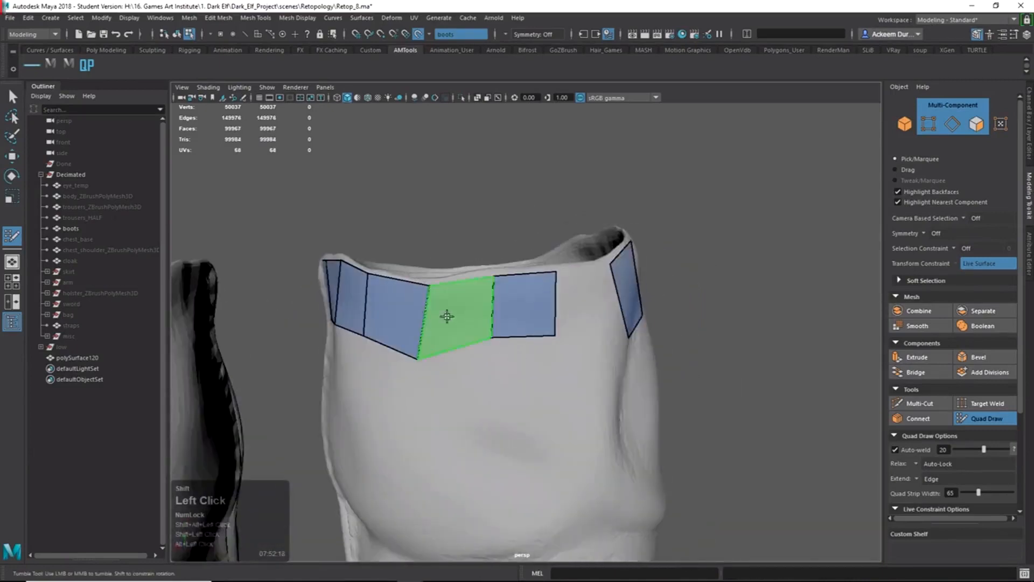
pyautogui.keyDown('shift'); pyautogui.click(445, 316); pyautogui.keyUp('shift')
pyautogui.keyDown('shift'); pyautogui.moveTo(425, 328); pyautogui.dragTo(418, 328); pyautogui.keyUp('shift')
pyautogui.keyDown('alt'); pyautogui.moveTo(554, 344); pyautogui.dragTo(510, 341); pyautogui.keyUp('alt')
pyautogui.keyDown('shift'); pyautogui.click(490, 341); pyautogui.keyUp('shift')
# Nudge the band's bottom vertices to even out the rim strip.
pyautogui.keyDown('alt'); pyautogui.moveTo(510, 340); pyautogui.dragTo(553, 357); pyautogui.keyUp('alt')
pyautogui.moveTo(492, 372); pyautogui.dragTo(504, 369)
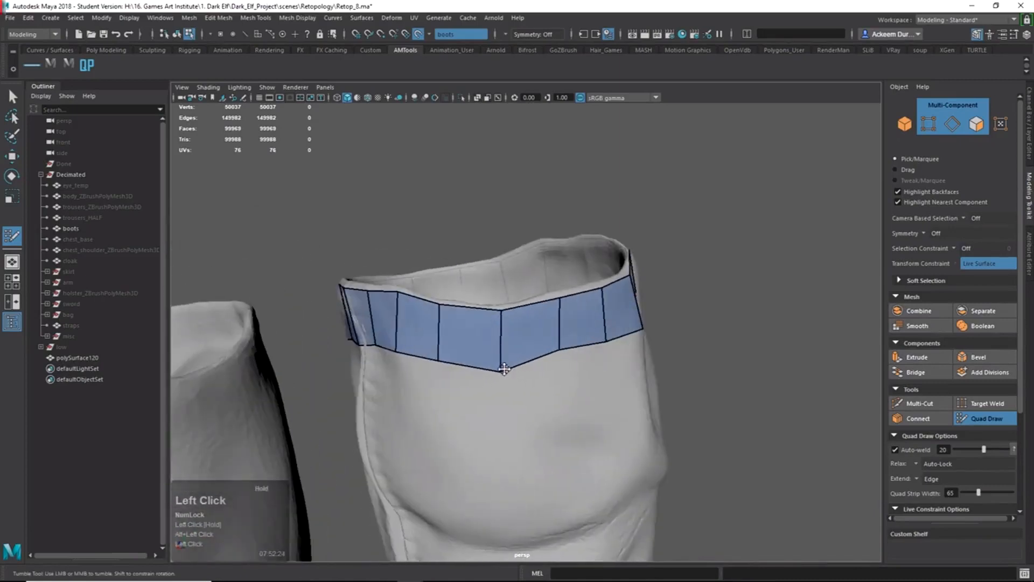
pyautogui.moveTo(561, 352); pyautogui.dragTo(652, 366)
pyautogui.keyDown('alt'); pyautogui.moveTo(651, 366); pyautogui.dragTo(415, 309, button='right'); pyautogui.keyUp('alt')
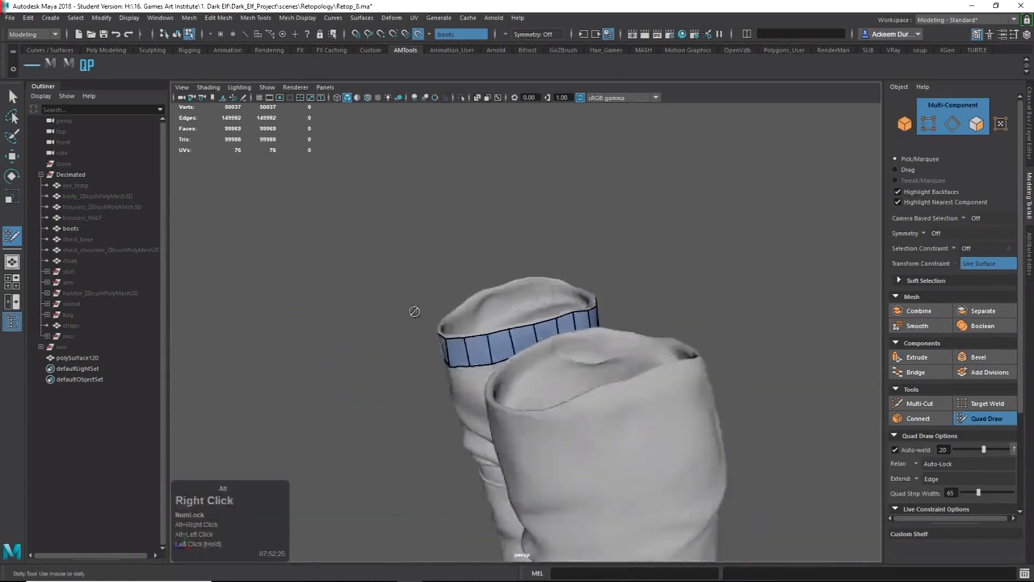
pyautogui.keyDown('alt'); pyautogui.moveTo(415, 309); pyautogui.dragTo(561, 368); pyautogui.keyUp('alt')
pyautogui.keyDown('alt'); pyautogui.moveTo(521, 325); pyautogui.dragTo(603, 361); pyautogui.keyUp('alt')
pyautogui.keyDown('alt'); pyautogui.moveTo(603, 361); pyautogui.dragTo(680, 394, button='right'); pyautogui.keyUp('alt')
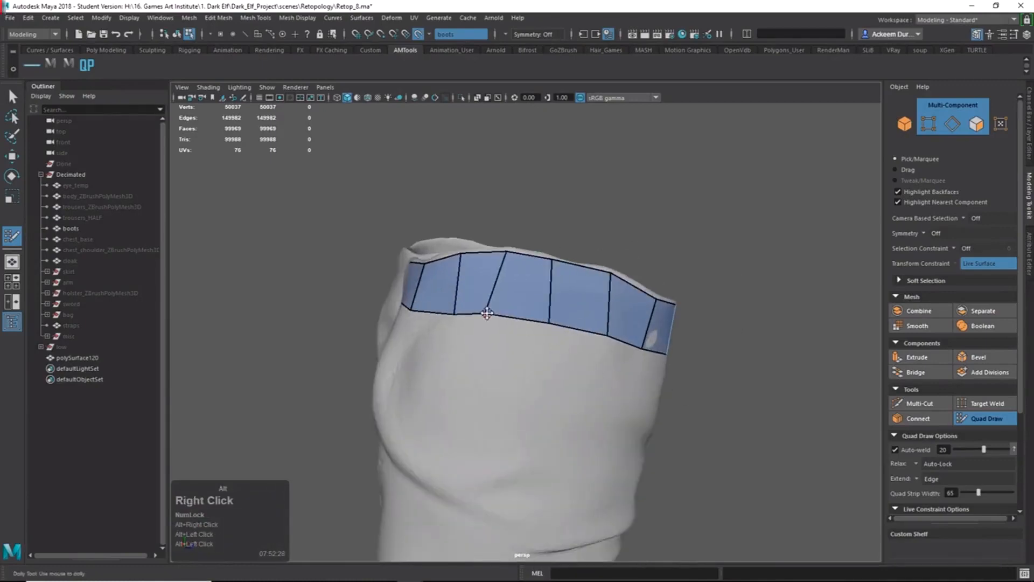
pyautogui.moveTo(487, 313)
pyautogui.mouseDown()
pyautogui.moveTo(501, 325)
pyautogui.moveTo(493, 332)
pyautogui.mouseUp()
pyautogui.keyDown('alt'); pyautogui.moveTo(557, 346); pyautogui.dragTo(513, 331); pyautogui.keyUp('alt')
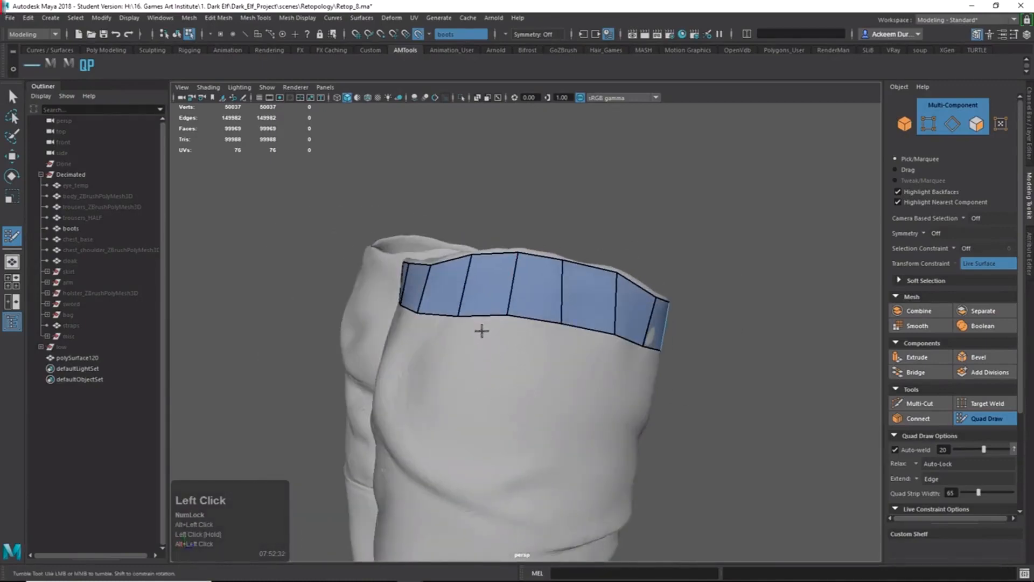
pyautogui.keyDown('alt'); pyautogui.moveTo(482, 331); pyautogui.dragTo(493, 285, button='middle'); pyautogui.keyUp('alt')
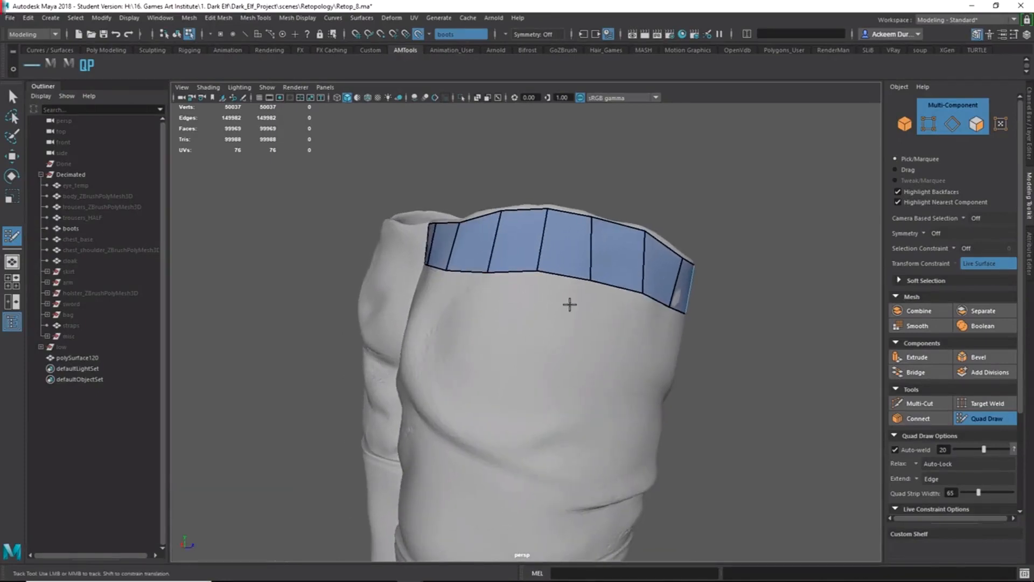
pyautogui.press('Tab')
# Extrude a quad row down the shaft, undo the overlong strip, and reframe the cuff to redo it.
pyautogui.moveTo(554, 282); pyautogui.dragTo(536, 317)
pyautogui.hotkey('ctrl', 'alt', 'z')
pyautogui.press('Tab')
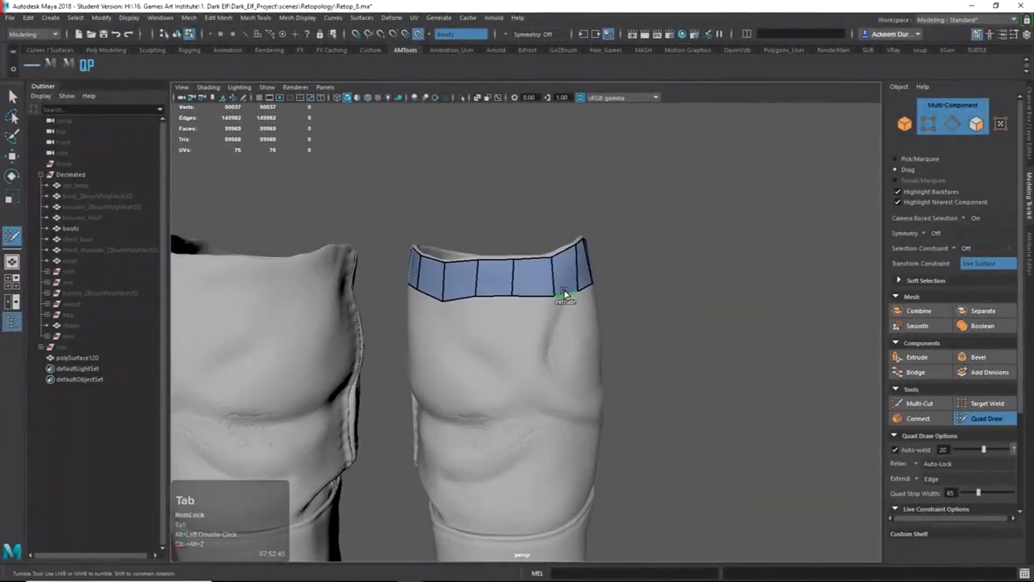
pyautogui.keyDown('alt'); pyautogui.moveTo(564, 400); pyautogui.dragTo(585, 352); pyautogui.keyUp('alt')
pyautogui.keyDown('alt'); pyautogui.moveTo(472, 364); pyautogui.dragTo(512, 351); pyautogui.keyUp('alt')
pyautogui.keyDown('alt'); pyautogui.moveTo(512, 350); pyautogui.dragTo(542, 358, button='right'); pyautogui.keyUp('alt')
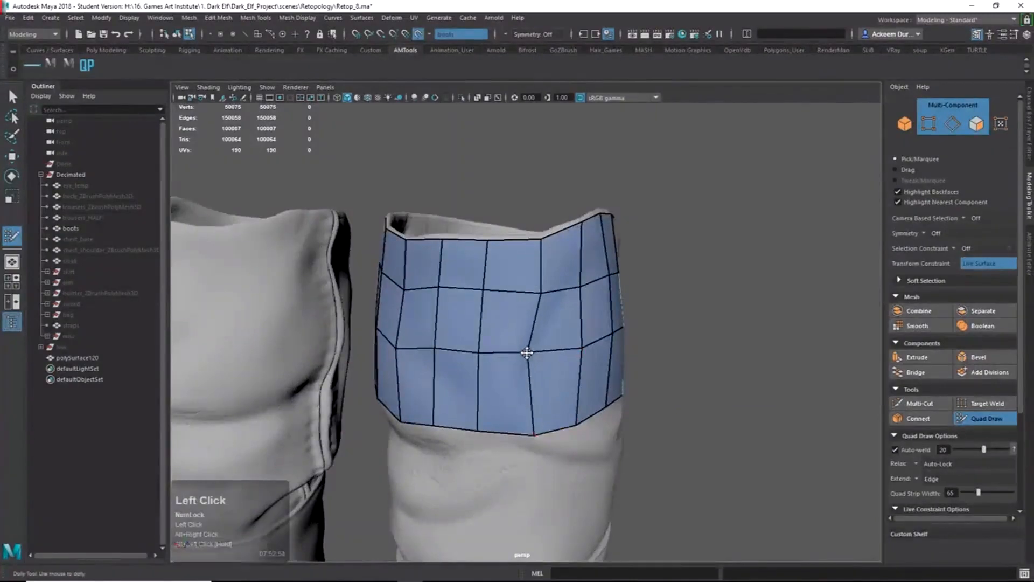
pyautogui.keyDown('alt'); pyautogui.moveTo(526, 352); pyautogui.dragTo(664, 266); pyautogui.keyUp('alt')
pyautogui.keyDown('alt'); pyautogui.moveTo(664, 266); pyautogui.dragTo(549, 289, button='middle'); pyautogui.keyUp('alt')
pyautogui.keyDown('alt'); pyautogui.moveTo(549, 288); pyautogui.dragTo(612, 345, button='right'); pyautogui.keyUp('alt')
pyautogui.keyDown('alt'); pyautogui.moveTo(612, 345); pyautogui.dragTo(615, 347); pyautogui.keyUp('alt')
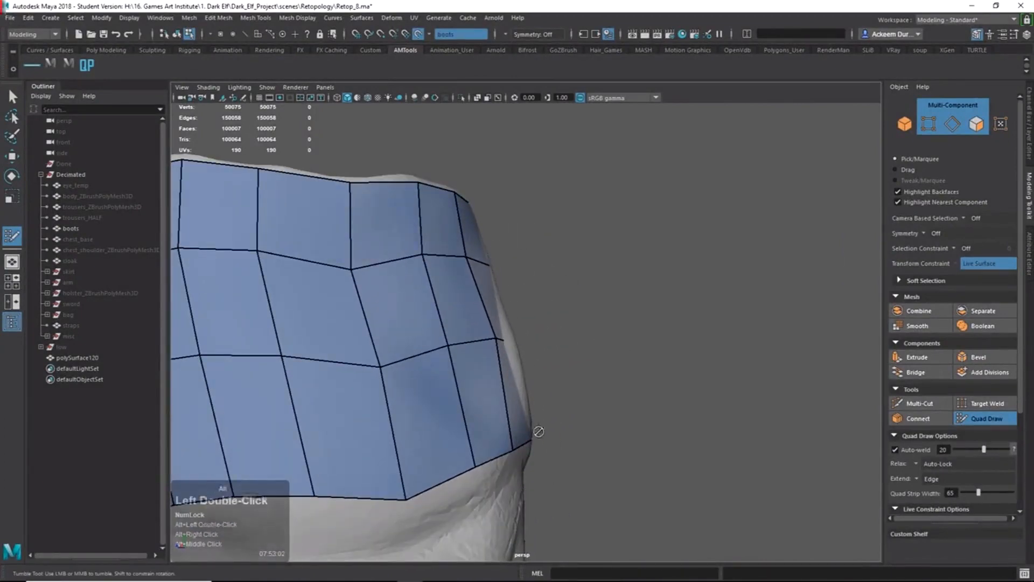
# Extrude a new row of quads down the shaft from the mesh's bottom border.
pyautogui.keyDown('alt'); pyautogui.moveTo(539, 431); pyautogui.dragTo(516, 300); pyautogui.keyUp('alt')
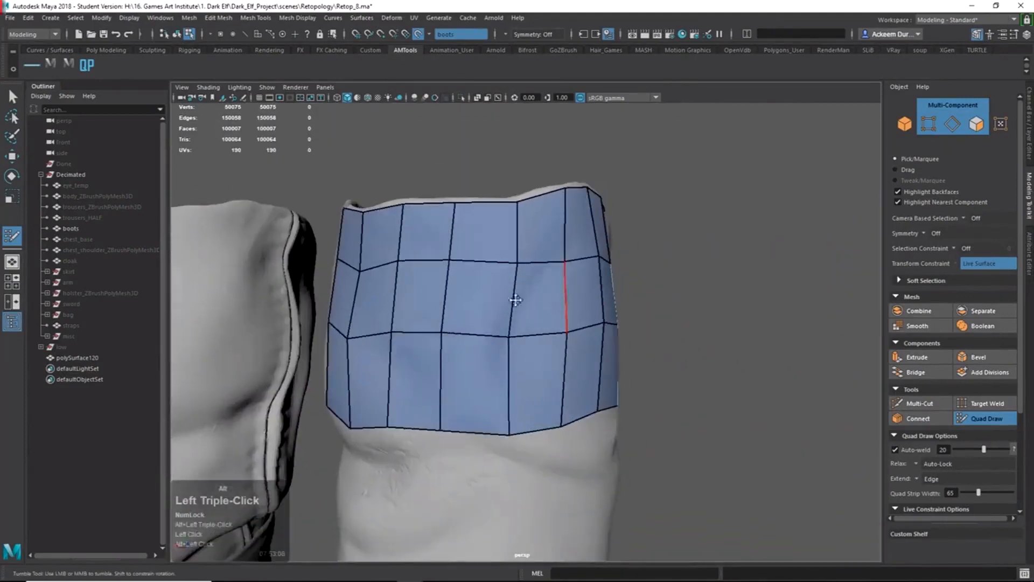
pyautogui.keyDown('alt'); pyautogui.moveTo(503, 351); pyautogui.dragTo(507, 331); pyautogui.keyUp('alt')
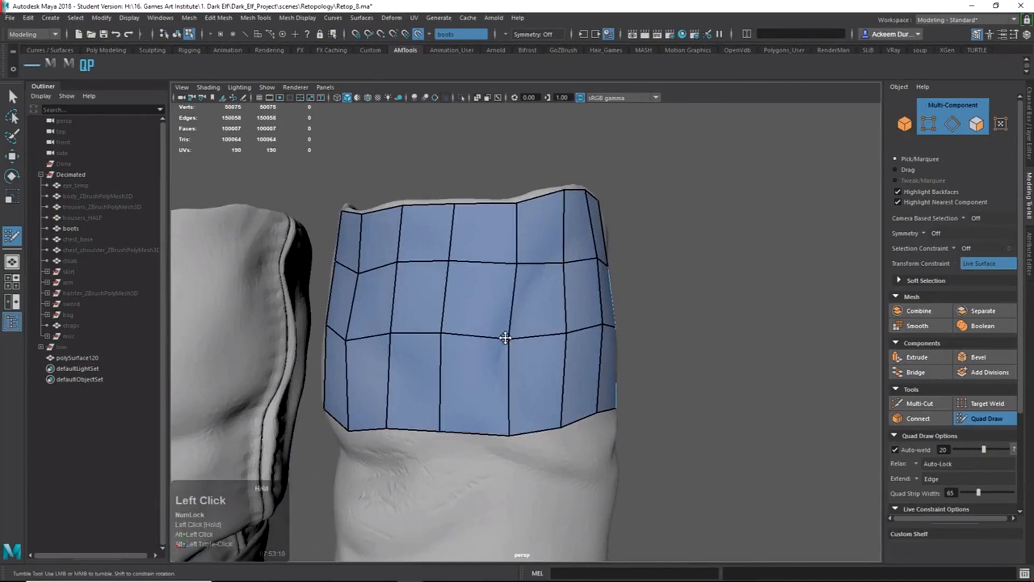
pyautogui.keyDown('alt'); pyautogui.moveTo(516, 265); pyautogui.dragTo(492, 248); pyautogui.keyUp('alt')
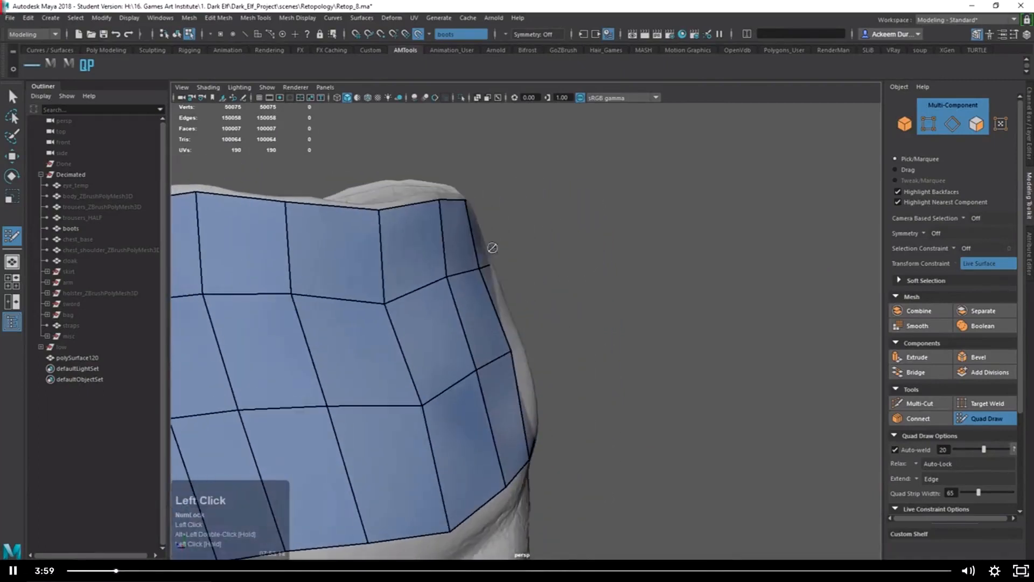
pyautogui.keyDown('alt'); pyautogui.moveTo(485, 448); pyautogui.dragTo(526, 337, button='right'); pyautogui.keyUp('alt')
pyautogui.keyDown('alt'); pyautogui.moveTo(526, 337); pyautogui.dragTo(521, 307); pyautogui.keyUp('alt')
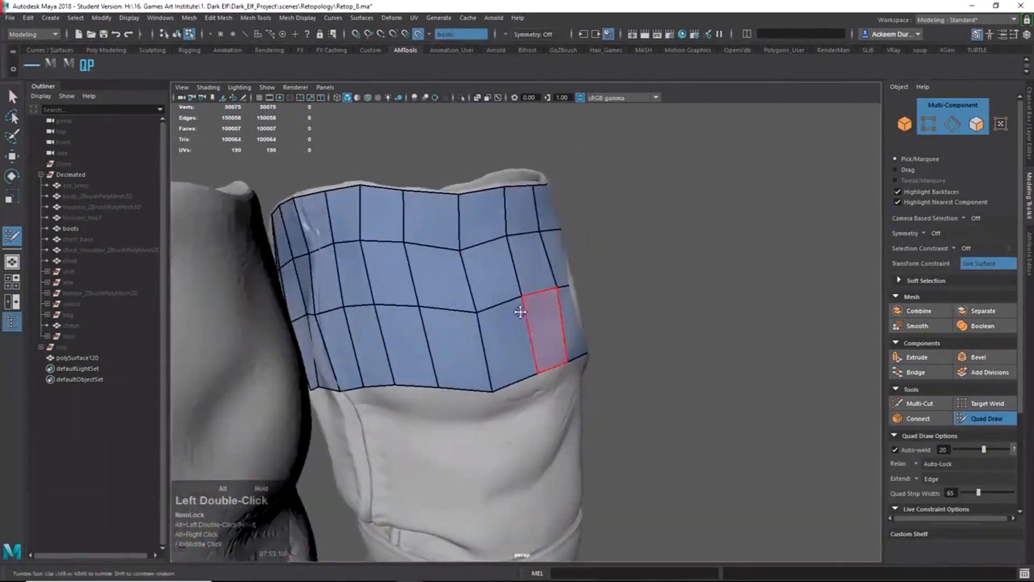
pyautogui.keyDown('alt'); pyautogui.moveTo(521, 307); pyautogui.dragTo(495, 371, button='right'); pyautogui.keyUp('alt')
pyautogui.keyDown('alt'); pyautogui.moveTo(496, 371); pyautogui.dragTo(587, 318, button='middle'); pyautogui.keyUp('alt')
pyautogui.keyDown('alt'); pyautogui.moveTo(587, 318); pyautogui.dragTo(505, 353); pyautogui.keyUp('alt')
pyautogui.keyDown('alt'); pyautogui.moveTo(498, 355); pyautogui.dragTo(500, 349, button='right'); pyautogui.keyUp('alt')
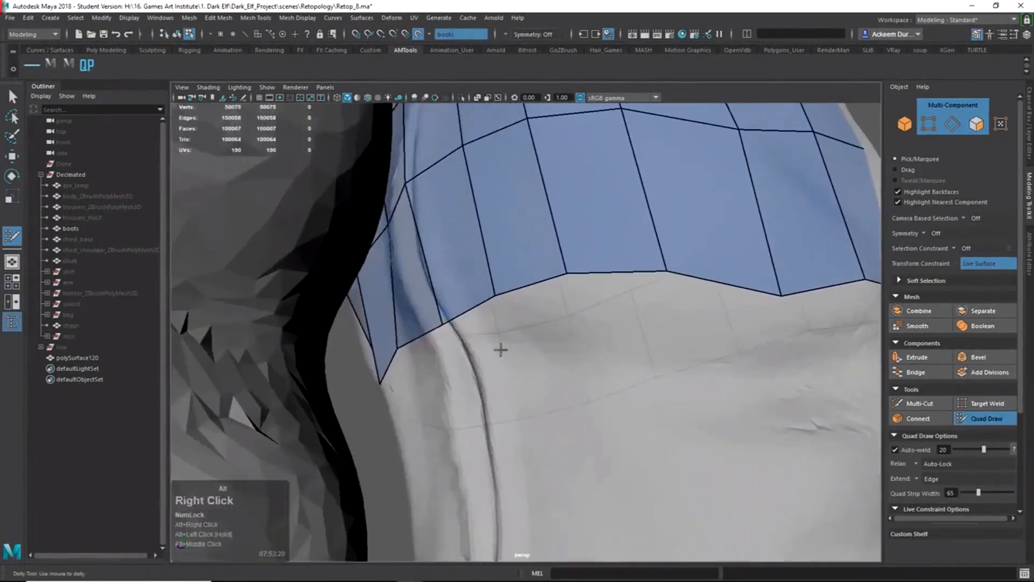
pyautogui.keyDown('alt'); pyautogui.moveTo(450, 326); pyautogui.dragTo(380, 342); pyautogui.keyUp('alt')
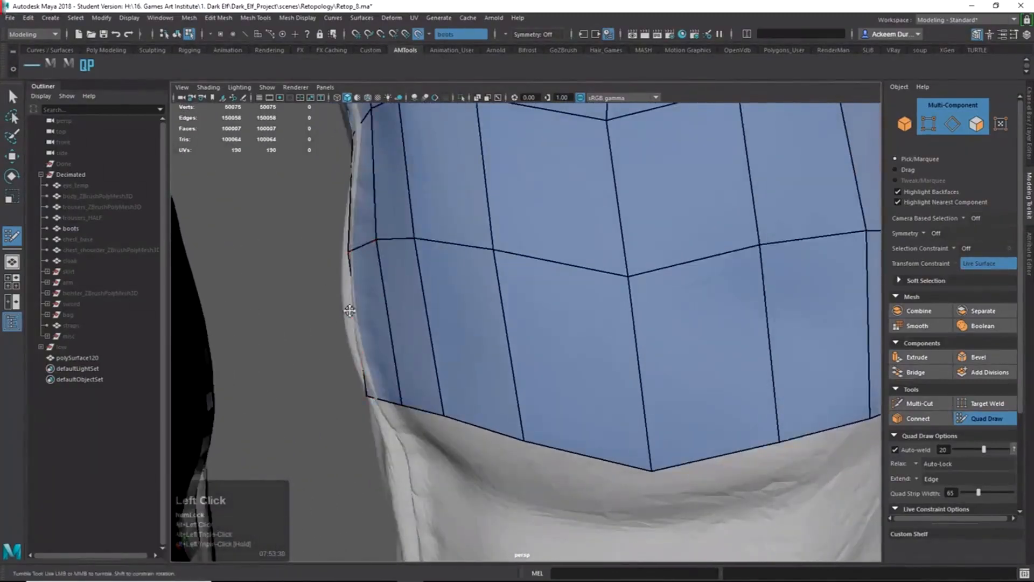
pyautogui.keyDown('alt'); pyautogui.moveTo(350, 310); pyautogui.dragTo(588, 381); pyautogui.keyUp('alt')
pyautogui.keyDown('alt'); pyautogui.moveTo(584, 323); pyautogui.dragTo(563, 277, button='right'); pyautogui.keyUp('alt')
pyautogui.keyDown('alt'); pyautogui.moveTo(562, 277); pyautogui.dragTo(589, 260); pyautogui.keyUp('alt')
pyautogui.keyDown('alt'); pyautogui.moveTo(403, 267); pyautogui.dragTo(481, 229); pyautogui.keyUp('alt')
pyautogui.keyDown('alt'); pyautogui.moveTo(482, 244); pyautogui.dragTo(536, 270, button='right'); pyautogui.keyUp('alt')
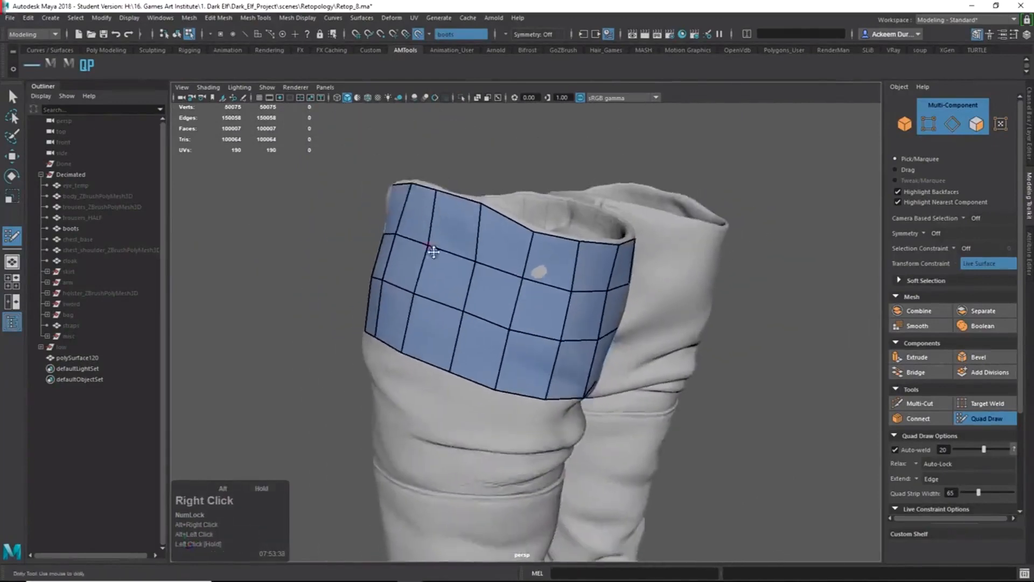
pyautogui.keyDown('alt'); pyautogui.moveTo(535, 270); pyautogui.dragTo(510, 276, button='middle'); pyautogui.keyUp('alt')
pyautogui.moveTo(497, 262); pyautogui.dragTo(489, 362)
# Snap two of the new row's bottom vertices onto the cuff fold.
pyautogui.keyDown('alt'); pyautogui.moveTo(489, 362); pyautogui.dragTo(512, 392, button='right'); pyautogui.keyUp('alt')
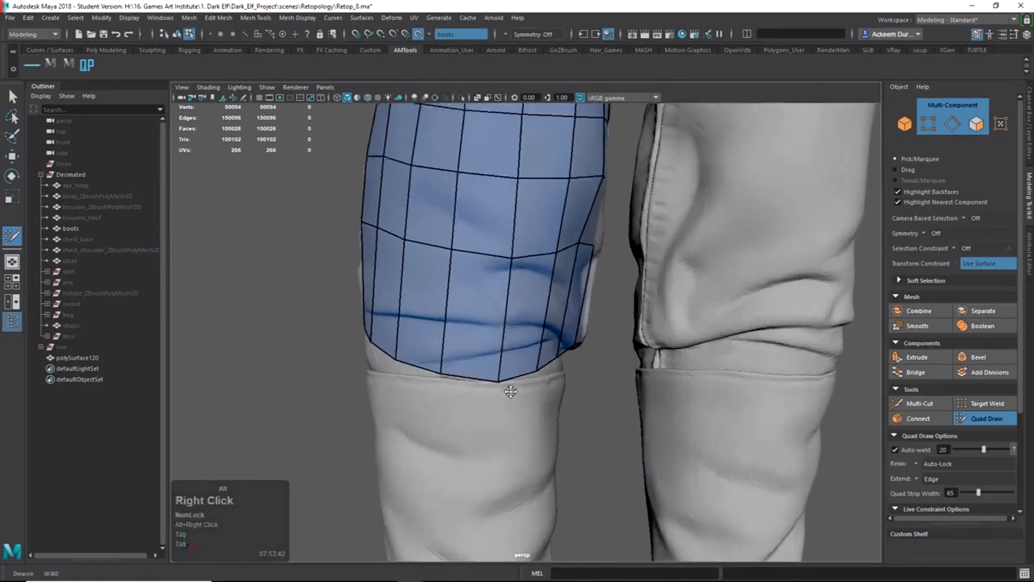
pyautogui.keyDown('alt'); pyautogui.moveTo(512, 393); pyautogui.dragTo(603, 414); pyautogui.keyUp('alt')
pyautogui.moveTo(523, 392); pyautogui.dragTo(524, 393)
pyautogui.moveTo(531, 396)
pyautogui.keyDown('alt'); pyautogui.mouseDown()
pyautogui.moveTo(540, 401)
pyautogui.moveTo(464, 422)
pyautogui.mouseUp(); pyautogui.keyUp('alt')
pyautogui.keyDown('alt'); pyautogui.moveTo(464, 422); pyautogui.dragTo(553, 471, button='right'); pyautogui.keyUp('alt')
pyautogui.moveTo(484, 445); pyautogui.dragTo(530, 425)
pyautogui.keyDown('alt'); pyautogui.moveTo(531, 426); pyautogui.dragTo(411, 363, button='right'); pyautogui.keyUp('alt')
pyautogui.moveTo(411, 363)
pyautogui.keyDown('alt'); pyautogui.mouseDown()
pyautogui.moveTo(483, 415)
pyautogui.moveTo(512, 421)
pyautogui.mouseUp(); pyautogui.keyUp('alt')
pyautogui.keyDown('alt'); pyautogui.moveTo(512, 421); pyautogui.dragTo(538, 432, button='right'); pyautogui.keyUp('alt')
pyautogui.keyDown('alt'); pyautogui.moveTo(555, 436); pyautogui.dragTo(517, 438); pyautogui.keyUp('alt')
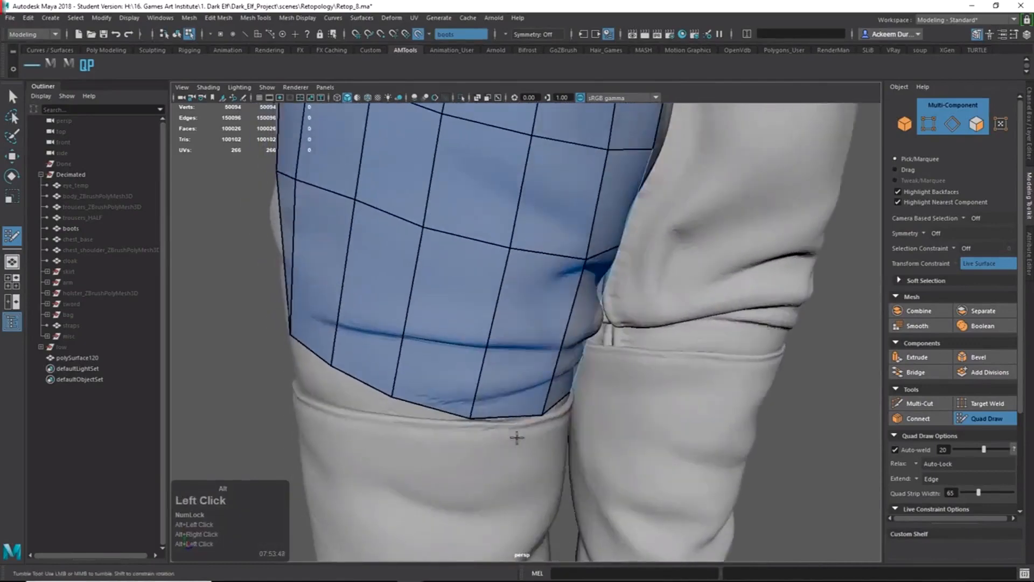
# Drag the first bottom border edges and a vertex onto the cuff edge.
pyautogui.moveTo(436, 416)
pyautogui.keyDown('alt'); pyautogui.mouseDown()
pyautogui.moveTo(484, 418)
pyautogui.moveTo(476, 434)
pyautogui.moveTo(457, 434)
pyautogui.moveTo(460, 451)
pyautogui.moveTo(399, 420)
pyautogui.mouseUp(); pyautogui.keyUp('alt')
pyautogui.keyDown('alt'); pyautogui.moveTo(399, 420); pyautogui.dragTo(464, 415, button='middle'); pyautogui.keyUp('alt')
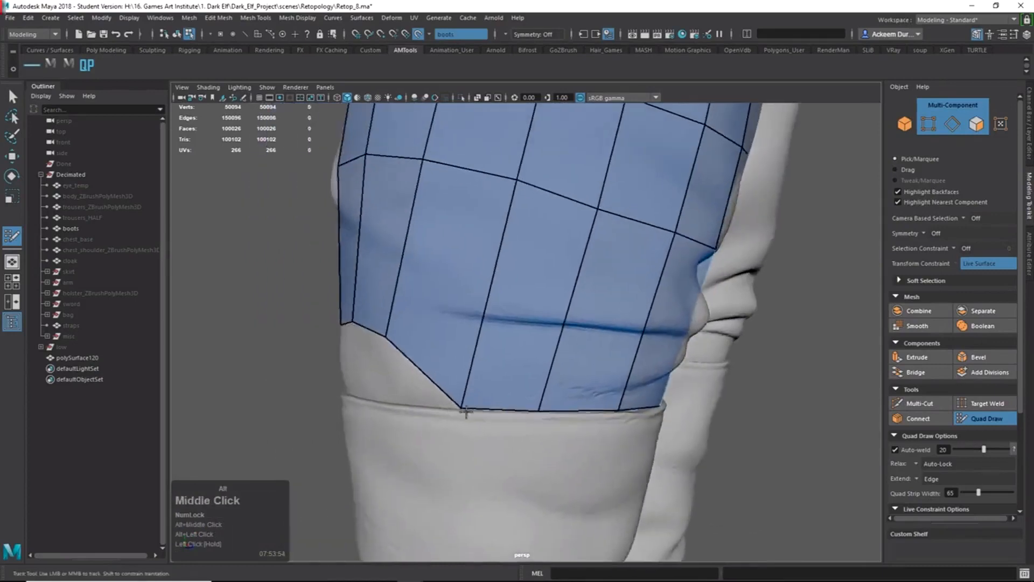
pyautogui.moveTo(464, 415)
pyautogui.keyDown('alt'); pyautogui.mouseDown()
pyautogui.moveTo(543, 415)
pyautogui.moveTo(567, 358)
pyautogui.moveTo(556, 408)
pyautogui.moveTo(600, 417)
pyautogui.mouseUp(); pyautogui.keyUp('alt')
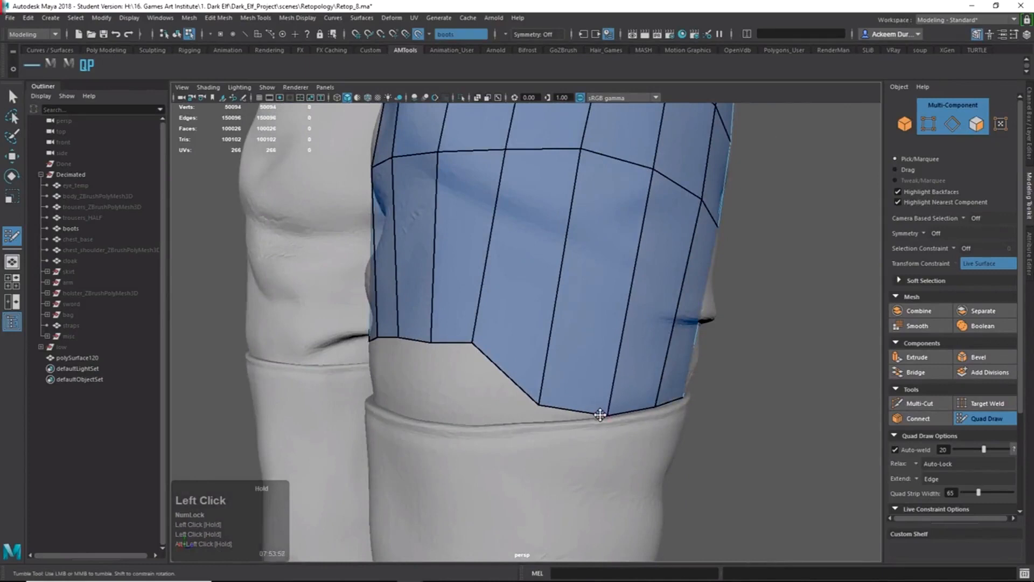
pyautogui.moveTo(525, 405)
pyautogui.mouseDown()
pyautogui.moveTo(538, 423)
pyautogui.moveTo(561, 426)
pyautogui.mouseUp()
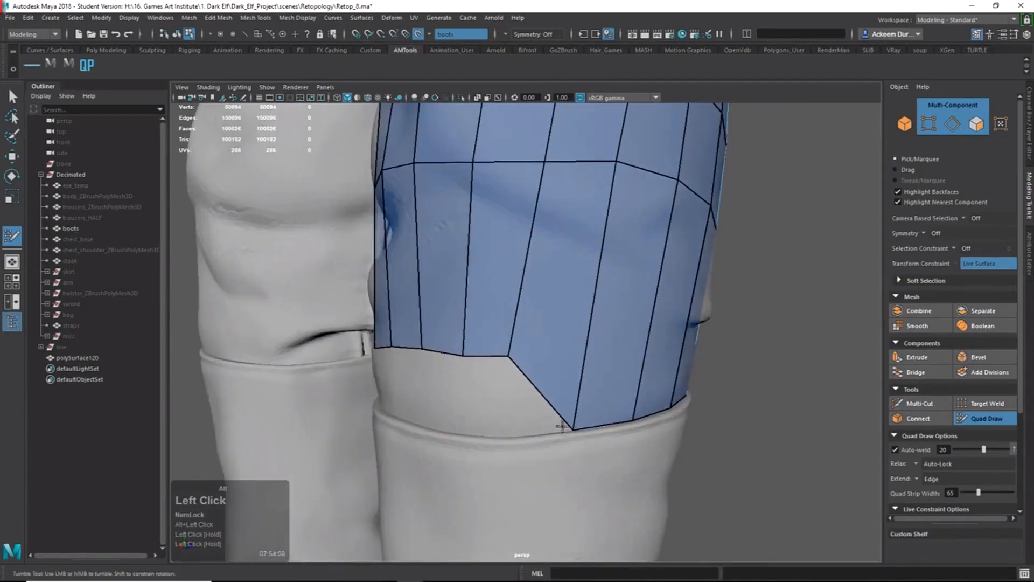
pyautogui.moveTo(476, 355)
pyautogui.mouseDown()
pyautogui.moveTo(492, 430)
pyautogui.moveTo(526, 430)
pyautogui.mouseUp()
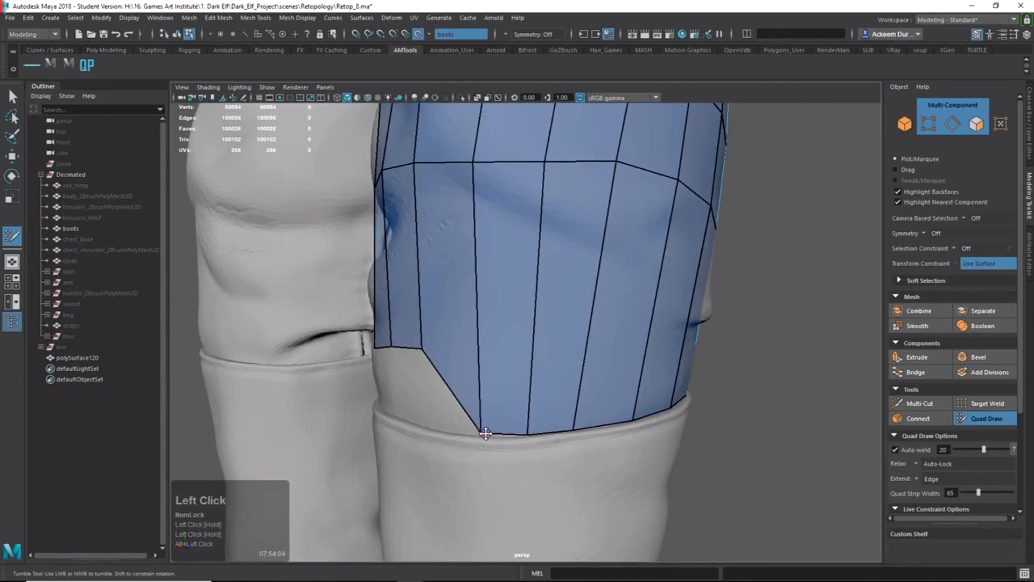
pyautogui.keyDown('alt'); pyautogui.moveTo(486, 436); pyautogui.dragTo(507, 460, button='right'); pyautogui.keyUp('alt')
pyautogui.keyDown('alt'); pyautogui.moveTo(508, 459); pyautogui.dragTo(614, 468); pyautogui.keyUp('alt')
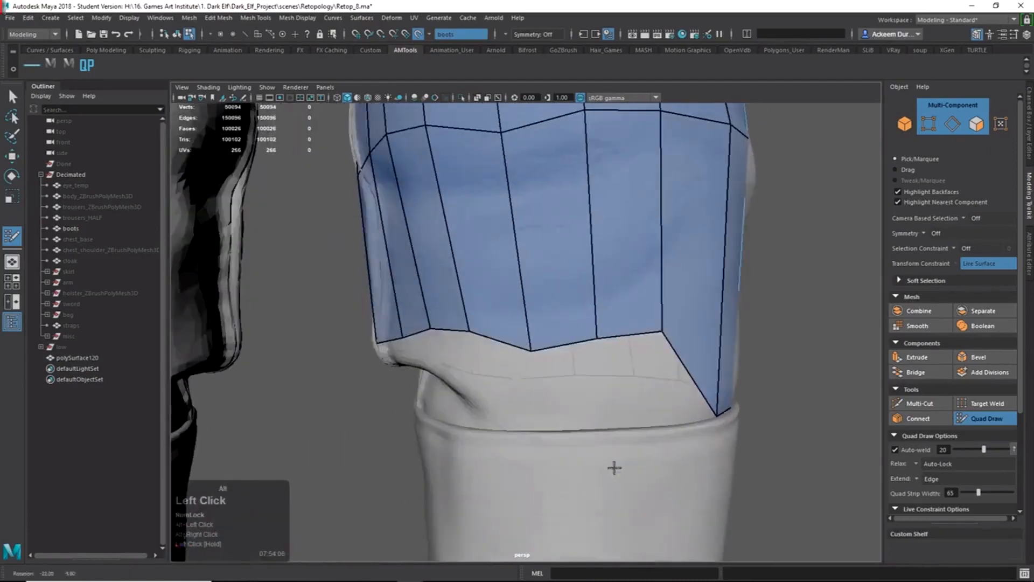
# Pull the remaining bottom border edges around the shaft down onto the cuff line.
pyautogui.moveTo(627, 344)
pyautogui.mouseDown()
pyautogui.moveTo(641, 429)
pyautogui.moveTo(674, 420)
pyautogui.moveTo(671, 429)
pyautogui.mouseUp()
pyautogui.keyDown('alt'); pyautogui.moveTo(476, 390); pyautogui.dragTo(538, 388); pyautogui.keyUp('alt')
pyautogui.moveTo(670, 379)
pyautogui.keyDown('alt'); pyautogui.mouseDown()
pyautogui.moveTo(653, 376)
pyautogui.moveTo(628, 427)
pyautogui.moveTo(589, 430)
pyautogui.moveTo(588, 444)
pyautogui.mouseUp(); pyautogui.keyUp('alt')
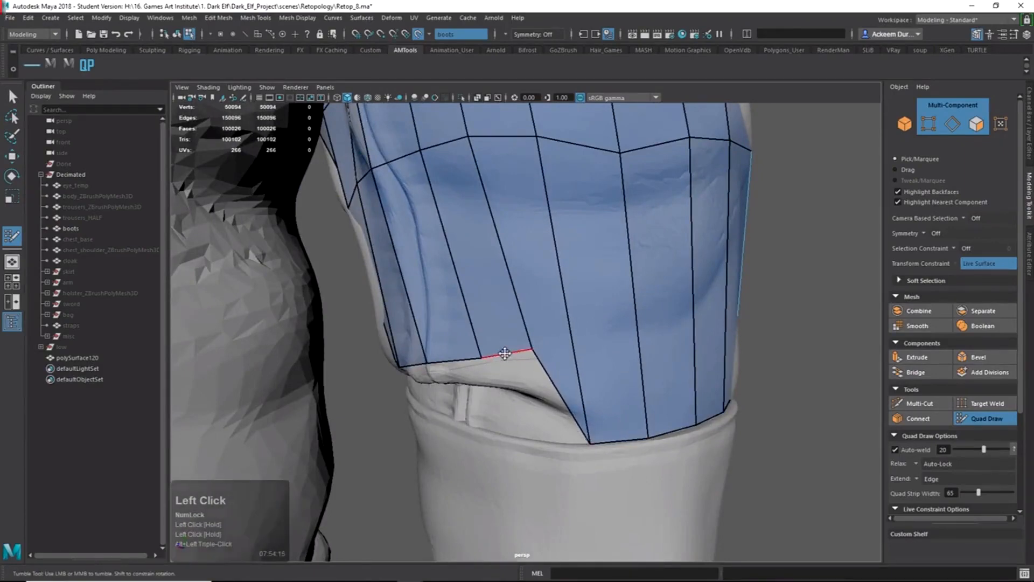
pyautogui.moveTo(505, 353)
pyautogui.mouseDown()
pyautogui.moveTo(512, 427)
pyautogui.moveTo(489, 430)
pyautogui.moveTo(533, 440)
pyautogui.moveTo(626, 431)
pyautogui.moveTo(482, 389)
pyautogui.moveTo(469, 402)
pyautogui.moveTo(487, 417)
pyautogui.mouseUp()
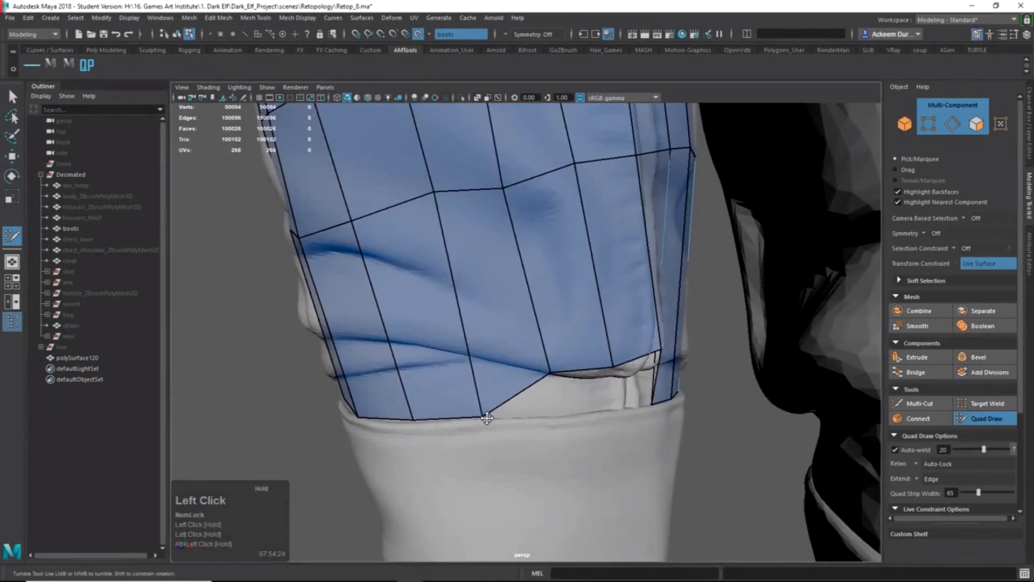
pyautogui.moveTo(590, 370); pyautogui.dragTo(588, 429)
pyautogui.keyDown('alt'); pyautogui.moveTo(589, 429); pyautogui.dragTo(503, 364, button='middle'); pyautogui.keyUp('alt')
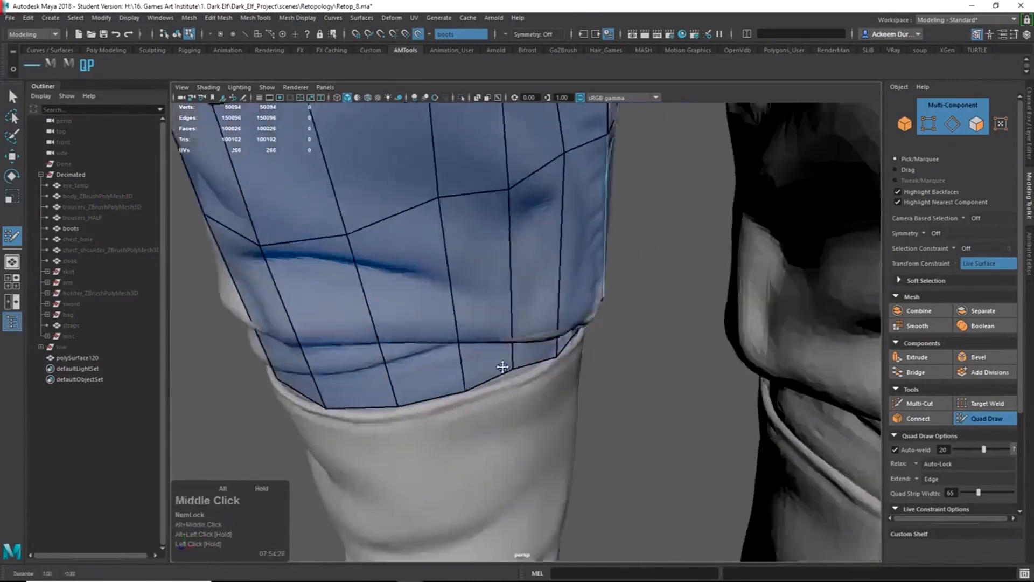
pyautogui.keyDown('alt'); pyautogui.moveTo(503, 364); pyautogui.dragTo(616, 441, button='right'); pyautogui.keyUp('alt')
pyautogui.keyDown('alt'); pyautogui.moveTo(616, 441); pyautogui.dragTo(489, 389); pyautogui.keyUp('alt')
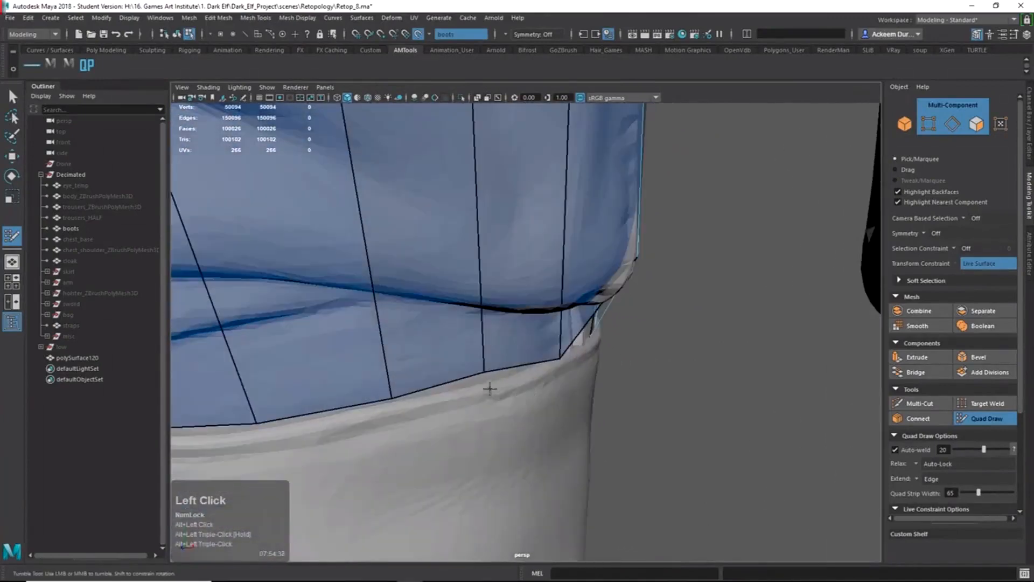
# Select the cuff-edge vertex with the Move tool, undoing a first trial move.
pyautogui.press('q')
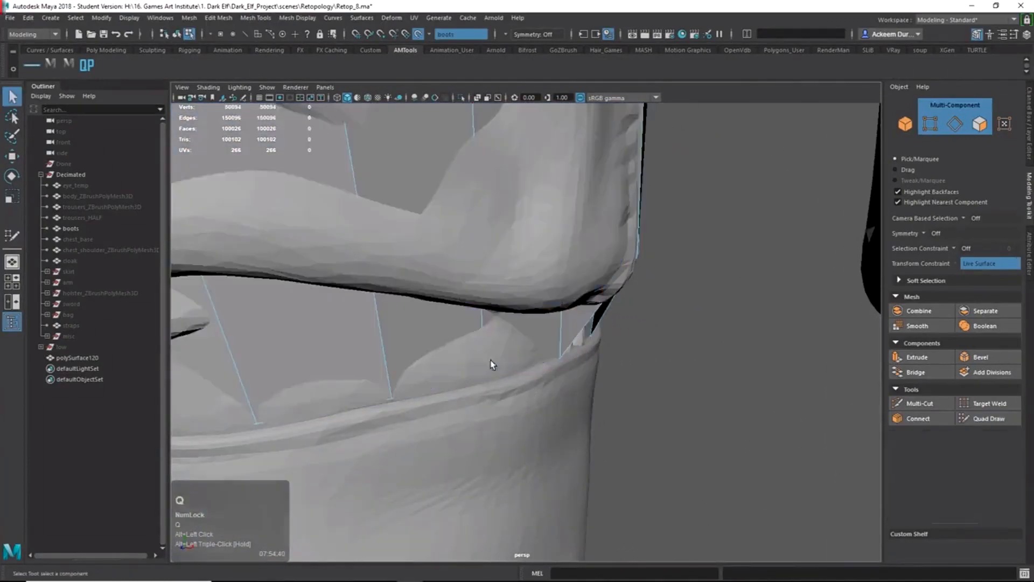
pyautogui.keyDown('alt'); pyautogui.moveTo(492, 369); pyautogui.dragTo(366, 313); pyautogui.keyUp('alt')
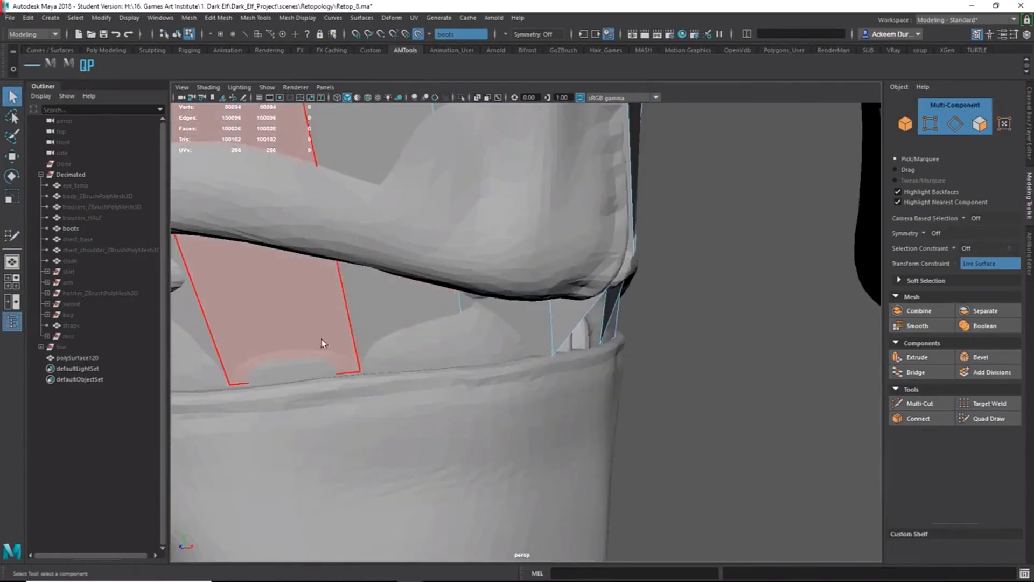
pyautogui.moveTo(470, 341); pyautogui.dragTo(408, 347, button='right')
pyautogui.keyDown('alt'); pyautogui.moveTo(401, 352); pyautogui.dragTo(356, 384); pyautogui.keyUp('alt')
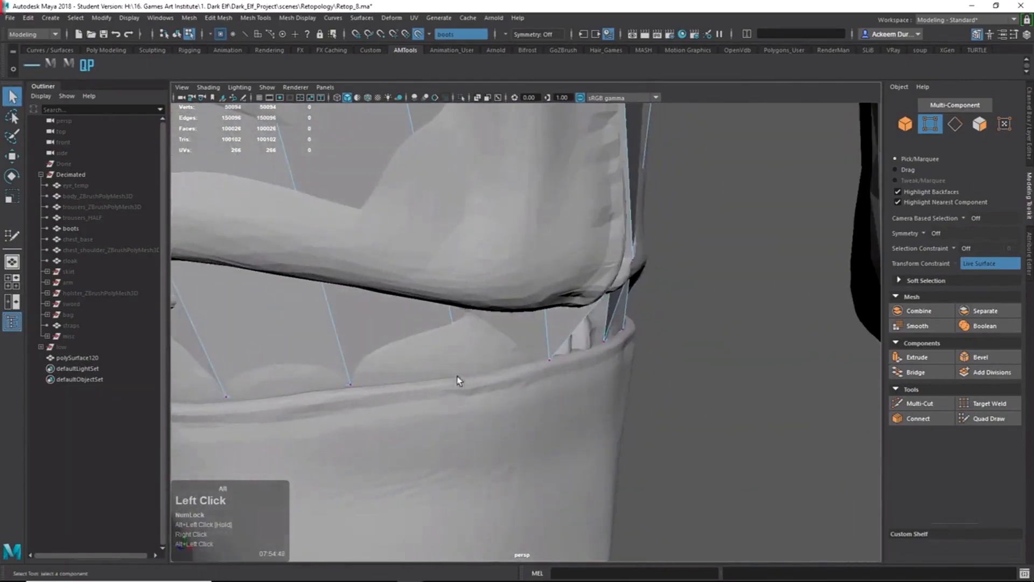
pyautogui.keyDown('alt'); pyautogui.moveTo(458, 380); pyautogui.dragTo(519, 369); pyautogui.keyUp('alt')
pyautogui.keyDown('alt'); pyautogui.moveTo(518, 373); pyautogui.dragTo(467, 345, button='right'); pyautogui.keyUp('alt')
pyautogui.keyDown('alt'); pyautogui.moveTo(468, 344); pyautogui.dragTo(446, 326); pyautogui.keyUp('alt')
pyautogui.keyDown('alt'); pyautogui.moveTo(446, 327); pyautogui.dragTo(447, 350, button='right'); pyautogui.keyUp('alt')
pyautogui.keyDown('alt'); pyautogui.moveTo(447, 350); pyautogui.dragTo(565, 402); pyautogui.keyUp('alt')
pyautogui.click(504, 412)
pyautogui.press('w')
pyautogui.hotkey('ctrl', 'z')
# Slide the vertex along Z with Object move axis, then restore Component axis.
pyautogui.keyDown('shift'); pyautogui.rightClick(482, 375); pyautogui.keyUp('shift')
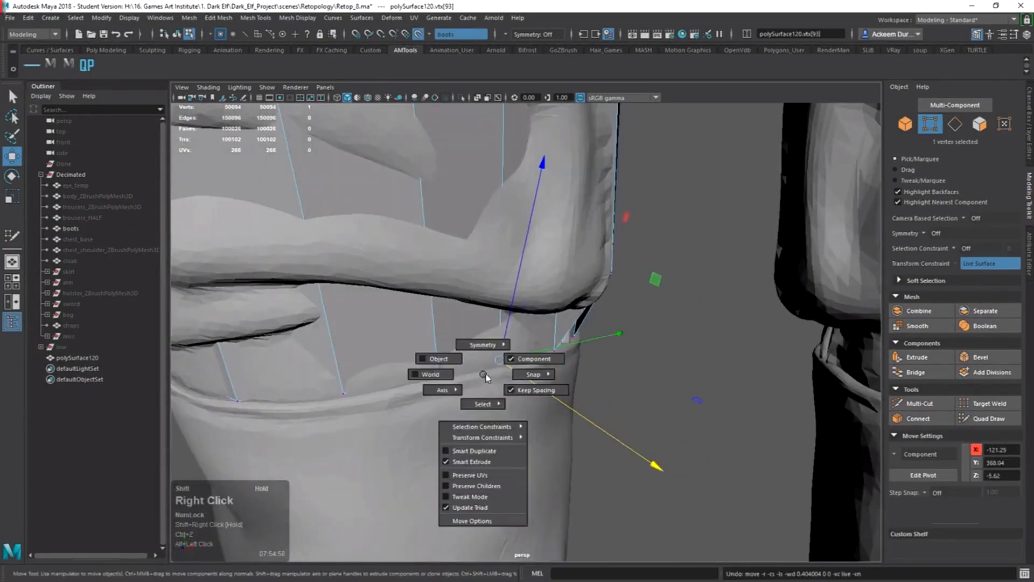
pyautogui.keyDown('shift'); pyautogui.moveTo(539, 365); pyautogui.dragTo(438, 358, button='right'); pyautogui.keyUp('shift')
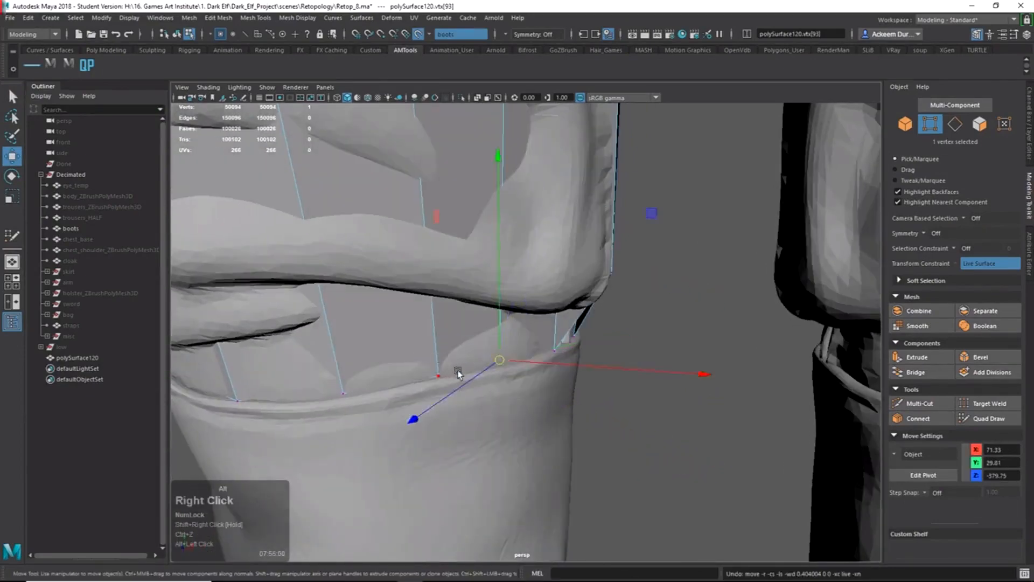
pyautogui.keyDown('alt'); pyautogui.moveTo(457, 370); pyautogui.dragTo(532, 408); pyautogui.keyUp('alt')
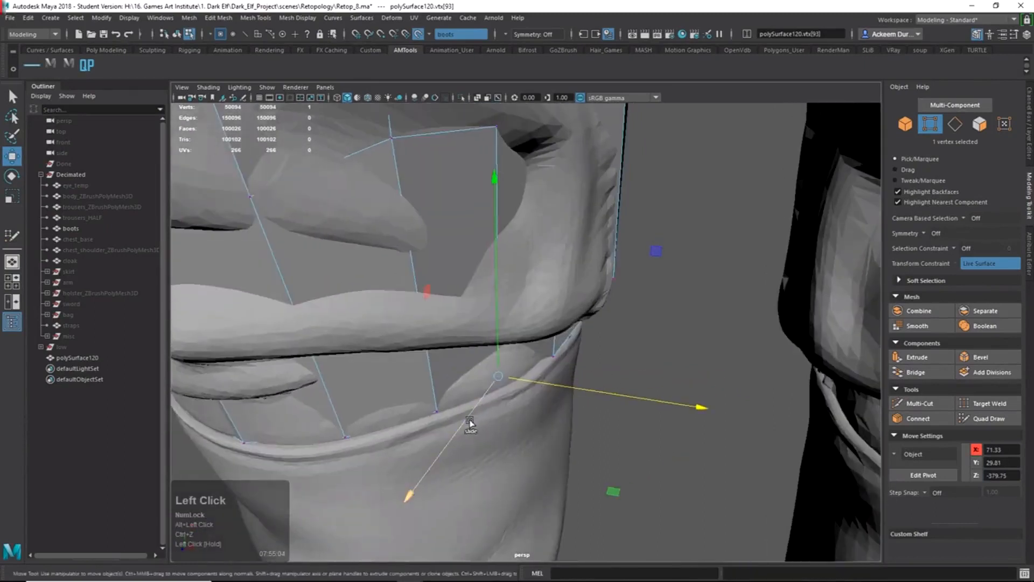
pyautogui.moveTo(470, 423); pyautogui.dragTo(447, 452)
pyautogui.hotkey('ctrl', 'z')
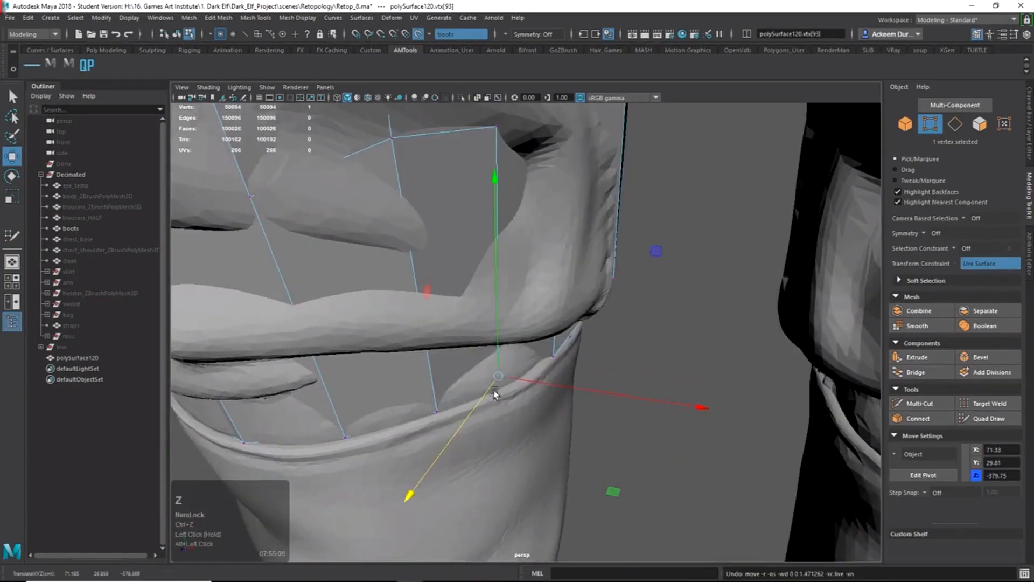
pyautogui.keyDown('ctrl'); pyautogui.keyDown('shift'); pyautogui.moveTo(494, 383); pyautogui.dragTo(529, 371, button='right'); pyautogui.keyUp('shift'); pyautogui.keyUp('ctrl')
pyautogui.moveTo(528, 371)
pyautogui.keyDown('alt'); pyautogui.mouseDown()
pyautogui.moveTo(554, 420)
pyautogui.moveTo(530, 369)
pyautogui.moveTo(619, 330)
pyautogui.moveTo(612, 397)
pyautogui.mouseUp(); pyautogui.keyUp('alt')
pyautogui.click(984, 419)
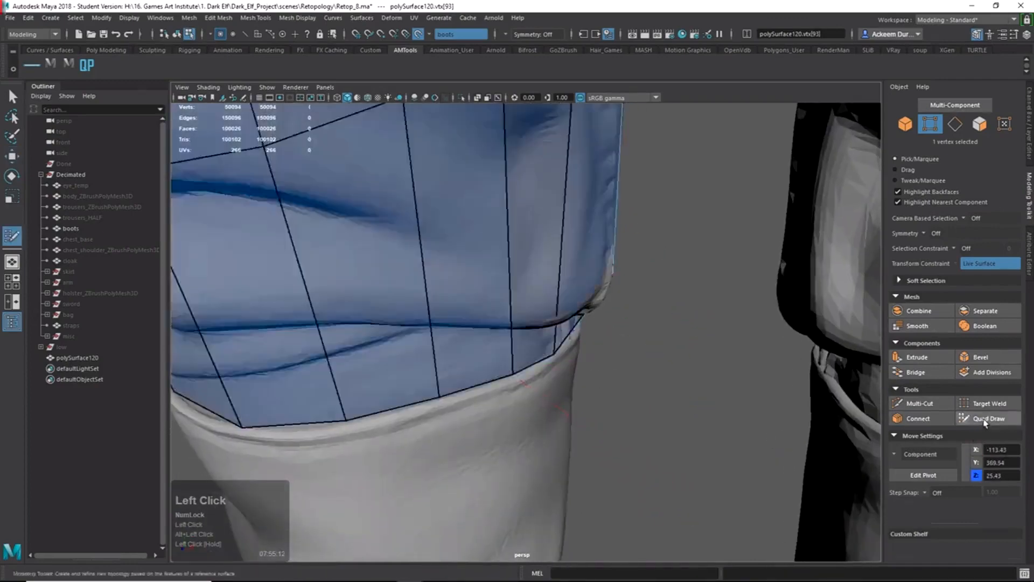
# Insert a new vertical edge loop down the shaft of the retopo mesh.
pyautogui.keyDown('alt'); pyautogui.moveTo(554, 409); pyautogui.dragTo(579, 420, button='right'); pyautogui.keyUp('alt')
pyautogui.moveTo(580, 420)
pyautogui.keyDown('alt'); pyautogui.mouseDown()
pyautogui.moveTo(492, 345)
pyautogui.moveTo(536, 369)
pyautogui.moveTo(430, 348)
pyautogui.moveTo(360, 351)
pyautogui.mouseUp(); pyautogui.keyUp('alt')
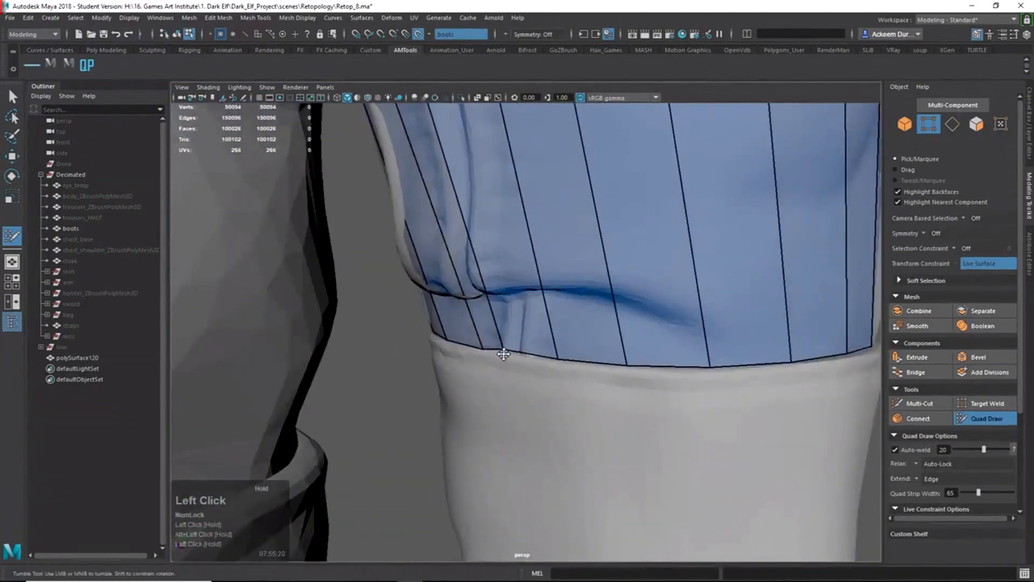
pyautogui.keyDown('alt'); pyautogui.moveTo(502, 355); pyautogui.dragTo(645, 358); pyautogui.keyUp('alt')
pyautogui.keyDown('alt'); pyautogui.moveTo(644, 357); pyautogui.dragTo(420, 233, button='right'); pyautogui.keyUp('alt')
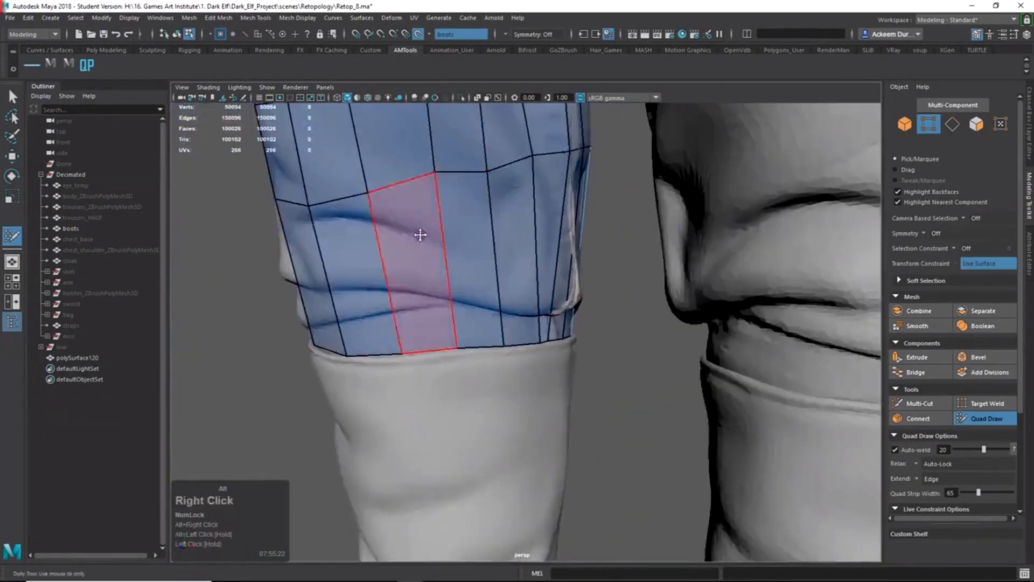
pyautogui.keyDown('alt'); pyautogui.moveTo(420, 233); pyautogui.dragTo(401, 329, button='middle'); pyautogui.keyUp('alt')
pyautogui.keyDown('alt'); pyautogui.moveTo(401, 329); pyautogui.dragTo(438, 260); pyautogui.keyUp('alt')
pyautogui.keyDown('alt'); pyautogui.moveTo(438, 252); pyautogui.dragTo(495, 254, button='right'); pyautogui.keyUp('alt')
pyautogui.keyDown('alt'); pyautogui.moveTo(496, 254); pyautogui.dragTo(538, 296); pyautogui.keyUp('alt')
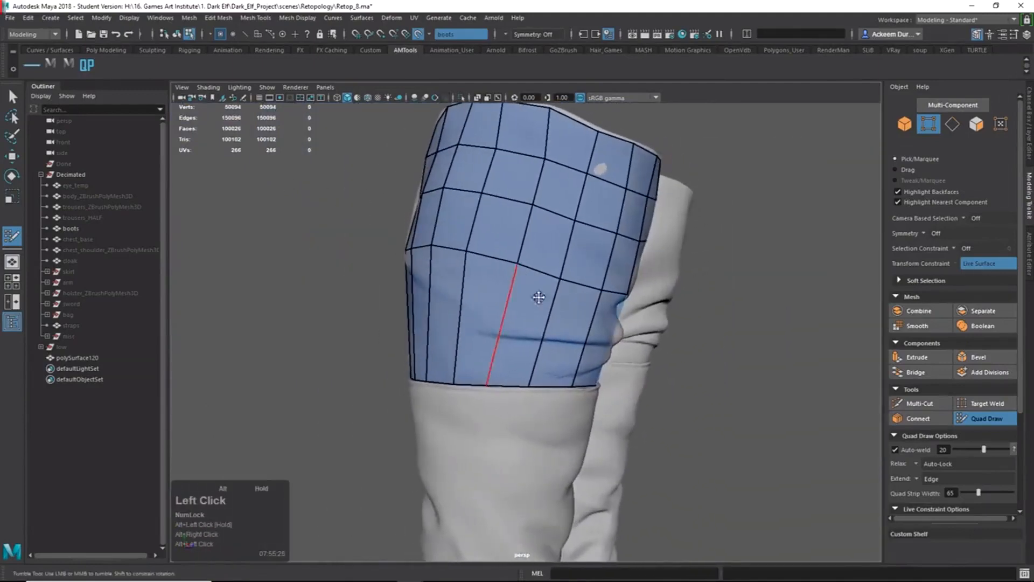
pyautogui.keyDown('ctrl'); pyautogui.click(543, 333); pyautogui.keyUp('ctrl')
# Relax the uneven quads above the cuff, including the left columns.
pyautogui.keyDown('alt'); pyautogui.moveTo(503, 358); pyautogui.dragTo(627, 359); pyautogui.keyUp('alt')
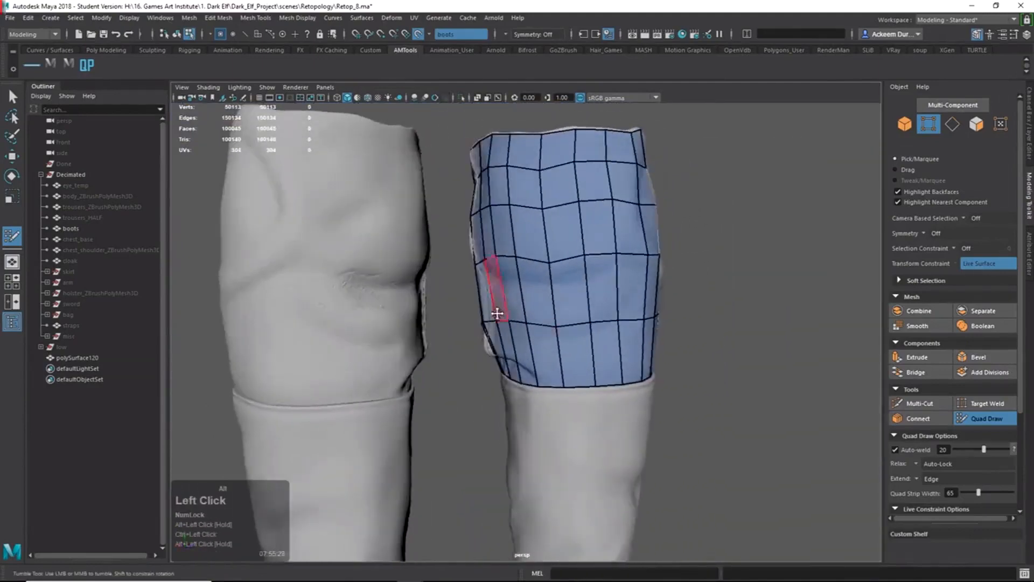
pyautogui.keyDown('alt'); pyautogui.moveTo(496, 311); pyautogui.dragTo(695, 353); pyautogui.keyUp('alt')
pyautogui.keyDown('alt'); pyautogui.moveTo(517, 320); pyautogui.dragTo(571, 344, button='right'); pyautogui.keyUp('alt')
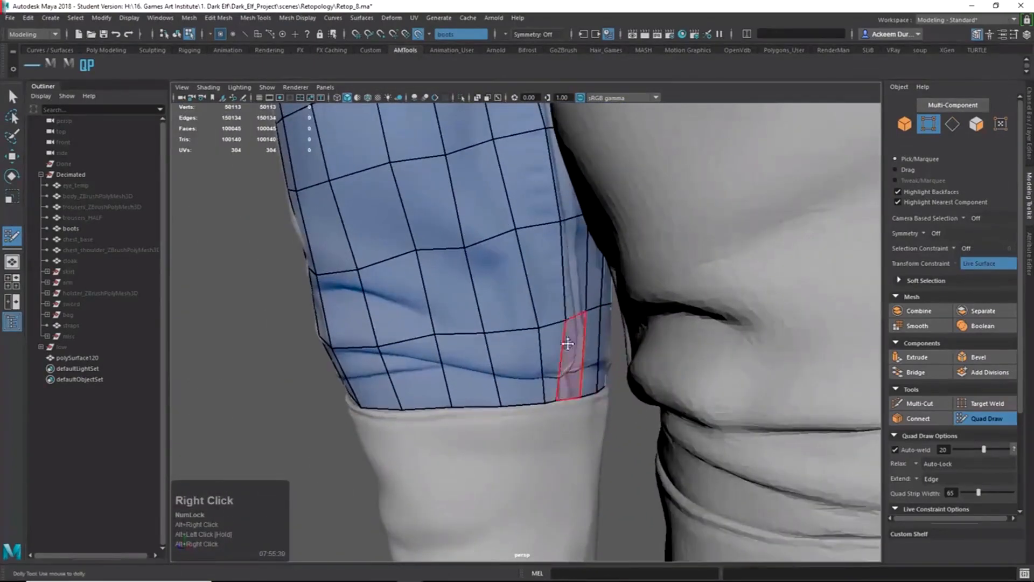
pyautogui.keyDown('alt'); pyautogui.moveTo(563, 347); pyautogui.dragTo(526, 416); pyautogui.keyUp('alt')
pyautogui.keyDown('alt'); pyautogui.moveTo(526, 415); pyautogui.dragTo(560, 439, button='right'); pyautogui.keyUp('alt')
pyautogui.moveTo(511, 450)
pyautogui.keyDown('alt'); pyautogui.mouseDown()
pyautogui.moveTo(559, 467)
pyautogui.moveTo(503, 476)
pyautogui.mouseUp(); pyautogui.keyUp('alt')
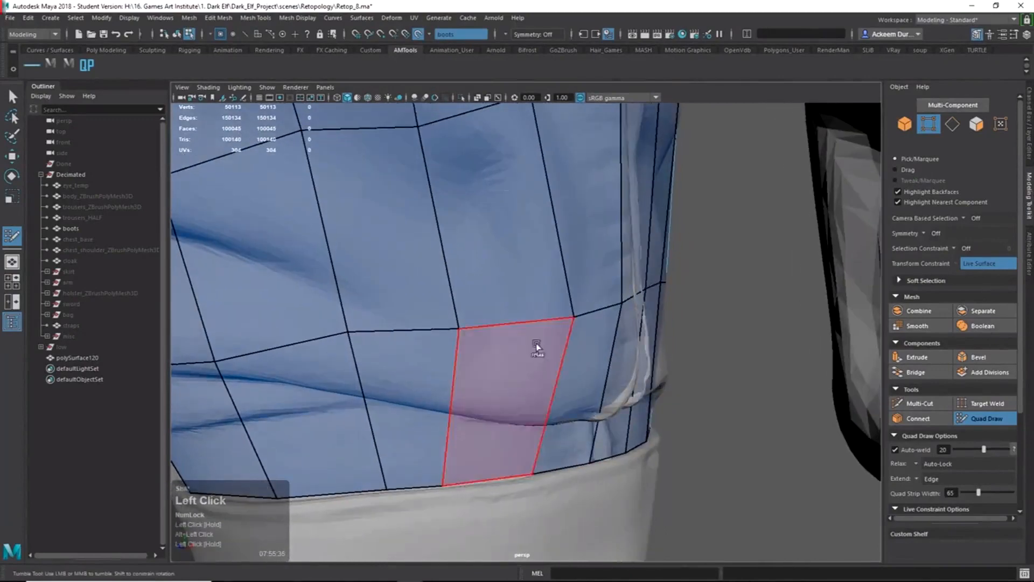
pyautogui.keyDown('shift'); pyautogui.moveTo(580, 318); pyautogui.dragTo(496, 319); pyautogui.keyUp('shift')
pyautogui.press('z')
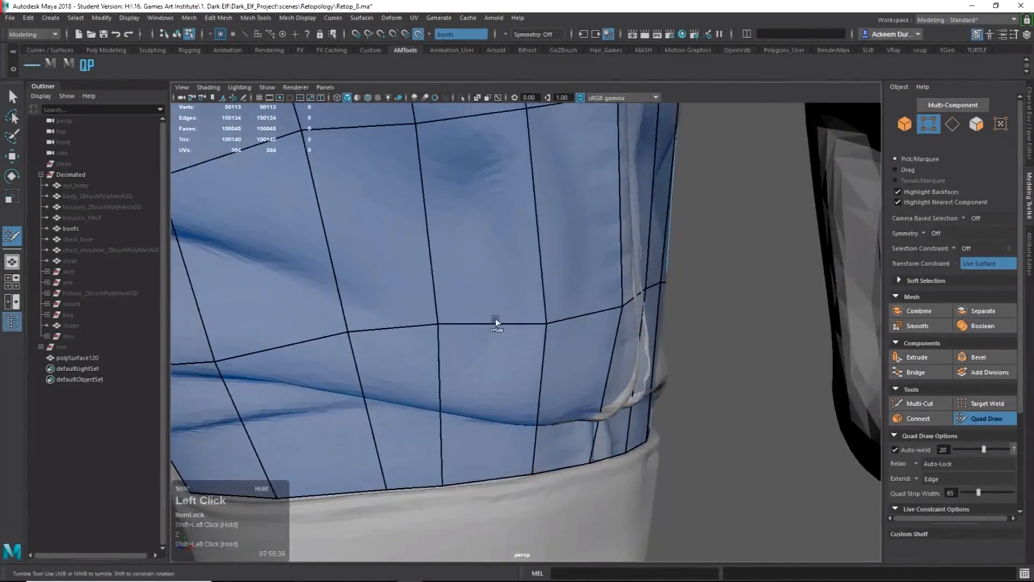
pyautogui.keyDown('alt'); pyautogui.moveTo(600, 322); pyautogui.dragTo(542, 323, button='right'); pyautogui.keyUp('alt')
pyautogui.keyDown('alt'); pyautogui.moveTo(543, 323); pyautogui.dragTo(453, 337); pyautogui.keyUp('alt')
pyautogui.keyDown('alt'); pyautogui.moveTo(485, 332); pyautogui.dragTo(422, 330, button='right'); pyautogui.keyUp('alt')
# Orbit around both boots to review the relaxed retopology grid over the cuff.
pyautogui.moveTo(423, 330)
pyautogui.keyDown('alt'); pyautogui.mouseDown()
pyautogui.moveTo(470, 330)
pyautogui.moveTo(597, 366)
pyautogui.moveTo(630, 354)
pyautogui.moveTo(561, 361)
pyautogui.moveTo(590, 361)
pyautogui.moveTo(582, 354)
pyautogui.mouseUp(); pyautogui.keyUp('alt')
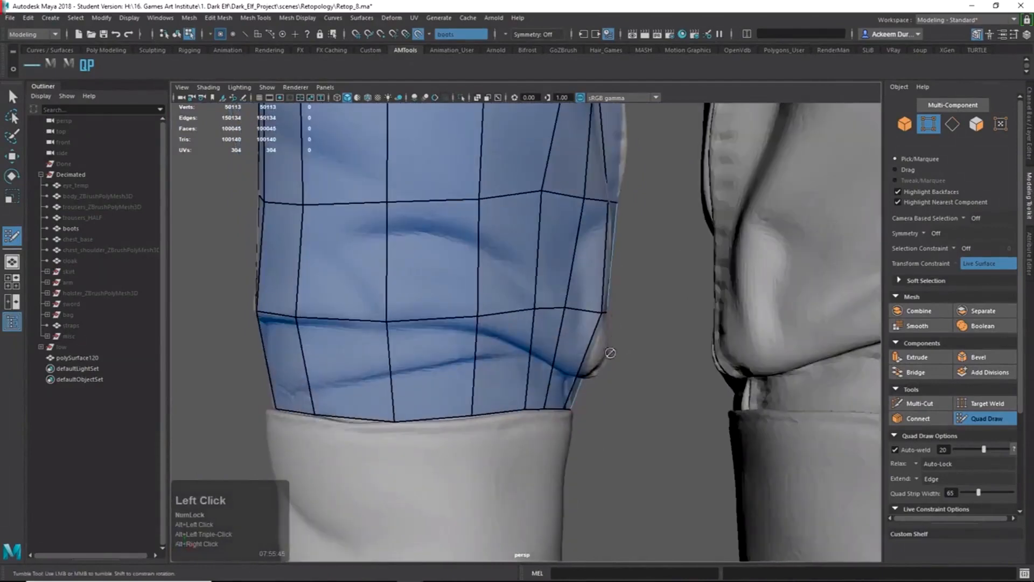
pyautogui.keyDown('alt'); pyautogui.moveTo(560, 356); pyautogui.dragTo(512, 348, button='right'); pyautogui.keyUp('alt')
pyautogui.keyDown('alt'); pyautogui.moveTo(514, 344); pyautogui.dragTo(554, 354); pyautogui.keyUp('alt')
pyautogui.keyDown('alt'); pyautogui.moveTo(528, 318); pyautogui.dragTo(495, 399, button='middle'); pyautogui.keyUp('alt')
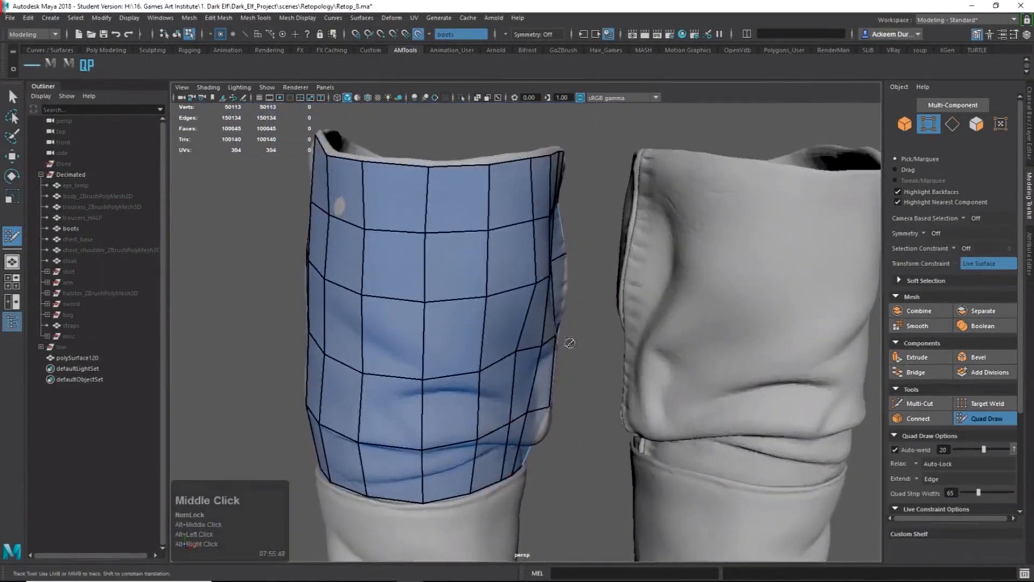
pyautogui.keyDown('alt'); pyautogui.moveTo(471, 327); pyautogui.dragTo(557, 318); pyautogui.keyUp('alt')
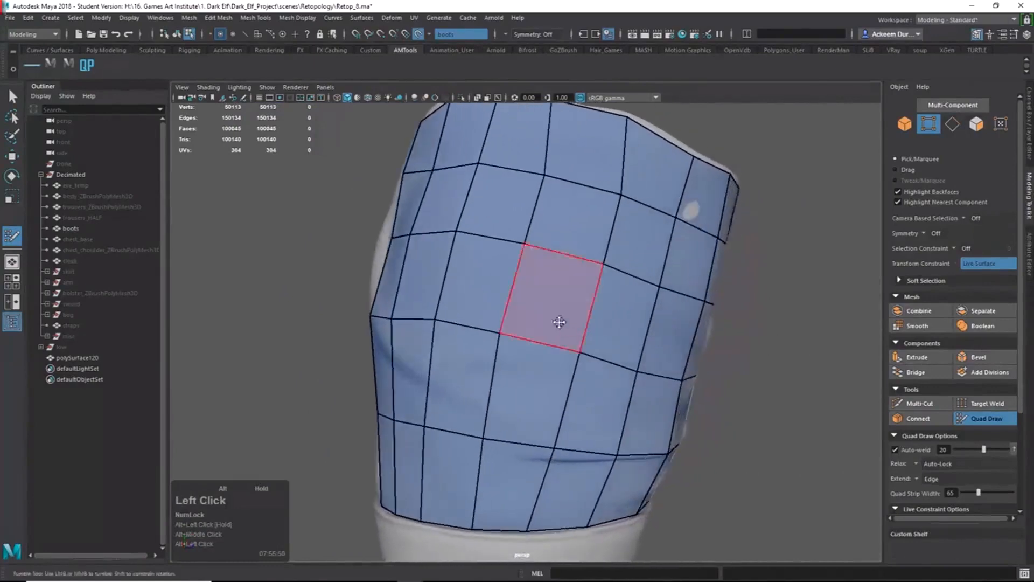
pyautogui.keyDown('alt'); pyautogui.moveTo(416, 316); pyautogui.dragTo(434, 286, button='right'); pyautogui.keyUp('alt')
pyautogui.keyDown('alt'); pyautogui.moveTo(434, 286); pyautogui.dragTo(493, 351); pyautogui.keyUp('alt')
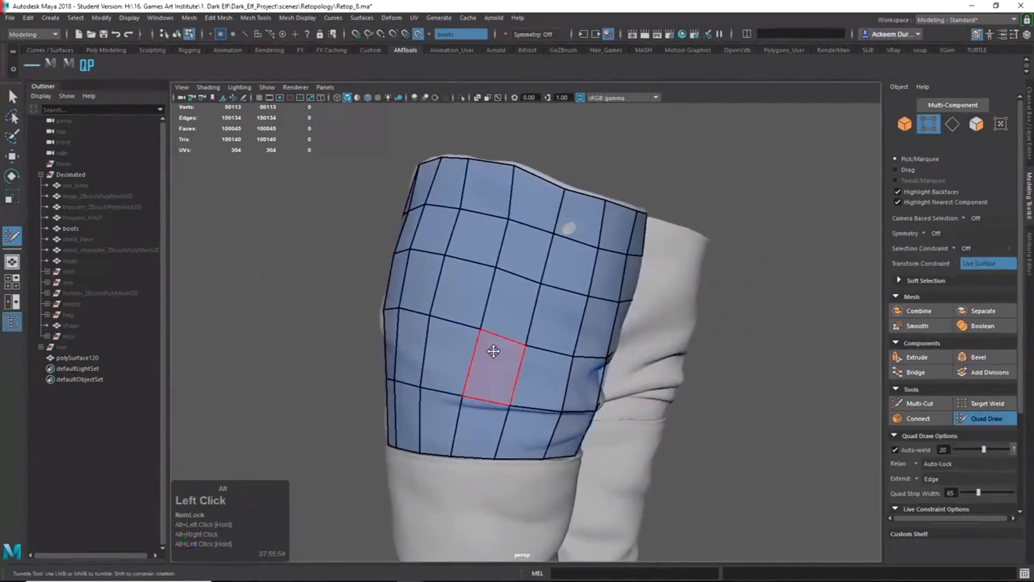
pyautogui.keyDown('alt'); pyautogui.moveTo(432, 260); pyautogui.dragTo(520, 382); pyautogui.keyUp('alt')
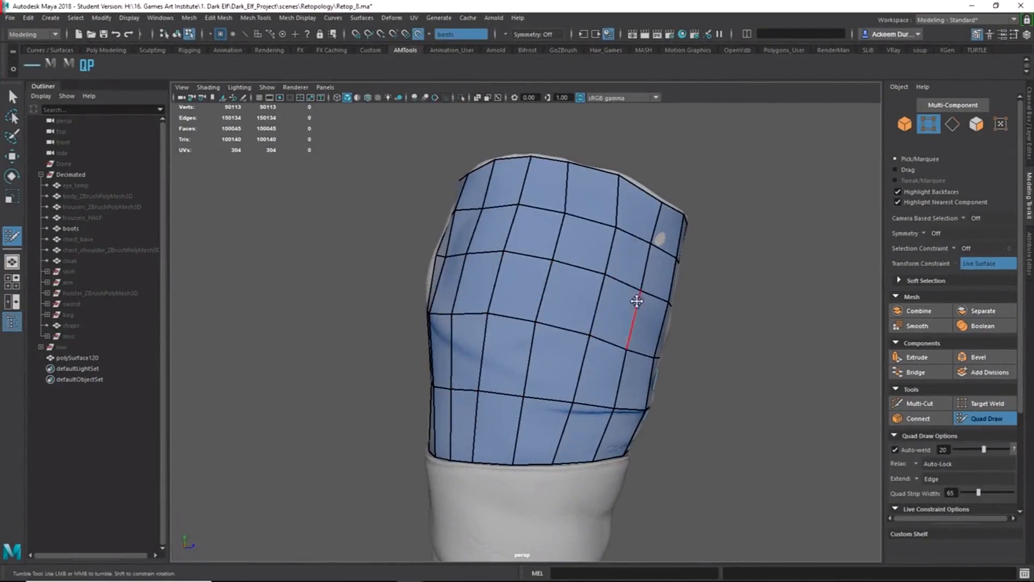
pyautogui.keyDown('alt'); pyautogui.moveTo(659, 316); pyautogui.dragTo(635, 408); pyautogui.keyUp('alt')
# Select the 19-edge horizontal loop around the boot shaft in Edge mode.
pyautogui.press('q')
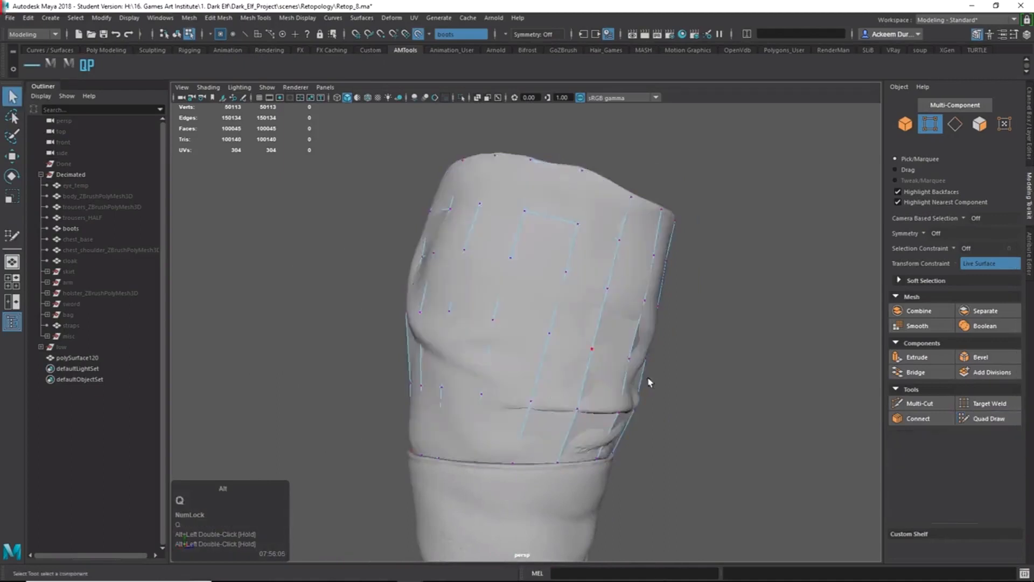
pyautogui.keyDown('alt'); pyautogui.moveTo(648, 381); pyautogui.dragTo(514, 400, button='right'); pyautogui.keyUp('alt')
pyautogui.keyDown('alt'); pyautogui.moveTo(514, 399); pyautogui.dragTo(561, 318, button='middle'); pyautogui.keyUp('alt')
pyautogui.keyDown('alt'); pyautogui.moveTo(560, 319); pyautogui.dragTo(684, 360, button='right'); pyautogui.keyUp('alt')
pyautogui.moveTo(548, 284); pyautogui.dragTo(556, 195, button='right')
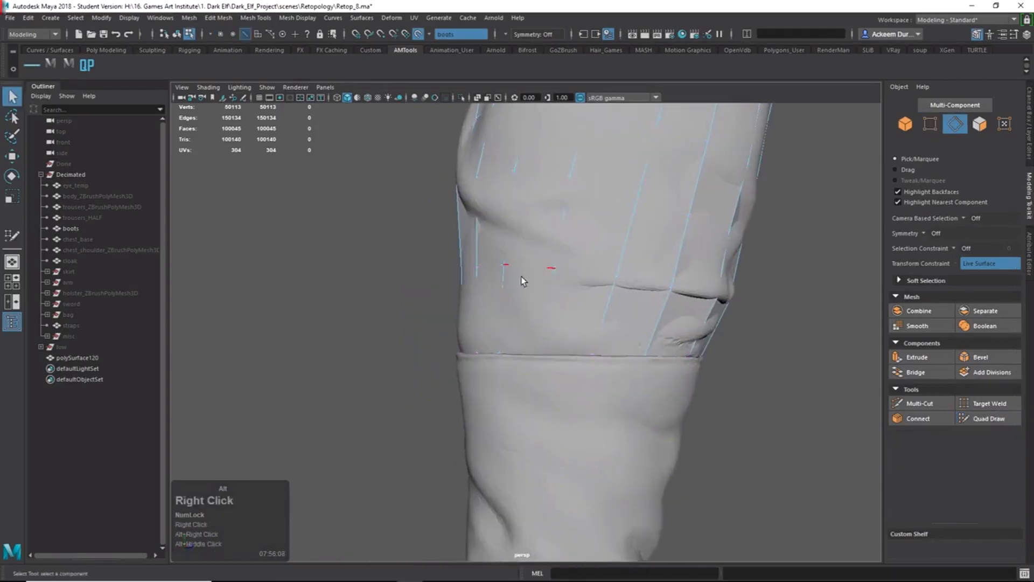
pyautogui.moveTo(521, 277); pyautogui.dragTo(573, 240, button='right')
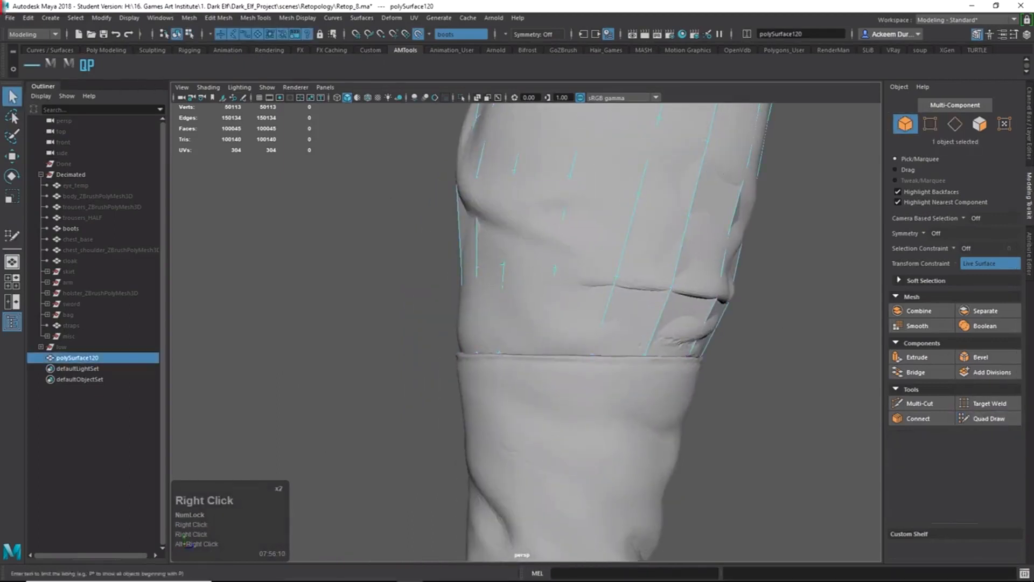
pyautogui.click(11, 97)
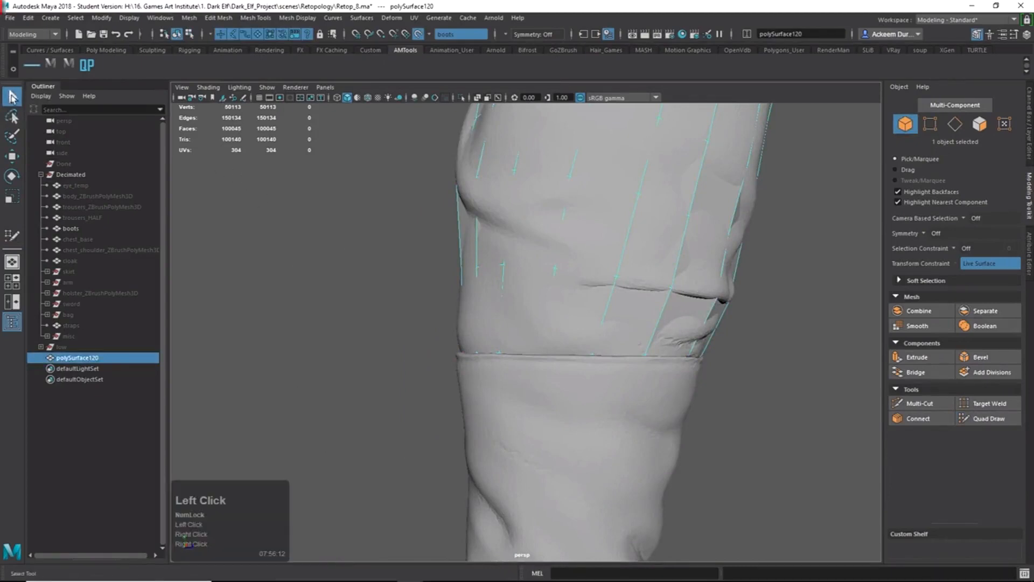
pyautogui.keyDown('alt'); pyautogui.moveTo(500, 280); pyautogui.dragTo(533, 298); pyautogui.keyUp('alt')
pyautogui.moveTo(533, 298); pyautogui.dragTo(528, 230, button='right')
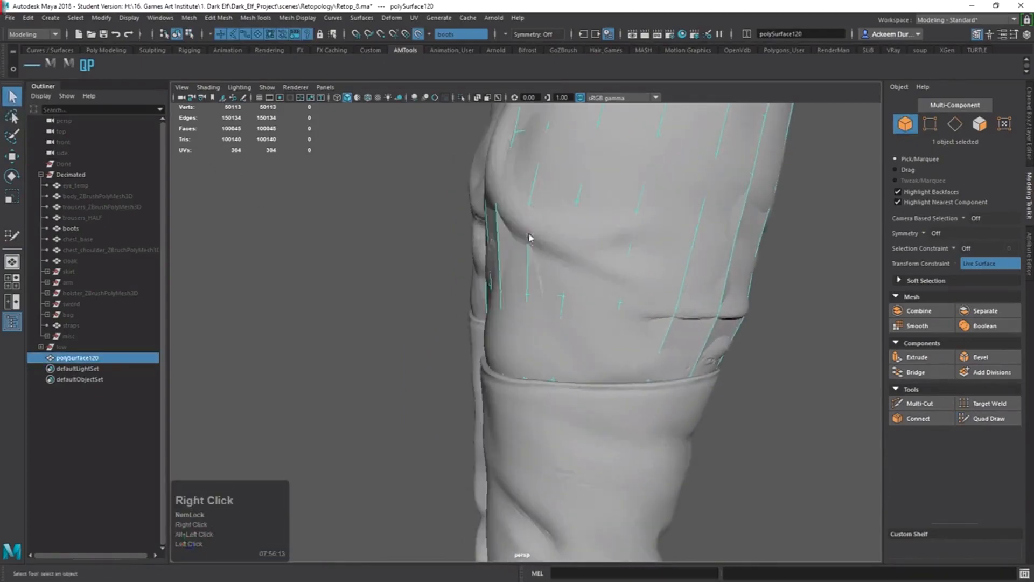
pyautogui.rightClick(543, 297)
pyautogui.moveTo(543, 297); pyautogui.dragTo(543, 241, button='right')
pyautogui.doubleClick(550, 294)
# Switch the viewport to wireframe to show the quad grid over both boots.
pyautogui.keyDown('alt'); pyautogui.moveTo(548, 294); pyautogui.dragTo(547, 302, button='middle'); pyautogui.keyUp('alt')
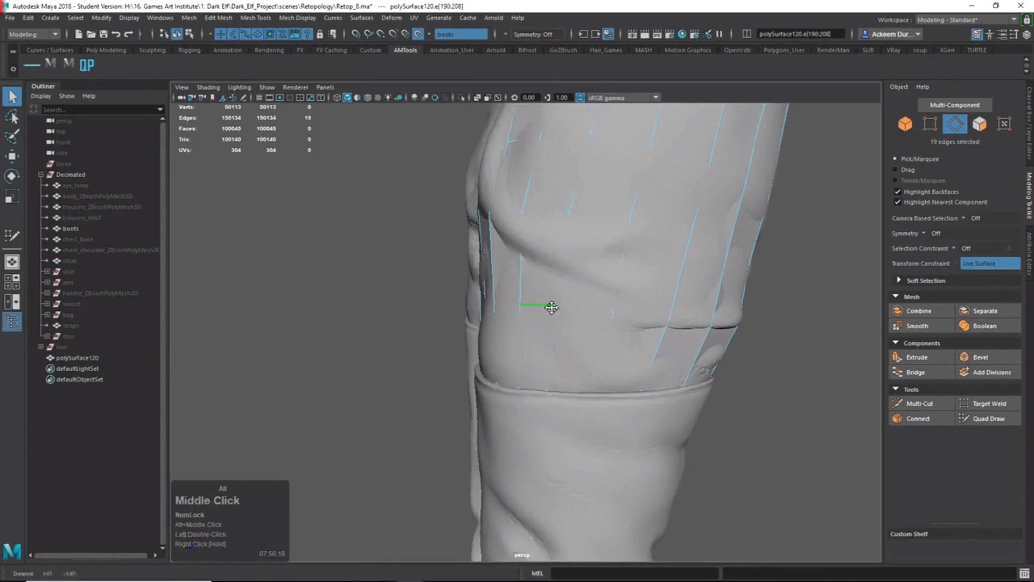
pyautogui.moveTo(547, 302)
pyautogui.keyDown('alt'); pyautogui.mouseDown()
pyautogui.moveTo(607, 342)
pyautogui.moveTo(503, 296)
pyautogui.moveTo(526, 336)
pyautogui.moveTo(491, 321)
pyautogui.moveTo(537, 327)
pyautogui.moveTo(513, 338)
pyautogui.mouseUp(); pyautogui.keyUp('alt')
pyautogui.press('4')
pyautogui.scroll(2, 618, 342)
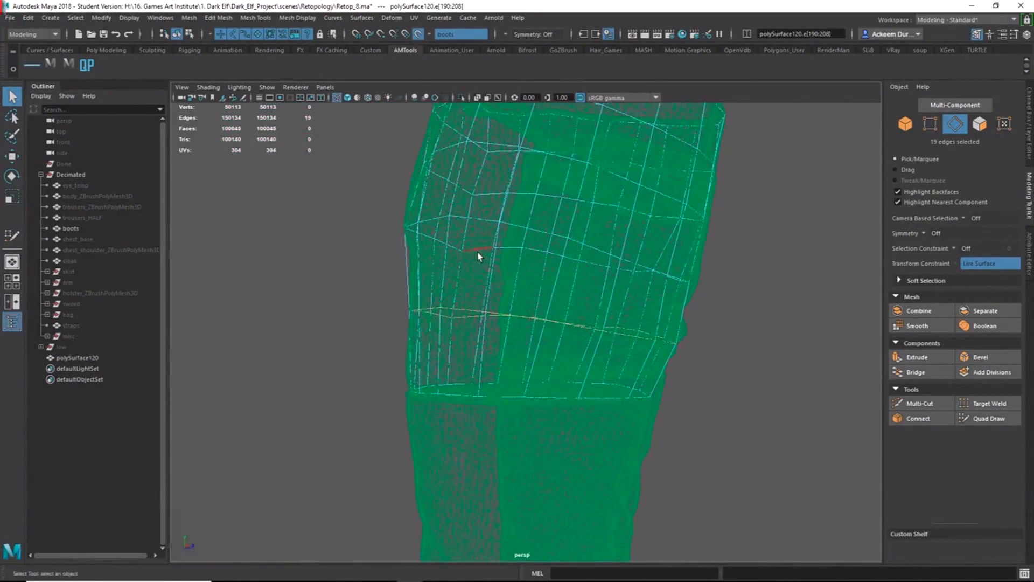
# In shaded view, select a shaft vertex, try moving it, and undo the move.
pyautogui.press('5')
pyautogui.keyDown('alt'); pyautogui.moveTo(466, 312); pyautogui.dragTo(491, 322); pyautogui.keyUp('alt')
pyautogui.moveTo(492, 321); pyautogui.dragTo(411, 328, button='right')
pyautogui.moveTo(464, 335)
pyautogui.keyDown('alt'); pyautogui.mouseDown()
pyautogui.moveTo(526, 344)
pyautogui.moveTo(635, 409)
pyautogui.mouseUp(); pyautogui.keyUp('alt')
pyautogui.click(549, 357)
pyautogui.press('w')
pyautogui.keyDown('alt'); pyautogui.moveTo(634, 409); pyautogui.dragTo(519, 400, button='middle'); pyautogui.keyUp('alt')
pyautogui.keyDown('alt'); pyautogui.moveTo(520, 400); pyautogui.dragTo(549, 415, button='right'); pyautogui.keyUp('alt')
pyautogui.keyDown('alt'); pyautogui.moveTo(550, 415); pyautogui.dragTo(628, 386); pyautogui.keyUp('alt')
pyautogui.press('z')
pyautogui.keyDown('alt'); pyautogui.moveTo(698, 387); pyautogui.dragTo(567, 375); pyautogui.keyUp('alt')
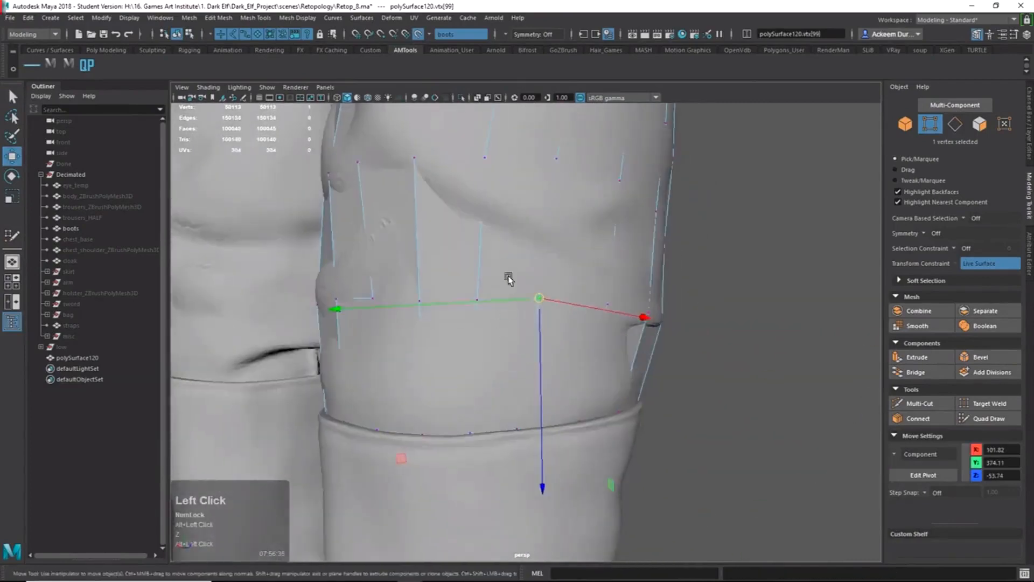
pyautogui.keyDown('alt'); pyautogui.moveTo(509, 278); pyautogui.dragTo(480, 308); pyautogui.keyUp('alt')
# Return to the 19 selected shaft edges with wireframe shown over the shaded mesh.
pyautogui.rightClick(422, 341)
pyautogui.click(473, 353)
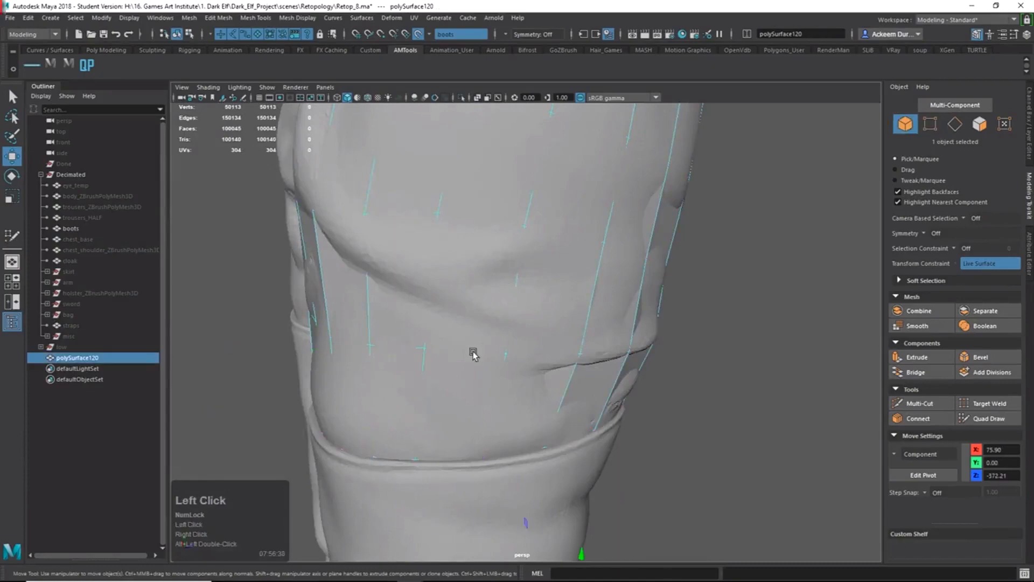
pyautogui.moveTo(528, 375); pyautogui.dragTo(496, 296, button='right')
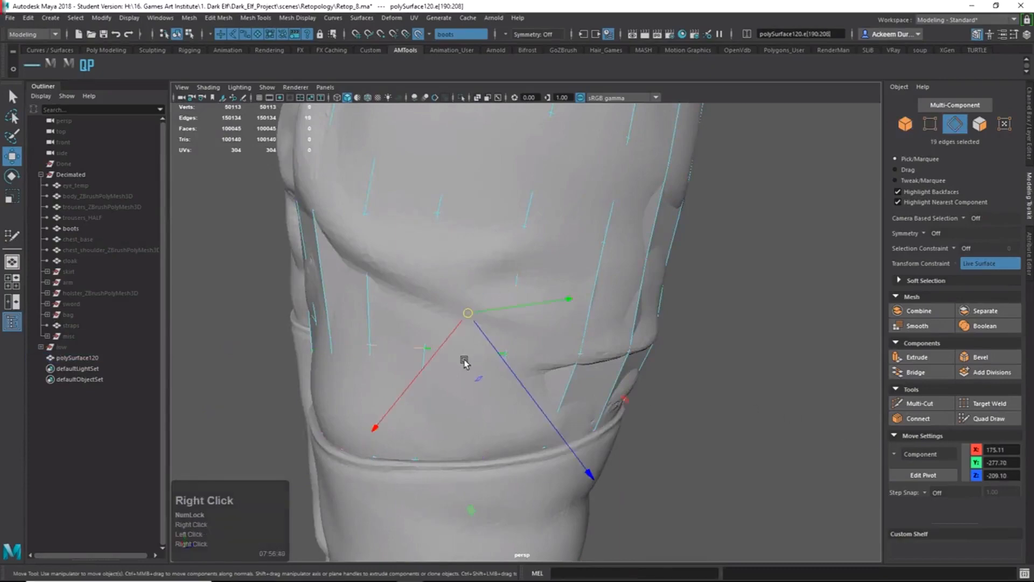
pyautogui.press('4')
pyautogui.moveTo(466, 364)
pyautogui.keyDown('alt'); pyautogui.mouseDown()
pyautogui.moveTo(478, 381)
pyautogui.moveTo(474, 370)
pyautogui.mouseUp(); pyautogui.keyUp('alt')
pyautogui.press('e')
pyautogui.press('r')
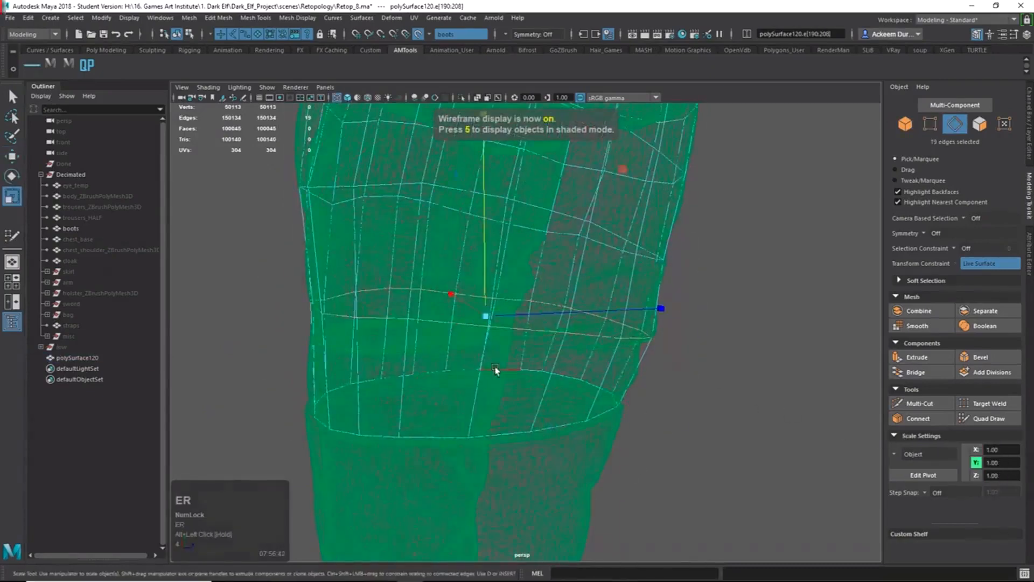
pyautogui.keyDown('alt'); pyautogui.moveTo(495, 369); pyautogui.dragTo(403, 323, button='right'); pyautogui.keyUp('alt')
pyautogui.keyDown('alt'); pyautogui.moveTo(402, 323); pyautogui.dragTo(399, 397, button='middle'); pyautogui.keyUp('alt')
pyautogui.keyDown('alt'); pyautogui.moveTo(399, 397); pyautogui.dragTo(423, 372); pyautogui.keyUp('alt')
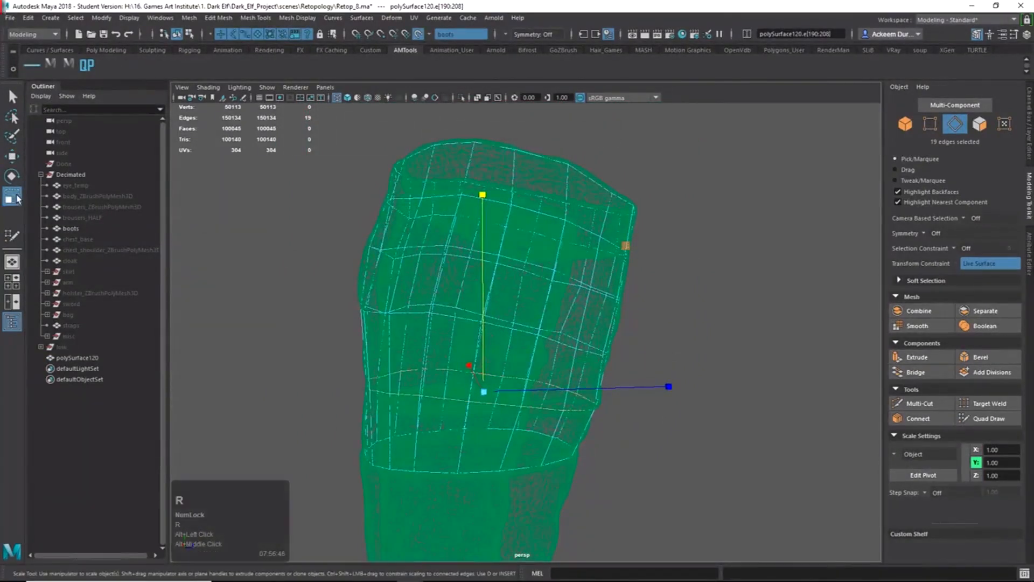
# Flatten the selected shaft edge loop vertically in Y with the Scale tool.
pyautogui.press('e')
pyautogui.press('r')
pyautogui.keyDown('alt'); pyautogui.moveTo(479, 409); pyautogui.dragTo(445, 410); pyautogui.keyUp('alt')
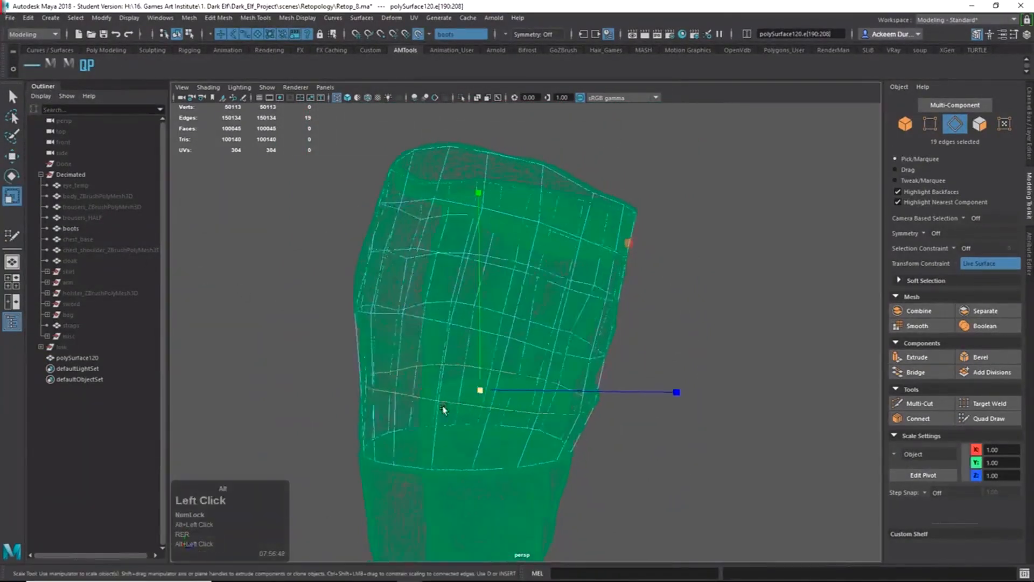
pyautogui.keyDown('alt'); pyautogui.moveTo(446, 410); pyautogui.dragTo(516, 431, button='right'); pyautogui.keyUp('alt')
pyautogui.keyDown('alt'); pyautogui.moveTo(515, 431); pyautogui.dragTo(557, 376, button='middle'); pyautogui.keyUp('alt')
pyautogui.keyDown('shift'); pyautogui.rightClick(496, 228); pyautogui.keyUp('shift')
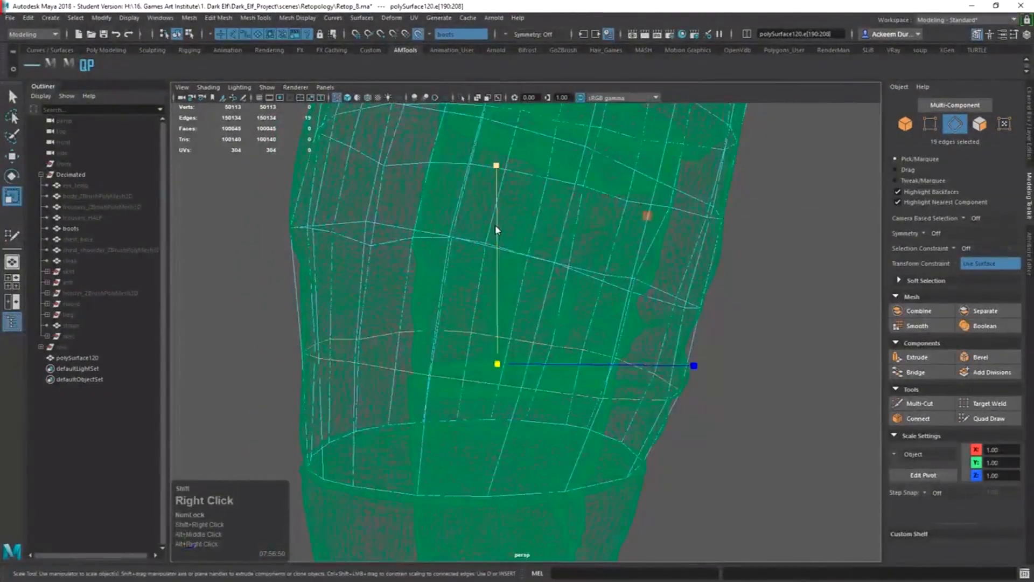
pyautogui.moveTo(519, 323)
pyautogui.keyDown('alt'); pyautogui.mouseDown()
pyautogui.moveTo(576, 330)
pyautogui.moveTo(536, 313)
pyautogui.mouseUp(); pyautogui.keyUp('alt')
pyautogui.moveTo(505, 164); pyautogui.dragTo(509, 542)
pyautogui.keyDown('alt'); pyautogui.moveTo(597, 372); pyautogui.dragTo(552, 371); pyautogui.keyUp('alt')
# Flatten two higher shaft edge loops in Y, scaling the second in Component space.
pyautogui.doubleClick(487, 291)
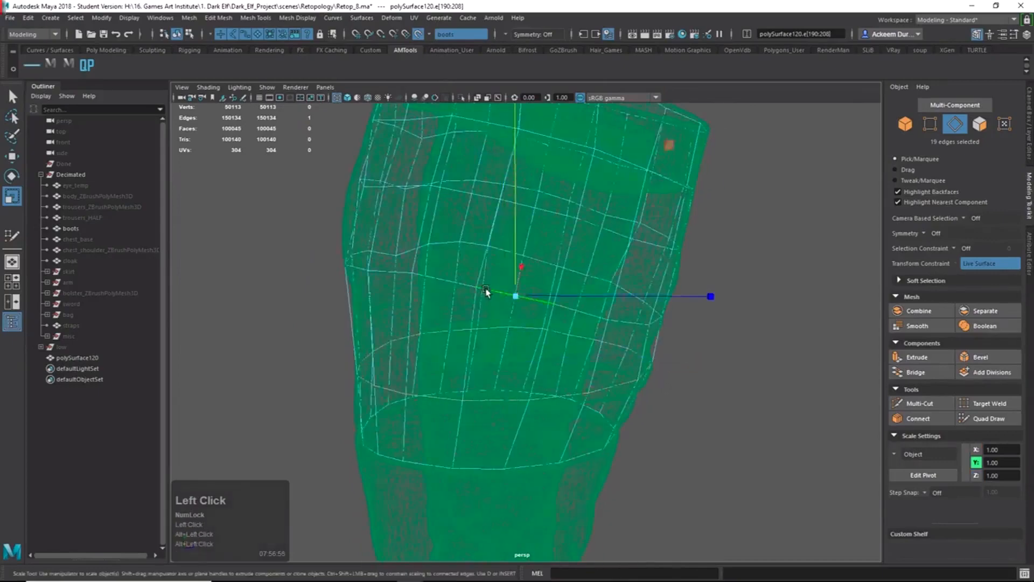
pyautogui.keyDown('alt'); pyautogui.moveTo(536, 316); pyautogui.dragTo(501, 319); pyautogui.keyUp('alt')
pyautogui.moveTo(510, 114); pyautogui.dragTo(501, 256)
pyautogui.keyDown('alt'); pyautogui.moveTo(554, 254); pyautogui.dragTo(528, 247, button='right'); pyautogui.keyUp('alt')
pyautogui.moveTo(528, 247)
pyautogui.keyDown('alt'); pyautogui.mouseDown()
pyautogui.moveTo(491, 247)
pyautogui.moveTo(482, 229)
pyautogui.moveTo(547, 267)
pyautogui.moveTo(543, 245)
pyautogui.mouseUp(); pyautogui.keyUp('alt')
pyautogui.doubleClick(484, 249)
pyautogui.keyDown('ctrl'); pyautogui.keyDown('shift'); pyautogui.rightClick(545, 245); pyautogui.keyUp('shift'); pyautogui.keyUp('ctrl')
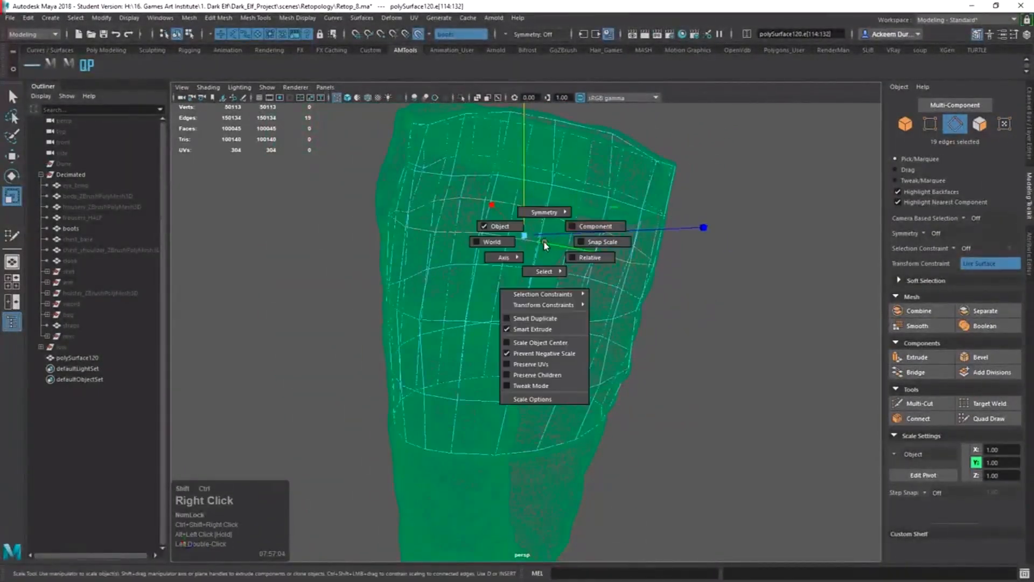
pyautogui.keyDown('ctrl'); pyautogui.keyDown('shift'); pyautogui.moveTo(591, 222); pyautogui.dragTo(590, 225, button='right'); pyautogui.keyUp('shift'); pyautogui.keyUp('ctrl')
pyautogui.keyDown('alt'); pyautogui.moveTo(587, 237); pyautogui.dragTo(587, 264); pyautogui.keyUp('alt')
pyautogui.keyDown('alt'); pyautogui.moveTo(444, 219); pyautogui.dragTo(581, 217); pyautogui.keyUp('alt')
pyautogui.keyDown('alt'); pyautogui.moveTo(559, 301); pyautogui.dragTo(494, 333); pyautogui.keyUp('alt')
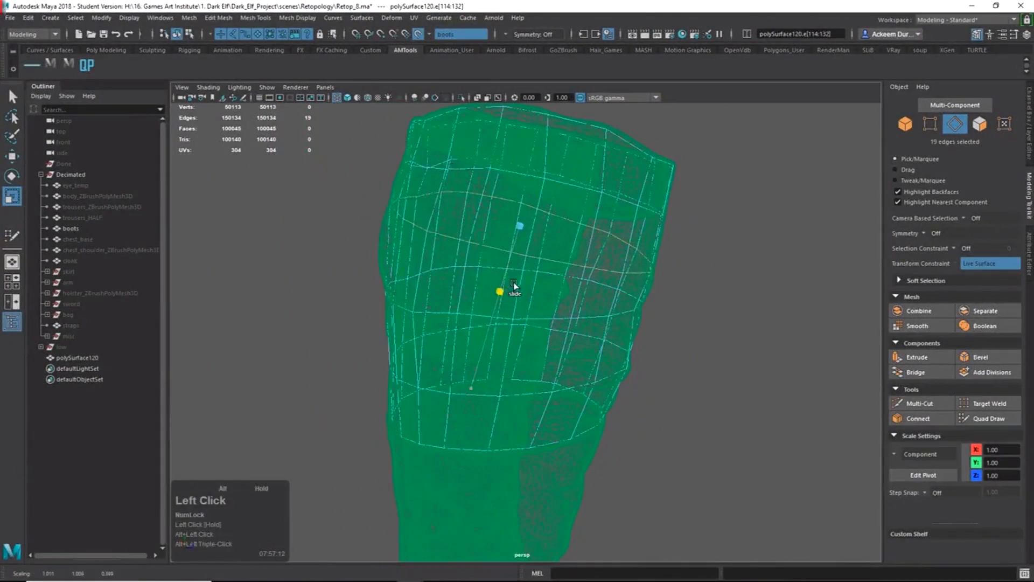
# Rotate the selected edge loop to tilt it along the boot's angle.
pyautogui.keyDown('alt'); pyautogui.moveTo(515, 289); pyautogui.dragTo(554, 284); pyautogui.keyUp('alt')
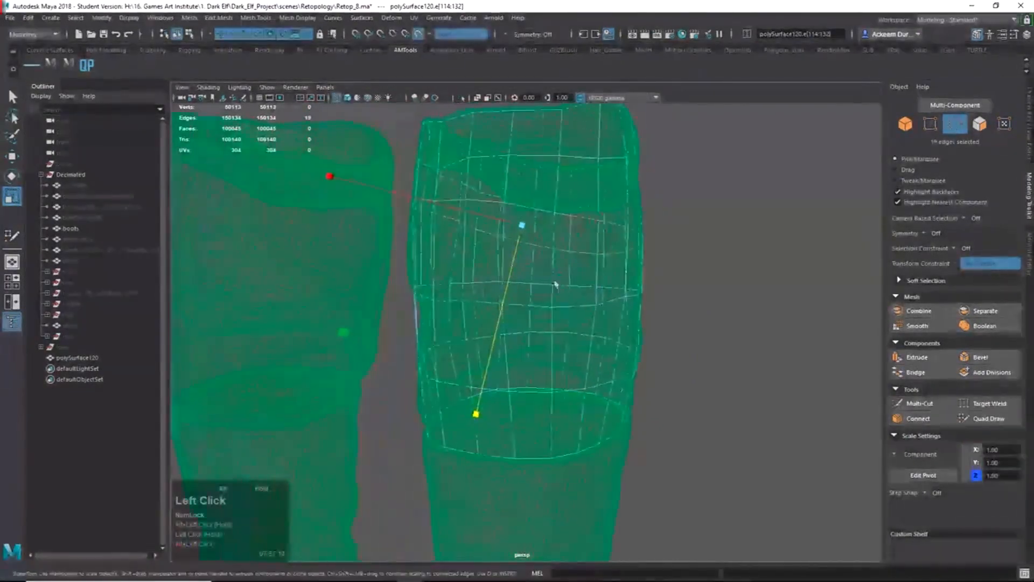
pyautogui.press('e')
pyautogui.keyDown('alt'); pyautogui.moveTo(576, 231); pyautogui.dragTo(642, 251); pyautogui.keyUp('alt')
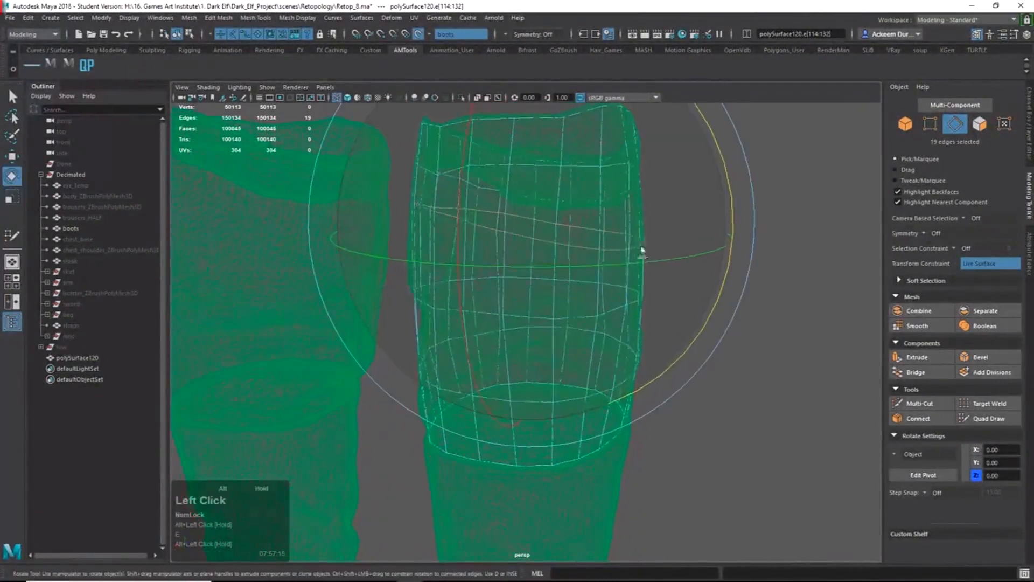
pyautogui.moveTo(732, 217); pyautogui.dragTo(586, 213)
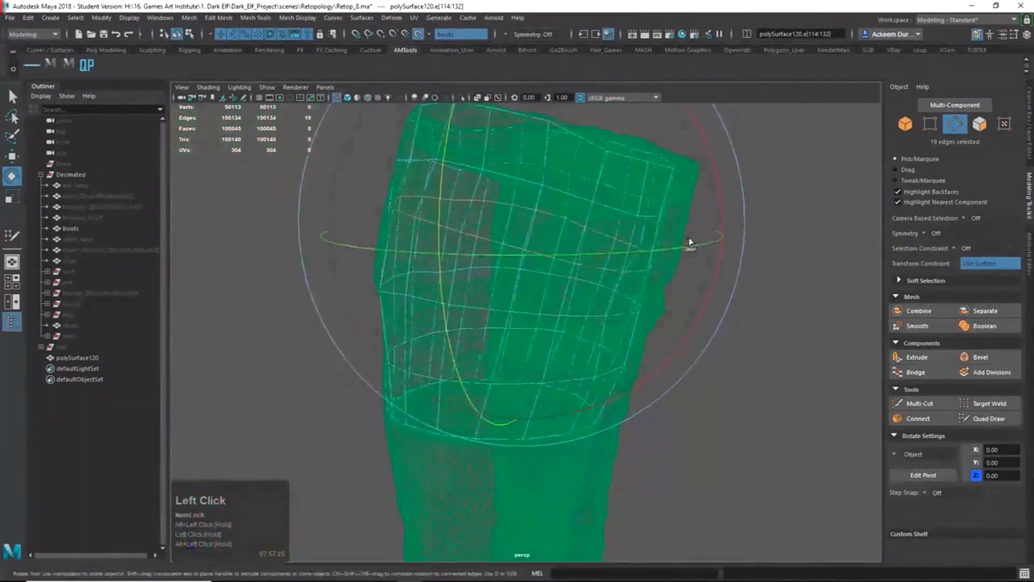
pyautogui.moveTo(720, 221); pyautogui.dragTo(446, 236)
# Go back to the Select tool and edge selection on the boot mesh.
pyautogui.press('q')
pyautogui.keyDown('alt'); pyautogui.moveTo(598, 263); pyautogui.dragTo(529, 247); pyautogui.keyUp('alt')
pyautogui.moveTo(528, 245); pyautogui.dragTo(582, 198, button='right')
pyautogui.keyDown('alt'); pyautogui.moveTo(603, 218); pyautogui.dragTo(506, 253); pyautogui.keyUp('alt')
pyautogui.keyDown('alt'); pyautogui.moveTo(468, 275); pyautogui.dragTo(504, 344, button='right'); pyautogui.keyUp('alt')
pyautogui.keyDown('alt'); pyautogui.moveTo(511, 369); pyautogui.dragTo(464, 376); pyautogui.keyUp('alt')
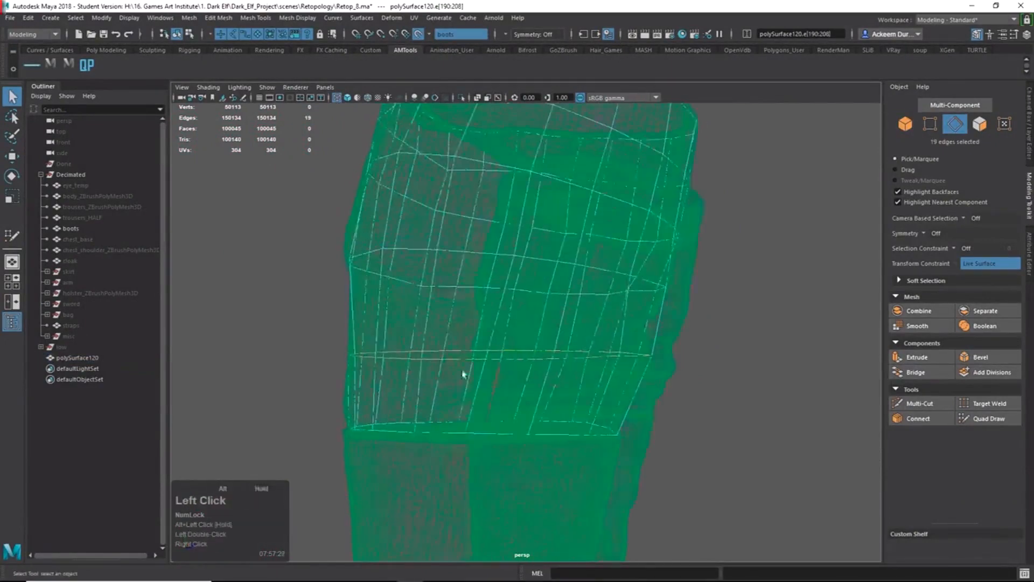
# Slide two shaft edge loops down the boot with the Slide Edge Tool.
pyautogui.keyDown('shift'); pyautogui.rightClick(449, 357); pyautogui.keyUp('shift')
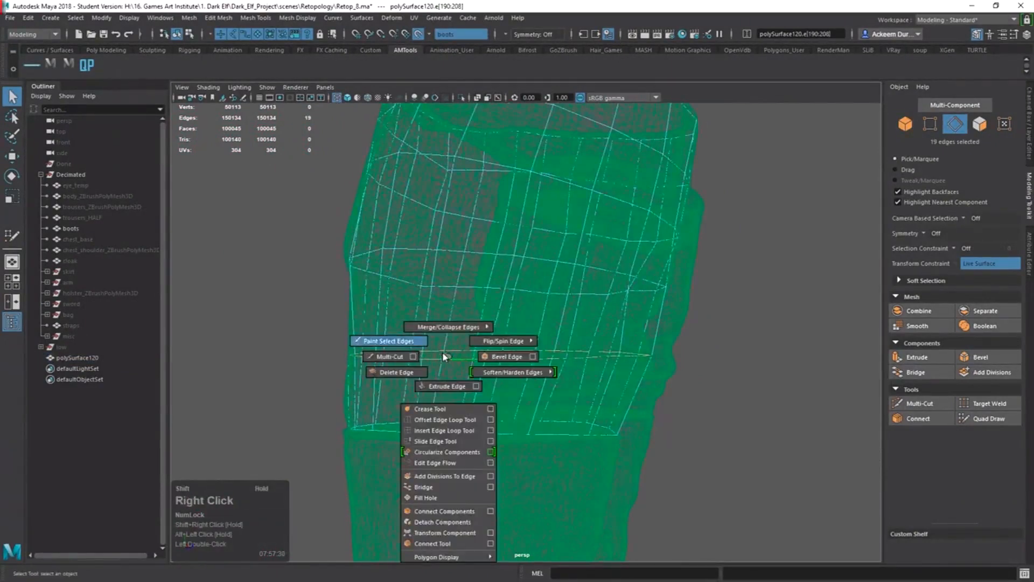
pyautogui.click(435, 441)
pyautogui.keyDown('alt'); pyautogui.moveTo(440, 376); pyautogui.dragTo(448, 410); pyautogui.keyUp('alt')
pyautogui.moveTo(439, 396); pyautogui.dragTo(422, 394, button='middle')
pyautogui.keyDown('alt'); pyautogui.moveTo(422, 396); pyautogui.dragTo(452, 325); pyautogui.keyUp('alt')
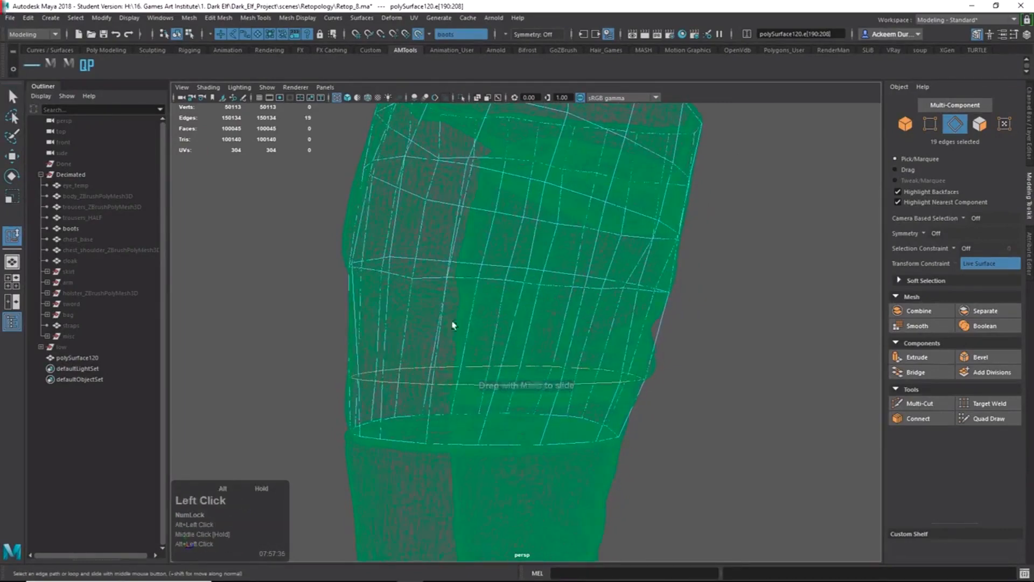
pyautogui.doubleClick(475, 269)
pyautogui.moveTo(475, 272); pyautogui.dragTo(474, 318, button='middle')
# Slide the upper edge loop along the boot to respace it.
pyautogui.keyDown('alt'); pyautogui.moveTo(476, 317); pyautogui.dragTo(454, 348, button='middle'); pyautogui.keyUp('alt')
pyautogui.keyDown('alt'); pyautogui.moveTo(454, 348); pyautogui.dragTo(451, 294); pyautogui.keyUp('alt')
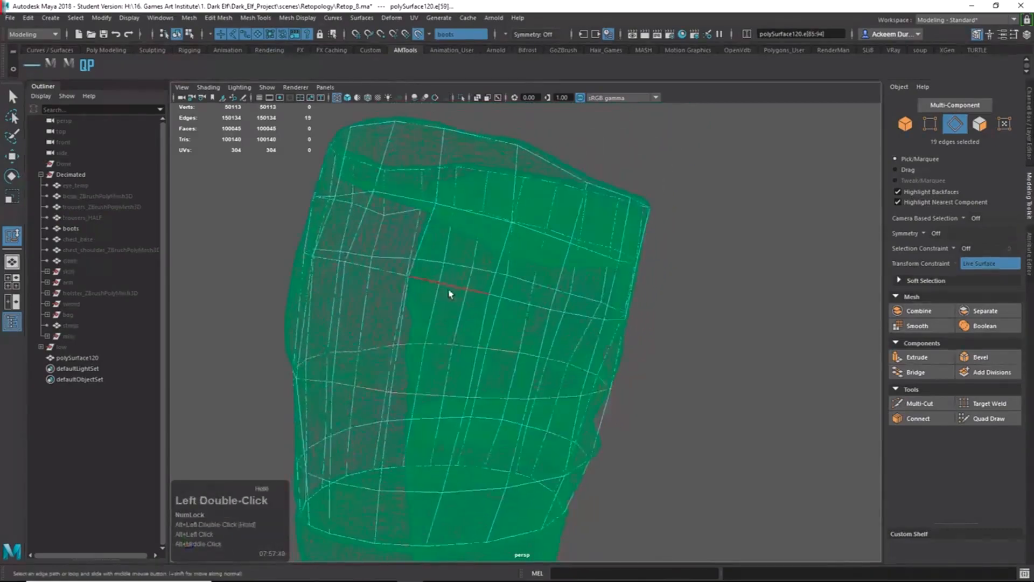
pyautogui.click(468, 214)
pyautogui.moveTo(461, 281); pyautogui.dragTo(456, 275, button='middle')
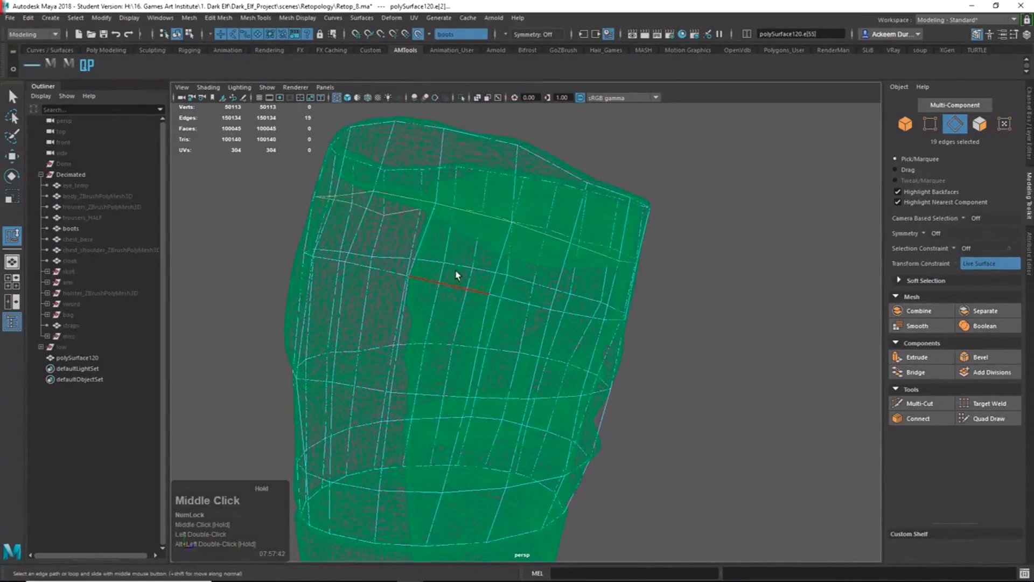
pyautogui.keyDown('alt'); pyautogui.moveTo(467, 278); pyautogui.dragTo(494, 293); pyautogui.keyUp('alt')
# Insert a new 19-vertex horizontal edge loop around the shaft with Multi-Cut.
pyautogui.keyDown('shift'); pyautogui.moveTo(494, 293); pyautogui.dragTo(383, 348, button='right'); pyautogui.keyUp('shift')
pyautogui.keyDown('ctrl'); pyautogui.click(451, 328); pyautogui.keyUp('ctrl')
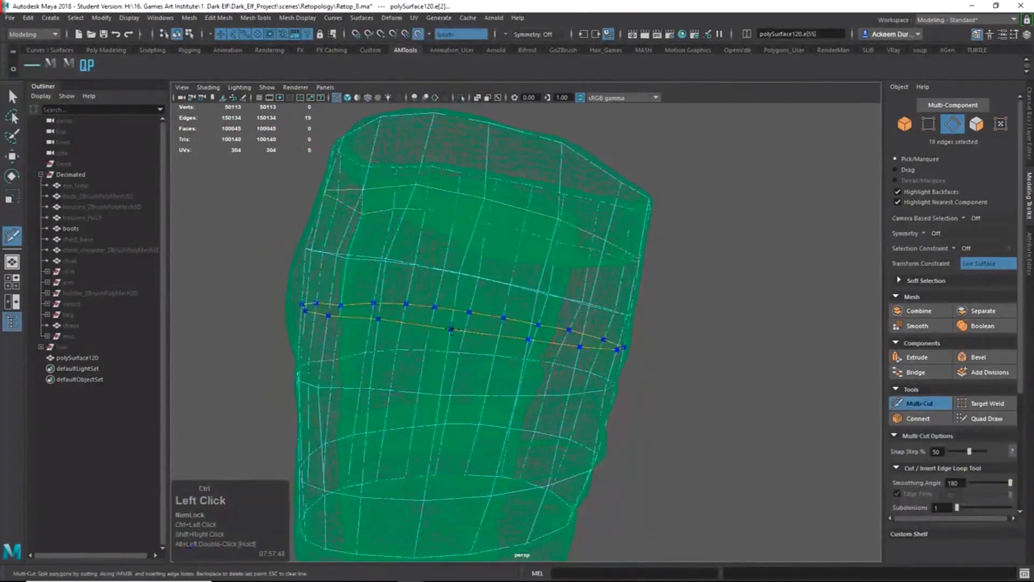
pyautogui.keyDown('alt'); pyautogui.moveTo(451, 328); pyautogui.dragTo(528, 363); pyautogui.keyUp('alt')
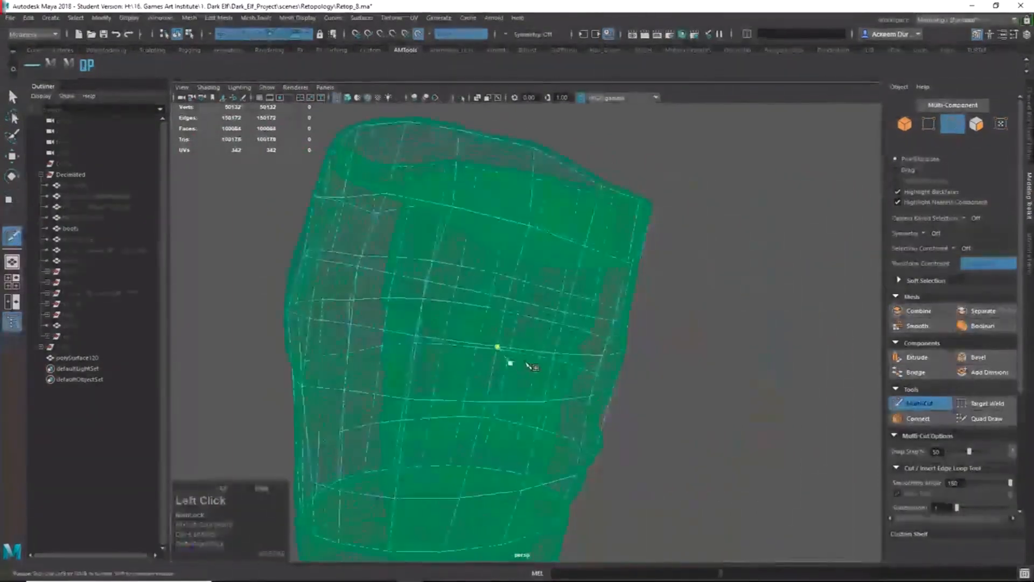
pyautogui.keyDown('alt'); pyautogui.moveTo(530, 409); pyautogui.dragTo(459, 395, button='right'); pyautogui.keyUp('alt')
pyautogui.moveTo(459, 396)
pyautogui.keyDown('alt'); pyautogui.mouseDown()
pyautogui.moveTo(402, 384)
pyautogui.moveTo(420, 368)
pyautogui.moveTo(517, 362)
pyautogui.moveTo(442, 336)
pyautogui.mouseUp(); pyautogui.keyUp('alt')
pyautogui.click(985, 418)
# In shaded view, resize the Quad Draw relax brush and start smoothing the grid.
pyautogui.press('5')
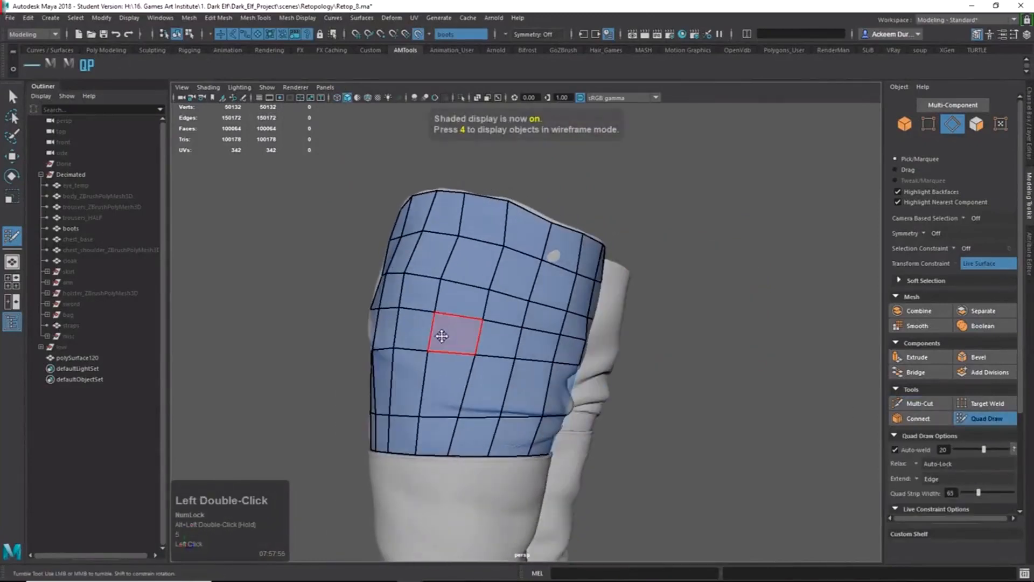
pyautogui.press('b')
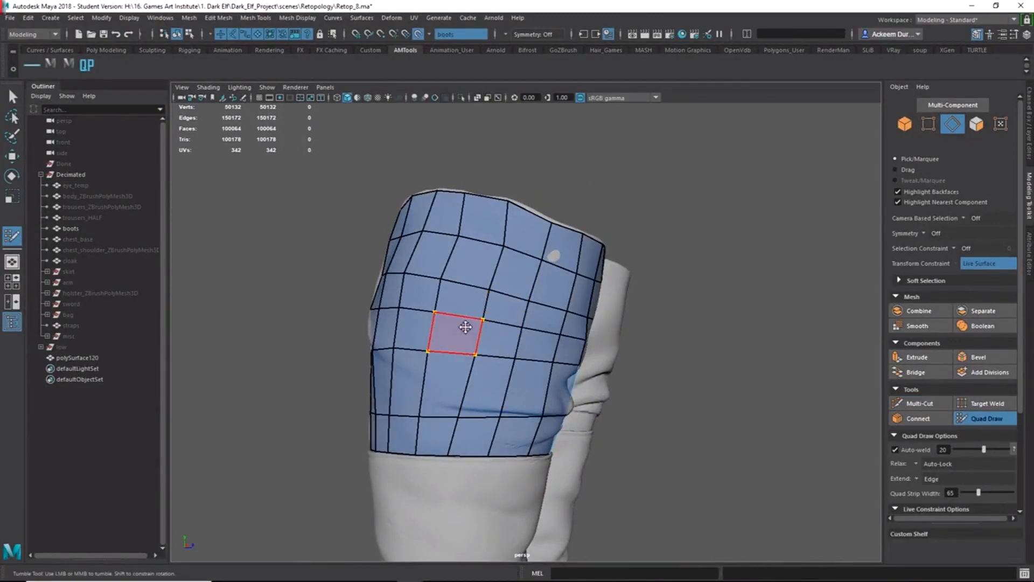
pyautogui.press('b')
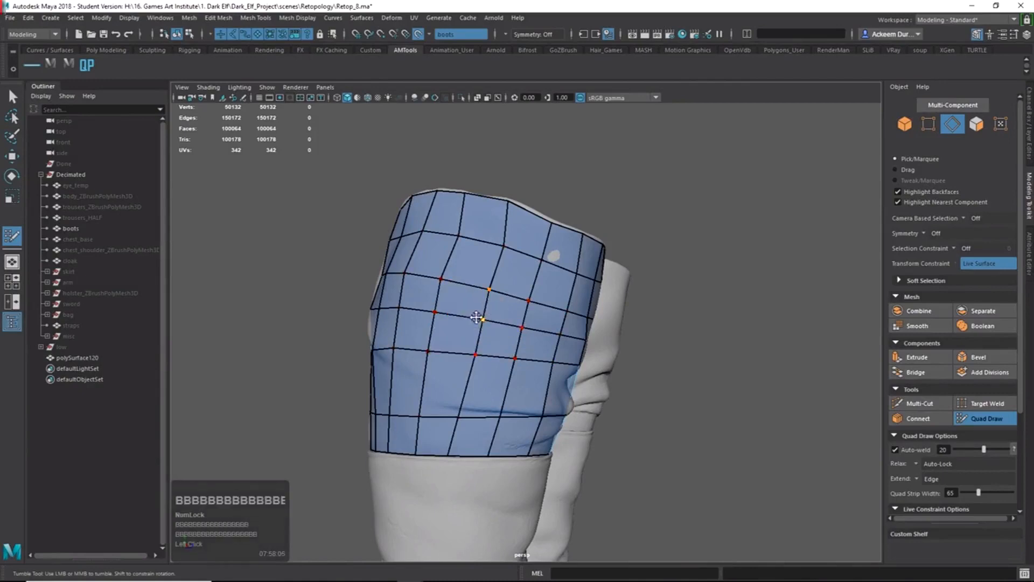
pyautogui.moveTo(476, 317)
pyautogui.keyDown('alt'); pyautogui.mouseDown()
pyautogui.moveTo(478, 341)
pyautogui.moveTo(523, 352)
pyautogui.mouseUp(); pyautogui.keyUp('alt')
pyautogui.keyDown('alt'); pyautogui.moveTo(517, 354); pyautogui.dragTo(587, 352); pyautogui.keyUp('alt')
pyautogui.moveTo(485, 350)
pyautogui.keyDown('shift'); pyautogui.mouseDown()
pyautogui.moveTo(475, 340)
pyautogui.moveTo(534, 350)
pyautogui.moveTo(501, 377)
pyautogui.mouseUp(); pyautogui.keyUp('shift')
pyautogui.moveTo(463, 377)
pyautogui.keyDown('shift'); pyautogui.mouseDown()
pyautogui.moveTo(442, 357)
pyautogui.moveTo(557, 362)
pyautogui.moveTo(593, 347)
pyautogui.moveTo(583, 358)
pyautogui.moveTo(662, 347)
pyautogui.mouseUp(); pyautogui.keyUp('shift')
# Relax the quads locally across the front of the boot shaft.
pyautogui.keyDown('shift'); pyautogui.doubleClick(583, 358); pyautogui.keyUp('shift')
pyautogui.keyDown('shift'); pyautogui.doubleClick(582, 355); pyautogui.keyUp('shift')
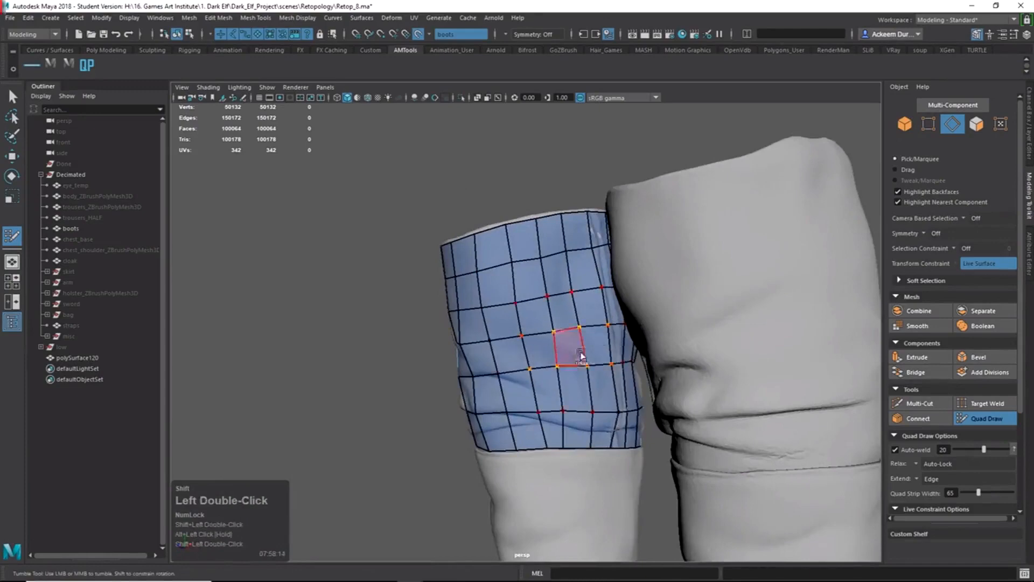
pyautogui.keyDown('shift'); pyautogui.click(517, 351); pyautogui.keyUp('shift')
pyautogui.keyDown('alt'); pyautogui.moveTo(517, 350); pyautogui.dragTo(571, 356); pyautogui.keyUp('alt')
pyautogui.keyDown('shift'); pyautogui.doubleClick(520, 347); pyautogui.keyUp('shift')
pyautogui.keyDown('alt'); pyautogui.moveTo(518, 329); pyautogui.dragTo(546, 346, button='right'); pyautogui.keyUp('alt')
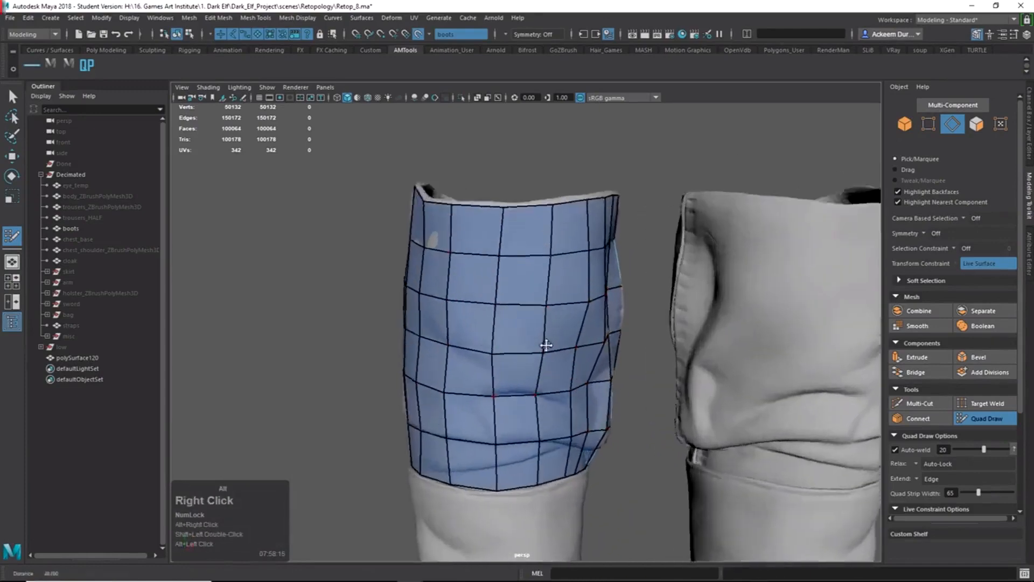
pyautogui.keyDown('alt'); pyautogui.moveTo(546, 345); pyautogui.dragTo(588, 346); pyautogui.keyUp('alt')
pyautogui.keyDown('shift'); pyautogui.doubleClick(538, 353); pyautogui.keyUp('shift')
pyautogui.keyDown('alt'); pyautogui.moveTo(504, 348); pyautogui.dragTo(577, 340); pyautogui.keyUp('alt')
pyautogui.keyDown('shift'); pyautogui.click(533, 319); pyautogui.keyUp('shift')
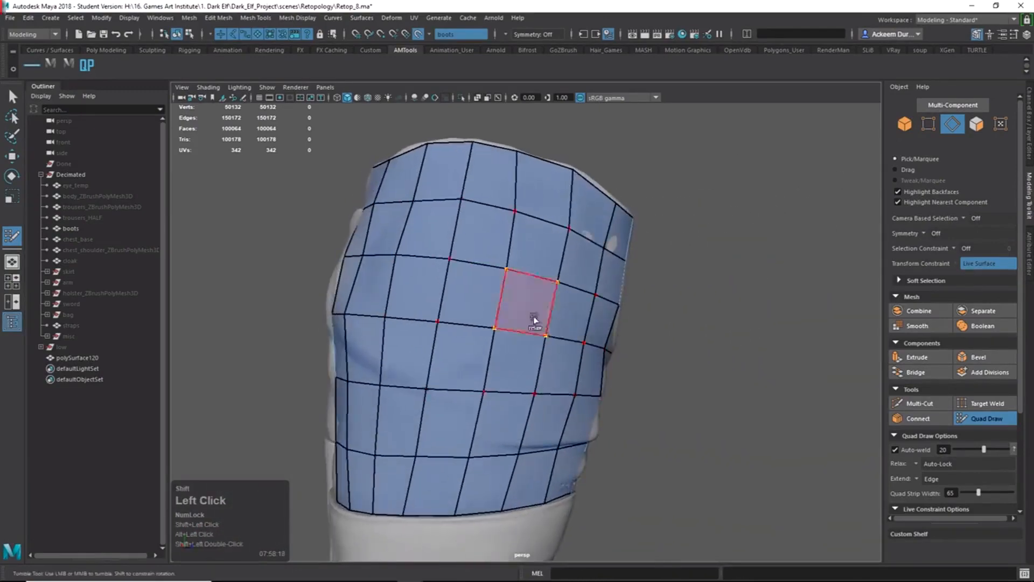
pyautogui.keyDown('shift'); pyautogui.click(480, 327); pyautogui.keyUp('shift')
pyautogui.keyDown('alt'); pyautogui.moveTo(469, 334); pyautogui.dragTo(588, 356); pyautogui.keyUp('alt')
pyautogui.keyDown('shift'); pyautogui.click(581, 373); pyautogui.keyUp('shift')
pyautogui.keyDown('shift'); pyautogui.click(488, 364); pyautogui.keyUp('shift')
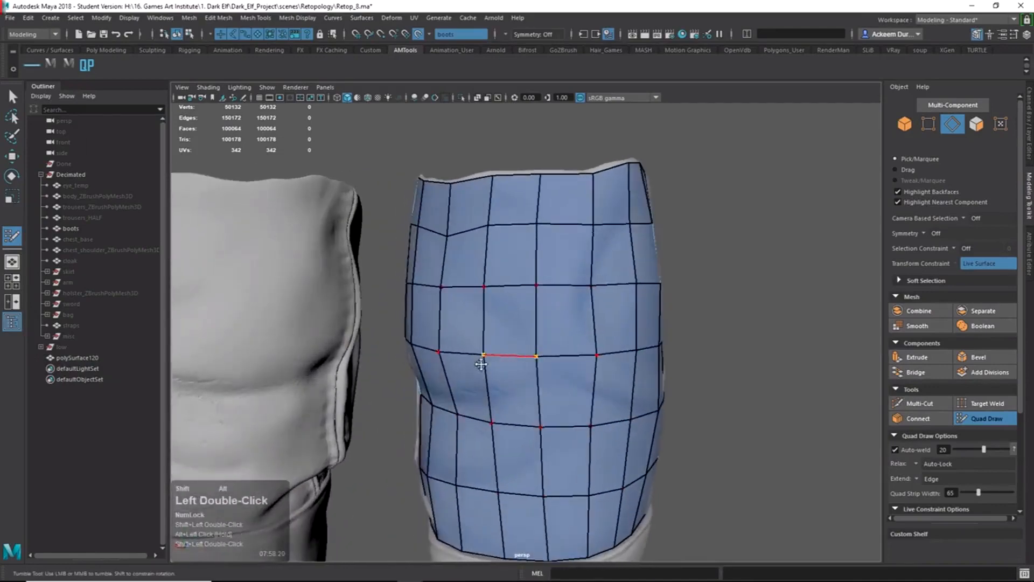
# Keep relaxing the shaft quads around the boot, then exit Quad Draw.
pyautogui.keyDown('alt'); pyautogui.moveTo(481, 364); pyautogui.dragTo(641, 366); pyautogui.keyUp('alt')
pyautogui.keyDown('shift'); pyautogui.click(501, 320); pyautogui.keyUp('shift')
pyautogui.keyDown('shift'); pyautogui.click(499, 334); pyautogui.keyUp('shift')
pyautogui.keyDown('shift'); pyautogui.click(491, 366); pyautogui.keyUp('shift')
pyautogui.keyDown('shift'); pyautogui.click(582, 366); pyautogui.keyUp('shift')
pyautogui.keyDown('alt'); pyautogui.moveTo(517, 367); pyautogui.dragTo(576, 363); pyautogui.keyUp('alt')
pyautogui.keyDown('shift'); pyautogui.click(534, 367); pyautogui.keyUp('shift')
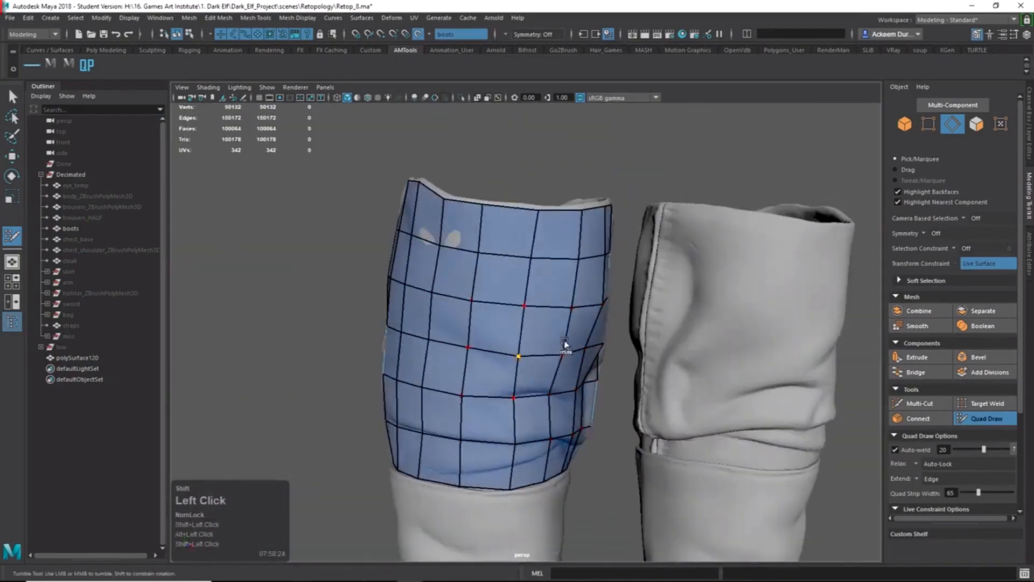
pyautogui.keyDown('shift'); pyautogui.click(525, 328); pyautogui.keyUp('shift')
pyautogui.keyDown('shift'); pyautogui.click(492, 300); pyautogui.keyUp('shift')
pyautogui.keyDown('shift'); pyautogui.click(462, 269); pyautogui.keyUp('shift')
pyautogui.keyDown('shift'); pyautogui.click(462, 318); pyautogui.keyUp('shift')
pyautogui.keyDown('alt'); pyautogui.moveTo(461, 319); pyautogui.dragTo(542, 353); pyautogui.keyUp('alt')
pyautogui.hotkey('alt', 'q')
pyautogui.keyDown('alt'); pyautogui.moveTo(542, 354); pyautogui.dragTo(533, 323, button='right'); pyautogui.keyUp('alt')
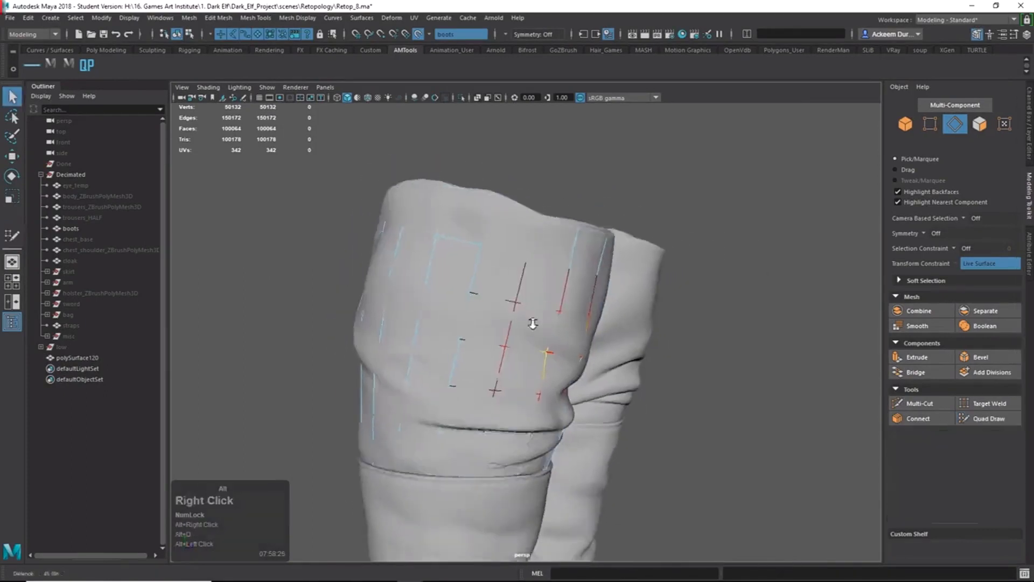
# Select the retopology mesh polySurface120 in object mode and reactivate Quad Draw.
pyautogui.keyDown('alt'); pyautogui.moveTo(533, 323); pyautogui.dragTo(482, 338); pyautogui.keyUp('alt')
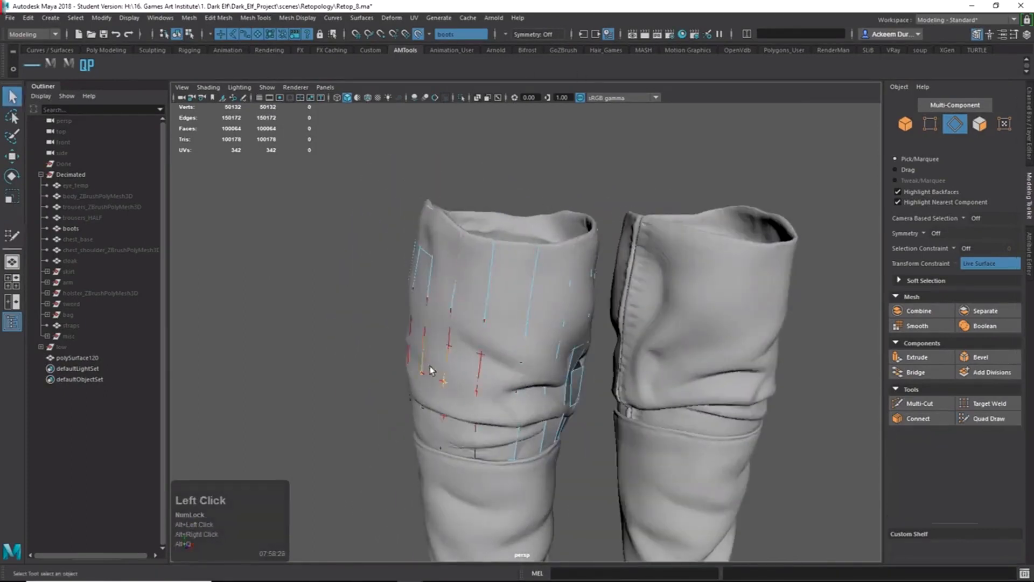
pyautogui.moveTo(482, 286); pyautogui.dragTo(355, 285, button='right')
pyautogui.keyDown('alt'); pyautogui.moveTo(487, 337); pyautogui.dragTo(514, 347); pyautogui.keyUp('alt')
pyautogui.moveTo(493, 325); pyautogui.dragTo(576, 274, button='right')
pyautogui.click(811, 450)
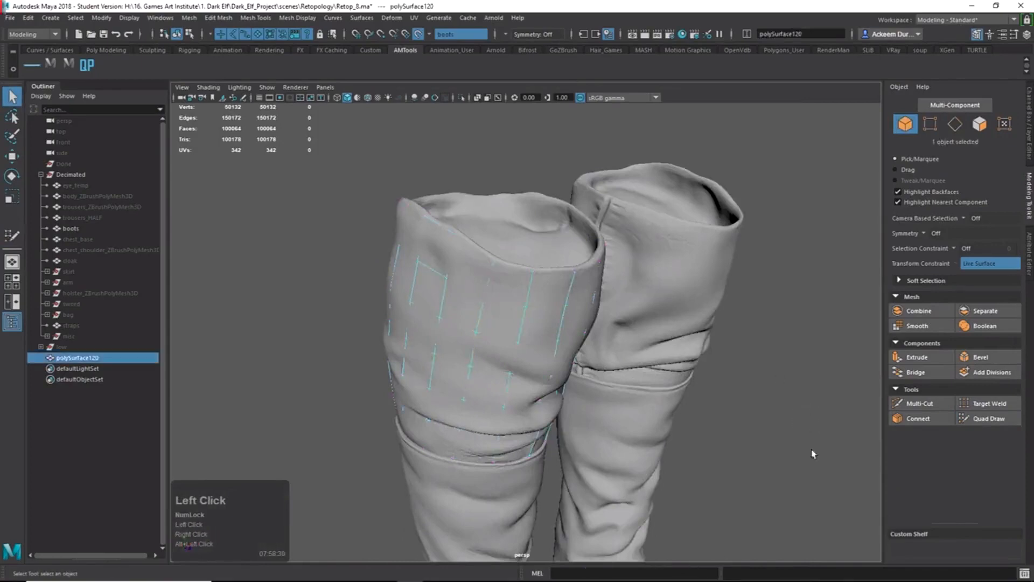
pyautogui.keyDown('alt'); pyautogui.moveTo(544, 372); pyautogui.dragTo(651, 390); pyautogui.keyUp('alt')
pyautogui.keyDown('alt'); pyautogui.moveTo(507, 350); pyautogui.dragTo(520, 336); pyautogui.keyUp('alt')
pyautogui.click(518, 343)
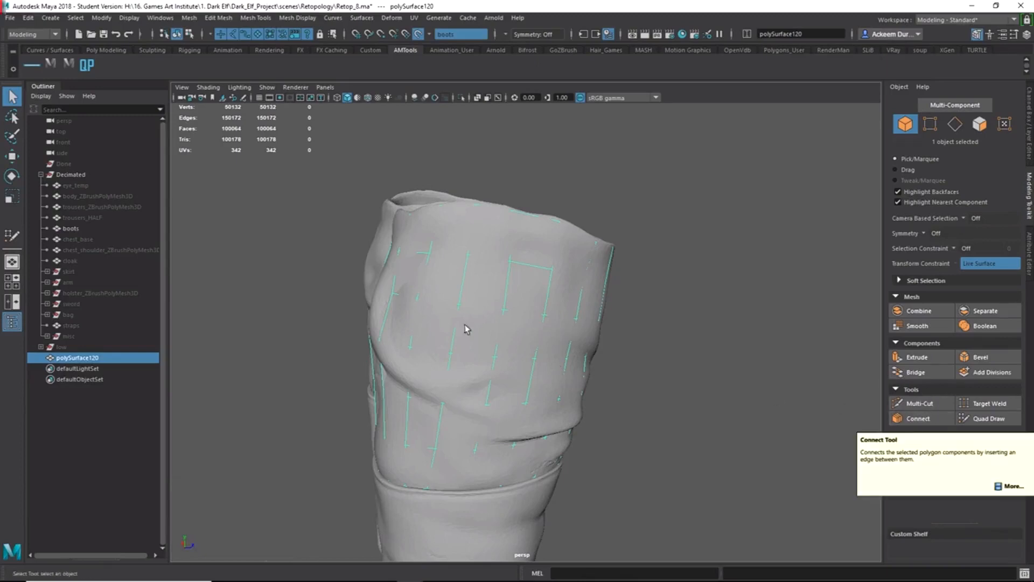
pyautogui.keyDown('alt'); pyautogui.moveTo(427, 312); pyautogui.dragTo(485, 317); pyautogui.keyUp('alt')
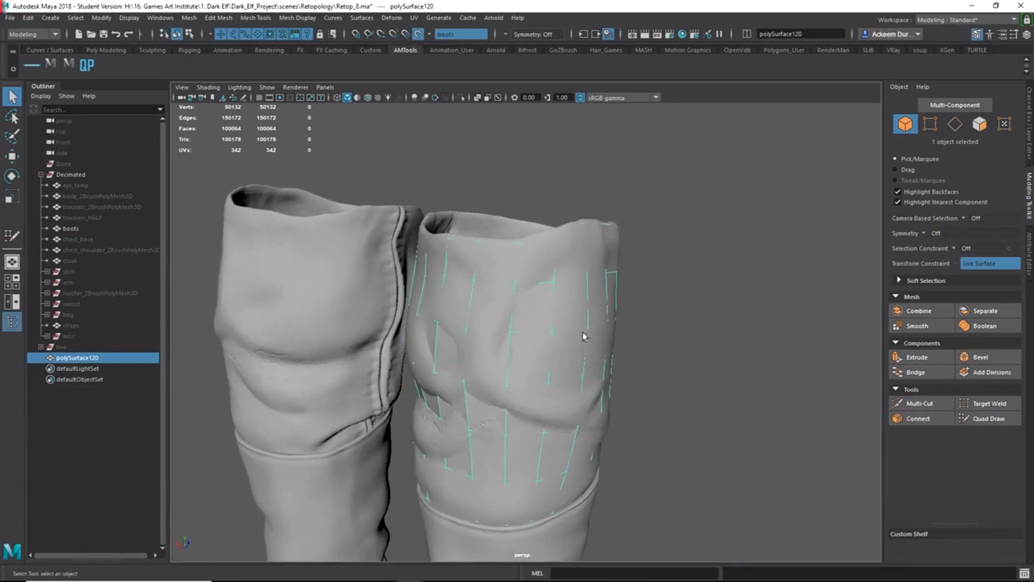
pyautogui.click(962, 420)
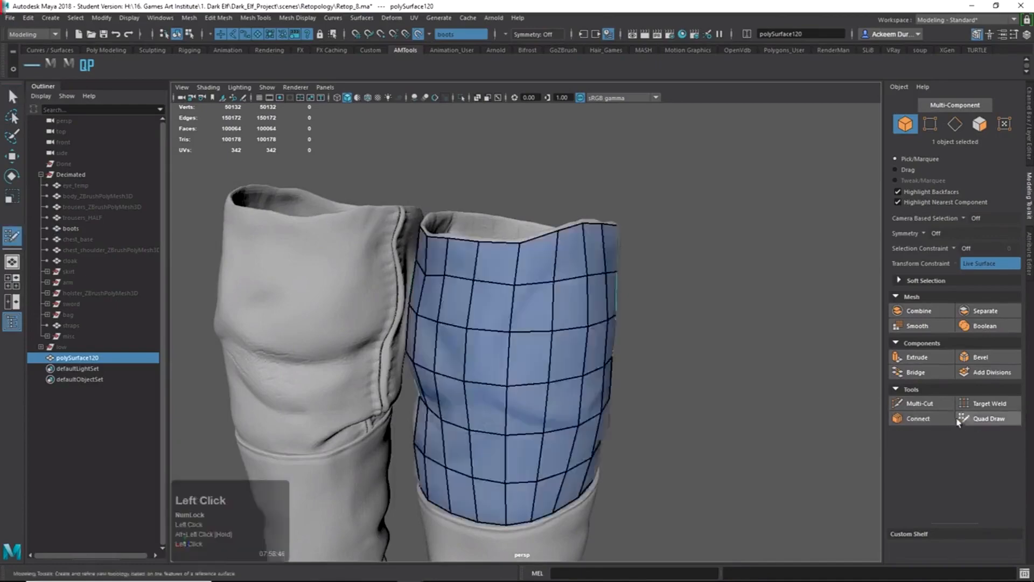
# Resize the Quad Draw brush and zoom in on the side of the boot shaft.
pyautogui.moveTo(673, 371)
pyautogui.keyDown('alt'); pyautogui.mouseDown(button='right')
pyautogui.moveTo(508, 351)
pyautogui.moveTo(774, 408)
pyautogui.mouseUp(button='right'); pyautogui.keyUp('alt')
pyautogui.keyDown('alt'); pyautogui.moveTo(774, 407); pyautogui.dragTo(576, 386); pyautogui.keyUp('alt')
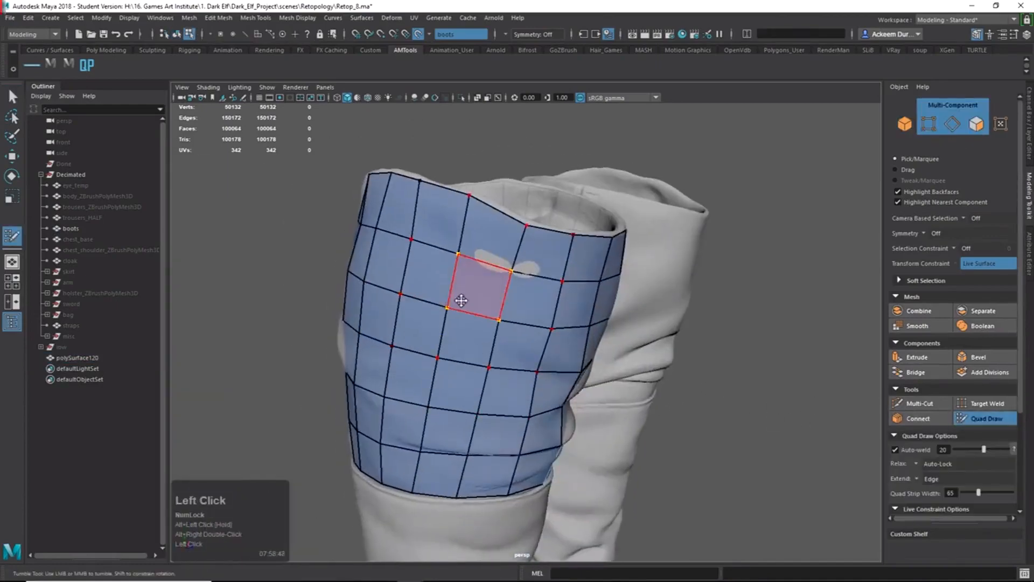
pyautogui.press('b')
pyautogui.keyDown('alt'); pyautogui.moveTo(503, 302); pyautogui.dragTo(604, 351); pyautogui.keyUp('alt')
pyautogui.keyDown('alt'); pyautogui.moveTo(539, 273); pyautogui.dragTo(590, 326, button='right'); pyautogui.keyUp('alt')
pyautogui.keyDown('alt'); pyautogui.moveTo(590, 326); pyautogui.dragTo(586, 375, button='middle'); pyautogui.keyUp('alt')
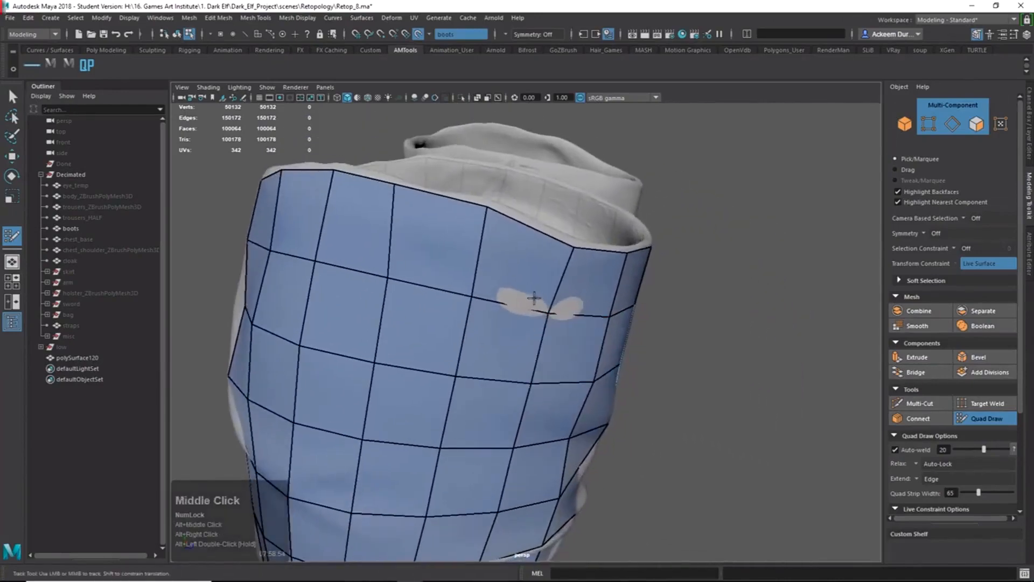
pyautogui.keyDown('alt'); pyautogui.moveTo(534, 303); pyautogui.dragTo(590, 335); pyautogui.keyUp('alt')
pyautogui.keyDown('alt'); pyautogui.moveTo(591, 335); pyautogui.dragTo(681, 415, button='right'); pyautogui.keyUp('alt')
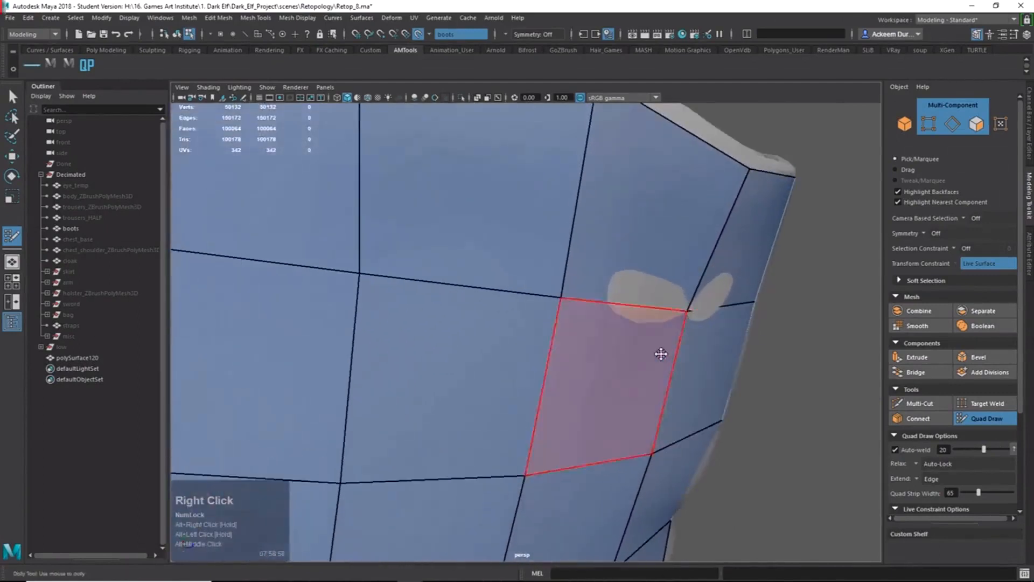
# Move the side-edge vertex vtx[7] along the X axis.
pyautogui.press('w')
pyautogui.keyDown('alt'); pyautogui.moveTo(651, 333); pyautogui.dragTo(634, 321, button='right'); pyautogui.keyUp('alt')
pyautogui.keyDown('alt'); pyautogui.moveTo(635, 321); pyautogui.dragTo(616, 334); pyautogui.keyUp('alt')
pyautogui.moveTo(377, 291); pyautogui.dragTo(280, 284, button='right')
pyautogui.click(569, 327)
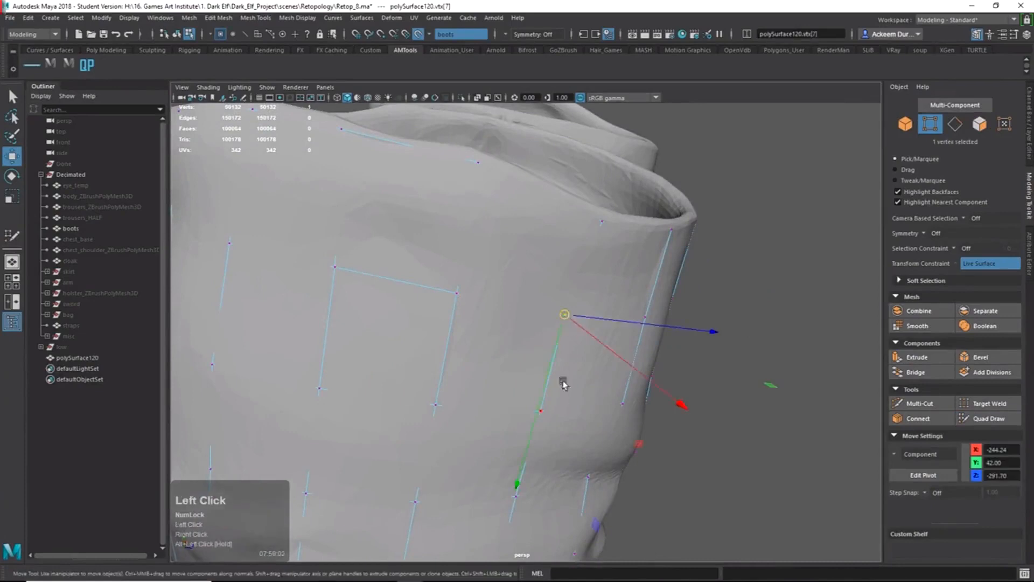
pyautogui.press('w')
pyautogui.keyDown('alt'); pyautogui.moveTo(564, 383); pyautogui.dragTo(603, 409); pyautogui.keyUp('alt')
pyautogui.moveTo(718, 400)
pyautogui.mouseDown()
pyautogui.moveTo(728, 403)
pyautogui.moveTo(648, 415)
pyautogui.moveTo(613, 395)
pyautogui.mouseUp()
# Reactivate Quad Draw and orbit around to inspect the cuff's quad grid.
pyautogui.click(988, 418)
pyautogui.keyDown('alt'); pyautogui.moveTo(646, 396); pyautogui.dragTo(568, 364, button='right'); pyautogui.keyUp('alt')
pyautogui.keyDown('alt'); pyautogui.moveTo(568, 365); pyautogui.dragTo(494, 295); pyautogui.keyUp('alt')
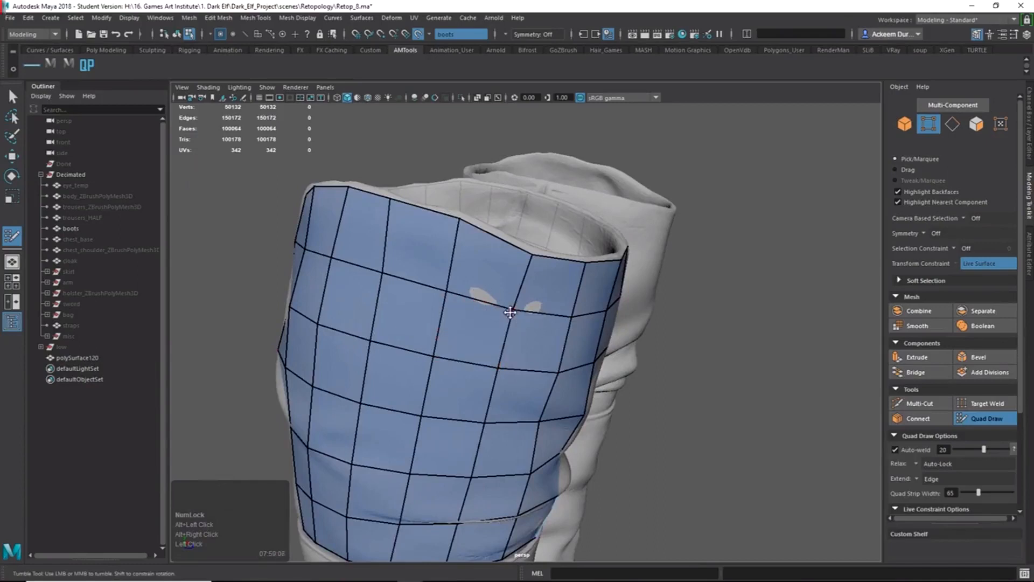
pyautogui.keyDown('alt'); pyautogui.moveTo(511, 335); pyautogui.dragTo(529, 302); pyautogui.keyUp('alt')
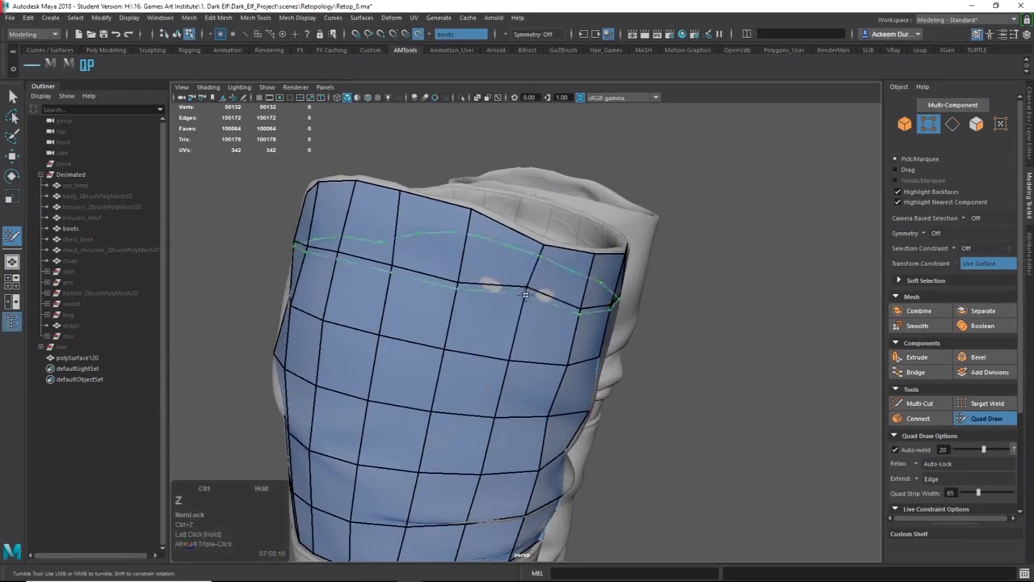
pyautogui.keyDown('alt'); pyautogui.moveTo(543, 299); pyautogui.dragTo(507, 332); pyautogui.keyUp('alt')
pyautogui.keyDown('alt'); pyautogui.moveTo(413, 290); pyautogui.dragTo(383, 267); pyautogui.keyUp('alt')
# Tumble, track and dolly around both boots until the cuff rim is framed up close.
pyautogui.keyDown('alt'); pyautogui.moveTo(383, 268); pyautogui.dragTo(474, 339, button='right'); pyautogui.keyUp('alt')
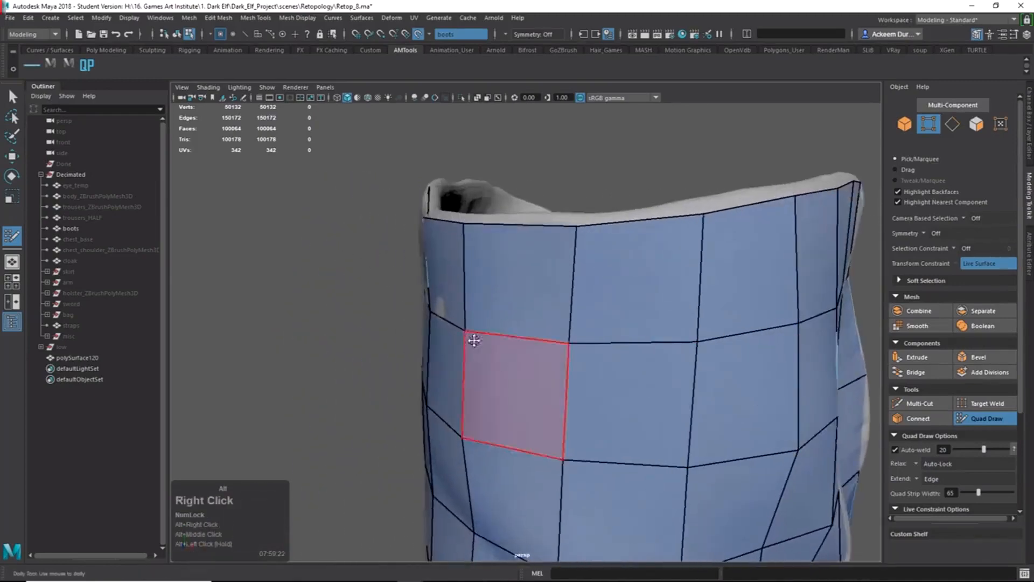
pyautogui.keyDown('alt'); pyautogui.moveTo(473, 339); pyautogui.dragTo(485, 313); pyautogui.keyUp('alt')
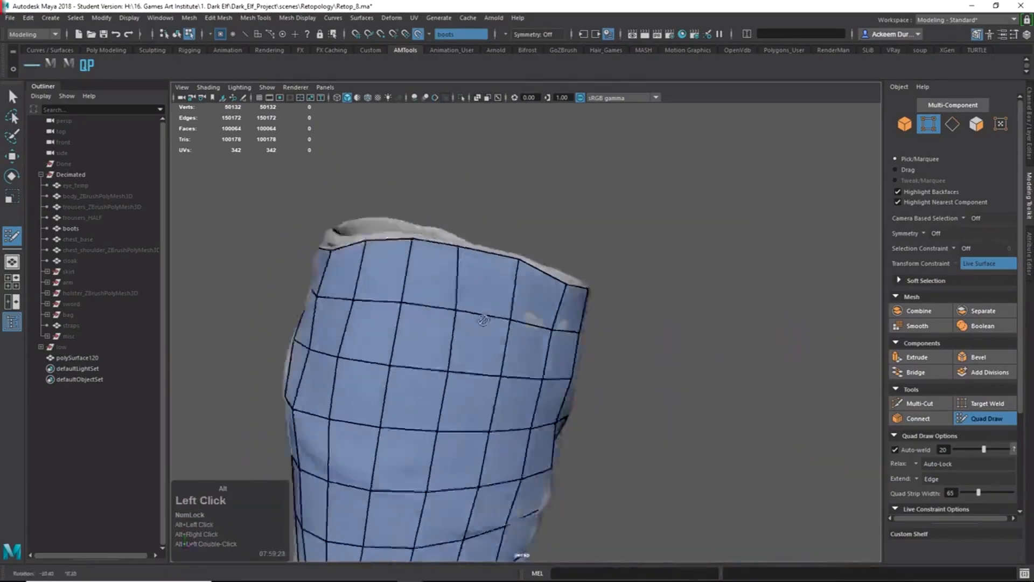
pyautogui.keyDown('alt'); pyautogui.moveTo(485, 313); pyautogui.dragTo(463, 302, button='right'); pyautogui.keyUp('alt')
pyautogui.keyDown('alt'); pyautogui.moveTo(463, 301); pyautogui.dragTo(548, 251, button='middle'); pyautogui.keyUp('alt')
pyautogui.keyDown('alt'); pyautogui.moveTo(561, 321); pyautogui.dragTo(584, 296, button='middle'); pyautogui.keyUp('alt')
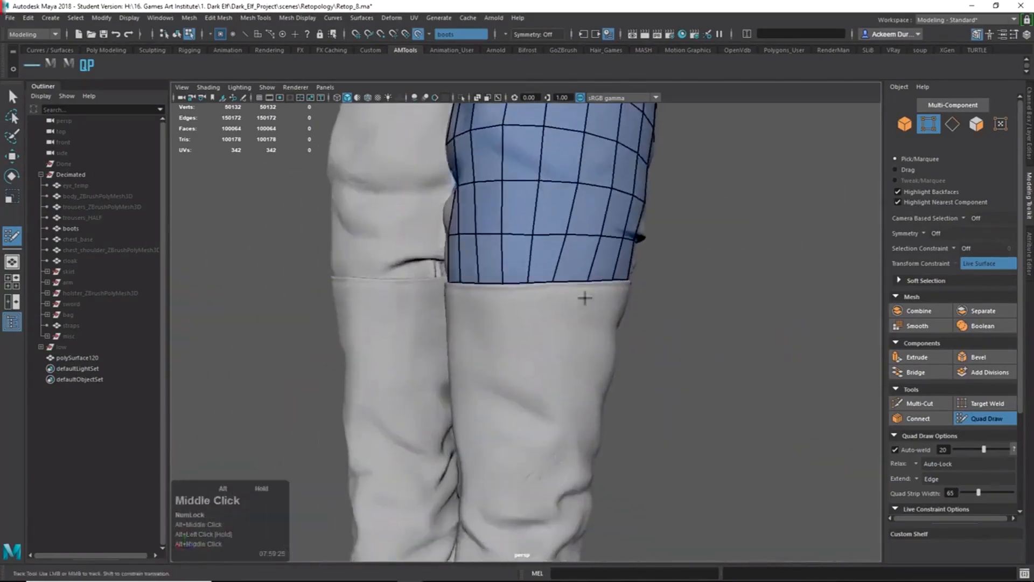
pyautogui.keyDown('alt'); pyautogui.moveTo(584, 296); pyautogui.dragTo(603, 369); pyautogui.keyUp('alt')
pyautogui.keyDown('alt'); pyautogui.moveTo(603, 370); pyautogui.dragTo(561, 263, button='right'); pyautogui.keyUp('alt')
pyautogui.keyDown('alt'); pyautogui.moveTo(562, 262); pyautogui.dragTo(695, 321); pyautogui.keyUp('alt')
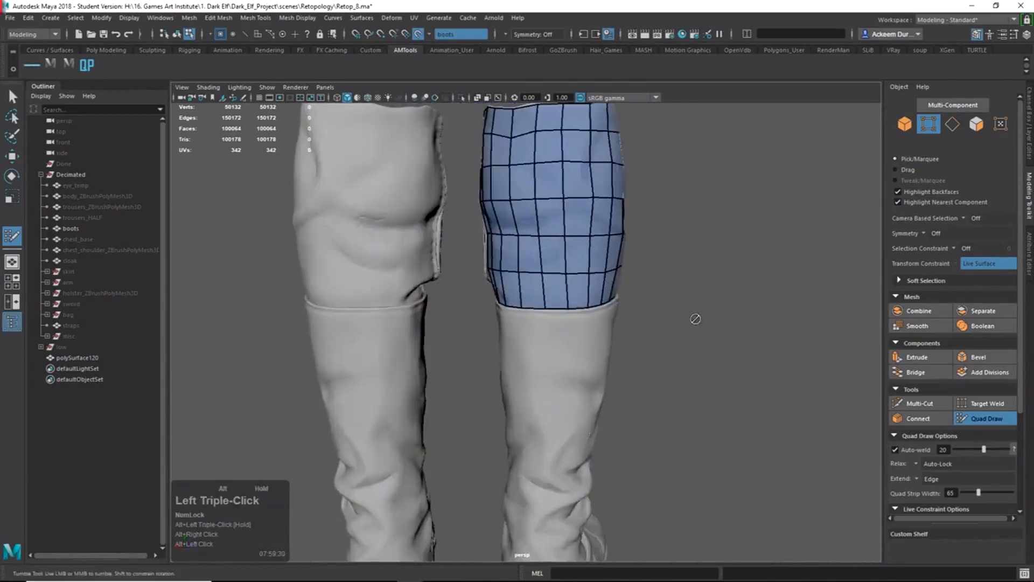
pyautogui.keyDown('alt'); pyautogui.moveTo(666, 307); pyautogui.dragTo(584, 277, button='right'); pyautogui.keyUp('alt')
pyautogui.keyDown('alt'); pyautogui.moveTo(584, 278); pyautogui.dragTo(576, 317, button='middle'); pyautogui.keyUp('alt')
pyautogui.keyDown('alt'); pyautogui.moveTo(576, 317); pyautogui.dragTo(503, 286); pyautogui.keyUp('alt')
pyautogui.moveTo(503, 286)
pyautogui.keyDown('alt'); pyautogui.mouseDown(button='middle')
pyautogui.moveTo(503, 302)
pyautogui.moveTo(518, 272)
pyautogui.mouseUp(button='middle'); pyautogui.keyUp('alt')
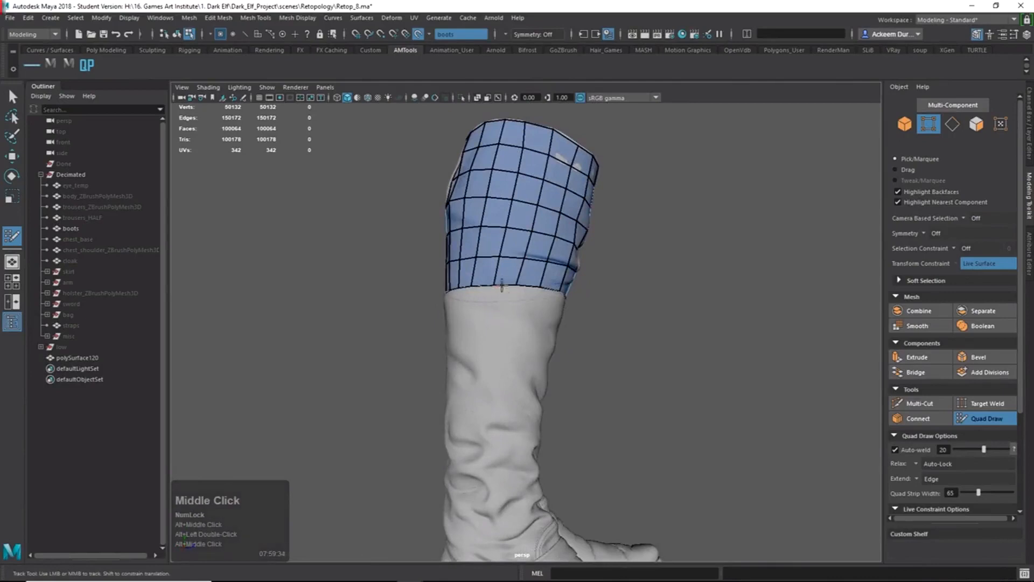
pyautogui.keyDown('alt'); pyautogui.moveTo(518, 424); pyautogui.dragTo(517, 335, button='middle'); pyautogui.keyUp('alt')
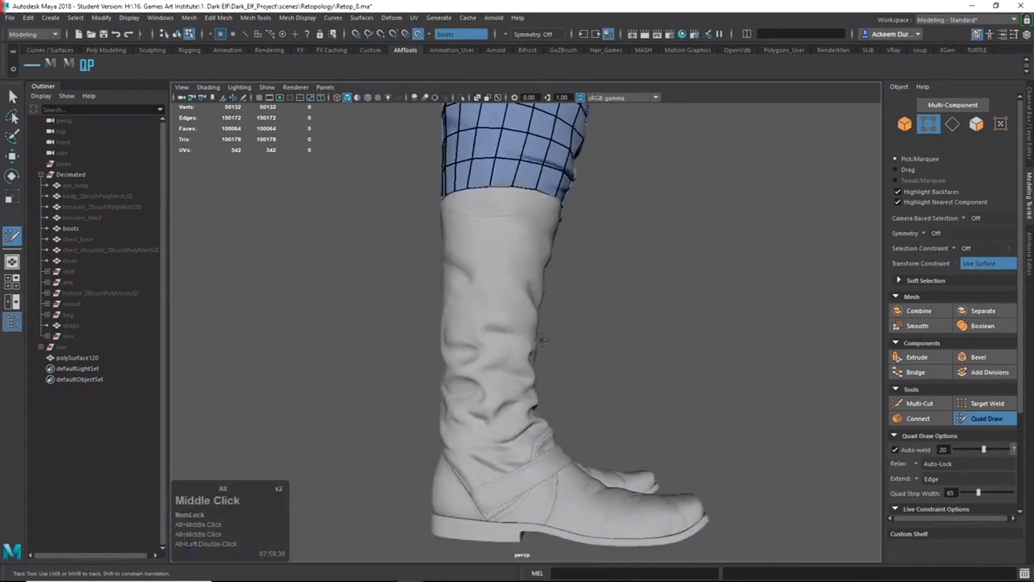
pyautogui.moveTo(517, 335)
pyautogui.keyDown('alt'); pyautogui.mouseDown()
pyautogui.moveTo(428, 367)
pyautogui.moveTo(521, 332)
pyautogui.mouseUp(); pyautogui.keyUp('alt')
pyautogui.keyDown('alt'); pyautogui.moveTo(464, 238); pyautogui.dragTo(485, 238); pyautogui.keyUp('alt')
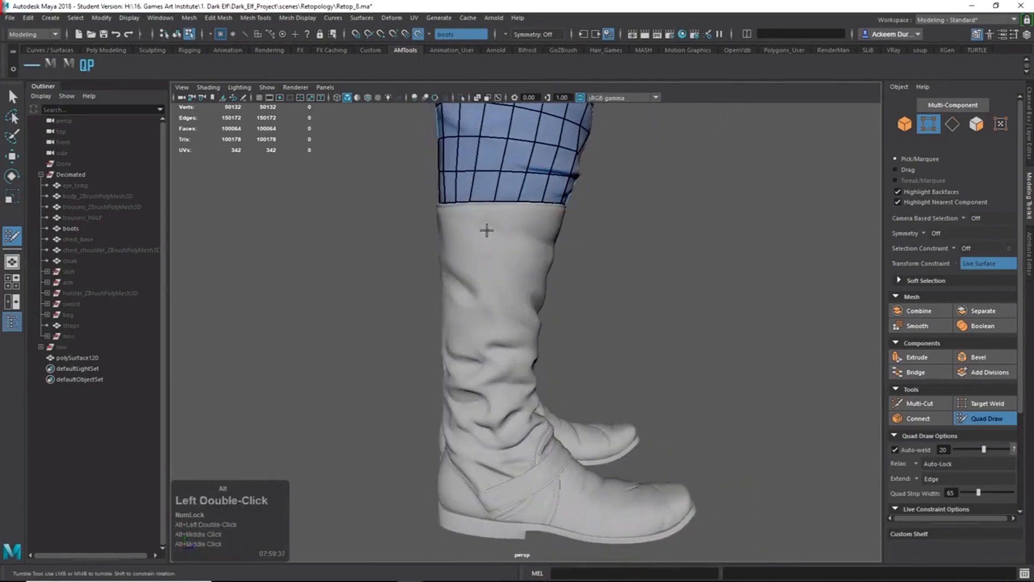
pyautogui.press('Tab')
pyautogui.keyDown('alt'); pyautogui.moveTo(484, 237); pyautogui.dragTo(545, 310, button='right'); pyautogui.keyUp('alt')
pyautogui.keyDown('alt'); pyautogui.moveTo(545, 311); pyautogui.dragTo(548, 313, button='middle'); pyautogui.keyUp('alt')
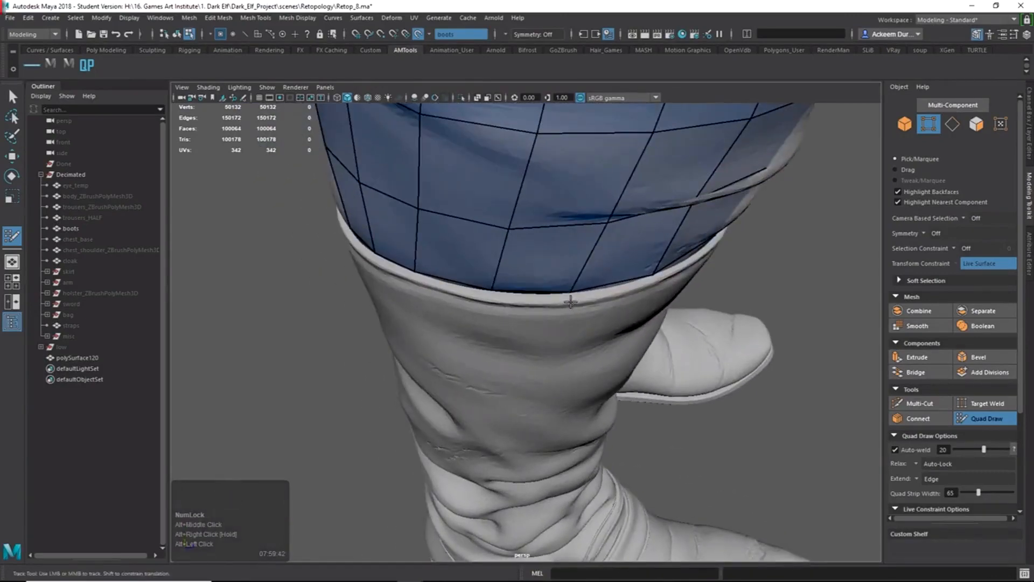
# Place rim vertices, fill the first cuff-rim quad and slide a vertex onto the cuff edge.
pyautogui.click(570, 304)
pyautogui.keyDown('alt'); pyautogui.moveTo(490, 299); pyautogui.dragTo(570, 249); pyautogui.keyUp('alt')
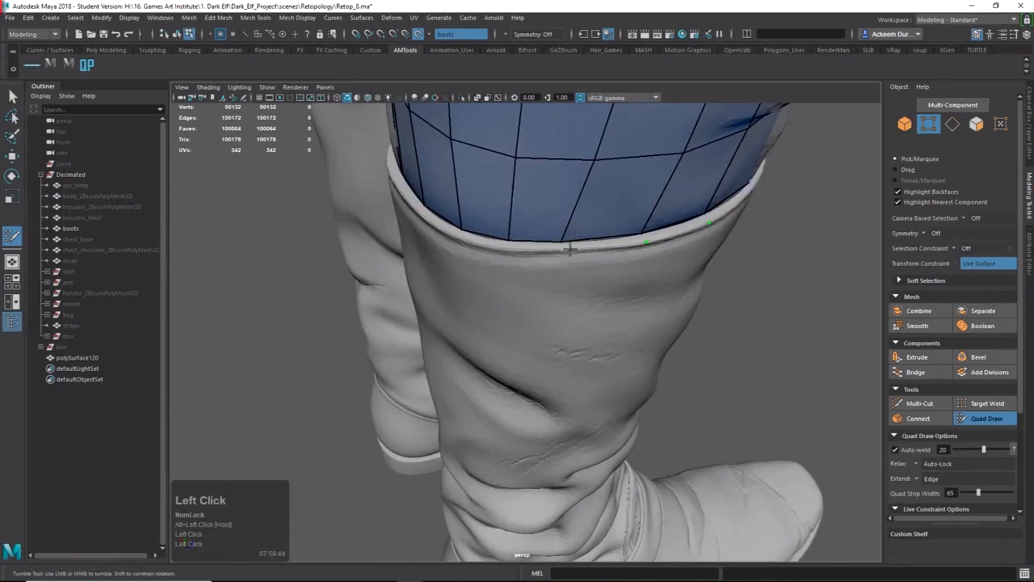
pyautogui.keyDown('shift'); pyautogui.click(518, 246); pyautogui.keyUp('shift')
pyautogui.keyDown('shift'); pyautogui.click(588, 246); pyautogui.keyUp('shift')
pyautogui.keyDown('alt'); pyautogui.moveTo(645, 267); pyautogui.dragTo(589, 293); pyautogui.keyUp('alt')
pyautogui.keyDown('alt'); pyautogui.moveTo(590, 294); pyautogui.dragTo(623, 306, button='right'); pyautogui.keyUp('alt')
pyautogui.press('shift')
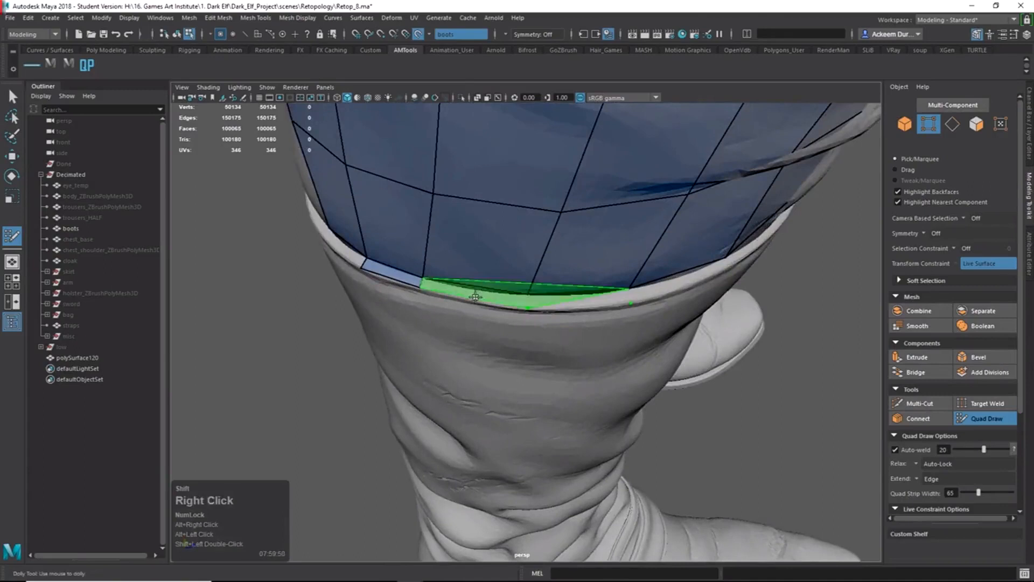
pyautogui.keyDown('alt'); pyautogui.moveTo(480, 292); pyautogui.dragTo(459, 279); pyautogui.keyUp('alt')
pyautogui.keyDown('alt'); pyautogui.moveTo(459, 279); pyautogui.dragTo(573, 353, button='middle'); pyautogui.keyUp('alt')
pyautogui.keyDown('alt'); pyautogui.moveTo(573, 353); pyautogui.dragTo(702, 286, button='right'); pyautogui.keyUp('alt')
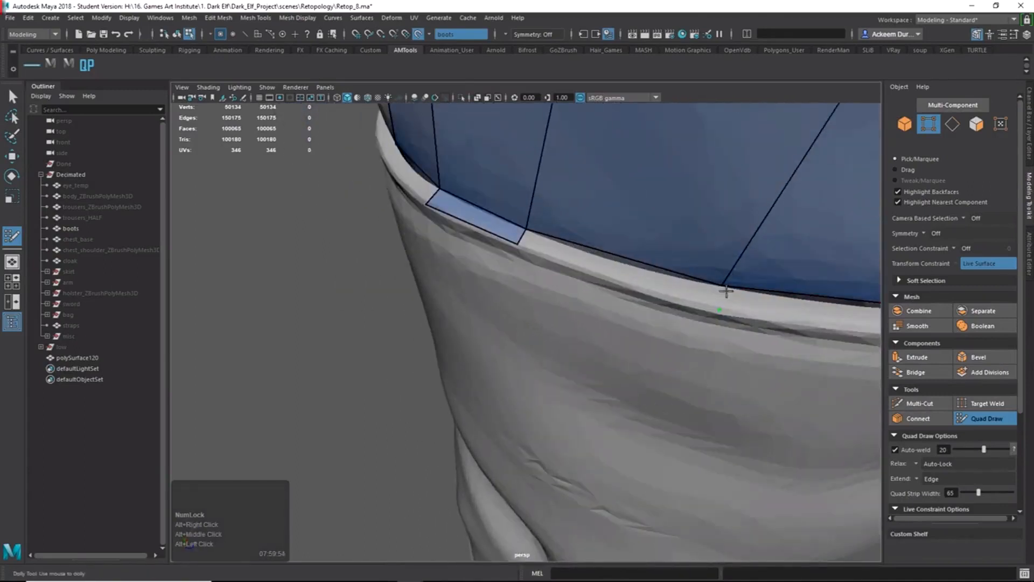
pyautogui.moveTo(722, 292); pyautogui.dragTo(720, 292)
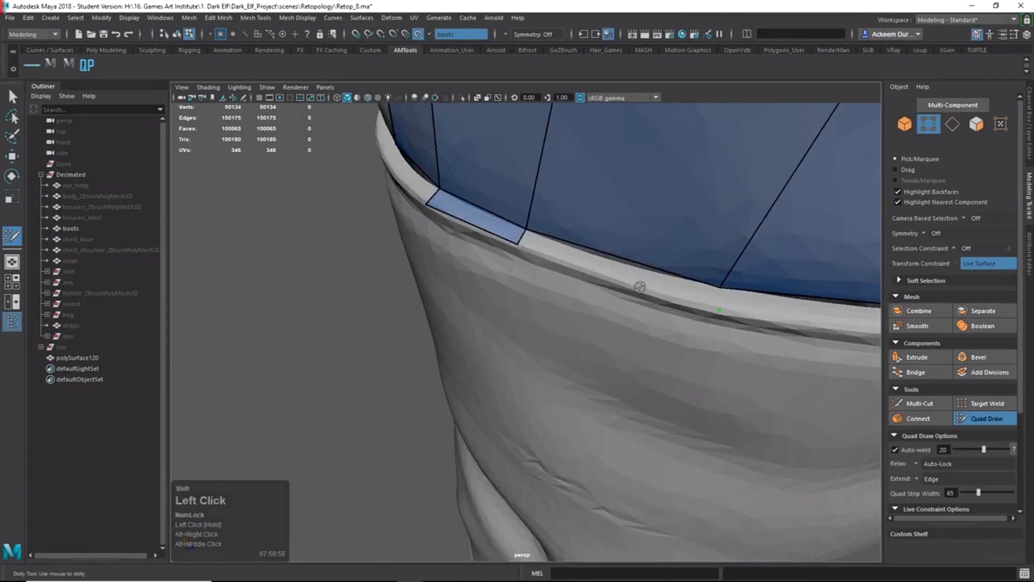
# Fill two more rim quads, then place a new rim vertex and nudge it into place.
pyautogui.keyDown('shift'); pyautogui.click(659, 283); pyautogui.keyUp('shift')
pyautogui.keyDown('alt'); pyautogui.moveTo(659, 283); pyautogui.dragTo(754, 290, button='right'); pyautogui.keyUp('alt')
pyautogui.keyDown('alt'); pyautogui.moveTo(754, 291); pyautogui.dragTo(619, 306, button='middle'); pyautogui.keyUp('alt')
pyautogui.keyDown('alt'); pyautogui.moveTo(619, 307); pyautogui.dragTo(584, 295, button='right'); pyautogui.keyUp('alt')
pyautogui.keyDown('alt'); pyautogui.moveTo(584, 295); pyautogui.dragTo(604, 290); pyautogui.keyUp('alt')
pyautogui.keyDown('shift'); pyautogui.click(461, 139); pyautogui.keyUp('shift')
pyautogui.keyDown('alt'); pyautogui.moveTo(560, 180); pyautogui.dragTo(420, 310, button='middle'); pyautogui.keyUp('alt')
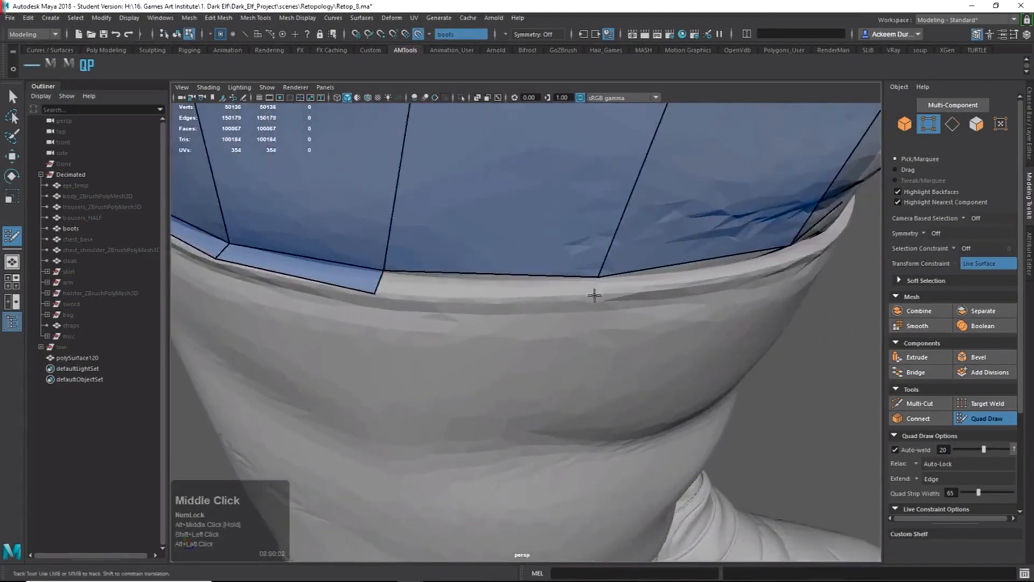
pyautogui.click(596, 295)
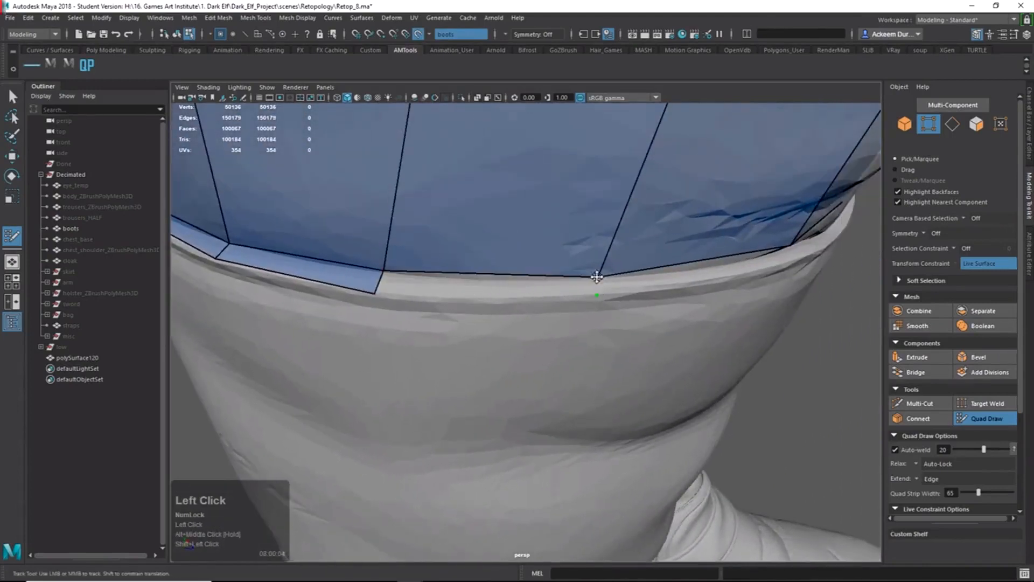
pyautogui.moveTo(597, 276); pyautogui.dragTo(595, 278)
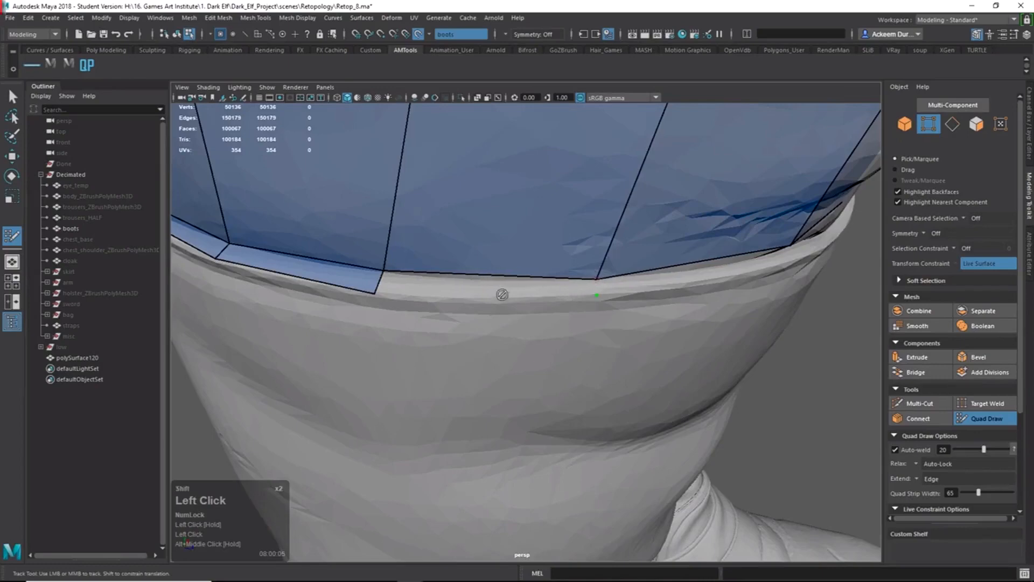
# Fill the next two gaps in the rim strip with new faces.
pyautogui.moveTo(446, 294)
pyautogui.keyDown('alt'); pyautogui.mouseDown()
pyautogui.moveTo(399, 346)
pyautogui.moveTo(421, 330)
pyautogui.mouseUp(); pyautogui.keyUp('alt')
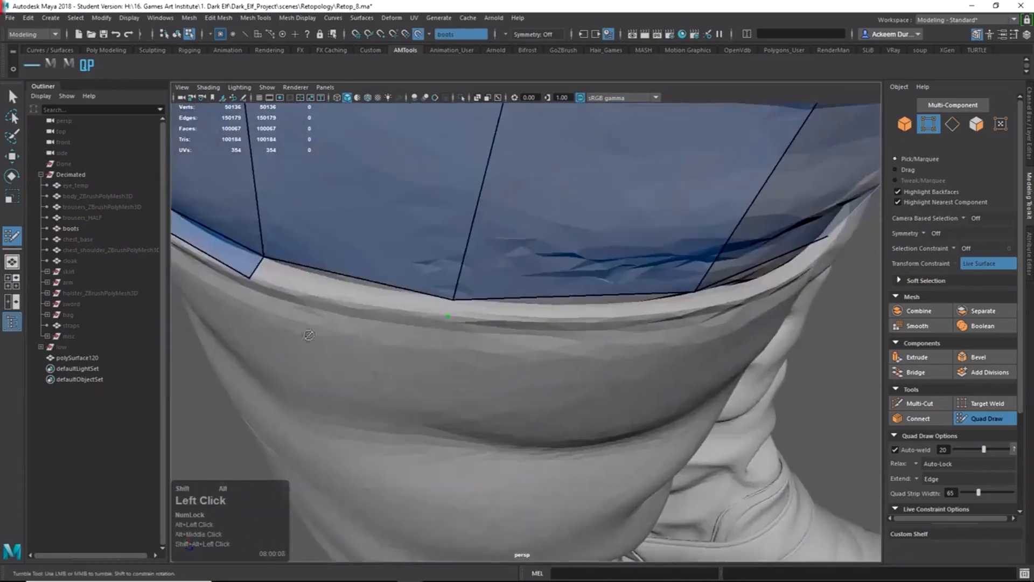
pyautogui.keyDown('shift'); pyautogui.click(337, 287); pyautogui.keyUp('shift')
pyautogui.keyDown('alt'); pyautogui.moveTo(513, 339); pyautogui.dragTo(505, 376); pyautogui.keyUp('alt')
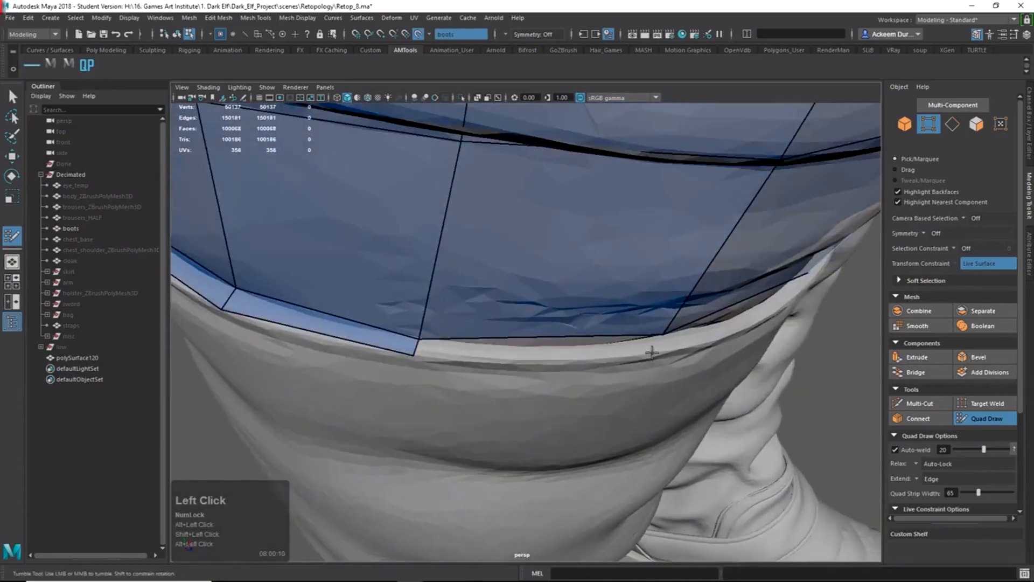
pyautogui.keyDown('shift'); pyautogui.click(598, 342); pyautogui.keyUp('shift')
pyautogui.keyDown('alt'); pyautogui.moveTo(598, 343); pyautogui.dragTo(631, 355); pyautogui.keyUp('alt')
pyautogui.keyDown('alt'); pyautogui.moveTo(609, 302); pyautogui.dragTo(619, 334, button='middle'); pyautogui.keyUp('alt')
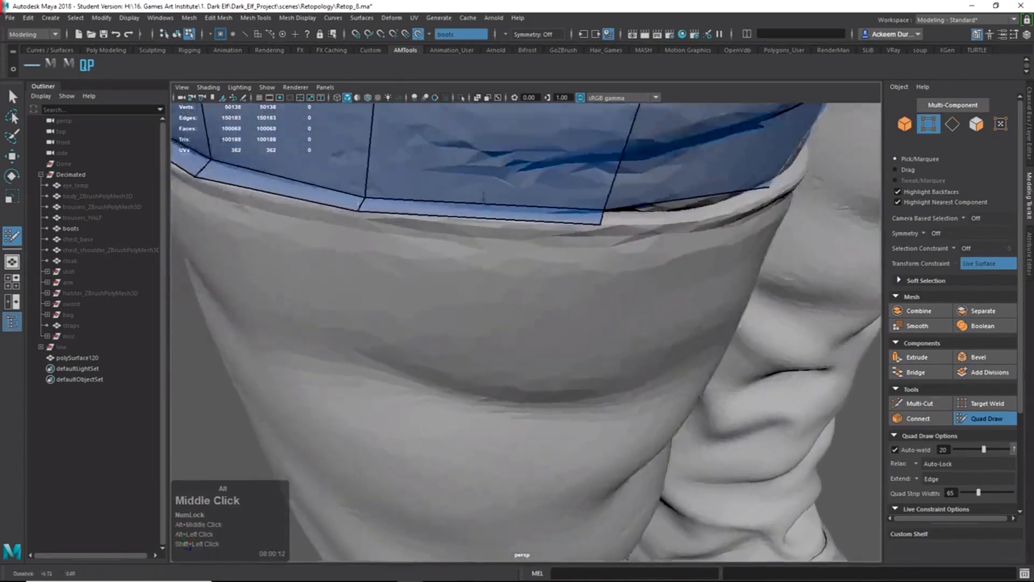
pyautogui.moveTo(571, 301)
pyautogui.keyDown('alt'); pyautogui.mouseDown()
pyautogui.moveTo(536, 257)
pyautogui.moveTo(579, 339)
pyautogui.mouseUp(); pyautogui.keyUp('alt')
pyautogui.keyDown('alt'); pyautogui.moveTo(585, 345); pyautogui.dragTo(623, 284, button='middle'); pyautogui.keyUp('alt')
pyautogui.keyDown('alt'); pyautogui.moveTo(625, 277); pyautogui.dragTo(637, 199); pyautogui.keyUp('alt')
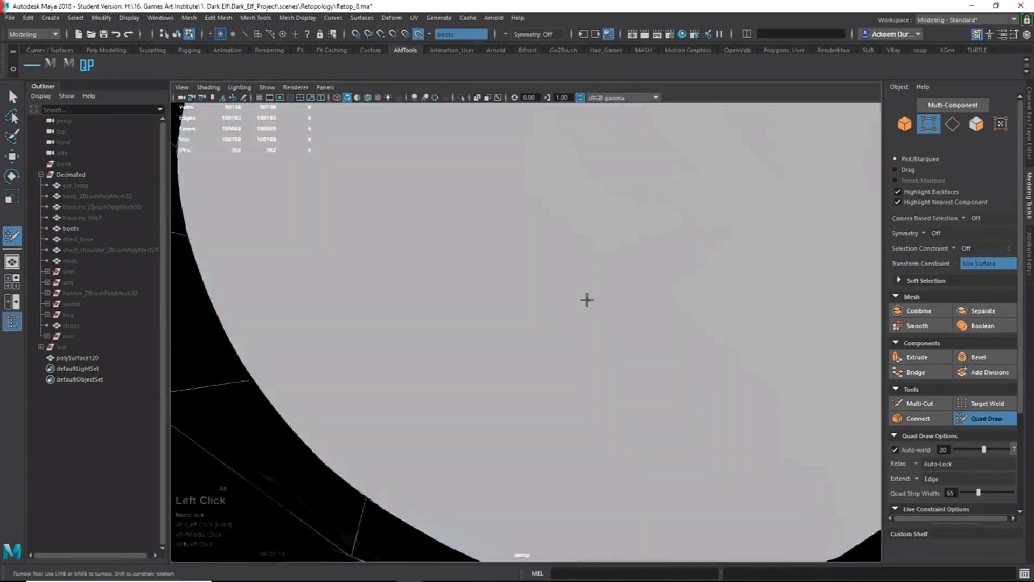
pyautogui.keyDown('alt'); pyautogui.moveTo(587, 300); pyautogui.dragTo(587, 297); pyautogui.keyUp('alt')
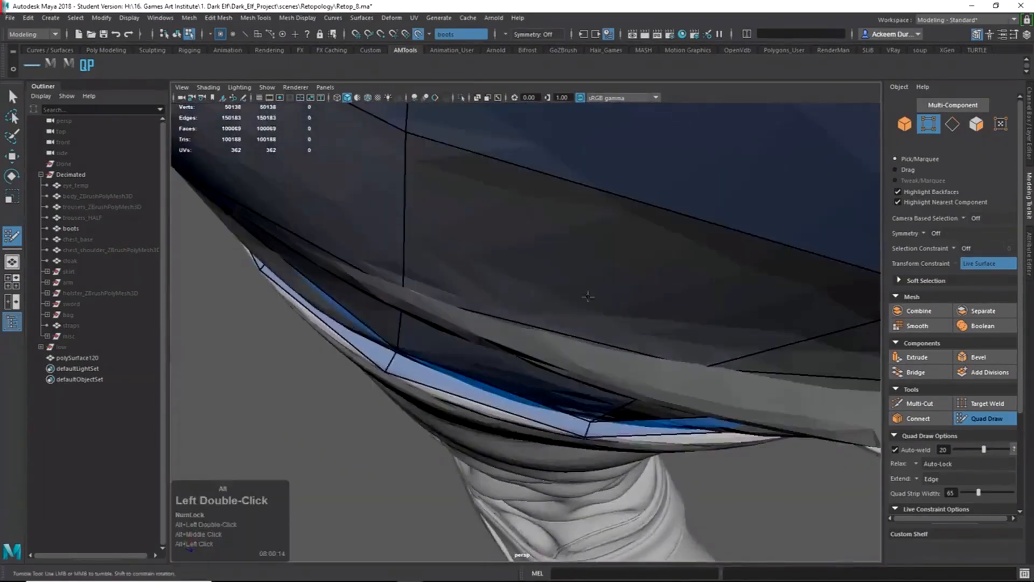
# Insert an edge loop through the rim strip, then undo it with Ctrl+Z.
pyautogui.keyDown('ctrl'); pyautogui.click(485, 414); pyautogui.keyUp('ctrl')
pyautogui.click(488, 412)
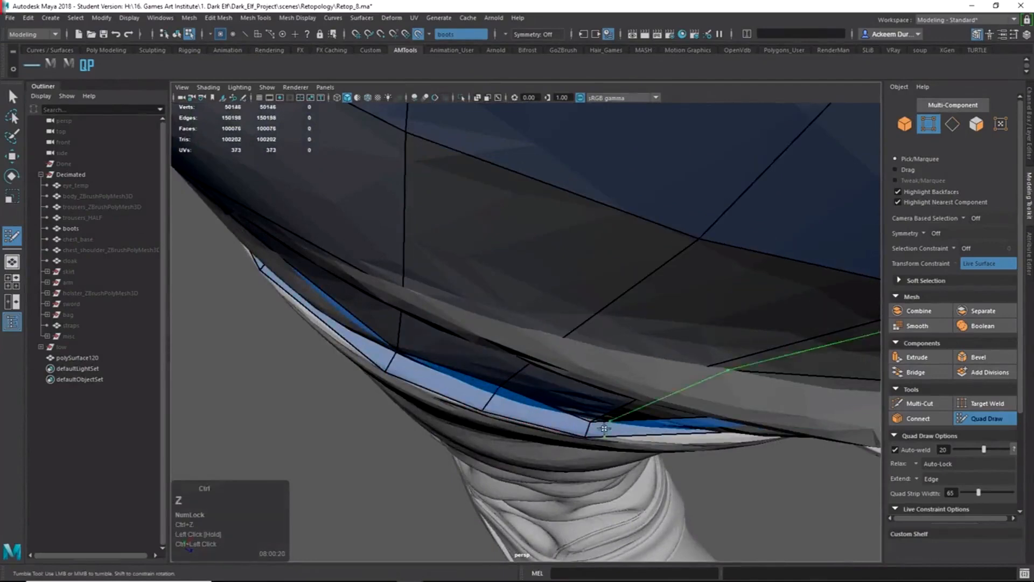
pyautogui.hotkey('ctrl', 'z')
pyautogui.keyDown('alt'); pyautogui.moveTo(572, 439); pyautogui.dragTo(568, 418); pyautogui.keyUp('alt')
pyautogui.keyDown('alt'); pyautogui.moveTo(568, 418); pyautogui.dragTo(571, 330, button='middle'); pyautogui.keyUp('alt')
pyautogui.keyDown('alt'); pyautogui.moveTo(571, 331); pyautogui.dragTo(540, 349); pyautogui.keyUp('alt')
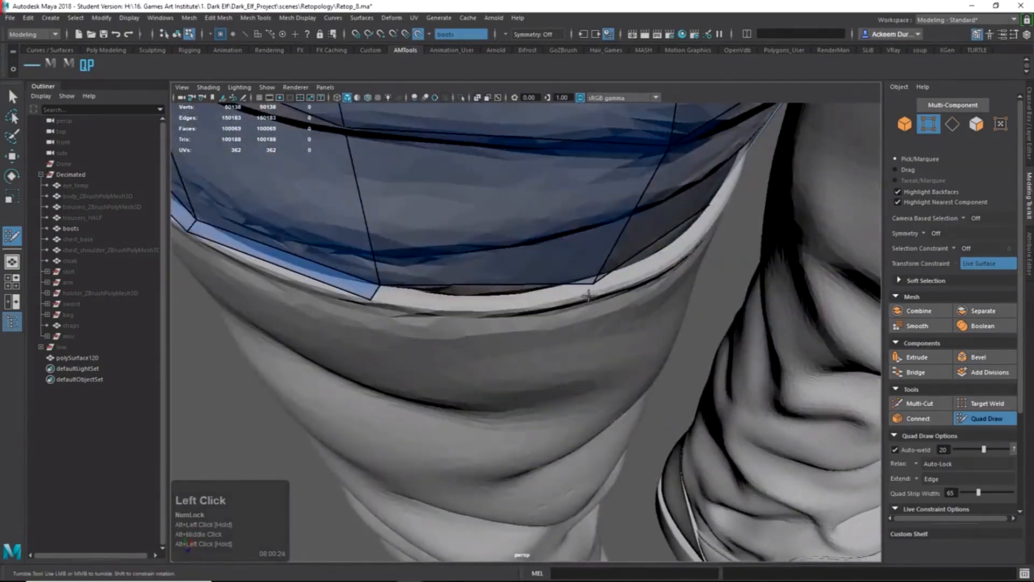
# Slide a vertex up along the rim and fill two more quads on the boot rim.
pyautogui.moveTo(598, 286); pyautogui.dragTo(506, 303)
pyautogui.keyDown('shift'); pyautogui.click(473, 291); pyautogui.keyUp('shift')
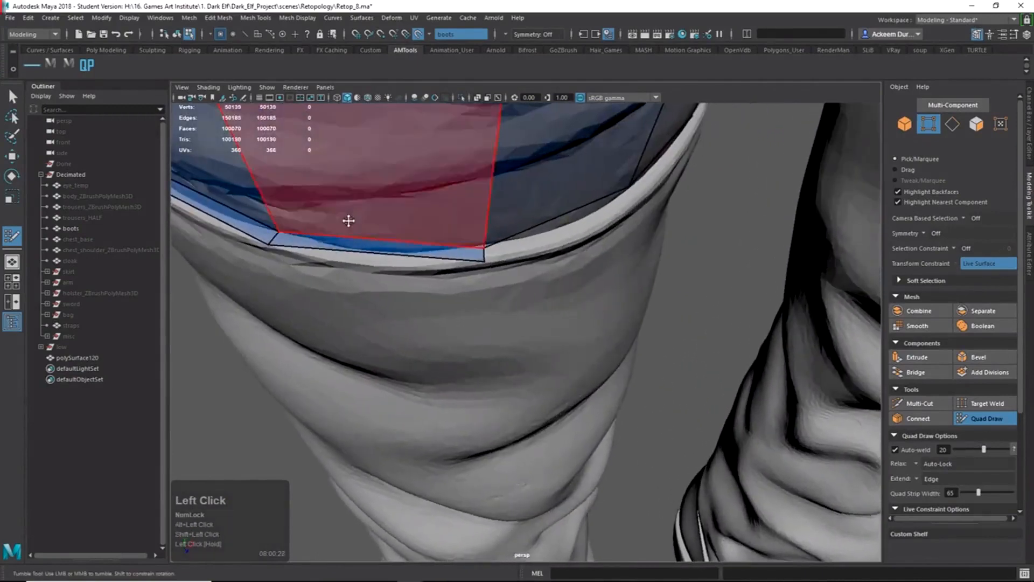
pyautogui.keyDown('alt'); pyautogui.moveTo(419, 288); pyautogui.dragTo(445, 362); pyautogui.keyUp('alt')
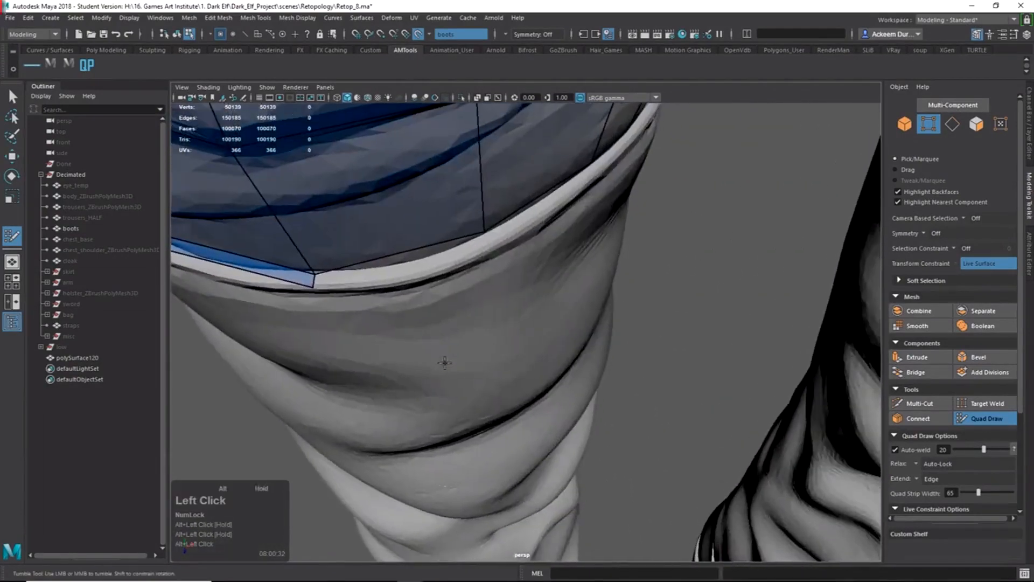
pyautogui.keyDown('shift'); pyautogui.click(407, 259); pyautogui.keyUp('shift')
pyautogui.keyDown('alt'); pyautogui.moveTo(407, 260); pyautogui.dragTo(455, 333); pyautogui.keyUp('alt')
pyautogui.keyDown('alt'); pyautogui.moveTo(506, 328); pyautogui.dragTo(521, 295, button='right'); pyautogui.keyUp('alt')
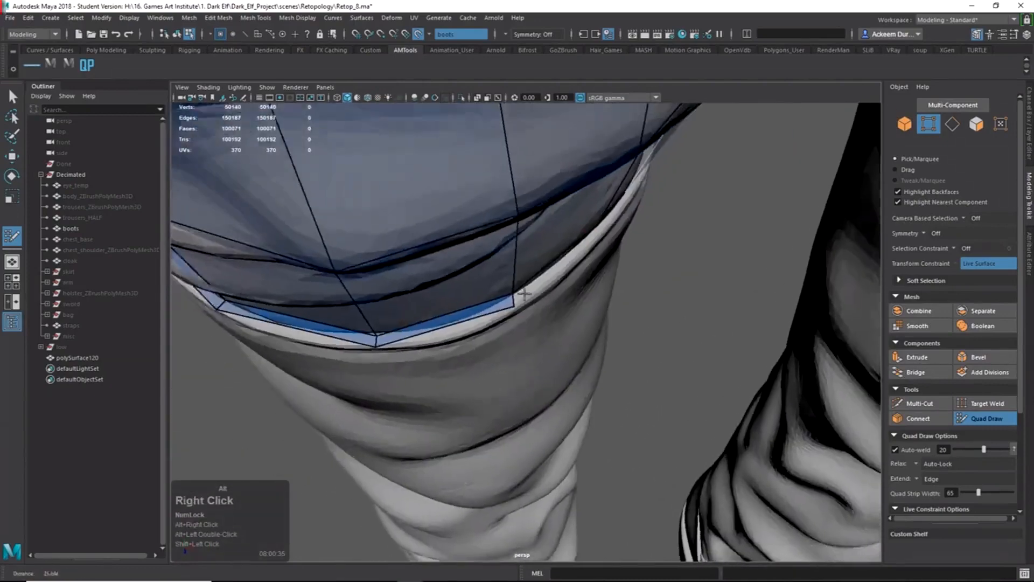
pyautogui.keyDown('alt'); pyautogui.moveTo(525, 232); pyautogui.dragTo(506, 358, button='middle'); pyautogui.keyUp('alt')
pyautogui.keyDown('alt'); pyautogui.moveTo(506, 357); pyautogui.dragTo(447, 331); pyautogui.keyUp('alt')
pyautogui.keyDown('alt'); pyautogui.moveTo(447, 331); pyautogui.dragTo(453, 319, button='right'); pyautogui.keyUp('alt')
pyautogui.keyDown('alt'); pyautogui.moveTo(452, 319); pyautogui.dragTo(466, 291, button='middle'); pyautogui.keyUp('alt')
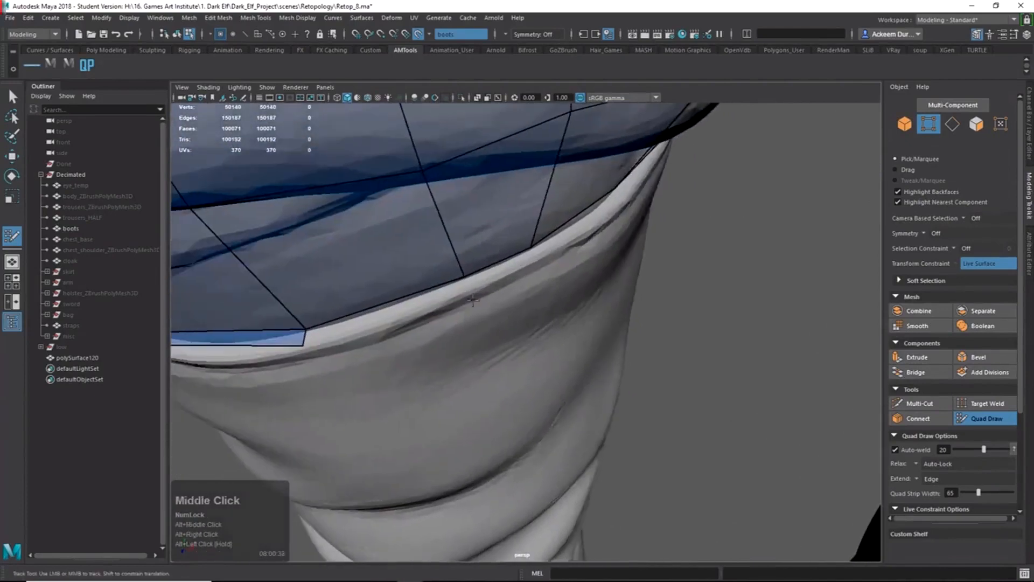
# Replace a wrongly filled face with the correct rim quad and adjust the new corner vertices.
pyautogui.click(465, 290)
pyautogui.keyDown('shift'); pyautogui.click(432, 299); pyautogui.keyUp('shift')
pyautogui.press('z')
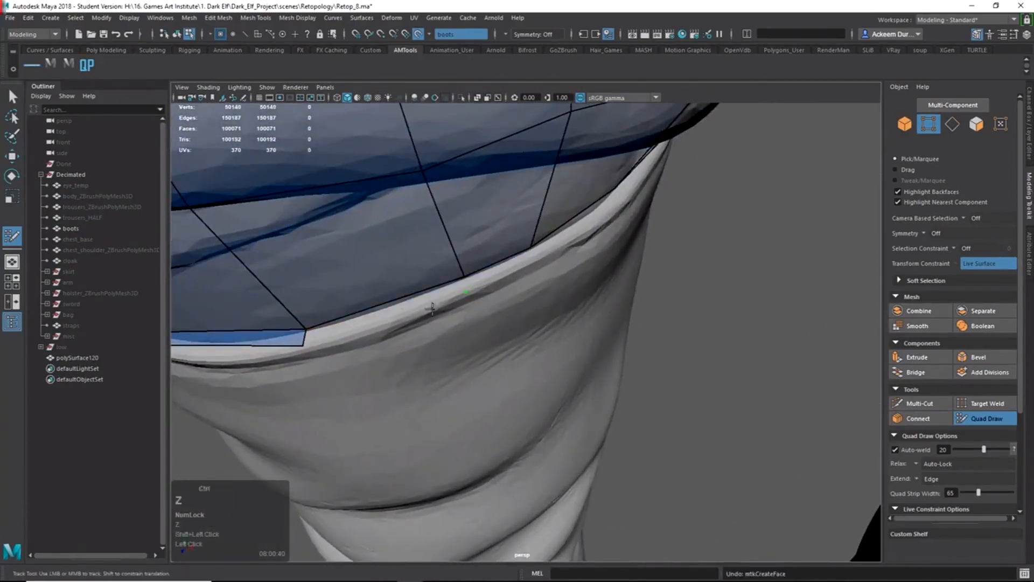
pyautogui.keyDown('shift'); pyautogui.click(389, 315); pyautogui.keyUp('shift')
pyautogui.moveTo(458, 283)
pyautogui.mouseDown()
pyautogui.moveTo(429, 290)
pyautogui.moveTo(439, 303)
pyautogui.mouseUp()
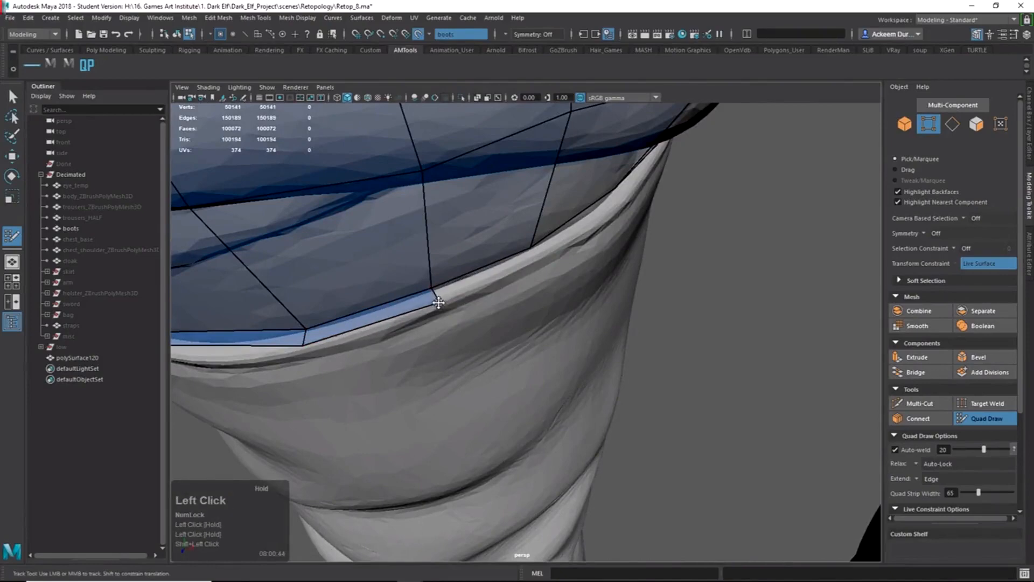
pyautogui.keyDown('shift'); pyautogui.click(479, 277); pyautogui.keyUp('shift')
pyautogui.moveTo(530, 260); pyautogui.dragTo(537, 258)
pyautogui.keyDown('alt'); pyautogui.moveTo(636, 248); pyautogui.dragTo(543, 218, button='right'); pyautogui.keyUp('alt')
pyautogui.keyDown('alt'); pyautogui.moveTo(543, 217); pyautogui.dragTo(514, 246); pyautogui.keyUp('alt')
pyautogui.keyDown('alt'); pyautogui.moveTo(520, 256); pyautogui.dragTo(573, 314, button='right'); pyautogui.keyUp('alt')
pyautogui.keyDown('alt'); pyautogui.moveTo(573, 314); pyautogui.dragTo(662, 332, button='middle'); pyautogui.keyUp('alt')
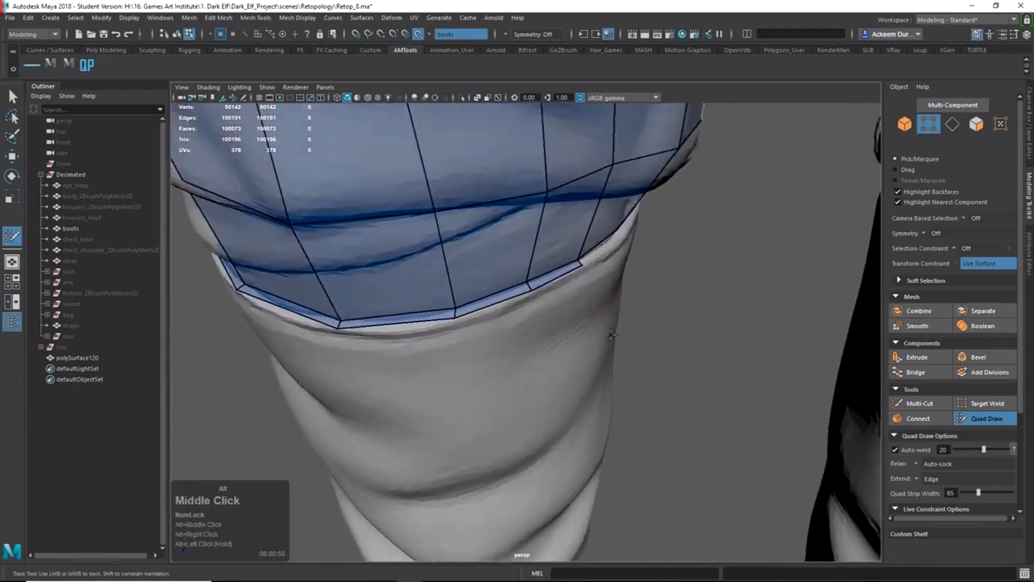
pyautogui.keyDown('alt'); pyautogui.moveTo(661, 332); pyautogui.dragTo(761, 309); pyautogui.keyUp('alt')
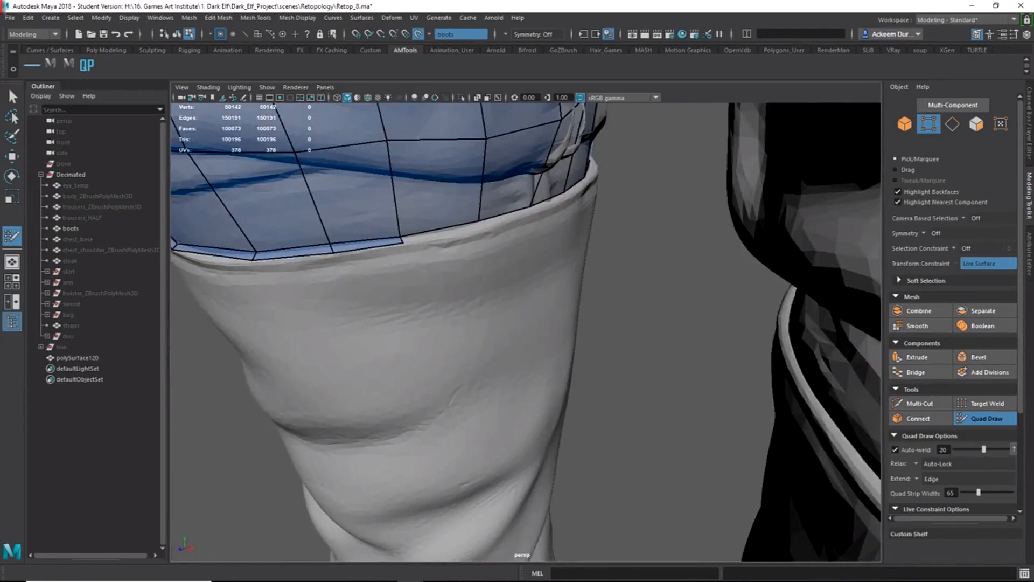
# Tab-extrude new quads off the open edges on the unfinished side of the cuff rim.
pyautogui.press('Num_Lock')
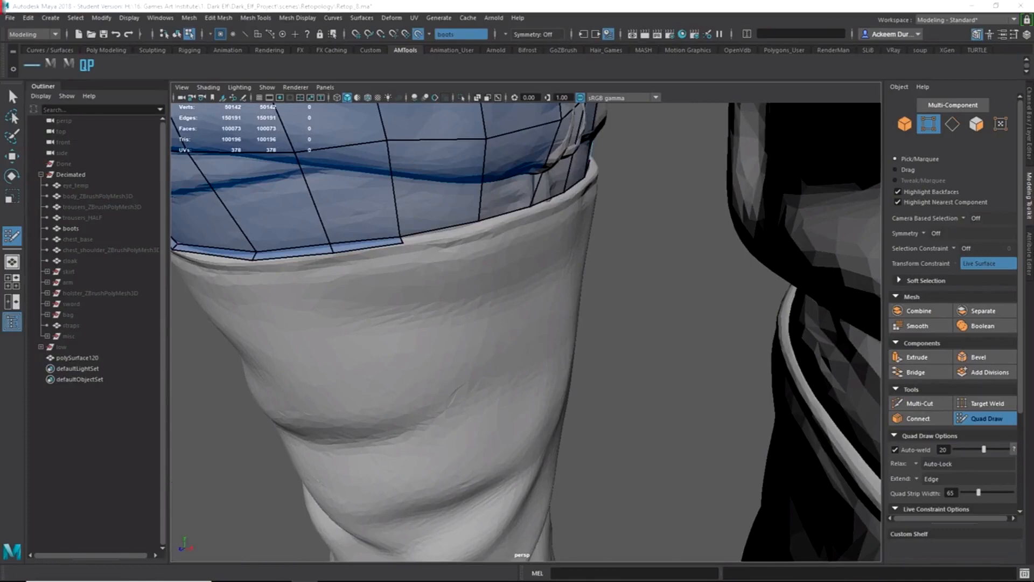
pyautogui.keyDown('alt'); pyautogui.moveTo(412, 272); pyautogui.dragTo(436, 296); pyautogui.keyUp('alt')
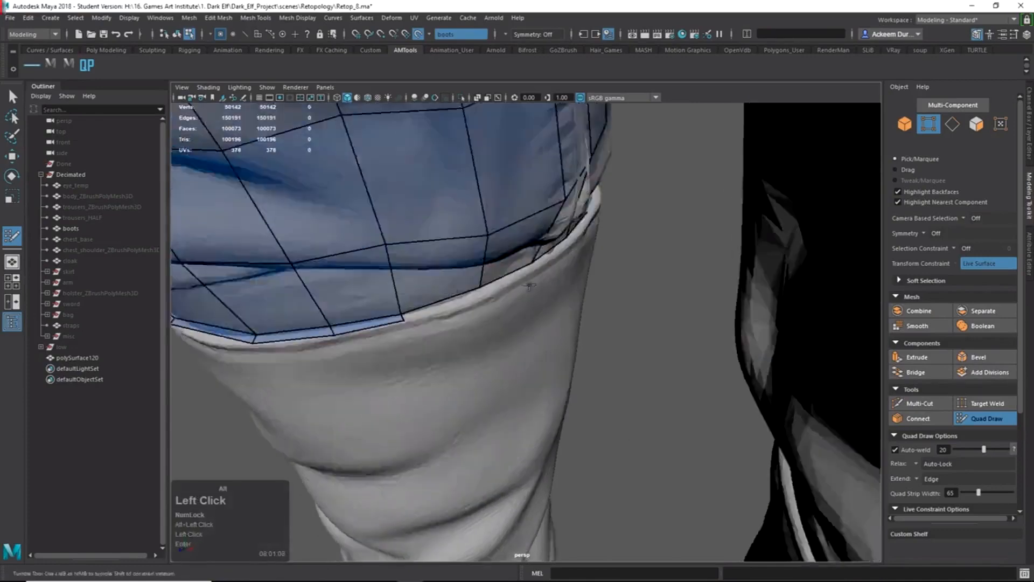
pyautogui.keyDown('alt'); pyautogui.moveTo(436, 296); pyautogui.dragTo(485, 289, button='right'); pyautogui.keyUp('alt')
pyautogui.keyDown('alt'); pyautogui.moveTo(485, 288); pyautogui.dragTo(514, 315, button='middle'); pyautogui.keyUp('alt')
pyautogui.hotkey('alt', 'Tab')
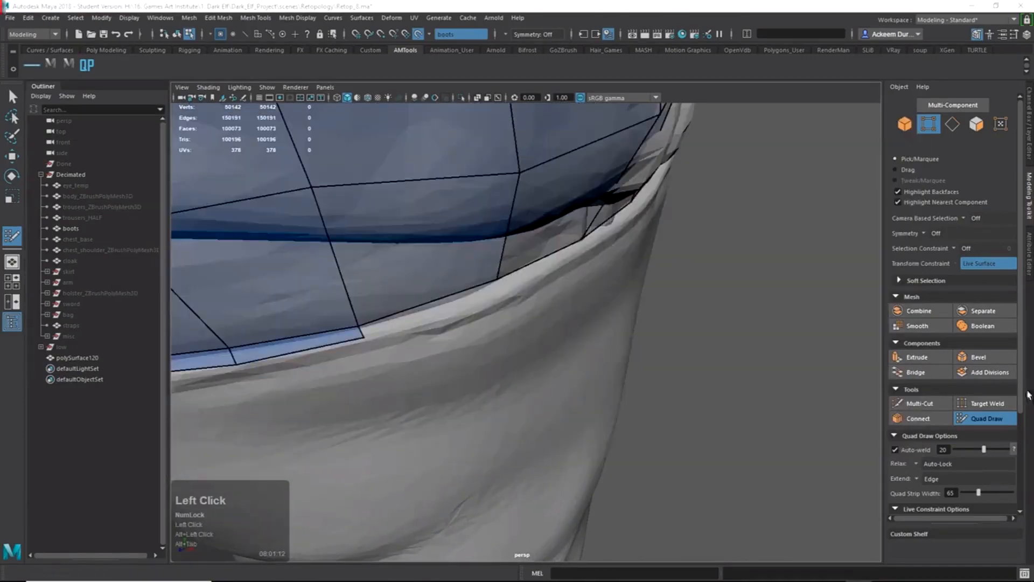
pyautogui.keyDown('alt'); pyautogui.moveTo(541, 269); pyautogui.dragTo(523, 261); pyautogui.keyUp('alt')
pyautogui.press('Tab')
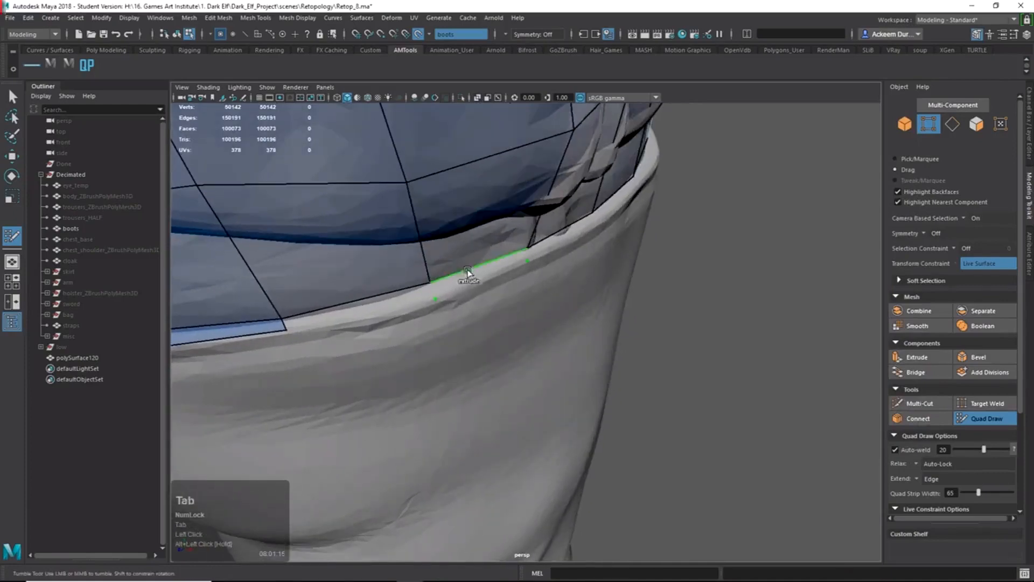
pyautogui.click(397, 295)
pyautogui.keyDown('alt'); pyautogui.moveTo(404, 300); pyautogui.dragTo(474, 328, button='right'); pyautogui.keyUp('alt')
pyautogui.keyDown('alt'); pyautogui.moveTo(474, 329); pyautogui.dragTo(515, 356, button='middle'); pyautogui.keyUp('alt')
pyautogui.keyDown('alt'); pyautogui.moveTo(515, 355); pyautogui.dragTo(534, 350); pyautogui.keyUp('alt')
pyautogui.press('Tab')
pyautogui.click(594, 276)
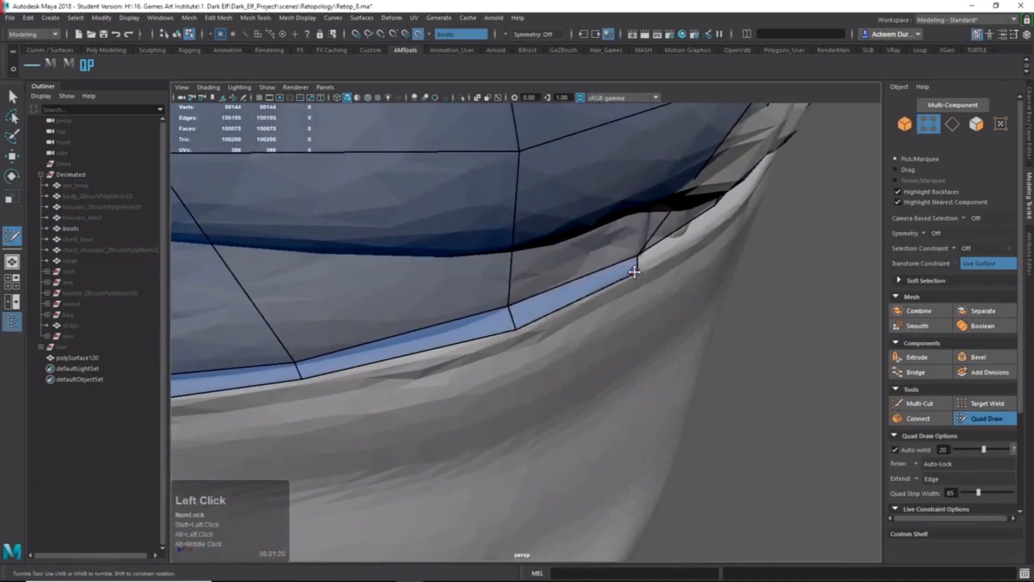
# Shift-fill the remaining rim quads one by one until the last gap closes the ring.
pyautogui.keyDown('alt'); pyautogui.moveTo(641, 261); pyautogui.dragTo(423, 316); pyautogui.keyUp('alt')
pyautogui.click(580, 282)
pyautogui.keyDown('shift'); pyautogui.click(561, 280); pyautogui.keyUp('shift')
pyautogui.keyDown('shift'); pyautogui.click(391, 323); pyautogui.keyUp('shift')
pyautogui.keyDown('shift'); pyautogui.click(541, 295); pyautogui.keyUp('shift')
pyautogui.keyDown('alt'); pyautogui.moveTo(540, 295); pyautogui.dragTo(460, 315); pyautogui.keyUp('alt')
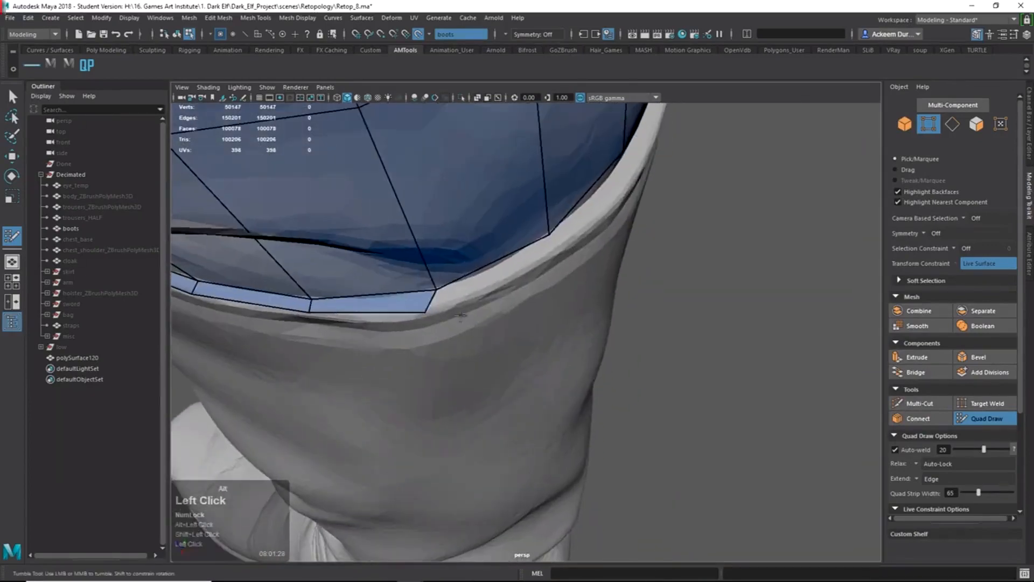
pyautogui.keyDown('shift'); pyautogui.click(554, 250); pyautogui.keyUp('shift')
pyautogui.moveTo(554, 250)
pyautogui.keyDown('alt'); pyautogui.mouseDown()
pyautogui.moveTo(518, 274)
pyautogui.moveTo(524, 263)
pyautogui.moveTo(535, 288)
pyautogui.moveTo(515, 298)
pyautogui.moveTo(581, 330)
pyautogui.moveTo(576, 296)
pyautogui.moveTo(628, 267)
pyautogui.mouseUp(); pyautogui.keyUp('alt')
pyautogui.keyDown('shift'); pyautogui.click(553, 259); pyautogui.keyUp('shift')
pyautogui.keyDown('shift'); pyautogui.click(514, 291); pyautogui.keyUp('shift')
pyautogui.keyDown('shift'); pyautogui.click(525, 324); pyautogui.keyUp('shift')
pyautogui.keyDown('shift'); pyautogui.click(683, 250); pyautogui.keyUp('shift')
pyautogui.keyDown('alt'); pyautogui.moveTo(683, 250); pyautogui.dragTo(571, 256, button='right'); pyautogui.keyUp('alt')
# Extrude the rim's lower border down the shaft, then undo the extruded band.
pyautogui.keyDown('alt'); pyautogui.moveTo(571, 256); pyautogui.dragTo(555, 213); pyautogui.keyUp('alt')
pyautogui.press('Tab')
pyautogui.moveTo(554, 214); pyautogui.dragTo(553, 315, button='middle')
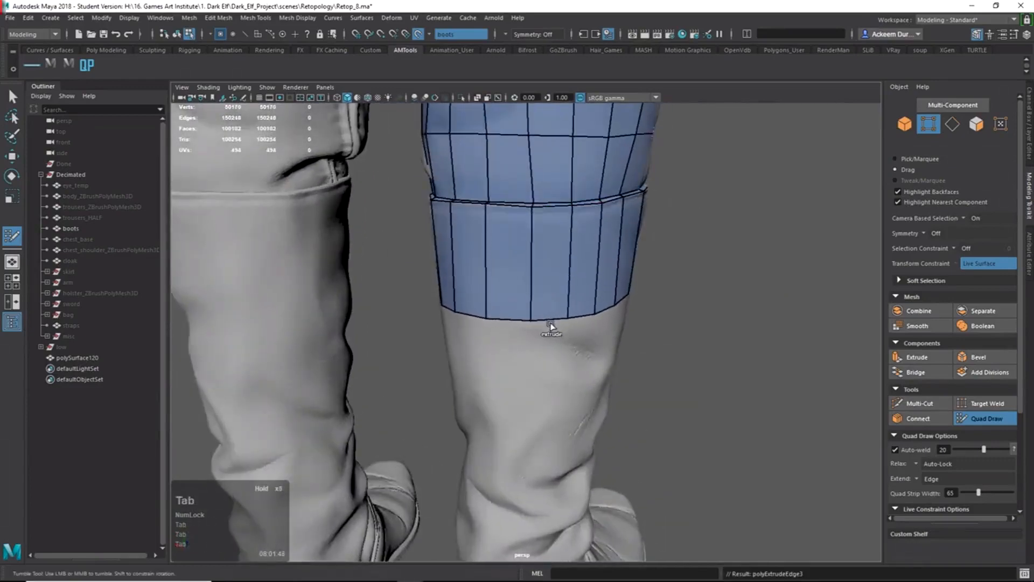
pyautogui.keyDown('alt'); pyautogui.moveTo(550, 326); pyautogui.dragTo(516, 301, button='right'); pyautogui.keyUp('alt')
pyautogui.keyDown('alt'); pyautogui.moveTo(517, 302); pyautogui.dragTo(614, 318); pyautogui.keyUp('alt')
pyautogui.keyDown('ctrl'); pyautogui.click(545, 279); pyautogui.keyUp('ctrl')
pyautogui.keyDown('alt'); pyautogui.moveTo(614, 317); pyautogui.dragTo(582, 329, button='right'); pyautogui.keyUp('alt')
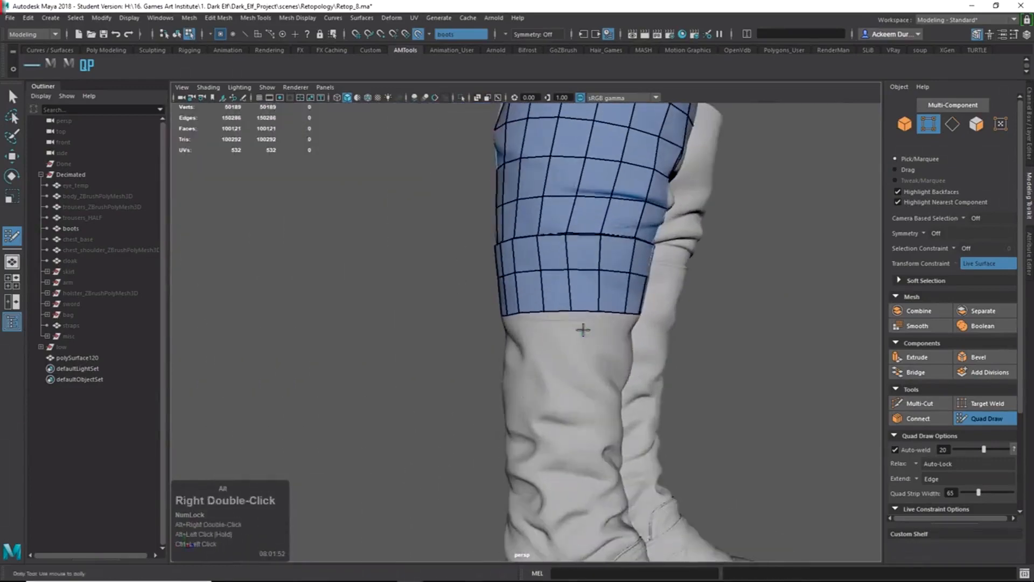
pyautogui.press('z')
pyautogui.press('z')
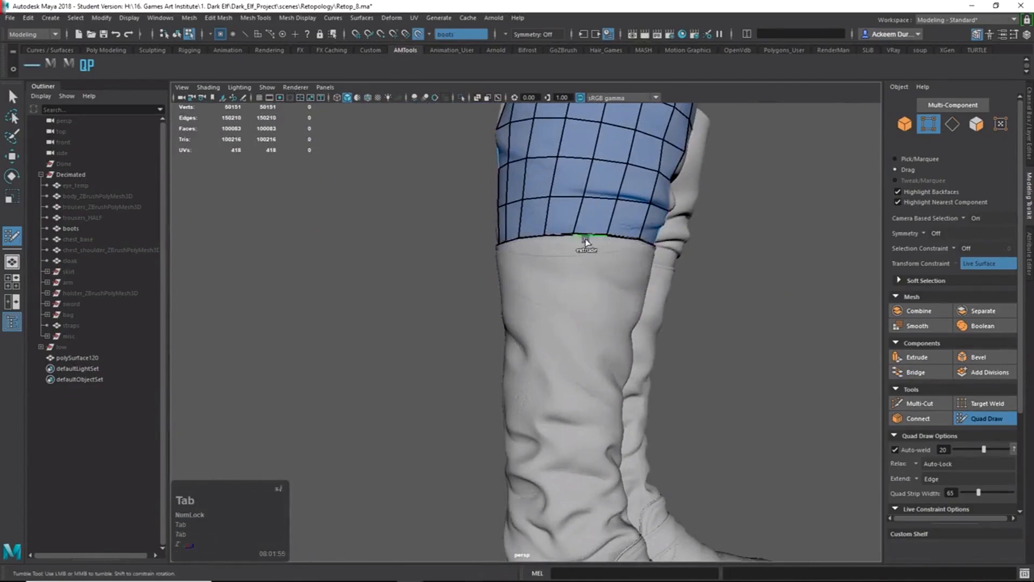
# Extrude the border down the shaft again and insert horizontal edge loops across the new band.
pyautogui.moveTo(586, 242); pyautogui.dragTo(575, 326, button='middle')
pyautogui.keyDown('alt'); pyautogui.moveTo(581, 327); pyautogui.dragTo(765, 318); pyautogui.keyUp('alt')
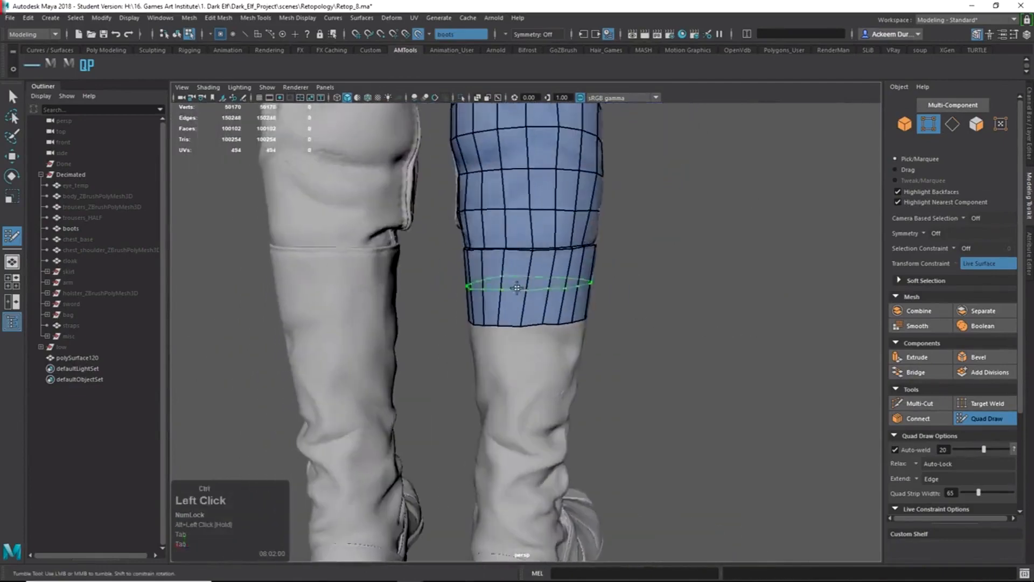
pyautogui.keyDown('ctrl'); pyautogui.click(528, 284); pyautogui.keyUp('ctrl')
pyautogui.keyDown('alt'); pyautogui.moveTo(528, 284); pyautogui.dragTo(423, 296); pyautogui.keyUp('alt')
pyautogui.keyDown('alt'); pyautogui.moveTo(566, 392); pyautogui.dragTo(883, 393); pyautogui.keyUp('alt')
pyautogui.keyDown('alt'); pyautogui.moveTo(527, 421); pyautogui.dragTo(587, 431, button='right'); pyautogui.keyUp('alt')
pyautogui.keyDown('alt'); pyautogui.moveTo(587, 431); pyautogui.dragTo(638, 368, button='middle'); pyautogui.keyUp('alt')
pyautogui.keyDown('alt'); pyautogui.moveTo(587, 378); pyautogui.dragTo(619, 345); pyautogui.keyUp('alt')
pyautogui.keyDown('ctrl'); pyautogui.click(621, 330); pyautogui.keyUp('ctrl')
pyautogui.keyDown('alt'); pyautogui.moveTo(621, 330); pyautogui.dragTo(560, 330, button='right'); pyautogui.keyUp('alt')
pyautogui.keyDown('alt'); pyautogui.moveTo(560, 329); pyautogui.dragTo(699, 328); pyautogui.keyUp('alt')
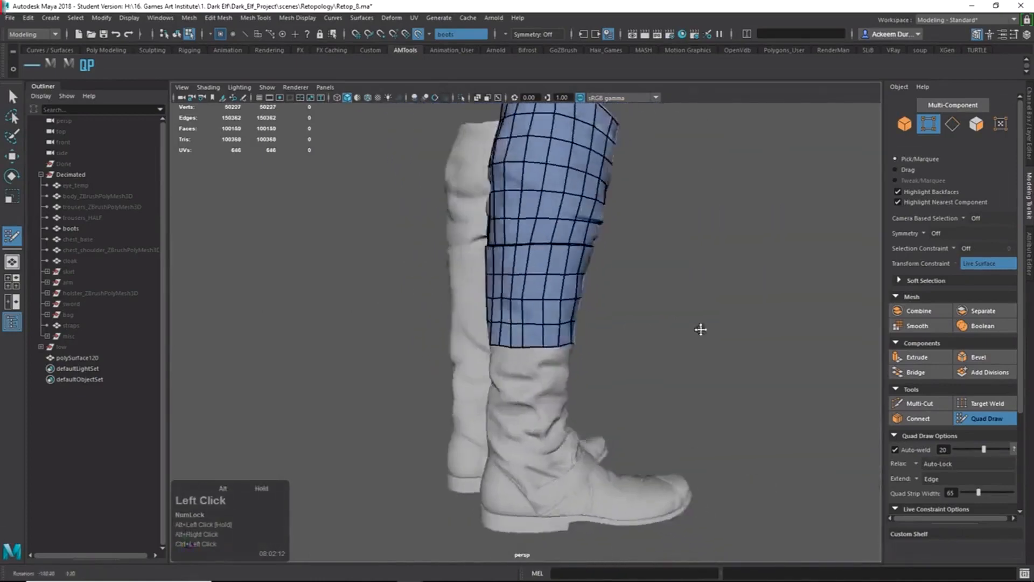
pyautogui.keyDown('alt'); pyautogui.moveTo(613, 344); pyautogui.dragTo(663, 347, button='right'); pyautogui.keyUp('alt')
pyautogui.keyDown('alt'); pyautogui.moveTo(609, 352); pyautogui.dragTo(692, 312, button='middle'); pyautogui.keyUp('alt')
# Extend the shaft's lower border toward the ankle and raise one bottom vertex onto the boot.
pyautogui.press('Tab')
pyautogui.keyDown('alt'); pyautogui.moveTo(693, 312); pyautogui.dragTo(874, 474); pyautogui.keyUp('alt')
pyautogui.keyDown('alt'); pyautogui.moveTo(646, 437); pyautogui.dragTo(688, 439, button='right'); pyautogui.keyUp('alt')
pyautogui.keyDown('alt'); pyautogui.moveTo(687, 438); pyautogui.dragTo(544, 463); pyautogui.keyUp('alt')
pyautogui.keyDown('alt'); pyautogui.moveTo(544, 463); pyautogui.dragTo(601, 498, button='right'); pyautogui.keyUp('alt')
pyautogui.keyDown('alt'); pyautogui.moveTo(600, 498); pyautogui.dragTo(579, 431, button='middle'); pyautogui.keyUp('alt')
pyautogui.moveTo(600, 446); pyautogui.dragTo(604, 409)
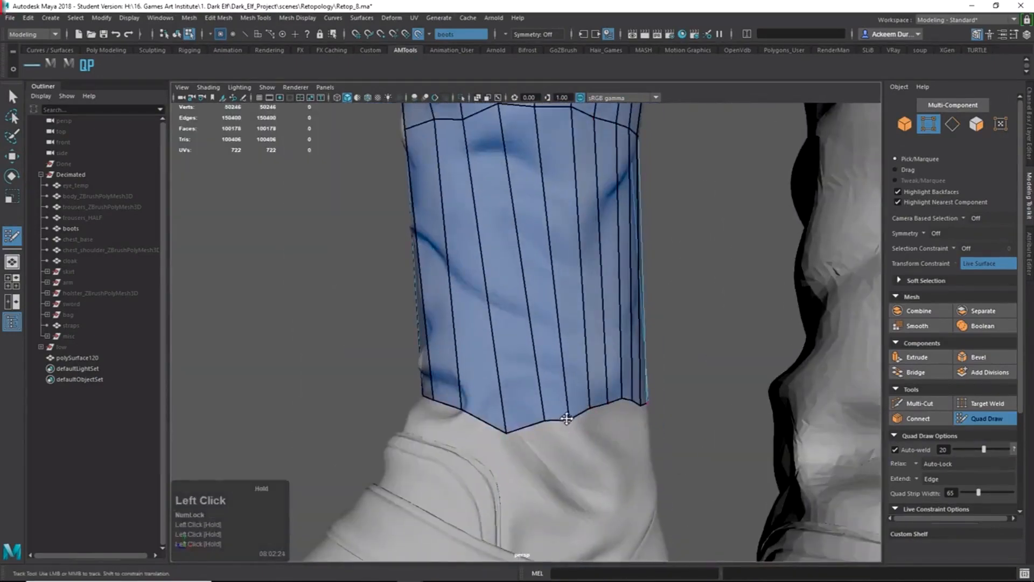
pyautogui.moveTo(508, 422)
pyautogui.keyDown('alt'); pyautogui.mouseDown()
pyautogui.moveTo(596, 431)
pyautogui.moveTo(593, 441)
pyautogui.moveTo(535, 425)
pyautogui.moveTo(503, 434)
pyautogui.moveTo(484, 415)
pyautogui.moveTo(605, 430)
pyautogui.moveTo(557, 423)
pyautogui.moveTo(622, 420)
pyautogui.mouseUp(); pyautogui.keyUp('alt')
# Split the lower shaft band with two more horizontal edge loops.
pyautogui.keyDown('alt'); pyautogui.moveTo(593, 404); pyautogui.dragTo(571, 396, button='right'); pyautogui.keyUp('alt')
pyautogui.keyDown('alt'); pyautogui.moveTo(587, 376); pyautogui.dragTo(561, 371); pyautogui.keyUp('alt')
pyautogui.keyDown('ctrl'); pyautogui.click(588, 252); pyautogui.keyUp('ctrl')
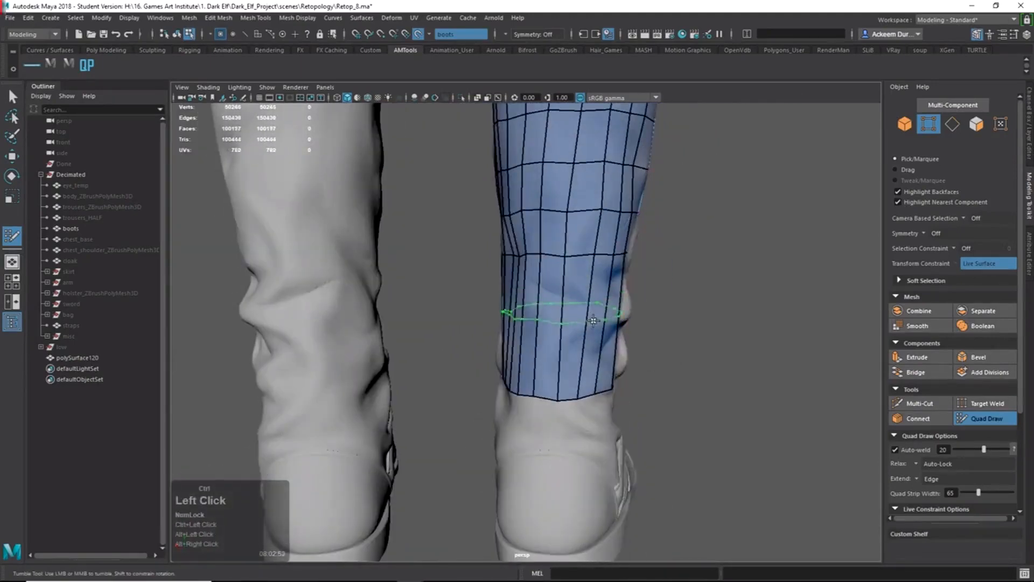
pyautogui.keyDown('ctrl'); pyautogui.click(595, 315); pyautogui.keyUp('ctrl')
# Orbit, pan and zoom around the ankle to settle on a side view of the boot.
pyautogui.keyDown('alt'); pyautogui.moveTo(594, 315); pyautogui.dragTo(356, 318); pyautogui.keyUp('alt')
pyautogui.keyDown('alt'); pyautogui.moveTo(356, 318); pyautogui.dragTo(294, 296, button='right'); pyautogui.keyUp('alt')
pyautogui.keyDown('alt'); pyautogui.moveTo(293, 296); pyautogui.dragTo(488, 314); pyautogui.keyUp('alt')
pyautogui.keyDown('alt'); pyautogui.moveTo(488, 313); pyautogui.dragTo(584, 415, button='right'); pyautogui.keyUp('alt')
pyautogui.keyDown('alt'); pyautogui.moveTo(585, 415); pyautogui.dragTo(587, 383, button='middle'); pyautogui.keyUp('alt')
pyautogui.keyDown('alt'); pyautogui.moveTo(587, 383); pyautogui.dragTo(617, 431, button='right'); pyautogui.keyUp('alt')
pyautogui.keyDown('alt'); pyautogui.moveTo(617, 431); pyautogui.dragTo(493, 420); pyautogui.keyUp('alt')
pyautogui.keyDown('alt'); pyautogui.moveTo(493, 420); pyautogui.dragTo(509, 424, button='right'); pyautogui.keyUp('alt')
pyautogui.keyDown('alt'); pyautogui.moveTo(508, 425); pyautogui.dragTo(713, 373); pyautogui.keyUp('alt')
pyautogui.hotkey('alt', 'Tab')
pyautogui.hotkey('alt', 'Tab')
pyautogui.hotkey('alt', 'Tab')
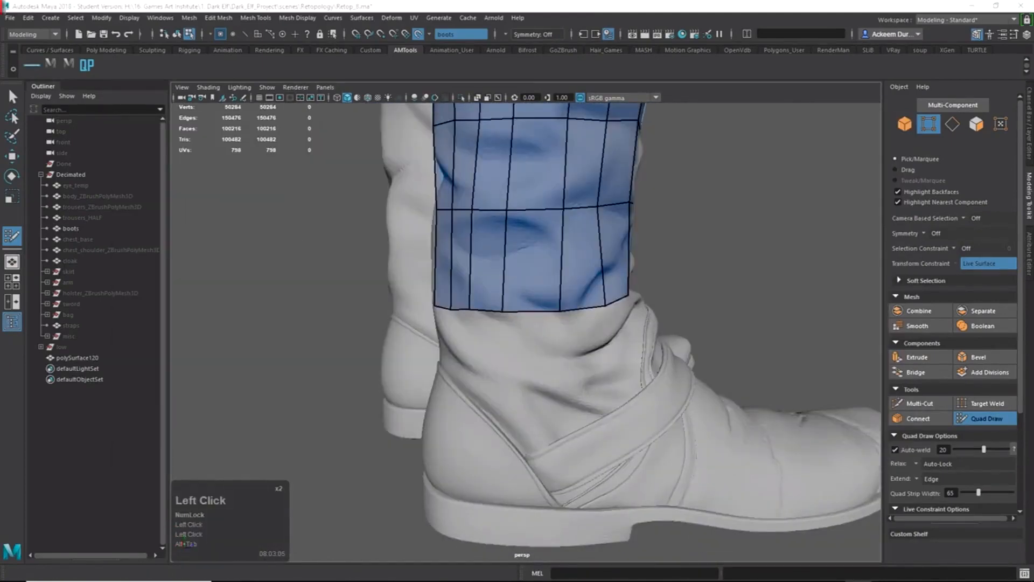
pyautogui.keyDown('alt'); pyautogui.moveTo(560, 323); pyautogui.dragTo(515, 337, button='right'); pyautogui.keyUp('alt')
pyautogui.keyDown('alt'); pyautogui.moveTo(515, 337); pyautogui.dragTo(420, 332); pyautogui.keyUp('alt')
pyautogui.keyDown('alt'); pyautogui.moveTo(420, 332); pyautogui.dragTo(560, 398, button='right'); pyautogui.keyUp('alt')
pyautogui.keyDown('alt'); pyautogui.moveTo(560, 398); pyautogui.dragTo(565, 353, button='middle'); pyautogui.keyUp('alt')
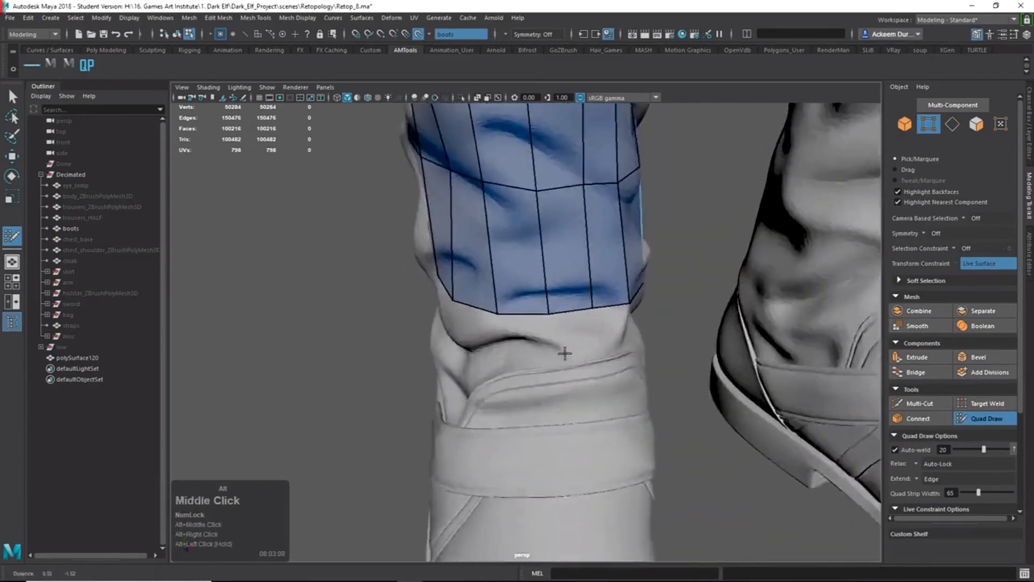
pyautogui.keyDown('alt'); pyautogui.moveTo(564, 354); pyautogui.dragTo(533, 337); pyautogui.keyUp('alt')
pyautogui.keyDown('alt'); pyautogui.moveTo(533, 337); pyautogui.dragTo(587, 323, button='right'); pyautogui.keyUp('alt')
pyautogui.keyDown('alt'); pyautogui.moveTo(587, 324); pyautogui.dragTo(556, 296); pyautogui.keyUp('alt')
pyautogui.keyDown('alt'); pyautogui.moveTo(556, 296); pyautogui.dragTo(531, 253, button='right'); pyautogui.keyUp('alt')
pyautogui.keyDown('alt'); pyautogui.moveTo(531, 253); pyautogui.dragTo(568, 374, button='middle'); pyautogui.keyUp('alt')
pyautogui.keyDown('alt'); pyautogui.moveTo(568, 374); pyautogui.dragTo(595, 484, button='right'); pyautogui.keyUp('alt')
pyautogui.keyDown('alt'); pyautogui.moveTo(534, 462); pyautogui.dragTo(544, 329, button='middle'); pyautogui.keyUp('alt')
pyautogui.keyDown('alt'); pyautogui.moveTo(469, 408); pyautogui.dragTo(531, 383); pyautogui.keyUp('alt')
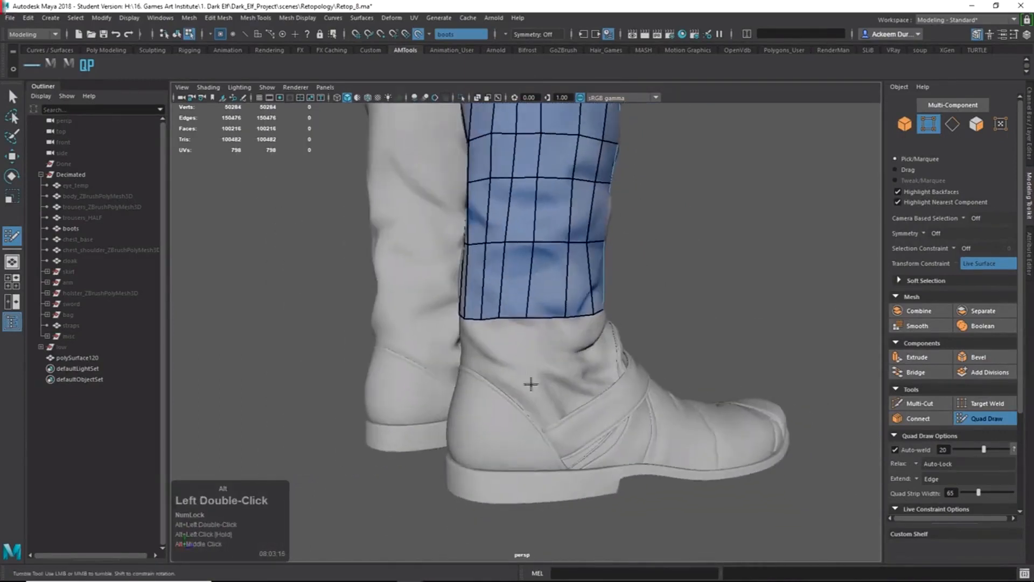
pyautogui.keyDown('alt'); pyautogui.moveTo(635, 428); pyautogui.dragTo(580, 361); pyautogui.keyUp('alt')
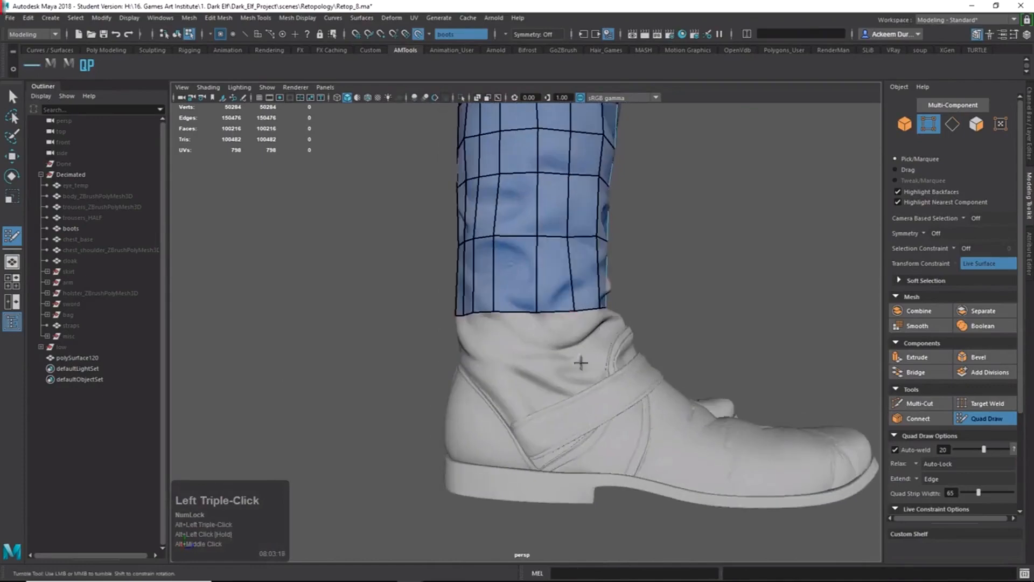
pyautogui.keyDown('alt'); pyautogui.moveTo(840, 490); pyautogui.dragTo(671, 470); pyautogui.keyUp('alt')
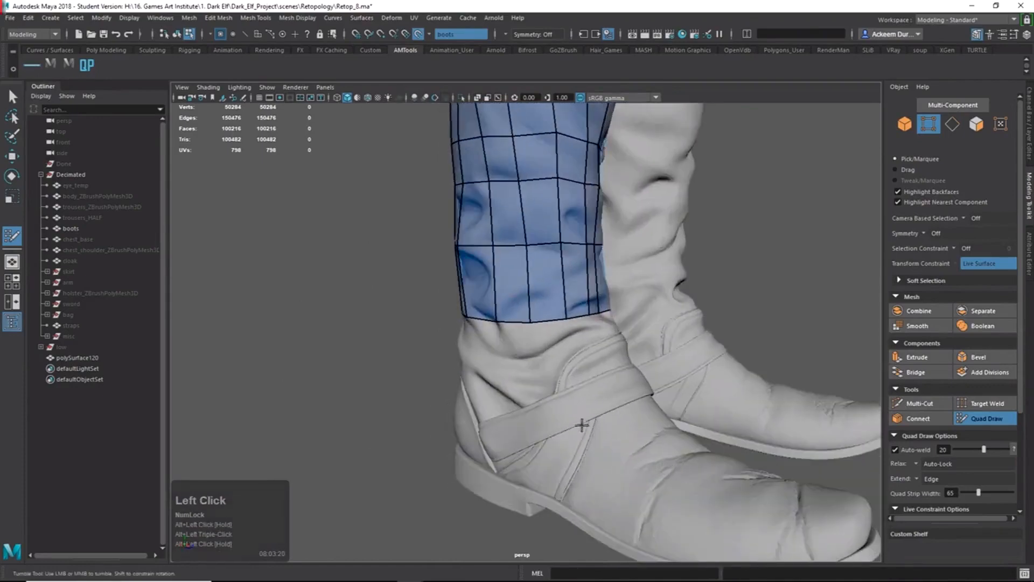
pyautogui.keyDown('alt'); pyautogui.moveTo(613, 411); pyautogui.dragTo(517, 419); pyautogui.keyUp('alt')
pyautogui.keyDown('alt'); pyautogui.moveTo(586, 412); pyautogui.dragTo(540, 425); pyautogui.keyUp('alt')
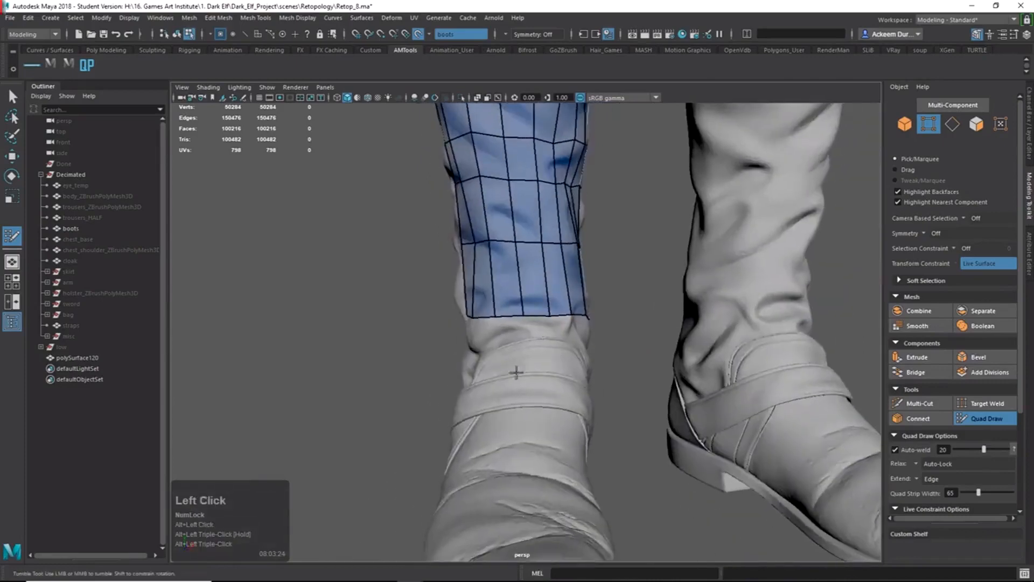
pyautogui.moveTo(512, 376)
pyautogui.keyDown('alt'); pyautogui.mouseDown()
pyautogui.moveTo(533, 431)
pyautogui.moveTo(600, 408)
pyautogui.moveTo(677, 410)
pyautogui.moveTo(596, 439)
pyautogui.mouseUp(); pyautogui.keyUp('alt')
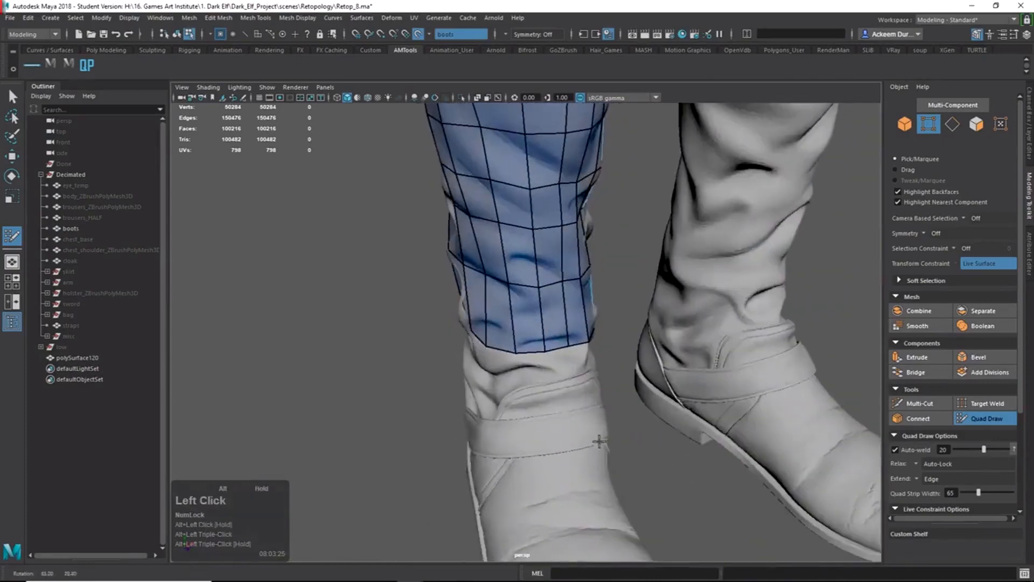
# Place a first Quad Draw point on the ankle strap.
pyautogui.press('Tab')
pyautogui.keyDown('alt'); pyautogui.moveTo(532, 357); pyautogui.dragTo(604, 392); pyautogui.keyUp('alt')
pyautogui.click(604, 345)
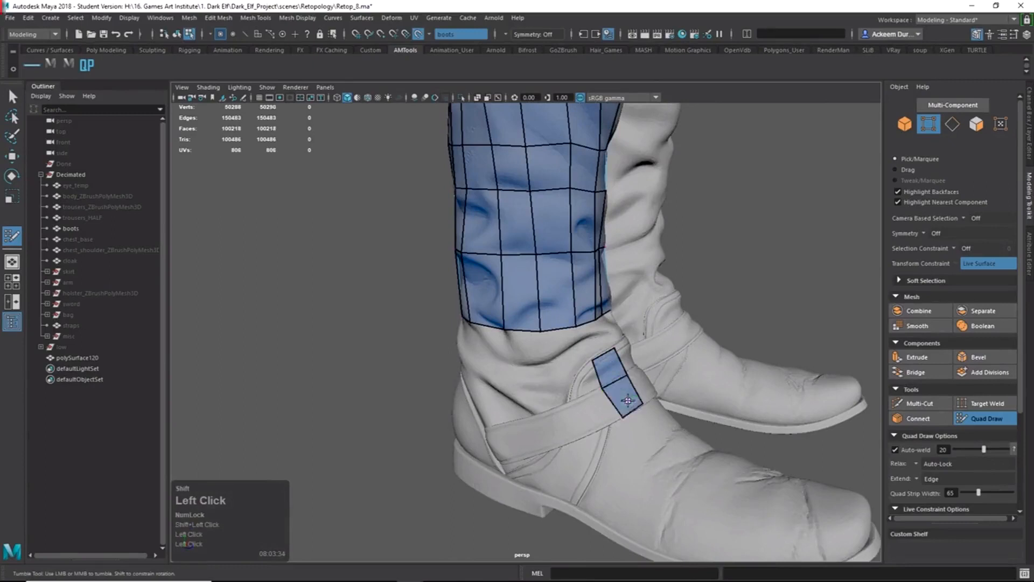
# Fill two quads on the ankle strap, one at the top of the strip.
pyautogui.moveTo(628, 399)
pyautogui.keyDown('alt'); pyautogui.mouseDown()
pyautogui.moveTo(652, 412)
pyautogui.moveTo(718, 409)
pyautogui.moveTo(595, 429)
pyautogui.moveTo(521, 390)
pyautogui.moveTo(560, 372)
pyautogui.moveTo(648, 391)
pyautogui.mouseUp(); pyautogui.keyUp('alt')
pyautogui.keyDown('shift'); pyautogui.click(655, 420); pyautogui.keyUp('shift')
pyautogui.keyDown('shift'); pyautogui.click(520, 361); pyautogui.keyUp('shift')
# Inspect the strap quads from several angles, then undo all three strap faces.
pyautogui.keyDown('alt'); pyautogui.moveTo(649, 392); pyautogui.dragTo(695, 397, button='right'); pyautogui.keyUp('alt')
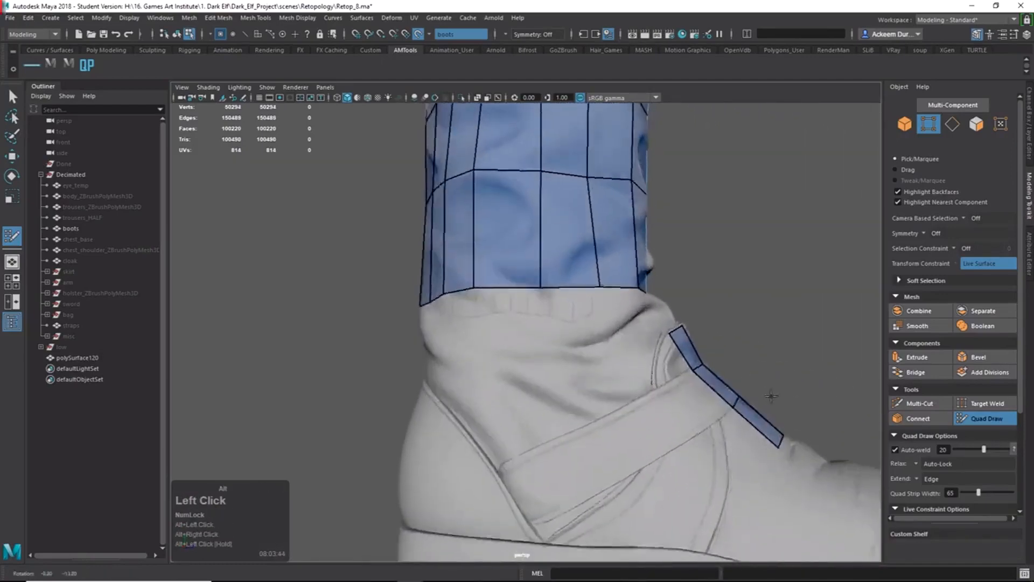
pyautogui.keyDown('alt'); pyautogui.moveTo(695, 398); pyautogui.dragTo(747, 406); pyautogui.keyUp('alt')
pyautogui.keyDown('alt'); pyautogui.moveTo(747, 406); pyautogui.dragTo(542, 354, button='right'); pyautogui.keyUp('alt')
pyautogui.keyDown('alt'); pyautogui.moveTo(542, 354); pyautogui.dragTo(591, 391); pyautogui.keyUp('alt')
pyautogui.keyDown('alt'); pyautogui.moveTo(669, 389); pyautogui.dragTo(648, 387); pyautogui.keyUp('alt')
pyautogui.keyDown('alt'); pyautogui.moveTo(649, 386); pyautogui.dragTo(582, 380, button='middle'); pyautogui.keyUp('alt')
pyautogui.keyDown('alt'); pyautogui.moveTo(582, 379); pyautogui.dragTo(452, 377, button='right'); pyautogui.keyUp('alt')
pyautogui.keyDown('alt'); pyautogui.moveTo(452, 377); pyautogui.dragTo(729, 351, button='middle'); pyautogui.keyUp('alt')
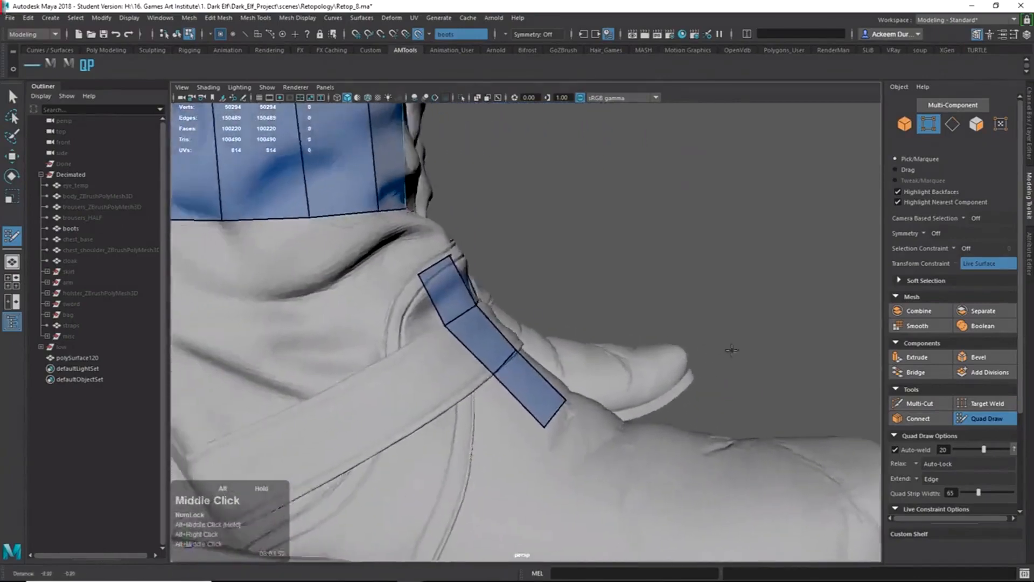
pyautogui.keyDown('alt'); pyautogui.moveTo(729, 350); pyautogui.dragTo(660, 410, button='right'); pyautogui.keyUp('alt')
pyautogui.keyDown('alt'); pyautogui.moveTo(660, 411); pyautogui.dragTo(543, 316); pyautogui.keyUp('alt')
pyautogui.keyDown('alt'); pyautogui.moveTo(558, 242); pyautogui.dragTo(646, 302); pyautogui.keyUp('alt')
pyautogui.keyDown('alt'); pyautogui.moveTo(647, 302); pyautogui.dragTo(506, 237, button='right'); pyautogui.keyUp('alt')
pyautogui.hotkey('ctrl', 'z')
pyautogui.hotkey('ctrl', 'z')
pyautogui.hotkey('ctrl', 'z')
pyautogui.hotkey('ctrl', 'z')
pyautogui.hotkey('ctrl', 'z')
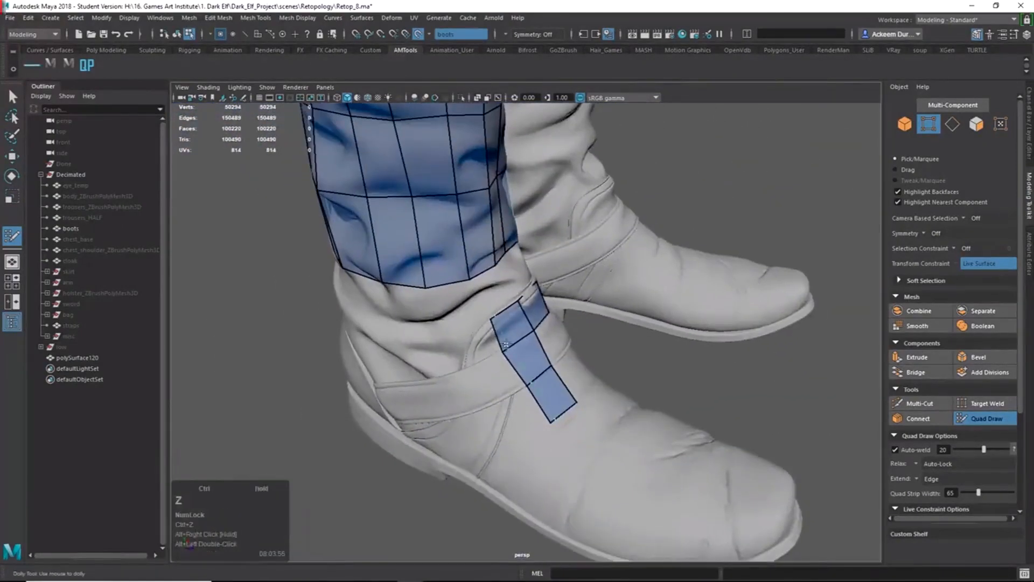
pyautogui.hotkey('ctrl', 'z')
pyautogui.hotkey('ctrl', 'z')
pyautogui.hotkey('ctrl', 'z')
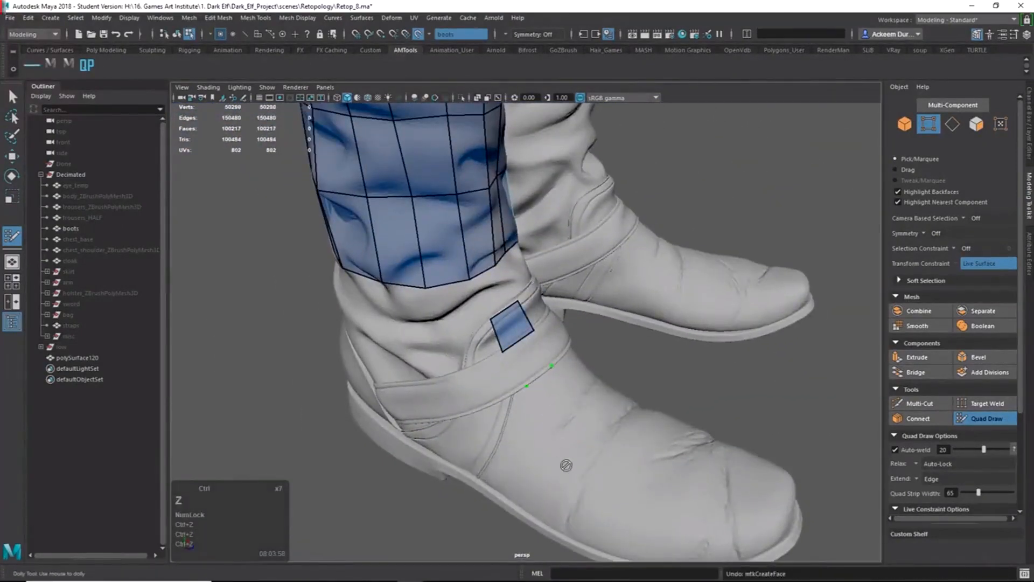
pyautogui.hotkey('ctrl', 'z')
pyautogui.hotkey('ctrl', 'z')
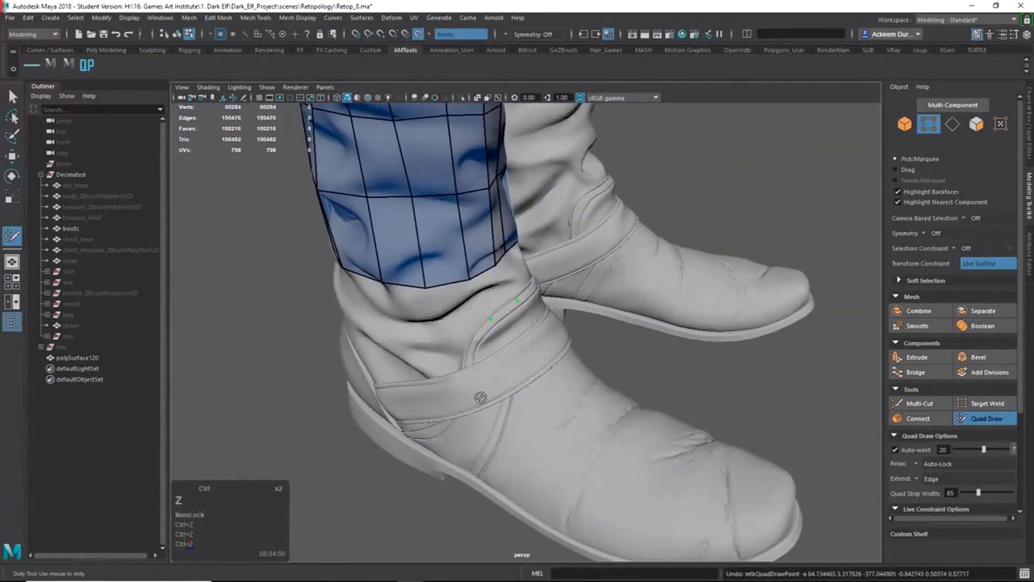
# Orbit around to the back of the boot to check the shaft quad band.
pyautogui.keyDown('alt'); pyautogui.moveTo(514, 387); pyautogui.dragTo(580, 397, button='right'); pyautogui.keyUp('alt')
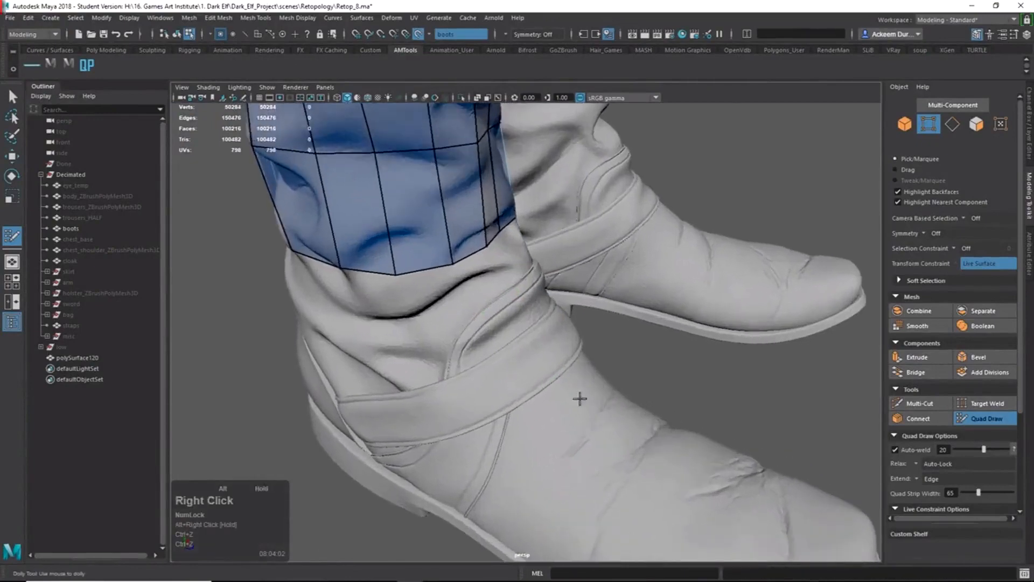
pyautogui.keyDown('alt'); pyautogui.moveTo(579, 397); pyautogui.dragTo(463, 360); pyautogui.keyUp('alt')
pyautogui.keyDown('alt'); pyautogui.moveTo(464, 360); pyautogui.dragTo(458, 327, button='middle'); pyautogui.keyUp('alt')
pyautogui.keyDown('alt'); pyautogui.moveTo(459, 328); pyautogui.dragTo(589, 302, button='right'); pyautogui.keyUp('alt')
pyautogui.keyDown('alt'); pyautogui.moveTo(589, 302); pyautogui.dragTo(602, 323); pyautogui.keyUp('alt')
# Extrude the strip's border edge and drag a bottom vertex down onto the cuff.
pyautogui.moveTo(531, 247); pyautogui.dragTo(555, 258)
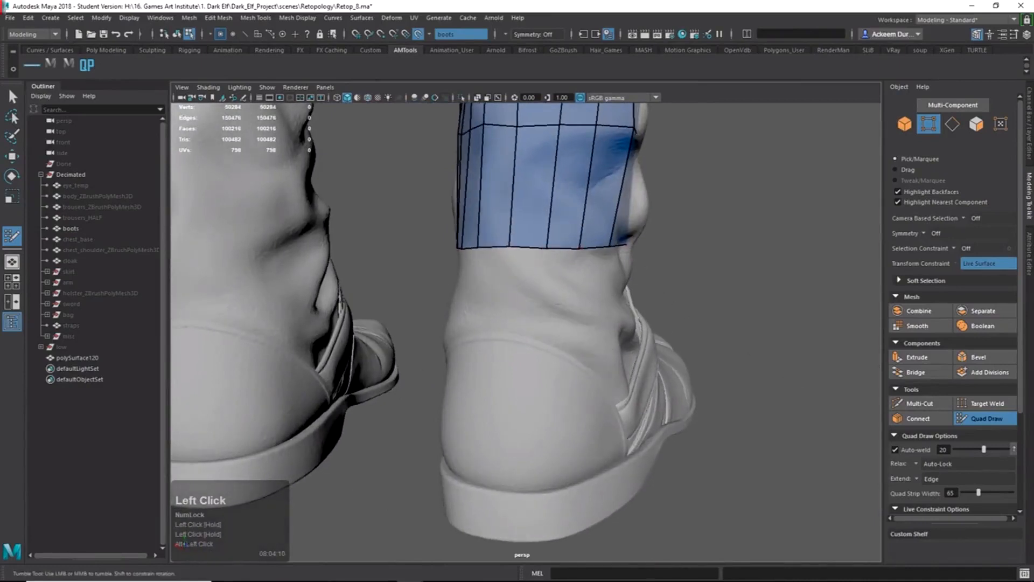
pyautogui.click(857, 581)
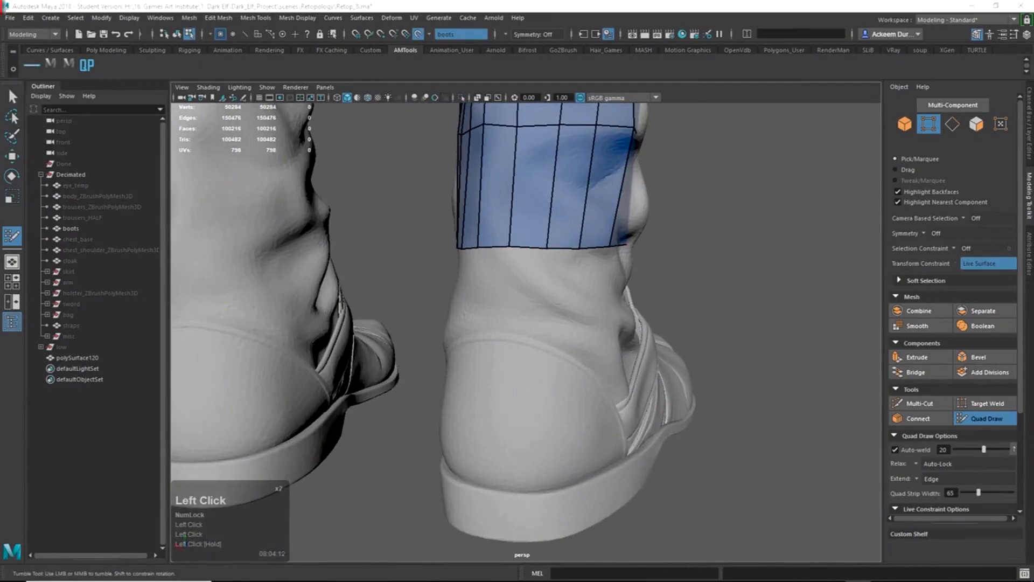
pyautogui.keyDown('alt'); pyautogui.moveTo(544, 345); pyautogui.dragTo(668, 312); pyautogui.keyUp('alt')
pyautogui.keyDown('alt'); pyautogui.moveTo(592, 310); pyautogui.dragTo(660, 301, button='middle'); pyautogui.keyUp('alt')
pyautogui.moveTo(660, 302)
pyautogui.keyDown('alt'); pyautogui.mouseDown()
pyautogui.moveTo(639, 298)
pyautogui.moveTo(629, 339)
pyautogui.mouseUp(); pyautogui.keyUp('alt')
pyautogui.press('Tab')
pyautogui.press('q')
pyautogui.moveTo(629, 339)
pyautogui.keyDown('alt'); pyautogui.mouseDown(button='right')
pyautogui.moveTo(704, 353)
pyautogui.moveTo(640, 326)
pyautogui.mouseUp(button='right'); pyautogui.keyUp('alt')
pyautogui.press('w')
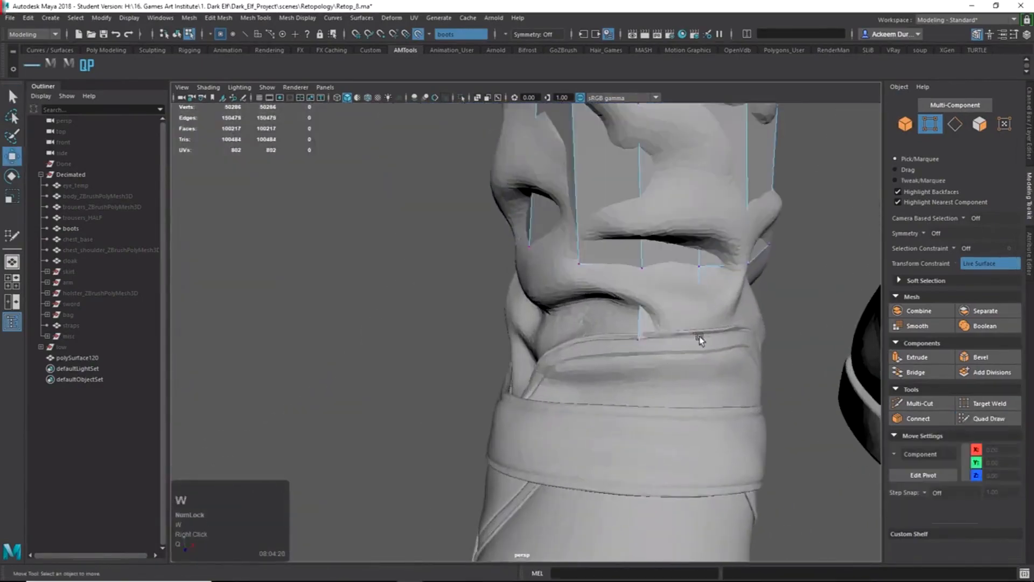
pyautogui.click(696, 338)
pyautogui.keyDown('alt'); pyautogui.moveTo(699, 342); pyautogui.dragTo(754, 381); pyautogui.keyUp('alt')
pyautogui.click(988, 419)
# Place points below the band and fill new quads leftward along the bottom row.
pyautogui.keyDown('alt'); pyautogui.moveTo(657, 348); pyautogui.dragTo(685, 332); pyautogui.keyUp('alt')
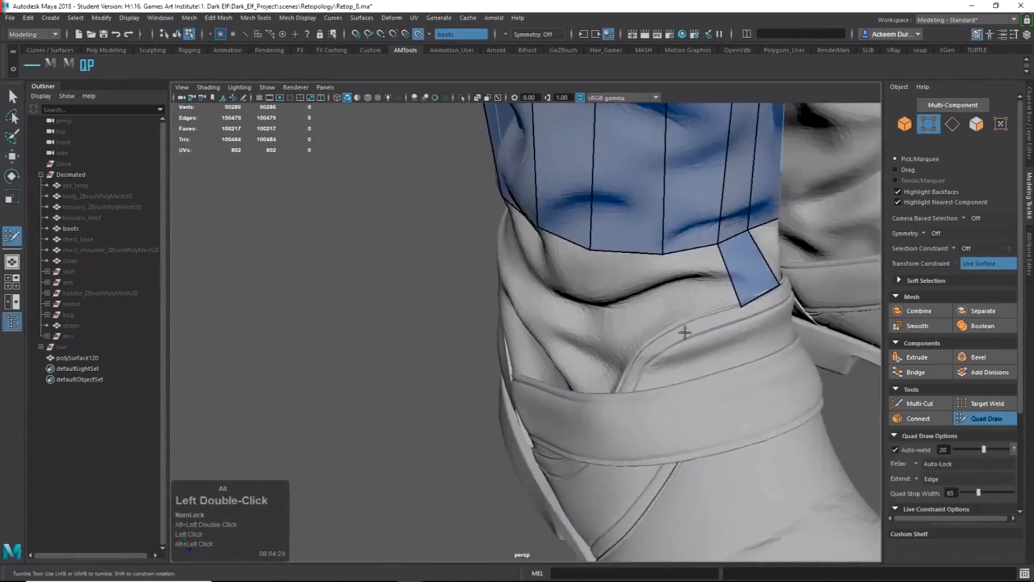
pyautogui.keyDown('shift'); pyautogui.click(697, 292); pyautogui.keyUp('shift')
pyautogui.keyDown('alt'); pyautogui.moveTo(697, 292); pyautogui.dragTo(711, 311); pyautogui.keyUp('alt')
pyautogui.moveTo(704, 294)
pyautogui.mouseDown()
pyautogui.moveTo(690, 302)
pyautogui.moveTo(576, 265)
pyautogui.mouseUp()
pyautogui.click(682, 298)
pyautogui.keyDown('shift'); pyautogui.click(687, 269); pyautogui.keyUp('shift')
pyautogui.keyDown('alt'); pyautogui.moveTo(576, 266); pyautogui.dragTo(605, 316, button='right'); pyautogui.keyUp('alt')
pyautogui.click(552, 328)
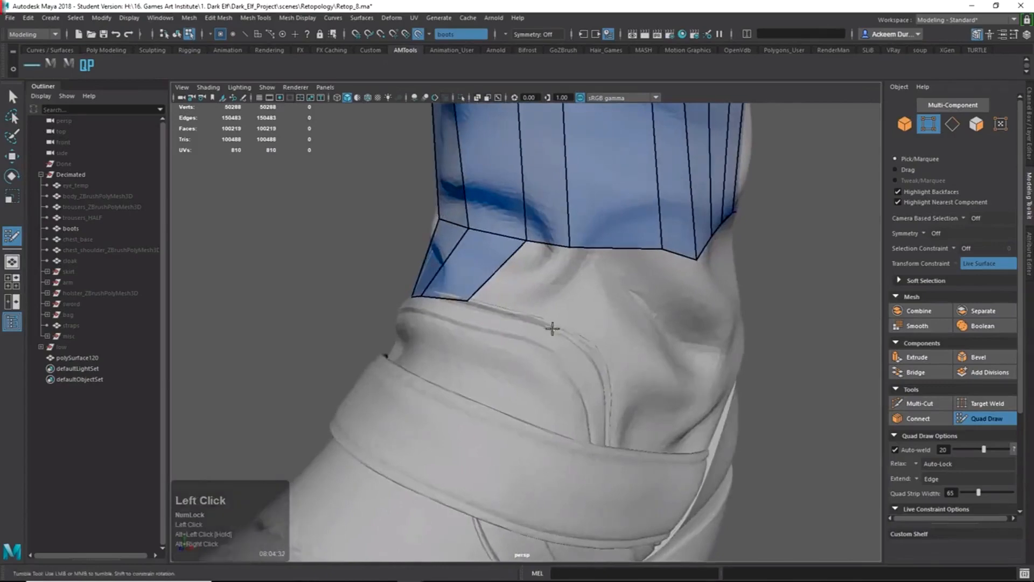
pyautogui.keyDown('shift'); pyautogui.click(526, 282); pyautogui.keyUp('shift')
pyautogui.keyDown('alt'); pyautogui.moveTo(526, 282); pyautogui.dragTo(521, 318); pyautogui.keyUp('alt')
pyautogui.click(427, 328)
pyautogui.keyDown('shift'); pyautogui.click(427, 284); pyautogui.keyUp('shift')
pyautogui.keyDown('alt'); pyautogui.moveTo(428, 284); pyautogui.dragTo(371, 278, button='right'); pyautogui.keyUp('alt')
pyautogui.keyDown('alt'); pyautogui.moveTo(372, 278); pyautogui.dragTo(484, 323); pyautogui.keyUp('alt')
pyautogui.keyDown('alt'); pyautogui.moveTo(485, 323); pyautogui.dragTo(567, 375, button='right'); pyautogui.keyUp('alt')
# Adjust bottom-edge vertices and fill more bottom-row quads, redoing one wrongly filled quad.
pyautogui.moveTo(567, 374); pyautogui.dragTo(596, 378)
pyautogui.keyDown('alt'); pyautogui.moveTo(596, 378); pyautogui.dragTo(692, 332); pyautogui.keyUp('alt')
pyautogui.keyDown('alt'); pyautogui.moveTo(692, 333); pyautogui.dragTo(711, 337, button='right'); pyautogui.keyUp('alt')
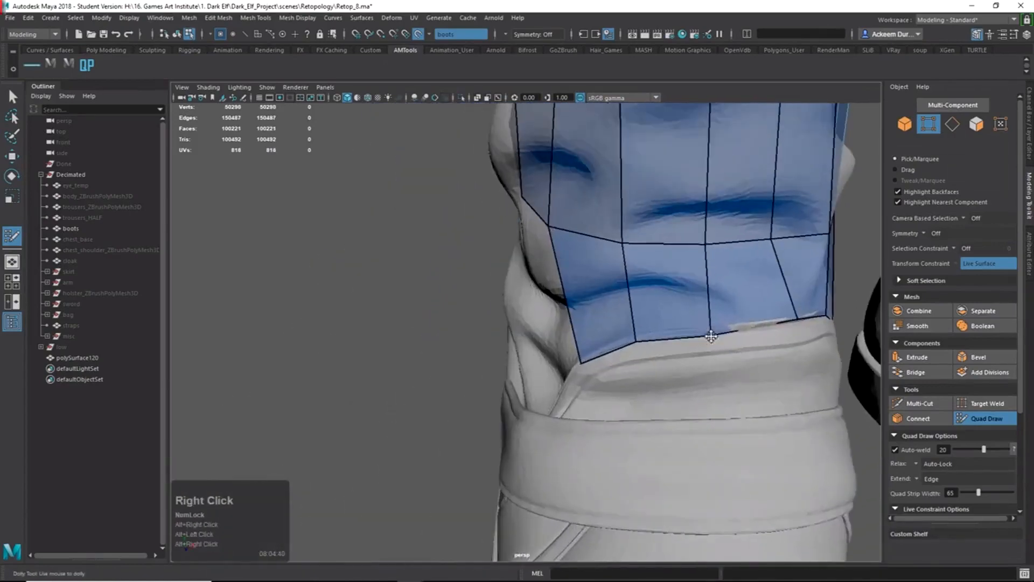
pyautogui.moveTo(711, 337); pyautogui.dragTo(726, 329)
pyautogui.keyDown('alt'); pyautogui.moveTo(725, 329); pyautogui.dragTo(655, 289, button='right'); pyautogui.keyUp('alt')
pyautogui.keyDown('alt'); pyautogui.moveTo(655, 288); pyautogui.dragTo(537, 351); pyautogui.keyUp('alt')
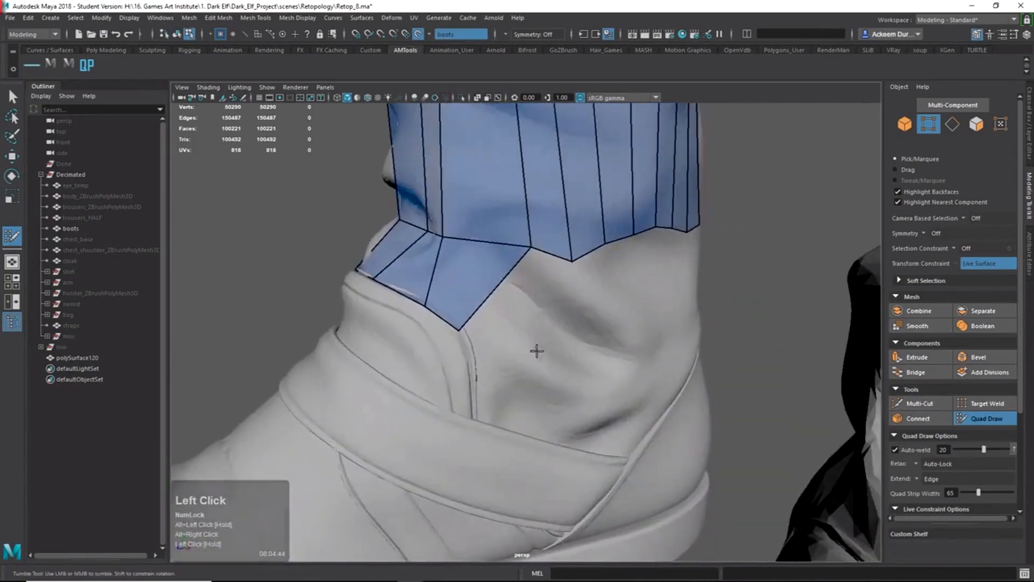
pyautogui.keyDown('shift'); pyautogui.click(525, 311); pyautogui.keyUp('shift')
pyautogui.keyDown('alt'); pyautogui.moveTo(525, 310); pyautogui.dragTo(552, 325); pyautogui.keyUp('alt')
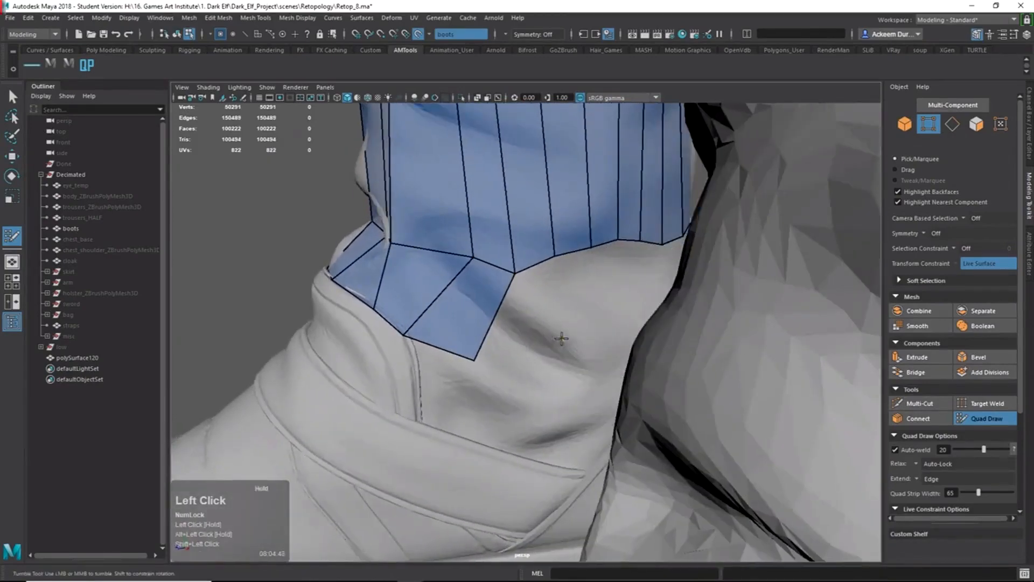
pyautogui.click(560, 338)
pyautogui.keyDown('shift'); pyautogui.click(554, 302); pyautogui.keyUp('shift')
pyautogui.hotkey('ctrl', 'z')
pyautogui.keyDown('shift'); pyautogui.click(521, 318); pyautogui.keyUp('shift')
pyautogui.moveTo(479, 358); pyautogui.dragTo(530, 350)
pyautogui.hotkey('ctrl', 'z')
pyautogui.moveTo(545, 289); pyautogui.dragTo(460, 296)
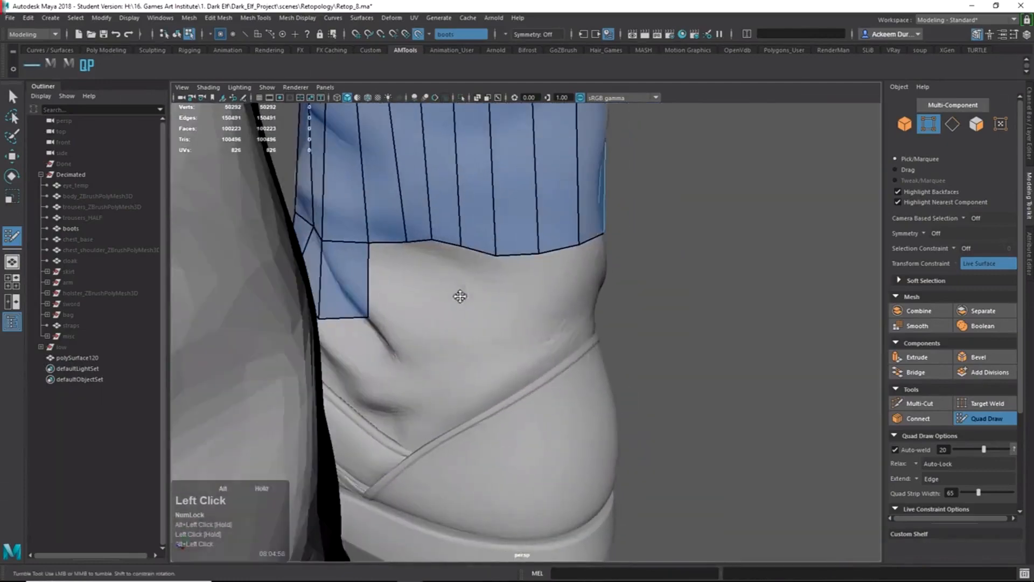
pyautogui.keyDown('shift'); pyautogui.click(423, 293); pyautogui.keyUp('shift')
pyautogui.keyDown('shift'); pyautogui.click(395, 280); pyautogui.keyUp('shift')
# Extrude five boundary edges downward into new quads toward the heel.
pyautogui.press('Tab')
pyautogui.moveTo(477, 253); pyautogui.dragTo(469, 318)
pyautogui.press('Tab')
pyautogui.moveTo(466, 234); pyautogui.dragTo(444, 296)
pyautogui.press('Tab')
pyautogui.moveTo(457, 213); pyautogui.dragTo(459, 286)
pyautogui.keyDown('alt'); pyautogui.moveTo(530, 285); pyautogui.dragTo(458, 277); pyautogui.keyUp('alt')
pyautogui.press('Tab')
pyautogui.moveTo(480, 204); pyautogui.dragTo(482, 268)
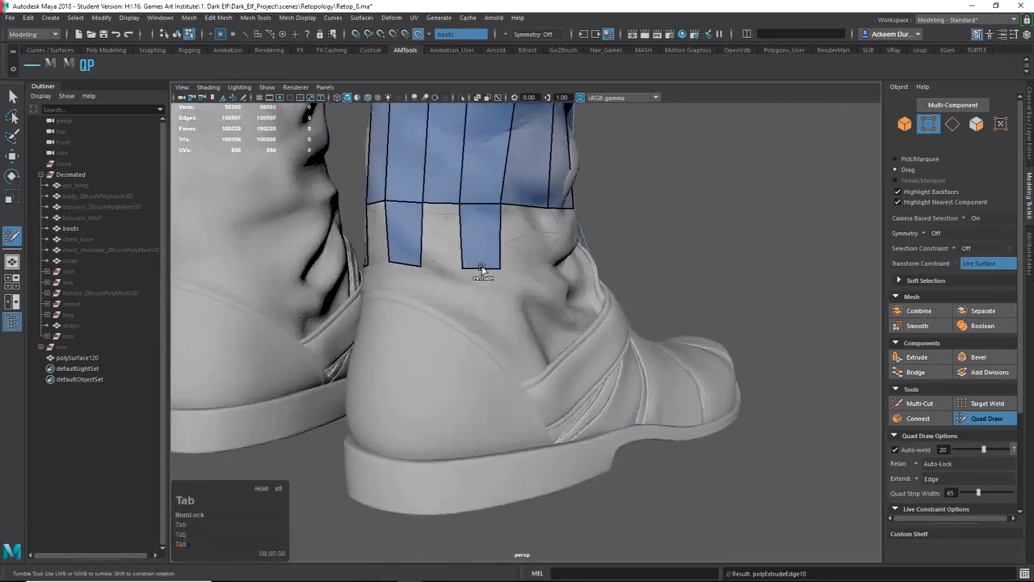
pyautogui.keyDown('alt'); pyautogui.moveTo(582, 266); pyautogui.dragTo(517, 253); pyautogui.keyUp('alt')
pyautogui.press('Tab')
pyautogui.moveTo(581, 209); pyautogui.dragTo(573, 280)
# Fill the remaining gap quads at the heel and along the bottom row.
pyautogui.keyDown('shift'); pyautogui.click(519, 242); pyautogui.keyUp('shift')
pyautogui.keyDown('alt'); pyautogui.moveTo(395, 245); pyautogui.dragTo(582, 347); pyautogui.keyUp('alt')
pyautogui.keyDown('shift'); pyautogui.click(451, 247); pyautogui.keyUp('shift')
pyautogui.keyDown('shift'); pyautogui.click(500, 339); pyautogui.keyUp('shift')
pyautogui.keyDown('shift'); pyautogui.click(451, 330); pyautogui.keyUp('shift')
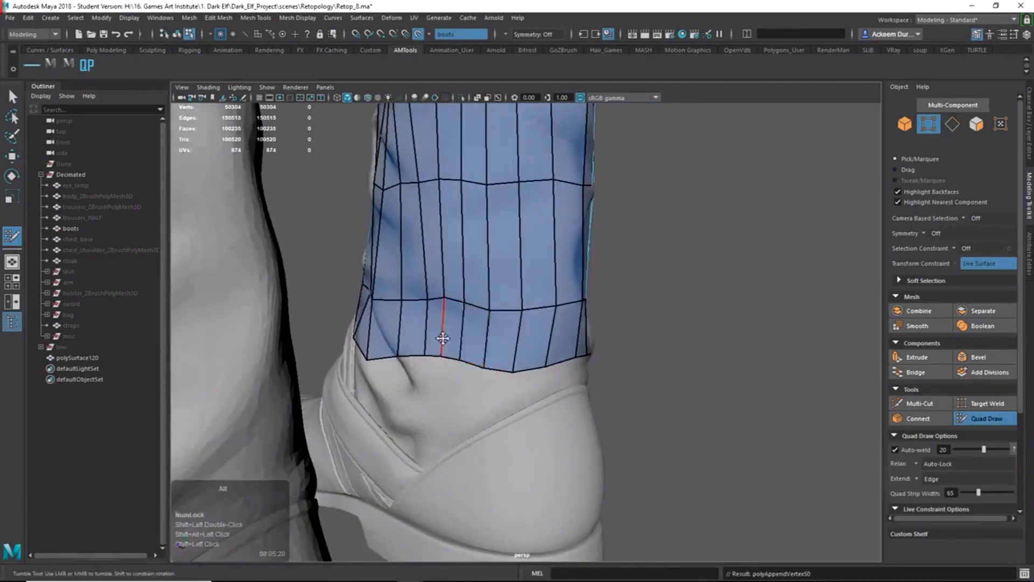
# Fill the notch above the strap, then undo the resulting triangle.
pyautogui.keyDown('alt'); pyautogui.moveTo(476, 338); pyautogui.dragTo(647, 362); pyautogui.keyUp('alt')
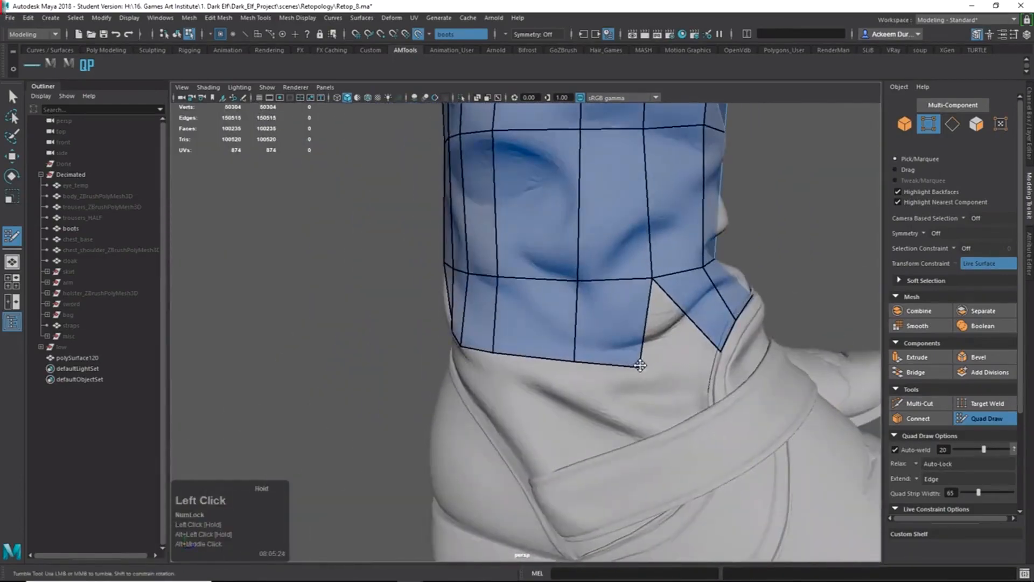
pyautogui.hotkey('alt', 'Tab')
pyautogui.hotkey('alt', 'Tab')
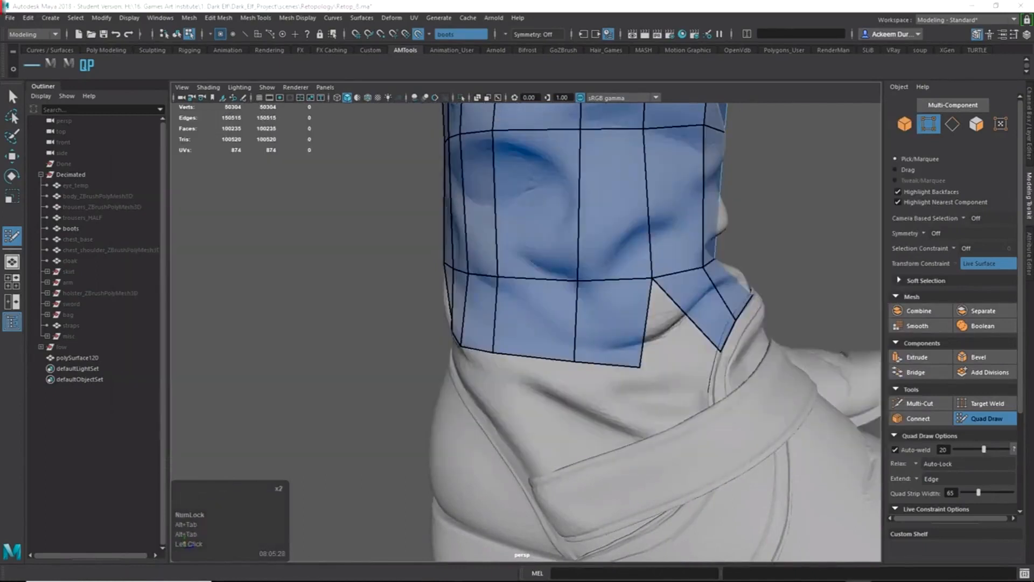
pyautogui.click(186, 542)
pyautogui.keyDown('alt'); pyautogui.moveTo(660, 379); pyautogui.dragTo(668, 377); pyautogui.keyUp('alt')
pyautogui.keyDown('shift'); pyautogui.click(667, 349); pyautogui.keyUp('shift')
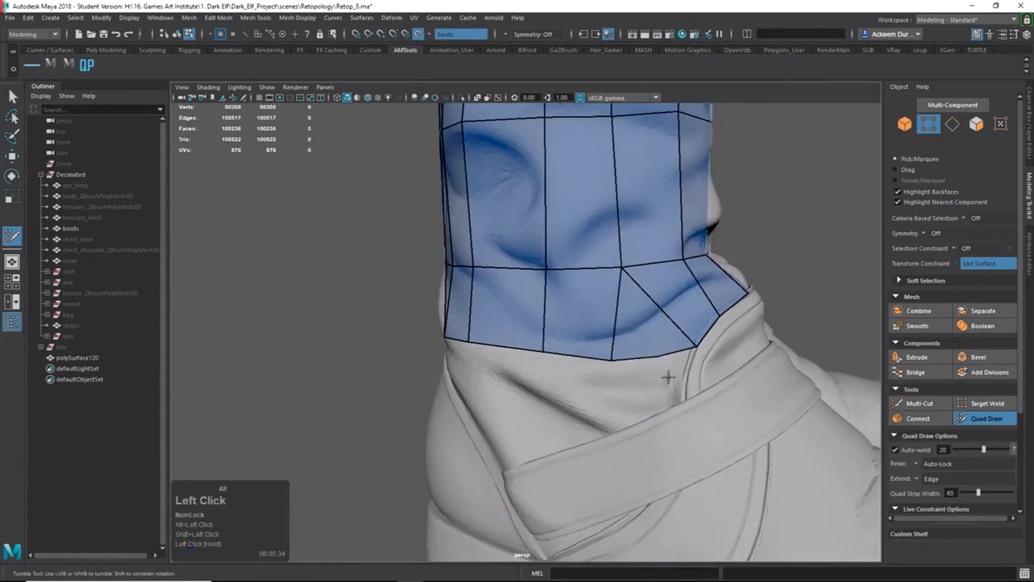
pyautogui.hotkey('ctrl', 'z')
pyautogui.hotkey('ctrl', 'z')
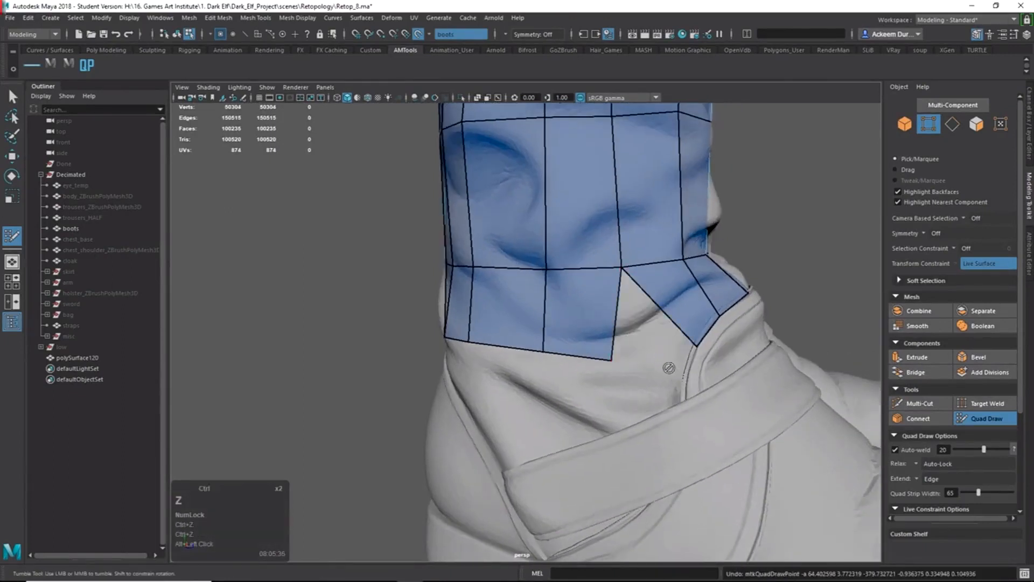
# Try filling the notch as a quad from a placed point, then undo it.
pyautogui.click(653, 351)
pyautogui.keyDown('shift'); pyautogui.click(643, 326); pyautogui.keyUp('shift')
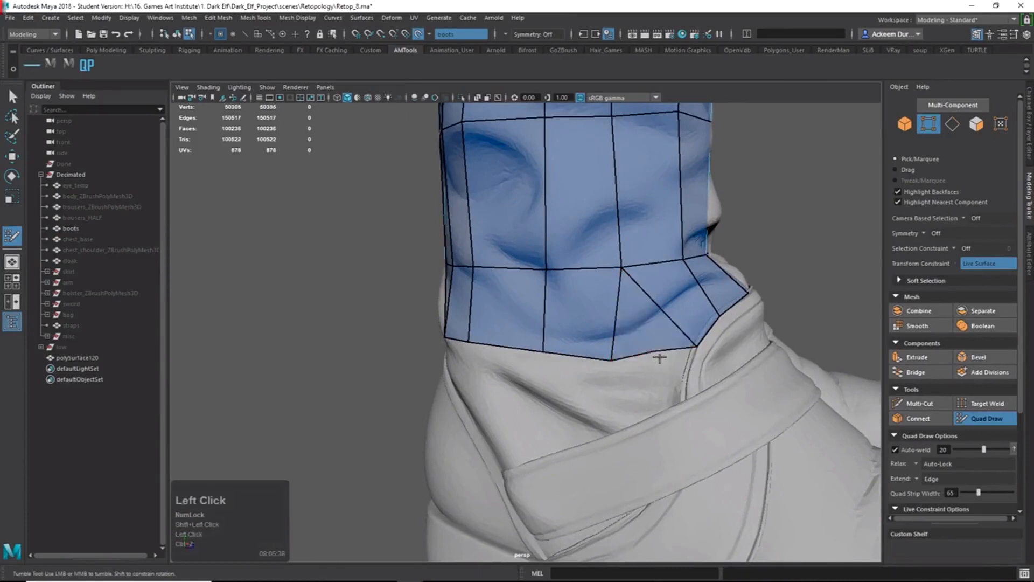
pyautogui.moveTo(638, 357); pyautogui.dragTo(596, 386)
pyautogui.hotkey('ctrl', 'z')
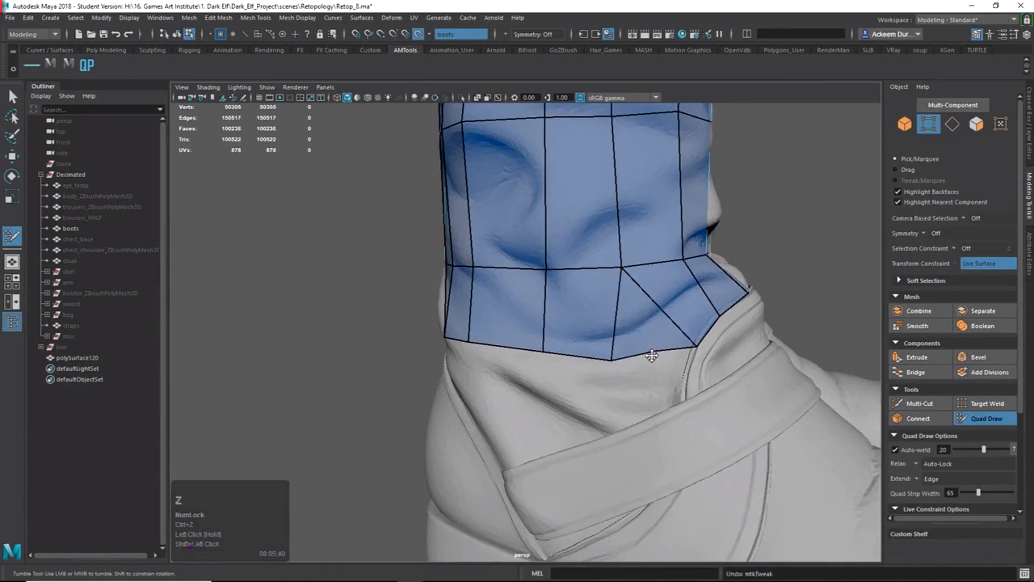
pyautogui.hotkey('ctrl', 'z')
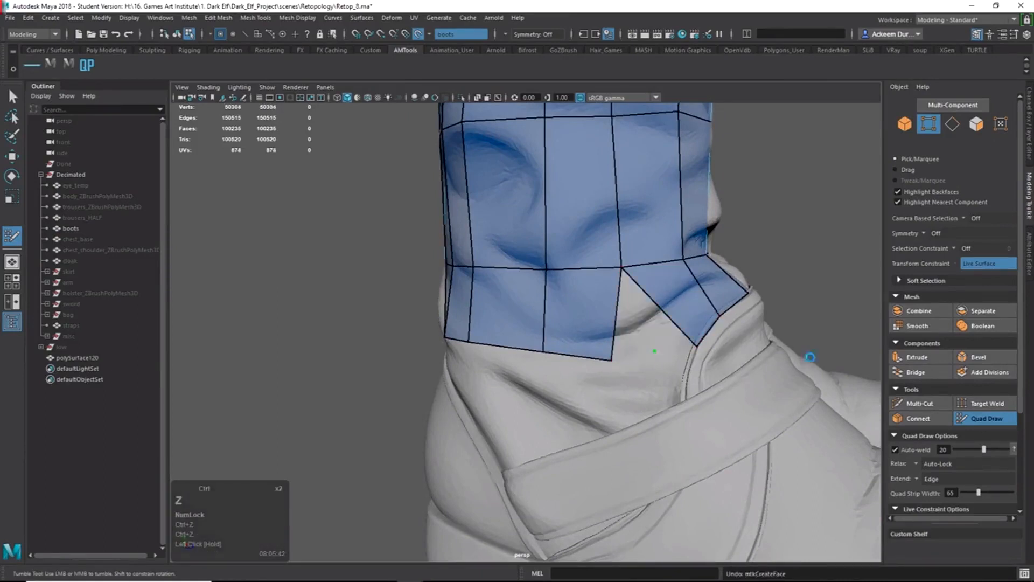
# Extrude the edge beside the notch down-right to close it with a clean quad.
pyautogui.press('Tab')
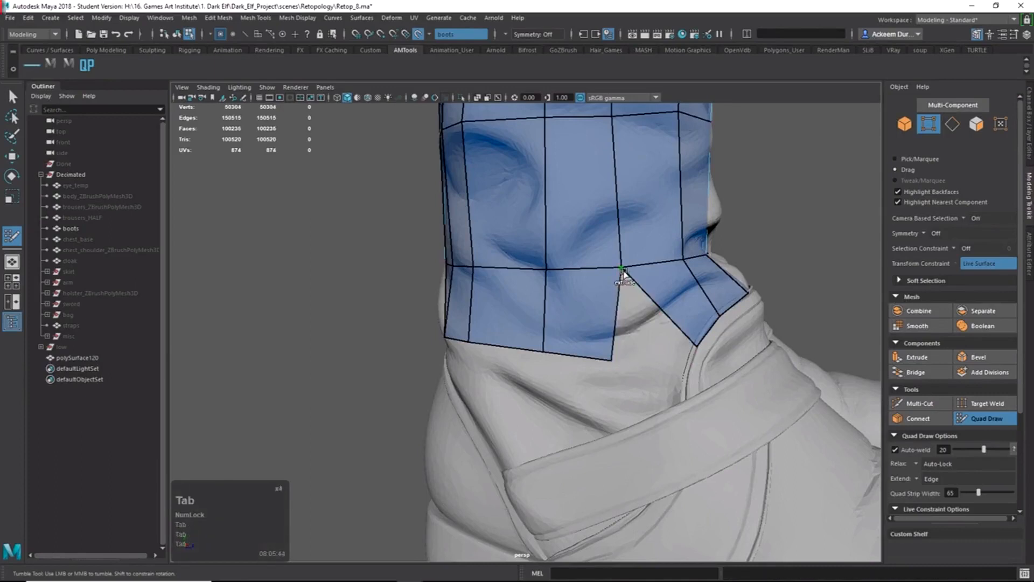
pyautogui.moveTo(624, 273); pyautogui.dragTo(659, 345)
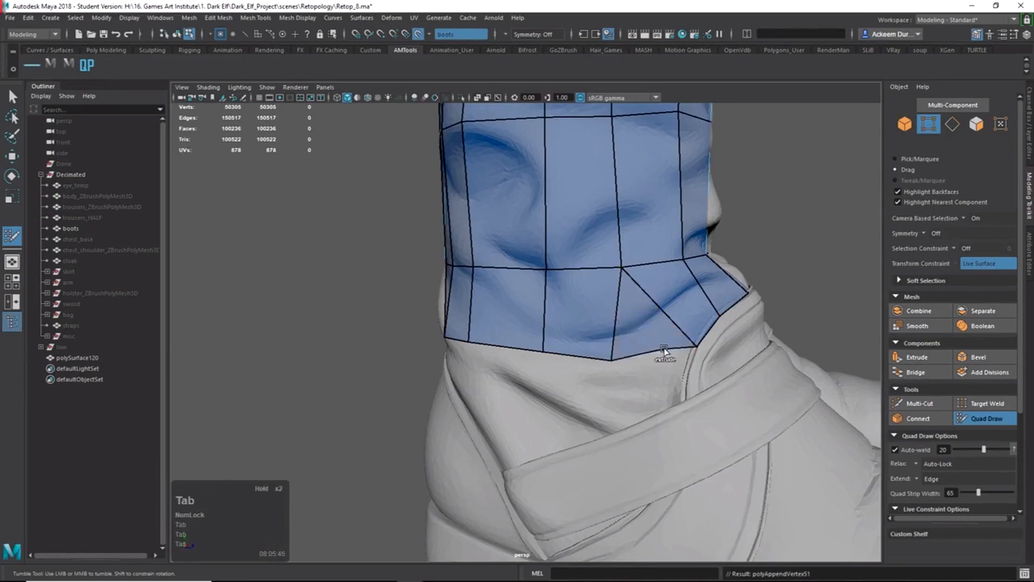
pyautogui.keyDown('alt'); pyautogui.moveTo(700, 346); pyautogui.dragTo(695, 341, button='right'); pyautogui.keyUp('alt')
pyautogui.keyDown('alt'); pyautogui.moveTo(695, 341); pyautogui.dragTo(684, 335); pyautogui.keyUp('alt')
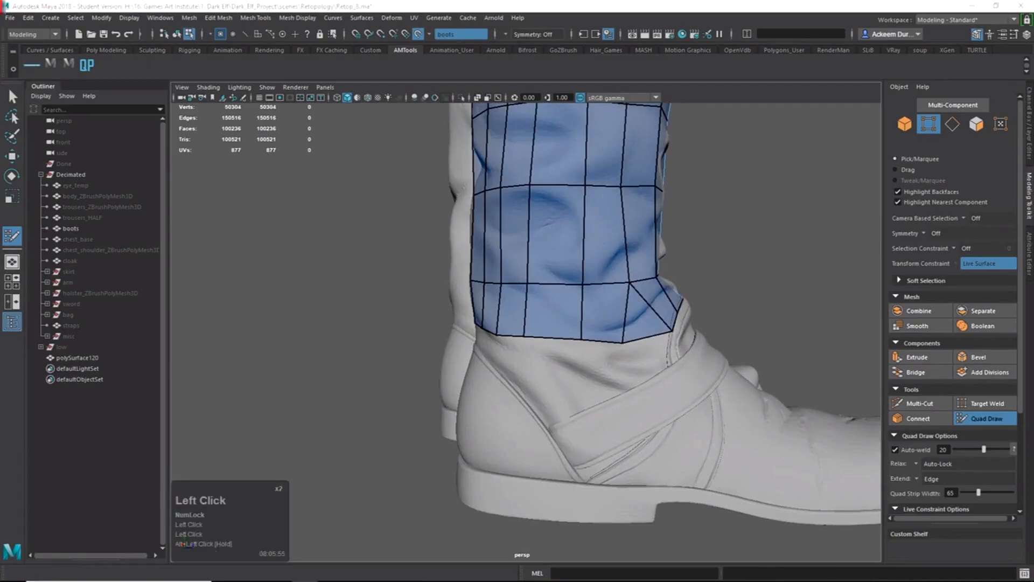
# Extrude one quad down from the band's bottom edge, undoing an unwanted second extrusion.
pyautogui.keyDown('alt'); pyautogui.moveTo(507, 344); pyautogui.dragTo(662, 353); pyautogui.keyUp('alt')
pyautogui.keyDown('alt'); pyautogui.moveTo(663, 353); pyautogui.dragTo(689, 355, button='right'); pyautogui.keyUp('alt')
pyautogui.moveTo(630, 355)
pyautogui.keyDown('alt'); pyautogui.mouseDown()
pyautogui.moveTo(667, 360)
pyautogui.moveTo(625, 344)
pyautogui.mouseUp(); pyautogui.keyUp('alt')
pyautogui.keyDown('alt'); pyautogui.moveTo(668, 345); pyautogui.dragTo(720, 323, button='right'); pyautogui.keyUp('alt')
pyautogui.press('Tab')
pyautogui.moveTo(643, 252); pyautogui.dragTo(588, 288)
pyautogui.press('Tab')
pyautogui.moveTo(598, 247); pyautogui.dragTo(611, 318)
pyautogui.hotkey('ctrl', 'z')
# Fill a run of quads down the boot seam and pull the end vertices outward.
pyautogui.keyDown('shift'); pyautogui.click(580, 286); pyautogui.keyUp('shift')
pyautogui.click(583, 338)
pyautogui.keyDown('shift'); pyautogui.click(587, 313); pyautogui.keyUp('shift')
pyautogui.click(612, 316)
pyautogui.click(574, 364)
pyautogui.keyDown('shift'); pyautogui.click(593, 339); pyautogui.keyUp('shift')
pyautogui.click(625, 369)
pyautogui.keyDown('alt'); pyautogui.moveTo(640, 350); pyautogui.dragTo(602, 411); pyautogui.keyUp('alt')
pyautogui.click(580, 395)
pyautogui.keyDown('shift'); pyautogui.click(594, 360); pyautogui.keyUp('shift')
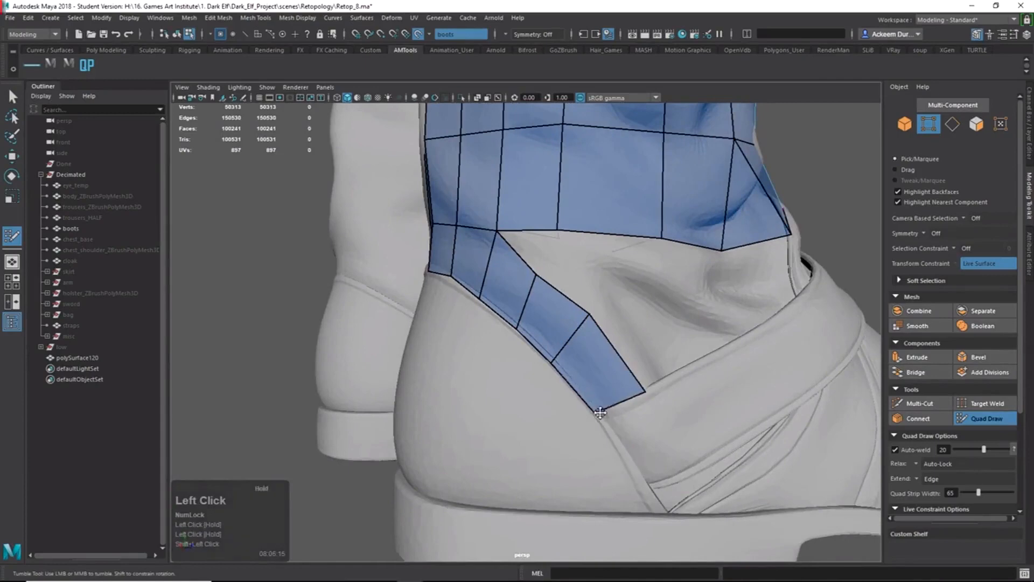
pyautogui.keyDown('alt'); pyautogui.moveTo(623, 409); pyautogui.dragTo(586, 374, button='right'); pyautogui.keyUp('alt')
pyautogui.keyDown('alt'); pyautogui.moveTo(586, 375); pyautogui.dragTo(608, 375); pyautogui.keyUp('alt')
# Fill several more quads around the heel side of the boot.
pyautogui.keyDown('alt'); pyautogui.moveTo(607, 309); pyautogui.dragTo(623, 264); pyautogui.keyUp('alt')
pyautogui.keyDown('alt'); pyautogui.moveTo(623, 263); pyautogui.dragTo(658, 310, button='right'); pyautogui.keyUp('alt')
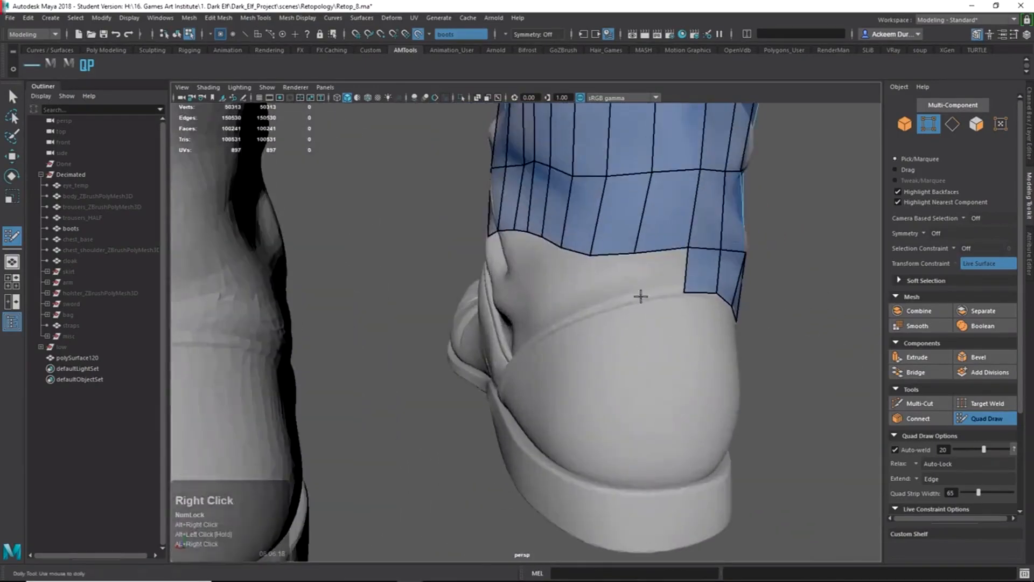
pyautogui.keyDown('shift'); pyautogui.click(674, 272); pyautogui.keyUp('shift')
pyautogui.keyDown('alt'); pyautogui.moveTo(572, 292); pyautogui.dragTo(616, 296); pyautogui.keyUp('alt')
pyautogui.click(616, 296)
pyautogui.keyDown('shift'); pyautogui.click(646, 265); pyautogui.keyUp('shift')
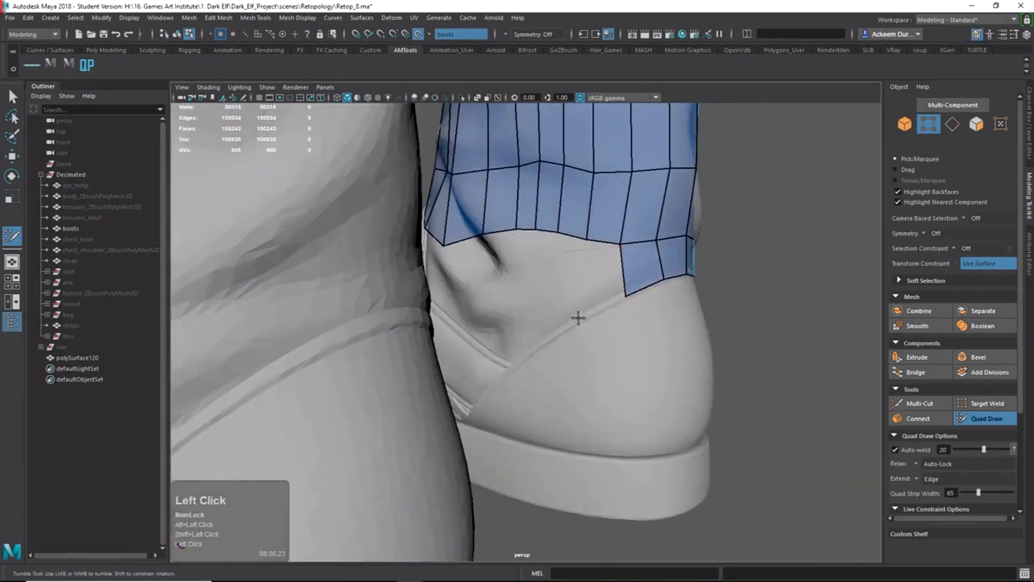
pyautogui.keyDown('shift'); pyautogui.click(601, 286); pyautogui.keyUp('shift')
pyautogui.keyDown('alt'); pyautogui.moveTo(601, 286); pyautogui.dragTo(670, 358, button='right'); pyautogui.keyUp('alt')
pyautogui.keyDown('alt'); pyautogui.moveTo(669, 358); pyautogui.dragTo(543, 352); pyautogui.keyUp('alt')
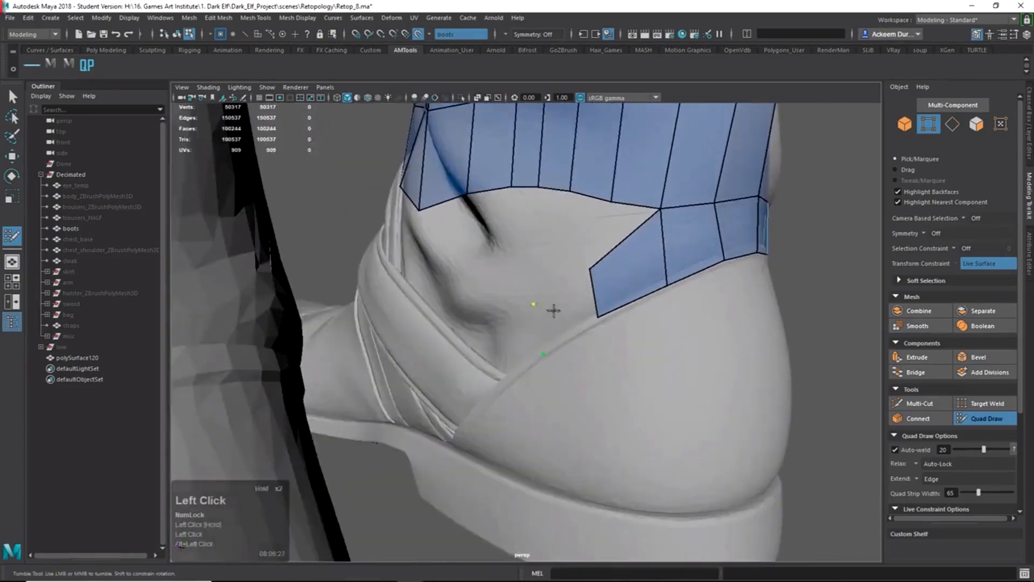
# Fill quads toward the strap, split the newest with an edge loop, and reposition its vertices.
pyautogui.keyDown('shift'); pyautogui.click(554, 310); pyautogui.keyUp('shift')
pyautogui.keyDown('alt'); pyautogui.moveTo(553, 310); pyautogui.dragTo(600, 365, button='right'); pyautogui.keyUp('alt')
pyautogui.keyDown('alt'); pyautogui.moveTo(600, 364); pyautogui.dragTo(530, 399); pyautogui.keyUp('alt')
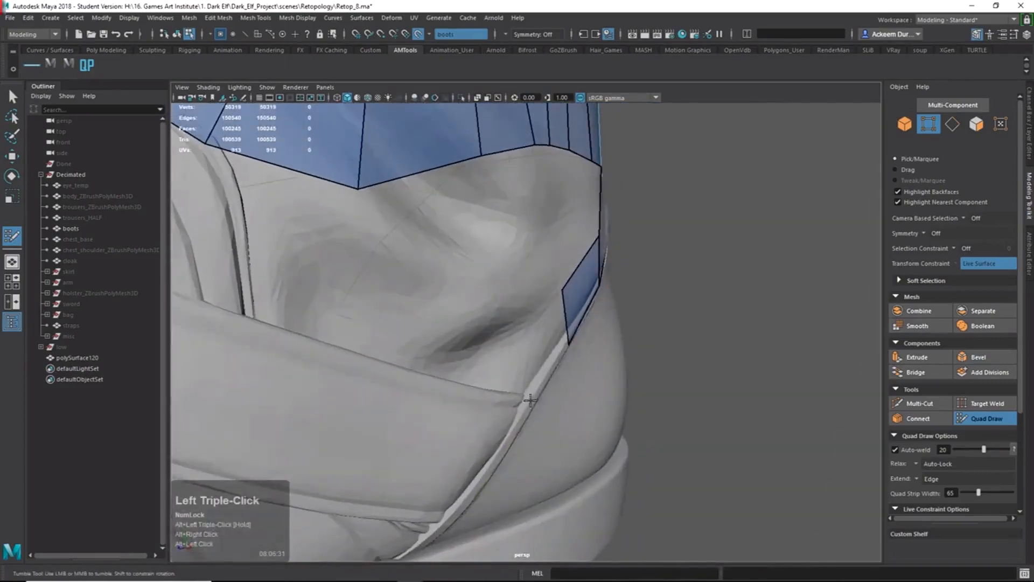
pyautogui.keyDown('shift'); pyautogui.click(543, 351); pyautogui.keyUp('shift')
pyautogui.keyDown('ctrl'); pyautogui.click(539, 353); pyautogui.keyUp('ctrl')
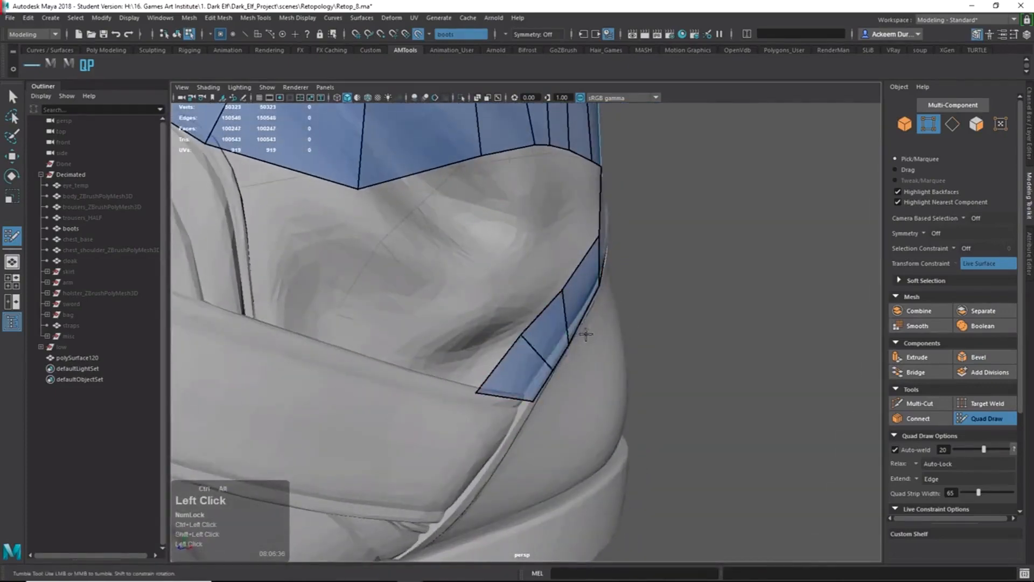
pyautogui.keyDown('alt'); pyautogui.moveTo(584, 334); pyautogui.dragTo(567, 281); pyautogui.keyUp('alt')
pyautogui.moveTo(614, 235); pyautogui.dragTo(609, 233)
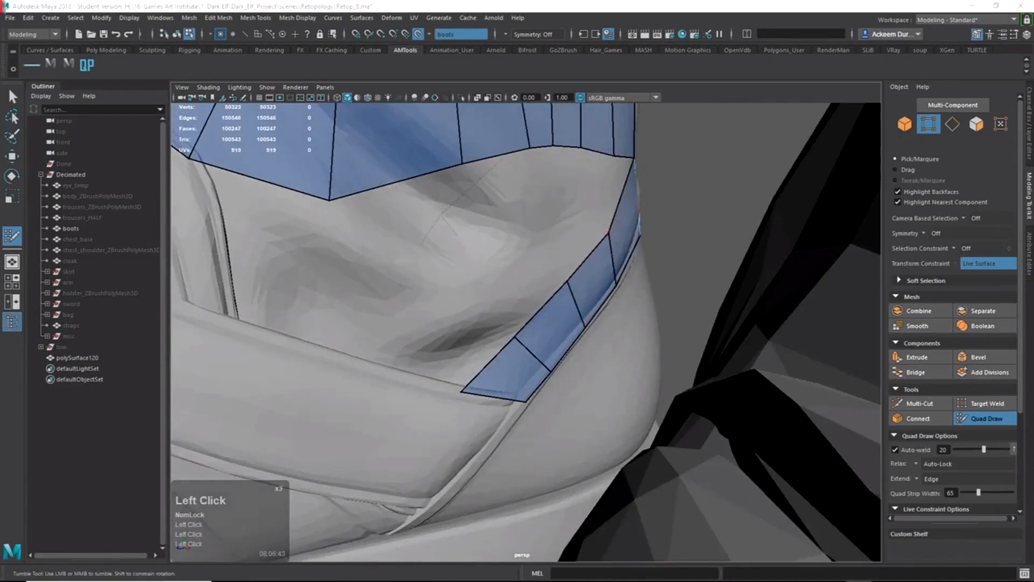
# Shorten the strip's last quad and extrude a new quad from its end edge.
pyautogui.keyDown('alt'); pyautogui.moveTo(561, 293); pyautogui.dragTo(445, 231, button='right'); pyautogui.keyUp('alt')
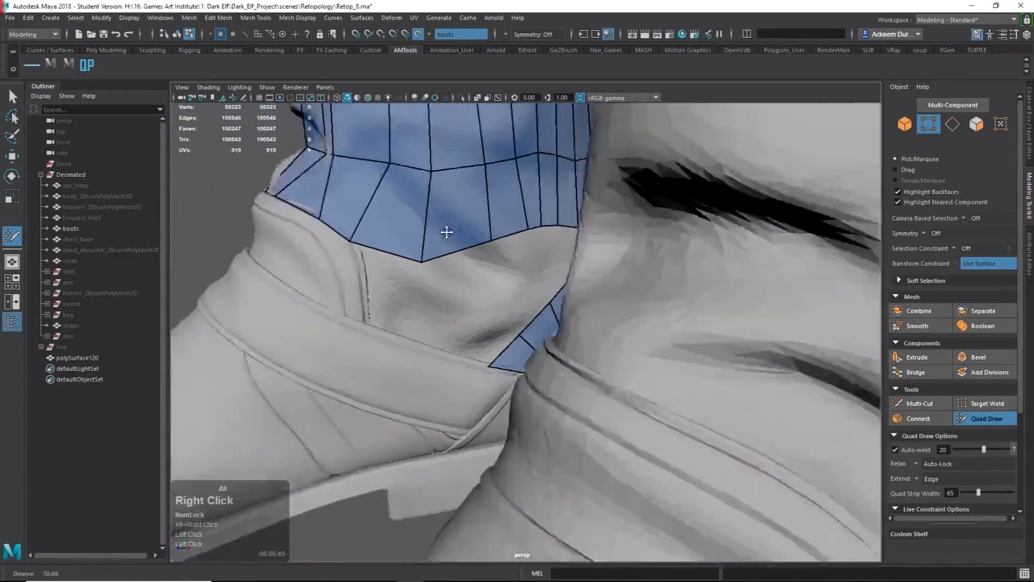
pyautogui.keyDown('alt'); pyautogui.moveTo(446, 231); pyautogui.dragTo(658, 381); pyautogui.keyUp('alt')
pyautogui.keyDown('alt'); pyautogui.moveTo(658, 380); pyautogui.dragTo(686, 425, button='right'); pyautogui.keyUp('alt')
pyautogui.keyDown('alt'); pyautogui.moveTo(686, 425); pyautogui.dragTo(727, 470); pyautogui.keyUp('alt')
pyautogui.keyDown('alt'); pyautogui.moveTo(727, 470); pyautogui.dragTo(599, 422, button='middle'); pyautogui.keyUp('alt')
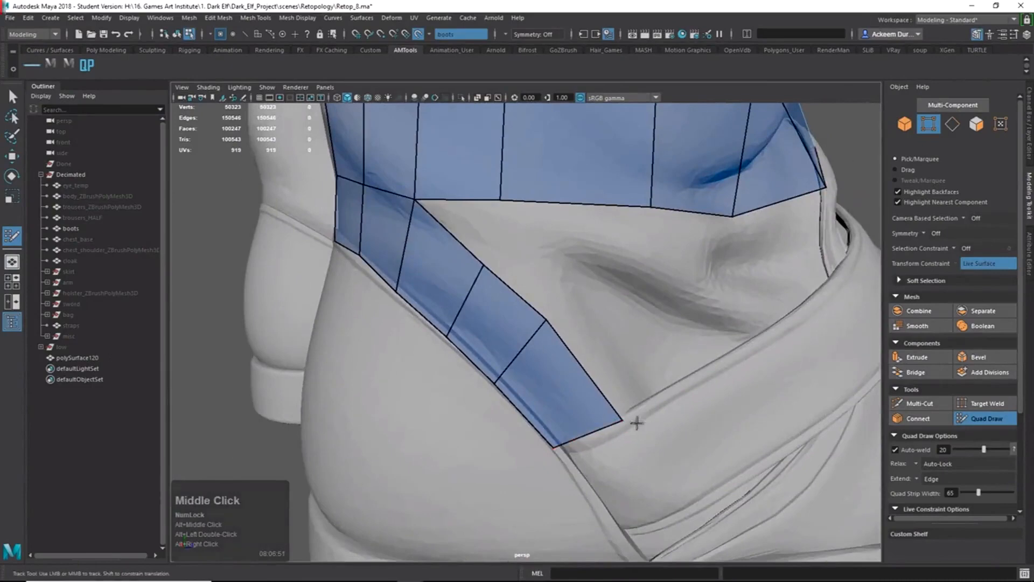
pyautogui.keyDown('alt'); pyautogui.moveTo(815, 259); pyautogui.dragTo(600, 409, button='right'); pyautogui.keyUp('alt')
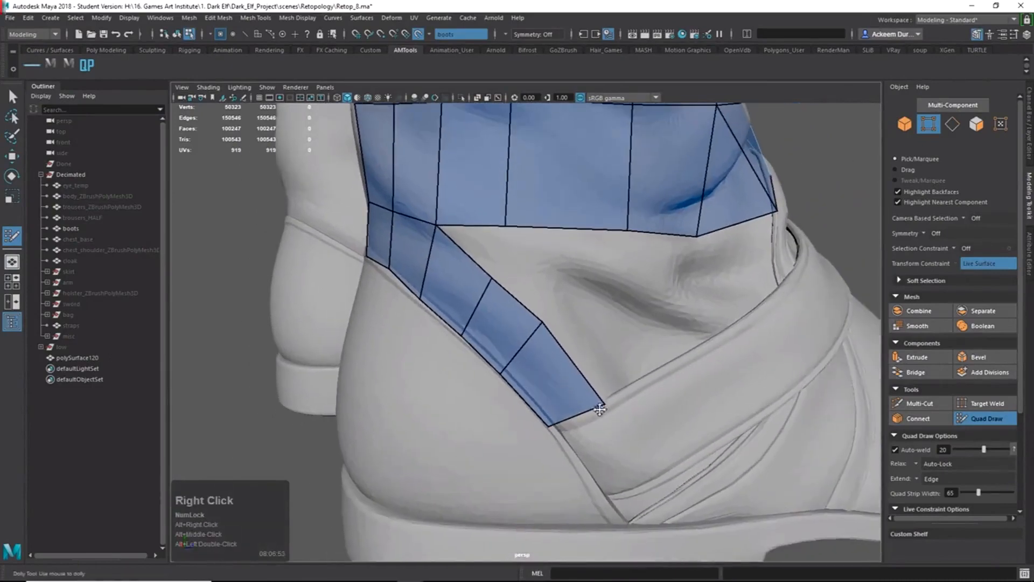
pyautogui.moveTo(566, 424)
pyautogui.mouseDown()
pyautogui.moveTo(560, 402)
pyautogui.moveTo(597, 446)
pyautogui.moveTo(611, 445)
pyautogui.mouseUp()
pyautogui.press('Tab')
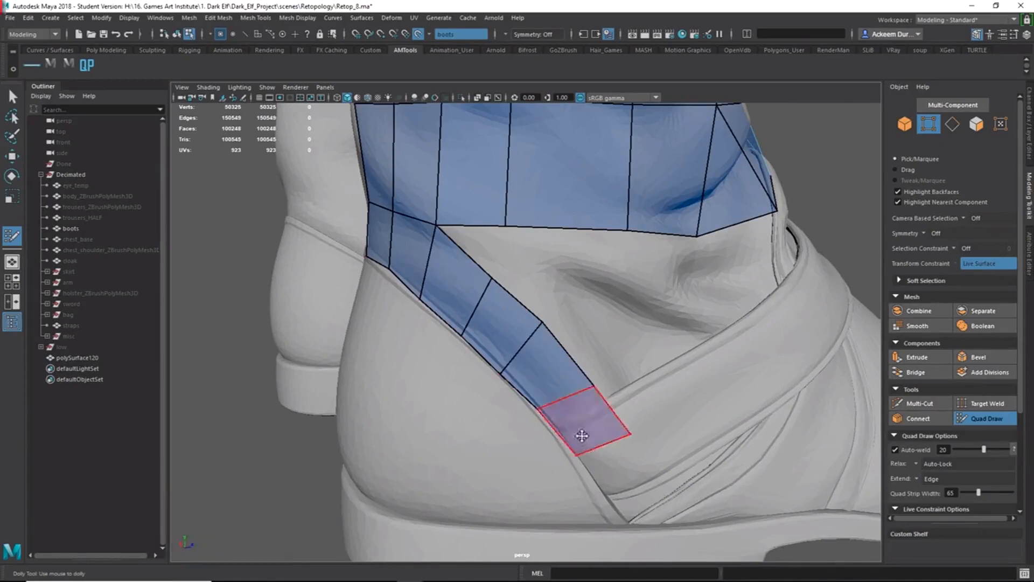
# Undo the bad end quad and readjust the strip's last edges and corner vertex.
pyautogui.moveTo(593, 443); pyautogui.dragTo(573, 418)
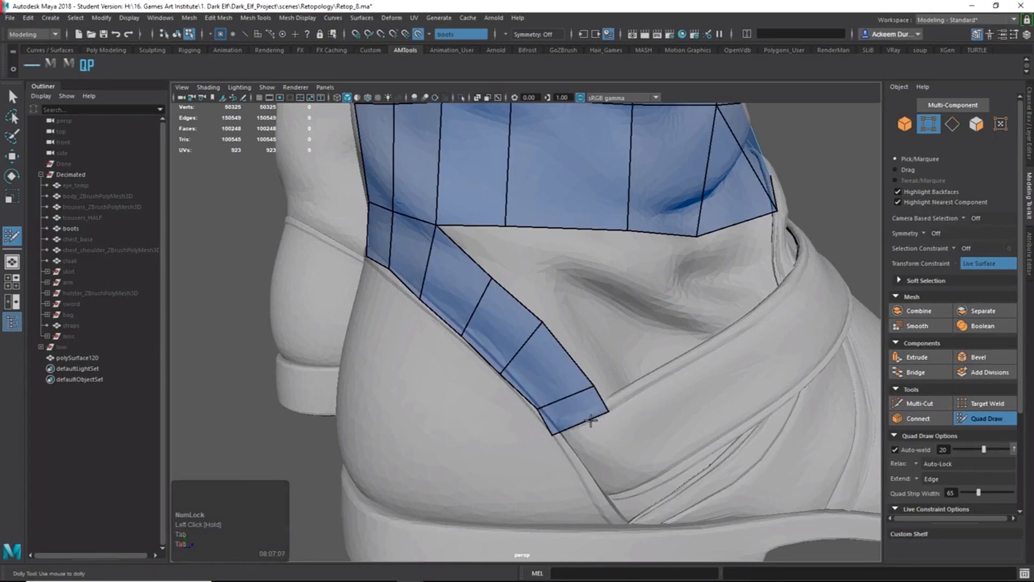
pyautogui.hotkey('ctrl', 'z')
pyautogui.hotkey('ctrl', 'z')
pyautogui.hotkey('ctrl', 'z')
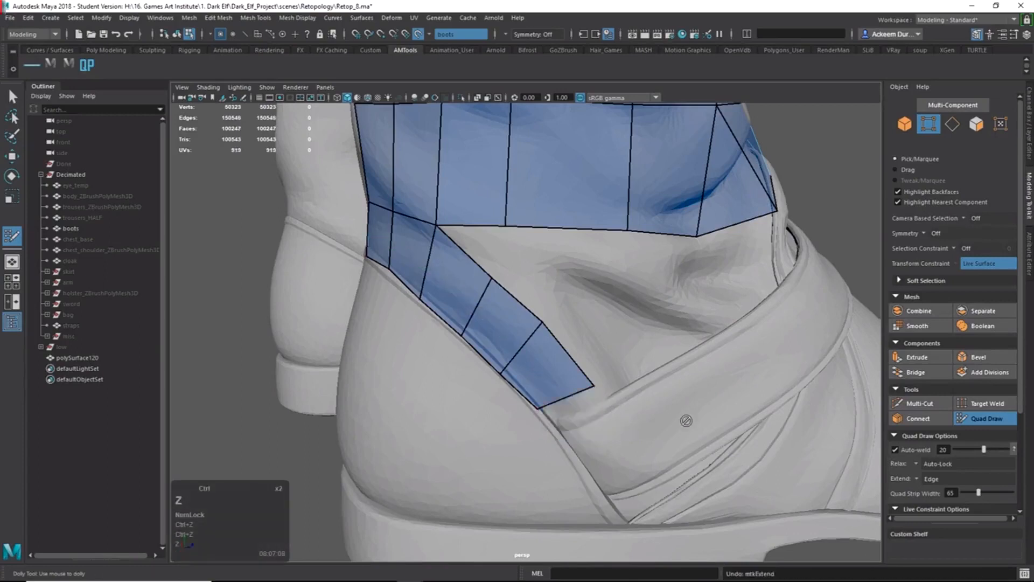
pyautogui.moveTo(517, 384); pyautogui.dragTo(534, 357)
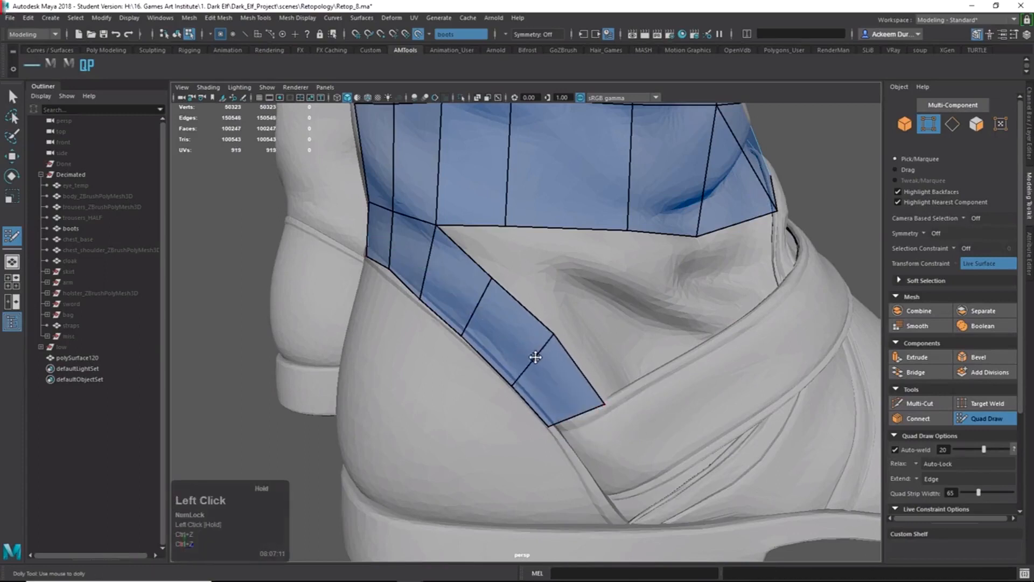
pyautogui.moveTo(479, 299); pyautogui.dragTo(484, 296)
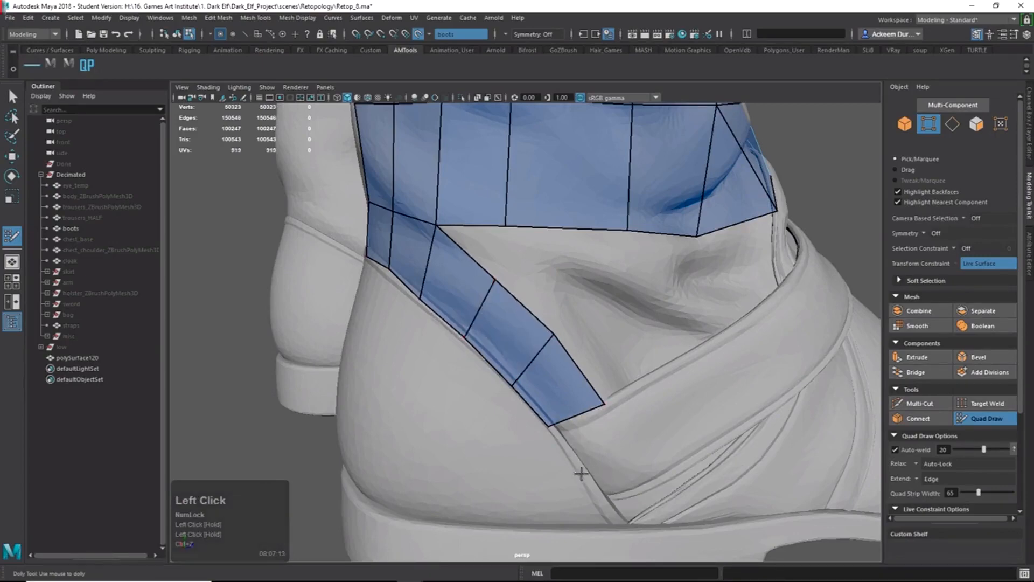
pyautogui.keyDown('alt'); pyautogui.moveTo(543, 460); pyautogui.dragTo(812, 460); pyautogui.keyUp('alt')
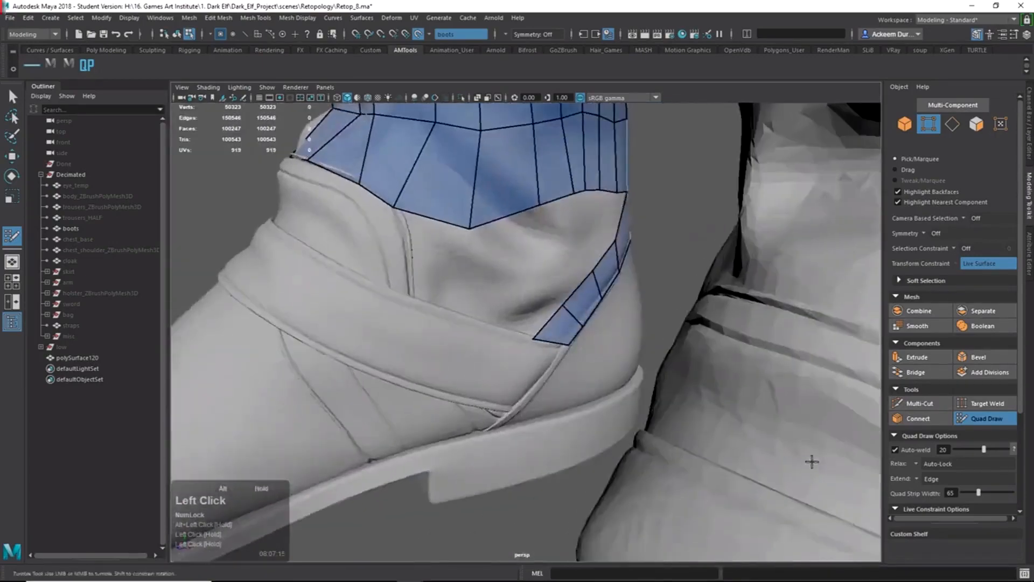
pyautogui.keyDown('alt'); pyautogui.moveTo(554, 370); pyautogui.dragTo(671, 445, button='right'); pyautogui.keyUp('alt')
pyautogui.click(586, 352)
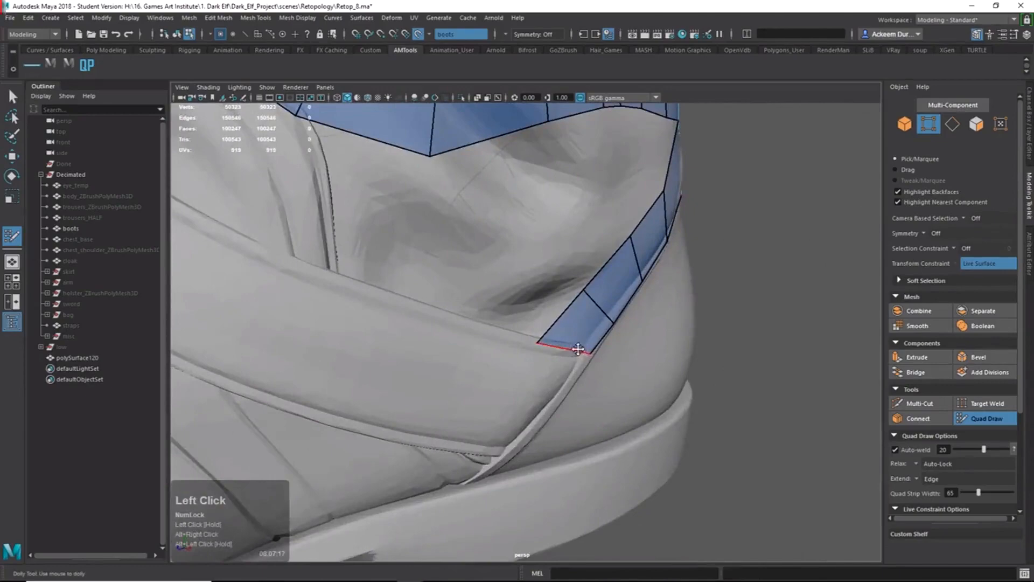
# Fill a quad below the strip's end, split it with an edge loop, and undo an extra quad.
pyautogui.keyDown('alt'); pyautogui.moveTo(574, 334); pyautogui.dragTo(397, 300, button='right'); pyautogui.keyUp('alt')
pyautogui.keyDown('alt'); pyautogui.moveTo(397, 299); pyautogui.dragTo(566, 331); pyautogui.keyUp('alt')
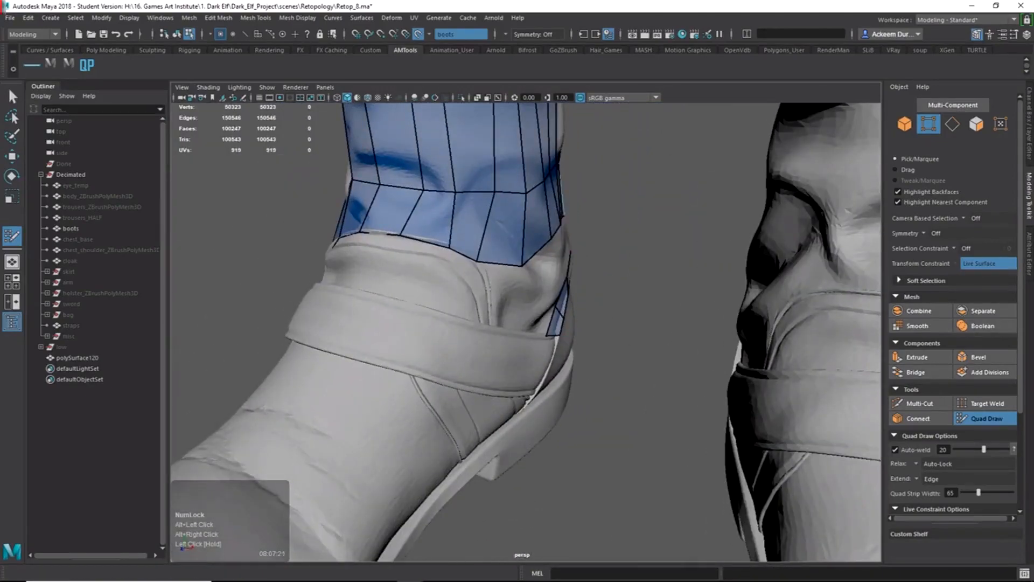
pyautogui.keyDown('alt'); pyautogui.moveTo(720, 233); pyautogui.dragTo(668, 448); pyautogui.keyUp('alt')
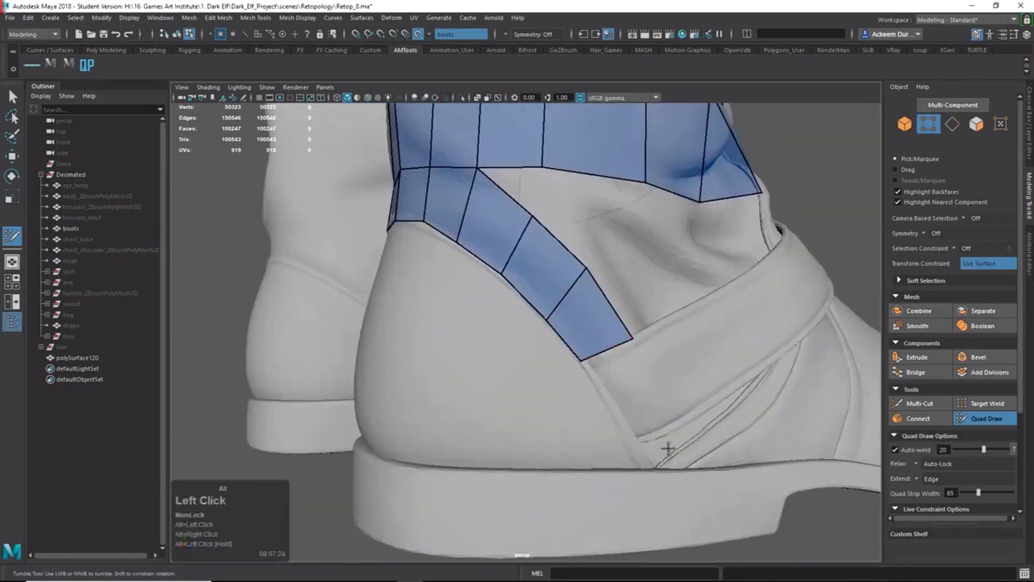
pyautogui.click(676, 422)
pyautogui.keyDown('shift'); pyautogui.click(655, 386); pyautogui.keyUp('shift')
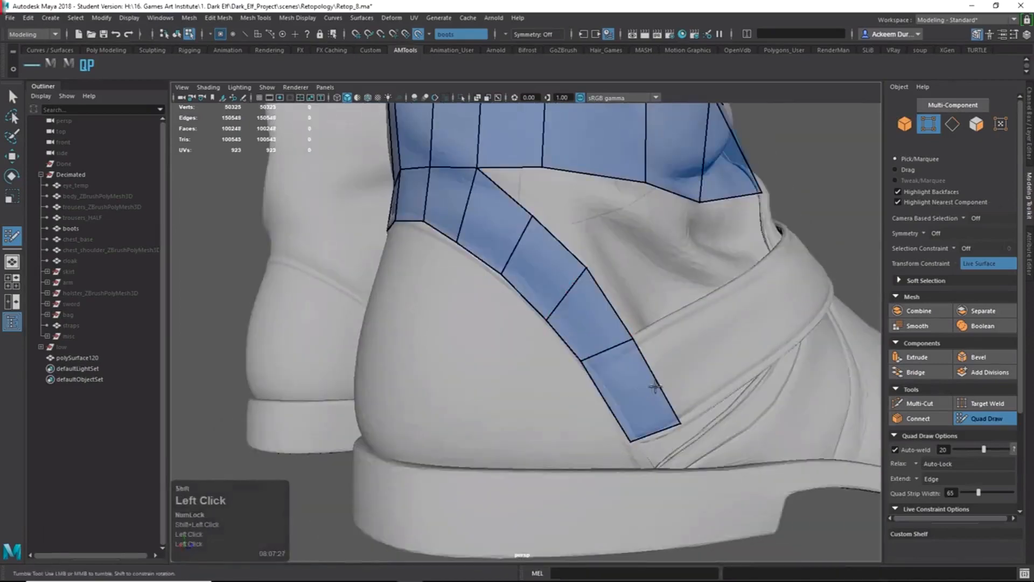
pyautogui.keyDown('ctrl'); pyautogui.click(601, 399); pyautogui.keyUp('ctrl')
pyautogui.moveTo(602, 399)
pyautogui.keyDown('alt'); pyautogui.mouseDown()
pyautogui.moveTo(669, 397)
pyautogui.moveTo(631, 346)
pyautogui.moveTo(448, 393)
pyautogui.mouseUp(); pyautogui.keyUp('alt')
pyautogui.click(671, 366)
pyautogui.keyDown('shift'); pyautogui.click(629, 369); pyautogui.keyUp('shift')
pyautogui.hotkey('ctrl', 'z')
# Move the stray vertex near the strap onto the strap's edge.
pyautogui.press('q')
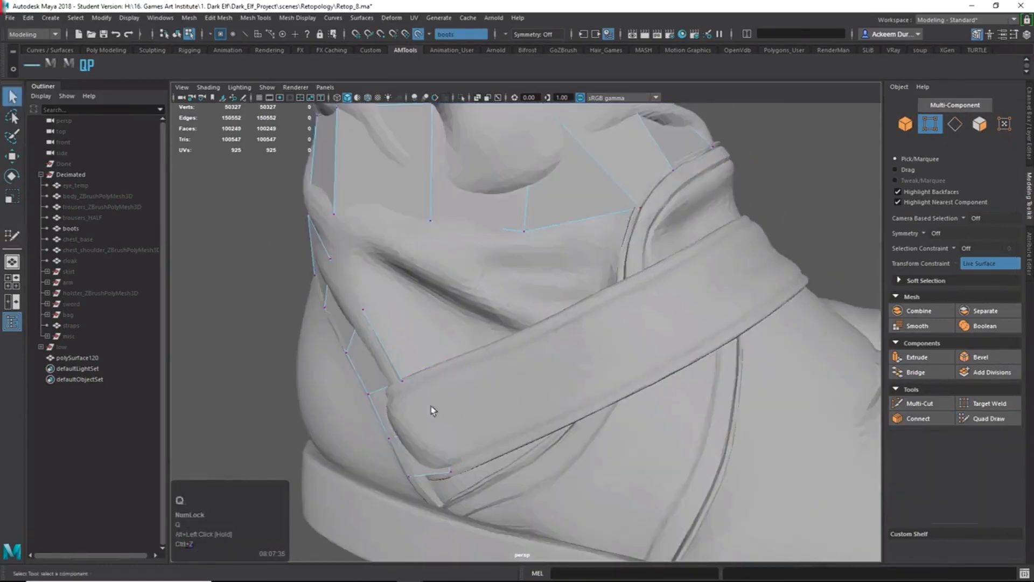
pyautogui.click(429, 429)
pyautogui.press('w')
pyautogui.keyDown('alt'); pyautogui.moveTo(451, 441); pyautogui.dragTo(470, 443); pyautogui.keyUp('alt')
pyautogui.moveTo(467, 448); pyautogui.dragTo(421, 497, button='middle')
# Create the first quad on the ankle strap and extrude several quads along it.
pyautogui.click(981, 419)
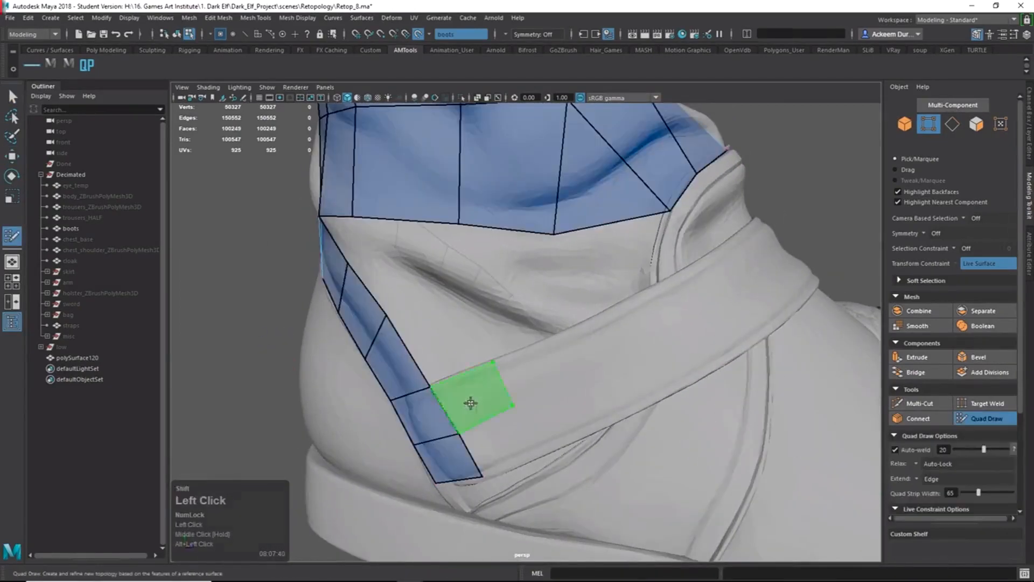
pyautogui.keyDown('shift'); pyautogui.click(470, 403); pyautogui.keyUp('shift')
pyautogui.press('Tab')
pyautogui.moveTo(496, 388)
pyautogui.mouseDown()
pyautogui.moveTo(734, 279)
pyautogui.moveTo(595, 303)
pyautogui.mouseUp()
pyautogui.press('Tab')
pyautogui.moveTo(559, 356)
pyautogui.mouseDown()
pyautogui.moveTo(696, 298)
pyautogui.moveTo(404, 403)
pyautogui.moveTo(500, 402)
pyautogui.moveTo(570, 365)
pyautogui.mouseUp()
pyautogui.keyDown('alt'); pyautogui.moveTo(569, 365); pyautogui.dragTo(652, 360, button='right'); pyautogui.keyUp('alt')
pyautogui.moveTo(656, 361); pyautogui.dragTo(654, 352)
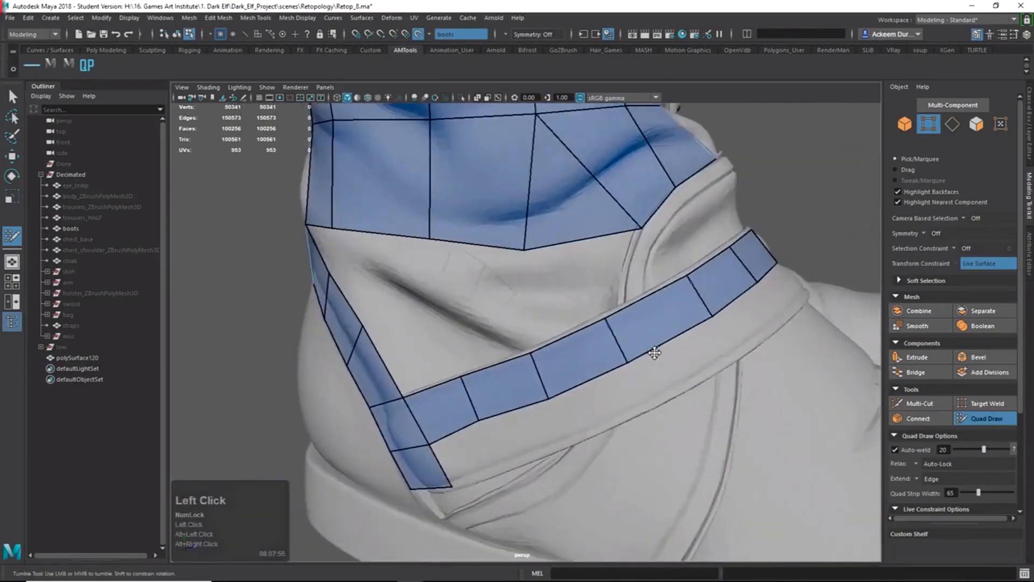
pyautogui.moveTo(547, 402); pyautogui.dragTo(548, 397)
# Extend the strap strip round the boot's other side and fill the corner quad.
pyautogui.moveTo(478, 420); pyautogui.dragTo(477, 424)
pyautogui.keyDown('alt'); pyautogui.moveTo(573, 404); pyautogui.dragTo(528, 389); pyautogui.keyUp('alt')
pyautogui.moveTo(528, 389)
pyautogui.keyDown('alt'); pyautogui.mouseDown(button='right')
pyautogui.moveTo(489, 376)
pyautogui.moveTo(533, 396)
pyautogui.mouseUp(button='right'); pyautogui.keyUp('alt')
pyautogui.keyDown('alt'); pyautogui.moveTo(533, 396); pyautogui.dragTo(572, 413, button='middle'); pyautogui.keyUp('alt')
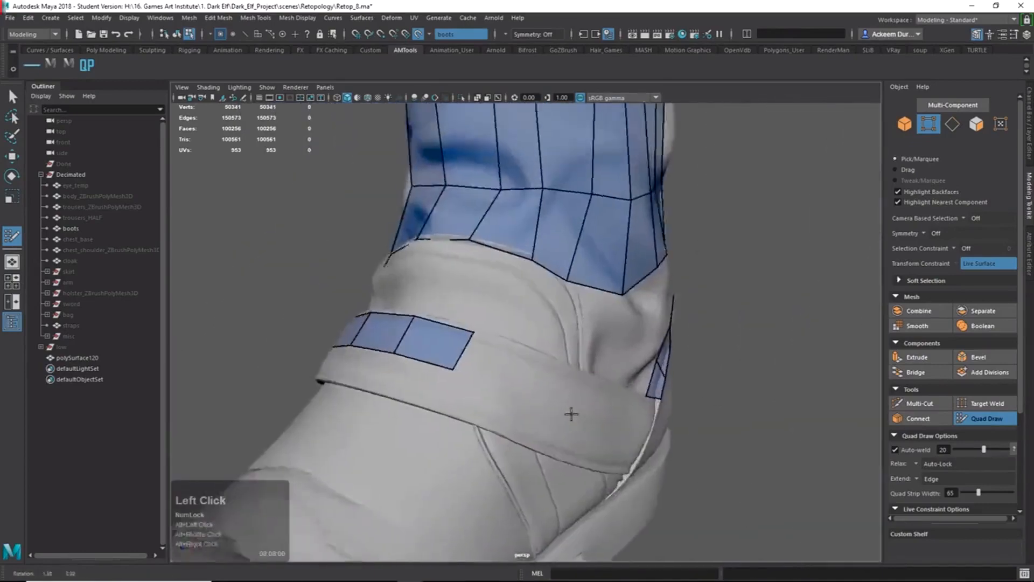
pyautogui.press('Tab')
pyautogui.keyDown('alt'); pyautogui.moveTo(572, 413); pyautogui.dragTo(596, 458); pyautogui.keyUp('alt')
pyautogui.keyDown('alt'); pyautogui.moveTo(599, 460); pyautogui.dragTo(496, 366, button='right'); pyautogui.keyUp('alt')
pyautogui.keyDown('shift'); pyautogui.click(627, 464); pyautogui.keyUp('shift')
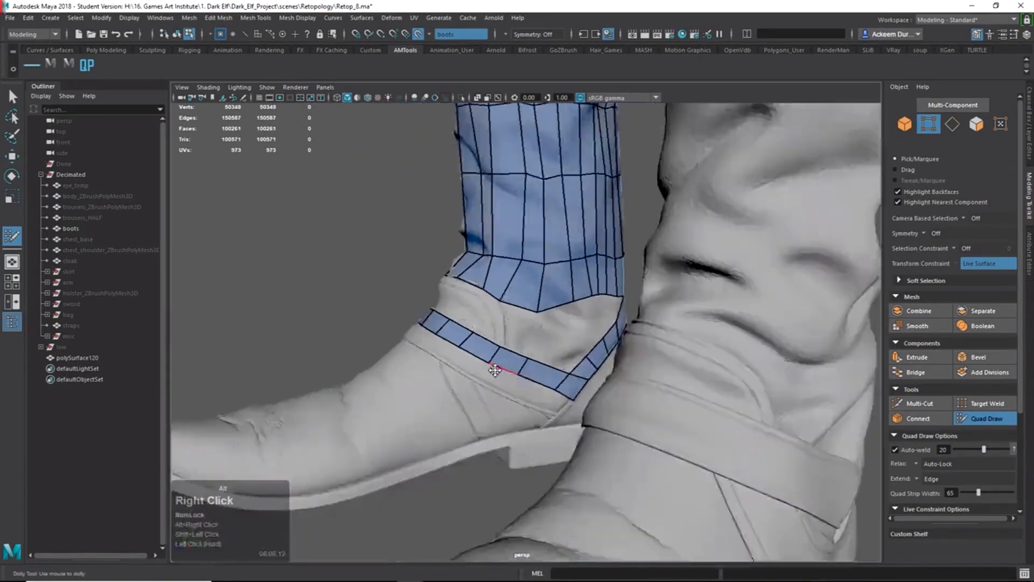
# Add the first second-row quad below the strap strip.
pyautogui.keyDown('alt'); pyautogui.moveTo(496, 367); pyautogui.dragTo(398, 398); pyautogui.keyUp('alt')
pyautogui.keyDown('alt'); pyautogui.moveTo(399, 399); pyautogui.dragTo(568, 454, button='right'); pyautogui.keyUp('alt')
pyautogui.keyDown('alt'); pyautogui.moveTo(568, 455); pyautogui.dragTo(552, 433); pyautogui.keyUp('alt')
pyautogui.keyDown('alt'); pyautogui.moveTo(606, 389); pyautogui.dragTo(581, 405); pyautogui.keyUp('alt')
pyautogui.click(582, 408)
pyautogui.keyDown('shift'); pyautogui.click(557, 402); pyautogui.keyUp('shift')
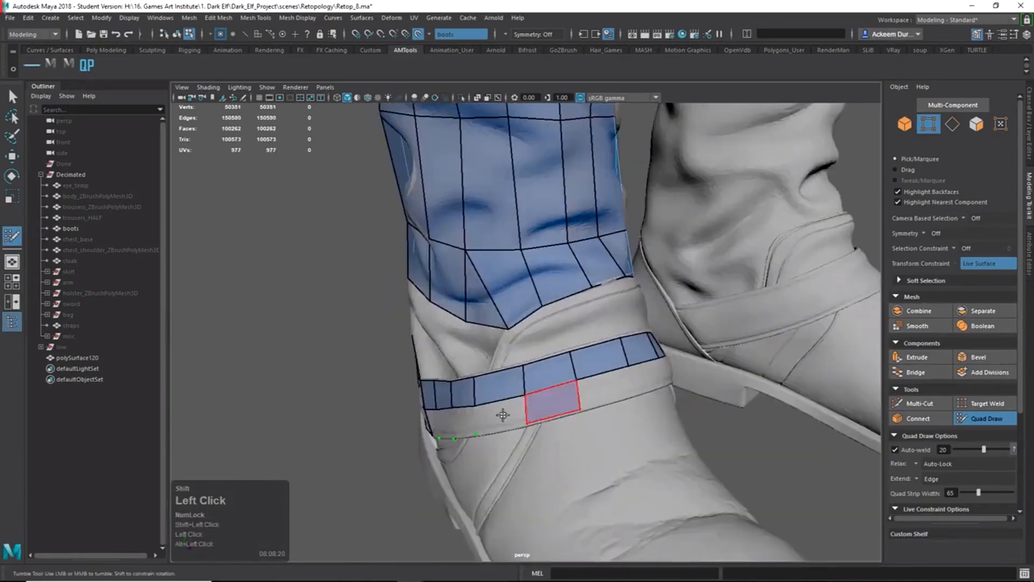
# Fill the remaining second-row quads on the front of the strap.
pyautogui.keyDown('shift'); pyautogui.click(501, 415); pyautogui.keyUp('shift')
pyautogui.keyDown('alt'); pyautogui.moveTo(499, 415); pyautogui.dragTo(575, 424); pyautogui.keyUp('alt')
pyautogui.keyDown('shift'); pyautogui.click(496, 418); pyautogui.keyUp('shift')
pyautogui.keyDown('shift'); pyautogui.click(468, 429); pyautogui.keyUp('shift')
pyautogui.keyDown('shift'); pyautogui.click(548, 393); pyautogui.keyUp('shift')
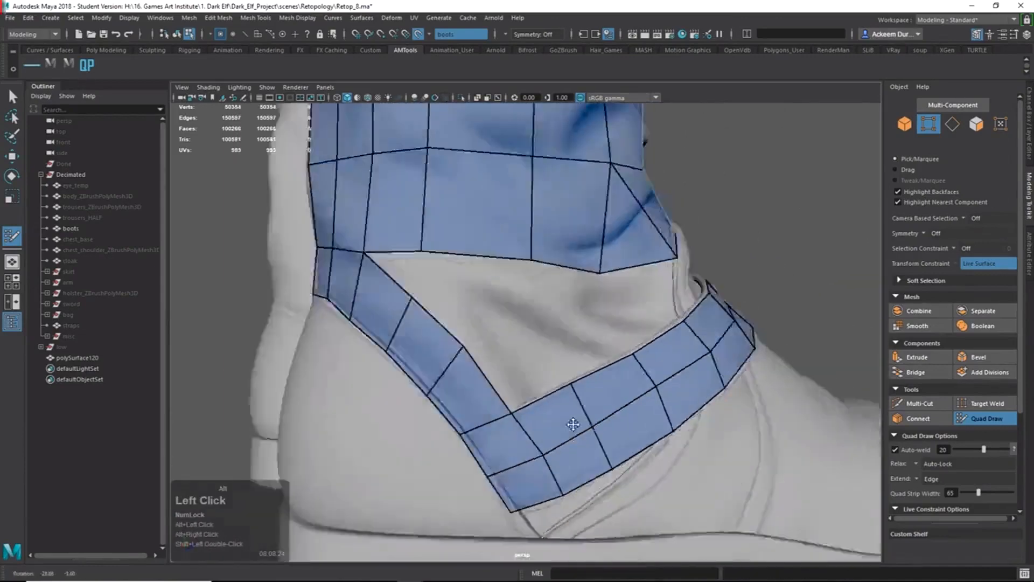
pyautogui.keyDown('alt'); pyautogui.moveTo(575, 425); pyautogui.dragTo(587, 496, button='right'); pyautogui.keyUp('alt')
pyautogui.keyDown('alt'); pyautogui.moveTo(587, 495); pyautogui.dragTo(556, 432, button='middle'); pyautogui.keyUp('alt')
pyautogui.keyDown('alt'); pyautogui.moveTo(555, 432); pyautogui.dragTo(538, 467); pyautogui.keyUp('alt')
# Adjust a lower-edge vertex and fill two lower-row quads on the strap's far side.
pyautogui.keyDown('alt'); pyautogui.moveTo(588, 385); pyautogui.dragTo(425, 383); pyautogui.keyUp('alt')
pyautogui.keyDown('alt'); pyautogui.moveTo(424, 383); pyautogui.dragTo(485, 426, button='right'); pyautogui.keyUp('alt')
pyautogui.moveTo(484, 426)
pyautogui.keyDown('alt'); pyautogui.mouseDown()
pyautogui.moveTo(524, 458)
pyautogui.moveTo(542, 450)
pyautogui.moveTo(485, 431)
pyautogui.mouseUp(); pyautogui.keyUp('alt')
pyautogui.click(521, 463)
pyautogui.click(481, 430)
pyautogui.keyDown('shift'); pyautogui.click(448, 400); pyautogui.keyUp('shift')
pyautogui.keyDown('shift'); pyautogui.click(392, 371); pyautogui.keyUp('shift')
# Fill three more lower-row quads and close the gap at the strap's corner.
pyautogui.keyDown('alt'); pyautogui.moveTo(388, 406); pyautogui.dragTo(406, 368); pyautogui.keyUp('alt')
pyautogui.keyDown('alt'); pyautogui.moveTo(481, 402); pyautogui.dragTo(431, 345); pyautogui.keyUp('alt')
pyautogui.click(425, 342)
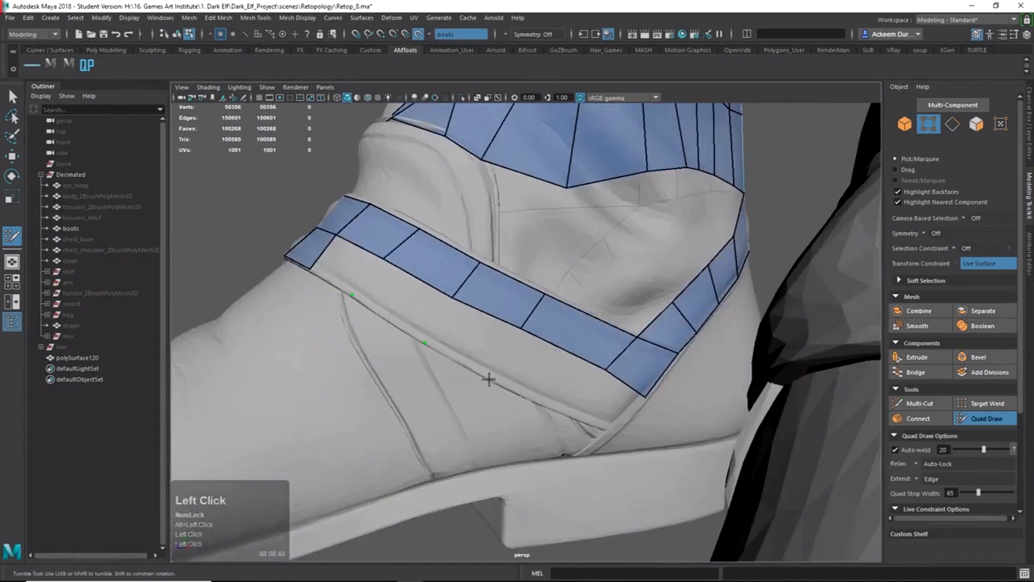
pyautogui.keyDown('shift'); pyautogui.click(487, 338); pyautogui.keyUp('shift')
pyautogui.keyDown('shift'); pyautogui.click(402, 303); pyautogui.keyUp('shift')
pyautogui.keyDown('shift'); pyautogui.click(342, 264); pyautogui.keyUp('shift')
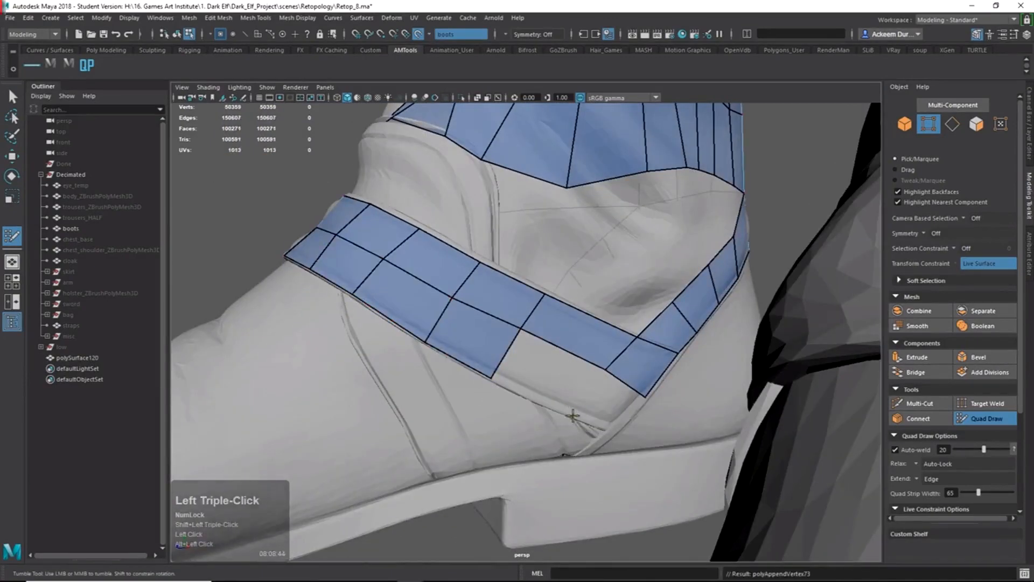
pyautogui.click(572, 415)
pyautogui.keyDown('shift'); pyautogui.click(560, 381); pyautogui.keyUp('shift')
pyautogui.keyDown('shift'); pyautogui.click(609, 403); pyautogui.keyUp('shift')
# Orbit around the boot to inspect the strap and leg band from behind.
pyautogui.keyDown('alt'); pyautogui.moveTo(608, 399); pyautogui.dragTo(517, 334, button='right'); pyautogui.keyUp('alt')
pyautogui.keyDown('alt'); pyautogui.moveTo(485, 323); pyautogui.dragTo(668, 313); pyautogui.keyUp('alt')
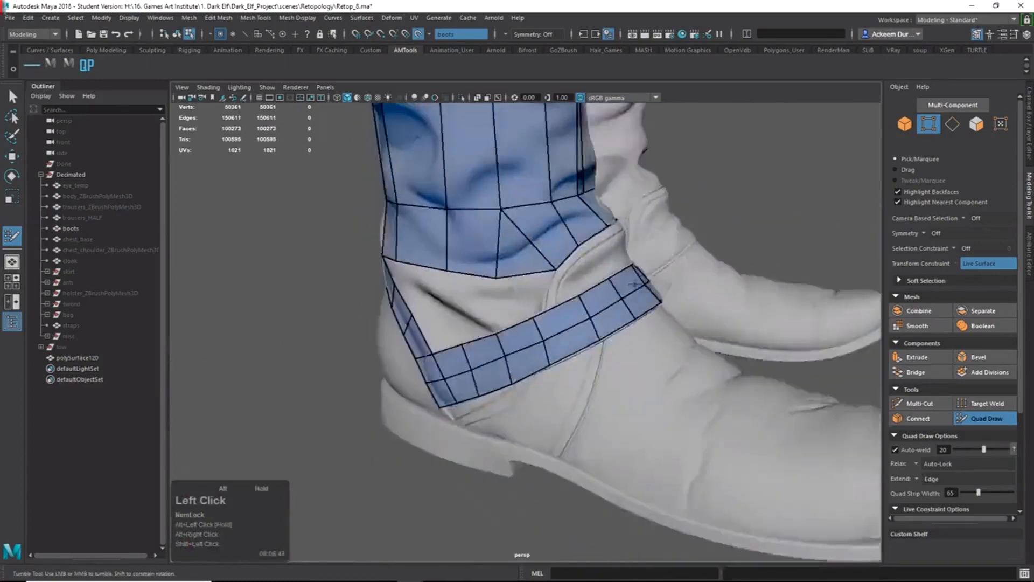
pyautogui.keyDown('alt'); pyautogui.moveTo(560, 344); pyautogui.dragTo(625, 372, button='right'); pyautogui.keyUp('alt')
pyautogui.keyDown('alt'); pyautogui.moveTo(625, 377); pyautogui.dragTo(506, 355); pyautogui.keyUp('alt')
pyautogui.keyDown('alt'); pyautogui.moveTo(506, 355); pyautogui.dragTo(550, 363, button='right'); pyautogui.keyUp('alt')
pyautogui.moveTo(550, 363)
pyautogui.keyDown('alt'); pyautogui.mouseDown()
pyautogui.moveTo(535, 365)
pyautogui.moveTo(605, 363)
pyautogui.moveTo(545, 375)
pyautogui.mouseUp(); pyautogui.keyUp('alt')
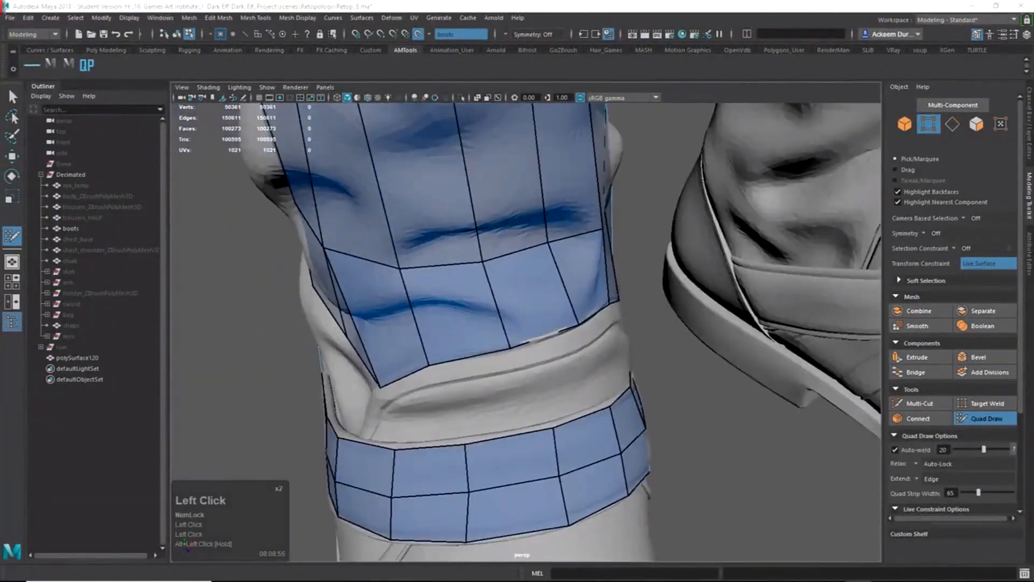
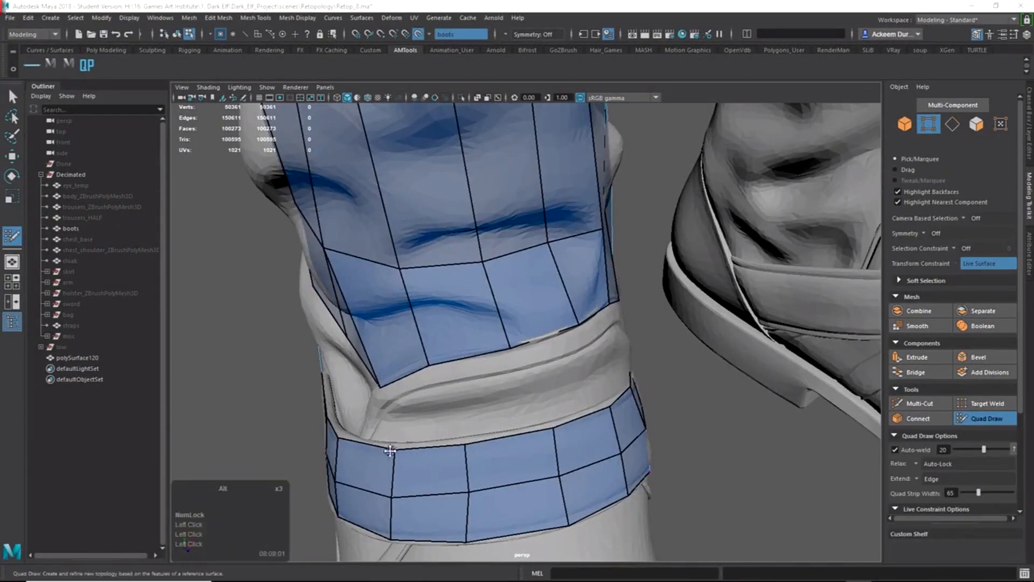
# Fill three missing quads along the top edge of the collar band around the ankle cuff.
pyautogui.keyDown('alt'); pyautogui.moveTo(389, 450); pyautogui.dragTo(655, 353); pyautogui.keyUp('alt')
pyautogui.keyDown('alt'); pyautogui.moveTo(656, 353); pyautogui.dragTo(591, 321, button='middle'); pyautogui.keyUp('alt')
pyautogui.keyDown('alt'); pyautogui.moveTo(591, 321); pyautogui.dragTo(651, 350, button='right'); pyautogui.keyUp('alt')
pyautogui.keyDown('alt'); pyautogui.moveTo(652, 350); pyautogui.dragTo(674, 380); pyautogui.keyUp('alt')
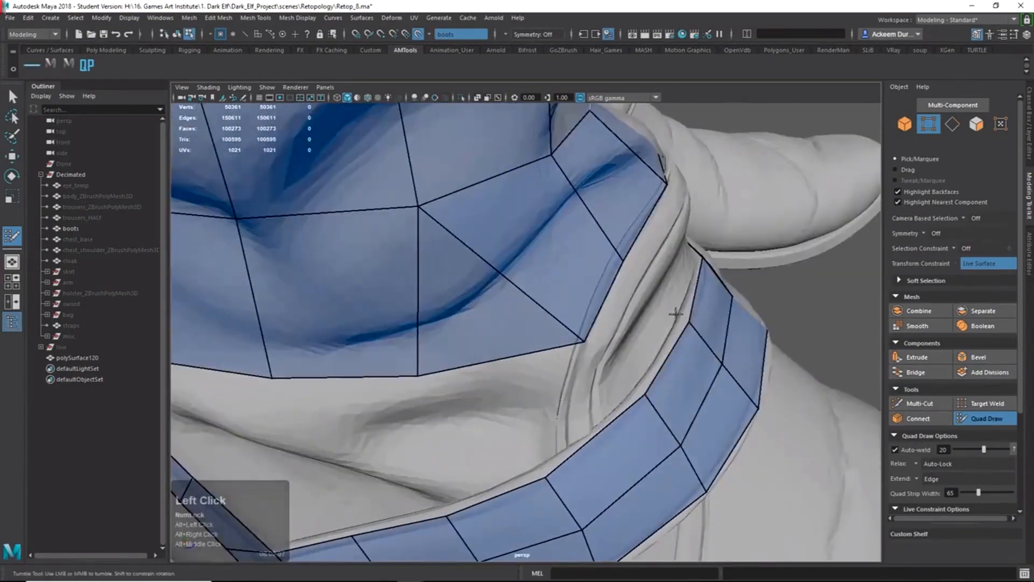
pyautogui.keyDown('shift'); pyautogui.click(653, 365); pyautogui.keyUp('shift')
pyautogui.keyDown('alt'); pyautogui.moveTo(653, 362); pyautogui.dragTo(710, 304); pyautogui.keyUp('alt')
pyautogui.keyDown('alt'); pyautogui.moveTo(710, 304); pyautogui.dragTo(627, 365, button='middle'); pyautogui.keyUp('alt')
pyautogui.keyDown('alt'); pyautogui.moveTo(626, 364); pyautogui.dragTo(635, 423, button='right'); pyautogui.keyUp('alt')
pyautogui.keyDown('alt'); pyautogui.moveTo(634, 422); pyautogui.dragTo(571, 435); pyautogui.keyUp('alt')
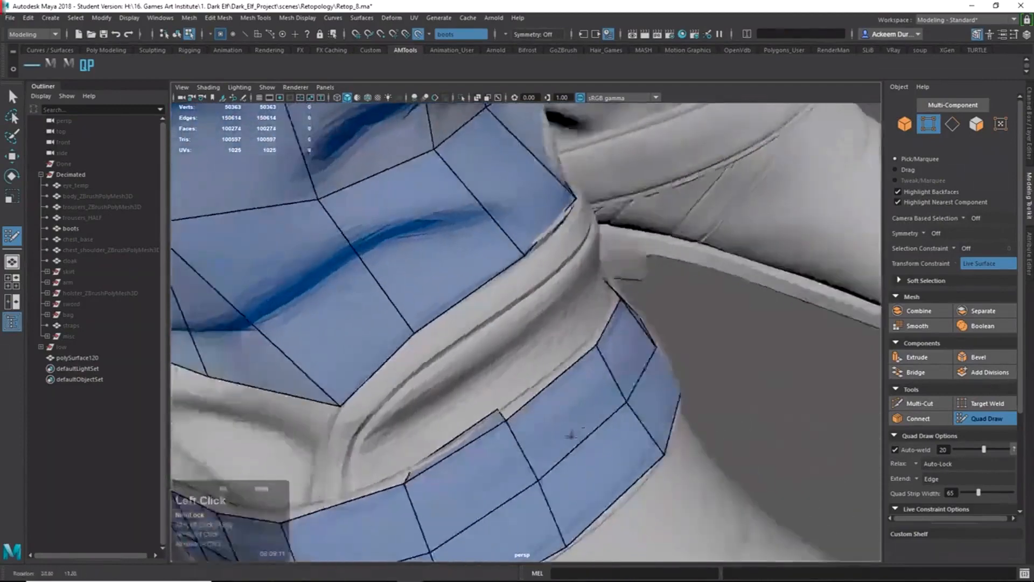
pyautogui.keyDown('shift'); pyautogui.click(544, 372); pyautogui.keyUp('shift')
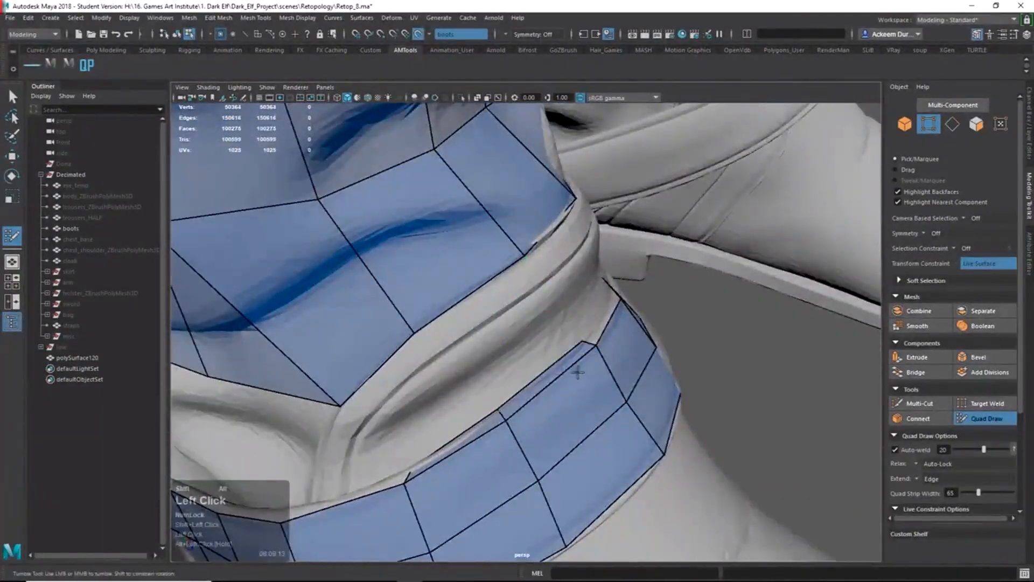
pyautogui.keyDown('alt'); pyautogui.moveTo(577, 365); pyautogui.dragTo(526, 374); pyautogui.keyUp('alt')
pyautogui.keyDown('shift'); pyautogui.click(524, 353); pyautogui.keyUp('shift')
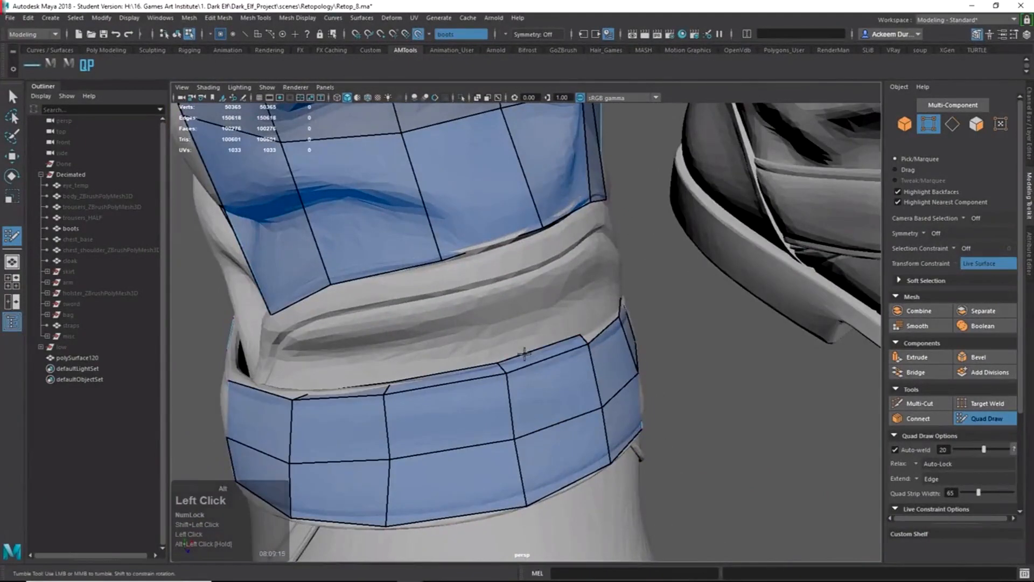
# In edge mode, move four collar-band edges up so they sit over the boot cuff.
pyautogui.press('q')
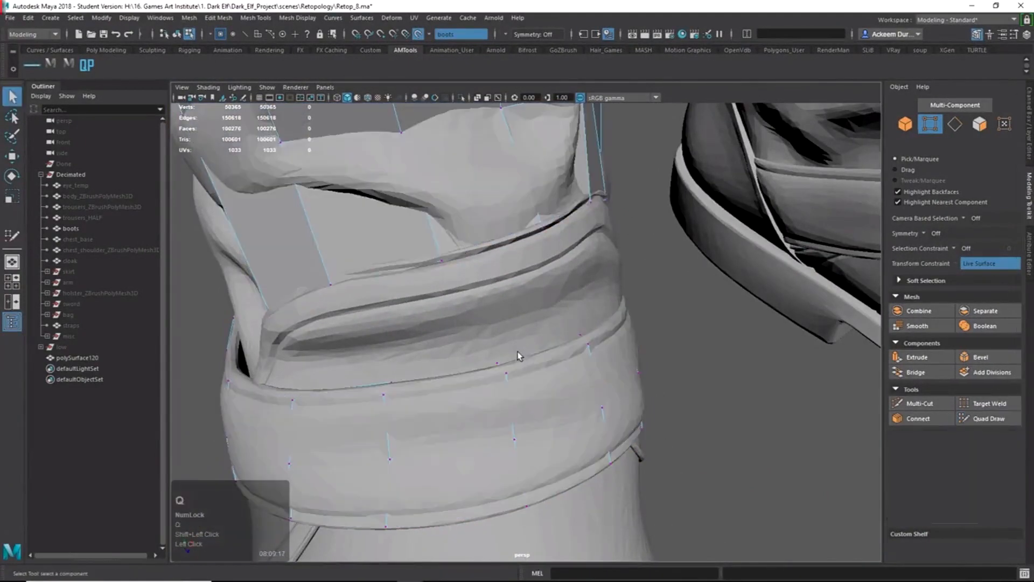
pyautogui.moveTo(527, 351); pyautogui.dragTo(526, 335, button='right')
pyautogui.click(526, 356)
pyautogui.press('w')
pyautogui.keyDown('alt'); pyautogui.moveTo(528, 359); pyautogui.dragTo(478, 323); pyautogui.keyUp('alt')
pyautogui.click(381, 377)
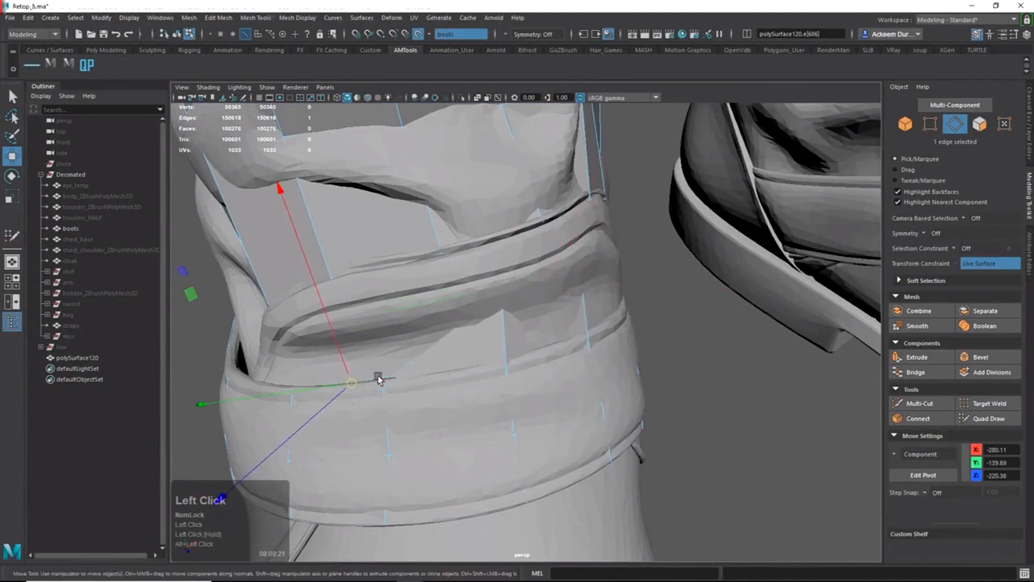
pyautogui.moveTo(353, 393); pyautogui.dragTo(581, 210)
pyautogui.click(555, 247)
pyautogui.moveTo(581, 210)
pyautogui.keyDown('alt'); pyautogui.mouseDown()
pyautogui.moveTo(554, 222)
pyautogui.moveTo(558, 235)
pyautogui.moveTo(577, 199)
pyautogui.mouseUp(); pyautogui.keyUp('alt')
pyautogui.click(558, 234)
pyautogui.click(982, 418)
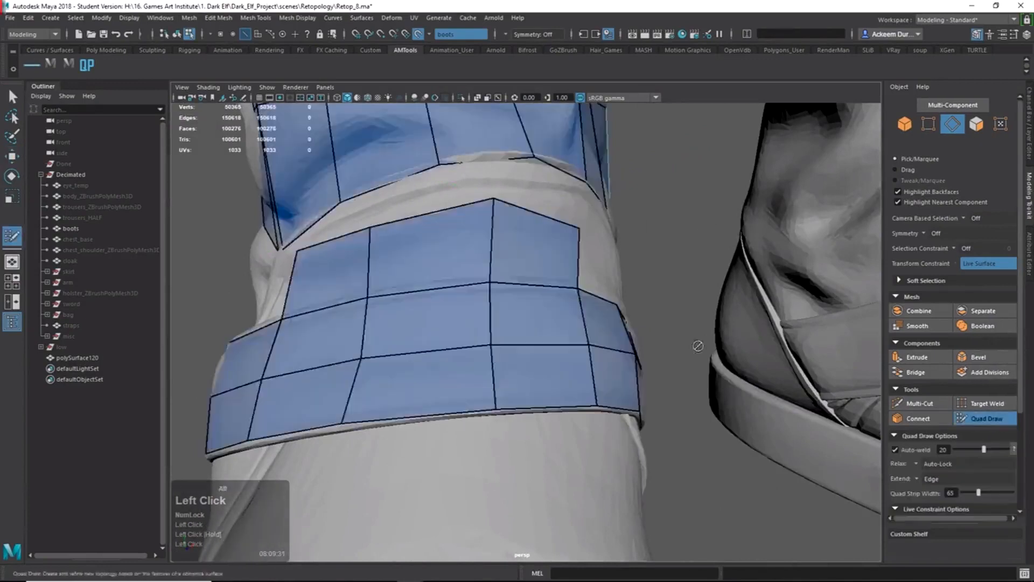
# Shift the upper strip's top-left vertex slightly to the right.
pyautogui.moveTo(517, 253)
pyautogui.keyDown('alt'); pyautogui.mouseDown()
pyautogui.moveTo(509, 244)
pyautogui.moveTo(496, 260)
pyautogui.moveTo(564, 258)
pyautogui.moveTo(563, 243)
pyautogui.mouseUp(); pyautogui.keyUp('alt')
pyautogui.moveTo(487, 245); pyautogui.dragTo(499, 247)
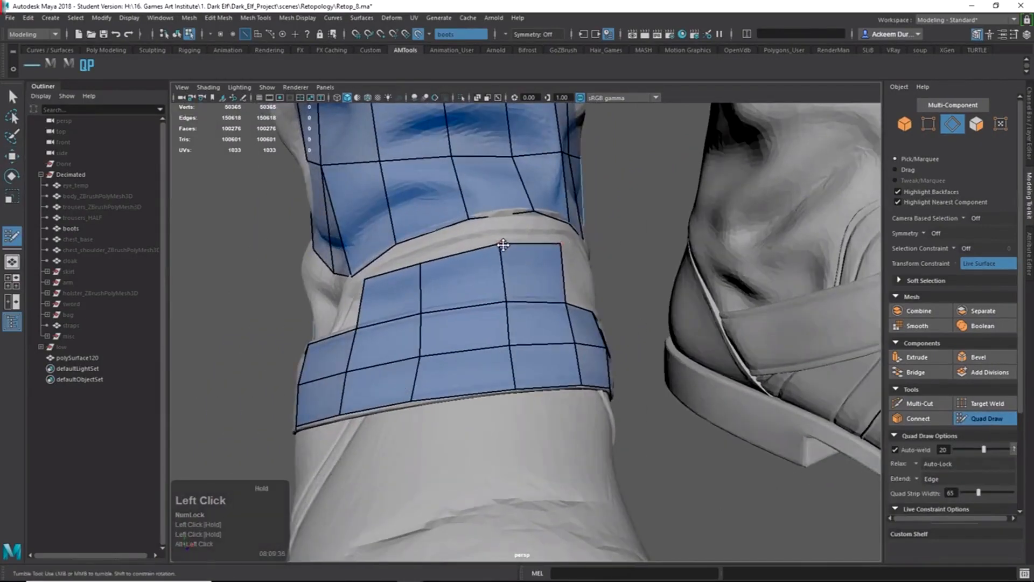
pyautogui.keyDown('alt'); pyautogui.moveTo(422, 267); pyautogui.dragTo(473, 279); pyautogui.keyUp('alt')
pyautogui.keyDown('alt'); pyautogui.moveTo(474, 279); pyautogui.dragTo(531, 245, button='right'); pyautogui.keyUp('alt')
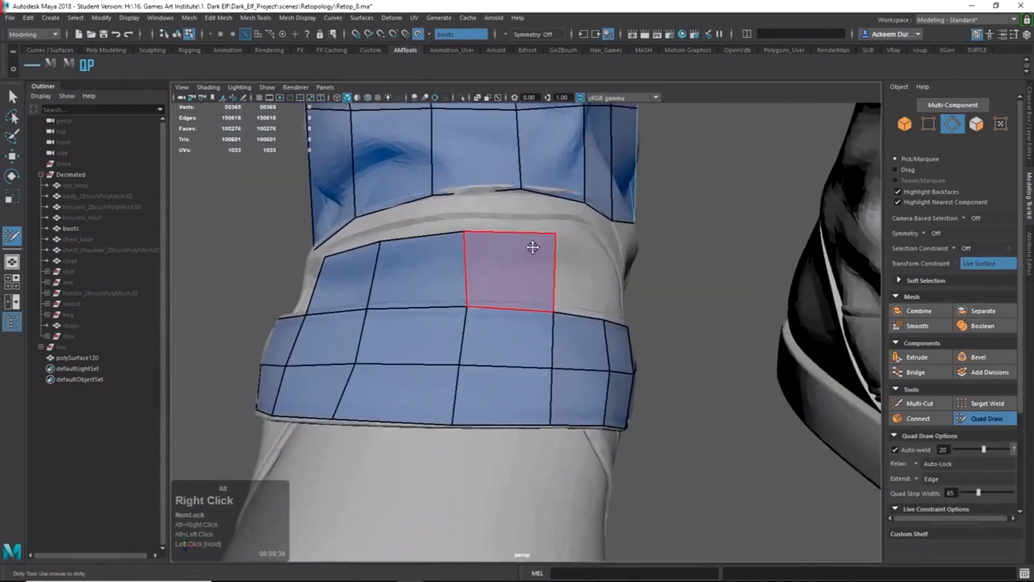
pyautogui.keyDown('alt'); pyautogui.moveTo(531, 244); pyautogui.dragTo(549, 275, button='middle'); pyautogui.keyUp('alt')
pyautogui.keyDown('alt'); pyautogui.moveTo(549, 275); pyautogui.dragTo(598, 331); pyautogui.keyUp('alt')
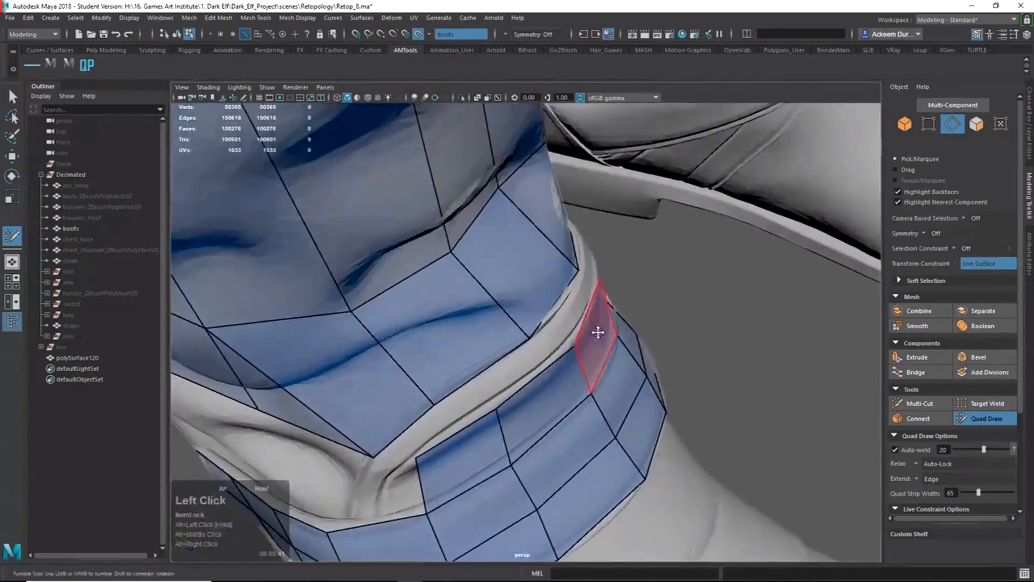
pyautogui.keyDown('alt'); pyautogui.moveTo(602, 288); pyautogui.dragTo(548, 272); pyautogui.keyUp('alt')
pyautogui.click(572, 276)
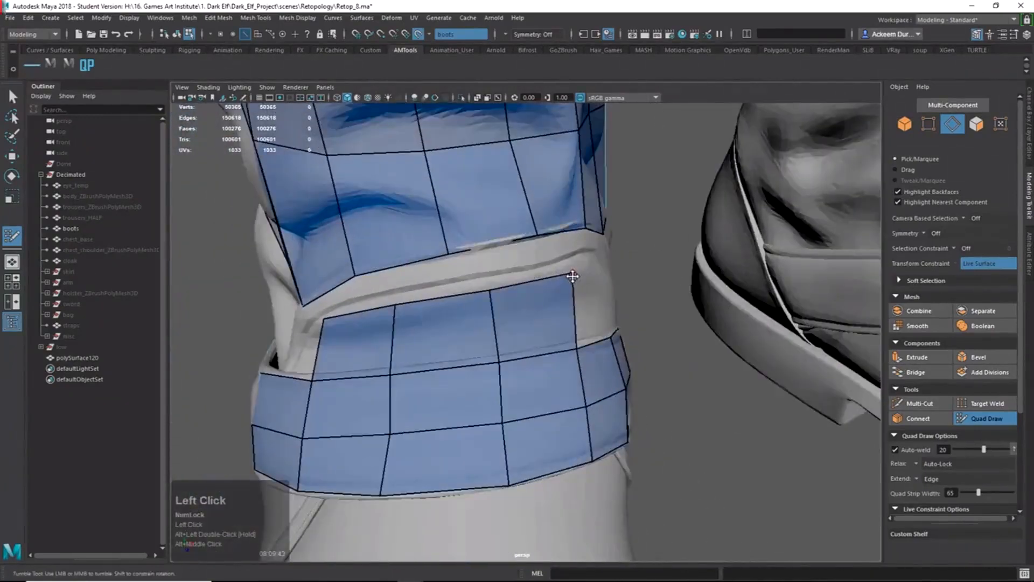
# Adjust the remaining top vertices so the strip's edge follows the strap fold, then exit Quad Draw.
pyautogui.moveTo(498, 294)
pyautogui.mouseDown()
pyautogui.moveTo(482, 300)
pyautogui.moveTo(623, 283)
pyautogui.moveTo(503, 269)
pyautogui.moveTo(510, 262)
pyautogui.mouseUp()
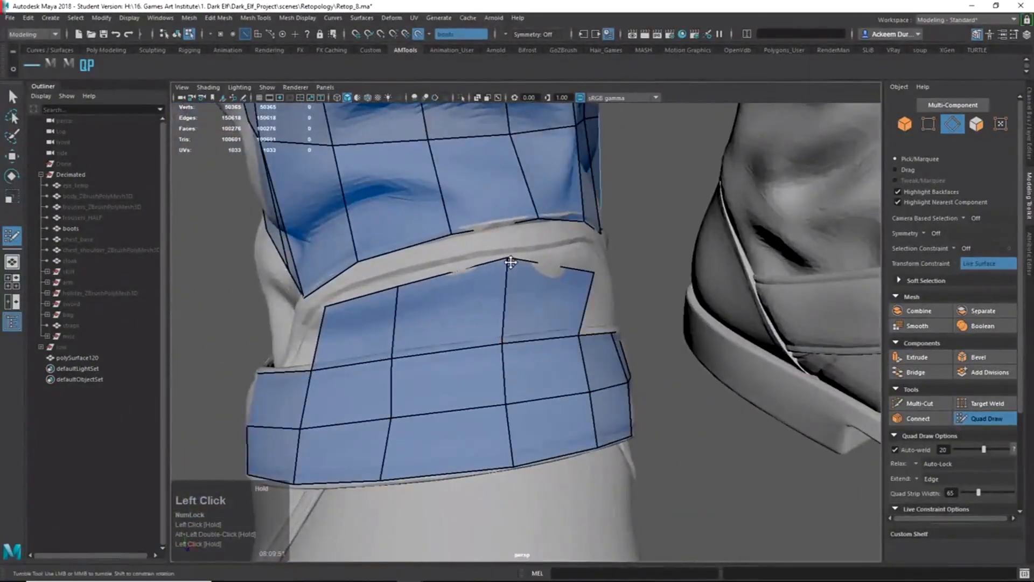
pyautogui.moveTo(591, 274)
pyautogui.mouseDown()
pyautogui.moveTo(585, 253)
pyautogui.moveTo(554, 272)
pyautogui.mouseUp()
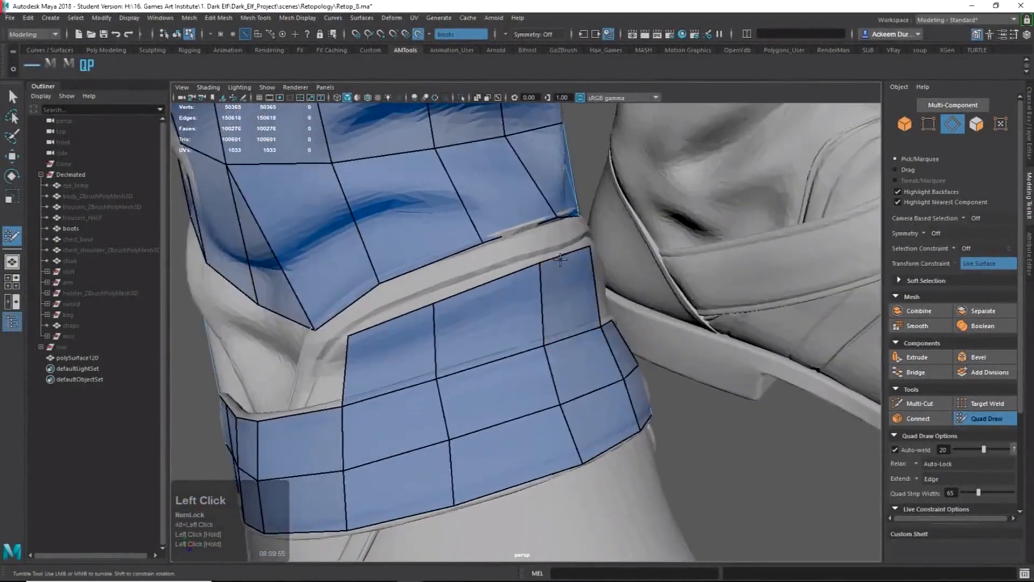
pyautogui.hotkey('ctrl', 'z')
pyautogui.click(529, 262)
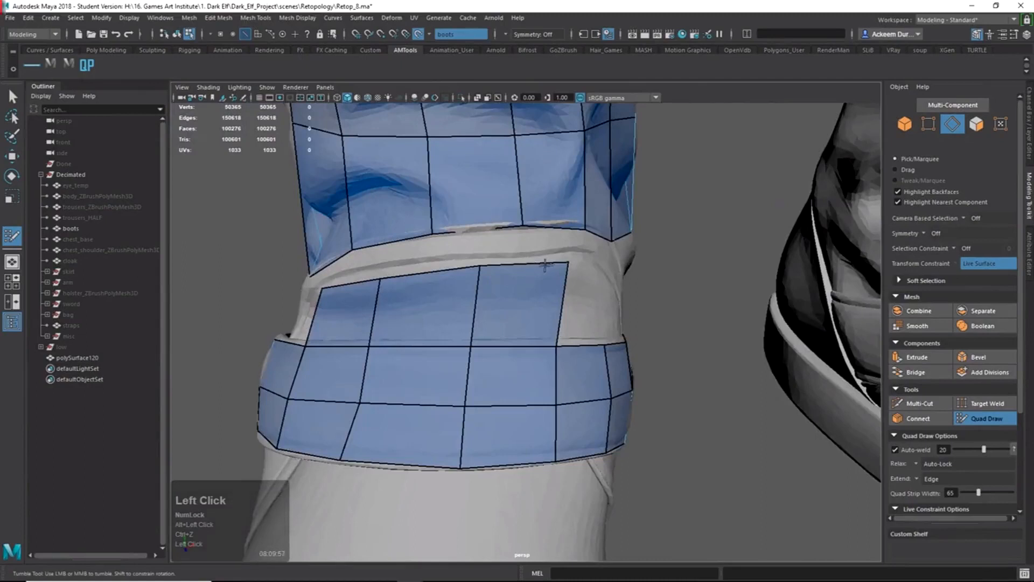
pyautogui.moveTo(554, 262); pyautogui.dragTo(541, 266)
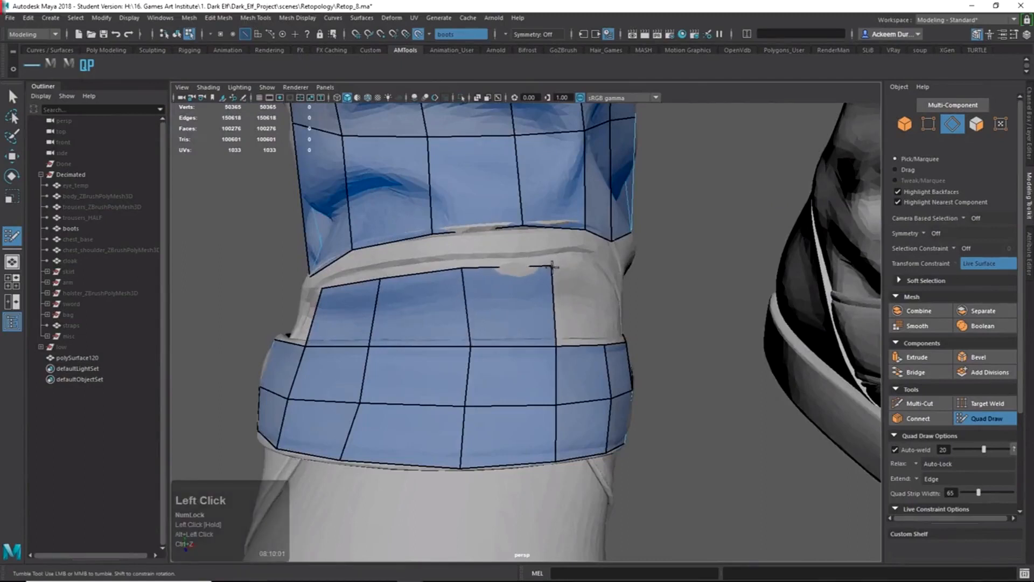
pyautogui.rightClick(556, 269)
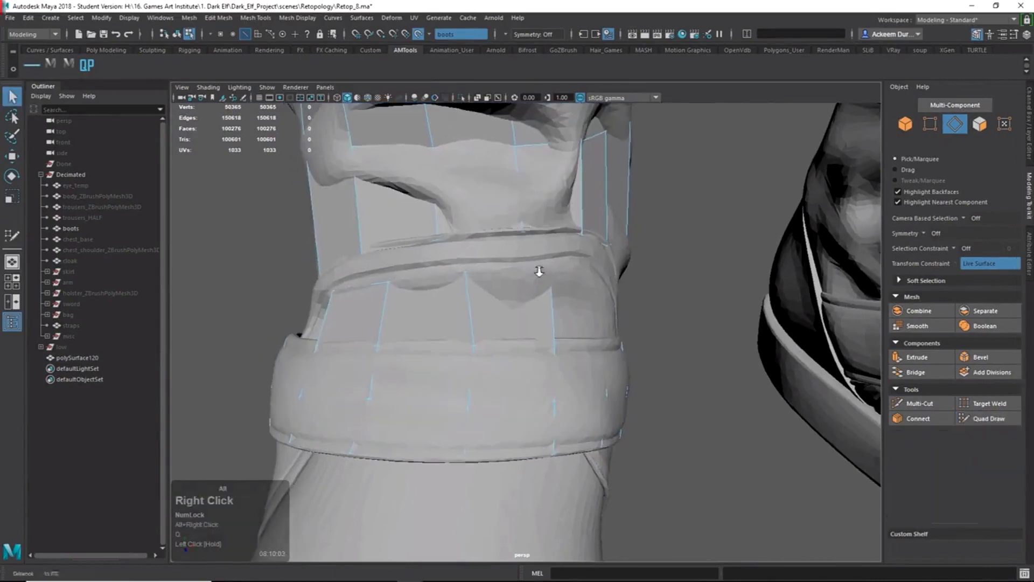
# Nudge a band vertex into place with the Move tool and resume Quad Draw.
pyautogui.click(548, 273)
pyautogui.press('w')
pyautogui.keyDown('alt'); pyautogui.moveTo(550, 276); pyautogui.dragTo(589, 321); pyautogui.keyUp('alt')
pyautogui.moveTo(588, 321); pyautogui.dragTo(623, 346, button='middle')
pyautogui.click(970, 419)
# Place a new point on the boot surface and insert an edge loop across the upper strip.
pyautogui.keyDown('alt'); pyautogui.moveTo(566, 317); pyautogui.dragTo(607, 284); pyautogui.keyUp('alt')
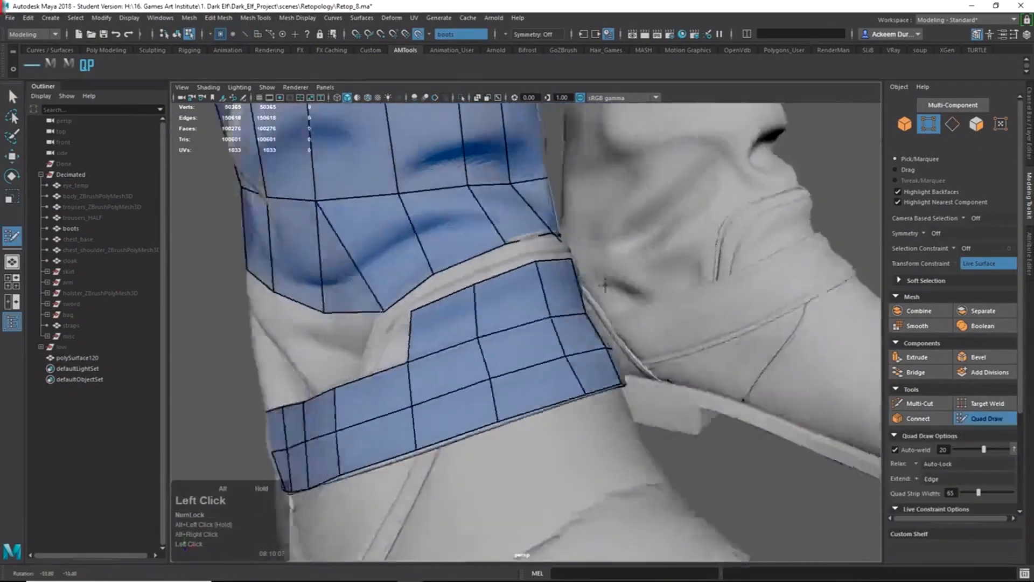
pyautogui.keyDown('alt'); pyautogui.moveTo(607, 285); pyautogui.dragTo(616, 288, button='right'); pyautogui.keyUp('alt')
pyautogui.moveTo(616, 289)
pyautogui.keyDown('alt'); pyautogui.mouseDown()
pyautogui.moveTo(563, 338)
pyautogui.moveTo(589, 300)
pyautogui.mouseUp(); pyautogui.keyUp('alt')
pyautogui.click(587, 288)
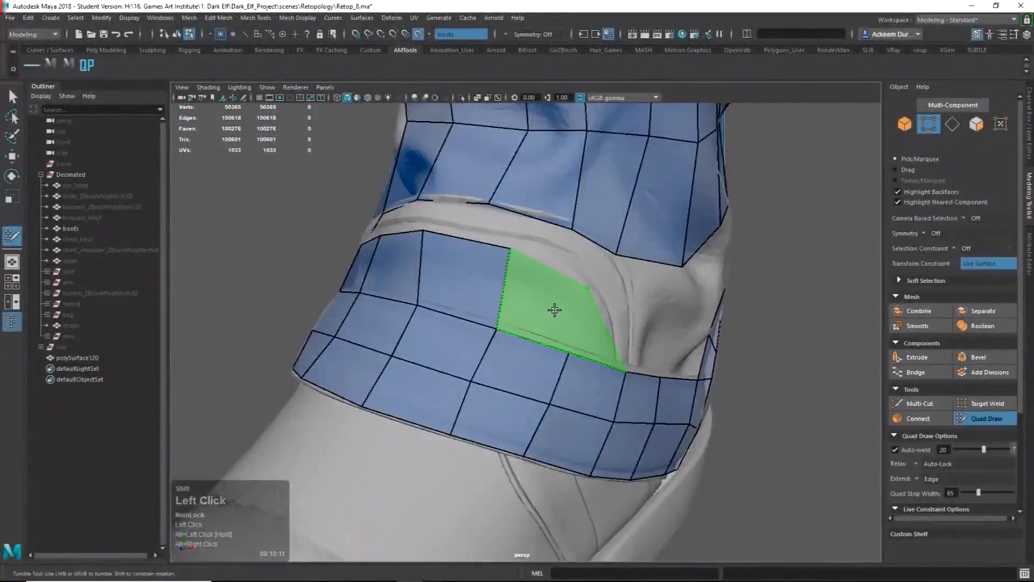
pyautogui.keyDown('alt'); pyautogui.moveTo(566, 311); pyautogui.dragTo(699, 332); pyautogui.keyUp('alt')
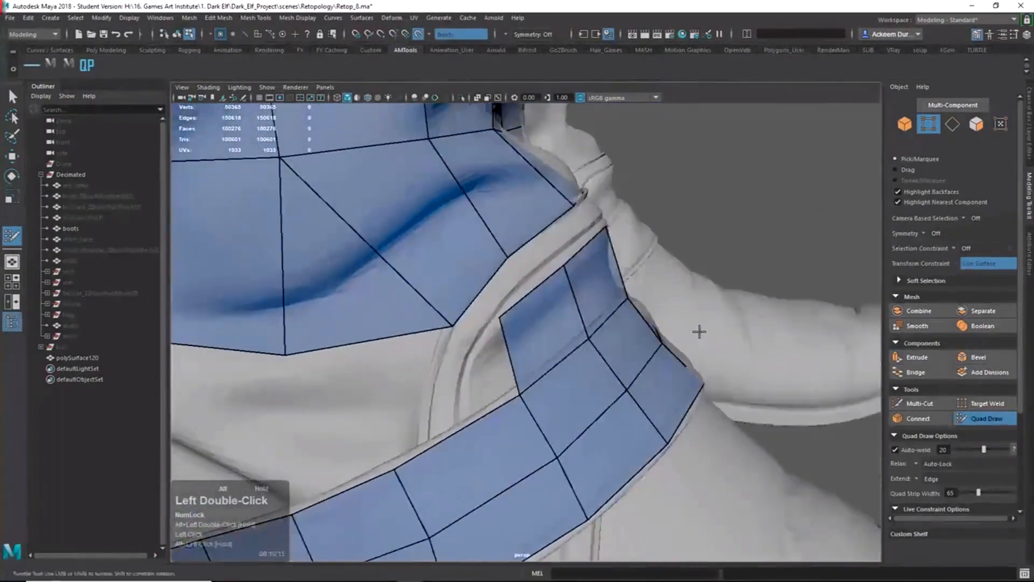
pyautogui.keyDown('alt'); pyautogui.moveTo(538, 380); pyautogui.dragTo(587, 389); pyautogui.keyUp('alt')
pyautogui.keyDown('alt'); pyautogui.moveTo(587, 389); pyautogui.dragTo(612, 395, button='right'); pyautogui.keyUp('alt')
pyautogui.moveTo(638, 395)
pyautogui.keyDown('alt'); pyautogui.mouseDown()
pyautogui.moveTo(595, 400)
pyautogui.moveTo(542, 324)
pyautogui.mouseUp(); pyautogui.keyUp('alt')
pyautogui.keyDown('ctrl'); pyautogui.click(543, 276); pyautogui.keyUp('ctrl')
# Place a point for a new quad and reposition the strip's corner vertex.
pyautogui.moveTo(543, 276)
pyautogui.keyDown('alt'); pyautogui.mouseDown()
pyautogui.moveTo(565, 288)
pyautogui.moveTo(690, 290)
pyautogui.moveTo(635, 341)
pyautogui.moveTo(580, 350)
pyautogui.moveTo(653, 319)
pyautogui.moveTo(664, 296)
pyautogui.moveTo(667, 311)
pyautogui.mouseUp(); pyautogui.keyUp('alt')
pyautogui.keyDown('alt'); pyautogui.moveTo(603, 362); pyautogui.dragTo(560, 298); pyautogui.keyUp('alt')
pyautogui.click(575, 320)
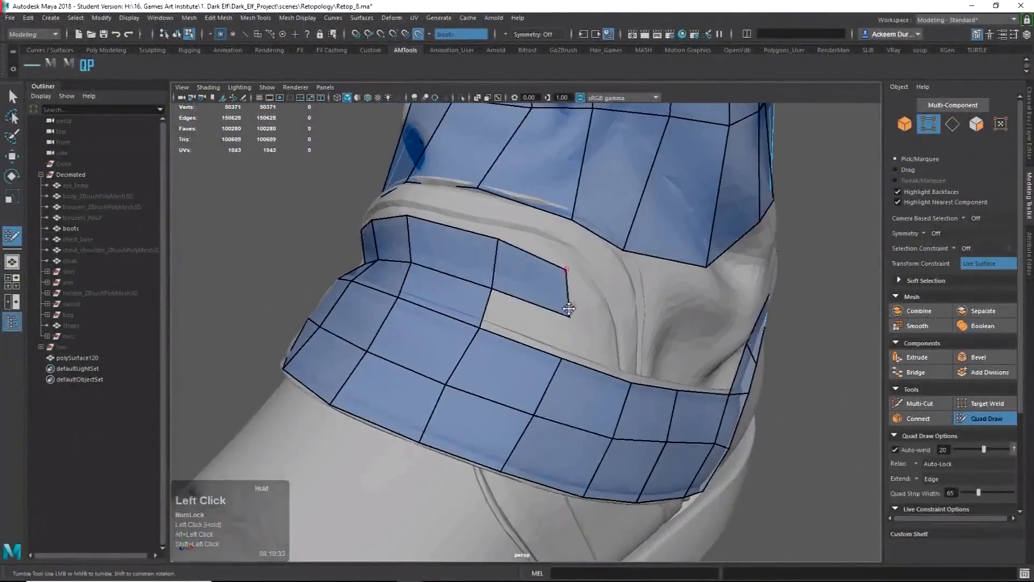
pyautogui.moveTo(592, 311)
pyautogui.keyDown('alt'); pyautogui.mouseDown()
pyautogui.moveTo(524, 358)
pyautogui.moveTo(520, 400)
pyautogui.moveTo(569, 407)
pyautogui.mouseUp(); pyautogui.keyUp('alt')
pyautogui.press('q')
pyautogui.rightClick(454, 392)
pyautogui.click(506, 374)
pyautogui.press('w')
pyautogui.click(987, 419)
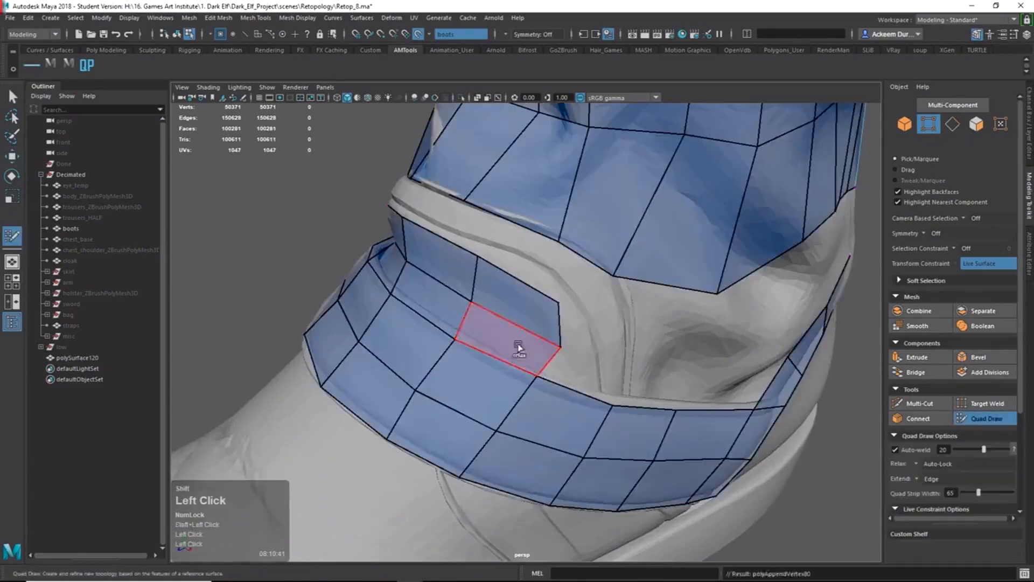
# Fill two new quads beside the strip around the side of the strap.
pyautogui.keyDown('shift'); pyautogui.click(519, 346); pyautogui.keyUp('shift')
pyautogui.keyDown('alt'); pyautogui.moveTo(519, 346); pyautogui.dragTo(533, 345); pyautogui.keyUp('alt')
pyautogui.keyDown('alt'); pyautogui.moveTo(533, 345); pyautogui.dragTo(548, 341, button='right'); pyautogui.keyUp('alt')
pyautogui.keyDown('alt'); pyautogui.moveTo(547, 341); pyautogui.dragTo(464, 334); pyautogui.keyUp('alt')
pyautogui.keyDown('alt'); pyautogui.moveTo(464, 334); pyautogui.dragTo(544, 357, button='right'); pyautogui.keyUp('alt')
pyautogui.keyDown('alt'); pyautogui.moveTo(544, 357); pyautogui.dragTo(526, 360); pyautogui.keyUp('alt')
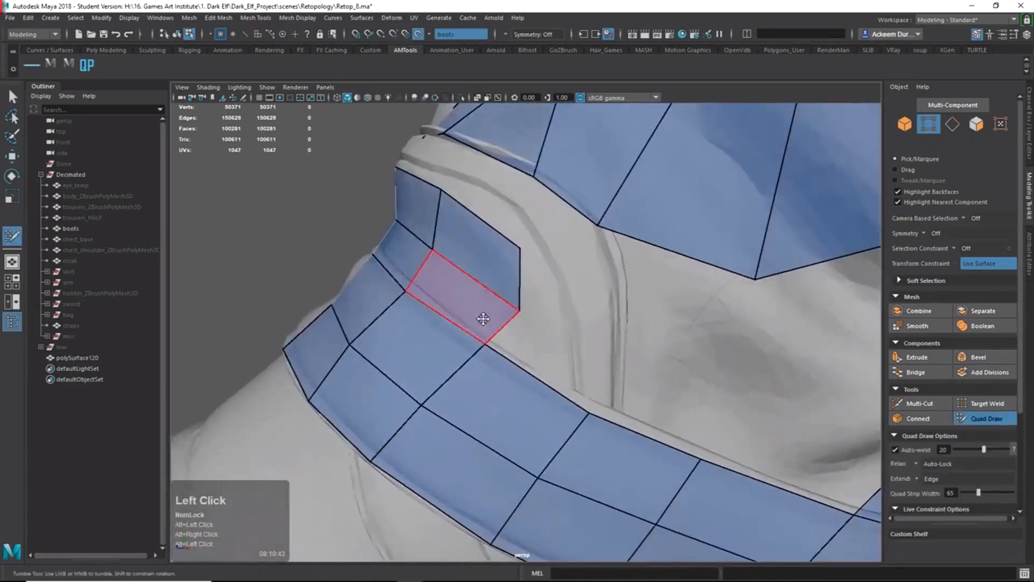
pyautogui.keyDown('alt'); pyautogui.moveTo(482, 318); pyautogui.dragTo(598, 384); pyautogui.keyUp('alt')
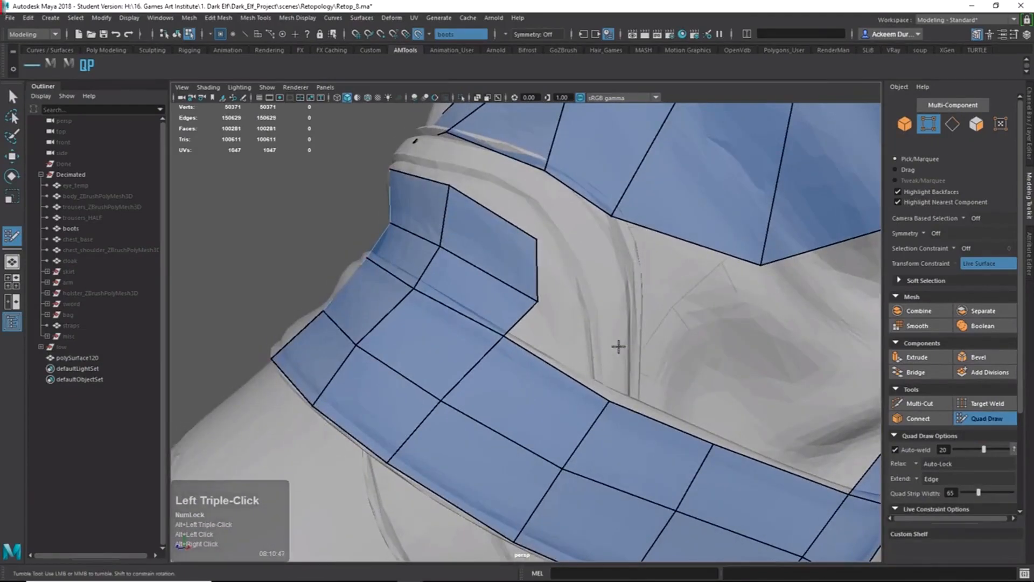
pyautogui.keyDown('shift'); pyautogui.click(596, 346); pyautogui.keyUp('shift')
pyautogui.keyDown('alt'); pyautogui.moveTo(596, 347); pyautogui.dragTo(559, 240); pyautogui.keyUp('alt')
# Fill three more quads along the strip and slide a seam vertex to the right.
pyautogui.keyDown('shift'); pyautogui.click(600, 296); pyautogui.keyUp('shift')
pyautogui.keyDown('shift'); pyautogui.click(584, 265); pyautogui.keyUp('shift')
pyautogui.keyDown('shift'); pyautogui.click(560, 231); pyautogui.keyUp('shift')
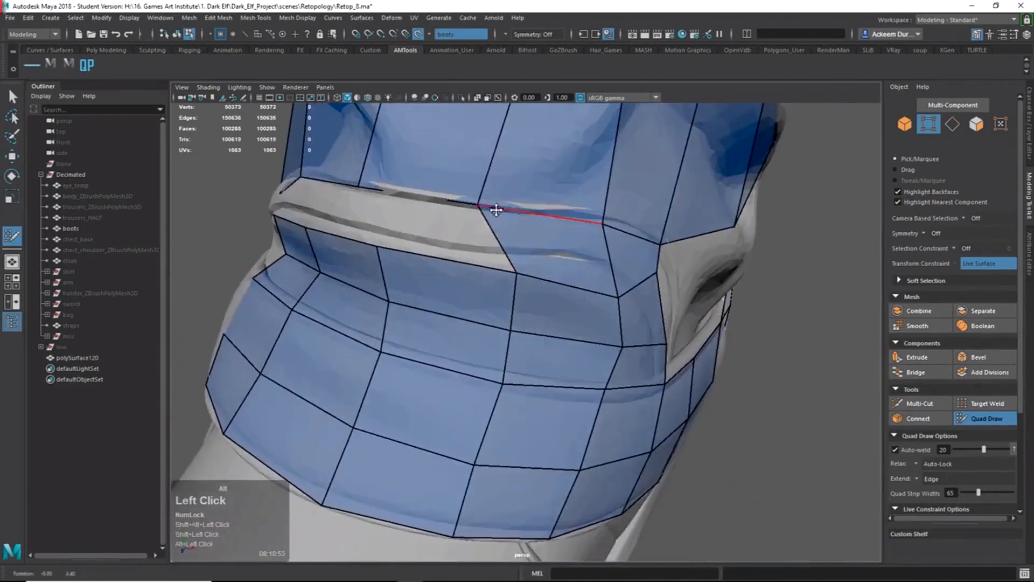
pyautogui.moveTo(480, 206); pyautogui.dragTo(509, 206)
# Insert an edge loop down the upper patch, even its spacing, and delete the vertical crease edge.
pyautogui.keyDown('alt'); pyautogui.moveTo(509, 206); pyautogui.dragTo(459, 162, button='right'); pyautogui.keyUp('alt')
pyautogui.keyDown('alt'); pyautogui.moveTo(459, 162); pyautogui.dragTo(557, 237, button='middle'); pyautogui.keyUp('alt')
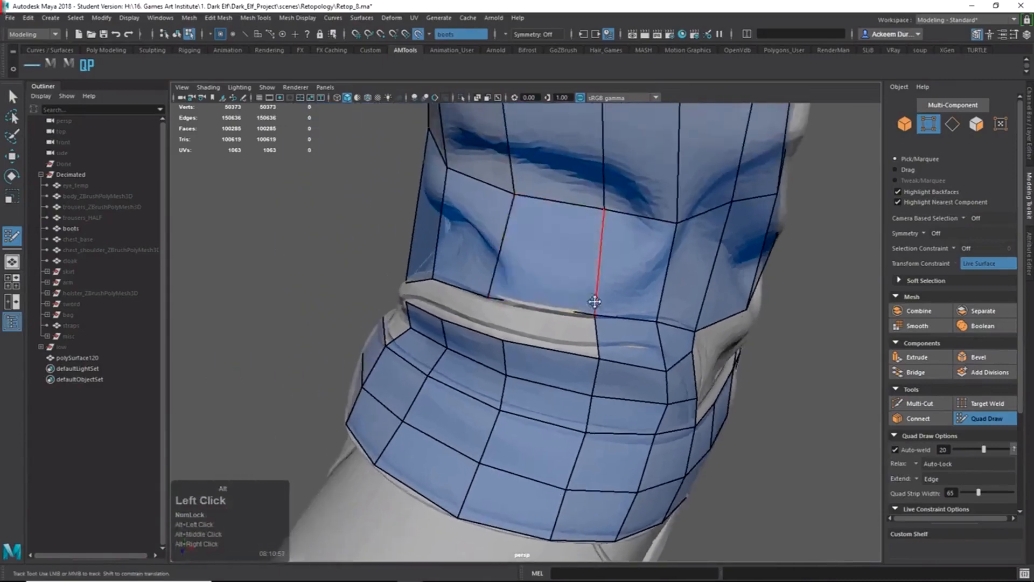
pyautogui.keyDown('alt'); pyautogui.moveTo(593, 302); pyautogui.dragTo(548, 247); pyautogui.keyUp('alt')
pyautogui.keyDown('ctrl'); pyautogui.keyDown('alt'); pyautogui.keyDown('shift'); pyautogui.rightClick(565, 228); pyautogui.keyUp('shift'); pyautogui.keyUp('alt'); pyautogui.keyUp('ctrl')
pyautogui.keyDown('alt'); pyautogui.keyDown('shift'); pyautogui.moveTo(589, 205); pyautogui.dragTo(564, 192); pyautogui.keyUp('shift'); pyautogui.keyUp('alt')
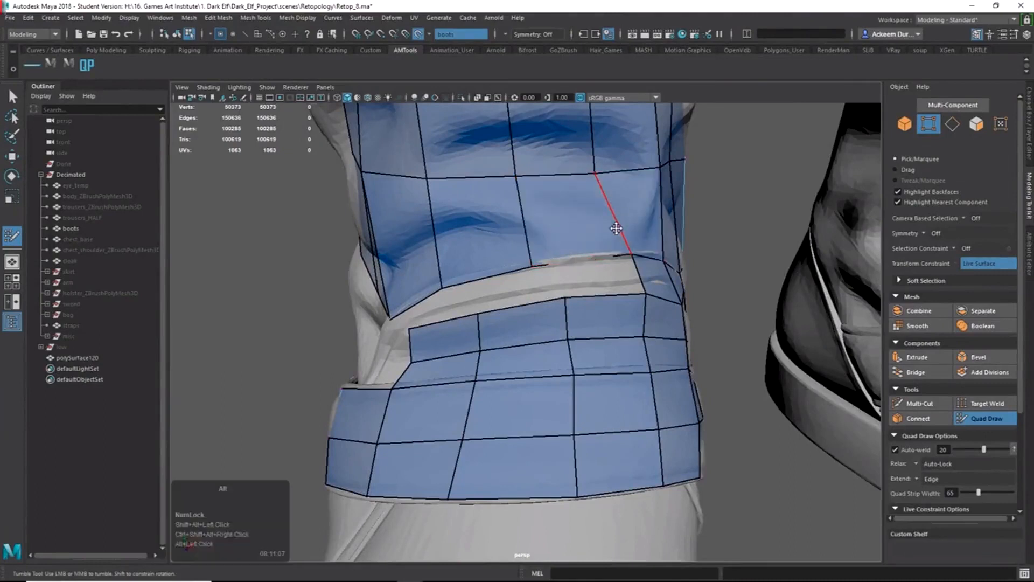
pyautogui.keyDown('alt'); pyautogui.moveTo(615, 228); pyautogui.dragTo(607, 240); pyautogui.keyUp('alt')
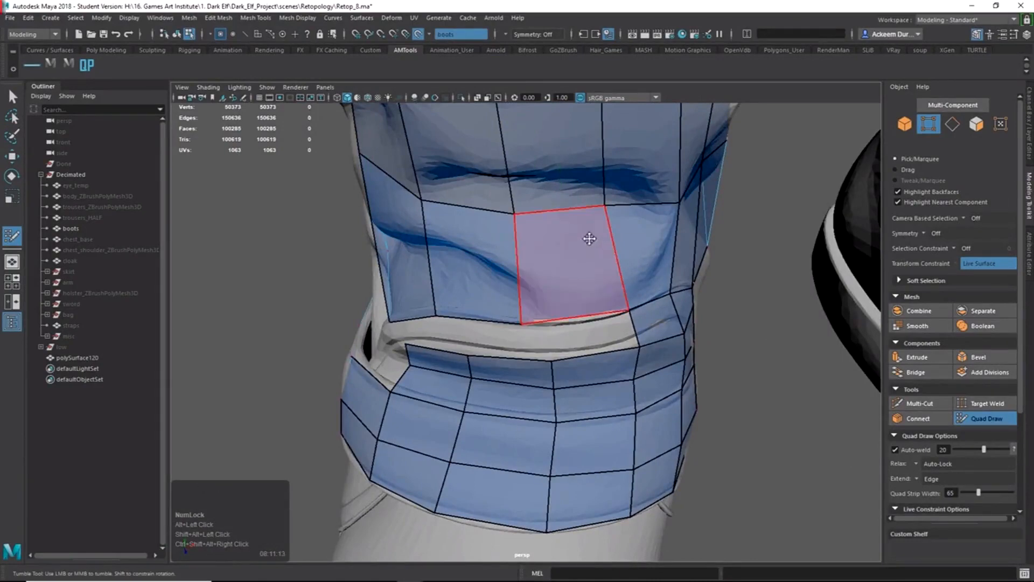
pyautogui.keyDown('ctrl'); pyautogui.click(570, 213); pyautogui.keyUp('ctrl')
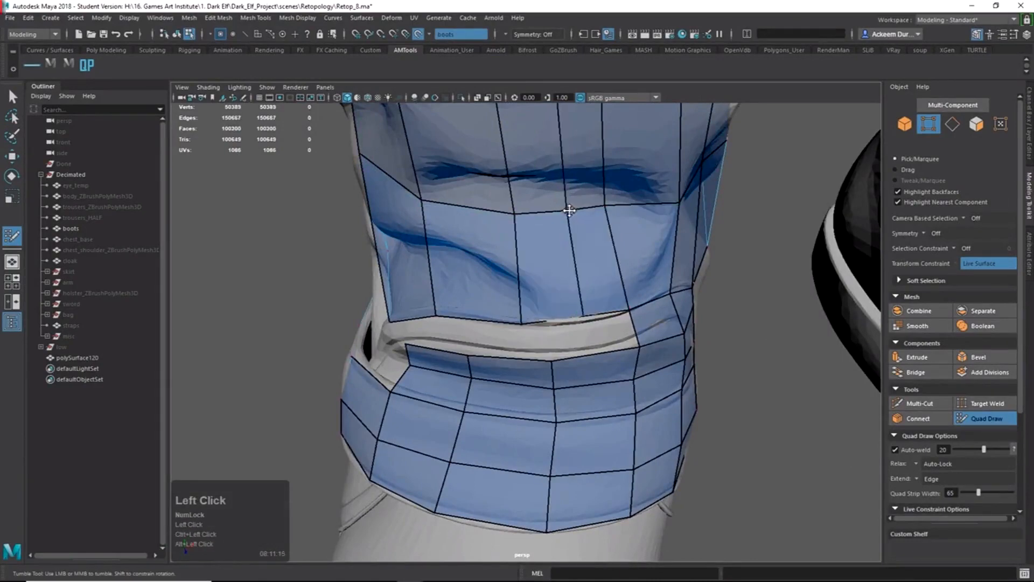
pyautogui.moveTo(569, 210); pyautogui.dragTo(610, 204)
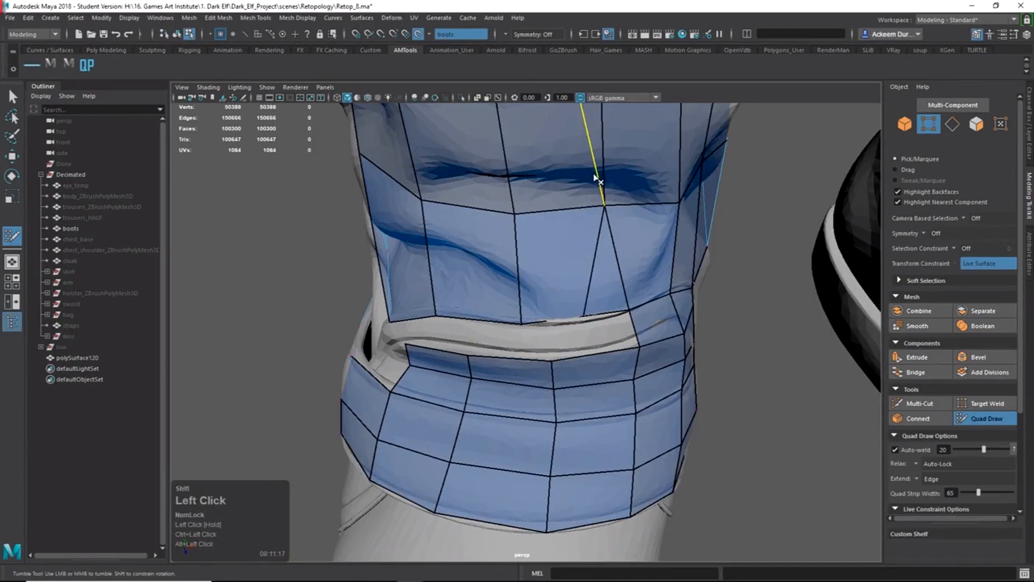
pyautogui.keyDown('ctrl'); pyautogui.keyDown('shift'); pyautogui.click(596, 178); pyautogui.keyUp('shift'); pyautogui.keyUp('ctrl')
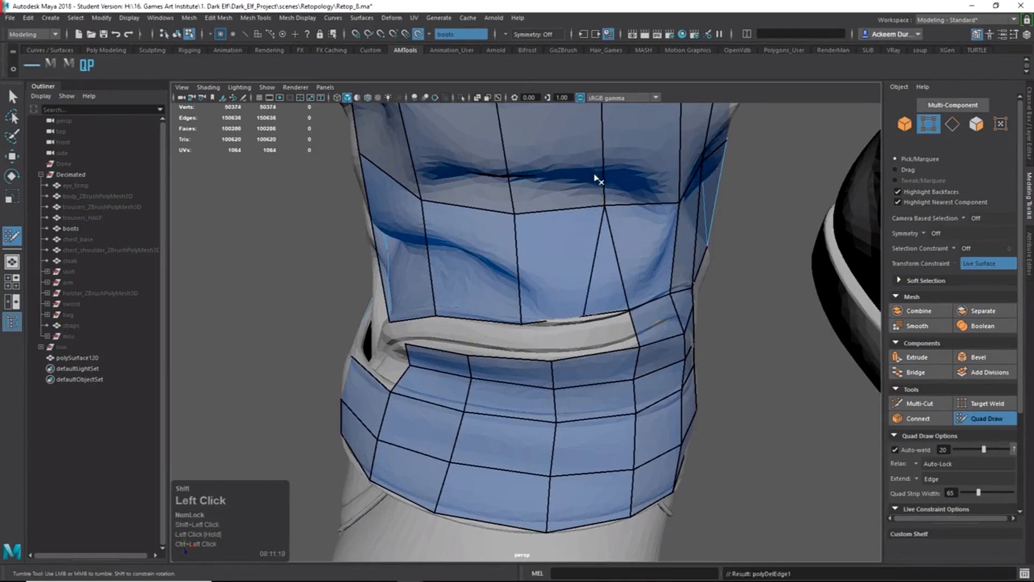
pyautogui.keyDown('alt'); pyautogui.moveTo(676, 215); pyautogui.dragTo(498, 112, button='right'); pyautogui.keyUp('alt')
# Undo the edge deletion and recent quad edits, then test and remove an edge loop on the leg.
pyautogui.hotkey('ctrl', 'z')
pyautogui.keyDown('alt'); pyautogui.moveTo(619, 192); pyautogui.dragTo(496, 114, button='right'); pyautogui.keyUp('alt')
pyautogui.hotkey('ctrl', 'z')
pyautogui.hotkey('ctrl', 'z')
pyautogui.hotkey('ctrl', 'z')
pyautogui.hotkey('ctrl', 'z')
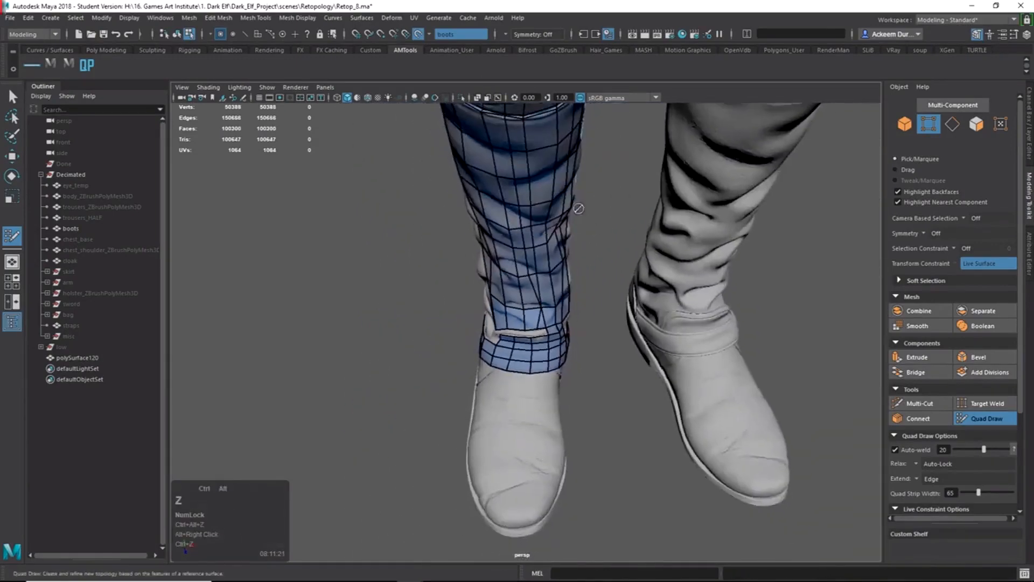
pyautogui.keyDown('alt'); pyautogui.moveTo(521, 273); pyautogui.dragTo(582, 261); pyautogui.keyUp('alt')
pyautogui.keyDown('alt'); pyautogui.moveTo(544, 237); pyautogui.dragTo(556, 302, button='middle'); pyautogui.keyUp('alt')
pyautogui.keyDown('alt'); pyautogui.moveTo(556, 301); pyautogui.dragTo(554, 275); pyautogui.keyUp('alt')
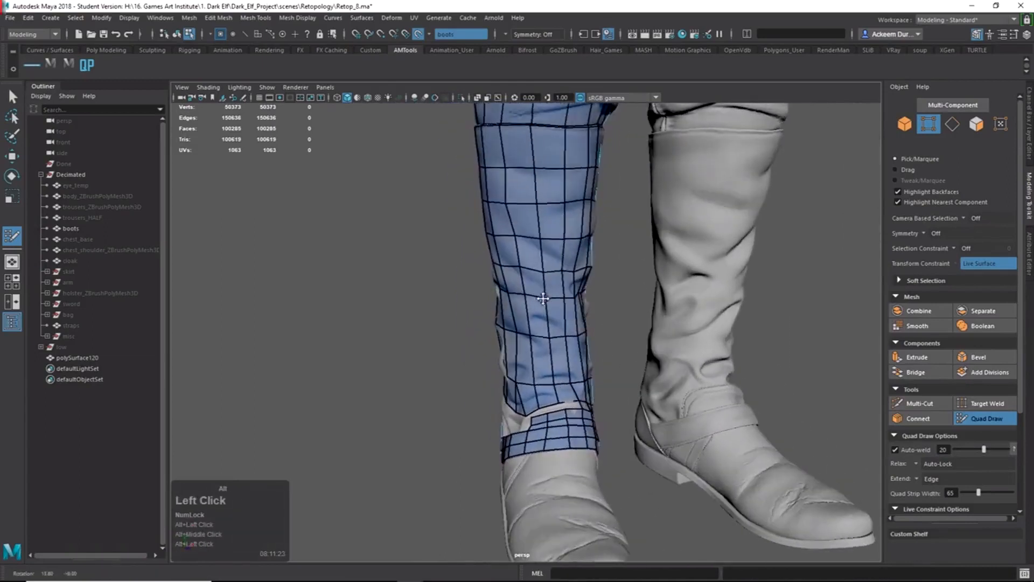
pyautogui.keyDown('ctrl'); pyautogui.click(553, 269); pyautogui.keyUp('ctrl')
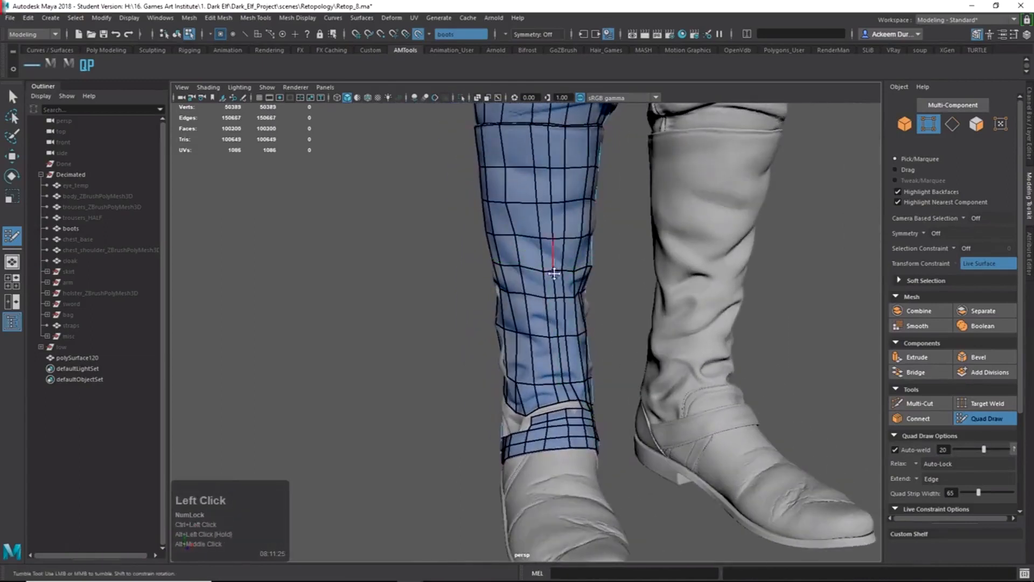
pyautogui.keyDown('ctrl'); pyautogui.keyDown('shift'); pyautogui.click(567, 362); pyautogui.keyUp('shift'); pyautogui.keyUp('ctrl')
# Try deleting the triangle below the crease, undo back to a plain quad, and pick Multi-Cut.
pyautogui.keyDown('alt'); pyautogui.moveTo(612, 360); pyautogui.dragTo(578, 362, button='right'); pyautogui.keyUp('alt')
pyautogui.keyDown('alt'); pyautogui.moveTo(578, 361); pyautogui.dragTo(581, 358); pyautogui.keyUp('alt')
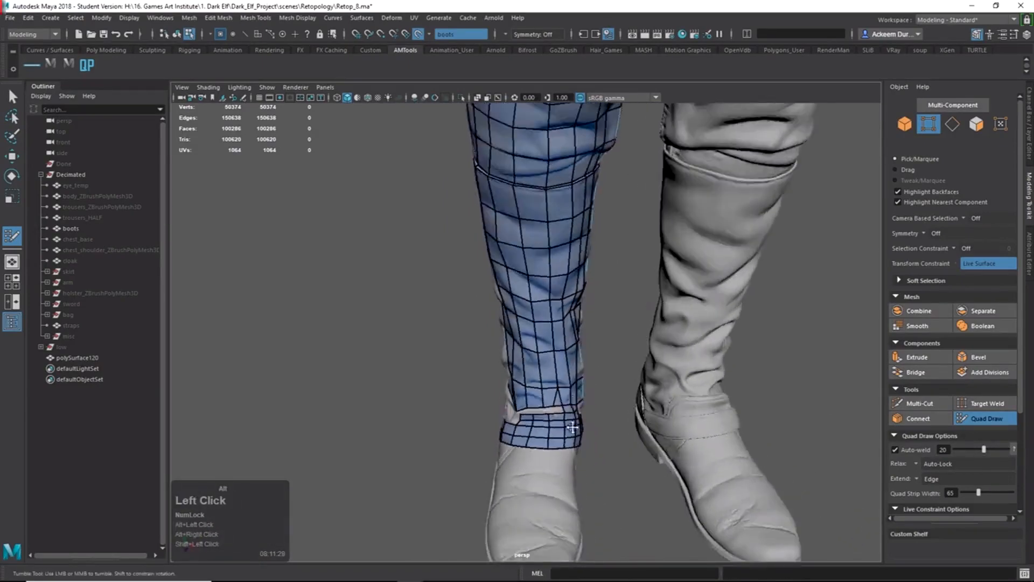
pyautogui.keyDown('alt'); pyautogui.moveTo(580, 359); pyautogui.dragTo(581, 377, button='middle'); pyautogui.keyUp('alt')
pyautogui.keyDown('alt'); pyautogui.moveTo(581, 377); pyautogui.dragTo(614, 356, button='right'); pyautogui.keyUp('alt')
pyautogui.keyDown('alt'); pyautogui.moveTo(614, 356); pyautogui.dragTo(625, 370, button='middle'); pyautogui.keyUp('alt')
pyautogui.keyDown('alt'); pyautogui.moveTo(625, 370); pyautogui.dragTo(654, 427, button='right'); pyautogui.keyUp('alt')
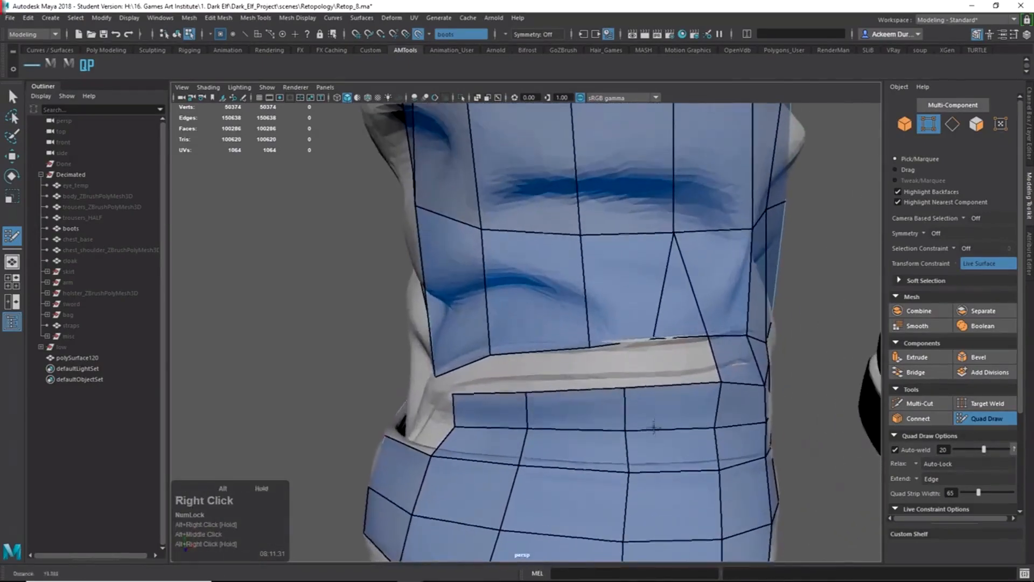
pyautogui.moveTo(653, 337)
pyautogui.keyDown('alt'); pyautogui.mouseDown()
pyautogui.moveTo(697, 343)
pyautogui.moveTo(658, 322)
pyautogui.moveTo(646, 341)
pyautogui.mouseUp(); pyautogui.keyUp('alt')
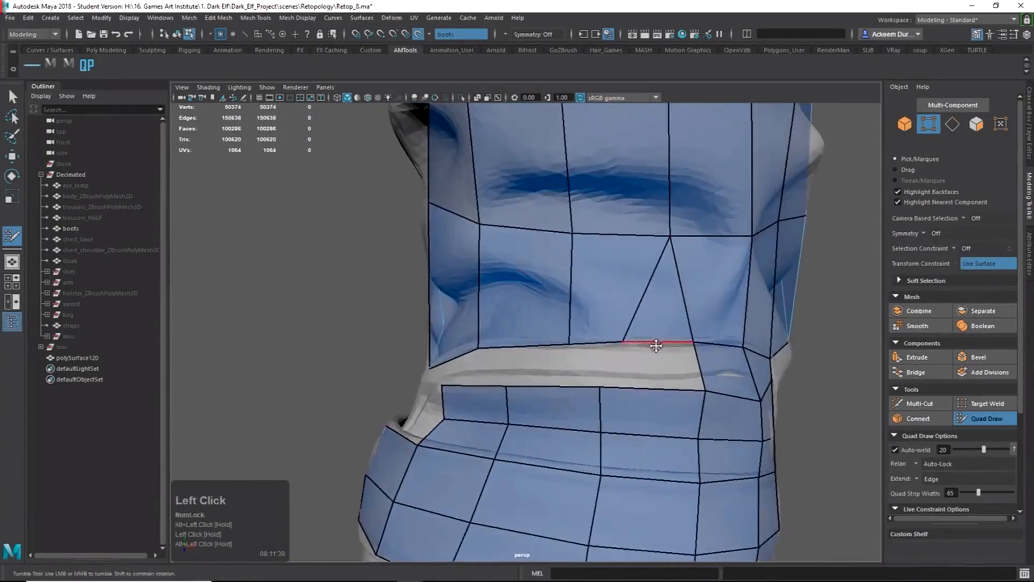
pyautogui.keyDown('ctrl'); pyautogui.keyDown('shift'); pyautogui.click(641, 309); pyautogui.keyUp('shift'); pyautogui.keyUp('ctrl')
pyautogui.hotkey('ctrl', 'z')
pyautogui.hotkey('ctrl', 'z')
pyautogui.hotkey('ctrl', 'z')
pyautogui.hotkey('ctrl', 'z')
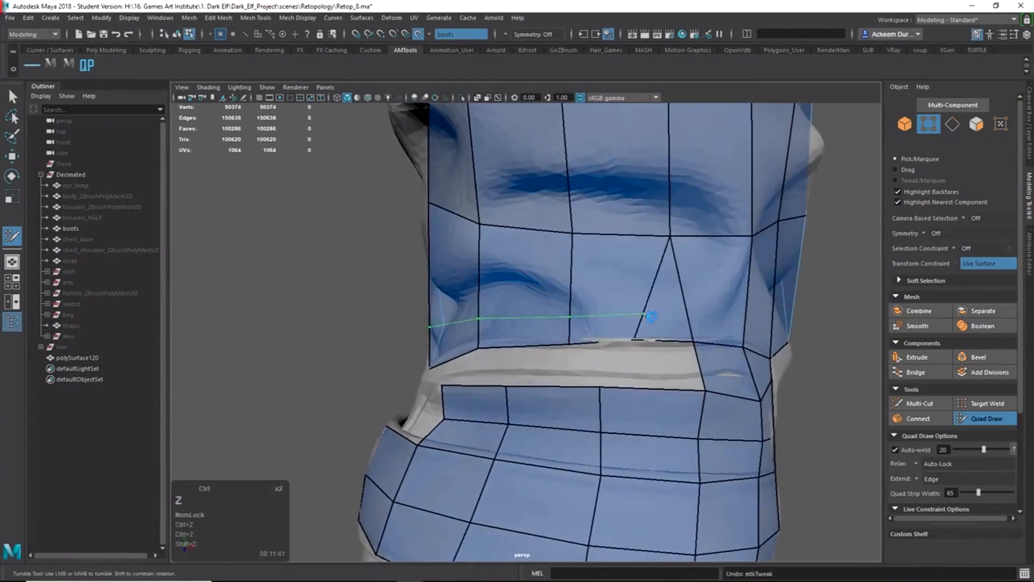
pyautogui.hotkey('ctrl', 'z')
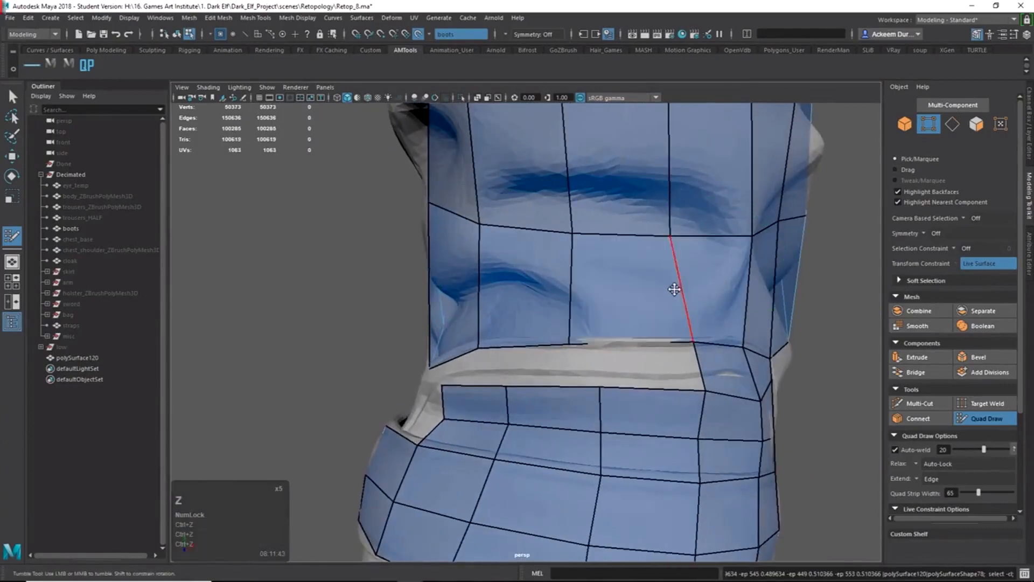
pyautogui.keyDown('shift'); pyautogui.rightClick(645, 258); pyautogui.keyUp('shift')
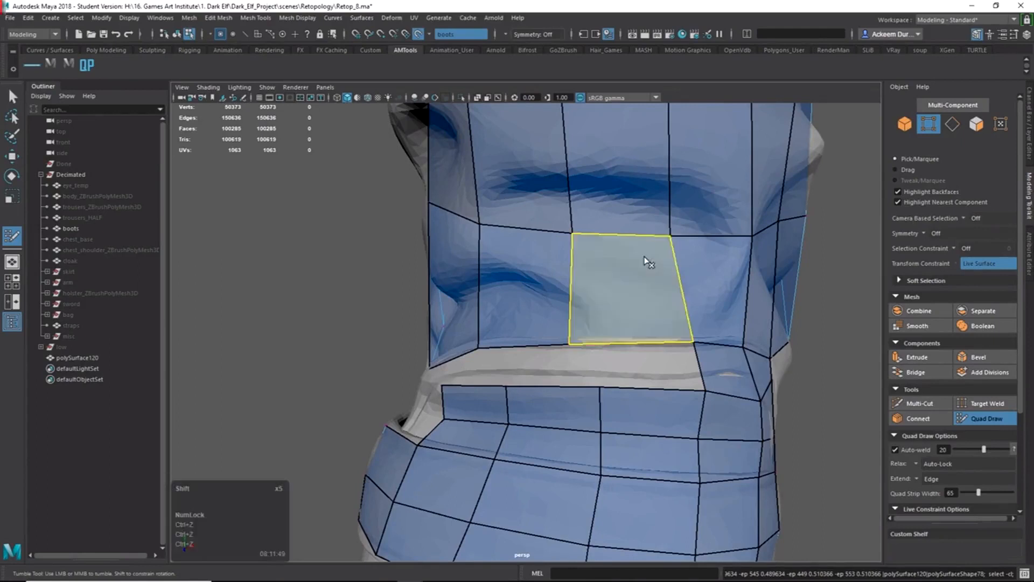
pyautogui.keyDown('shift'); pyautogui.moveTo(645, 231); pyautogui.dragTo(645, 229, button='right'); pyautogui.keyUp('shift')
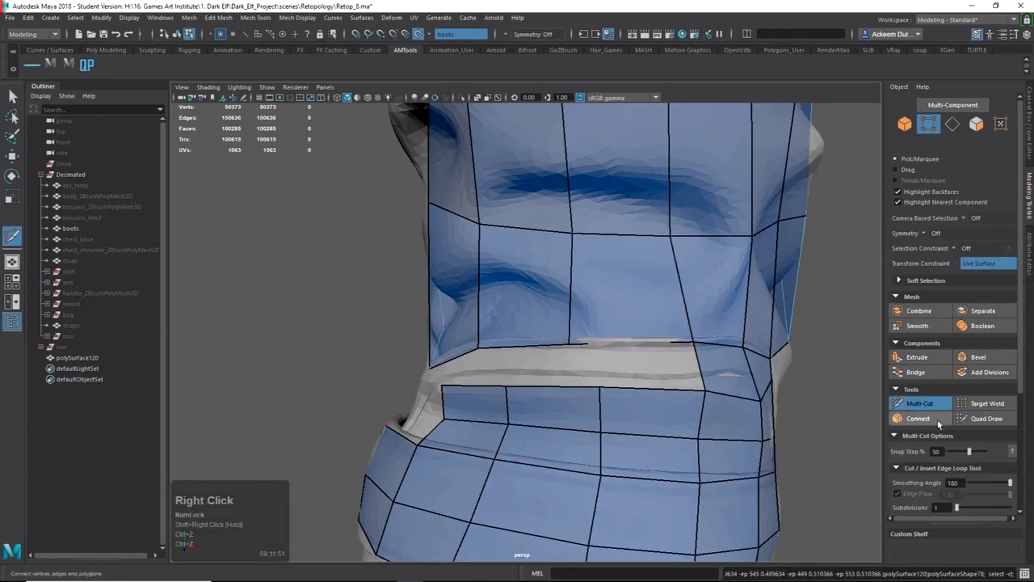
# Cut a new edge through the face below the crease, then fill a band gap welded to the upper edge.
pyautogui.click(673, 239)
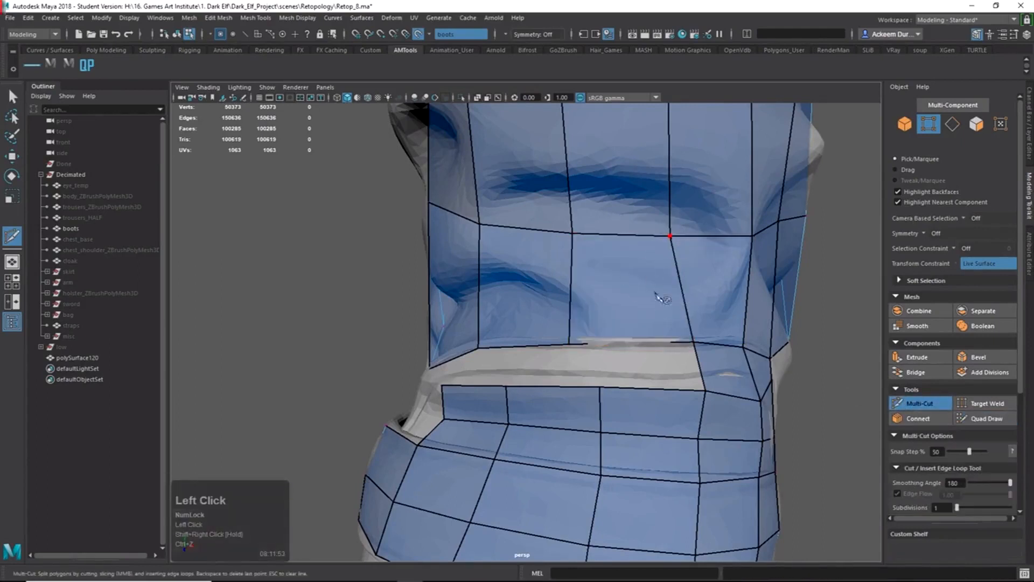
pyautogui.press('Return')
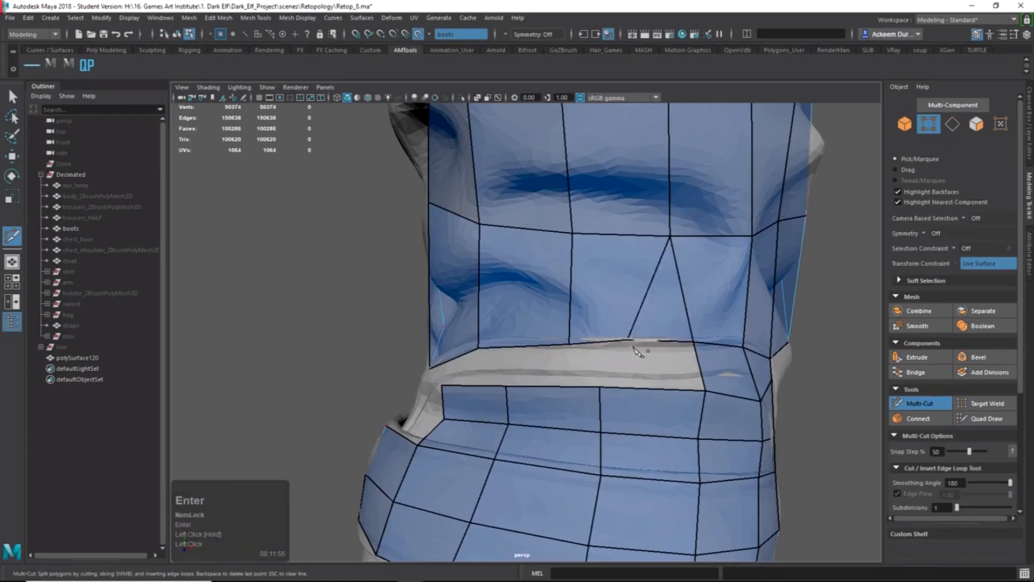
pyautogui.keyDown('ctrl'); pyautogui.keyDown('shift'); pyautogui.moveTo(641, 282); pyautogui.dragTo(628, 224, button='right'); pyautogui.keyUp('shift'); pyautogui.keyUp('ctrl')
pyautogui.moveTo(630, 232)
pyautogui.keyDown('alt'); pyautogui.mouseDown()
pyautogui.moveTo(658, 286)
pyautogui.moveTo(704, 334)
pyautogui.moveTo(694, 339)
pyautogui.moveTo(623, 272)
pyautogui.moveTo(679, 312)
pyautogui.mouseUp(); pyautogui.keyUp('alt')
pyautogui.keyDown('alt'); pyautogui.moveTo(678, 312); pyautogui.dragTo(780, 307, button='right'); pyautogui.keyUp('alt')
pyautogui.keyDown('alt'); pyautogui.moveTo(781, 307); pyautogui.dragTo(667, 355, button='middle'); pyautogui.keyUp('alt')
pyautogui.moveTo(667, 355)
pyautogui.keyDown('alt'); pyautogui.mouseDown()
pyautogui.moveTo(710, 371)
pyautogui.moveTo(676, 293)
pyautogui.moveTo(646, 302)
pyautogui.moveTo(638, 287)
pyautogui.moveTo(596, 272)
pyautogui.moveTo(608, 308)
pyautogui.moveTo(574, 326)
pyautogui.moveTo(575, 362)
pyautogui.moveTo(535, 337)
pyautogui.mouseUp(); pyautogui.keyUp('alt')
pyautogui.keyDown('shift'); pyautogui.click(586, 357); pyautogui.keyUp('shift')
pyautogui.keyDown('alt'); pyautogui.moveTo(574, 339); pyautogui.dragTo(539, 344, button='right'); pyautogui.keyUp('alt')
# Fill the gap beside the strap with a new quad.
pyautogui.keyDown('alt'); pyautogui.moveTo(539, 343); pyautogui.dragTo(559, 349); pyautogui.keyUp('alt')
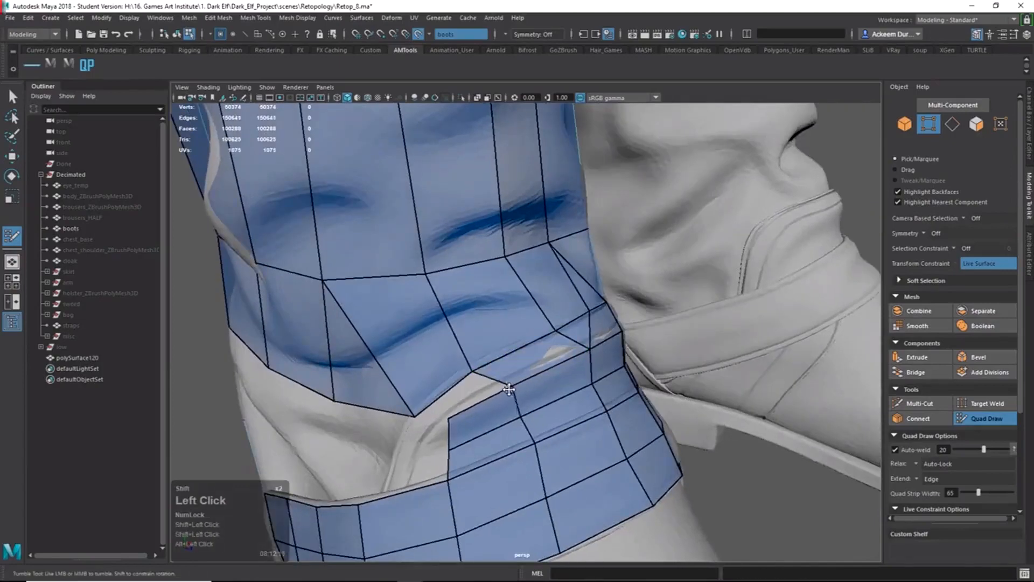
pyautogui.keyDown('alt'); pyautogui.moveTo(505, 391); pyautogui.dragTo(514, 369); pyautogui.keyUp('alt')
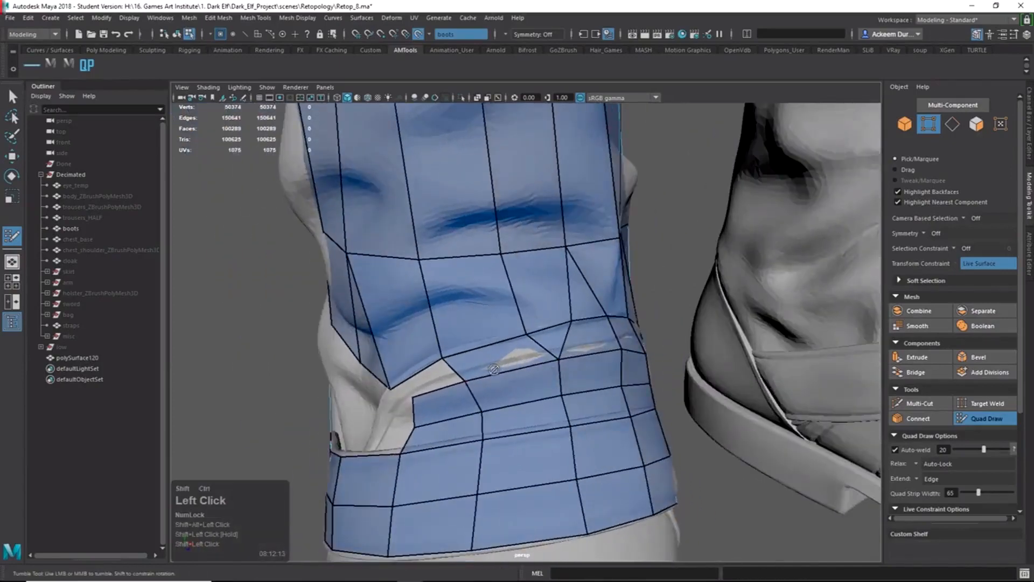
pyautogui.keyDown('alt'); pyautogui.moveTo(502, 389); pyautogui.dragTo(519, 365, button='right'); pyautogui.keyUp('alt')
pyautogui.keyDown('alt'); pyautogui.moveTo(520, 364); pyautogui.dragTo(566, 360); pyautogui.keyUp('alt')
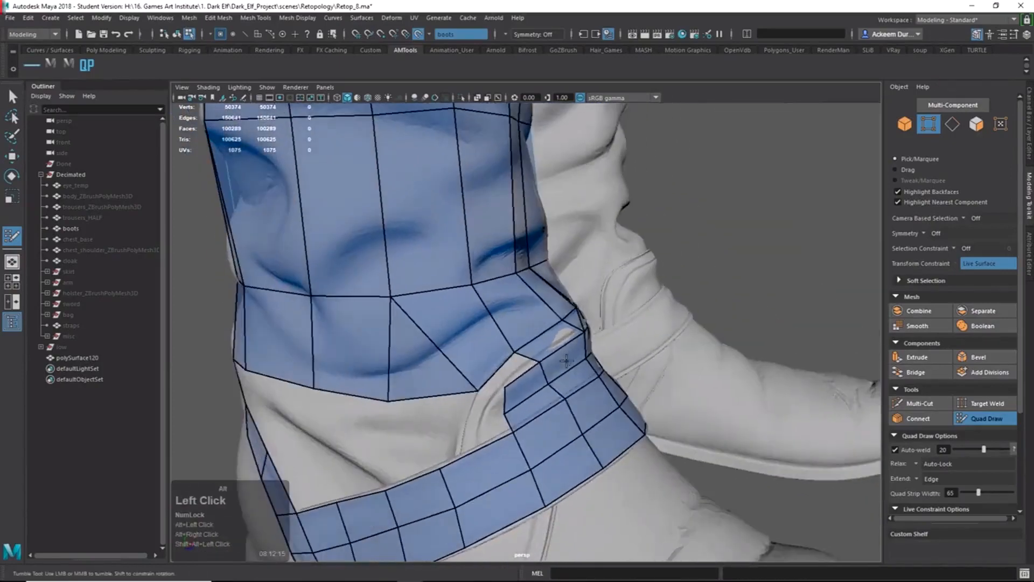
pyautogui.keyDown('alt'); pyautogui.moveTo(506, 390); pyautogui.dragTo(599, 386); pyautogui.keyUp('alt')
pyautogui.keyDown('alt'); pyautogui.moveTo(506, 382); pyautogui.dragTo(618, 344); pyautogui.keyUp('alt')
pyautogui.keyDown('alt'); pyautogui.moveTo(431, 371); pyautogui.dragTo(517, 298, button='middle'); pyautogui.keyUp('alt')
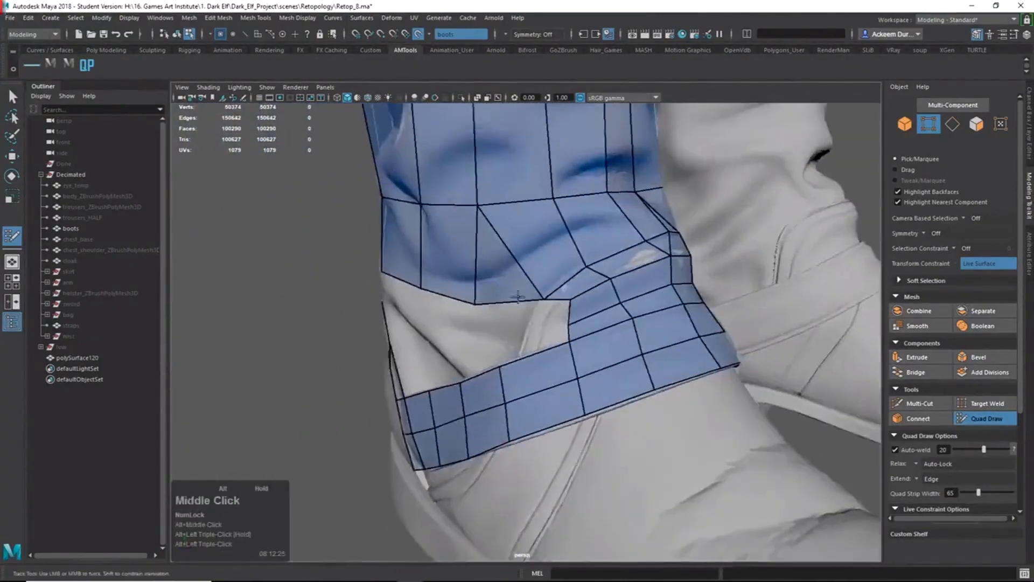
pyautogui.keyDown('alt'); pyautogui.moveTo(517, 298); pyautogui.dragTo(619, 351, button='right'); pyautogui.keyUp('alt')
pyautogui.keyDown('alt'); pyautogui.moveTo(618, 351); pyautogui.dragTo(586, 337); pyautogui.keyUp('alt')
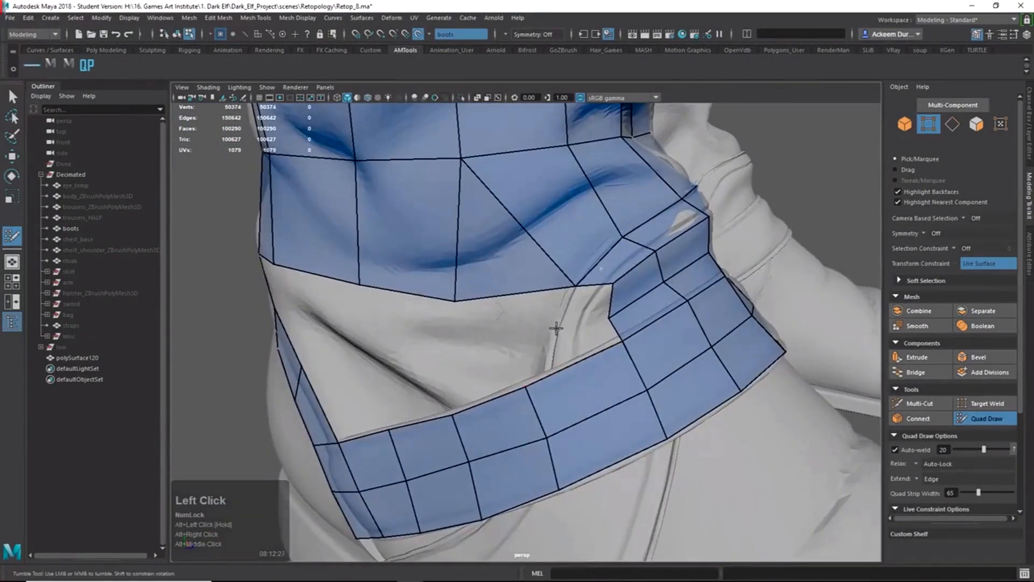
pyautogui.keyDown('shift'); pyautogui.click(577, 315); pyautogui.keyUp('shift')
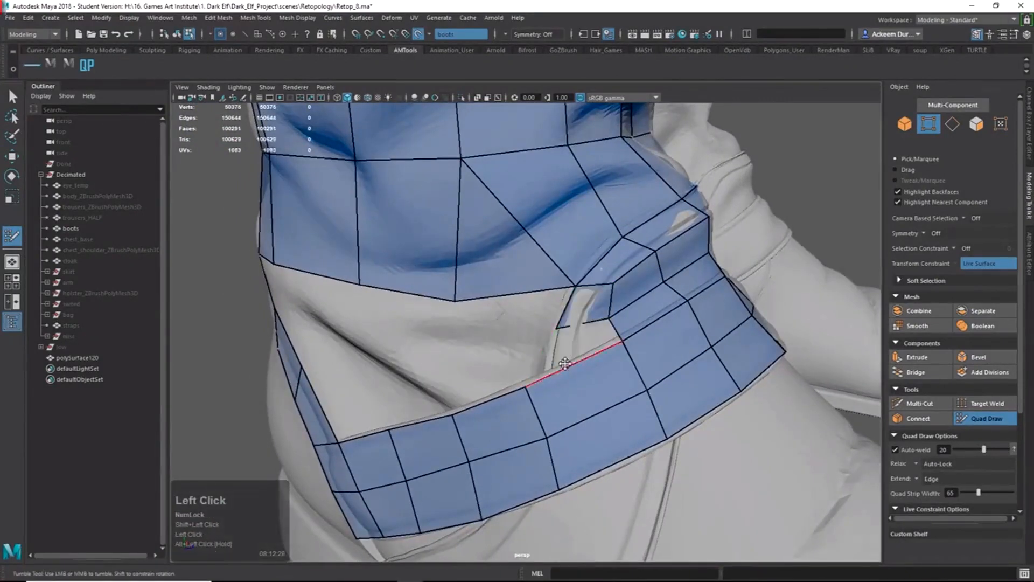
# Cut a new edge across the strap, shift the band's upper vertex left, and fill the gap above it.
pyautogui.keyDown('alt'); pyautogui.moveTo(564, 363); pyautogui.dragTo(586, 361); pyautogui.keyUp('alt')
pyautogui.keyDown('shift'); pyautogui.moveTo(587, 362); pyautogui.dragTo(565, 385, button='right'); pyautogui.keyUp('shift')
pyautogui.click(573, 437)
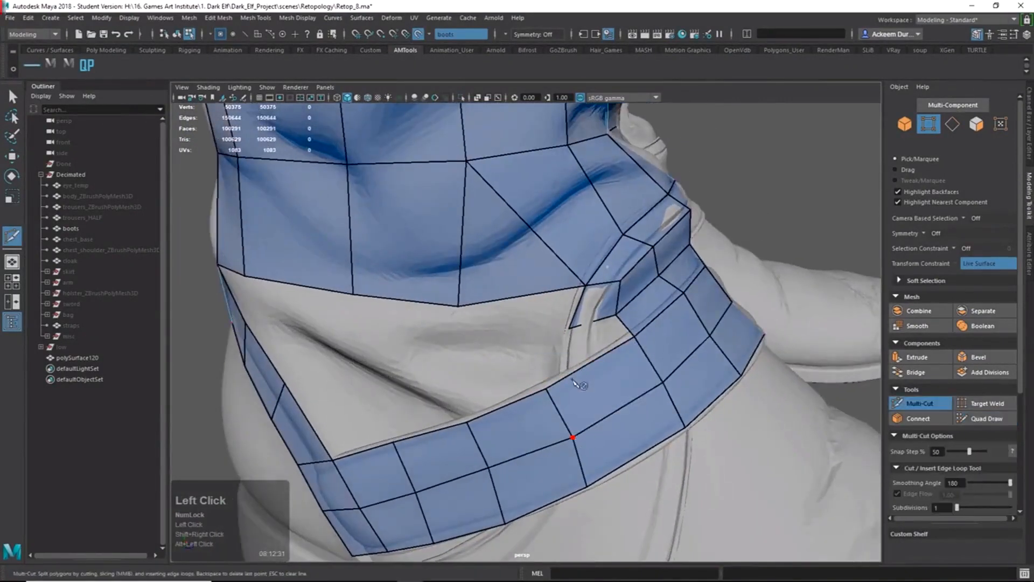
pyautogui.press('Return')
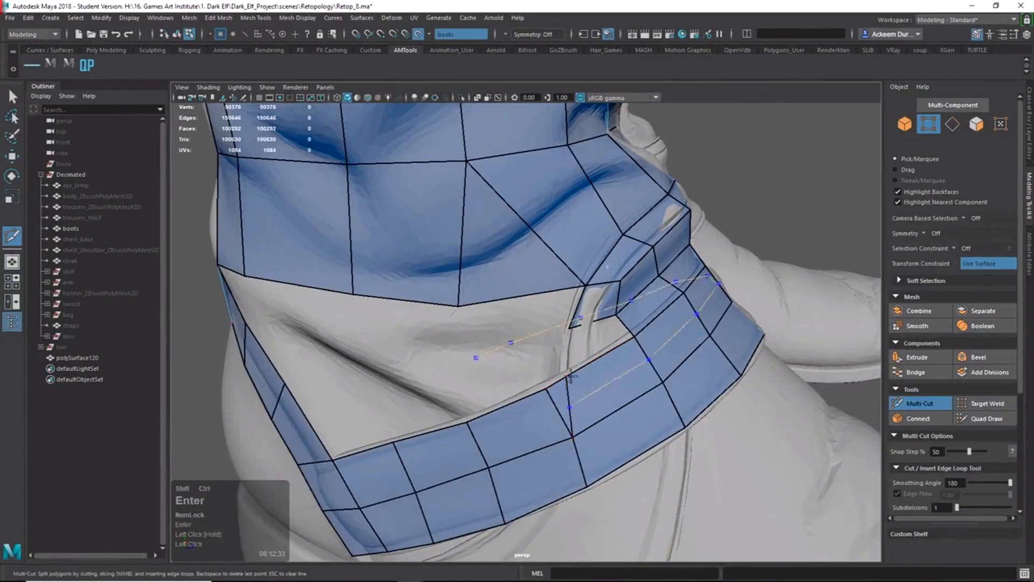
pyautogui.keyDown('shift'); pyautogui.moveTo(474, 358); pyautogui.dragTo(540, 377, button='right'); pyautogui.keyUp('shift')
pyautogui.moveTo(552, 389); pyautogui.dragTo(536, 392)
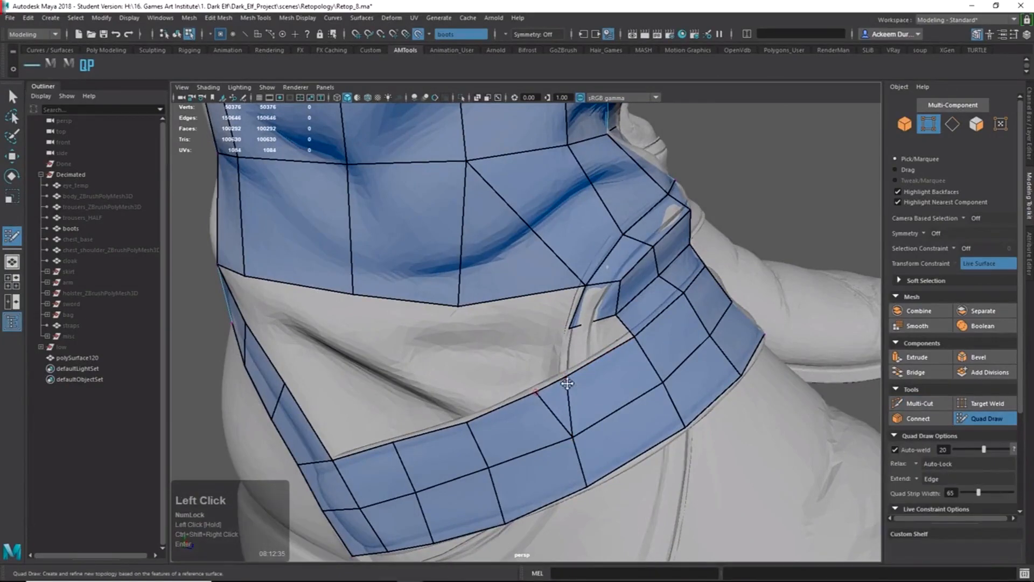
pyautogui.keyDown('shift'); pyautogui.click(593, 345); pyautogui.keyUp('shift')
pyautogui.keyDown('alt'); pyautogui.moveTo(593, 344); pyautogui.dragTo(632, 344); pyautogui.keyUp('alt')
pyautogui.keyDown('alt'); pyautogui.moveTo(633, 344); pyautogui.dragTo(563, 328, button='right'); pyautogui.keyUp('alt')
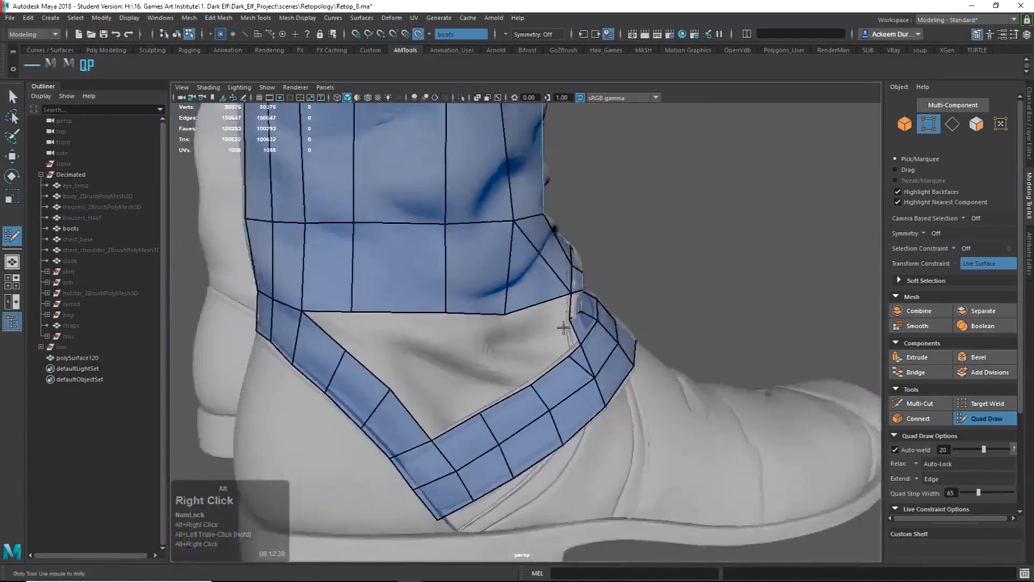
# Fill quads between the ankle strap and upper mesh, pulling one new corner into place.
pyautogui.keyDown('alt'); pyautogui.moveTo(563, 328); pyautogui.dragTo(506, 356); pyautogui.keyUp('alt')
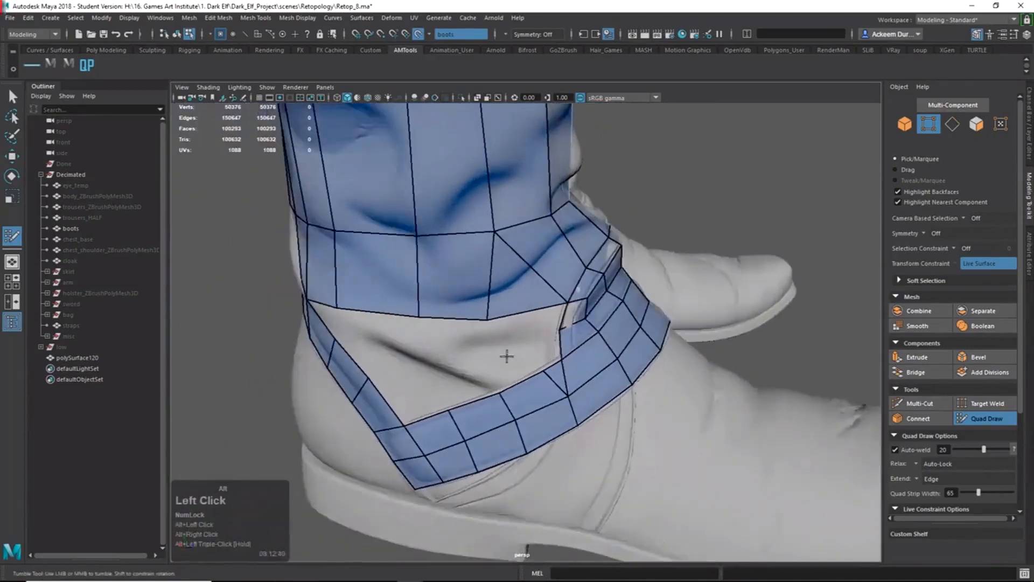
pyautogui.keyDown('shift'); pyautogui.click(525, 323); pyautogui.keyUp('shift')
pyautogui.keyDown('shift'); pyautogui.click(539, 352); pyautogui.keyUp('shift')
pyautogui.moveTo(544, 371); pyautogui.dragTo(584, 347)
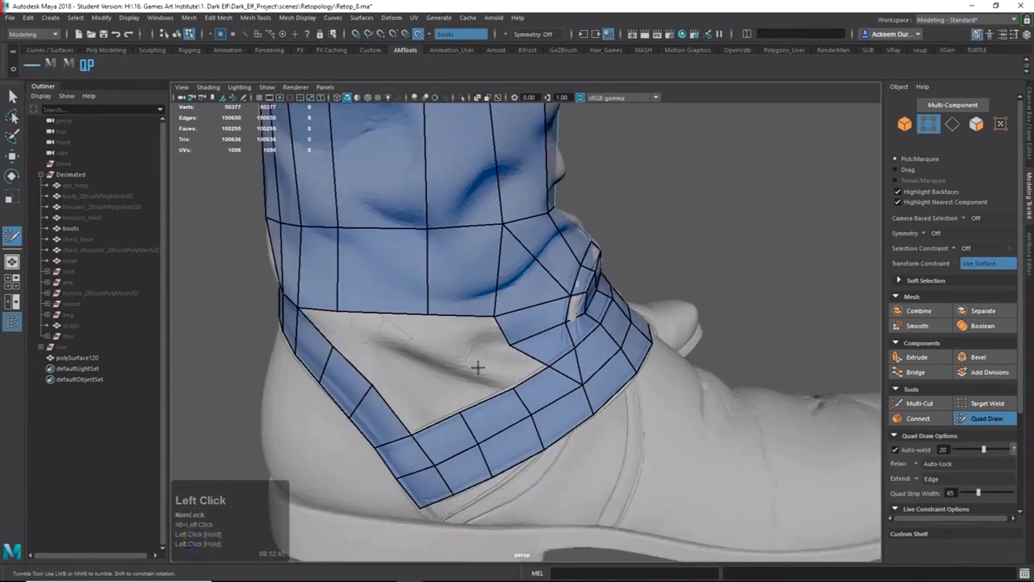
pyautogui.keyDown('shift'); pyautogui.click(508, 370); pyautogui.keyUp('shift')
pyautogui.moveTo(508, 369)
pyautogui.keyDown('alt'); pyautogui.mouseDown()
pyautogui.moveTo(577, 351)
pyautogui.moveTo(542, 346)
pyautogui.moveTo(526, 393)
pyautogui.moveTo(463, 348)
pyautogui.moveTo(489, 363)
pyautogui.moveTo(512, 348)
pyautogui.mouseUp(); pyautogui.keyUp('alt')
pyautogui.keyDown('shift'); pyautogui.click(480, 339); pyautogui.keyUp('shift')
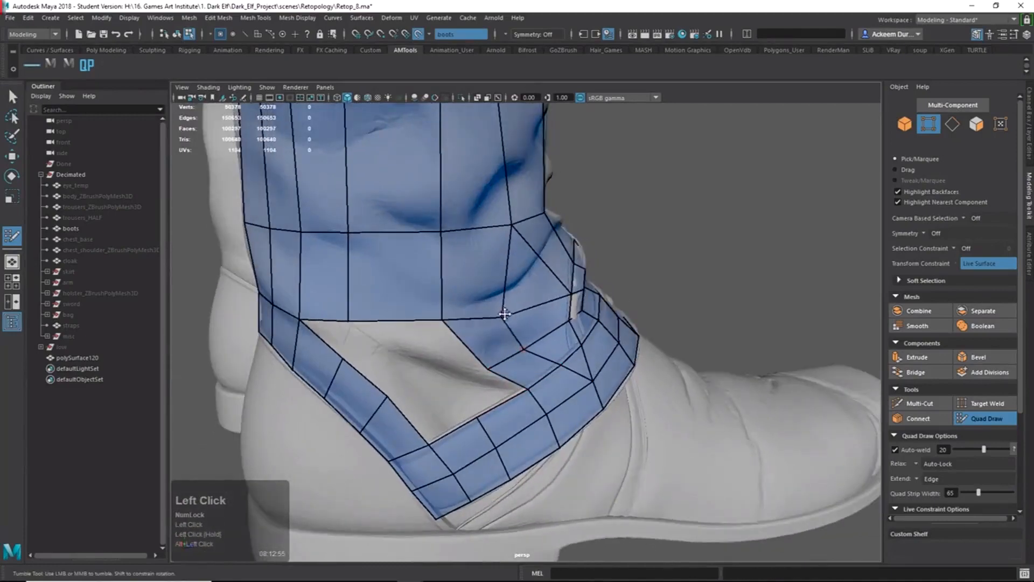
# Fill quads across the triangular gap beside the ankle strap.
pyautogui.keyDown('alt'); pyautogui.moveTo(508, 300); pyautogui.dragTo(509, 363, button='right'); pyautogui.keyUp('alt')
pyautogui.keyDown('alt'); pyautogui.moveTo(509, 364); pyautogui.dragTo(475, 362); pyautogui.keyUp('alt')
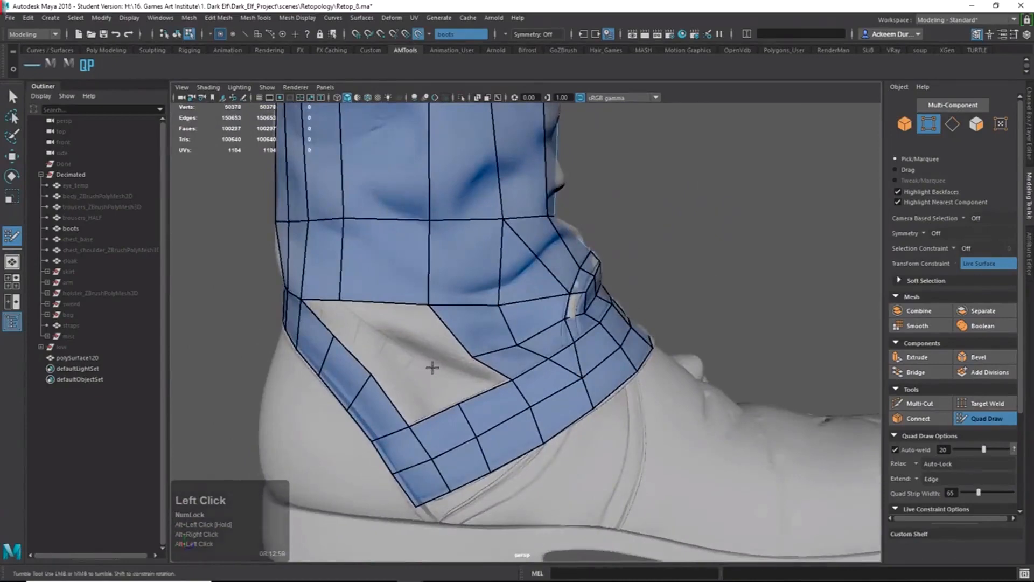
pyautogui.keyDown('shift'); pyautogui.click(461, 372); pyautogui.keyUp('shift')
pyautogui.keyDown('shift'); pyautogui.click(415, 391); pyautogui.keyUp('shift')
pyautogui.keyDown('alt'); pyautogui.keyDown('shift'); pyautogui.moveTo(417, 383); pyautogui.dragTo(436, 357); pyautogui.keyUp('shift'); pyautogui.keyUp('alt')
pyautogui.click(408, 344)
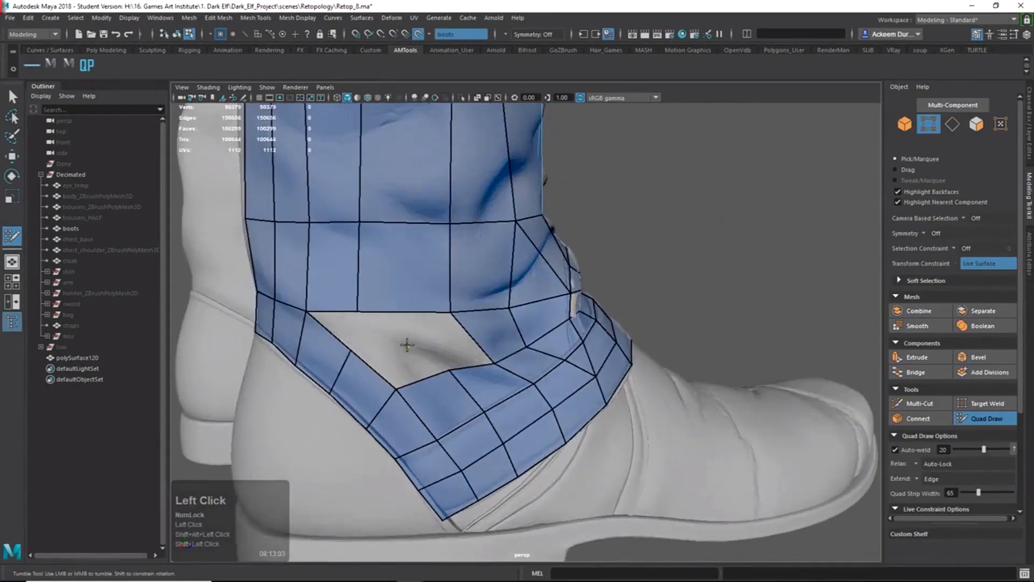
pyautogui.keyDown('shift'); pyautogui.click(418, 371); pyautogui.keyUp('shift')
# Undo the wrongly filled face and refill the remaining ankle gap with new quads.
pyautogui.press('z')
pyautogui.keyDown('shift'); pyautogui.click(410, 367); pyautogui.keyUp('shift')
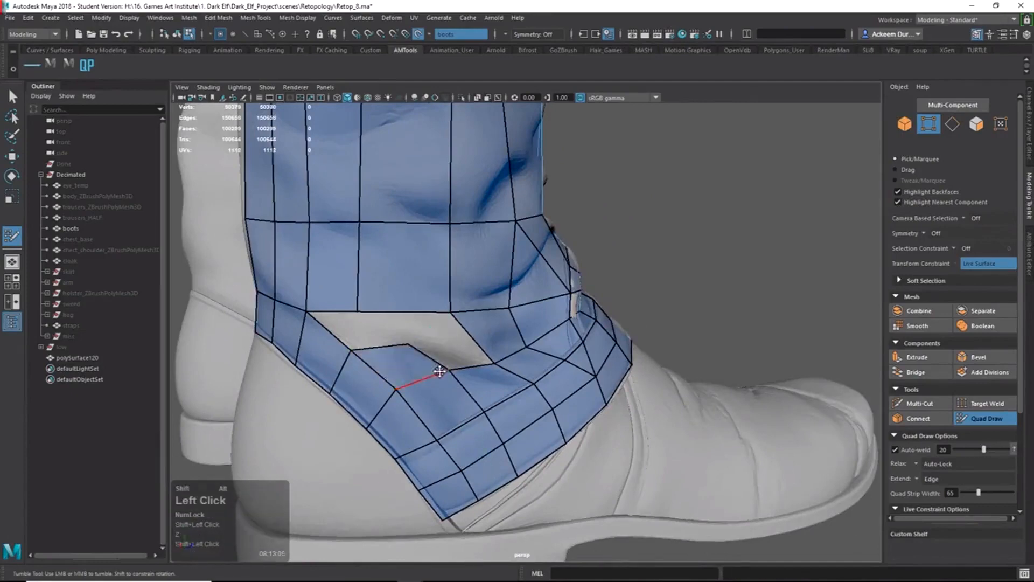
pyautogui.moveTo(439, 370)
pyautogui.keyDown('alt'); pyautogui.keyDown('shift'); pyautogui.mouseDown()
pyautogui.moveTo(418, 371)
pyautogui.moveTo(420, 360)
pyautogui.mouseUp(); pyautogui.keyUp('shift'); pyautogui.keyUp('alt')
pyautogui.keyDown('shift'); pyautogui.click(433, 336); pyautogui.keyUp('shift')
pyautogui.keyDown('shift'); pyautogui.click(389, 337); pyautogui.keyUp('shift')
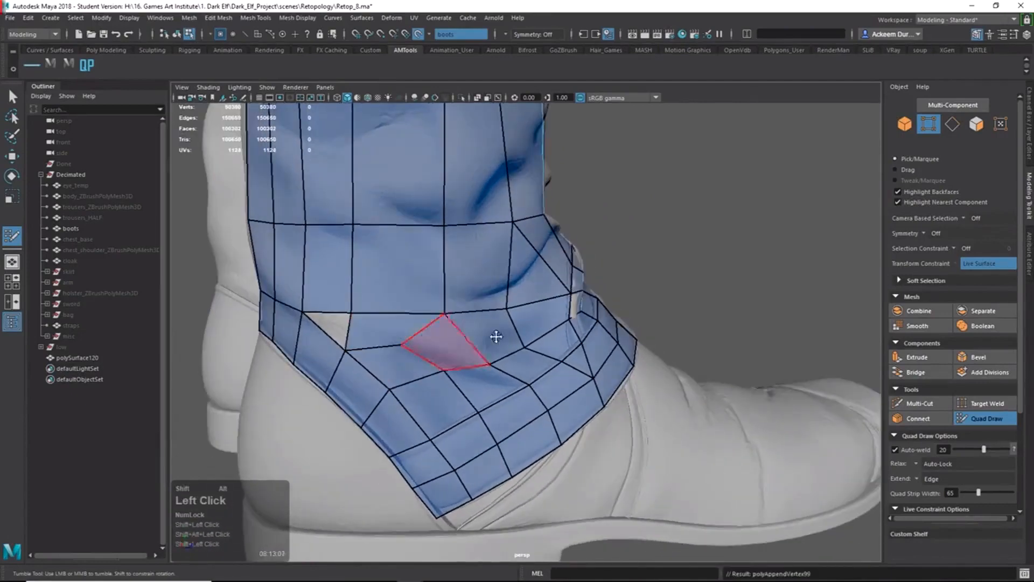
pyautogui.keyDown('alt'); pyautogui.moveTo(501, 309); pyautogui.dragTo(462, 305); pyautogui.keyUp('alt')
pyautogui.keyDown('shift'); pyautogui.click(463, 305); pyautogui.keyUp('shift')
# Orbit around the boot to inspect the newly filled outer-ankle faces.
pyautogui.keyDown('alt'); pyautogui.keyDown('shift'); pyautogui.moveTo(385, 325); pyautogui.dragTo(389, 328, button='right'); pyautogui.keyUp('shift'); pyautogui.keyUp('alt')
pyautogui.keyDown('alt'); pyautogui.moveTo(389, 327); pyautogui.dragTo(411, 335); pyautogui.keyUp('alt')
pyautogui.keyDown('alt'); pyautogui.moveTo(525, 360); pyautogui.dragTo(431, 343); pyautogui.keyUp('alt')
pyautogui.keyDown('alt'); pyautogui.moveTo(468, 361); pyautogui.dragTo(515, 378, button='right'); pyautogui.keyUp('alt')
pyautogui.keyDown('alt'); pyautogui.moveTo(515, 378); pyautogui.dragTo(539, 329); pyautogui.keyUp('alt')
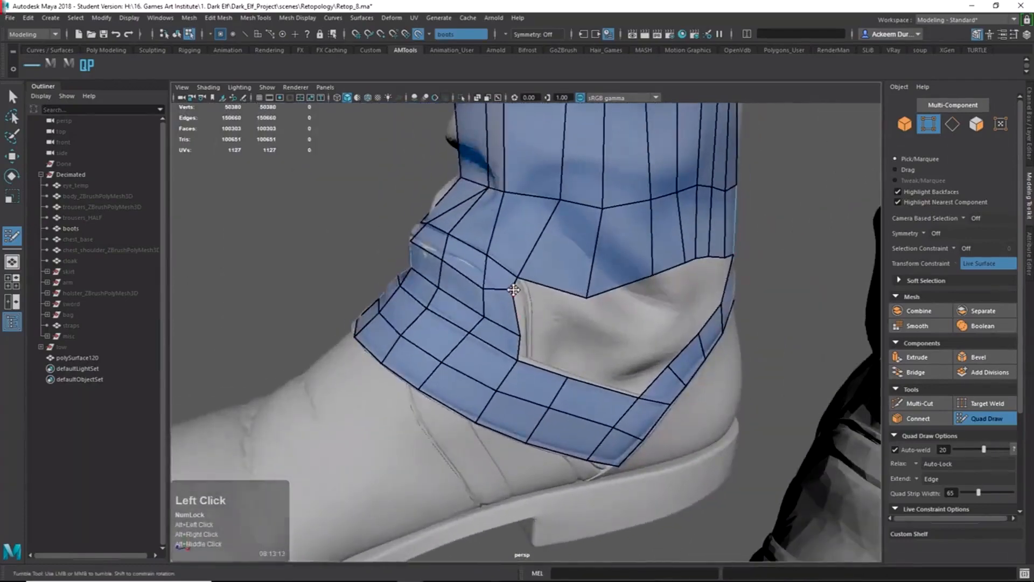
# Adjust vertices beside the hole and fill quads above and below the small triangle.
pyautogui.moveTo(513, 290); pyautogui.dragTo(520, 325)
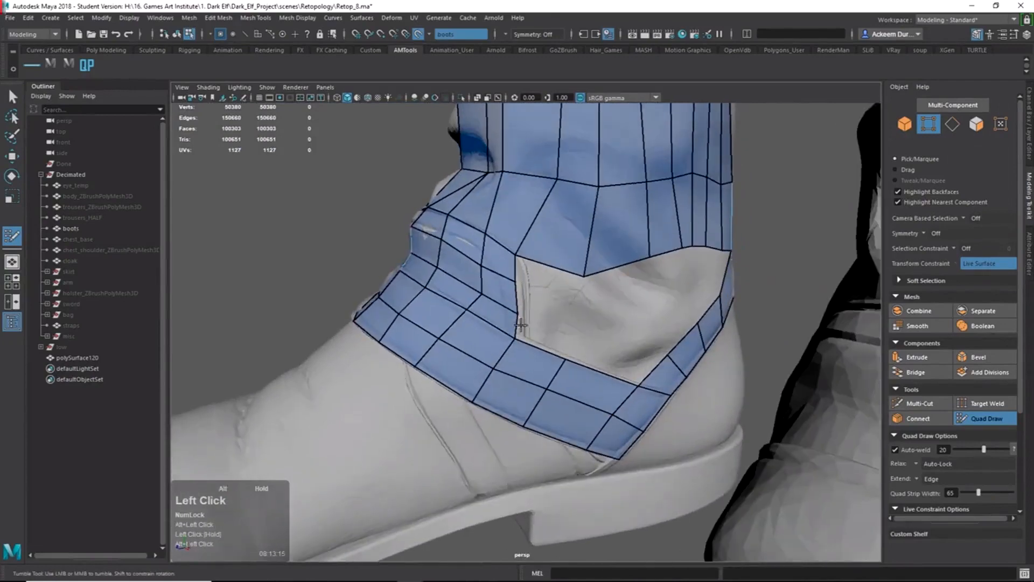
pyautogui.click(515, 318)
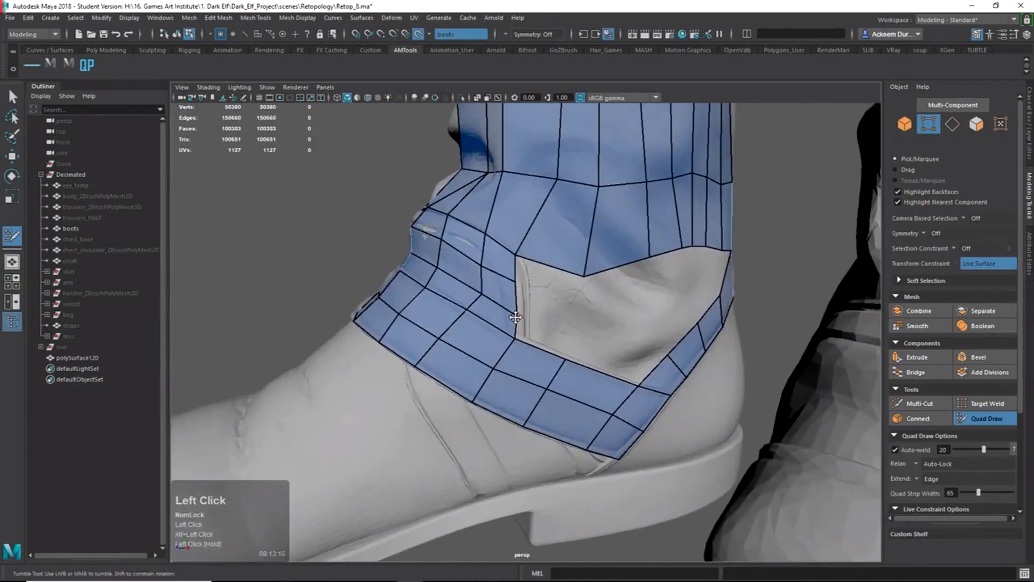
pyautogui.click(580, 311)
pyautogui.keyDown('shift'); pyautogui.click(552, 302); pyautogui.keyUp('shift')
pyautogui.moveTo(576, 292)
pyautogui.mouseDown()
pyautogui.moveTo(580, 309)
pyautogui.moveTo(570, 310)
pyautogui.moveTo(619, 337)
pyautogui.moveTo(580, 330)
pyautogui.moveTo(653, 341)
pyautogui.moveTo(623, 343)
pyautogui.moveTo(643, 334)
pyautogui.moveTo(627, 296)
pyautogui.mouseUp()
pyautogui.keyDown('shift'); pyautogui.click(551, 287); pyautogui.keyUp('shift')
pyautogui.keyDown('shift'); pyautogui.click(551, 331); pyautogui.keyUp('shift')
# Place points inside the hole and fill faces from them, redoing one misplaced quad.
pyautogui.click(645, 311)
pyautogui.keyDown('shift'); pyautogui.click(637, 288); pyautogui.keyUp('shift')
pyautogui.keyDown('shift'); pyautogui.click(638, 342); pyautogui.keyUp('shift')
pyautogui.hotkey('ctrl', 'z')
pyautogui.click(616, 341)
pyautogui.keyDown('shift'); pyautogui.click(594, 326); pyautogui.keyUp('shift')
pyautogui.keyDown('ctrl'); pyautogui.keyDown('shift'); pyautogui.click(612, 327); pyautogui.keyUp('shift'); pyautogui.keyUp('ctrl')
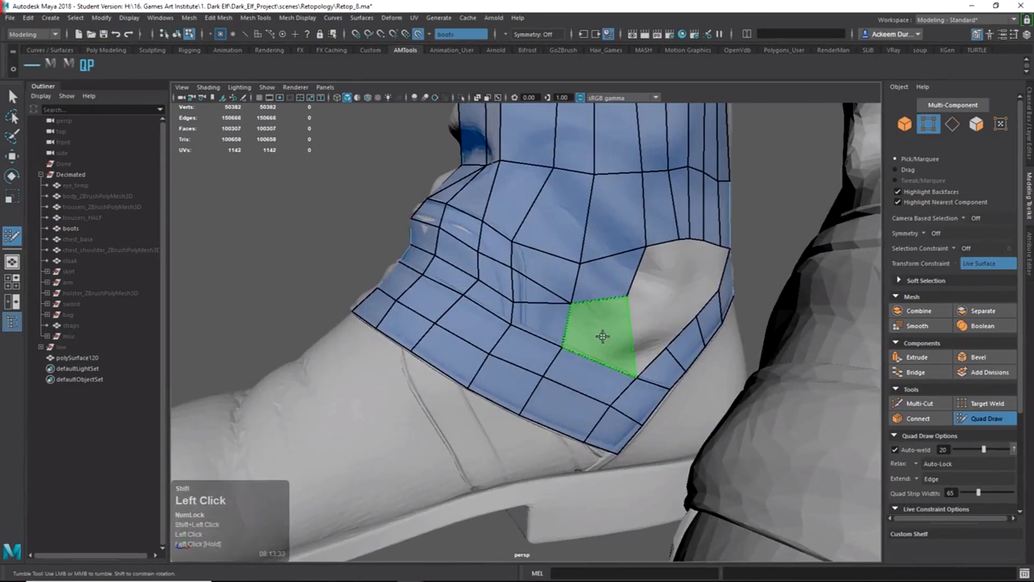
pyautogui.keyDown('shift'); pyautogui.click(610, 343); pyautogui.keyUp('shift')
# Fill more faces down the hole, shifting a side vertex and undoing an accidental nudge.
pyautogui.keyDown('alt'); pyautogui.moveTo(611, 343); pyautogui.dragTo(625, 343); pyautogui.keyUp('alt')
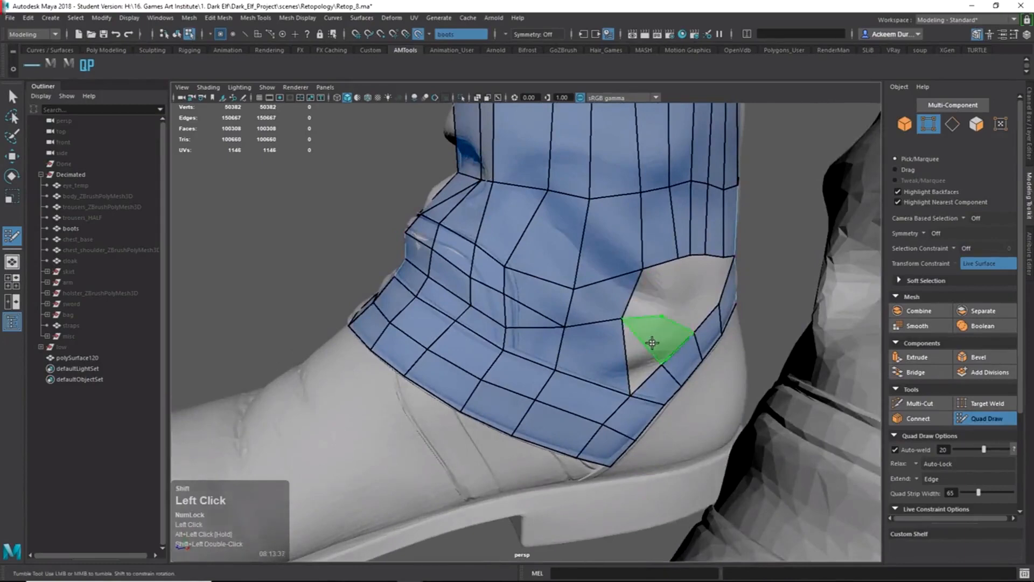
pyautogui.keyDown('shift'); pyautogui.doubleClick(651, 343); pyautogui.keyUp('shift')
pyautogui.keyDown('alt'); pyautogui.moveTo(639, 368); pyautogui.dragTo(648, 356); pyautogui.keyUp('alt')
pyautogui.moveTo(635, 313)
pyautogui.mouseDown()
pyautogui.moveTo(652, 326)
pyautogui.moveTo(557, 326)
pyautogui.moveTo(539, 285)
pyautogui.mouseUp()
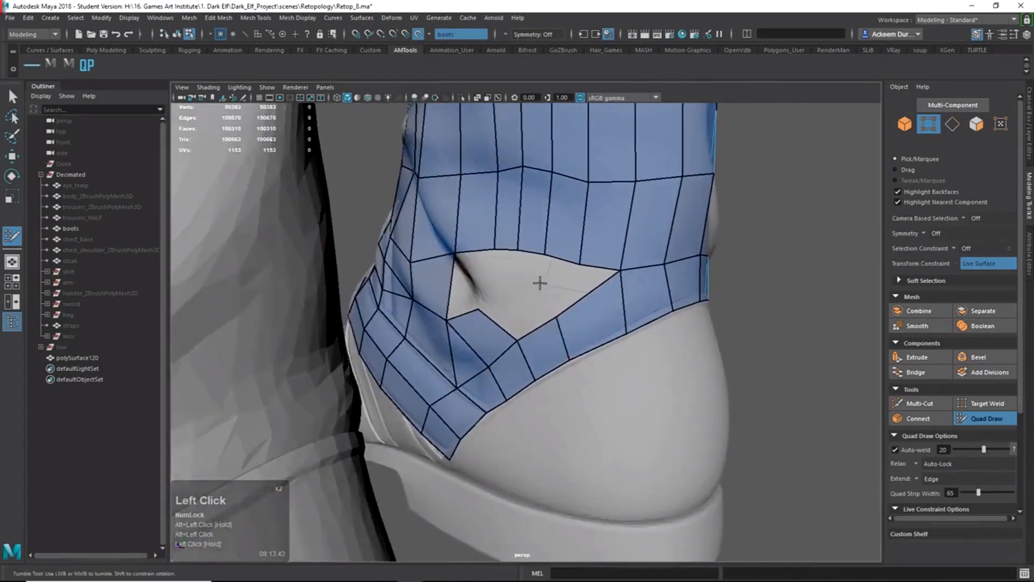
pyautogui.click(540, 283)
pyautogui.keyDown('shift'); pyautogui.click(526, 302); pyautogui.keyUp('shift')
pyautogui.moveTo(495, 248); pyautogui.dragTo(497, 270)
pyautogui.hotkey('ctrl', 'z')
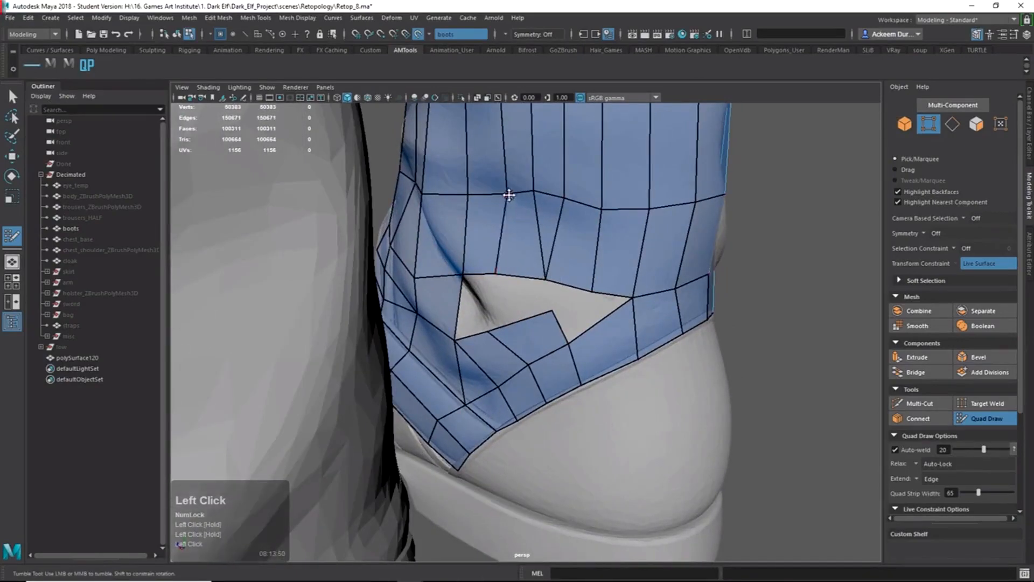
# Fill the left, middle and last triangular pieces to close the ankle hole.
pyautogui.keyDown('shift'); pyautogui.click(474, 301); pyautogui.keyUp('shift')
pyautogui.keyDown('shift'); pyautogui.click(521, 296); pyautogui.keyUp('shift')
pyautogui.keyDown('alt'); pyautogui.moveTo(576, 317); pyautogui.dragTo(467, 309); pyautogui.keyUp('alt')
pyautogui.keyDown('shift'); pyautogui.click(549, 288); pyautogui.keyUp('shift')
pyautogui.keyDown('shift'); pyautogui.click(575, 300); pyautogui.keyUp('shift')
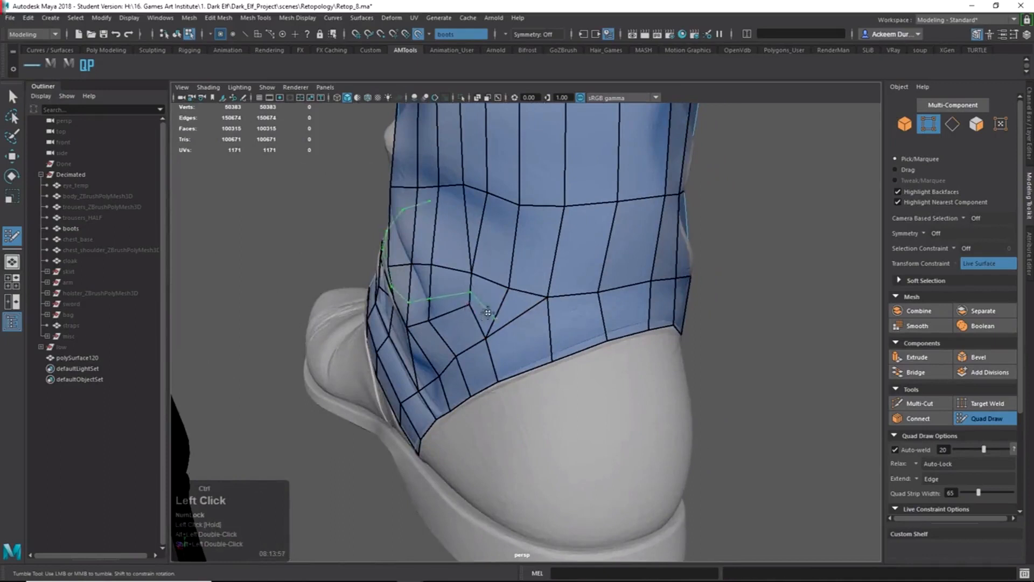
# Split the heel-side triangle with a Multi-Cut edge from its corner vertex.
pyautogui.keyDown('alt'); pyautogui.moveTo(415, 300); pyautogui.dragTo(530, 330, button='right'); pyautogui.keyUp('alt')
pyautogui.keyDown('alt'); pyautogui.moveTo(531, 330); pyautogui.dragTo(568, 324); pyautogui.keyUp('alt')
pyautogui.moveTo(547, 220); pyautogui.dragTo(530, 228)
pyautogui.press('z')
pyautogui.keyDown('alt'); pyautogui.moveTo(619, 204); pyautogui.dragTo(628, 235); pyautogui.keyUp('alt')
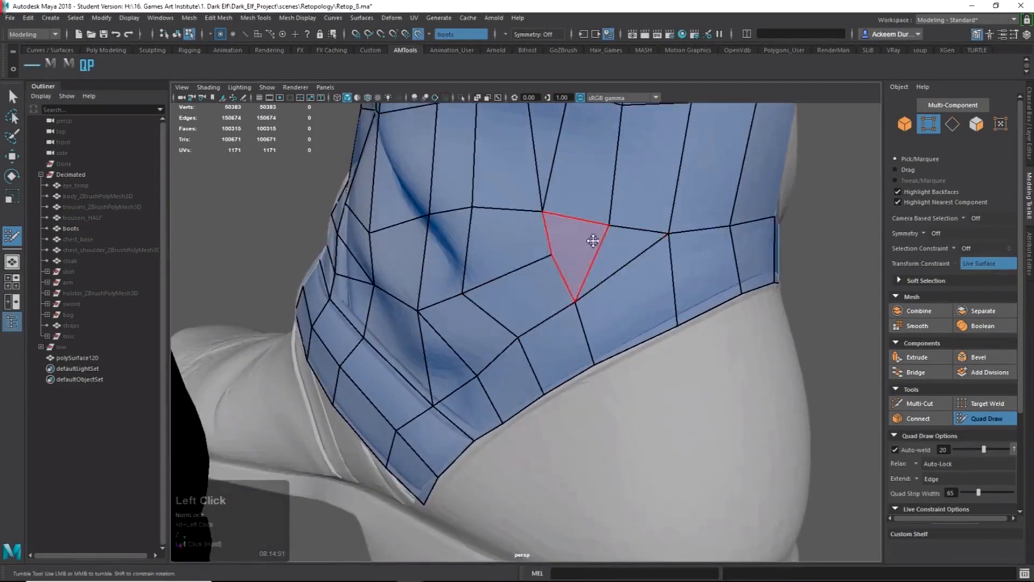
pyautogui.keyDown('shift'); pyautogui.moveTo(560, 192); pyautogui.dragTo(560, 256, button='right'); pyautogui.keyUp('shift')
pyautogui.click(557, 253)
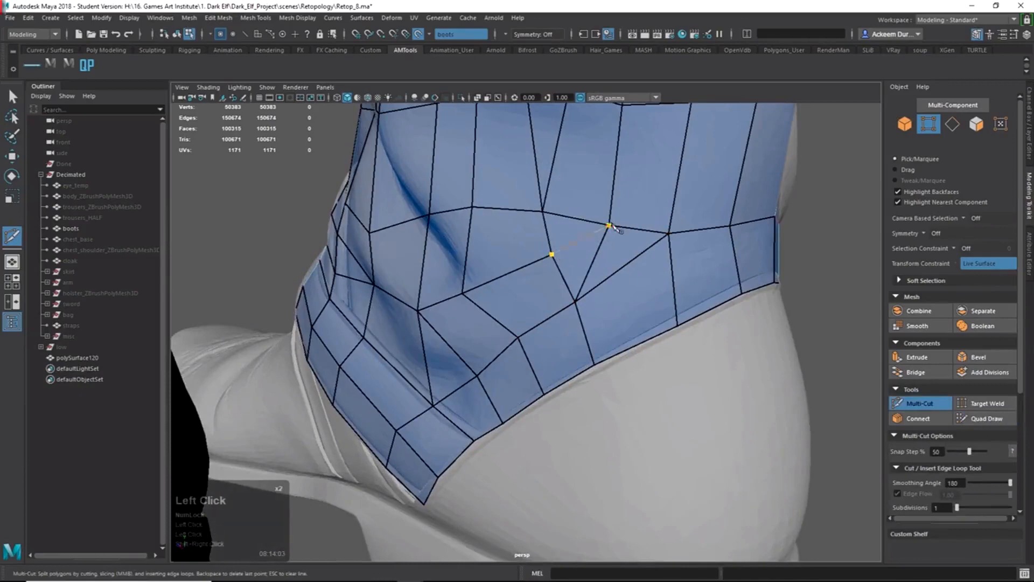
pyautogui.press('Return')
# Nudge a nearby vertex and orbit around the boot to check the continuous quad grid.
pyautogui.moveTo(635, 231)
pyautogui.keyDown('ctrl'); pyautogui.keyDown('shift'); pyautogui.mouseDown(button='right')
pyautogui.moveTo(609, 137)
pyautogui.moveTo(584, 219)
pyautogui.mouseUp(button='right'); pyautogui.keyUp('shift'); pyautogui.keyUp('ctrl')
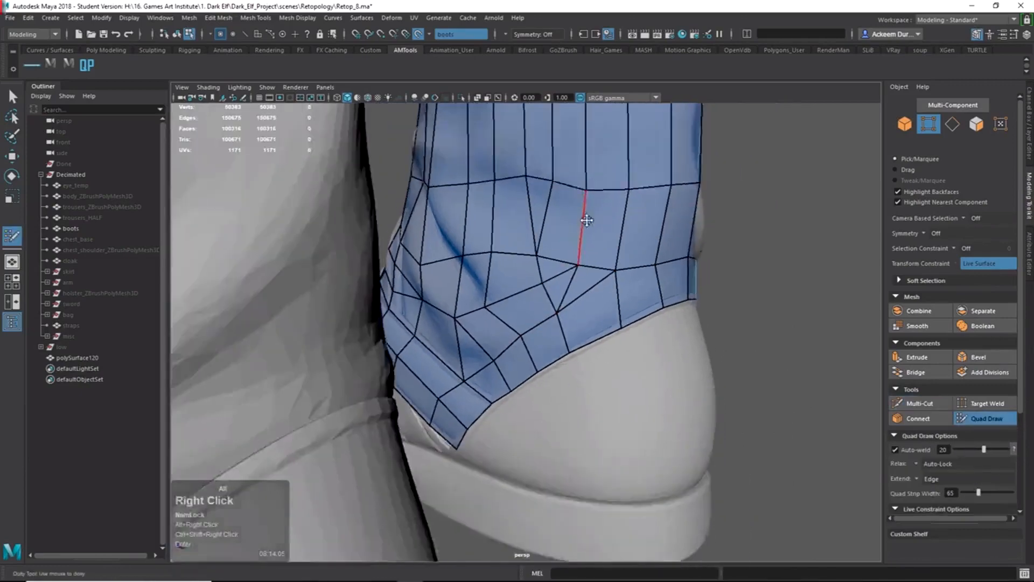
pyautogui.keyDown('alt'); pyautogui.moveTo(584, 219); pyautogui.dragTo(571, 233); pyautogui.keyUp('alt')
pyautogui.moveTo(568, 278); pyautogui.dragTo(571, 273)
pyautogui.keyDown('alt'); pyautogui.moveTo(571, 273); pyautogui.dragTo(523, 240, button='right'); pyautogui.keyUp('alt')
pyautogui.moveTo(523, 239)
pyautogui.keyDown('alt'); pyautogui.mouseDown()
pyautogui.moveTo(652, 245)
pyautogui.moveTo(572, 305)
pyautogui.moveTo(526, 315)
pyautogui.moveTo(610, 296)
pyautogui.moveTo(692, 295)
pyautogui.mouseUp(); pyautogui.keyUp('alt')
pyautogui.keyDown('alt'); pyautogui.moveTo(577, 299); pyautogui.dragTo(600, 300); pyautogui.keyUp('alt')
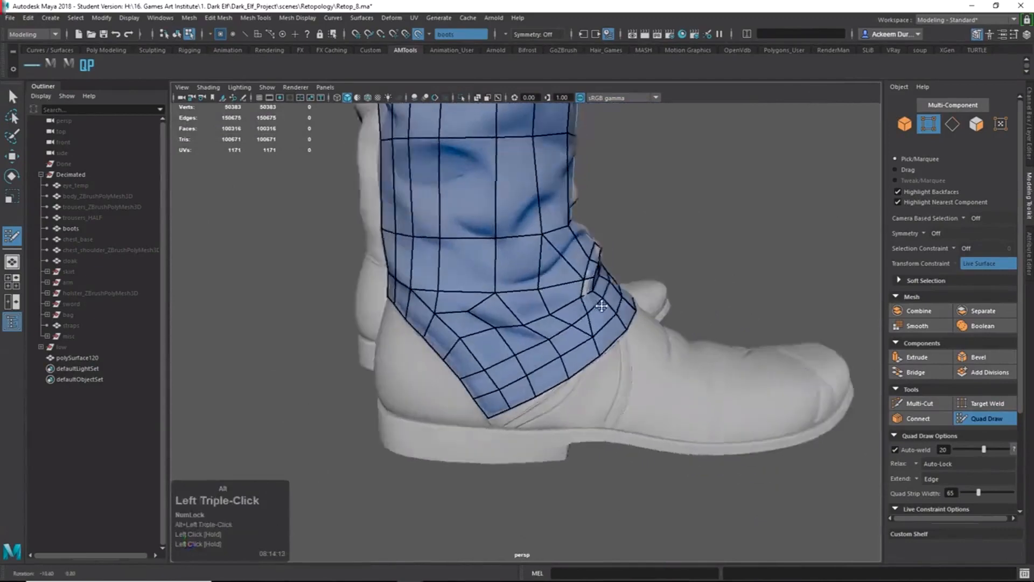
pyautogui.keyDown('alt'); pyautogui.moveTo(600, 300); pyautogui.dragTo(537, 281, button='right'); pyautogui.keyUp('alt')
pyautogui.keyDown('alt'); pyautogui.moveTo(537, 281); pyautogui.dragTo(561, 293); pyautogui.keyUp('alt')
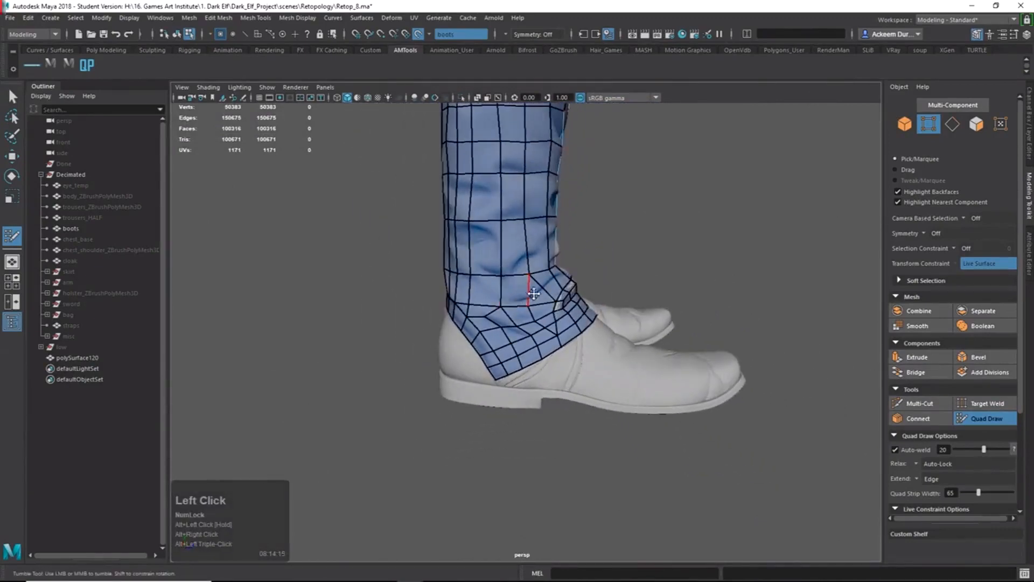
pyautogui.moveTo(449, 293)
pyautogui.keyDown('alt'); pyautogui.mouseDown()
pyautogui.moveTo(593, 296)
pyautogui.moveTo(466, 281)
pyautogui.mouseUp(); pyautogui.keyUp('alt')
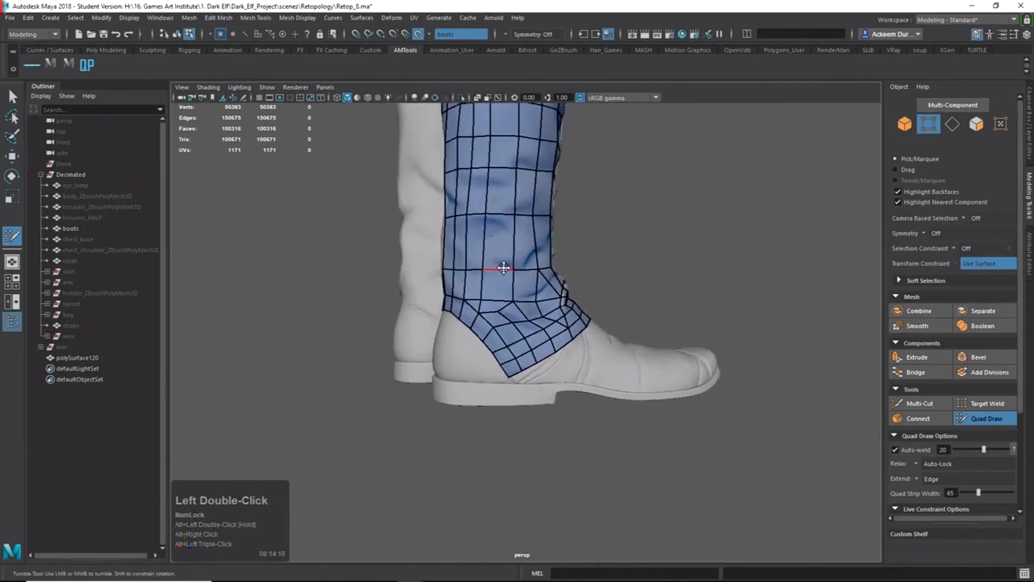
# Insert two horizontal edge loops around the boot cuff.
pyautogui.keyDown('ctrl'); pyautogui.click(512, 246); pyautogui.keyUp('ctrl')
pyautogui.keyDown('alt'); pyautogui.moveTo(558, 275); pyautogui.dragTo(509, 308); pyautogui.keyUp('alt')
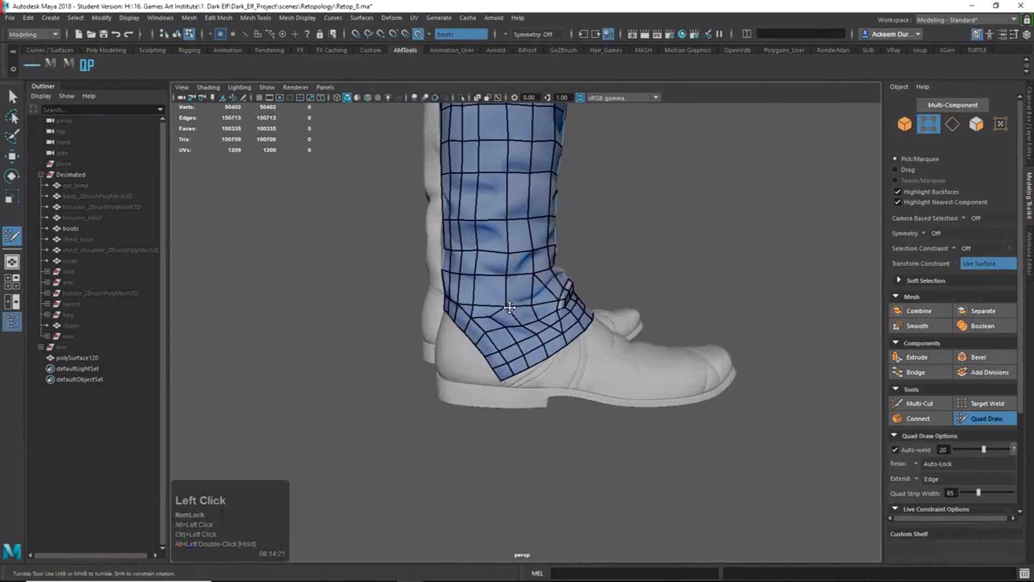
pyautogui.keyDown('alt'); pyautogui.moveTo(446, 280); pyautogui.dragTo(467, 293); pyautogui.keyUp('alt')
pyautogui.keyDown('alt'); pyautogui.moveTo(468, 293); pyautogui.dragTo(649, 301, button='right'); pyautogui.keyUp('alt')
pyautogui.keyDown('alt'); pyautogui.moveTo(649, 301); pyautogui.dragTo(620, 311); pyautogui.keyUp('alt')
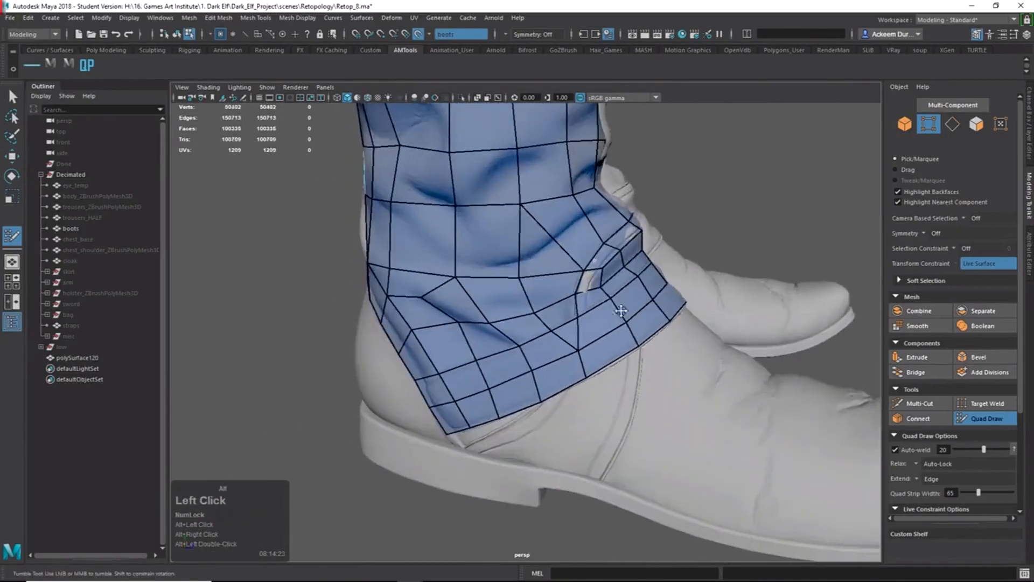
pyautogui.keyDown('alt'); pyautogui.moveTo(422, 230); pyautogui.dragTo(423, 229); pyautogui.keyUp('alt')
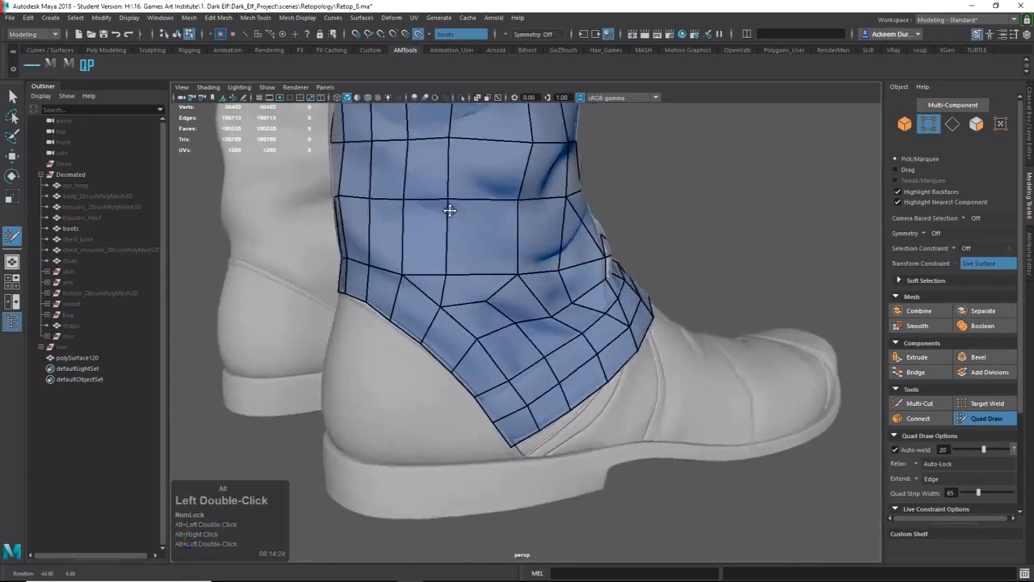
pyautogui.keyDown('ctrl'); pyautogui.click(427, 232); pyautogui.keyUp('ctrl')
# Cut another edge line across the front of the cuff with Multi-Cut.
pyautogui.keyDown('alt'); pyautogui.moveTo(555, 238); pyautogui.dragTo(503, 246); pyautogui.keyUp('alt')
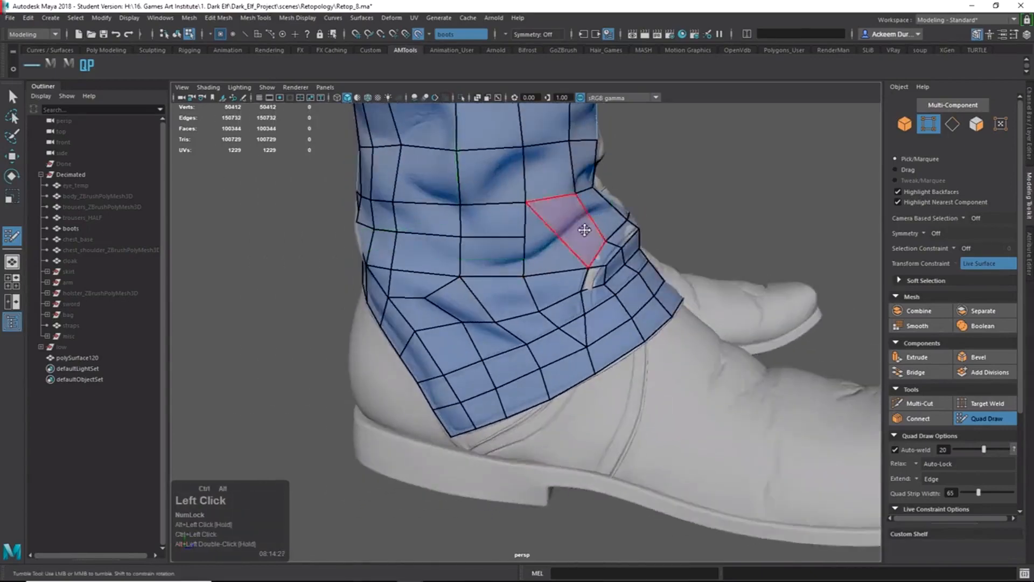
pyautogui.keyDown('alt'); pyautogui.moveTo(585, 229); pyautogui.dragTo(530, 263); pyautogui.keyUp('alt')
pyautogui.keyDown('shift'); pyautogui.moveTo(526, 259); pyautogui.dragTo(527, 177, button='right'); pyautogui.keyUp('shift')
pyautogui.click(497, 250)
pyautogui.click(528, 251)
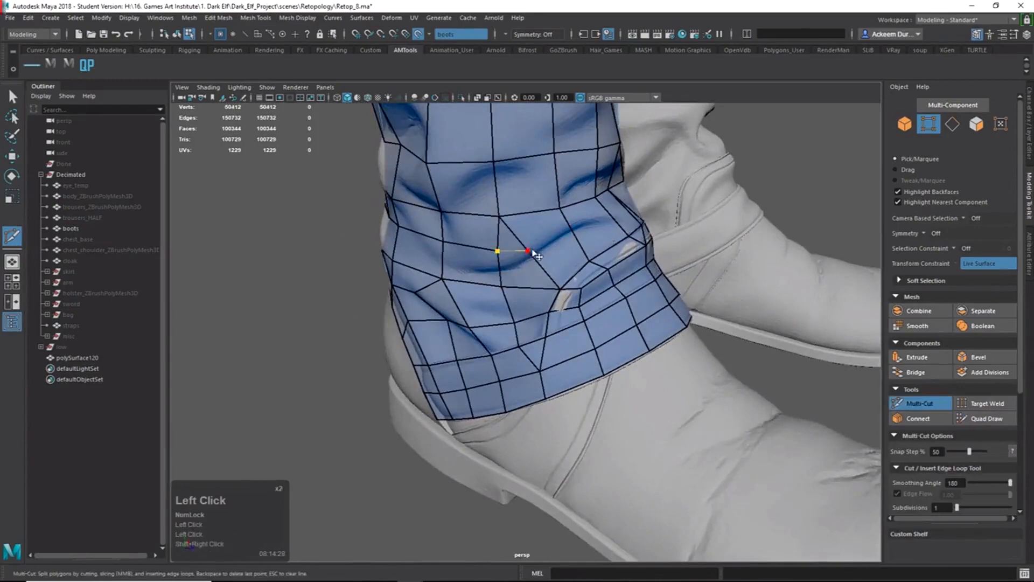
pyautogui.keyDown('alt'); pyautogui.moveTo(594, 261); pyautogui.dragTo(653, 281); pyautogui.keyUp('alt')
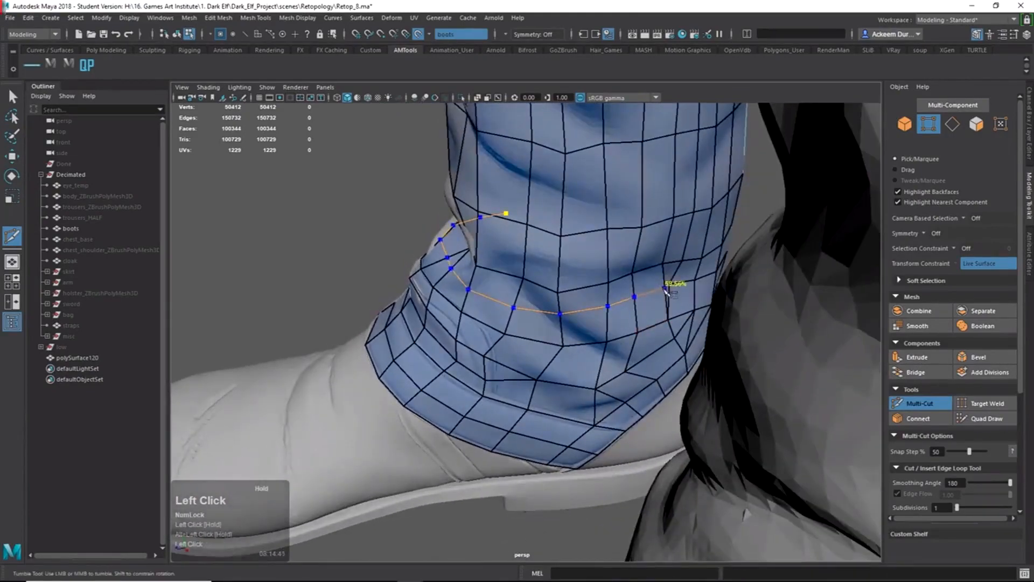
pyautogui.press('Return')
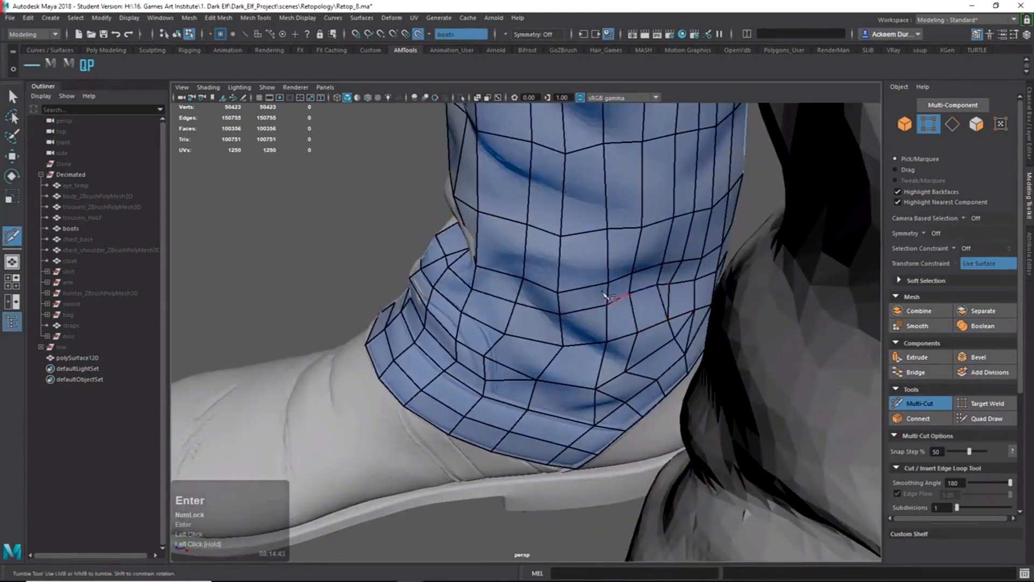
pyautogui.keyDown('alt'); pyautogui.moveTo(606, 295); pyautogui.dragTo(620, 137); pyautogui.keyUp('alt')
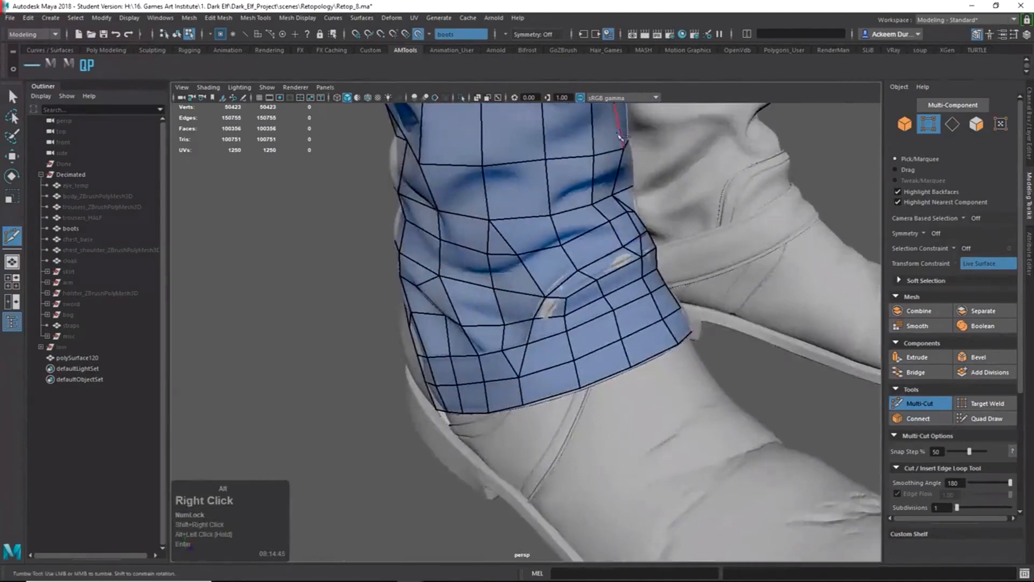
# Collapse the narrow triangle on the cuff front by merging its vertices.
pyautogui.keyDown('alt'); pyautogui.moveTo(620, 138); pyautogui.dragTo(608, 188, button='right'); pyautogui.keyUp('alt')
pyautogui.keyDown('alt'); pyautogui.moveTo(609, 188); pyautogui.dragTo(514, 237); pyautogui.keyUp('alt')
pyautogui.keyDown('alt'); pyautogui.moveTo(514, 237); pyautogui.dragTo(538, 239, button='right'); pyautogui.keyUp('alt')
pyautogui.keyDown('alt'); pyautogui.moveTo(539, 239); pyautogui.dragTo(511, 241); pyautogui.keyUp('alt')
pyautogui.keyDown('alt'); pyautogui.keyDown('shift'); pyautogui.moveTo(512, 241); pyautogui.dragTo(510, 181, button='right'); pyautogui.keyUp('shift'); pyautogui.keyUp('alt')
pyautogui.keyDown('ctrl'); pyautogui.keyDown('shift'); pyautogui.moveTo(494, 246); pyautogui.dragTo(507, 189, button='right'); pyautogui.keyUp('shift'); pyautogui.keyUp('ctrl')
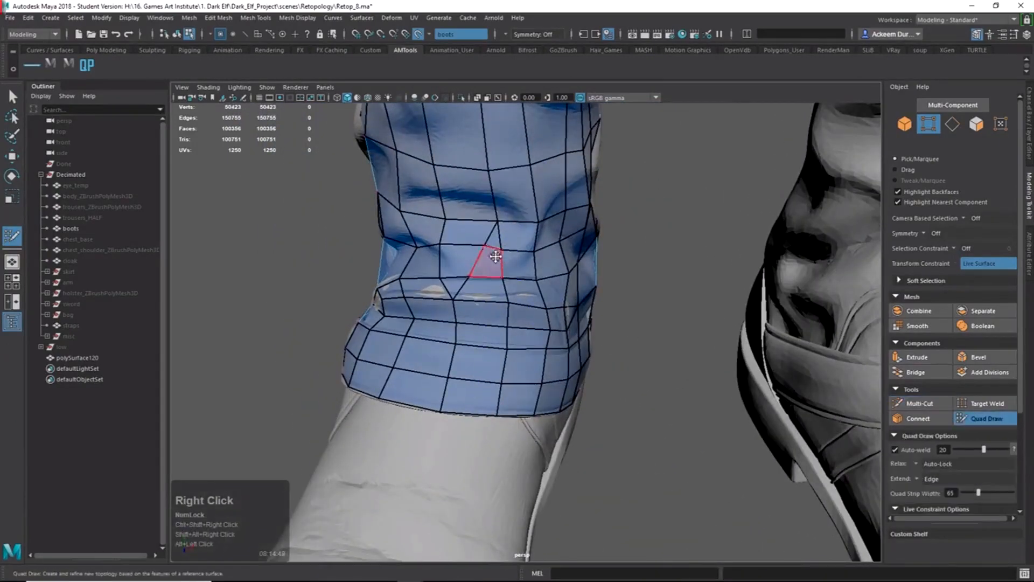
pyautogui.moveTo(485, 246); pyautogui.dragTo(596, 238)
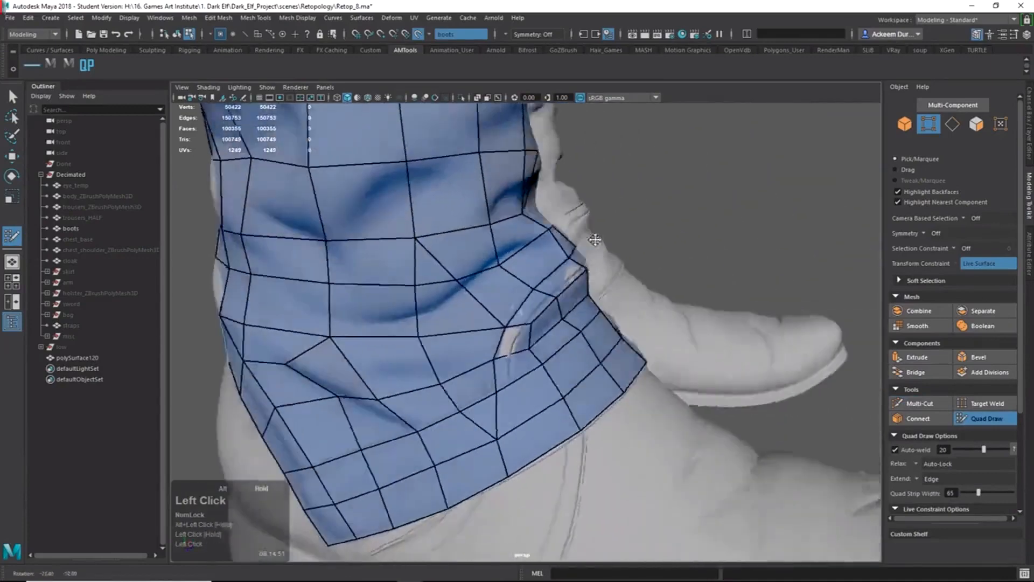
# Inspect the cuff from several angles, previewing an edge loop through it.
pyautogui.keyDown('alt'); pyautogui.moveTo(596, 238); pyautogui.dragTo(520, 239, button='right'); pyautogui.keyUp('alt')
pyautogui.keyDown('alt'); pyautogui.moveTo(519, 247); pyautogui.dragTo(584, 285); pyautogui.keyUp('alt')
pyautogui.keyDown('alt'); pyautogui.moveTo(585, 285); pyautogui.dragTo(527, 279, button='right'); pyautogui.keyUp('alt')
pyautogui.keyDown('alt'); pyautogui.moveTo(526, 280); pyautogui.dragTo(486, 302); pyautogui.keyUp('alt')
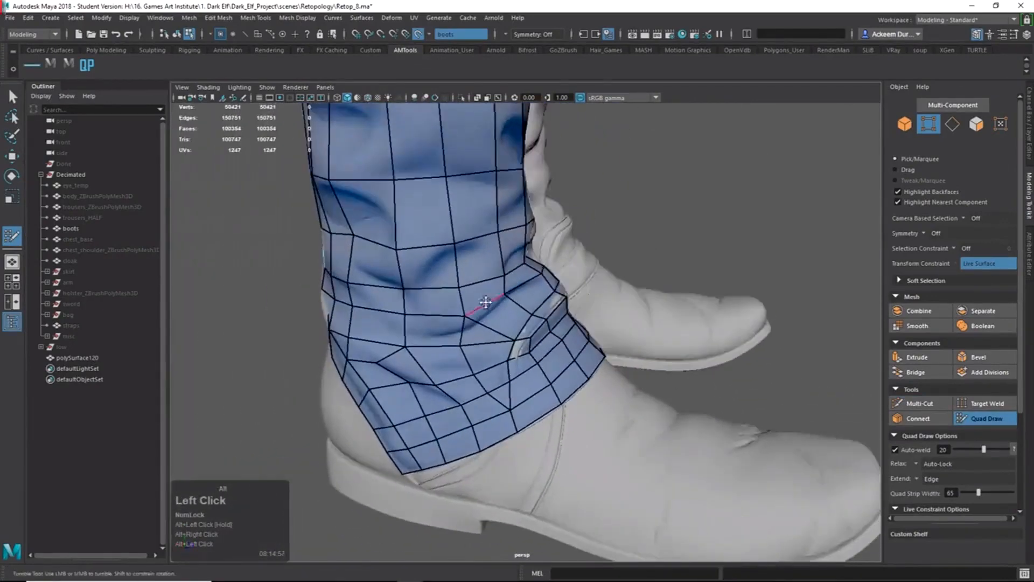
pyautogui.keyDown('alt'); pyautogui.moveTo(466, 314); pyautogui.dragTo(566, 354, button='right'); pyautogui.keyUp('alt')
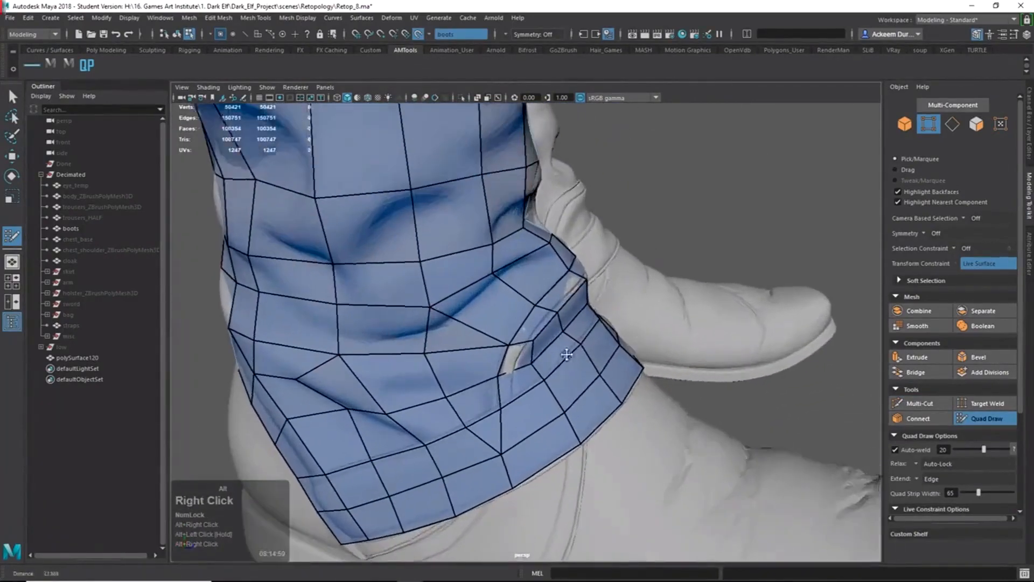
pyautogui.keyDown('alt'); pyautogui.moveTo(566, 353); pyautogui.dragTo(502, 273, button='middle'); pyautogui.keyUp('alt')
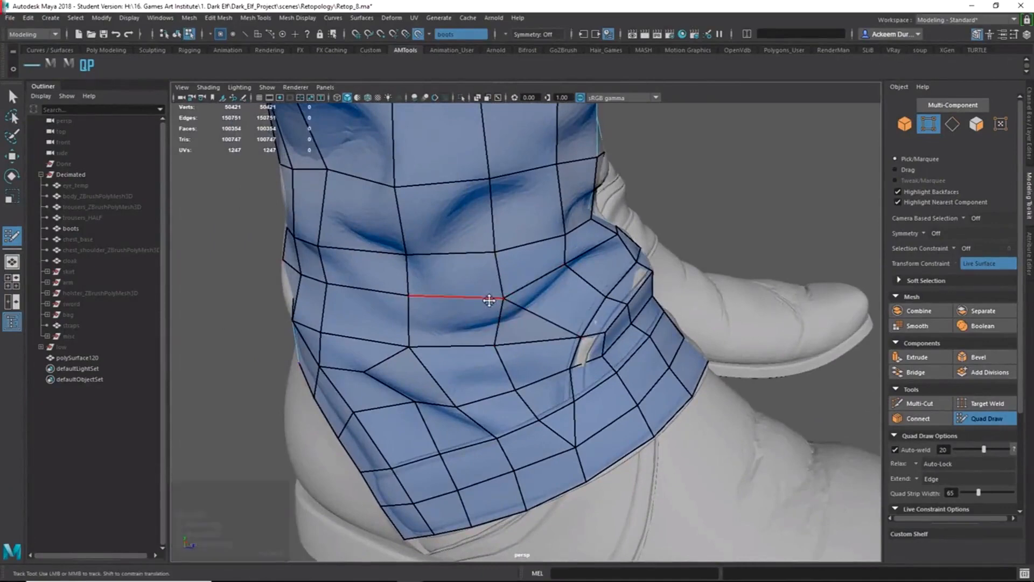
pyautogui.keyDown('alt'); pyautogui.moveTo(489, 300); pyautogui.dragTo(520, 303); pyautogui.keyUp('alt')
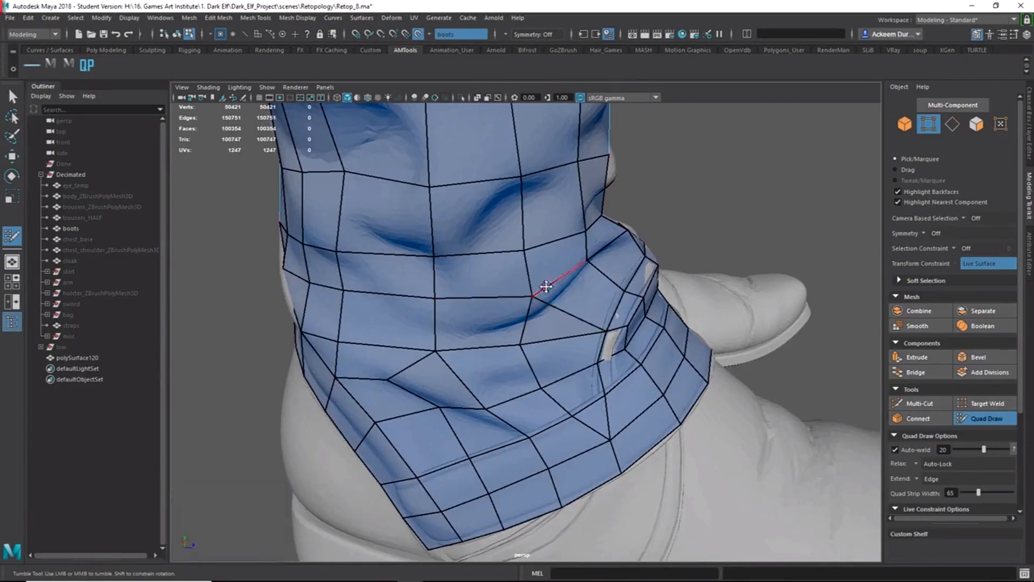
pyautogui.press('ctrl')
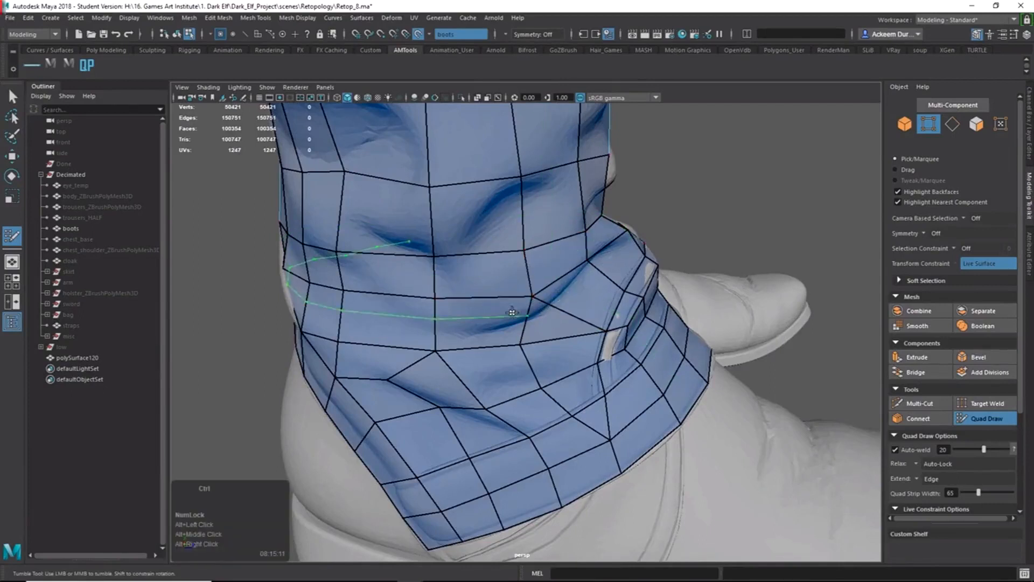
pyautogui.keyDown('alt'); pyautogui.moveTo(538, 306); pyautogui.dragTo(511, 284); pyautogui.keyUp('alt')
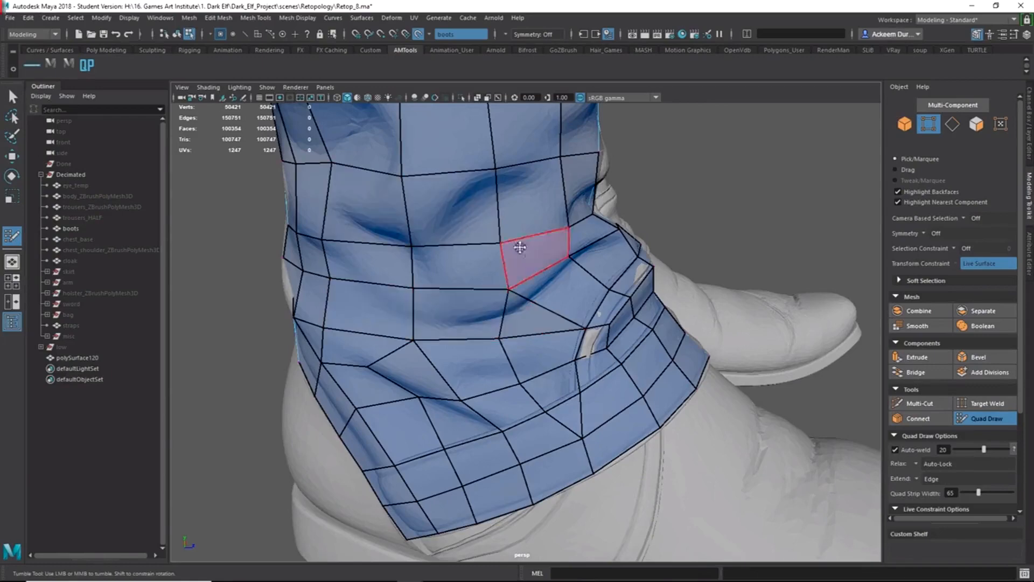
pyautogui.keyDown('alt'); pyautogui.moveTo(600, 307); pyautogui.dragTo(463, 341); pyautogui.keyUp('alt')
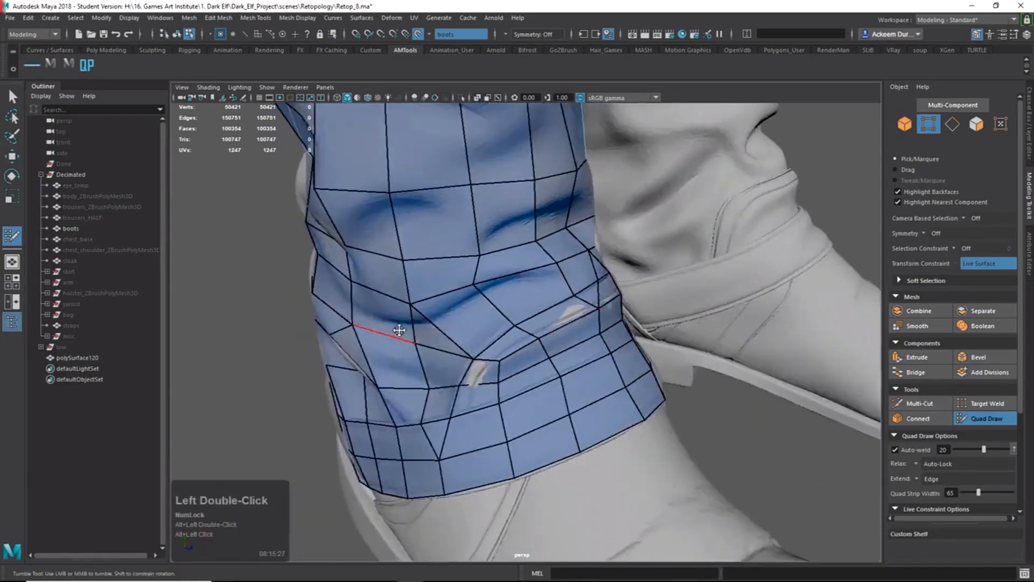
pyautogui.keyDown('alt'); pyautogui.moveTo(374, 335); pyautogui.dragTo(465, 311); pyautogui.keyUp('alt')
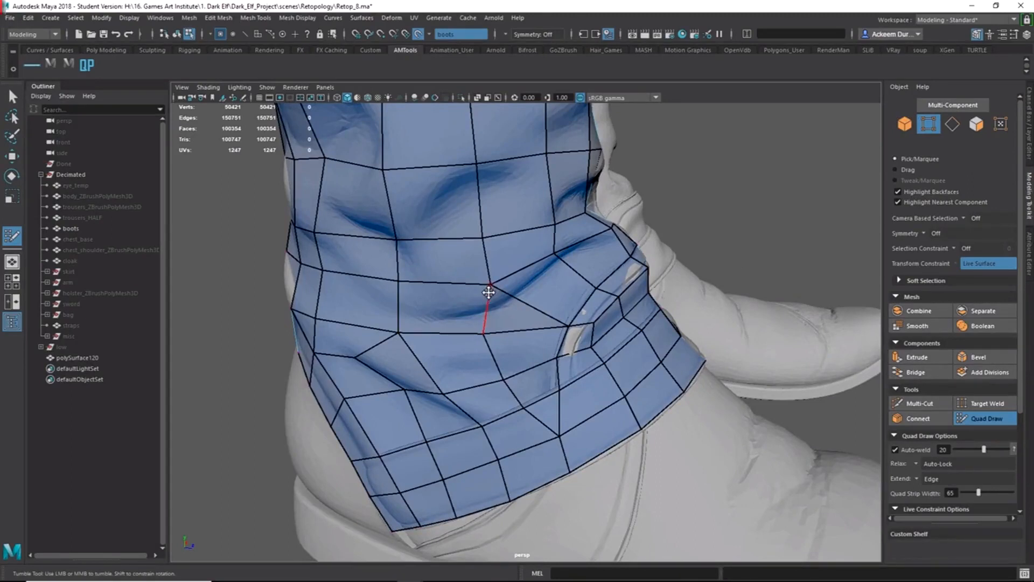
# Undo the bad tweak, reposition a cuff vertex and weld the stray vertex to its neighbour.
pyautogui.hotkey('ctrl', 'z')
pyautogui.hotkey('ctrl', 'z')
pyautogui.moveTo(496, 300)
pyautogui.keyDown('alt'); pyautogui.mouseDown()
pyautogui.moveTo(446, 290)
pyautogui.moveTo(482, 279)
pyautogui.moveTo(523, 284)
pyautogui.mouseUp(); pyautogui.keyUp('alt')
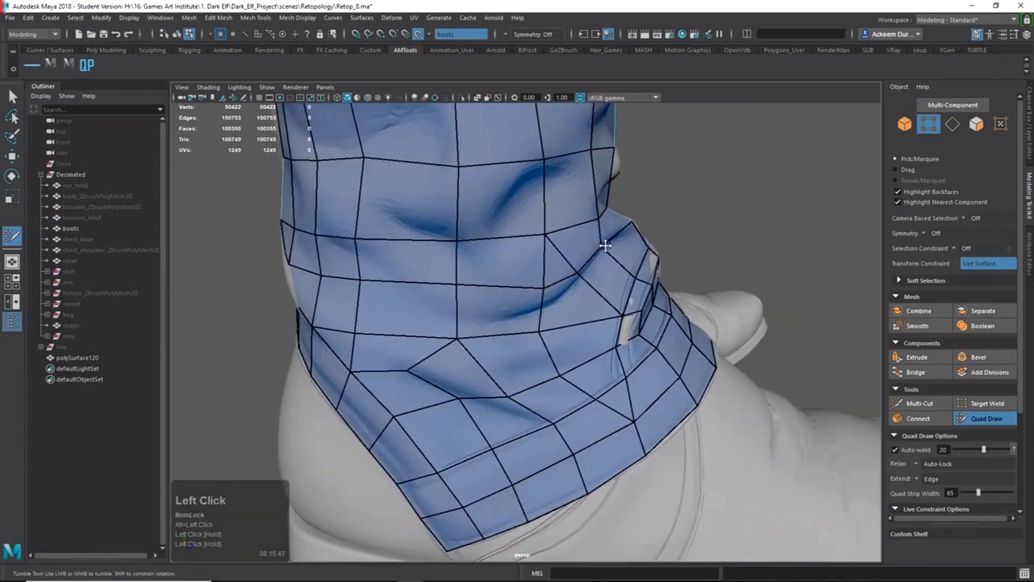
pyautogui.keyDown('alt'); pyautogui.moveTo(584, 264); pyautogui.dragTo(591, 254); pyautogui.keyUp('alt')
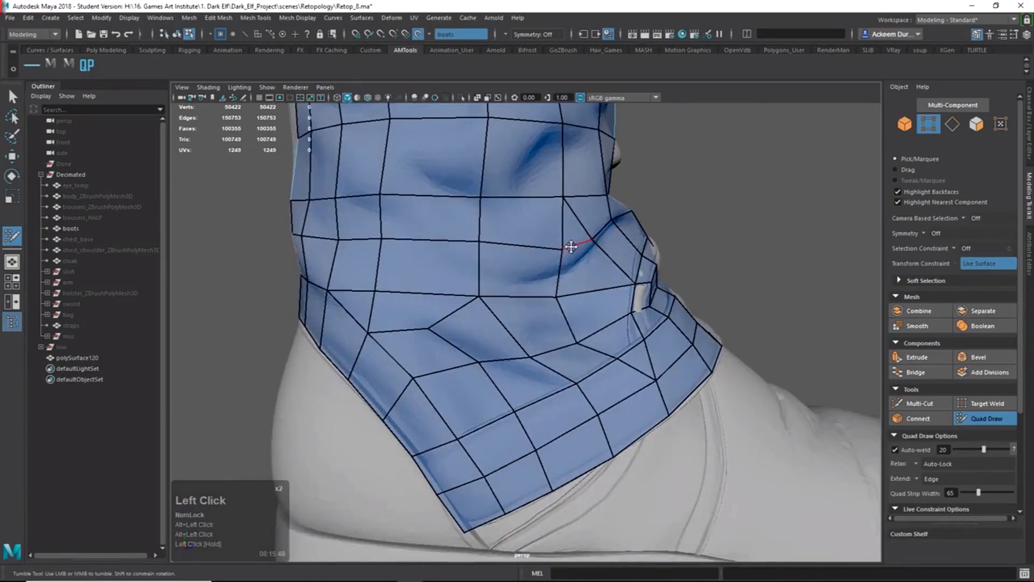
pyautogui.moveTo(590, 241)
pyautogui.mouseDown()
pyautogui.moveTo(561, 249)
pyautogui.moveTo(572, 241)
pyautogui.mouseUp()
pyautogui.keyDown('alt'); pyautogui.moveTo(570, 241); pyautogui.dragTo(530, 239, button='right'); pyautogui.keyUp('alt')
pyautogui.moveTo(527, 244)
pyautogui.keyDown('alt'); pyautogui.mouseDown()
pyautogui.moveTo(560, 248)
pyautogui.moveTo(508, 233)
pyautogui.mouseUp(); pyautogui.keyUp('alt')
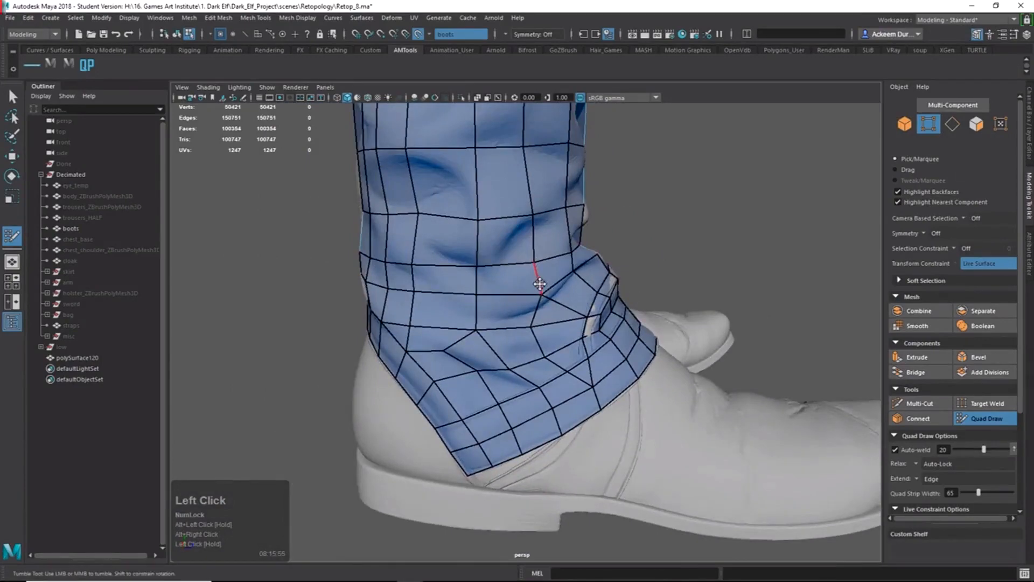
pyautogui.moveTo(499, 221); pyautogui.dragTo(501, 217)
pyautogui.moveTo(502, 217)
pyautogui.keyDown('alt'); pyautogui.mouseDown()
pyautogui.moveTo(540, 247)
pyautogui.moveTo(503, 239)
pyautogui.moveTo(532, 230)
pyautogui.moveTo(538, 208)
pyautogui.moveTo(792, 212)
pyautogui.moveTo(780, 242)
pyautogui.mouseUp(); pyautogui.keyUp('alt')
# Orbit, pan and zoom around the boot to find where it pokes through the cuff.
pyautogui.keyDown('alt'); pyautogui.moveTo(779, 242); pyautogui.dragTo(641, 256, button='right'); pyautogui.keyUp('alt')
pyautogui.keyDown('alt'); pyautogui.moveTo(641, 256); pyautogui.dragTo(604, 263); pyautogui.keyUp('alt')
pyautogui.keyDown('alt'); pyautogui.moveTo(608, 310); pyautogui.dragTo(658, 259, button='middle'); pyautogui.keyUp('alt')
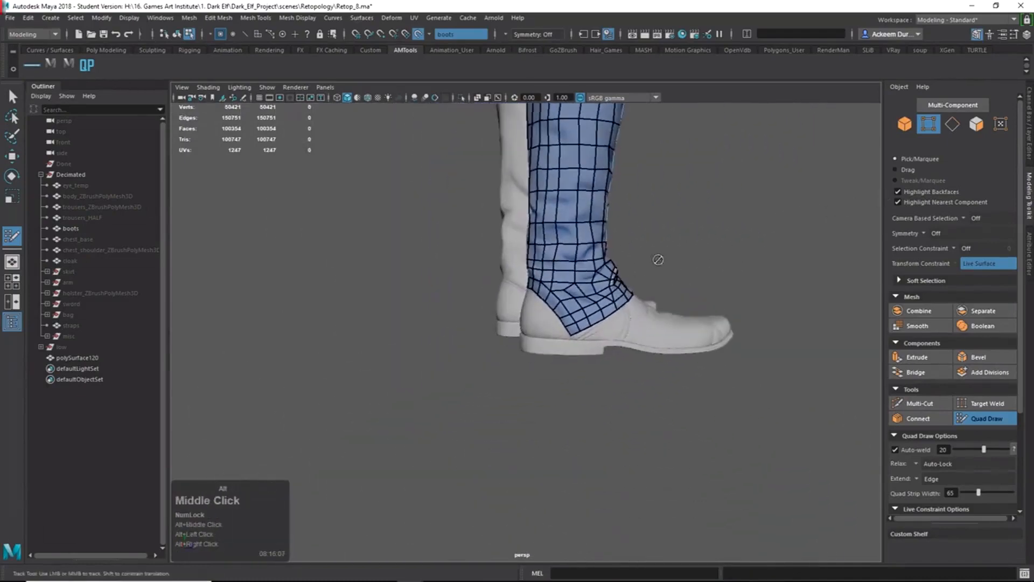
pyautogui.keyDown('alt'); pyautogui.moveTo(620, 290); pyautogui.dragTo(563, 334, button='middle'); pyautogui.keyUp('alt')
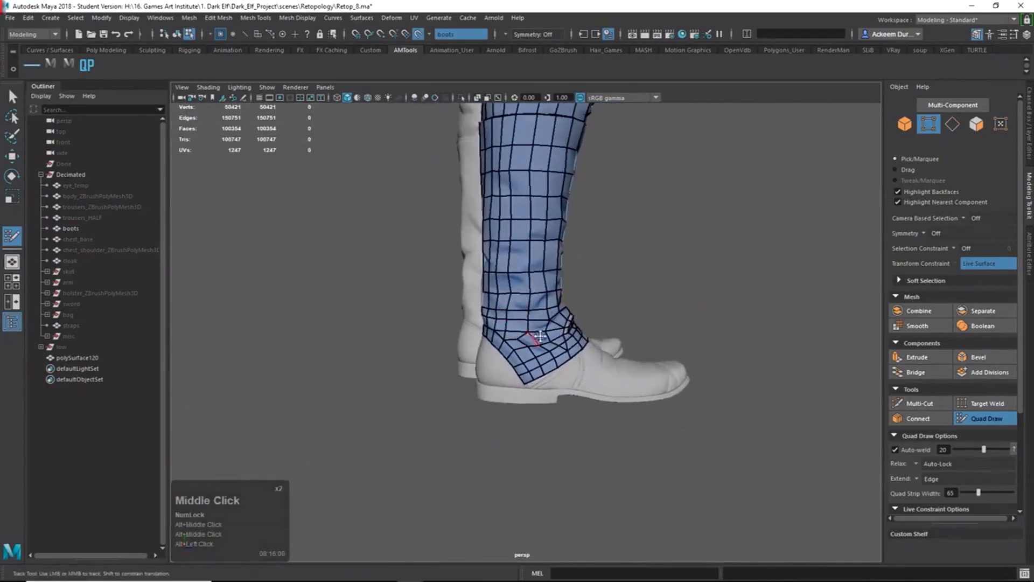
pyautogui.keyDown('alt'); pyautogui.moveTo(579, 316); pyautogui.dragTo(492, 341, button='right'); pyautogui.keyUp('alt')
pyautogui.keyDown('alt'); pyautogui.moveTo(491, 341); pyautogui.dragTo(547, 276, button='middle'); pyautogui.keyUp('alt')
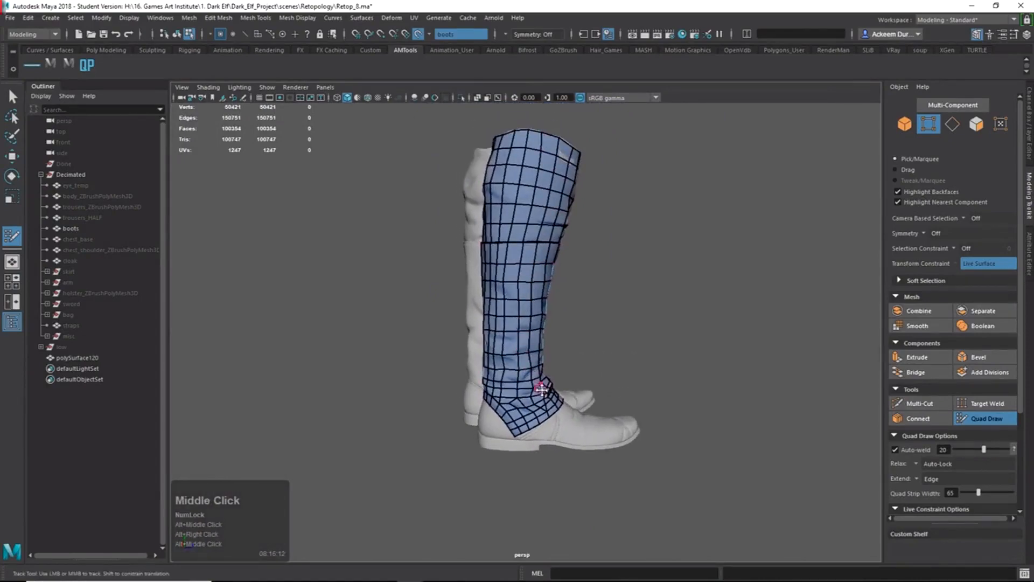
pyautogui.keyDown('alt'); pyautogui.moveTo(548, 277); pyautogui.dragTo(669, 312, button='right'); pyautogui.keyUp('alt')
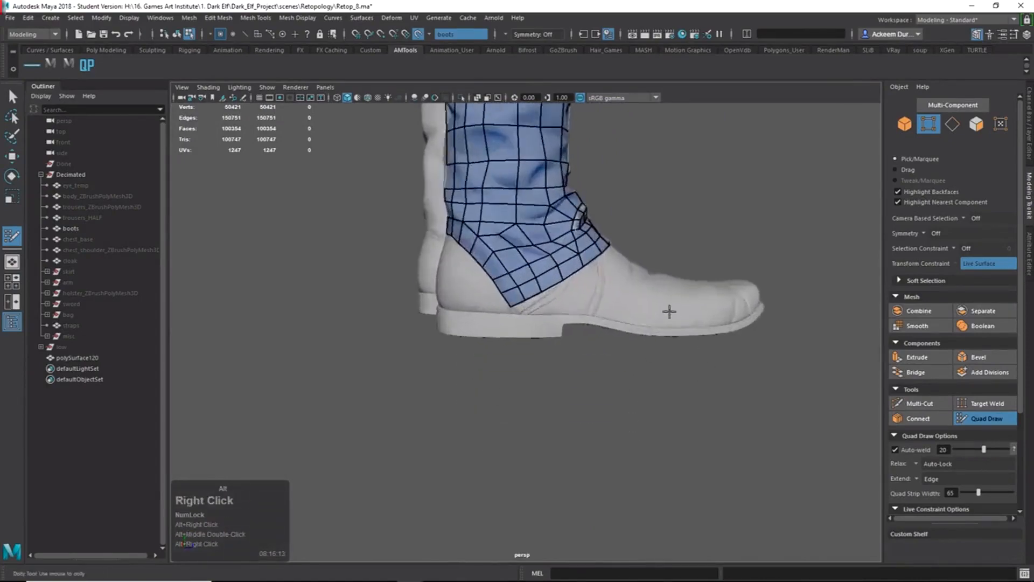
pyautogui.keyDown('alt'); pyautogui.moveTo(669, 312); pyautogui.dragTo(552, 351); pyautogui.keyUp('alt')
pyautogui.keyDown('alt'); pyautogui.moveTo(552, 351); pyautogui.dragTo(659, 353, button='right'); pyautogui.keyUp('alt')
pyautogui.keyDown('alt'); pyautogui.moveTo(660, 353); pyautogui.dragTo(565, 301); pyautogui.keyUp('alt')
pyautogui.keyDown('alt'); pyautogui.moveTo(656, 174); pyautogui.dragTo(613, 201); pyautogui.keyUp('alt')
# Drag the cuff vertex over the poke-through spot so the mesh covers the boot.
pyautogui.click(636, 175)
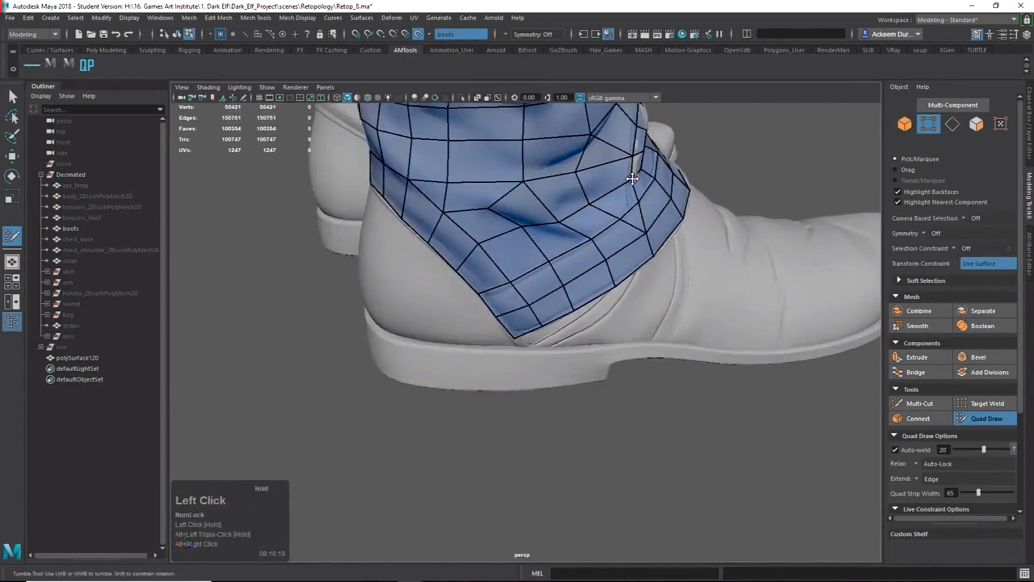
pyautogui.keyDown('alt'); pyautogui.moveTo(632, 178); pyautogui.dragTo(495, 392, button='right'); pyautogui.keyUp('alt')
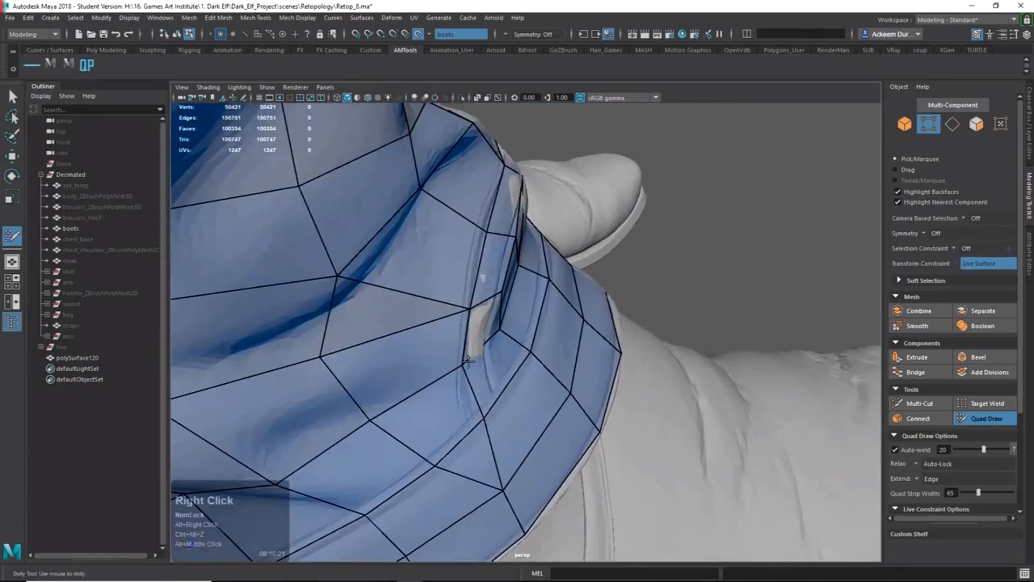
pyautogui.moveTo(468, 362); pyautogui.dragTo(468, 363)
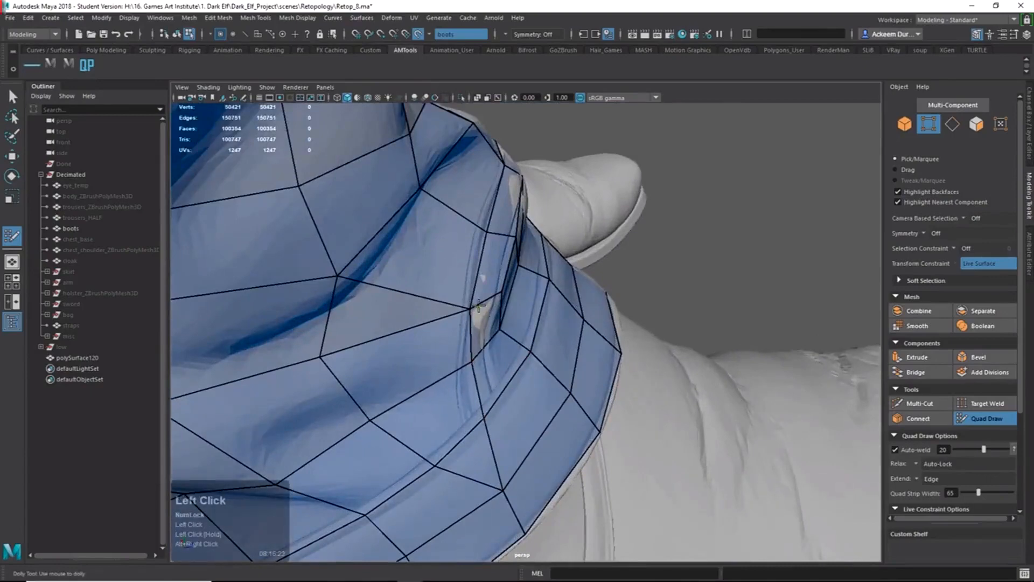
pyautogui.moveTo(470, 309)
pyautogui.mouseDown()
pyautogui.moveTo(481, 313)
pyautogui.moveTo(443, 299)
pyautogui.moveTo(462, 307)
pyautogui.moveTo(401, 316)
pyautogui.moveTo(403, 301)
pyautogui.mouseUp()
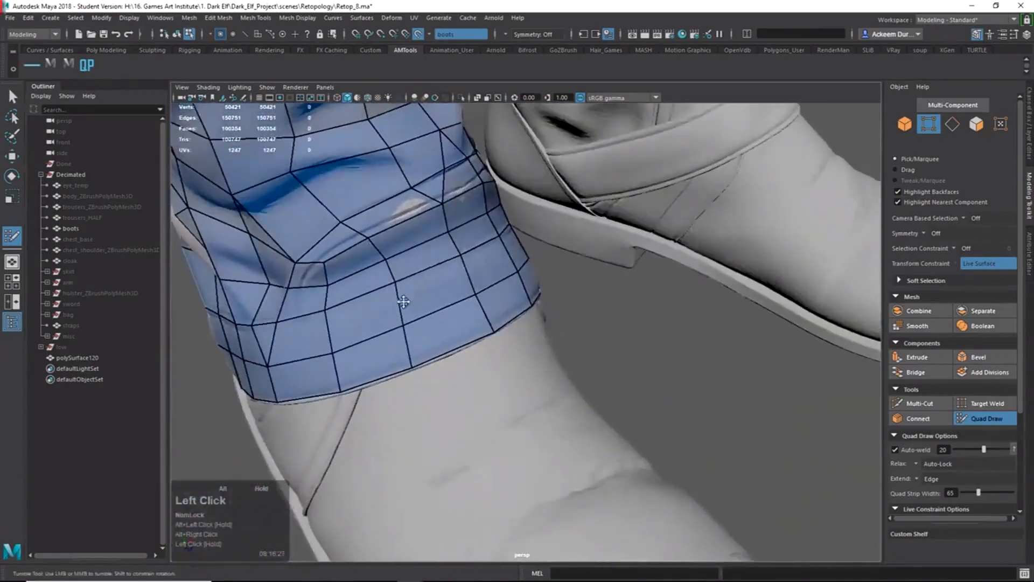
pyautogui.moveTo(406, 182)
pyautogui.keyDown('alt'); pyautogui.mouseDown()
pyautogui.moveTo(520, 245)
pyautogui.moveTo(433, 309)
pyautogui.moveTo(422, 307)
pyautogui.mouseUp(); pyautogui.keyUp('alt')
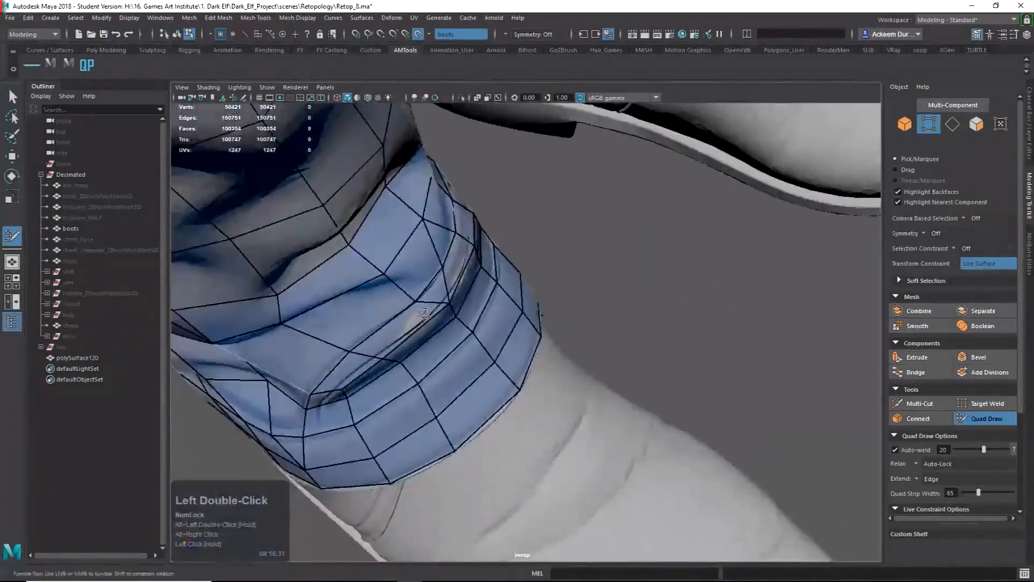
pyautogui.keyDown('shift'); pyautogui.moveTo(422, 305); pyautogui.dragTo(403, 288, button='right'); pyautogui.keyUp('shift')
pyautogui.keyDown('alt'); pyautogui.moveTo(417, 310); pyautogui.dragTo(420, 247); pyautogui.keyUp('alt')
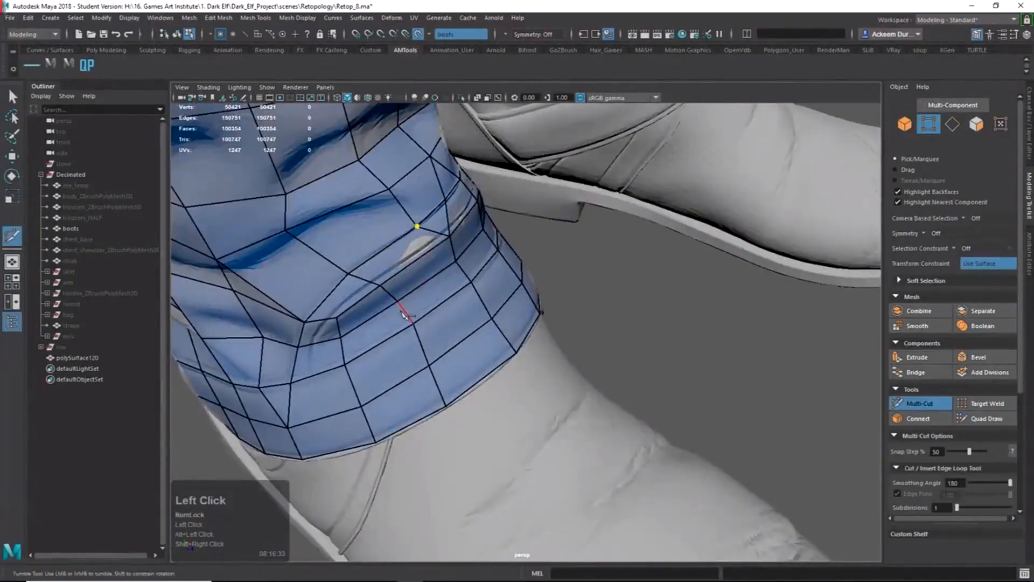
# Commit the new Multi-Cut edge across the cuff's fold.
pyautogui.press('Return')
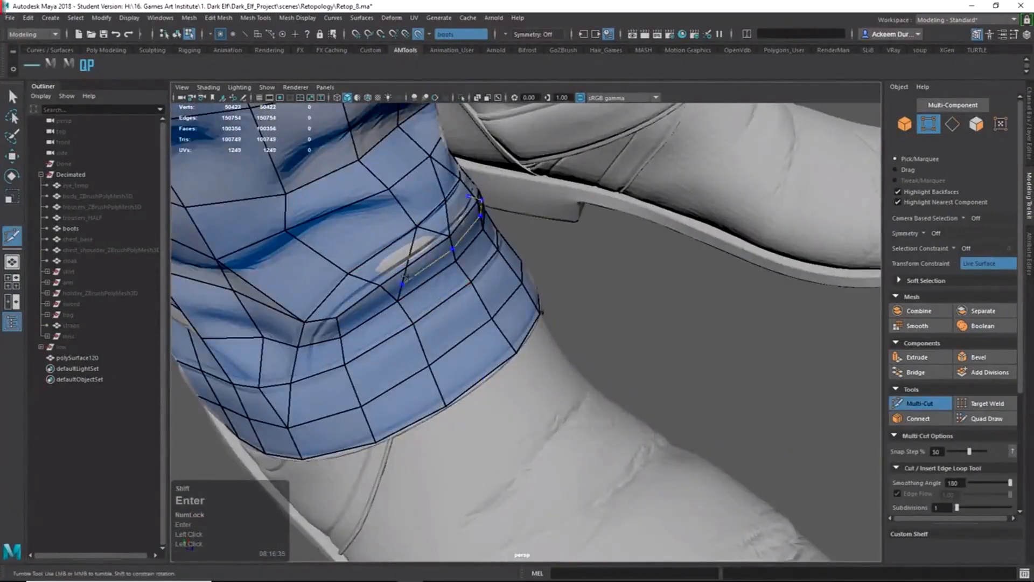
pyautogui.keyDown('shift'); pyautogui.moveTo(415, 264); pyautogui.dragTo(418, 216, button='right'); pyautogui.keyUp('shift')
pyautogui.keyDown('alt'); pyautogui.moveTo(402, 237); pyautogui.dragTo(459, 250); pyautogui.keyUp('alt')
# Move the new cuff vertex slightly sideways along X, then return to Quad Draw.
pyautogui.press('w')
pyautogui.moveTo(457, 237); pyautogui.dragTo(422, 230, button='right')
pyautogui.click(468, 230)
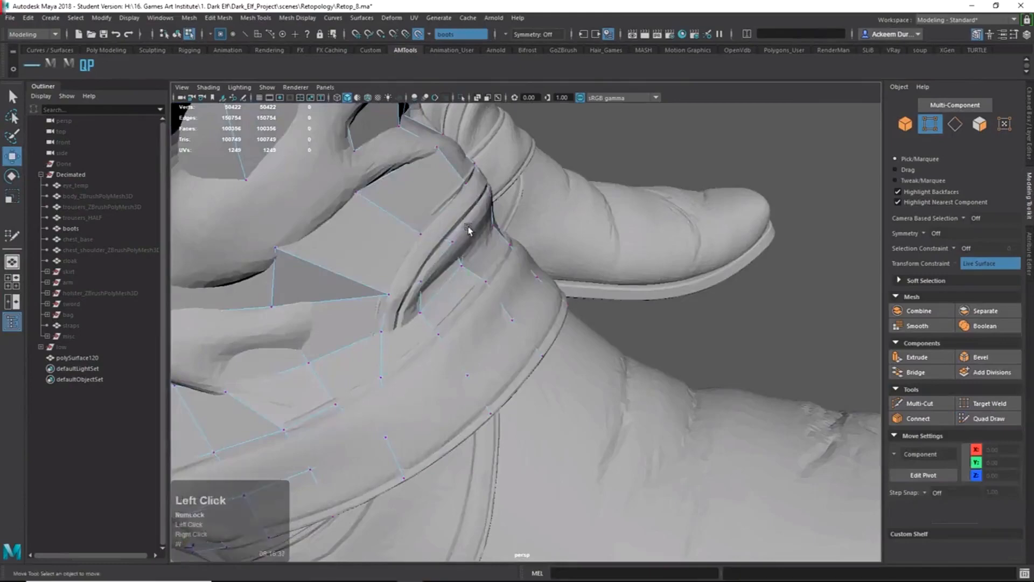
pyautogui.keyDown('alt'); pyautogui.moveTo(469, 231); pyautogui.dragTo(516, 231); pyautogui.keyUp('alt')
pyautogui.keyDown('alt'); pyautogui.moveTo(779, 344); pyautogui.dragTo(752, 347); pyautogui.keyUp('alt')
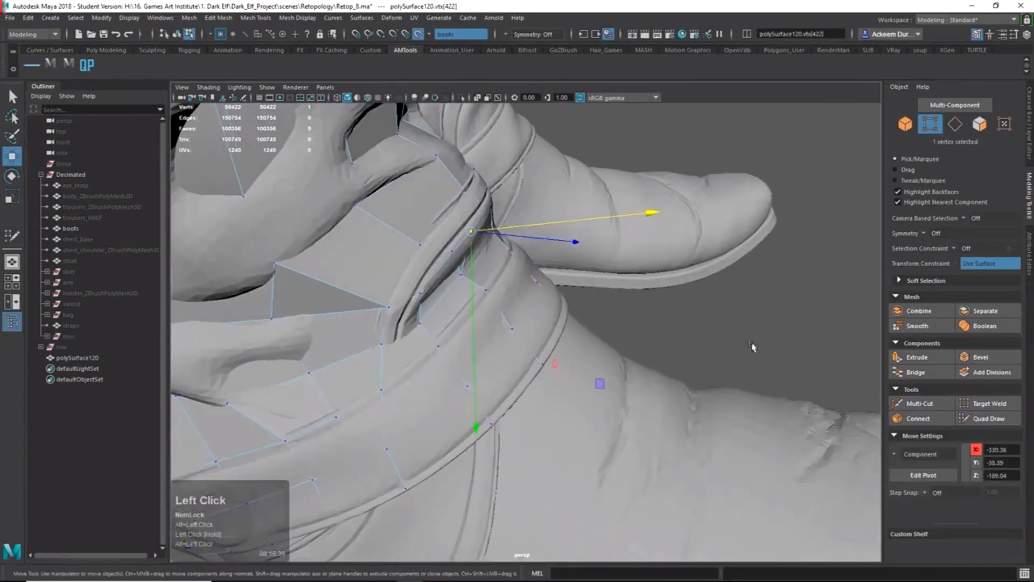
pyautogui.click(987, 419)
pyautogui.moveTo(517, 242)
pyautogui.keyDown('alt'); pyautogui.mouseDown()
pyautogui.moveTo(418, 211)
pyautogui.moveTo(452, 180)
pyautogui.moveTo(463, 226)
pyautogui.moveTo(474, 188)
pyautogui.mouseUp(); pyautogui.keyUp('alt')
pyautogui.keyDown('alt'); pyautogui.moveTo(410, 200); pyautogui.dragTo(364, 203, button='right'); pyautogui.keyUp('alt')
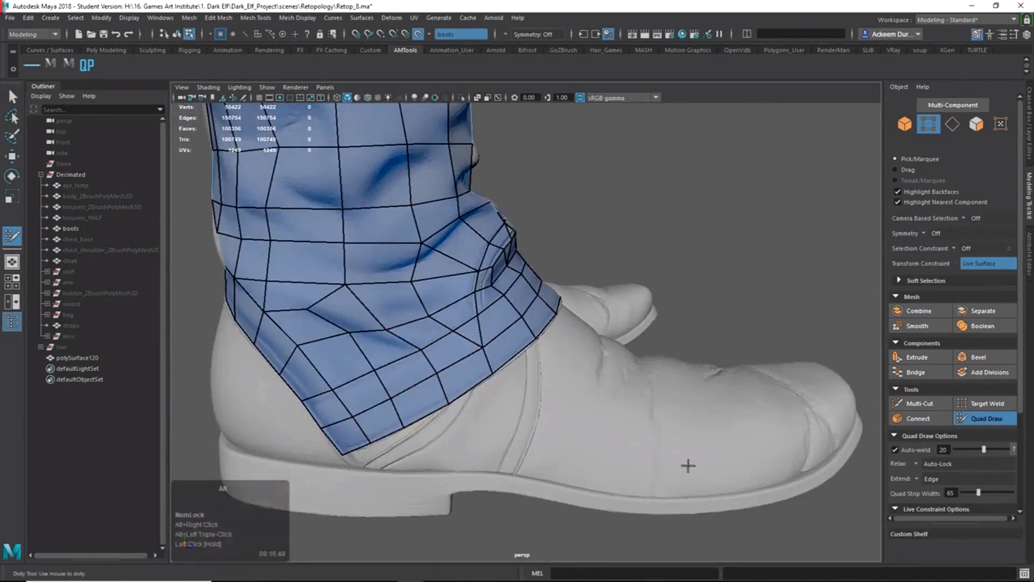
# Undo the last change, fill a quad and a triangular gap at the heel corner, and add a cut edge.
pyautogui.keyDown('alt'); pyautogui.moveTo(688, 464); pyautogui.dragTo(589, 430, button='right'); pyautogui.keyUp('alt')
pyautogui.keyDown('alt'); pyautogui.moveTo(589, 430); pyautogui.dragTo(489, 377); pyautogui.keyUp('alt')
pyautogui.keyDown('alt'); pyautogui.moveTo(430, 332); pyautogui.dragTo(390, 312, button='right'); pyautogui.keyUp('alt')
pyautogui.keyDown('alt'); pyautogui.moveTo(429, 313); pyautogui.dragTo(452, 374, button='middle'); pyautogui.keyUp('alt')
pyautogui.keyDown('alt'); pyautogui.moveTo(452, 374); pyautogui.dragTo(515, 351); pyautogui.keyUp('alt')
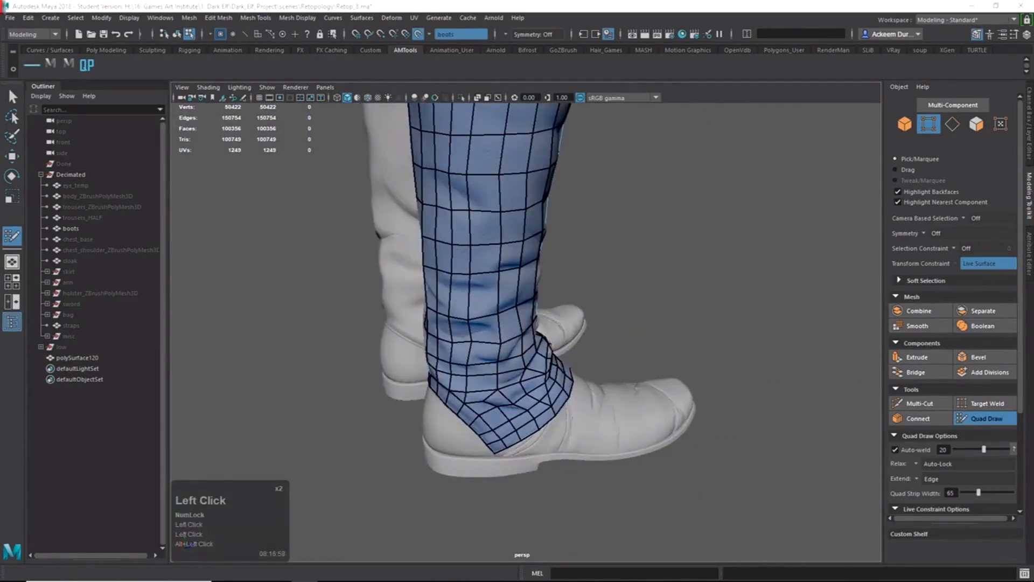
pyautogui.keyDown('alt'); pyautogui.moveTo(498, 458); pyautogui.dragTo(488, 467); pyautogui.keyUp('alt')
pyautogui.keyDown('alt'); pyautogui.moveTo(487, 468); pyautogui.dragTo(676, 458, button='right'); pyautogui.keyUp('alt')
pyautogui.moveTo(676, 458)
pyautogui.keyDown('alt'); pyautogui.mouseDown()
pyautogui.moveTo(700, 431)
pyautogui.moveTo(656, 393)
pyautogui.moveTo(685, 415)
pyautogui.moveTo(685, 398)
pyautogui.moveTo(695, 413)
pyautogui.moveTo(690, 388)
pyautogui.moveTo(639, 402)
pyautogui.mouseUp(); pyautogui.keyUp('alt')
pyautogui.hotkey('ctrl', 'z')
pyautogui.keyDown('shift'); pyautogui.click(689, 394); pyautogui.keyUp('shift')
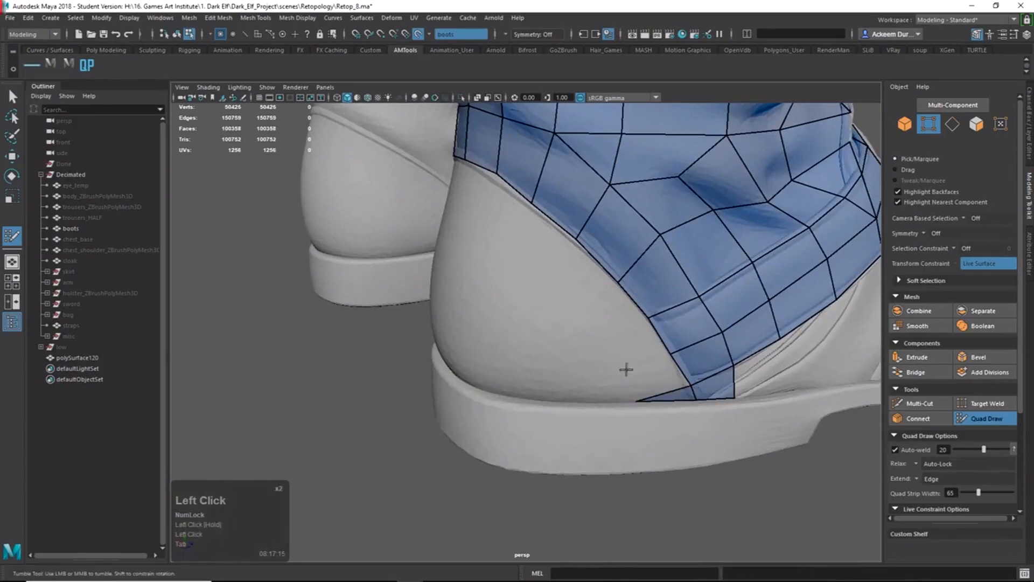
pyautogui.keyDown('shift'); pyautogui.click(660, 357); pyautogui.keyUp('shift')
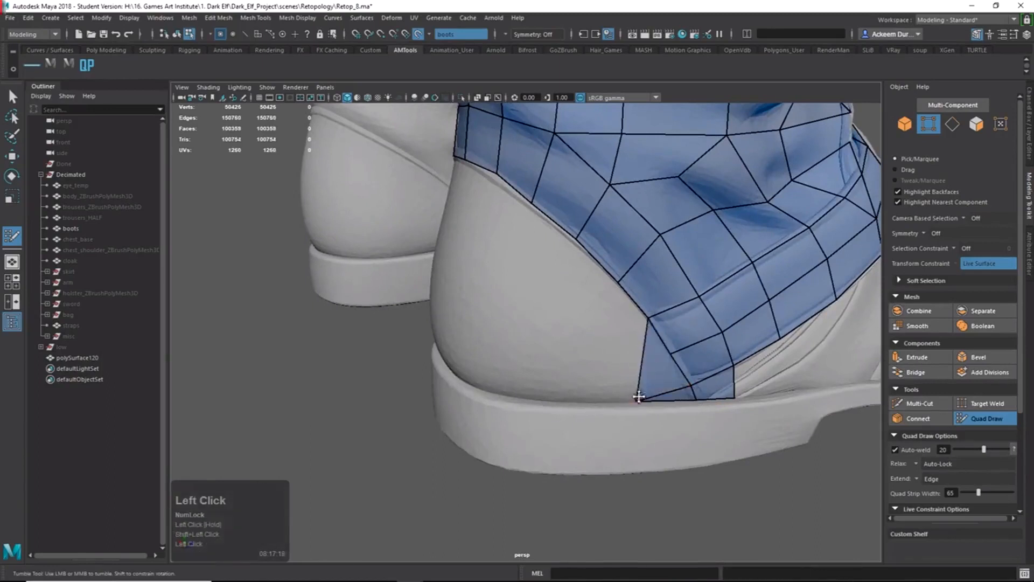
pyautogui.keyDown('ctrl'); pyautogui.keyDown('shift'); pyautogui.moveTo(637, 396); pyautogui.dragTo(648, 403, button='right'); pyautogui.keyUp('shift'); pyautogui.keyUp('ctrl')
pyautogui.press('Return')
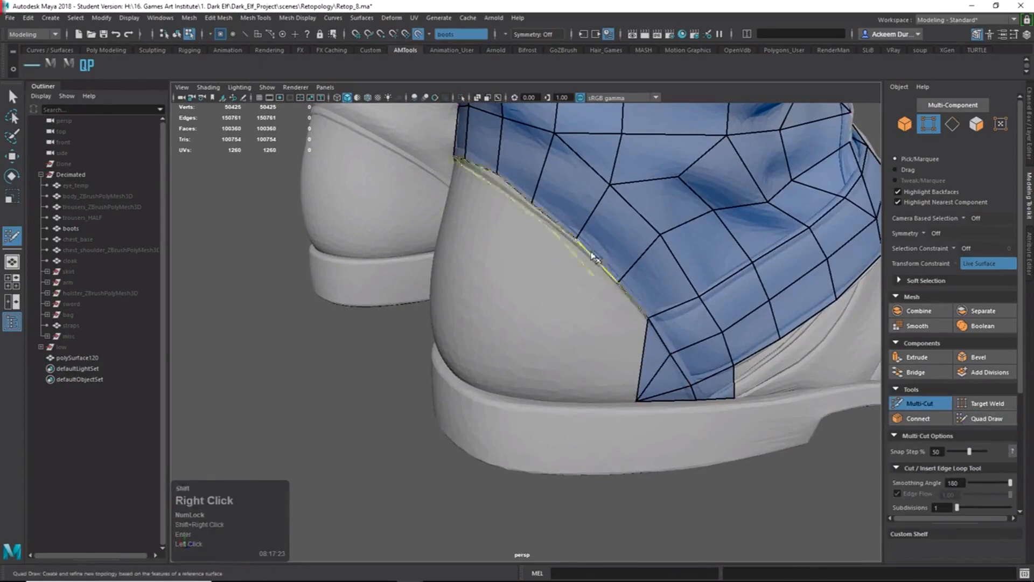
pyautogui.keyDown('ctrl'); pyautogui.keyDown('shift'); pyautogui.moveTo(595, 260); pyautogui.dragTo(599, 313, button='right'); pyautogui.keyUp('shift'); pyautogui.keyUp('ctrl')
# Add three more quads along the heel toward the sole corner.
pyautogui.click(619, 354)
pyautogui.keyDown('shift'); pyautogui.click(623, 329); pyautogui.keyUp('shift')
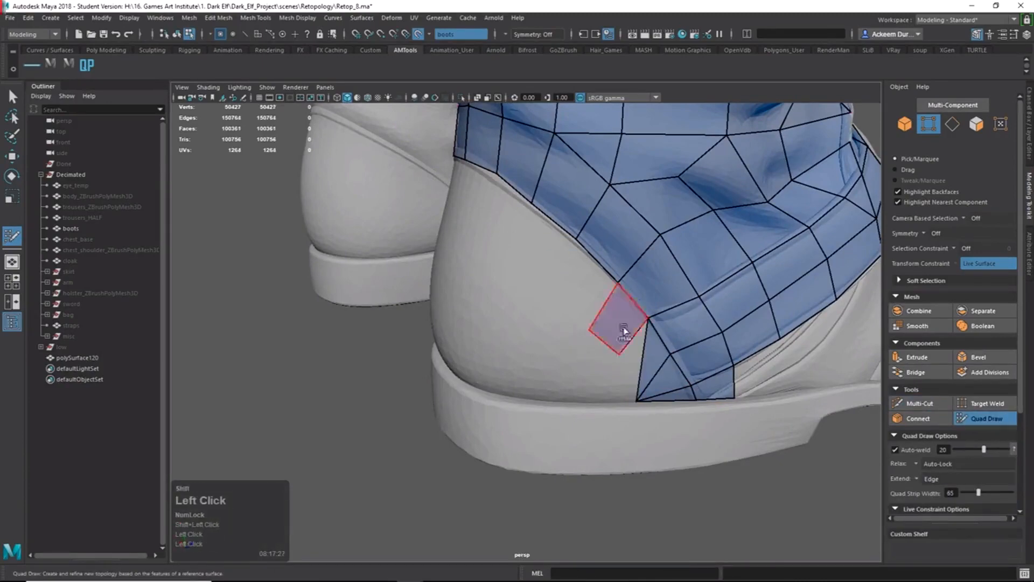
pyautogui.moveTo(619, 354); pyautogui.dragTo(645, 323)
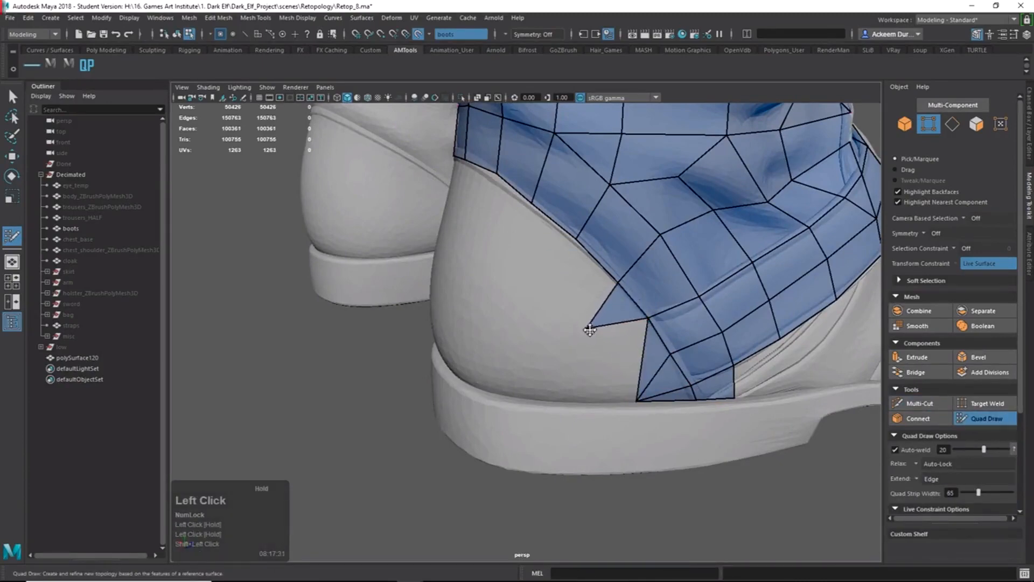
pyautogui.click(582, 393)
pyautogui.keyDown('shift'); pyautogui.click(611, 372); pyautogui.keyUp('shift')
pyautogui.keyDown('alt'); pyautogui.moveTo(611, 372); pyautogui.dragTo(648, 354); pyautogui.keyUp('alt')
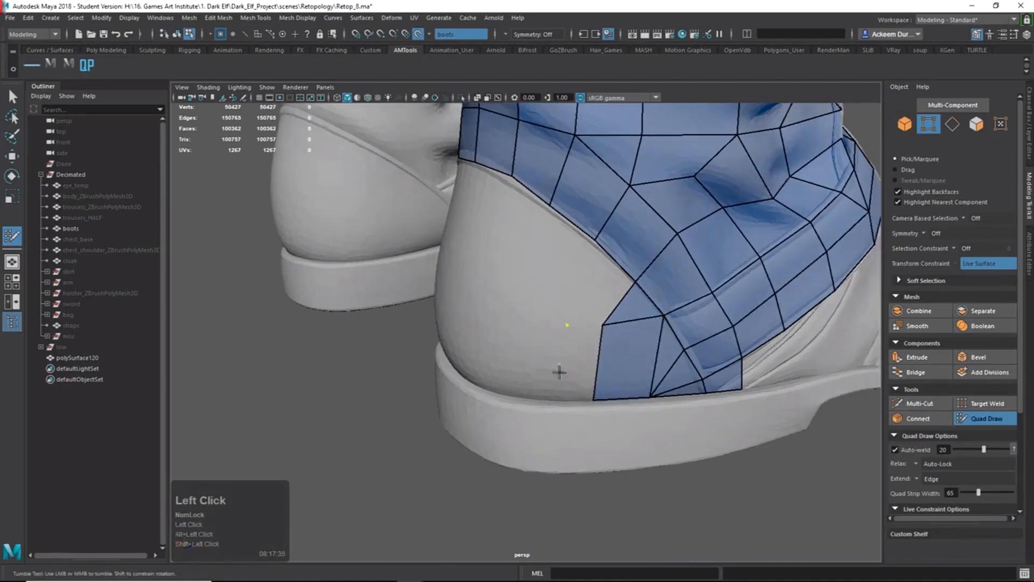
pyautogui.click(553, 394)
pyautogui.keyDown('shift'); pyautogui.click(557, 376); pyautogui.keyUp('shift')
pyautogui.click(543, 349)
pyautogui.hotkey('ctrl', 'z')
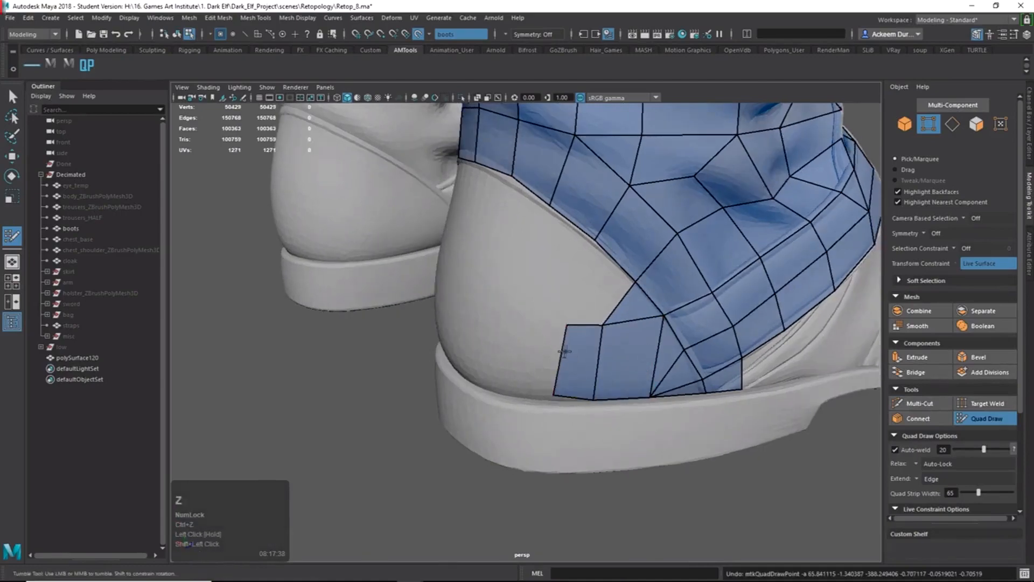
pyautogui.moveTo(564, 351); pyautogui.dragTo(537, 351)
# Nudge the heel quad's lower vertex down onto the sole edge.
pyautogui.keyDown('alt'); pyautogui.moveTo(537, 351); pyautogui.dragTo(629, 426); pyautogui.keyUp('alt')
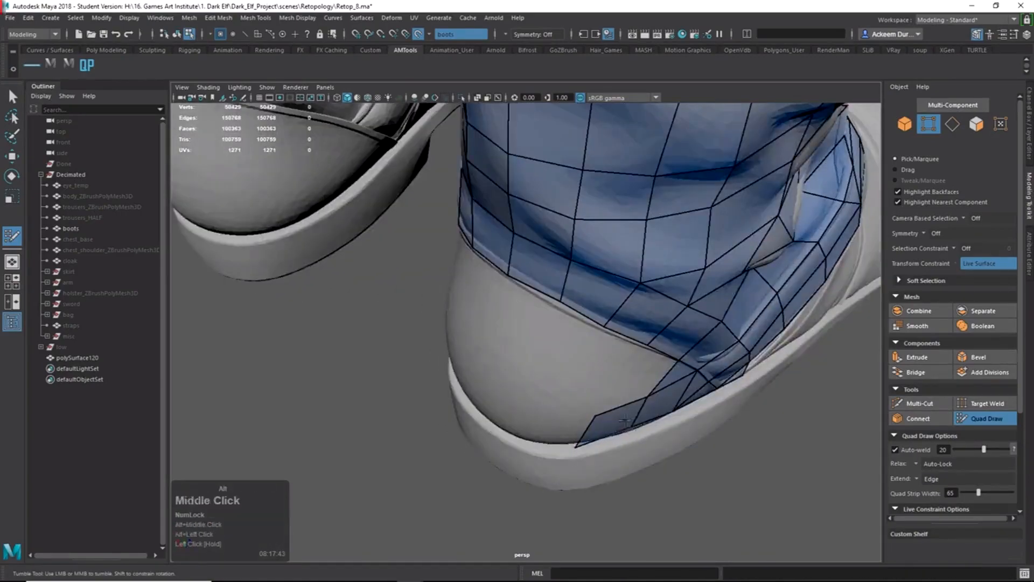
pyautogui.keyDown('alt'); pyautogui.moveTo(625, 421); pyautogui.dragTo(609, 275, button='middle'); pyautogui.keyUp('alt')
pyautogui.keyDown('alt'); pyautogui.moveTo(608, 274); pyautogui.dragTo(752, 248, button='right'); pyautogui.keyUp('alt')
pyautogui.keyDown('alt'); pyautogui.moveTo(753, 247); pyautogui.dragTo(598, 357, button='middle'); pyautogui.keyUp('alt')
pyautogui.moveTo(711, 262); pyautogui.dragTo(725, 273)
pyautogui.keyDown('alt'); pyautogui.moveTo(724, 273); pyautogui.dragTo(644, 209, button='right'); pyautogui.keyUp('alt')
pyautogui.keyDown('alt'); pyautogui.moveTo(644, 209); pyautogui.dragTo(639, 248, button='middle'); pyautogui.keyUp('alt')
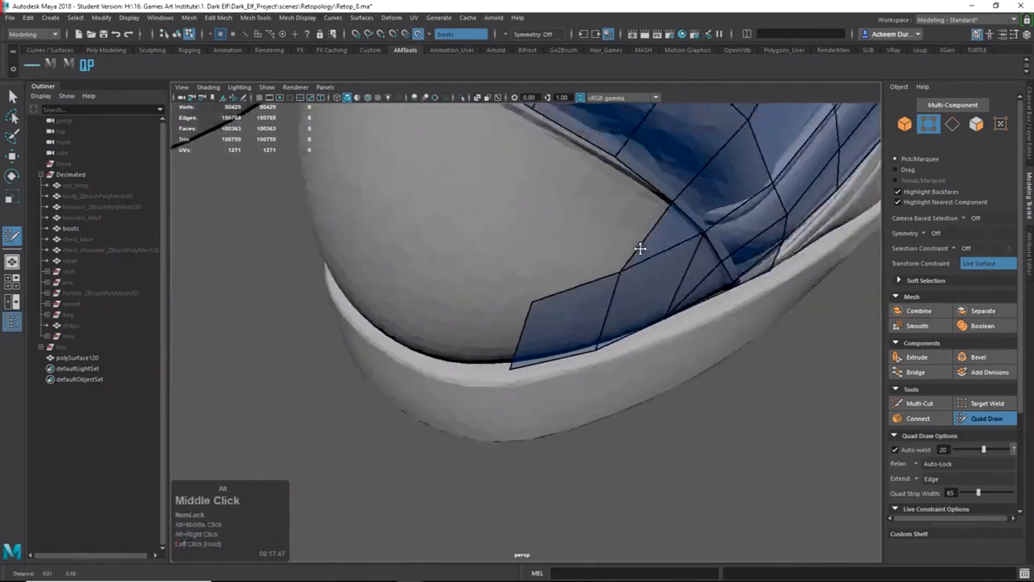
pyautogui.keyDown('alt'); pyautogui.moveTo(640, 249); pyautogui.dragTo(642, 266); pyautogui.keyUp('alt')
# Undo the heel vertex tweaks and Ctrl+Shift-drag to delete the stray heel-corner quads.
pyautogui.hotkey('ctrl', 'z')
pyautogui.hotkey('ctrl', 'z')
pyautogui.hotkey('alt', 'Tab')
pyautogui.hotkey('alt', 'Tab')
pyautogui.hotkey('alt', 'Tab')
pyautogui.hotkey('alt', 'Tab')
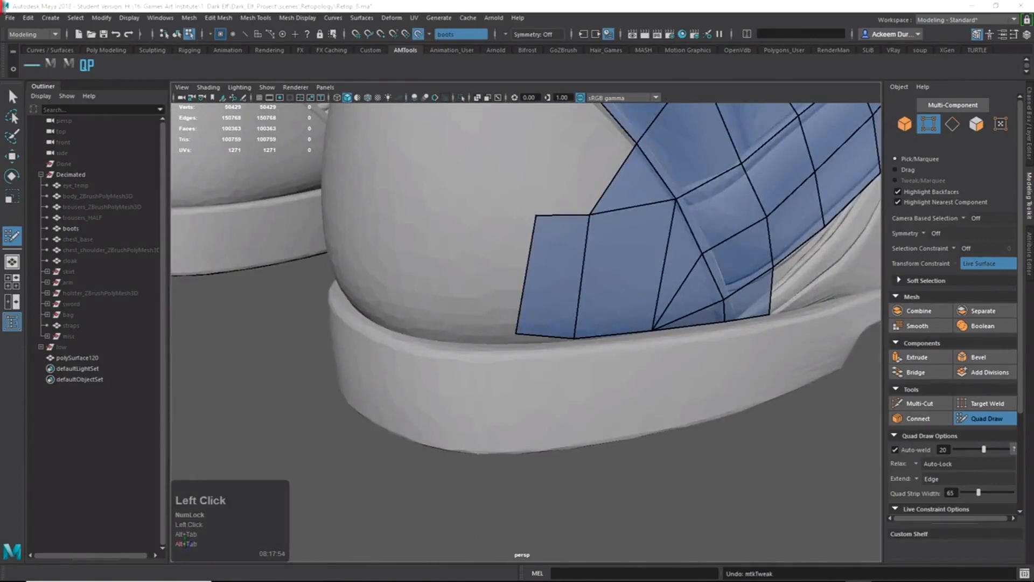
pyautogui.keyDown('alt'); pyautogui.moveTo(592, 267); pyautogui.dragTo(559, 269, button='right'); pyautogui.keyUp('alt')
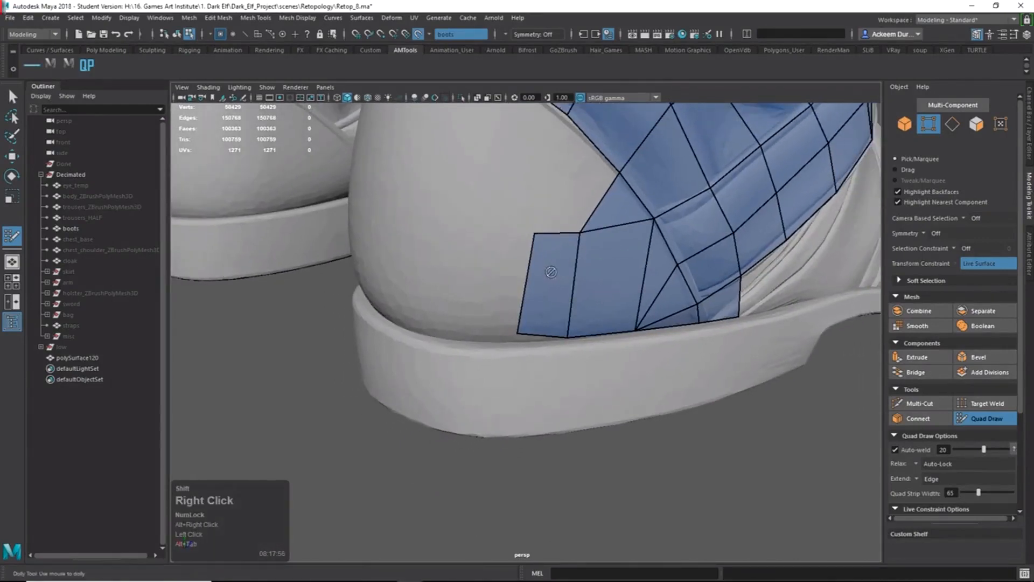
pyautogui.moveTo(547, 257)
pyautogui.keyDown('shift'); pyautogui.mouseDown()
pyautogui.moveTo(610, 276)
pyautogui.moveTo(615, 219)
pyautogui.moveTo(665, 280)
pyautogui.moveTo(681, 330)
pyautogui.moveTo(653, 323)
pyautogui.moveTo(709, 312)
pyautogui.mouseUp(); pyautogui.keyUp('shift')
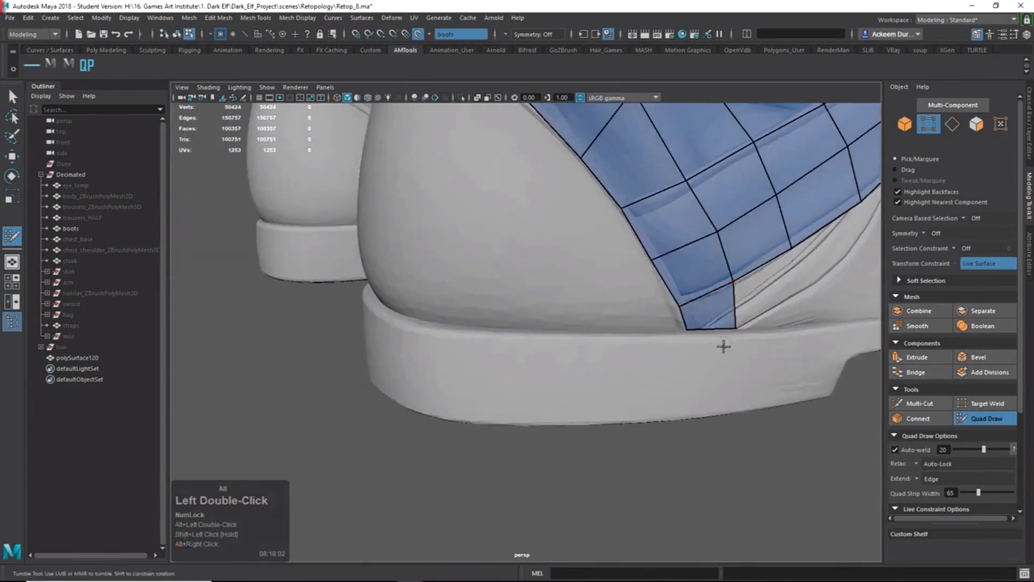
pyautogui.keyDown('alt'); pyautogui.moveTo(722, 344); pyautogui.dragTo(772, 346, button='right'); pyautogui.keyUp('alt')
pyautogui.keyDown('alt'); pyautogui.moveTo(771, 353); pyautogui.dragTo(701, 365); pyautogui.keyUp('alt')
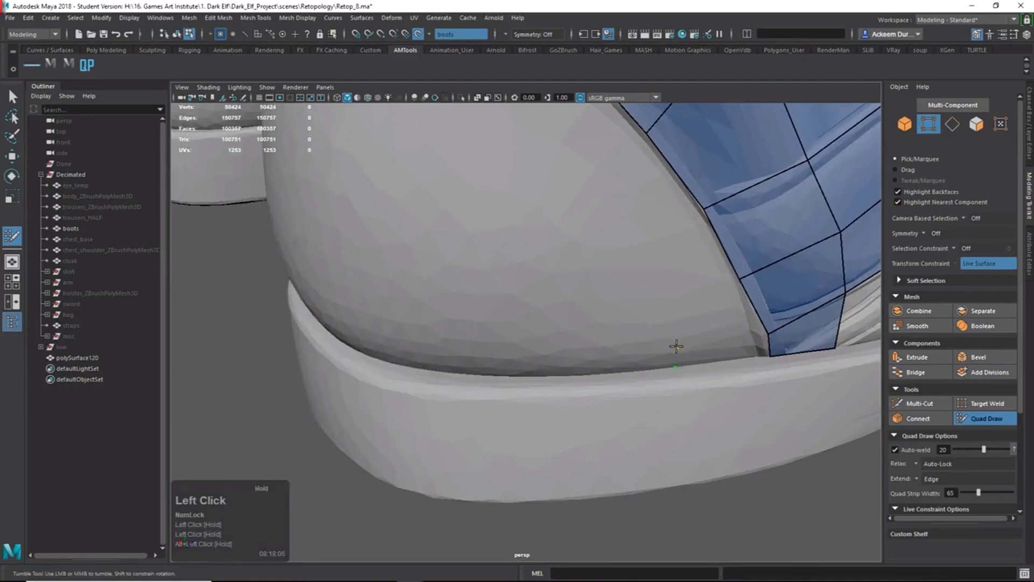
# Fill a quad beside the heel mesh, weld the strip's upper corner down, and add a quad above the sole.
pyautogui.keyDown('shift'); pyautogui.click(680, 355); pyautogui.keyUp('shift')
pyautogui.moveTo(676, 356); pyautogui.dragTo(570, 369)
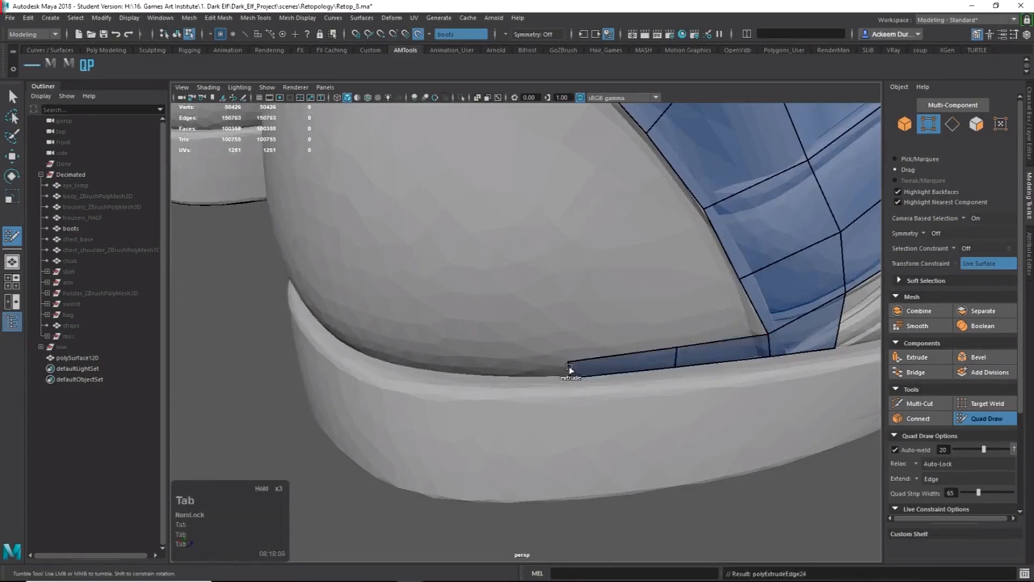
pyautogui.hotkey('ctrl', 'z')
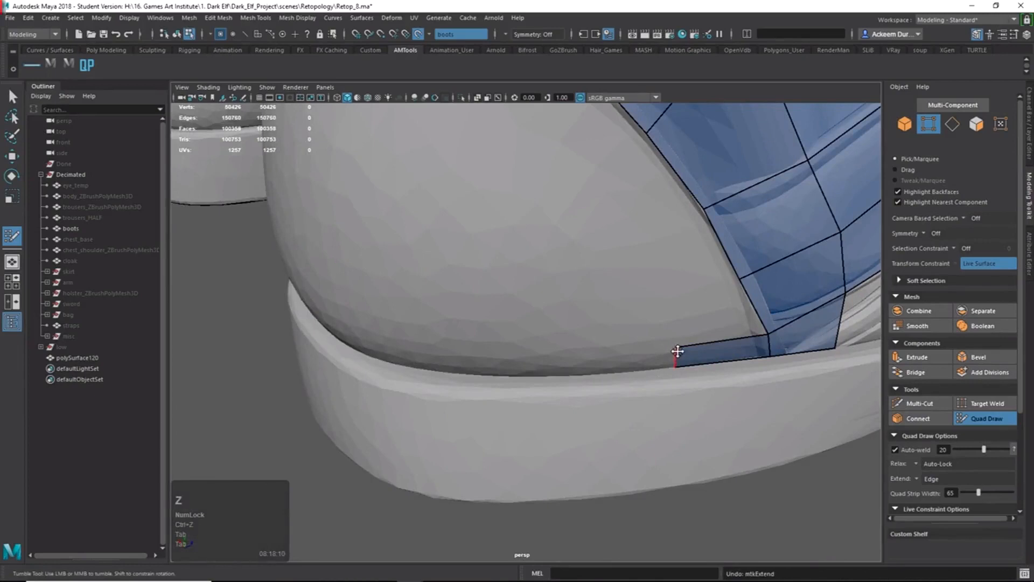
pyautogui.moveTo(677, 349); pyautogui.dragTo(676, 367)
pyautogui.keyDown('alt'); pyautogui.moveTo(736, 351); pyautogui.dragTo(660, 298); pyautogui.keyUp('alt')
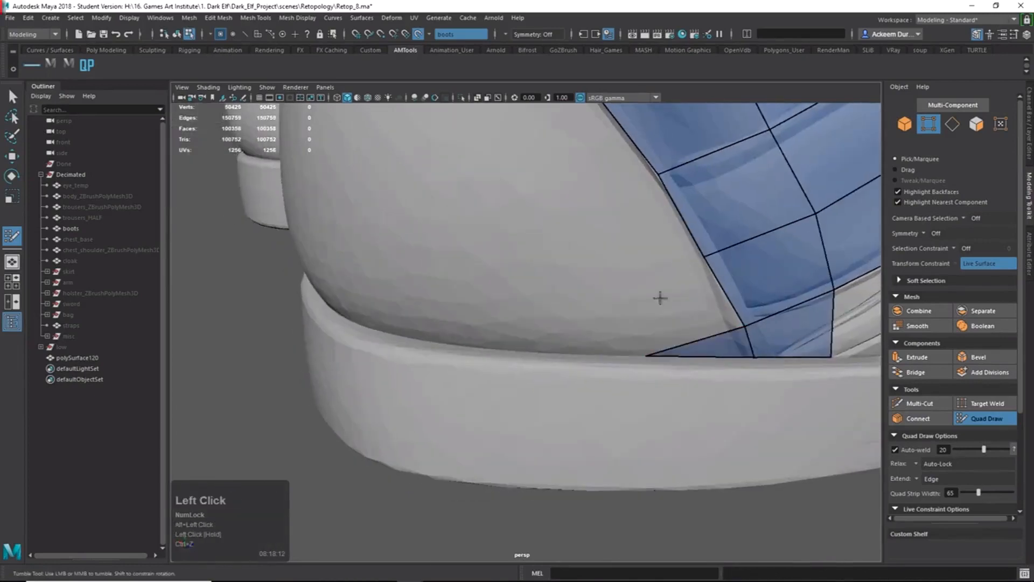
pyautogui.keyDown('shift'); pyautogui.click(625, 295); pyautogui.keyUp('shift')
pyautogui.keyDown('alt'); pyautogui.moveTo(692, 323); pyautogui.dragTo(600, 273, button='right'); pyautogui.keyUp('alt')
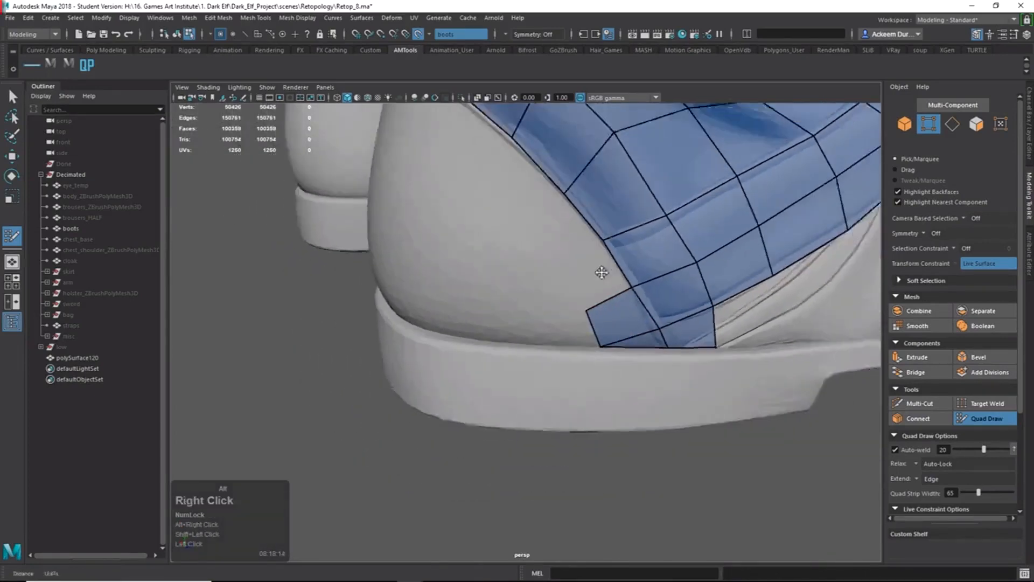
pyautogui.moveTo(600, 273)
pyautogui.keyDown('alt'); pyautogui.mouseDown()
pyautogui.moveTo(652, 307)
pyautogui.moveTo(631, 302)
pyautogui.mouseUp(); pyautogui.keyUp('alt')
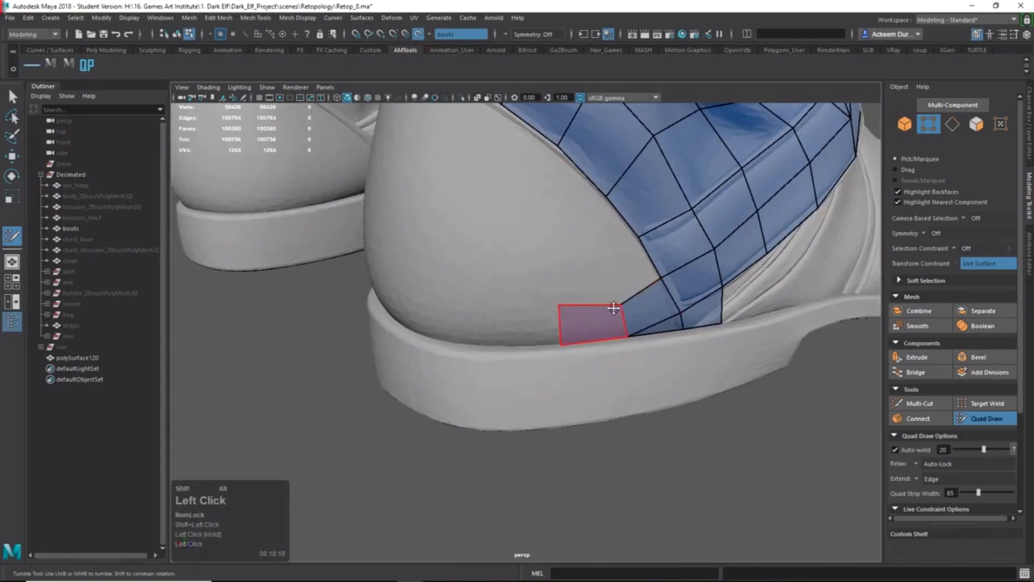
pyautogui.keyDown('shift'); pyautogui.click(592, 323); pyautogui.keyUp('shift')
pyautogui.moveTo(620, 303); pyautogui.dragTo(615, 287)
pyautogui.keyDown('alt'); pyautogui.moveTo(614, 290); pyautogui.dragTo(491, 266, button='right'); pyautogui.keyUp('alt')
pyautogui.keyDown('alt'); pyautogui.moveTo(492, 265); pyautogui.dragTo(515, 281); pyautogui.keyUp('alt')
# Add quads along the sole's top edge around the back of the heel.
pyautogui.click(502, 288)
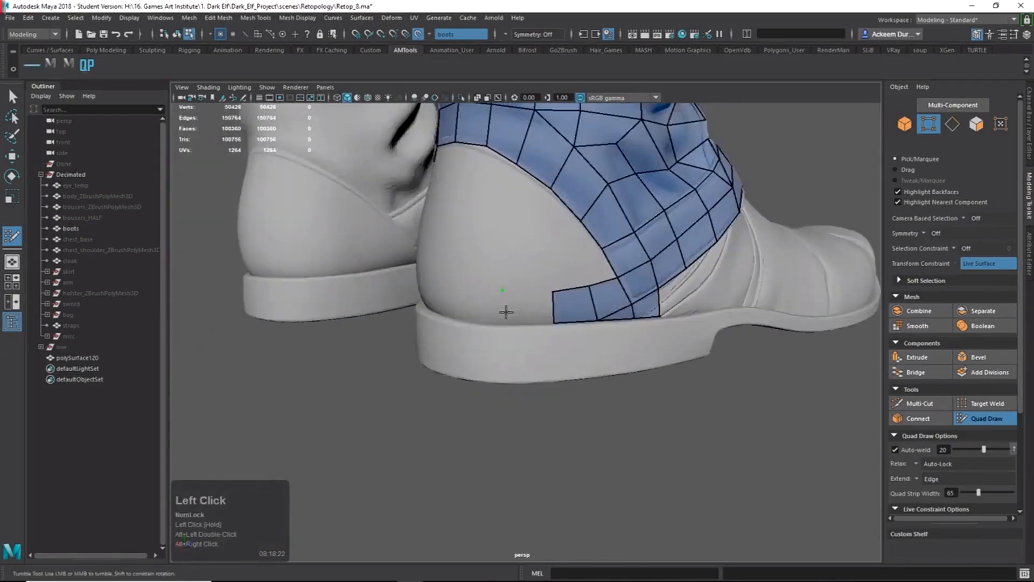
pyautogui.keyDown('shift'); pyautogui.click(526, 304); pyautogui.keyUp('shift')
pyautogui.keyDown('alt'); pyautogui.moveTo(526, 305); pyautogui.dragTo(565, 323, button='right'); pyautogui.keyUp('alt')
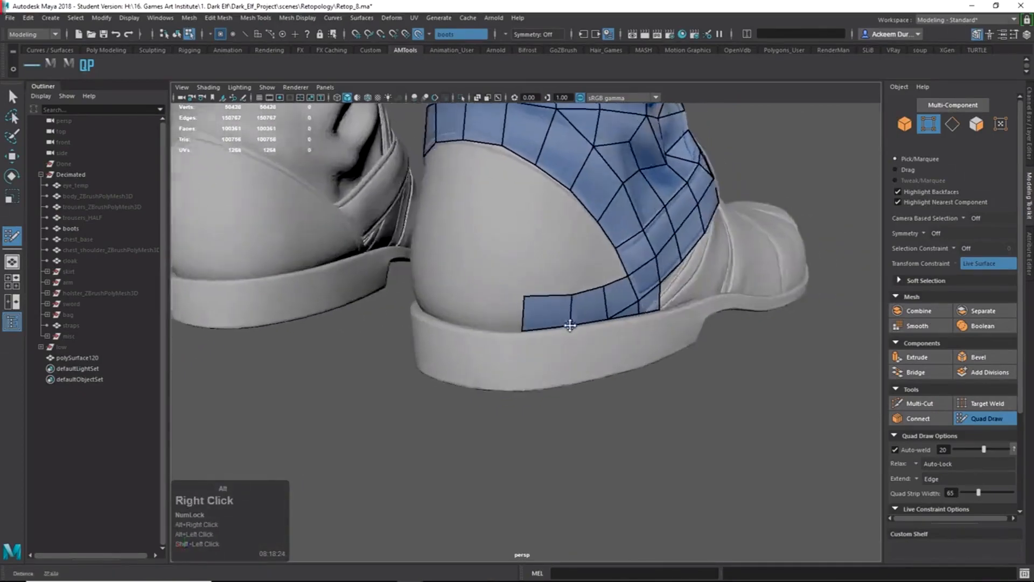
pyautogui.keyDown('alt'); pyautogui.moveTo(565, 323); pyautogui.dragTo(737, 342, button='middle'); pyautogui.keyUp('alt')
pyautogui.moveTo(737, 342)
pyautogui.keyDown('alt'); pyautogui.mouseDown()
pyautogui.moveTo(590, 317)
pyautogui.moveTo(619, 326)
pyautogui.moveTo(619, 342)
pyautogui.mouseUp(); pyautogui.keyUp('alt')
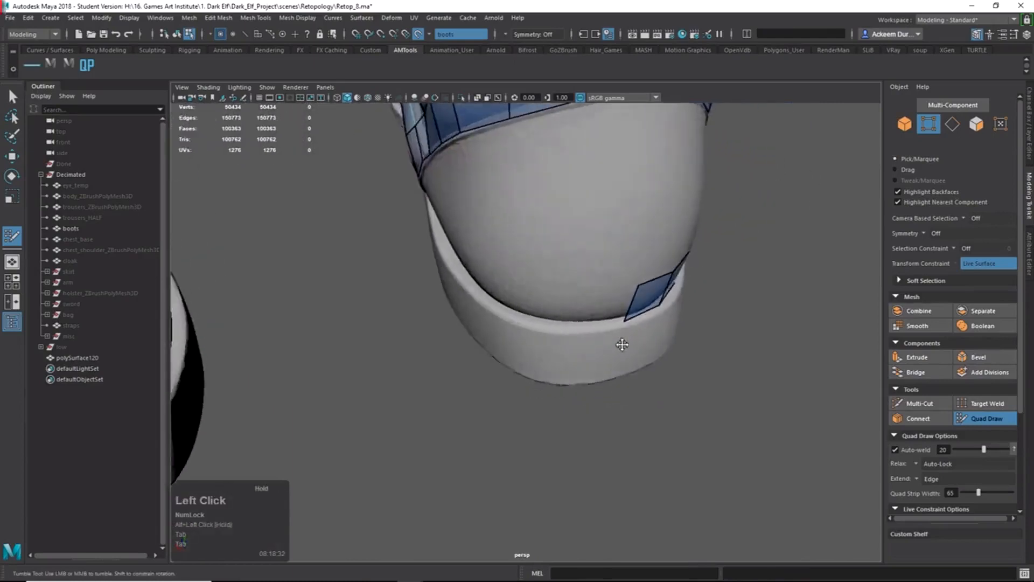
pyautogui.keyDown('alt'); pyautogui.moveTo(619, 341); pyautogui.dragTo(615, 349, button='right'); pyautogui.keyUp('alt')
pyautogui.click(691, 313)
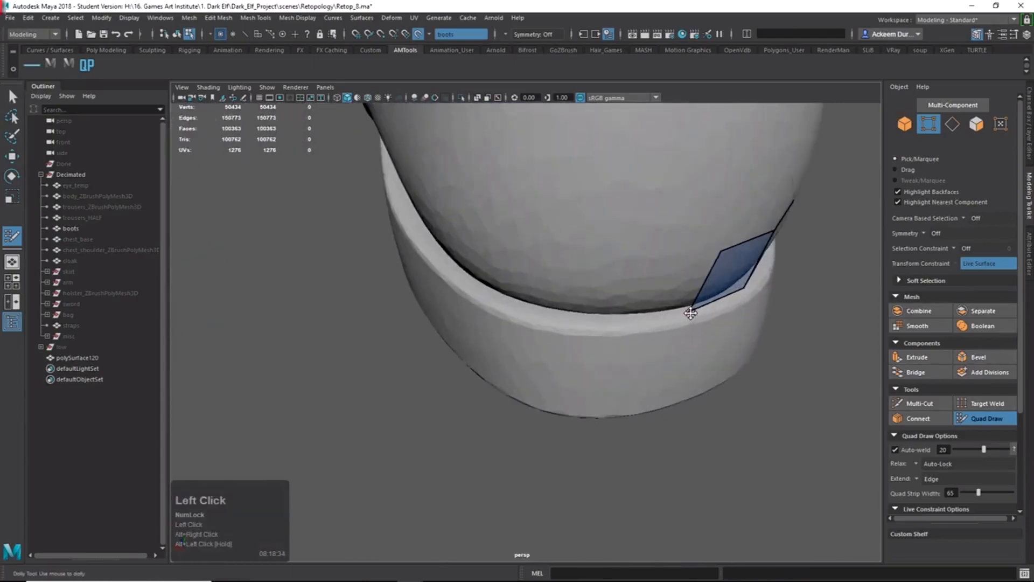
pyautogui.keyDown('shift'); pyautogui.click(615, 260); pyautogui.keyUp('shift')
pyautogui.keyDown('alt'); pyautogui.keyDown('shift'); pyautogui.moveTo(615, 260); pyautogui.dragTo(557, 291); pyautogui.keyUp('shift'); pyautogui.keyUp('alt')
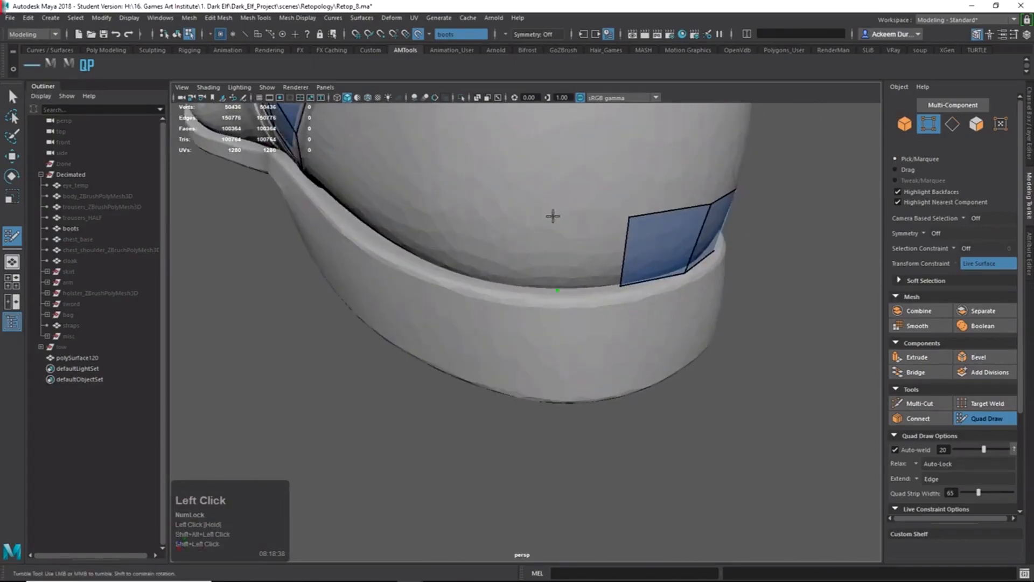
pyautogui.keyDown('shift'); pyautogui.click(596, 231); pyautogui.keyUp('shift')
pyautogui.keyDown('alt'); pyautogui.moveTo(596, 231); pyautogui.dragTo(571, 300); pyautogui.keyUp('alt')
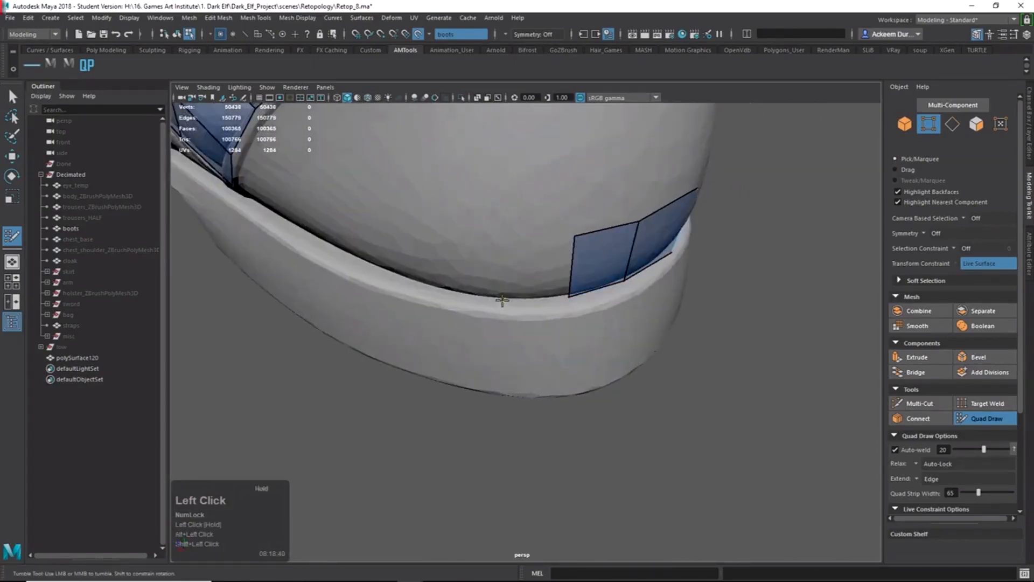
# Continue the sole strip with further quads from the strip's upper corner.
pyautogui.click(497, 233)
pyautogui.keyDown('shift'); pyautogui.click(537, 266); pyautogui.keyUp('shift')
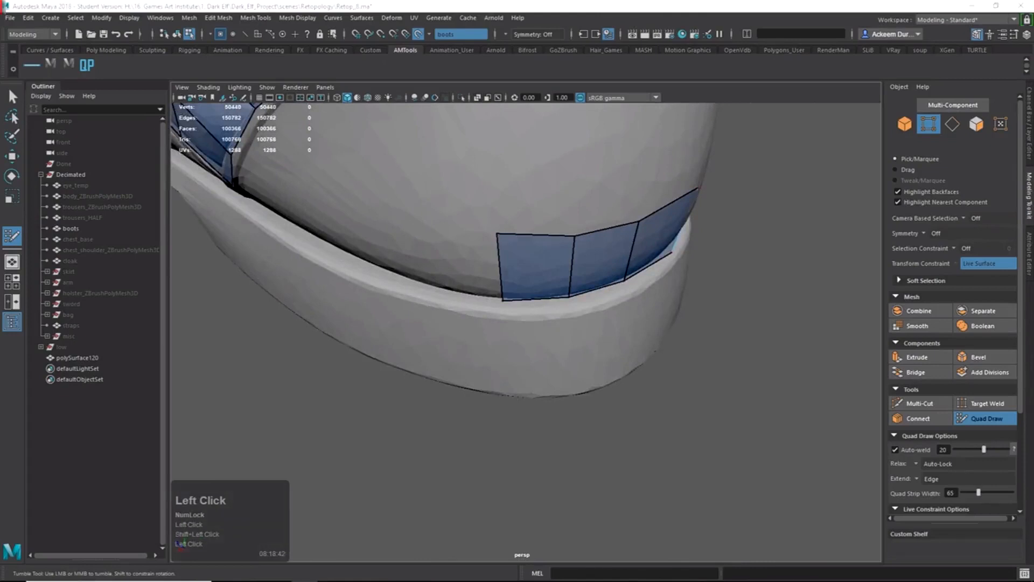
pyautogui.hotkey('alt', 'Tab')
pyautogui.hotkey('alt', 'Tab')
pyautogui.keyDown('alt'); pyautogui.moveTo(631, 296); pyautogui.dragTo(427, 241); pyautogui.keyUp('alt')
pyautogui.keyDown('shift'); pyautogui.click(458, 273); pyautogui.keyUp('shift')
pyautogui.keyDown('alt'); pyautogui.moveTo(459, 274); pyautogui.dragTo(498, 257); pyautogui.keyUp('alt')
pyautogui.keyDown('alt'); pyautogui.moveTo(499, 257); pyautogui.dragTo(526, 240, button='middle'); pyautogui.keyUp('alt')
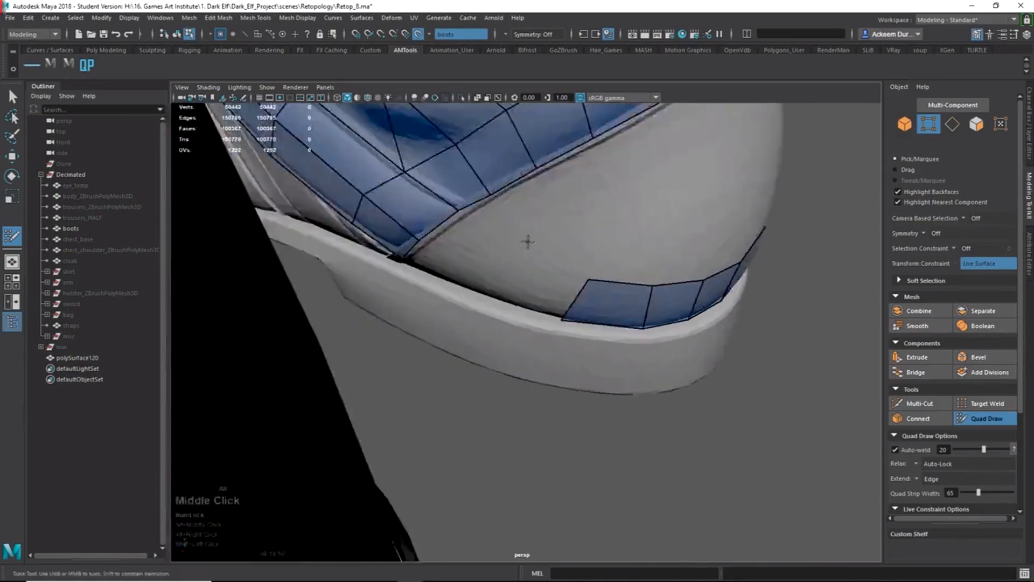
pyautogui.keyDown('alt'); pyautogui.moveTo(526, 240); pyautogui.dragTo(502, 233); pyautogui.keyUp('alt')
pyautogui.click(482, 290)
pyautogui.keyDown('shift'); pyautogui.click(519, 275); pyautogui.keyUp('shift')
# Fill the remaining quads on the heel's side, joining the strip to the upper ankle mesh.
pyautogui.keyDown('alt'); pyautogui.moveTo(519, 274); pyautogui.dragTo(577, 250); pyautogui.keyUp('alt')
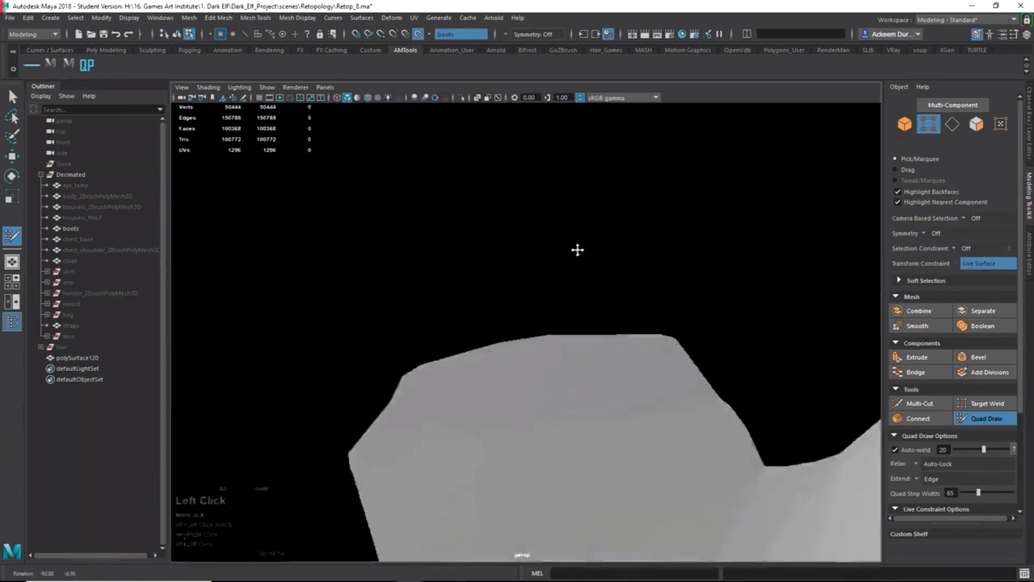
pyautogui.keyDown('alt'); pyautogui.moveTo(577, 249); pyautogui.dragTo(539, 272, button='middle'); pyautogui.keyUp('alt')
pyautogui.keyDown('alt'); pyautogui.moveTo(539, 272); pyautogui.dragTo(493, 301); pyautogui.keyUp('alt')
pyautogui.keyDown('shift'); pyautogui.click(447, 289); pyautogui.keyUp('shift')
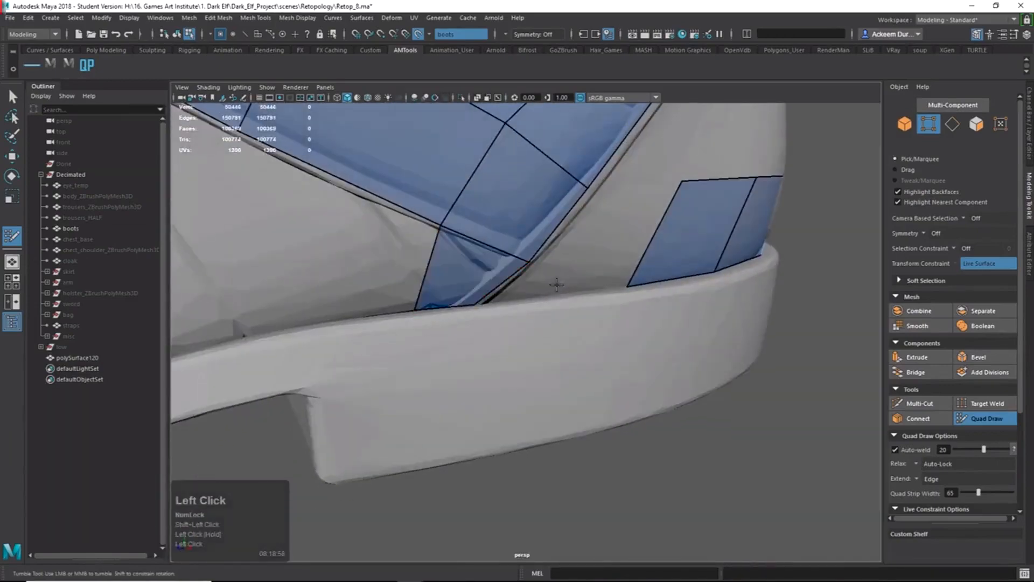
pyautogui.keyDown('shift'); pyautogui.click(587, 272); pyautogui.keyUp('shift')
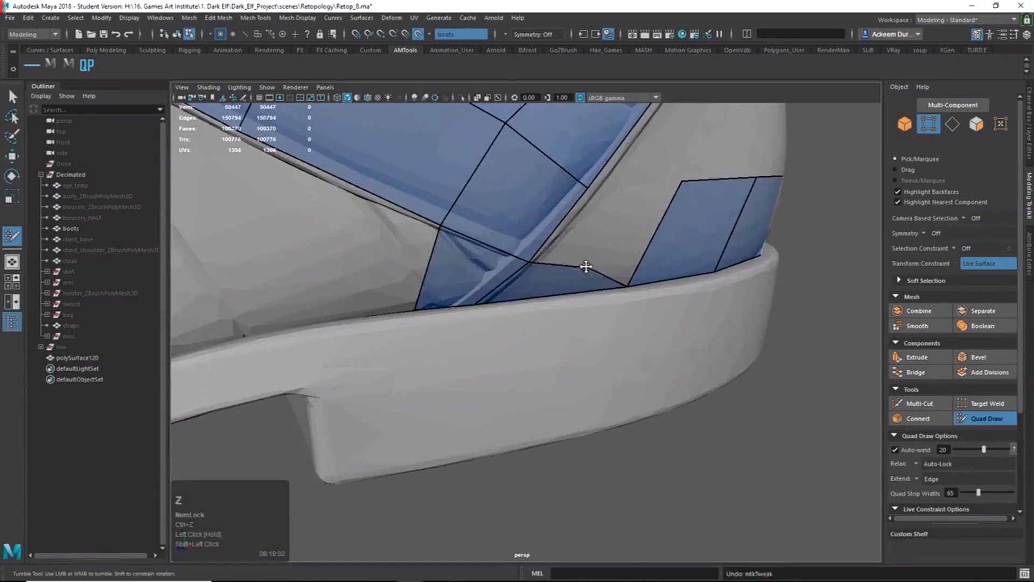
pyautogui.keyDown('shift'); pyautogui.click(611, 250); pyautogui.keyUp('shift')
pyautogui.keyDown('alt'); pyautogui.moveTo(611, 250); pyautogui.dragTo(539, 258); pyautogui.keyUp('alt')
pyautogui.keyDown('alt'); pyautogui.moveTo(539, 259); pyautogui.dragTo(563, 330, button='right'); pyautogui.keyUp('alt')
# Fill quads beside the upper strip on the boot heel, lifting a border vertex into place.
pyautogui.keyDown('alt'); pyautogui.moveTo(563, 330); pyautogui.dragTo(594, 288, button='middle'); pyautogui.keyUp('alt')
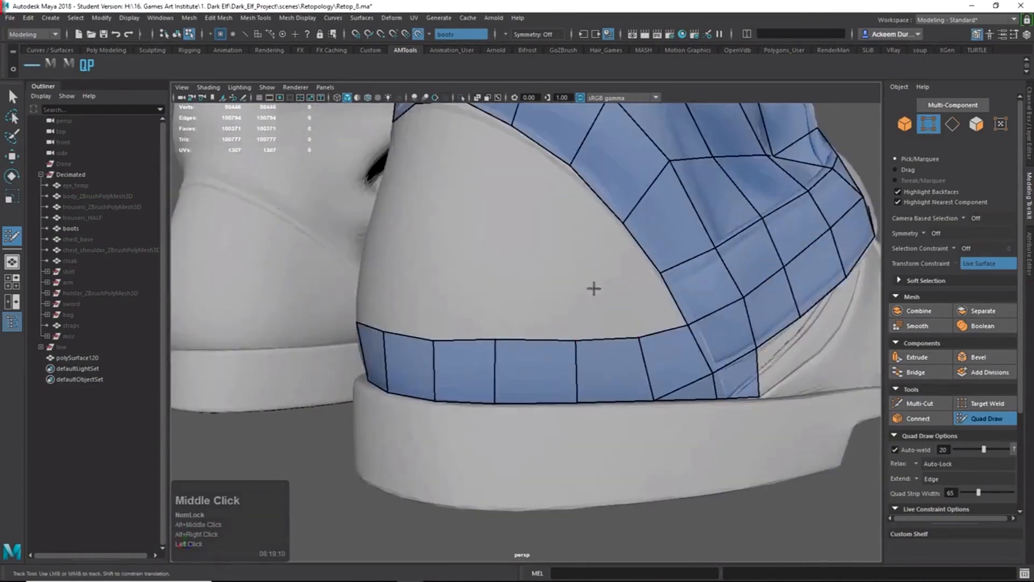
pyautogui.keyDown('shift'); pyautogui.click(648, 312); pyautogui.keyUp('shift')
pyautogui.keyDown('shift'); pyautogui.click(608, 263); pyautogui.keyUp('shift')
pyautogui.moveTo(623, 223); pyautogui.dragTo(611, 210)
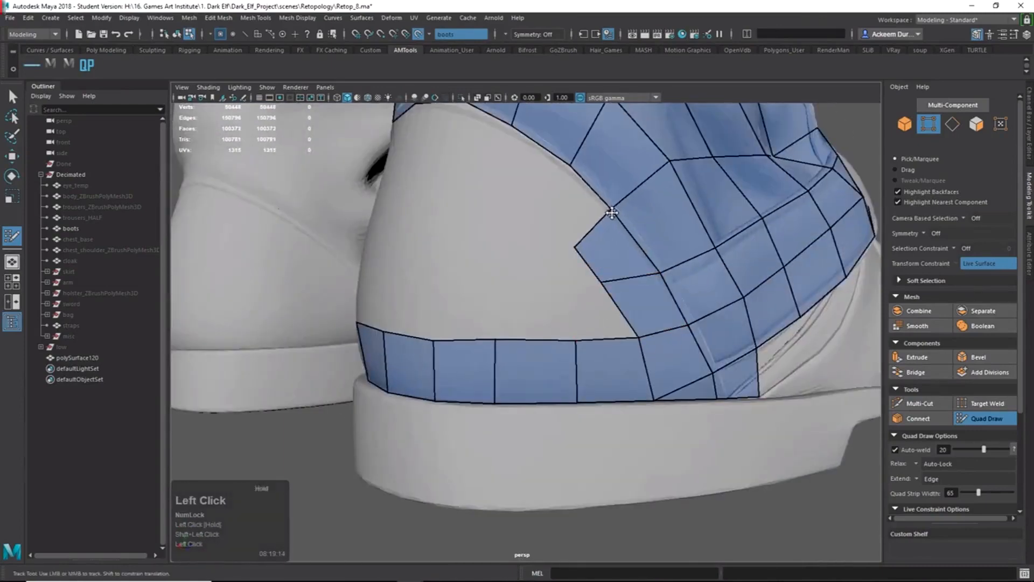
pyautogui.keyDown('shift'); pyautogui.click(582, 221); pyautogui.keyUp('shift')
pyautogui.keyDown('alt'); pyautogui.moveTo(538, 223); pyautogui.dragTo(560, 272, button='middle'); pyautogui.keyUp('alt')
pyautogui.keyDown('alt'); pyautogui.moveTo(560, 272); pyautogui.dragTo(595, 253); pyautogui.keyUp('alt')
pyautogui.keyDown('shift'); pyautogui.click(575, 233); pyautogui.keyUp('shift')
# Extend a heel border edge into a new quad, merging and nudging the surrounding border vertices.
pyautogui.keyDown('alt'); pyautogui.moveTo(595, 253); pyautogui.dragTo(607, 365, button='right'); pyautogui.keyUp('alt')
pyautogui.moveTo(665, 376); pyautogui.dragTo(663, 363)
pyautogui.moveTo(596, 294); pyautogui.dragTo(608, 305)
pyautogui.moveTo(545, 268); pyautogui.dragTo(547, 272)
pyautogui.keyDown('alt'); pyautogui.moveTo(576, 335); pyautogui.dragTo(587, 352); pyautogui.keyUp('alt')
pyautogui.press('Tab')
pyautogui.moveTo(591, 311); pyautogui.dragTo(567, 386)
pyautogui.keyDown('shift'); pyautogui.click(633, 371); pyautogui.keyUp('shift')
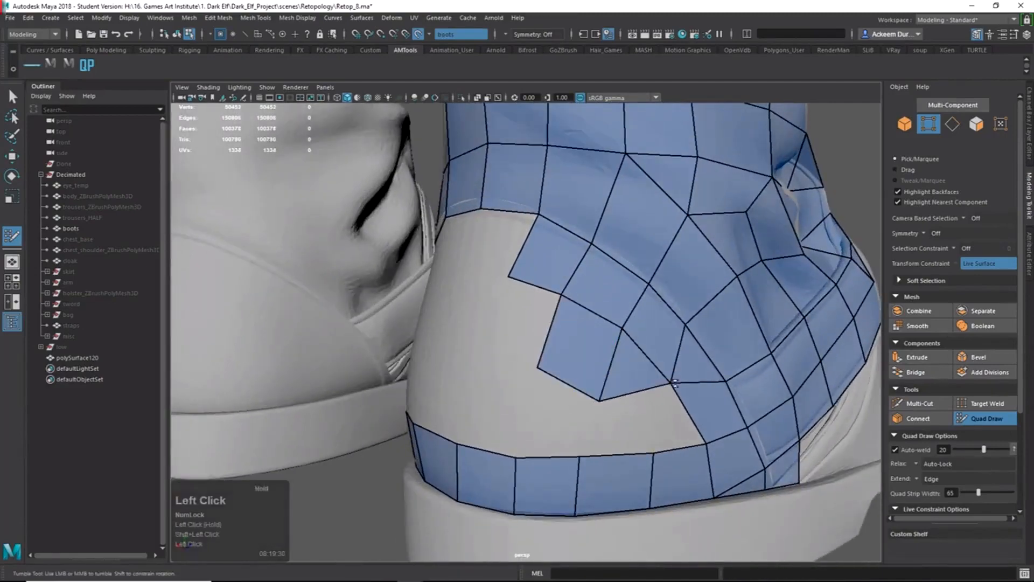
pyautogui.moveTo(652, 453); pyautogui.dragTo(639, 456)
pyautogui.moveTo(603, 401); pyautogui.dragTo(609, 392)
pyautogui.moveTo(622, 328); pyautogui.dragTo(719, 356)
# Add a vertex on the heel and fill the group of four faces around it.
pyautogui.keyDown('alt'); pyautogui.moveTo(719, 356); pyautogui.dragTo(690, 390, button='right'); pyautogui.keyUp('alt')
pyautogui.moveTo(691, 390)
pyautogui.keyDown('alt'); pyautogui.mouseDown()
pyautogui.moveTo(695, 371)
pyautogui.moveTo(573, 415)
pyautogui.mouseUp(); pyautogui.keyUp('alt')
pyautogui.click(618, 391)
pyautogui.keyDown('shift'); pyautogui.click(667, 383); pyautogui.keyUp('shift')
pyautogui.keyDown('shift'); pyautogui.click(545, 397); pyautogui.keyUp('shift')
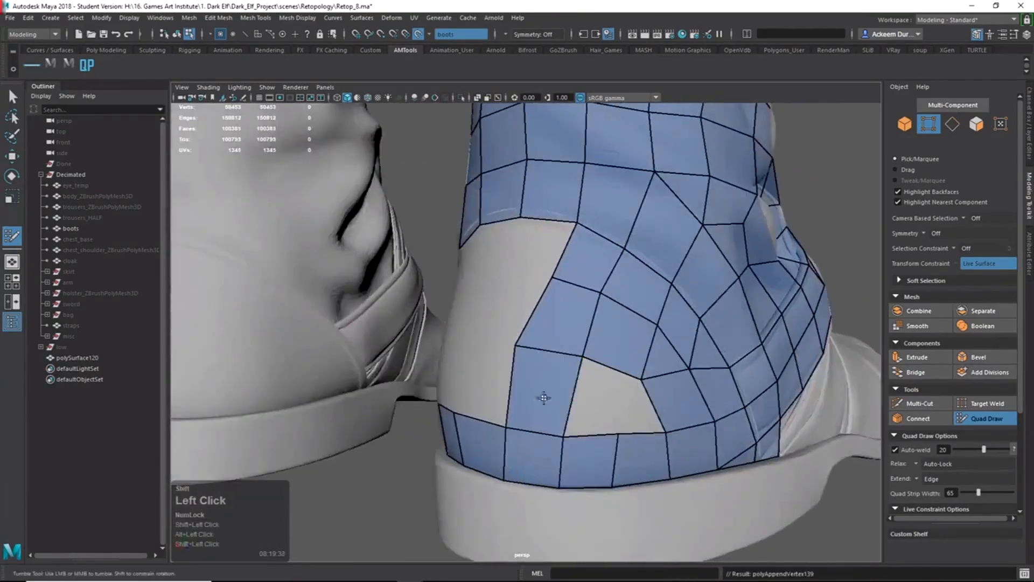
pyautogui.keyDown('shift'); pyautogui.click(593, 404); pyautogui.keyUp('shift')
pyautogui.keyDown('shift'); pyautogui.click(637, 409); pyautogui.keyUp('shift')
# Relax the heel vertices around the remaining heel hole.
pyautogui.keyDown('alt'); pyautogui.moveTo(641, 405); pyautogui.dragTo(530, 377); pyautogui.keyUp('alt')
pyautogui.moveTo(530, 377)
pyautogui.keyDown('shift'); pyautogui.mouseDown()
pyautogui.moveTo(544, 381)
pyautogui.moveTo(571, 350)
pyautogui.mouseUp(); pyautogui.keyUp('shift')
pyautogui.keyDown('alt'); pyautogui.moveTo(571, 350); pyautogui.dragTo(538, 364, button='right'); pyautogui.keyUp('alt')
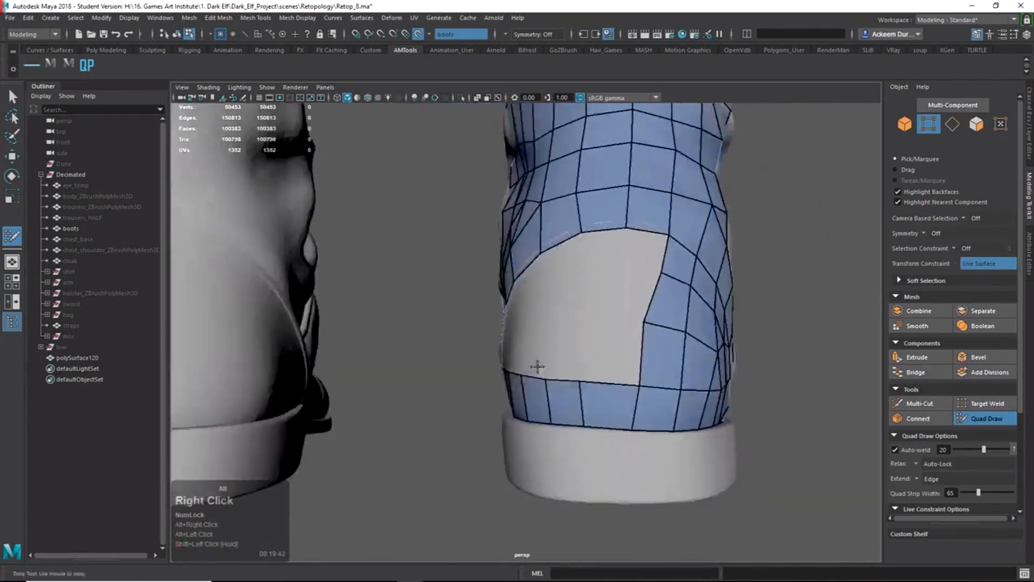
pyautogui.keyDown('alt'); pyautogui.moveTo(598, 366); pyautogui.dragTo(568, 350); pyautogui.keyUp('alt')
pyautogui.keyDown('shift'); pyautogui.moveTo(568, 350); pyautogui.dragTo(563, 372); pyautogui.keyUp('shift')
pyautogui.keyDown('alt'); pyautogui.moveTo(563, 372); pyautogui.dragTo(614, 401); pyautogui.keyUp('alt')
# Extend a hole edge into a new quad and fill another face in the heel hole.
pyautogui.press('Tab')
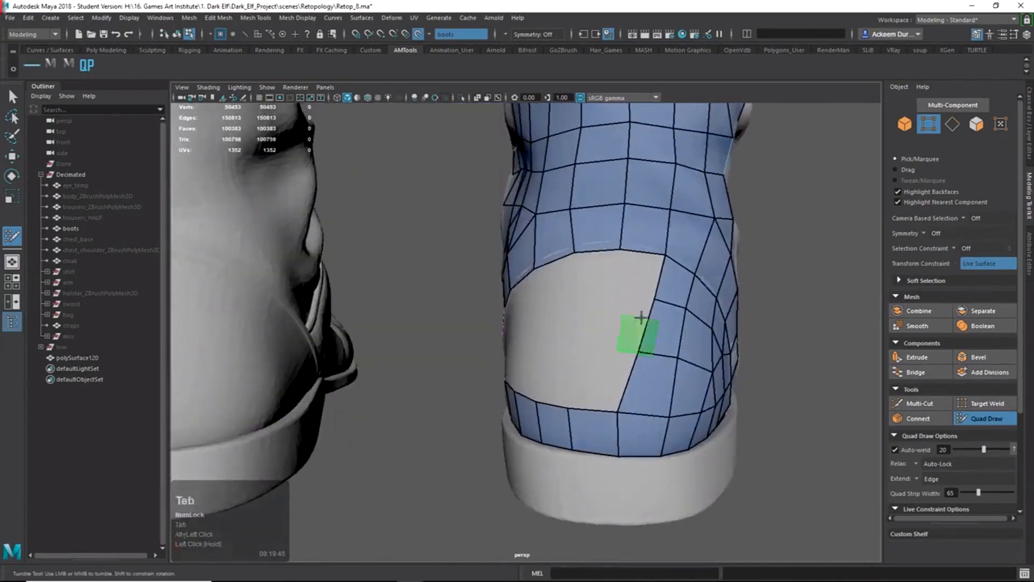
pyautogui.moveTo(641, 317); pyautogui.dragTo(599, 328)
pyautogui.keyDown('alt'); pyautogui.moveTo(609, 329); pyautogui.dragTo(643, 338); pyautogui.keyUp('alt')
pyautogui.keyDown('alt'); pyautogui.moveTo(640, 417); pyautogui.dragTo(623, 357); pyautogui.keyUp('alt')
pyautogui.keyDown('shift'); pyautogui.click(625, 342); pyautogui.keyUp('shift')
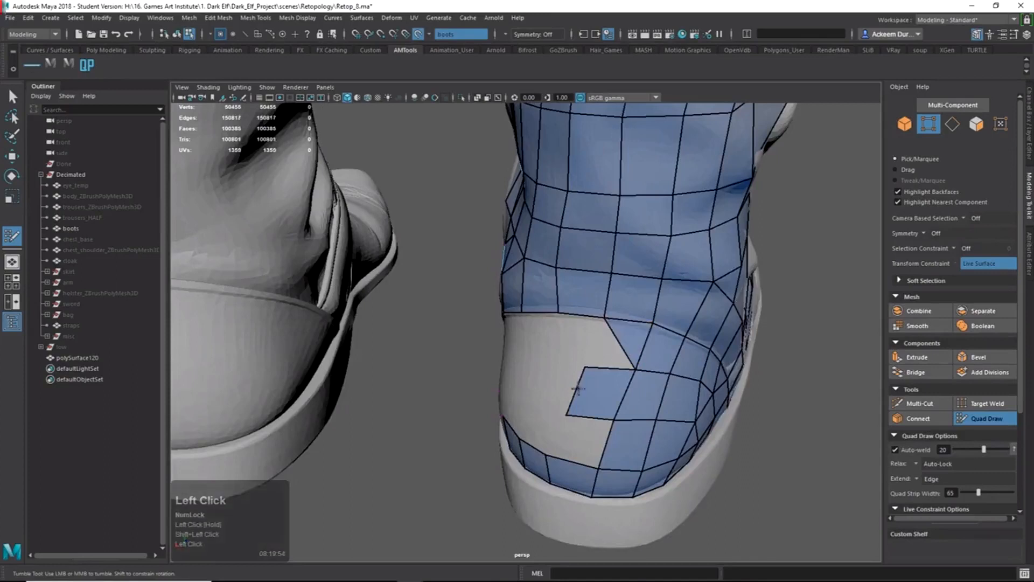
pyautogui.keyDown('alt'); pyautogui.moveTo(577, 387); pyautogui.dragTo(628, 350); pyautogui.keyUp('alt')
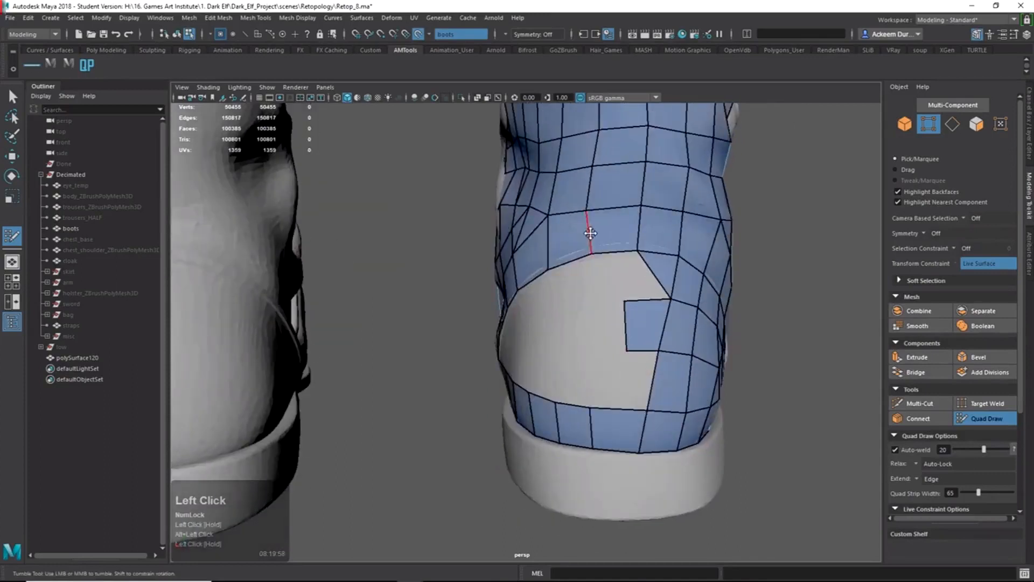
# Adjust the edge above the unfilled hole, undo a mistaken fill, and nudge the corner vertex.
pyautogui.moveTo(590, 232); pyautogui.dragTo(591, 231)
pyautogui.keyDown('shift'); pyautogui.click(619, 279); pyautogui.keyUp('shift')
pyautogui.hotkey('ctrl', 'z')
pyautogui.keyDown('alt'); pyautogui.moveTo(625, 281); pyautogui.dragTo(639, 332); pyautogui.keyUp('alt')
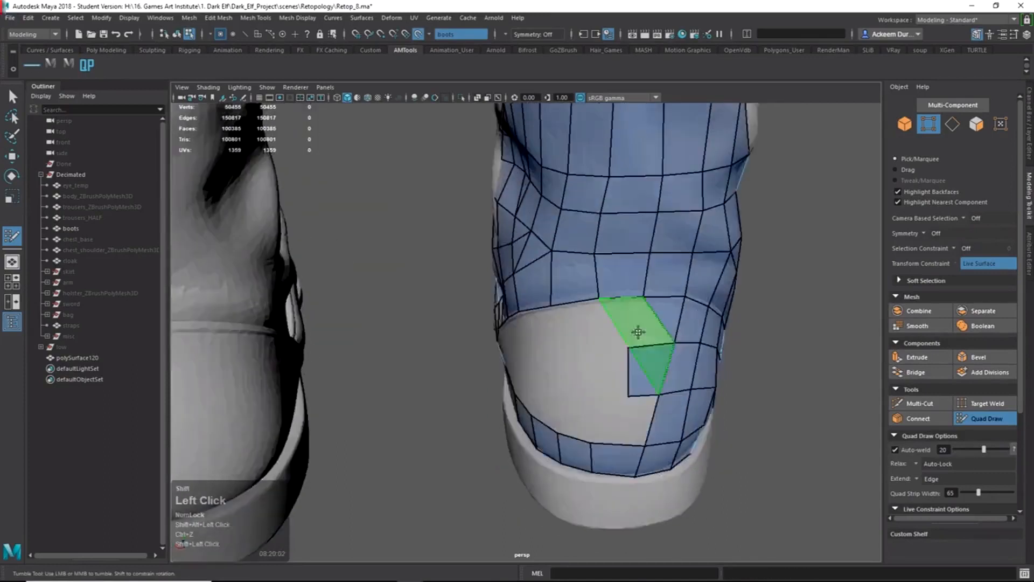
pyautogui.keyDown('alt'); pyautogui.keyDown('shift'); pyautogui.moveTo(640, 332); pyautogui.dragTo(722, 391, button='right'); pyautogui.keyUp('shift'); pyautogui.keyUp('alt')
pyautogui.keyDown('alt'); pyautogui.moveTo(721, 390); pyautogui.dragTo(640, 377, button='middle'); pyautogui.keyUp('alt')
pyautogui.moveTo(624, 267); pyautogui.dragTo(632, 266)
# Move the face at the hole corner, then fill the corner quad.
pyautogui.press('q')
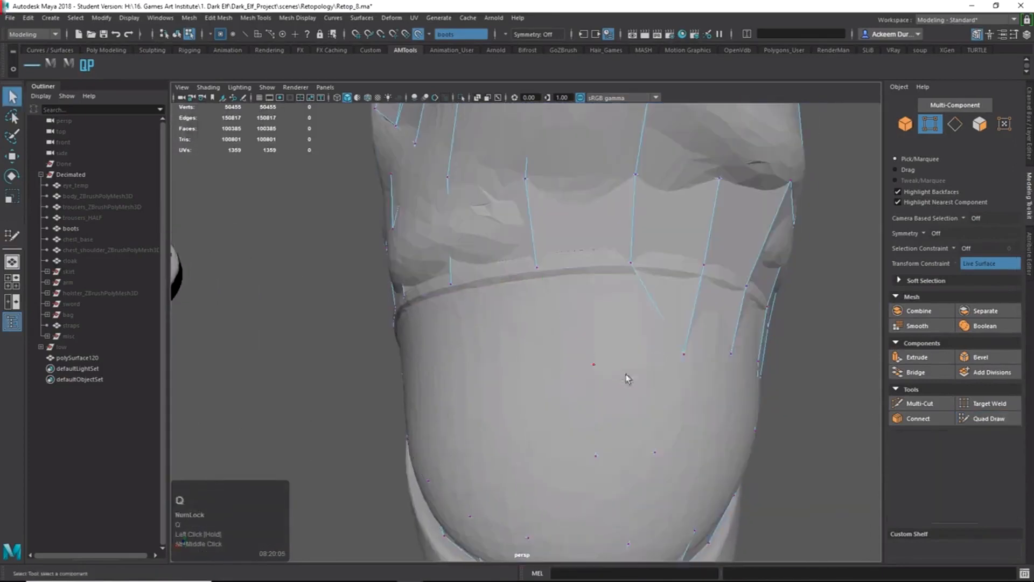
pyautogui.moveTo(625, 377); pyautogui.dragTo(628, 405, button='right')
pyautogui.click(629, 406)
pyautogui.press('w')
pyautogui.moveTo(662, 461)
pyautogui.keyDown('alt'); pyautogui.mouseDown()
pyautogui.moveTo(679, 474)
pyautogui.moveTo(702, 470)
pyautogui.mouseUp(); pyautogui.keyUp('alt')
pyautogui.click(982, 418)
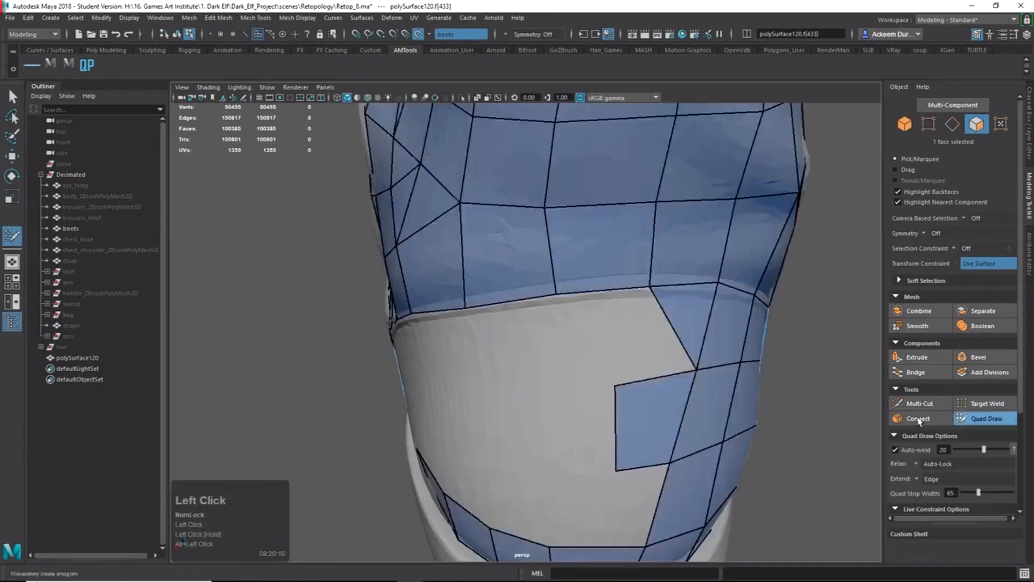
pyautogui.keyDown('shift'); pyautogui.click(644, 333); pyautogui.keyUp('shift')
# Undo the last placed point, pull the quad's lower-left vertex left, and fill a quad in the gap.
pyautogui.keyDown('alt'); pyautogui.moveTo(664, 350); pyautogui.dragTo(606, 348, button='right'); pyautogui.keyUp('alt')
pyautogui.keyDown('alt'); pyautogui.moveTo(605, 347); pyautogui.dragTo(586, 338); pyautogui.keyUp('alt')
pyautogui.moveTo(555, 433)
pyautogui.keyDown('alt'); pyautogui.mouseDown()
pyautogui.moveTo(570, 411)
pyautogui.moveTo(542, 430)
pyautogui.moveTo(570, 393)
pyautogui.mouseUp(); pyautogui.keyUp('alt')
pyautogui.hotkey('ctrl', 'z')
pyautogui.moveTo(605, 279); pyautogui.dragTo(579, 282)
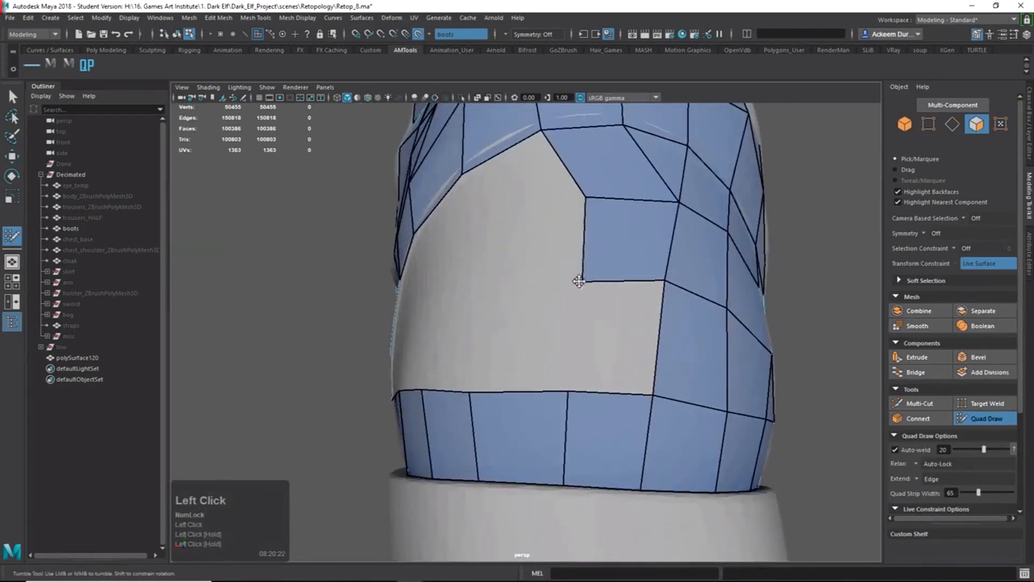
pyautogui.keyDown('shift'); pyautogui.click(572, 192); pyautogui.keyUp('shift')
# Place a point inside the gap and fill a column of three quads down it.
pyautogui.keyDown('alt'); pyautogui.moveTo(572, 192); pyautogui.dragTo(642, 383); pyautogui.keyUp('alt')
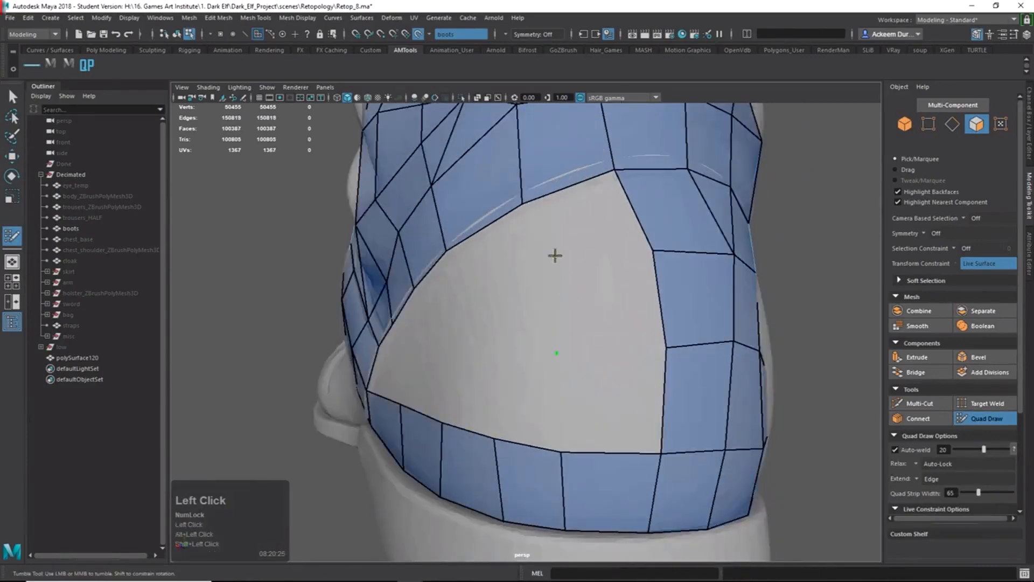
pyautogui.click(555, 255)
pyautogui.keyDown('shift'); pyautogui.click(588, 229); pyautogui.keyUp('shift')
pyautogui.keyDown('shift'); pyautogui.click(597, 304); pyautogui.keyUp('shift')
pyautogui.keyDown('shift'); pyautogui.click(602, 392); pyautogui.keyUp('shift')
pyautogui.keyDown('alt'); pyautogui.moveTo(585, 410); pyautogui.dragTo(619, 420); pyautogui.keyUp('alt')
# Fill the next column of quads in the gap from a new point.
pyautogui.click(545, 280)
pyautogui.keyDown('shift'); pyautogui.click(590, 310); pyautogui.keyUp('shift')
pyautogui.keyDown('shift'); pyautogui.click(569, 259); pyautogui.keyUp('shift')
pyautogui.keyDown('shift'); pyautogui.click(600, 396); pyautogui.keyUp('shift')
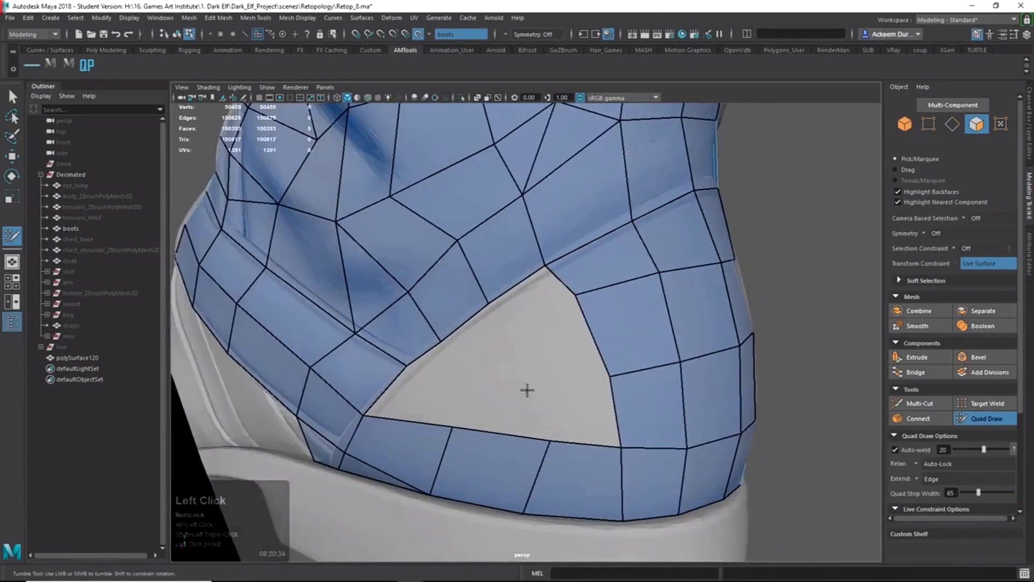
pyautogui.keyDown('shift'); pyautogui.click(551, 339); pyautogui.keyUp('shift')
# Weld the new quad's corner to the border, add a quad below, relax, and fill the triangular gap.
pyautogui.moveTo(502, 339); pyautogui.dragTo(489, 304)
pyautogui.keyDown('shift'); pyautogui.click(570, 410); pyautogui.keyUp('shift')
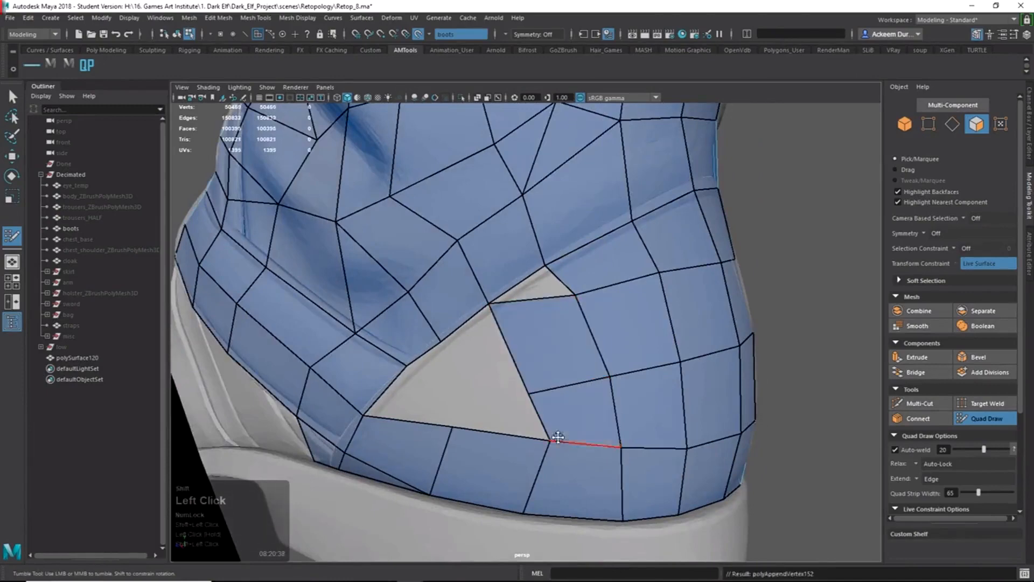
pyautogui.moveTo(552, 440); pyautogui.dragTo(527, 442)
pyautogui.moveTo(529, 393); pyautogui.dragTo(517, 365)
pyautogui.keyDown('shift'); pyautogui.moveTo(607, 375); pyautogui.dragTo(641, 361); pyautogui.keyUp('shift')
pyautogui.keyDown('shift'); pyautogui.click(542, 291); pyautogui.keyUp('shift')
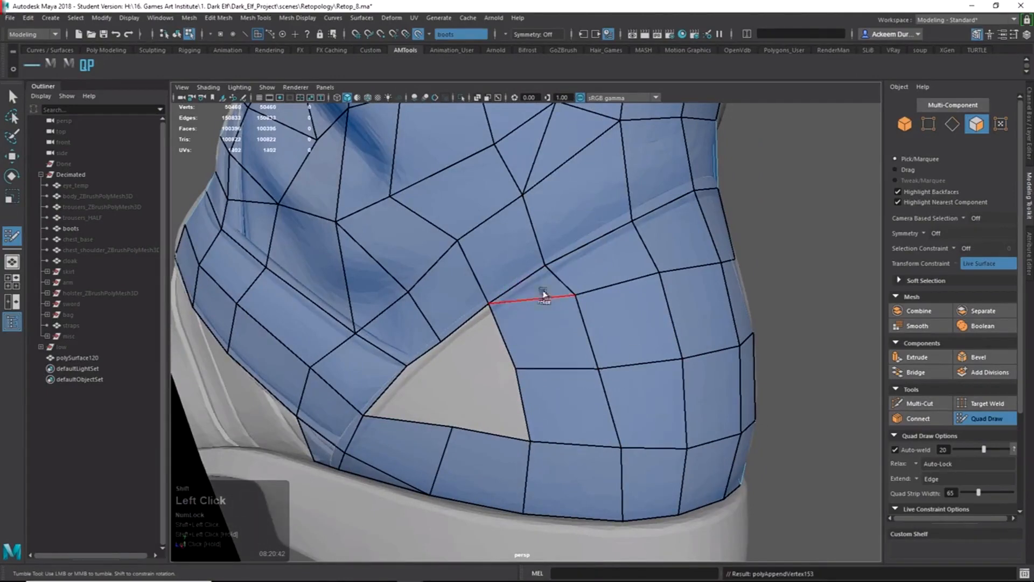
# Fill the last gap above the heel with quads and relax vertices across the boot mesh.
pyautogui.click(464, 375)
pyautogui.keyDown('shift'); pyautogui.click(476, 355); pyautogui.keyUp('shift')
pyautogui.keyDown('shift'); pyautogui.click(475, 399); pyautogui.keyUp('shift')
pyautogui.keyDown('alt'); pyautogui.moveTo(474, 402); pyautogui.dragTo(441, 411); pyautogui.keyUp('alt')
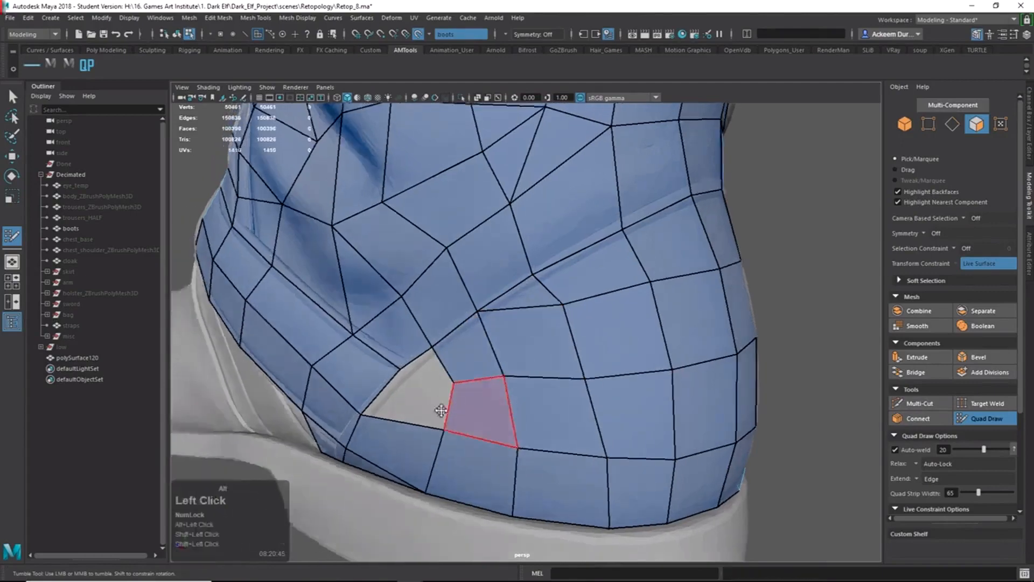
pyautogui.keyDown('alt'); pyautogui.moveTo(414, 410); pyautogui.dragTo(431, 403, button='right'); pyautogui.keyUp('alt')
pyautogui.keyDown('alt'); pyautogui.moveTo(423, 401); pyautogui.dragTo(453, 379, button='middle'); pyautogui.keyUp('alt')
pyautogui.keyDown('shift'); pyautogui.click(454, 387); pyautogui.keyUp('shift')
pyautogui.keyDown('shift'); pyautogui.click(468, 350); pyautogui.keyUp('shift')
pyautogui.keyDown('alt'); pyautogui.moveTo(467, 351); pyautogui.dragTo(445, 334, button='right'); pyautogui.keyUp('alt')
pyautogui.keyDown('alt'); pyautogui.moveTo(445, 335); pyautogui.dragTo(498, 372); pyautogui.keyUp('alt')
pyautogui.moveTo(498, 372)
pyautogui.keyDown('shift'); pyautogui.mouseDown()
pyautogui.moveTo(692, 328)
pyautogui.moveTo(606, 398)
pyautogui.moveTo(685, 409)
pyautogui.moveTo(501, 403)
pyautogui.moveTo(421, 377)
pyautogui.mouseUp(); pyautogui.keyUp('shift')
# Reposition a vertex near the toe with the Move tool.
pyautogui.press('q')
pyautogui.moveTo(484, 376); pyautogui.dragTo(403, 362, button='right')
pyautogui.click(481, 335)
pyautogui.press('w')
pyautogui.keyDown('alt'); pyautogui.moveTo(400, 362); pyautogui.dragTo(420, 366); pyautogui.keyUp('alt')
pyautogui.moveTo(345, 362); pyautogui.dragTo(356, 370)
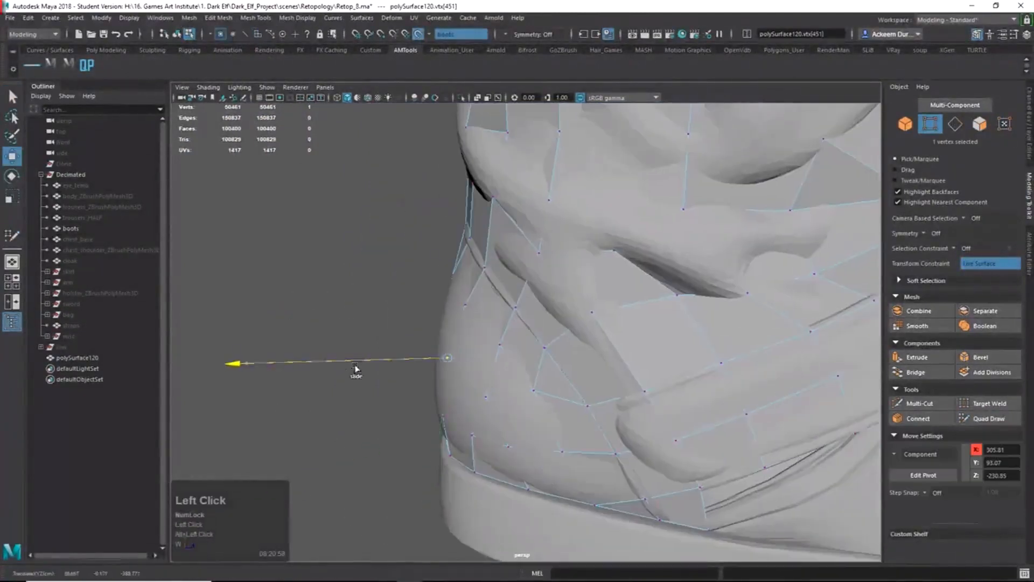
# Select three toe edges and slide them along the surface.
pyautogui.moveTo(604, 318); pyautogui.dragTo(637, 289, button='right')
pyautogui.keyDown('alt'); pyautogui.moveTo(637, 288); pyautogui.dragTo(716, 312); pyautogui.keyUp('alt')
pyautogui.moveTo(617, 358); pyautogui.dragTo(618, 323, button='right')
pyautogui.click(621, 339)
pyautogui.keyDown('shift'); pyautogui.click(571, 341); pyautogui.keyUp('shift')
pyautogui.keyDown('shift'); pyautogui.click(522, 338); pyautogui.keyUp('shift')
pyautogui.keyDown('alt'); pyautogui.moveTo(501, 341); pyautogui.dragTo(602, 375); pyautogui.keyUp('alt')
pyautogui.moveTo(689, 351); pyautogui.dragTo(695, 356)
pyautogui.click(967, 419)
pyautogui.keyDown('alt'); pyautogui.moveTo(770, 344); pyautogui.dragTo(549, 318); pyautogui.keyUp('alt')
# Zoom in on the heel and add the first quads along the sole edge beside the heel mesh.
pyautogui.keyDown('alt'); pyautogui.moveTo(716, 350); pyautogui.dragTo(538, 399, button='middle'); pyautogui.keyUp('alt')
pyautogui.moveTo(538, 398)
pyautogui.keyDown('alt'); pyautogui.mouseDown(button='right')
pyautogui.moveTo(616, 401)
pyautogui.moveTo(530, 431)
pyautogui.mouseUp(button='right'); pyautogui.keyUp('alt')
pyautogui.keyDown('alt'); pyautogui.moveTo(530, 431); pyautogui.dragTo(535, 450); pyautogui.keyUp('alt')
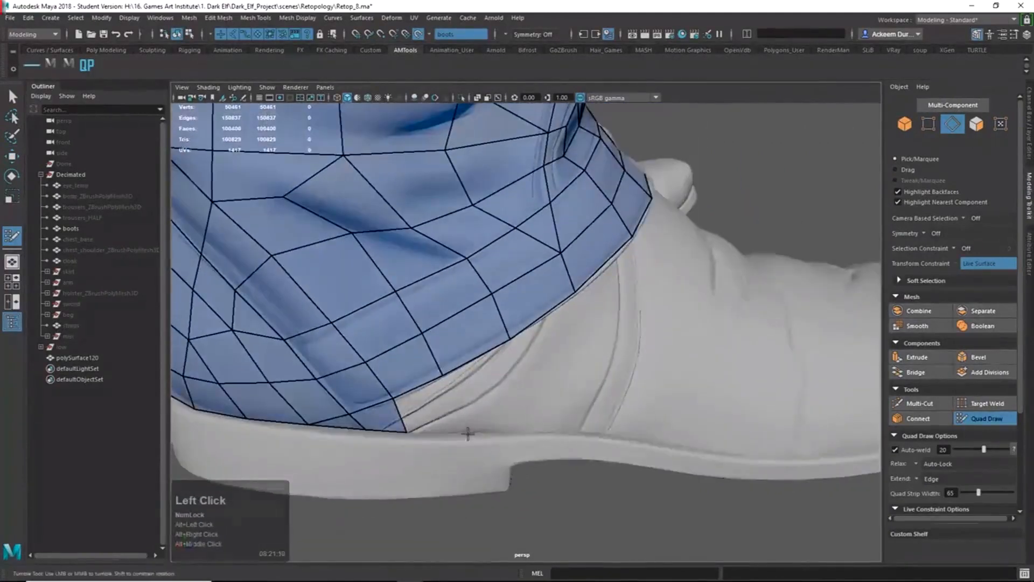
pyautogui.keyDown('shift'); pyautogui.click(455, 414); pyautogui.keyUp('shift')
pyautogui.keyDown('shift'); pyautogui.click(513, 418); pyautogui.keyUp('shift')
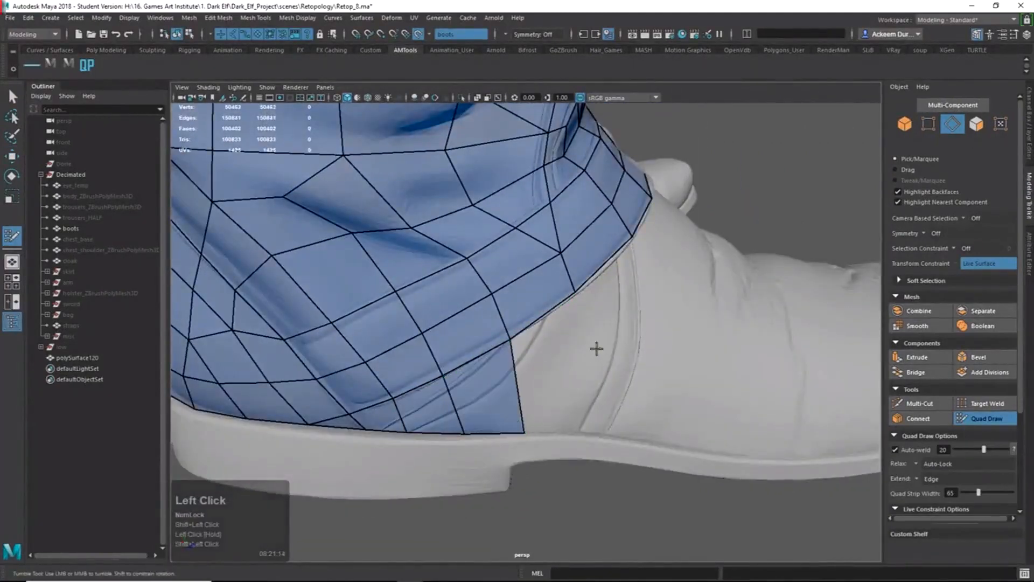
pyautogui.keyDown('shift'); pyautogui.click(578, 417); pyautogui.keyUp('shift')
pyautogui.keyDown('alt'); pyautogui.moveTo(615, 386); pyautogui.dragTo(588, 375, button='right'); pyautogui.keyUp('alt')
pyautogui.keyDown('alt'); pyautogui.moveTo(588, 375); pyautogui.dragTo(609, 382); pyautogui.keyUp('alt')
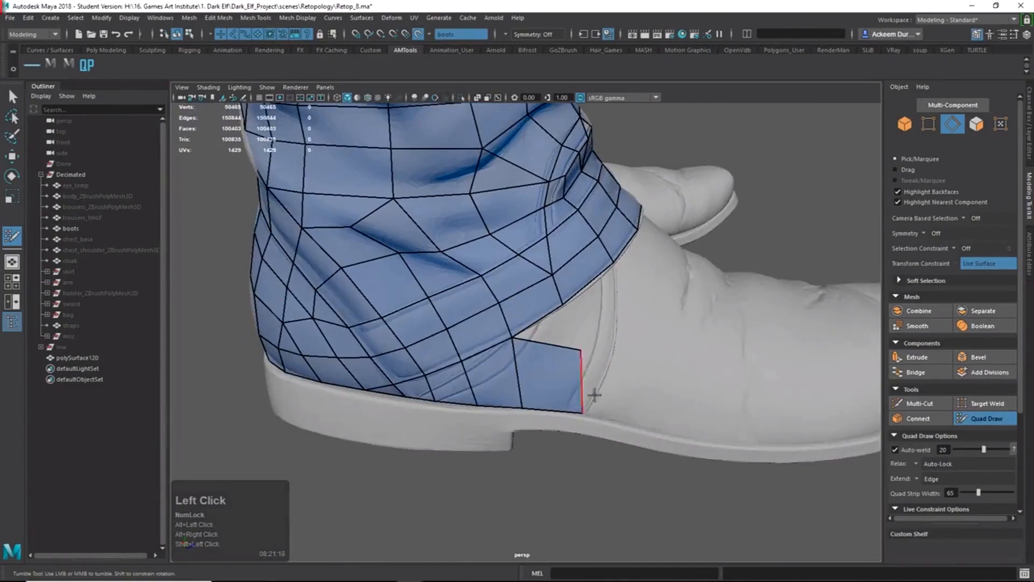
pyautogui.keyDown('shift'); pyautogui.click(628, 420); pyautogui.keyUp('shift')
# Extend the sole-edge strip by another quad toward the toe.
pyautogui.keyDown('alt'); pyautogui.moveTo(676, 409); pyautogui.dragTo(645, 368, button='middle'); pyautogui.keyUp('alt')
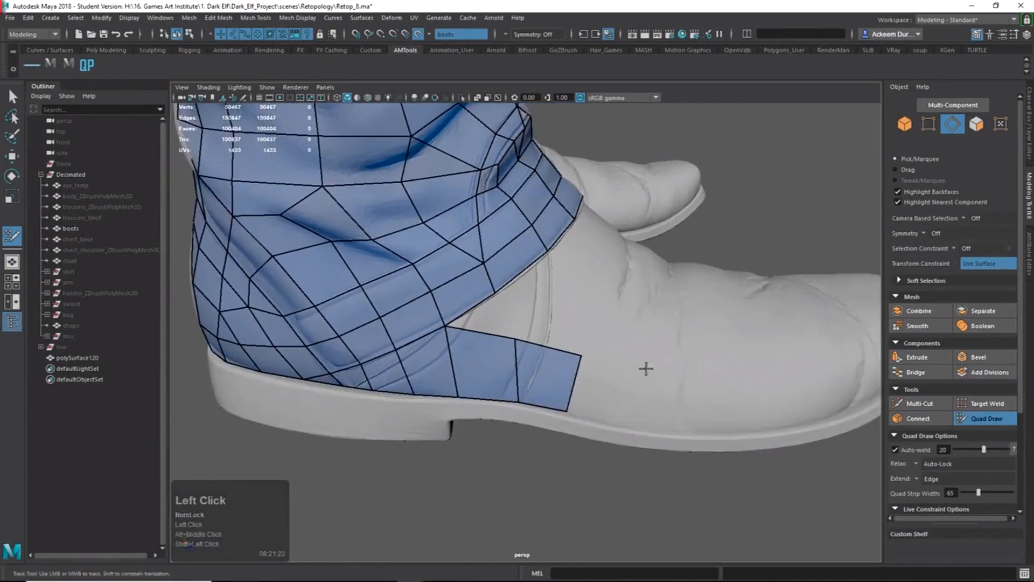
pyautogui.click(620, 425)
pyautogui.keyDown('shift'); pyautogui.click(606, 397); pyautogui.keyUp('shift')
pyautogui.keyDown('alt'); pyautogui.moveTo(646, 407); pyautogui.dragTo(573, 399, button='middle'); pyautogui.keyUp('alt')
pyautogui.keyDown('alt'); pyautogui.moveTo(572, 399); pyautogui.dragTo(601, 405, button='right'); pyautogui.keyUp('alt')
pyautogui.keyDown('alt'); pyautogui.moveTo(600, 405); pyautogui.dragTo(586, 401); pyautogui.keyUp('alt')
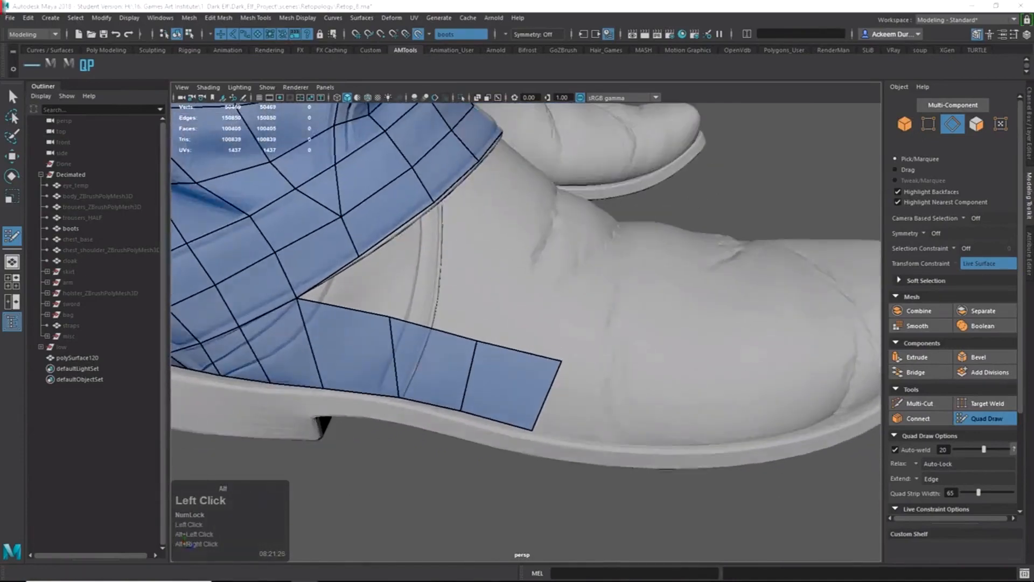
# Delete the badly placed three-quad strip and the quad beside the heel mesh.
pyautogui.hotkey('alt', 'Tab')
pyautogui.hotkey('alt', 'Tab')
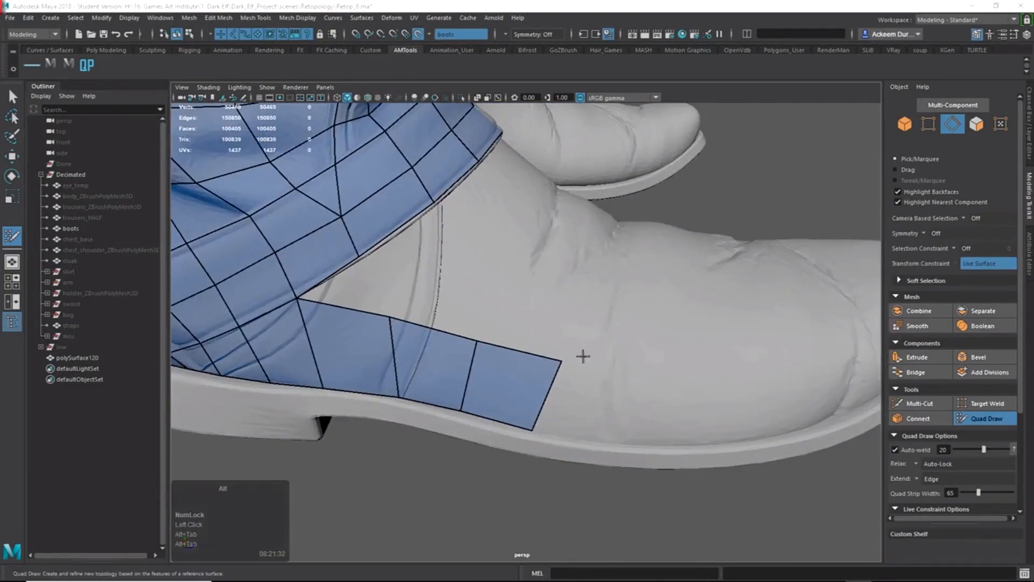
pyautogui.keyDown('alt'); pyautogui.moveTo(431, 349); pyautogui.dragTo(423, 329); pyautogui.keyUp('alt')
pyautogui.keyDown('alt'); pyautogui.moveTo(423, 329); pyautogui.dragTo(507, 341, button='middle'); pyautogui.keyUp('alt')
pyautogui.keyDown('alt'); pyautogui.moveTo(508, 342); pyautogui.dragTo(487, 321); pyautogui.keyUp('alt')
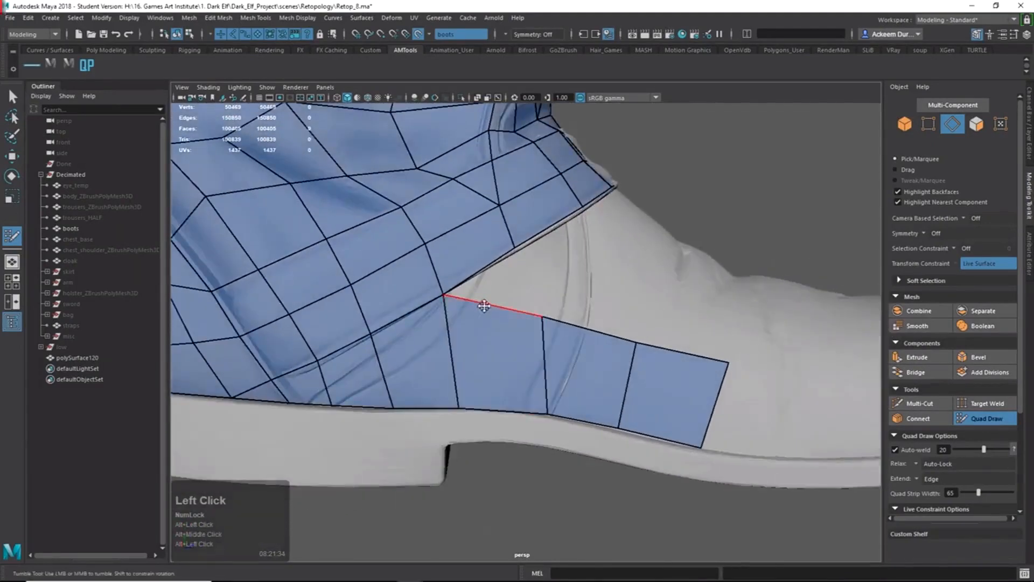
pyautogui.keyDown('ctrl'); pyautogui.keyDown('shift'); pyautogui.click(508, 316); pyautogui.keyUp('shift'); pyautogui.keyUp('ctrl')
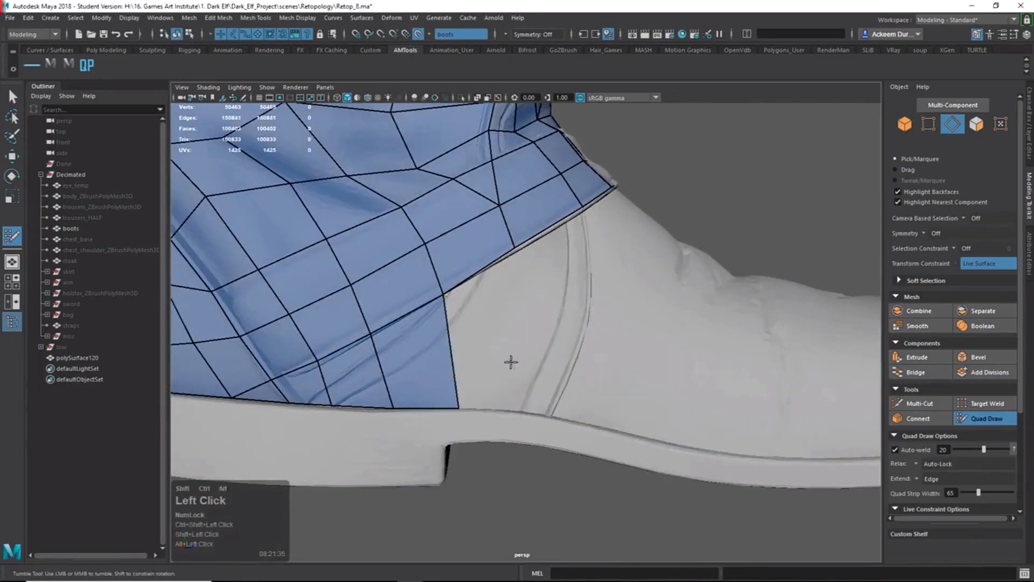
pyautogui.keyDown('alt'); pyautogui.moveTo(511, 361); pyautogui.dragTo(431, 358); pyautogui.keyUp('alt')
pyautogui.keyDown('ctrl'); pyautogui.keyDown('shift'); pyautogui.click(427, 360); pyautogui.keyUp('shift'); pyautogui.keyUp('ctrl')
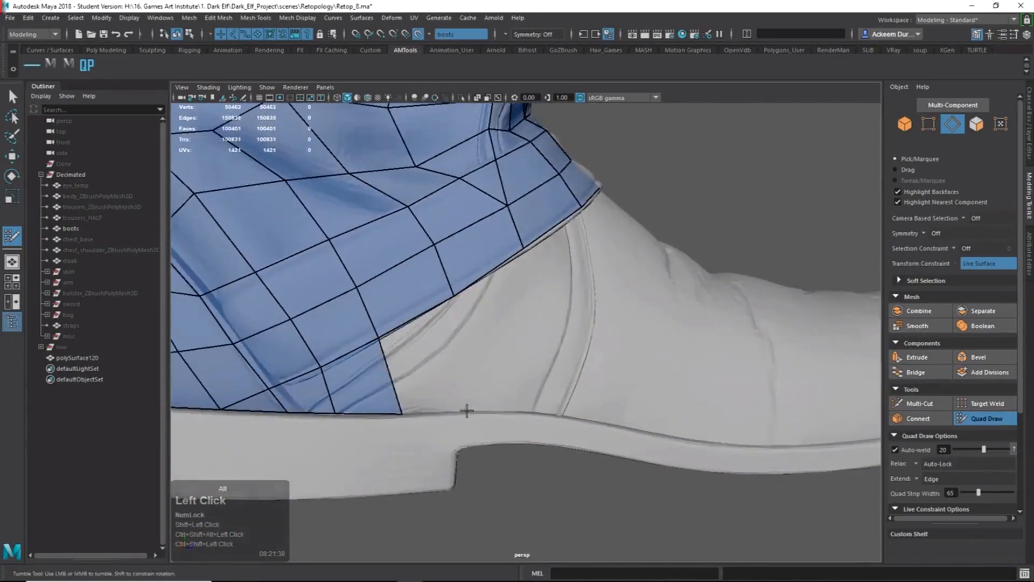
# Redraw the quad at the strip's lower corner, undoing one attempt, and pull its top-right corner down.
pyautogui.keyDown('alt'); pyautogui.moveTo(467, 411); pyautogui.dragTo(642, 336); pyautogui.keyUp('alt')
pyautogui.keyDown('shift'); pyautogui.click(460, 412); pyautogui.keyUp('shift')
pyautogui.click(519, 417)
pyautogui.keyDown('shift'); pyautogui.click(500, 372); pyautogui.keyUp('shift')
pyautogui.keyDown('alt'); pyautogui.moveTo(557, 364); pyautogui.dragTo(473, 369); pyautogui.keyUp('alt')
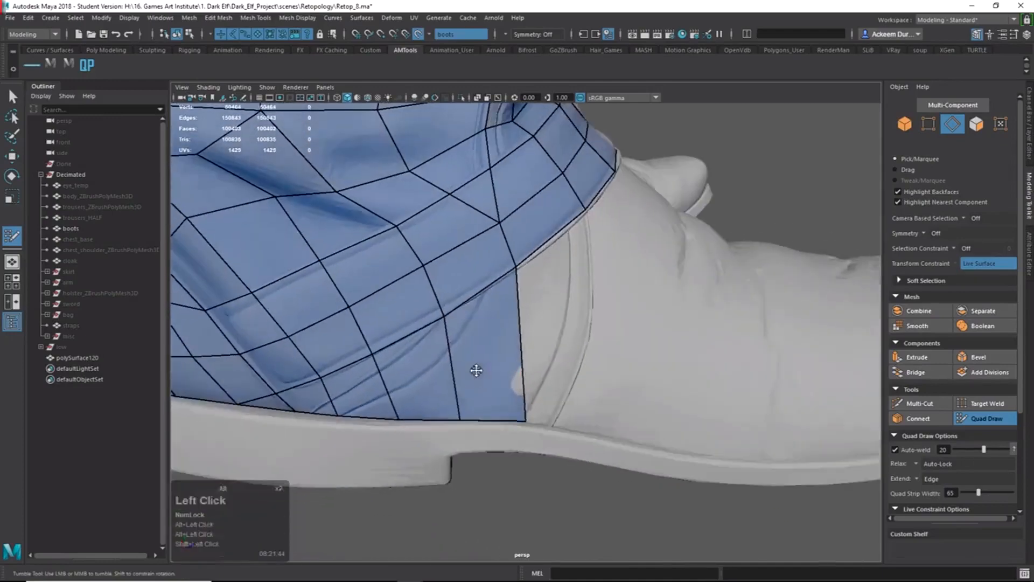
pyautogui.hotkey('alt', 'z')
pyautogui.keyDown('shift'); pyautogui.click(500, 322); pyautogui.keyUp('shift')
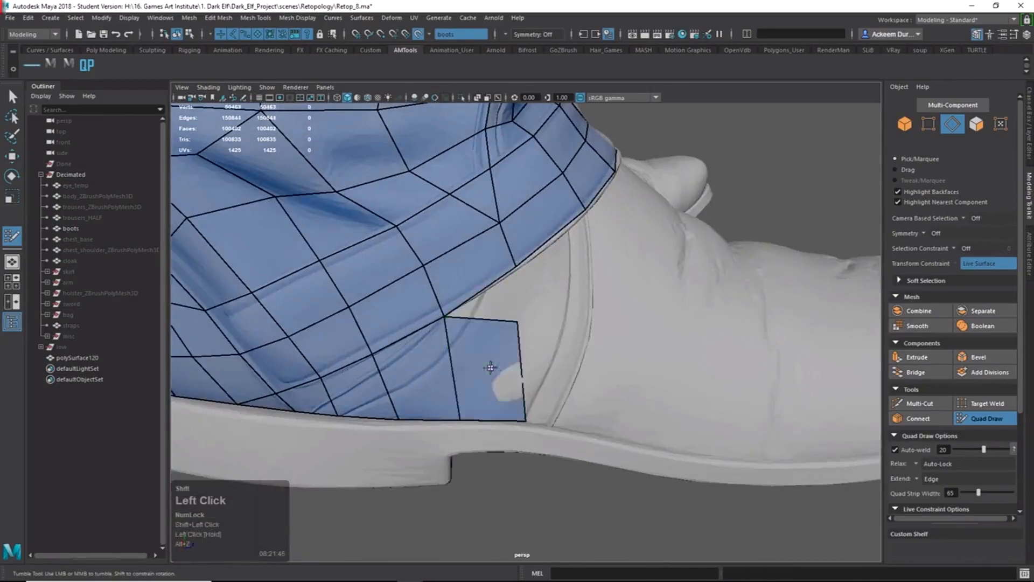
pyautogui.keyDown('alt'); pyautogui.moveTo(544, 391); pyautogui.dragTo(528, 375); pyautogui.keyUp('alt')
pyautogui.moveTo(512, 315); pyautogui.dragTo(517, 323)
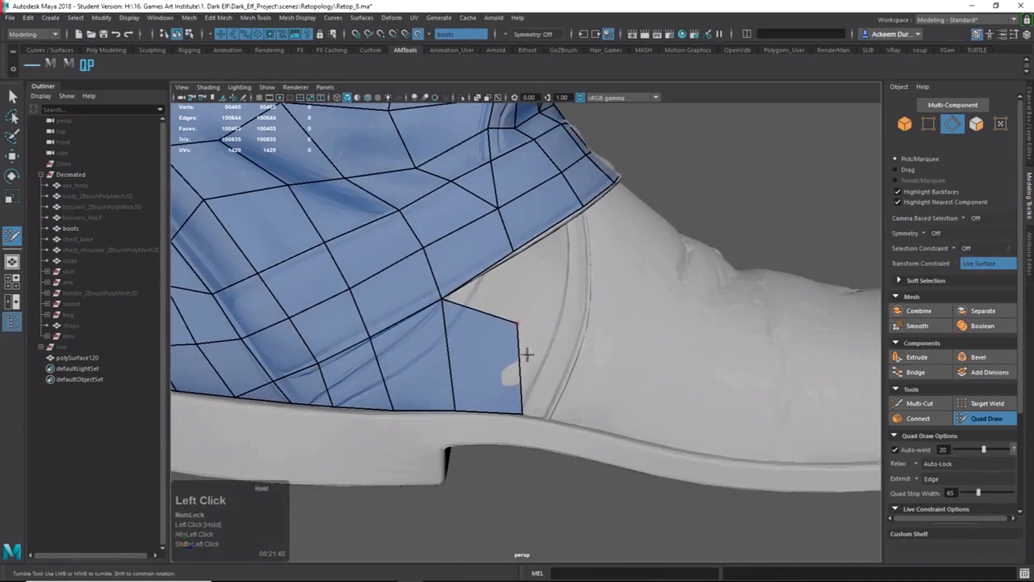
pyautogui.moveTo(522, 416)
pyautogui.keyDown('alt'); pyautogui.mouseDown()
pyautogui.moveTo(520, 430)
pyautogui.moveTo(510, 413)
pyautogui.mouseUp(); pyautogui.keyUp('alt')
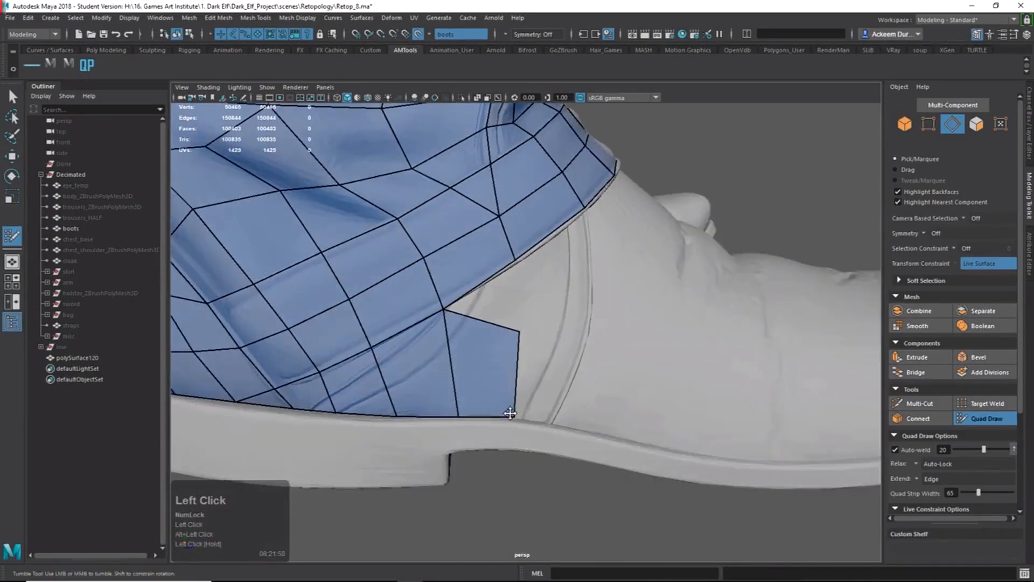
# Fill two more quads along the sole and pull their shared edge's top vertex down-left.
pyautogui.keyDown('alt'); pyautogui.moveTo(511, 415); pyautogui.dragTo(457, 372, button='right'); pyautogui.keyUp('alt')
pyautogui.keyDown('alt'); pyautogui.moveTo(457, 372); pyautogui.dragTo(538, 358); pyautogui.keyUp('alt')
pyautogui.keyDown('alt'); pyautogui.moveTo(518, 362); pyautogui.dragTo(579, 348, button='right'); pyautogui.keyUp('alt')
pyautogui.keyDown('alt'); pyautogui.moveTo(514, 379); pyautogui.dragTo(495, 371); pyautogui.keyUp('alt')
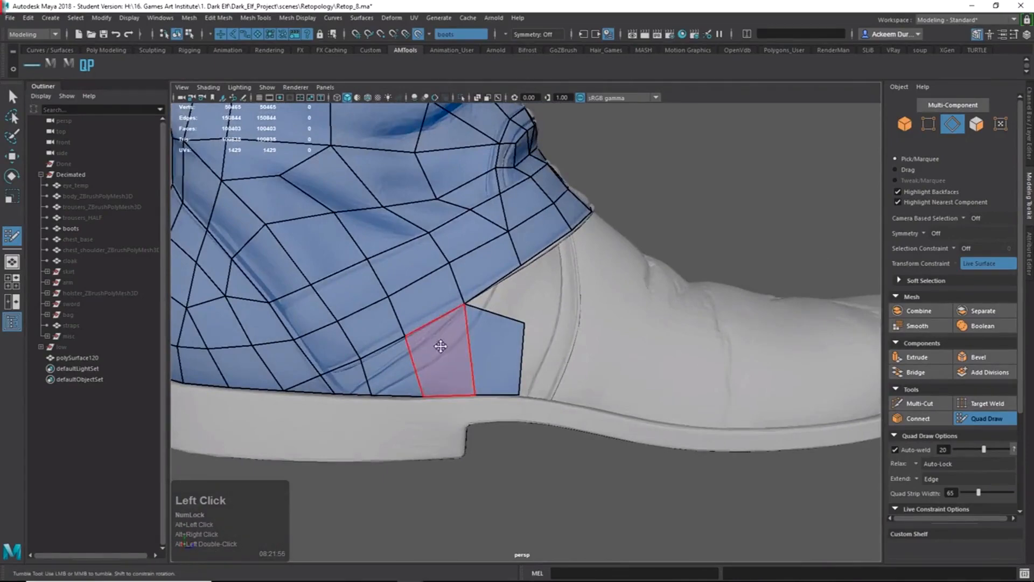
pyautogui.moveTo(538, 337)
pyautogui.keyDown('alt'); pyautogui.mouseDown()
pyautogui.moveTo(563, 367)
pyautogui.moveTo(553, 377)
pyautogui.moveTo(541, 357)
pyautogui.mouseUp(); pyautogui.keyUp('alt')
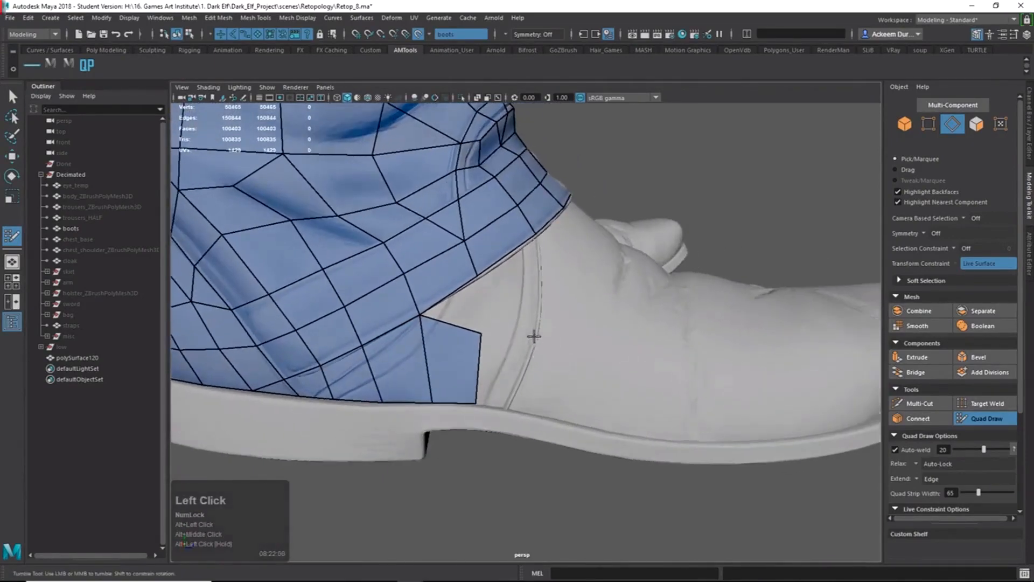
pyautogui.keyDown('shift'); pyautogui.click(505, 380); pyautogui.keyUp('shift')
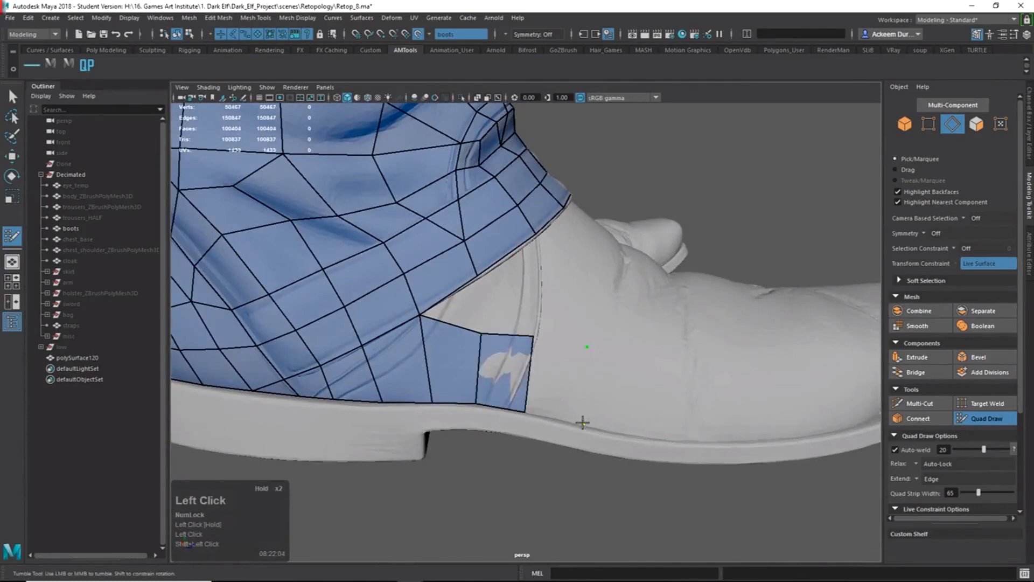
pyautogui.keyDown('shift'); pyautogui.click(547, 381); pyautogui.keyUp('shift')
pyautogui.moveTo(533, 337)
pyautogui.mouseDown()
pyautogui.moveTo(529, 345)
pyautogui.moveTo(612, 381)
pyautogui.mouseUp()
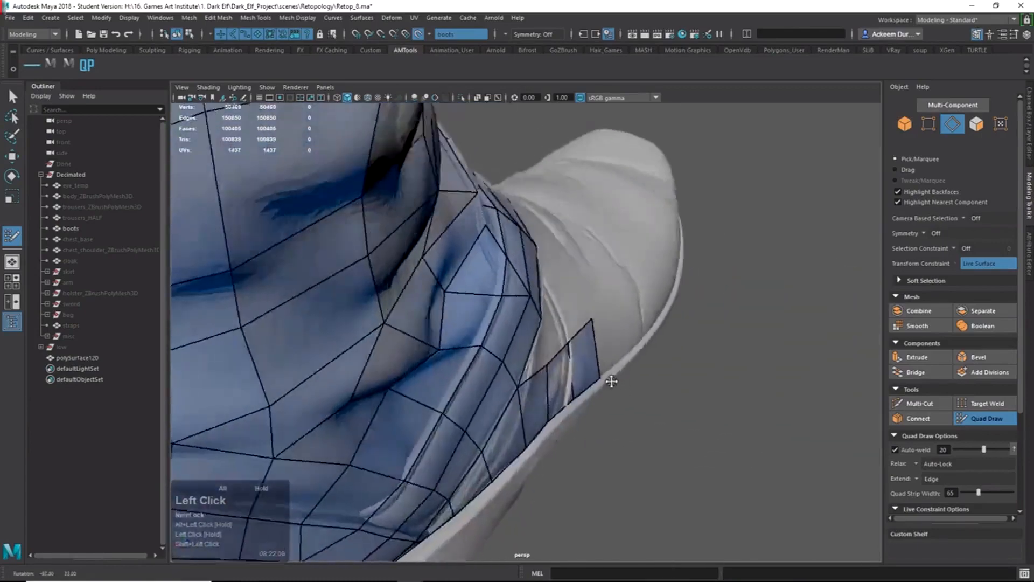
# Pull the last quad's top-right vertex down-right and add a new quad beside the sole-edge strip.
pyautogui.keyDown('alt'); pyautogui.moveTo(612, 381); pyautogui.dragTo(653, 430, button='right'); pyautogui.keyUp('alt')
pyautogui.keyDown('alt'); pyautogui.moveTo(653, 429); pyautogui.dragTo(619, 385); pyautogui.keyUp('alt')
pyautogui.moveTo(505, 319); pyautogui.dragTo(509, 331)
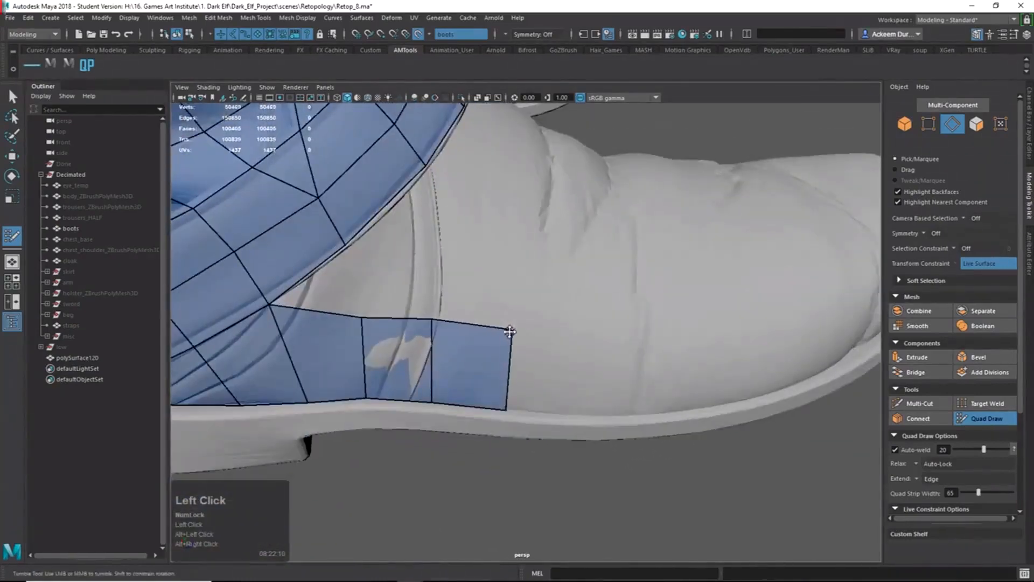
pyautogui.keyDown('alt'); pyautogui.moveTo(503, 413); pyautogui.dragTo(411, 286, button='right'); pyautogui.keyUp('alt')
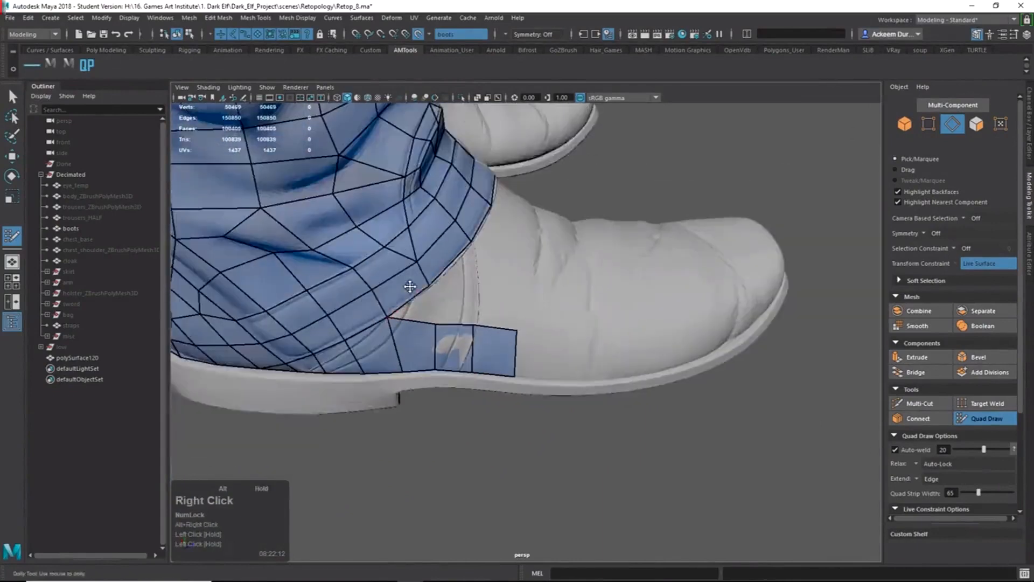
pyautogui.keyDown('alt'); pyautogui.moveTo(411, 286); pyautogui.dragTo(510, 310); pyautogui.keyUp('alt')
pyautogui.keyDown('alt'); pyautogui.moveTo(510, 310); pyautogui.dragTo(471, 299, button='middle'); pyautogui.keyUp('alt')
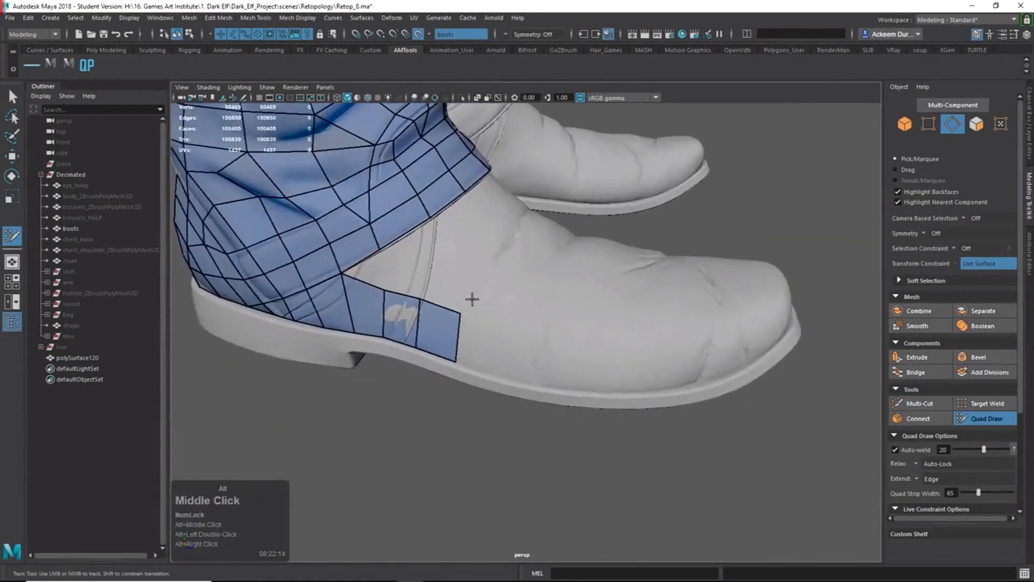
pyautogui.keyDown('alt'); pyautogui.moveTo(481, 308); pyautogui.dragTo(524, 396, button='right'); pyautogui.keyUp('alt')
pyautogui.keyDown('alt'); pyautogui.moveTo(524, 397); pyautogui.dragTo(518, 427); pyautogui.keyUp('alt')
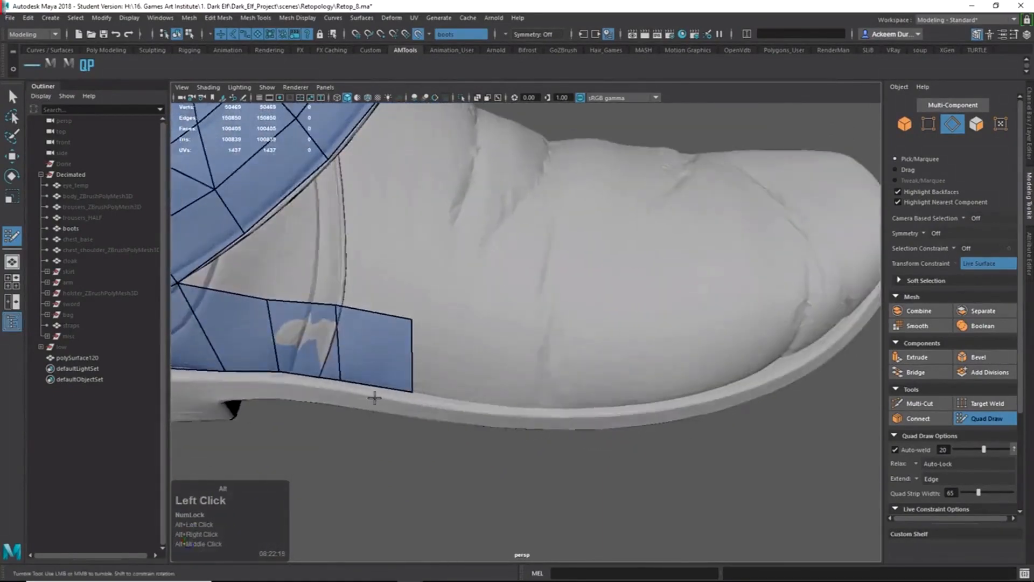
pyautogui.keyDown('alt'); pyautogui.moveTo(374, 397); pyautogui.dragTo(526, 429); pyautogui.keyUp('alt')
pyautogui.keyDown('alt'); pyautogui.moveTo(526, 429); pyautogui.dragTo(513, 453, button='right'); pyautogui.keyUp('alt')
pyautogui.keyDown('alt'); pyautogui.moveTo(512, 452); pyautogui.dragTo(445, 350); pyautogui.keyUp('alt')
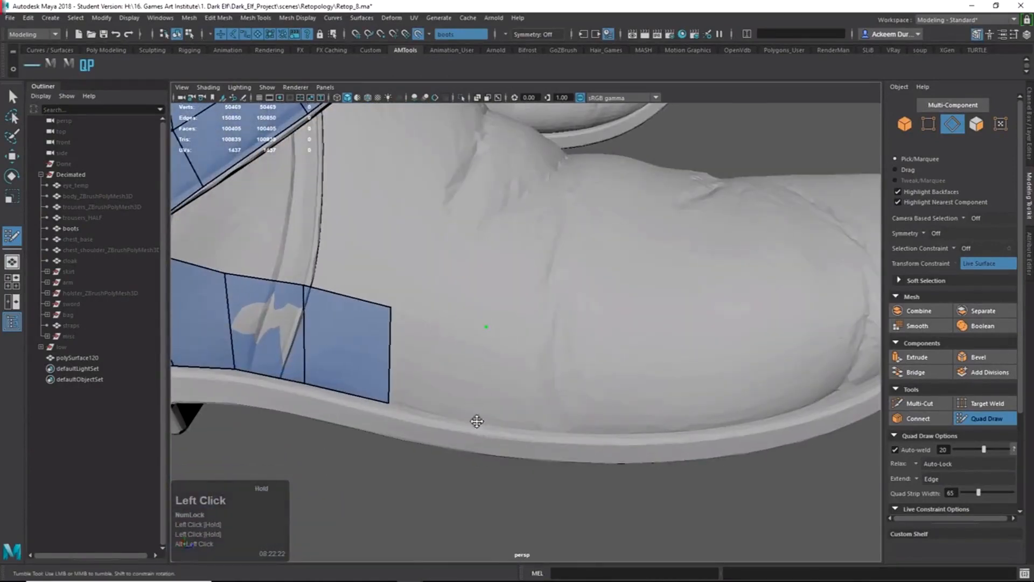
pyautogui.keyDown('shift'); pyautogui.click(439, 370); pyautogui.keyUp('shift')
# Add a fourth quad to the strip and pull its top-edge vertices down to fit the sole.
pyautogui.keyDown('alt'); pyautogui.keyDown('shift'); pyautogui.moveTo(557, 401); pyautogui.dragTo(510, 401, button='right'); pyautogui.keyUp('shift'); pyautogui.keyUp('alt')
pyautogui.moveTo(510, 401)
pyautogui.keyDown('alt'); pyautogui.mouseDown()
pyautogui.moveTo(623, 388)
pyautogui.moveTo(582, 350)
pyautogui.moveTo(582, 317)
pyautogui.mouseUp(); pyautogui.keyUp('alt')
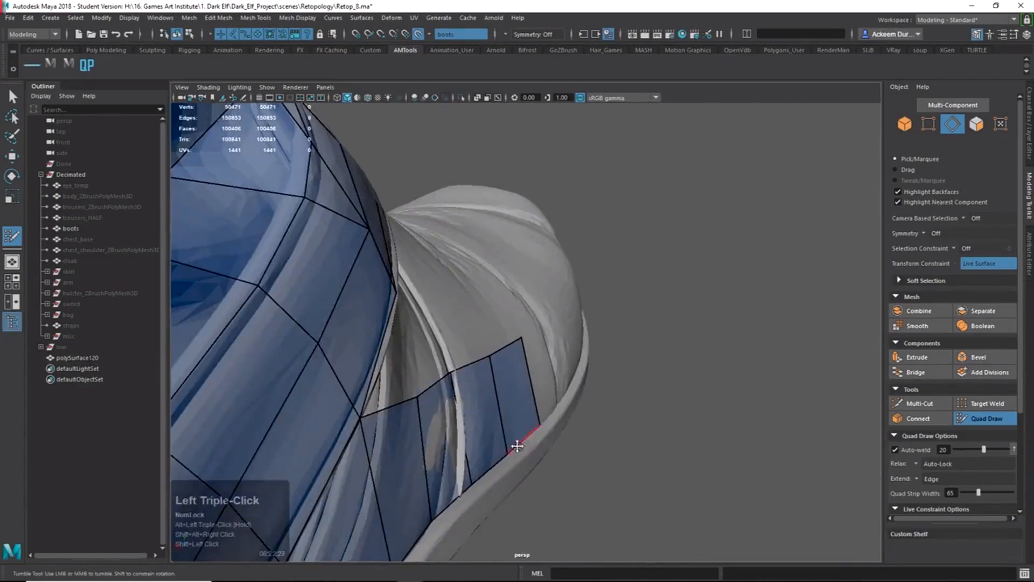
pyautogui.keyDown('alt'); pyautogui.moveTo(517, 446); pyautogui.dragTo(474, 450); pyautogui.keyUp('alt')
pyautogui.keyDown('alt'); pyautogui.moveTo(474, 450); pyautogui.dragTo(544, 341, button='right'); pyautogui.keyUp('alt')
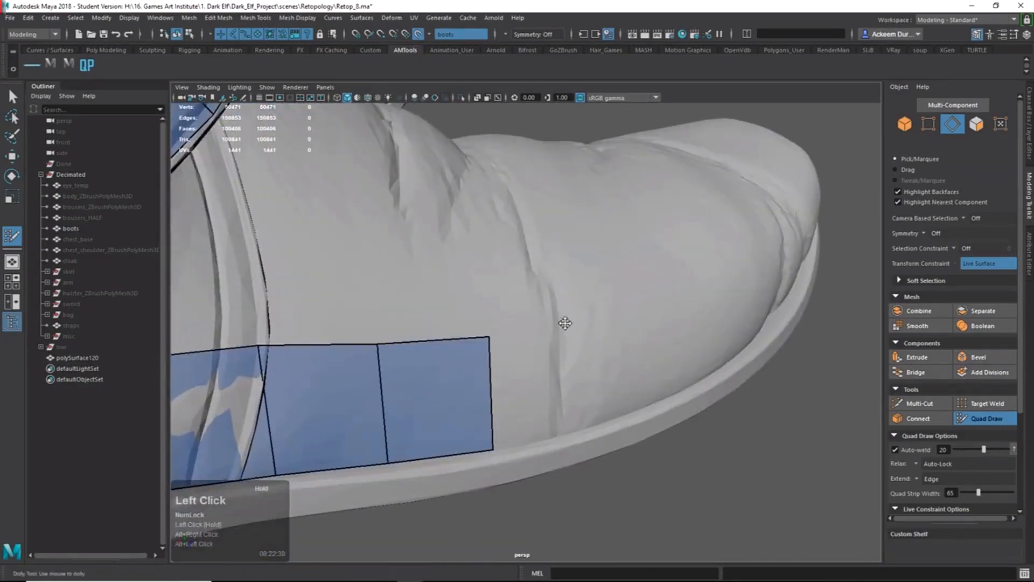
pyautogui.keyDown('shift'); pyautogui.click(524, 424); pyautogui.keyUp('shift')
pyautogui.keyDown('alt'); pyautogui.moveTo(524, 424); pyautogui.dragTo(473, 393); pyautogui.keyUp('alt')
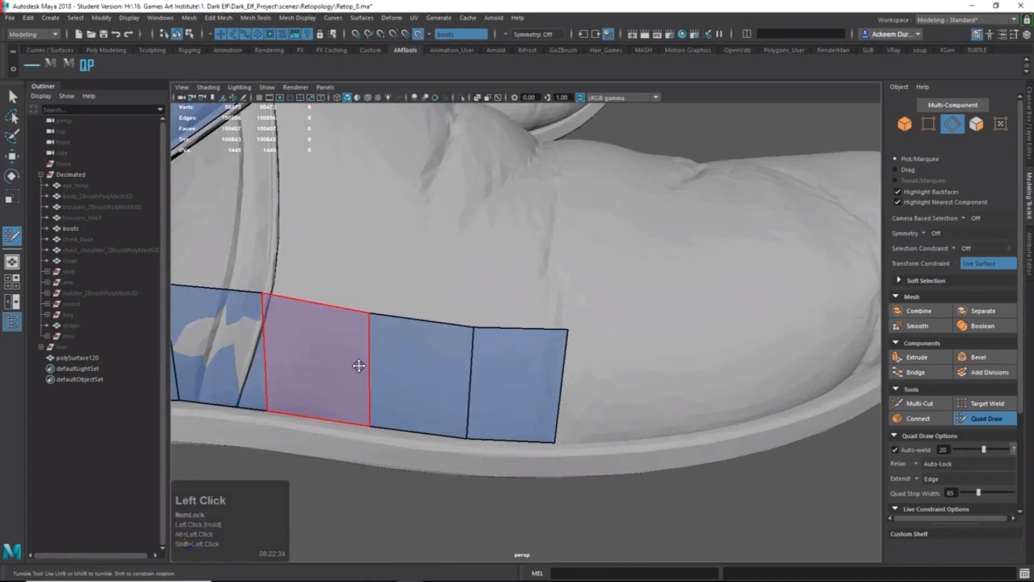
pyautogui.moveTo(272, 292); pyautogui.dragTo(269, 299)
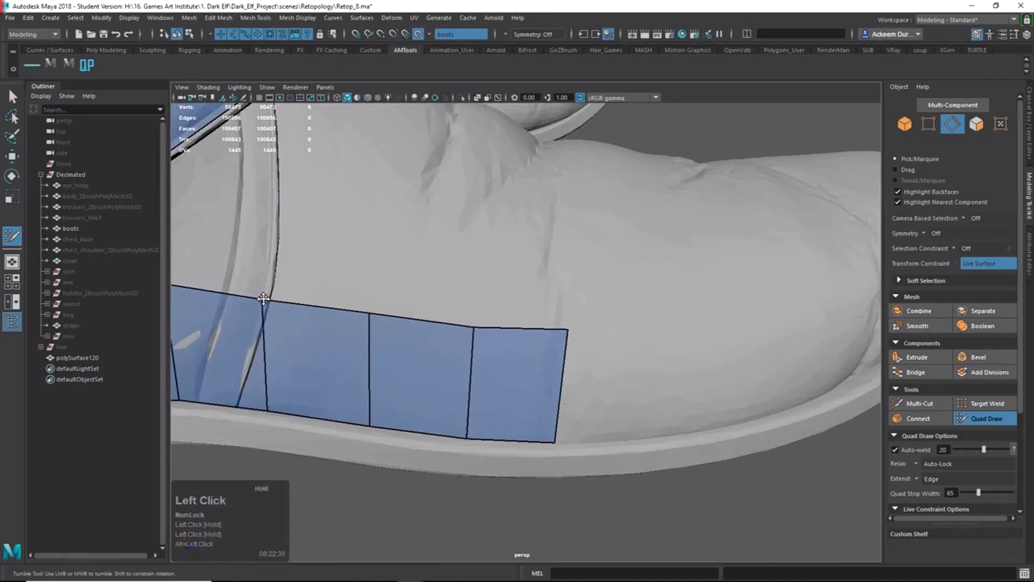
pyautogui.moveTo(370, 316); pyautogui.dragTo(369, 319)
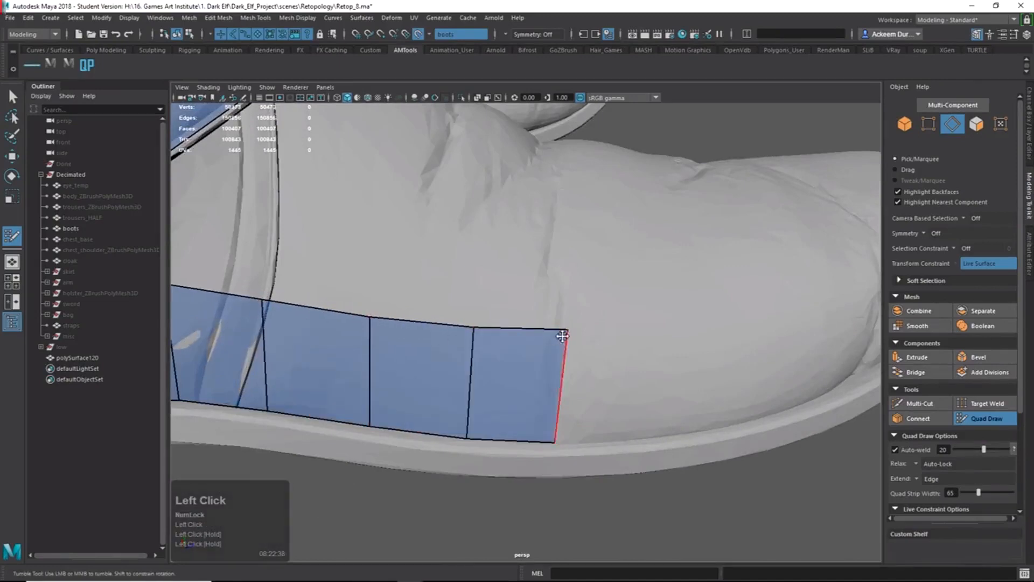
pyautogui.moveTo(565, 331); pyautogui.dragTo(637, 433)
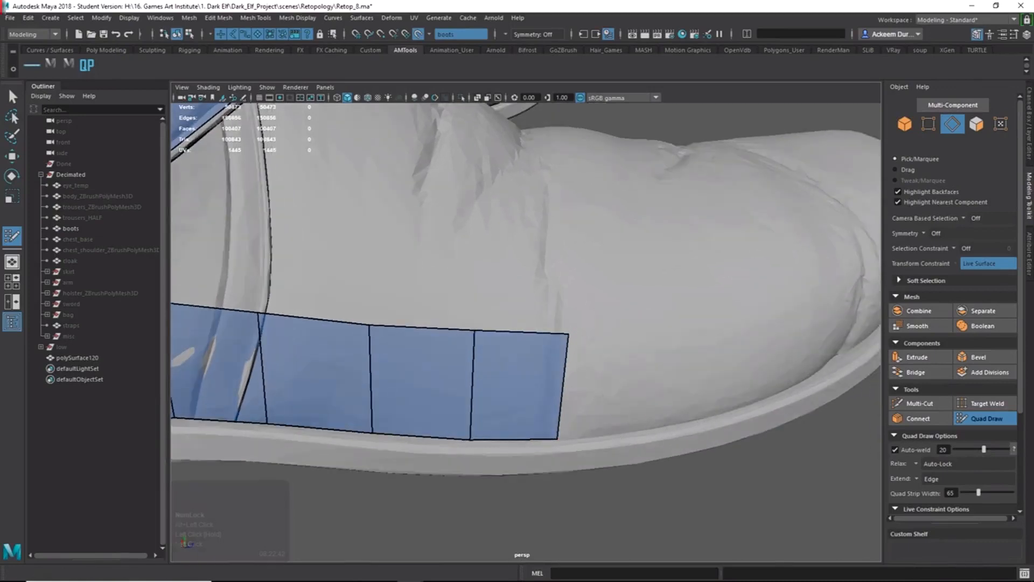
# Place points and fill several more quads along the sole edge ahead of the strip.
pyautogui.click(654, 335)
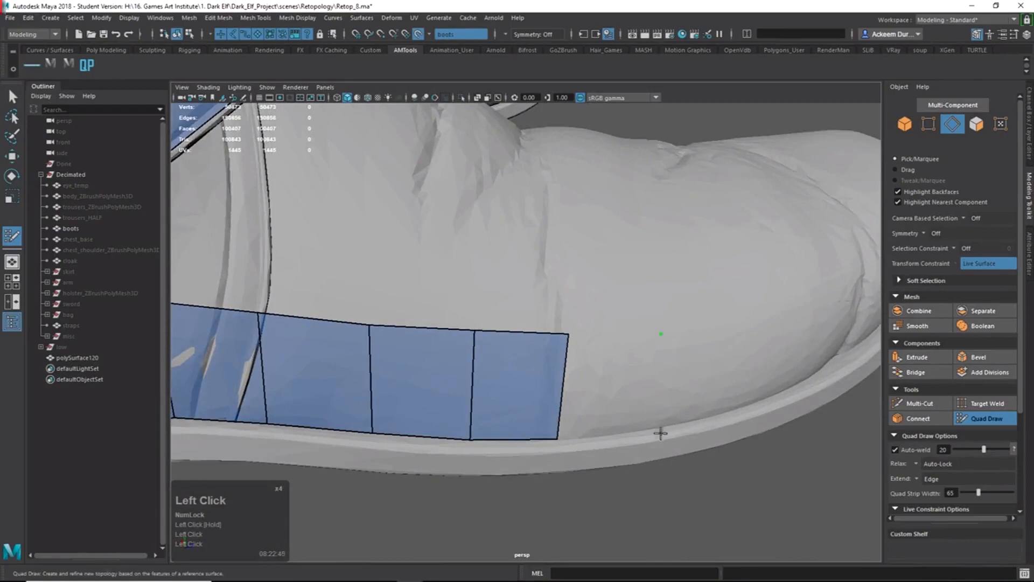
pyautogui.keyDown('shift'); pyautogui.click(632, 406); pyautogui.keyUp('shift')
pyautogui.keyDown('alt'); pyautogui.moveTo(631, 406); pyautogui.dragTo(633, 382, button='right'); pyautogui.keyUp('alt')
pyautogui.keyDown('alt'); pyautogui.moveTo(632, 382); pyautogui.dragTo(634, 356); pyautogui.keyUp('alt')
pyautogui.click(647, 417)
pyautogui.keyDown('shift'); pyautogui.click(635, 384); pyautogui.keyUp('shift')
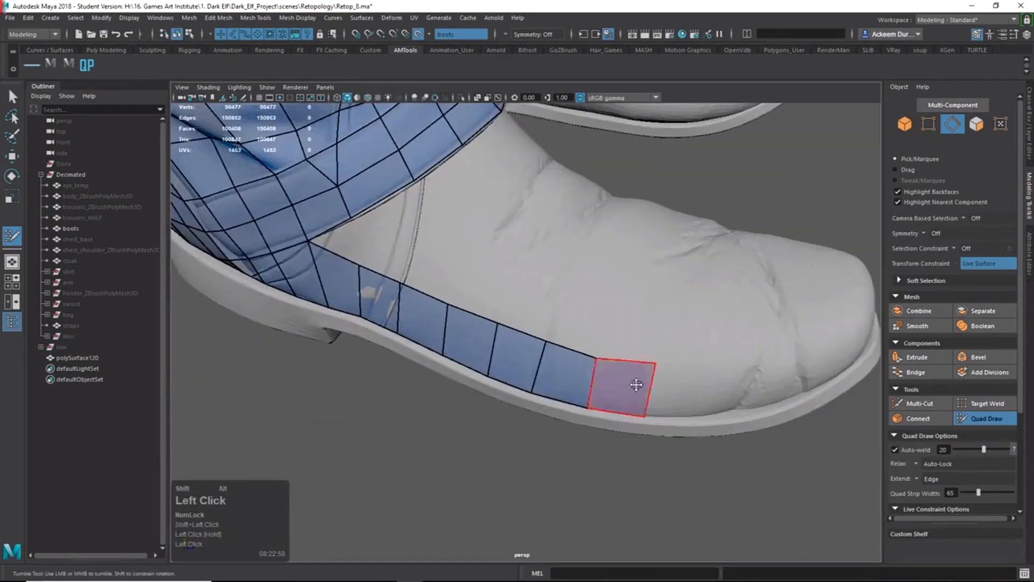
pyautogui.keyDown('alt'); pyautogui.moveTo(637, 383); pyautogui.dragTo(765, 384, button='right'); pyautogui.keyUp('alt')
pyautogui.keyDown('alt'); pyautogui.moveTo(764, 383); pyautogui.dragTo(600, 358, button='middle'); pyautogui.keyUp('alt')
pyautogui.click(613, 350)
pyautogui.click(603, 424)
pyautogui.keyDown('shift'); pyautogui.click(579, 390); pyautogui.keyUp('shift')
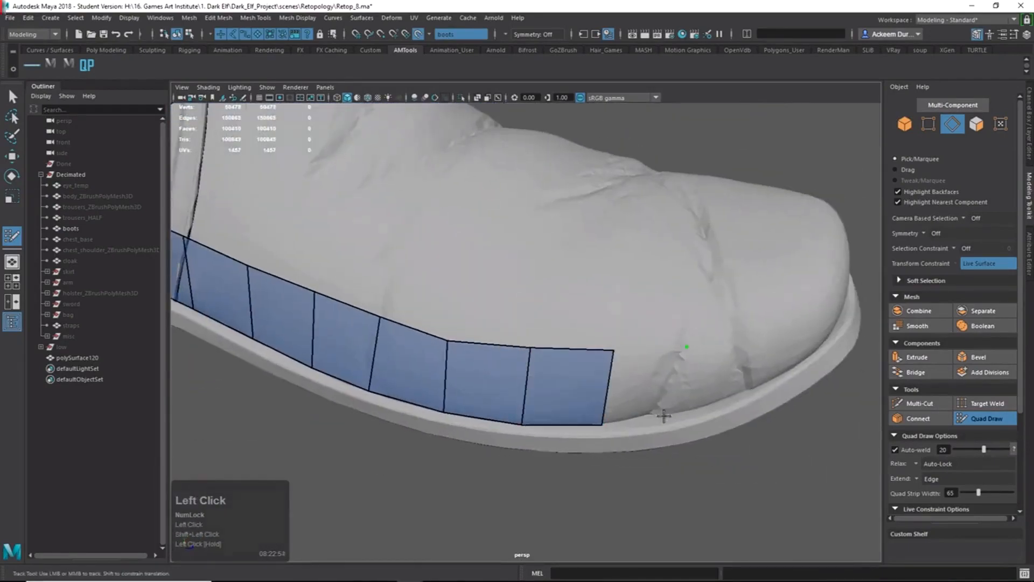
pyautogui.click(663, 416)
pyautogui.keyDown('shift'); pyautogui.click(654, 388); pyautogui.keyUp('shift')
# Fill quads curving around the toe and nudge a top-edge vertex into place.
pyautogui.keyDown('alt'); pyautogui.moveTo(672, 387); pyautogui.dragTo(635, 371, button='middle'); pyautogui.keyUp('alt')
pyautogui.keyDown('alt'); pyautogui.moveTo(635, 371); pyautogui.dragTo(597, 354); pyautogui.keyUp('alt')
pyautogui.click(593, 412)
pyautogui.keyDown('shift'); pyautogui.click(566, 383); pyautogui.keyUp('shift')
pyautogui.keyDown('alt'); pyautogui.moveTo(566, 383); pyautogui.dragTo(655, 348); pyautogui.keyUp('alt')
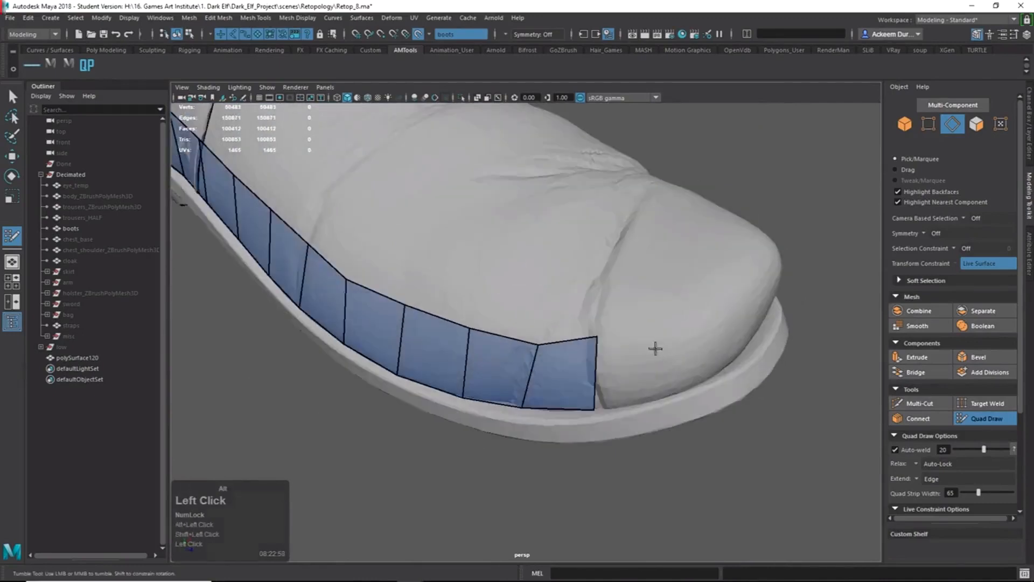
pyautogui.click(650, 402)
pyautogui.keyDown('shift'); pyautogui.click(627, 386); pyautogui.keyUp('shift')
pyautogui.keyDown('alt'); pyautogui.moveTo(628, 385); pyautogui.dragTo(649, 381); pyautogui.keyUp('alt')
pyautogui.moveTo(558, 340); pyautogui.dragTo(551, 342)
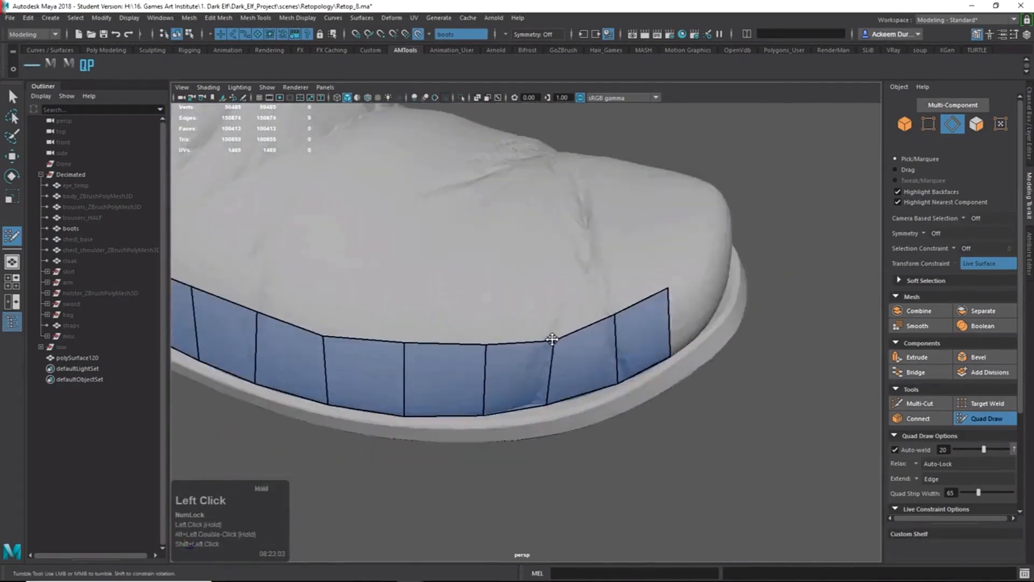
pyautogui.keyDown('alt'); pyautogui.moveTo(662, 337); pyautogui.dragTo(637, 338); pyautogui.keyUp('alt')
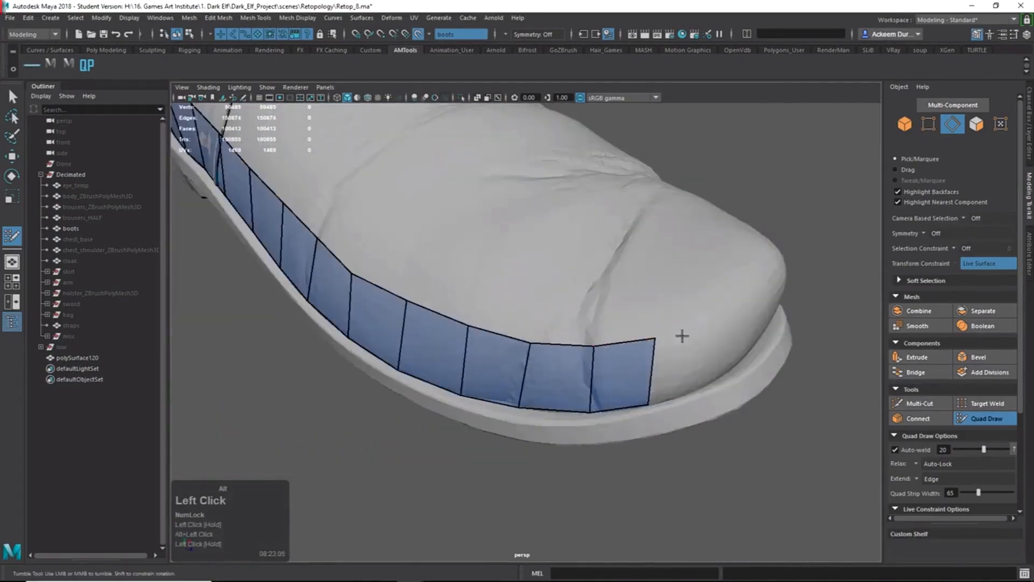
# Fill quads wrapping around the front of the toe.
pyautogui.keyDown('shift'); pyautogui.click(714, 378); pyautogui.keyUp('shift')
pyautogui.keyDown('alt'); pyautogui.moveTo(714, 378); pyautogui.dragTo(734, 307); pyautogui.keyUp('alt')
pyautogui.keyDown('shift'); pyautogui.click(725, 370); pyautogui.keyUp('shift')
pyautogui.keyDown('alt'); pyautogui.moveTo(725, 371); pyautogui.dragTo(706, 355); pyautogui.keyUp('alt')
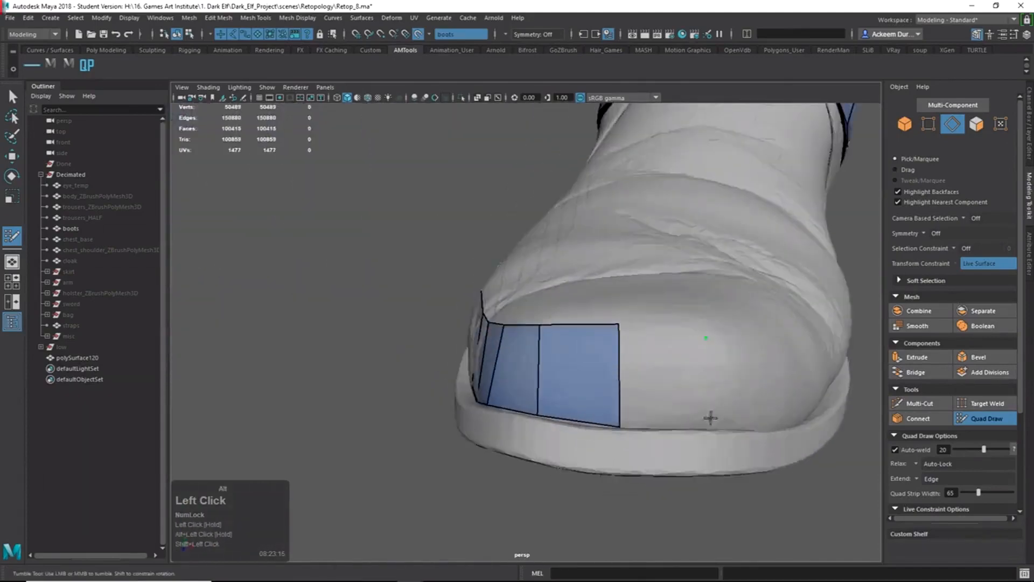
pyautogui.keyDown('alt'); pyautogui.moveTo(710, 417); pyautogui.dragTo(698, 476); pyautogui.keyUp('alt')
pyautogui.click(697, 475)
pyautogui.keyDown('shift'); pyautogui.click(662, 431); pyautogui.keyUp('shift')
pyautogui.keyDown('alt'); pyautogui.moveTo(662, 431); pyautogui.dragTo(648, 399, button='right'); pyautogui.keyUp('alt')
pyautogui.keyDown('alt'); pyautogui.moveTo(648, 399); pyautogui.dragTo(544, 390); pyautogui.keyUp('alt')
pyautogui.keyDown('alt'); pyautogui.moveTo(544, 390); pyautogui.dragTo(587, 385, button='right'); pyautogui.keyUp('alt')
pyautogui.keyDown('alt'); pyautogui.moveTo(586, 385); pyautogui.dragTo(635, 362, button='middle'); pyautogui.keyUp('alt')
pyautogui.keyDown('alt'); pyautogui.moveTo(634, 363); pyautogui.dragTo(498, 371); pyautogui.keyUp('alt')
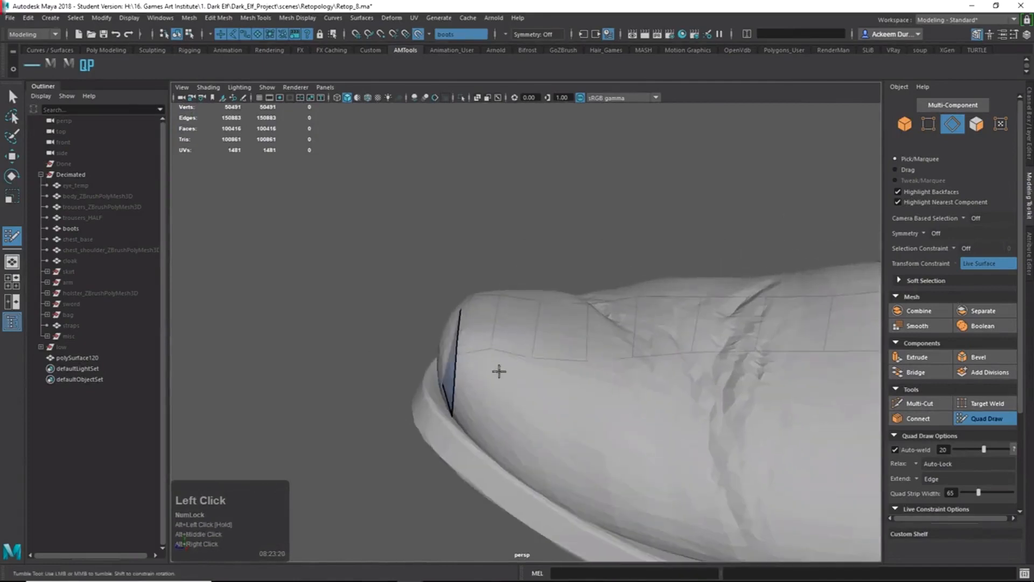
# Continue the strip onto the toe's far side with two quads along the sole edge.
pyautogui.click(495, 456)
pyautogui.keyDown('shift'); pyautogui.click(487, 424); pyautogui.keyUp('shift')
pyautogui.keyDown('alt'); pyautogui.moveTo(487, 425); pyautogui.dragTo(636, 423); pyautogui.keyUp('alt')
pyautogui.keyDown('alt'); pyautogui.moveTo(635, 423); pyautogui.dragTo(619, 416, button='right'); pyautogui.keyUp('alt')
pyautogui.keyDown('alt'); pyautogui.moveTo(619, 416); pyautogui.dragTo(602, 393); pyautogui.keyUp('alt')
pyautogui.click(601, 395)
pyautogui.click(582, 446)
pyautogui.keyDown('shift'); pyautogui.click(597, 425); pyautogui.keyUp('shift')
pyautogui.keyDown('alt'); pyautogui.moveTo(607, 418); pyautogui.dragTo(589, 347, button='middle'); pyautogui.keyUp('alt')
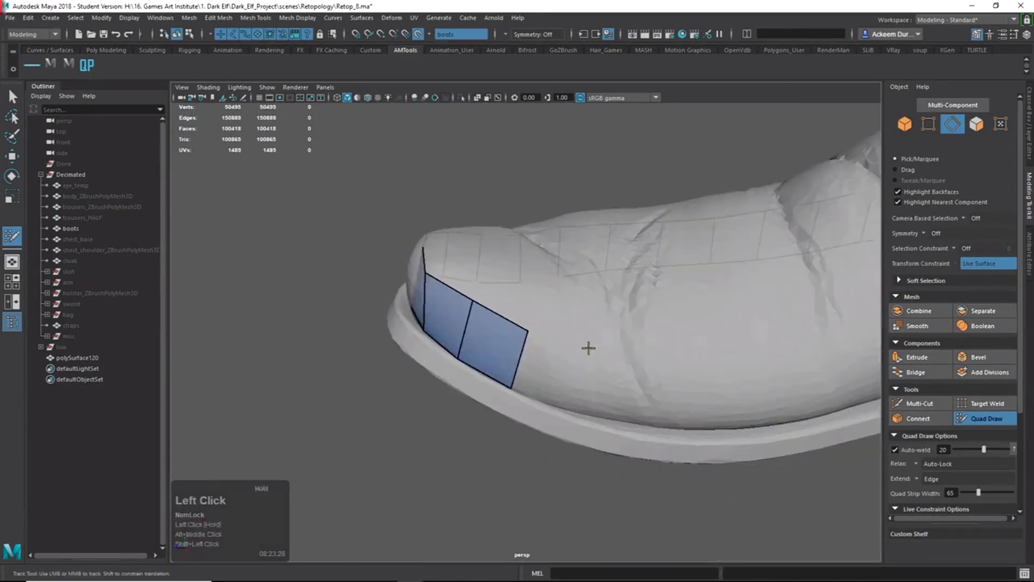
# Add four more quads along the far-side sole, then extend the strip by three whole quads.
pyautogui.click(573, 411)
pyautogui.keyDown('shift'); pyautogui.click(574, 412); pyautogui.keyUp('shift')
pyautogui.keyDown('alt'); pyautogui.moveTo(574, 412); pyautogui.dragTo(644, 399); pyautogui.keyUp('alt')
pyautogui.click(598, 405)
pyautogui.keyDown('shift'); pyautogui.click(570, 371); pyautogui.keyUp('shift')
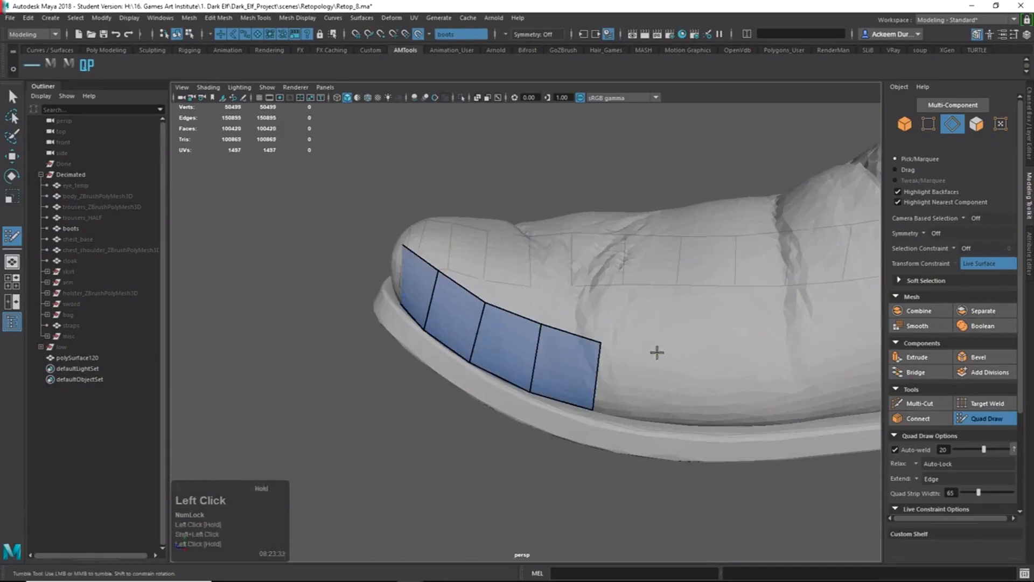
pyautogui.click(651, 419)
pyautogui.keyDown('shift'); pyautogui.click(673, 402); pyautogui.keyUp('shift')
pyautogui.click(716, 425)
pyautogui.keyDown('shift'); pyautogui.click(695, 390); pyautogui.keyUp('shift')
pyautogui.keyDown('alt'); pyautogui.moveTo(694, 390); pyautogui.dragTo(587, 295, button='middle'); pyautogui.keyUp('alt')
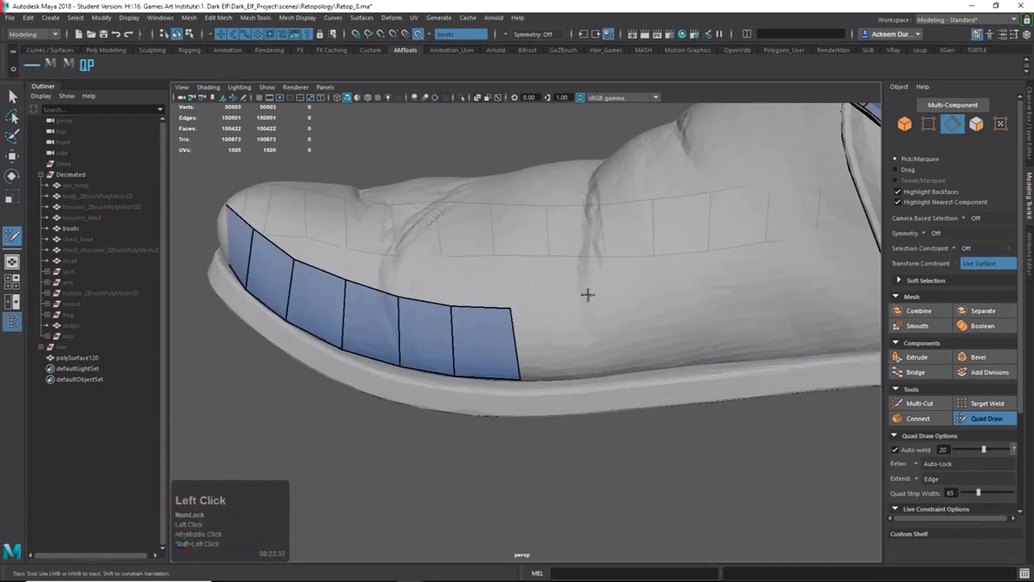
pyautogui.press('Tab')
pyautogui.moveTo(587, 331); pyautogui.dragTo(789, 343)
# Extend the sole-edge strip further along the sole, then push its end edge outward with the Move tool.
pyautogui.keyDown('alt'); pyautogui.moveTo(789, 343); pyautogui.dragTo(565, 346, button='middle'); pyautogui.keyUp('alt')
pyautogui.moveTo(565, 346)
pyautogui.mouseDown()
pyautogui.moveTo(704, 335)
pyautogui.moveTo(672, 340)
pyautogui.moveTo(683, 338)
pyautogui.moveTo(719, 377)
pyautogui.mouseUp()
pyautogui.press('q')
pyautogui.click(679, 332)
pyautogui.press('w')
pyautogui.moveTo(760, 458); pyautogui.dragTo(790, 476)
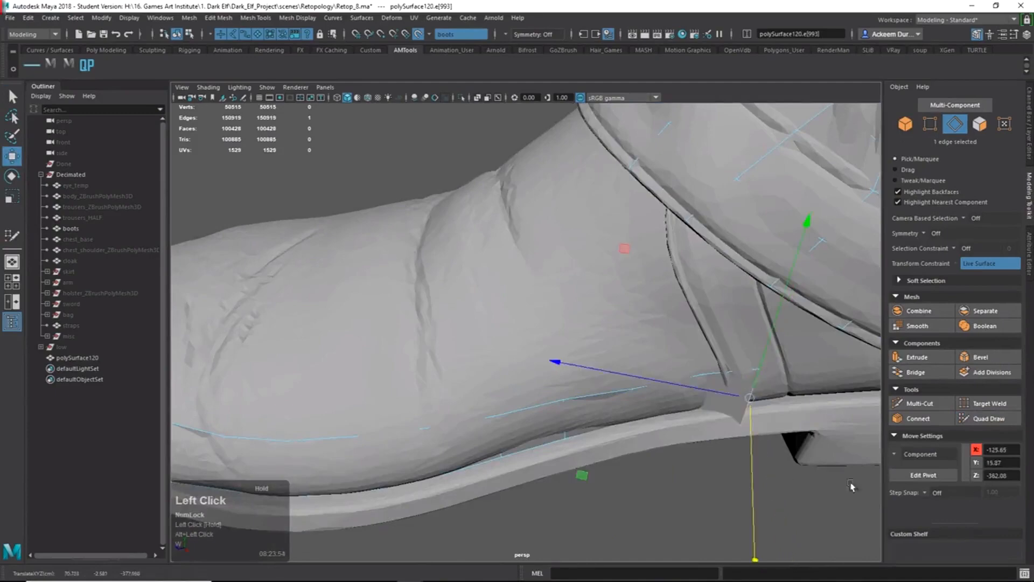
# Back in Quad Draw, straighten the strip's end vertices and fill a new quad past its end.
pyautogui.click(986, 419)
pyautogui.keyDown('alt'); pyautogui.moveTo(695, 430); pyautogui.dragTo(792, 446, button='right'); pyautogui.keyUp('alt')
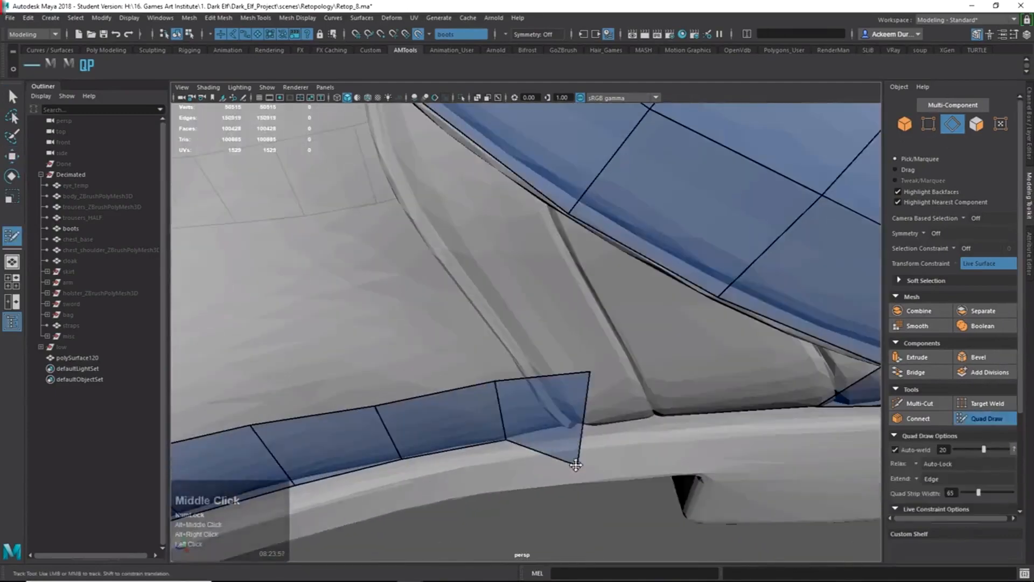
pyautogui.moveTo(575, 463); pyautogui.dragTo(587, 426)
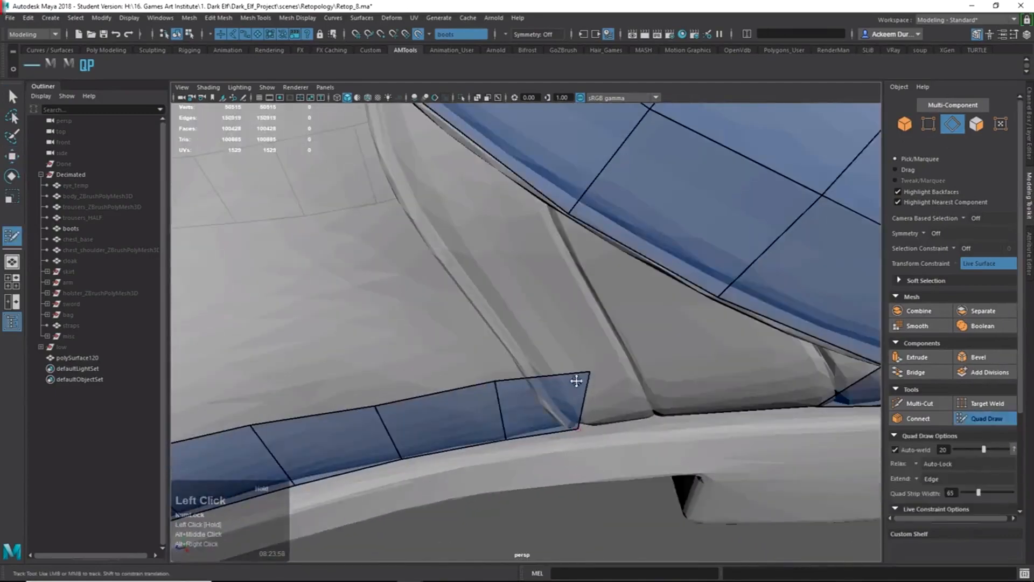
pyautogui.moveTo(588, 372); pyautogui.dragTo(582, 378)
pyautogui.moveTo(578, 430); pyautogui.dragTo(601, 426)
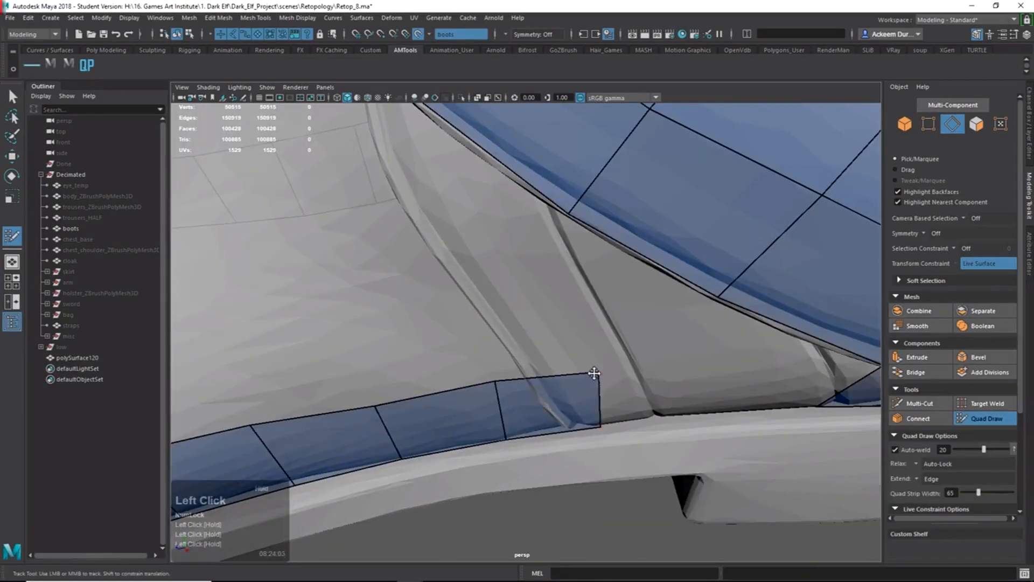
pyautogui.keyDown('alt'); pyautogui.moveTo(594, 373); pyautogui.dragTo(670, 281); pyautogui.keyUp('alt')
pyautogui.click(678, 358)
pyautogui.keyDown('shift'); pyautogui.click(631, 322); pyautogui.keyUp('shift')
pyautogui.keyDown('alt'); pyautogui.keyDown('shift'); pyautogui.moveTo(752, 330); pyautogui.dragTo(722, 361, button='right'); pyautogui.keyUp('shift'); pyautogui.keyUp('alt')
pyautogui.moveTo(684, 305); pyautogui.dragTo(705, 304)
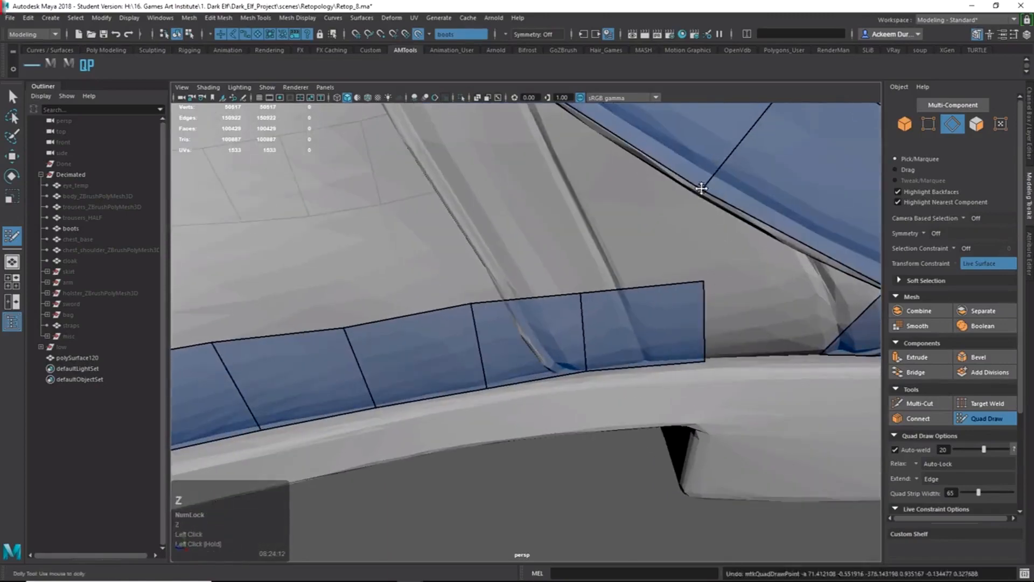
# Join the strip's end to the upper mesh, filling the connecting quads and a gap triangle.
pyautogui.keyDown('shift'); pyautogui.click(781, 323); pyautogui.keyUp('shift')
pyautogui.keyDown('alt'); pyautogui.moveTo(780, 323); pyautogui.dragTo(652, 280, button='right'); pyautogui.keyUp('alt')
pyautogui.click(641, 281)
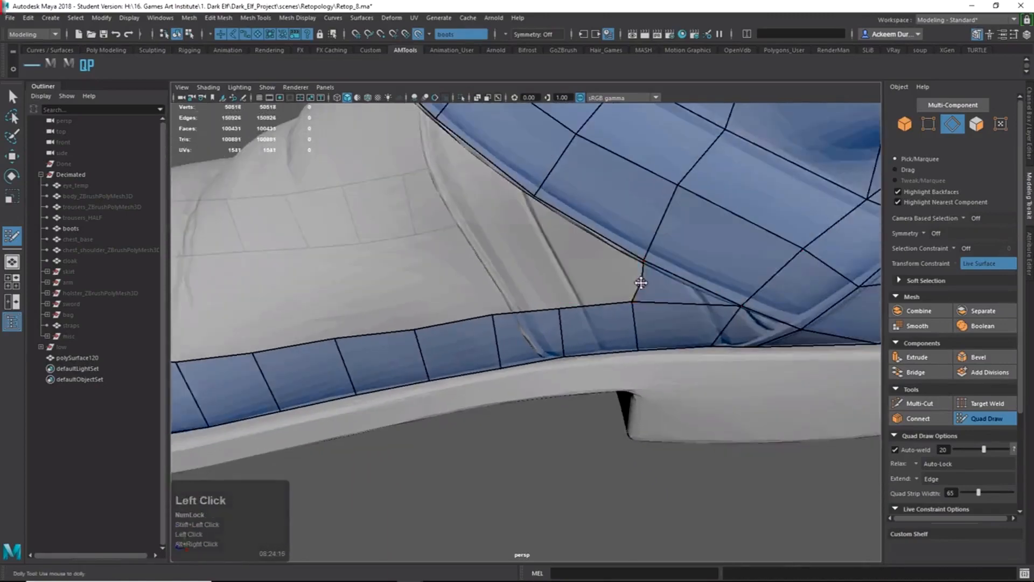
pyautogui.keyDown('alt'); pyautogui.moveTo(640, 281); pyautogui.dragTo(582, 300); pyautogui.keyUp('alt')
pyautogui.keyDown('shift'); pyautogui.click(609, 263); pyautogui.keyUp('shift')
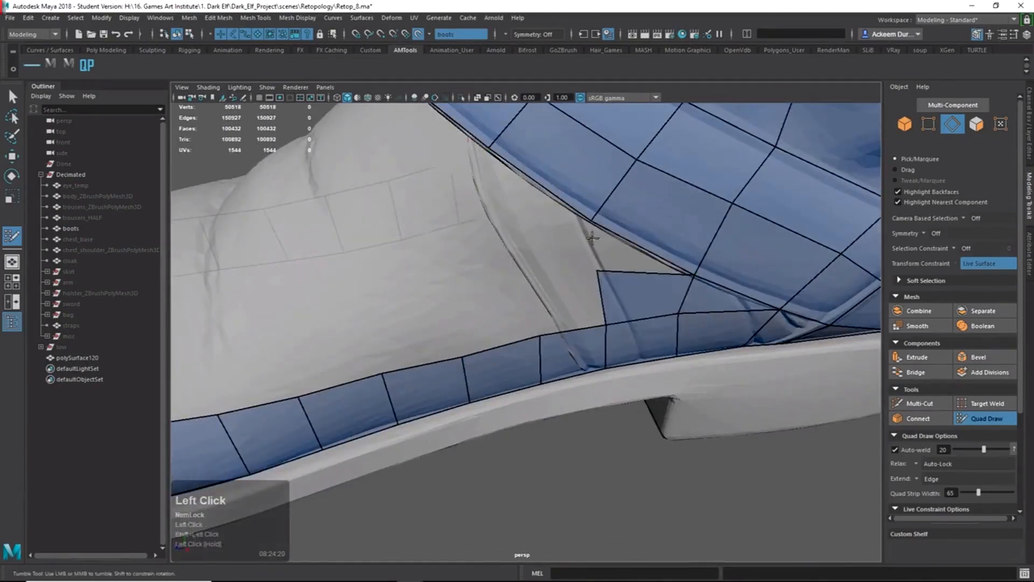
pyautogui.keyDown('shift'); pyautogui.click(607, 252); pyautogui.keyUp('shift')
pyautogui.keyDown('alt'); pyautogui.moveTo(608, 252); pyautogui.dragTo(539, 232, button='right'); pyautogui.keyUp('alt')
pyautogui.keyDown('alt'); pyautogui.moveTo(539, 232); pyautogui.dragTo(618, 219); pyautogui.keyUp('alt')
pyautogui.keyDown('alt'); pyautogui.moveTo(619, 219); pyautogui.dragTo(673, 243, button='right'); pyautogui.keyUp('alt')
pyautogui.keyDown('alt'); pyautogui.moveTo(674, 242); pyautogui.dragTo(623, 268, button='middle'); pyautogui.keyUp('alt')
pyautogui.keyDown('alt'); pyautogui.moveTo(623, 267); pyautogui.dragTo(535, 238); pyautogui.keyUp('alt')
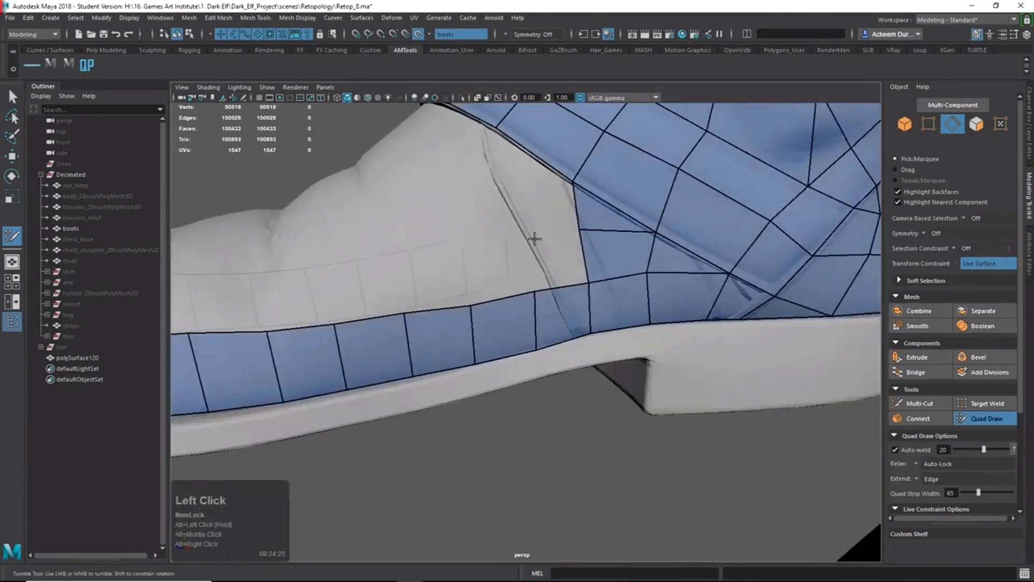
# Start a row of four quads above the strip, linking it to the upper mesh.
pyautogui.click(389, 261)
pyautogui.click(314, 268)
pyautogui.keyDown('shift'); pyautogui.click(376, 293); pyautogui.keyUp('shift')
pyautogui.keyDown('shift'); pyautogui.click(431, 287); pyautogui.keyUp('shift')
pyautogui.keyDown('shift'); pyautogui.click(503, 280); pyautogui.keyUp('shift')
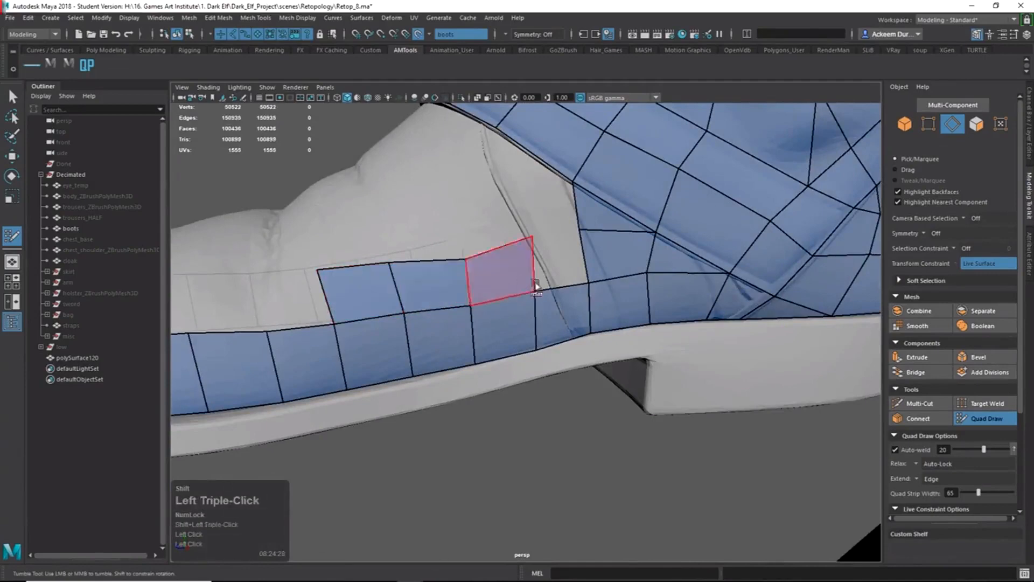
pyautogui.keyDown('shift'); pyautogui.click(560, 263); pyautogui.keyUp('shift')
pyautogui.keyDown('alt'); pyautogui.moveTo(560, 262); pyautogui.dragTo(518, 251, button='right'); pyautogui.keyUp('alt')
# Nudge a strip vertex upward and add a quad along the boot cuff.
pyautogui.moveTo(484, 276); pyautogui.dragTo(679, 280)
pyautogui.keyDown('alt'); pyautogui.moveTo(680, 280); pyautogui.dragTo(686, 362, button='middle'); pyautogui.keyUp('alt')
pyautogui.keyDown('alt'); pyautogui.moveTo(463, 324); pyautogui.dragTo(516, 331, button='right'); pyautogui.keyUp('alt')
pyautogui.keyDown('shift'); pyautogui.click(485, 267); pyautogui.keyUp('shift')
pyautogui.keyDown('shift'); pyautogui.click(443, 291); pyautogui.keyUp('shift')
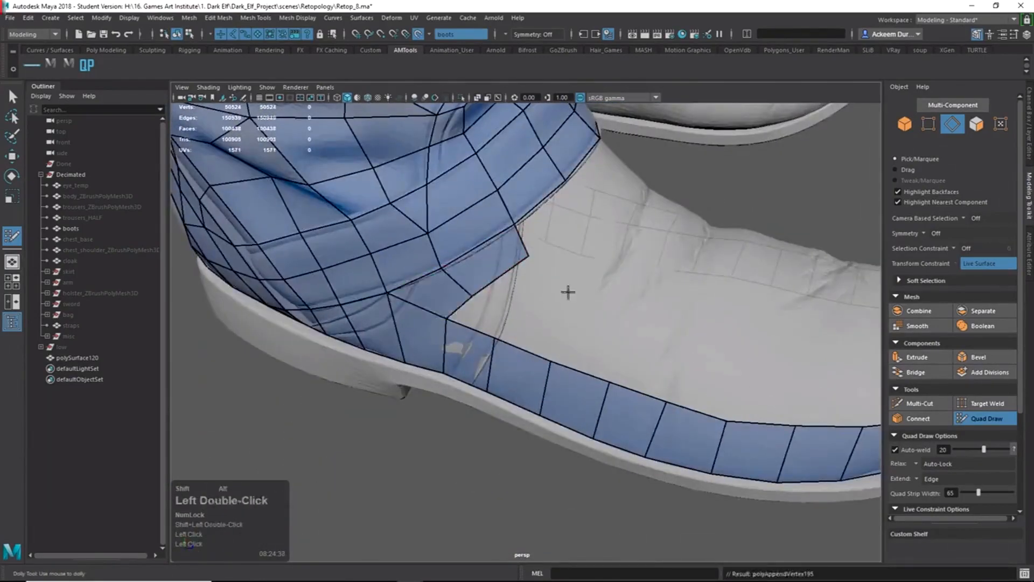
# Add several more quads along the boot cuff strip.
pyautogui.click(548, 268)
pyautogui.keyDown('alt'); pyautogui.moveTo(567, 293); pyautogui.dragTo(452, 248); pyautogui.keyUp('alt')
pyautogui.keyDown('shift'); pyautogui.click(512, 267); pyautogui.keyUp('shift')
pyautogui.click(572, 257)
pyautogui.keyDown('shift'); pyautogui.click(533, 245); pyautogui.keyUp('shift')
pyautogui.click(551, 217)
pyautogui.keyDown('shift'); pyautogui.click(526, 205); pyautogui.keyUp('shift')
# Fill quads under the cuff and close the previewed gap beside it.
pyautogui.keyDown('alt'); pyautogui.moveTo(525, 205); pyautogui.dragTo(590, 315); pyautogui.keyUp('alt')
pyautogui.keyDown('shift'); pyautogui.click(555, 200); pyautogui.keyUp('shift')
pyautogui.keyDown('shift'); pyautogui.click(601, 212); pyautogui.keyUp('shift')
pyautogui.keyDown('shift'); pyautogui.click(554, 236); pyautogui.keyUp('shift')
pyautogui.keyDown('shift'); pyautogui.click(484, 295); pyautogui.keyUp('shift')
pyautogui.keyDown('shift'); pyautogui.click(534, 289); pyautogui.keyUp('shift')
# Fill quads beside the cuff patch and on the inner side, joining the patch to the sole strip.
pyautogui.moveTo(592, 313); pyautogui.dragTo(411, 263)
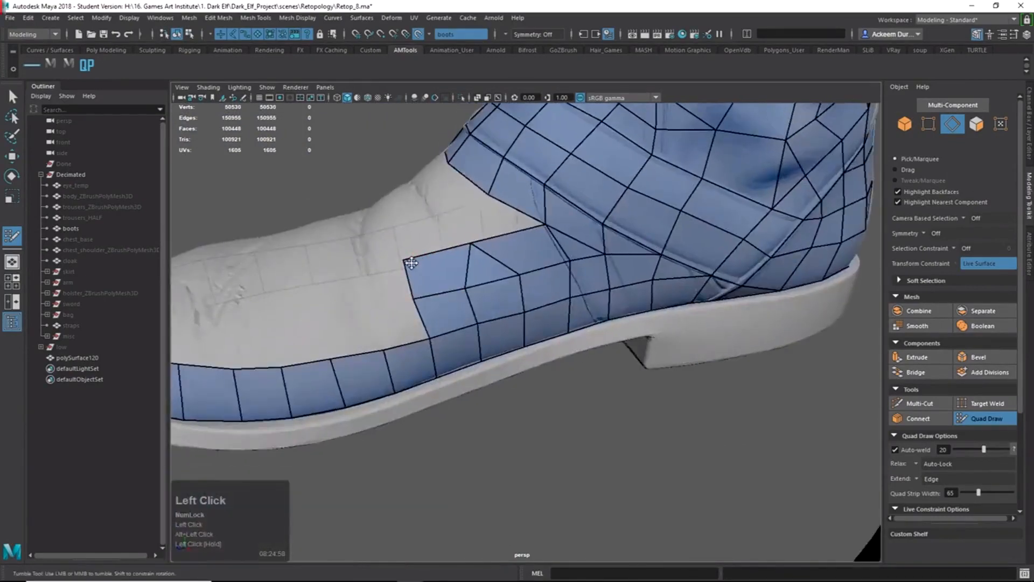
pyautogui.keyDown('alt'); pyautogui.moveTo(444, 206); pyautogui.dragTo(501, 247); pyautogui.keyUp('alt')
pyautogui.keyDown('shift'); pyautogui.click(493, 350); pyautogui.keyUp('shift')
pyautogui.keyDown('shift'); pyautogui.click(567, 370); pyautogui.keyUp('shift')
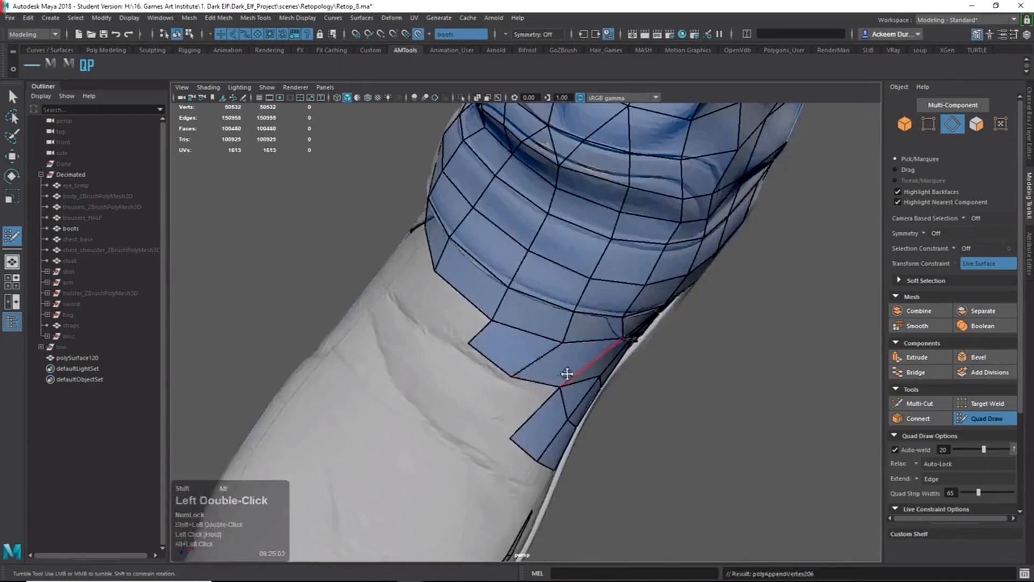
pyautogui.moveTo(568, 372)
pyautogui.keyDown('alt'); pyautogui.mouseDown()
pyautogui.moveTo(510, 325)
pyautogui.moveTo(676, 353)
pyautogui.moveTo(530, 258)
pyautogui.moveTo(554, 260)
pyautogui.mouseUp(); pyautogui.keyUp('alt')
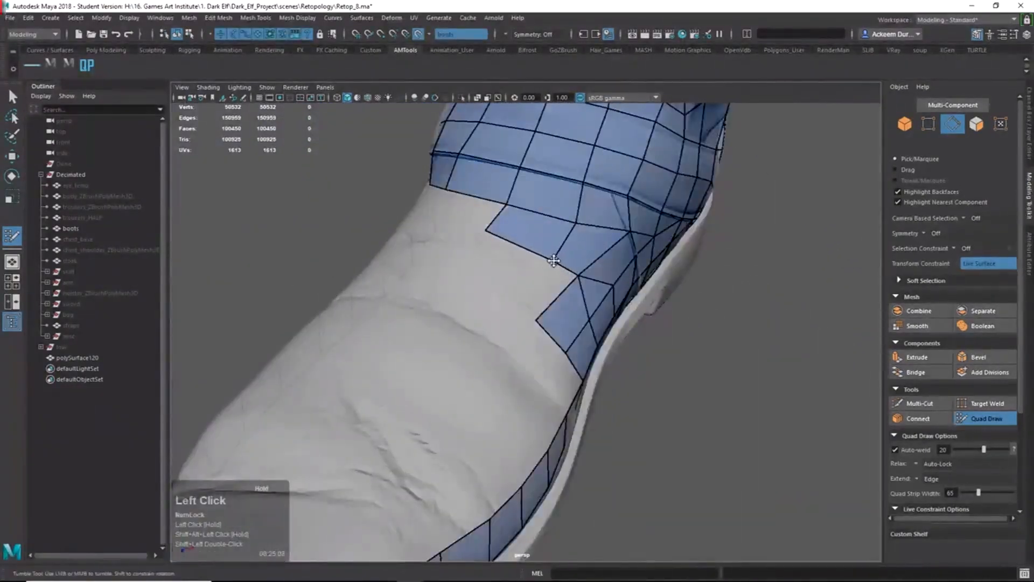
pyautogui.moveTo(487, 233)
pyautogui.keyDown('alt'); pyautogui.mouseDown()
pyautogui.moveTo(542, 297)
pyautogui.moveTo(575, 288)
pyautogui.moveTo(530, 280)
pyautogui.mouseUp(); pyautogui.keyUp('alt')
pyautogui.click(565, 276)
pyautogui.keyDown('shift'); pyautogui.click(564, 266); pyautogui.keyUp('shift')
pyautogui.keyDown('shift'); pyautogui.click(550, 264); pyautogui.keyUp('shift')
# On the outer side, fill a quad down to the sole strip and fit its edges to the shoe surface.
pyautogui.press('Tab')
pyautogui.moveTo(543, 240)
pyautogui.mouseDown()
pyautogui.moveTo(523, 296)
pyautogui.moveTo(550, 293)
pyautogui.mouseUp()
pyautogui.keyDown('shift'); pyautogui.click(509, 316); pyautogui.keyUp('shift')
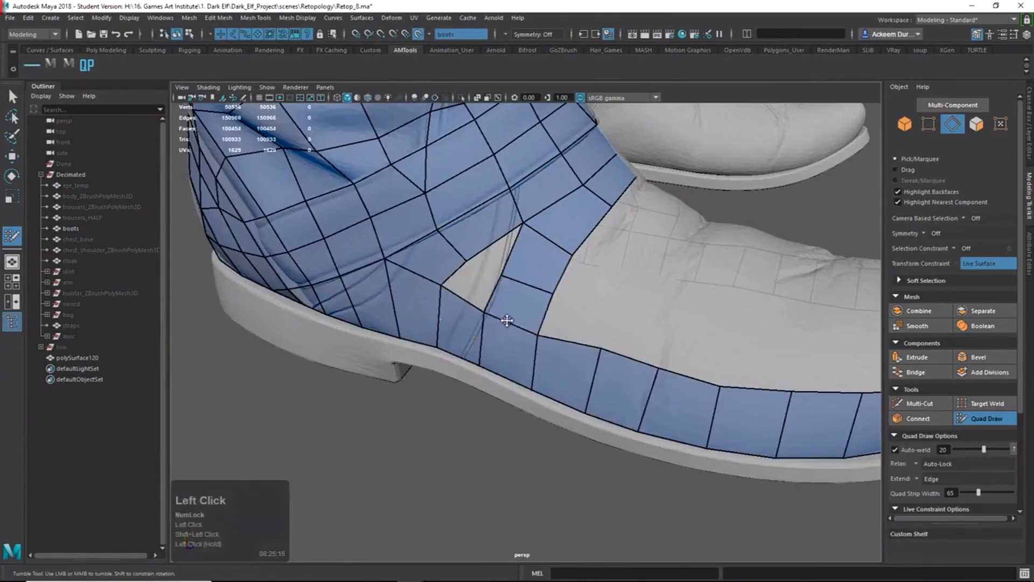
pyautogui.moveTo(507, 321); pyautogui.dragTo(509, 321)
pyautogui.moveTo(603, 349); pyautogui.dragTo(640, 370)
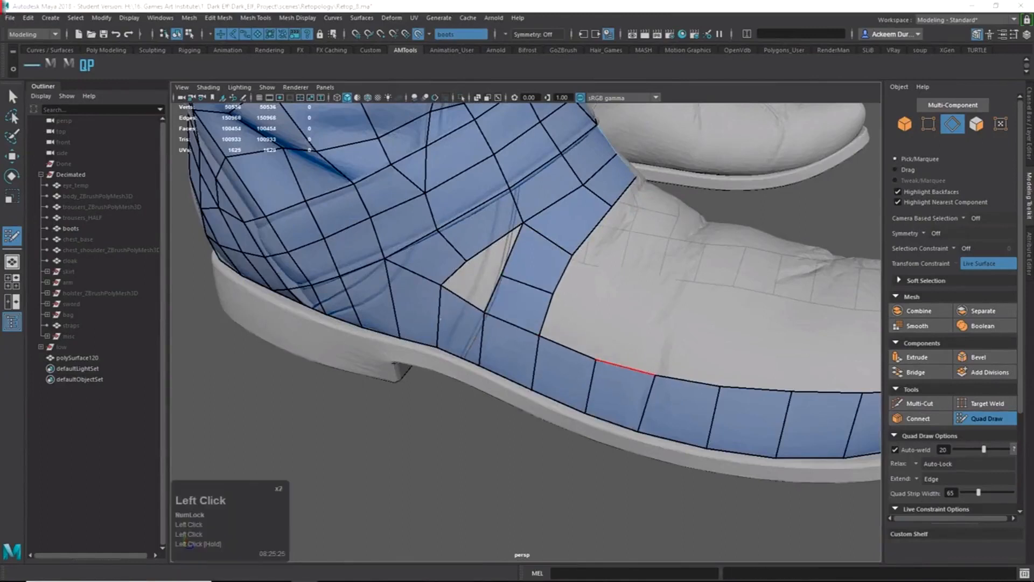
# Fill the remaining gap and the triangular hole above the sole strip, undoing a stray vertex tweak.
pyautogui.keyDown('alt'); pyautogui.moveTo(486, 286); pyautogui.dragTo(512, 285, button='right'); pyautogui.keyUp('alt')
pyautogui.keyDown('alt'); pyautogui.moveTo(484, 272); pyautogui.dragTo(558, 329, button='middle'); pyautogui.keyUp('alt')
pyautogui.keyDown('shift'); pyautogui.doubleClick(519, 321); pyautogui.keyUp('shift')
pyautogui.keyDown('shift'); pyautogui.click(562, 260); pyautogui.keyUp('shift')
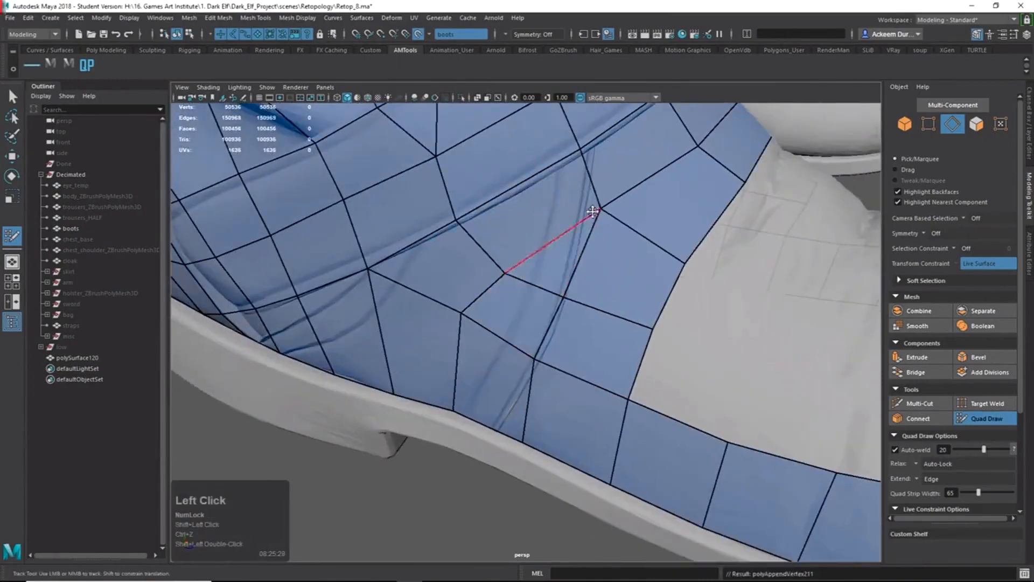
pyautogui.moveTo(594, 216); pyautogui.dragTo(588, 214)
pyautogui.hotkey('ctrl', 'z')
# Add a row of three quads above the sole strip heading toward the toe.
pyautogui.keyDown('alt'); pyautogui.moveTo(686, 245); pyautogui.dragTo(635, 272, button='right'); pyautogui.keyUp('alt')
pyautogui.keyDown('alt'); pyautogui.moveTo(636, 272); pyautogui.dragTo(597, 323); pyautogui.keyUp('alt')
pyautogui.keyDown('alt'); pyautogui.moveTo(597, 324); pyautogui.dragTo(581, 305, button='middle'); pyautogui.keyUp('alt')
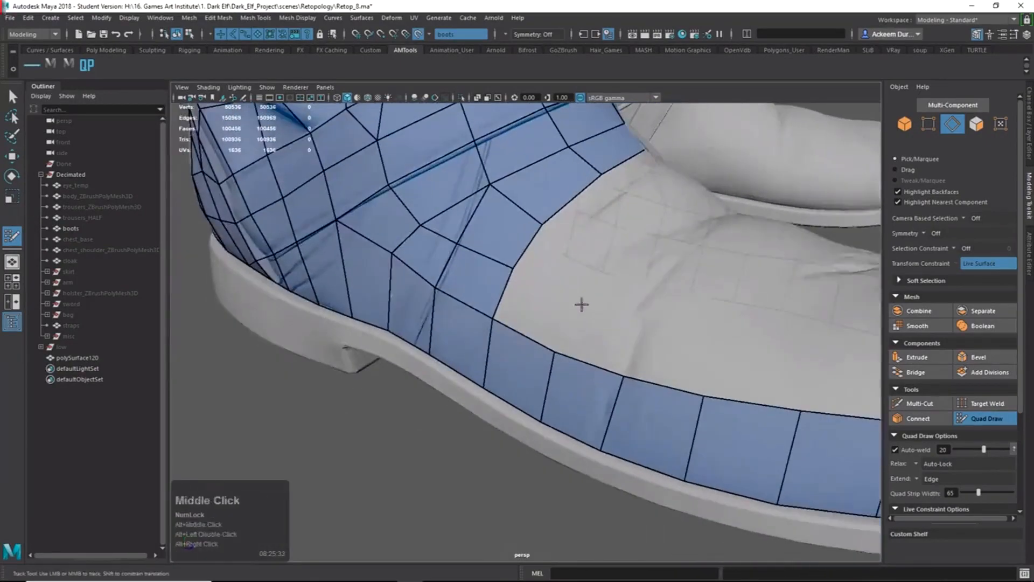
pyautogui.click(801, 358)
pyautogui.keyDown('shift'); pyautogui.click(761, 370); pyautogui.keyUp('shift')
pyautogui.keyDown('shift'); pyautogui.click(662, 355); pyautogui.keyUp('shift')
pyautogui.keyDown('shift'); pyautogui.click(599, 336); pyautogui.keyUp('shift')
pyautogui.keyDown('shift'); pyautogui.click(538, 312); pyautogui.keyUp('shift')
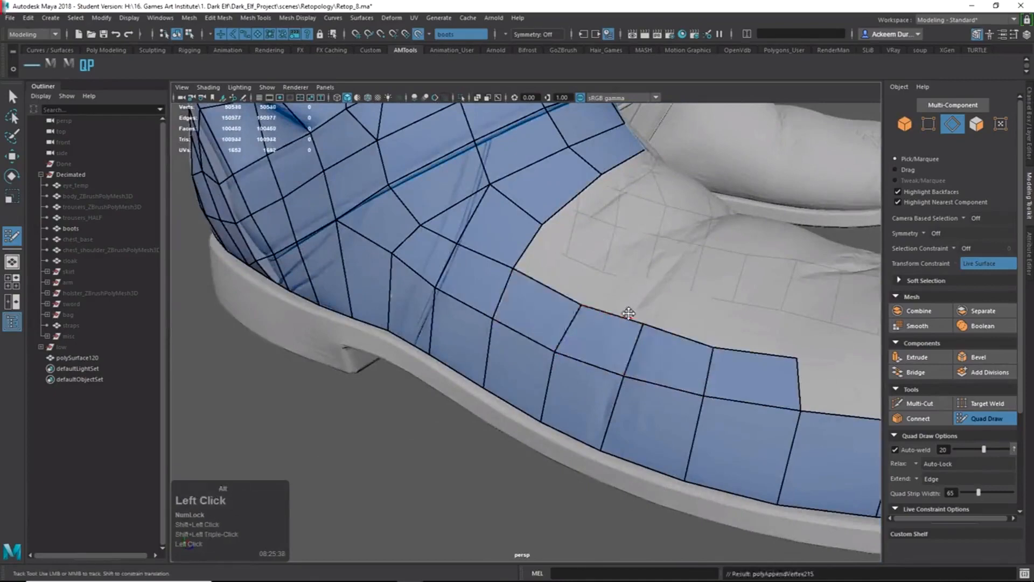
# Extend two quads from the toe border edges and fill a quad beside them.
pyautogui.keyDown('alt'); pyautogui.moveTo(630, 314); pyautogui.dragTo(582, 323, button='right'); pyautogui.keyUp('alt')
pyautogui.keyDown('alt'); pyautogui.moveTo(582, 323); pyautogui.dragTo(560, 345); pyautogui.keyUp('alt')
pyautogui.moveTo(554, 387); pyautogui.dragTo(559, 342)
pyautogui.moveTo(657, 377); pyautogui.dragTo(674, 355)
pyautogui.keyDown('alt'); pyautogui.moveTo(674, 356); pyautogui.dragTo(749, 361, button='right'); pyautogui.keyUp('alt')
pyautogui.keyDown('alt'); pyautogui.moveTo(749, 361); pyautogui.dragTo(587, 383, button='middle'); pyautogui.keyUp('alt')
pyautogui.keyDown('alt'); pyautogui.moveTo(587, 382); pyautogui.dragTo(551, 389); pyautogui.keyUp('alt')
pyautogui.keyDown('shift'); pyautogui.click(474, 386); pyautogui.keyUp('shift')
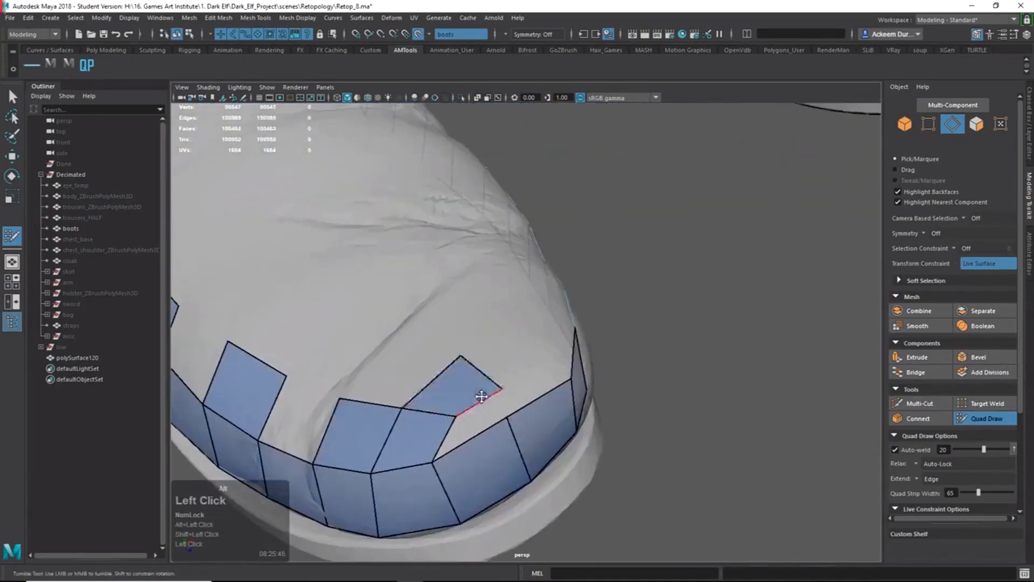
# Place two vertices on the toe and fill a row of three quads along it.
pyautogui.keyDown('alt'); pyautogui.moveTo(474, 387); pyautogui.dragTo(375, 368); pyautogui.keyUp('alt')
pyautogui.click(400, 328)
pyautogui.keyDown('shift'); pyautogui.click(350, 341); pyautogui.keyUp('shift')
pyautogui.keyDown('shift'); pyautogui.click(401, 354); pyautogui.keyUp('shift')
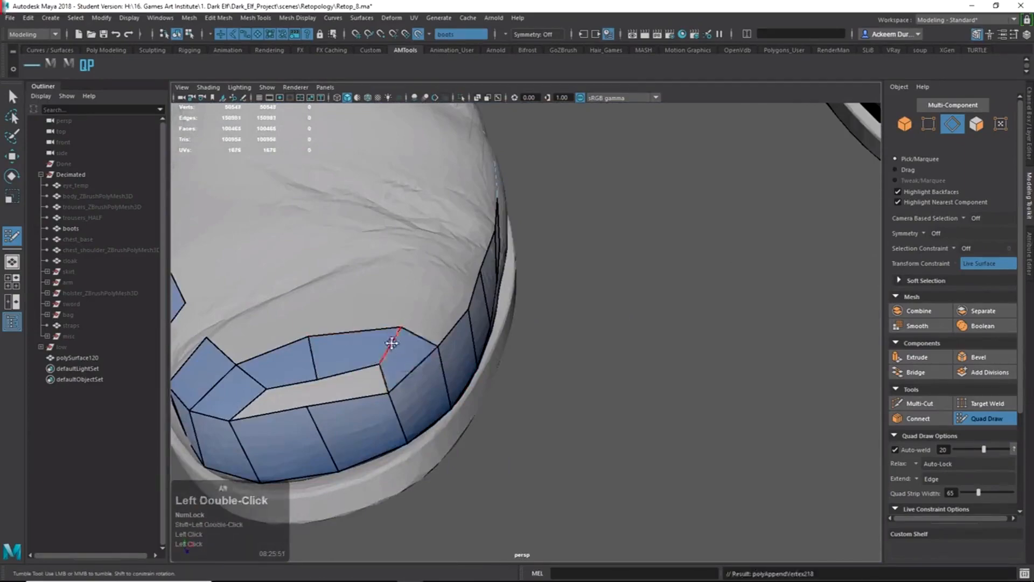
pyautogui.keyDown('alt'); pyautogui.moveTo(390, 343); pyautogui.dragTo(496, 327, button='middle'); pyautogui.keyUp('alt')
pyautogui.moveTo(494, 330); pyautogui.dragTo(496, 337)
pyautogui.keyDown('shift'); pyautogui.click(458, 371); pyautogui.keyUp('shift')
pyautogui.keyDown('shift'); pyautogui.click(401, 382); pyautogui.keyUp('shift')
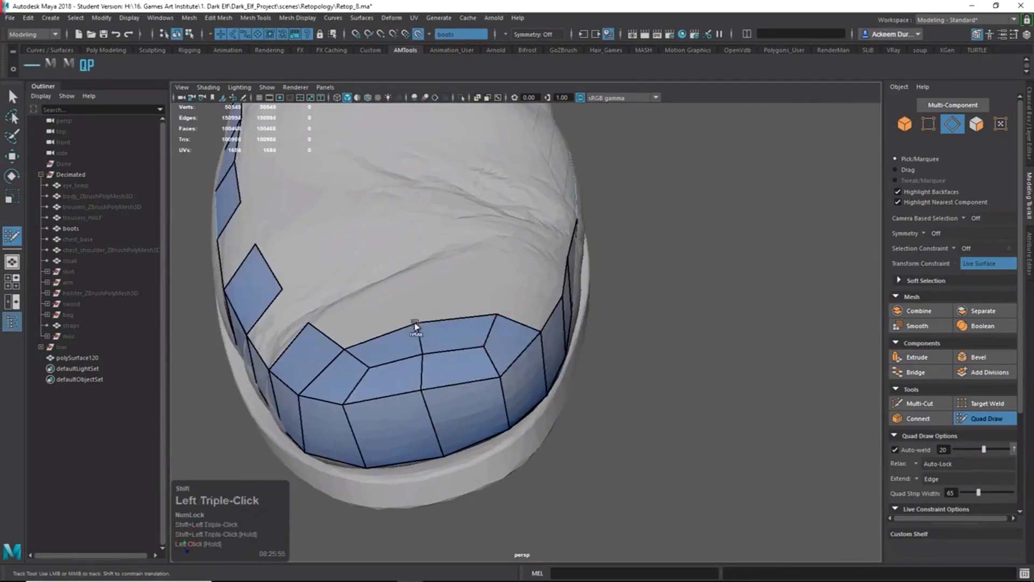
# From a top view of the toe, extend a two-quad strip from the toe edge.
pyautogui.keyDown('alt'); pyautogui.moveTo(416, 326); pyautogui.dragTo(511, 269); pyautogui.keyUp('alt')
pyautogui.keyDown('alt'); pyautogui.moveTo(512, 269); pyautogui.dragTo(522, 297, button='middle'); pyautogui.keyUp('alt')
pyautogui.keyDown('alt'); pyautogui.moveTo(522, 297); pyautogui.dragTo(485, 285, button='right'); pyautogui.keyUp('alt')
pyautogui.keyDown('alt'); pyautogui.moveTo(485, 286); pyautogui.dragTo(463, 302, button='middle'); pyautogui.keyUp('alt')
pyautogui.keyDown('alt'); pyautogui.moveTo(463, 302); pyautogui.dragTo(455, 381); pyautogui.keyUp('alt')
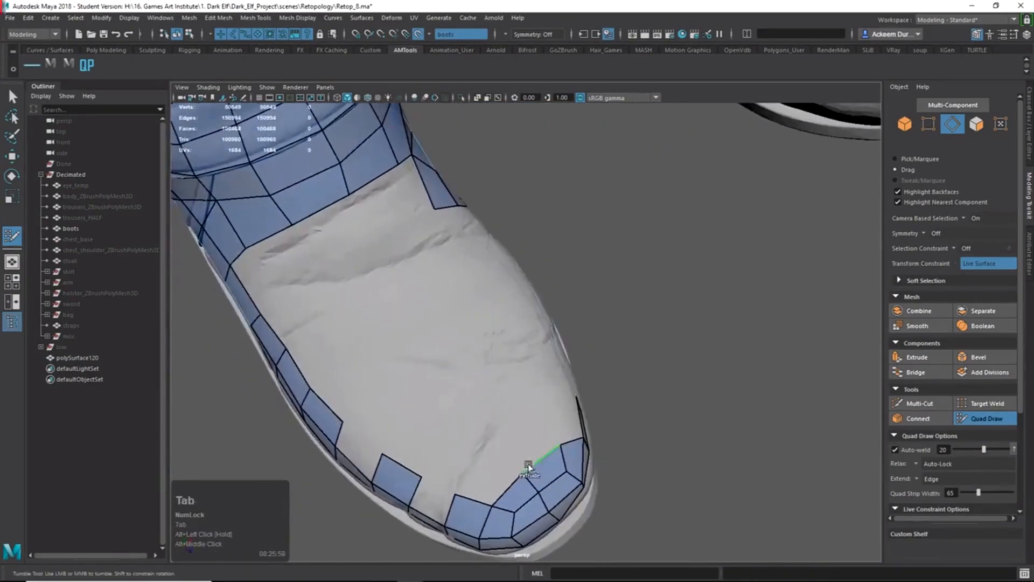
pyautogui.press('Tab')
pyautogui.moveTo(529, 466)
pyautogui.mouseDown()
pyautogui.moveTo(475, 405)
pyautogui.moveTo(498, 353)
pyautogui.mouseUp()
# Fill quads beside, below and at the corner of the new toe strip.
pyautogui.keyDown('alt'); pyautogui.moveTo(498, 353); pyautogui.dragTo(477, 334, button='middle'); pyautogui.keyUp('alt')
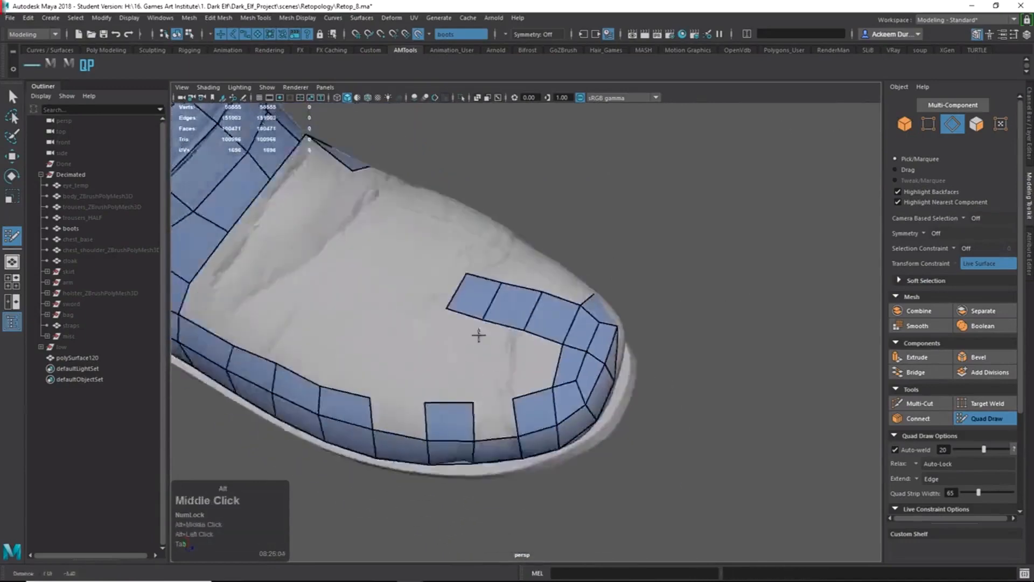
pyautogui.keyDown('alt'); pyautogui.moveTo(478, 334); pyautogui.dragTo(544, 331, button='right'); pyautogui.keyUp('alt')
pyautogui.keyDown('alt'); pyautogui.moveTo(543, 331); pyautogui.dragTo(630, 330); pyautogui.keyUp('alt')
pyautogui.keyDown('shift'); pyautogui.click(610, 334); pyautogui.keyUp('shift')
pyautogui.keyDown('shift'); pyautogui.click(540, 376); pyautogui.keyUp('shift')
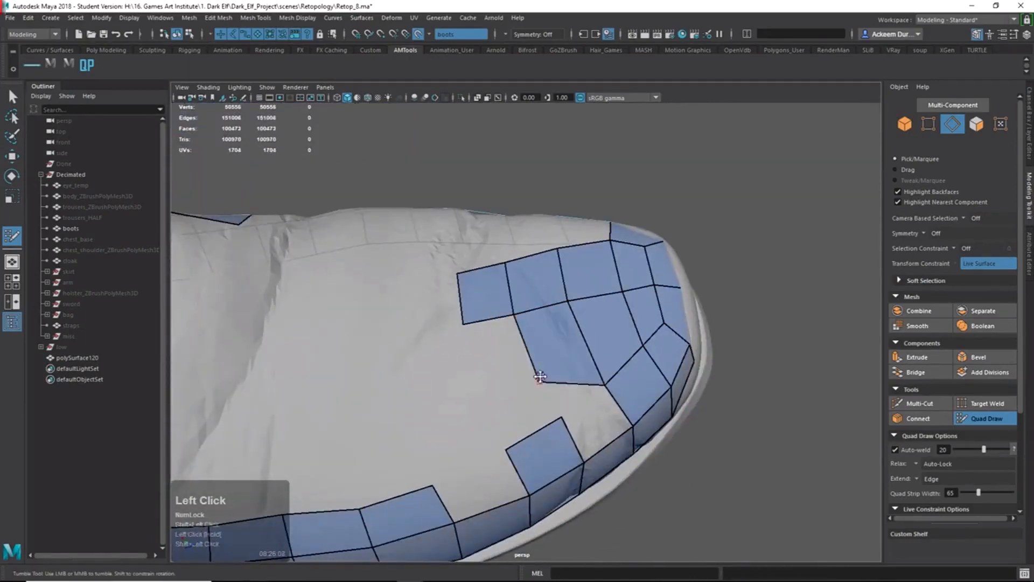
pyautogui.keyDown('shift'); pyautogui.click(592, 426); pyautogui.keyUp('shift')
pyautogui.keyDown('shift'); pyautogui.click(493, 354); pyautogui.keyUp('shift')
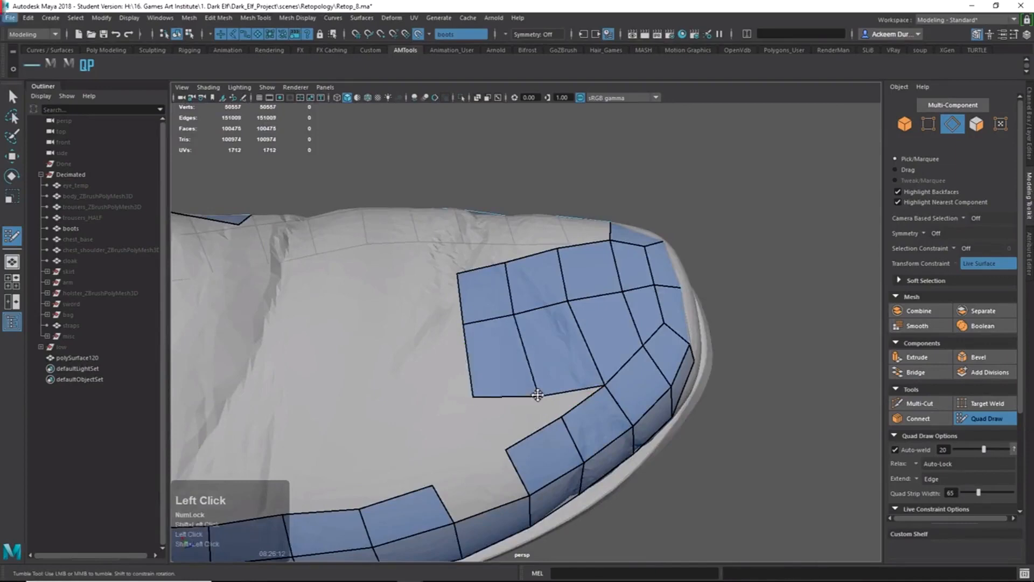
# Fill a quad between the patch and lower strip, then two quads beside the toe patch.
pyautogui.keyDown('alt'); pyautogui.moveTo(593, 368); pyautogui.dragTo(523, 361, button='right'); pyautogui.keyUp('alt')
pyautogui.keyDown('alt'); pyautogui.moveTo(522, 361); pyautogui.dragTo(426, 352); pyautogui.keyUp('alt')
pyautogui.keyDown('alt'); pyautogui.moveTo(463, 355); pyautogui.dragTo(544, 361, button='right'); pyautogui.keyUp('alt')
pyautogui.keyDown('alt'); pyautogui.moveTo(544, 361); pyautogui.dragTo(541, 296); pyautogui.keyUp('alt')
pyautogui.keyDown('shift'); pyautogui.click(509, 263); pyautogui.keyUp('shift')
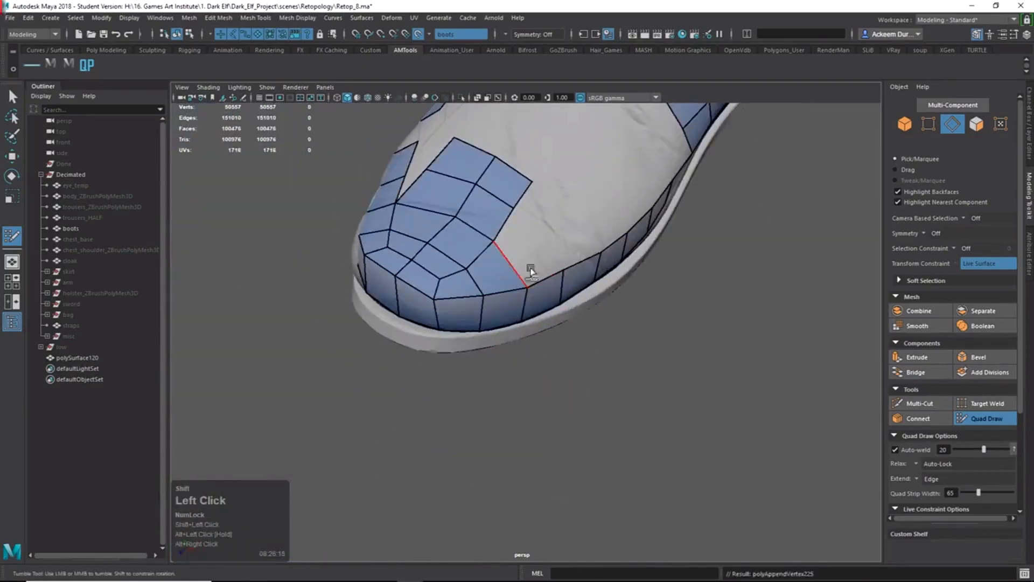
pyautogui.keyDown('shift'); pyautogui.click(525, 250); pyautogui.keyUp('shift')
pyautogui.keyDown('alt'); pyautogui.moveTo(525, 249); pyautogui.dragTo(585, 269); pyautogui.keyUp('alt')
pyautogui.click(587, 272)
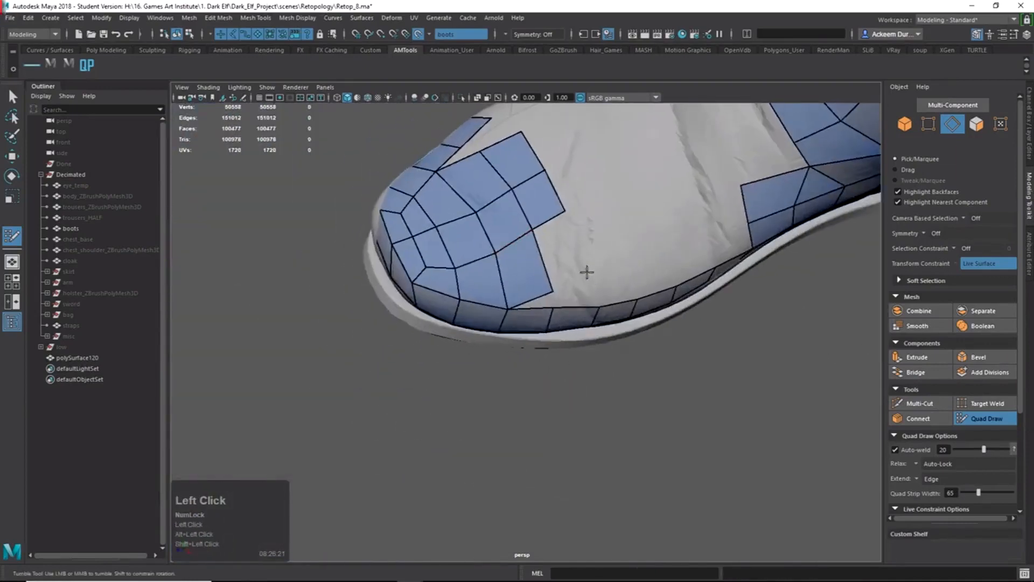
pyautogui.keyDown('shift'); pyautogui.click(561, 258); pyautogui.keyUp('shift')
# Fill another quad on the toe and relax the toe patch vertices to fit the boot.
pyautogui.keyDown('alt'); pyautogui.moveTo(576, 247); pyautogui.dragTo(527, 229, button='middle'); pyautogui.keyUp('alt')
pyautogui.keyDown('alt'); pyautogui.moveTo(527, 229); pyautogui.dragTo(538, 232, button='right'); pyautogui.keyUp('alt')
pyautogui.keyDown('alt'); pyautogui.moveTo(538, 231); pyautogui.dragTo(549, 271); pyautogui.keyUp('alt')
pyautogui.keyDown('shift'); pyautogui.click(492, 239); pyautogui.keyUp('shift')
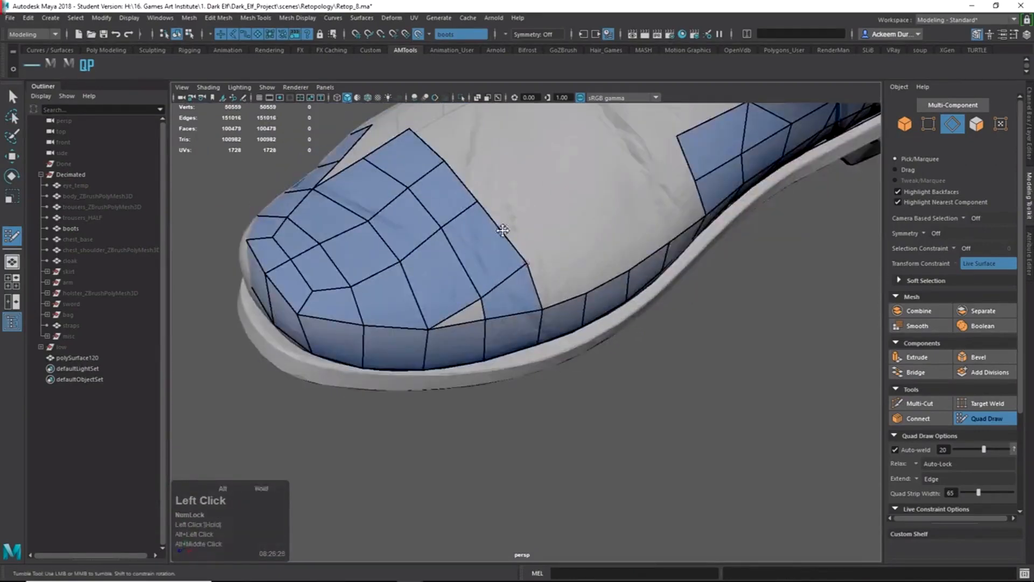
pyautogui.keyDown('alt'); pyautogui.moveTo(505, 228); pyautogui.dragTo(527, 264); pyautogui.keyUp('alt')
pyautogui.moveTo(527, 263); pyautogui.dragTo(529, 325)
pyautogui.keyDown('alt'); pyautogui.moveTo(529, 324); pyautogui.dragTo(572, 318); pyautogui.keyUp('alt')
# Fill the remaining quads and triangular gaps on the toe cap, smoothing nearby vertices.
pyautogui.keyDown('shift'); pyautogui.click(561, 360); pyautogui.keyUp('shift')
pyautogui.keyDown('shift'); pyautogui.moveTo(560, 382); pyautogui.dragTo(562, 388); pyautogui.keyUp('shift')
pyautogui.keyDown('shift'); pyautogui.click(612, 373); pyautogui.keyUp('shift')
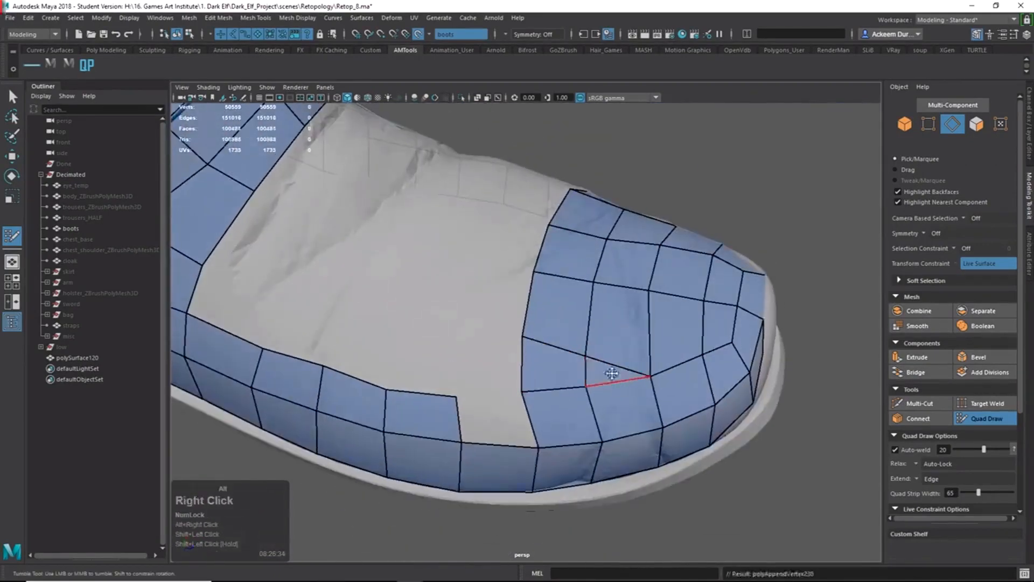
pyautogui.keyDown('alt'); pyautogui.moveTo(612, 373); pyautogui.dragTo(547, 387, button='right'); pyautogui.keyUp('alt')
pyautogui.keyDown('shift'); pyautogui.click(547, 392); pyautogui.keyUp('shift')
pyautogui.keyDown('alt'); pyautogui.moveTo(480, 307); pyautogui.dragTo(285, 286); pyautogui.keyUp('alt')
pyautogui.keyDown('alt'); pyautogui.moveTo(398, 291); pyautogui.dragTo(511, 299, button='right'); pyautogui.keyUp('alt')
pyautogui.keyDown('alt'); pyautogui.moveTo(447, 269); pyautogui.dragTo(488, 290, button='middle'); pyautogui.keyUp('alt')
pyautogui.keyDown('shift'); pyautogui.click(489, 291); pyautogui.keyUp('shift')
# Extend a quad upward from the sole strip and fill the gap quads on either side.
pyautogui.keyDown('alt'); pyautogui.moveTo(509, 295); pyautogui.dragTo(563, 296); pyautogui.keyUp('alt')
pyautogui.keyDown('alt'); pyautogui.moveTo(563, 296); pyautogui.dragTo(530, 291, button='right'); pyautogui.keyUp('alt')
pyautogui.keyDown('alt'); pyautogui.moveTo(579, 269); pyautogui.dragTo(554, 312, button='middle'); pyautogui.keyUp('alt')
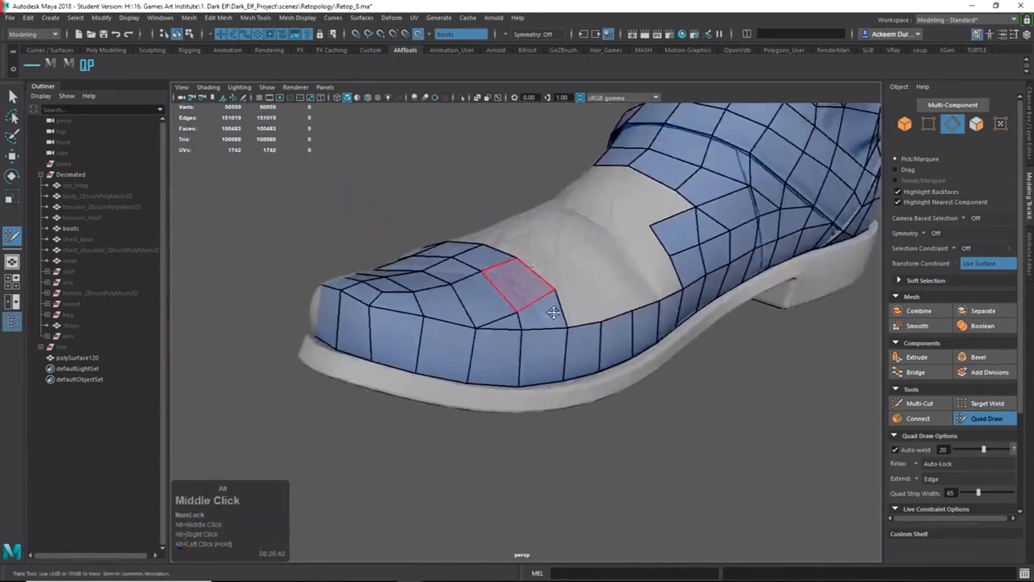
pyautogui.keyDown('alt'); pyautogui.moveTo(554, 313); pyautogui.dragTo(536, 316); pyautogui.keyUp('alt')
pyautogui.keyDown('alt'); pyautogui.moveTo(535, 316); pyautogui.dragTo(502, 331, button='middle'); pyautogui.keyUp('alt')
pyautogui.keyDown('alt'); pyautogui.moveTo(530, 342); pyautogui.dragTo(561, 335); pyautogui.keyUp('alt')
pyautogui.press('Tab')
pyautogui.moveTo(532, 434); pyautogui.dragTo(521, 396)
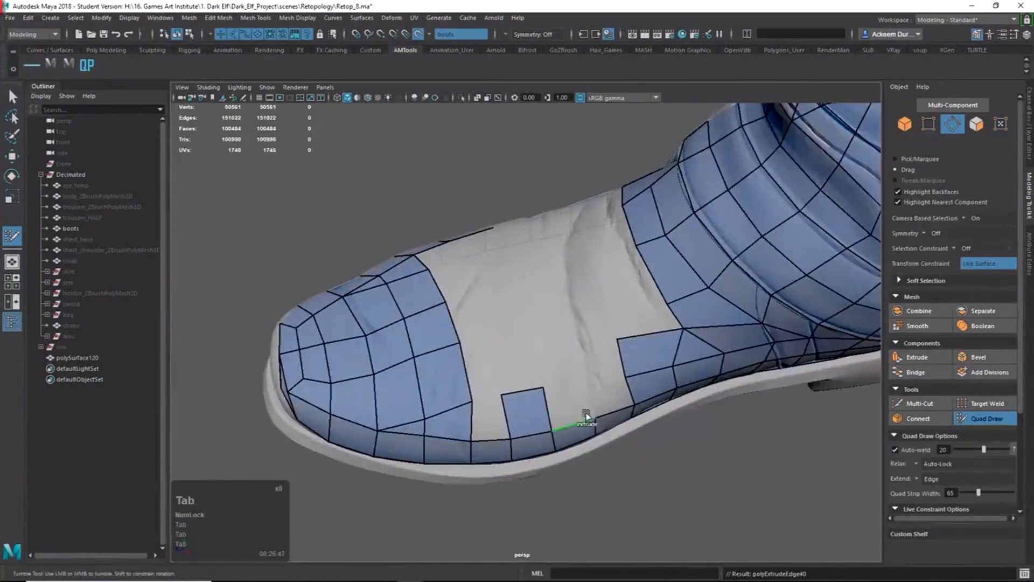
pyautogui.moveTo(583, 417); pyautogui.dragTo(574, 375)
pyautogui.keyDown('shift'); pyautogui.click(608, 396); pyautogui.keyUp('shift')
pyautogui.keyDown('shift'); pyautogui.click(495, 413); pyautogui.keyUp('shift')
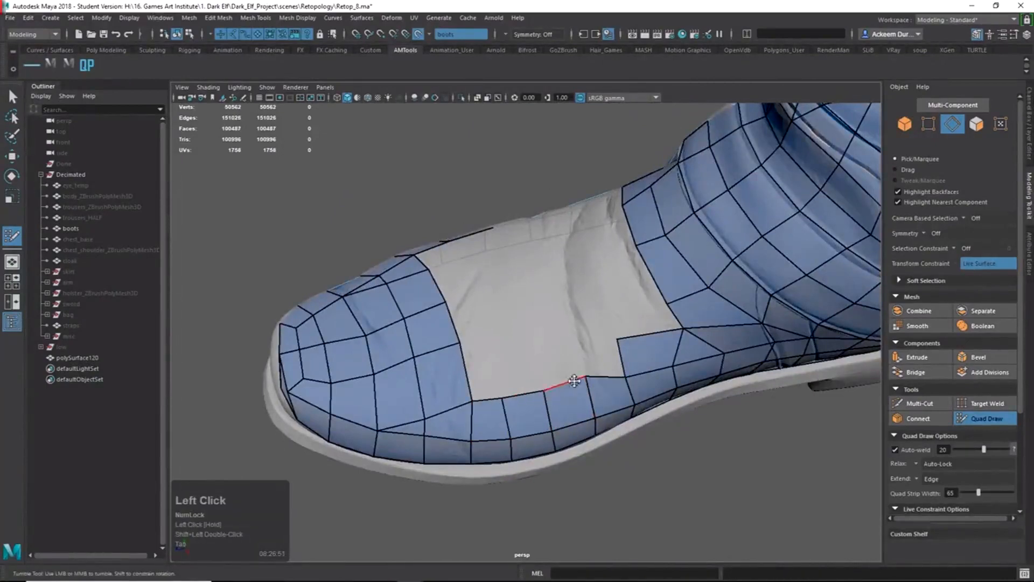
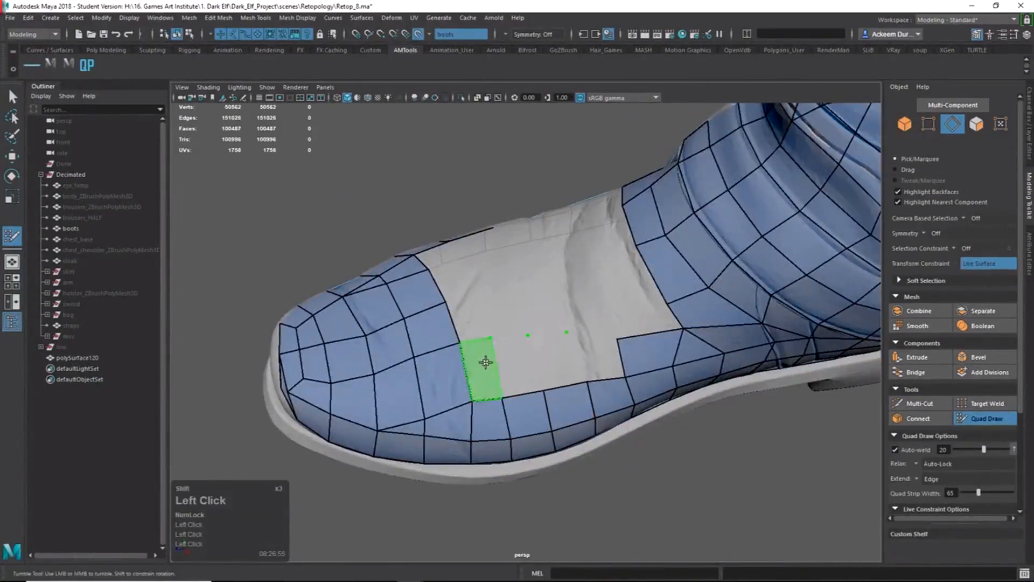
# Fill four quads across the toe strip and shift its top edge into place.
pyautogui.keyDown('shift'); pyautogui.click(486, 362); pyautogui.keyUp('shift')
pyautogui.keyDown('shift'); pyautogui.click(516, 364); pyautogui.keyUp('shift')
pyautogui.keyDown('shift'); pyautogui.click(558, 361); pyautogui.keyUp('shift')
pyautogui.keyDown('shift'); pyautogui.click(597, 358); pyautogui.keyUp('shift')
pyautogui.moveTo(550, 338); pyautogui.dragTo(565, 343)
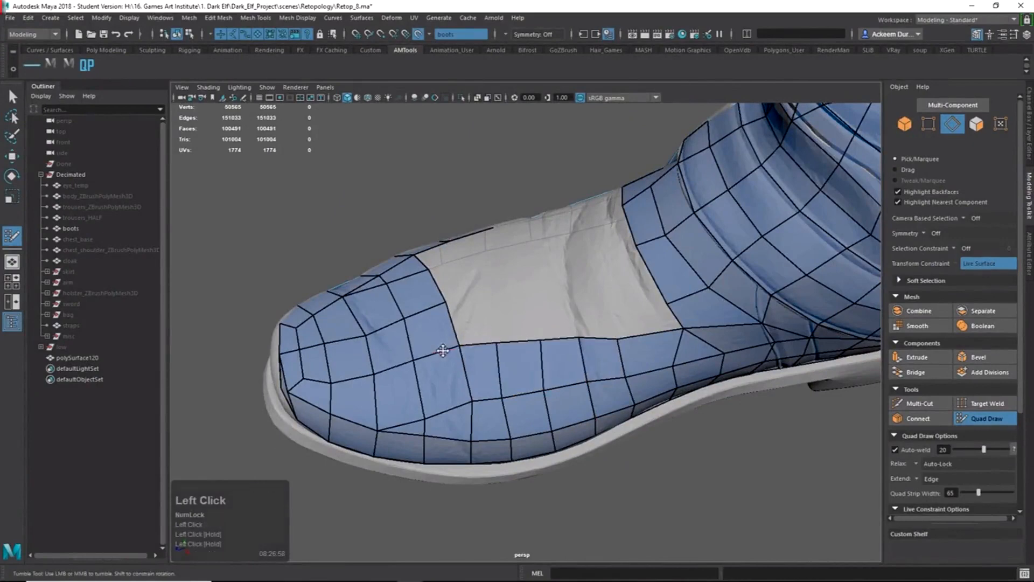
# Extrude new rows of quads down from the toe strip's edge.
pyautogui.keyDown('alt'); pyautogui.moveTo(443, 350); pyautogui.dragTo(560, 357); pyautogui.keyUp('alt')
pyautogui.keyDown('alt'); pyautogui.moveTo(561, 357); pyautogui.dragTo(537, 318, button='middle'); pyautogui.keyUp('alt')
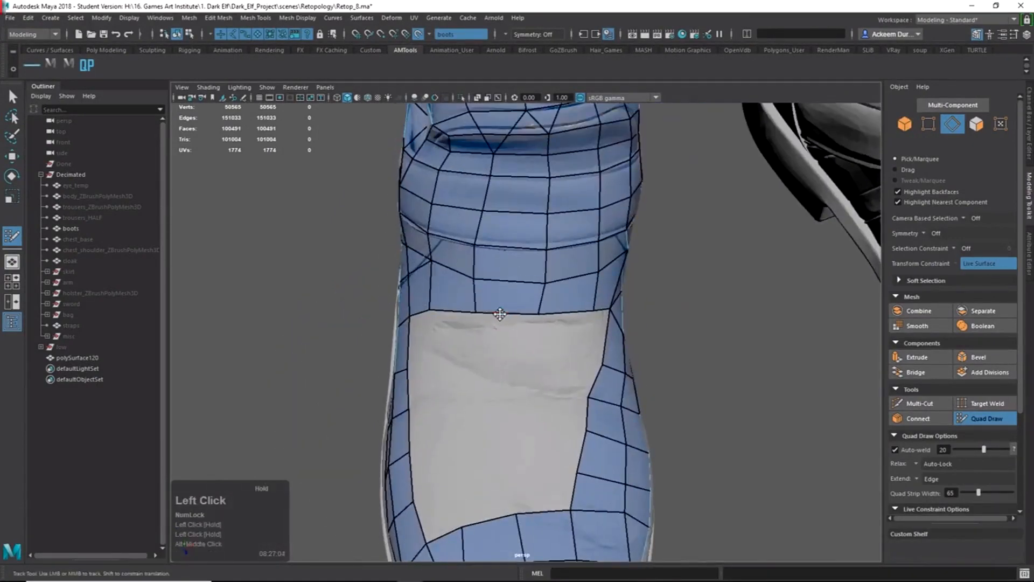
pyautogui.keyDown('alt'); pyautogui.moveTo(523, 279); pyautogui.dragTo(560, 388); pyautogui.keyUp('alt')
pyautogui.press('Tab')
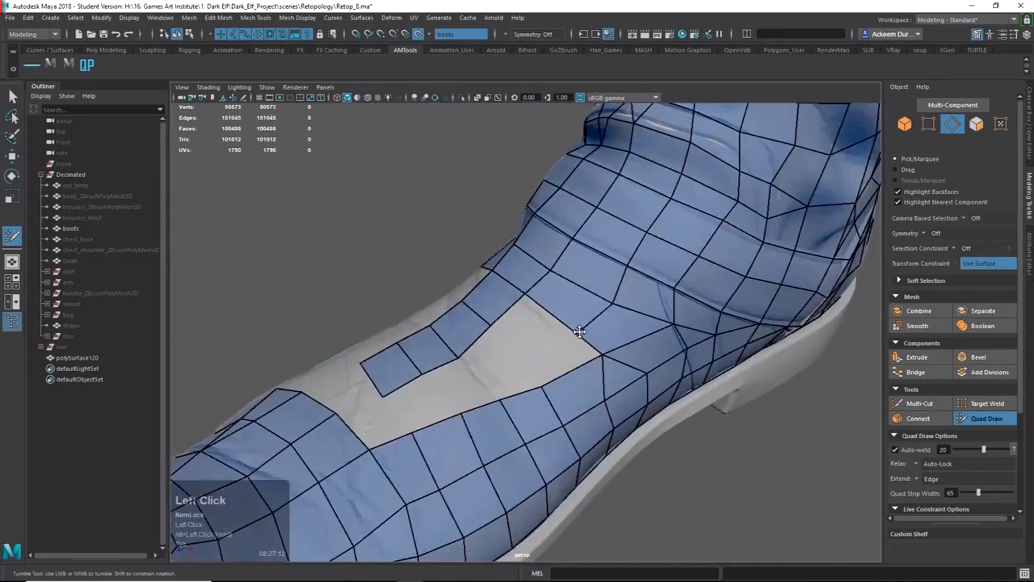
pyautogui.keyDown('alt'); pyautogui.moveTo(600, 293); pyautogui.dragTo(498, 408); pyautogui.keyUp('alt')
pyautogui.press('Tab')
pyautogui.press('Tab')
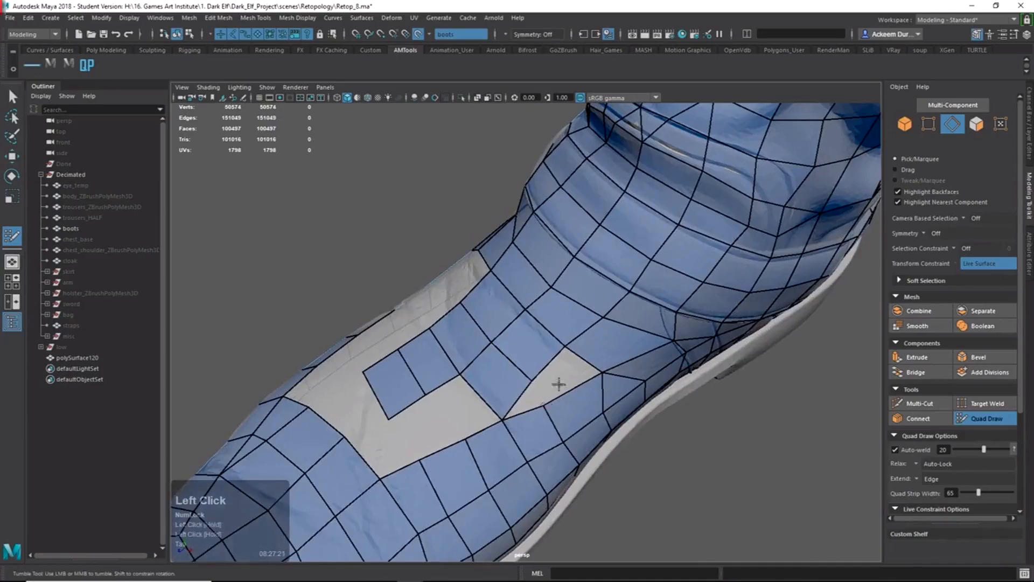
# Fill the grey triangular hole and the gap quads beside the strip, nudging one vertex.
pyautogui.doubleClick(558, 383)
pyautogui.keyDown('alt'); pyautogui.moveTo(559, 384); pyautogui.dragTo(582, 389); pyautogui.keyUp('alt')
pyautogui.keyDown('shift'); pyautogui.click(491, 339); pyautogui.keyUp('shift')
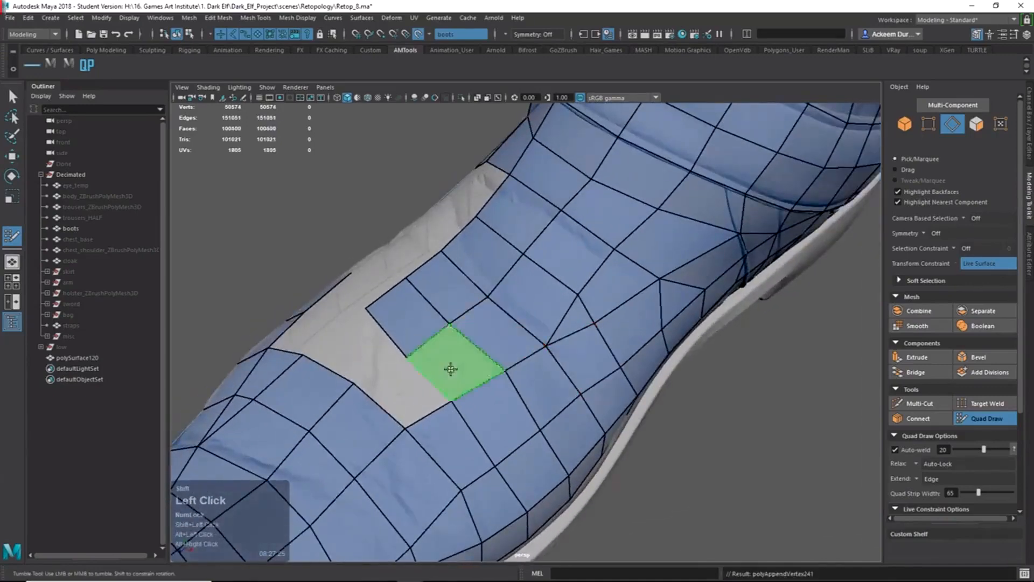
pyautogui.keyDown('shift'); pyautogui.click(450, 369); pyautogui.keyUp('shift')
pyautogui.keyDown('alt'); pyautogui.keyDown('shift'); pyautogui.moveTo(417, 381); pyautogui.dragTo(615, 448); pyautogui.keyUp('shift'); pyautogui.keyUp('alt')
pyautogui.keyDown('shift'); pyautogui.click(593, 451); pyautogui.keyUp('shift')
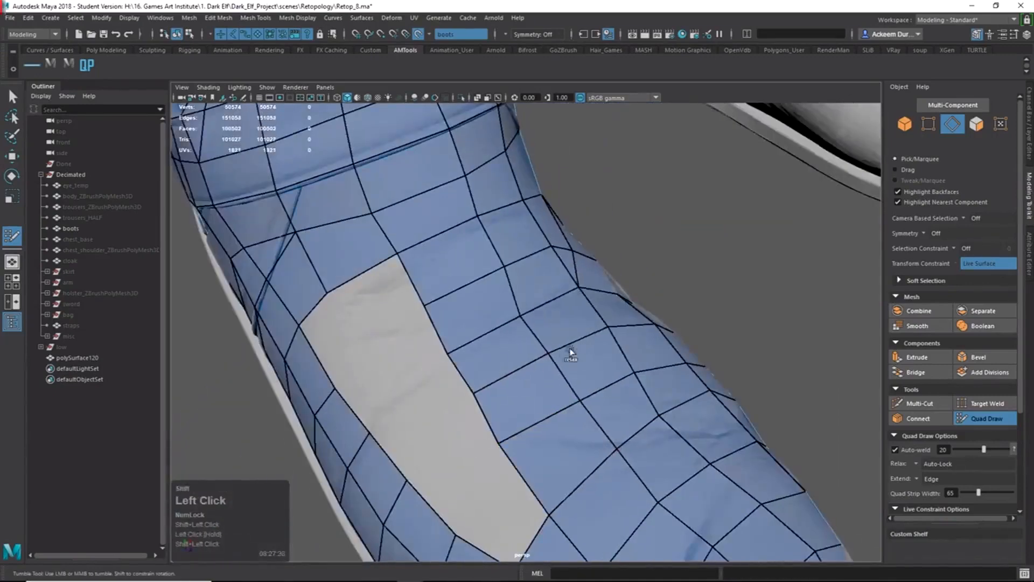
pyautogui.keyDown('alt'); pyautogui.moveTo(565, 351); pyautogui.dragTo(527, 328); pyautogui.keyUp('alt')
pyautogui.keyDown('shift'); pyautogui.doubleClick(527, 328); pyautogui.keyUp('shift')
# Slide the ankle-edge vertices sideways along X with the Move tool.
pyautogui.keyDown('alt'); pyautogui.moveTo(623, 250); pyautogui.dragTo(776, 237); pyautogui.keyUp('alt')
pyautogui.keyDown('alt'); pyautogui.moveTo(776, 237); pyautogui.dragTo(550, 228, button='middle'); pyautogui.keyUp('alt')
pyautogui.keyDown('alt'); pyautogui.moveTo(549, 228); pyautogui.dragTo(542, 247, button='right'); pyautogui.keyUp('alt')
pyautogui.press('q')
pyautogui.press('w')
pyautogui.keyDown('alt'); pyautogui.moveTo(544, 247); pyautogui.dragTo(560, 244); pyautogui.keyUp('alt')
pyautogui.click(604, 229)
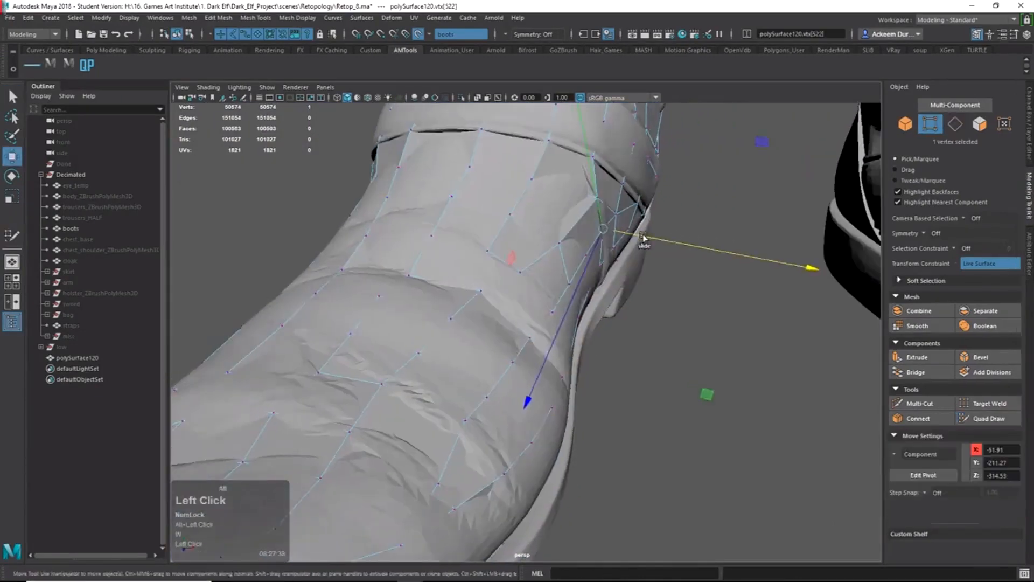
pyautogui.moveTo(644, 240); pyautogui.dragTo(664, 243)
pyautogui.keyDown('alt'); pyautogui.moveTo(665, 247); pyautogui.dragTo(628, 289); pyautogui.keyUp('alt')
# Fill the remaining instep hole with quads, including its last triangular patch.
pyautogui.press('y')
pyautogui.keyDown('alt'); pyautogui.moveTo(670, 318); pyautogui.dragTo(646, 328, button='right'); pyautogui.keyUp('alt')
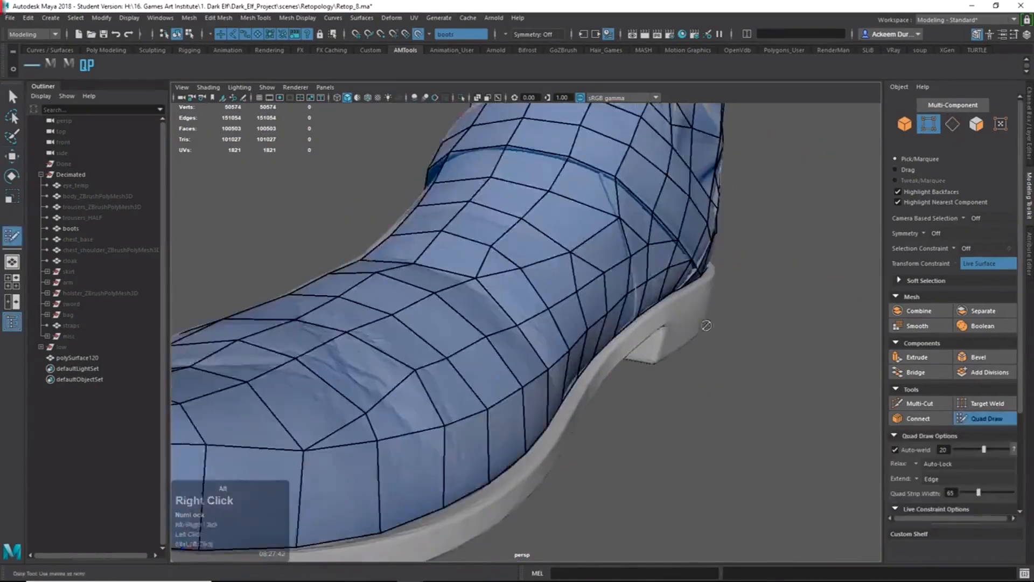
pyautogui.moveTo(641, 329)
pyautogui.keyDown('alt'); pyautogui.mouseDown()
pyautogui.moveTo(543, 302)
pyautogui.moveTo(636, 350)
pyautogui.mouseUp(); pyautogui.keyUp('alt')
pyautogui.keyDown('alt'); pyautogui.moveTo(635, 350); pyautogui.dragTo(447, 345, button='middle'); pyautogui.keyUp('alt')
pyautogui.keyDown('alt'); pyautogui.moveTo(447, 345); pyautogui.dragTo(498, 354); pyautogui.keyUp('alt')
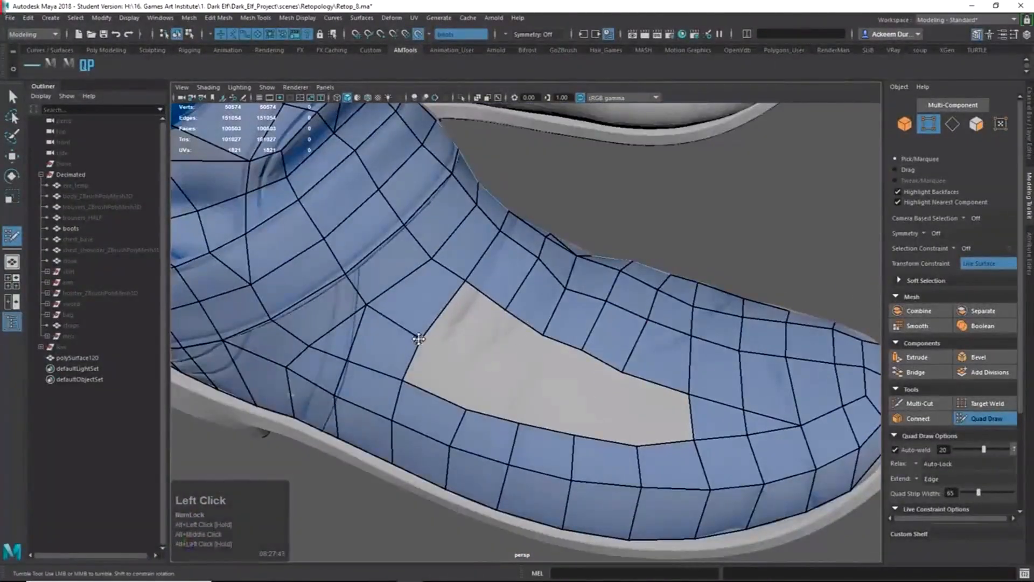
pyautogui.keyDown('shift'); pyautogui.click(521, 346); pyautogui.keyUp('shift')
pyautogui.keyDown('shift'); pyautogui.click(427, 370); pyautogui.keyUp('shift')
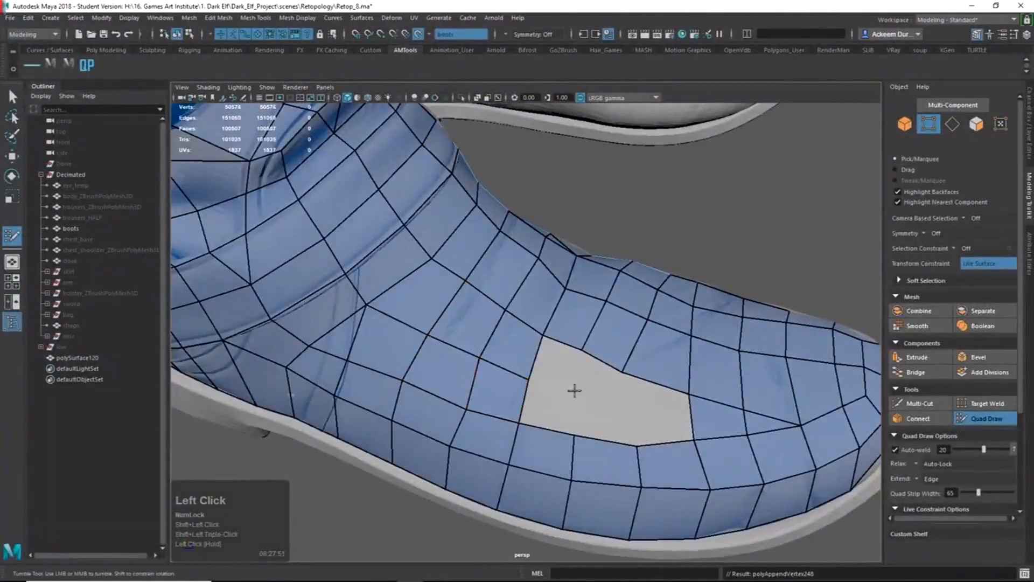
pyautogui.keyDown('shift'); pyautogui.click(547, 412); pyautogui.keyUp('shift')
pyautogui.keyDown('shift'); pyautogui.click(607, 389); pyautogui.keyUp('shift')
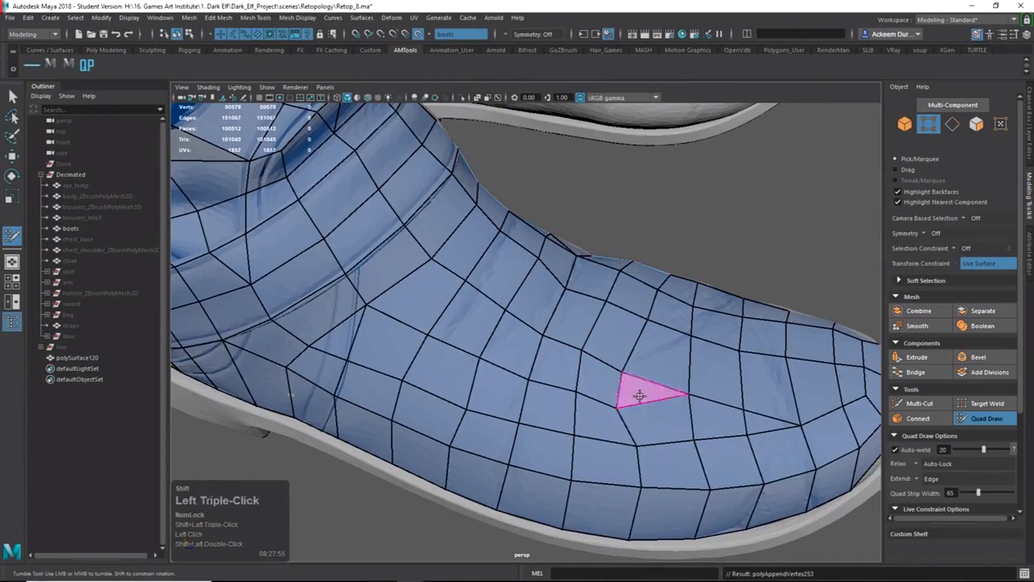
pyautogui.keyDown('shift'); pyautogui.click(640, 417); pyautogui.keyUp('shift')
pyautogui.moveTo(564, 321)
pyautogui.keyDown('alt'); pyautogui.mouseDown()
pyautogui.moveTo(517, 323)
pyautogui.moveTo(623, 300)
pyautogui.moveTo(566, 309)
pyautogui.mouseUp(); pyautogui.keyUp('alt')
pyautogui.keyDown('alt'); pyautogui.moveTo(567, 310); pyautogui.dragTo(644, 424, button='right'); pyautogui.keyUp('alt')
# Extrude the first quad from the mesh border down over the sole rim.
pyautogui.hotkey('ctrl', 'z')
pyautogui.keyDown('alt'); pyautogui.moveTo(517, 372); pyautogui.dragTo(619, 404, button='middle'); pyautogui.keyUp('alt')
pyautogui.moveTo(574, 364); pyautogui.dragTo(576, 388)
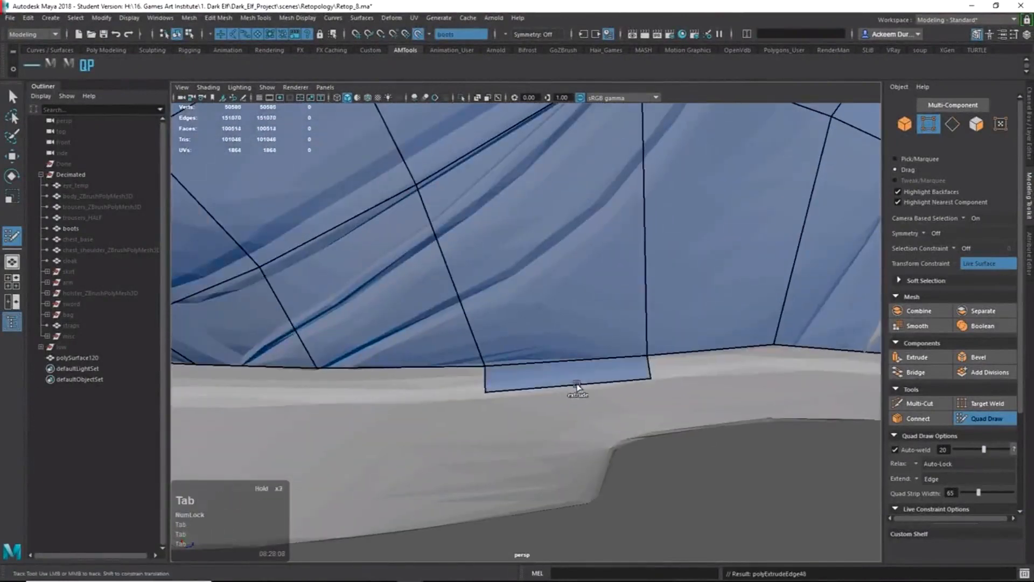
pyautogui.hotkey('alt', 'Tab')
pyautogui.hotkey('alt', 'Tab')
pyautogui.keyDown('alt'); pyautogui.moveTo(550, 455); pyautogui.dragTo(586, 450); pyautogui.keyUp('alt')
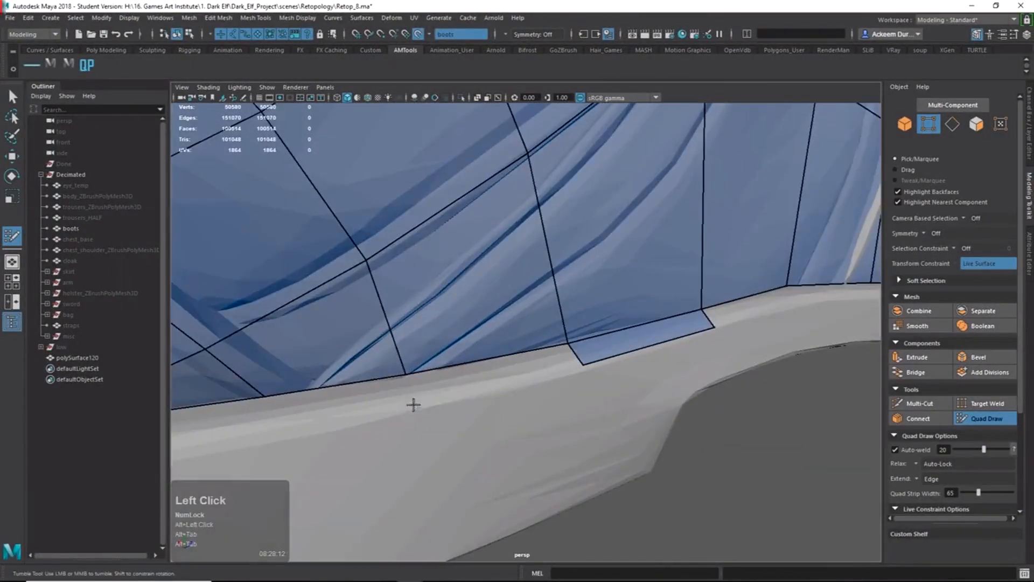
pyautogui.keyDown('alt'); pyautogui.moveTo(413, 406); pyautogui.dragTo(435, 398, button='right'); pyautogui.keyUp('alt')
pyautogui.hotkey('ctrl', 'z')
pyautogui.moveTo(403, 371); pyautogui.dragTo(405, 393)
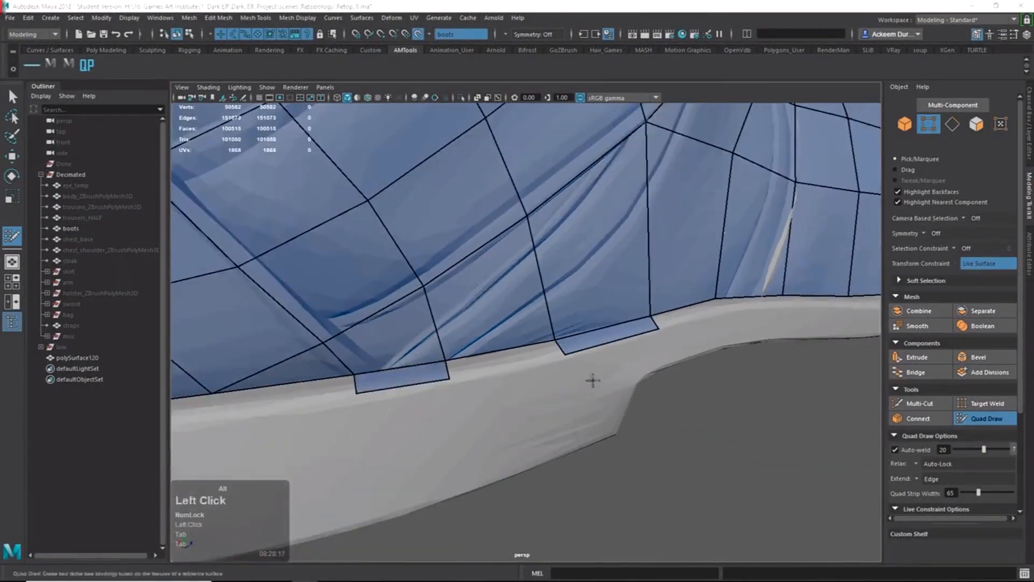
# Extrude more quads from the sole edge, adjusting the corner vertex.
pyautogui.keyDown('alt'); pyautogui.moveTo(593, 376); pyautogui.dragTo(596, 363); pyautogui.keyUp('alt')
pyautogui.moveTo(431, 403); pyautogui.dragTo(455, 428)
pyautogui.keyDown('alt'); pyautogui.moveTo(345, 439); pyautogui.dragTo(571, 408, button='middle'); pyautogui.keyUp('alt')
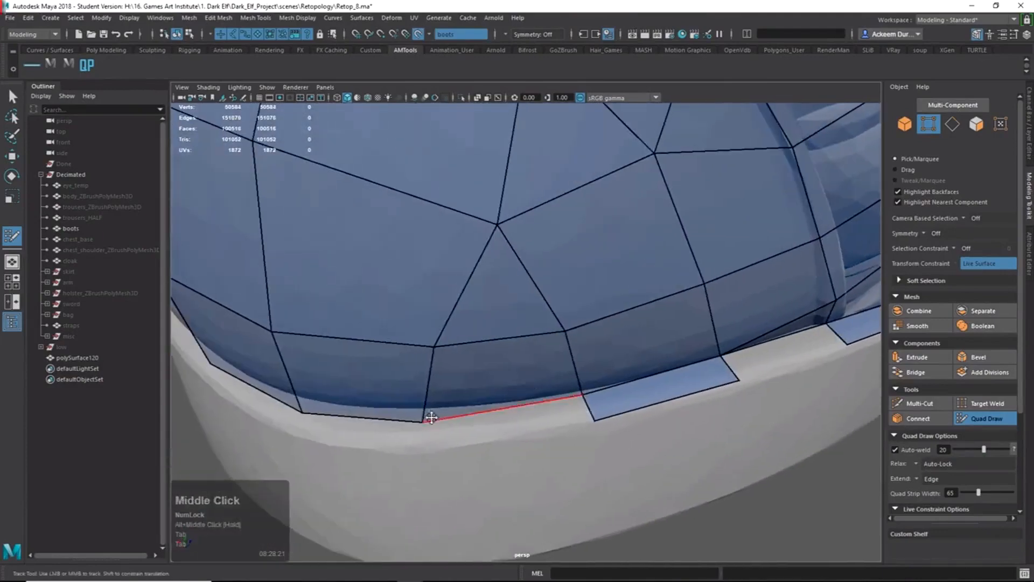
pyautogui.moveTo(430, 421); pyautogui.dragTo(437, 409)
pyautogui.keyDown('alt'); pyautogui.moveTo(382, 407); pyautogui.dragTo(485, 409); pyautogui.keyUp('alt')
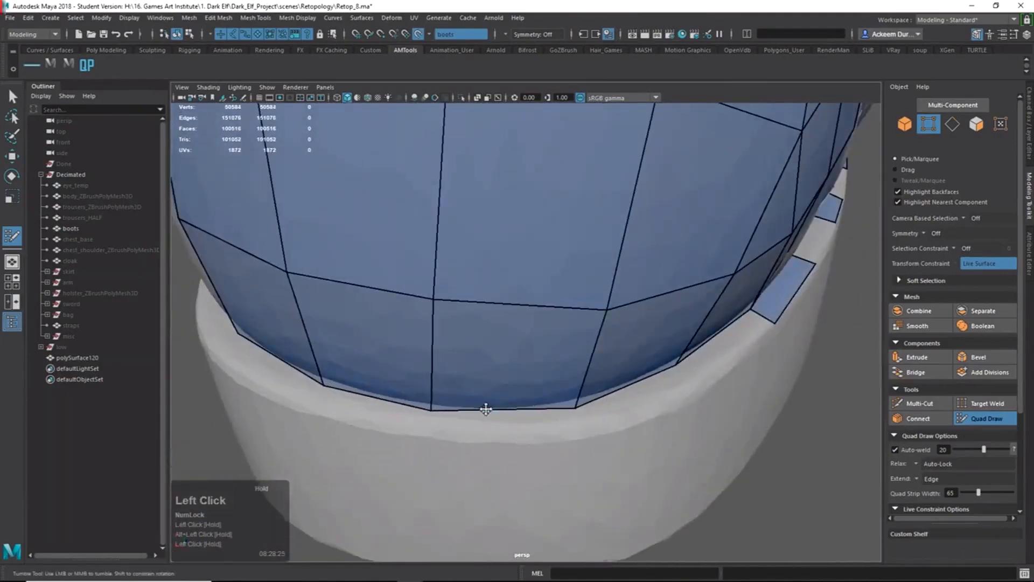
pyautogui.moveTo(573, 409)
pyautogui.keyDown('alt'); pyautogui.mouseDown()
pyautogui.moveTo(520, 412)
pyautogui.moveTo(523, 430)
pyautogui.moveTo(556, 421)
pyautogui.mouseUp(); pyautogui.keyUp('alt')
pyautogui.keyDown('alt'); pyautogui.moveTo(452, 428); pyautogui.dragTo(561, 424); pyautogui.keyUp('alt')
pyautogui.moveTo(578, 462); pyautogui.dragTo(580, 489)
pyautogui.keyDown('alt'); pyautogui.moveTo(457, 485); pyautogui.dragTo(605, 479); pyautogui.keyUp('alt')
# Extrude quads from the bottom edges and draw a new quad below the sole top.
pyautogui.keyDown('alt'); pyautogui.moveTo(453, 423); pyautogui.dragTo(541, 405); pyautogui.keyUp('alt')
pyautogui.moveTo(507, 402); pyautogui.dragTo(544, 377)
pyautogui.keyDown('alt'); pyautogui.moveTo(544, 377); pyautogui.dragTo(570, 363, button='right'); pyautogui.keyUp('alt')
pyautogui.keyDown('alt'); pyautogui.moveTo(570, 363); pyautogui.dragTo(606, 377); pyautogui.keyUp('alt')
pyautogui.click(560, 262)
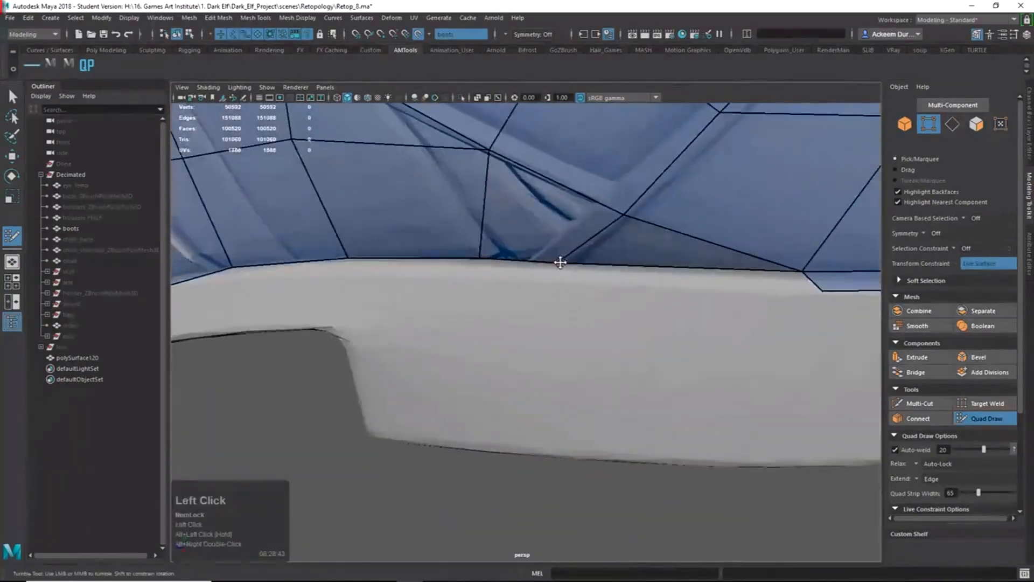
pyautogui.moveTo(560, 262); pyautogui.dragTo(567, 263)
pyautogui.moveTo(567, 263)
pyautogui.keyDown('alt'); pyautogui.mouseDown()
pyautogui.moveTo(582, 326)
pyautogui.moveTo(555, 323)
pyautogui.mouseUp(); pyautogui.keyUp('alt')
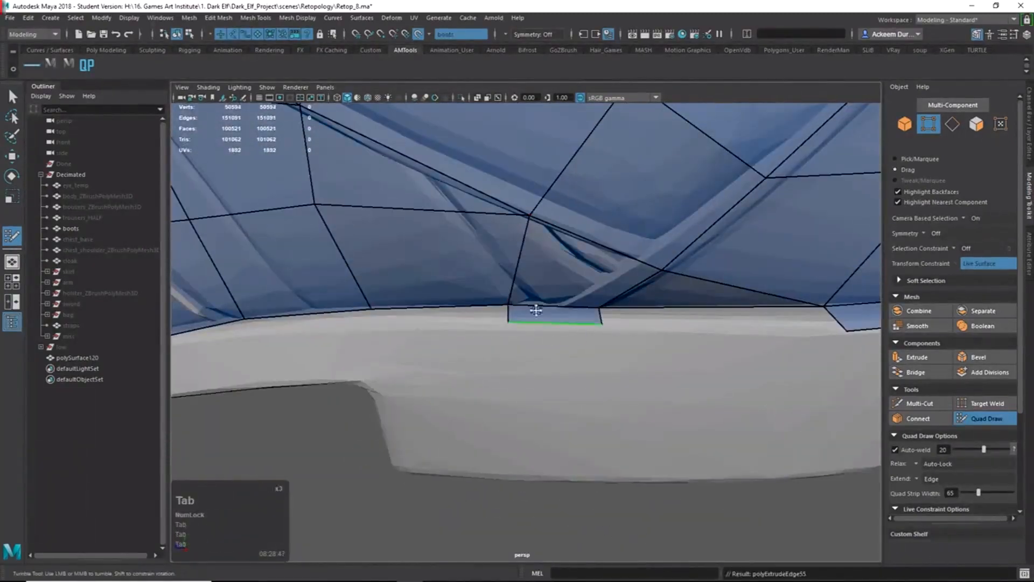
pyautogui.keyDown('alt'); pyautogui.moveTo(489, 309); pyautogui.dragTo(538, 366); pyautogui.keyUp('alt')
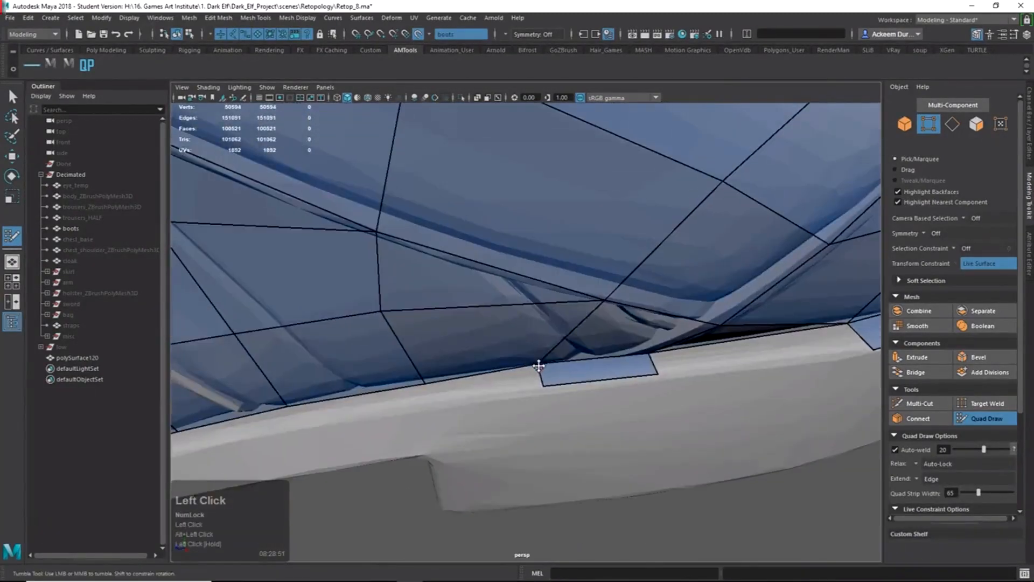
# Extend two more quads down from the sole edge.
pyautogui.moveTo(410, 385); pyautogui.dragTo(417, 435)
pyautogui.keyDown('alt'); pyautogui.moveTo(417, 433); pyautogui.dragTo(591, 364, button='middle'); pyautogui.keyUp('alt')
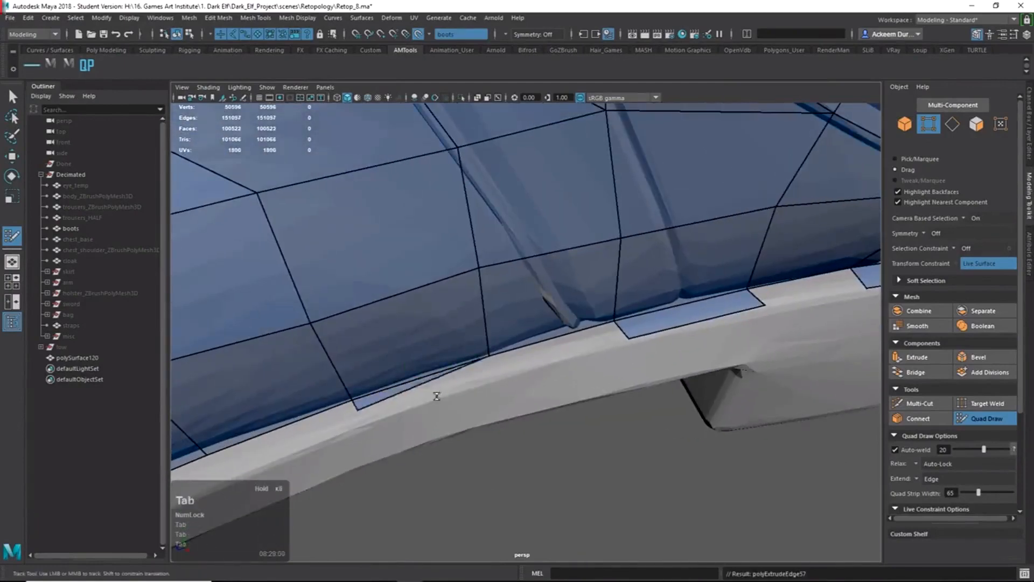
pyautogui.moveTo(450, 412)
pyautogui.keyDown('alt'); pyautogui.mouseDown(button='right')
pyautogui.moveTo(596, 383)
pyautogui.moveTo(600, 434)
pyautogui.mouseUp(button='right'); pyautogui.keyUp('alt')
pyautogui.moveTo(567, 377); pyautogui.dragTo(605, 420)
pyautogui.keyDown('alt'); pyautogui.moveTo(604, 420); pyautogui.dragTo(478, 391, button='right'); pyautogui.keyUp('alt')
pyautogui.keyDown('alt'); pyautogui.moveTo(477, 392); pyautogui.dragTo(498, 372); pyautogui.keyUp('alt')
pyautogui.keyDown('alt'); pyautogui.moveTo(499, 371); pyautogui.dragTo(515, 347, button='right'); pyautogui.keyUp('alt')
# Tab-extrude successive quads down along the sole edge.
pyautogui.press('Tab')
pyautogui.keyDown('alt'); pyautogui.moveTo(515, 347); pyautogui.dragTo(447, 390); pyautogui.keyUp('alt')
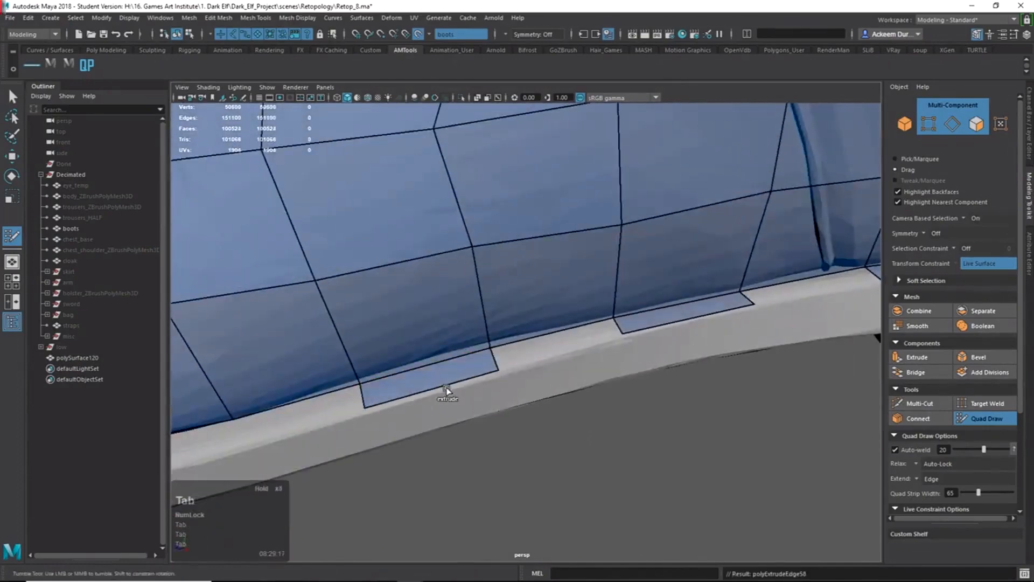
pyautogui.keyDown('alt'); pyautogui.moveTo(415, 384); pyautogui.dragTo(526, 330, button='middle'); pyautogui.keyUp('alt')
pyautogui.press('Tab')
pyautogui.moveTo(526, 330); pyautogui.dragTo(505, 359)
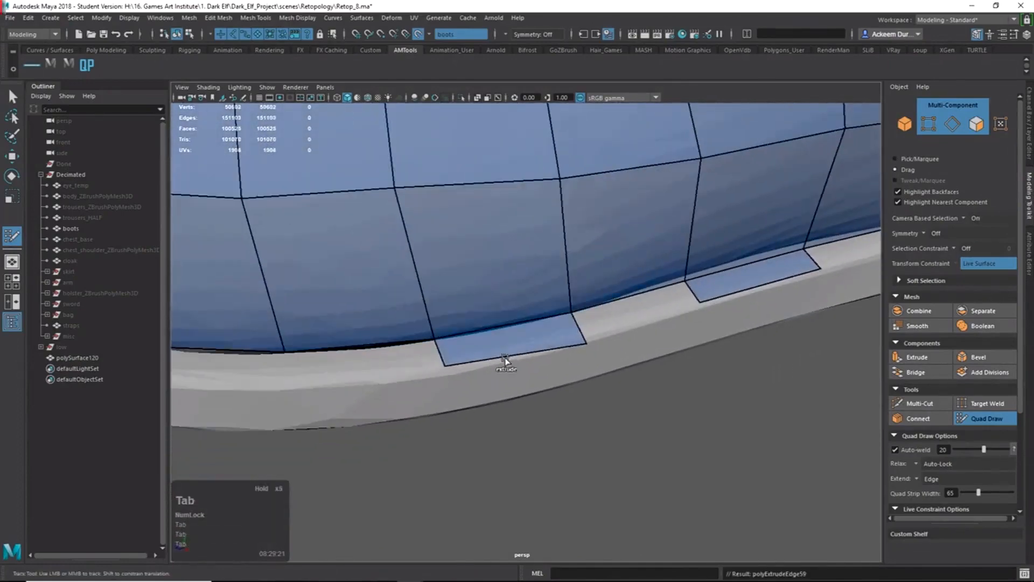
pyautogui.keyDown('alt'); pyautogui.moveTo(362, 359); pyautogui.dragTo(441, 349, button='middle'); pyautogui.keyUp('alt')
pyautogui.press('Tab')
pyautogui.moveTo(441, 349); pyautogui.dragTo(450, 377)
# Undo a misplaced extrusion, then place a rim point and fill quads from it.
pyautogui.keyDown('alt'); pyautogui.moveTo(337, 338); pyautogui.dragTo(394, 351, button='middle'); pyautogui.keyUp('alt')
pyautogui.press('Tab')
pyautogui.moveTo(393, 350); pyautogui.dragTo(390, 363)
pyautogui.hotkey('ctrl', 'z')
pyautogui.scroll(5, 418, 399)
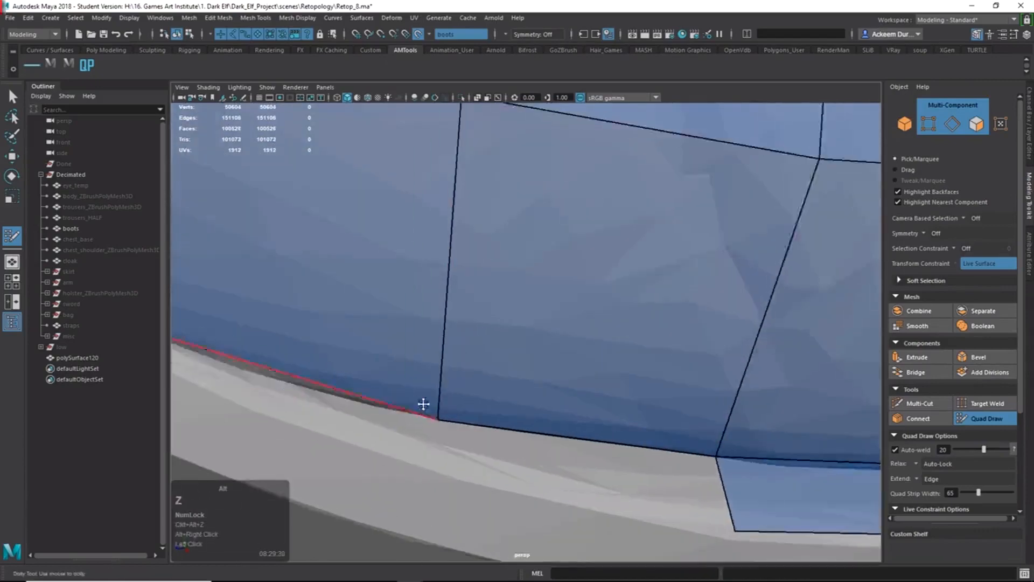
pyautogui.keyDown('alt'); pyautogui.moveTo(422, 406); pyautogui.dragTo(496, 405, button='middle'); pyautogui.keyUp('alt')
pyautogui.click(317, 351)
pyautogui.keyDown('shift'); pyautogui.click(551, 422); pyautogui.keyUp('shift')
pyautogui.keyDown('alt'); pyautogui.moveTo(551, 422); pyautogui.dragTo(571, 425, button='right'); pyautogui.keyUp('alt')
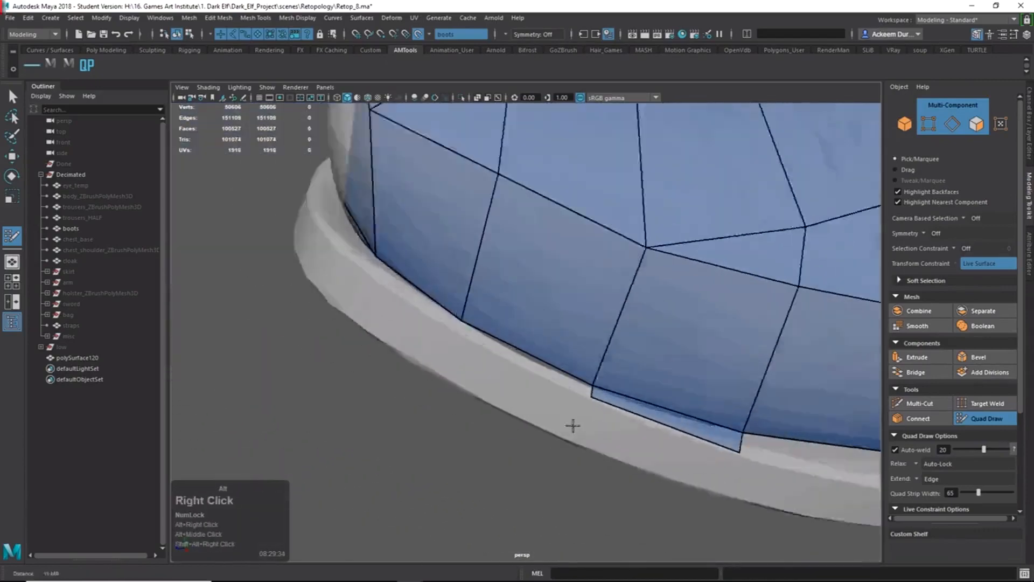
pyautogui.moveTo(570, 425)
pyautogui.keyDown('alt'); pyautogui.mouseDown(button='middle')
pyautogui.moveTo(533, 381)
pyautogui.moveTo(551, 421)
pyautogui.mouseUp(button='middle'); pyautogui.keyUp('alt')
pyautogui.keyDown('shift'); pyautogui.click(437, 358); pyautogui.keyUp('shift')
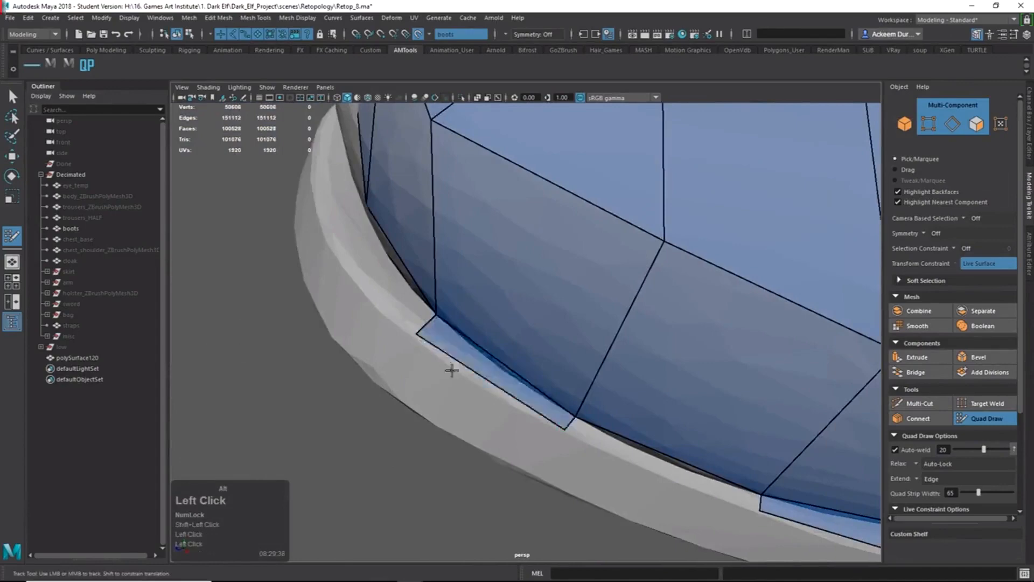
pyautogui.moveTo(451, 370)
pyautogui.keyDown('alt'); pyautogui.mouseDown()
pyautogui.moveTo(450, 426)
pyautogui.moveTo(637, 452)
pyautogui.mouseUp(); pyautogui.keyUp('alt')
# Place a second rim point, pull the quad's vertex onto the rim, and fill it.
pyautogui.click(408, 387)
pyautogui.keyDown('alt'); pyautogui.moveTo(637, 453); pyautogui.dragTo(626, 339, button='middle'); pyautogui.keyUp('alt')
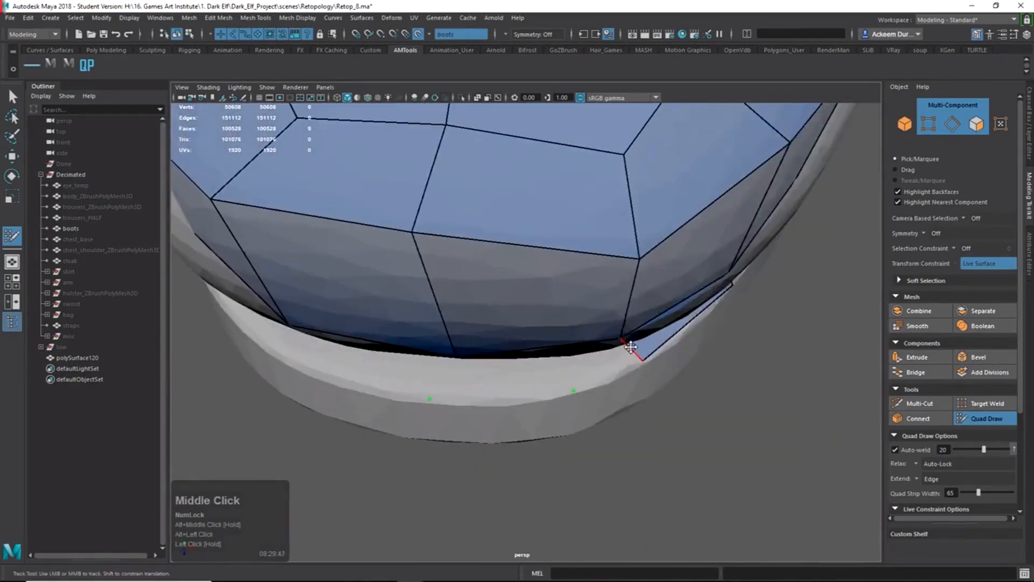
pyautogui.moveTo(631, 346); pyautogui.dragTo(637, 359)
pyautogui.keyDown('alt'); pyautogui.moveTo(519, 381); pyautogui.dragTo(486, 339); pyautogui.keyUp('alt')
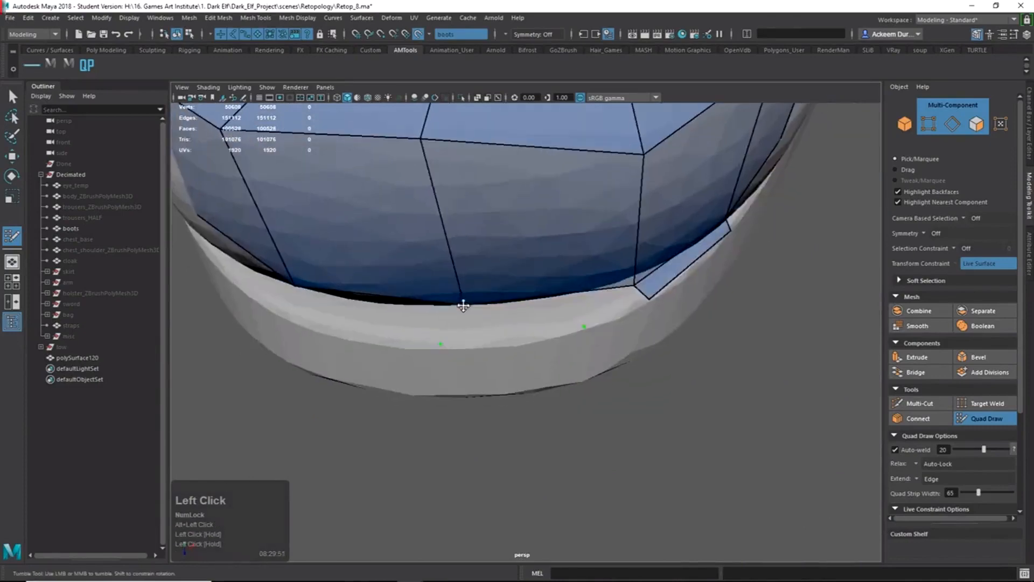
pyautogui.moveTo(462, 303); pyautogui.dragTo(565, 381)
pyautogui.keyDown('shift'); pyautogui.click(505, 322); pyautogui.keyUp('shift')
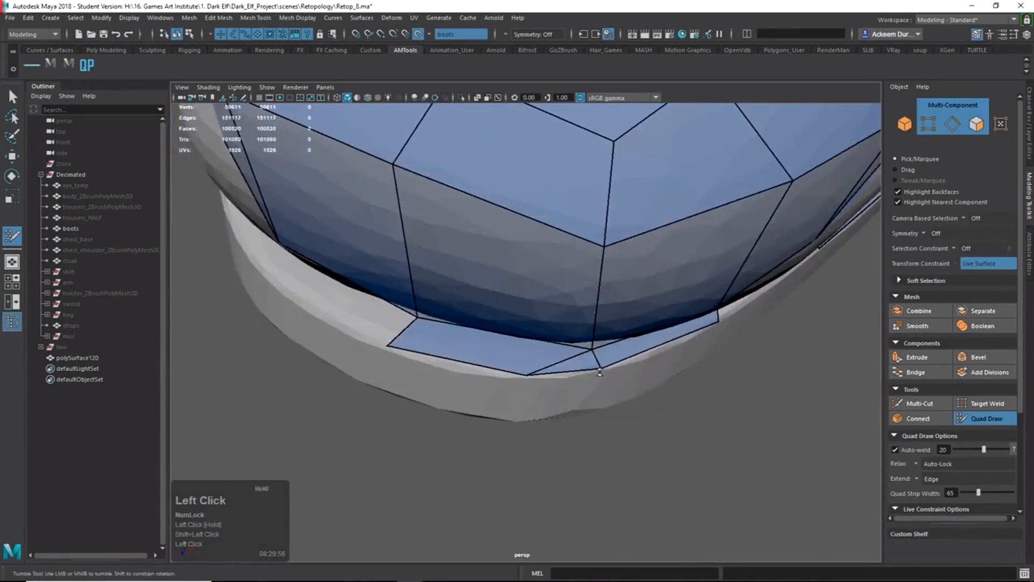
# Nudge the rim vertex down and fill two more faces at the rim.
pyautogui.click(455, 431)
pyautogui.moveTo(426, 356)
pyautogui.keyDown('alt'); pyautogui.mouseDown()
pyautogui.moveTo(455, 431)
pyautogui.moveTo(531, 353)
pyautogui.mouseUp(); pyautogui.keyUp('alt')
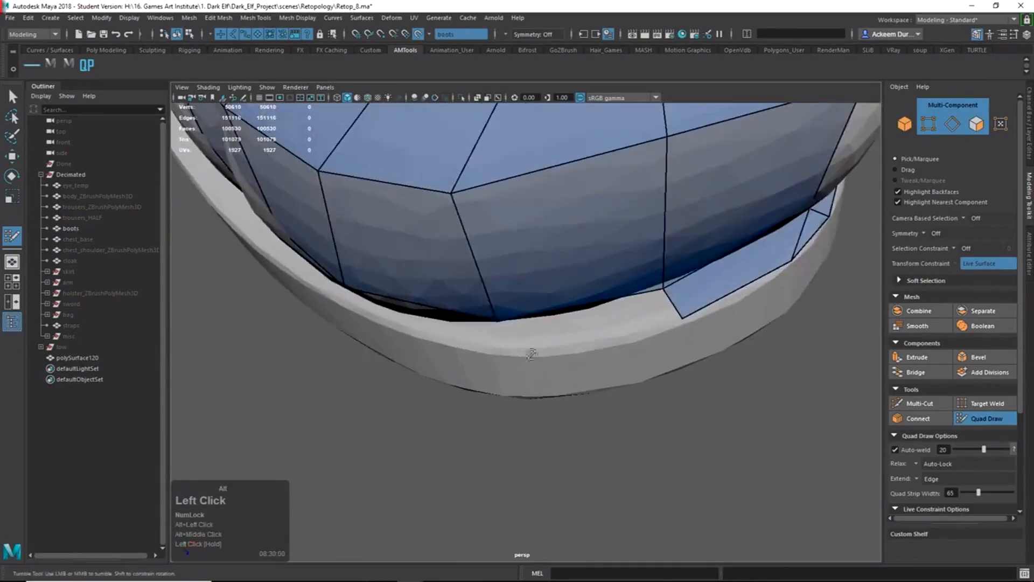
pyautogui.moveTo(495, 319); pyautogui.dragTo(501, 328)
pyautogui.moveTo(515, 347)
pyautogui.keyDown('alt'); pyautogui.mouseDown()
pyautogui.moveTo(529, 321)
pyautogui.moveTo(532, 347)
pyautogui.moveTo(549, 344)
pyautogui.moveTo(486, 334)
pyautogui.moveTo(452, 354)
pyautogui.mouseUp(); pyautogui.keyUp('alt')
pyautogui.keyDown('shift'); pyautogui.click(521, 356); pyautogui.keyUp('shift')
pyautogui.keyDown('shift'); pyautogui.click(494, 314); pyautogui.keyUp('shift')
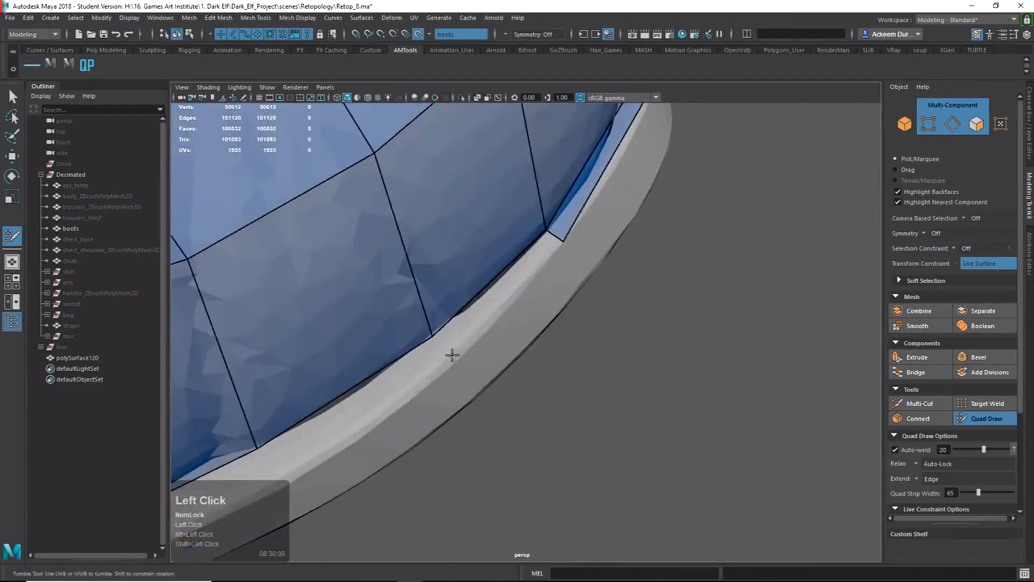
# Fill the first run of rim gaps with quads along the boot's welt.
pyautogui.keyDown('shift'); pyautogui.click(472, 315); pyautogui.keyUp('shift')
pyautogui.keyDown('alt'); pyautogui.moveTo(472, 316); pyautogui.dragTo(656, 234, button='middle'); pyautogui.keyUp('alt')
pyautogui.click(466, 397)
pyautogui.keyDown('shift'); pyautogui.click(489, 361); pyautogui.keyUp('shift')
pyautogui.keyDown('alt'); pyautogui.moveTo(489, 360); pyautogui.dragTo(597, 264, button='middle'); pyautogui.keyUp('alt')
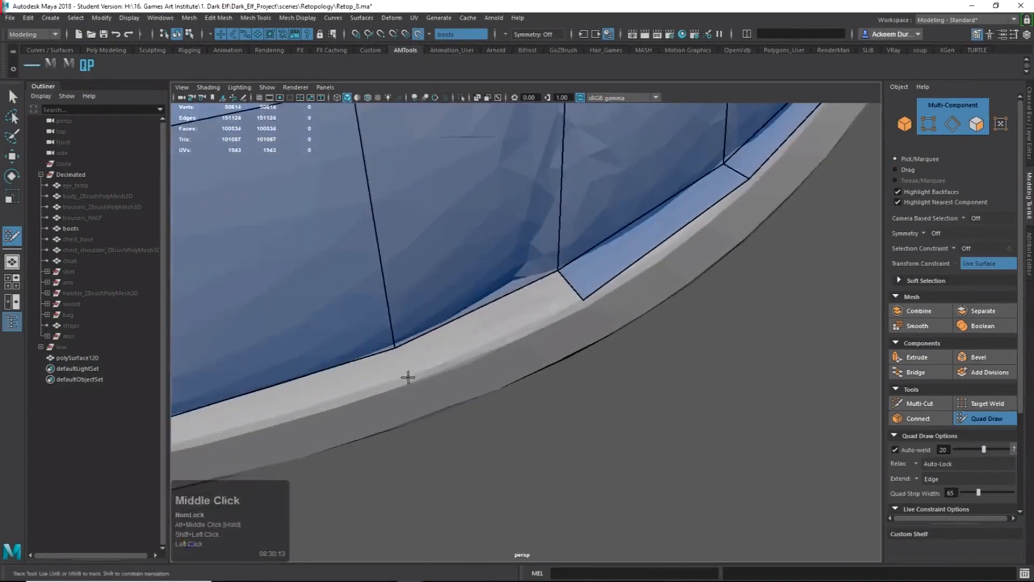
pyautogui.keyDown('shift'); pyautogui.click(499, 321); pyautogui.keyUp('shift')
pyautogui.moveTo(499, 321)
pyautogui.keyDown('alt'); pyautogui.mouseDown(button='middle')
pyautogui.moveTo(492, 366)
pyautogui.moveTo(553, 348)
pyautogui.moveTo(508, 387)
pyautogui.mouseUp(button='middle'); pyautogui.keyUp('alt')
pyautogui.keyDown('shift'); pyautogui.click(500, 364); pyautogui.keyUp('shift')
pyautogui.keyDown('shift'); pyautogui.click(527, 361); pyautogui.keyUp('shift')
pyautogui.keyDown('shift'); pyautogui.click(517, 372); pyautogui.keyUp('shift')
pyautogui.keyDown('alt'); pyautogui.moveTo(354, 350); pyautogui.dragTo(542, 364, button='middle'); pyautogui.keyUp('alt')
pyautogui.click(518, 386)
pyautogui.keyDown('shift'); pyautogui.click(544, 380); pyautogui.keyUp('shift')
pyautogui.moveTo(437, 351)
pyautogui.keyDown('alt'); pyautogui.mouseDown(button='middle')
pyautogui.moveTo(524, 368)
pyautogui.moveTo(486, 395)
pyautogui.mouseUp(button='middle'); pyautogui.keyUp('alt')
pyautogui.click(455, 389)
pyautogui.keyDown('shift'); pyautogui.click(490, 387); pyautogui.keyUp('shift')
pyautogui.keyDown('shift'); pyautogui.click(520, 393); pyautogui.keyUp('shift')
# Zoom in closer and fill the next few adjacent gaps in the rim strip.
pyautogui.keyDown('alt'); pyautogui.moveTo(520, 393); pyautogui.dragTo(457, 434, button='right'); pyautogui.keyUp('alt')
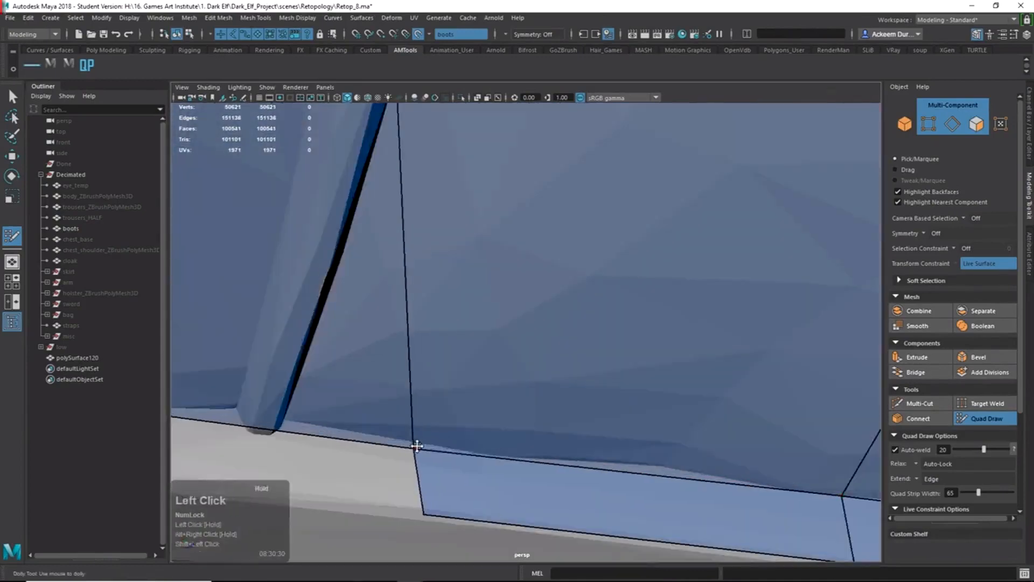
pyautogui.keyDown('alt'); pyautogui.moveTo(457, 434); pyautogui.dragTo(425, 403, button='middle'); pyautogui.keyUp('alt')
pyautogui.keyDown('shift'); pyautogui.click(467, 405); pyautogui.keyUp('shift')
pyautogui.keyDown('shift'); pyautogui.click(377, 397); pyautogui.keyUp('shift')
pyautogui.keyDown('alt'); pyautogui.moveTo(487, 409); pyautogui.dragTo(350, 396, button='right'); pyautogui.keyUp('alt')
pyautogui.keyDown('alt'); pyautogui.moveTo(350, 396); pyautogui.dragTo(539, 307, button='middle'); pyautogui.keyUp('alt')
pyautogui.keyDown('alt'); pyautogui.moveTo(538, 307); pyautogui.dragTo(602, 297, button='right'); pyautogui.keyUp('alt')
pyautogui.keyDown('shift'); pyautogui.click(602, 297); pyautogui.keyUp('shift')
pyautogui.keyDown('alt'); pyautogui.click(337, 337); pyautogui.keyUp('alt')
pyautogui.keyDown('shift'); pyautogui.click(328, 335); pyautogui.keyUp('shift')
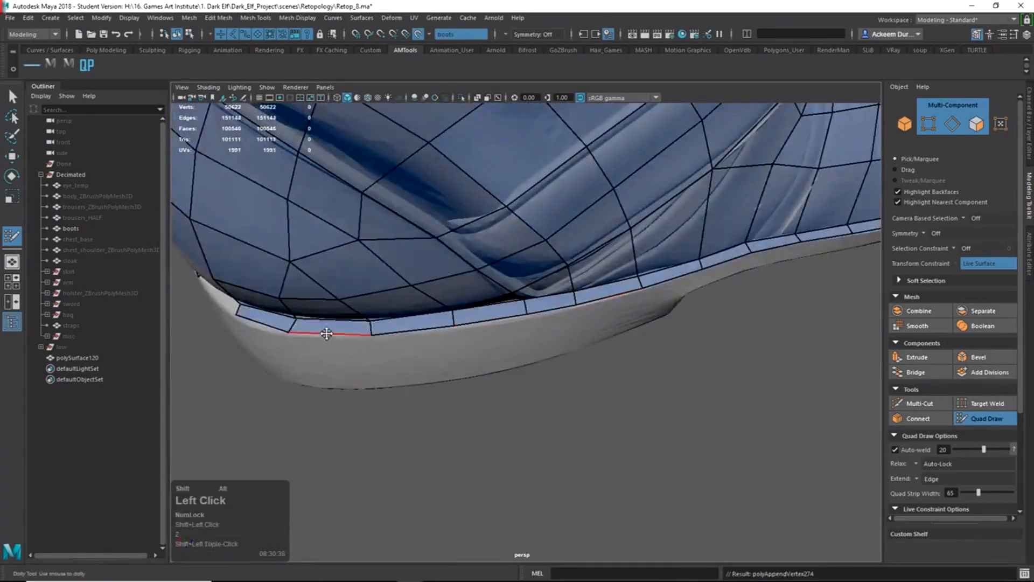
# Fill the rim gaps at the boot's front, continuing past the sole.
pyautogui.keyDown('alt'); pyautogui.moveTo(325, 334); pyautogui.dragTo(511, 423); pyautogui.keyUp('alt')
pyautogui.keyDown('shift'); pyautogui.click(377, 358); pyautogui.keyUp('shift')
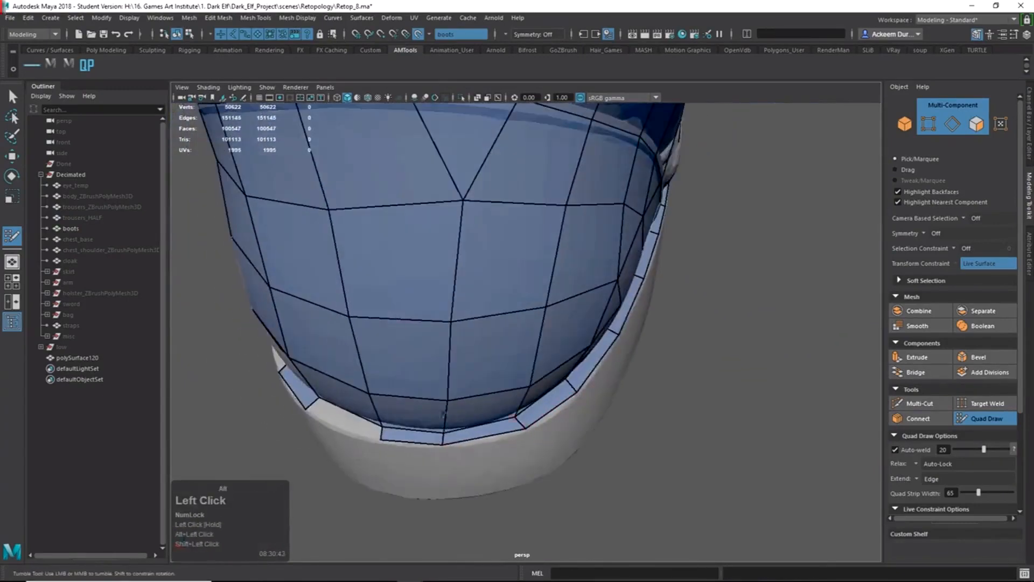
pyautogui.keyDown('shift'); pyautogui.click(491, 411); pyautogui.keyUp('shift')
pyautogui.keyDown('alt'); pyautogui.moveTo(443, 414); pyautogui.dragTo(558, 334); pyautogui.keyUp('alt')
pyautogui.keyDown('shift'); pyautogui.click(412, 263); pyautogui.keyUp('shift')
pyautogui.keyDown('alt'); pyautogui.moveTo(412, 263); pyautogui.dragTo(461, 281); pyautogui.keyUp('alt')
pyautogui.keyDown('alt'); pyautogui.moveTo(461, 281); pyautogui.dragTo(554, 363, button='right'); pyautogui.keyUp('alt')
pyautogui.keyDown('alt'); pyautogui.moveTo(554, 362); pyautogui.dragTo(572, 284); pyautogui.keyUp('alt')
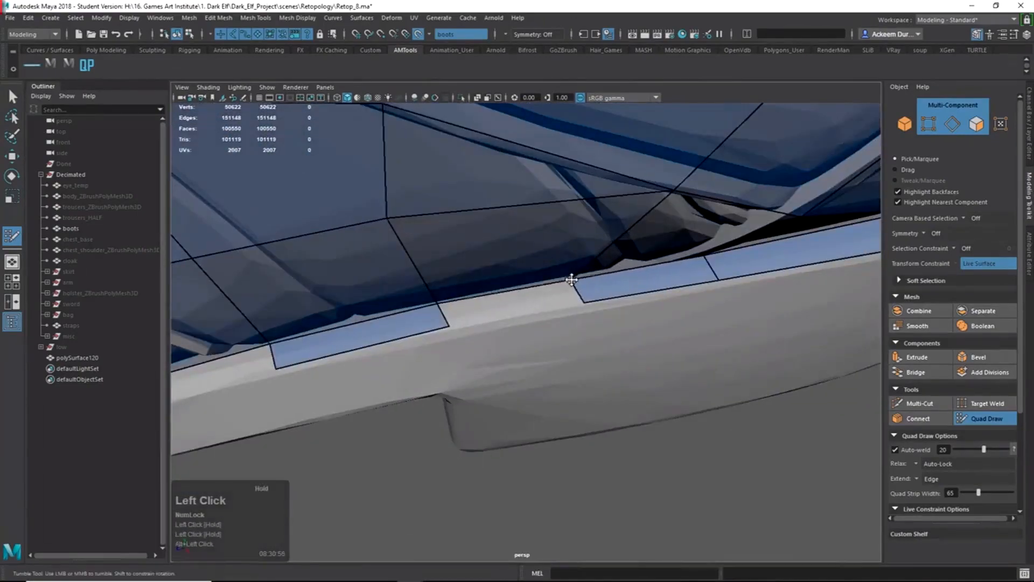
pyautogui.keyDown('shift'); pyautogui.click(516, 302); pyautogui.keyUp('shift')
# Fill the remaining rim gaps toward the toe, nudging one rim vertex slightly.
pyautogui.keyDown('alt'); pyautogui.moveTo(334, 323); pyautogui.dragTo(554, 259, button='middle'); pyautogui.keyUp('alt')
pyautogui.keyDown('alt'); pyautogui.moveTo(554, 258); pyautogui.dragTo(474, 291, button='right'); pyautogui.keyUp('alt')
pyautogui.keyDown('shift'); pyautogui.click(443, 328); pyautogui.keyUp('shift')
pyautogui.keyDown('alt'); pyautogui.moveTo(231, 407); pyautogui.dragTo(526, 297, button='middle'); pyautogui.keyUp('alt')
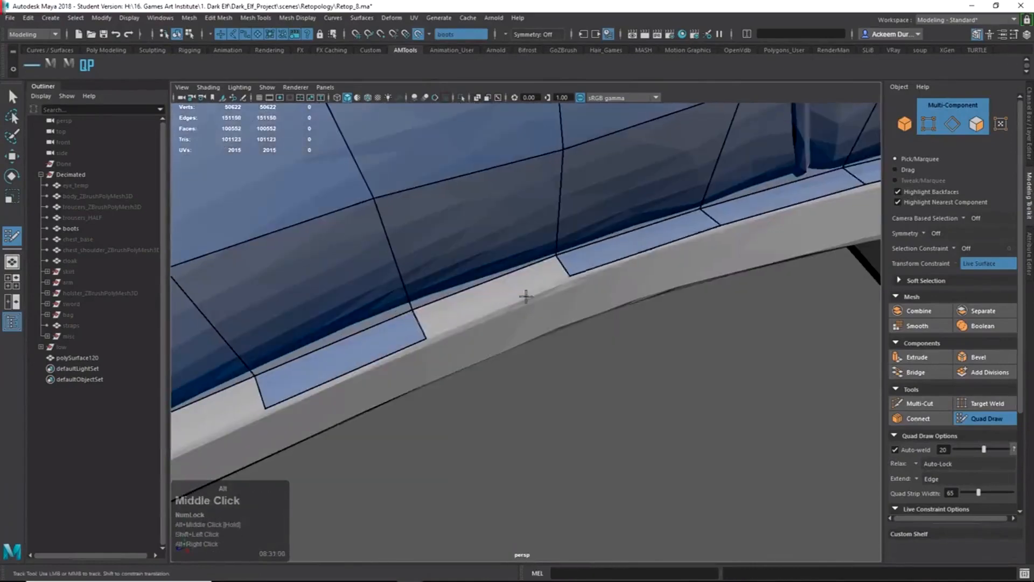
pyautogui.keyDown('alt'); pyautogui.moveTo(502, 287); pyautogui.dragTo(425, 310); pyautogui.keyUp('alt')
pyautogui.keyDown('alt'); pyautogui.moveTo(426, 309); pyautogui.dragTo(440, 303, button='middle'); pyautogui.keyUp('alt')
pyautogui.keyDown('shift'); pyautogui.click(503, 337); pyautogui.keyUp('shift')
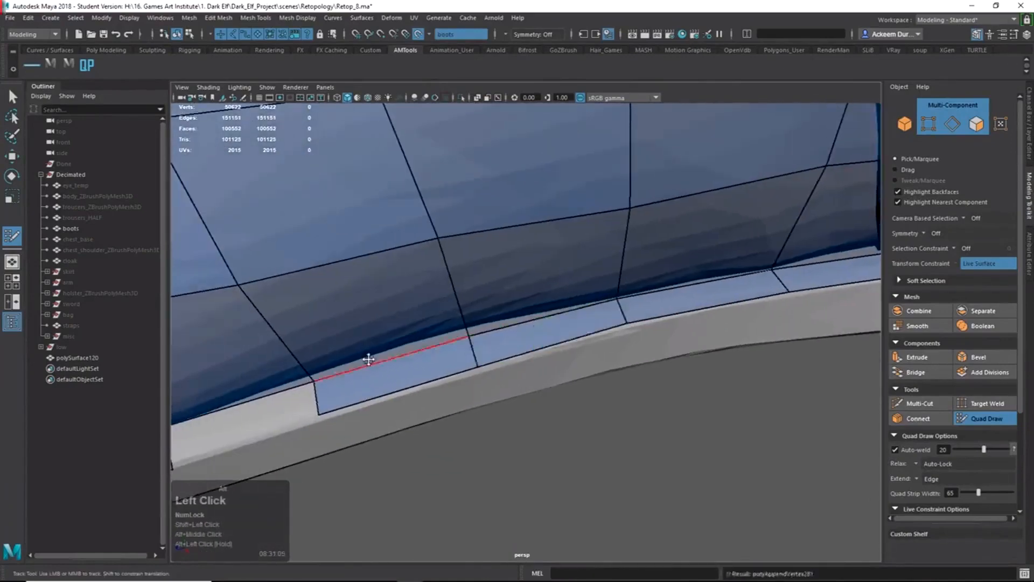
pyautogui.keyDown('alt'); pyautogui.moveTo(301, 393); pyautogui.dragTo(566, 263, button='middle'); pyautogui.keyUp('alt')
pyautogui.keyDown('shift'); pyautogui.click(474, 312); pyautogui.keyUp('shift')
pyautogui.moveTo(584, 287); pyautogui.dragTo(585, 290)
pyautogui.keyDown('alt'); pyautogui.moveTo(383, 308); pyautogui.dragTo(697, 263, button='middle'); pyautogui.keyUp('alt')
pyautogui.keyDown('alt'); pyautogui.moveTo(229, 306); pyautogui.dragTo(521, 318, button='middle'); pyautogui.keyUp('alt')
pyautogui.keyDown('shift'); pyautogui.click(523, 318); pyautogui.keyUp('shift')
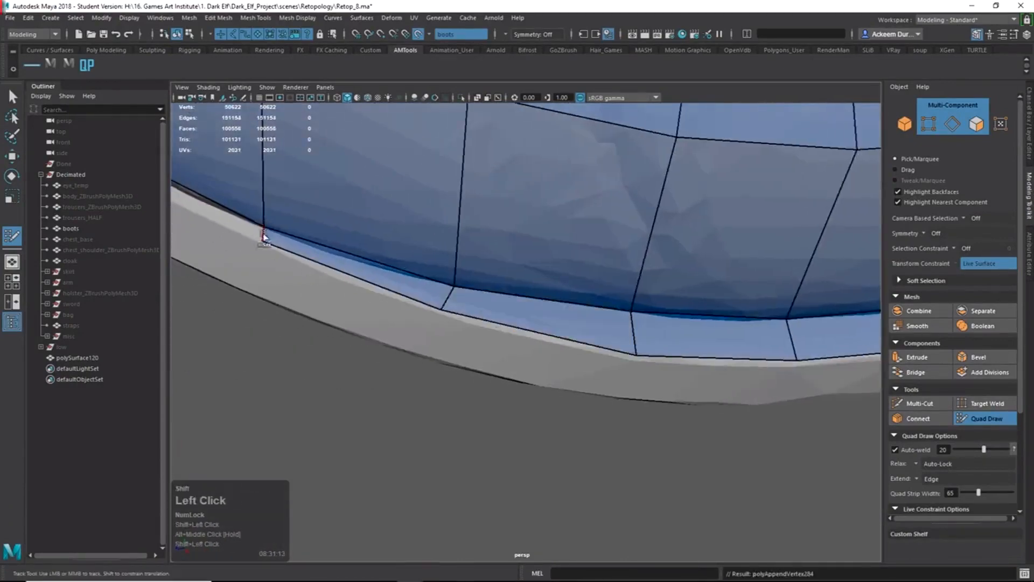
pyautogui.keyDown('alt'); pyautogui.moveTo(264, 237); pyautogui.dragTo(459, 307, button='middle'); pyautogui.keyUp('alt')
pyautogui.keyDown('shift'); pyautogui.click(461, 308); pyautogui.keyUp('shift')
pyautogui.keyDown('alt'); pyautogui.moveTo(474, 302); pyautogui.dragTo(376, 258, button='right'); pyautogui.keyUp('alt')
pyautogui.keyDown('alt'); pyautogui.moveTo(376, 259); pyautogui.dragTo(561, 323, button='middle'); pyautogui.keyUp('alt')
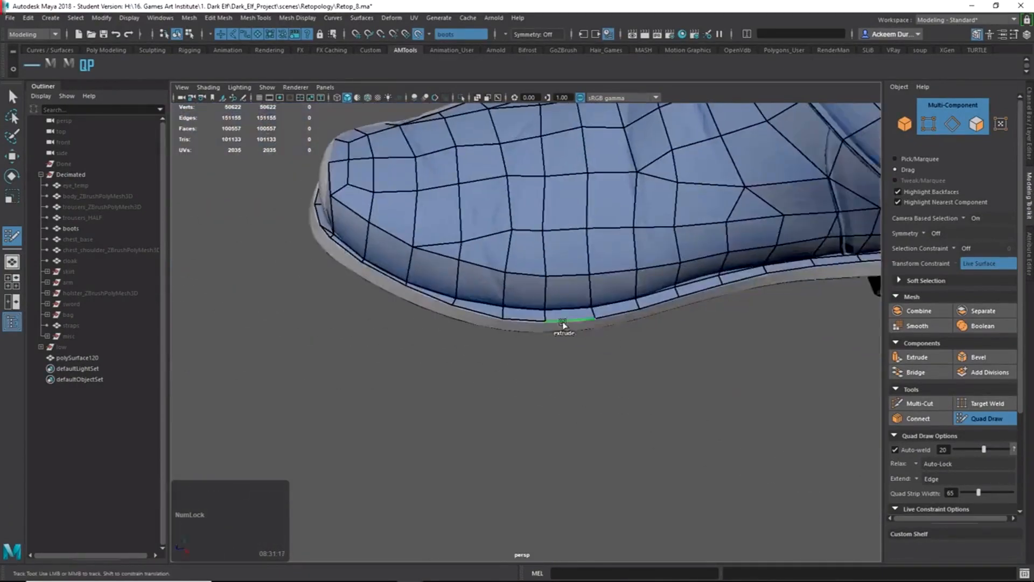
# Extrude bottom rim edges downward into new quads toward the sole.
pyautogui.keyDown('alt'); pyautogui.moveTo(561, 323); pyautogui.dragTo(687, 297, button='right'); pyautogui.keyUp('alt')
pyautogui.press('Tab')
pyautogui.moveTo(688, 296); pyautogui.dragTo(690, 332)
pyautogui.moveTo(356, 264); pyautogui.dragTo(493, 327)
pyautogui.press('Tab')
pyautogui.moveTo(503, 447); pyautogui.dragTo(503, 464)
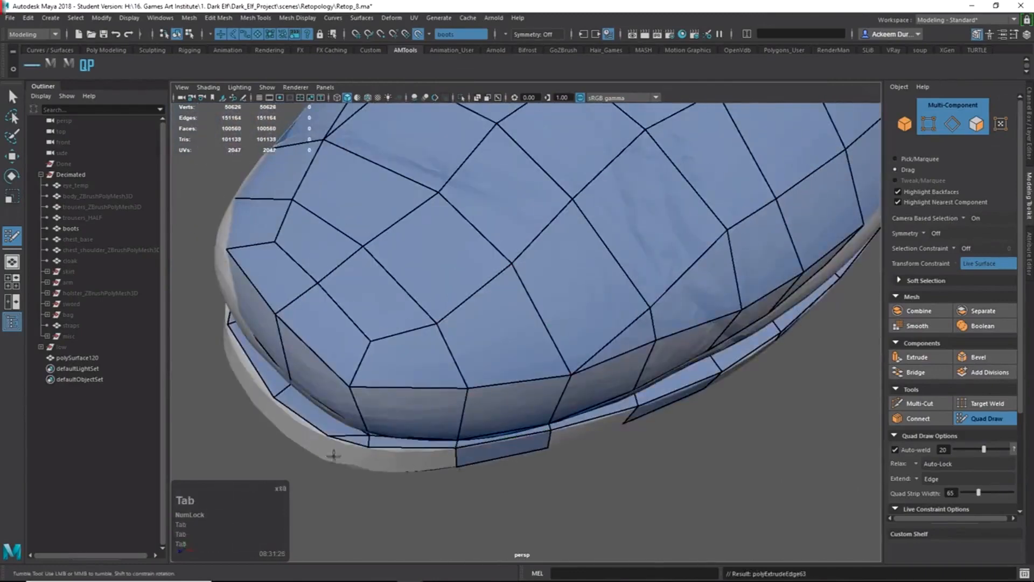
# Extrude a new rim quad at the toe, briefly toggling Multi-Cut and back to Quad Draw.
pyautogui.keyDown('alt'); pyautogui.moveTo(313, 441); pyautogui.dragTo(620, 472); pyautogui.keyUp('alt')
pyautogui.keyDown('alt'); pyautogui.moveTo(625, 476); pyautogui.dragTo(582, 379, button='middle'); pyautogui.keyUp('alt')
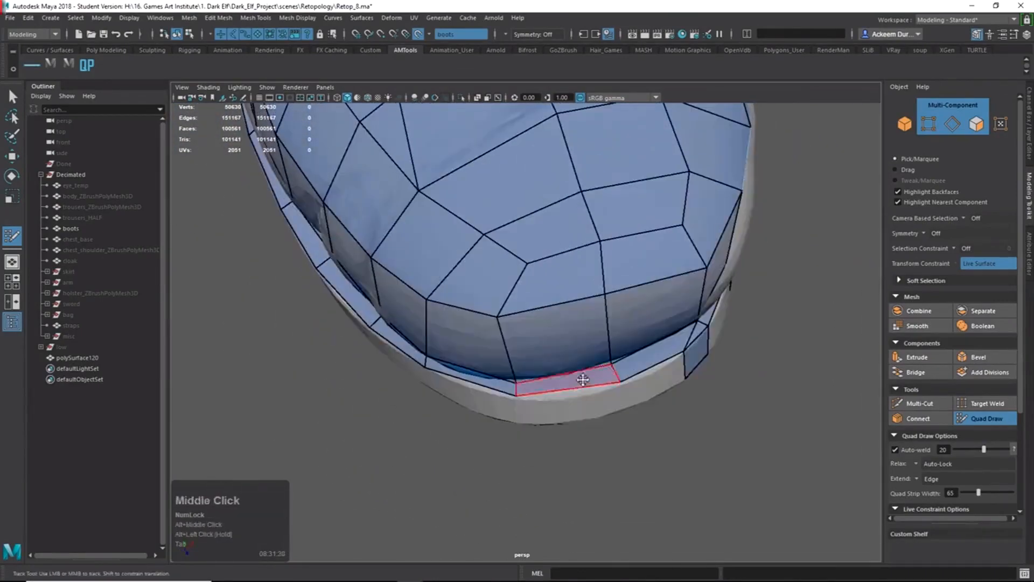
pyautogui.press('Tab')
pyautogui.moveTo(573, 390)
pyautogui.mouseDown()
pyautogui.moveTo(574, 422)
pyautogui.moveTo(646, 399)
pyautogui.mouseUp()
pyautogui.keyDown('alt'); pyautogui.moveTo(646, 399); pyautogui.dragTo(707, 390, button='middle'); pyautogui.keyUp('alt')
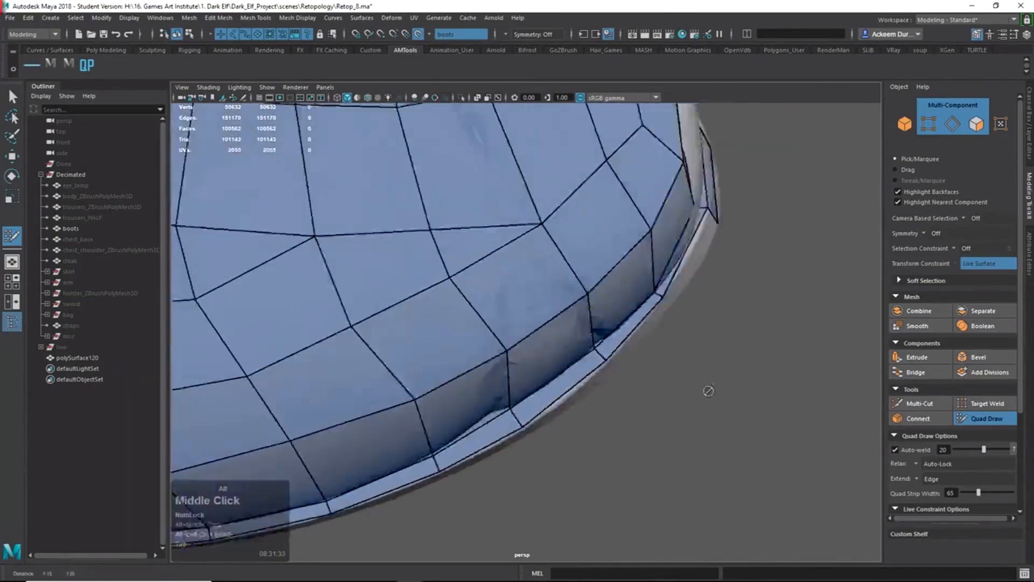
pyautogui.keyDown('alt'); pyautogui.moveTo(707, 391); pyautogui.dragTo(526, 422); pyautogui.keyUp('alt')
pyautogui.keyDown('ctrl'); pyautogui.keyDown('shift'); pyautogui.moveTo(458, 176); pyautogui.dragTo(384, 220, button='right'); pyautogui.keyUp('shift'); pyautogui.keyUp('ctrl')
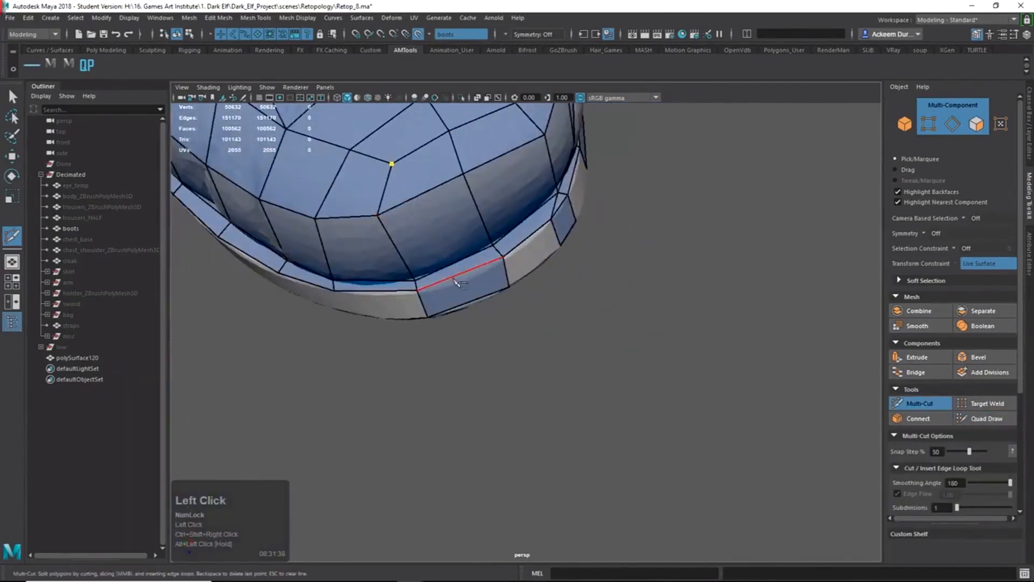
pyautogui.keyDown('ctrl'); pyautogui.keyDown('shift'); pyautogui.moveTo(462, 266); pyautogui.dragTo(452, 281, button='right'); pyautogui.keyUp('shift'); pyautogui.keyUp('ctrl')
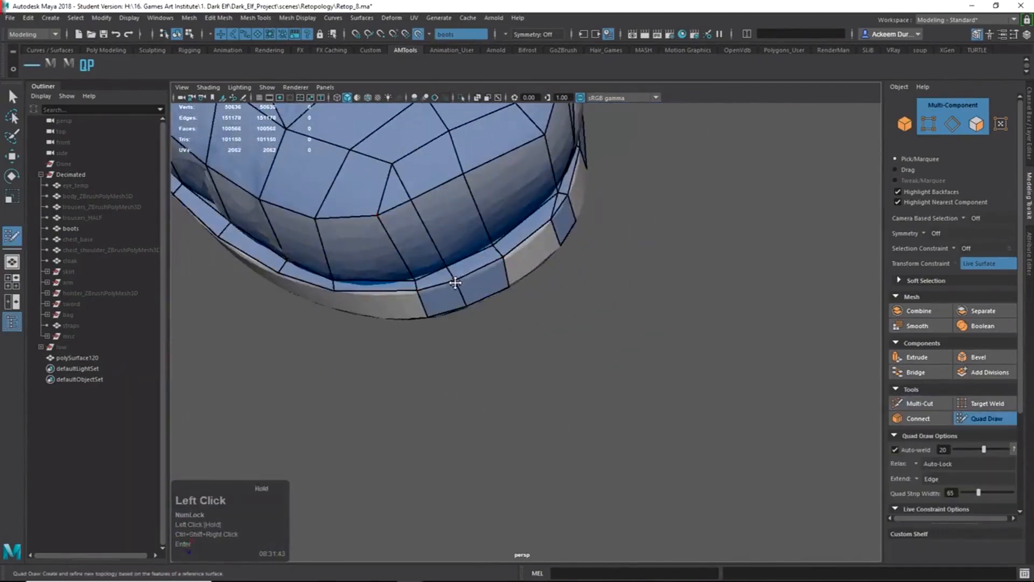
# Fill the rim gaps near the toe with new quad faces.
pyautogui.keyDown('alt'); pyautogui.moveTo(344, 194); pyautogui.dragTo(385, 217, button='right'); pyautogui.keyUp('alt')
pyautogui.keyDown('alt'); pyautogui.moveTo(384, 217); pyautogui.dragTo(407, 245, button='middle'); pyautogui.keyUp('alt')
pyautogui.keyDown('alt'); pyautogui.moveTo(417, 252); pyautogui.dragTo(398, 241, button='right'); pyautogui.keyUp('alt')
pyautogui.moveTo(399, 241)
pyautogui.keyDown('alt'); pyautogui.mouseDown()
pyautogui.moveTo(526, 276)
pyautogui.moveTo(479, 242)
pyautogui.moveTo(478, 218)
pyautogui.mouseUp(); pyautogui.keyUp('alt')
pyautogui.keyDown('shift'); pyautogui.click(480, 274); pyautogui.keyUp('shift')
pyautogui.click(476, 234)
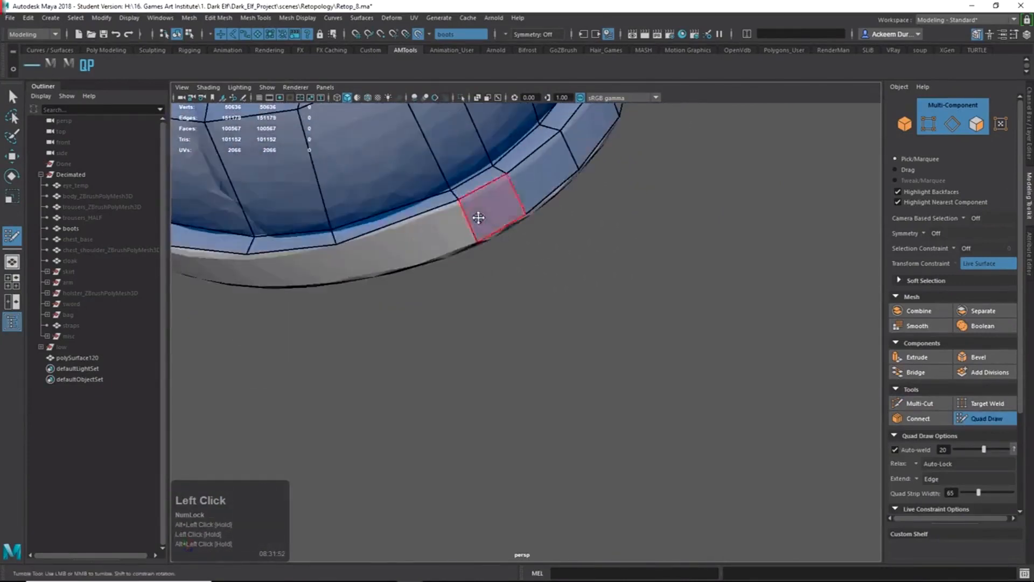
pyautogui.keyDown('shift'); pyautogui.click(382, 263); pyautogui.keyUp('shift')
pyautogui.keyDown('alt'); pyautogui.moveTo(381, 263); pyautogui.dragTo(446, 238, button='middle'); pyautogui.keyUp('alt')
pyautogui.keyDown('shift'); pyautogui.click(493, 247); pyautogui.keyUp('shift')
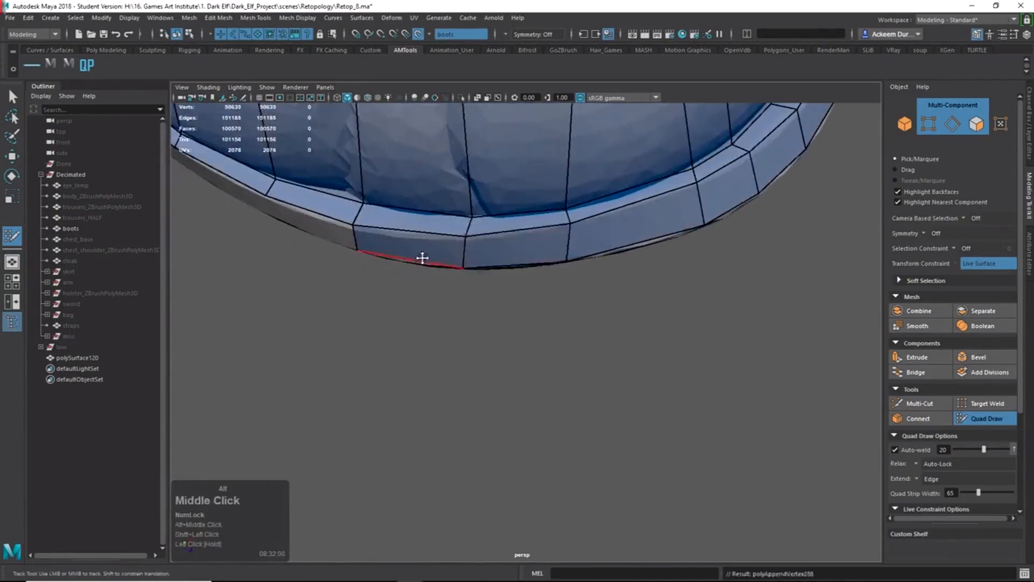
# Extrude more rim edges into quads and fill the gaps beside each one.
pyautogui.keyDown('alt'); pyautogui.moveTo(422, 257); pyautogui.dragTo(442, 231); pyautogui.keyUp('alt')
pyautogui.keyDown('alt'); pyautogui.moveTo(442, 230); pyautogui.dragTo(448, 166, button='middle'); pyautogui.keyUp('alt')
pyautogui.press('Tab')
pyautogui.moveTo(413, 168); pyautogui.dragTo(418, 208)
pyautogui.keyDown('shift'); pyautogui.click(496, 177); pyautogui.keyUp('shift')
pyautogui.moveTo(408, 176)
pyautogui.keyDown('alt'); pyautogui.mouseDown(button='middle')
pyautogui.moveTo(432, 199)
pyautogui.moveTo(493, 214)
pyautogui.mouseUp(button='middle'); pyautogui.keyUp('alt')
pyautogui.press('Tab')
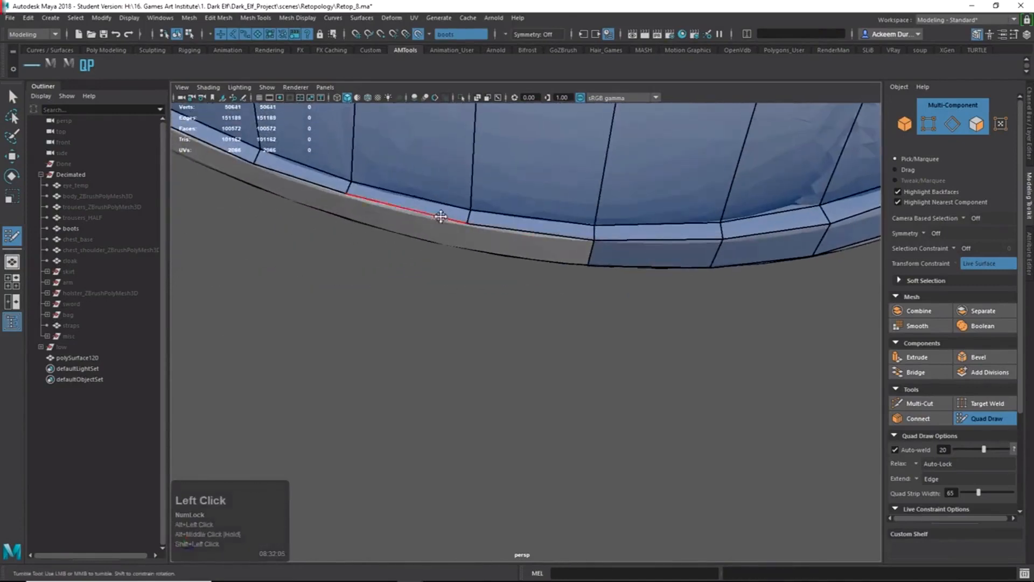
pyautogui.moveTo(416, 215); pyautogui.dragTo(420, 238)
pyautogui.keyDown('shift'); pyautogui.click(512, 243); pyautogui.keyUp('shift')
pyautogui.keyDown('alt'); pyautogui.moveTo(462, 253); pyautogui.dragTo(533, 275, button='middle'); pyautogui.keyUp('alt')
pyautogui.press('Tab')
pyautogui.moveTo(496, 254); pyautogui.dragTo(484, 274)
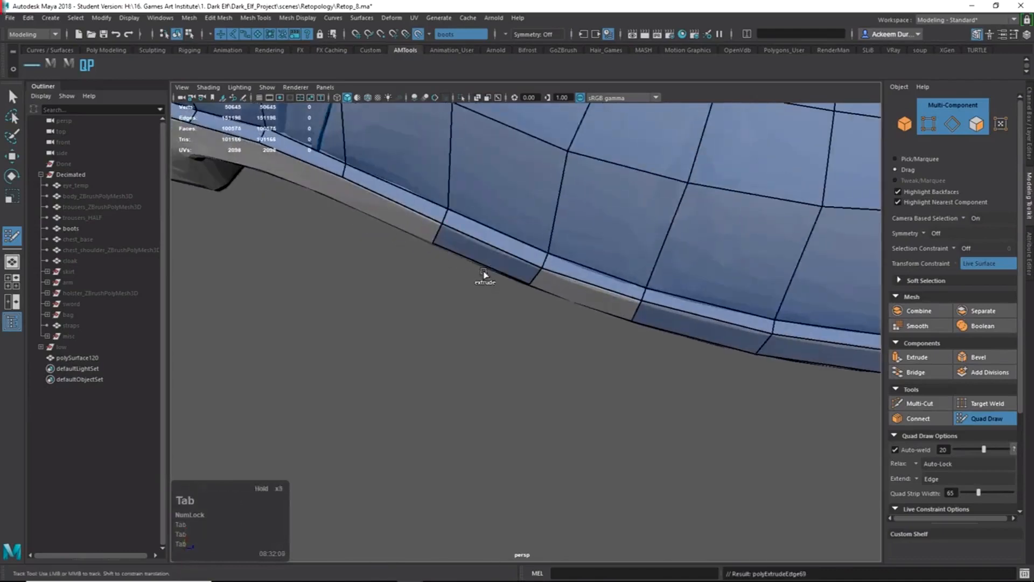
pyautogui.keyDown('shift'); pyautogui.click(582, 294); pyautogui.keyUp('shift')
# Extrude the last rim edges toward the heel block, fill the adjacent gap, and reposition a corner vertex.
pyautogui.keyDown('alt'); pyautogui.moveTo(430, 267); pyautogui.dragTo(566, 345, button='middle'); pyautogui.keyUp('alt')
pyautogui.press('Tab')
pyautogui.moveTo(439, 241); pyautogui.dragTo(433, 265)
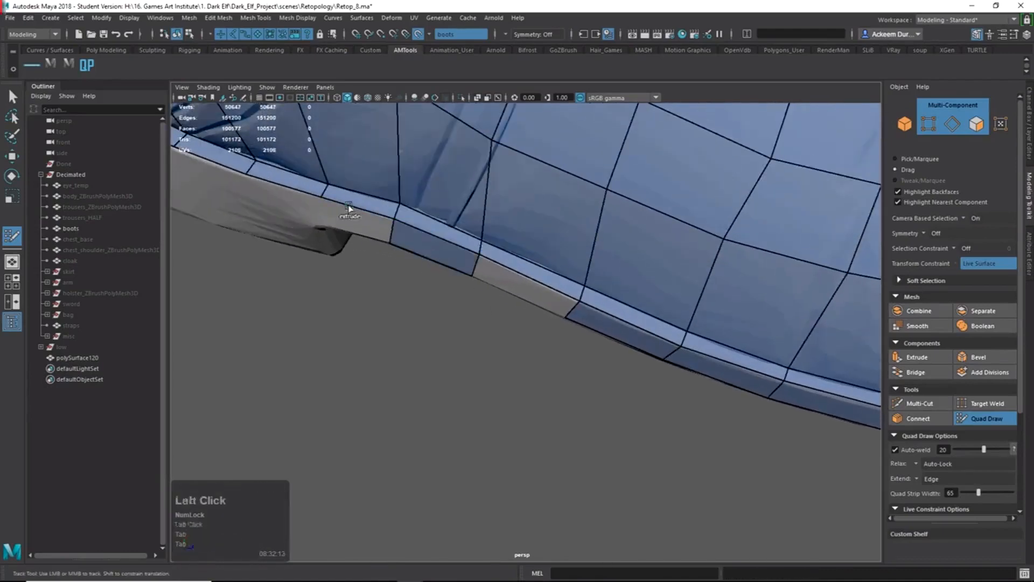
pyautogui.moveTo(349, 209); pyautogui.dragTo(374, 224)
pyautogui.keyDown('shift'); pyautogui.click(543, 260); pyautogui.keyUp('shift')
pyautogui.keyDown('alt'); pyautogui.moveTo(427, 241); pyautogui.dragTo(613, 230, button='middle'); pyautogui.keyUp('alt')
pyautogui.moveTo(508, 198); pyautogui.dragTo(505, 164)
pyautogui.keyDown('alt'); pyautogui.moveTo(506, 164); pyautogui.dragTo(512, 182, button='middle'); pyautogui.keyUp('alt')
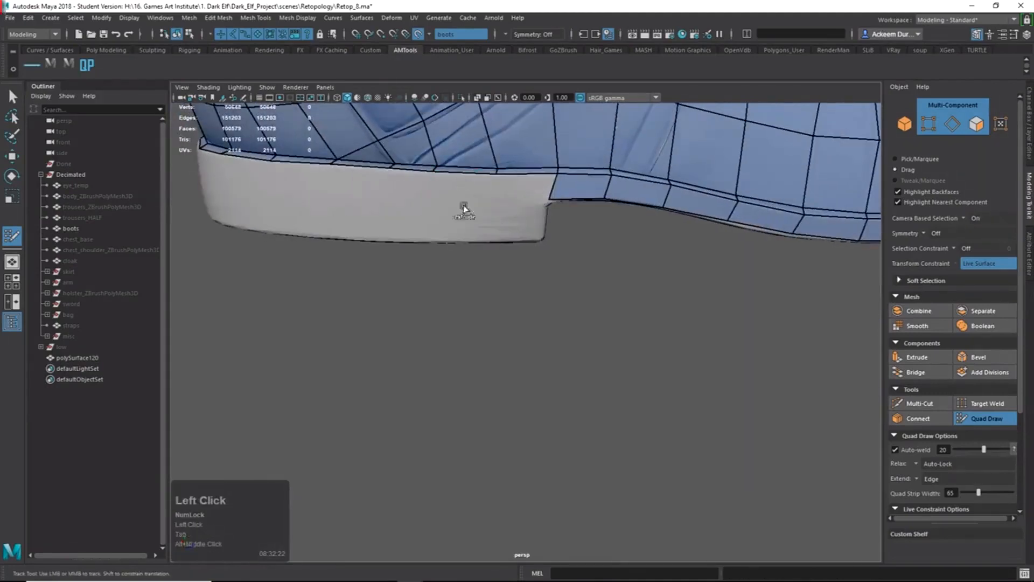
# Extrude a rim edge down to the sole, then fill the previewed quad and the triangular gap above.
pyautogui.press('Tab')
pyautogui.moveTo(464, 209); pyautogui.dragTo(459, 244)
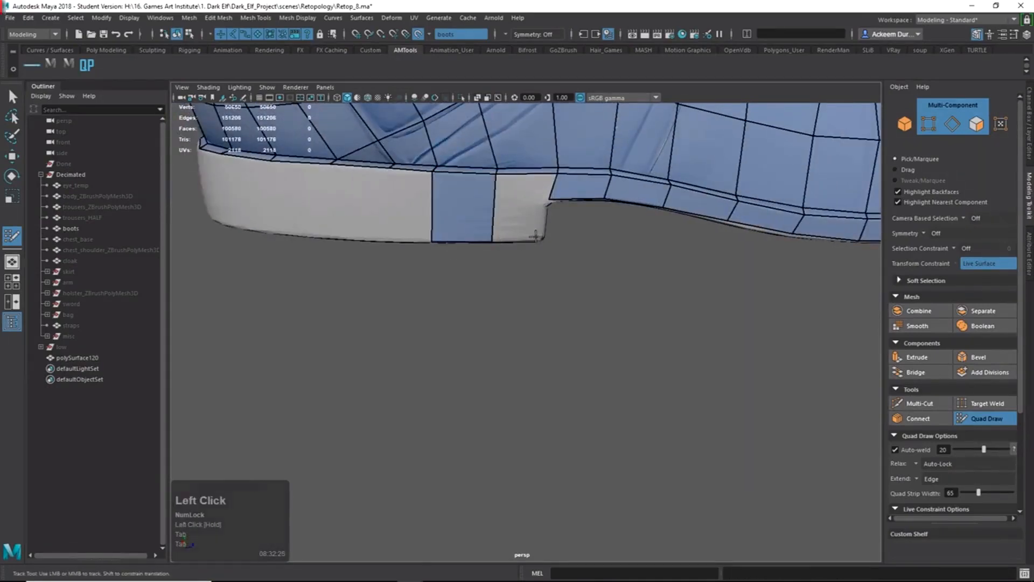
pyautogui.keyDown('shift'); pyautogui.click(522, 212); pyautogui.keyUp('shift')
pyautogui.keyDown('shift'); pyautogui.click(532, 188); pyautogui.keyUp('shift')
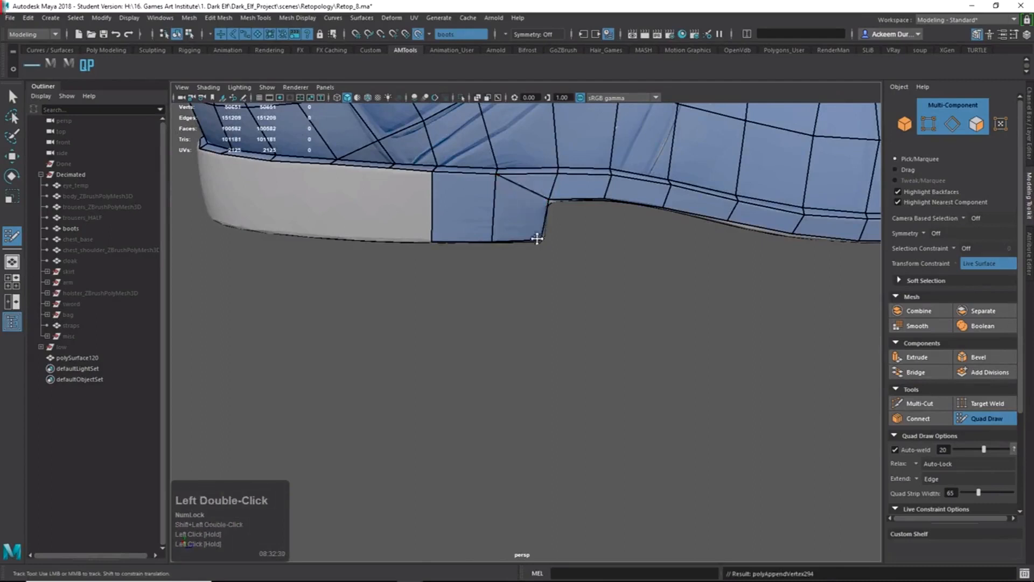
# From the underside, extrude two quads down the sole and one rim quad at the toe.
pyautogui.keyDown('alt'); pyautogui.moveTo(537, 238); pyautogui.dragTo(522, 154); pyautogui.keyUp('alt')
pyautogui.keyDown('alt'); pyautogui.moveTo(521, 154); pyautogui.dragTo(530, 156, button='right'); pyautogui.keyUp('alt')
pyautogui.keyDown('alt'); pyautogui.moveTo(539, 146); pyautogui.dragTo(431, 309); pyautogui.keyUp('alt')
pyautogui.keyDown('alt'); pyautogui.moveTo(431, 309); pyautogui.dragTo(541, 273, button='middle'); pyautogui.keyUp('alt')
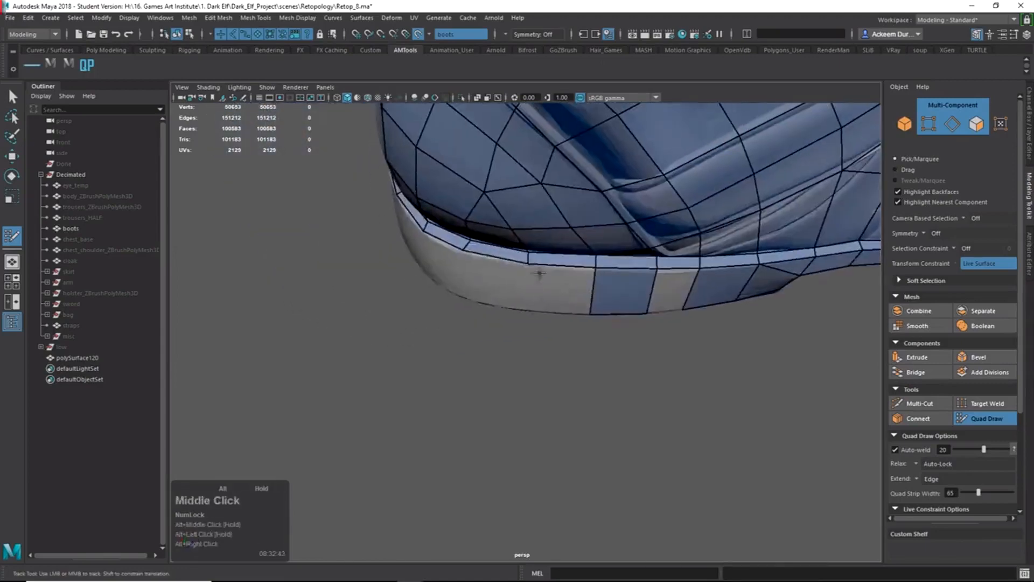
pyautogui.press('Tab')
pyautogui.moveTo(502, 272); pyautogui.dragTo(538, 318)
pyautogui.press('Tab')
pyautogui.moveTo(436, 308); pyautogui.dragTo(445, 353)
# Extrude two more rim quads around the boot's toe.
pyautogui.keyDown('alt'); pyautogui.moveTo(446, 353); pyautogui.dragTo(498, 345); pyautogui.keyUp('alt')
pyautogui.press('Tab')
pyautogui.moveTo(427, 316); pyautogui.dragTo(437, 366)
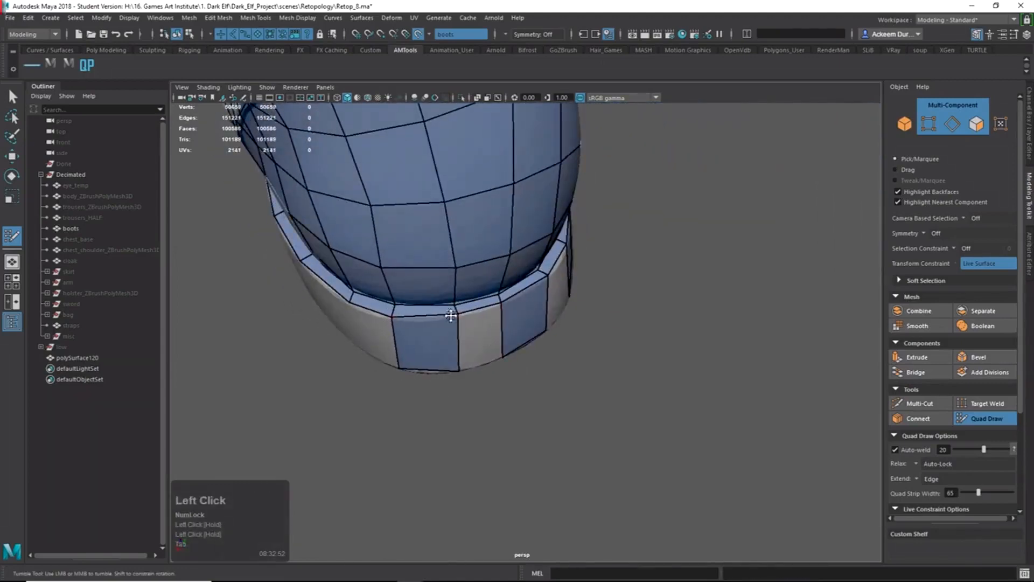
pyautogui.keyDown('alt'); pyautogui.moveTo(456, 318); pyautogui.dragTo(509, 380); pyautogui.keyUp('alt')
pyautogui.press('Tab')
pyautogui.keyDown('alt'); pyautogui.moveTo(509, 380); pyautogui.dragTo(536, 354); pyautogui.keyUp('alt')
pyautogui.keyDown('alt'); pyautogui.moveTo(535, 354); pyautogui.dragTo(539, 348, button='middle'); pyautogui.keyUp('alt')
pyautogui.keyDown('alt'); pyautogui.moveTo(539, 347); pyautogui.dragTo(523, 366, button='right'); pyautogui.keyUp('alt')
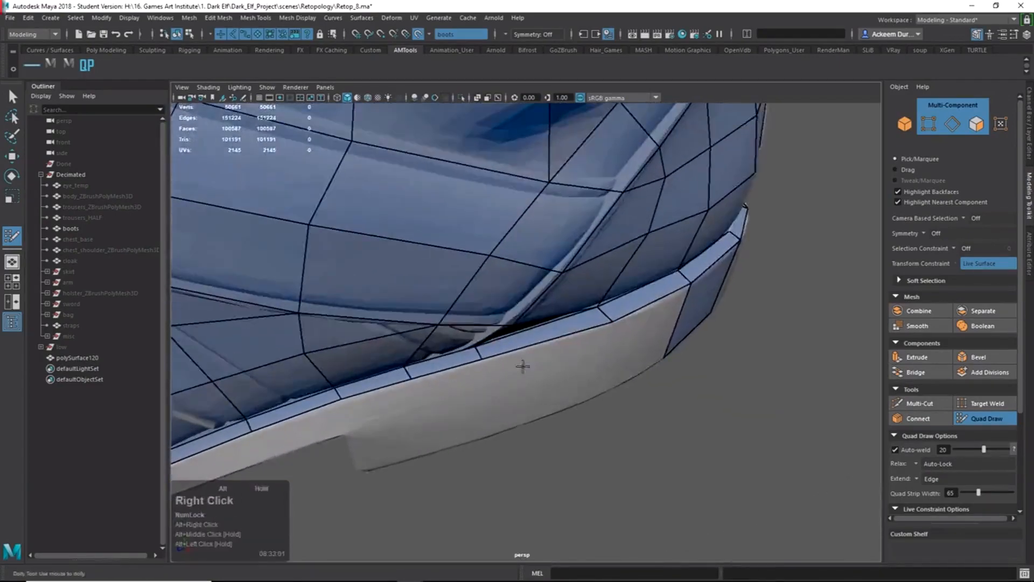
pyautogui.moveTo(522, 367)
pyautogui.keyDown('alt'); pyautogui.mouseDown()
pyautogui.moveTo(476, 346)
pyautogui.moveTo(509, 362)
pyautogui.mouseUp(); pyautogui.keyUp('alt')
# Undo the last vertex tweak, extrude two border edges down into quads, and fill the previewed quad.
pyautogui.hotkey('ctrl', 'z')
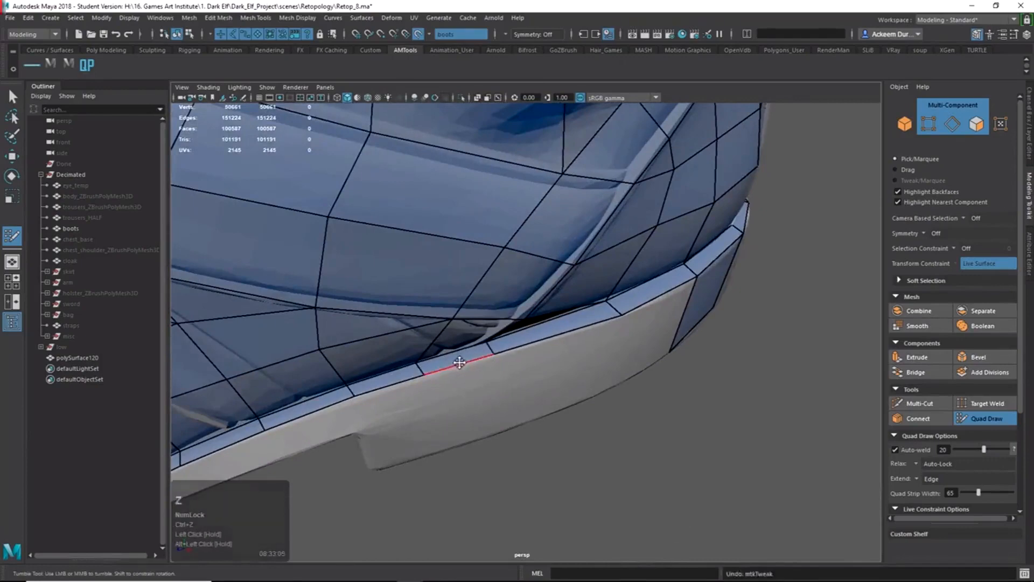
pyautogui.moveTo(461, 362); pyautogui.dragTo(461, 364)
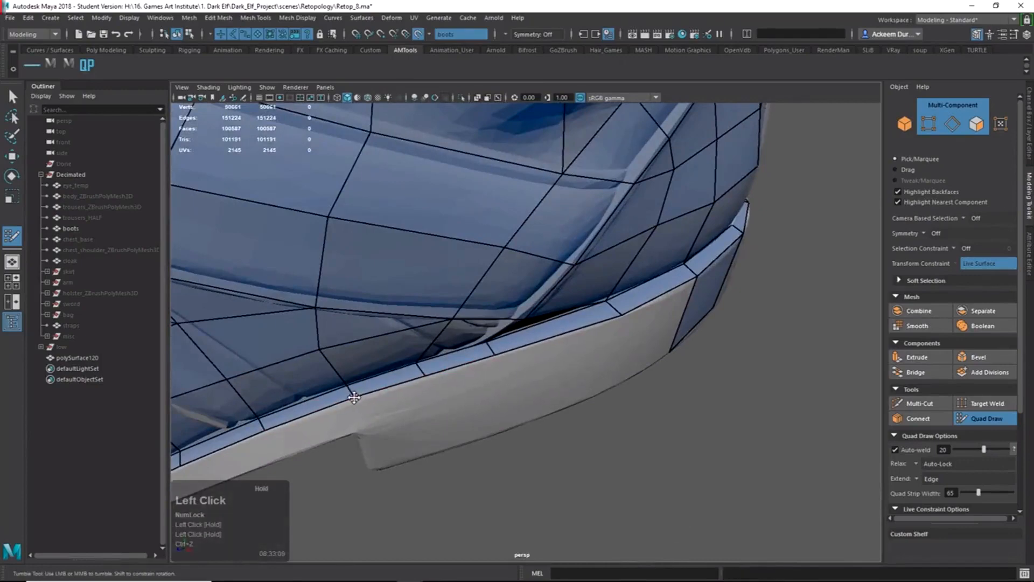
pyautogui.moveTo(562, 342); pyautogui.dragTo(561, 412)
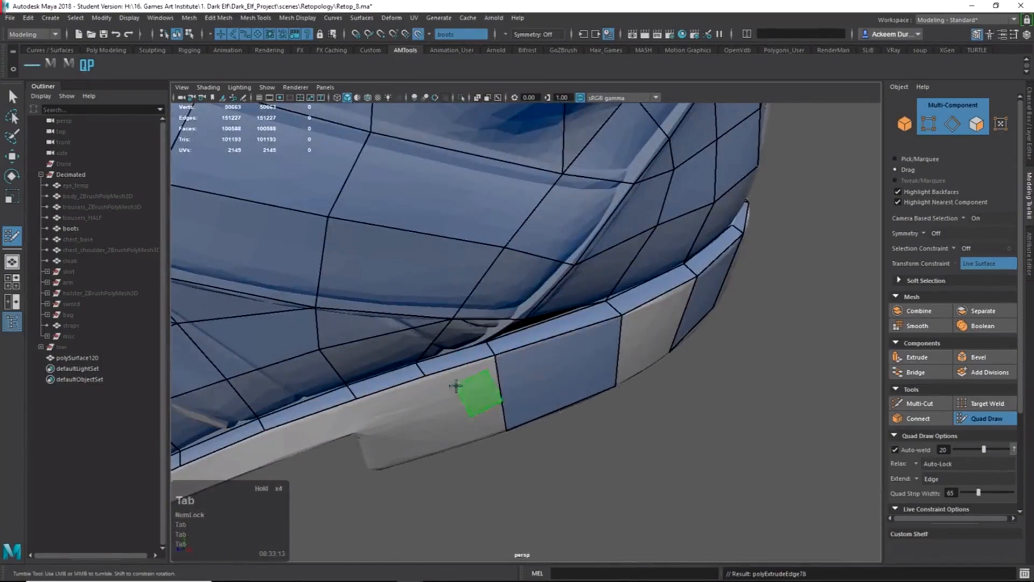
pyautogui.moveTo(455, 386); pyautogui.dragTo(461, 447)
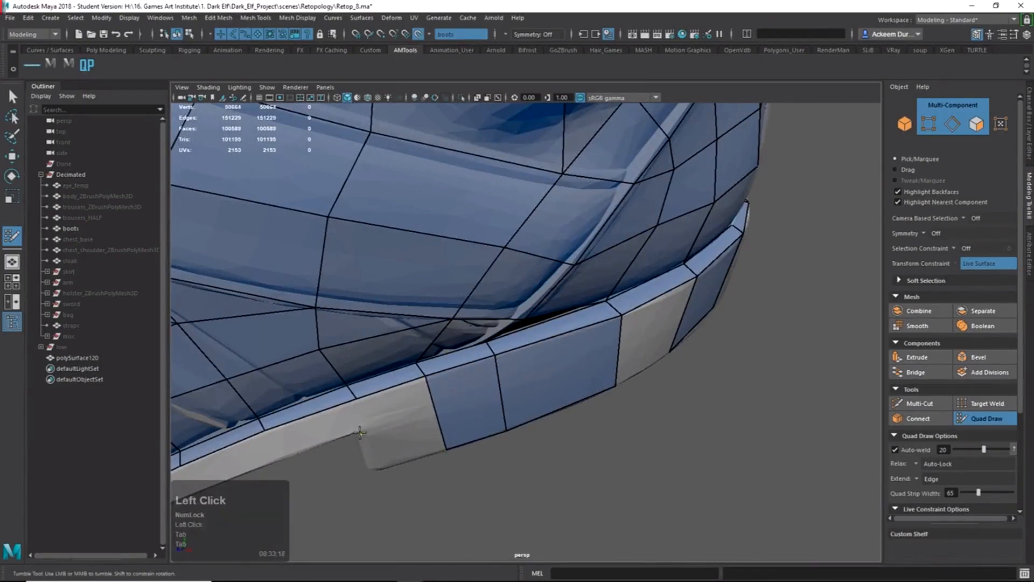
pyautogui.keyDown('shift'); pyautogui.click(302, 431); pyautogui.keyUp('shift')
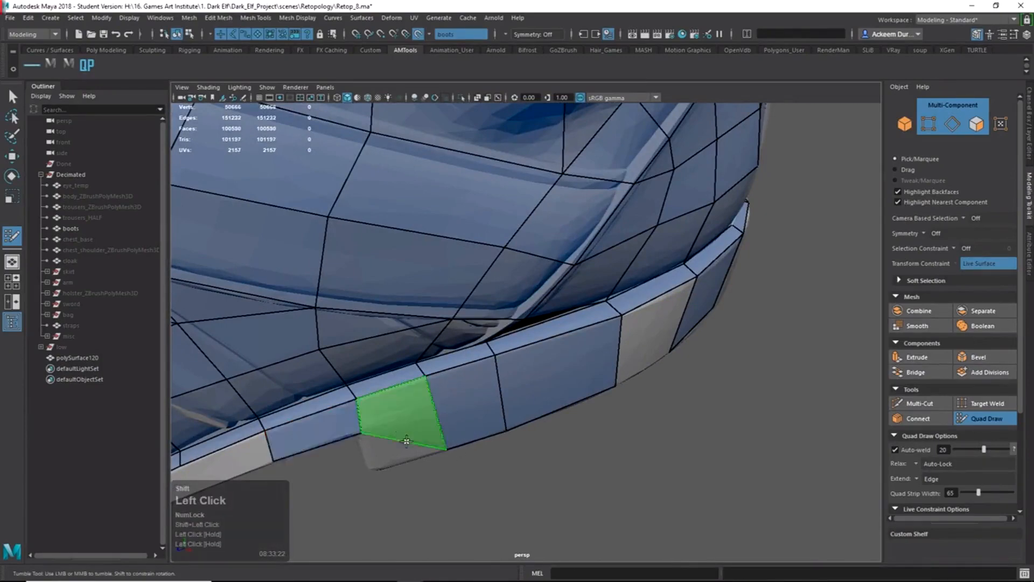
# Fill the heel gap with two quads; undo a stray fill in the sole strip.
pyautogui.keyDown('alt'); pyautogui.moveTo(376, 466); pyautogui.dragTo(386, 353); pyautogui.keyUp('alt')
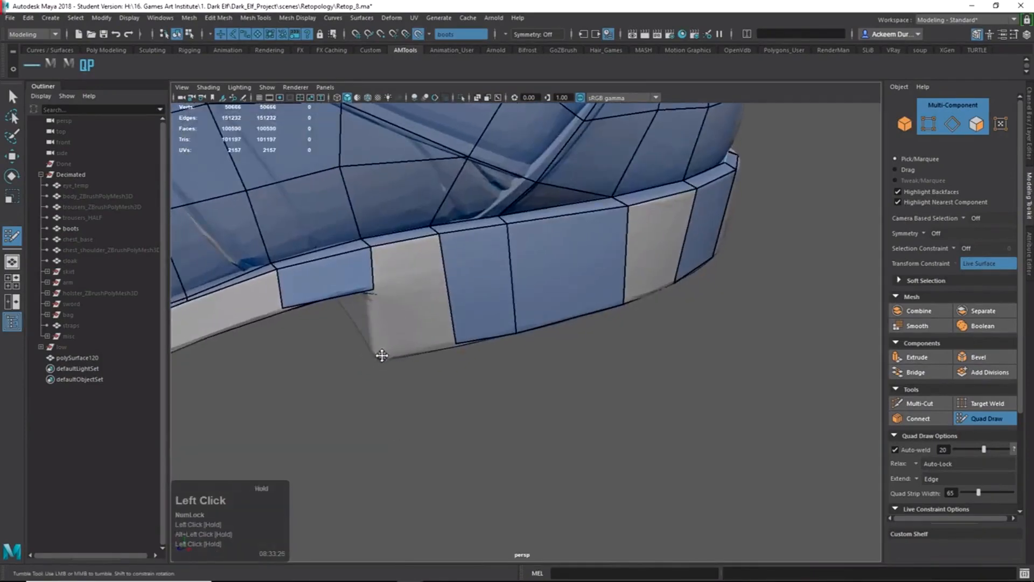
pyautogui.keyDown('shift'); pyautogui.click(413, 319); pyautogui.keyUp('shift')
pyautogui.keyDown('shift'); pyautogui.click(407, 255); pyautogui.keyUp('shift')
pyautogui.moveTo(481, 277)
pyautogui.keyDown('alt'); pyautogui.mouseDown()
pyautogui.moveTo(518, 288)
pyautogui.moveTo(474, 294)
pyautogui.moveTo(514, 303)
pyautogui.mouseUp(); pyautogui.keyUp('alt')
pyautogui.keyDown('shift'); pyautogui.click(603, 364); pyautogui.keyUp('shift')
pyautogui.hotkey('ctrl', 'z')
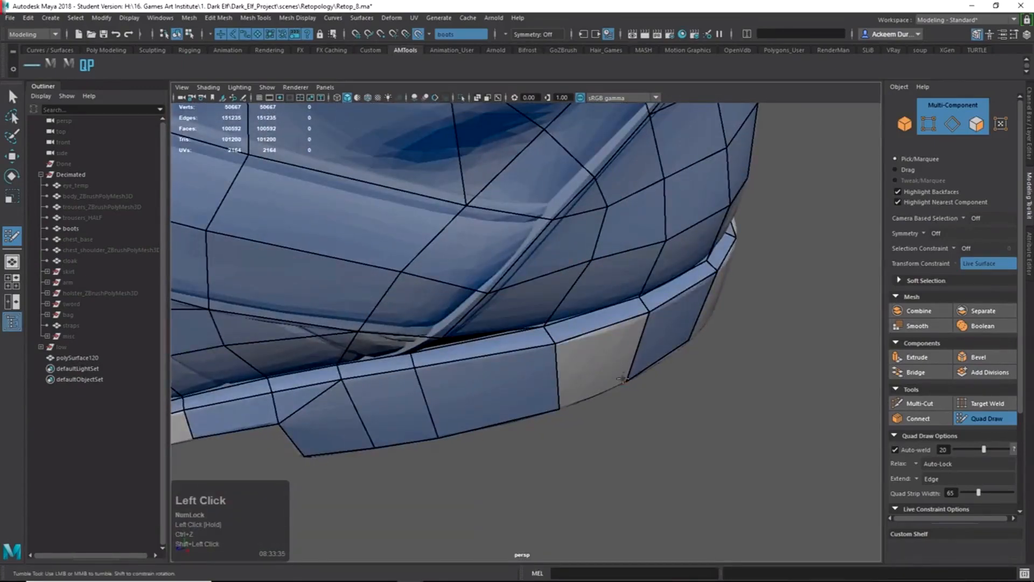
# Fill an empty gap in the sole strip and extend a new quad across the grey gap.
pyautogui.keyDown('alt'); pyautogui.moveTo(622, 378); pyautogui.dragTo(592, 372); pyautogui.keyUp('alt')
pyautogui.keyDown('alt'); pyautogui.moveTo(592, 372); pyautogui.dragTo(571, 366, button='middle'); pyautogui.keyUp('alt')
pyautogui.keyDown('alt'); pyautogui.moveTo(571, 366); pyautogui.dragTo(554, 358, button='right'); pyautogui.keyUp('alt')
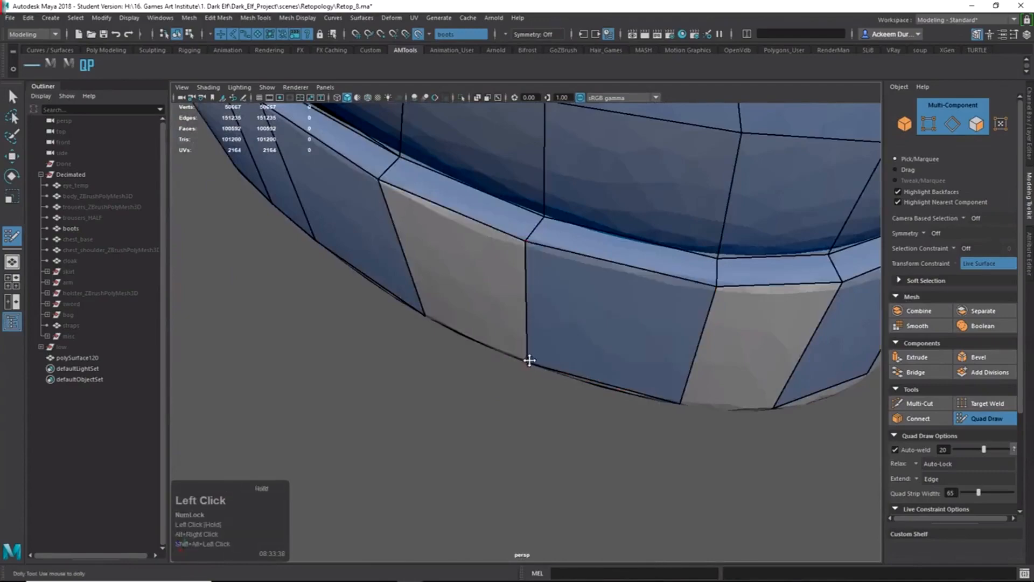
pyautogui.moveTo(530, 360)
pyautogui.keyDown('alt'); pyautogui.mouseDown()
pyautogui.moveTo(718, 358)
pyautogui.moveTo(555, 351)
pyautogui.mouseUp(); pyautogui.keyUp('alt')
pyautogui.keyDown('shift'); pyautogui.click(717, 357); pyautogui.keyUp('shift')
pyautogui.keyDown('alt'); pyautogui.moveTo(554, 350); pyautogui.dragTo(536, 459, button='middle'); pyautogui.keyUp('alt')
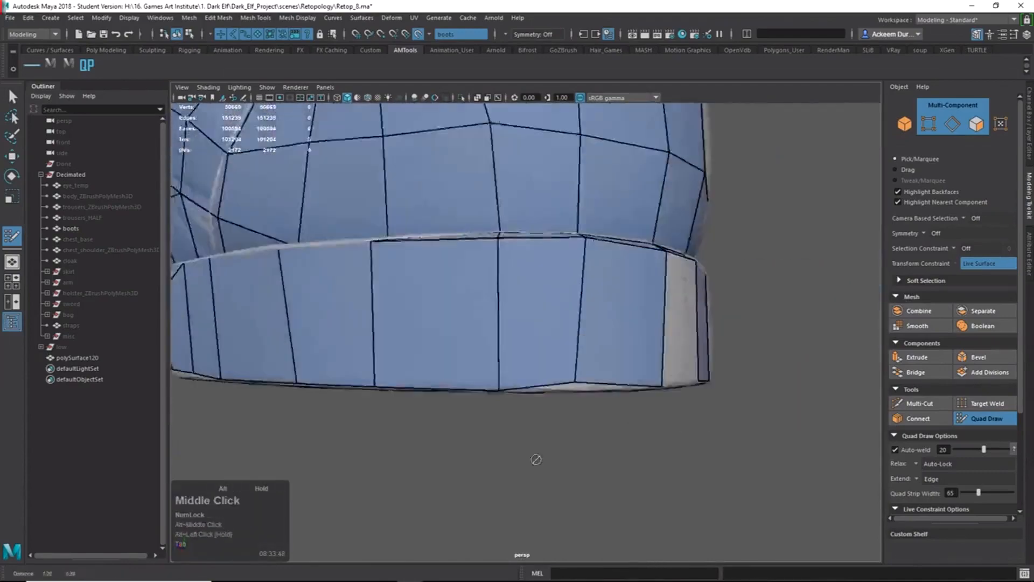
# Fill the grey gap between the rim quads, redoing the first attempt.
pyautogui.keyDown('alt'); pyautogui.moveTo(536, 459); pyautogui.dragTo(429, 388); pyautogui.keyUp('alt')
pyautogui.keyDown('alt'); pyautogui.moveTo(505, 411); pyautogui.dragTo(455, 405); pyautogui.keyUp('alt')
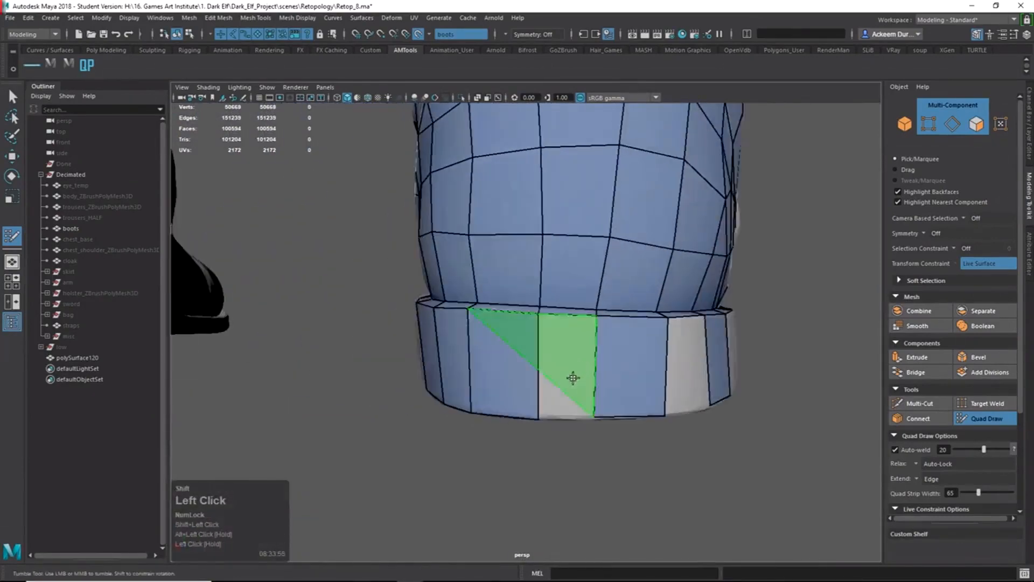
pyautogui.keyDown('shift'); pyautogui.click(572, 377); pyautogui.keyUp('shift')
pyautogui.hotkey('ctrl', 'z')
pyautogui.keyDown('alt'); pyautogui.moveTo(546, 333); pyautogui.dragTo(527, 302); pyautogui.keyUp('alt')
pyautogui.keyDown('shift'); pyautogui.click(571, 369); pyautogui.keyUp('shift')
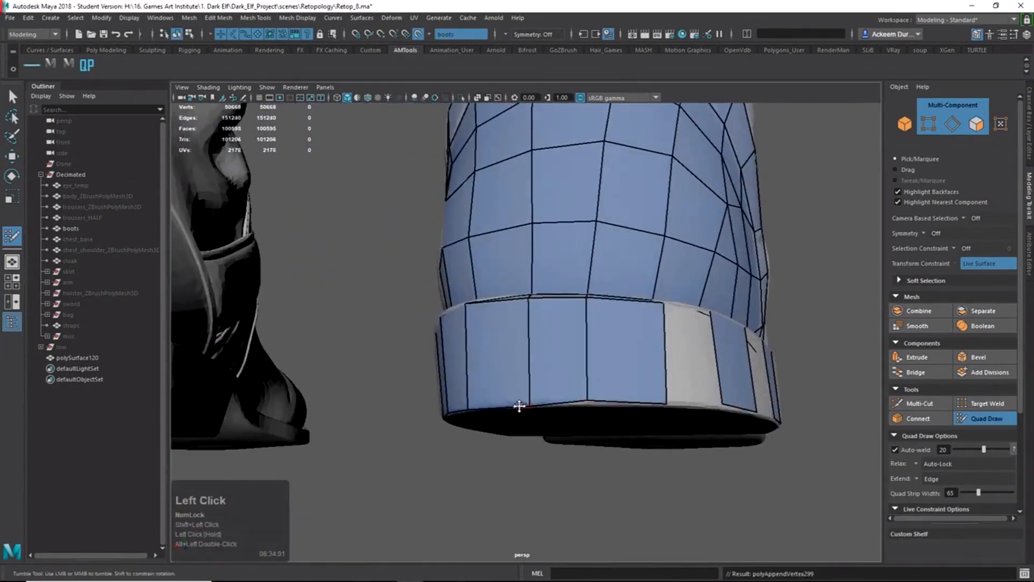
# Fill the remaining rim holes with quads, nudging a new quad's bottom vertex into place.
pyautogui.keyDown('alt'); pyautogui.moveTo(608, 399); pyautogui.dragTo(564, 417); pyautogui.keyUp('alt')
pyautogui.keyDown('shift'); pyautogui.click(648, 412); pyautogui.keyUp('shift')
pyautogui.keyDown('alt'); pyautogui.moveTo(709, 415); pyautogui.dragTo(582, 391, button='middle'); pyautogui.keyUp('alt')
pyautogui.moveTo(549, 415); pyautogui.dragTo(548, 417)
pyautogui.keyDown('shift'); pyautogui.click(659, 386); pyautogui.keyUp('shift')
pyautogui.keyDown('alt'); pyautogui.moveTo(659, 386); pyautogui.dragTo(593, 323); pyautogui.keyUp('alt')
pyautogui.keyDown('shift'); pyautogui.click(697, 394); pyautogui.keyUp('shift')
pyautogui.scroll(-8, 619, 377)
pyautogui.keyDown('alt'); pyautogui.moveTo(592, 323); pyautogui.dragTo(657, 300, button='middle'); pyautogui.keyUp('alt')
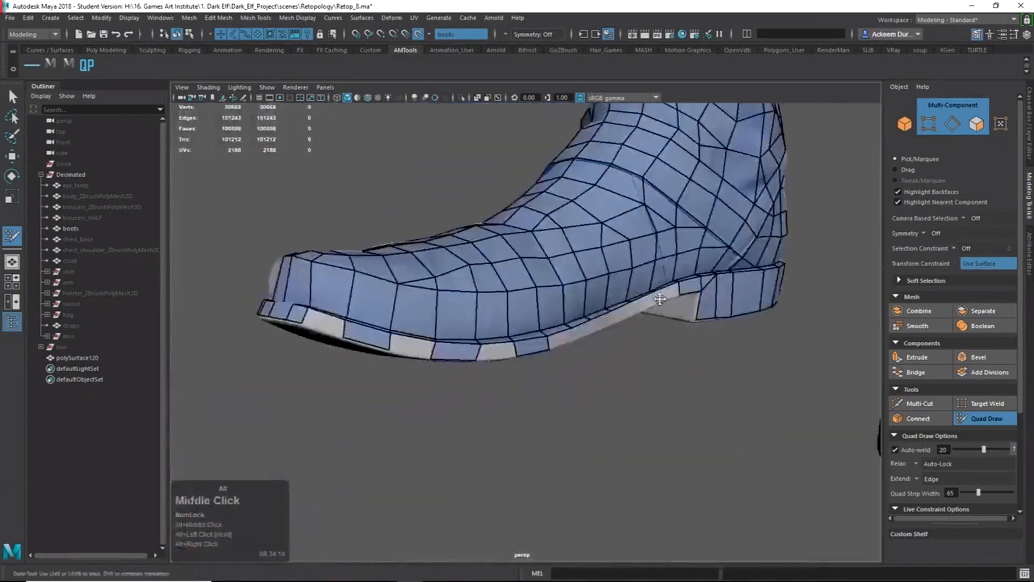
# Extrude two new quads down from the sole rim edge.
pyautogui.scroll(4, 658, 300)
pyautogui.keyDown('alt'); pyautogui.moveTo(658, 300); pyautogui.dragTo(677, 385); pyautogui.keyUp('alt')
pyautogui.keyDown('alt'); pyautogui.moveTo(458, 431); pyautogui.dragTo(503, 317, button='middle'); pyautogui.keyUp('alt')
pyautogui.keyDown('alt'); pyautogui.moveTo(503, 316); pyautogui.dragTo(531, 317, button='right'); pyautogui.keyUp('alt')
pyautogui.press('Tab')
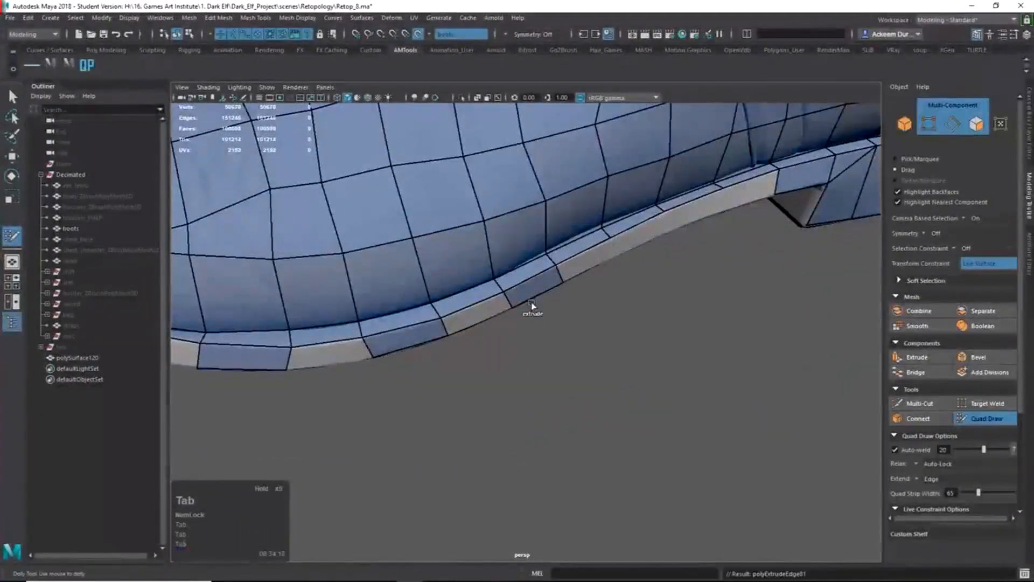
pyautogui.moveTo(627, 251); pyautogui.dragTo(637, 254)
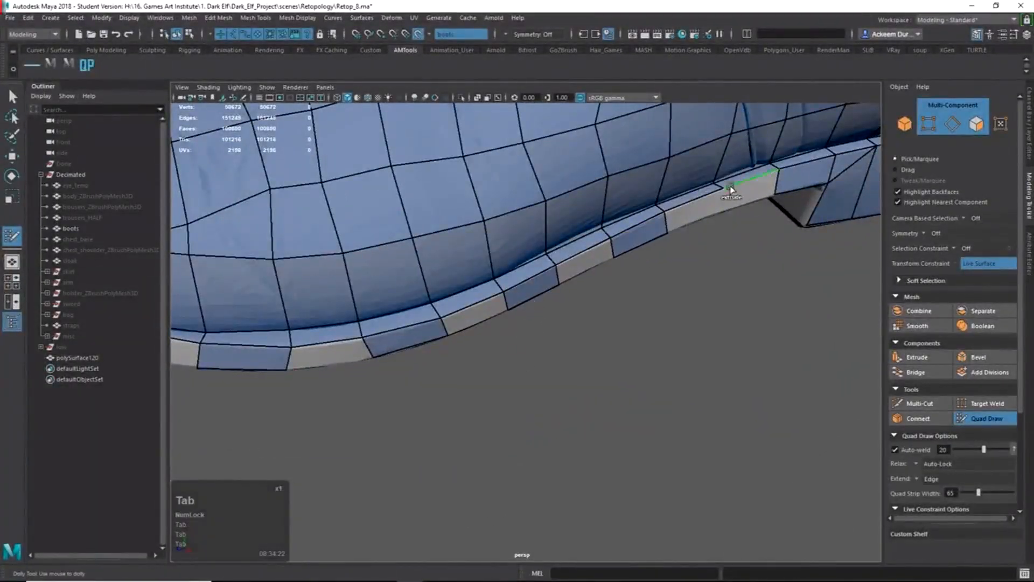
pyautogui.moveTo(731, 190); pyautogui.dragTo(699, 217)
# Fill the five remaining gaps along the rim with quads.
pyautogui.keyDown('shift'); pyautogui.click(748, 189); pyautogui.keyUp('shift')
pyautogui.keyDown('shift'); pyautogui.click(587, 260); pyautogui.keyUp('shift')
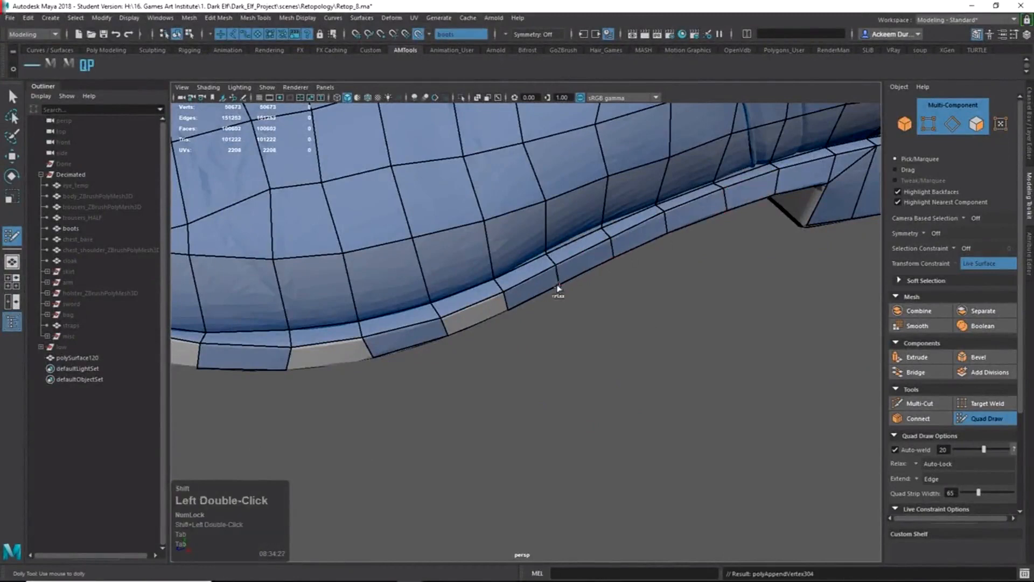
pyautogui.keyDown('shift'); pyautogui.click(474, 314); pyautogui.keyUp('shift')
pyautogui.keyDown('alt'); pyautogui.keyDown('shift'); pyautogui.scroll(3, 347, 351); pyautogui.keyUp('shift'); pyautogui.keyUp('alt')
pyautogui.keyDown('alt'); pyautogui.moveTo(346, 350); pyautogui.dragTo(485, 371, button='middle'); pyautogui.keyUp('alt')
pyautogui.keyDown('alt'); pyautogui.moveTo(485, 372); pyautogui.dragTo(467, 357, button='right'); pyautogui.keyUp('alt')
pyautogui.keyDown('shift'); pyautogui.click(468, 348); pyautogui.keyUp('shift')
pyautogui.keyDown('shift'); pyautogui.click(305, 295); pyautogui.keyUp('shift')
# Extend a rim edge at the heel into a long new face across the sole.
pyautogui.keyDown('alt'); pyautogui.moveTo(305, 296); pyautogui.dragTo(313, 309, button='right'); pyautogui.keyUp('alt')
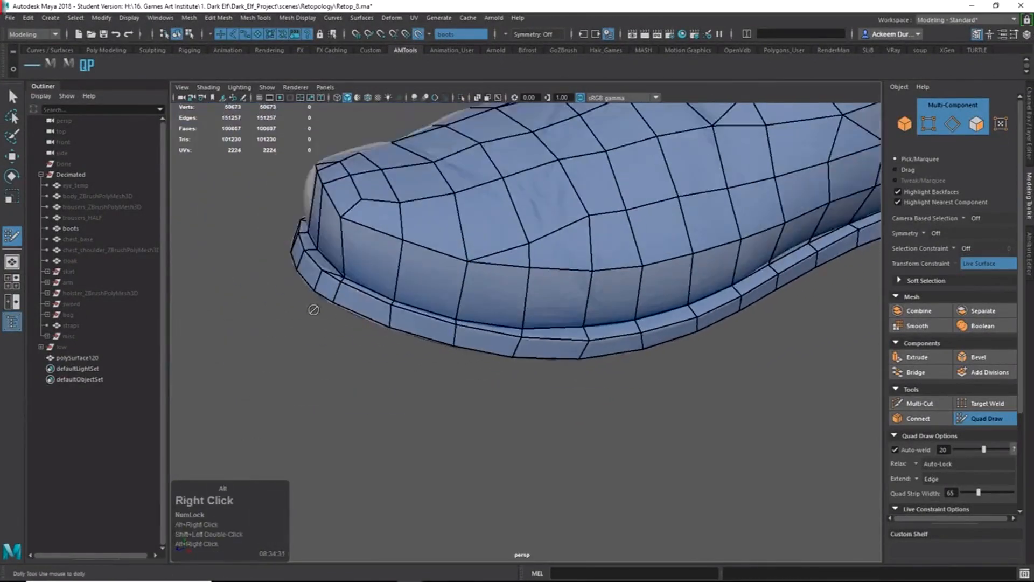
pyautogui.keyDown('alt'); pyautogui.moveTo(314, 310); pyautogui.dragTo(598, 317); pyautogui.keyUp('alt')
pyautogui.keyDown('alt'); pyautogui.moveTo(598, 318); pyautogui.dragTo(620, 314, button='middle'); pyautogui.keyUp('alt')
pyautogui.keyDown('alt'); pyautogui.moveTo(620, 314); pyautogui.dragTo(656, 362); pyautogui.keyUp('alt')
pyautogui.keyDown('alt'); pyautogui.moveTo(656, 362); pyautogui.dragTo(729, 451, button='right'); pyautogui.keyUp('alt')
pyautogui.keyDown('alt'); pyautogui.moveTo(729, 450); pyautogui.dragTo(538, 317, button='middle'); pyautogui.keyUp('alt')
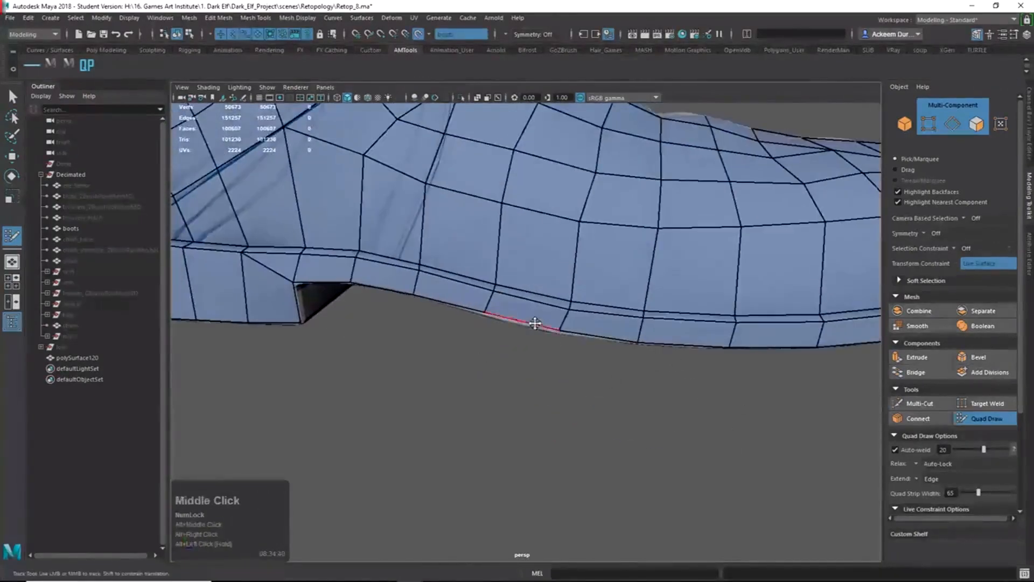
pyautogui.keyDown('alt'); pyautogui.moveTo(538, 317); pyautogui.dragTo(462, 290); pyautogui.keyUp('alt')
pyautogui.keyDown('alt'); pyautogui.moveTo(462, 290); pyautogui.dragTo(478, 279, button='right'); pyautogui.keyUp('alt')
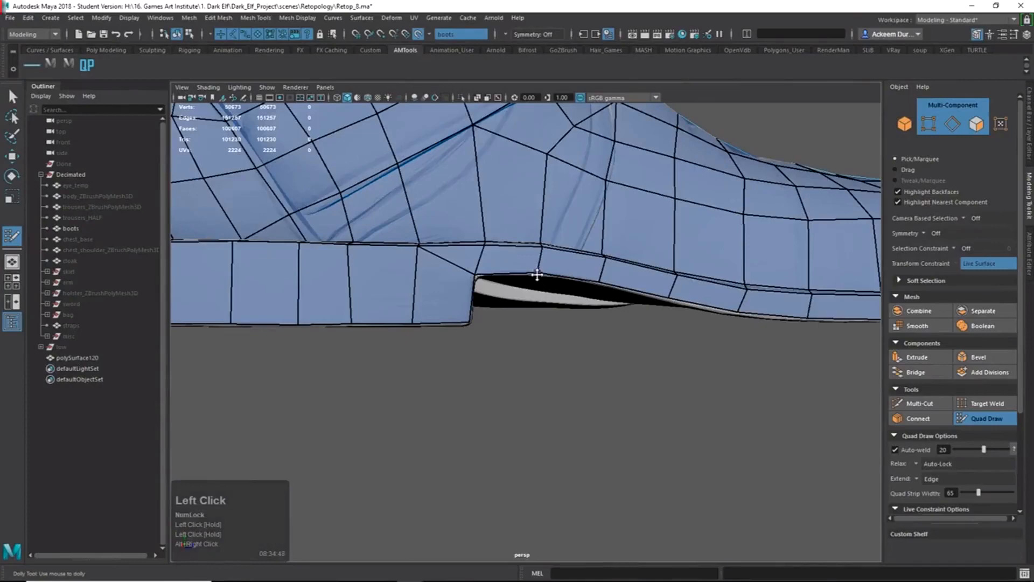
pyautogui.moveTo(482, 235)
pyautogui.keyDown('alt'); pyautogui.mouseDown()
pyautogui.moveTo(551, 335)
pyautogui.moveTo(681, 448)
pyautogui.mouseUp(); pyautogui.keyUp('alt')
pyautogui.press('Tab')
pyautogui.keyDown('alt'); pyautogui.moveTo(641, 413); pyautogui.dragTo(512, 328, button='middle'); pyautogui.keyUp('alt')
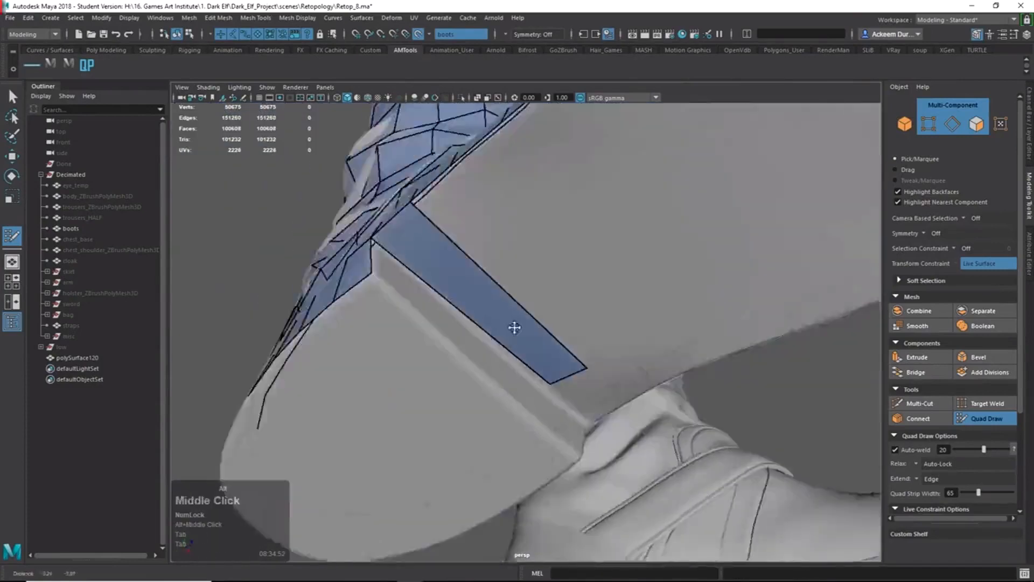
# Extrude the first two quad strips from the border edge across the sole's underside.
pyautogui.moveTo(512, 327)
pyautogui.keyDown('alt'); pyautogui.mouseDown()
pyautogui.moveTo(669, 262)
pyautogui.moveTo(537, 373)
pyautogui.mouseUp(); pyautogui.keyUp('alt')
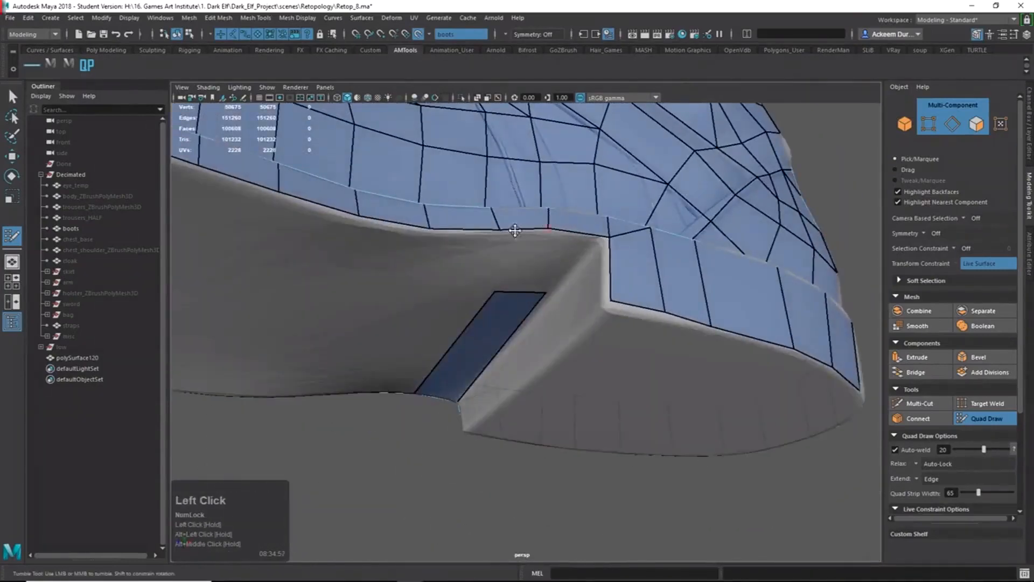
pyautogui.keyDown('alt'); pyautogui.moveTo(490, 229); pyautogui.dragTo(372, 242); pyautogui.keyUp('alt')
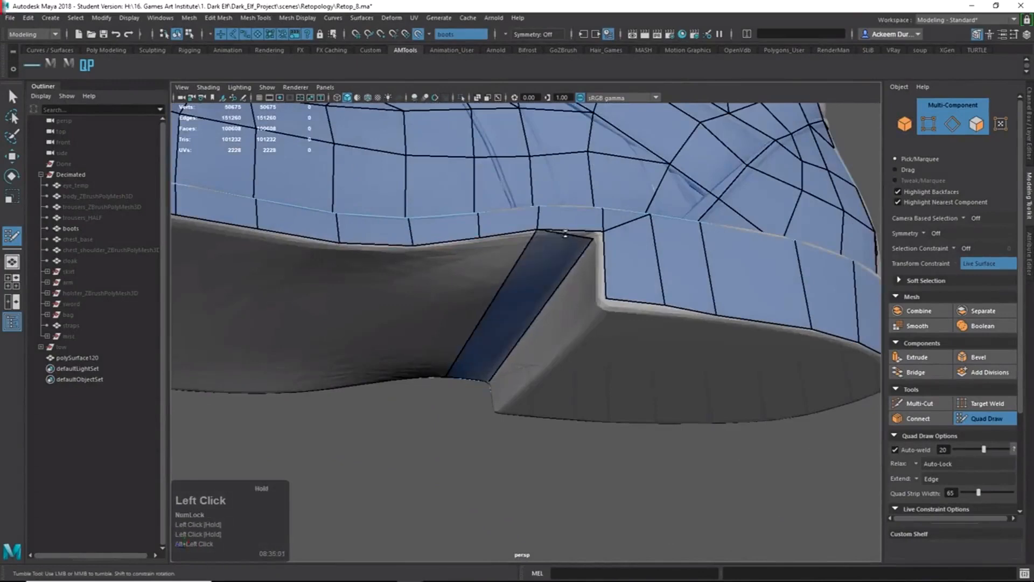
pyautogui.keyDown('alt'); pyautogui.moveTo(565, 233); pyautogui.dragTo(603, 242); pyautogui.keyUp('alt')
pyautogui.keyDown('alt'); pyautogui.moveTo(603, 242); pyautogui.dragTo(630, 258, button='middle'); pyautogui.keyUp('alt')
pyautogui.keyDown('alt'); pyautogui.moveTo(630, 258); pyautogui.dragTo(641, 215); pyautogui.keyUp('alt')
pyautogui.keyDown('alt'); pyautogui.moveTo(641, 215); pyautogui.dragTo(651, 249, button='middle'); pyautogui.keyUp('alt')
pyautogui.keyDown('alt'); pyautogui.moveTo(651, 250); pyautogui.dragTo(625, 264, button='right'); pyautogui.keyUp('alt')
pyautogui.keyDown('alt'); pyautogui.moveTo(624, 264); pyautogui.dragTo(366, 240); pyautogui.keyUp('alt')
pyautogui.press('Tab')
pyautogui.moveTo(379, 156); pyautogui.dragTo(391, 256)
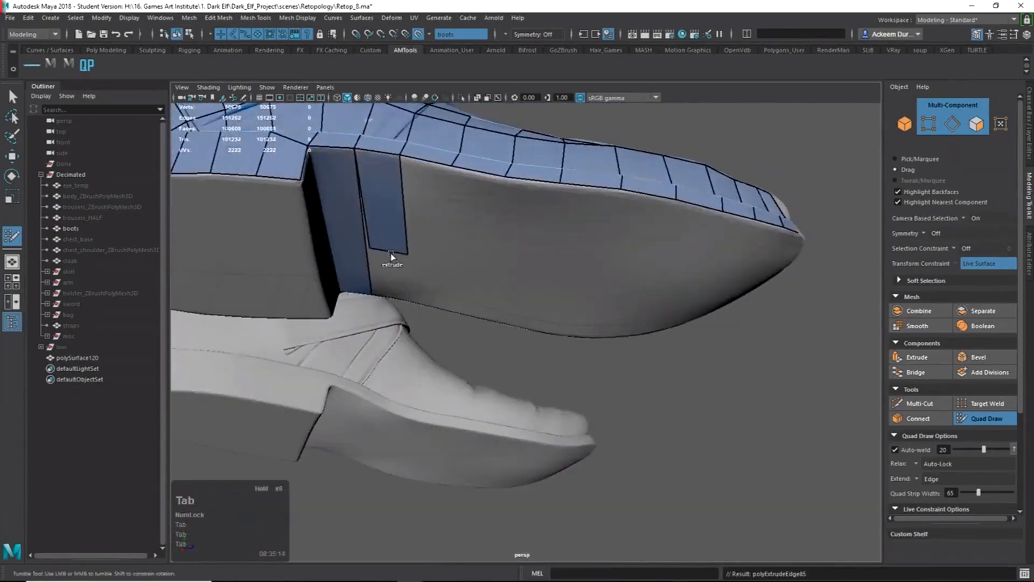
pyautogui.moveTo(477, 171); pyautogui.dragTo(472, 262)
# Extrude two more sole strips, pull a strip end onto the border, and fill the triangular gap.
pyautogui.moveTo(576, 186); pyautogui.dragTo(518, 308)
pyautogui.press('Tab')
pyautogui.moveTo(446, 221); pyautogui.dragTo(483, 296)
pyautogui.moveTo(551, 215); pyautogui.dragTo(469, 328)
pyautogui.keyDown('alt'); pyautogui.moveTo(470, 329); pyautogui.dragTo(431, 363, button='middle'); pyautogui.keyUp('alt')
pyautogui.keyDown('alt'); pyautogui.moveTo(431, 363); pyautogui.dragTo(391, 378); pyautogui.keyUp('alt')
pyautogui.keyDown('shift'); pyautogui.click(391, 372); pyautogui.keyUp('shift')
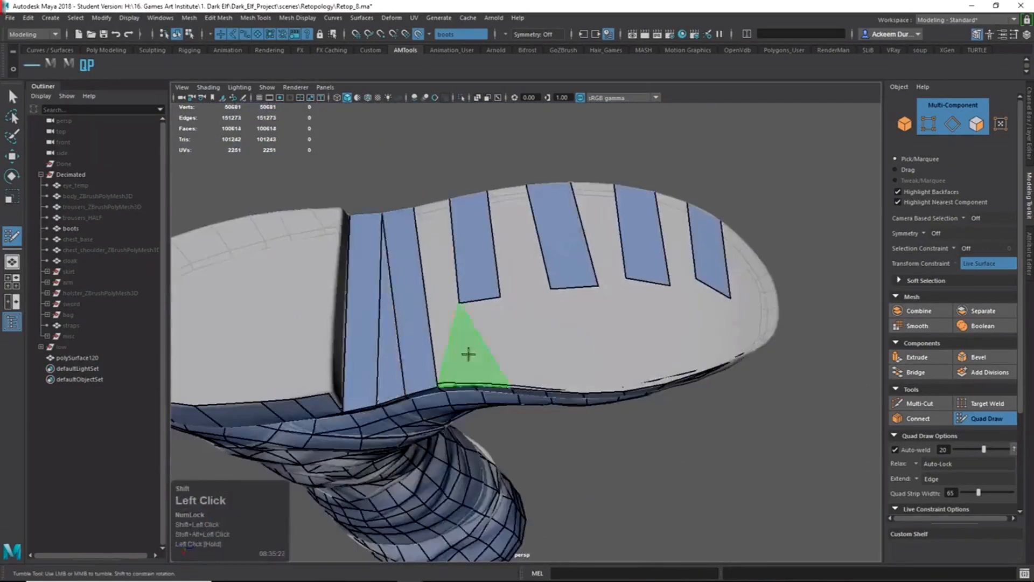
# Pull the third strip's end onto the sole border and fill the gap between two strips.
pyautogui.keyDown('alt'); pyautogui.moveTo(467, 353); pyautogui.dragTo(472, 385); pyautogui.keyUp('alt')
pyautogui.moveTo(482, 328); pyautogui.dragTo(493, 385)
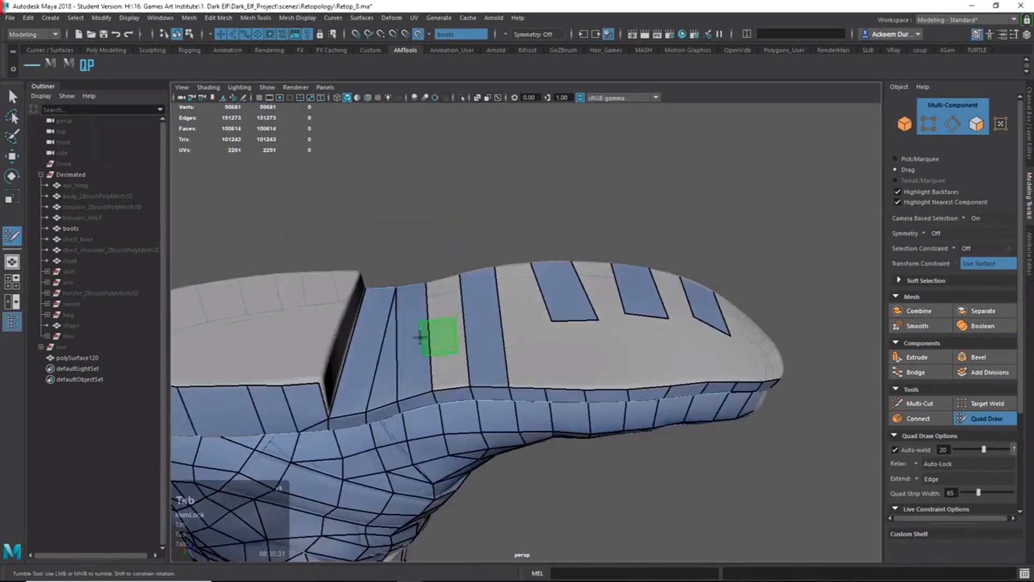
pyautogui.keyDown('alt'); pyautogui.moveTo(420, 337); pyautogui.dragTo(624, 264); pyautogui.keyUp('alt')
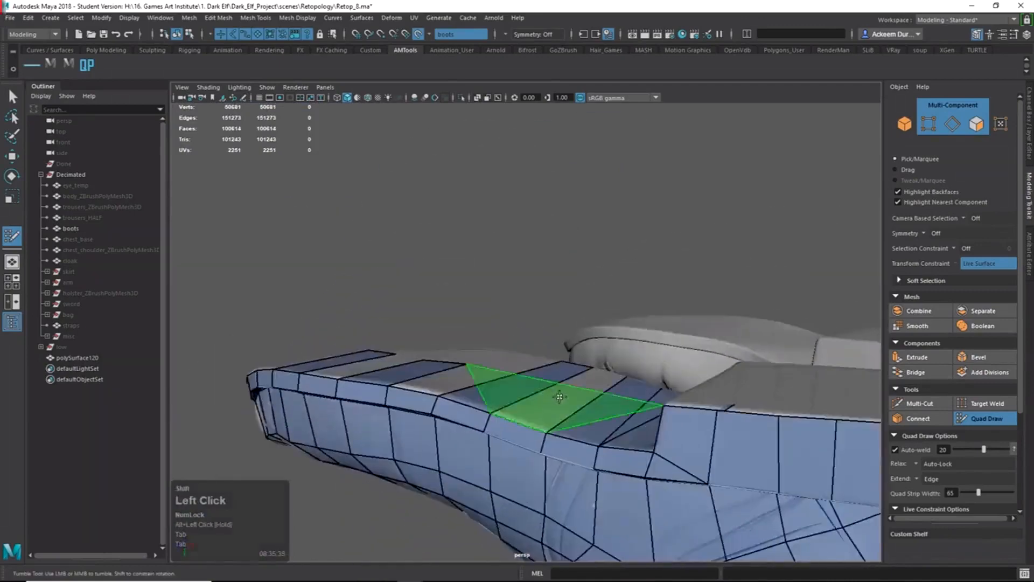
pyautogui.keyDown('alt'); pyautogui.moveTo(558, 395); pyautogui.dragTo(570, 293); pyautogui.keyUp('alt')
pyautogui.keyDown('shift'); pyautogui.click(496, 429); pyautogui.keyUp('shift')
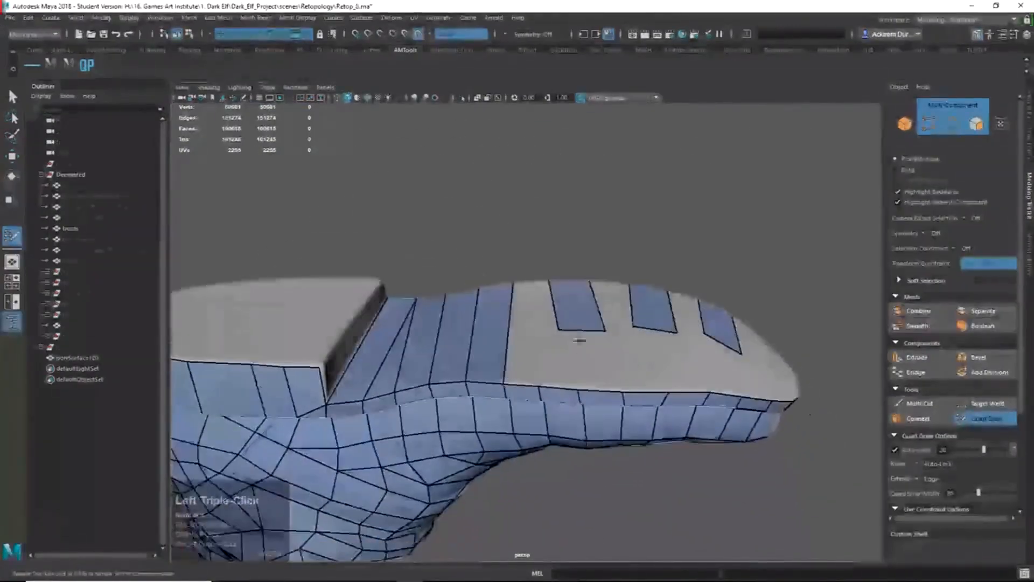
# Undo the last tip tweak, then fill three empty strips on the sole.
pyautogui.moveTo(553, 387)
pyautogui.keyDown('alt'); pyautogui.mouseDown()
pyautogui.moveTo(648, 348)
pyautogui.moveTo(683, 395)
pyautogui.moveTo(722, 400)
pyautogui.mouseUp(); pyautogui.keyUp('alt')
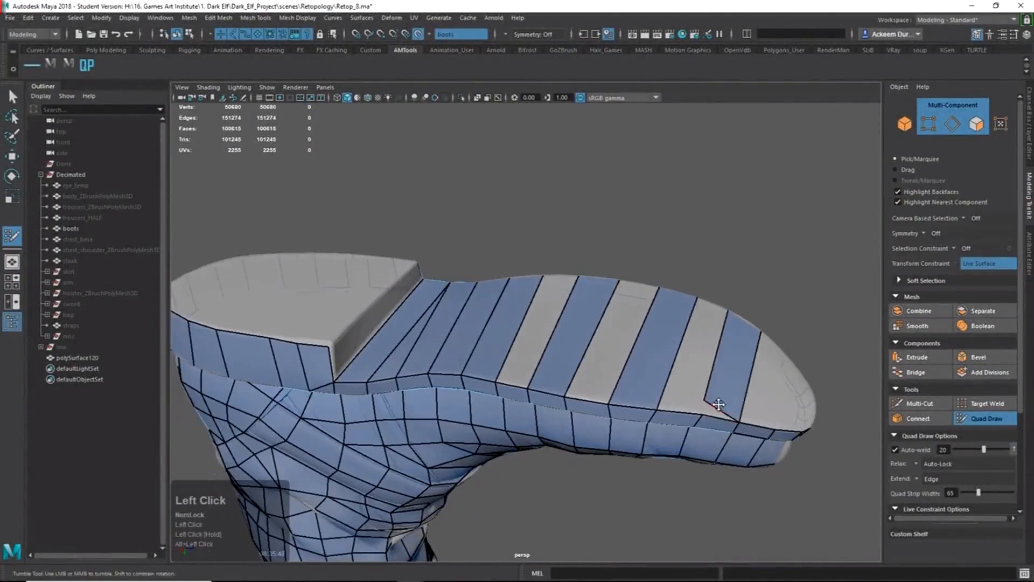
pyautogui.hotkey('ctrl', 'z')
pyautogui.moveTo(701, 369)
pyautogui.keyDown('alt'); pyautogui.mouseDown()
pyautogui.moveTo(604, 272)
pyautogui.moveTo(593, 351)
pyautogui.mouseUp(); pyautogui.keyUp('alt')
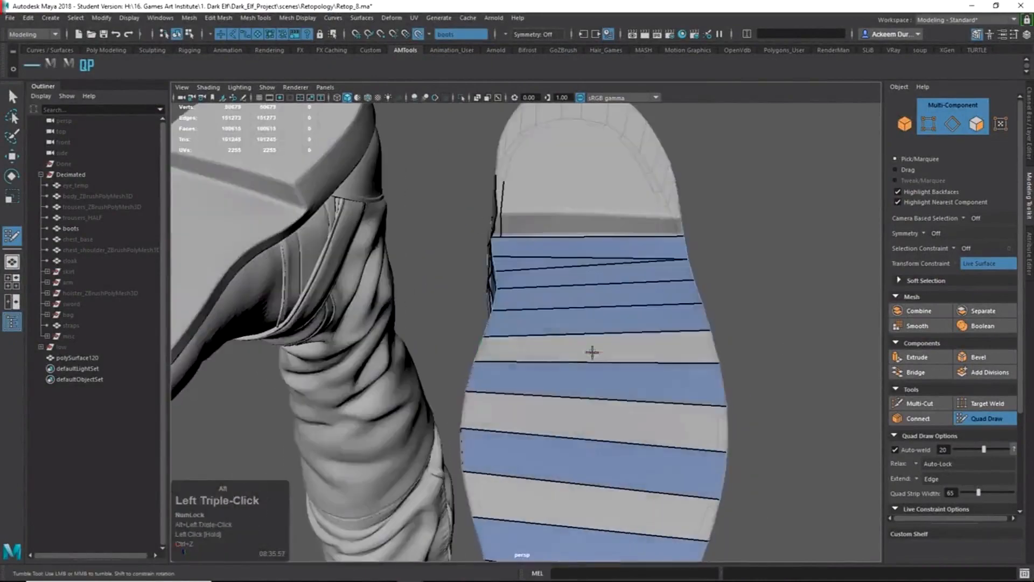
pyautogui.keyDown('shift'); pyautogui.click(594, 351); pyautogui.keyUp('shift')
pyautogui.keyDown('shift'); pyautogui.click(603, 422); pyautogui.keyUp('shift')
pyautogui.keyDown('alt'); pyautogui.moveTo(602, 422); pyautogui.dragTo(592, 309, button='middle'); pyautogui.keyUp('alt')
pyautogui.keyDown('shift'); pyautogui.click(603, 383); pyautogui.keyUp('shift')
pyautogui.keyDown('alt'); pyautogui.moveTo(602, 382); pyautogui.dragTo(620, 383); pyautogui.keyUp('alt')
# Extrude a new strip from the border edge and fill the gap quad at the heel.
pyautogui.moveTo(668, 357); pyautogui.dragTo(480, 348)
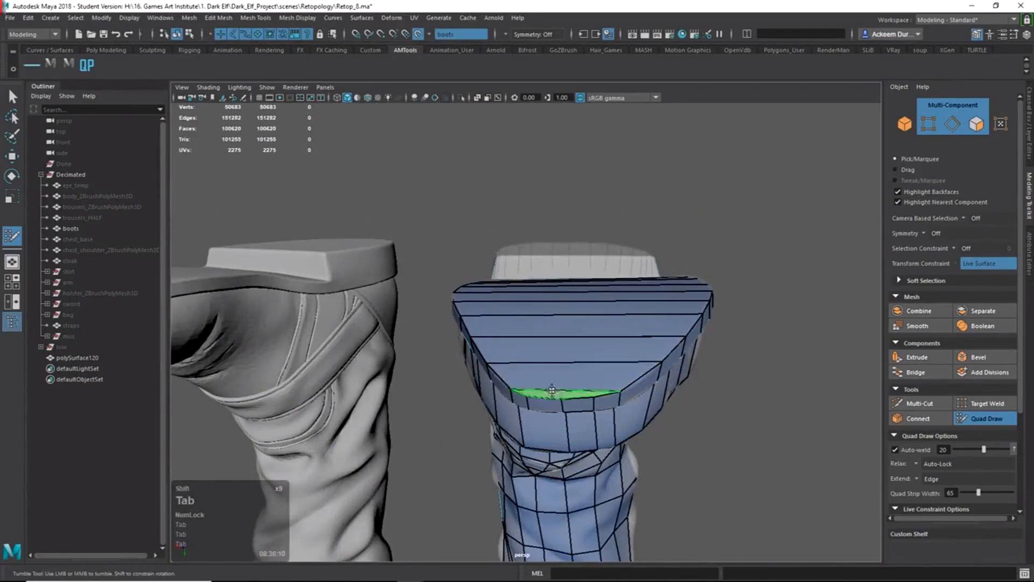
pyautogui.keyDown('alt'); pyautogui.moveTo(552, 390); pyautogui.dragTo(622, 391, button='right'); pyautogui.keyUp('alt')
pyautogui.keyDown('alt'); pyautogui.moveTo(622, 390); pyautogui.dragTo(630, 356, button='middle'); pyautogui.keyUp('alt')
pyautogui.keyDown('alt'); pyautogui.moveTo(630, 355); pyautogui.dragTo(609, 421); pyautogui.keyUp('alt')
pyautogui.keyDown('alt'); pyautogui.moveTo(609, 420); pyautogui.dragTo(555, 312, button='right'); pyautogui.keyUp('alt')
pyautogui.keyDown('alt'); pyautogui.moveTo(554, 313); pyautogui.dragTo(563, 397, button='middle'); pyautogui.keyUp('alt')
pyautogui.moveTo(563, 397)
pyautogui.keyDown('alt'); pyautogui.mouseDown()
pyautogui.moveTo(444, 307)
pyautogui.moveTo(499, 436)
pyautogui.moveTo(430, 441)
pyautogui.moveTo(526, 323)
pyautogui.moveTo(318, 325)
pyautogui.moveTo(557, 334)
pyautogui.moveTo(563, 318)
pyautogui.mouseUp(); pyautogui.keyUp('alt')
pyautogui.keyDown('shift'); pyautogui.click(492, 340); pyautogui.keyUp('shift')
# Extend three border edges into quads across the heel.
pyautogui.moveTo(492, 339)
pyautogui.keyDown('alt'); pyautogui.mouseDown()
pyautogui.moveTo(574, 368)
pyautogui.moveTo(623, 257)
pyautogui.mouseUp(); pyautogui.keyUp('alt')
pyautogui.moveTo(615, 365); pyautogui.dragTo(665, 269)
pyautogui.moveTo(691, 370); pyautogui.dragTo(698, 298)
pyautogui.keyDown('alt'); pyautogui.moveTo(698, 298); pyautogui.dragTo(530, 311); pyautogui.keyUp('alt')
pyautogui.keyDown('alt'); pyautogui.moveTo(531, 312); pyautogui.dragTo(541, 335, button='middle'); pyautogui.keyUp('alt')
# Pull the strip ends onto the heel border and fill the previewed heel quad.
pyautogui.moveTo(550, 349); pyautogui.dragTo(581, 402)
pyautogui.moveTo(507, 366)
pyautogui.mouseDown()
pyautogui.moveTo(539, 411)
pyautogui.moveTo(540, 368)
pyautogui.moveTo(551, 410)
pyautogui.mouseUp()
pyautogui.hotkey('ctrl', 'z')
pyautogui.moveTo(462, 421); pyautogui.dragTo(500, 424)
pyautogui.moveTo(475, 375); pyautogui.dragTo(512, 425)
pyautogui.keyDown('alt'); pyautogui.moveTo(437, 369); pyautogui.dragTo(560, 363); pyautogui.keyUp('alt')
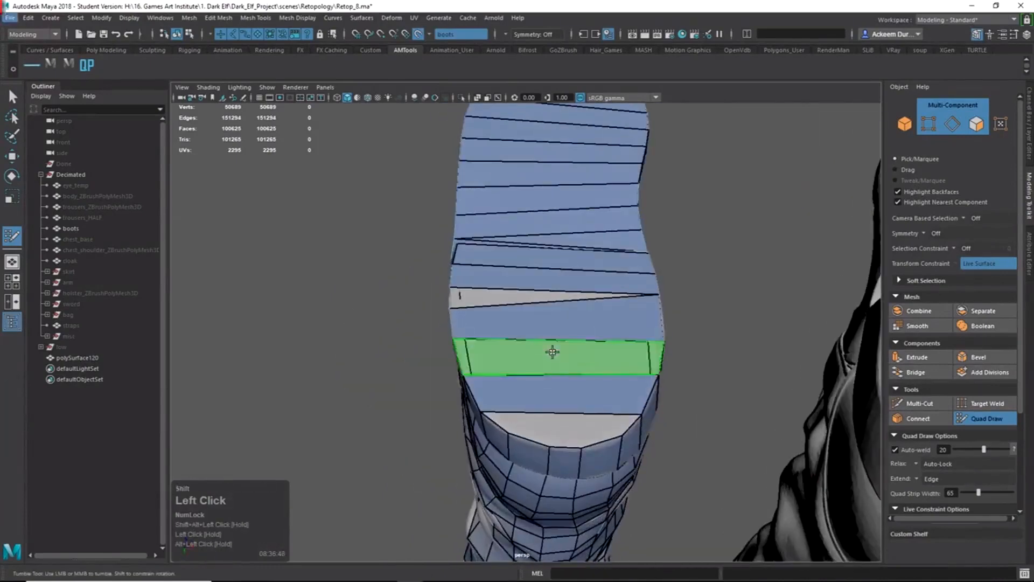
pyautogui.keyDown('shift'); pyautogui.click(554, 350); pyautogui.keyUp('shift')
pyautogui.keyDown('alt'); pyautogui.moveTo(560, 427); pyautogui.dragTo(611, 327, button='right'); pyautogui.keyUp('alt')
# Fill the two heel quads and the grey heel triangle, undoing stray faces.
pyautogui.keyDown('ctrl'); pyautogui.click(579, 418); pyautogui.keyUp('ctrl')
pyautogui.keyDown('shift'); pyautogui.click(513, 422); pyautogui.keyUp('shift')
pyautogui.keyDown('shift'); pyautogui.click(598, 434); pyautogui.keyUp('shift')
pyautogui.keyDown('shift'); pyautogui.click(643, 428); pyautogui.keyUp('shift')
pyautogui.hotkey('ctrl', 'z')
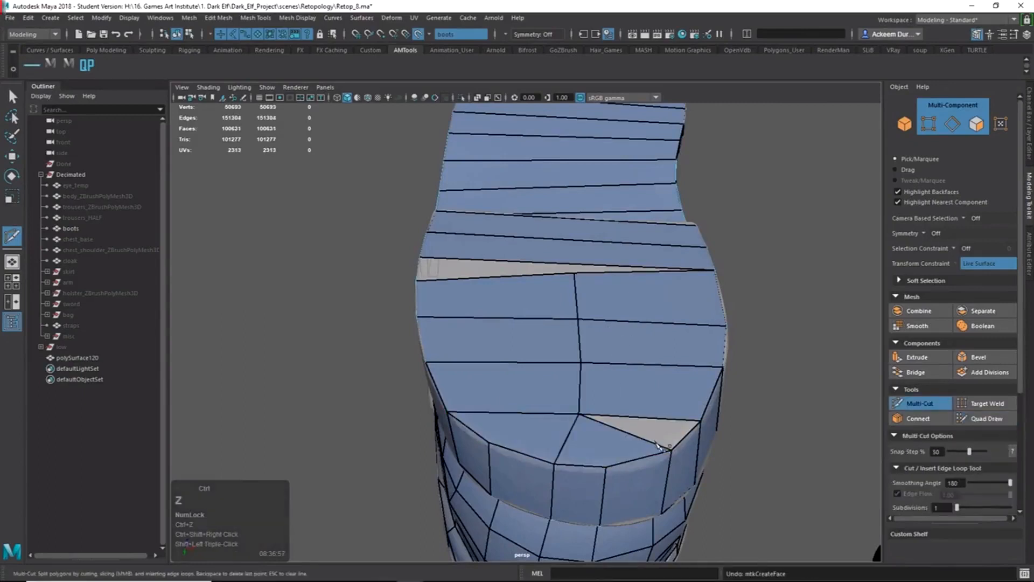
pyautogui.keyDown('ctrl'); pyautogui.keyDown('shift'); pyautogui.moveTo(661, 446); pyautogui.dragTo(648, 371, button='right'); pyautogui.keyUp('shift'); pyautogui.keyUp('ctrl')
pyautogui.keyDown('shift'); pyautogui.click(655, 437); pyautogui.keyUp('shift')
pyautogui.hotkey('ctrl', 'z')
pyautogui.moveTo(650, 454)
pyautogui.keyDown('alt'); pyautogui.mouseDown()
pyautogui.moveTo(639, 436)
pyautogui.moveTo(571, 422)
pyautogui.moveTo(625, 411)
pyautogui.mouseUp(); pyautogui.keyUp('alt')
pyautogui.keyDown('shift'); pyautogui.click(567, 420); pyautogui.keyUp('shift')
# Alternate between Multi-Cut and Quad Draw while orbiting and panning around the boot sole.
pyautogui.keyDown('ctrl'); pyautogui.keyDown('shift'); pyautogui.moveTo(541, 407); pyautogui.dragTo(557, 340, button='right'); pyautogui.keyUp('shift'); pyautogui.keyUp('ctrl')
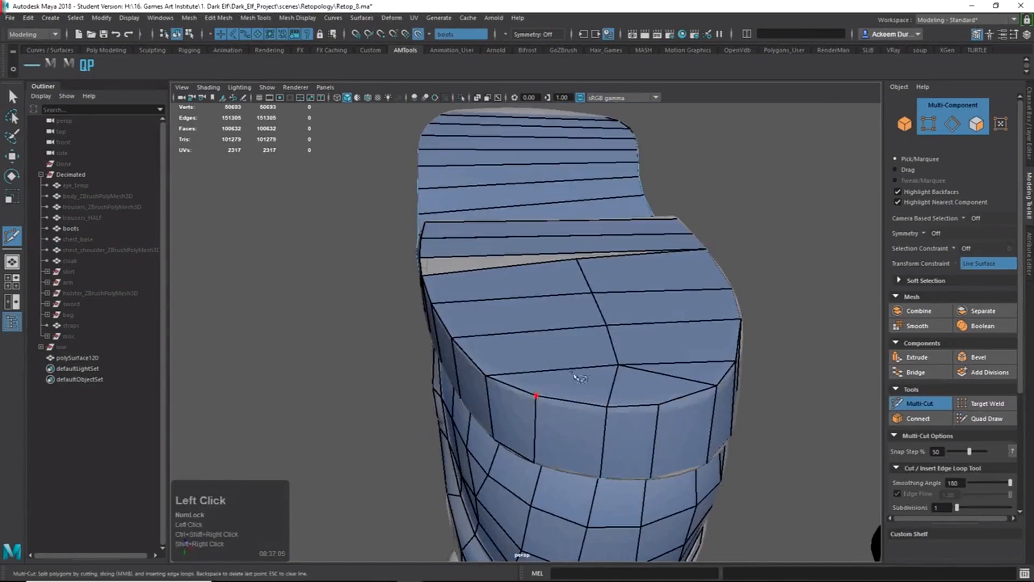
pyautogui.keyDown('alt'); pyautogui.moveTo(589, 393); pyautogui.dragTo(568, 288); pyautogui.keyUp('alt')
pyautogui.keyDown('ctrl'); pyautogui.keyDown('shift'); pyautogui.moveTo(568, 288); pyautogui.dragTo(566, 221, button='right'); pyautogui.keyUp('shift'); pyautogui.keyUp('ctrl')
pyautogui.keyDown('alt'); pyautogui.moveTo(543, 270); pyautogui.dragTo(612, 273, button='middle'); pyautogui.keyUp('alt')
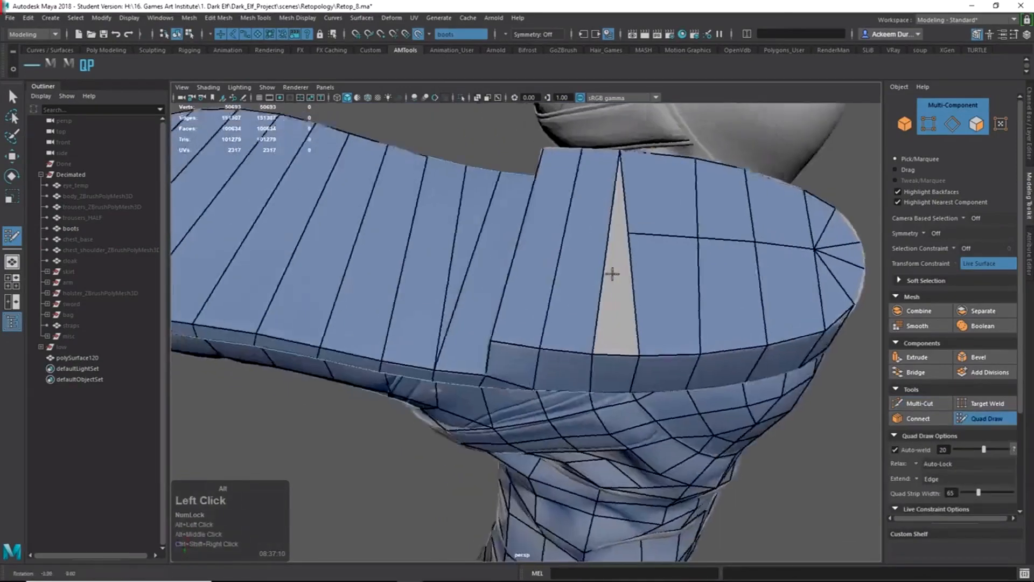
pyautogui.keyDown('alt'); pyautogui.moveTo(612, 273); pyautogui.dragTo(641, 277); pyautogui.keyUp('alt')
pyautogui.keyDown('ctrl'); pyautogui.keyDown('shift'); pyautogui.moveTo(563, 301); pyautogui.dragTo(557, 245, button='right'); pyautogui.keyUp('shift'); pyautogui.keyUp('ctrl')
pyautogui.press('q')
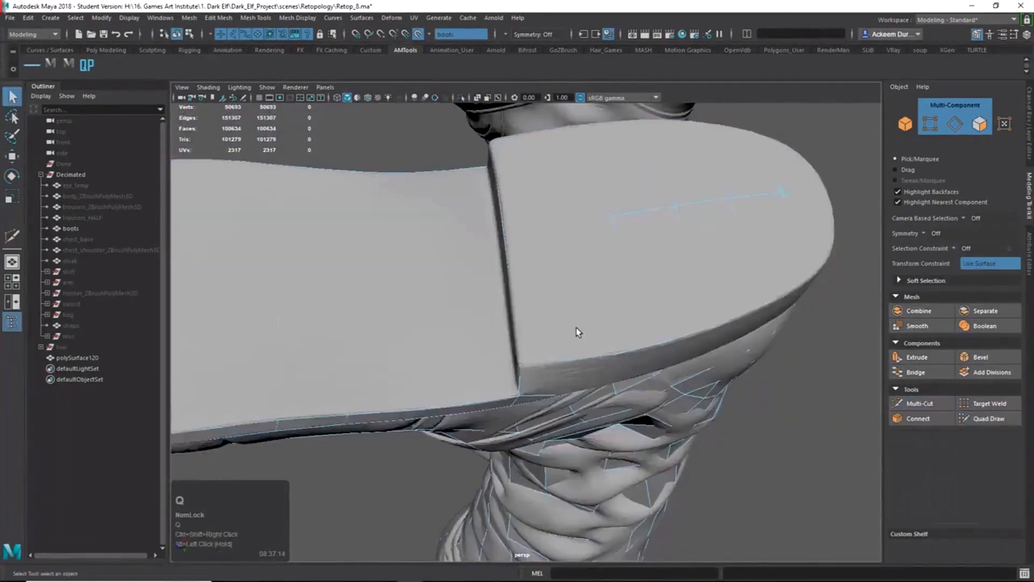
pyautogui.click(963, 421)
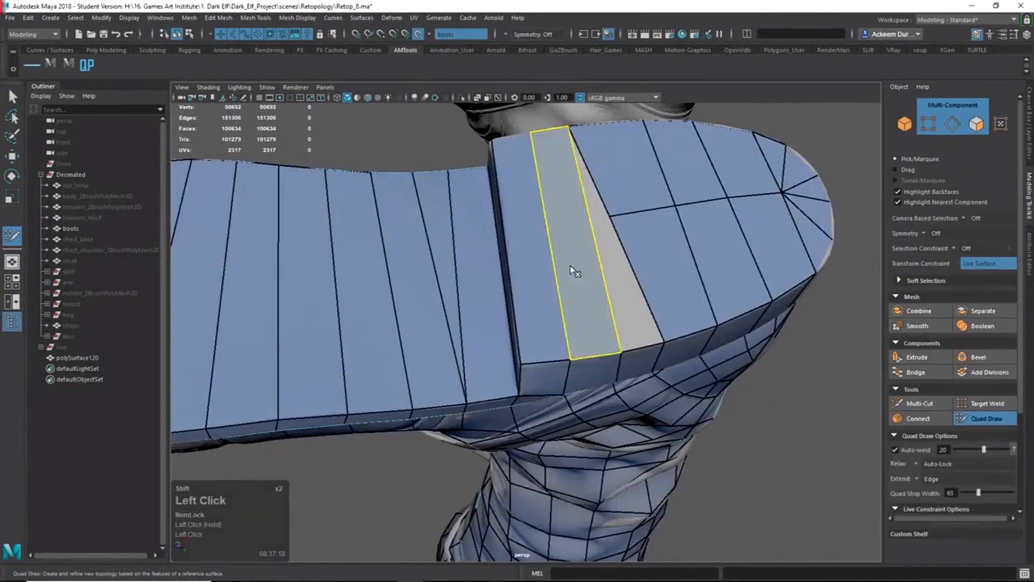
# Add an edge loop down the sole's centre, inspect it, then undo it.
pyautogui.moveTo(573, 269)
pyautogui.keyDown('ctrl'); pyautogui.keyDown('shift'); pyautogui.mouseDown(button='right')
pyautogui.moveTo(566, 222)
pyautogui.moveTo(348, 312)
pyautogui.mouseUp(button='right'); pyautogui.keyUp('shift'); pyautogui.keyUp('ctrl')
pyautogui.keyDown('ctrl'); pyautogui.keyDown('shift'); pyautogui.click(561, 224); pyautogui.keyUp('shift'); pyautogui.keyUp('ctrl')
pyautogui.keyDown('alt'); pyautogui.moveTo(345, 313); pyautogui.dragTo(473, 297, button='middle'); pyautogui.keyUp('alt')
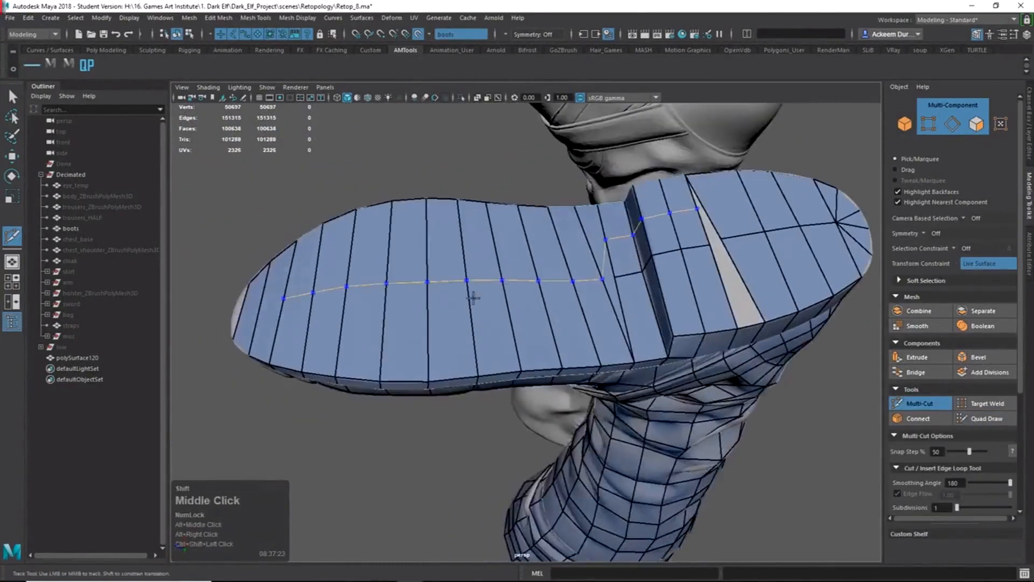
pyautogui.keyDown('alt'); pyautogui.moveTo(403, 297); pyautogui.dragTo(451, 357); pyautogui.keyUp('alt')
pyautogui.keyDown('alt'); pyautogui.moveTo(510, 328); pyautogui.dragTo(566, 382); pyautogui.keyUp('alt')
pyautogui.hotkey('ctrl', 'z')
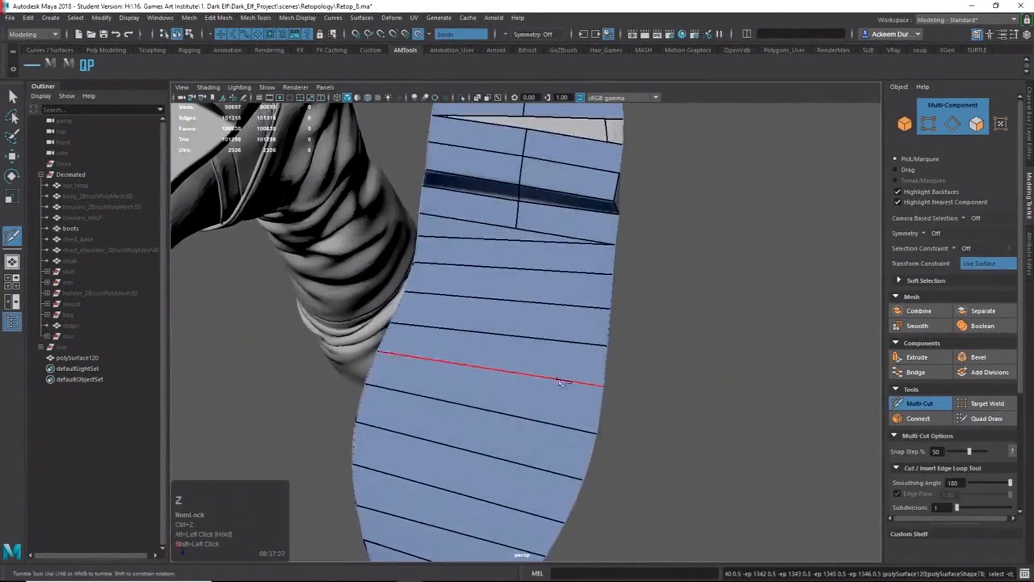
# Orbit to the sole's underside and start the lengthwise cut at a sole-edge vertex.
pyautogui.hotkey('alt', 'Tab')
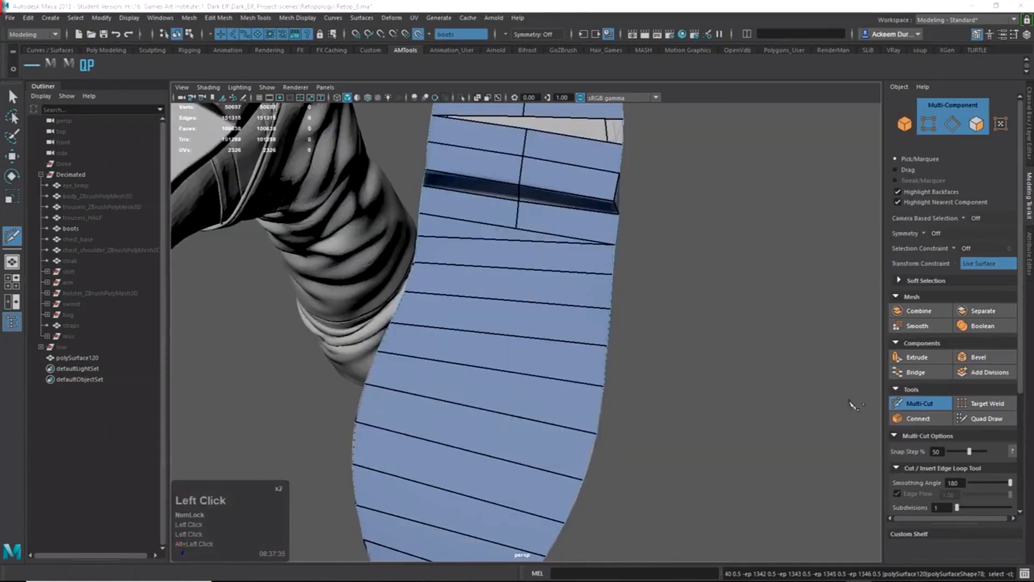
pyautogui.keyDown('alt'); pyautogui.moveTo(495, 249); pyautogui.dragTo(427, 235); pyautogui.keyUp('alt')
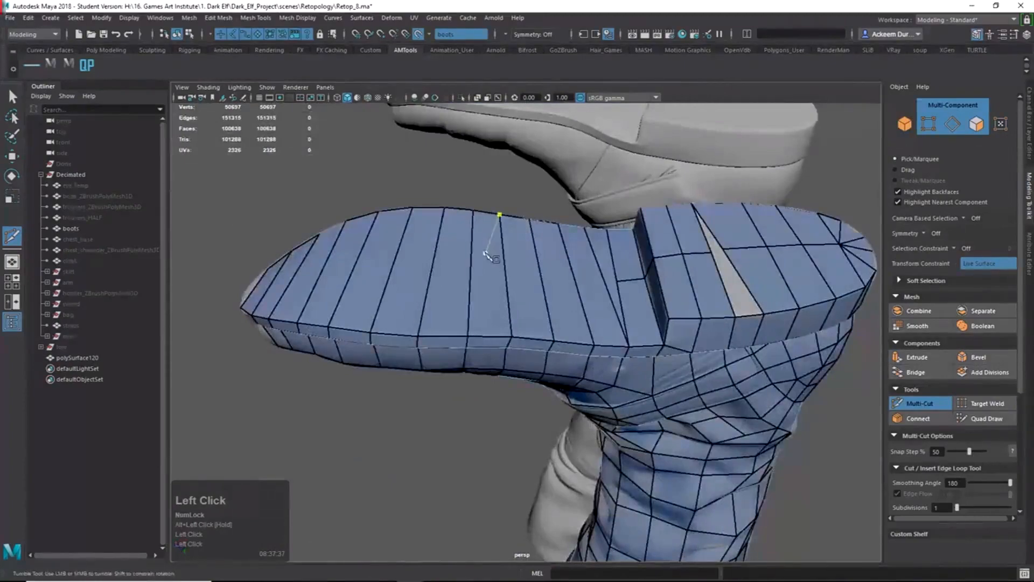
pyautogui.keyDown('alt'); pyautogui.moveTo(472, 235); pyautogui.dragTo(565, 253, button='middle'); pyautogui.keyUp('alt')
pyautogui.keyDown('alt'); pyautogui.moveTo(566, 254); pyautogui.dragTo(637, 308); pyautogui.keyUp('alt')
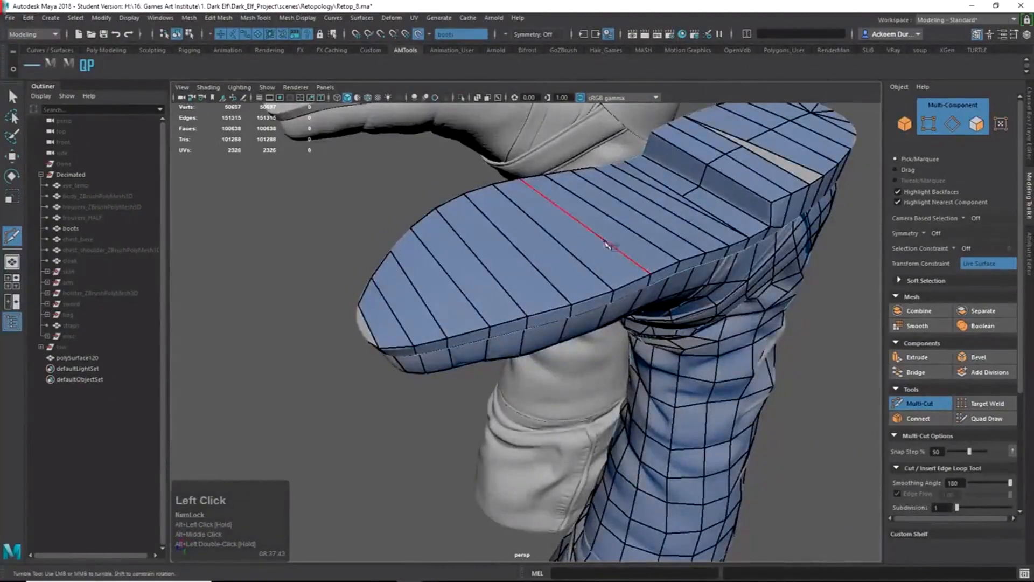
pyautogui.click(527, 316)
# Orbit and zoom around the boot to check the cut path along the sole.
pyautogui.keyDown('alt'); pyautogui.moveTo(502, 258); pyautogui.dragTo(546, 281); pyautogui.keyUp('alt')
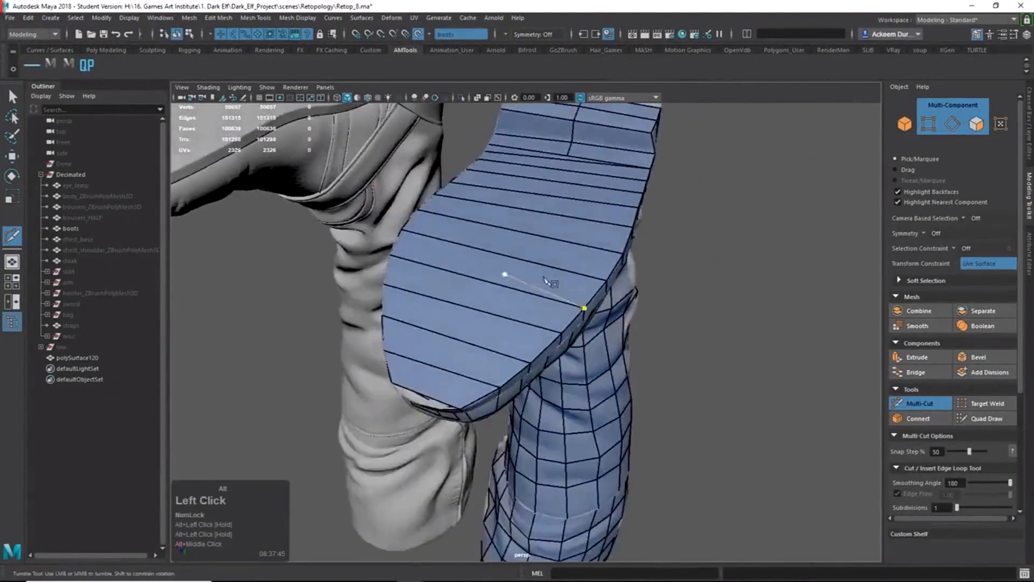
pyautogui.keyDown('alt'); pyautogui.moveTo(612, 243); pyautogui.dragTo(533, 268); pyautogui.keyUp('alt')
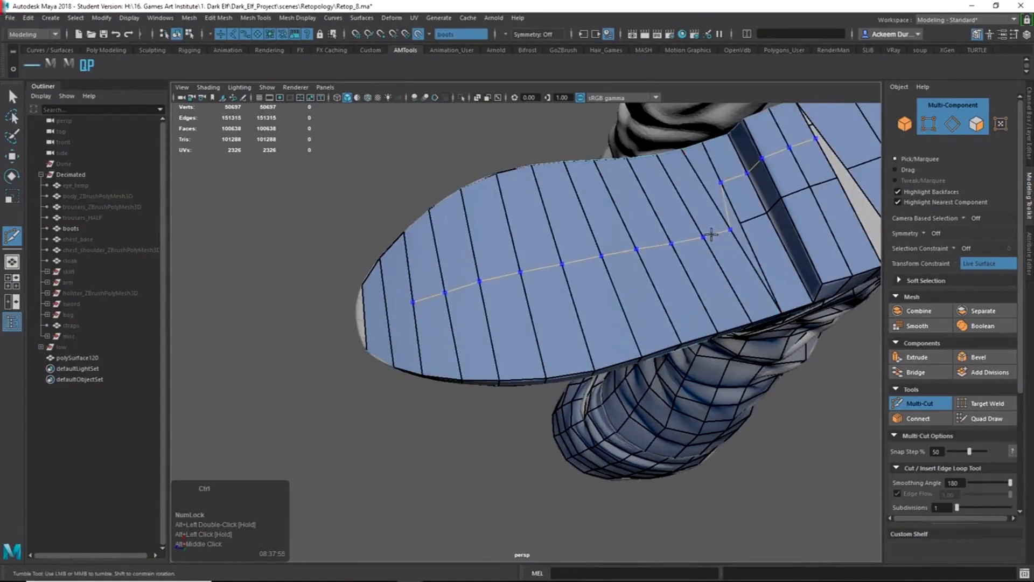
pyautogui.keyDown('alt'); pyautogui.moveTo(710, 234); pyautogui.dragTo(501, 274); pyautogui.keyUp('alt')
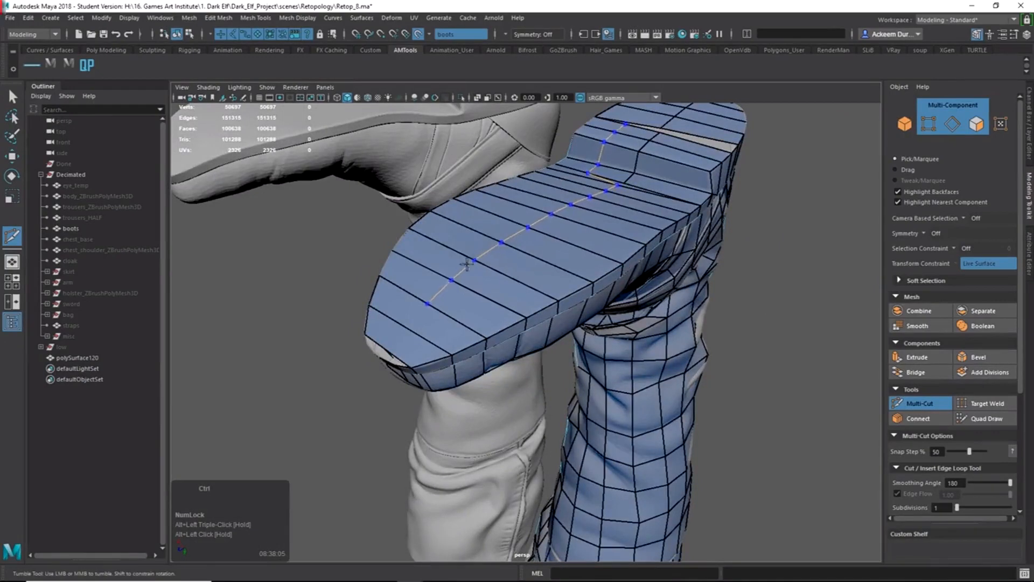
pyautogui.keyDown('alt'); pyautogui.moveTo(467, 263); pyautogui.dragTo(501, 284); pyautogui.keyUp('alt')
pyautogui.keyDown('alt'); pyautogui.moveTo(412, 286); pyautogui.dragTo(460, 286, button='right'); pyautogui.keyUp('alt')
pyautogui.keyDown('alt'); pyautogui.moveTo(460, 286); pyautogui.dragTo(583, 293); pyautogui.keyUp('alt')
pyautogui.keyDown('shift'); pyautogui.moveTo(631, 222); pyautogui.dragTo(640, 210, button='right'); pyautogui.keyUp('shift')
pyautogui.keyDown('alt'); pyautogui.moveTo(618, 261); pyautogui.dragTo(662, 294, button='right'); pyautogui.keyUp('alt')
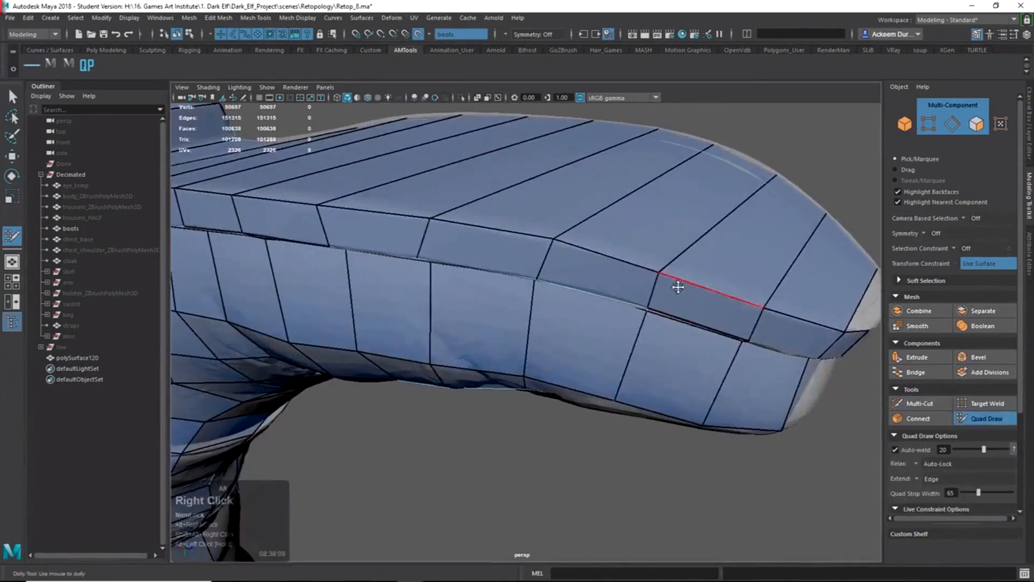
# Select the retopology mesh as a whole object, then resume Quad Draw.
pyautogui.moveTo(678, 286)
pyautogui.keyDown('alt'); pyautogui.mouseDown()
pyautogui.moveTo(603, 339)
pyautogui.moveTo(559, 351)
pyautogui.moveTo(561, 362)
pyautogui.moveTo(593, 357)
pyautogui.moveTo(576, 340)
pyautogui.moveTo(574, 350)
pyautogui.moveTo(654, 354)
pyautogui.moveTo(550, 333)
pyautogui.mouseUp(); pyautogui.keyUp('alt')
pyautogui.keyDown('alt'); pyautogui.moveTo(378, 272); pyautogui.dragTo(317, 280, button='right'); pyautogui.keyUp('alt')
pyautogui.moveTo(317, 280)
pyautogui.keyDown('alt'); pyautogui.mouseDown()
pyautogui.moveTo(550, 258)
pyautogui.moveTo(561, 293)
pyautogui.mouseUp(); pyautogui.keyUp('alt')
pyautogui.hotkey('shift', 'q')
pyautogui.moveTo(561, 293); pyautogui.dragTo(572, 288, button='right')
pyautogui.click(572, 289)
pyautogui.click(988, 418)
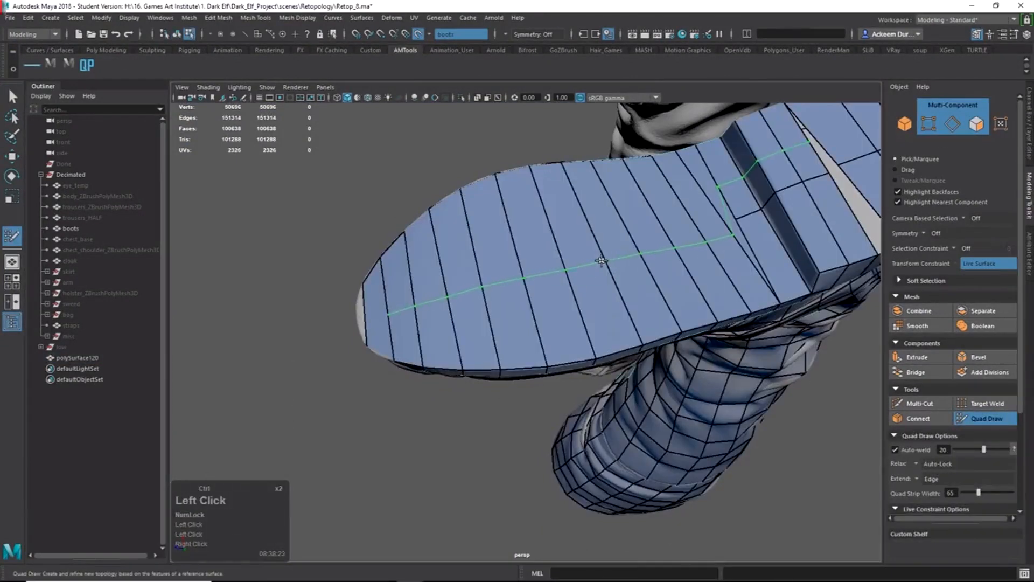
# Toggle Quad Draw off and back on while moving the view to the sole's side.
pyautogui.moveTo(433, 297)
pyautogui.keyDown('alt'); pyautogui.mouseDown()
pyautogui.moveTo(469, 277)
pyautogui.moveTo(417, 309)
pyautogui.mouseUp(); pyautogui.keyUp('alt')
pyautogui.press('q')
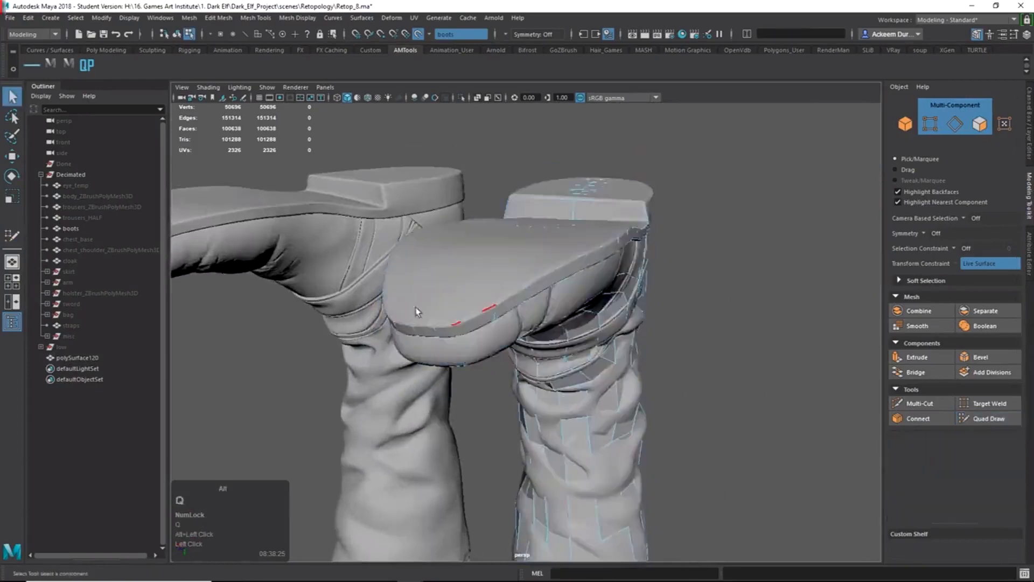
pyautogui.keyDown('alt'); pyautogui.moveTo(418, 309); pyautogui.dragTo(531, 305, button='right'); pyautogui.keyUp('alt')
pyautogui.moveTo(531, 305)
pyautogui.keyDown('alt'); pyautogui.mouseDown(button='middle')
pyautogui.moveTo(531, 337)
pyautogui.moveTo(599, 339)
pyautogui.mouseUp(button='middle'); pyautogui.keyUp('alt')
pyautogui.click(968, 422)
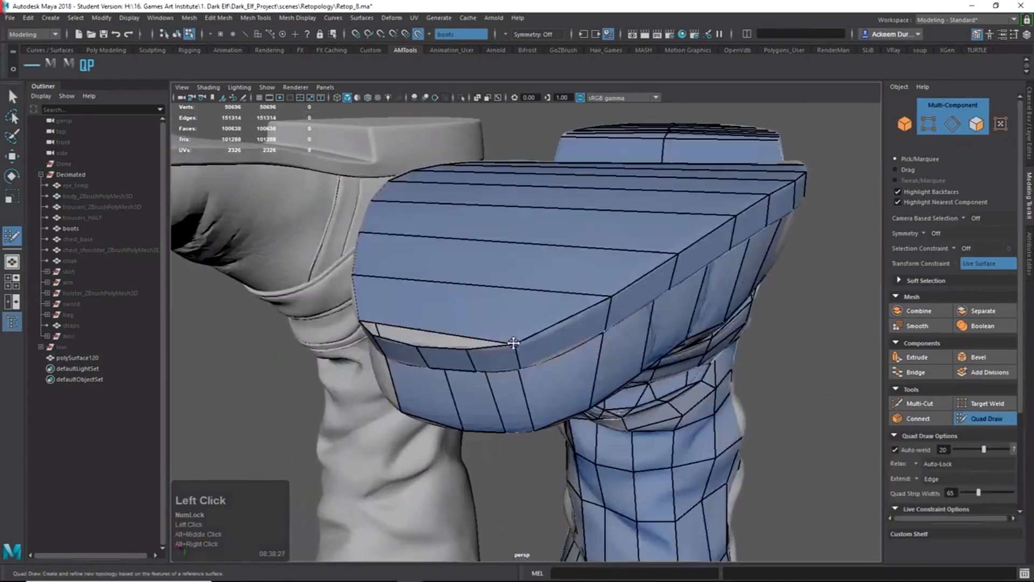
pyautogui.moveTo(512, 341)
pyautogui.keyDown('alt'); pyautogui.mouseDown()
pyautogui.moveTo(495, 296)
pyautogui.moveTo(605, 331)
pyautogui.moveTo(673, 301)
pyautogui.moveTo(620, 317)
pyautogui.mouseUp(); pyautogui.keyUp('alt')
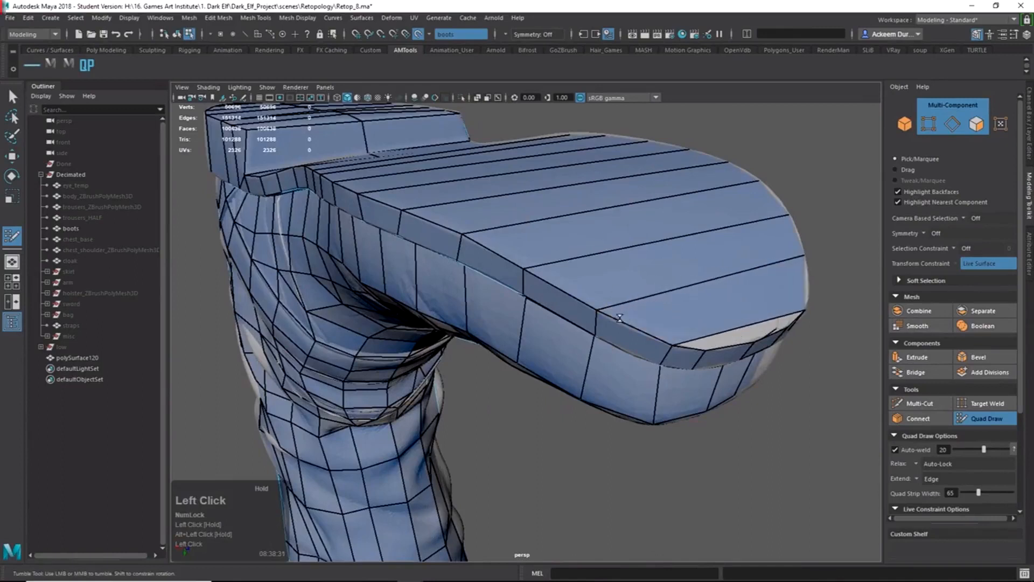
# Try quad and edge drags along the sole's top edge, undoing each attempt.
pyautogui.moveTo(560, 285); pyautogui.dragTo(604, 267)
pyautogui.hotkey('ctrl', 'z')
pyautogui.moveTo(595, 307)
pyautogui.mouseDown()
pyautogui.moveTo(613, 305)
pyautogui.moveTo(587, 300)
pyautogui.moveTo(619, 305)
pyautogui.mouseUp()
pyautogui.hotkey('ctrl', 'z')
pyautogui.moveTo(563, 290); pyautogui.dragTo(568, 273)
pyautogui.press('z')
pyautogui.moveTo(440, 227)
pyautogui.mouseDown()
pyautogui.moveTo(475, 216)
pyautogui.moveTo(448, 221)
pyautogui.moveTo(449, 231)
pyautogui.moveTo(415, 205)
pyautogui.moveTo(441, 265)
pyautogui.mouseUp()
pyautogui.hotkey('ctrl', 'z')
# Weld two stray sole-rim vertices onto their neighbours, then undo the unwanted tweaks.
pyautogui.keyDown('alt'); pyautogui.moveTo(441, 266); pyautogui.dragTo(431, 293, button='middle'); pyautogui.keyUp('alt')
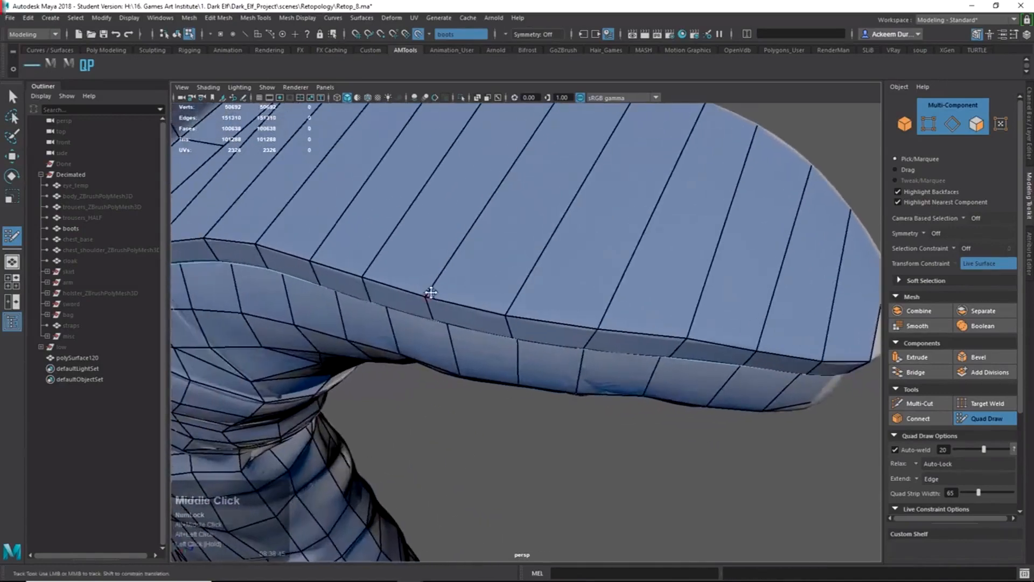
pyautogui.moveTo(431, 292); pyautogui.dragTo(420, 242)
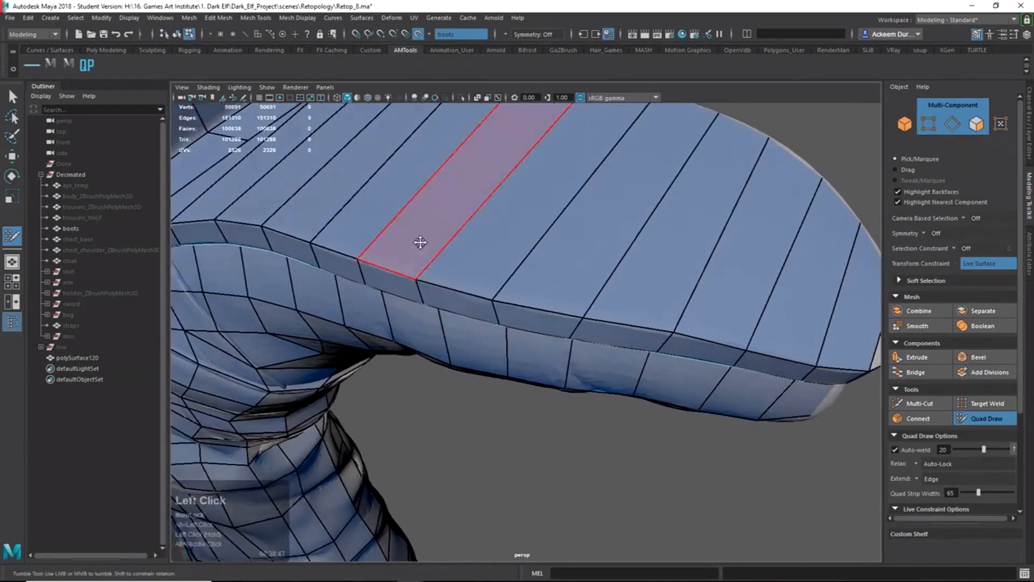
pyautogui.scroll(-5, 617, 246)
pyautogui.keyDown('alt'); pyautogui.moveTo(617, 246); pyautogui.dragTo(621, 305); pyautogui.keyUp('alt')
pyautogui.press('z')
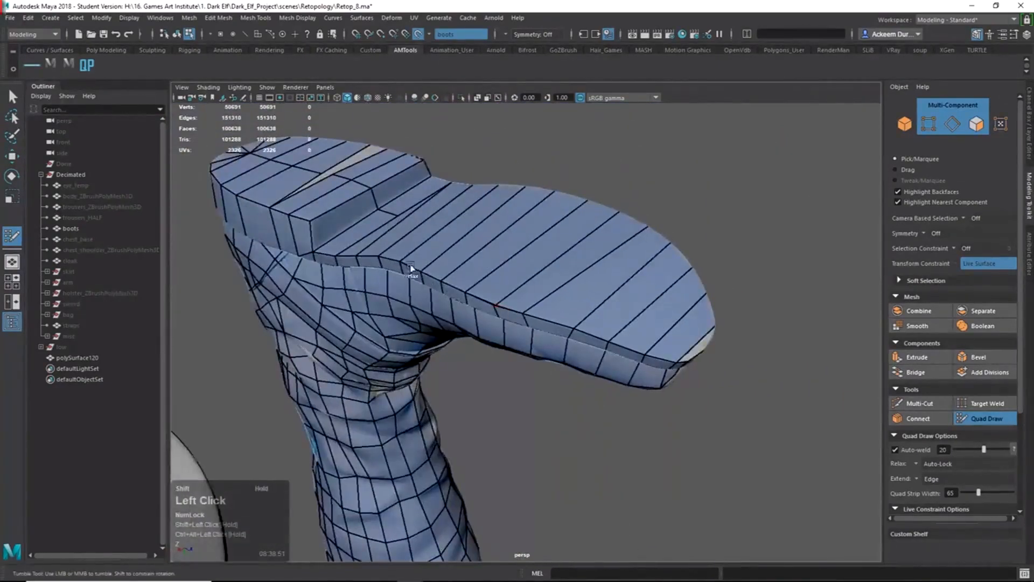
pyautogui.hotkey('ctrl', 'z')
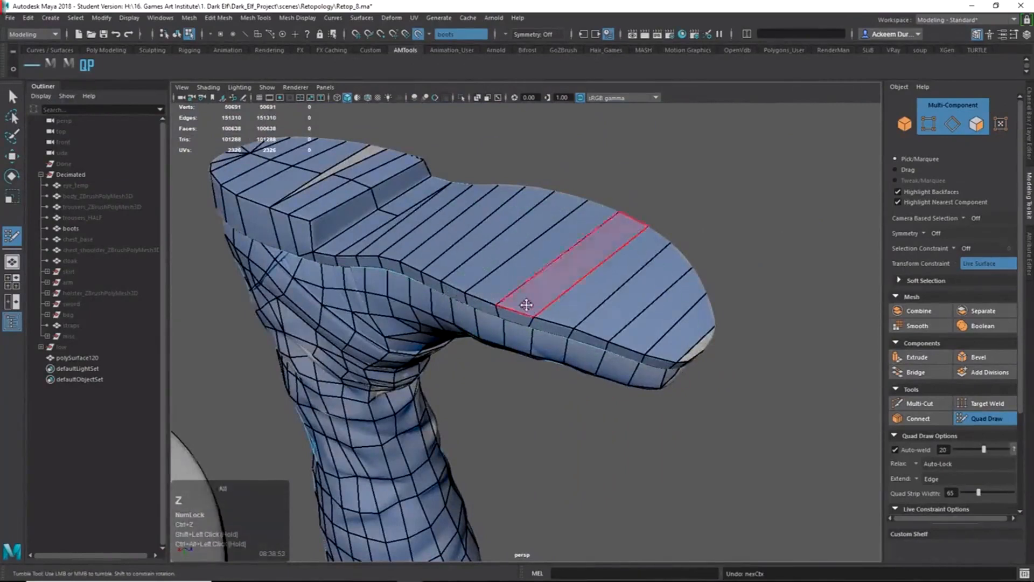
pyautogui.keyDown('alt'); pyautogui.moveTo(526, 305); pyautogui.dragTo(537, 330); pyautogui.keyUp('alt')
pyautogui.keyDown('alt'); pyautogui.moveTo(537, 330); pyautogui.dragTo(602, 325, button='right'); pyautogui.keyUp('alt')
pyautogui.keyDown('alt'); pyautogui.moveTo(602, 325); pyautogui.dragTo(531, 307, button='middle'); pyautogui.keyUp('alt')
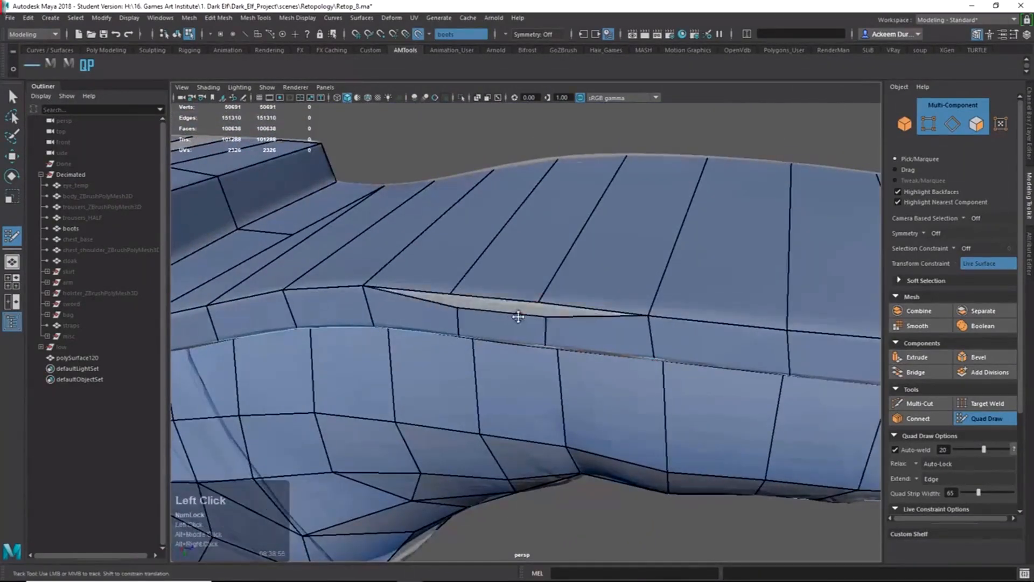
pyautogui.hotkey('ctrl', 'z')
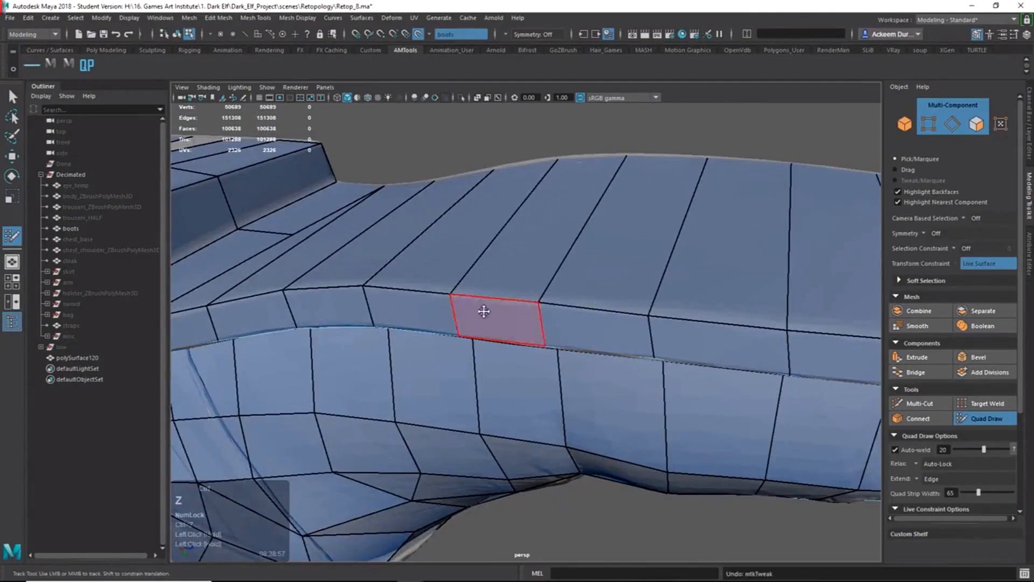
# Tug an edge on the sole's rim, then undo the tug.
pyautogui.keyDown('alt'); pyautogui.moveTo(439, 293); pyautogui.dragTo(406, 294, button='middle'); pyautogui.keyUp('alt')
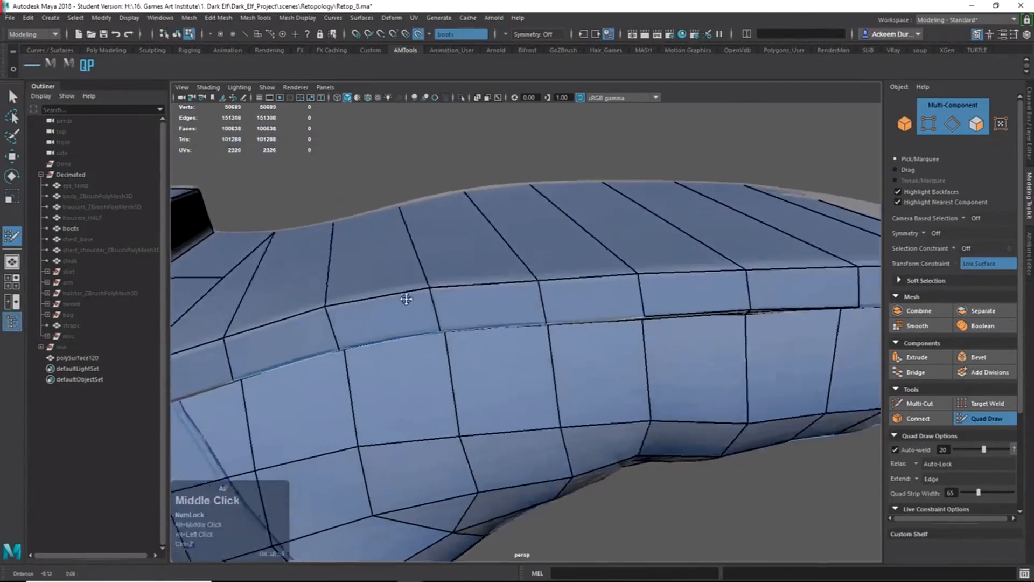
pyautogui.keyDown('alt'); pyautogui.moveTo(406, 294); pyautogui.dragTo(444, 306); pyautogui.keyUp('alt')
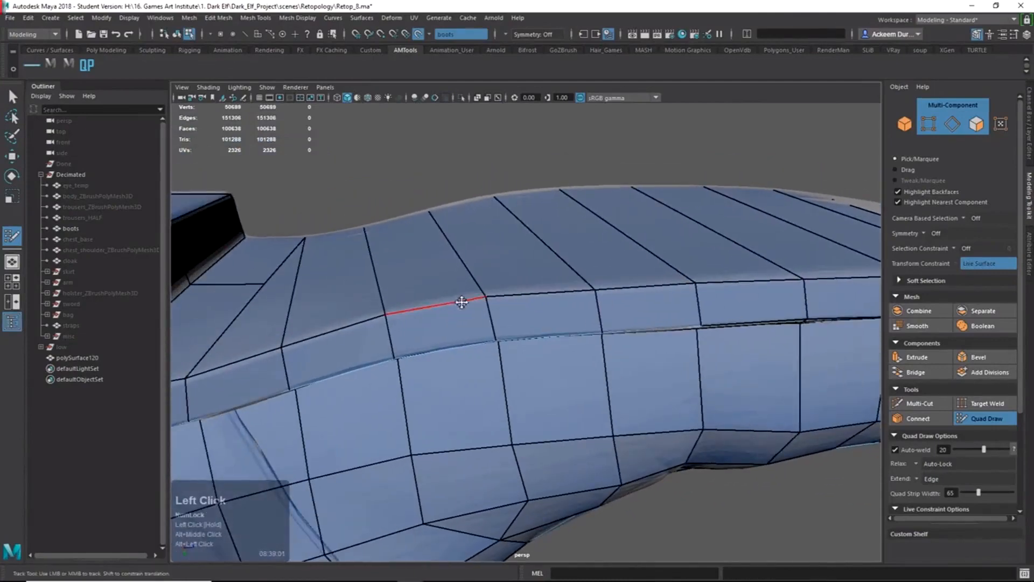
pyautogui.keyDown('alt'); pyautogui.moveTo(488, 294); pyautogui.dragTo(512, 285, button='right'); pyautogui.keyUp('alt')
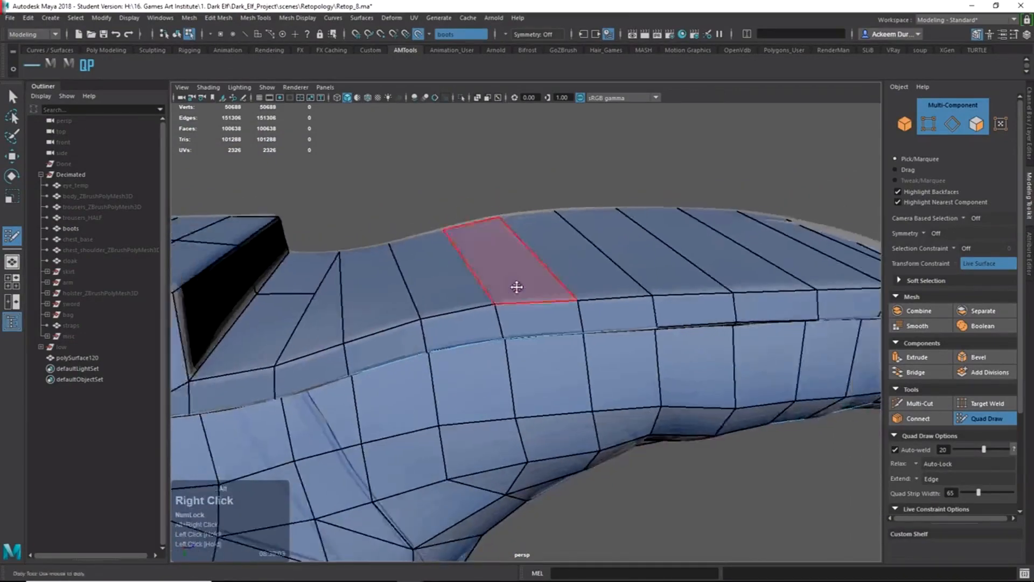
pyautogui.keyDown('alt'); pyautogui.moveTo(512, 286); pyautogui.dragTo(487, 303); pyautogui.keyUp('alt')
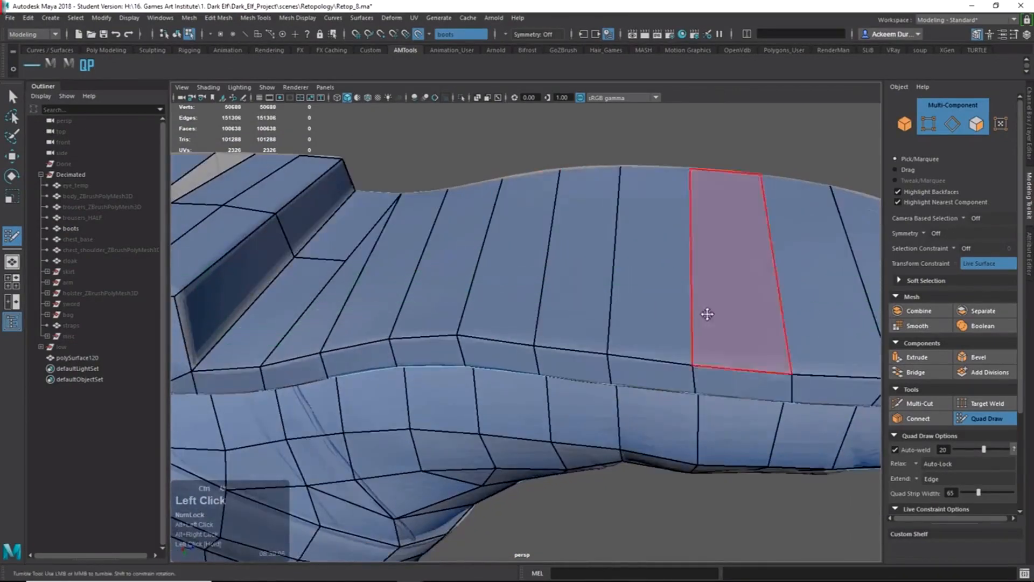
pyautogui.keyDown('alt'); pyautogui.moveTo(706, 314); pyautogui.dragTo(627, 313, button='right'); pyautogui.keyUp('alt')
pyautogui.moveTo(627, 312)
pyautogui.keyDown('alt'); pyautogui.mouseDown()
pyautogui.moveTo(587, 304)
pyautogui.moveTo(628, 307)
pyautogui.mouseUp(); pyautogui.keyUp('alt')
pyautogui.keyDown('alt'); pyautogui.moveTo(628, 307); pyautogui.dragTo(678, 318, button='right'); pyautogui.keyUp('alt')
pyautogui.keyDown('alt'); pyautogui.moveTo(518, 371); pyautogui.dragTo(458, 378); pyautogui.keyUp('alt')
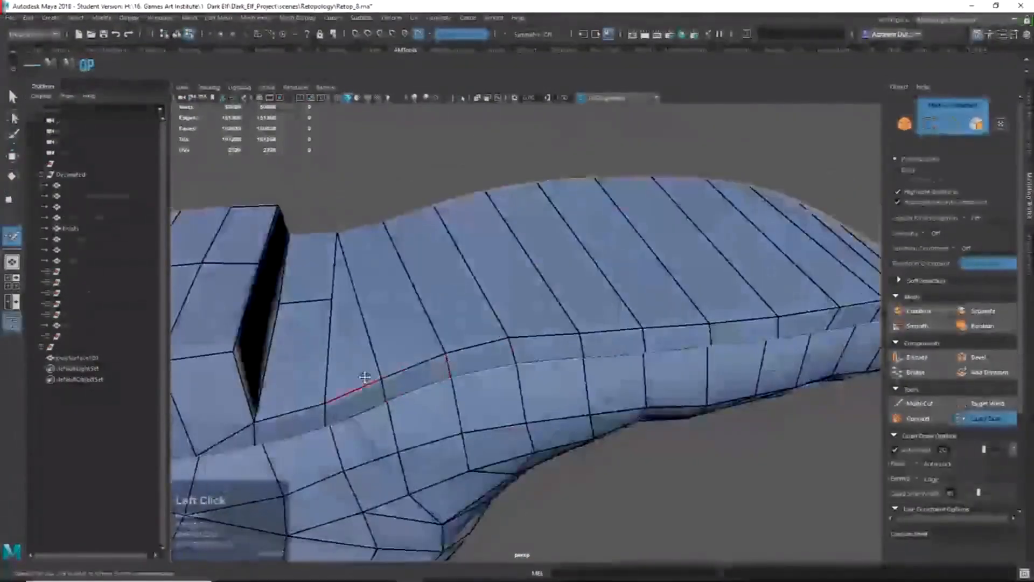
pyautogui.moveTo(364, 381); pyautogui.dragTo(434, 365)
pyautogui.press('z')
# Frame the sole up close and Ctrl+click an edge loop down its middle.
pyautogui.keyDown('alt'); pyautogui.moveTo(609, 339); pyautogui.dragTo(557, 322, button='right'); pyautogui.keyUp('alt')
pyautogui.keyDown('alt'); pyautogui.moveTo(558, 321); pyautogui.dragTo(616, 326); pyautogui.keyUp('alt')
pyautogui.keyDown('alt'); pyautogui.moveTo(632, 343); pyautogui.dragTo(570, 286, button='right'); pyautogui.keyUp('alt')
pyautogui.keyDown('alt'); pyautogui.moveTo(570, 286); pyautogui.dragTo(576, 310); pyautogui.keyUp('alt')
pyautogui.keyDown('alt'); pyautogui.moveTo(576, 309); pyautogui.dragTo(619, 339, button='right'); pyautogui.keyUp('alt')
pyautogui.keyDown('alt'); pyautogui.moveTo(619, 339); pyautogui.dragTo(535, 330); pyautogui.keyUp('alt')
pyautogui.keyDown('alt'); pyautogui.moveTo(535, 330); pyautogui.dragTo(532, 233, button='middle'); pyautogui.keyUp('alt')
pyautogui.keyDown('alt'); pyautogui.moveTo(380, 541); pyautogui.dragTo(533, 344); pyautogui.keyUp('alt')
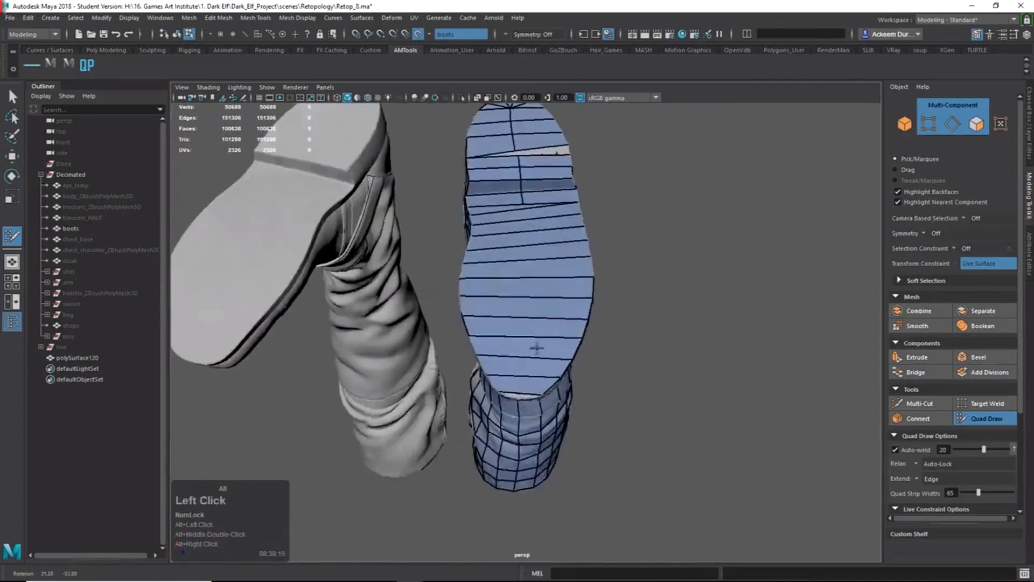
pyautogui.keyDown('alt'); pyautogui.moveTo(550, 288); pyautogui.dragTo(552, 277); pyautogui.keyUp('alt')
pyautogui.keyDown('alt'); pyautogui.moveTo(552, 278); pyautogui.dragTo(538, 385, button='right'); pyautogui.keyUp('alt')
pyautogui.keyDown('ctrl'); pyautogui.click(522, 221); pyautogui.keyUp('ctrl')
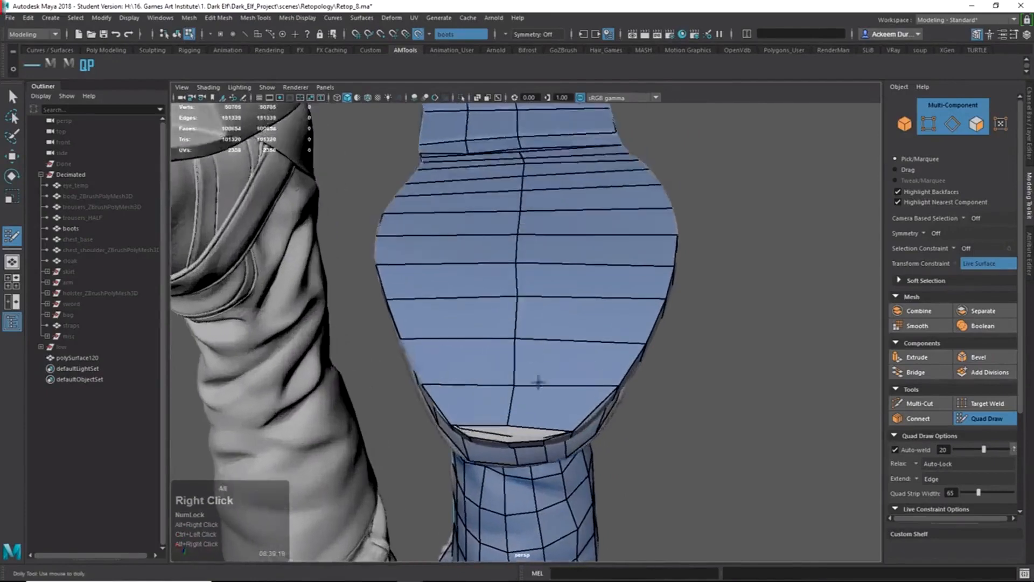
# Inspect the boot shaft and sole from below after leaving Quad Draw.
pyautogui.keyDown('alt'); pyautogui.moveTo(537, 384); pyautogui.dragTo(506, 292); pyautogui.keyUp('alt')
pyautogui.keyDown('alt'); pyautogui.moveTo(507, 292); pyautogui.dragTo(585, 403, button='middle'); pyautogui.keyUp('alt')
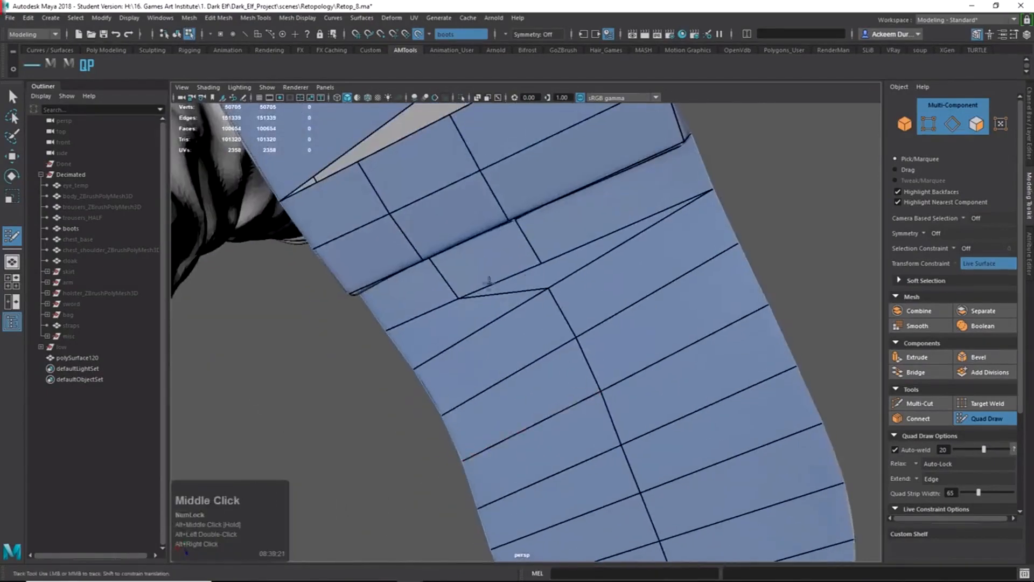
pyautogui.moveTo(457, 296)
pyautogui.keyDown('alt'); pyautogui.mouseDown()
pyautogui.moveTo(490, 249)
pyautogui.moveTo(474, 293)
pyautogui.moveTo(447, 288)
pyautogui.mouseUp(); pyautogui.keyUp('alt')
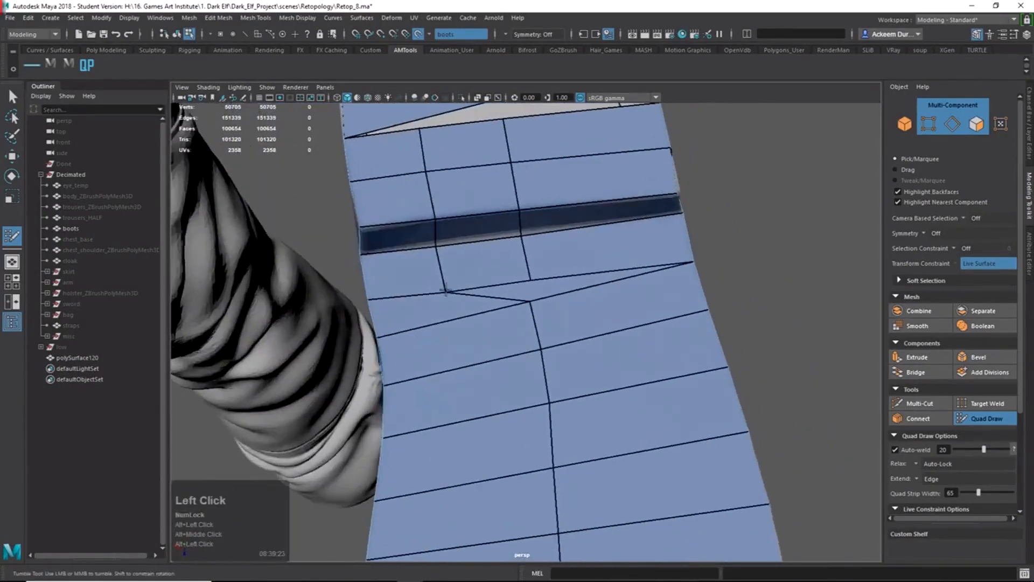
pyautogui.press('q')
pyautogui.keyDown('alt'); pyautogui.moveTo(452, 294); pyautogui.dragTo(436, 291, button='right'); pyautogui.keyUp('alt')
pyautogui.moveTo(436, 291)
pyautogui.keyDown('alt'); pyautogui.mouseDown()
pyautogui.moveTo(526, 320)
pyautogui.moveTo(568, 362)
pyautogui.mouseUp(); pyautogui.keyUp('alt')
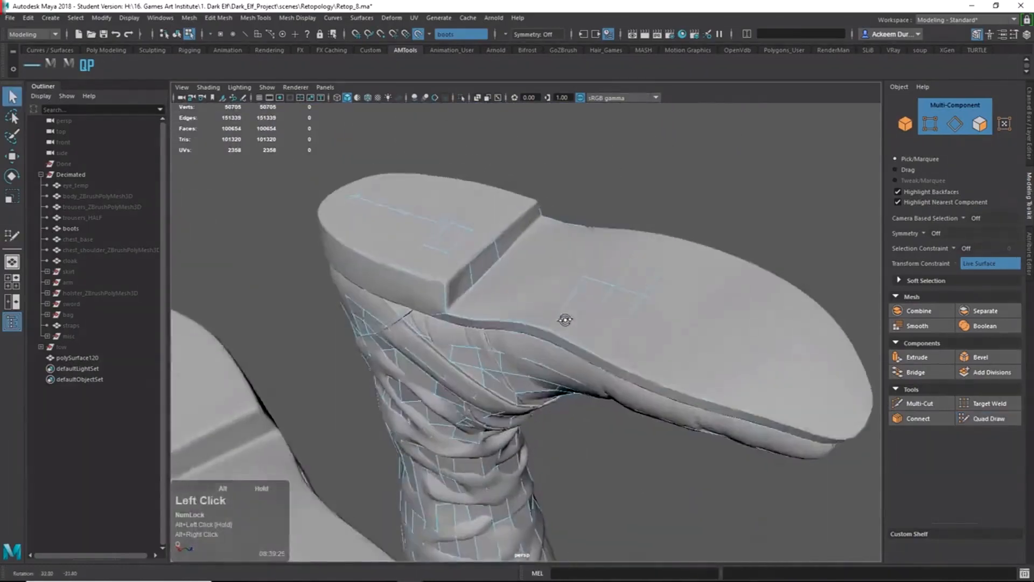
# Switch to vertex then edge mode, briefly isolating the selection before restoring the boot.
pyautogui.keyDown('alt'); pyautogui.moveTo(568, 363); pyautogui.dragTo(633, 317, button='middle'); pyautogui.keyUp('alt')
pyautogui.moveTo(589, 326); pyautogui.dragTo(476, 324, button='right')
pyautogui.keyDown('alt'); pyautogui.moveTo(595, 324); pyautogui.dragTo(525, 315); pyautogui.keyUp('alt')
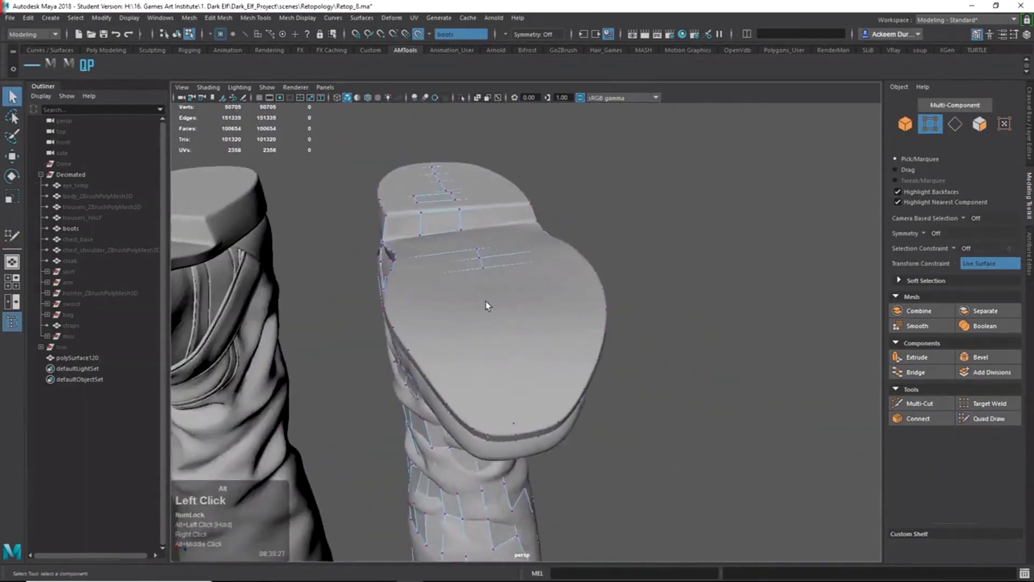
pyautogui.keyDown('alt'); pyautogui.moveTo(492, 347); pyautogui.dragTo(539, 357); pyautogui.keyUp('alt')
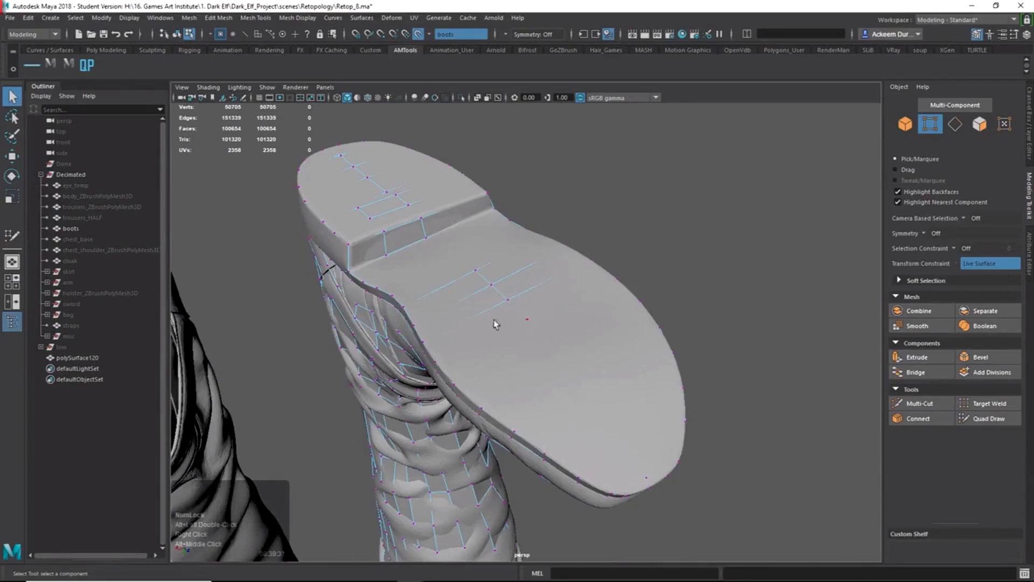
pyautogui.keyDown('alt'); pyautogui.moveTo(495, 324); pyautogui.dragTo(530, 349); pyautogui.keyUp('alt')
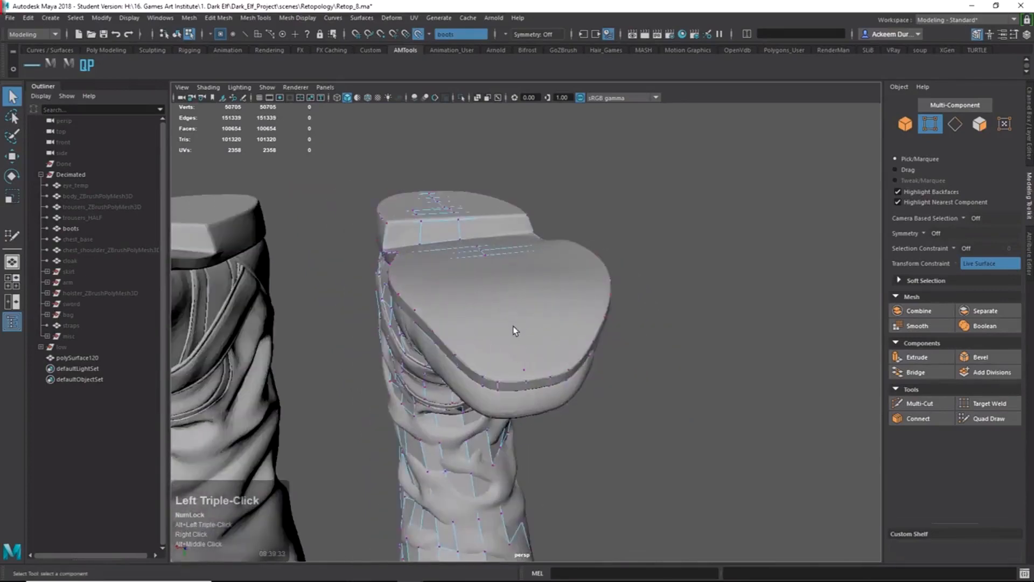
pyautogui.moveTo(513, 330); pyautogui.dragTo(495, 209, button='right')
pyautogui.click(460, 98)
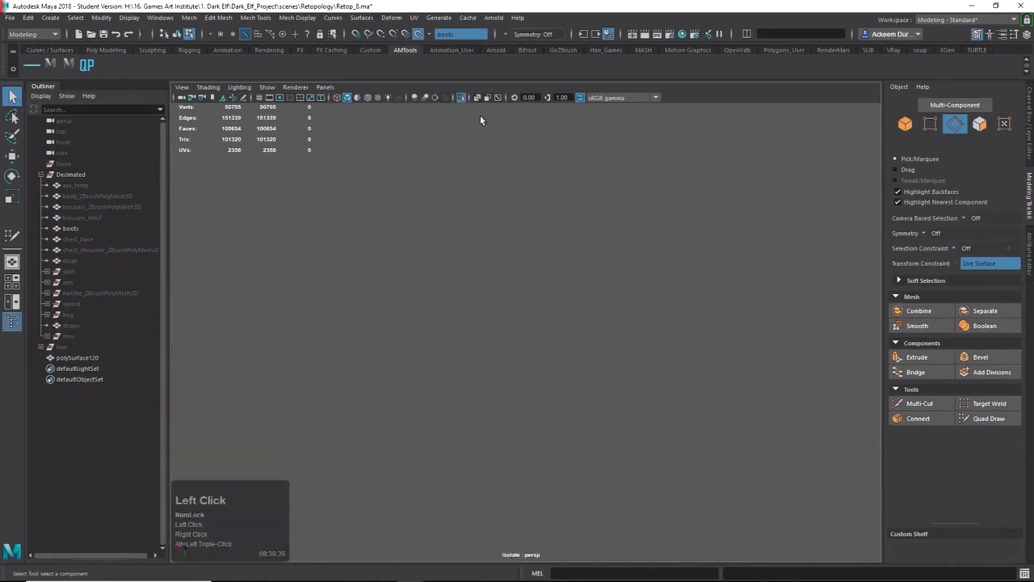
pyautogui.click(461, 98)
# Select a full sole edge loop in wireframe (4), then return to shaded display (5).
pyautogui.moveTo(492, 291)
pyautogui.keyDown('alt'); pyautogui.mouseDown()
pyautogui.moveTo(503, 316)
pyautogui.moveTo(580, 323)
pyautogui.moveTo(490, 303)
pyautogui.mouseUp(); pyautogui.keyUp('alt')
pyautogui.press('4')
pyautogui.doubleClick(503, 316)
pyautogui.press('5')
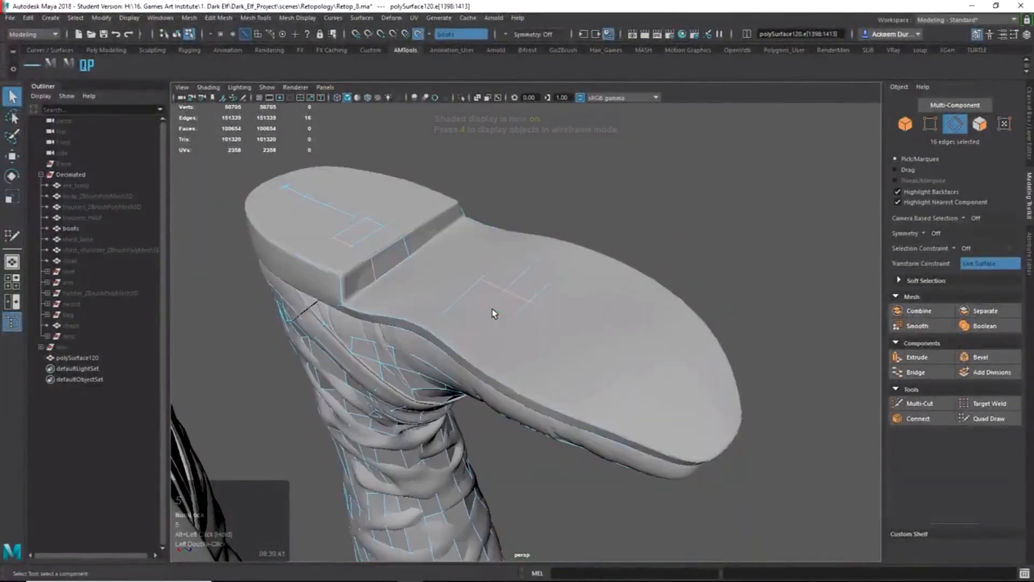
# Move the sole edges along component-oriented axes, undo the move, and resume Quad Draw.
pyautogui.press('w')
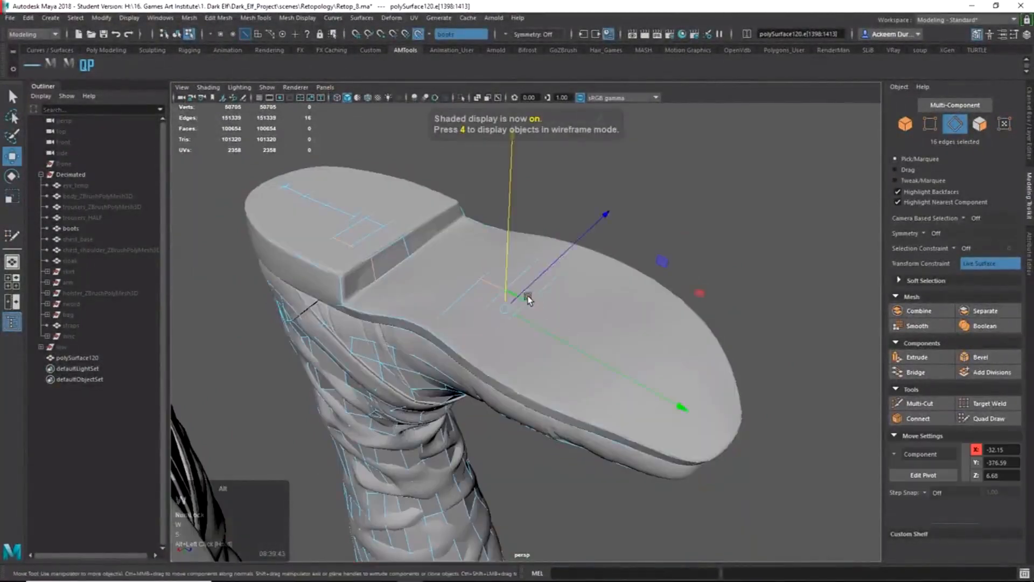
pyautogui.keyDown('alt'); pyautogui.moveTo(526, 295); pyautogui.dragTo(506, 272); pyautogui.keyUp('alt')
pyautogui.keyDown('ctrl'); pyautogui.keyDown('shift'); pyautogui.rightClick(506, 269); pyautogui.keyUp('shift'); pyautogui.keyUp('ctrl')
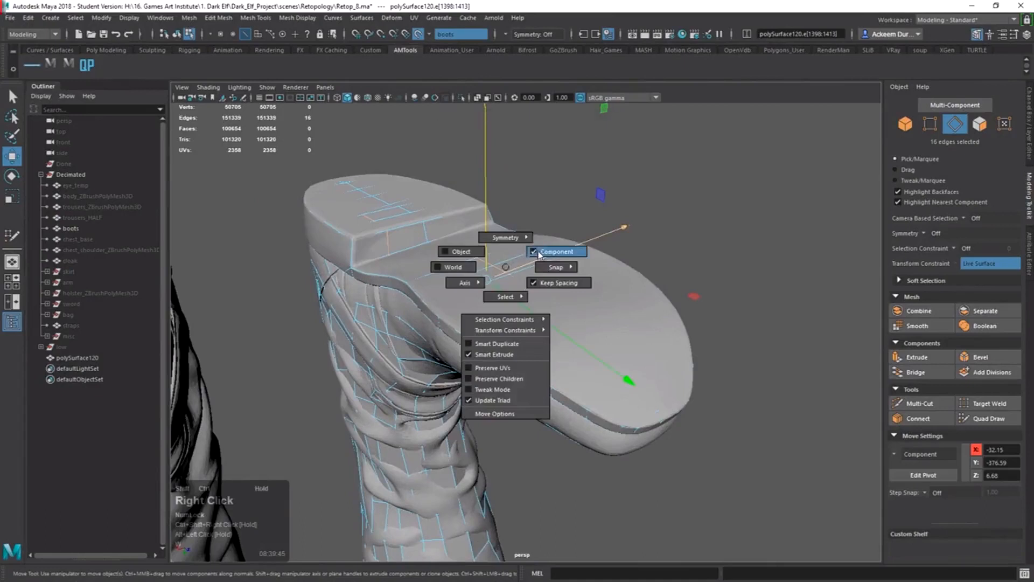
pyautogui.click(539, 254)
pyautogui.moveTo(486, 220); pyautogui.dragTo(482, 216)
pyautogui.hotkey('ctrl', 'z')
pyautogui.click(987, 419)
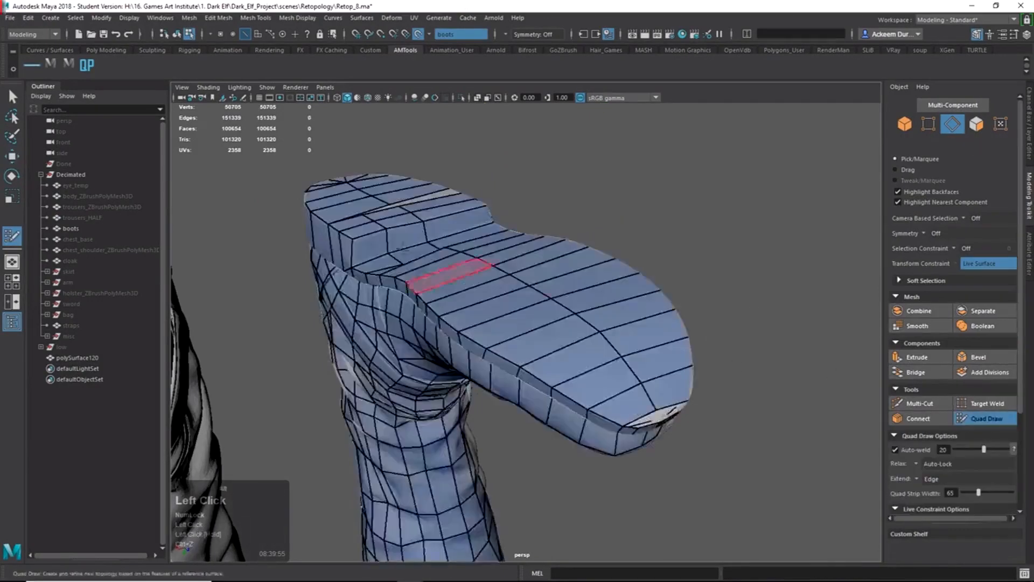
# Nudge a vertex on the sole step with the Move tool to straighten its loop.
pyautogui.keyDown('alt'); pyautogui.moveTo(453, 275); pyautogui.dragTo(530, 301, button='right'); pyautogui.keyUp('alt')
pyautogui.moveTo(531, 302)
pyautogui.keyDown('alt'); pyautogui.mouseDown()
pyautogui.moveTo(582, 328)
pyautogui.moveTo(601, 360)
pyautogui.moveTo(503, 300)
pyautogui.moveTo(489, 258)
pyautogui.mouseUp(); pyautogui.keyUp('alt')
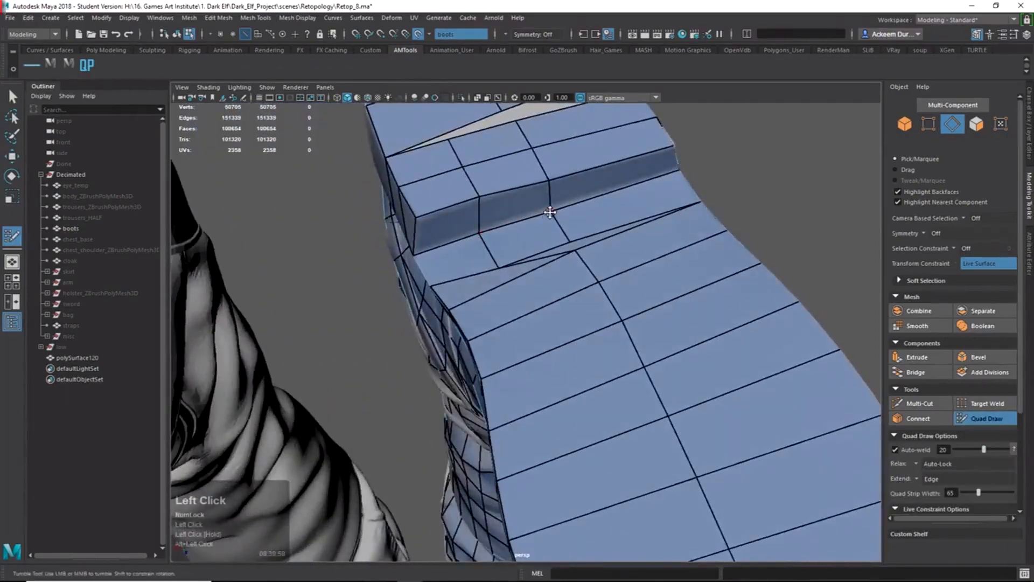
pyautogui.keyDown('alt'); pyautogui.moveTo(552, 217); pyautogui.dragTo(567, 268); pyautogui.keyUp('alt')
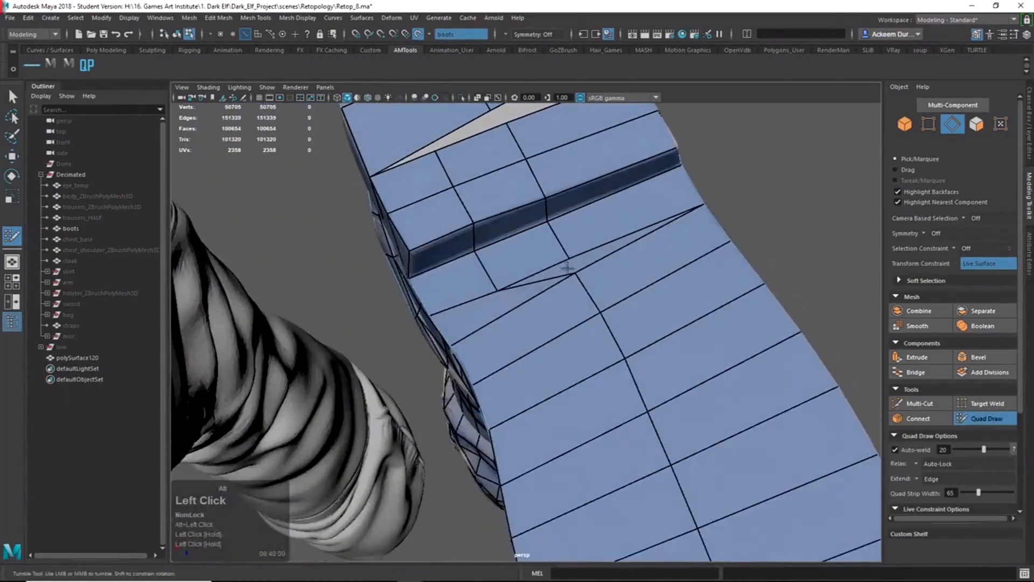
pyautogui.press('q')
pyautogui.press('F9')
pyautogui.click(492, 288)
pyautogui.press('w')
pyautogui.keyDown('alt'); pyautogui.moveTo(492, 287); pyautogui.dragTo(540, 303); pyautogui.keyUp('alt')
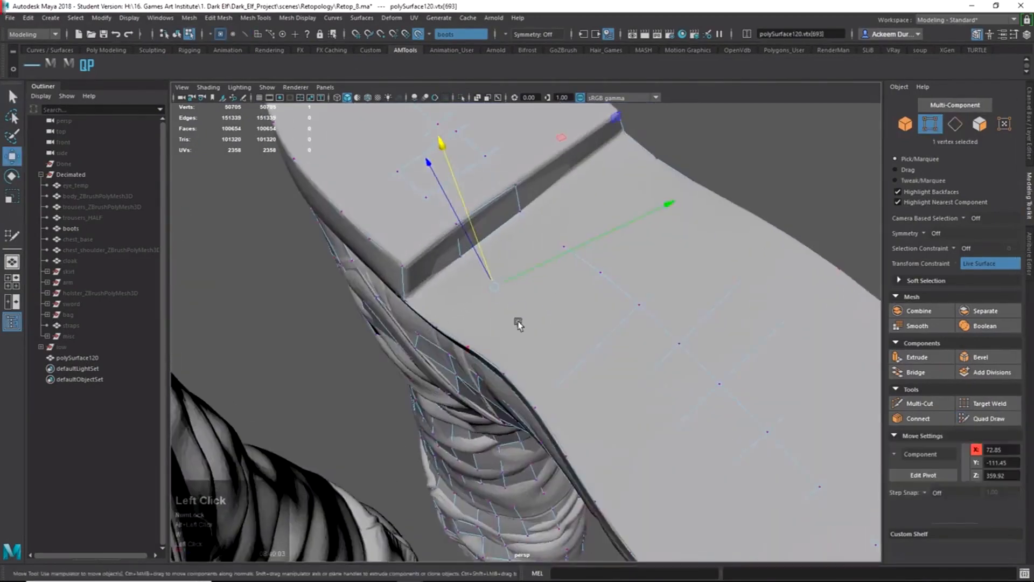
pyautogui.moveTo(518, 323); pyautogui.dragTo(511, 314, button='middle')
# Straighten a second step vertex, then delete the extra edge loop across the sole.
pyautogui.click(972, 419)
pyautogui.moveTo(562, 315)
pyautogui.keyDown('alt'); pyautogui.mouseDown()
pyautogui.moveTo(516, 321)
pyautogui.moveTo(560, 265)
pyautogui.mouseUp(); pyautogui.keyUp('alt')
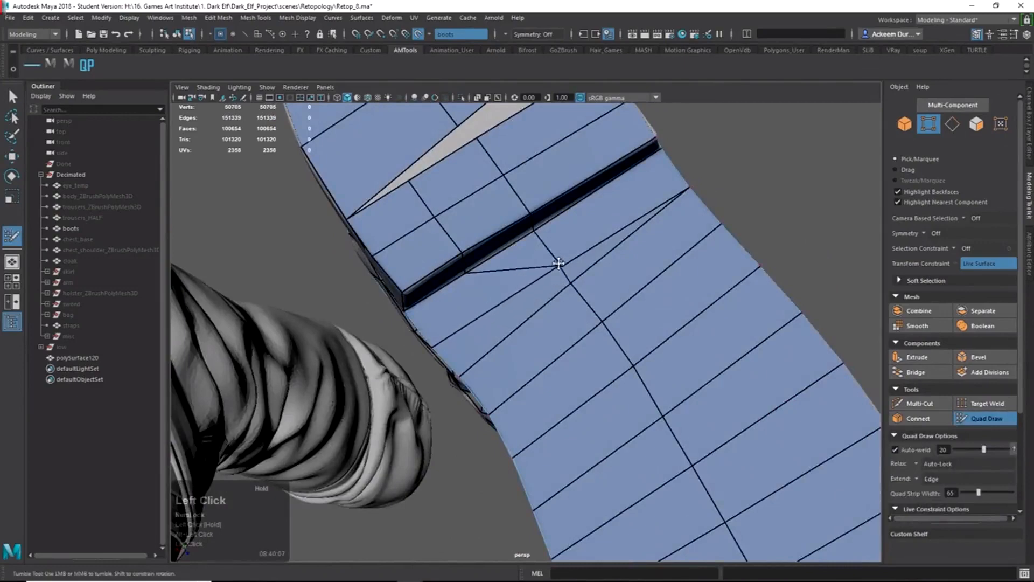
pyautogui.press('q')
pyautogui.rightClick(561, 279)
pyautogui.click(561, 263)
pyautogui.press('w')
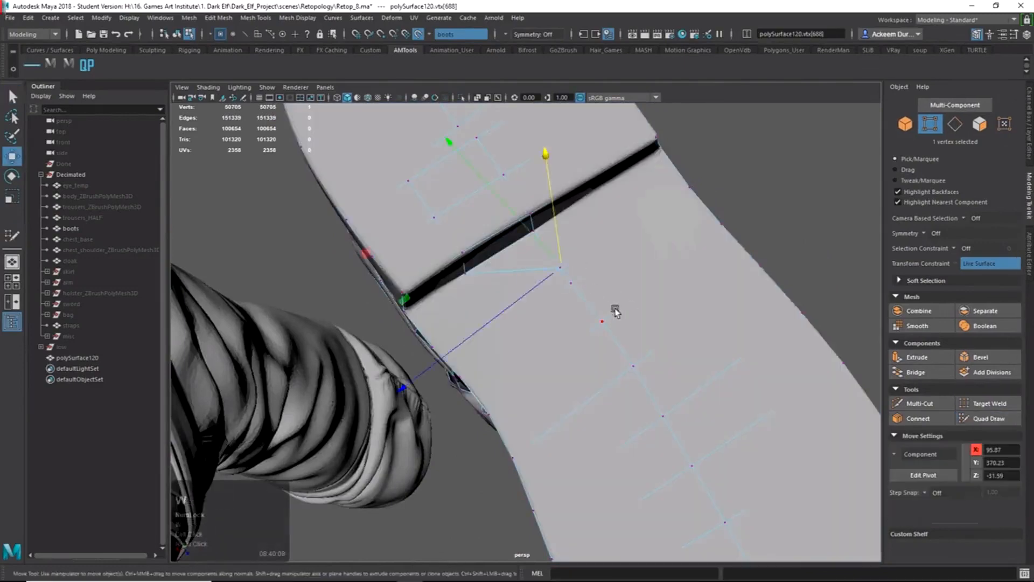
pyautogui.keyDown('alt'); pyautogui.moveTo(603, 300); pyautogui.dragTo(611, 316); pyautogui.keyUp('alt')
pyautogui.moveTo(609, 310); pyautogui.dragTo(604, 288, button='middle')
pyautogui.click(1003, 424)
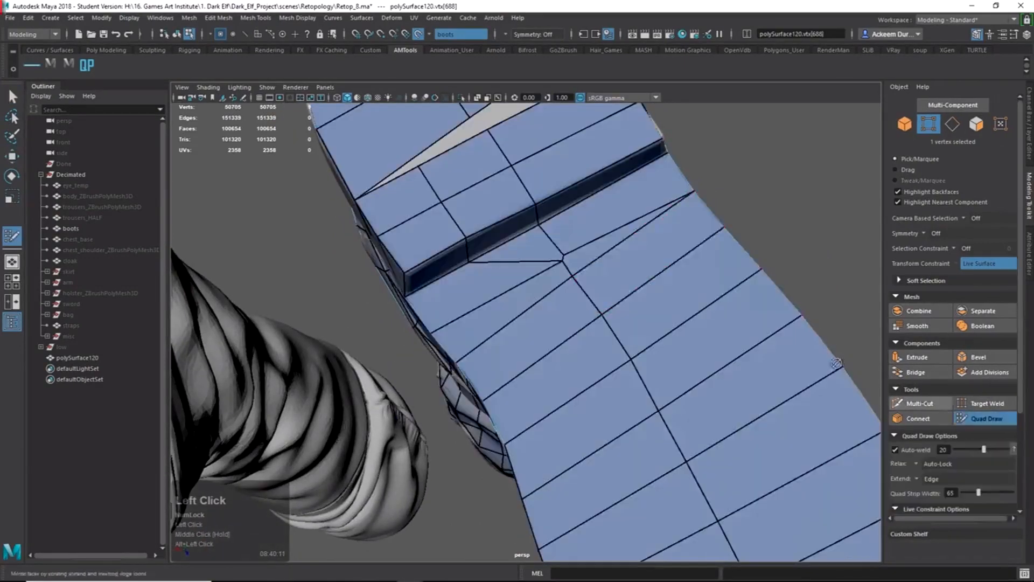
pyautogui.click(565, 250)
pyautogui.moveTo(565, 253); pyautogui.dragTo(556, 258)
pyautogui.keyDown('ctrl'); pyautogui.keyDown('shift'); pyautogui.click(517, 262); pyautogui.keyUp('shift'); pyautogui.keyUp('ctrl')
# Fill a quad in the heel gap and slide a heel vertex slightly right.
pyautogui.keyDown('alt'); pyautogui.moveTo(658, 280); pyautogui.dragTo(567, 252, button='right'); pyautogui.keyUp('alt')
pyautogui.keyDown('alt'); pyautogui.moveTo(567, 251); pyautogui.dragTo(583, 258); pyautogui.keyUp('alt')
pyautogui.keyDown('alt'); pyautogui.moveTo(583, 258); pyautogui.dragTo(591, 280, button='right'); pyautogui.keyUp('alt')
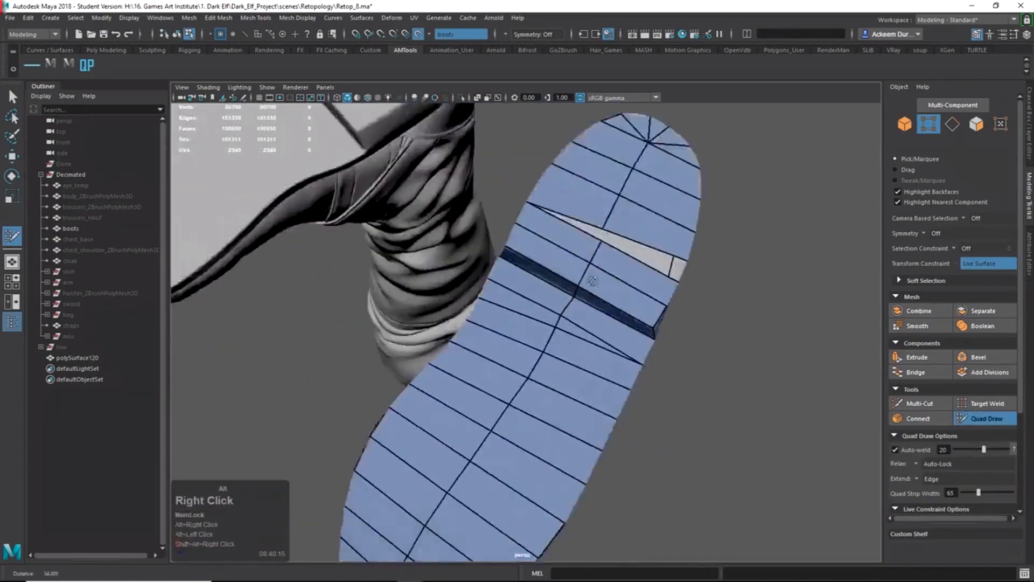
pyautogui.keyDown('alt'); pyautogui.moveTo(591, 280); pyautogui.dragTo(585, 266); pyautogui.keyUp('alt')
pyautogui.keyDown('shift'); pyautogui.click(672, 296); pyautogui.keyUp('shift')
pyautogui.keyDown('alt'); pyautogui.keyDown('shift'); pyautogui.moveTo(656, 265); pyautogui.dragTo(667, 303); pyautogui.keyUp('shift'); pyautogui.keyUp('alt')
pyautogui.keyDown('alt'); pyautogui.moveTo(665, 302); pyautogui.dragTo(619, 286, button='right'); pyautogui.keyUp('alt')
# Fill the two remaining gap faces on the heel block.
pyautogui.keyDown('alt'); pyautogui.moveTo(619, 285); pyautogui.dragTo(585, 271); pyautogui.keyUp('alt')
pyautogui.keyDown('alt'); pyautogui.moveTo(499, 337); pyautogui.dragTo(612, 351); pyautogui.keyUp('alt')
pyautogui.keyDown('alt'); pyautogui.moveTo(611, 351); pyautogui.dragTo(666, 376, button='right'); pyautogui.keyUp('alt')
pyautogui.keyDown('alt'); pyautogui.moveTo(666, 376); pyautogui.dragTo(621, 365); pyautogui.keyUp('alt')
pyautogui.keyDown('shift'); pyautogui.click(594, 337); pyautogui.keyUp('shift')
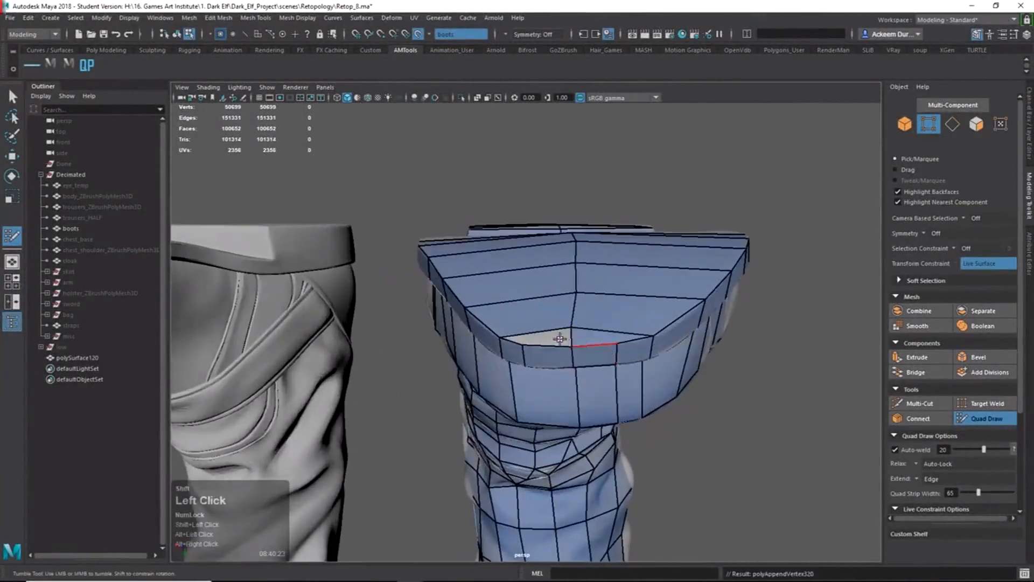
pyautogui.keyDown('shift'); pyautogui.click(558, 339); pyautogui.keyUp('shift')
pyautogui.keyDown('alt'); pyautogui.moveTo(573, 351); pyautogui.dragTo(608, 390, button='right'); pyautogui.keyUp('alt')
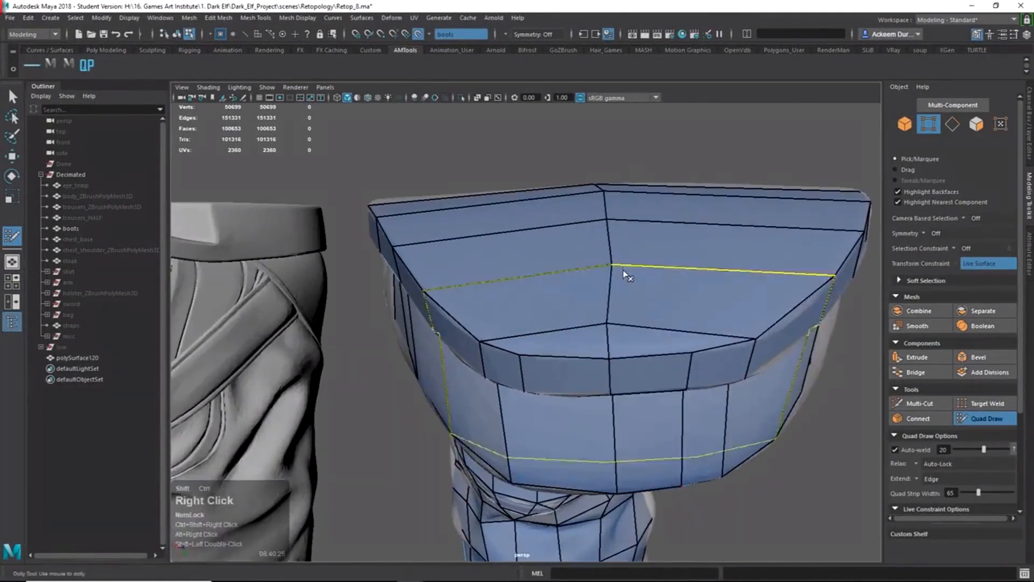
pyautogui.keyDown('ctrl'); pyautogui.keyDown('shift'); pyautogui.moveTo(683, 322); pyautogui.dragTo(679, 280, button='right'); pyautogui.keyUp('shift'); pyautogui.keyUp('ctrl')
# Multi-Cut a new edge loop from the sole rim vertex around the boot's toe.
pyautogui.click(690, 353)
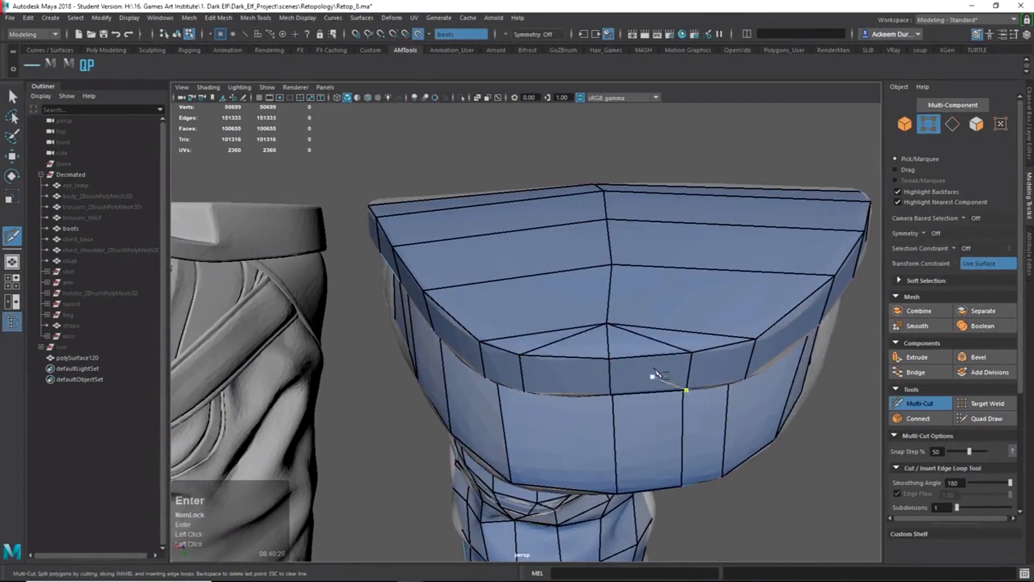
pyautogui.keyDown('alt'); pyautogui.moveTo(656, 373); pyautogui.dragTo(619, 372, button='right'); pyautogui.keyUp('alt')
pyautogui.keyDown('alt'); pyautogui.moveTo(619, 372); pyautogui.dragTo(657, 422); pyautogui.keyUp('alt')
pyautogui.keyDown('alt'); pyautogui.moveTo(658, 422); pyautogui.dragTo(634, 263, button='middle'); pyautogui.keyUp('alt')
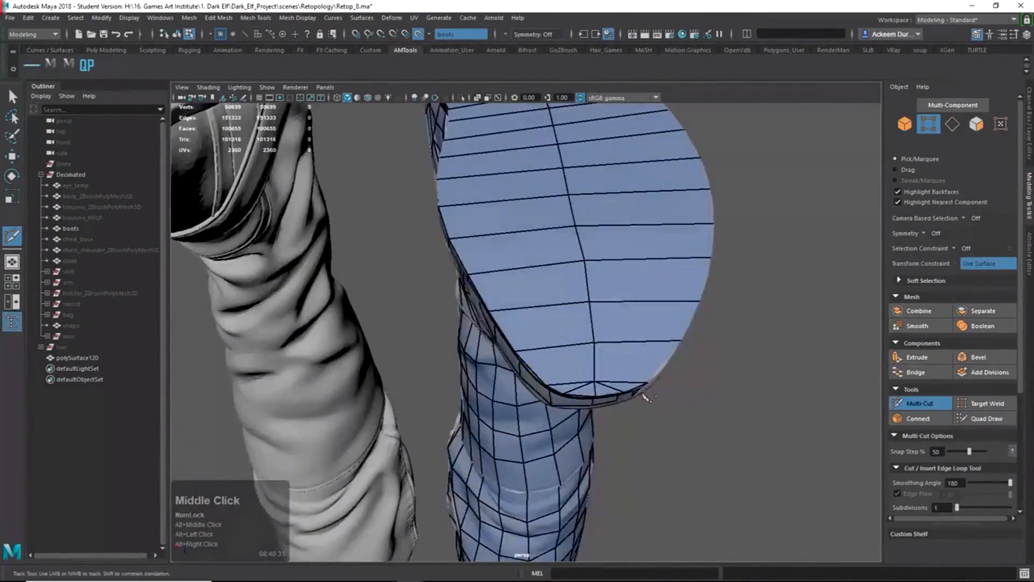
pyautogui.keyDown('alt'); pyautogui.moveTo(645, 397); pyautogui.dragTo(607, 393, button='right'); pyautogui.keyUp('alt')
pyautogui.keyDown('alt'); pyautogui.moveTo(607, 393); pyautogui.dragTo(565, 350); pyautogui.keyUp('alt')
pyautogui.keyDown('alt'); pyautogui.moveTo(565, 350); pyautogui.dragTo(520, 298, button='middle'); pyautogui.keyUp('alt')
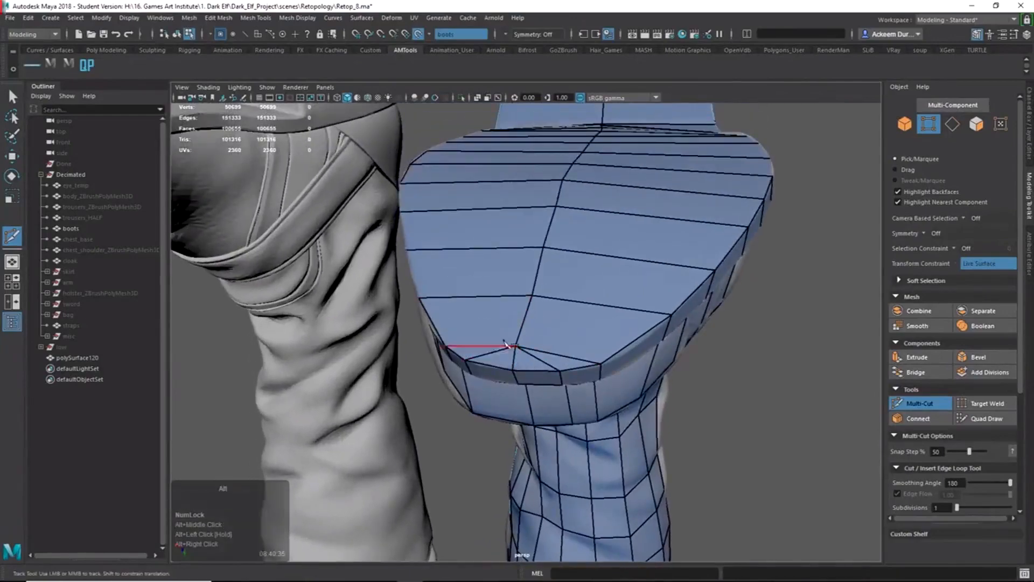
pyautogui.keyDown('alt'); pyautogui.moveTo(505, 344); pyautogui.dragTo(573, 347); pyautogui.keyUp('alt')
pyautogui.keyDown('alt'); pyautogui.moveTo(562, 299); pyautogui.dragTo(756, 209); pyautogui.keyUp('alt')
pyautogui.keyDown('alt'); pyautogui.moveTo(757, 209); pyautogui.dragTo(549, 286, button='middle'); pyautogui.keyUp('alt')
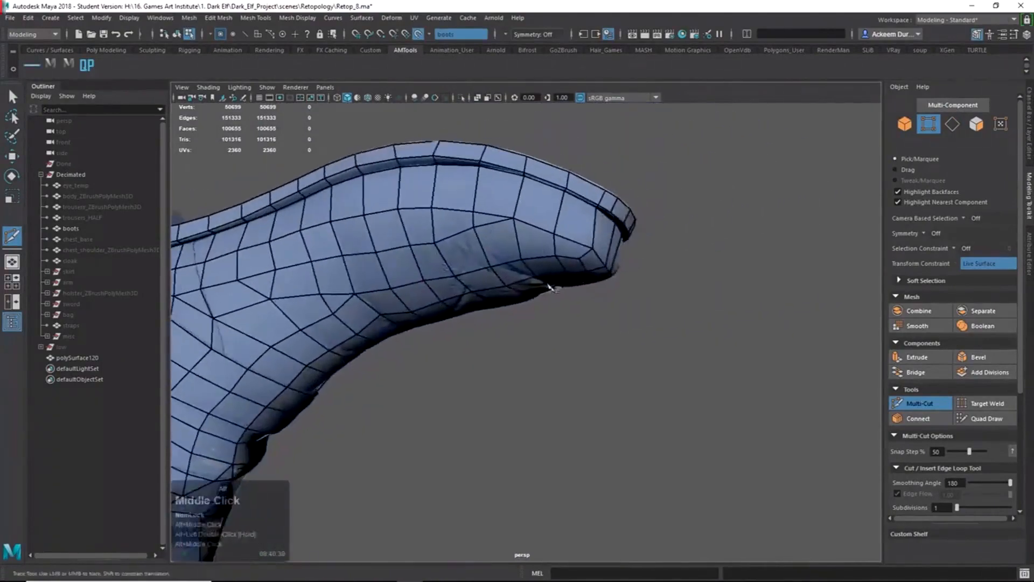
pyautogui.keyDown('alt'); pyautogui.moveTo(549, 286); pyautogui.dragTo(577, 309); pyautogui.keyUp('alt')
pyautogui.keyDown('alt'); pyautogui.moveTo(577, 309); pyautogui.dragTo(530, 323, button='middle'); pyautogui.keyUp('alt')
pyautogui.keyDown('alt'); pyautogui.moveTo(531, 323); pyautogui.dragTo(527, 330, button='right'); pyautogui.keyUp('alt')
pyautogui.keyDown('alt'); pyautogui.moveTo(527, 330); pyautogui.dragTo(612, 364); pyautogui.keyUp('alt')
pyautogui.keyDown('alt'); pyautogui.moveTo(612, 364); pyautogui.dragTo(573, 377, button='right'); pyautogui.keyUp('alt')
pyautogui.keyDown('alt'); pyautogui.moveTo(573, 376); pyautogui.dragTo(634, 319); pyautogui.keyUp('alt')
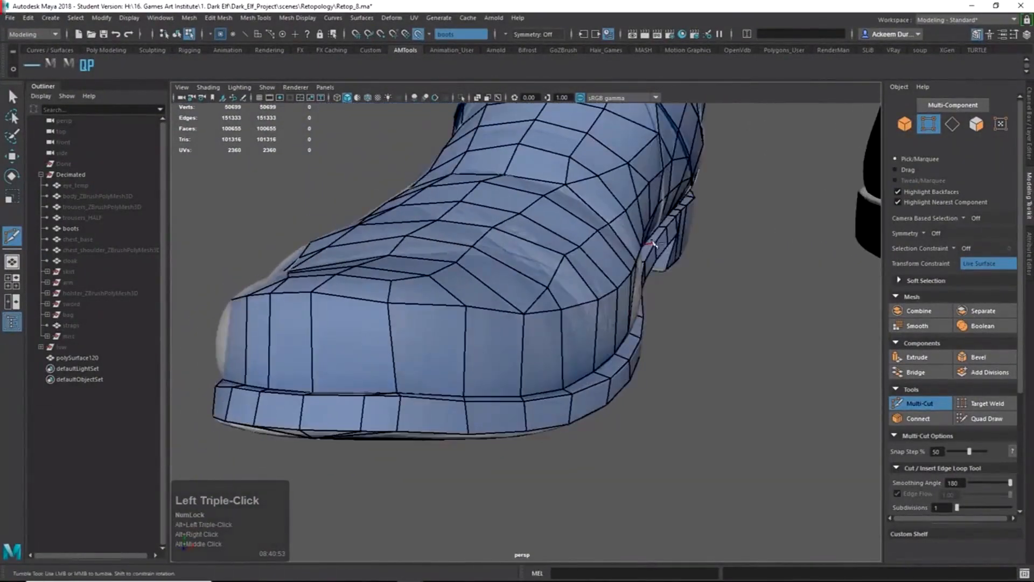
pyautogui.keyDown('alt'); pyautogui.moveTo(653, 244); pyautogui.dragTo(620, 329); pyautogui.keyUp('alt')
pyautogui.click(549, 280)
pyautogui.keyDown('alt'); pyautogui.moveTo(694, 317); pyautogui.dragTo(613, 313, button='middle'); pyautogui.keyUp('alt')
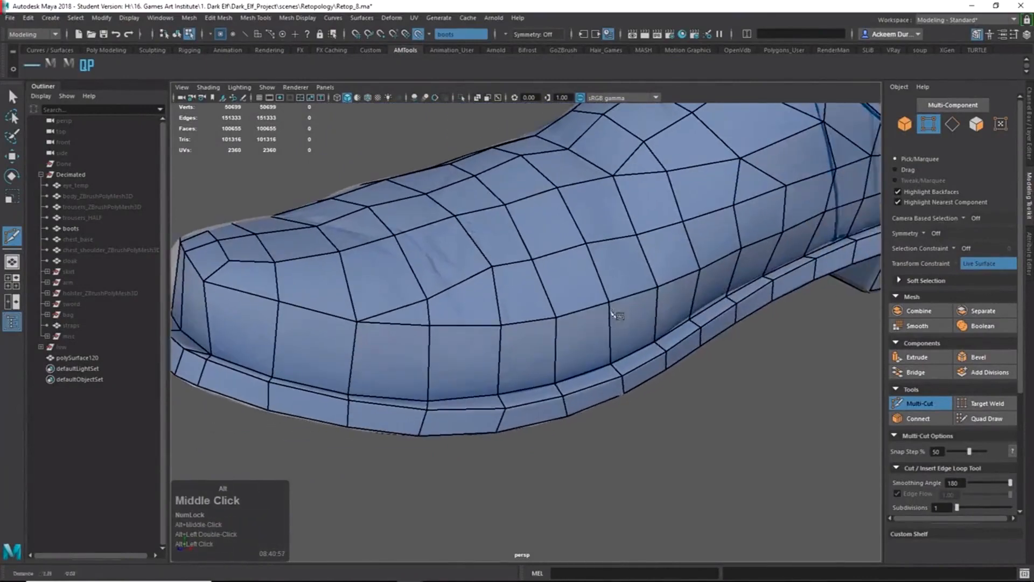
pyautogui.keyDown('ctrl'); pyautogui.click(642, 319); pyautogui.keyUp('ctrl')
# Back in Quad Draw, weld a stray vertex near the sole rim onto its neighbour.
pyautogui.keyDown('alt'); pyautogui.moveTo(643, 322); pyautogui.dragTo(590, 327, button='right'); pyautogui.keyUp('alt')
pyautogui.moveTo(589, 328)
pyautogui.keyDown('alt'); pyautogui.mouseDown()
pyautogui.moveTo(644, 294)
pyautogui.moveTo(607, 325)
pyautogui.mouseUp(); pyautogui.keyUp('alt')
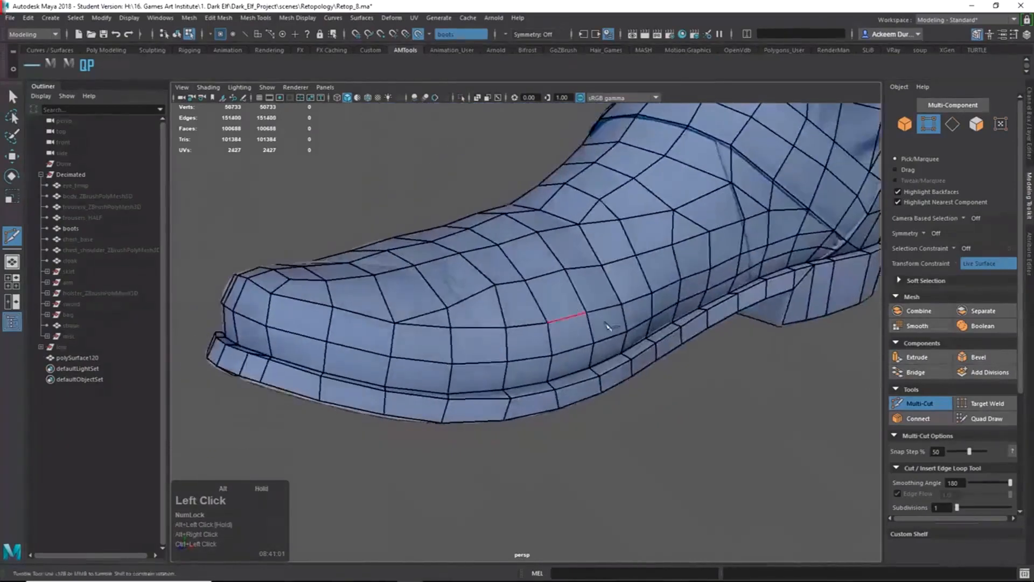
pyautogui.keyDown('alt'); pyautogui.moveTo(607, 325); pyautogui.dragTo(531, 357, button='middle'); pyautogui.keyUp('alt')
pyautogui.keyDown('alt'); pyautogui.moveTo(531, 357); pyautogui.dragTo(594, 311); pyautogui.keyUp('alt')
pyautogui.keyDown('alt'); pyautogui.moveTo(594, 311); pyautogui.dragTo(641, 308, button='right'); pyautogui.keyUp('alt')
pyautogui.keyDown('alt'); pyautogui.moveTo(533, 332); pyautogui.dragTo(605, 364, button='middle'); pyautogui.keyUp('alt')
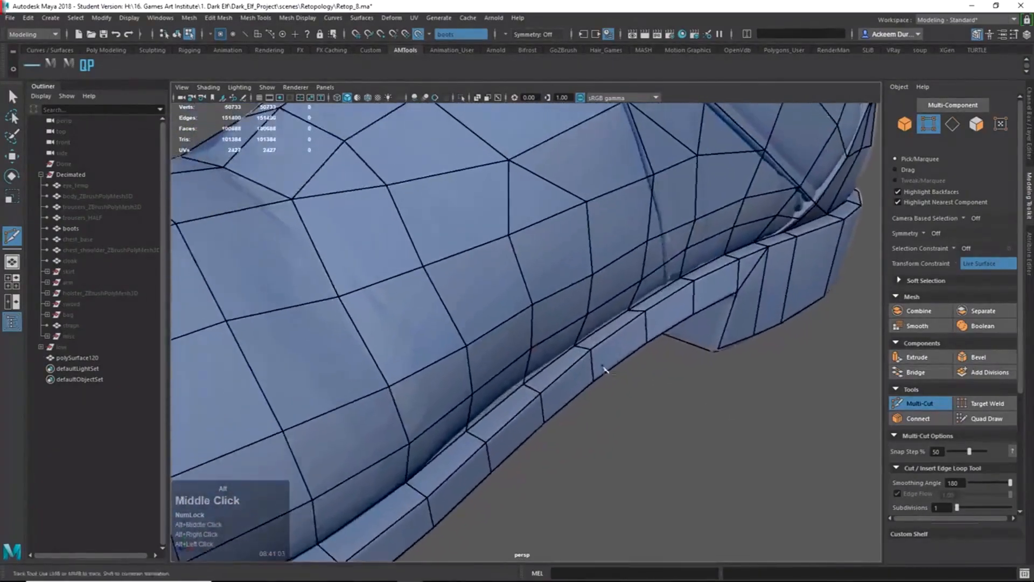
pyautogui.keyDown('alt'); pyautogui.moveTo(605, 365); pyautogui.dragTo(527, 293); pyautogui.keyUp('alt')
pyautogui.keyDown('alt'); pyautogui.keyDown('shift'); pyautogui.rightClick(501, 277); pyautogui.keyUp('shift'); pyautogui.keyUp('alt')
pyautogui.keyDown('alt'); pyautogui.moveTo(475, 266); pyautogui.dragTo(499, 254, button='middle'); pyautogui.keyUp('alt')
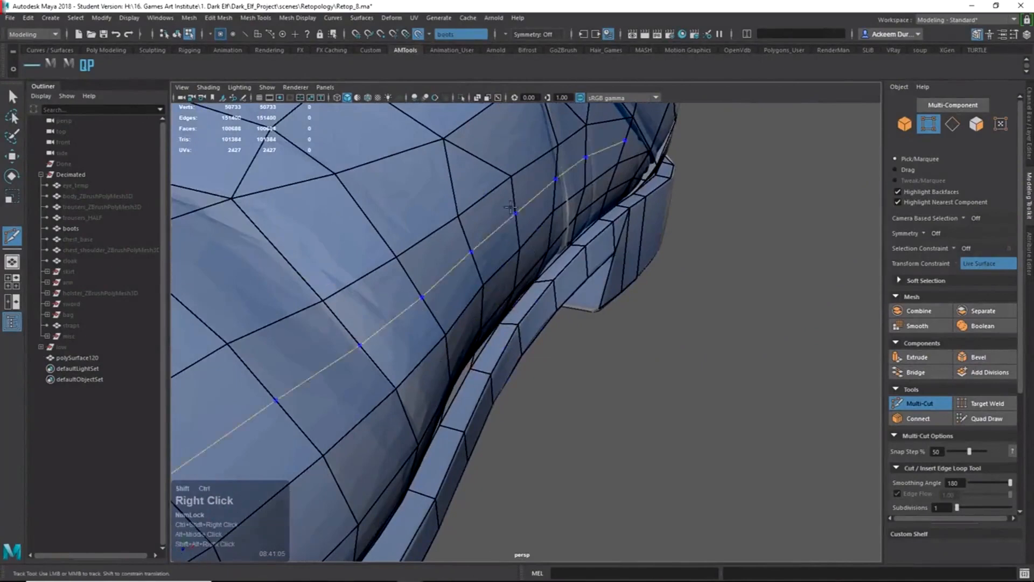
pyautogui.keyDown('ctrl'); pyautogui.keyDown('shift'); pyautogui.moveTo(530, 312); pyautogui.dragTo(517, 176, button='right'); pyautogui.keyUp('shift'); pyautogui.keyUp('ctrl')
pyautogui.moveTo(542, 293)
pyautogui.keyDown('alt'); pyautogui.mouseDown()
pyautogui.moveTo(496, 277)
pyautogui.moveTo(494, 291)
pyautogui.moveTo(478, 294)
pyautogui.mouseUp(); pyautogui.keyUp('alt')
pyautogui.moveTo(604, 353); pyautogui.dragTo(614, 308)
# Delete the redundant edge loop near the heel.
pyautogui.keyDown('ctrl'); pyautogui.keyDown('shift'); pyautogui.click(650, 319); pyautogui.keyUp('shift'); pyautogui.keyUp('ctrl')
pyautogui.keyDown('alt'); pyautogui.moveTo(776, 324); pyautogui.dragTo(665, 325, button='right'); pyautogui.keyUp('alt')
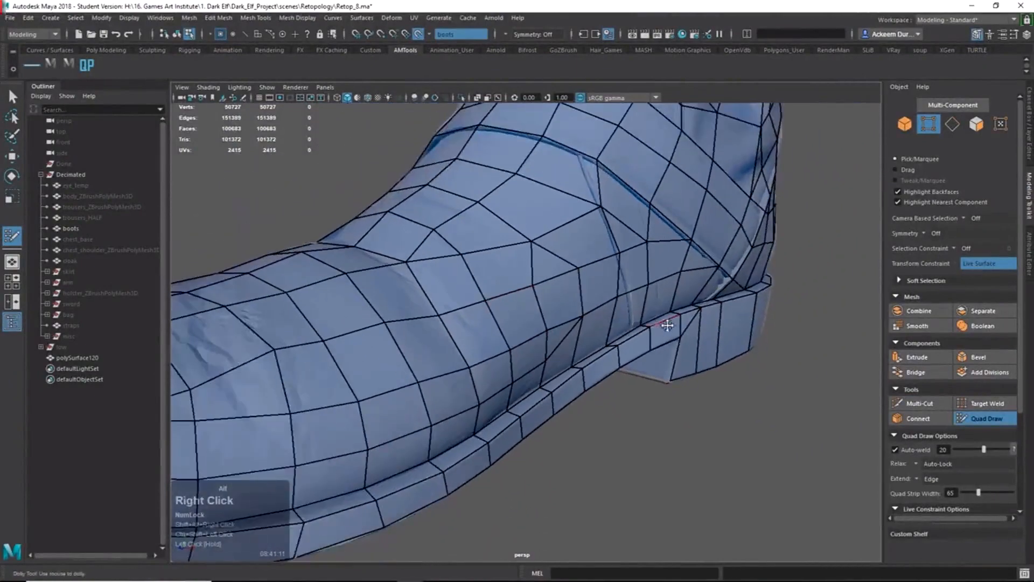
pyautogui.keyDown('alt'); pyautogui.moveTo(667, 325); pyautogui.dragTo(521, 289); pyautogui.keyUp('alt')
pyautogui.keyDown('alt'); pyautogui.moveTo(521, 289); pyautogui.dragTo(536, 310, button='middle'); pyautogui.keyUp('alt')
pyautogui.keyDown('alt'); pyautogui.moveTo(536, 309); pyautogui.dragTo(556, 303); pyautogui.keyUp('alt')
pyautogui.keyDown('alt'); pyautogui.moveTo(557, 303); pyautogui.dragTo(656, 343, button='right'); pyautogui.keyUp('alt')
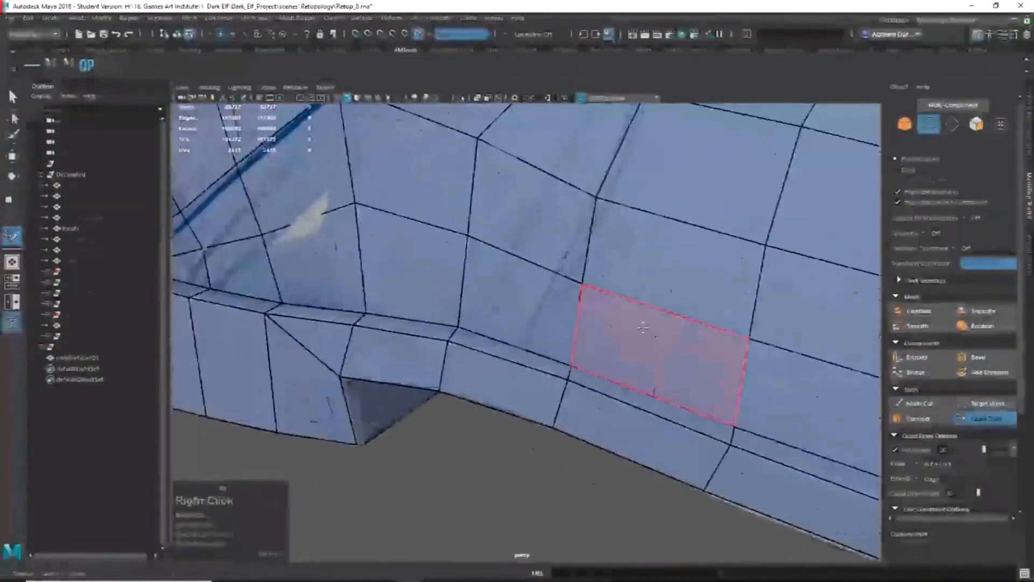
pyautogui.keyDown('alt'); pyautogui.moveTo(656, 343); pyautogui.dragTo(592, 337); pyautogui.keyUp('alt')
pyautogui.keyDown('alt'); pyautogui.moveTo(593, 338); pyautogui.dragTo(581, 301, button='middle'); pyautogui.keyUp('alt')
pyautogui.keyDown('alt'); pyautogui.moveTo(581, 302); pyautogui.dragTo(527, 326); pyautogui.keyUp('alt')
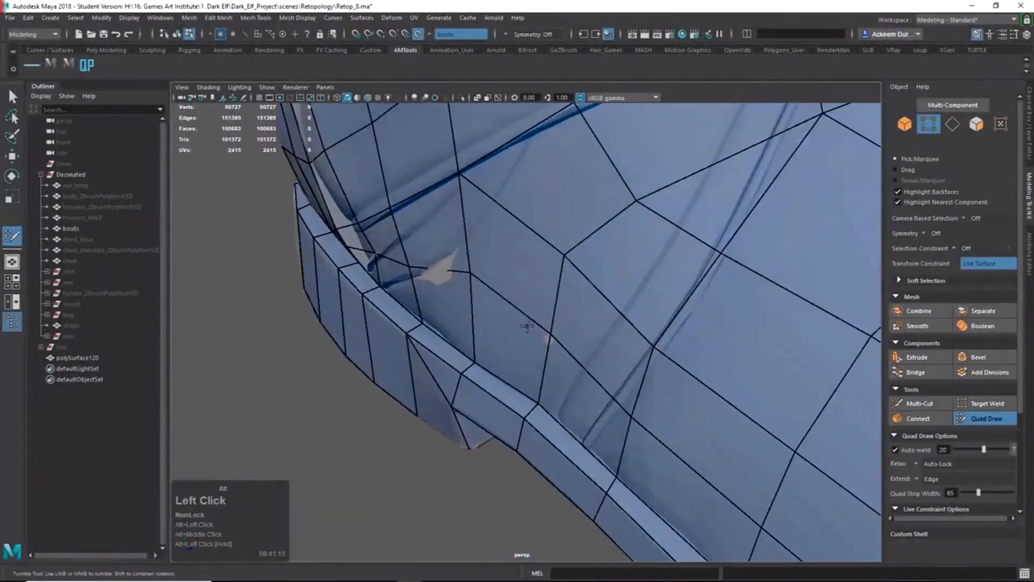
# Push the first two sole-rim edges outward along X with the Move tool.
pyautogui.press('q')
pyautogui.moveTo(502, 300); pyautogui.dragTo(510, 226, button='right')
pyautogui.click(513, 298)
pyautogui.press('w')
pyautogui.keyDown('alt'); pyautogui.moveTo(514, 301); pyautogui.dragTo(512, 340); pyautogui.keyUp('alt')
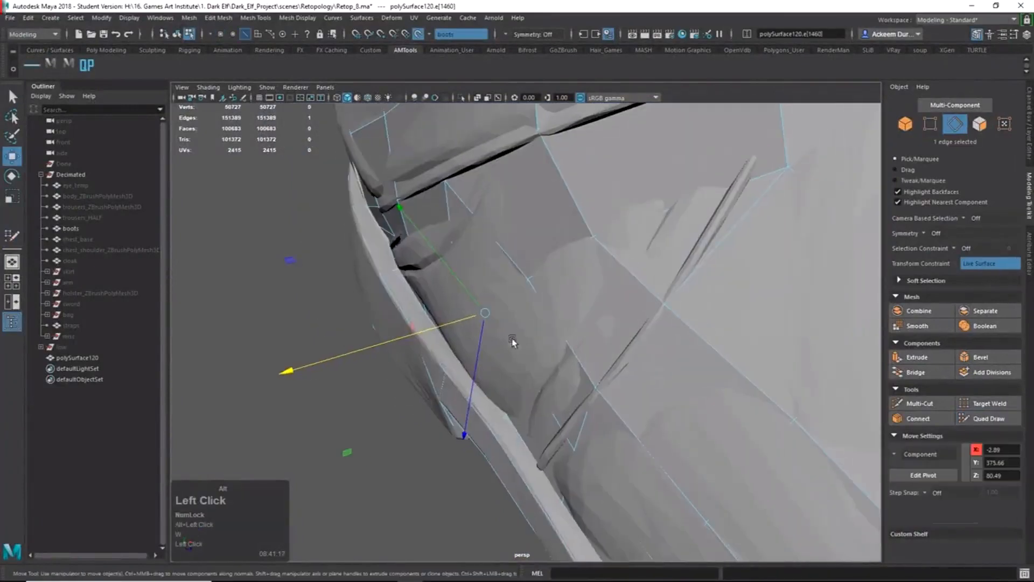
pyautogui.moveTo(429, 334); pyautogui.dragTo(390, 343)
pyautogui.keyDown('alt'); pyautogui.moveTo(449, 348); pyautogui.dragTo(482, 354); pyautogui.keyUp('alt')
pyautogui.click(548, 383)
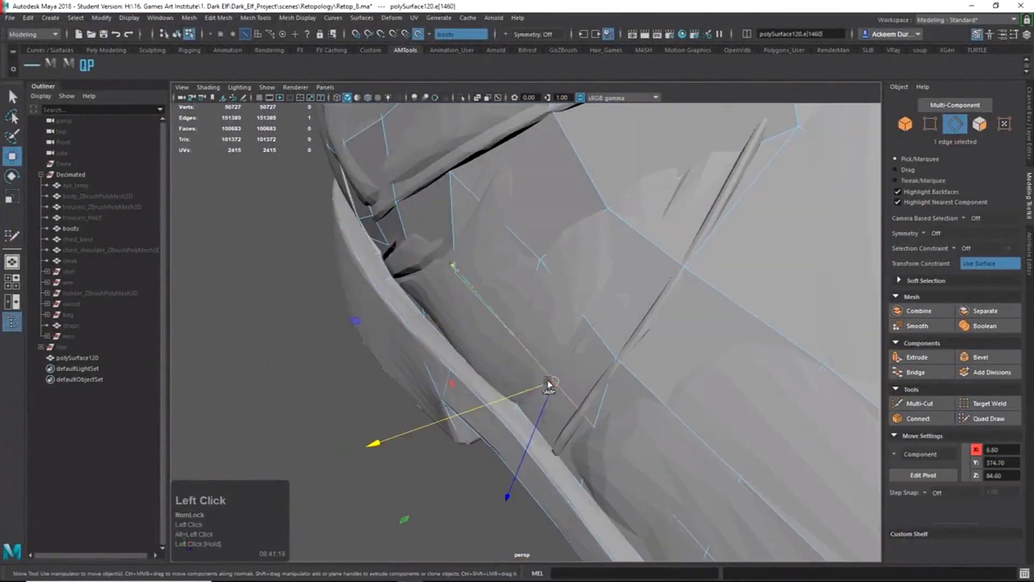
pyautogui.moveTo(496, 398); pyautogui.dragTo(473, 369)
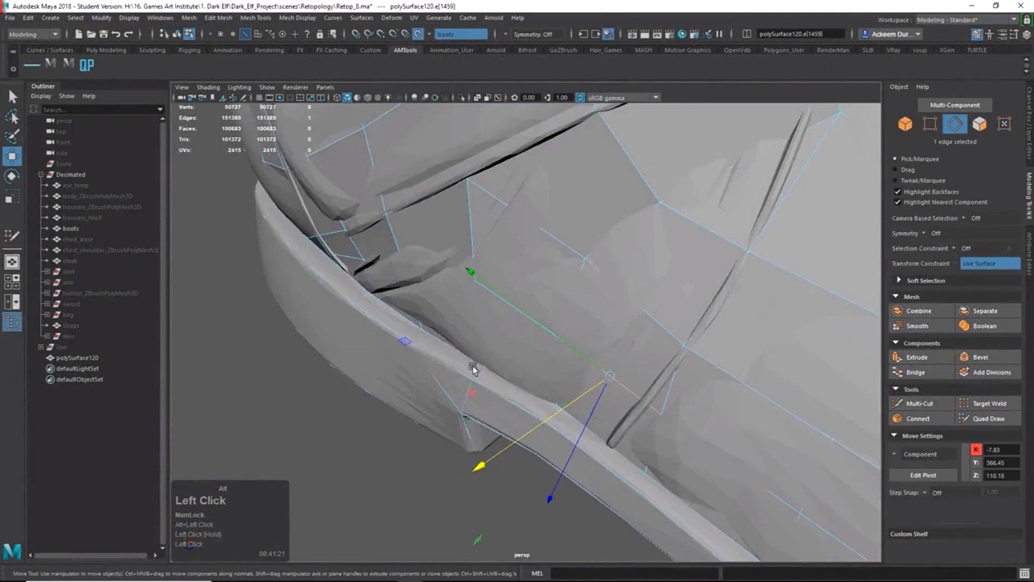
# Push two more rim edges outward along X to line up with the crease.
pyautogui.click(432, 272)
pyautogui.keyDown('alt'); pyautogui.moveTo(431, 273); pyautogui.dragTo(452, 302); pyautogui.keyUp('alt')
pyautogui.moveTo(401, 345); pyautogui.dragTo(392, 351)
pyautogui.keyDown('alt'); pyautogui.moveTo(391, 351); pyautogui.dragTo(370, 296); pyautogui.keyUp('alt')
pyautogui.click(386, 312)
pyautogui.moveTo(351, 336); pyautogui.dragTo(315, 353)
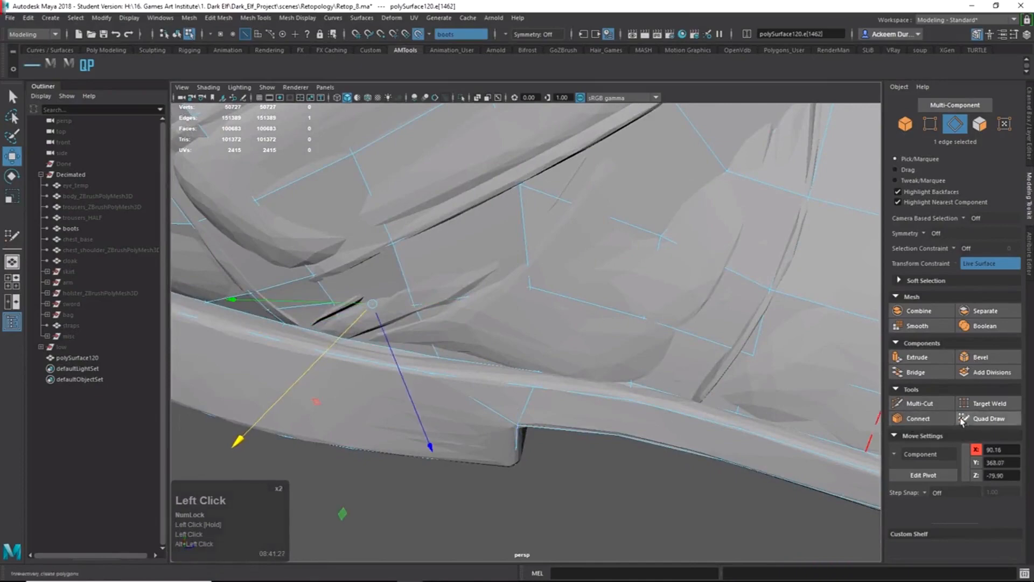
pyautogui.click(987, 418)
pyautogui.moveTo(618, 328)
pyautogui.keyDown('alt'); pyautogui.mouseDown()
pyautogui.moveTo(408, 286)
pyautogui.moveTo(411, 257)
pyautogui.mouseUp(); pyautogui.keyUp('alt')
pyautogui.keyDown('alt'); pyautogui.moveTo(524, 238); pyautogui.dragTo(540, 270); pyautogui.keyUp('alt')
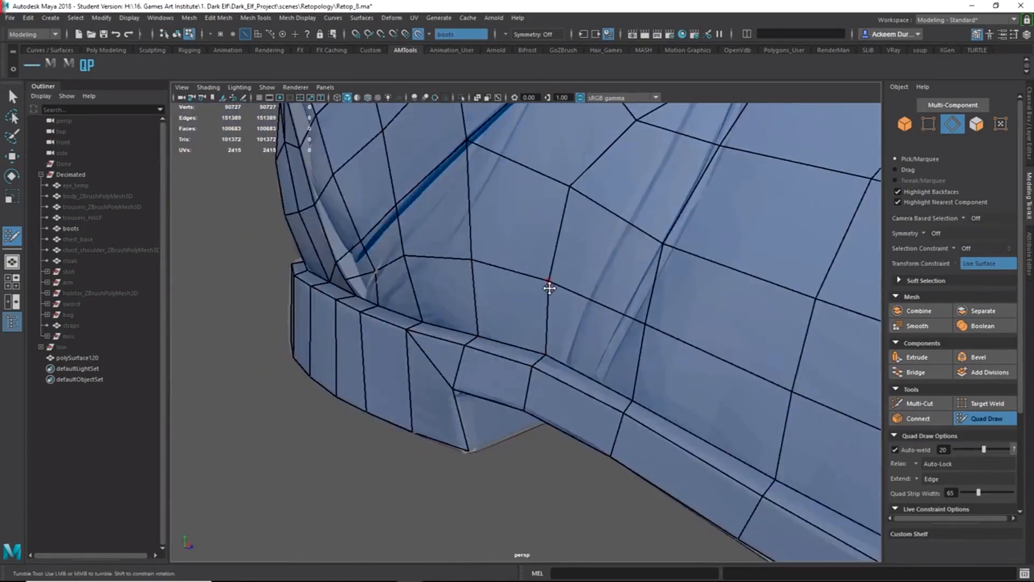
# Drag and weld a vertex near the heel, then undo the last two retopology steps.
pyautogui.keyDown('alt'); pyautogui.moveTo(381, 237); pyautogui.dragTo(485, 241); pyautogui.keyUp('alt')
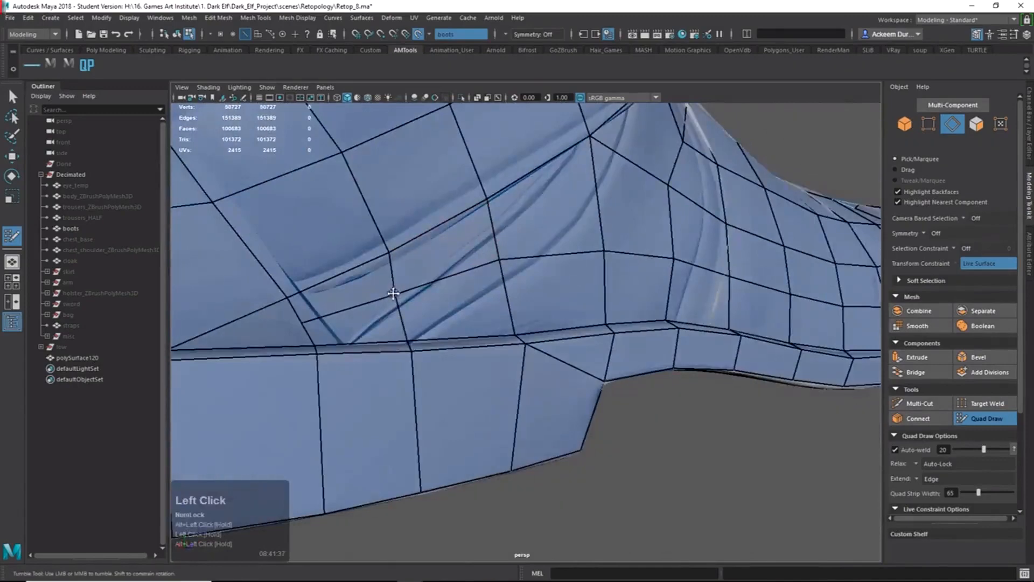
pyautogui.moveTo(393, 293); pyautogui.dragTo(399, 285)
pyautogui.keyDown('alt'); pyautogui.moveTo(485, 299); pyautogui.dragTo(444, 282, button='right'); pyautogui.keyUp('alt')
pyautogui.keyDown('alt'); pyautogui.moveTo(445, 282); pyautogui.dragTo(417, 269); pyautogui.keyUp('alt')
pyautogui.moveTo(354, 322); pyautogui.dragTo(357, 323)
pyautogui.keyDown('alt'); pyautogui.moveTo(471, 329); pyautogui.dragTo(435, 313, button='right'); pyautogui.keyUp('alt')
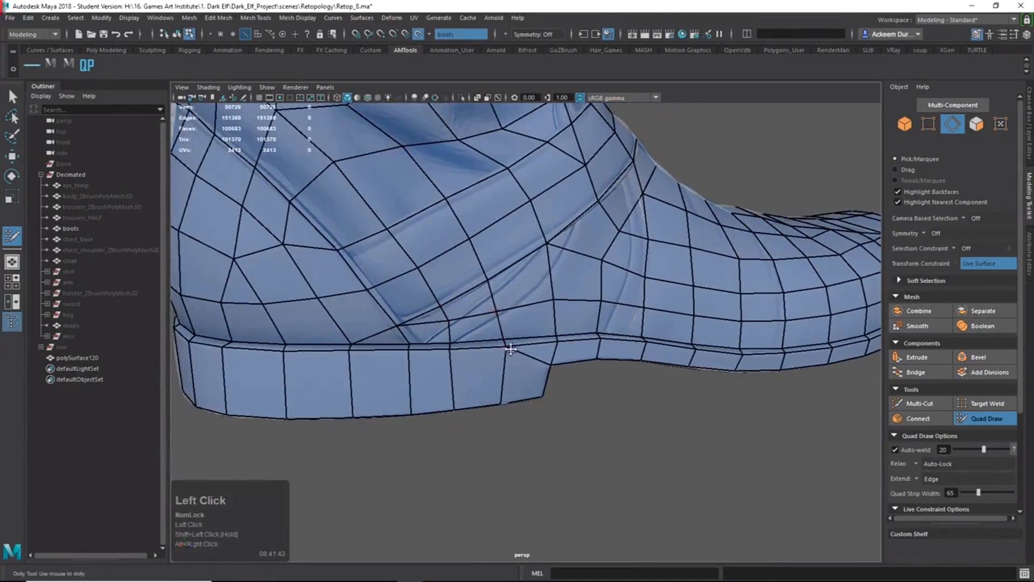
pyautogui.hotkey('ctrl', 'z')
pyautogui.hotkey('ctrl', 'z')
pyautogui.moveTo(493, 310); pyautogui.dragTo(497, 314)
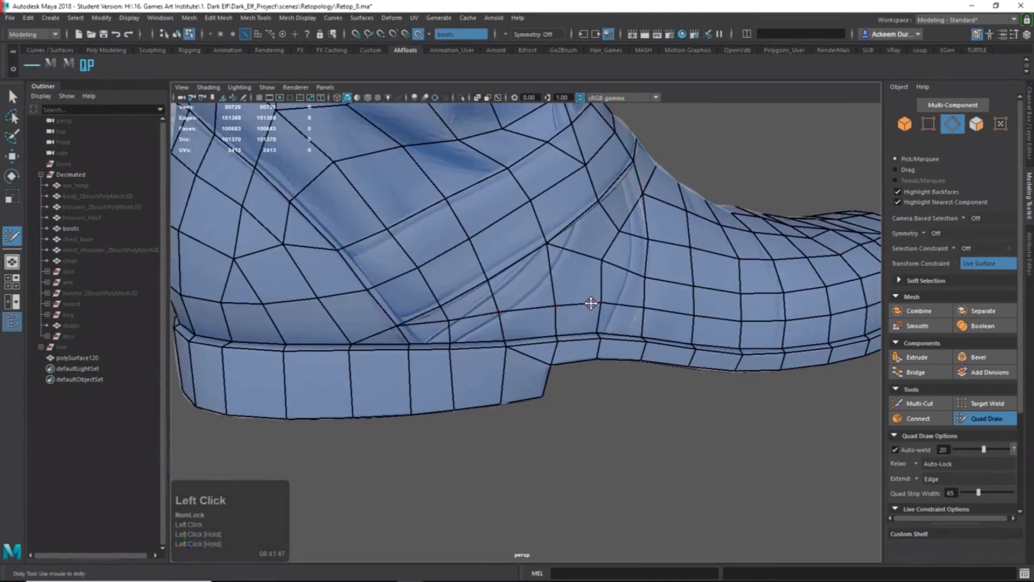
# Orbit around the low-poly boot to inspect its side, sole and front.
pyautogui.keyDown('alt'); pyautogui.moveTo(590, 303); pyautogui.dragTo(585, 304, button='right'); pyautogui.keyUp('alt')
pyautogui.keyDown('alt'); pyautogui.moveTo(586, 304); pyautogui.dragTo(575, 306); pyautogui.keyUp('alt')
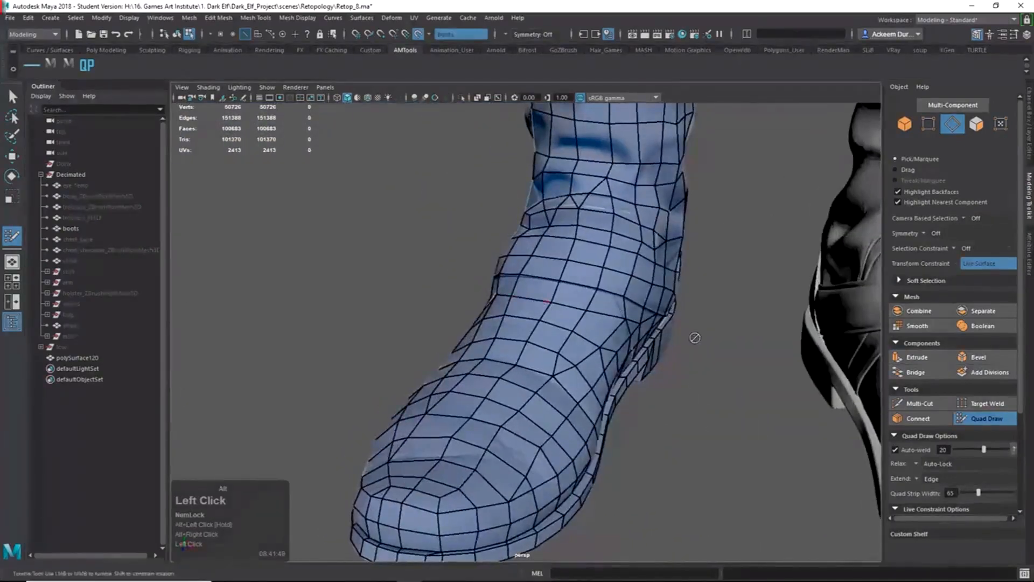
pyautogui.keyDown('alt'); pyautogui.moveTo(694, 337); pyautogui.dragTo(608, 318, button='right'); pyautogui.keyUp('alt')
pyautogui.keyDown('alt'); pyautogui.moveTo(609, 318); pyautogui.dragTo(648, 286); pyautogui.keyUp('alt')
pyautogui.keyDown('alt'); pyautogui.moveTo(648, 286); pyautogui.dragTo(668, 301, button='right'); pyautogui.keyUp('alt')
pyautogui.keyDown('alt'); pyautogui.moveTo(566, 345); pyautogui.dragTo(546, 344, button='middle'); pyautogui.keyUp('alt')
pyautogui.keyDown('alt'); pyautogui.moveTo(546, 345); pyautogui.dragTo(485, 334); pyautogui.keyUp('alt')
pyautogui.keyDown('alt'); pyautogui.moveTo(484, 334); pyautogui.dragTo(382, 264, button='right'); pyautogui.keyUp('alt')
pyautogui.keyDown('alt'); pyautogui.moveTo(383, 263); pyautogui.dragTo(378, 318, button='middle'); pyautogui.keyUp('alt')
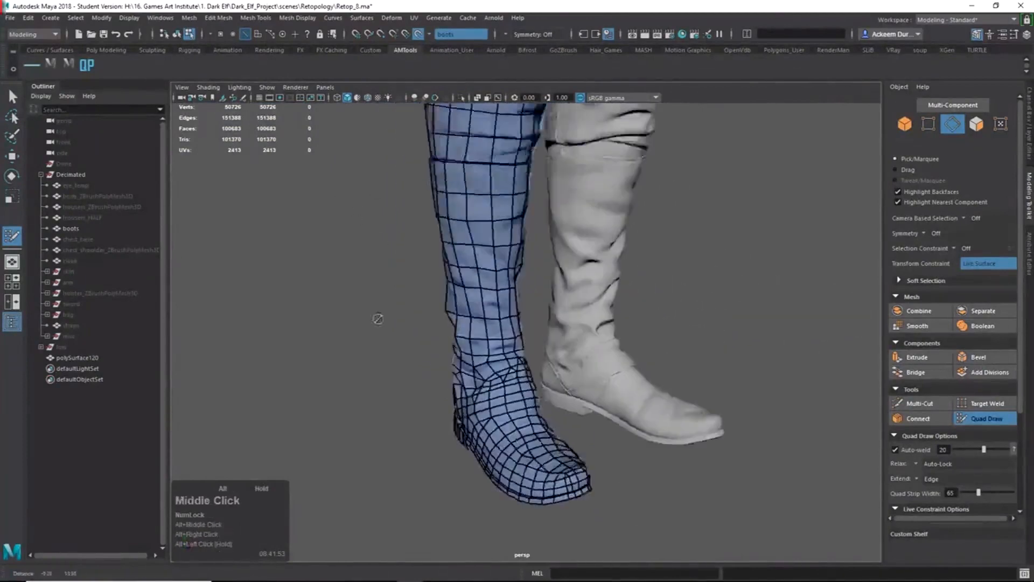
pyautogui.keyDown('alt'); pyautogui.moveTo(378, 318); pyautogui.dragTo(438, 351); pyautogui.keyUp('alt')
pyautogui.keyDown('alt'); pyautogui.moveTo(439, 351); pyautogui.dragTo(599, 421, button='right'); pyautogui.keyUp('alt')
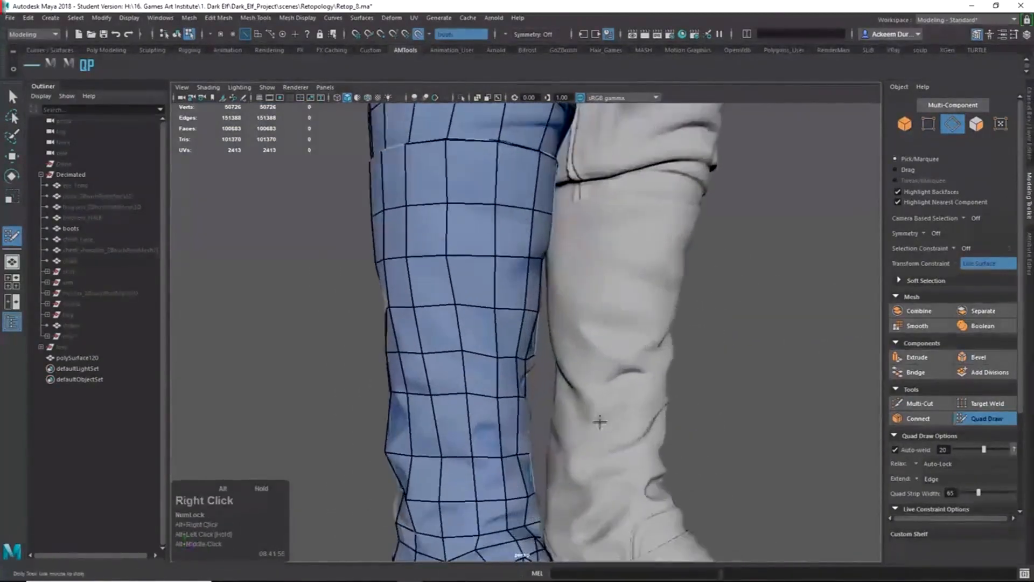
pyautogui.keyDown('alt'); pyautogui.moveTo(600, 421); pyautogui.dragTo(562, 344, button='middle'); pyautogui.keyUp('alt')
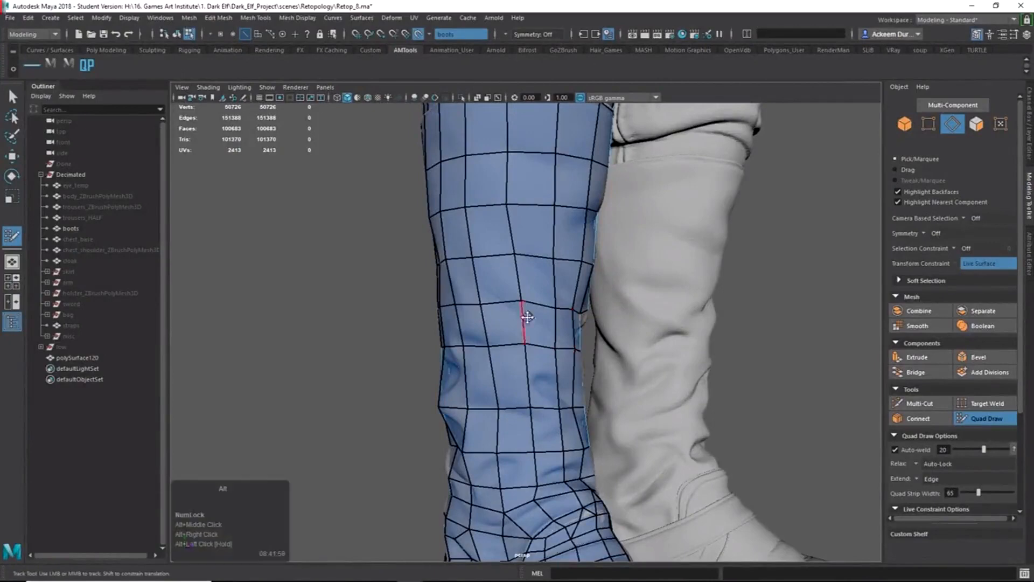
# Look down into the boot opening, then pull back to view both boots.
pyautogui.keyDown('alt'); pyautogui.moveTo(526, 312); pyautogui.dragTo(508, 231, button='middle'); pyautogui.keyUp('alt')
pyautogui.keyDown('alt'); pyautogui.moveTo(507, 231); pyautogui.dragTo(610, 464); pyautogui.keyUp('alt')
pyautogui.keyDown('alt'); pyautogui.moveTo(610, 464); pyautogui.dragTo(770, 439, button='right'); pyautogui.keyUp('alt')
pyautogui.keyDown('alt'); pyautogui.moveTo(770, 438); pyautogui.dragTo(706, 357); pyautogui.keyUp('alt')
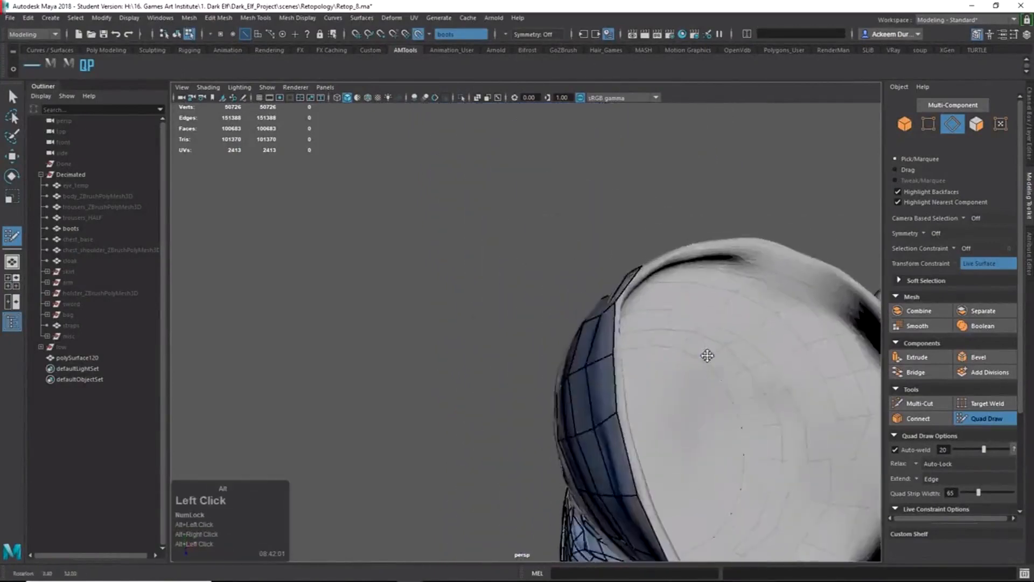
pyautogui.keyDown('alt'); pyautogui.moveTo(706, 357); pyautogui.dragTo(581, 369, button='middle'); pyautogui.keyUp('alt')
pyautogui.keyDown('alt'); pyautogui.moveTo(582, 370); pyautogui.dragTo(480, 284); pyautogui.keyUp('alt')
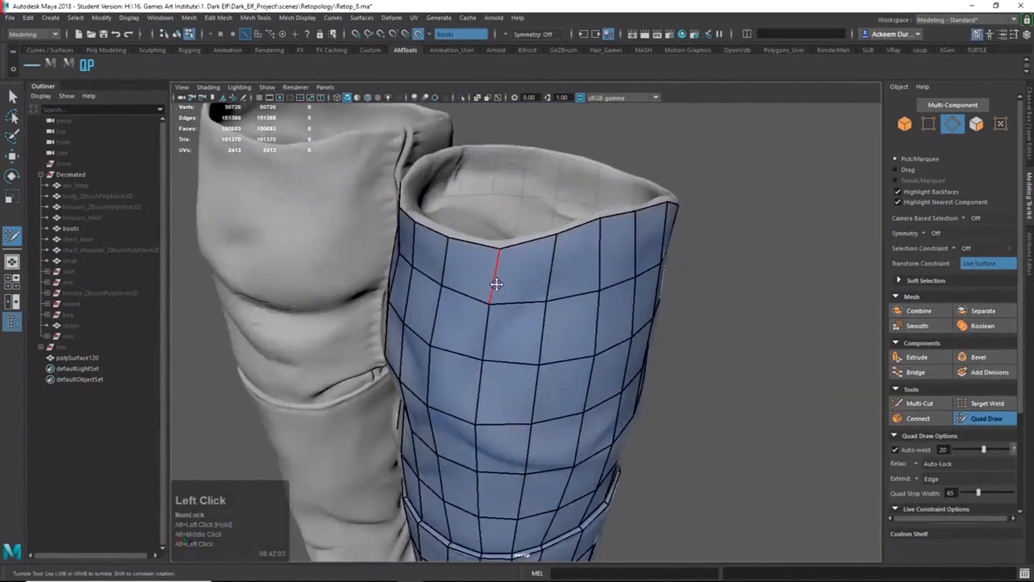
pyautogui.keyDown('alt'); pyautogui.moveTo(525, 339); pyautogui.dragTo(480, 406, button='middle'); pyautogui.keyUp('alt')
pyautogui.keyDown('alt'); pyautogui.moveTo(480, 406); pyautogui.dragTo(556, 324); pyautogui.keyUp('alt')
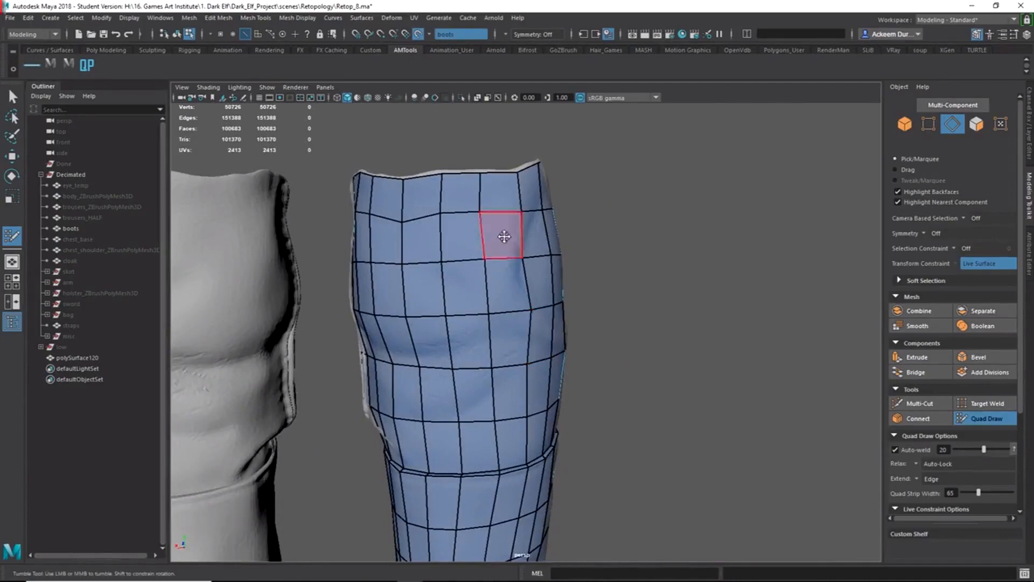
# Inspect the retopologised shin patch up close from several angles.
pyautogui.keyDown('alt'); pyautogui.moveTo(431, 346); pyautogui.dragTo(547, 353); pyautogui.keyUp('alt')
pyautogui.keyDown('alt'); pyautogui.moveTo(548, 353); pyautogui.dragTo(530, 263, button='middle'); pyautogui.keyUp('alt')
pyautogui.keyDown('alt'); pyautogui.moveTo(530, 263); pyautogui.dragTo(457, 279); pyautogui.keyUp('alt')
pyautogui.keyDown('alt'); pyautogui.moveTo(457, 280); pyautogui.dragTo(443, 365, button='middle'); pyautogui.keyUp('alt')
pyautogui.keyDown('alt'); pyautogui.moveTo(443, 367); pyautogui.dragTo(605, 380); pyautogui.keyUp('alt')
pyautogui.keyDown('alt'); pyautogui.moveTo(605, 381); pyautogui.dragTo(572, 346, button='middle'); pyautogui.keyUp('alt')
pyautogui.keyDown('alt'); pyautogui.moveTo(572, 346); pyautogui.dragTo(497, 332); pyautogui.keyUp('alt')
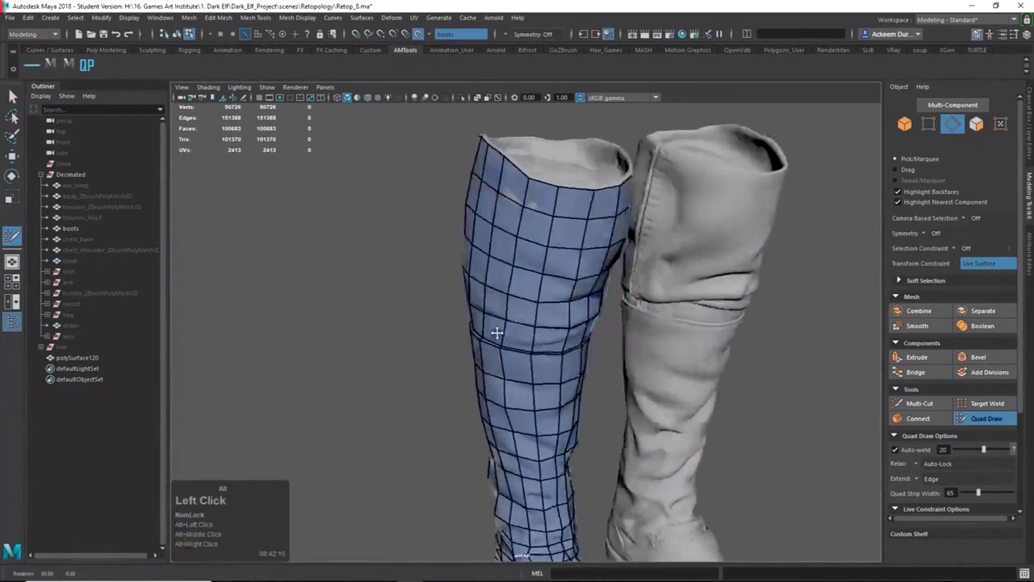
pyautogui.keyDown('alt'); pyautogui.moveTo(497, 332); pyautogui.dragTo(454, 341, button='middle'); pyautogui.keyUp('alt')
pyautogui.keyDown('alt'); pyautogui.moveTo(454, 342); pyautogui.dragTo(508, 369, button='right'); pyautogui.keyUp('alt')
pyautogui.keyDown('alt'); pyautogui.moveTo(508, 370); pyautogui.dragTo(415, 396, button='middle'); pyautogui.keyUp('alt')
pyautogui.keyDown('alt'); pyautogui.moveTo(415, 397); pyautogui.dragTo(400, 356); pyautogui.keyUp('alt')
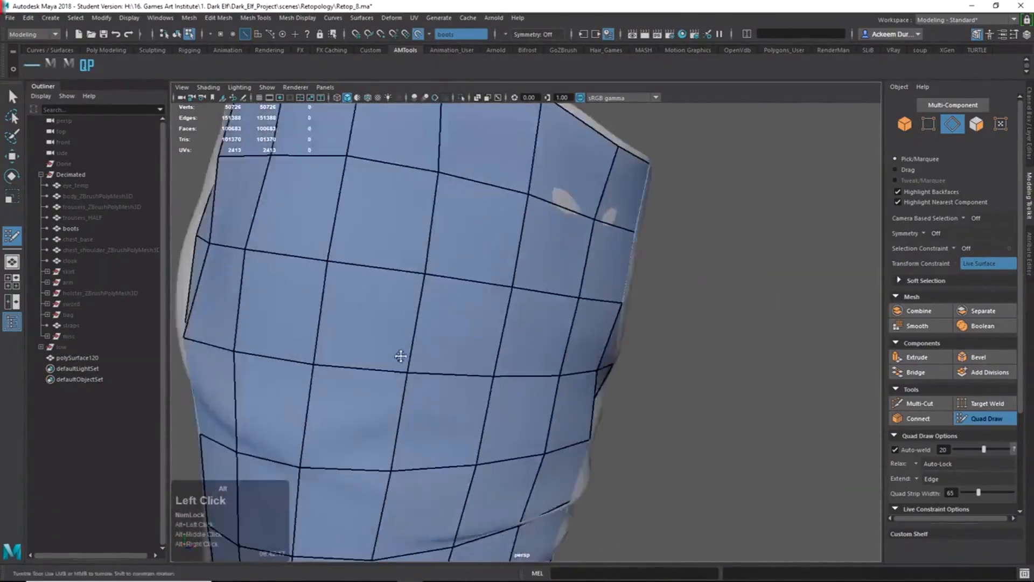
pyautogui.keyDown('alt'); pyautogui.moveTo(400, 356); pyautogui.dragTo(431, 261, button='middle'); pyautogui.keyUp('alt')
pyautogui.keyDown('alt'); pyautogui.moveTo(432, 261); pyautogui.dragTo(379, 284); pyautogui.keyUp('alt')
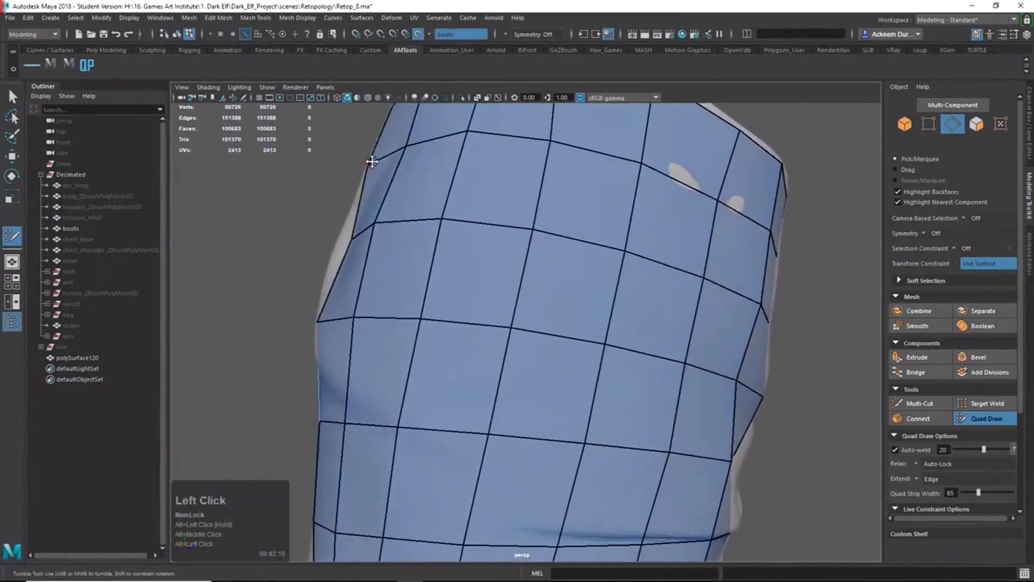
pyautogui.keyDown('alt'); pyautogui.moveTo(373, 342); pyautogui.dragTo(477, 331); pyautogui.keyUp('alt')
# Cut a new edge path with a pointed notch across the shin faces below the middle loop.
pyautogui.keyDown('ctrl'); pyautogui.keyDown('shift'); pyautogui.moveTo(531, 371); pyautogui.dragTo(513, 281, button='right'); pyautogui.keyUp('shift'); pyautogui.keyUp('ctrl')
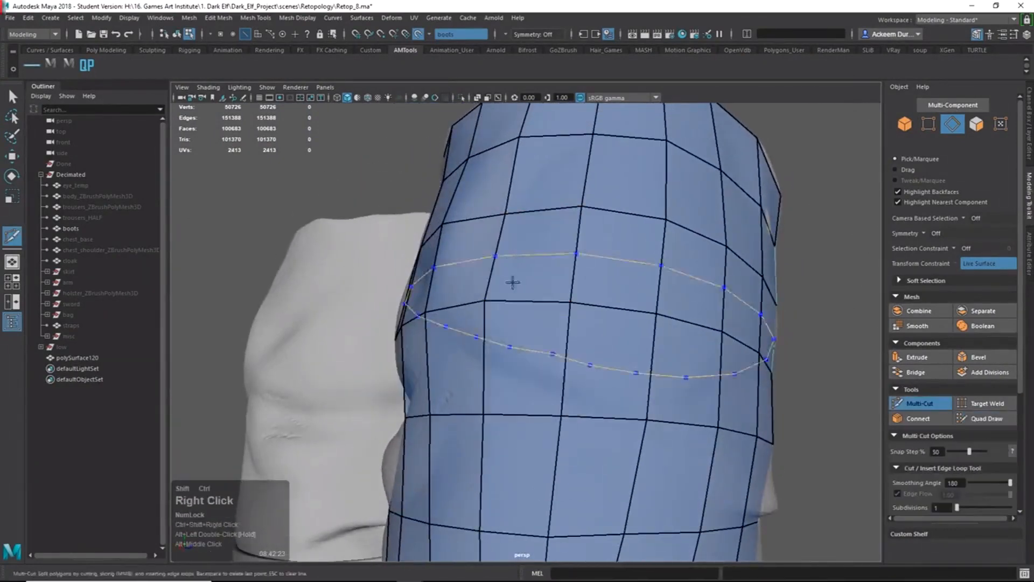
pyautogui.keyDown('alt'); pyautogui.moveTo(513, 281); pyautogui.dragTo(549, 340); pyautogui.keyUp('alt')
pyautogui.click(655, 454)
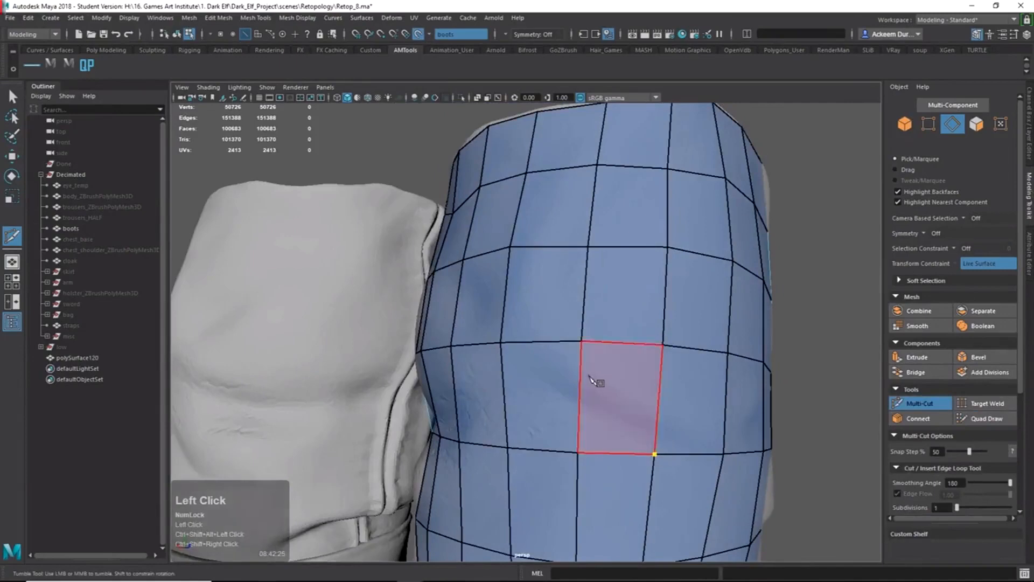
pyautogui.moveTo(593, 393)
pyautogui.keyDown('alt'); pyautogui.mouseDown()
pyautogui.moveTo(655, 413)
pyautogui.moveTo(697, 410)
pyautogui.moveTo(591, 400)
pyautogui.mouseUp(); pyautogui.keyUp('alt')
pyautogui.hotkey('alt', 'z')
pyautogui.keyDown('alt'); pyautogui.moveTo(736, 427); pyautogui.dragTo(675, 445); pyautogui.keyUp('alt')
pyautogui.hotkey('alt', 'z')
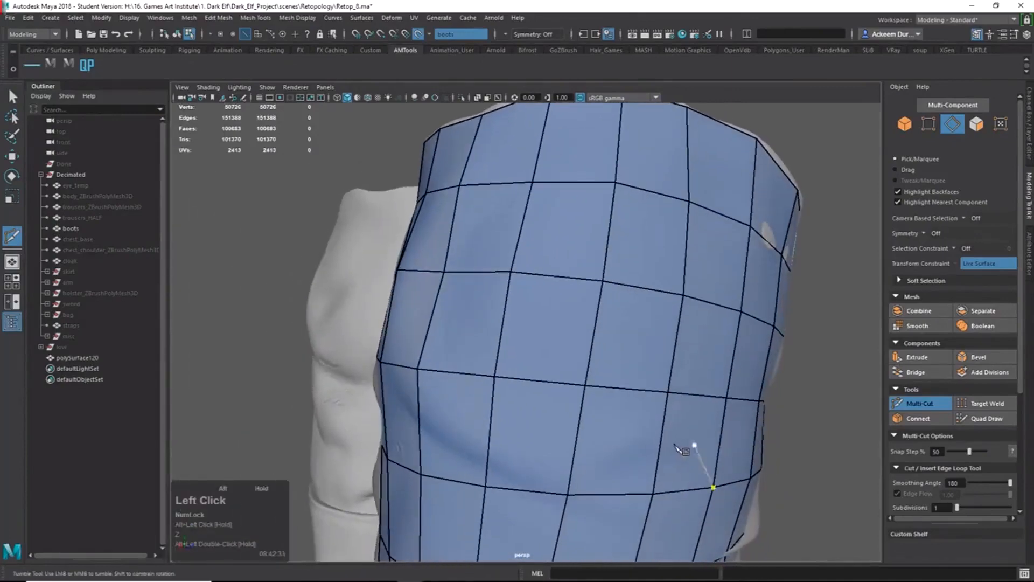
pyautogui.click(726, 399)
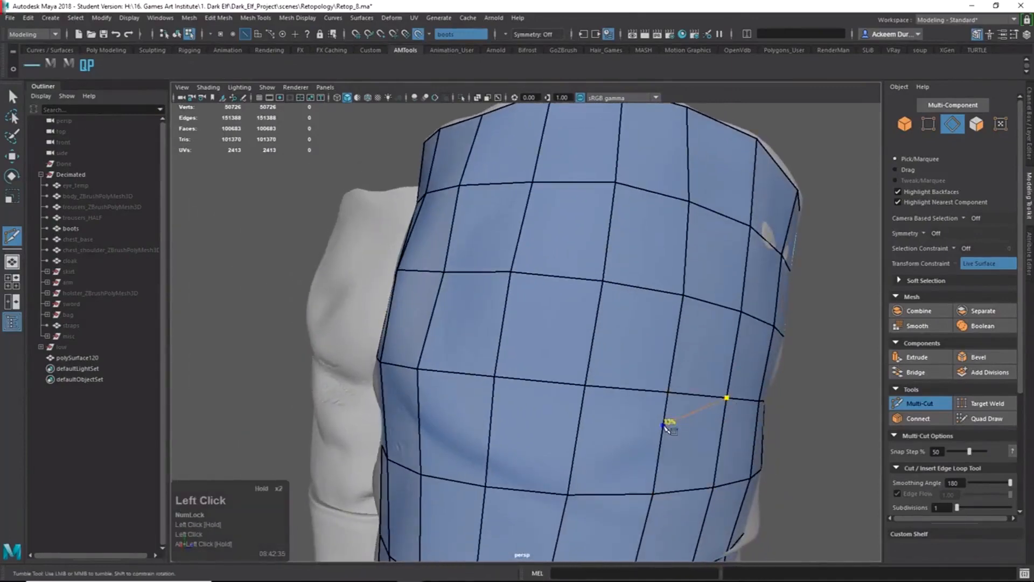
pyautogui.click(629, 446)
pyautogui.keyDown('alt'); pyautogui.moveTo(579, 474); pyautogui.dragTo(619, 454); pyautogui.keyUp('alt')
pyautogui.click(586, 448)
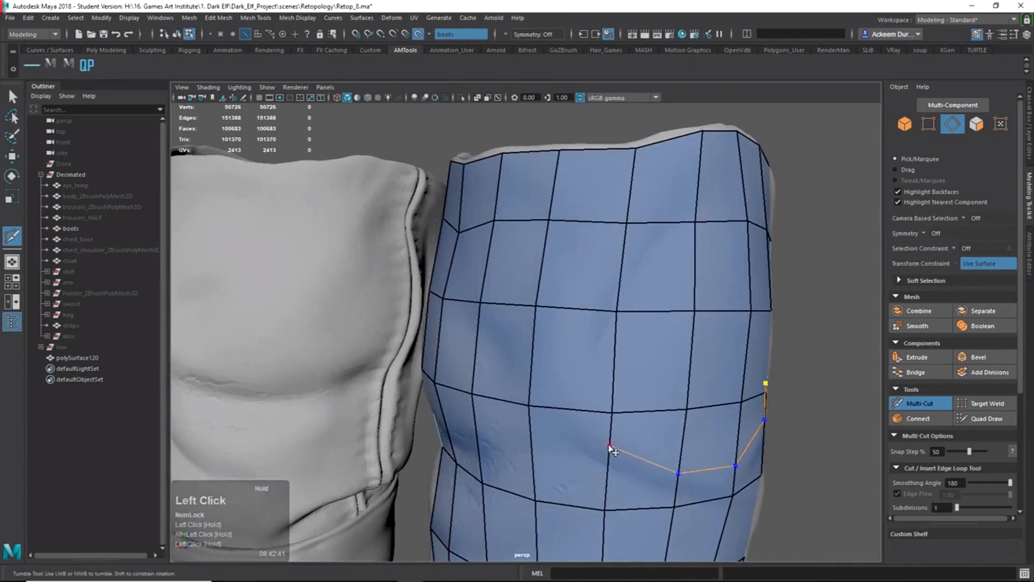
pyautogui.click(578, 410)
pyautogui.keyDown('alt'); pyautogui.moveTo(586, 425); pyautogui.dragTo(612, 427); pyautogui.keyUp('alt')
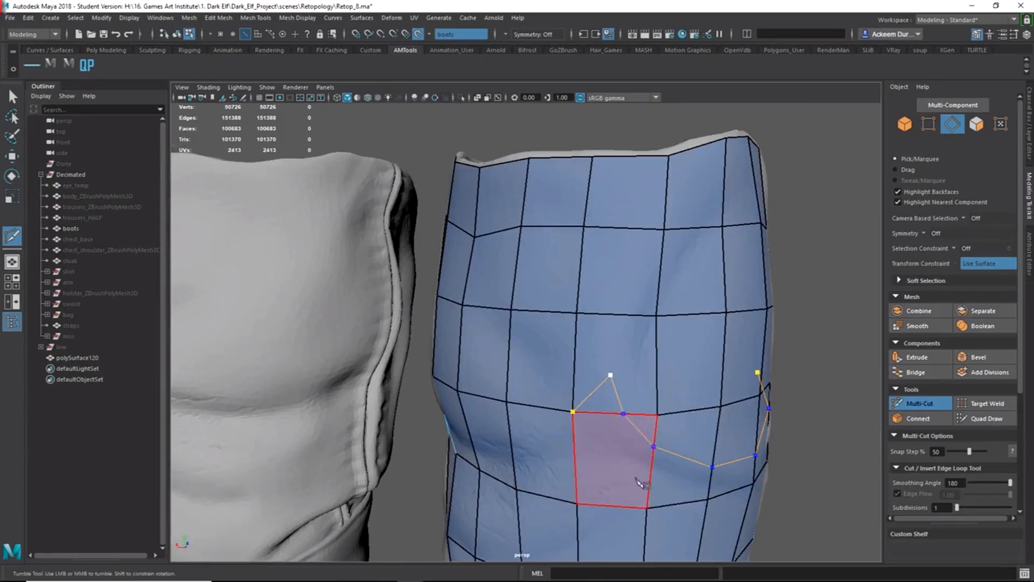
pyautogui.press('Return')
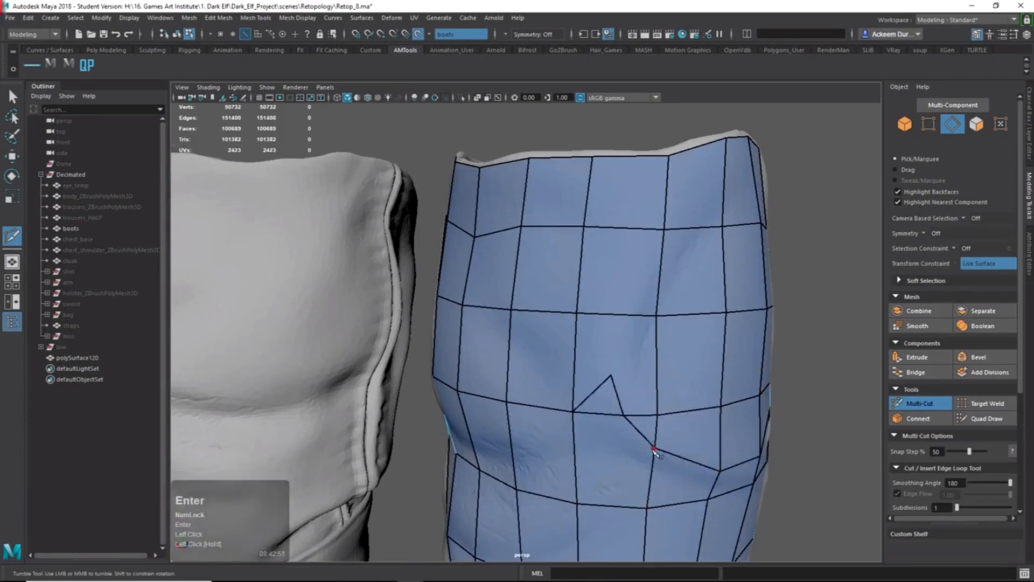
# Nudge one vertex of the new cut slightly with Move.
pyautogui.keyDown('alt'); pyautogui.moveTo(654, 451); pyautogui.dragTo(728, 449); pyautogui.keyUp('alt')
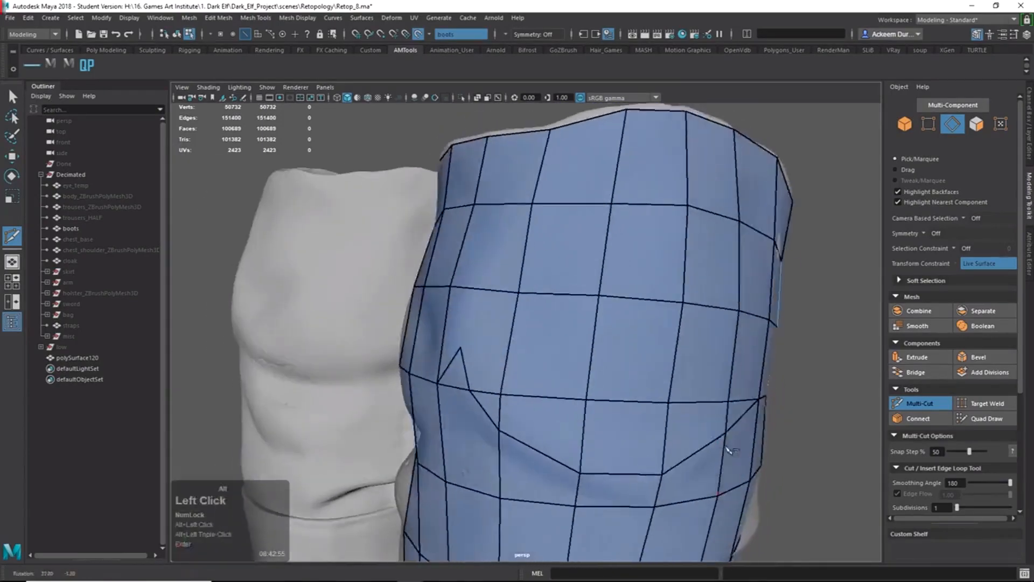
pyautogui.moveTo(728, 448); pyautogui.dragTo(706, 445, button='right')
pyautogui.click(720, 451)
pyautogui.press('w')
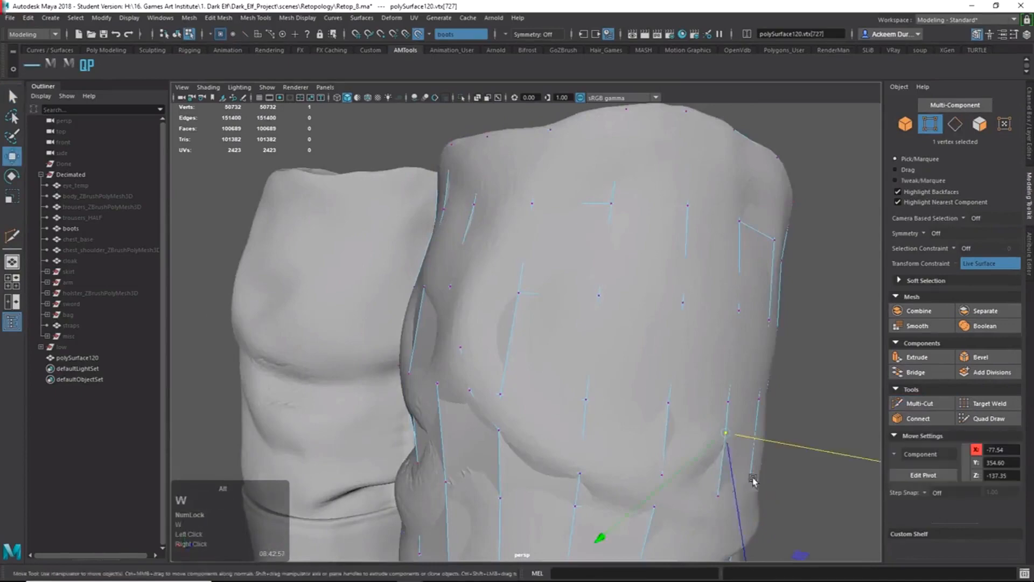
pyautogui.keyDown('alt'); pyautogui.moveTo(753, 479); pyautogui.dragTo(718, 462); pyautogui.keyUp('alt')
pyautogui.click(738, 437)
pyautogui.click(984, 421)
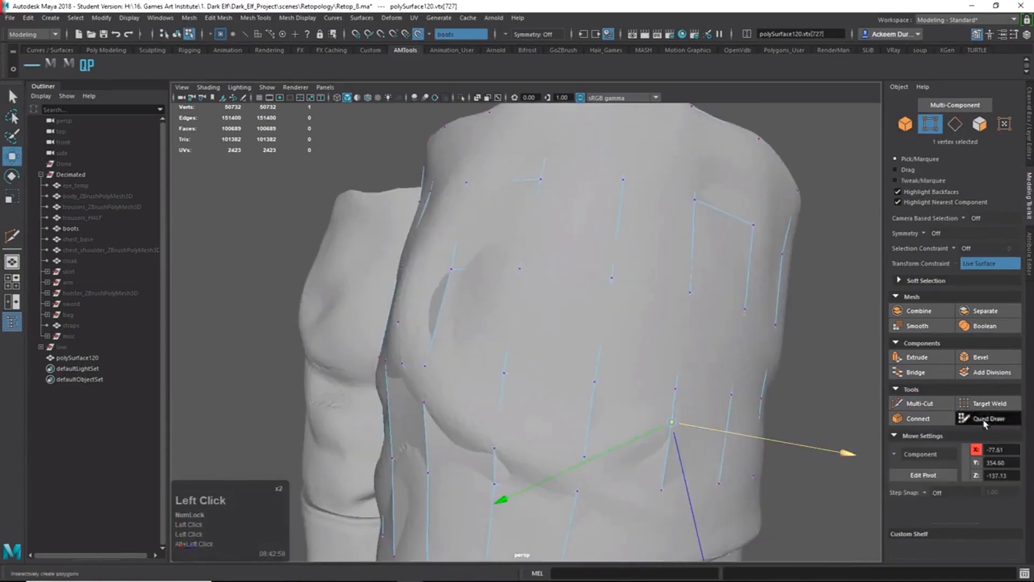
pyautogui.moveTo(654, 418)
pyautogui.keyDown('alt'); pyautogui.mouseDown()
pyautogui.moveTo(589, 422)
pyautogui.moveTo(621, 422)
pyautogui.mouseUp(); pyautogui.keyUp('alt')
pyautogui.keyDown('ctrl'); pyautogui.keyDown('shift'); pyautogui.moveTo(621, 423); pyautogui.dragTo(624, 329, button='right'); pyautogui.keyUp('shift'); pyautogui.keyUp('ctrl')
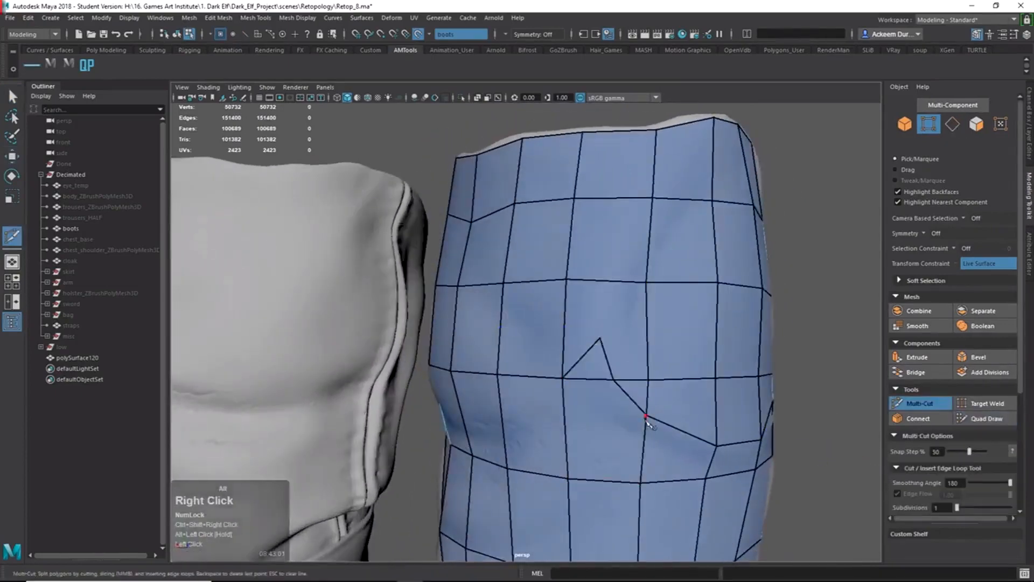
# Start a new Multi-Cut at an edge vertex on the shin.
pyautogui.keyDown('alt'); pyautogui.moveTo(650, 423); pyautogui.dragTo(655, 421); pyautogui.keyUp('alt')
pyautogui.press('q')
pyautogui.moveTo(669, 418); pyautogui.dragTo(693, 336, button='right')
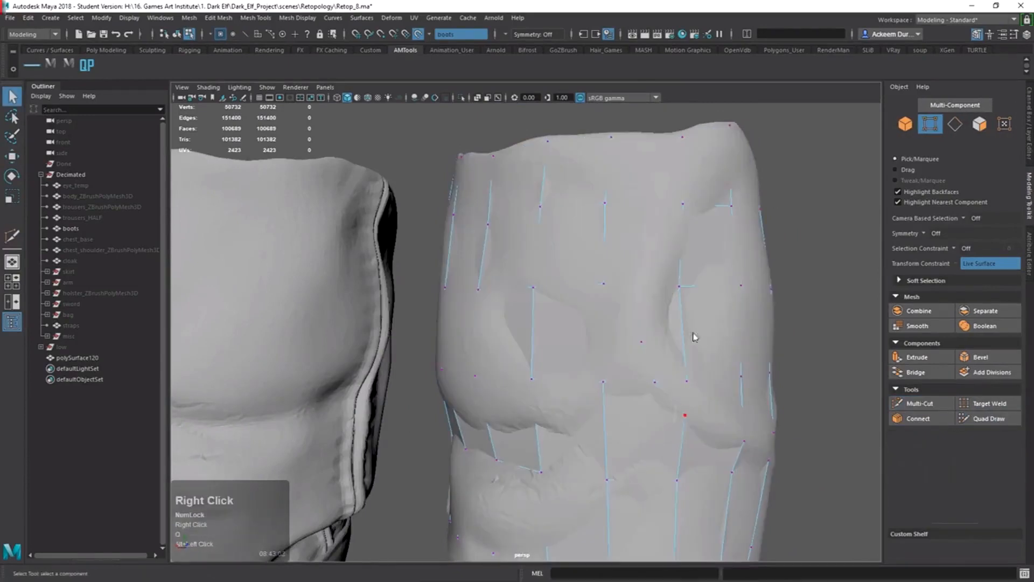
pyautogui.click(989, 418)
pyautogui.keyDown('alt'); pyautogui.moveTo(630, 431); pyautogui.dragTo(625, 362, button='middle'); pyautogui.keyUp('alt')
pyautogui.keyDown('shift'); pyautogui.moveTo(625, 362); pyautogui.dragTo(614, 322, button='right'); pyautogui.keyUp('shift')
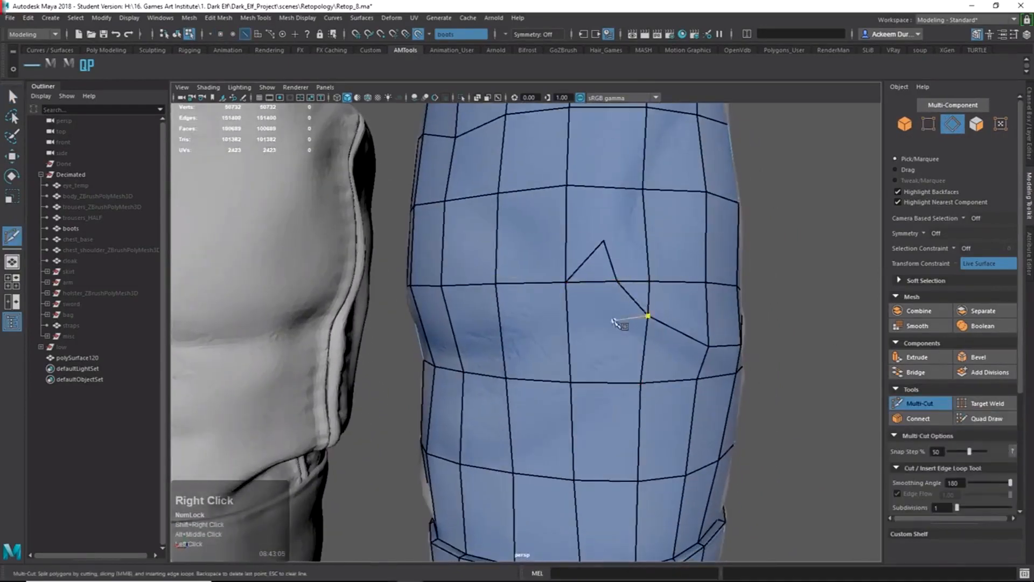
pyautogui.click(619, 285)
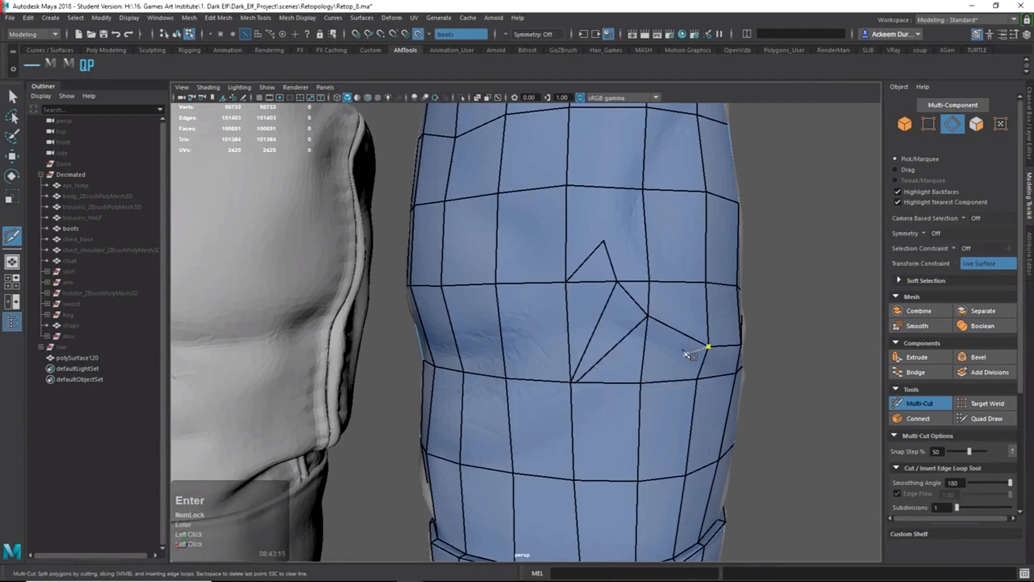
pyautogui.keyDown('alt'); pyautogui.moveTo(619, 370); pyautogui.dragTo(599, 323); pyautogui.keyUp('alt')
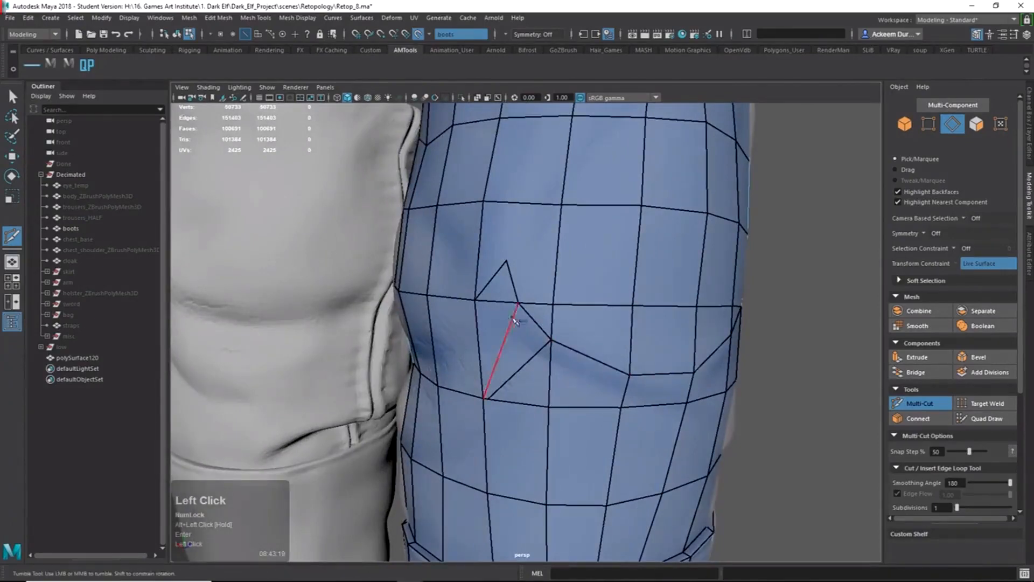
# Cut from the notch vertex through the upper edge loop to the rim vertex and commit.
pyautogui.keyDown('alt'); pyautogui.moveTo(515, 321); pyautogui.dragTo(505, 334, button='middle'); pyautogui.keyUp('alt')
pyautogui.keyDown('alt'); pyautogui.moveTo(509, 328); pyautogui.dragTo(567, 349); pyautogui.keyUp('alt')
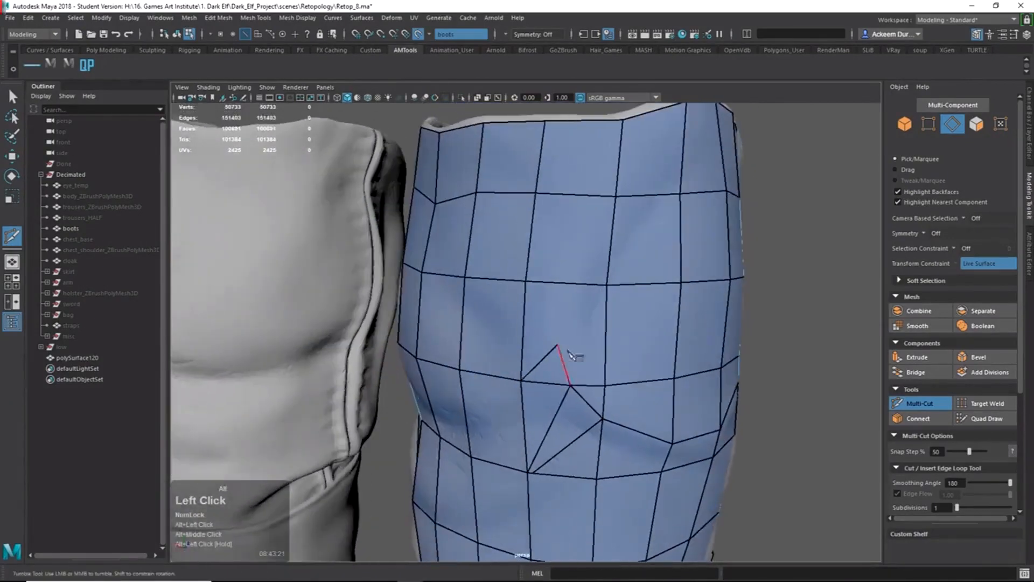
pyautogui.keyDown('ctrl'); pyautogui.keyDown('shift'); pyautogui.moveTo(561, 344); pyautogui.dragTo(565, 270, button='right'); pyautogui.keyUp('shift'); pyautogui.keyUp('ctrl')
pyautogui.click(557, 346)
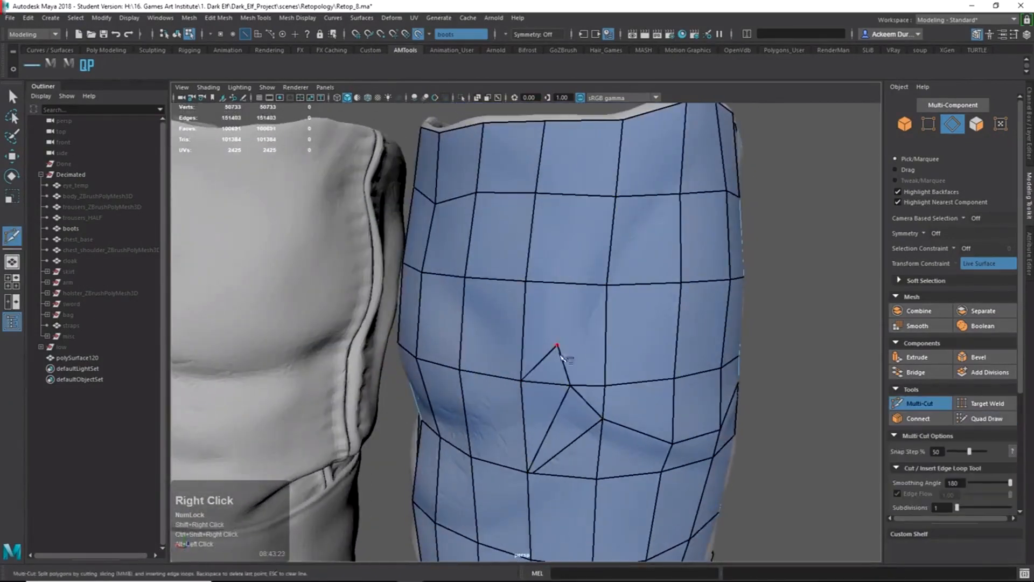
pyautogui.click(560, 347)
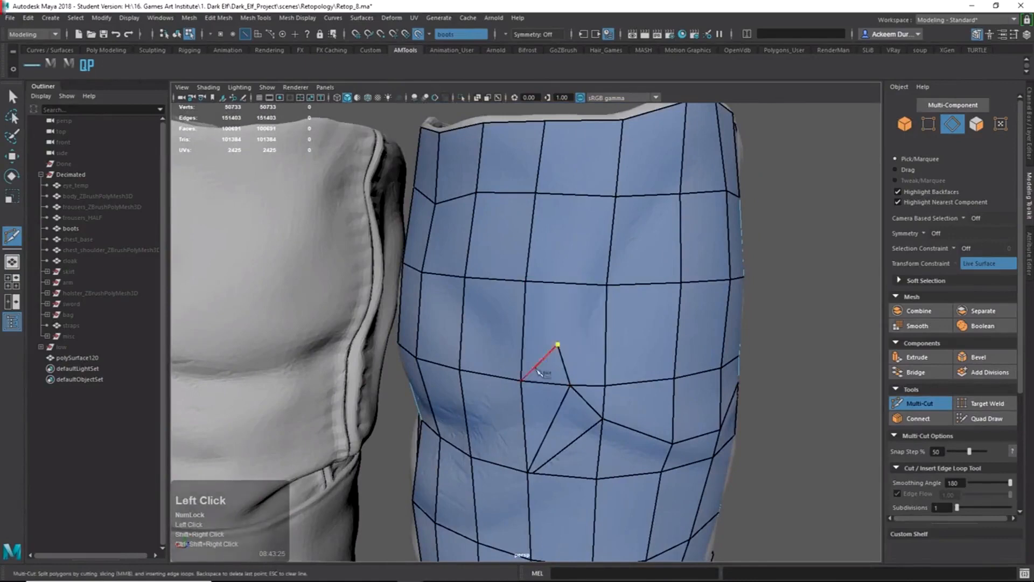
pyautogui.click(572, 281)
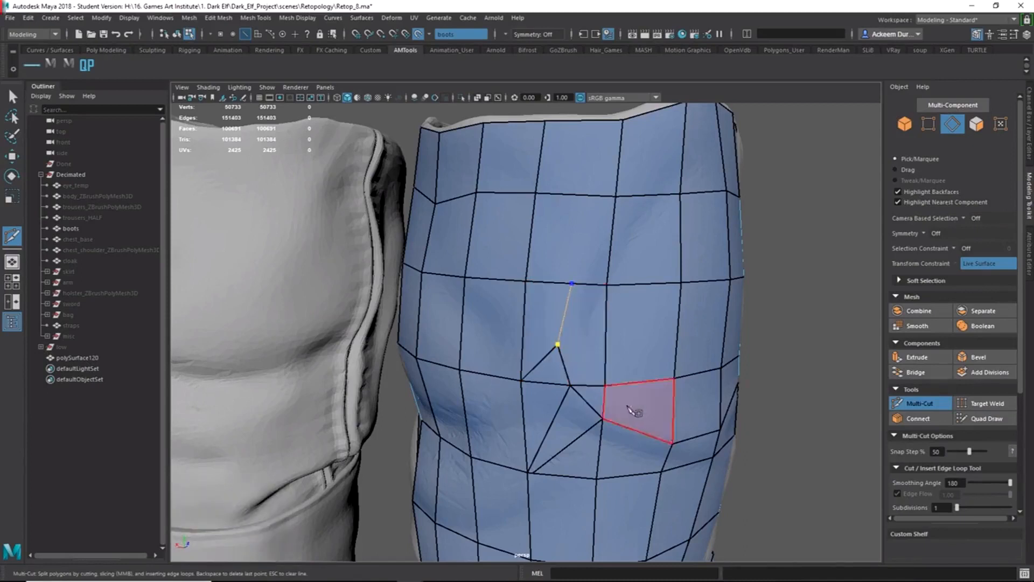
pyautogui.click(613, 219)
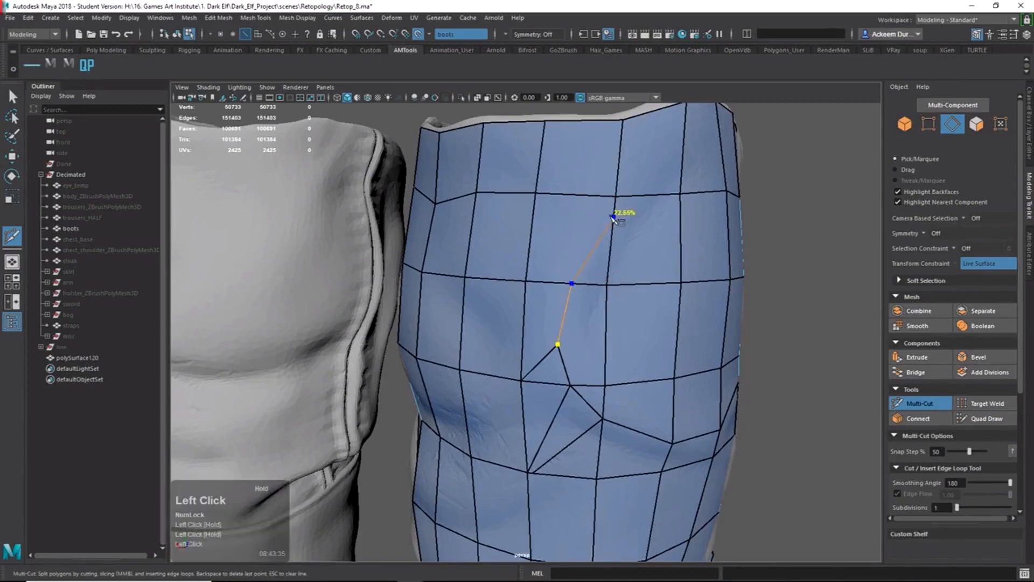
pyautogui.keyDown('alt'); pyautogui.moveTo(616, 217); pyautogui.dragTo(644, 221); pyautogui.keyUp('alt')
pyautogui.keyDown('alt'); pyautogui.moveTo(643, 185); pyautogui.dragTo(700, 159); pyautogui.keyUp('alt')
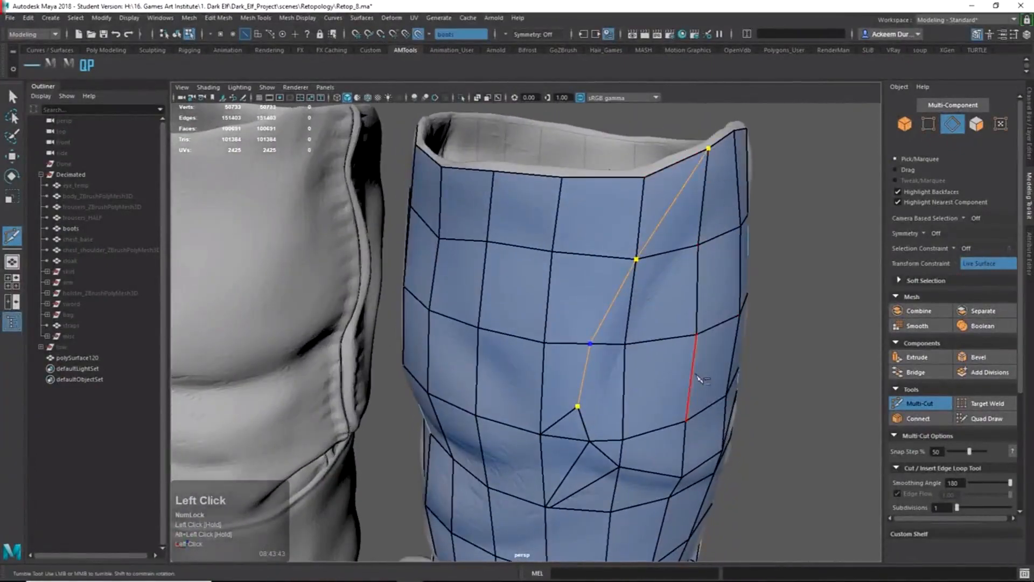
pyautogui.press('Return')
# Inspect the new edges around the boot and commit the shin face split.
pyautogui.keyDown('alt'); pyautogui.moveTo(558, 390); pyautogui.dragTo(651, 376); pyautogui.keyUp('alt')
pyautogui.keyDown('alt'); pyautogui.moveTo(651, 377); pyautogui.dragTo(671, 343, button='middle'); pyautogui.keyUp('alt')
pyautogui.keyDown('alt'); pyautogui.moveTo(671, 343); pyautogui.dragTo(685, 406, button='right'); pyautogui.keyUp('alt')
pyautogui.keyDown('alt'); pyautogui.moveTo(685, 406); pyautogui.dragTo(549, 360); pyautogui.keyUp('alt')
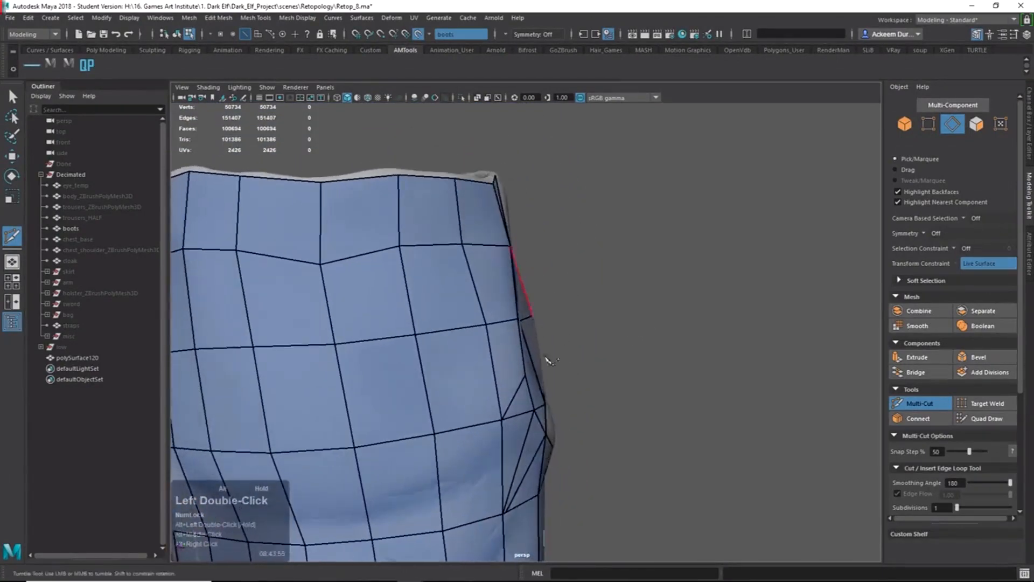
pyautogui.keyDown('alt'); pyautogui.moveTo(592, 457); pyautogui.dragTo(516, 403); pyautogui.keyUp('alt')
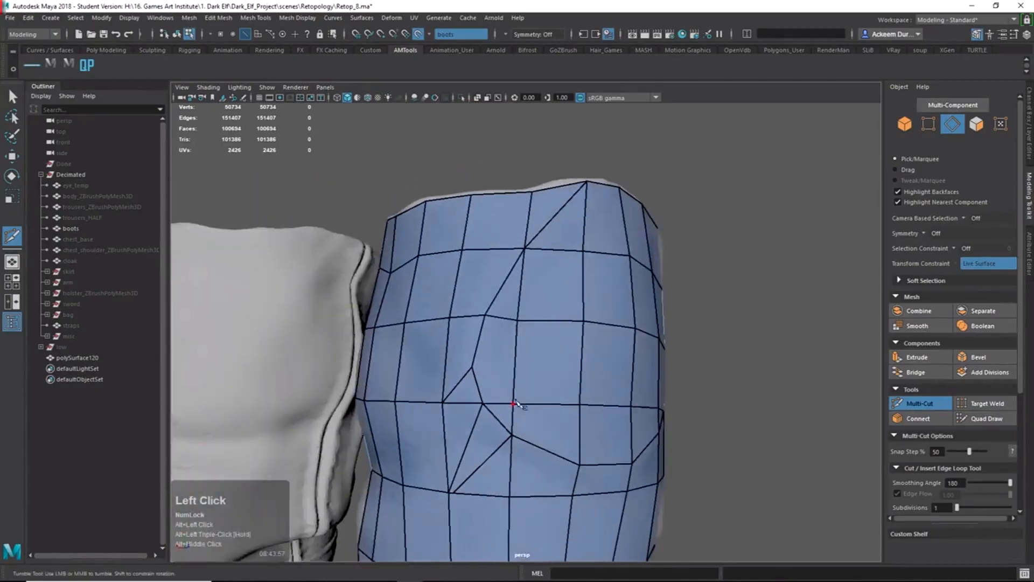
pyautogui.moveTo(584, 442)
pyautogui.keyDown('alt'); pyautogui.mouseDown()
pyautogui.moveTo(646, 450)
pyautogui.moveTo(680, 438)
pyautogui.moveTo(688, 466)
pyautogui.moveTo(676, 479)
pyautogui.moveTo(595, 448)
pyautogui.moveTo(681, 413)
pyautogui.moveTo(596, 450)
pyautogui.moveTo(592, 441)
pyautogui.mouseUp(); pyautogui.keyUp('alt')
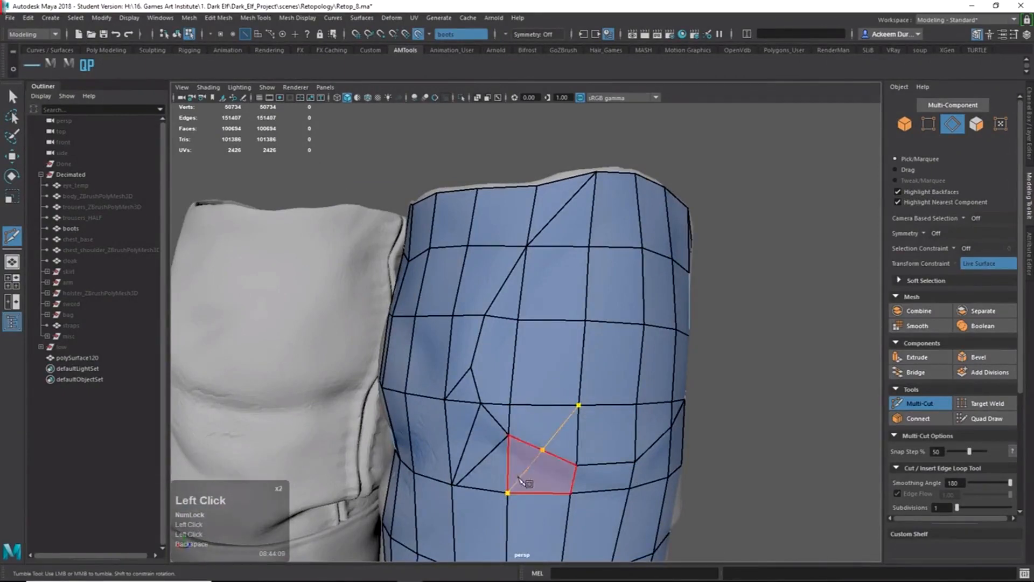
pyautogui.press('Return')
# Move one shin vertex upward in vertex mode.
pyautogui.keyDown('alt'); pyautogui.moveTo(598, 471); pyautogui.dragTo(522, 485); pyautogui.keyUp('alt')
pyautogui.press('q')
pyautogui.press('w')
pyautogui.moveTo(563, 461); pyautogui.dragTo(533, 466, button='right')
pyautogui.click(559, 453)
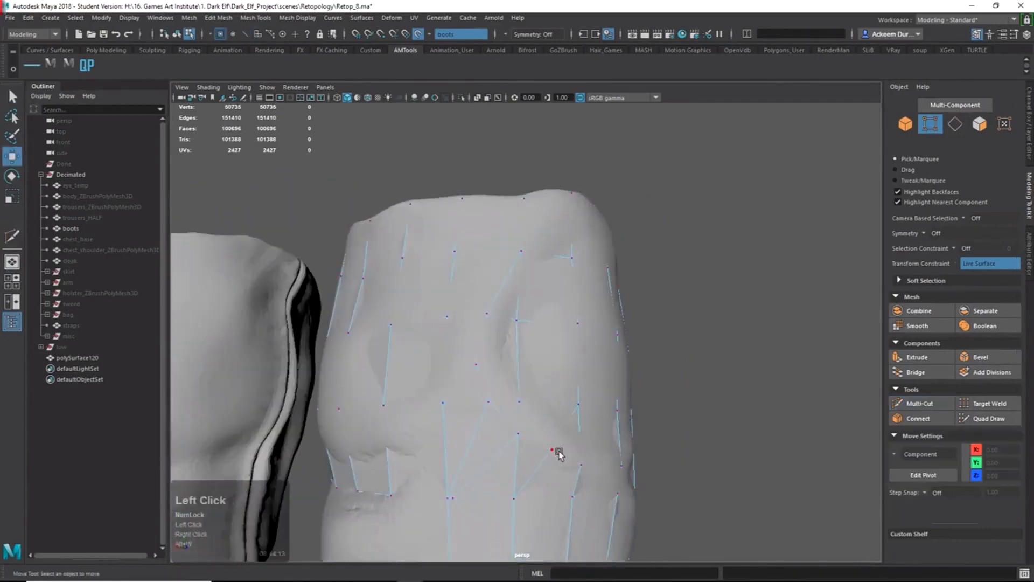
pyautogui.press('w')
pyautogui.keyDown('alt'); pyautogui.moveTo(554, 485); pyautogui.dragTo(565, 490); pyautogui.keyUp('alt')
pyautogui.moveTo(554, 453); pyautogui.dragTo(555, 440)
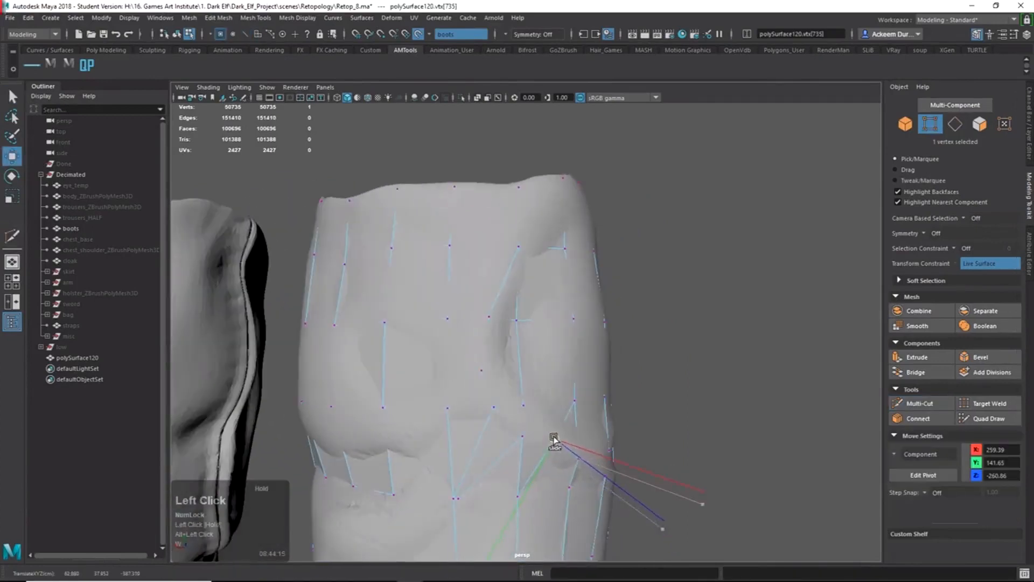
pyautogui.click(966, 419)
pyautogui.keyDown('alt'); pyautogui.moveTo(569, 459); pyautogui.dragTo(592, 464, button='right'); pyautogui.keyUp('alt')
pyautogui.keyDown('alt'); pyautogui.moveTo(527, 464); pyautogui.dragTo(497, 461); pyautogui.keyUp('alt')
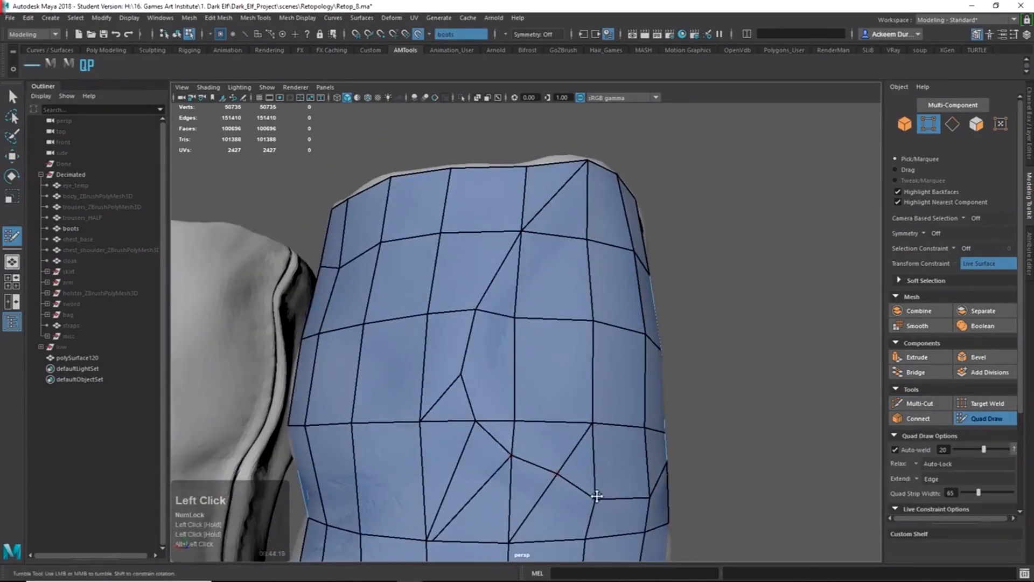
# Orbit and zoom in on the small triangle in the shin patch.
pyautogui.keyDown('alt'); pyautogui.moveTo(567, 478); pyautogui.dragTo(632, 494); pyautogui.keyUp('alt')
pyautogui.keyDown('alt'); pyautogui.moveTo(632, 494); pyautogui.dragTo(556, 456, button='right'); pyautogui.keyUp('alt')
pyautogui.keyDown('alt'); pyautogui.moveTo(557, 456); pyautogui.dragTo(549, 415); pyautogui.keyUp('alt')
pyautogui.keyDown('alt'); pyautogui.moveTo(549, 415); pyautogui.dragTo(529, 411, button='right'); pyautogui.keyUp('alt')
pyautogui.keyDown('alt'); pyautogui.moveTo(529, 411); pyautogui.dragTo(558, 408); pyautogui.keyUp('alt')
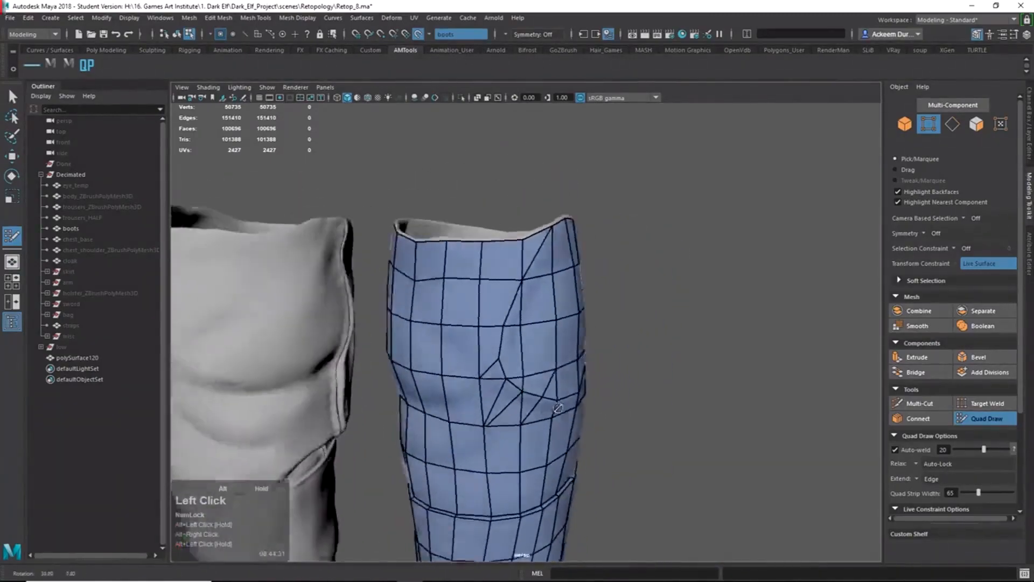
pyautogui.keyDown('alt'); pyautogui.moveTo(507, 425); pyautogui.dragTo(515, 434, button='right'); pyautogui.keyUp('alt')
pyautogui.keyDown('alt'); pyautogui.moveTo(515, 434); pyautogui.dragTo(541, 345, button='middle'); pyautogui.keyUp('alt')
pyautogui.keyDown('alt'); pyautogui.moveTo(541, 344); pyautogui.dragTo(554, 464, button='right'); pyautogui.keyUp('alt')
pyautogui.keyDown('alt'); pyautogui.moveTo(554, 463); pyautogui.dragTo(463, 443); pyautogui.keyUp('alt')
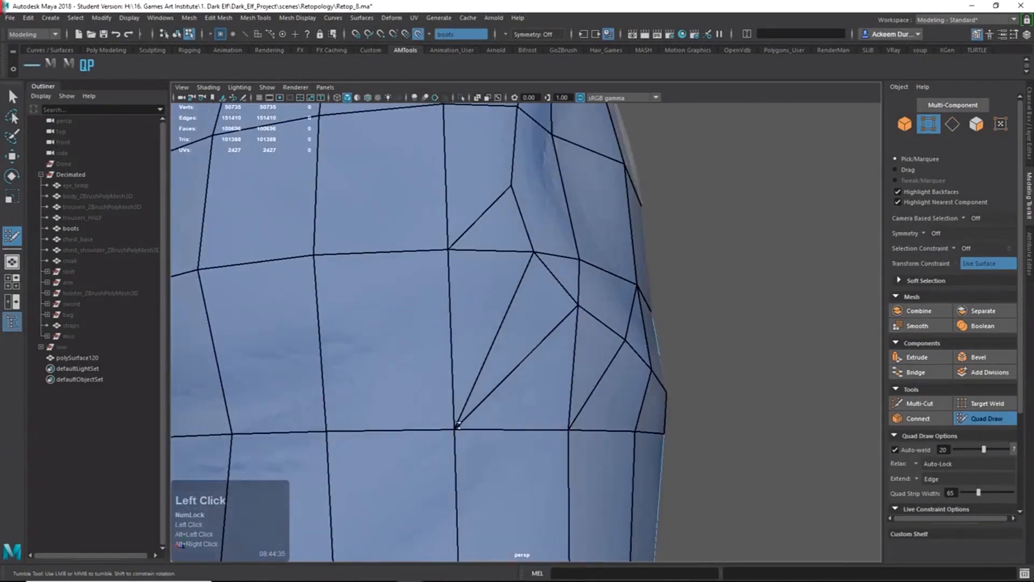
pyautogui.keyDown('alt'); pyautogui.moveTo(462, 430); pyautogui.dragTo(535, 397, button='right'); pyautogui.keyUp('alt')
pyautogui.keyDown('alt'); pyautogui.moveTo(536, 396); pyautogui.dragTo(496, 392, button='middle'); pyautogui.keyUp('alt')
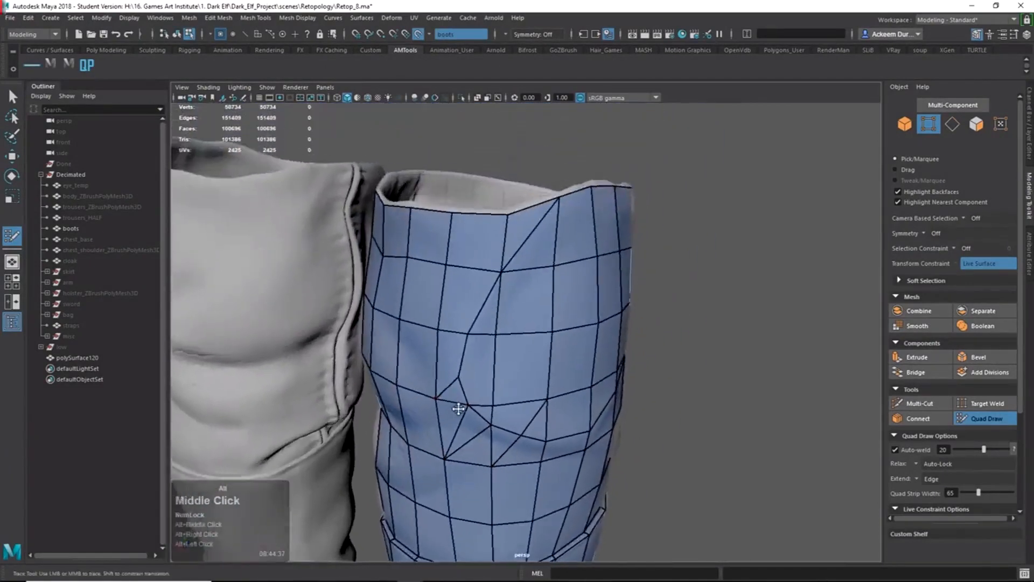
pyautogui.keyDown('alt'); pyautogui.moveTo(496, 393); pyautogui.dragTo(506, 394); pyautogui.keyUp('alt')
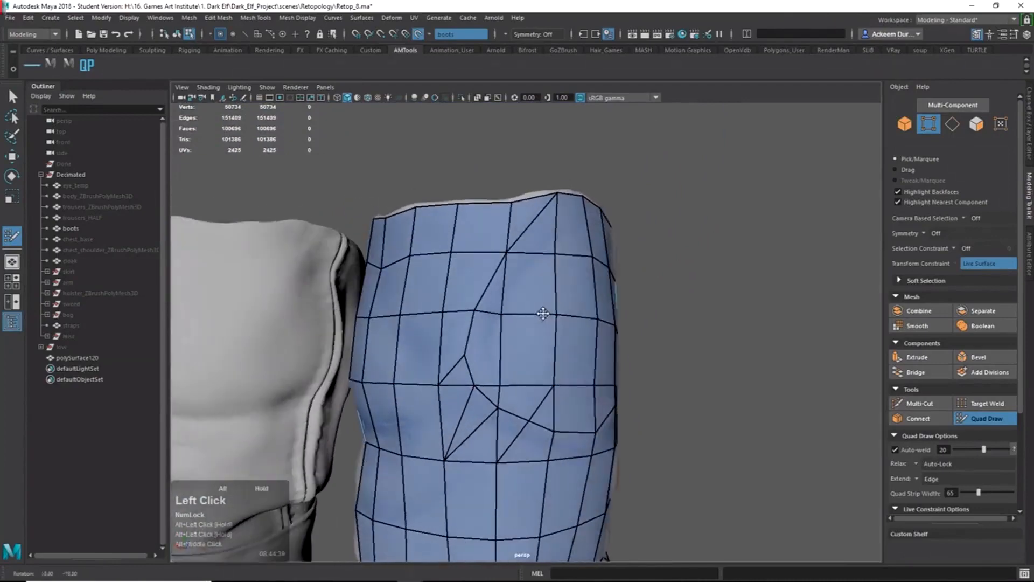
pyautogui.keyDown('alt'); pyautogui.moveTo(450, 370); pyautogui.dragTo(342, 418, button='right'); pyautogui.keyUp('alt')
pyautogui.keyDown('alt'); pyautogui.moveTo(348, 419); pyautogui.dragTo(501, 353, button='middle'); pyautogui.keyUp('alt')
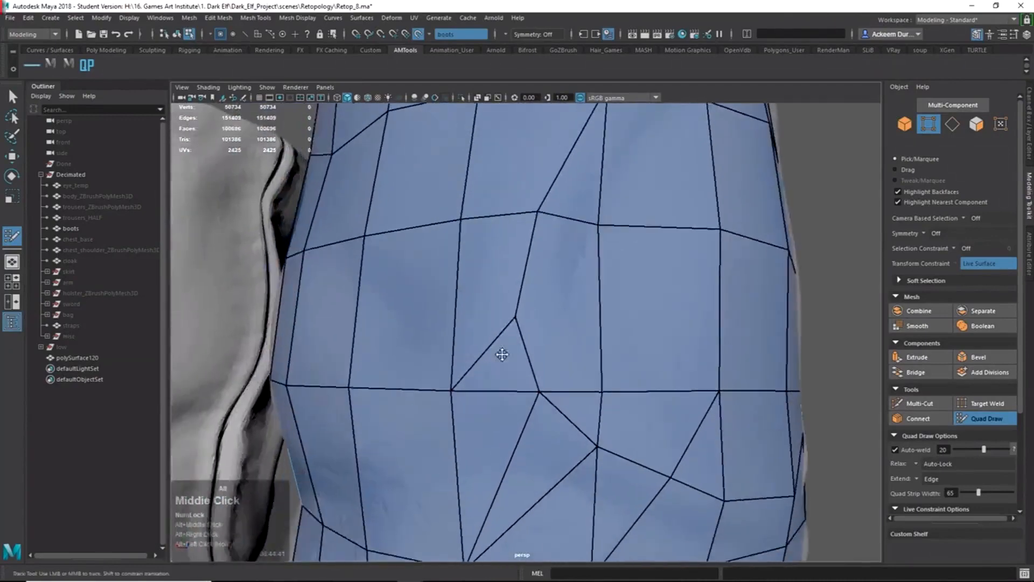
pyautogui.keyDown('alt'); pyautogui.moveTo(501, 354); pyautogui.dragTo(492, 347); pyautogui.keyUp('alt')
pyautogui.keyDown('shift'); pyautogui.moveTo(492, 346); pyautogui.dragTo(467, 370, button='right'); pyautogui.keyUp('shift')
# Cut one extra edge through the small shin triangle with Multi-Cut.
pyautogui.click(473, 371)
pyautogui.keyDown('alt'); pyautogui.moveTo(495, 346); pyautogui.dragTo(500, 345); pyautogui.keyUp('alt')
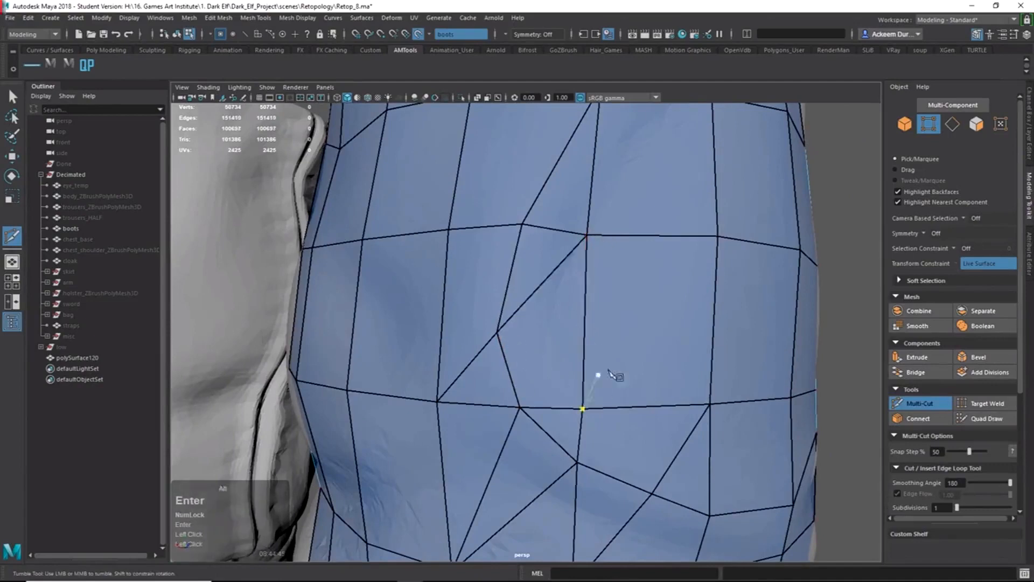
pyautogui.keyDown('alt'); pyautogui.moveTo(618, 375); pyautogui.dragTo(589, 344); pyautogui.keyUp('alt')
pyautogui.press('w')
pyautogui.keyDown('alt'); pyautogui.moveTo(535, 312); pyautogui.dragTo(534, 268, button='right'); pyautogui.keyUp('alt')
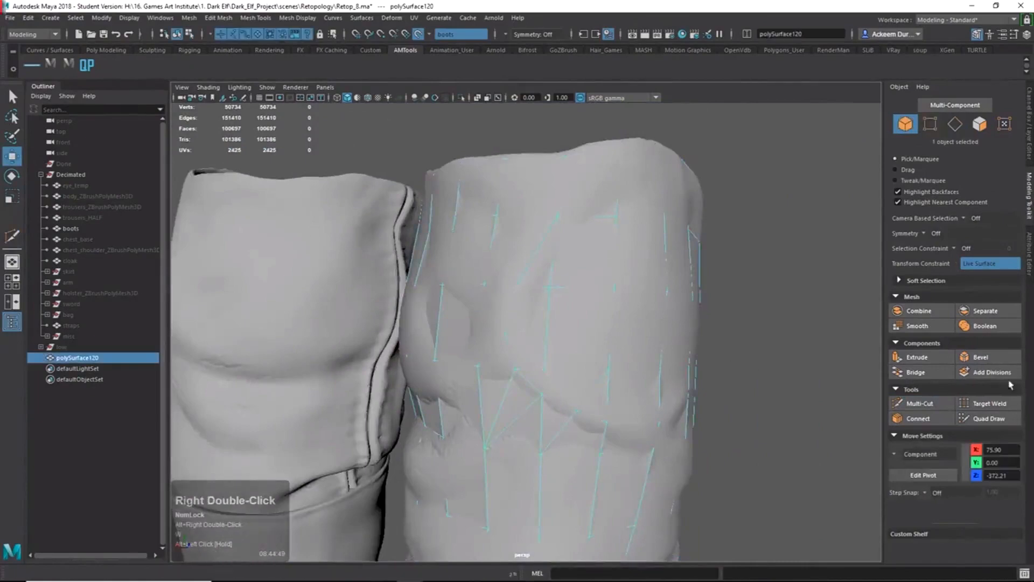
# Resume Quad Draw and bring the knee faces of the boot into view.
pyautogui.click(989, 418)
pyautogui.moveTo(669, 369)
pyautogui.keyDown('alt'); pyautogui.mouseDown()
pyautogui.moveTo(596, 351)
pyautogui.moveTo(466, 361)
pyautogui.moveTo(667, 363)
pyautogui.mouseUp(); pyautogui.keyUp('alt')
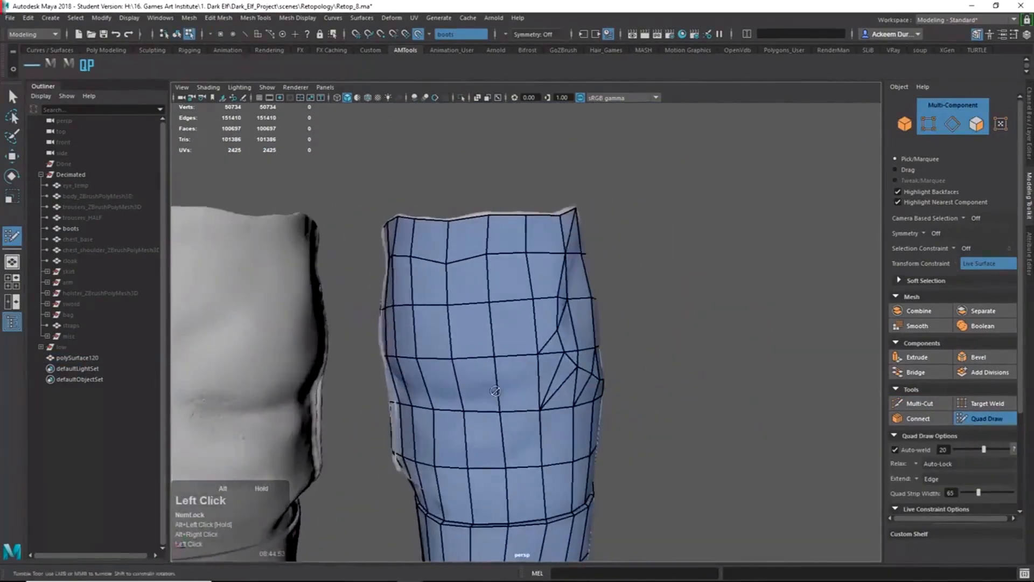
pyautogui.keyDown('alt'); pyautogui.moveTo(495, 391); pyautogui.dragTo(544, 382); pyautogui.keyUp('alt')
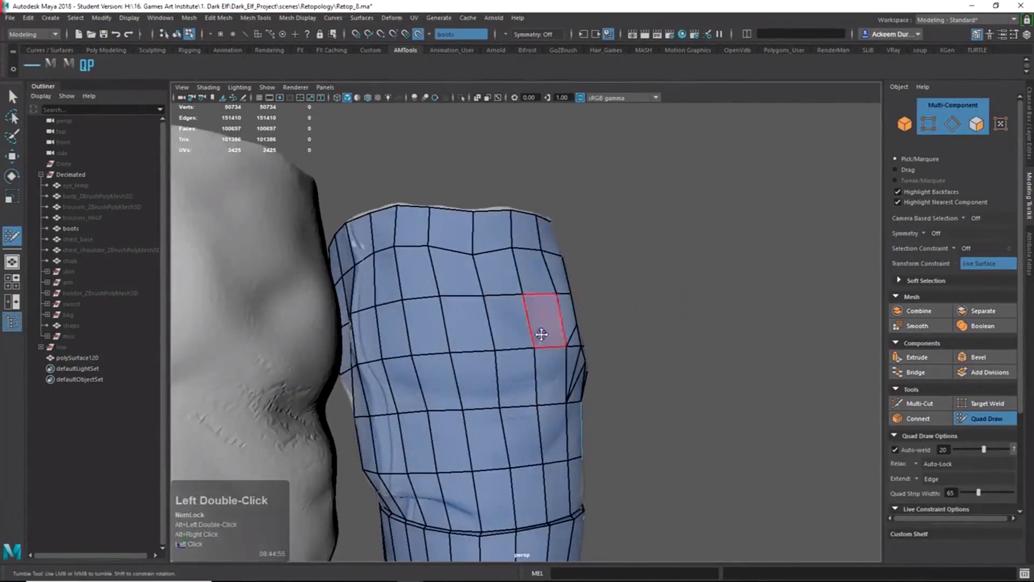
pyautogui.keyDown('alt'); pyautogui.moveTo(531, 339); pyautogui.dragTo(506, 344, button='middle'); pyautogui.keyUp('alt')
pyautogui.keyDown('alt'); pyautogui.moveTo(506, 344); pyautogui.dragTo(484, 352); pyautogui.keyUp('alt')
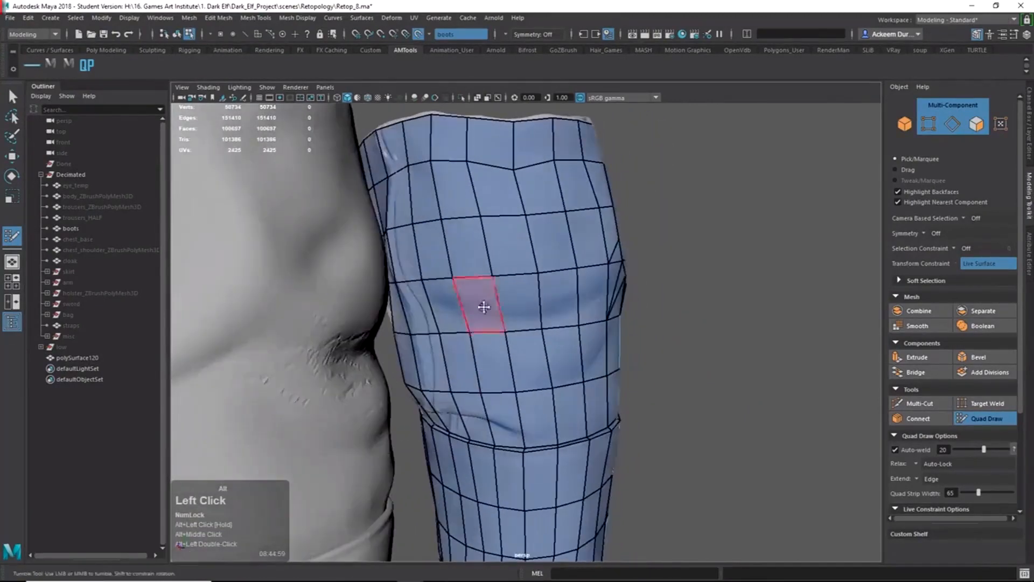
pyautogui.keyDown('alt'); pyautogui.moveTo(436, 302); pyautogui.dragTo(465, 318); pyautogui.keyUp('alt')
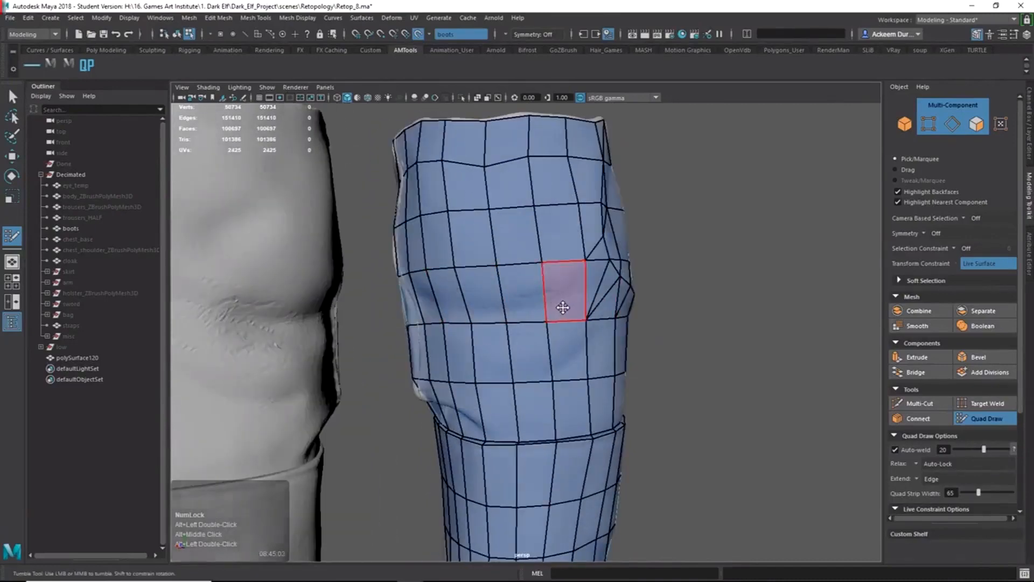
pyautogui.keyDown('alt'); pyautogui.moveTo(485, 418); pyautogui.dragTo(451, 339, button='middle'); pyautogui.keyUp('alt')
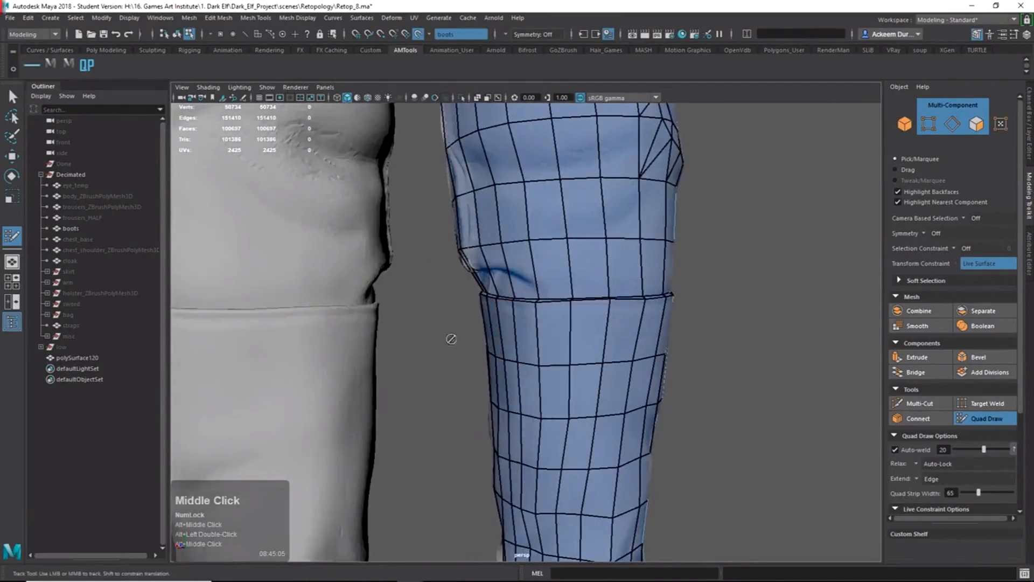
pyautogui.keyDown('alt'); pyautogui.moveTo(517, 234); pyautogui.dragTo(509, 367, button='middle'); pyautogui.keyUp('alt')
pyautogui.keyDown('alt'); pyautogui.moveTo(509, 368); pyautogui.dragTo(628, 377, button='right'); pyautogui.keyUp('alt')
pyautogui.keyDown('alt'); pyautogui.moveTo(625, 342); pyautogui.dragTo(622, 380, button='middle'); pyautogui.keyUp('alt')
# Cut a path leftward across the knee's side faces to its left end.
pyautogui.keyDown('shift'); pyautogui.moveTo(623, 410); pyautogui.dragTo(584, 300, button='right'); pyautogui.keyUp('shift')
pyautogui.keyDown('alt'); pyautogui.moveTo(584, 300); pyautogui.dragTo(724, 292); pyautogui.keyUp('alt')
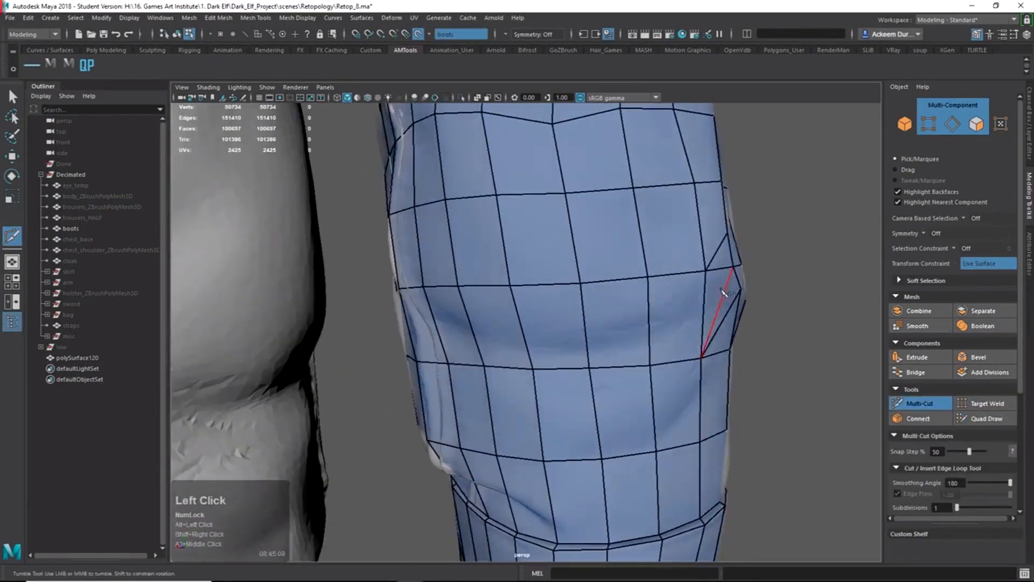
pyautogui.moveTo(650, 321); pyautogui.dragTo(652, 322)
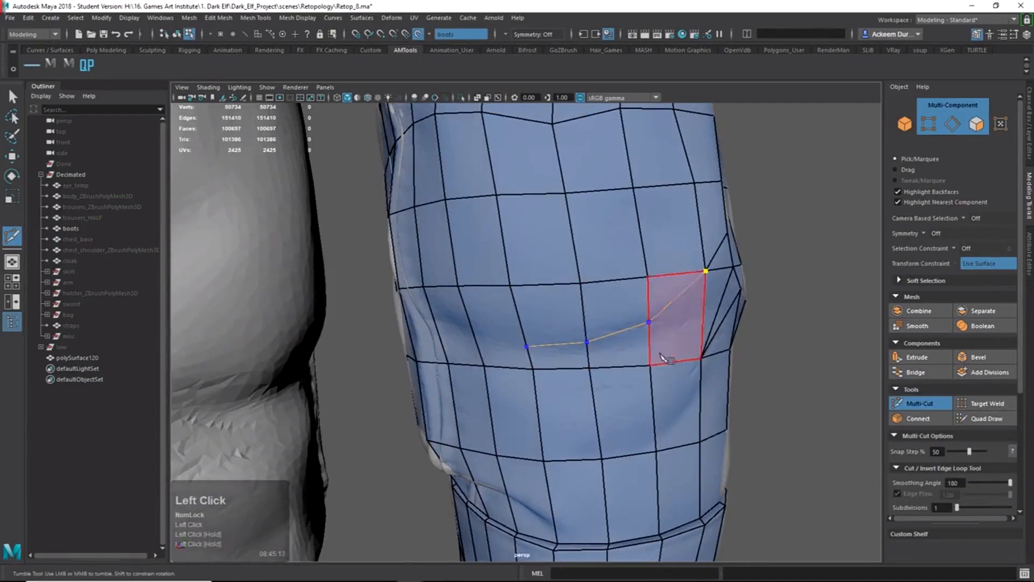
pyautogui.keyDown('alt'); pyautogui.moveTo(673, 323); pyautogui.dragTo(557, 332); pyautogui.keyUp('alt')
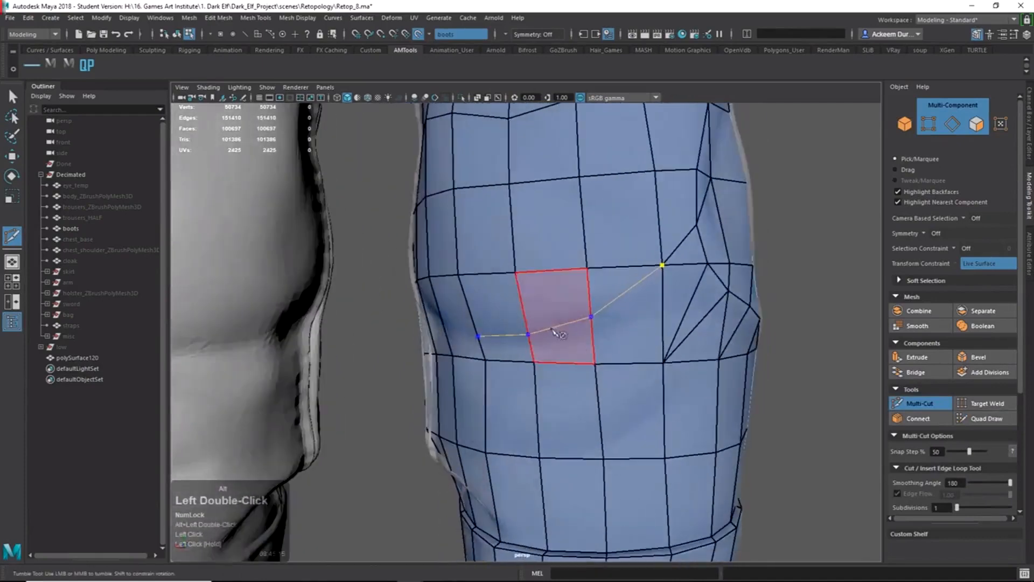
pyautogui.keyDown('alt'); pyautogui.moveTo(487, 355); pyautogui.dragTo(533, 340); pyautogui.keyUp('alt')
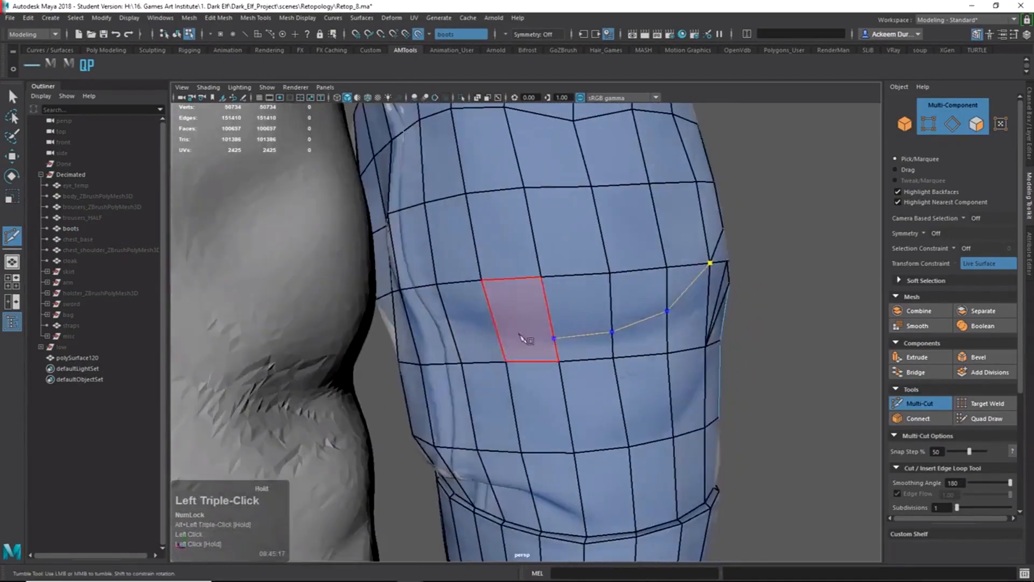
pyautogui.click(496, 334)
pyautogui.keyDown('alt'); pyautogui.moveTo(591, 315); pyautogui.dragTo(525, 326); pyautogui.keyUp('alt')
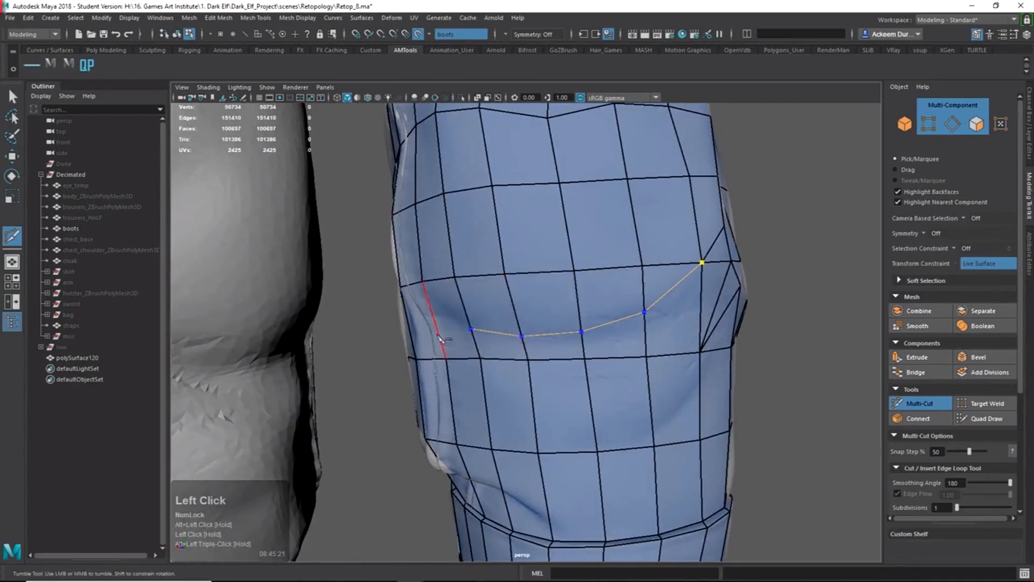
pyautogui.doubleClick(481, 329)
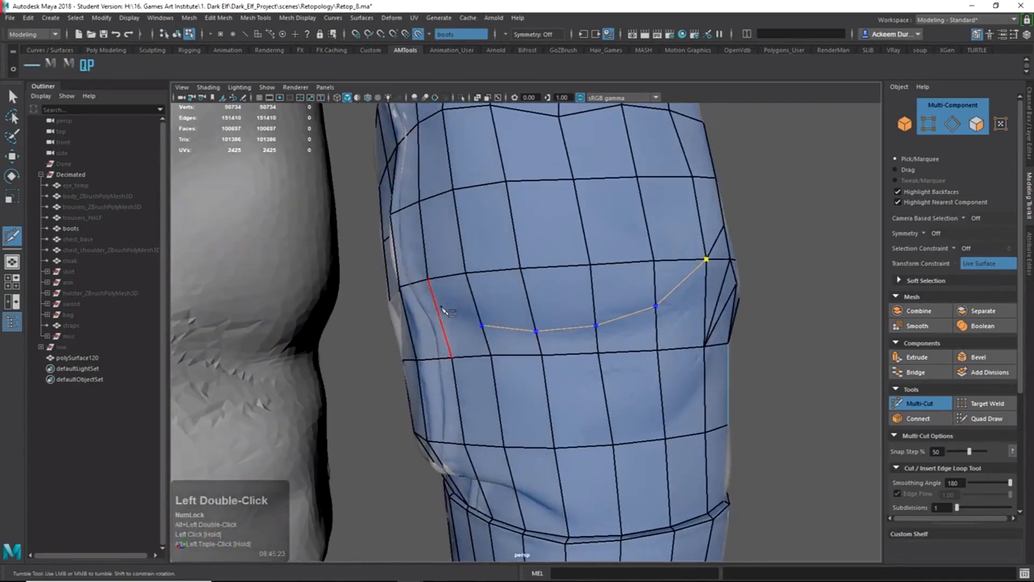
pyautogui.click(439, 314)
pyautogui.moveTo(441, 317)
pyautogui.keyDown('alt'); pyautogui.mouseDown()
pyautogui.moveTo(469, 323)
pyautogui.moveTo(503, 307)
pyautogui.moveTo(431, 323)
pyautogui.moveTo(459, 331)
pyautogui.moveTo(427, 320)
pyautogui.mouseUp(); pyautogui.keyUp('alt')
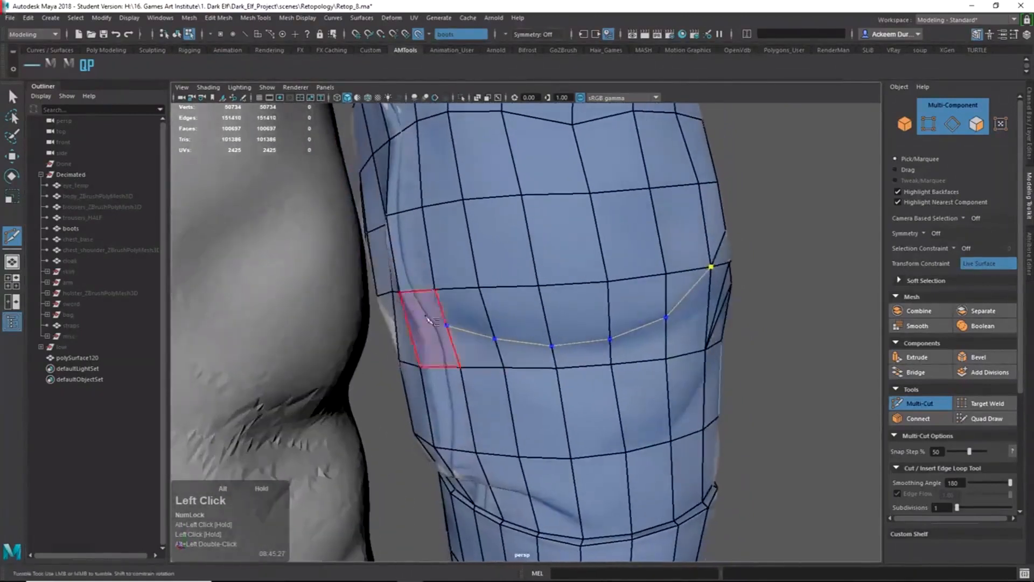
pyautogui.keyDown('alt'); pyautogui.moveTo(598, 384); pyautogui.dragTo(511, 372); pyautogui.keyUp('alt')
pyautogui.keyDown('alt'); pyautogui.moveTo(459, 348); pyautogui.dragTo(528, 341); pyautogui.keyUp('alt')
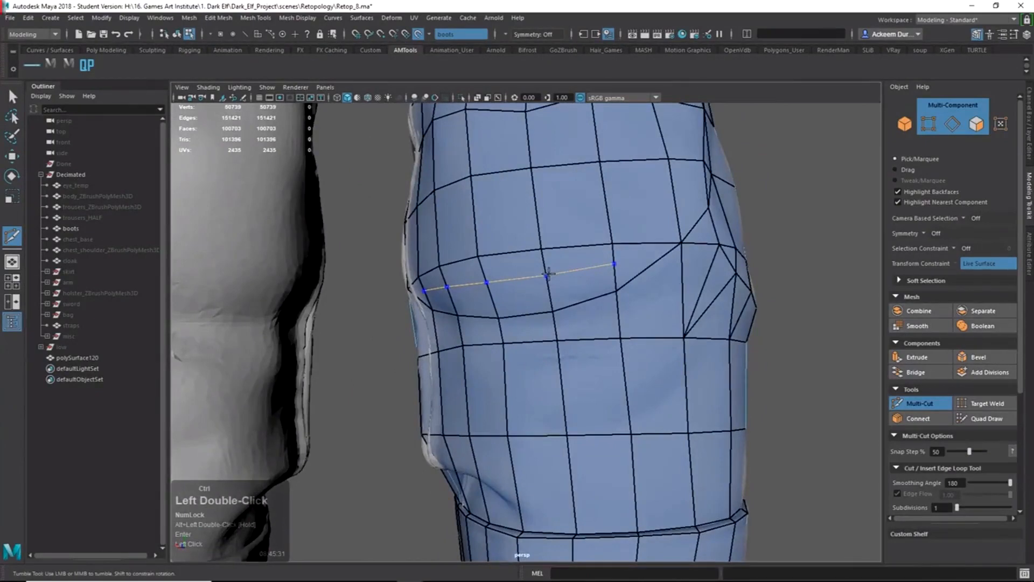
# Insert an edge loop around the knee and cut between two knee vertices.
pyautogui.keyDown('ctrl'); pyautogui.click(548, 275); pyautogui.keyUp('ctrl')
pyautogui.keyDown('alt'); pyautogui.moveTo(548, 274); pyautogui.dragTo(624, 308); pyautogui.keyUp('alt')
pyautogui.click(595, 304)
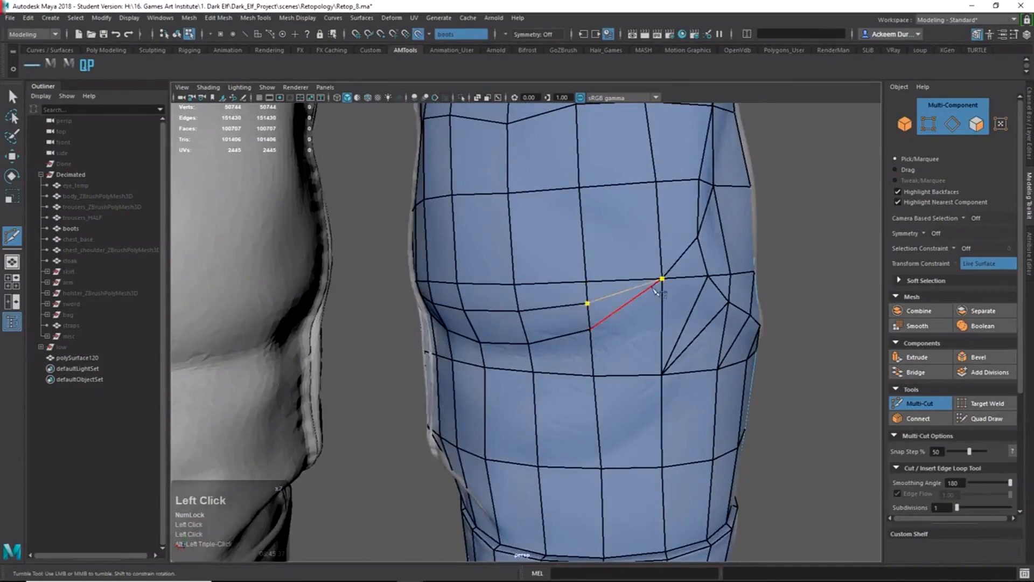
pyautogui.keyDown('alt'); pyautogui.moveTo(514, 319); pyautogui.dragTo(414, 300); pyautogui.keyUp('alt')
pyautogui.click(451, 312)
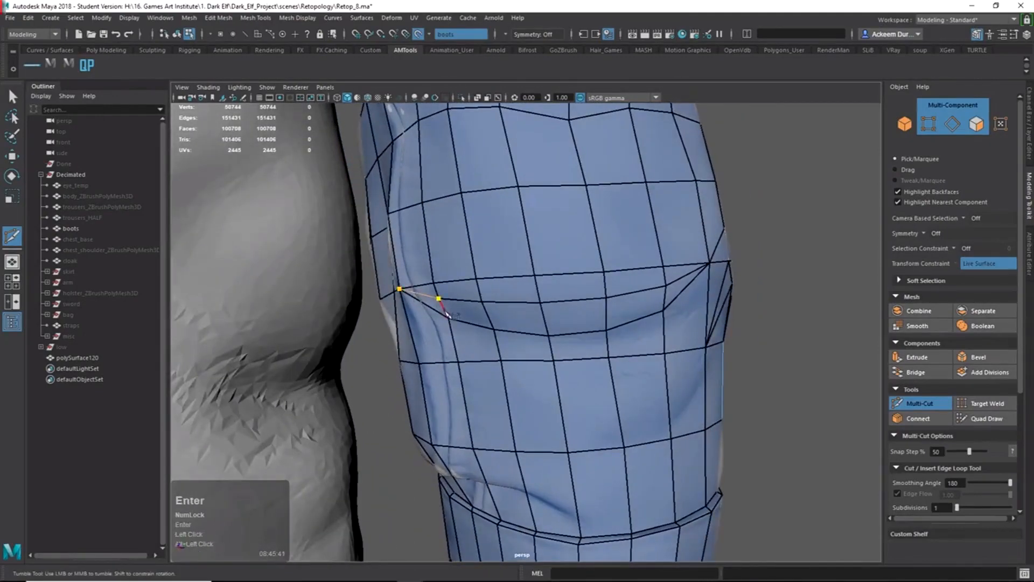
pyautogui.keyDown('alt'); pyautogui.moveTo(671, 390); pyautogui.dragTo(603, 371); pyautogui.keyUp('alt')
pyautogui.keyDown('alt'); pyautogui.moveTo(604, 372); pyautogui.dragTo(508, 258, button='right'); pyautogui.keyUp('alt')
pyautogui.keyDown('alt'); pyautogui.moveTo(508, 258); pyautogui.dragTo(517, 318); pyautogui.keyUp('alt')
pyautogui.keyDown('alt'); pyautogui.moveTo(517, 318); pyautogui.dragTo(598, 388, button='right'); pyautogui.keyUp('alt')
pyautogui.keyDown('alt'); pyautogui.moveTo(598, 387); pyautogui.dragTo(558, 409); pyautogui.keyUp('alt')
pyautogui.keyDown('ctrl'); pyautogui.keyDown('shift'); pyautogui.moveTo(524, 321); pyautogui.dragTo(526, 325, button='right'); pyautogui.keyUp('shift'); pyautogui.keyUp('ctrl')
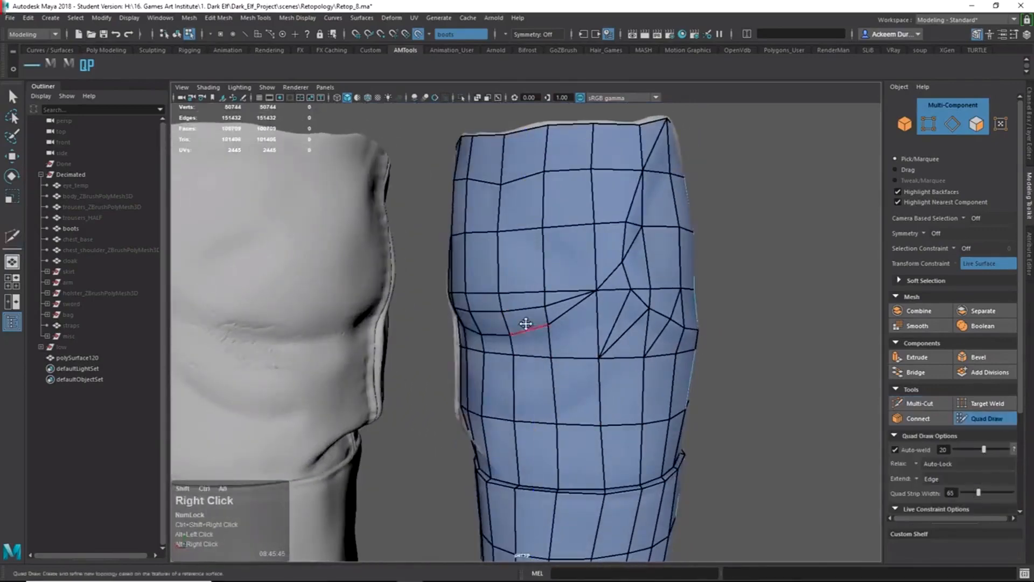
pyautogui.moveTo(526, 326)
pyautogui.keyDown('alt'); pyautogui.keyDown('shift'); pyautogui.mouseDown()
pyautogui.moveTo(549, 309)
pyautogui.moveTo(556, 317)
pyautogui.moveTo(539, 318)
pyautogui.mouseUp(); pyautogui.keyUp('shift'); pyautogui.keyUp('alt')
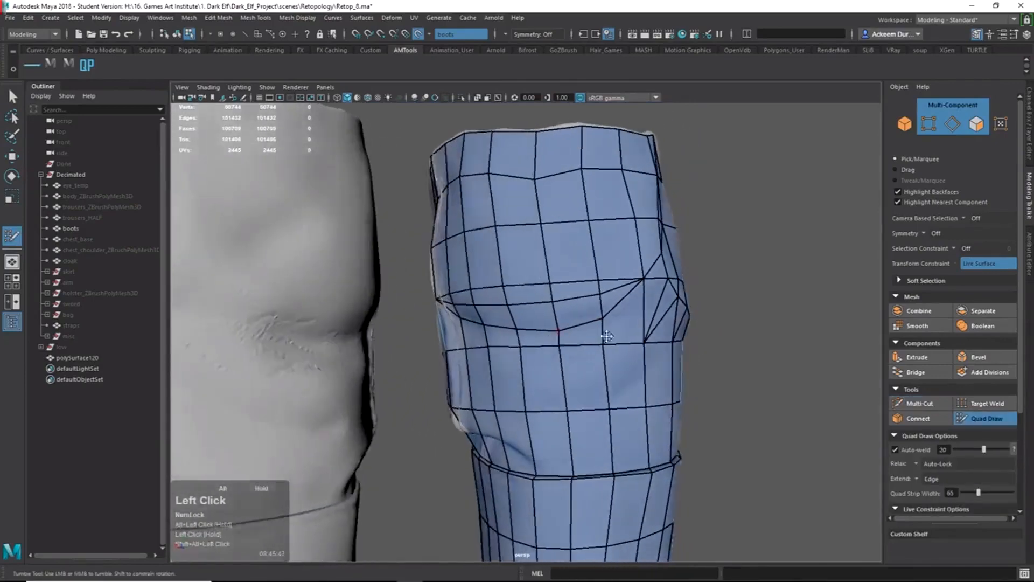
pyautogui.keyDown('alt'); pyautogui.moveTo(539, 318); pyautogui.dragTo(532, 290, button='right'); pyautogui.keyUp('alt')
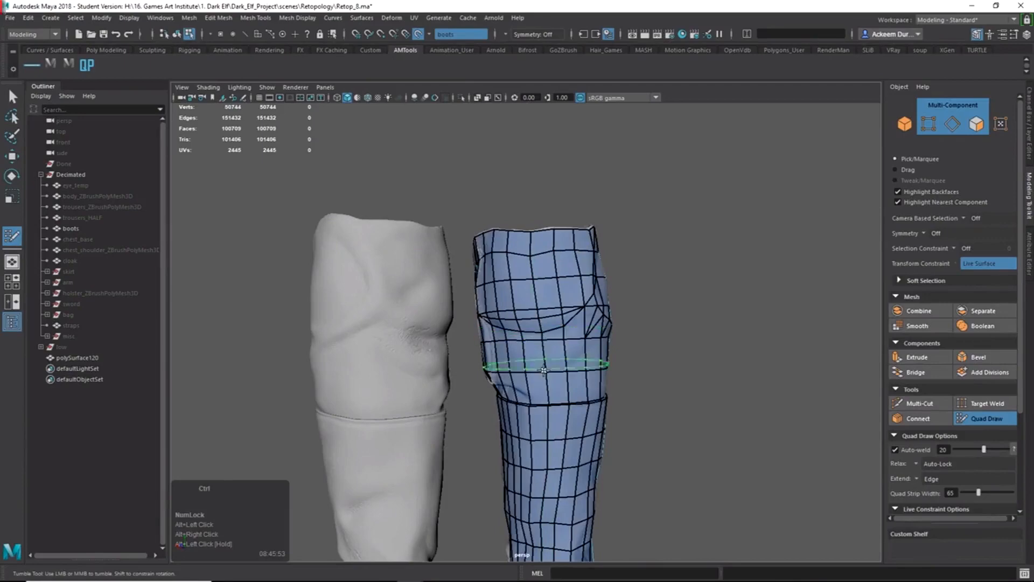
pyautogui.keyDown('alt'); pyautogui.moveTo(555, 414); pyautogui.dragTo(534, 334, button='middle'); pyautogui.keyUp('alt')
pyautogui.keyDown('alt'); pyautogui.moveTo(534, 334); pyautogui.dragTo(508, 251); pyautogui.keyUp('alt')
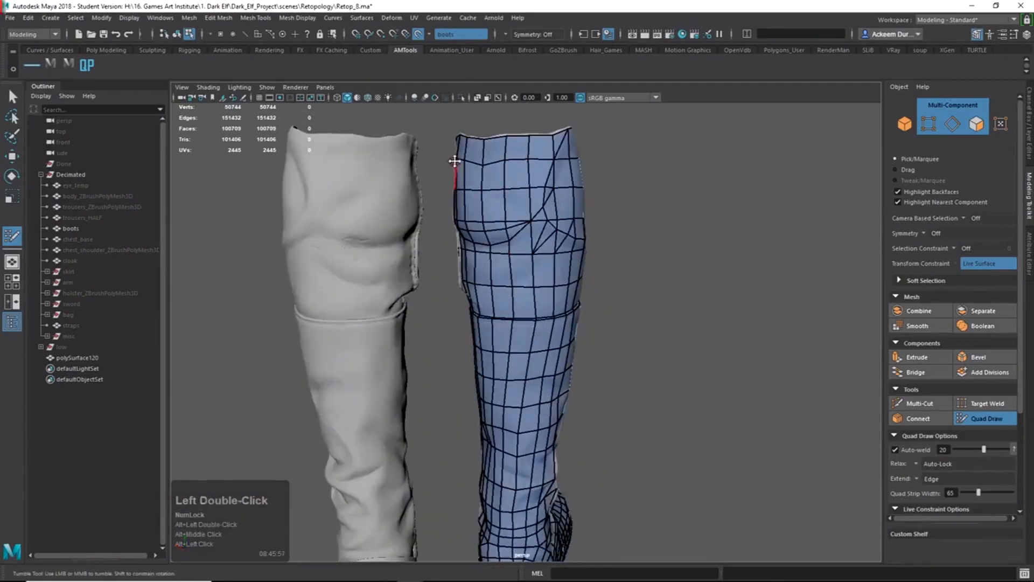
pyautogui.keyDown('alt'); pyautogui.moveTo(571, 393); pyautogui.dragTo(476, 492); pyautogui.keyUp('alt')
pyautogui.keyDown('alt'); pyautogui.moveTo(476, 492); pyautogui.dragTo(492, 296, button='middle'); pyautogui.keyUp('alt')
pyautogui.keyDown('alt'); pyautogui.moveTo(492, 295); pyautogui.dragTo(569, 429, button='right'); pyautogui.keyUp('alt')
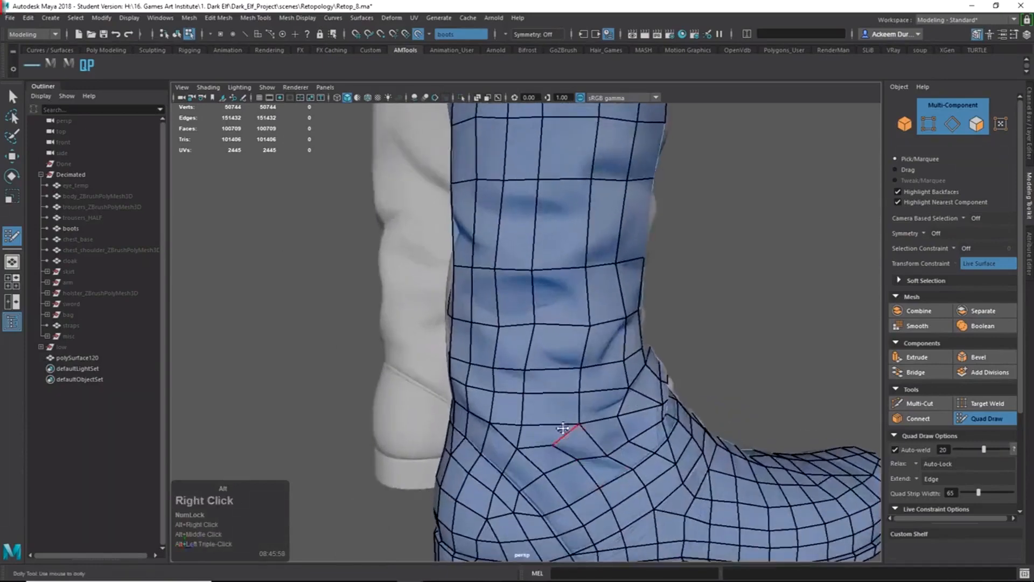
pyautogui.keyDown('alt'); pyautogui.moveTo(569, 429); pyautogui.dragTo(528, 375); pyautogui.keyUp('alt')
pyautogui.keyDown('alt'); pyautogui.moveTo(425, 339); pyautogui.dragTo(472, 338); pyautogui.keyUp('alt')
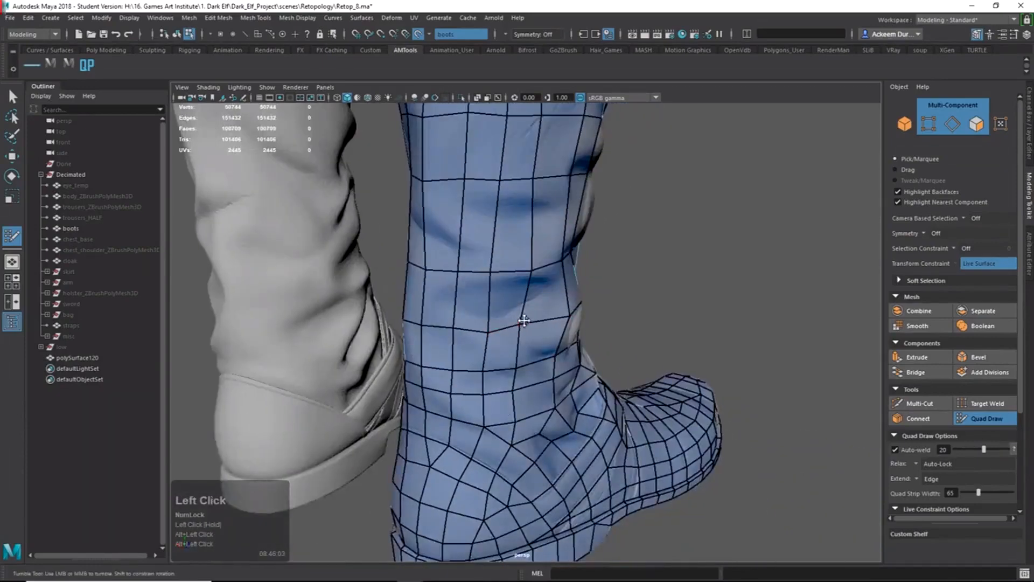
pyautogui.keyDown('alt'); pyautogui.moveTo(553, 340); pyautogui.dragTo(594, 392); pyautogui.keyUp('alt')
pyautogui.keyDown('alt'); pyautogui.moveTo(595, 393); pyautogui.dragTo(545, 300, button='middle'); pyautogui.keyUp('alt')
pyautogui.keyDown('alt'); pyautogui.moveTo(544, 300); pyautogui.dragTo(616, 297); pyautogui.keyUp('alt')
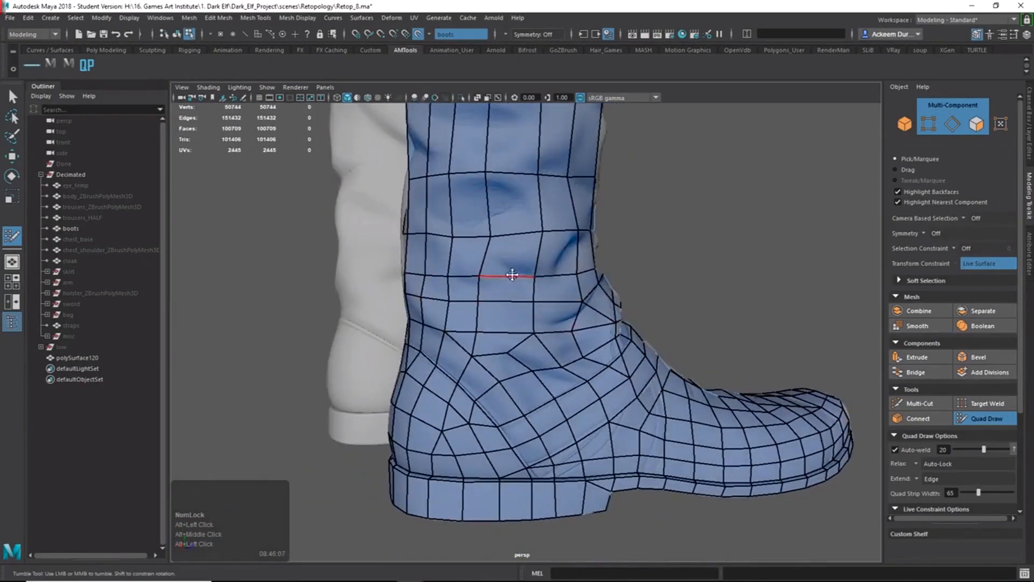
pyautogui.keyDown('alt'); pyautogui.moveTo(544, 354); pyautogui.dragTo(485, 302, button='right'); pyautogui.keyUp('alt')
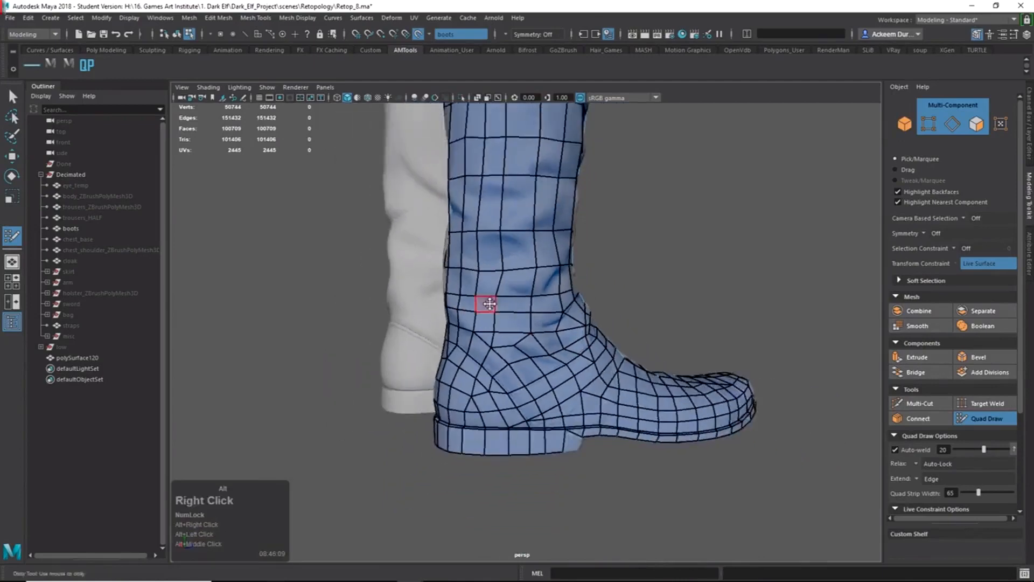
pyautogui.keyDown('alt'); pyautogui.moveTo(484, 302); pyautogui.dragTo(461, 323, button='middle'); pyautogui.keyUp('alt')
pyautogui.keyDown('alt'); pyautogui.moveTo(461, 324); pyautogui.dragTo(450, 335, button='right'); pyautogui.keyUp('alt')
pyautogui.keyDown('alt'); pyautogui.moveTo(450, 335); pyautogui.dragTo(452, 333); pyautogui.keyUp('alt')
pyautogui.keyDown('alt'); pyautogui.moveTo(451, 333); pyautogui.dragTo(451, 427, button='middle'); pyautogui.keyUp('alt')
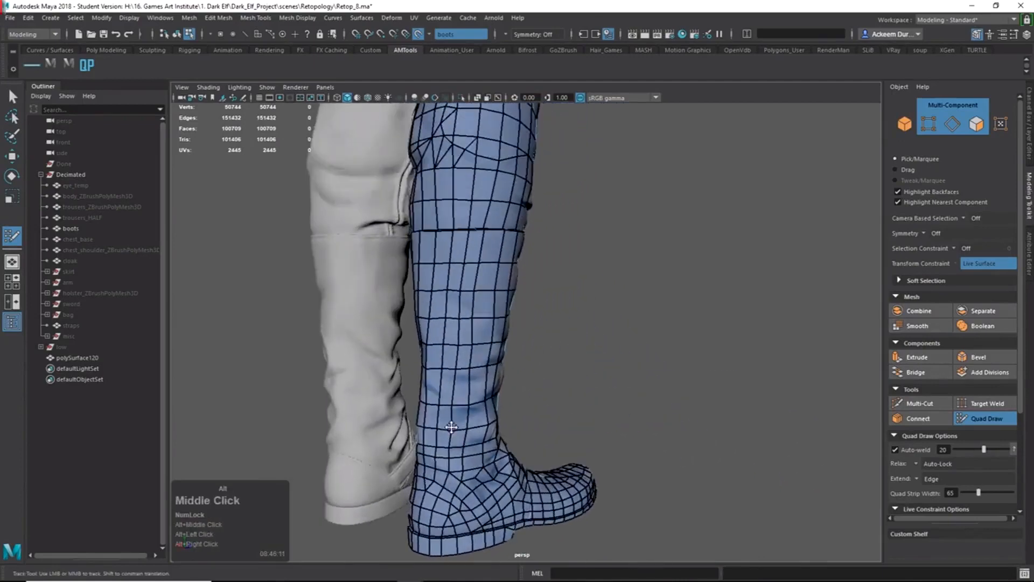
pyautogui.keyDown('alt'); pyautogui.moveTo(557, 333); pyautogui.dragTo(556, 299, button='right'); pyautogui.keyUp('alt')
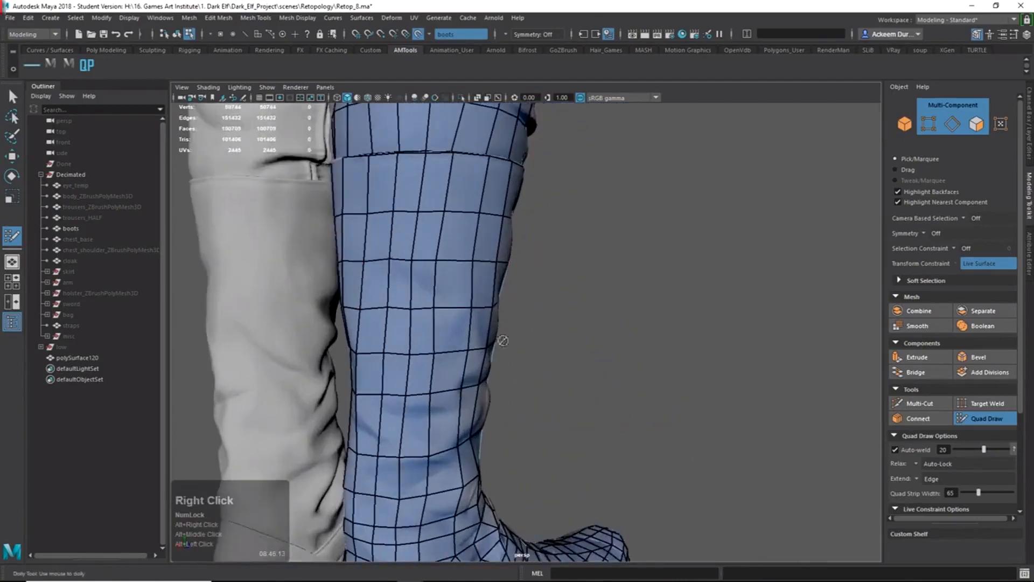
pyautogui.keyDown('alt'); pyautogui.moveTo(503, 341); pyautogui.dragTo(474, 246, button='middle'); pyautogui.keyUp('alt')
pyautogui.keyDown('alt'); pyautogui.moveTo(525, 341); pyautogui.dragTo(470, 323); pyautogui.keyUp('alt')
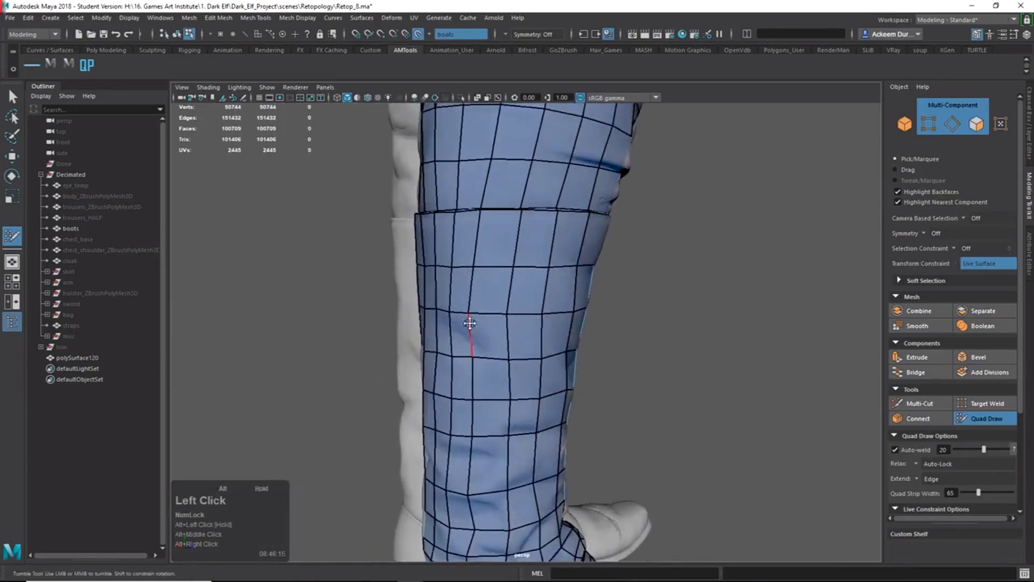
pyautogui.keyDown('alt'); pyautogui.moveTo(488, 392); pyautogui.dragTo(507, 380); pyautogui.keyUp('alt')
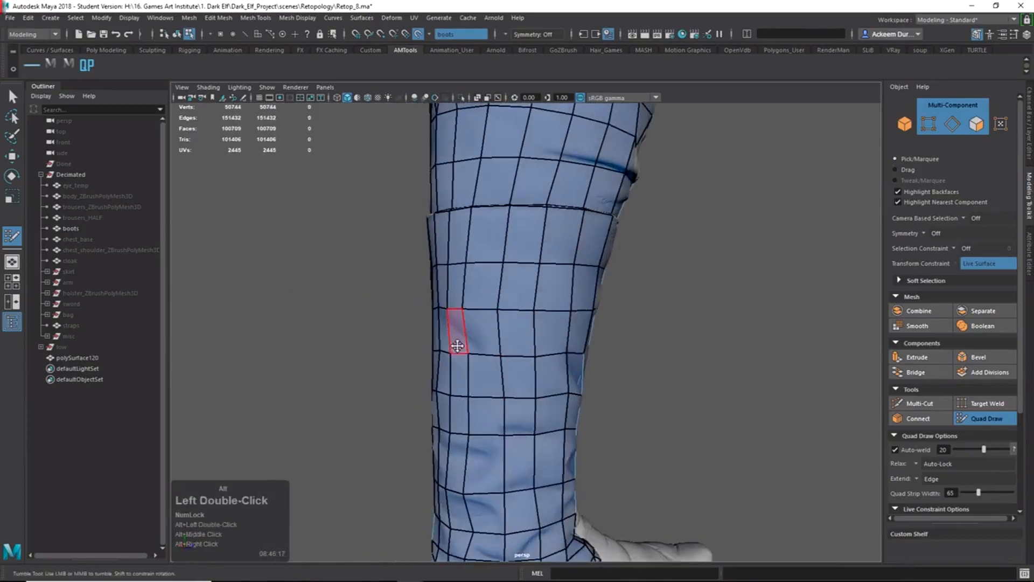
pyautogui.keyDown('alt'); pyautogui.moveTo(457, 346); pyautogui.dragTo(515, 329, button='right'); pyautogui.keyUp('alt')
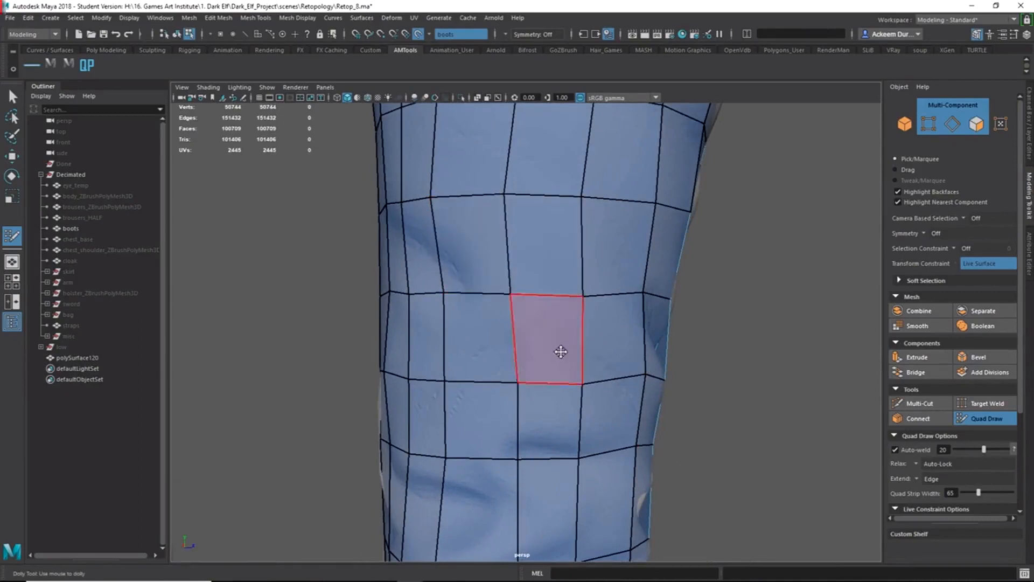
# Delete four shin quads and draw a triangle face inside the hole.
pyautogui.keyDown('ctrl'); pyautogui.keyDown('shift'); pyautogui.moveTo(485, 237); pyautogui.dragTo(560, 254); pyautogui.keyUp('shift'); pyautogui.keyUp('ctrl')
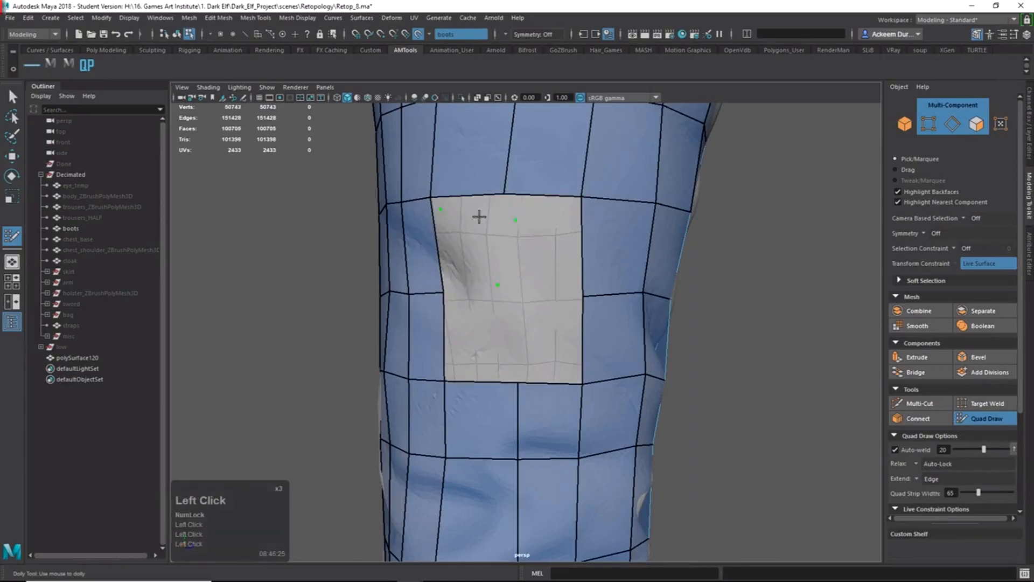
pyautogui.keyDown('shift'); pyautogui.click(488, 245); pyautogui.keyUp('shift')
pyautogui.keyDown('alt'); pyautogui.moveTo(488, 245); pyautogui.dragTo(503, 263); pyautogui.keyUp('alt')
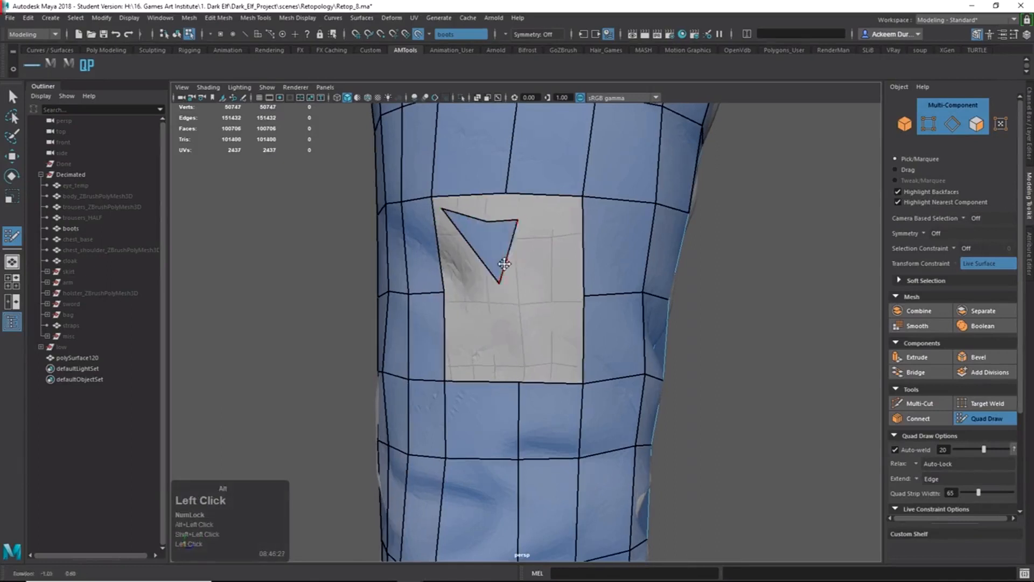
pyautogui.keyDown('alt'); pyautogui.moveTo(491, 227); pyautogui.dragTo(520, 313); pyautogui.keyUp('alt')
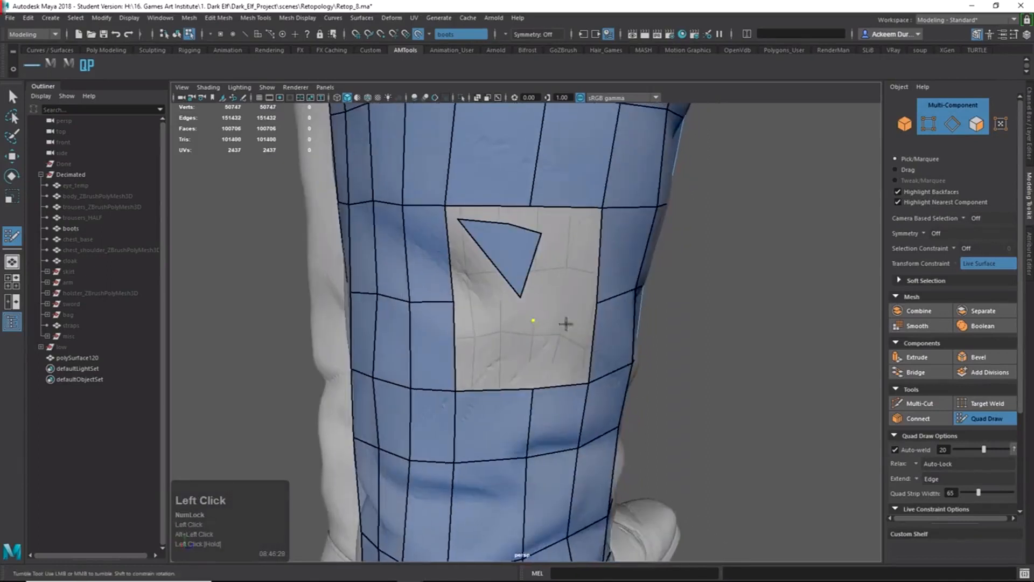
# Fill more faces between the dots to partly close the square hole.
pyautogui.keyDown('shift'); pyautogui.click(552, 282); pyautogui.keyUp('shift')
pyautogui.keyDown('alt'); pyautogui.moveTo(552, 281); pyautogui.dragTo(532, 308); pyautogui.keyUp('alt')
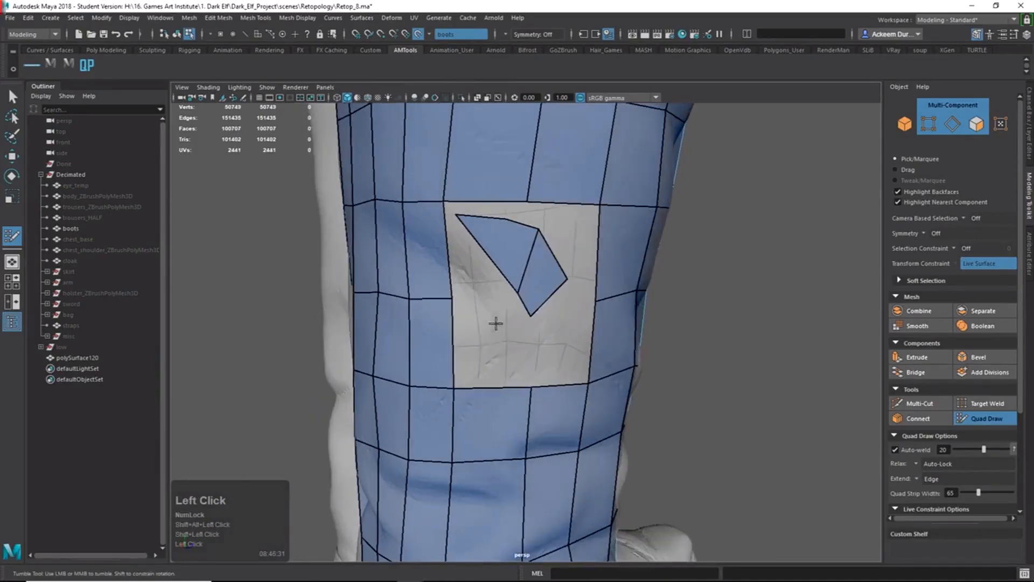
pyautogui.keyDown('shift'); pyautogui.click(511, 342); pyautogui.keyUp('shift')
pyautogui.keyDown('alt'); pyautogui.moveTo(531, 351); pyautogui.dragTo(517, 347); pyautogui.keyUp('alt')
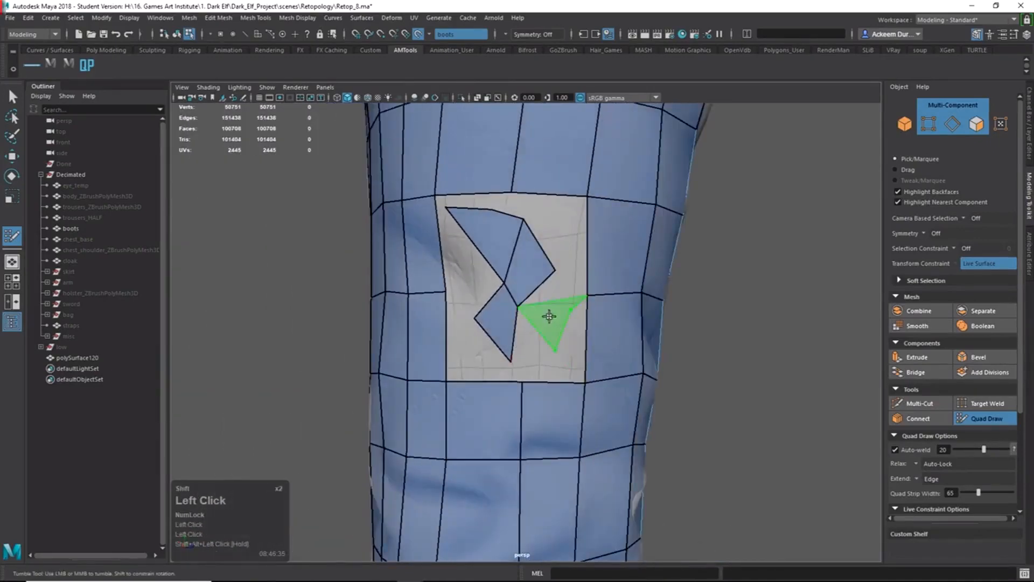
pyautogui.keyDown('shift'); pyautogui.click(550, 318); pyautogui.keyUp('shift')
pyautogui.keyDown('alt'); pyautogui.moveTo(549, 318); pyautogui.dragTo(542, 368); pyautogui.keyUp('alt')
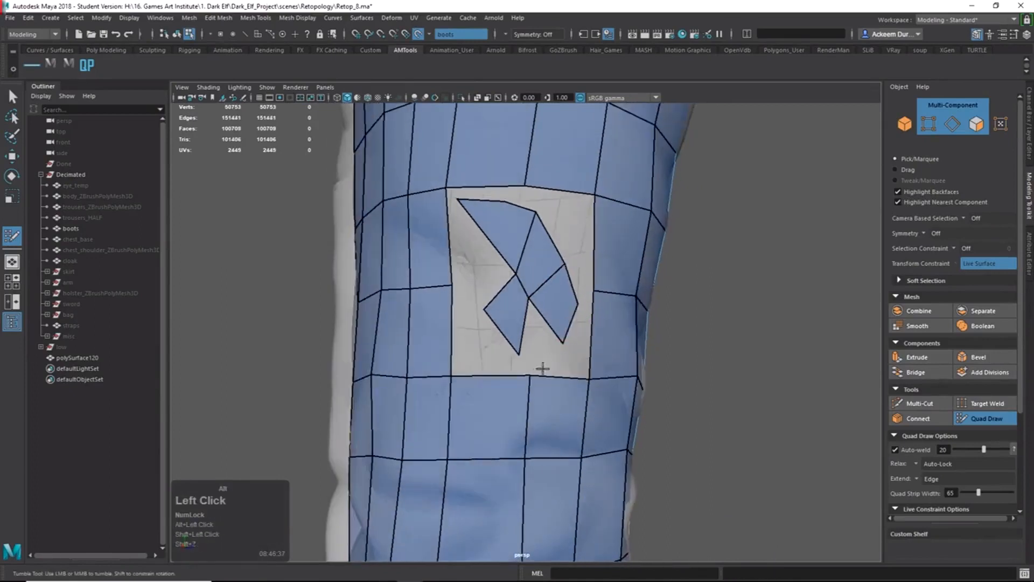
pyautogui.keyDown('alt'); pyautogui.moveTo(536, 328); pyautogui.dragTo(548, 308); pyautogui.keyUp('alt')
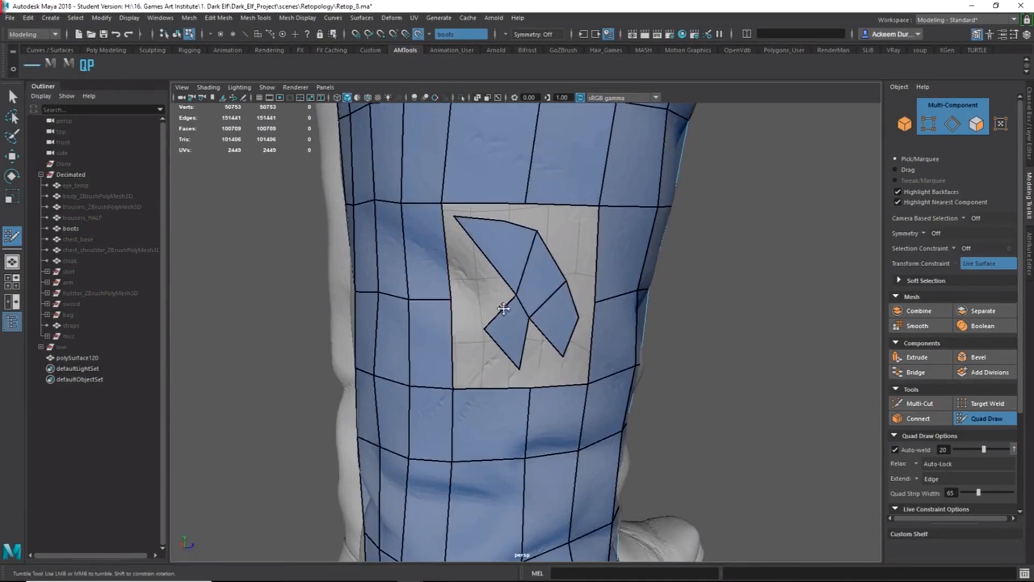
pyautogui.keyDown('alt'); pyautogui.moveTo(535, 304); pyautogui.dragTo(589, 295); pyautogui.keyUp('alt')
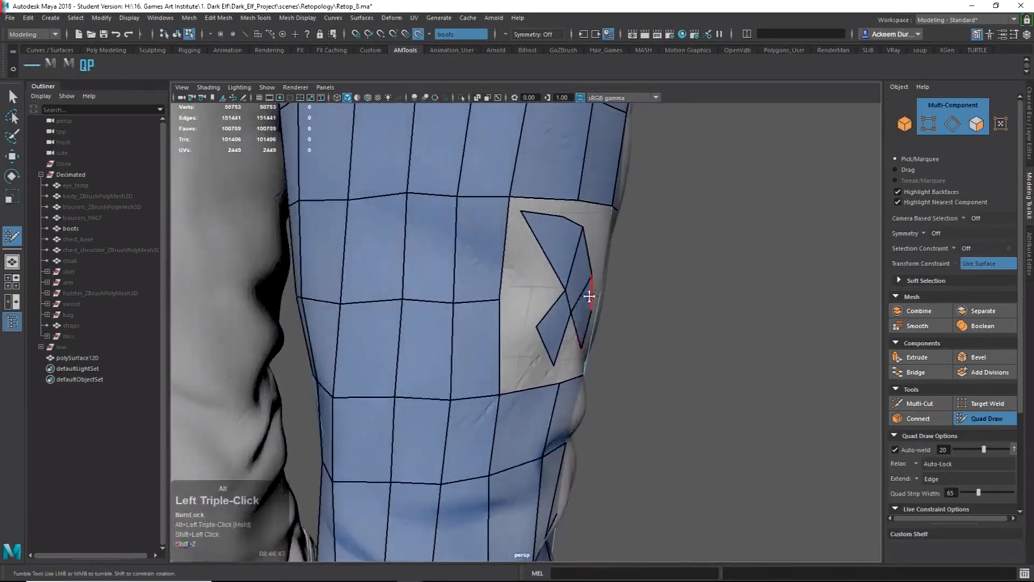
pyautogui.press('w')
pyautogui.moveTo(568, 298); pyautogui.dragTo(571, 340, button='right')
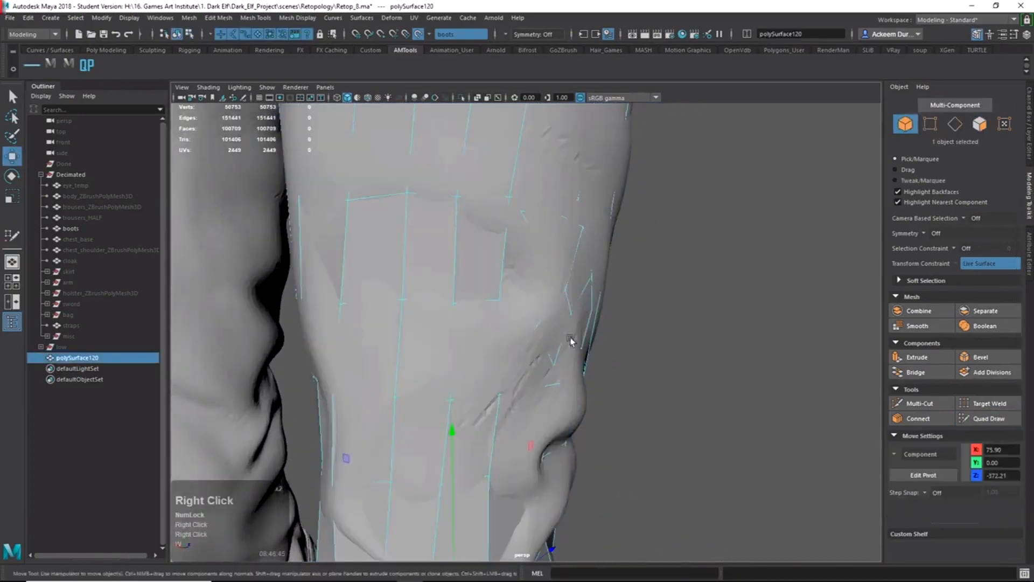
# Select the four new patch faces, isolate them, and orbit around them.
pyautogui.doubleClick(576, 297)
pyautogui.click(460, 97)
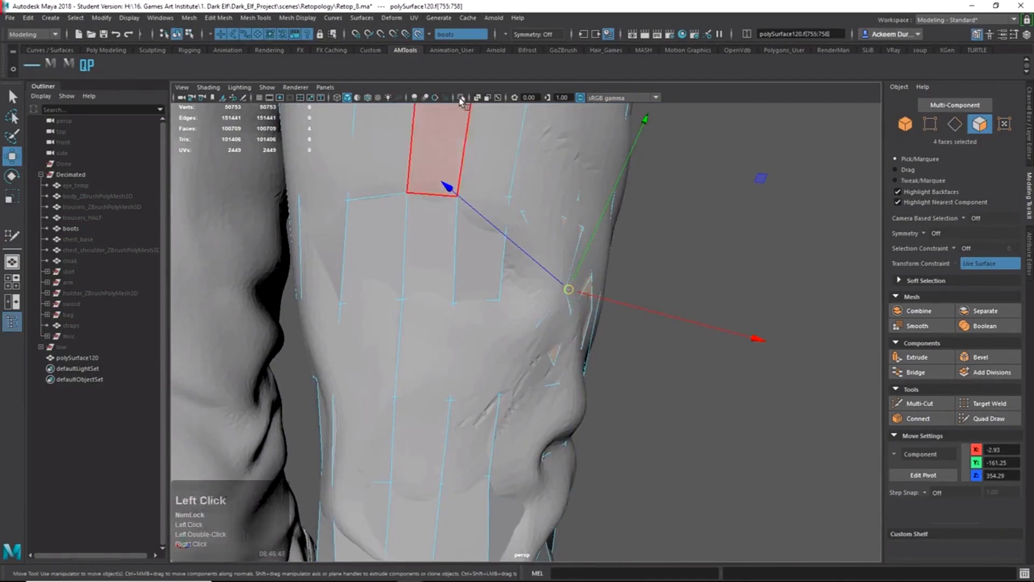
pyautogui.keyDown('alt'); pyautogui.moveTo(537, 229); pyautogui.dragTo(544, 285); pyautogui.keyUp('alt')
pyautogui.moveTo(543, 286); pyautogui.dragTo(598, 224, button='right')
pyautogui.keyDown('alt'); pyautogui.moveTo(597, 224); pyautogui.dragTo(526, 299); pyautogui.keyUp('alt')
pyautogui.moveTo(527, 299); pyautogui.dragTo(527, 339, button='right')
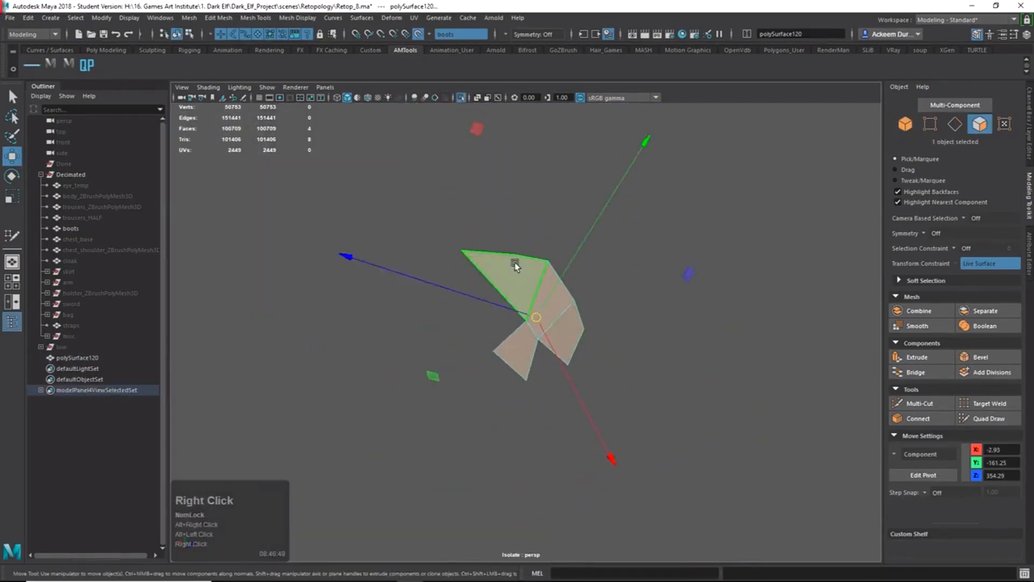
# Try rotating the upper-left face with soft selection, then undo the rotation.
pyautogui.click(514, 267)
pyautogui.press('b')
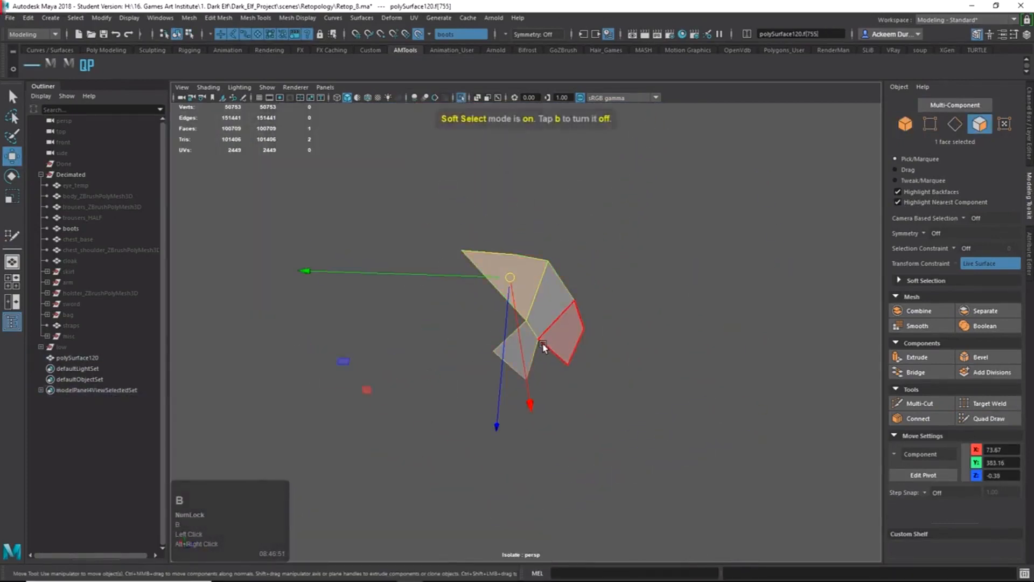
pyautogui.keyDown('alt'); pyautogui.moveTo(574, 357); pyautogui.dragTo(552, 252); pyautogui.keyUp('alt')
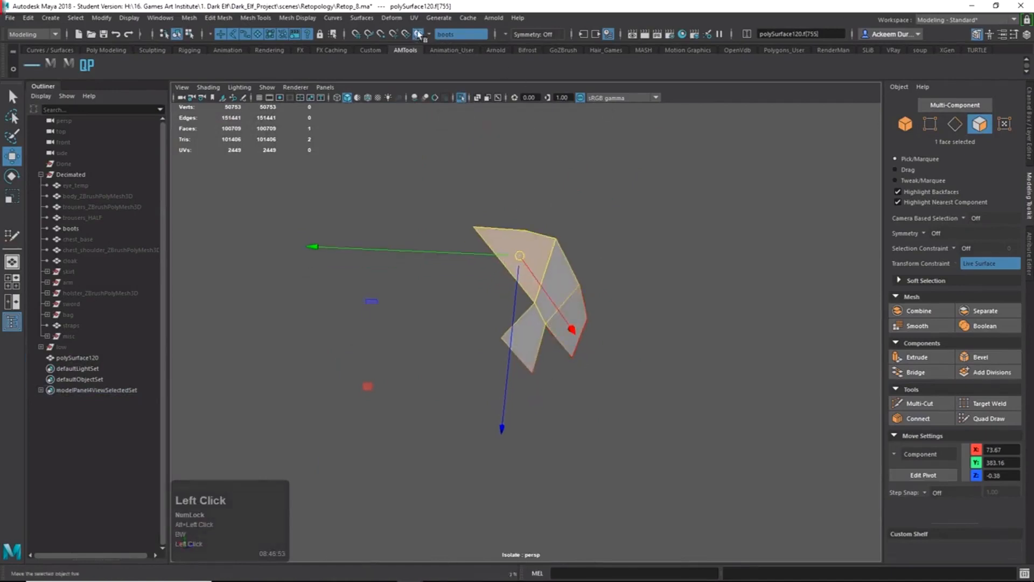
pyautogui.press('e')
pyautogui.keyDown('alt'); pyautogui.moveTo(615, 291); pyautogui.dragTo(612, 302); pyautogui.keyUp('alt')
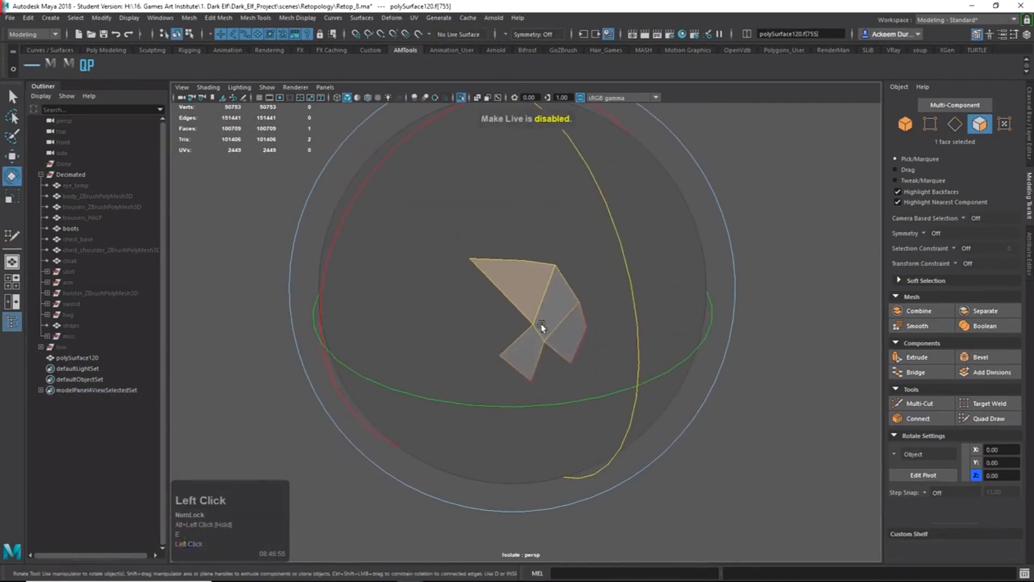
pyautogui.press('b')
pyautogui.moveTo(565, 360); pyautogui.dragTo(606, 366, button='middle')
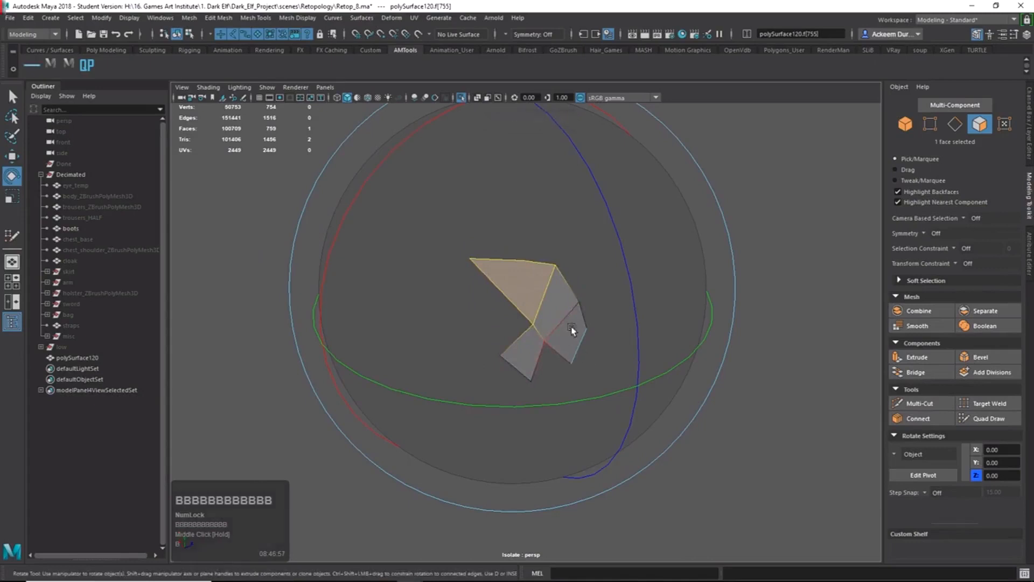
pyautogui.moveTo(571, 331); pyautogui.dragTo(525, 187)
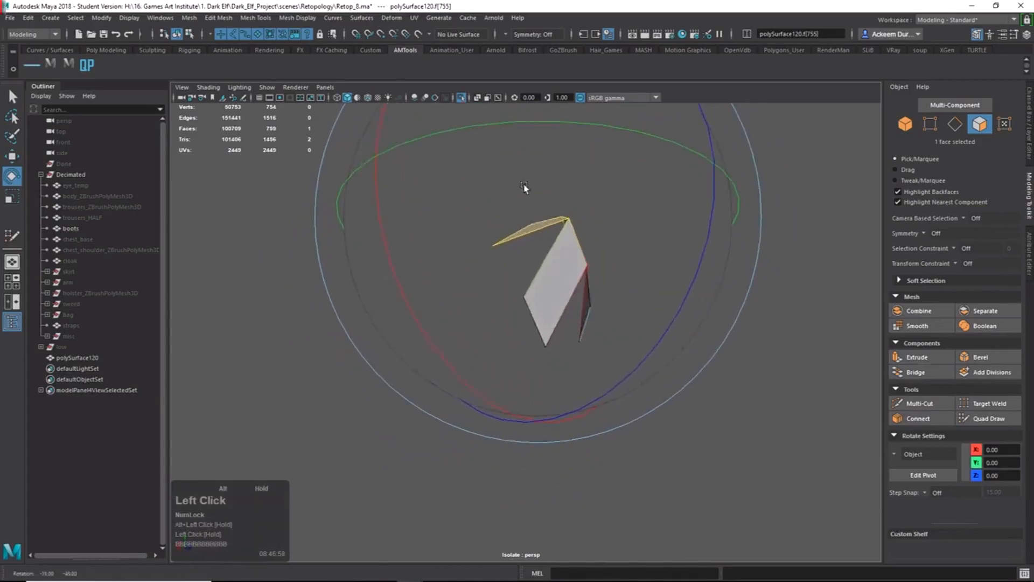
pyautogui.press('z')
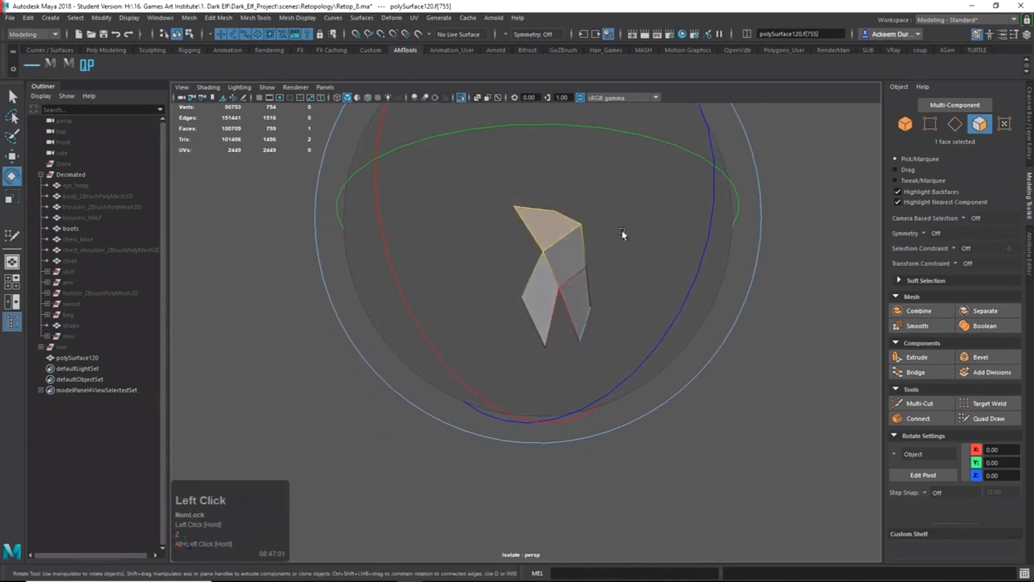
# Undo back to the full boots mesh, removing the stray quad-draw strokes on the shin.
pyautogui.keyDown('alt'); pyautogui.moveTo(620, 107); pyautogui.dragTo(664, 231); pyautogui.keyUp('alt')
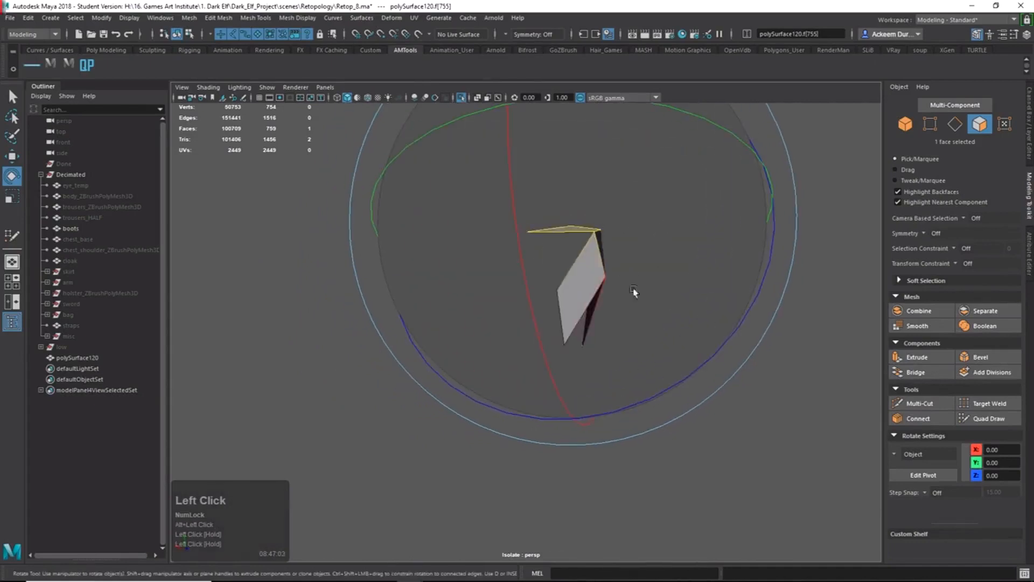
pyautogui.doubleClick(593, 312)
pyautogui.hotkey('ctrl', 'z')
pyautogui.hotkey('ctrl', 'z')
pyautogui.hotkey('ctrl', 'z')
pyautogui.hotkey('ctrl', 'z')
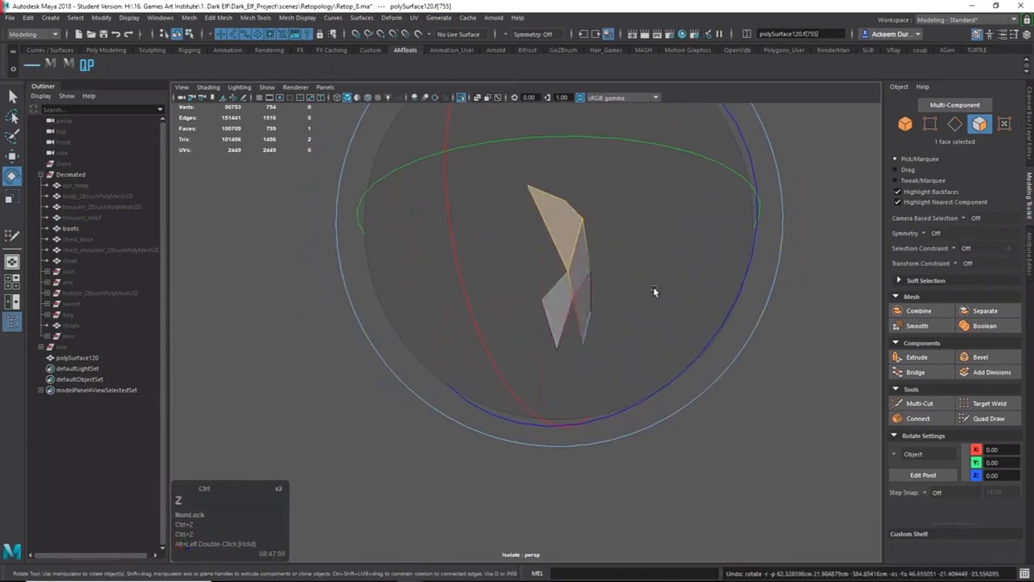
pyautogui.hotkey('ctrl', 'z')
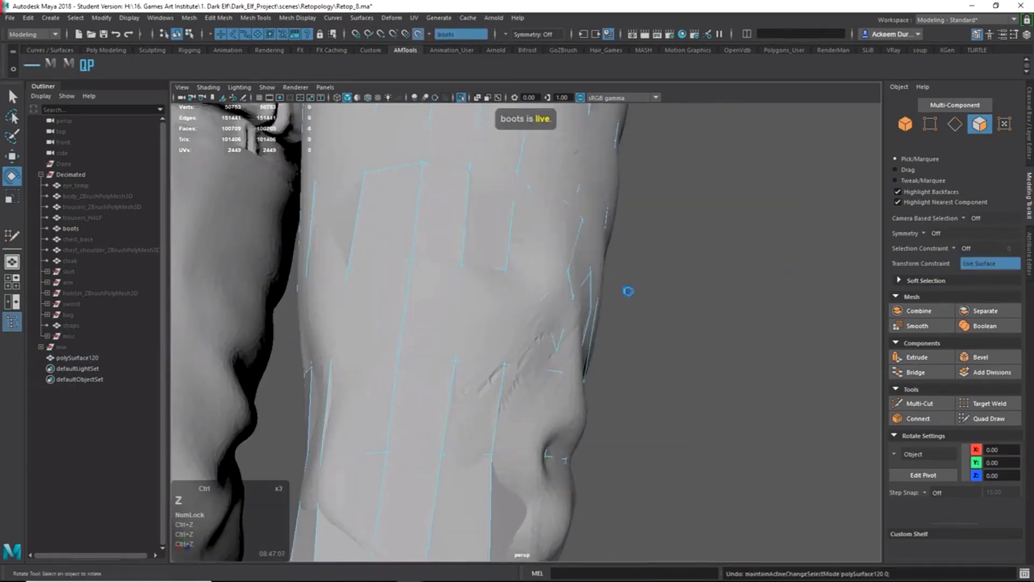
pyautogui.hotkey('ctrl', 'z')
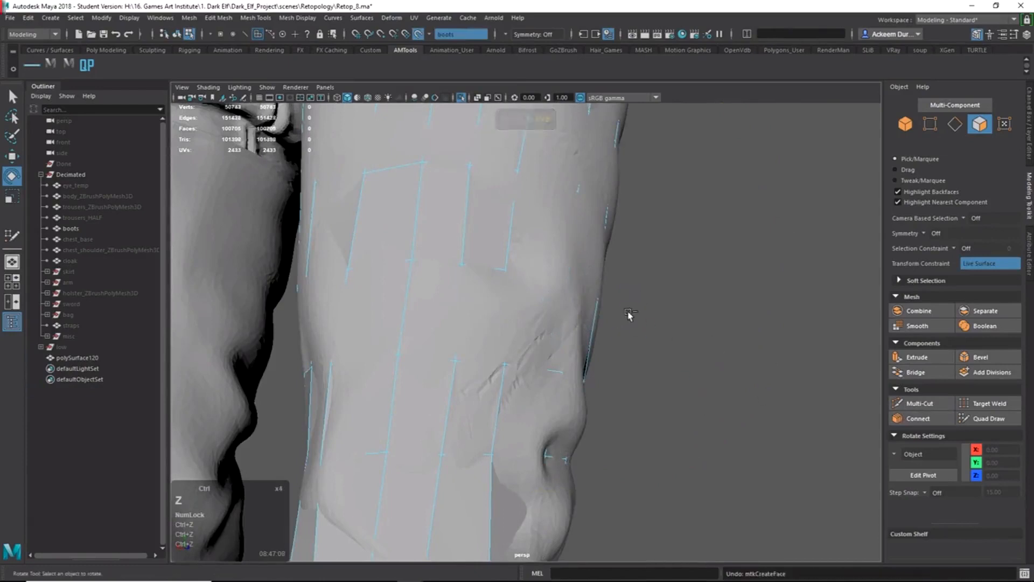
pyautogui.moveTo(657, 317)
pyautogui.keyDown('alt'); pyautogui.mouseDown()
pyautogui.moveTo(599, 334)
pyautogui.moveTo(584, 353)
pyautogui.moveTo(544, 329)
pyautogui.mouseUp(); pyautogui.keyUp('alt')
# Revert one more retopology edit and tumble to a close side view of the shin.
pyautogui.hotkey('ctrl', 'z')
pyautogui.hotkey('ctrl', 'z')
pyautogui.hotkey('ctrl', 'z')
pyautogui.click(973, 419)
pyautogui.keyDown('alt'); pyautogui.moveTo(544, 329); pyautogui.dragTo(472, 296, button='right'); pyautogui.keyUp('alt')
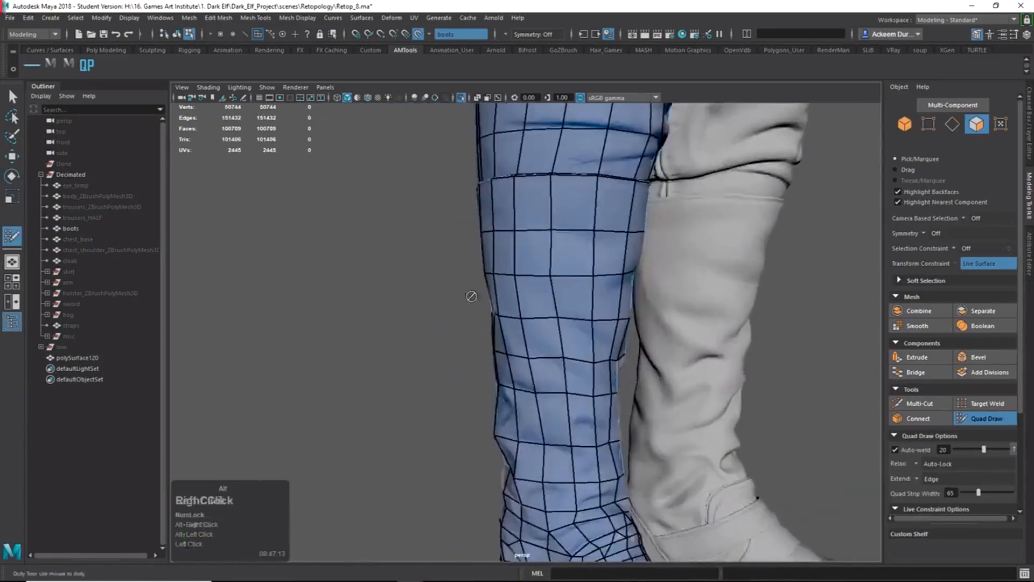
pyautogui.keyDown('alt'); pyautogui.moveTo(472, 296); pyautogui.dragTo(364, 306); pyautogui.keyUp('alt')
pyautogui.keyDown('alt'); pyautogui.moveTo(584, 199); pyautogui.dragTo(581, 323, button='middle'); pyautogui.keyUp('alt')
pyautogui.keyDown('alt'); pyautogui.moveTo(581, 323); pyautogui.dragTo(319, 376); pyautogui.keyUp('alt')
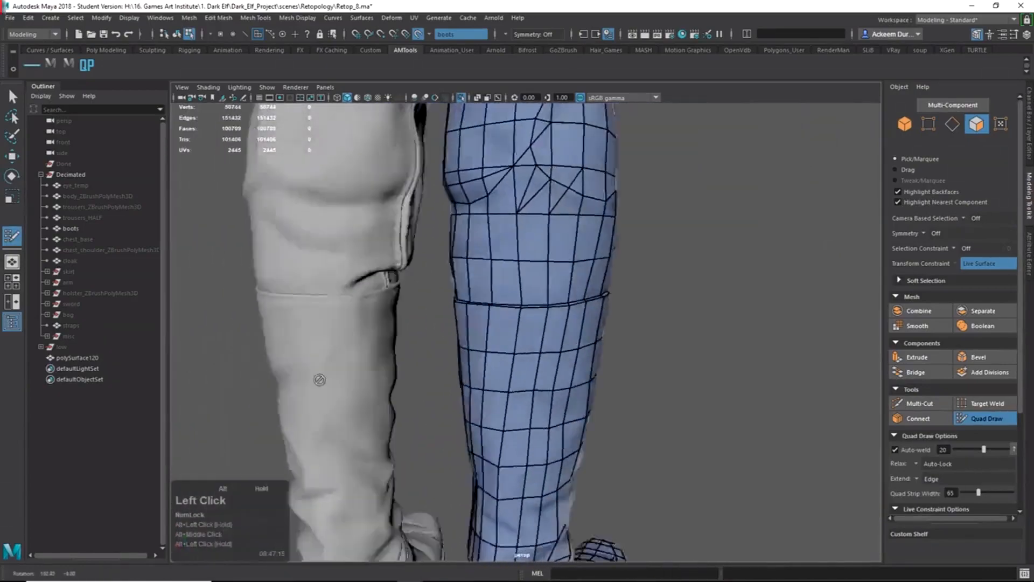
pyautogui.keyDown('alt'); pyautogui.moveTo(477, 280); pyautogui.dragTo(493, 365, button='middle'); pyautogui.keyUp('alt')
pyautogui.moveTo(494, 365)
pyautogui.keyDown('alt'); pyautogui.mouseDown()
pyautogui.moveTo(565, 376)
pyautogui.moveTo(521, 330)
pyautogui.moveTo(415, 353)
pyautogui.moveTo(486, 324)
pyautogui.moveTo(553, 318)
pyautogui.moveTo(538, 340)
pyautogui.mouseUp(); pyautogui.keyUp('alt')
pyautogui.keyDown('alt'); pyautogui.moveTo(541, 287); pyautogui.dragTo(607, 365); pyautogui.keyUp('alt')
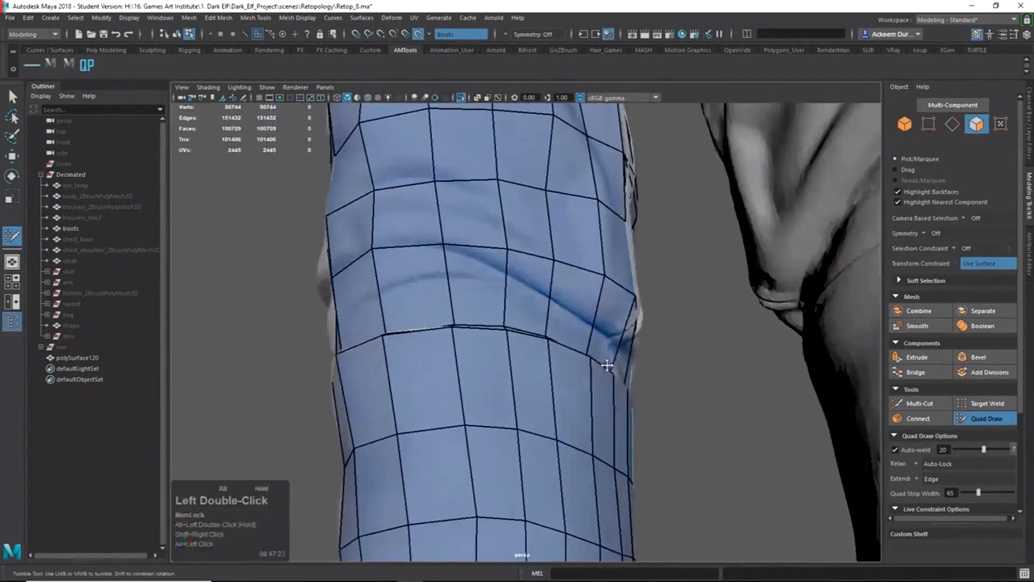
pyautogui.keyDown('alt'); pyautogui.moveTo(577, 321); pyautogui.dragTo(401, 360); pyautogui.keyUp('alt')
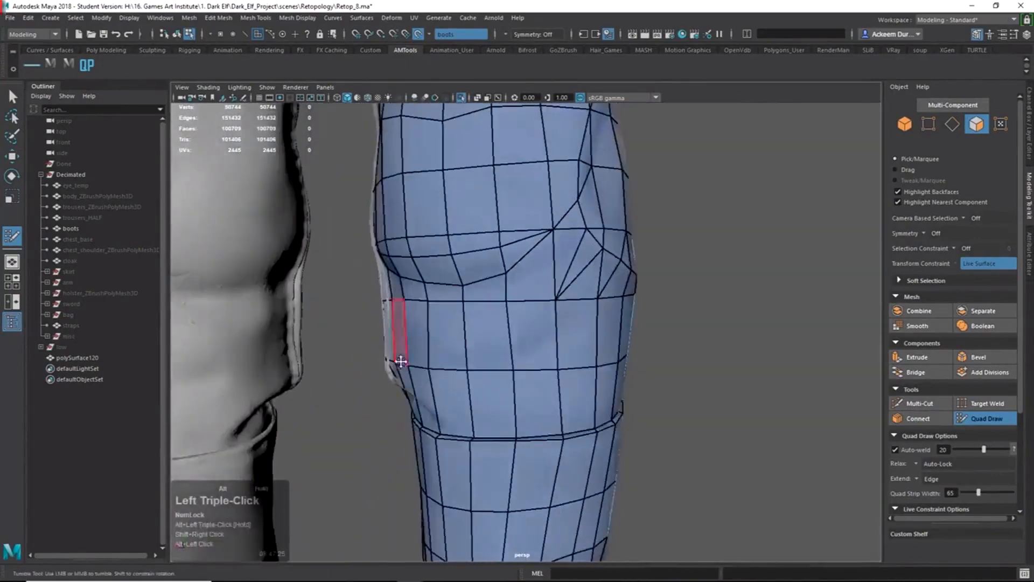
pyautogui.keyDown('alt'); pyautogui.moveTo(487, 215); pyautogui.dragTo(493, 320); pyautogui.keyUp('alt')
# Start a Multi-Cut on the shin fold, fixing the first cut point on an edge.
pyautogui.keyDown('shift'); pyautogui.moveTo(509, 307); pyautogui.dragTo(521, 307, button='right'); pyautogui.keyUp('shift')
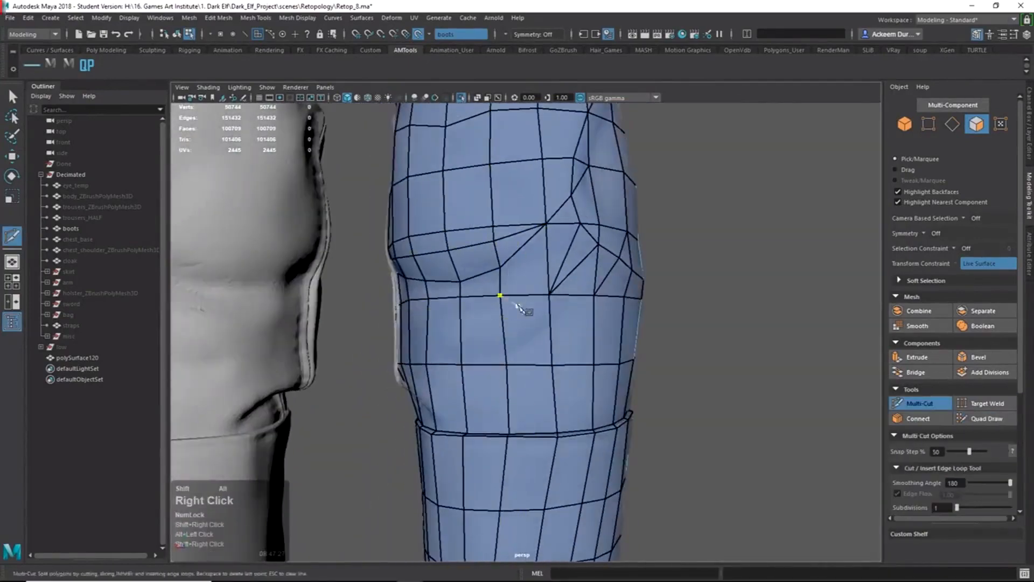
pyautogui.moveTo(521, 307)
pyautogui.keyDown('alt'); pyautogui.mouseDown()
pyautogui.moveTo(538, 304)
pyautogui.moveTo(410, 300)
pyautogui.moveTo(380, 314)
pyautogui.moveTo(569, 304)
pyautogui.moveTo(518, 324)
pyautogui.mouseUp(); pyautogui.keyUp('alt')
pyautogui.keyDown('alt'); pyautogui.moveTo(518, 324); pyautogui.dragTo(582, 377, button='right'); pyautogui.keyUp('alt')
pyautogui.keyDown('alt'); pyautogui.moveTo(583, 377); pyautogui.dragTo(547, 366); pyautogui.keyUp('alt')
pyautogui.keyDown('alt'); pyautogui.moveTo(472, 284); pyautogui.dragTo(508, 327); pyautogui.keyUp('alt')
pyautogui.click(447, 316)
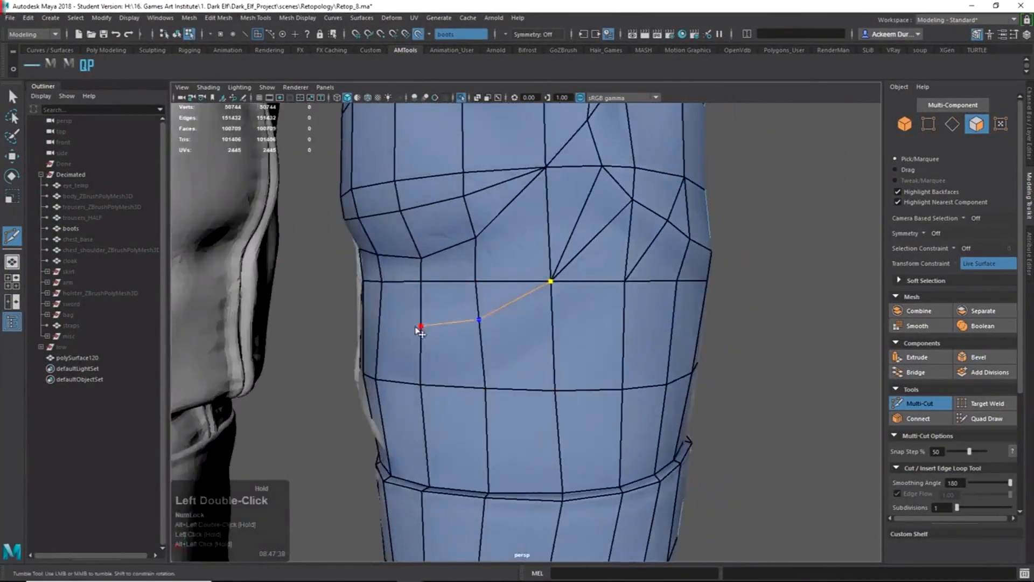
pyautogui.keyDown('alt'); pyautogui.moveTo(420, 331); pyautogui.dragTo(479, 339); pyautogui.keyUp('alt')
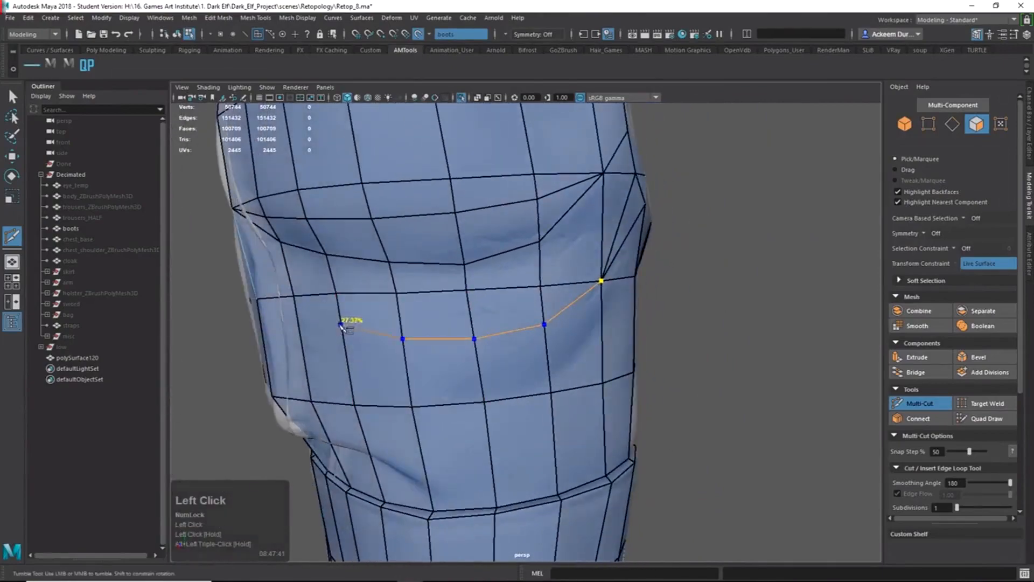
pyautogui.moveTo(384, 326)
pyautogui.keyDown('alt'); pyautogui.mouseDown()
pyautogui.moveTo(285, 336)
pyautogui.moveTo(383, 335)
pyautogui.mouseUp(); pyautogui.keyUp('alt')
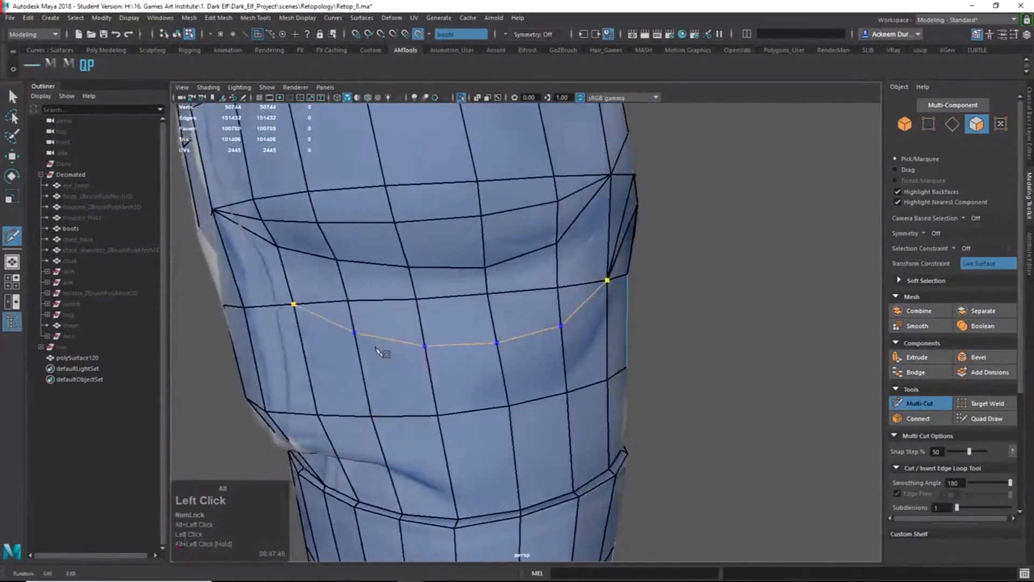
pyautogui.keyDown('alt'); pyautogui.moveTo(471, 369); pyautogui.dragTo(396, 376); pyautogui.keyUp('alt')
pyautogui.keyDown('alt'); pyautogui.moveTo(503, 380); pyautogui.dragTo(458, 356, button='right'); pyautogui.keyUp('alt')
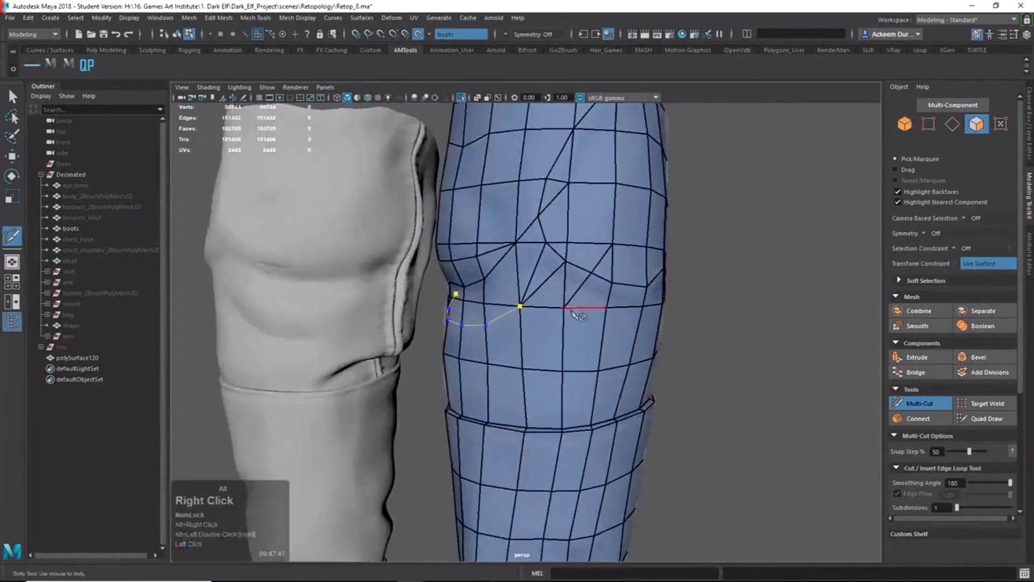
pyautogui.keyDown('alt'); pyautogui.moveTo(577, 313); pyautogui.dragTo(630, 312); pyautogui.keyUp('alt')
pyautogui.keyDown('alt'); pyautogui.moveTo(428, 341); pyautogui.dragTo(557, 367, button='right'); pyautogui.keyUp('alt')
pyautogui.keyDown('alt'); pyautogui.moveTo(557, 367); pyautogui.dragTo(459, 347); pyautogui.keyUp('alt')
pyautogui.keyDown('alt'); pyautogui.moveTo(459, 347); pyautogui.dragTo(568, 335, button='middle'); pyautogui.keyUp('alt')
# Complete the diagonal cut across the shaft side, adding two faces, and inspect it.
pyautogui.keyDown('alt'); pyautogui.moveTo(507, 346); pyautogui.dragTo(648, 347); pyautogui.keyUp('alt')
pyautogui.keyDown('alt'); pyautogui.moveTo(648, 347); pyautogui.dragTo(620, 283, button='right'); pyautogui.keyUp('alt')
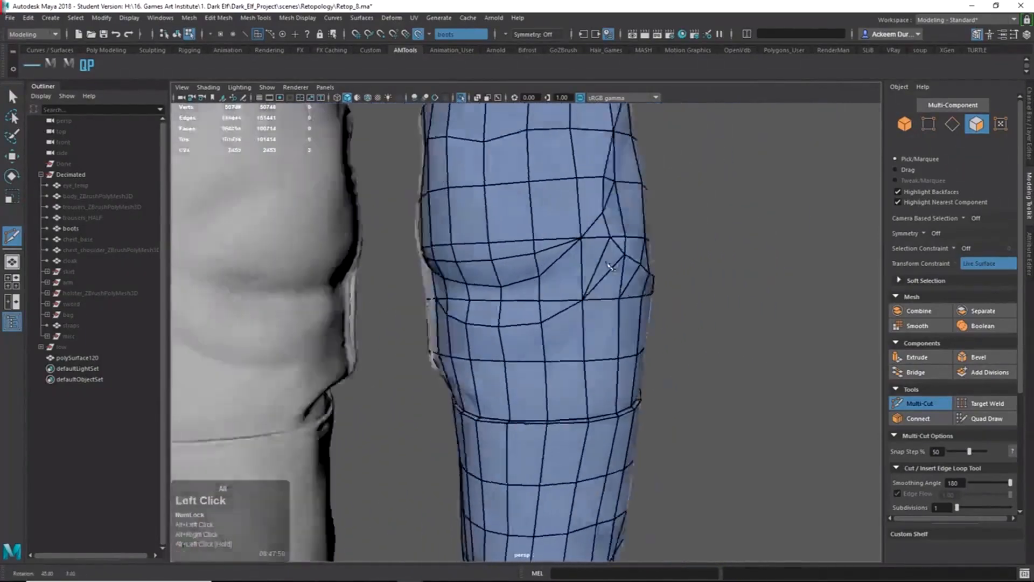
pyautogui.keyDown('alt'); pyautogui.moveTo(620, 283); pyautogui.dragTo(591, 268); pyautogui.keyUp('alt')
pyautogui.keyDown('alt'); pyautogui.moveTo(591, 268); pyautogui.dragTo(605, 323, button='middle'); pyautogui.keyUp('alt')
pyautogui.keyDown('alt'); pyautogui.moveTo(605, 323); pyautogui.dragTo(582, 222); pyautogui.keyUp('alt')
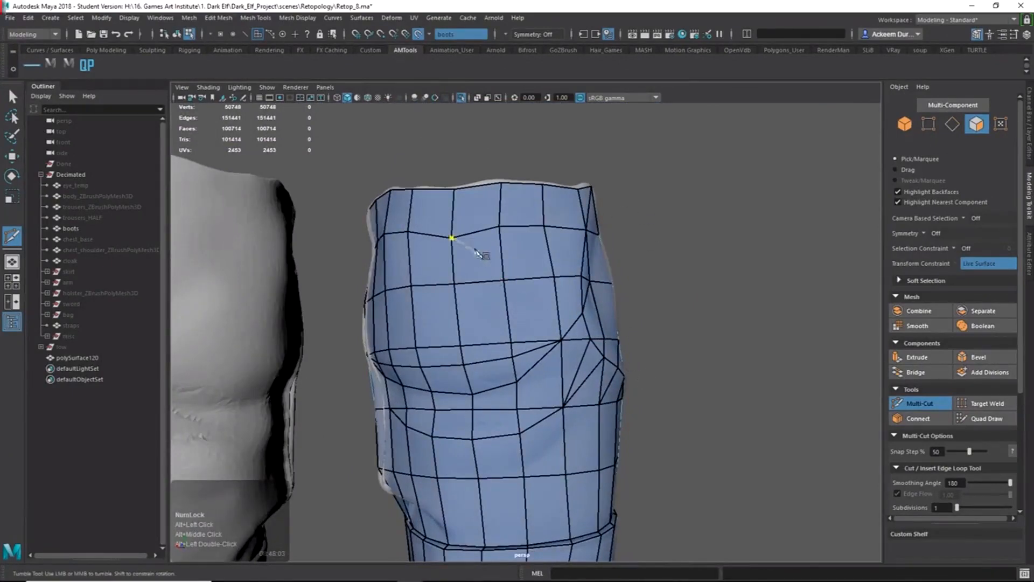
pyautogui.keyDown('alt'); pyautogui.moveTo(524, 322); pyautogui.dragTo(571, 328, button='middle'); pyautogui.keyUp('alt')
pyautogui.keyDown('alt'); pyautogui.moveTo(571, 328); pyautogui.dragTo(635, 323, button='right'); pyautogui.keyUp('alt')
pyautogui.keyDown('alt'); pyautogui.moveTo(635, 323); pyautogui.dragTo(494, 273); pyautogui.keyUp('alt')
pyautogui.keyDown('alt'); pyautogui.moveTo(494, 274); pyautogui.dragTo(493, 377, button='middle'); pyautogui.keyUp('alt')
pyautogui.keyDown('alt'); pyautogui.moveTo(493, 377); pyautogui.dragTo(571, 387, button='right'); pyautogui.keyUp('alt')
pyautogui.keyDown('alt'); pyautogui.moveTo(571, 387); pyautogui.dragTo(447, 336); pyautogui.keyUp('alt')
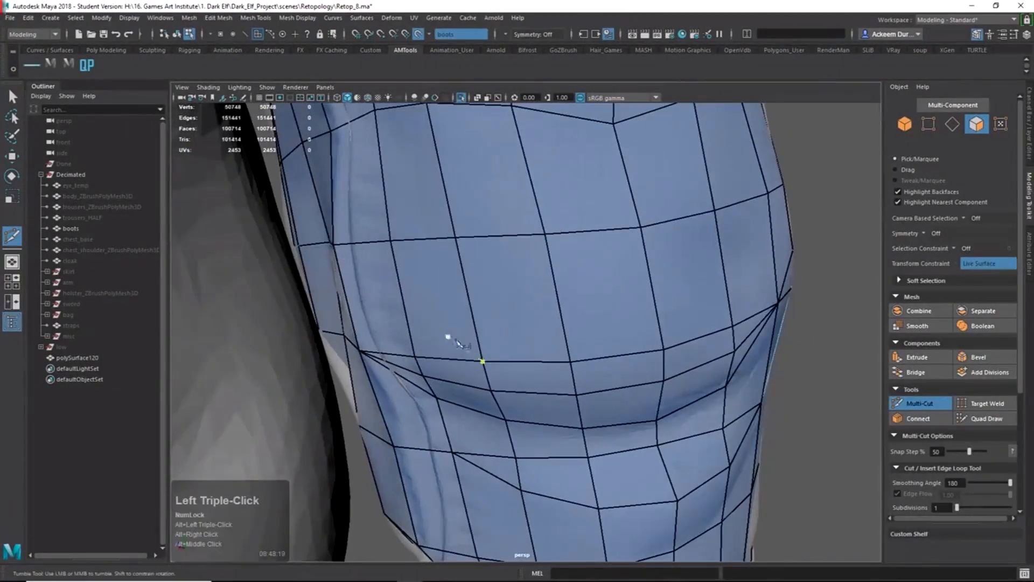
pyautogui.keyDown('alt'); pyautogui.moveTo(473, 249); pyautogui.dragTo(531, 253); pyautogui.keyUp('alt')
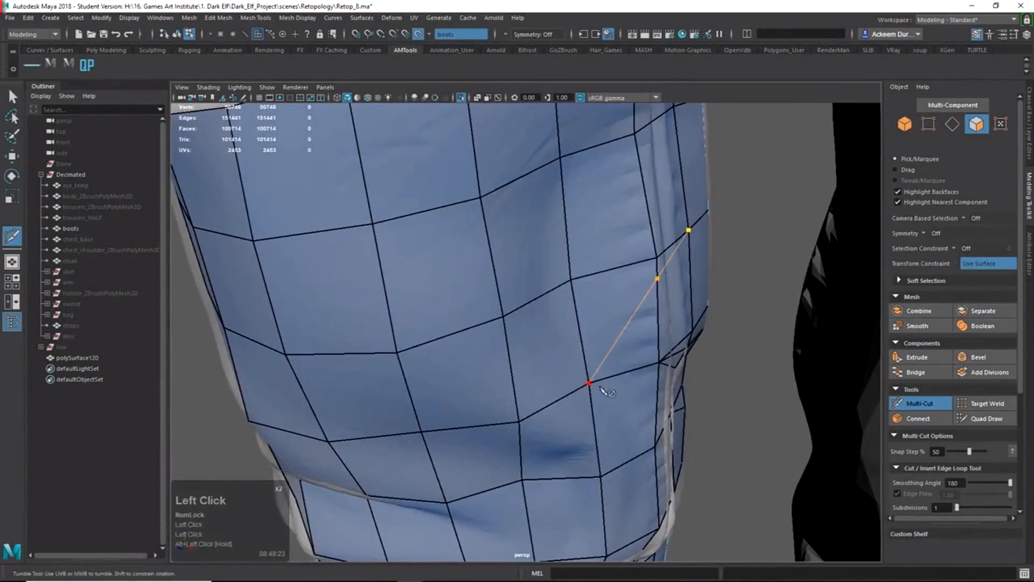
pyautogui.keyDown('alt'); pyautogui.moveTo(646, 339); pyautogui.dragTo(658, 310); pyautogui.keyUp('alt')
pyautogui.keyDown('alt'); pyautogui.keyDown('shift'); pyautogui.moveTo(557, 205); pyautogui.dragTo(614, 232, button='right'); pyautogui.keyUp('shift'); pyautogui.keyUp('alt')
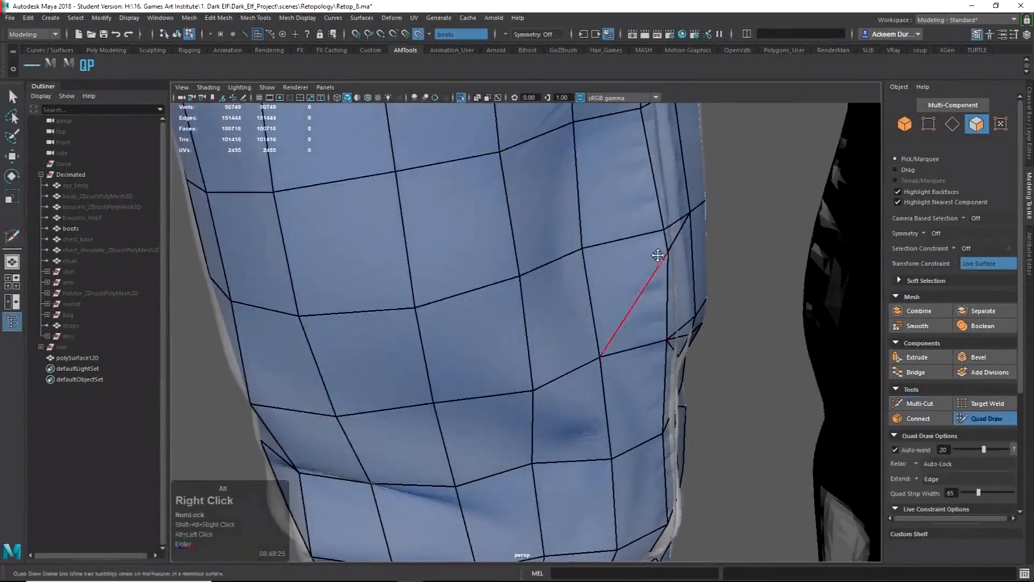
# Orbit around the retopo boot, select polySurface120, and leave Quad Draw for the Select tool.
pyautogui.keyDown('alt'); pyautogui.moveTo(657, 253); pyautogui.dragTo(658, 239); pyautogui.keyUp('alt')
pyautogui.keyDown('alt'); pyautogui.moveTo(664, 277); pyautogui.dragTo(694, 289); pyautogui.keyUp('alt')
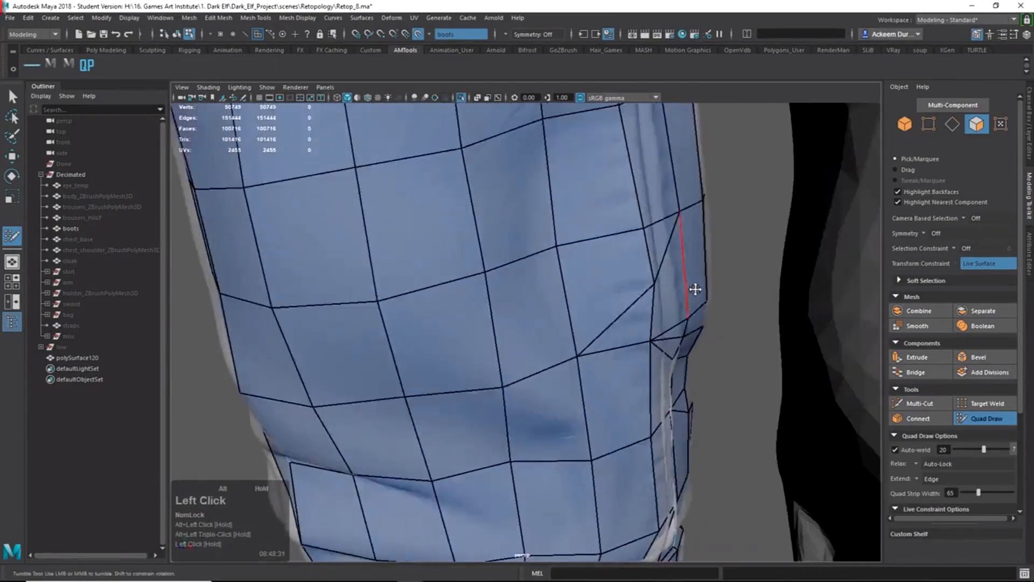
pyautogui.keyDown('alt'); pyautogui.keyDown('shift'); pyautogui.moveTo(695, 289); pyautogui.dragTo(546, 262, button='right'); pyautogui.keyUp('shift'); pyautogui.keyUp('alt')
pyautogui.keyDown('alt'); pyautogui.moveTo(547, 263); pyautogui.dragTo(526, 286); pyautogui.keyUp('alt')
pyautogui.keyDown('alt'); pyautogui.keyDown('shift'); pyautogui.moveTo(492, 273); pyautogui.dragTo(597, 329, button='right'); pyautogui.keyUp('shift'); pyautogui.keyUp('alt')
pyautogui.keyDown('alt'); pyautogui.moveTo(598, 328); pyautogui.dragTo(505, 310); pyautogui.keyUp('alt')
pyautogui.keyDown('alt'); pyautogui.moveTo(505, 310); pyautogui.dragTo(571, 332, button='middle'); pyautogui.keyUp('alt')
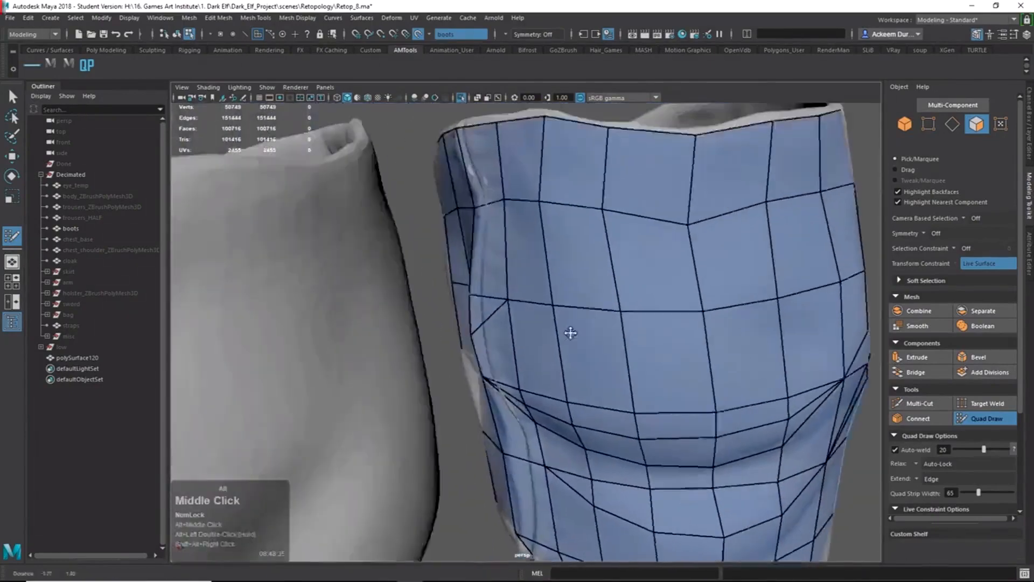
pyautogui.keyDown('alt'); pyautogui.moveTo(570, 332); pyautogui.dragTo(525, 344); pyautogui.keyUp('alt')
pyautogui.moveTo(425, 350)
pyautogui.keyDown('alt'); pyautogui.mouseDown()
pyautogui.moveTo(489, 338)
pyautogui.moveTo(639, 337)
pyautogui.moveTo(641, 349)
pyautogui.mouseUp(); pyautogui.keyUp('alt')
pyautogui.moveTo(536, 293); pyautogui.dragTo(592, 175, button='right')
pyautogui.click(529, 266)
pyautogui.press('q')
pyautogui.moveTo(540, 284); pyautogui.dragTo(568, 222, button='right')
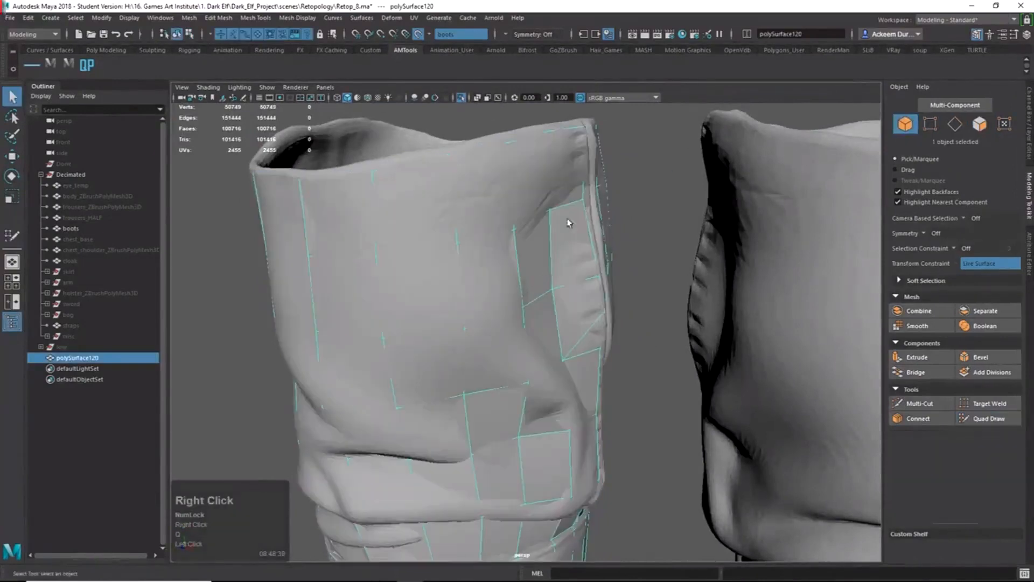
# Make the high-res boots the live surface, then select polySurface120.
pyautogui.click(419, 34)
pyautogui.click(530, 160)
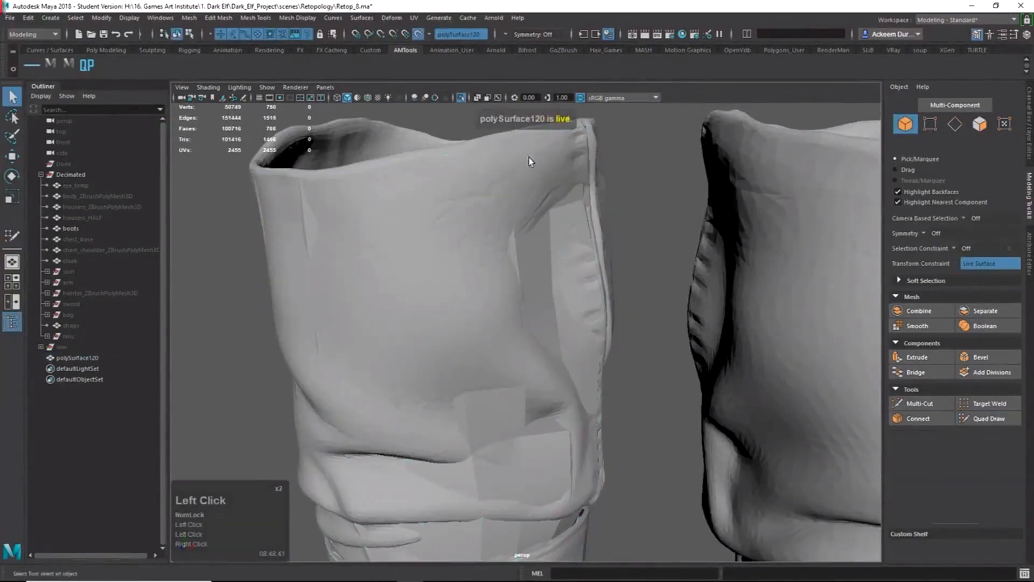
pyautogui.click(419, 34)
pyautogui.click(501, 284)
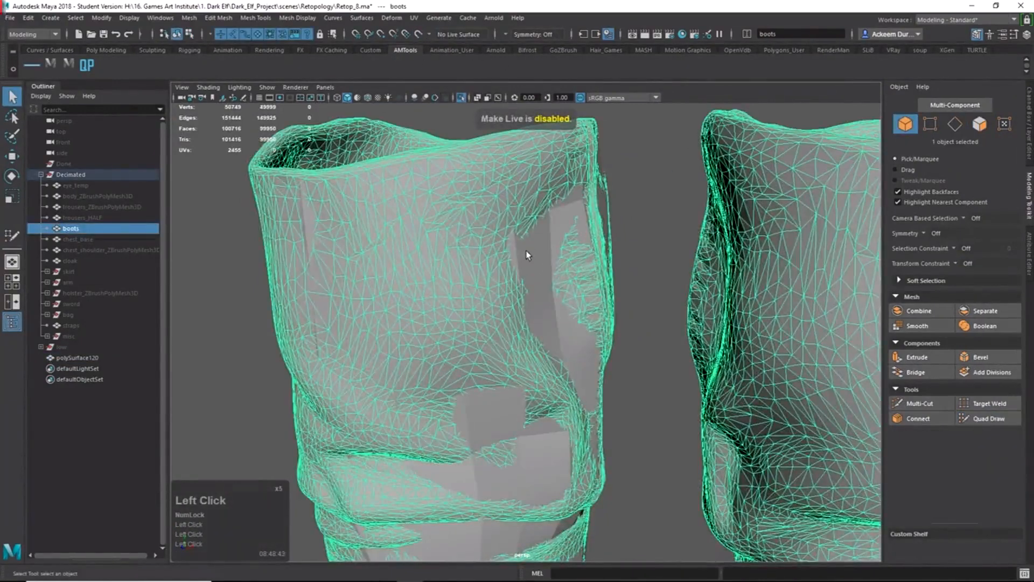
pyautogui.click(555, 267)
pyautogui.click(528, 180)
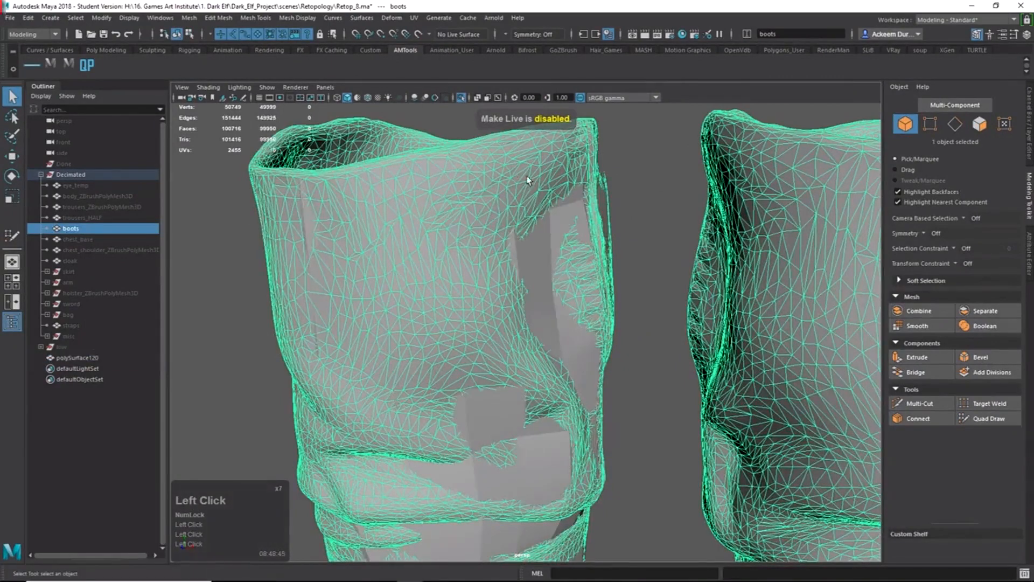
pyautogui.click(423, 33)
pyautogui.click(476, 229)
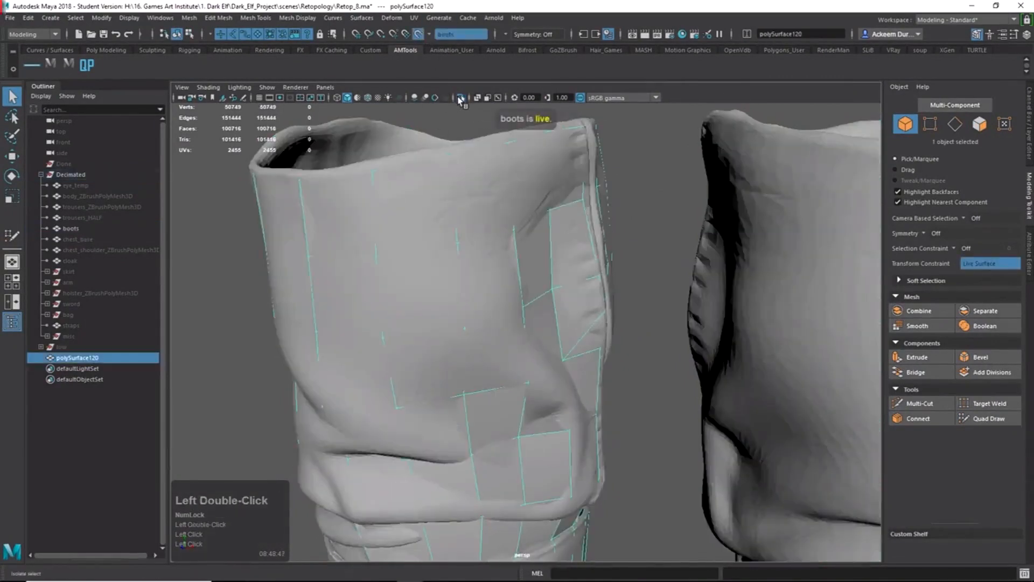
# Isolate polySurface120 in the viewport and zoom in on its shin area.
pyautogui.click(692, 371)
pyautogui.click(642, 384)
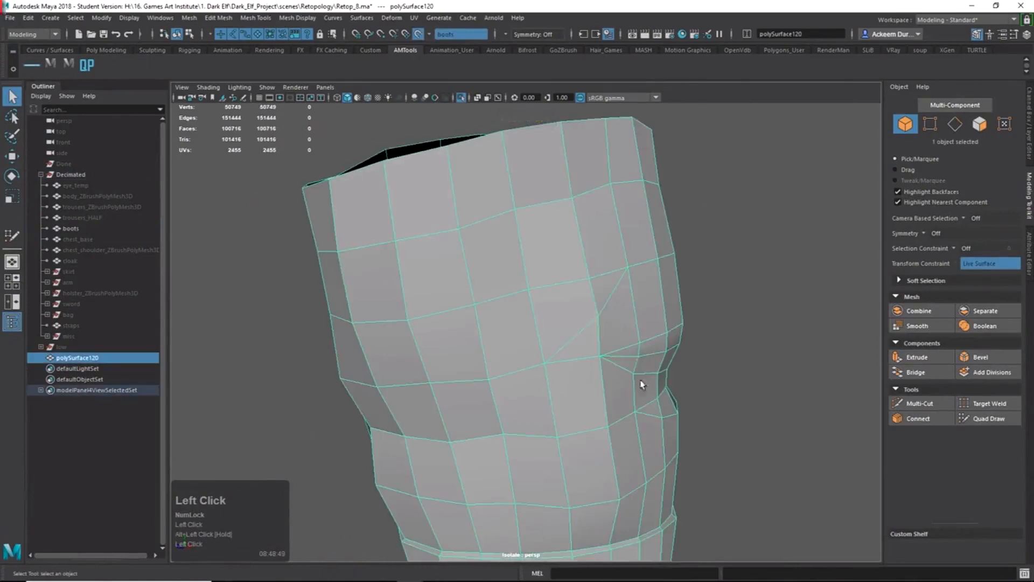
pyautogui.keyDown('alt'); pyautogui.moveTo(633, 378); pyautogui.dragTo(582, 374); pyautogui.keyUp('alt')
pyautogui.keyDown('alt'); pyautogui.moveTo(581, 374); pyautogui.dragTo(526, 316, button='middle'); pyautogui.keyUp('alt')
pyautogui.keyDown('alt'); pyautogui.moveTo(526, 317); pyautogui.dragTo(679, 371, button='right'); pyautogui.keyUp('alt')
pyautogui.keyDown('alt'); pyautogui.moveTo(679, 372); pyautogui.dragTo(743, 358); pyautogui.keyUp('alt')
pyautogui.keyDown('alt'); pyautogui.moveTo(744, 358); pyautogui.dragTo(734, 296, button='middle'); pyautogui.keyUp('alt')
pyautogui.click(735, 345)
pyautogui.keyDown('alt'); pyautogui.moveTo(738, 376); pyautogui.dragTo(704, 389); pyautogui.keyUp('alt')
# Show polySurface120's wireframe and orbit to check the shin edge loops and diagonal cuts.
pyautogui.click(604, 372)
pyautogui.keyDown('alt'); pyautogui.moveTo(605, 372); pyautogui.dragTo(616, 367); pyautogui.keyUp('alt')
pyautogui.keyDown('alt'); pyautogui.moveTo(617, 366); pyautogui.dragTo(627, 356, button='right'); pyautogui.keyUp('alt')
pyautogui.keyDown('alt'); pyautogui.moveTo(626, 356); pyautogui.dragTo(630, 279); pyautogui.keyUp('alt')
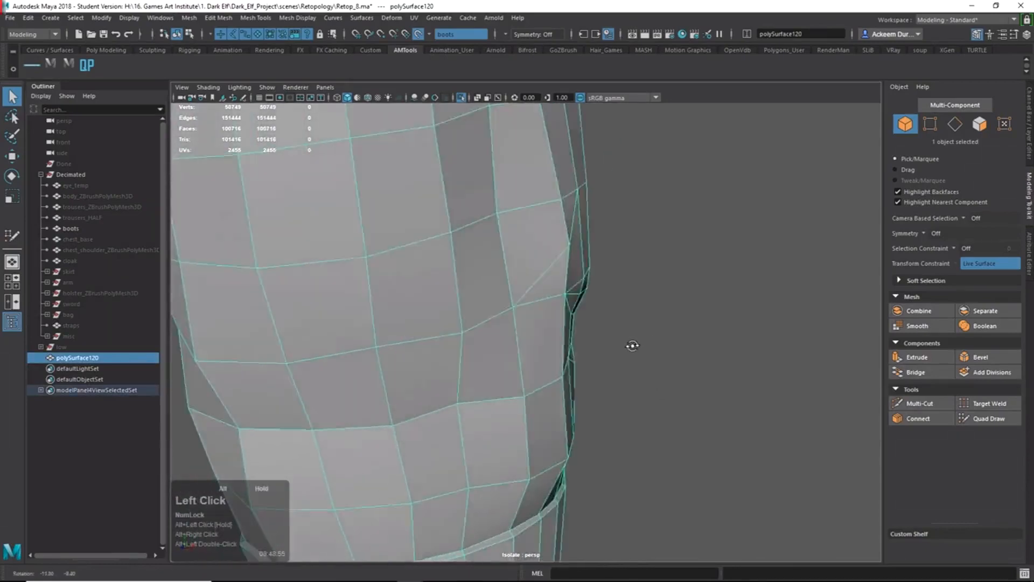
pyautogui.keyDown('alt'); pyautogui.moveTo(630, 280); pyautogui.dragTo(671, 305, button='middle'); pyautogui.keyUp('alt')
pyautogui.keyDown('alt'); pyautogui.moveTo(670, 305); pyautogui.dragTo(594, 303); pyautogui.keyUp('alt')
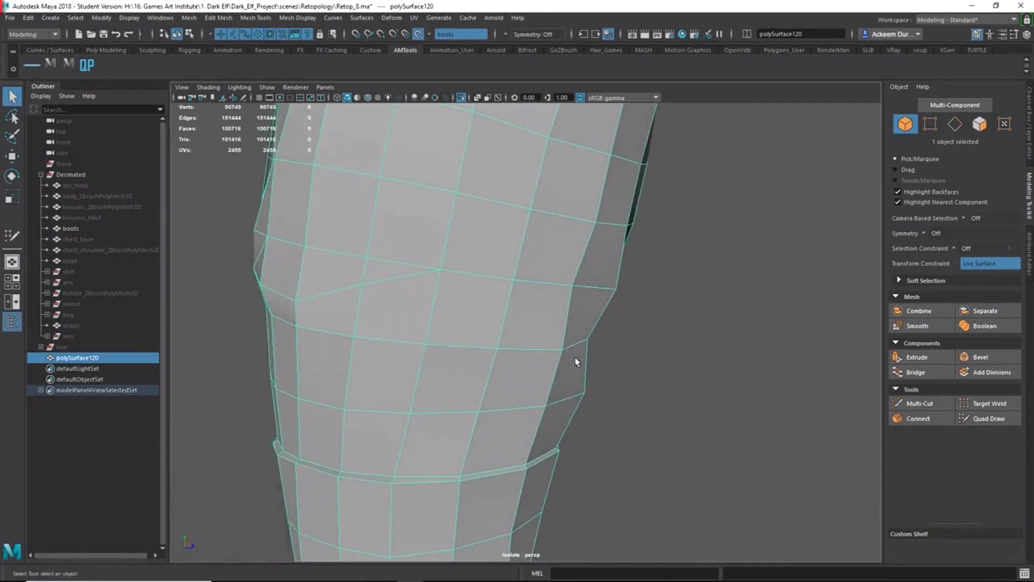
pyautogui.keyDown('alt'); pyautogui.moveTo(577, 358); pyautogui.dragTo(546, 359); pyautogui.keyUp('alt')
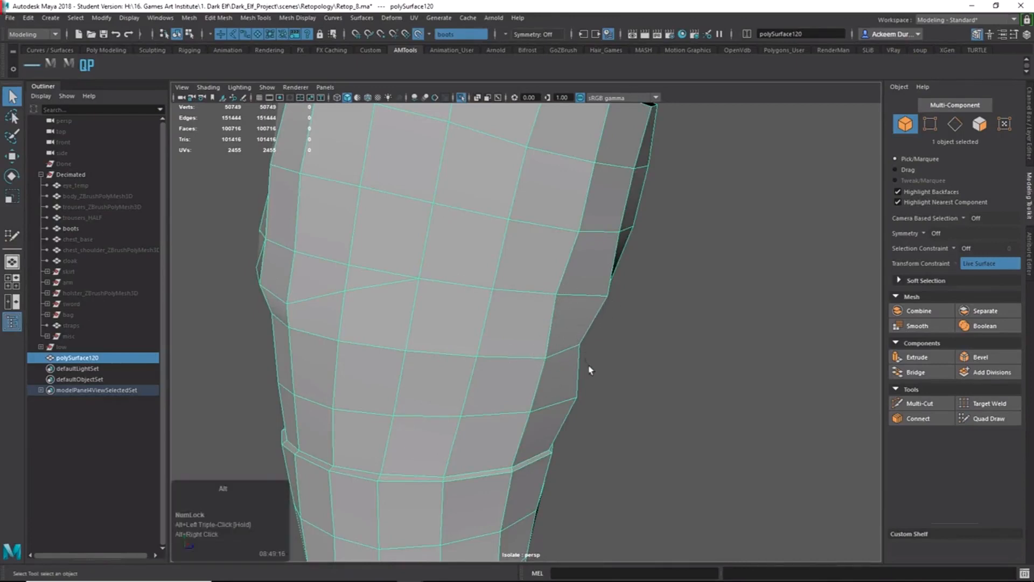
pyautogui.keyDown('alt'); pyautogui.moveTo(588, 365); pyautogui.dragTo(598, 362); pyautogui.keyUp('alt')
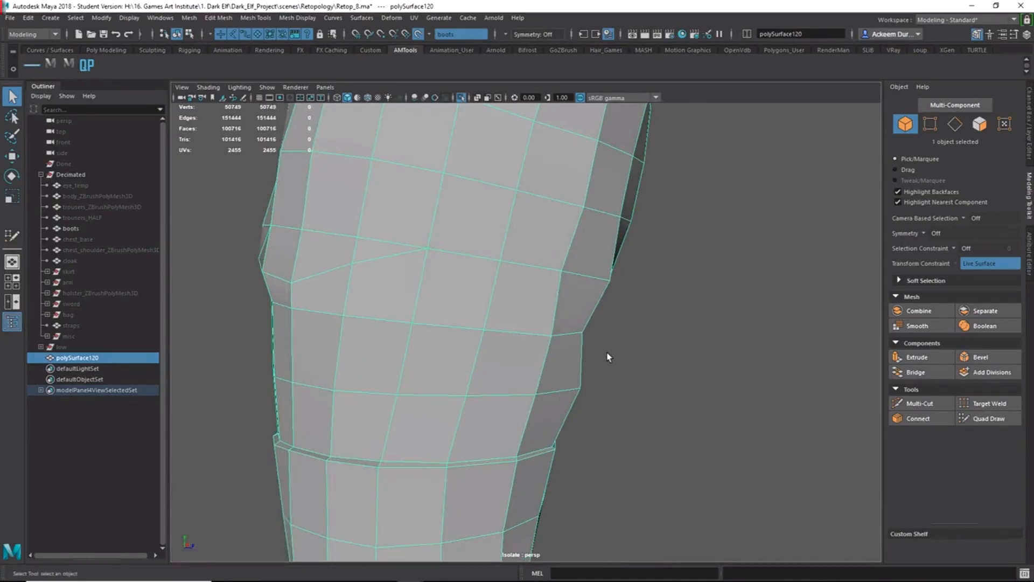
pyautogui.keyDown('alt'); pyautogui.moveTo(476, 287); pyautogui.dragTo(533, 330); pyautogui.keyUp('alt')
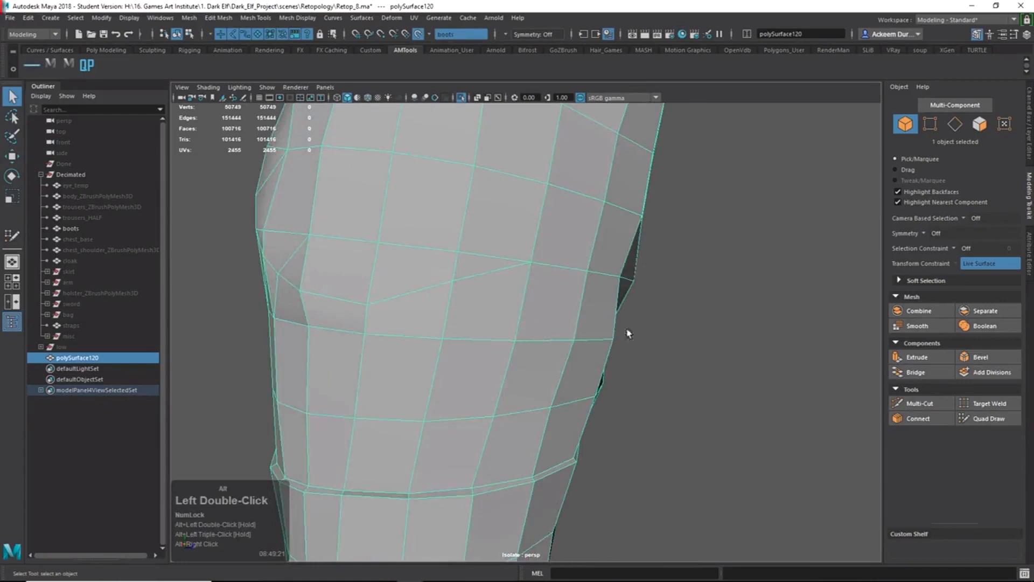
pyautogui.keyDown('alt'); pyautogui.moveTo(628, 334); pyautogui.dragTo(601, 333); pyautogui.keyUp('alt')
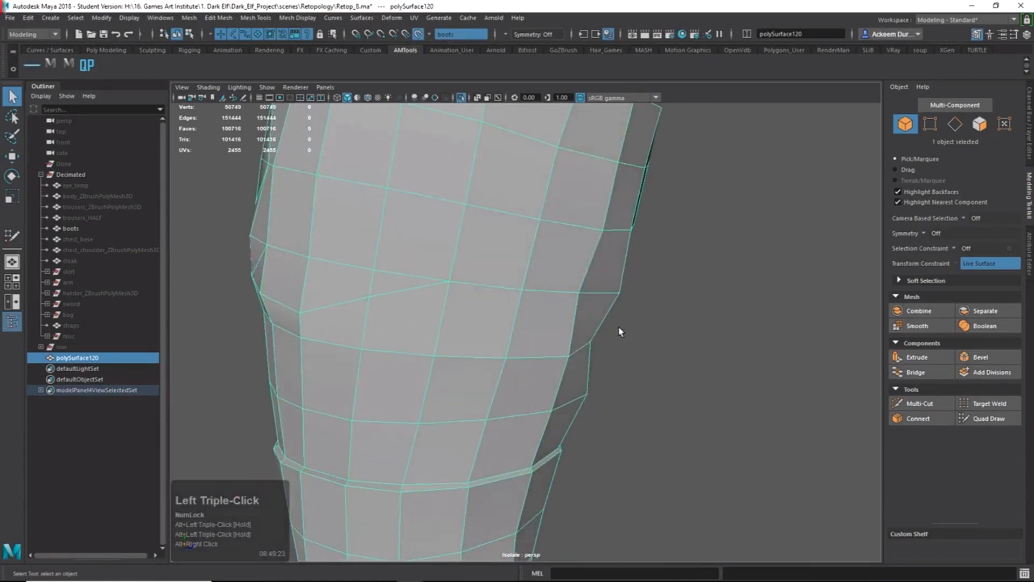
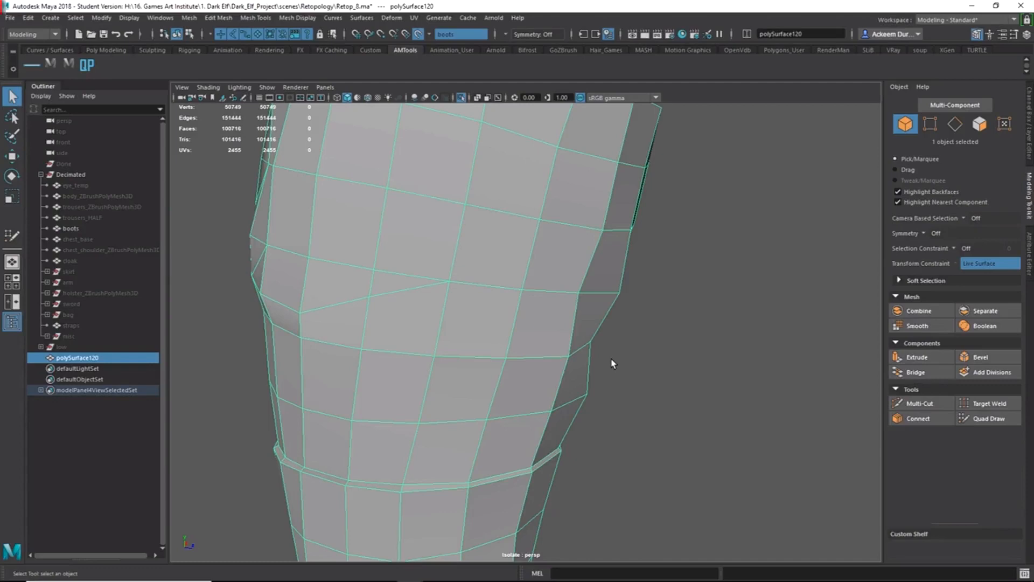
# Cut a new diagonal edge down the leg mesh's side where the rings step inward.
pyautogui.keyDown('alt'); pyautogui.moveTo(600, 353); pyautogui.dragTo(587, 320); pyautogui.keyUp('alt')
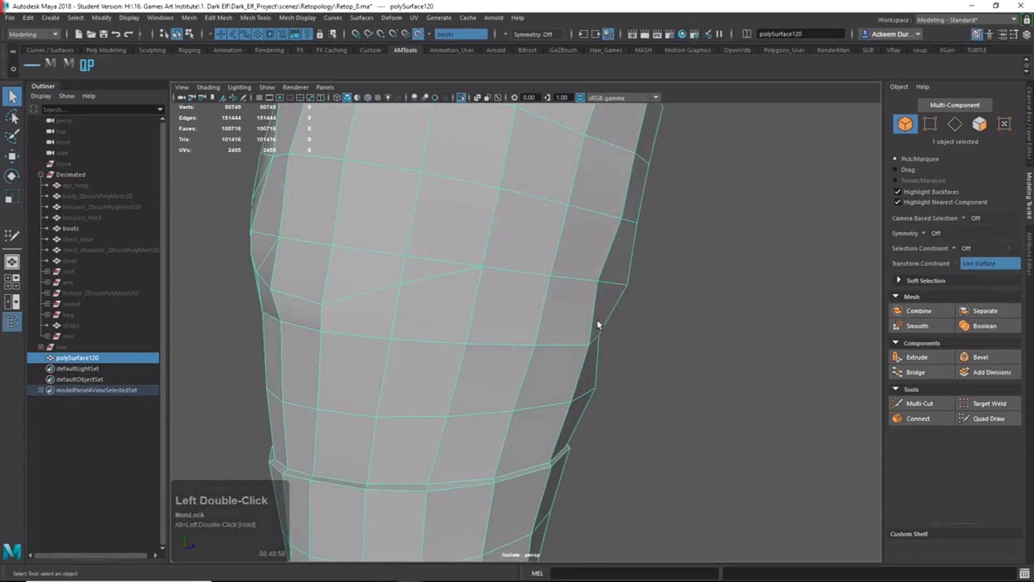
pyautogui.keyDown('alt'); pyautogui.moveTo(560, 299); pyautogui.dragTo(556, 386, button='right'); pyautogui.keyUp('alt')
pyautogui.keyDown('alt'); pyautogui.moveTo(508, 337); pyautogui.dragTo(443, 330); pyautogui.keyUp('alt')
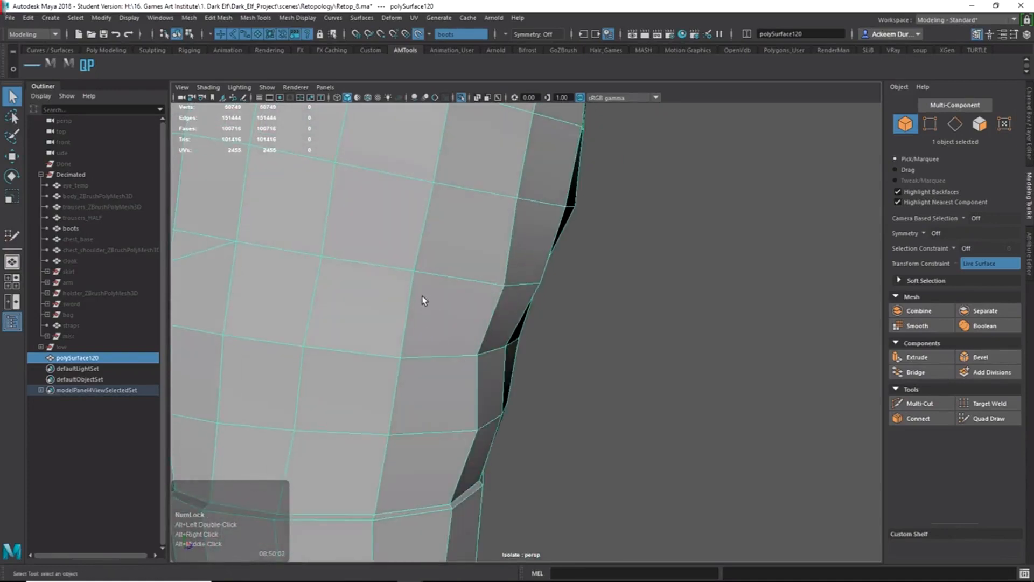
pyautogui.keyDown('shift'); pyautogui.moveTo(425, 301); pyautogui.dragTo(434, 292, button='right'); pyautogui.keyUp('shift')
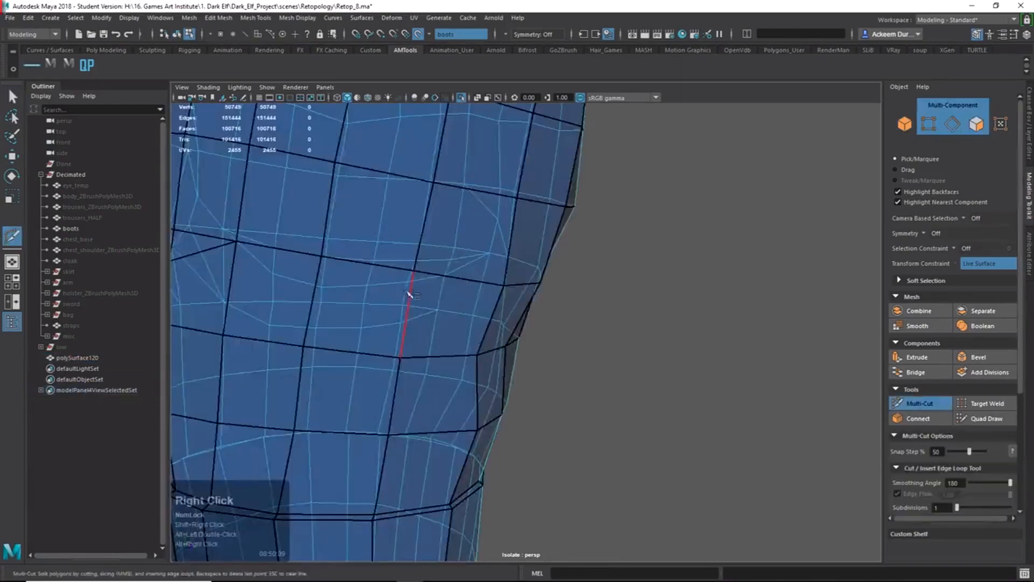
pyautogui.click(434, 277)
pyautogui.keyDown('alt'); pyautogui.moveTo(439, 279); pyautogui.dragTo(487, 302); pyautogui.keyUp('alt')
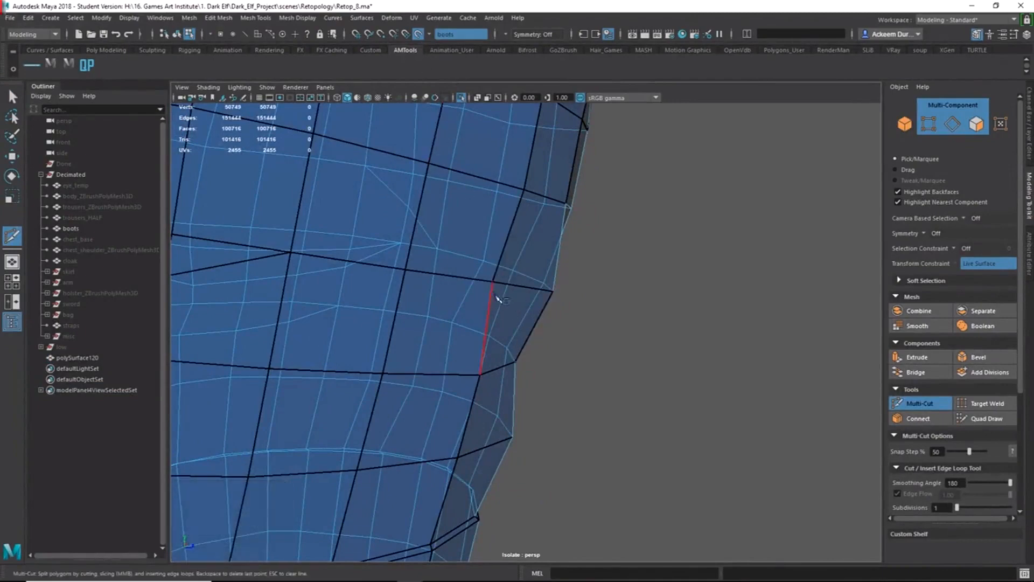
pyautogui.keyDown('alt'); pyautogui.moveTo(491, 296); pyautogui.dragTo(498, 349); pyautogui.keyUp('alt')
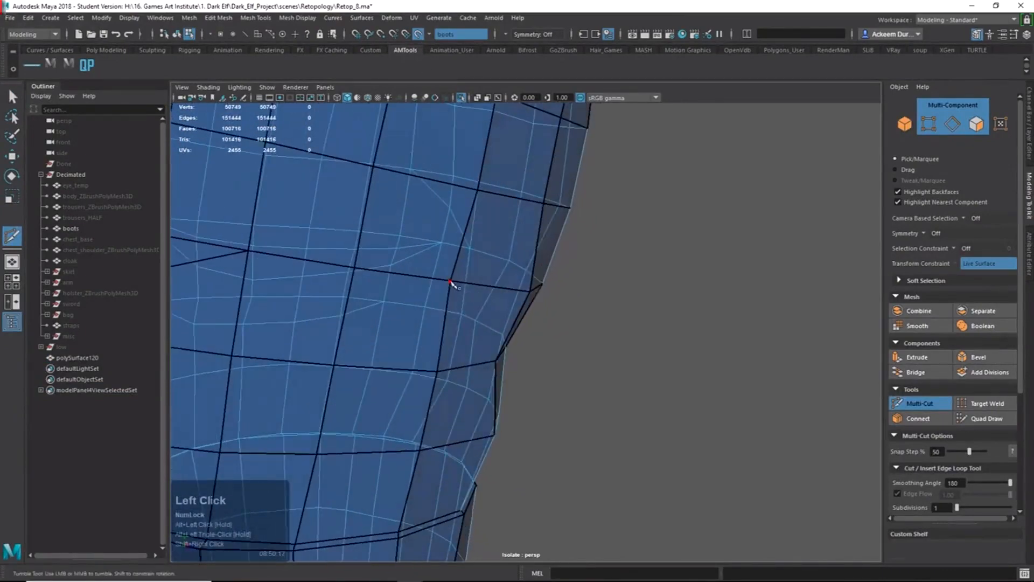
pyautogui.click(496, 360)
pyautogui.press('Return')
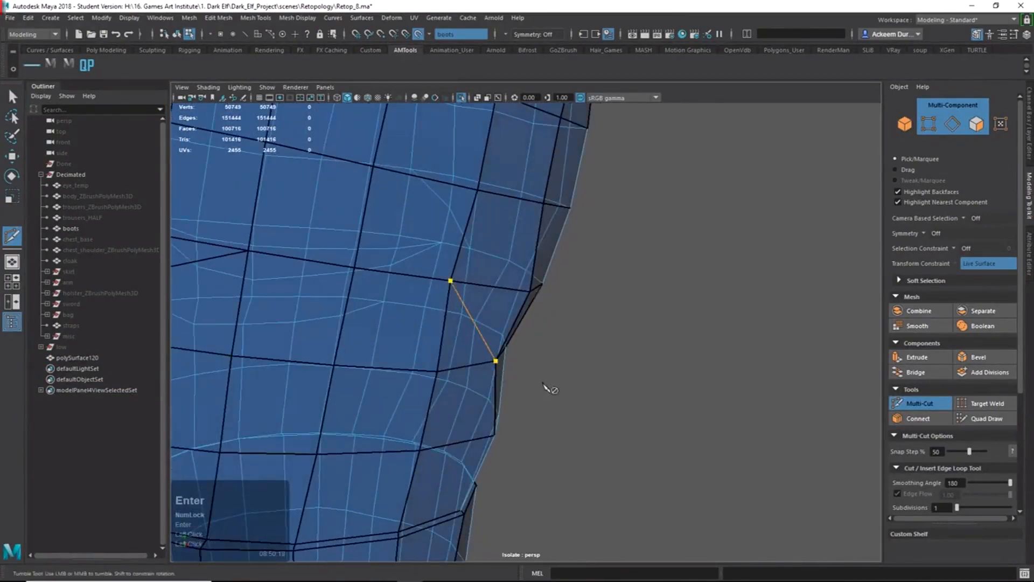
# Toggle isolation off, then undo back to the isolated retopology mesh.
pyautogui.click(461, 99)
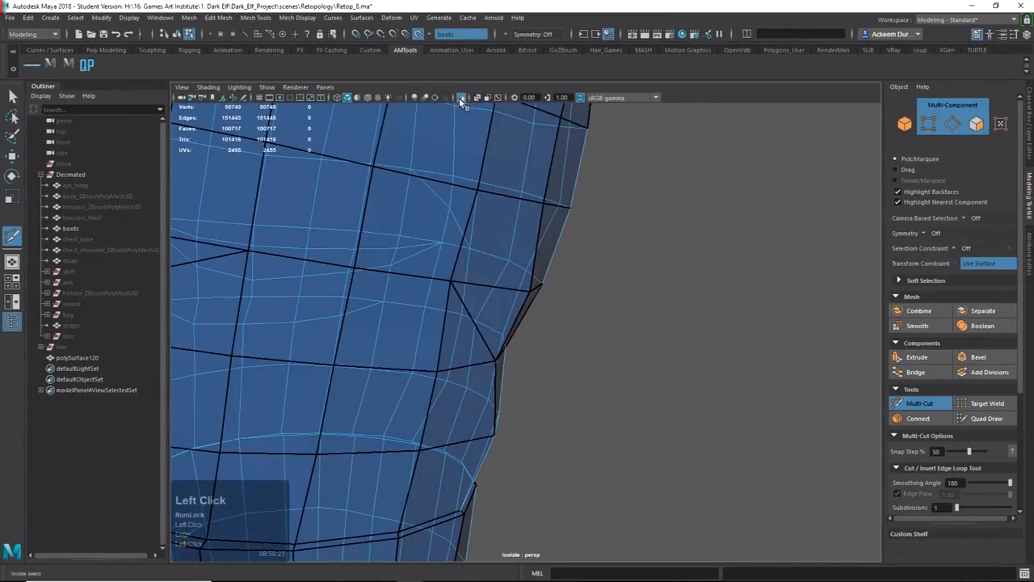
pyautogui.click(461, 98)
pyautogui.press('q')
pyautogui.moveTo(510, 263); pyautogui.dragTo(619, 132, button='right')
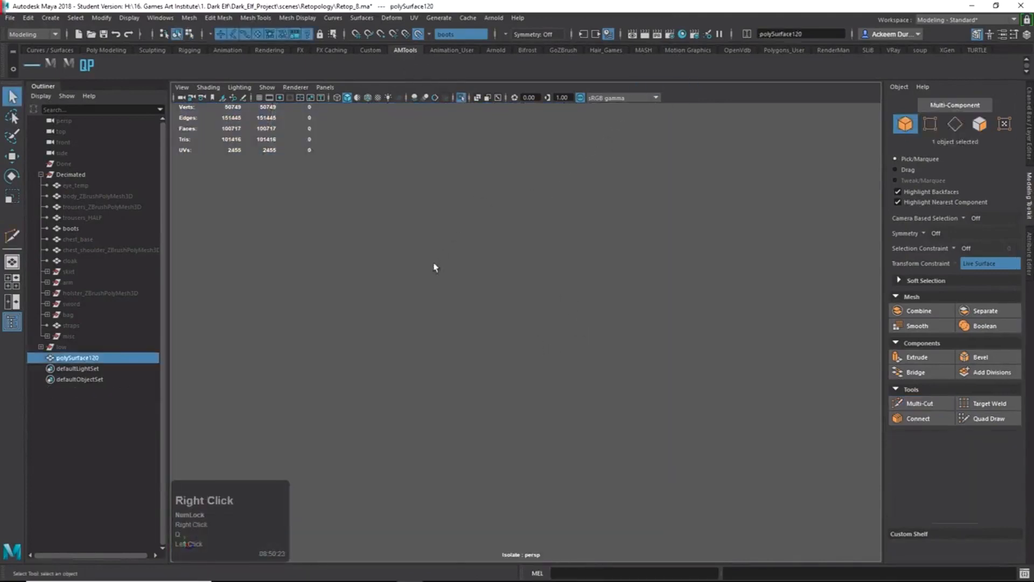
pyautogui.press('z')
pyautogui.hotkey('ctrl', 'z')
pyautogui.hotkey('ctrl', 'z')
pyautogui.moveTo(482, 344); pyautogui.dragTo(590, 272, button='right')
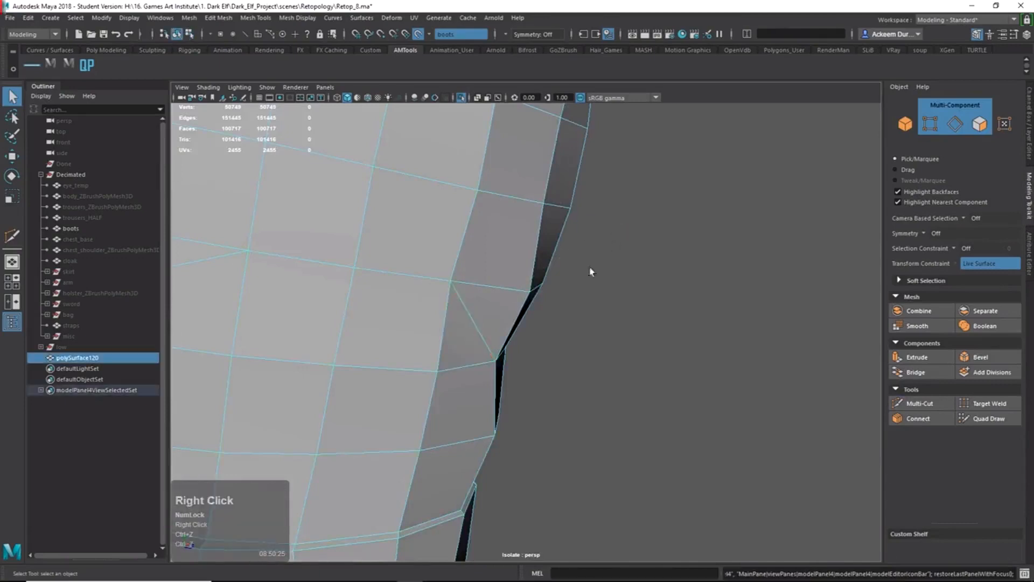
# Reselect the retopology mesh and orbit to inspect its side.
pyautogui.click(607, 364)
pyautogui.moveTo(609, 367)
pyautogui.keyDown('alt'); pyautogui.mouseDown()
pyautogui.moveTo(635, 369)
pyautogui.moveTo(623, 365)
pyautogui.mouseUp(); pyautogui.keyUp('alt')
pyautogui.click(501, 355)
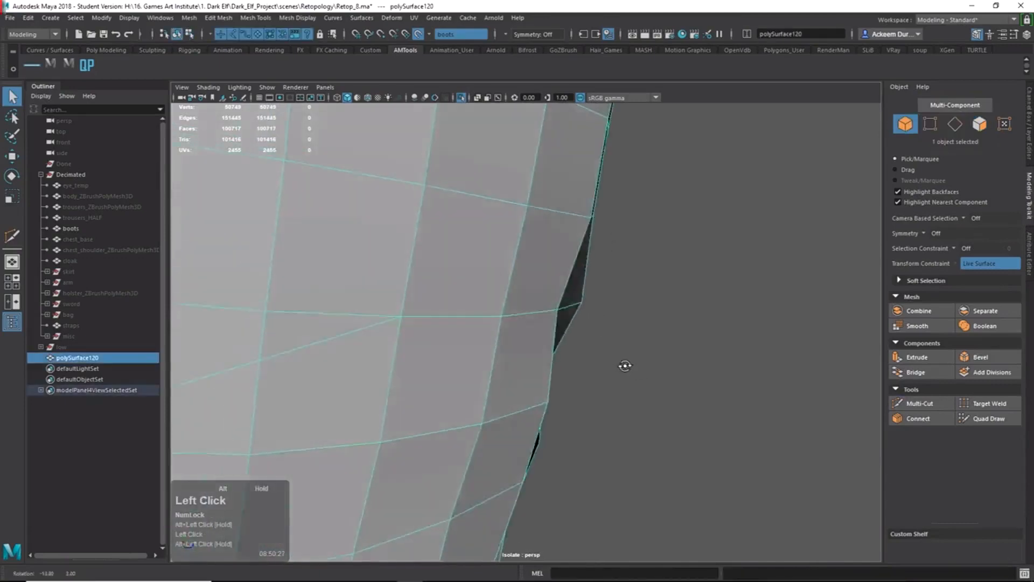
pyautogui.keyDown('alt'); pyautogui.moveTo(623, 365); pyautogui.dragTo(503, 329, button='right'); pyautogui.keyUp('alt')
pyautogui.keyDown('alt'); pyautogui.moveTo(503, 328); pyautogui.dragTo(533, 325); pyautogui.keyUp('alt')
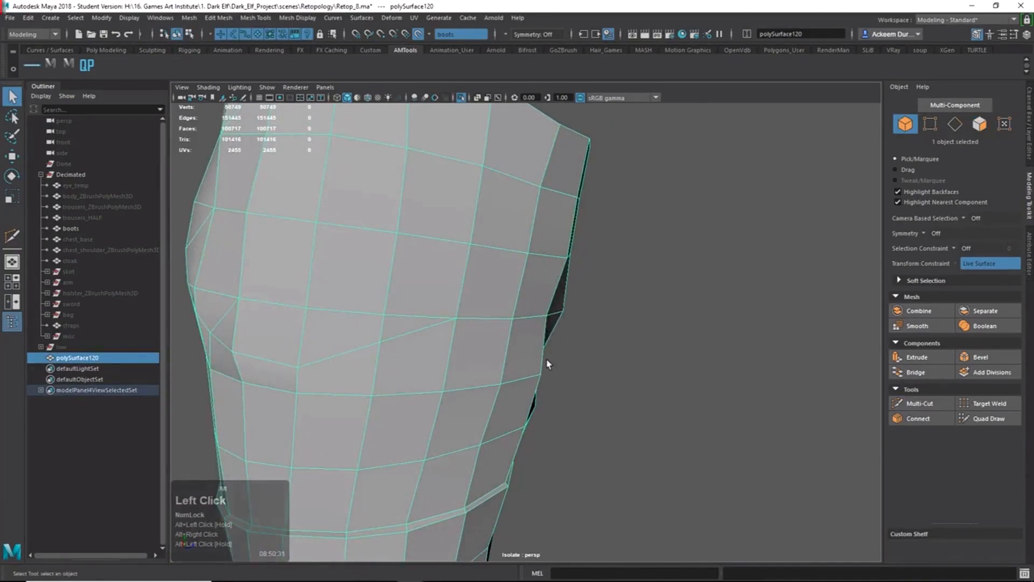
pyautogui.keyDown('alt'); pyautogui.moveTo(547, 364); pyautogui.dragTo(552, 319); pyautogui.keyUp('alt')
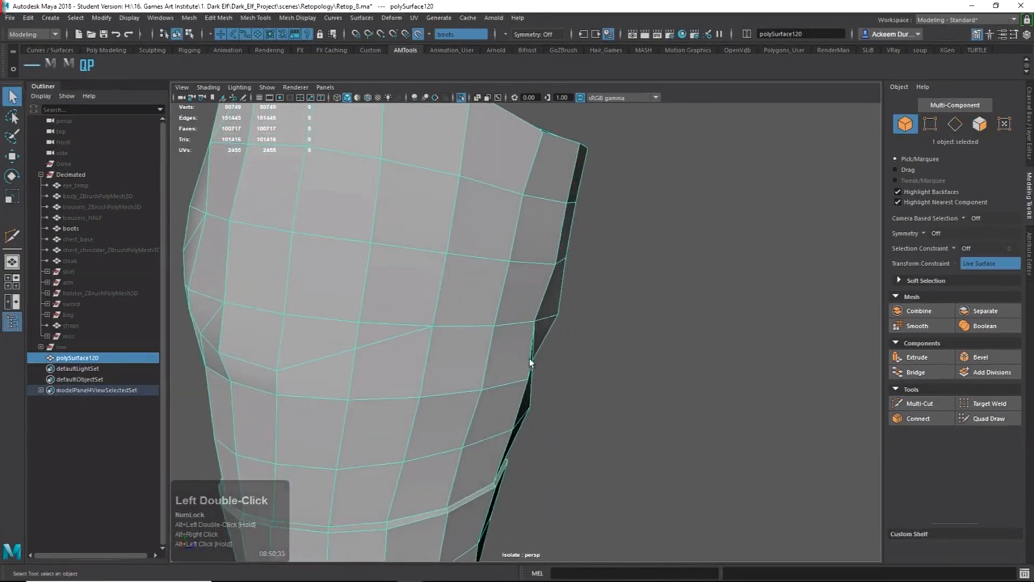
pyautogui.keyDown('alt'); pyautogui.moveTo(531, 362); pyautogui.dragTo(504, 344); pyautogui.keyUp('alt')
# Delete the stray diagonal edge and re-cut the side with Multi-Cut.
pyautogui.moveTo(503, 344); pyautogui.dragTo(549, 317, button='right')
pyautogui.click(499, 341)
pyautogui.press('Delete')
pyautogui.keyDown('alt'); pyautogui.moveTo(550, 316); pyautogui.dragTo(503, 323); pyautogui.keyUp('alt')
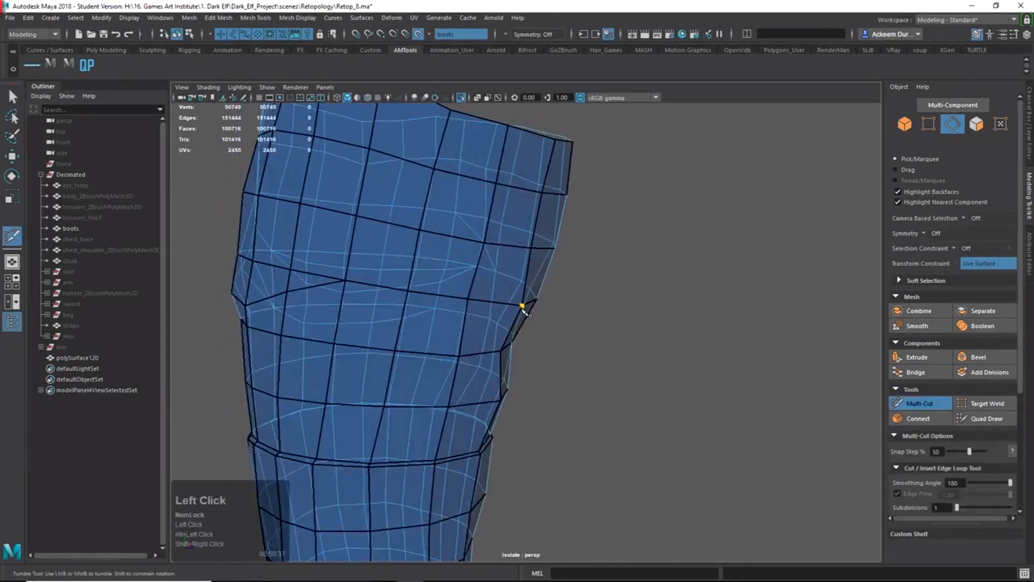
pyautogui.click(460, 355)
pyautogui.press('Return')
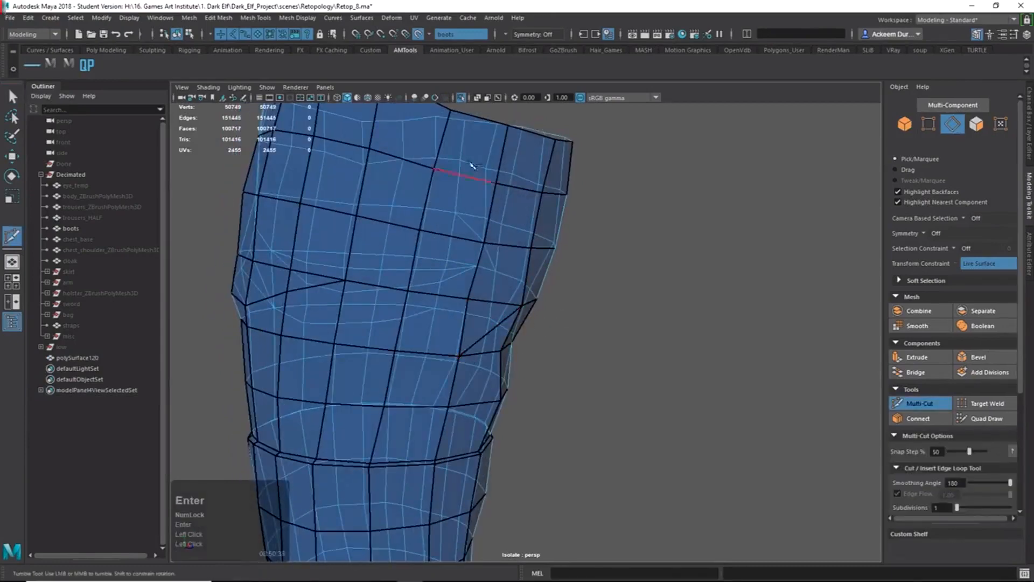
# Return to object mode and orbit around the mesh to review the new side edges.
pyautogui.press('q')
pyautogui.moveTo(497, 301); pyautogui.dragTo(590, 208, button='right')
pyautogui.keyDown('alt'); pyautogui.moveTo(532, 291); pyautogui.dragTo(503, 316); pyautogui.keyUp('alt')
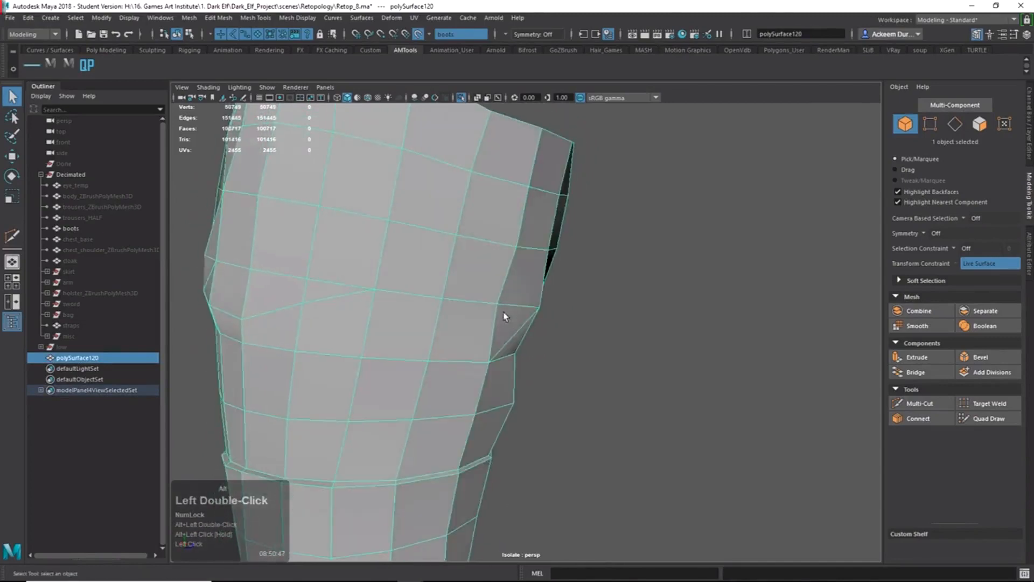
pyautogui.keyDown('alt'); pyautogui.moveTo(521, 358); pyautogui.dragTo(487, 323); pyautogui.keyUp('alt')
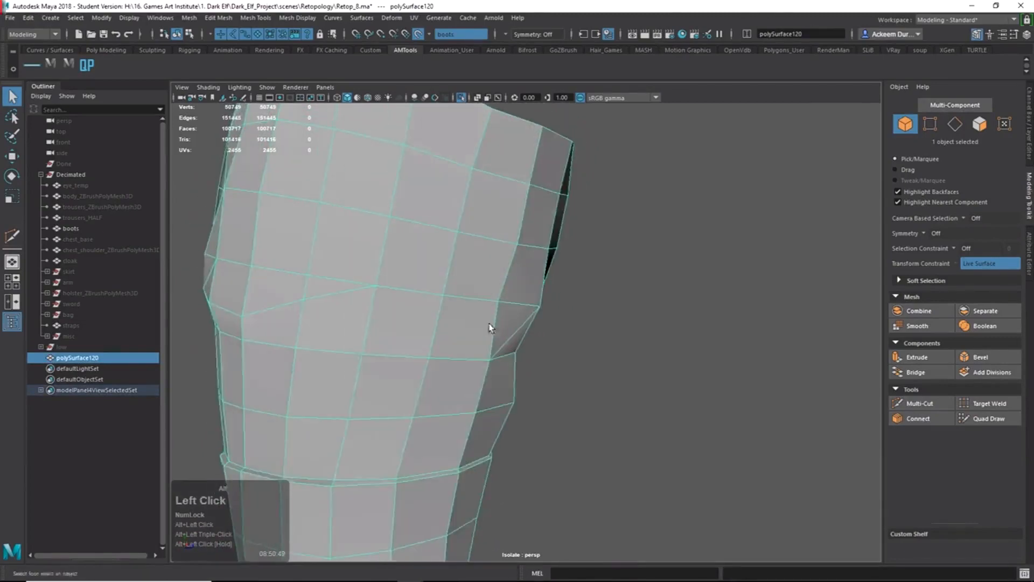
pyautogui.keyDown('alt'); pyautogui.moveTo(486, 323); pyautogui.dragTo(518, 360, button='right'); pyautogui.keyUp('alt')
pyautogui.keyDown('alt'); pyautogui.moveTo(511, 337); pyautogui.dragTo(544, 346); pyautogui.keyUp('alt')
pyautogui.keyDown('alt'); pyautogui.moveTo(544, 346); pyautogui.dragTo(537, 233, button='right'); pyautogui.keyUp('alt')
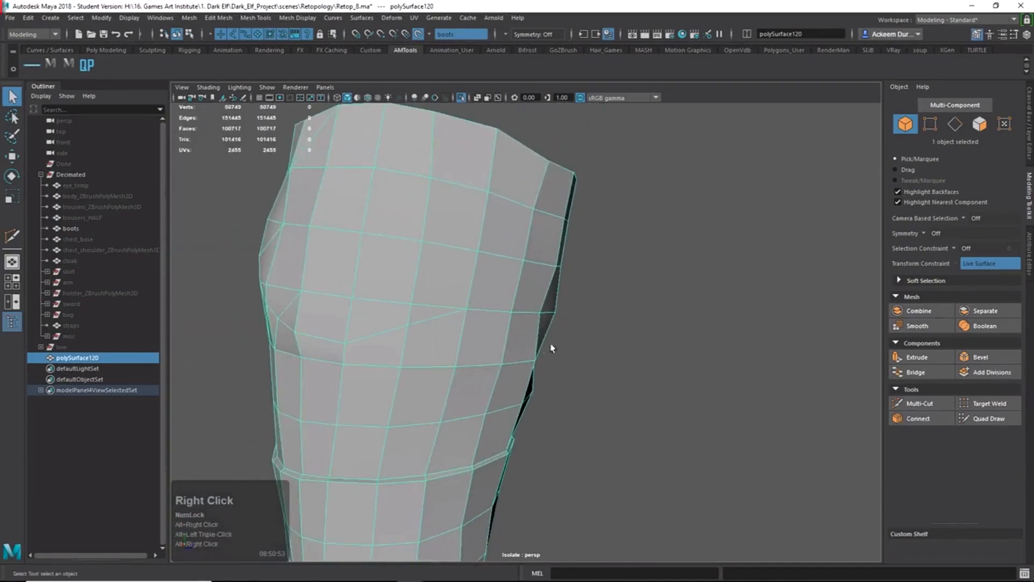
pyautogui.keyDown('alt'); pyautogui.moveTo(536, 378); pyautogui.dragTo(516, 385); pyautogui.keyUp('alt')
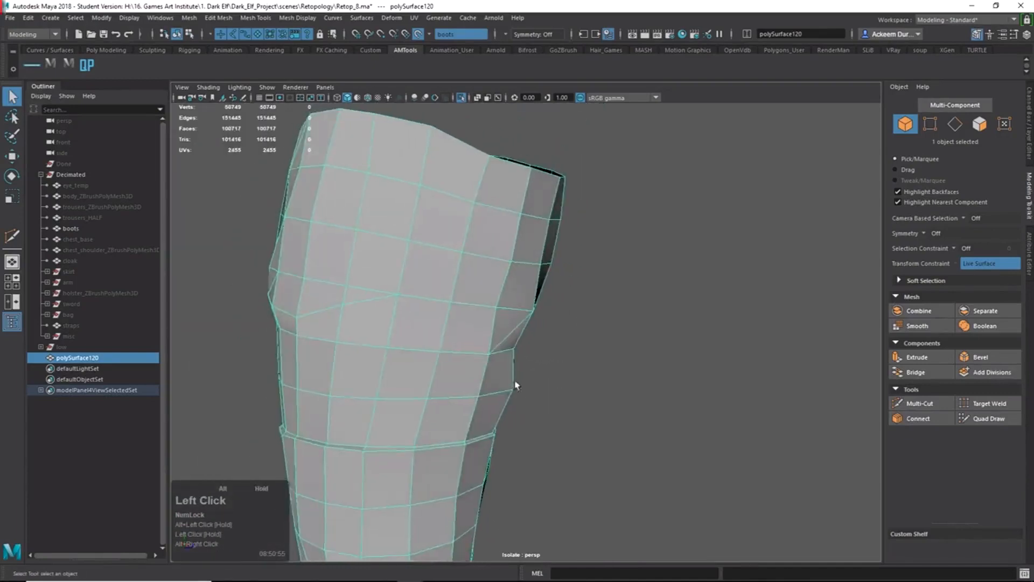
pyautogui.keyDown('alt'); pyautogui.moveTo(515, 385); pyautogui.dragTo(482, 408, button='right'); pyautogui.keyUp('alt')
pyautogui.keyDown('alt'); pyautogui.moveTo(482, 409); pyautogui.dragTo(507, 389); pyautogui.keyUp('alt')
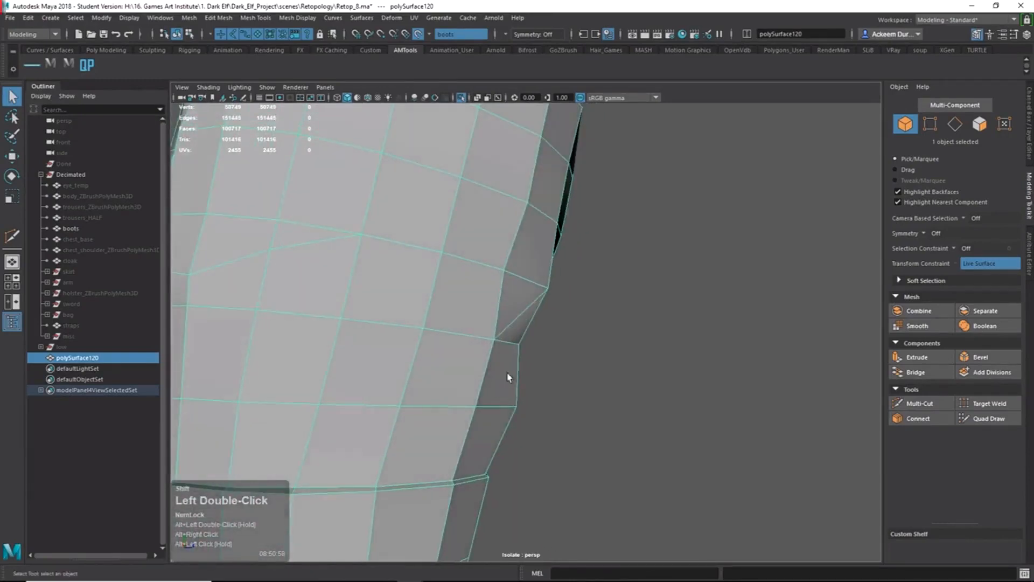
# Cut a new edge from the side vertex to the right edge, then reselect the mesh.
pyautogui.keyDown('shift'); pyautogui.moveTo(496, 407); pyautogui.dragTo(406, 397, button='right'); pyautogui.keyUp('shift')
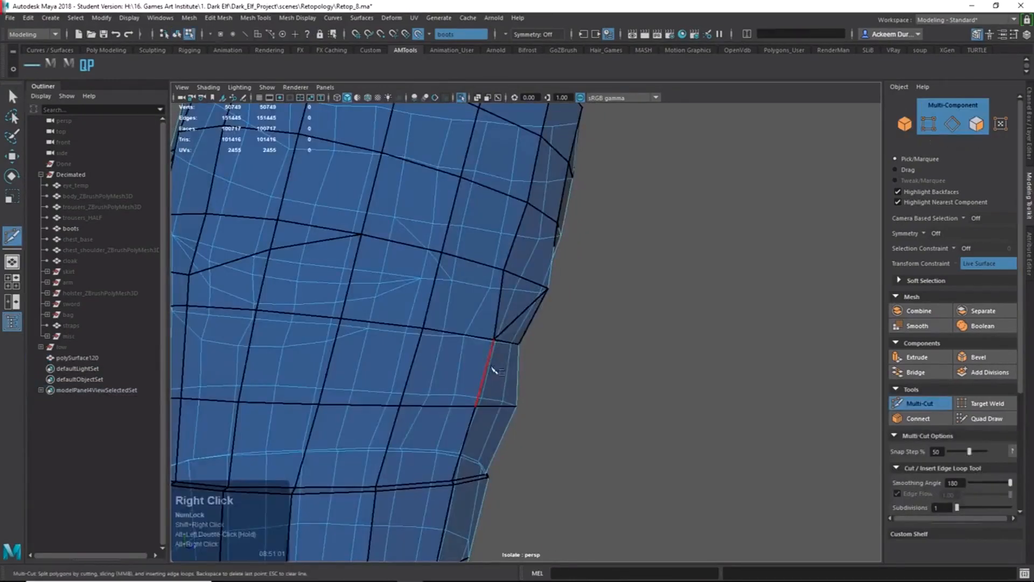
pyautogui.click(494, 339)
pyautogui.click(516, 406)
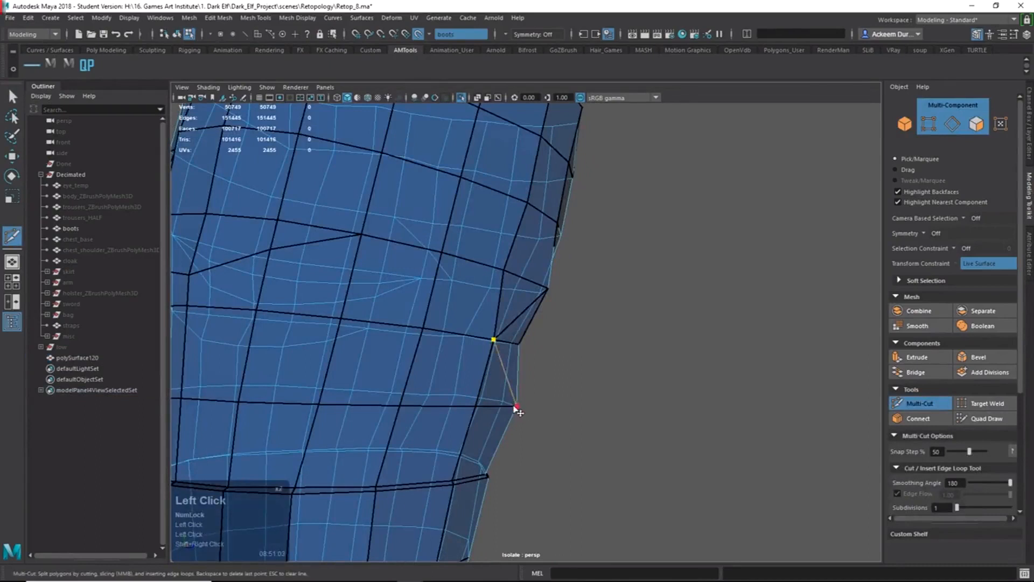
pyautogui.press('Return')
pyautogui.press('q')
pyautogui.moveTo(488, 393); pyautogui.dragTo(571, 366, button='right')
pyautogui.moveTo(582, 366); pyautogui.dragTo(590, 402)
pyautogui.keyDown('alt'); pyautogui.moveTo(589, 402); pyautogui.dragTo(591, 412); pyautogui.keyUp('alt')
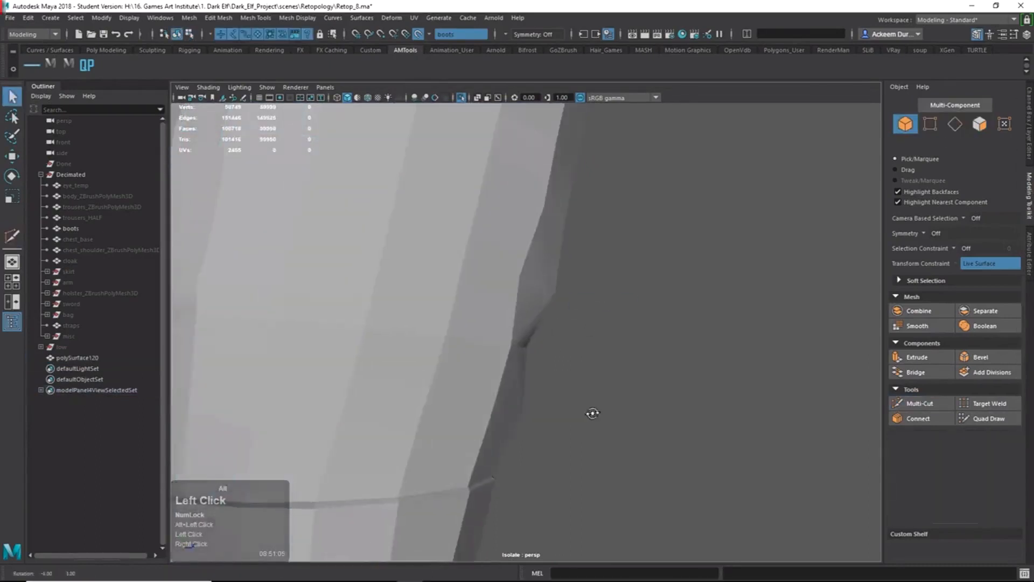
pyautogui.click(513, 429)
pyautogui.keyDown('alt'); pyautogui.moveTo(514, 429); pyautogui.dragTo(517, 390); pyautogui.keyUp('alt')
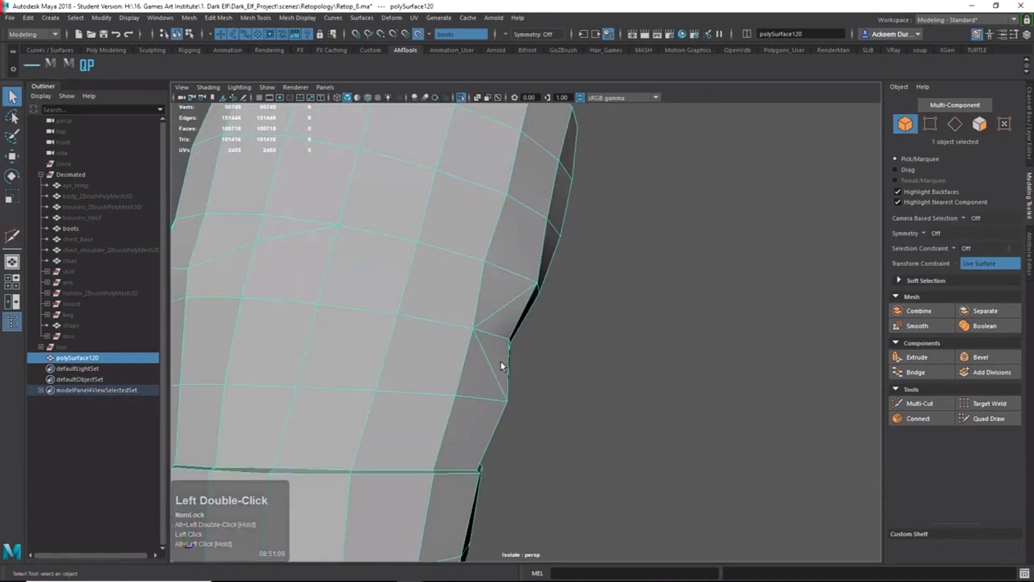
# Add a crossing cut, then delete the two resulting diagonal edges.
pyautogui.moveTo(493, 377); pyautogui.dragTo(350, 354, button='right')
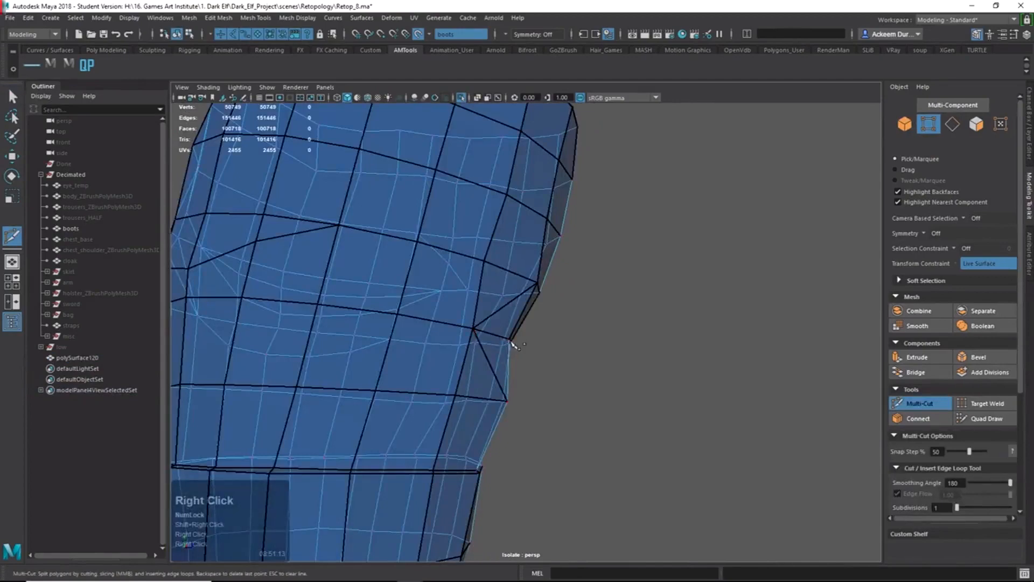
pyautogui.click(512, 345)
pyautogui.keyDown('alt'); pyautogui.moveTo(511, 344); pyautogui.dragTo(463, 377); pyautogui.keyUp('alt')
pyautogui.press('BackSpace')
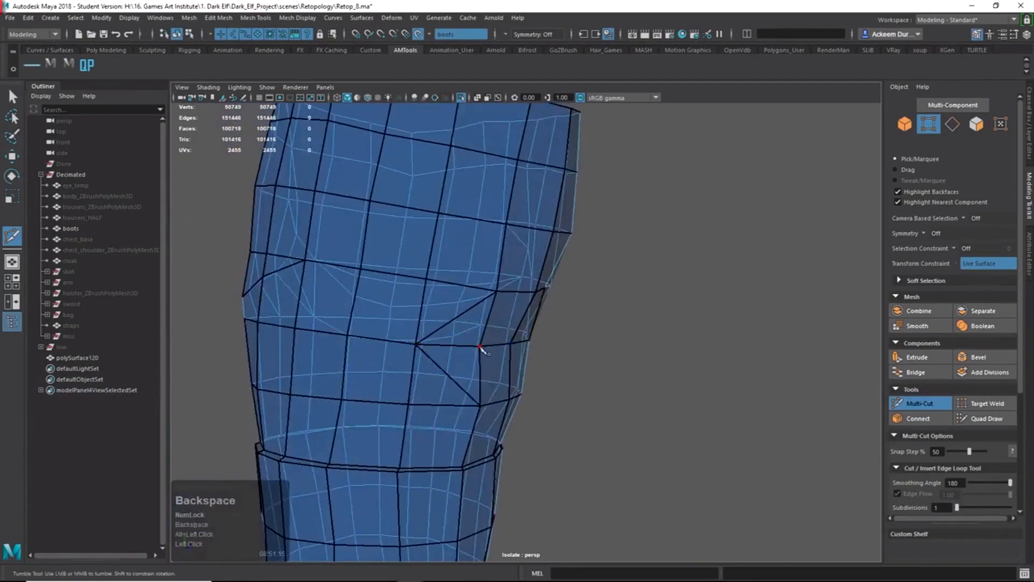
pyautogui.click(409, 403)
pyautogui.press('Return')
pyautogui.press('q')
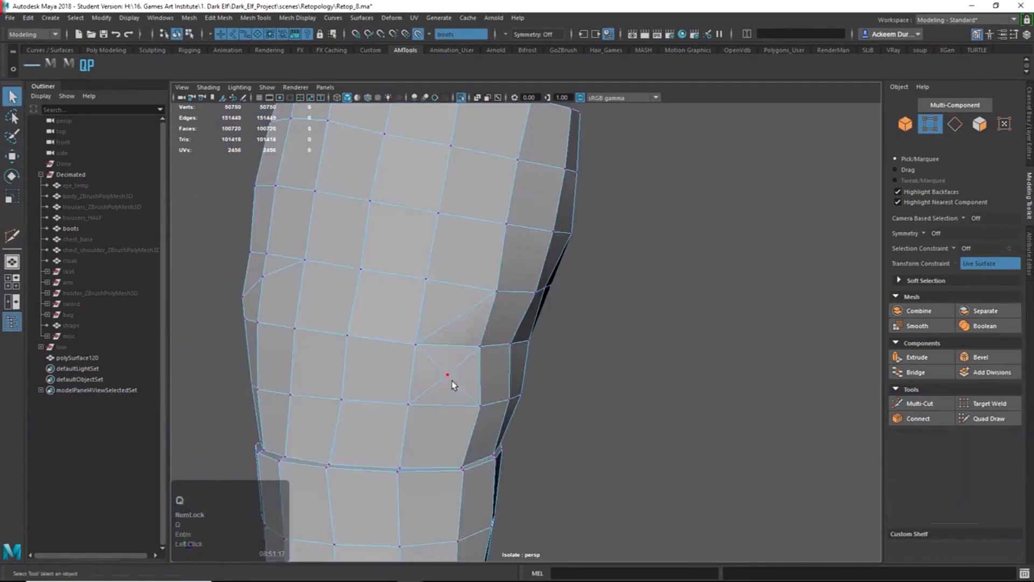
pyautogui.moveTo(451, 380); pyautogui.dragTo(452, 360, button='right')
pyautogui.doubleClick(451, 379)
pyautogui.hotkey('ctrl', 'Delete')
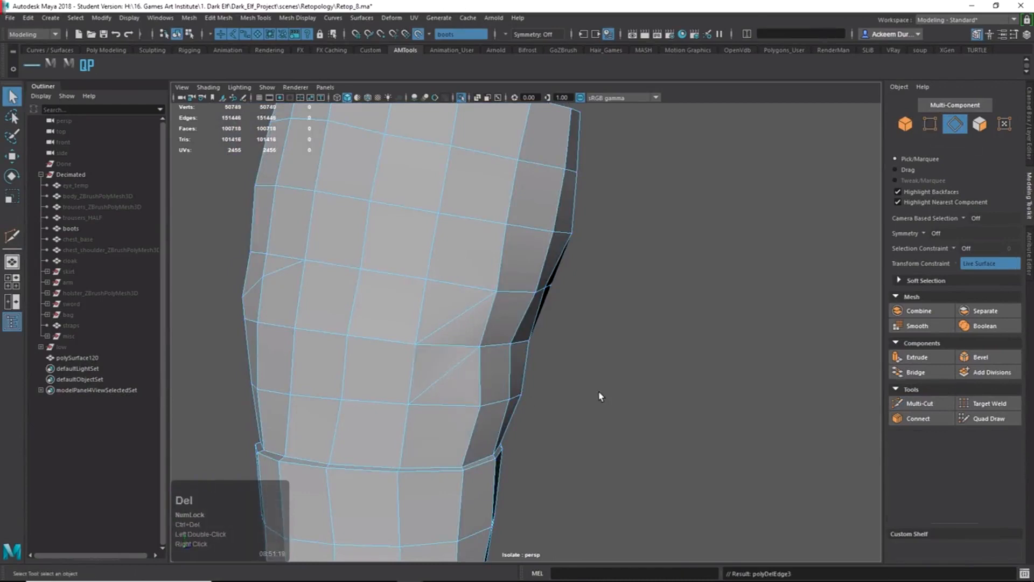
# Reselect the retopology mesh and delete the stray edge on the boot's side.
pyautogui.moveTo(411, 410); pyautogui.dragTo(492, 326, button='right')
pyautogui.click(618, 388)
pyautogui.keyDown('alt'); pyautogui.moveTo(619, 388); pyautogui.dragTo(614, 444); pyautogui.keyUp('alt')
pyautogui.click(455, 411)
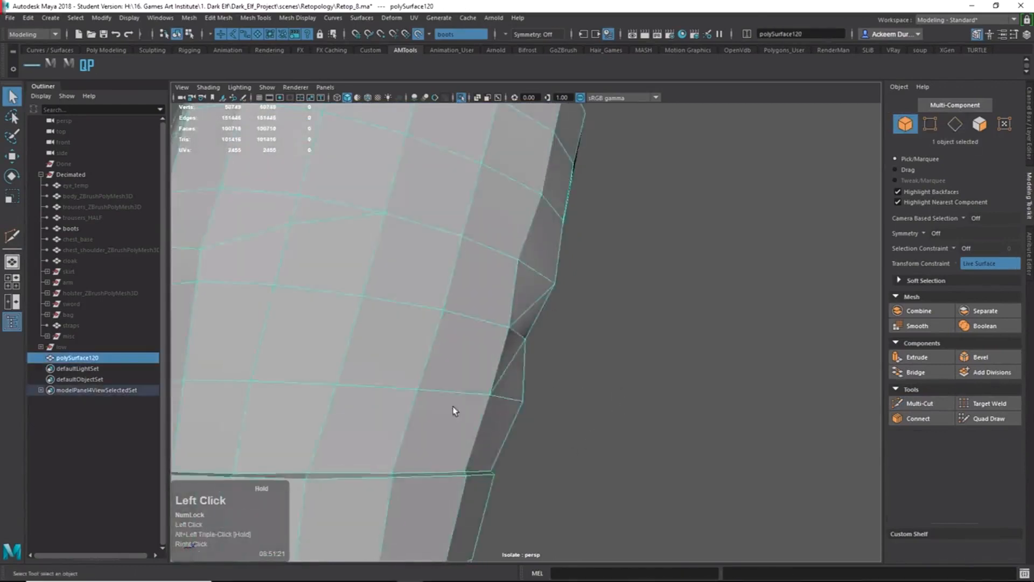
pyautogui.keyDown('alt'); pyautogui.moveTo(455, 411); pyautogui.dragTo(489, 428); pyautogui.keyUp('alt')
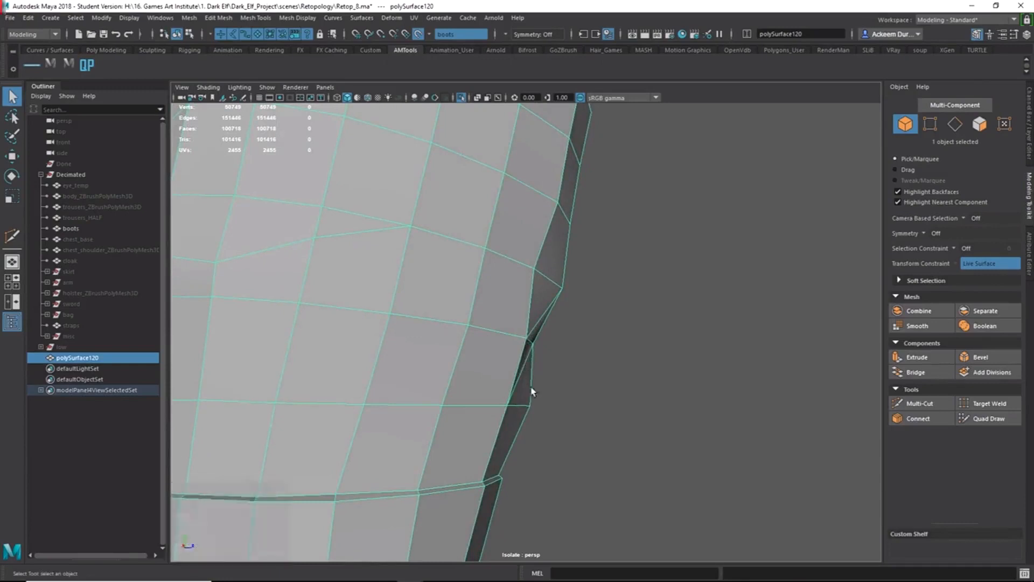
pyautogui.keyDown('alt'); pyautogui.moveTo(535, 374); pyautogui.dragTo(525, 367); pyautogui.keyUp('alt')
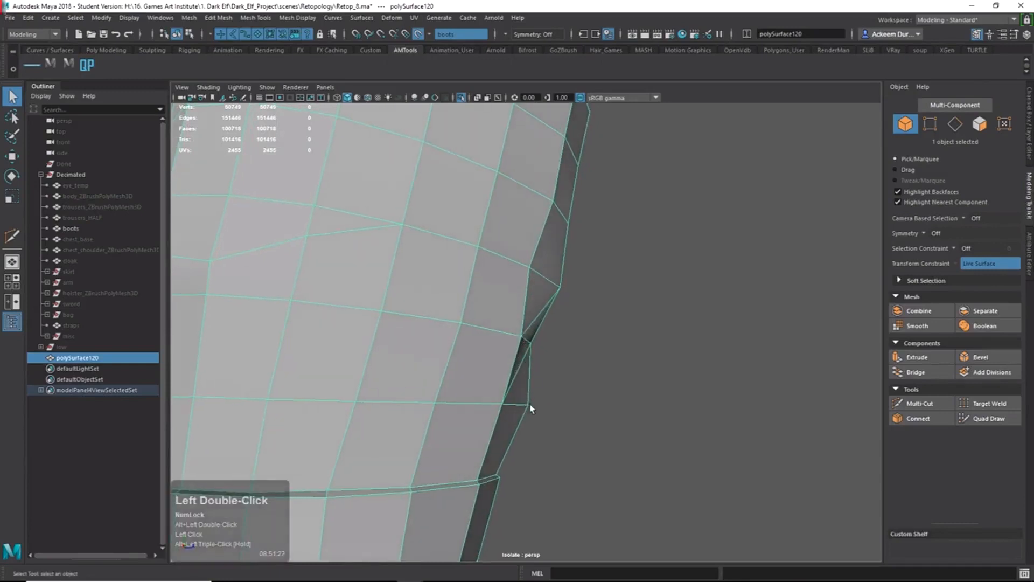
pyautogui.moveTo(522, 374); pyautogui.dragTo(526, 350, button='right')
pyautogui.doubleClick(526, 350)
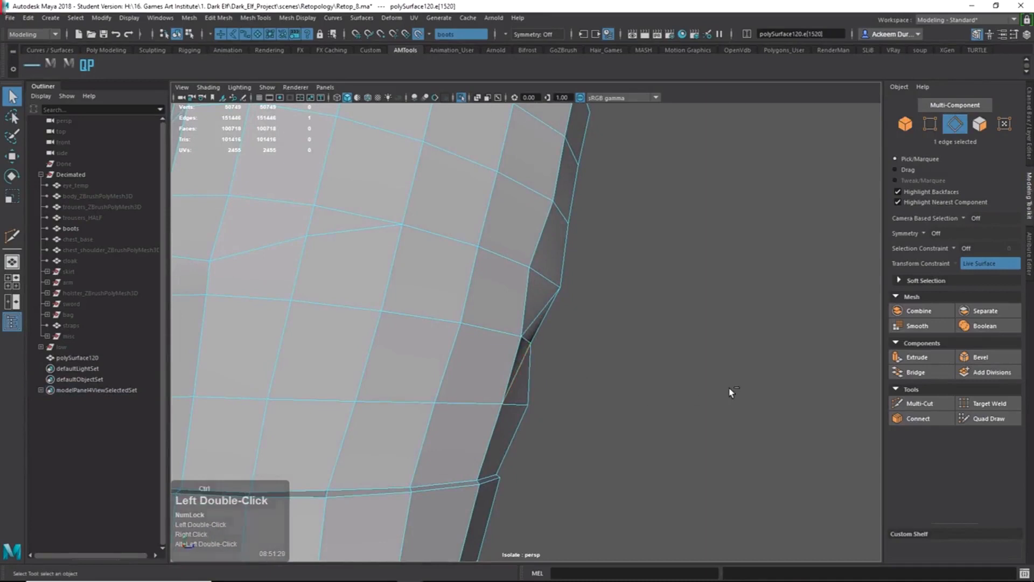
pyautogui.hotkey('ctrl', 'Delete')
# Delete a second stray edge along the boot's outer side.
pyautogui.keyDown('alt'); pyautogui.moveTo(732, 392); pyautogui.dragTo(540, 311, button='right'); pyautogui.keyUp('alt')
pyautogui.keyDown('alt'); pyautogui.moveTo(540, 311); pyautogui.dragTo(551, 337); pyautogui.keyUp('alt')
pyautogui.keyDown('alt'); pyautogui.moveTo(542, 291); pyautogui.dragTo(540, 302, button='middle'); pyautogui.keyUp('alt')
pyautogui.keyDown('alt'); pyautogui.moveTo(540, 302); pyautogui.dragTo(573, 390, button='right'); pyautogui.keyUp('alt')
pyautogui.keyDown('alt'); pyautogui.moveTo(573, 390); pyautogui.dragTo(543, 379); pyautogui.keyUp('alt')
pyautogui.rightClick(498, 356)
pyautogui.click(496, 355)
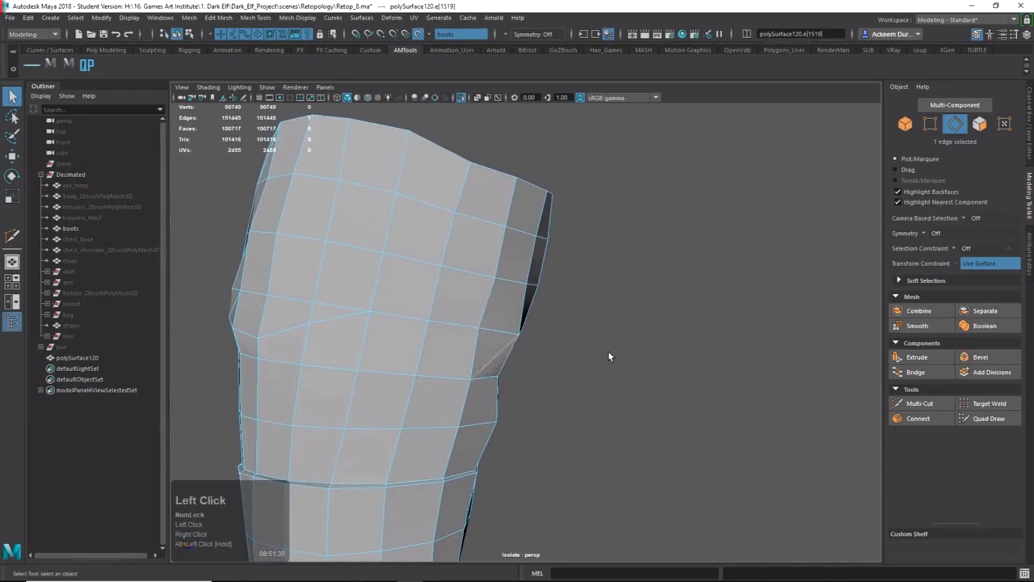
pyautogui.press('Delete')
# Return to object mode and orbit to review the boot's side border.
pyautogui.keyDown('alt'); pyautogui.moveTo(490, 345); pyautogui.dragTo(513, 348); pyautogui.keyUp('alt')
pyautogui.moveTo(511, 348); pyautogui.dragTo(569, 292, button='right')
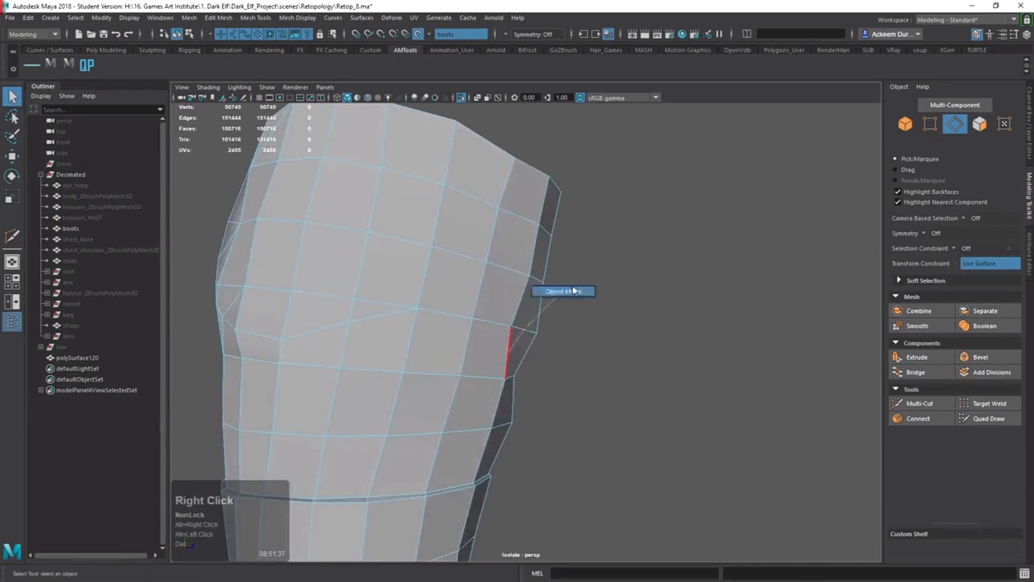
pyautogui.keyDown('alt'); pyautogui.moveTo(558, 344); pyautogui.dragTo(563, 348); pyautogui.keyUp('alt')
pyautogui.keyDown('alt'); pyautogui.moveTo(554, 347); pyautogui.dragTo(561, 349, button='right'); pyautogui.keyUp('alt')
pyautogui.moveTo(562, 348)
pyautogui.keyDown('alt'); pyautogui.mouseDown()
pyautogui.moveTo(581, 345)
pyautogui.moveTo(516, 363)
pyautogui.moveTo(527, 370)
pyautogui.moveTo(546, 352)
pyautogui.mouseUp(); pyautogui.keyUp('alt')
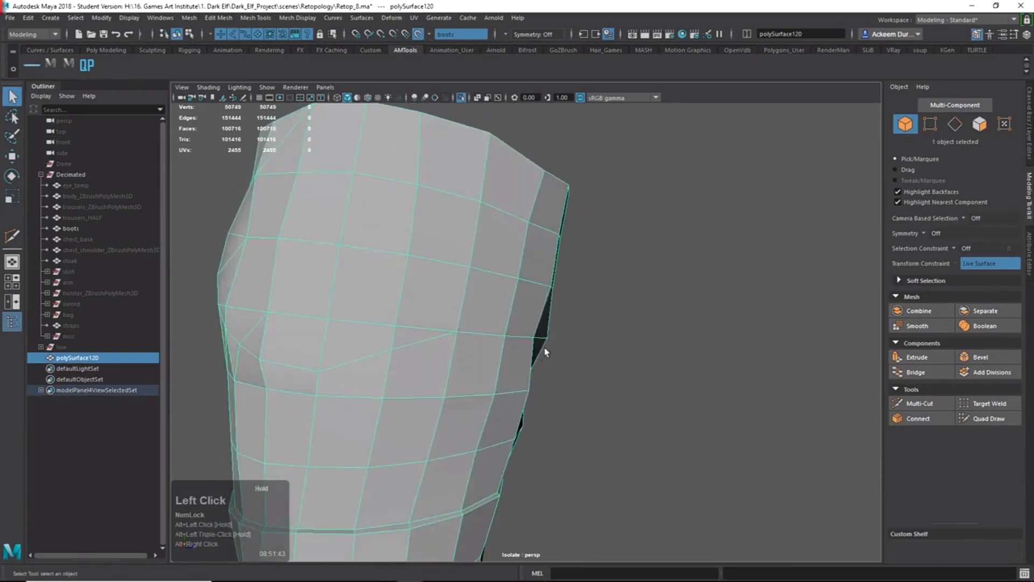
# Cut a new edge between the right and lower border vertices, then undo it.
pyautogui.keyDown('alt'); pyautogui.moveTo(506, 407); pyautogui.dragTo(514, 399); pyautogui.keyUp('alt')
pyautogui.keyDown('shift'); pyautogui.moveTo(511, 386); pyautogui.dragTo(432, 393, button='right'); pyautogui.keyUp('shift')
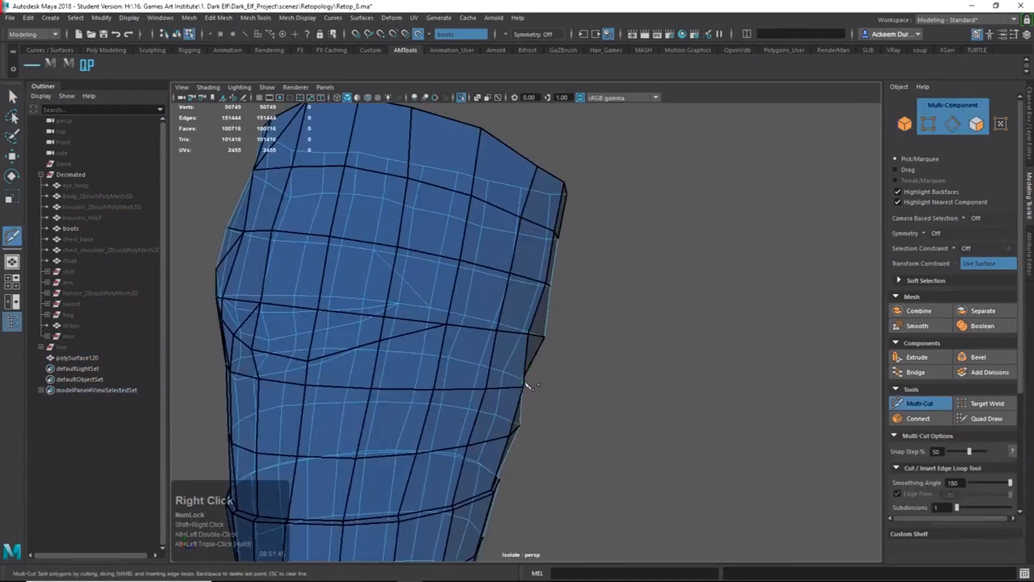
pyautogui.click(522, 387)
pyautogui.click(545, 337)
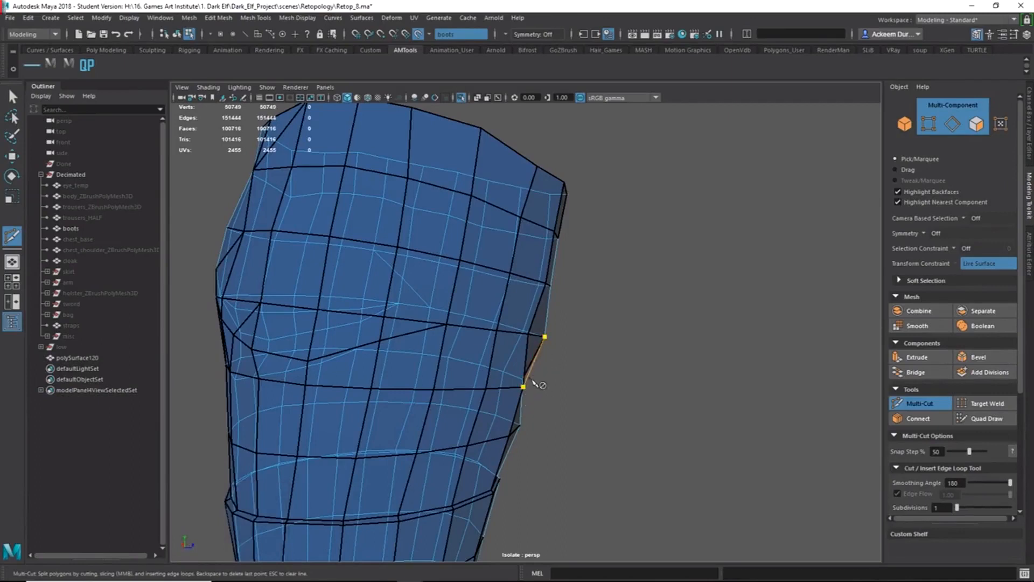
pyautogui.press('Return')
pyautogui.hotkey('ctrl', 'z')
# Return to object selection and orbit around the boot to inspect it.
pyautogui.press('q')
pyautogui.moveTo(528, 387); pyautogui.dragTo(593, 364, button='right')
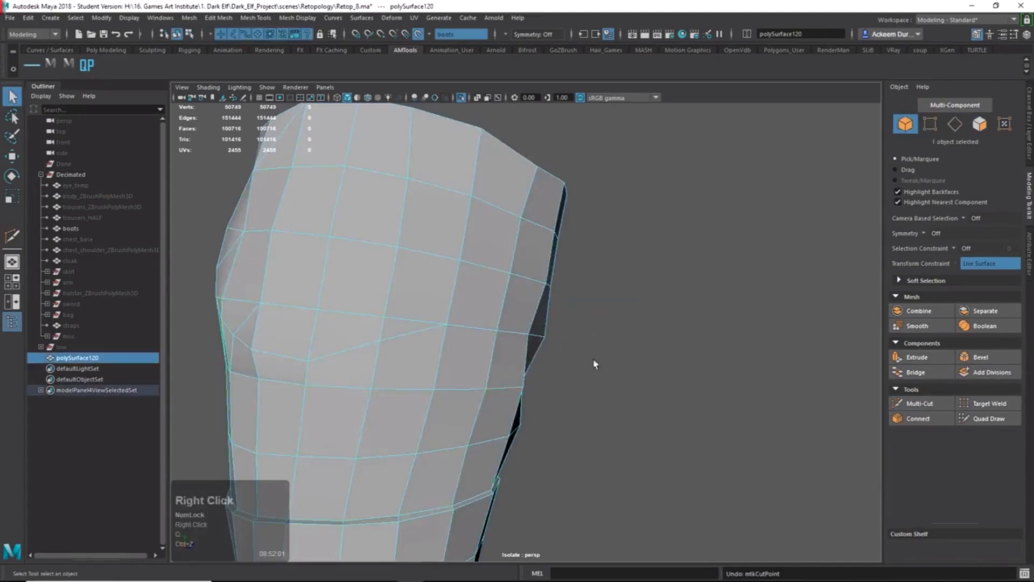
pyautogui.keyDown('alt'); pyautogui.moveTo(595, 364); pyautogui.dragTo(542, 387); pyautogui.keyUp('alt')
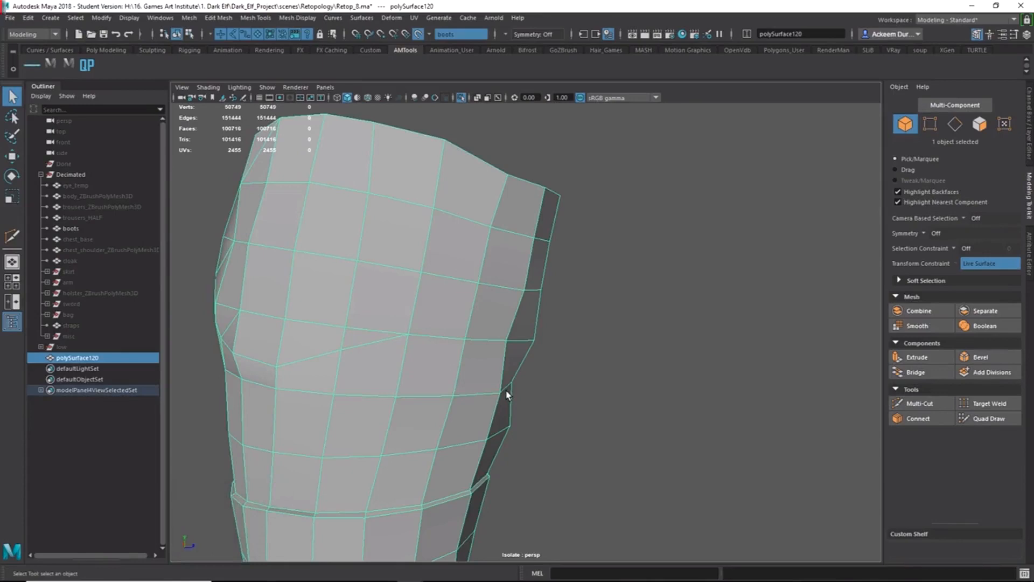
pyautogui.keyDown('alt'); pyautogui.moveTo(485, 280); pyautogui.dragTo(503, 283); pyautogui.keyUp('alt')
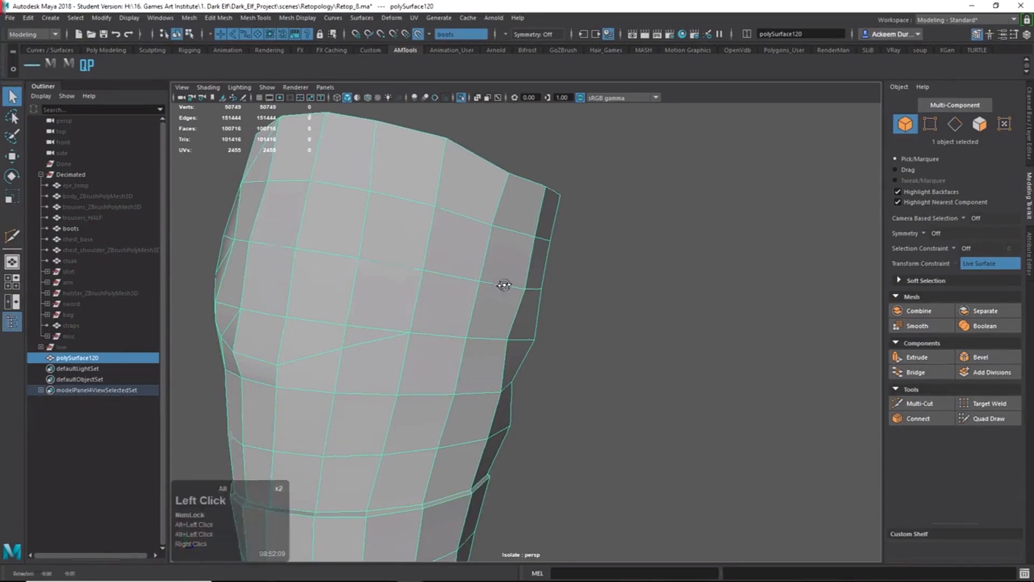
pyautogui.keyDown('alt'); pyautogui.moveTo(503, 284); pyautogui.dragTo(431, 286, button='right'); pyautogui.keyUp('alt')
pyautogui.keyDown('alt'); pyautogui.moveTo(431, 286); pyautogui.dragTo(569, 367); pyautogui.keyUp('alt')
pyautogui.keyDown('alt'); pyautogui.moveTo(669, 337); pyautogui.dragTo(626, 341); pyautogui.keyUp('alt')
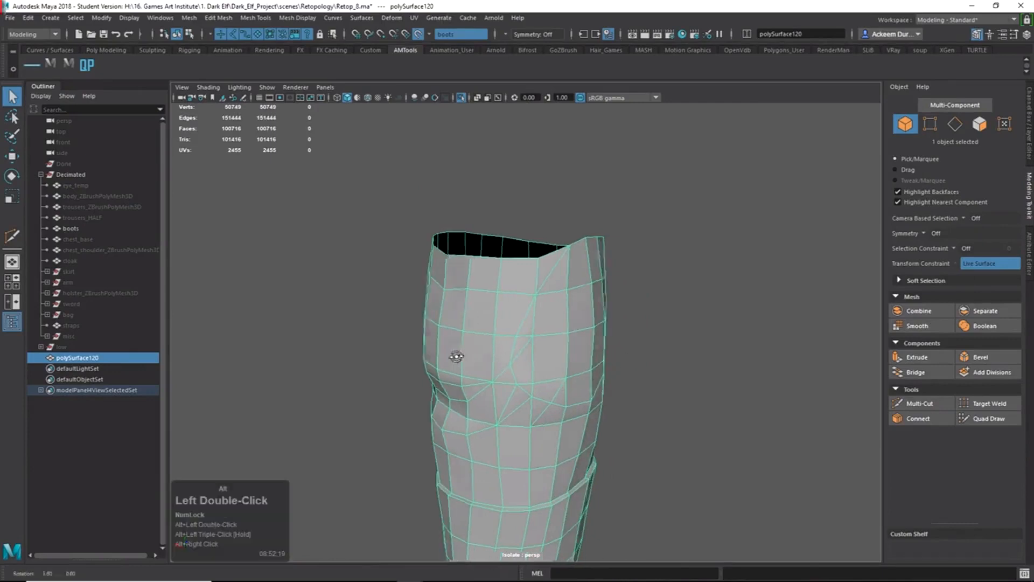
pyautogui.keyDown('alt'); pyautogui.moveTo(455, 354); pyautogui.dragTo(575, 406); pyautogui.keyUp('alt')
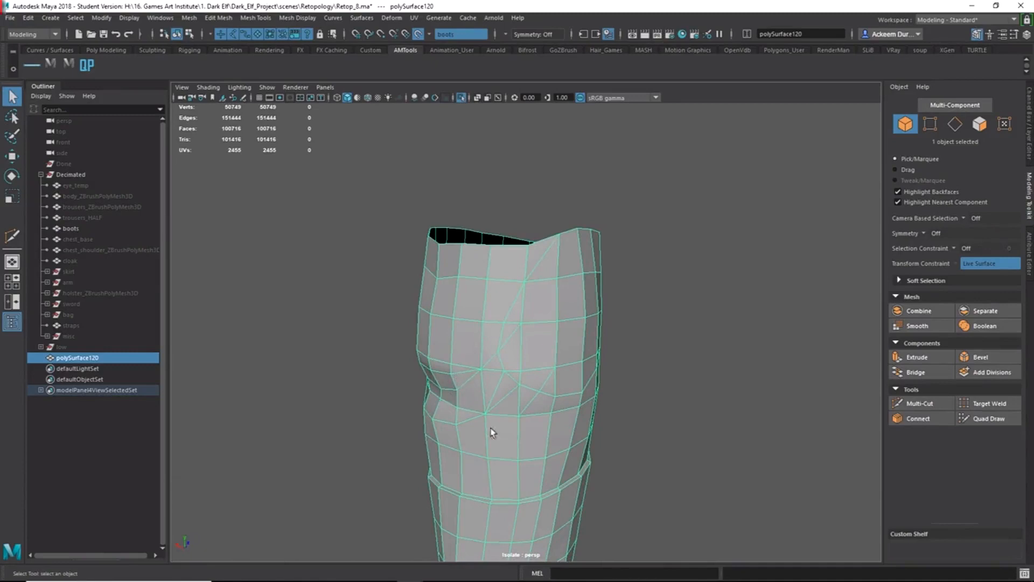
pyautogui.keyDown('alt'); pyautogui.moveTo(475, 394); pyautogui.dragTo(464, 330, button='middle'); pyautogui.keyUp('alt')
pyautogui.keyDown('alt'); pyautogui.moveTo(464, 330); pyautogui.dragTo(478, 376); pyautogui.keyUp('alt')
pyautogui.keyDown('alt'); pyautogui.scroll(3, 595, 392); pyautogui.keyUp('alt')
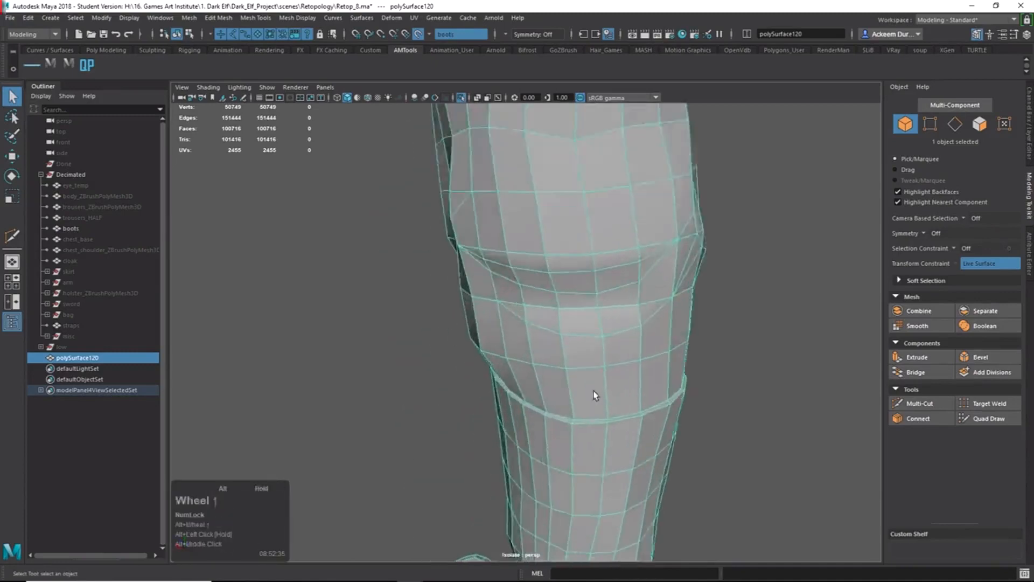
pyautogui.keyDown('alt'); pyautogui.moveTo(596, 393); pyautogui.dragTo(510, 320, button='middle'); pyautogui.keyUp('alt')
# Triangulate the boot mesh, review the result, then undo back to quads.
pyautogui.keyDown('shift'); pyautogui.moveTo(555, 306); pyautogui.dragTo(557, 334, button='right'); pyautogui.keyUp('shift')
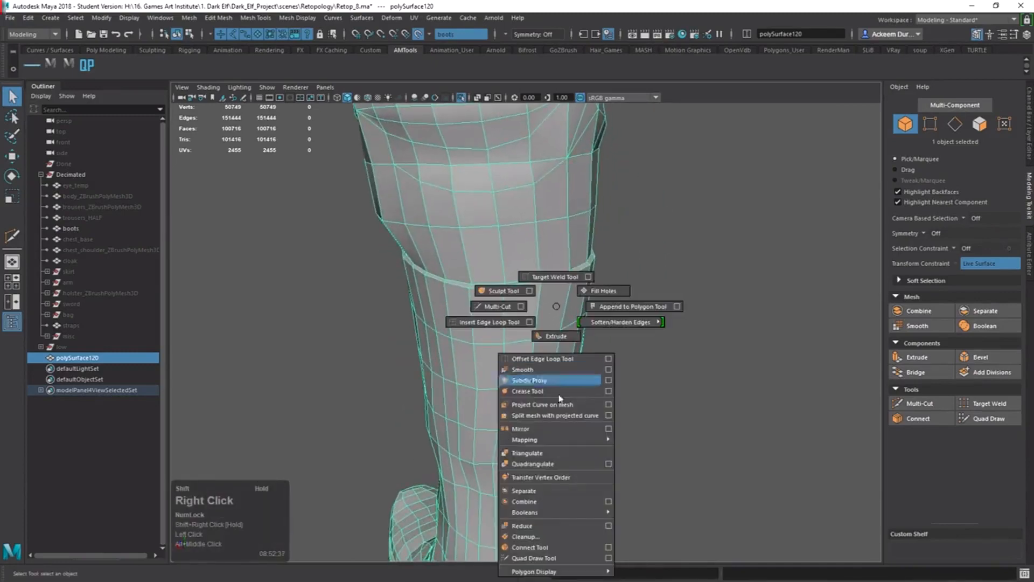
pyautogui.keyDown('shift'); pyautogui.moveTo(552, 464); pyautogui.dragTo(548, 458, button='right'); pyautogui.keyUp('shift')
pyautogui.keyDown('alt'); pyautogui.moveTo(539, 377); pyautogui.dragTo(599, 286); pyautogui.keyUp('alt')
pyautogui.keyDown('alt'); pyautogui.moveTo(576, 286); pyautogui.dragTo(476, 342, button='middle'); pyautogui.keyUp('alt')
pyautogui.keyDown('alt'); pyautogui.moveTo(476, 342); pyautogui.dragTo(547, 365, button='right'); pyautogui.keyUp('alt')
pyautogui.keyDown('alt'); pyautogui.moveTo(547, 366); pyautogui.dragTo(601, 366); pyautogui.keyUp('alt')
pyautogui.keyDown('alt'); pyautogui.moveTo(506, 252); pyautogui.dragTo(550, 254); pyautogui.keyUp('alt')
pyautogui.keyDown('alt'); pyautogui.moveTo(595, 274); pyautogui.dragTo(586, 273, button='right'); pyautogui.keyUp('alt')
pyautogui.keyDown('alt'); pyautogui.moveTo(586, 273); pyautogui.dragTo(527, 284); pyautogui.keyUp('alt')
pyautogui.press('z')
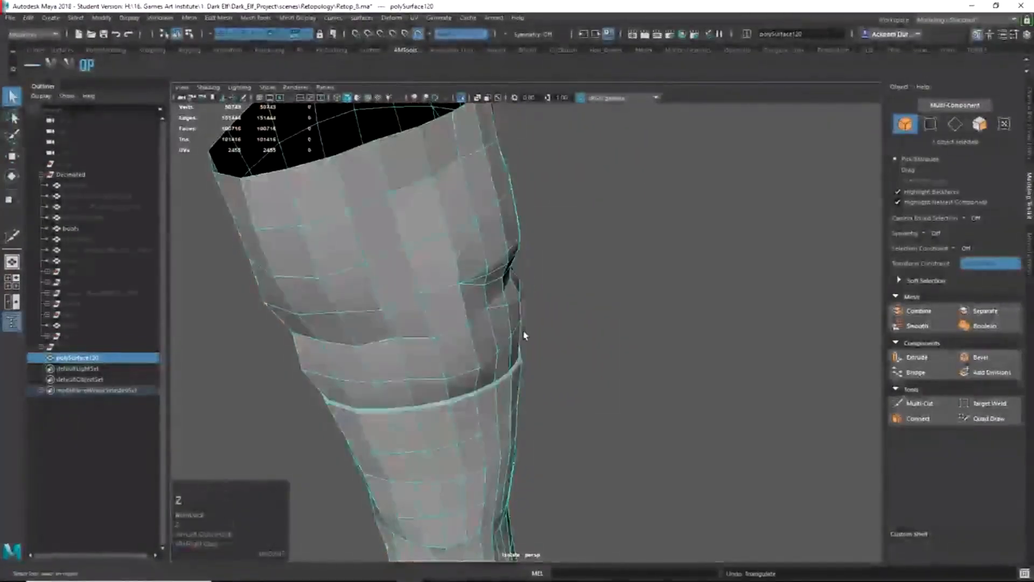
# Reactivate Multi-Cut to start slicing new edges on the boot's side.
pyautogui.keyDown('alt'); pyautogui.moveTo(497, 374); pyautogui.dragTo(543, 361); pyautogui.keyUp('alt')
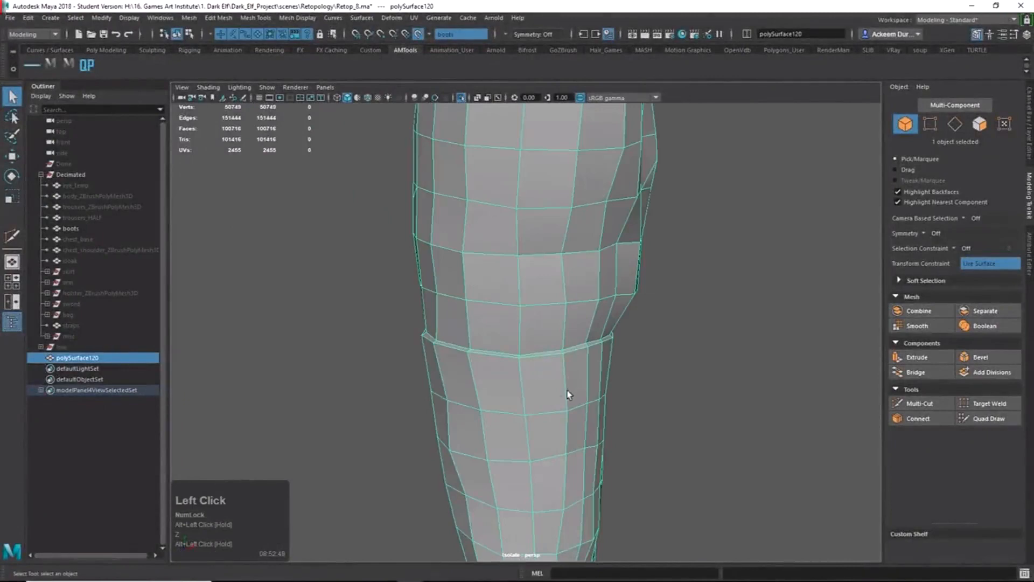
pyautogui.keyDown('shift'); pyautogui.moveTo(558, 457); pyautogui.dragTo(573, 455, button='right'); pyautogui.keyUp('shift')
pyautogui.keyDown('alt'); pyautogui.moveTo(573, 455); pyautogui.dragTo(517, 351, button='middle'); pyautogui.keyUp('alt')
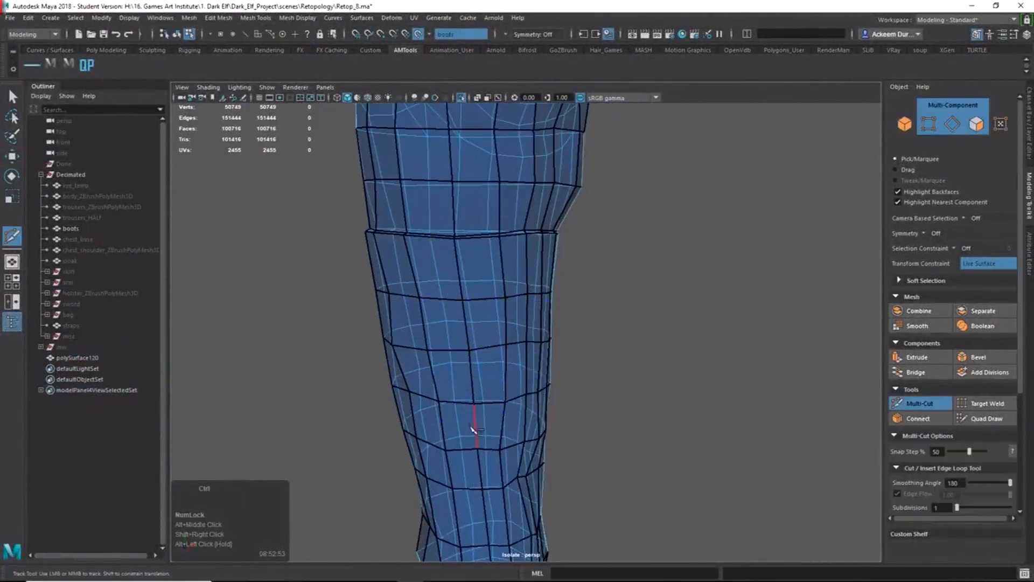
# Triangulate the boot mesh's faces, then undo it to restore the quads.
pyautogui.press('q')
pyautogui.moveTo(473, 429); pyautogui.dragTo(551, 302, button='right')
pyautogui.keyDown('shift'); pyautogui.moveTo(477, 305); pyautogui.dragTo(460, 455, button='right'); pyautogui.keyUp('shift')
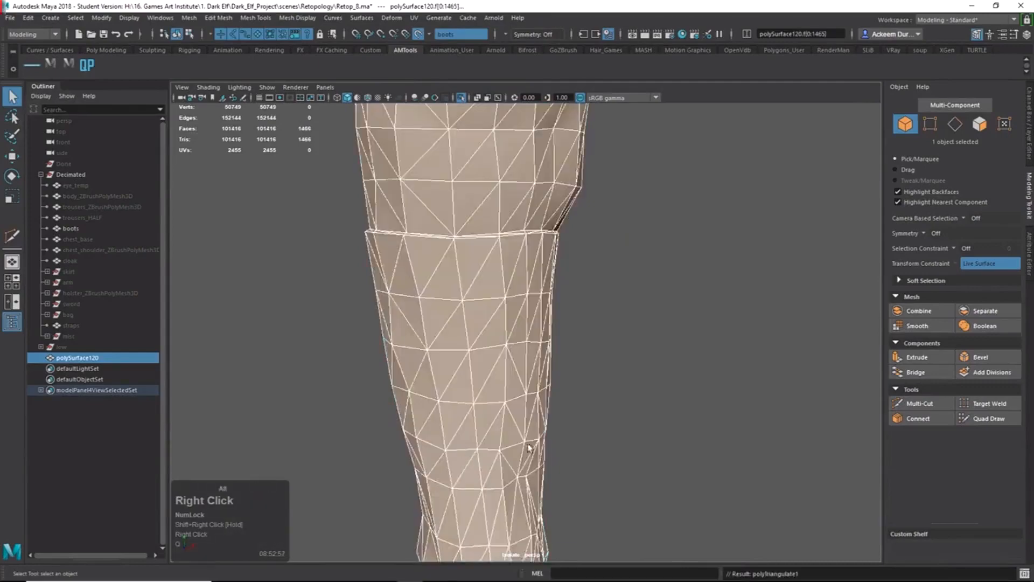
pyautogui.keyDown('alt'); pyautogui.moveTo(530, 444); pyautogui.dragTo(425, 386, button='right'); pyautogui.keyUp('alt')
pyautogui.keyDown('alt'); pyautogui.moveTo(479, 365); pyautogui.dragTo(510, 366); pyautogui.keyUp('alt')
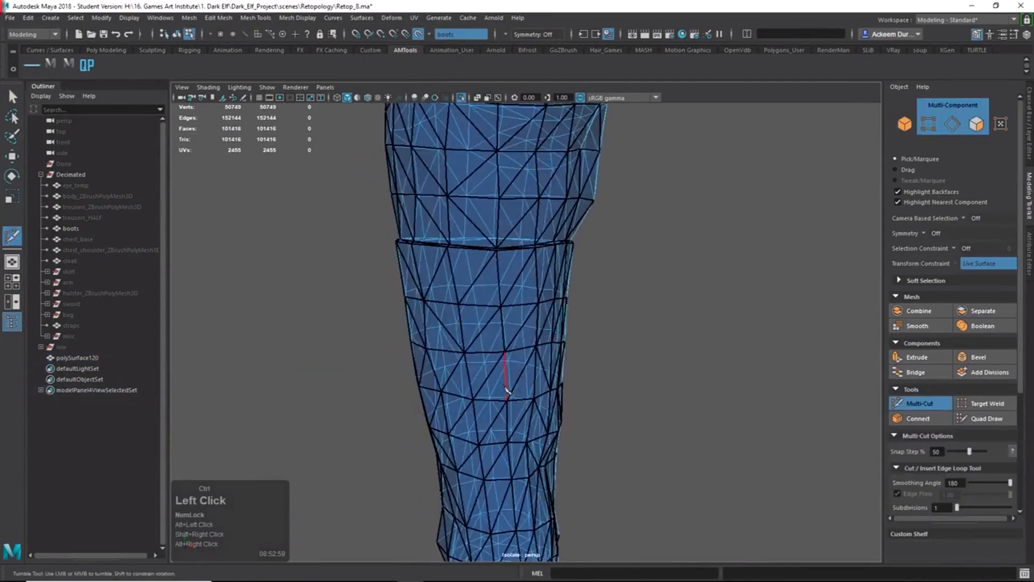
pyautogui.keyDown('alt'); pyautogui.moveTo(464, 429); pyautogui.dragTo(492, 334, button='right'); pyautogui.keyUp('alt')
pyautogui.keyDown('alt'); pyautogui.moveTo(491, 334); pyautogui.dragTo(535, 332); pyautogui.keyUp('alt')
pyautogui.keyDown('alt'); pyautogui.moveTo(609, 429); pyautogui.dragTo(538, 355, button='right'); pyautogui.keyUp('alt')
pyautogui.keyDown('alt'); pyautogui.moveTo(538, 356); pyautogui.dragTo(605, 338); pyautogui.keyUp('alt')
pyautogui.press('q')
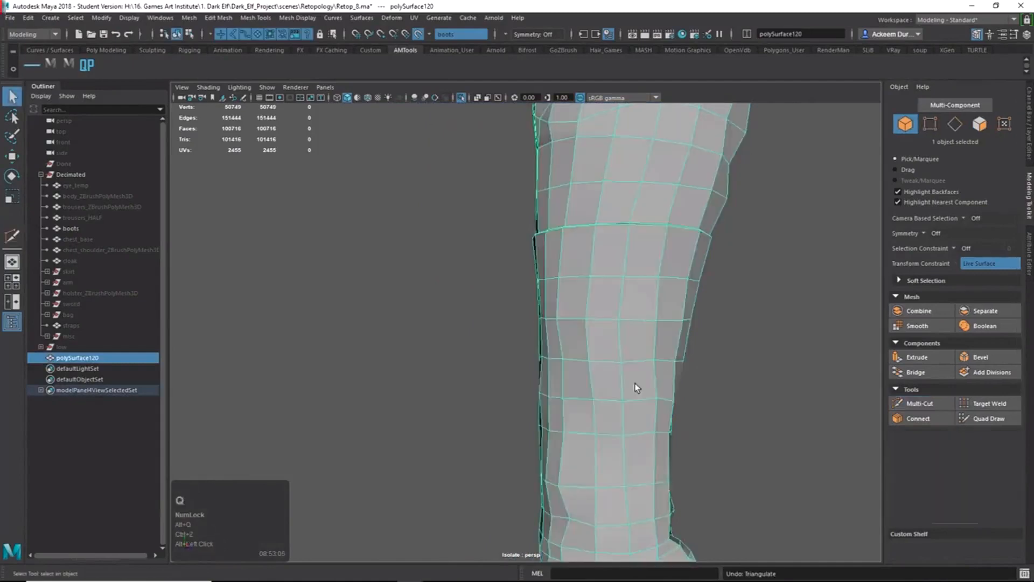
pyautogui.keyDown('alt'); pyautogui.moveTo(638, 388); pyautogui.dragTo(591, 387); pyautogui.keyUp('alt')
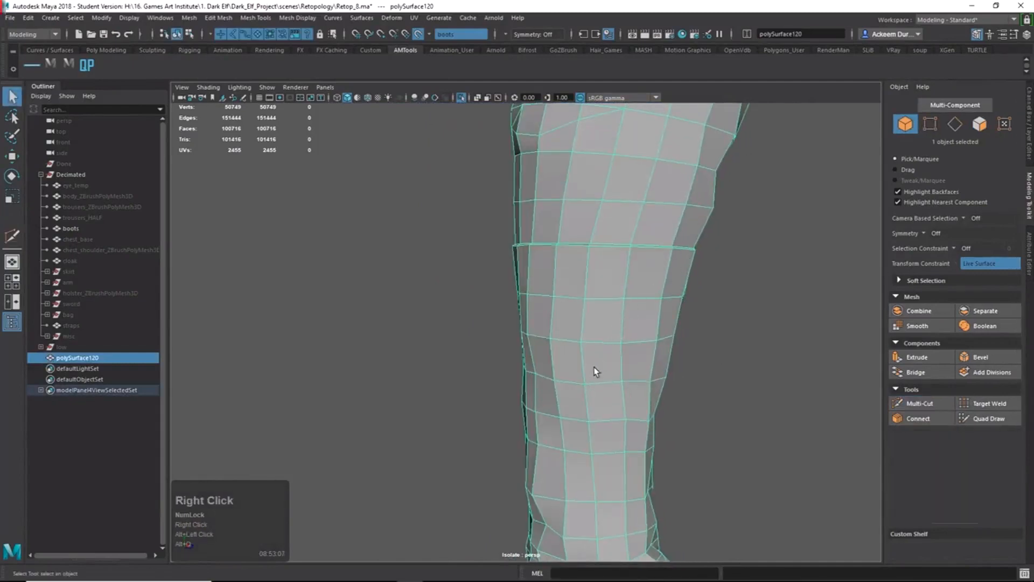
# Multi-Cut one new edge across a face near the boot's upper outer side and commit it.
pyautogui.press('space')
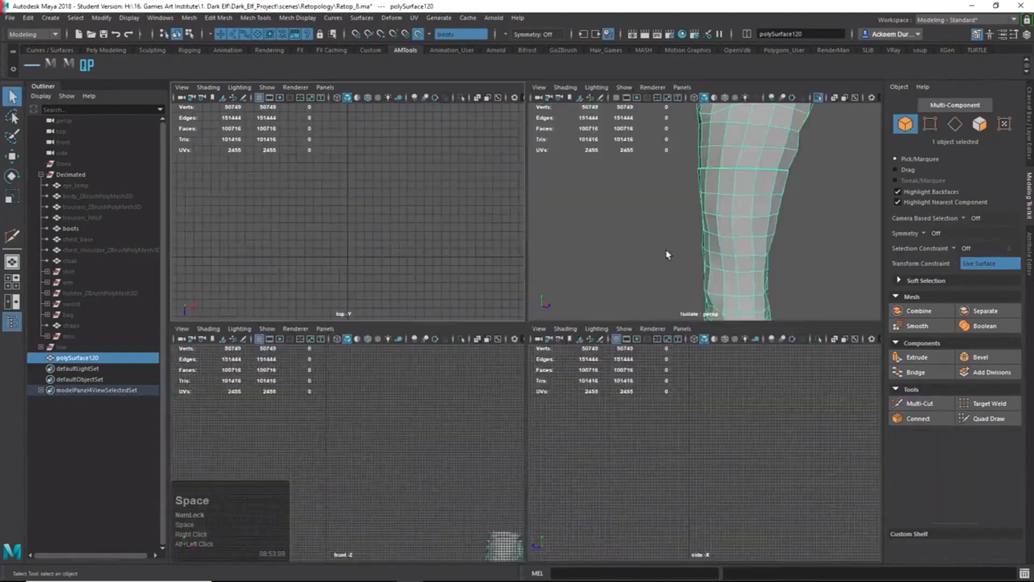
pyautogui.press('space')
pyautogui.keyDown('alt'); pyautogui.moveTo(681, 231); pyautogui.dragTo(595, 353, button='middle'); pyautogui.keyUp('alt')
pyautogui.keyDown('alt'); pyautogui.moveTo(595, 354); pyautogui.dragTo(530, 349); pyautogui.keyUp('alt')
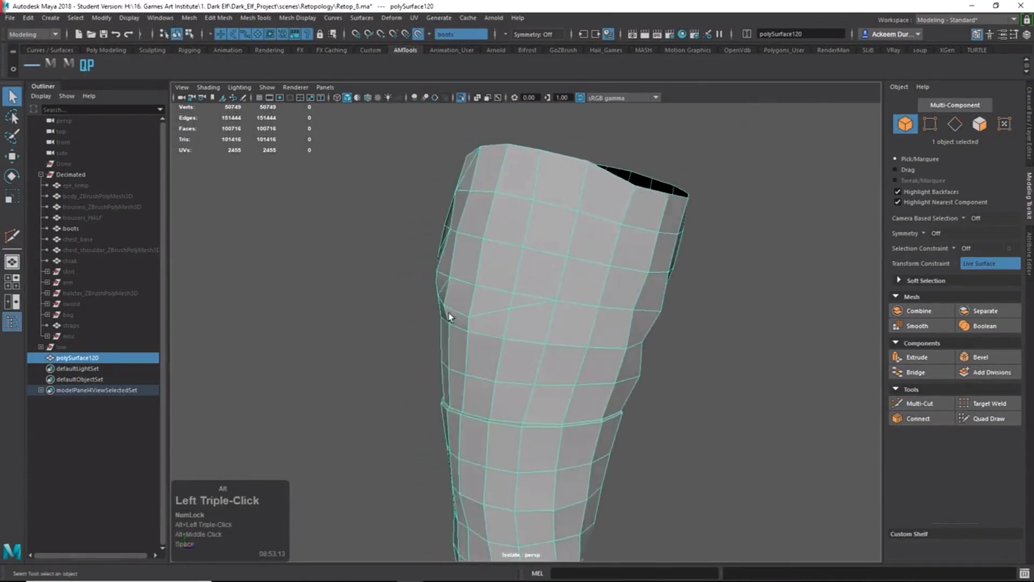
pyautogui.keyDown('alt'); pyautogui.moveTo(450, 316); pyautogui.dragTo(674, 397, button='right'); pyautogui.keyUp('alt')
pyautogui.keyDown('alt'); pyautogui.moveTo(673, 397); pyautogui.dragTo(664, 366); pyautogui.keyUp('alt')
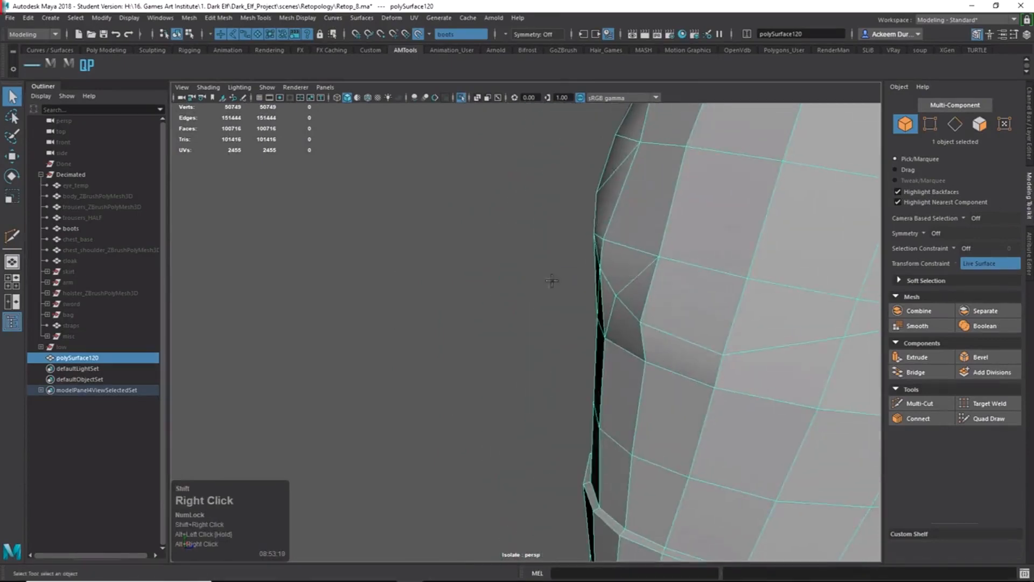
pyautogui.keyDown('shift'); pyautogui.moveTo(552, 280); pyautogui.dragTo(609, 252, button='right'); pyautogui.keyUp('shift')
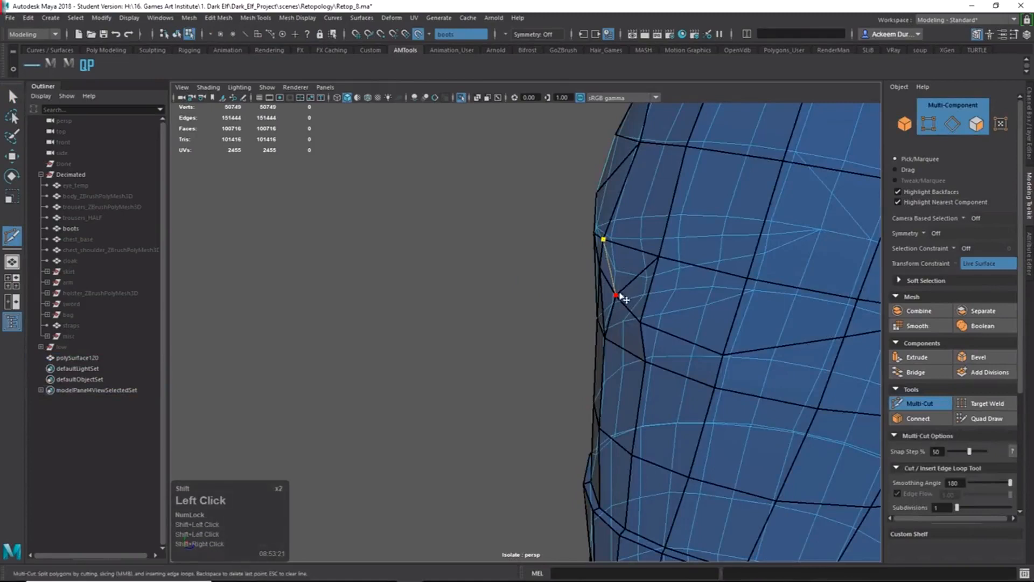
pyautogui.press('Return')
pyautogui.press('q')
pyautogui.moveTo(614, 314); pyautogui.dragTo(674, 274, button='right')
pyautogui.keyDown('alt'); pyautogui.moveTo(674, 274); pyautogui.dragTo(639, 286); pyautogui.keyUp('alt')
pyautogui.keyDown('alt'); pyautogui.moveTo(638, 285); pyautogui.dragTo(458, 285, button='right'); pyautogui.keyUp('alt')
# Select the retopology mesh and switch to Quad Draw, framing the leg's open top.
pyautogui.click(503, 403)
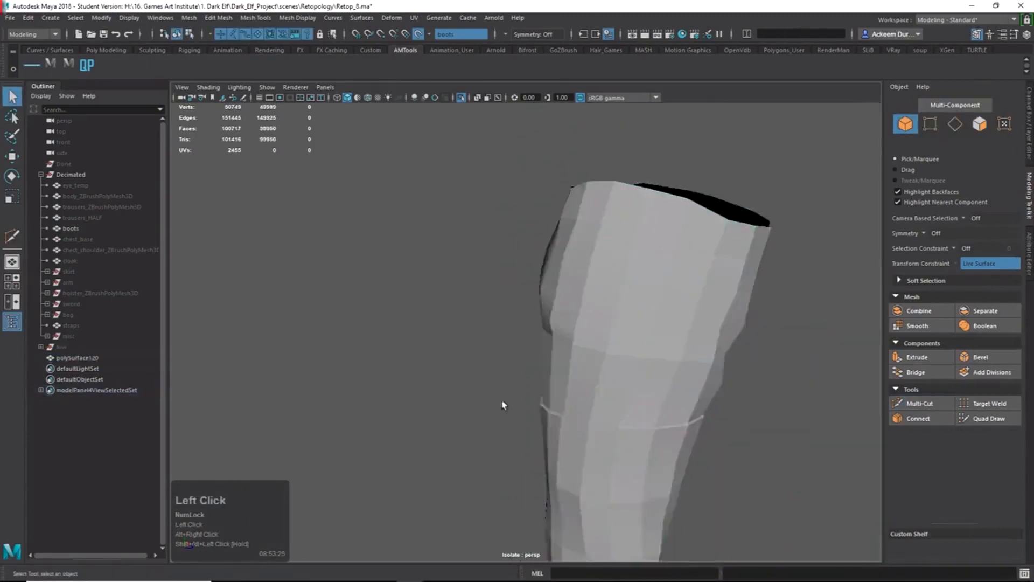
pyautogui.keyDown('alt'); pyautogui.moveTo(504, 404); pyautogui.dragTo(672, 365); pyautogui.keyUp('alt')
pyautogui.click(672, 366)
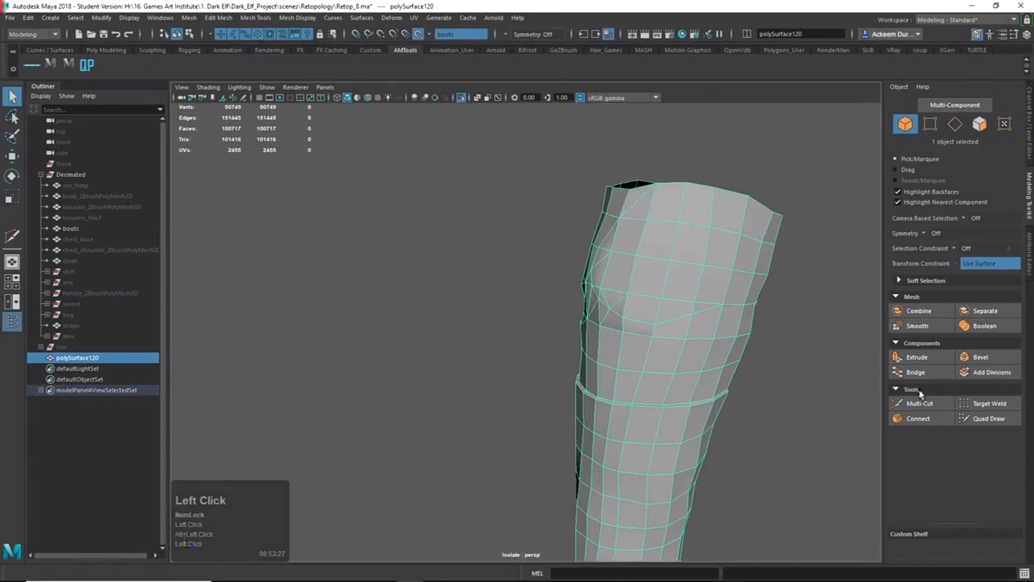
pyautogui.keyDown('alt'); pyautogui.moveTo(857, 432); pyautogui.dragTo(625, 382); pyautogui.keyUp('alt')
pyautogui.keyDown('alt'); pyautogui.moveTo(625, 382); pyautogui.dragTo(571, 366, button='middle'); pyautogui.keyUp('alt')
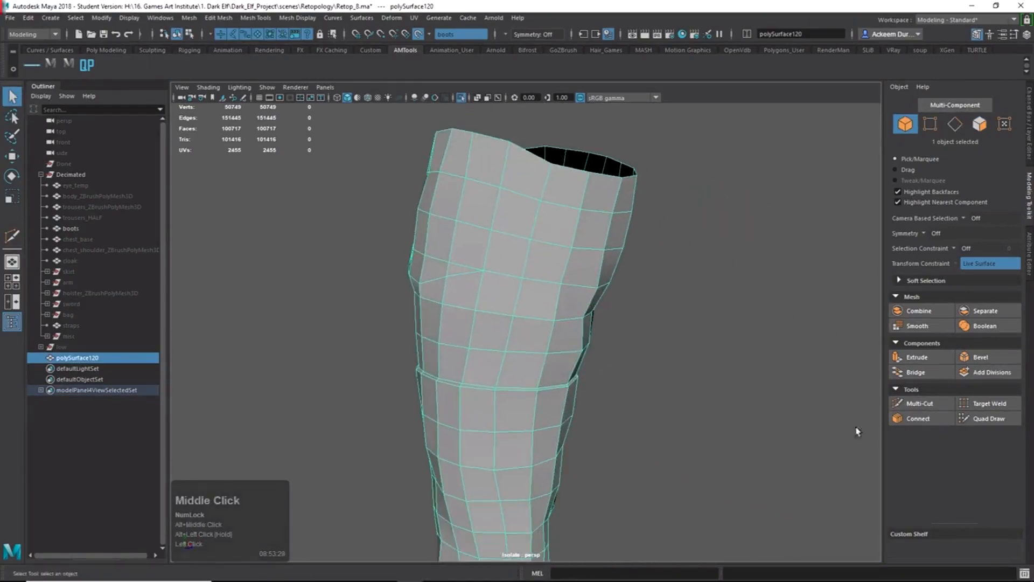
pyautogui.click(988, 418)
pyautogui.keyDown('alt'); pyautogui.moveTo(697, 402); pyautogui.dragTo(453, 130); pyautogui.keyUp('alt')
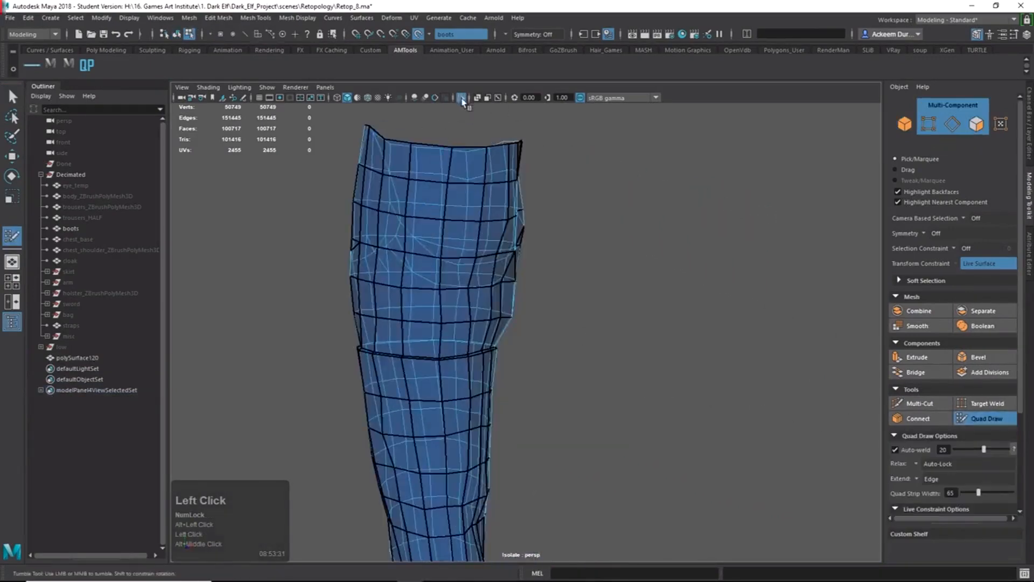
# Show both boots again and move to a low close-up of the leg.
pyautogui.click(462, 99)
pyautogui.keyDown('alt'); pyautogui.moveTo(381, 168); pyautogui.dragTo(499, 420, button='right'); pyautogui.keyUp('alt')
pyautogui.keyDown('alt'); pyautogui.moveTo(498, 420); pyautogui.dragTo(681, 377, button='middle'); pyautogui.keyUp('alt')
pyautogui.keyDown('alt'); pyautogui.moveTo(682, 377); pyautogui.dragTo(532, 191); pyautogui.keyUp('alt')
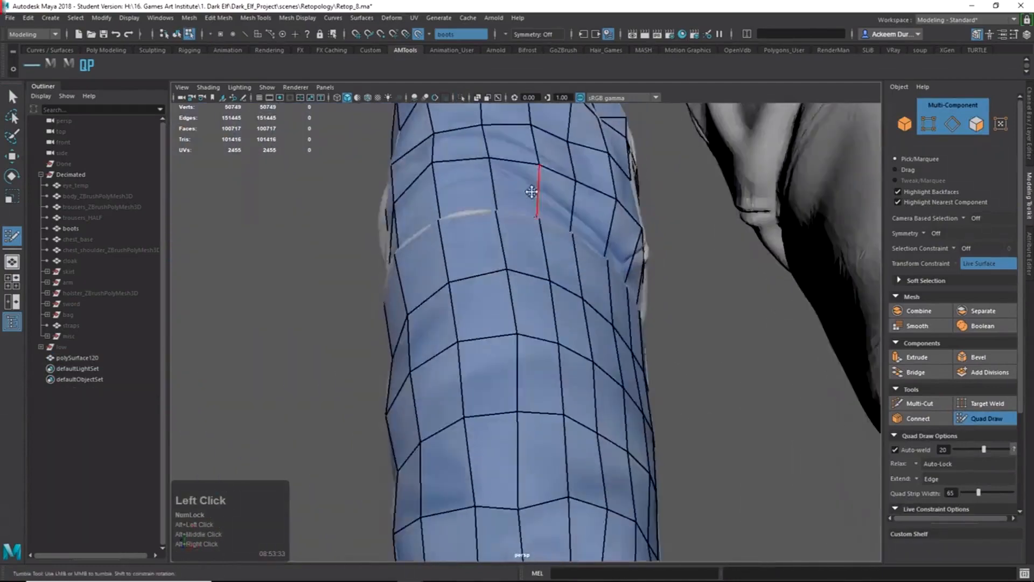
pyautogui.keyDown('alt'); pyautogui.moveTo(532, 191); pyautogui.dragTo(558, 286, button='middle'); pyautogui.keyUp('alt')
pyautogui.keyDown('alt'); pyautogui.moveTo(559, 286); pyautogui.dragTo(657, 396, button='right'); pyautogui.keyUp('alt')
pyautogui.keyDown('alt'); pyautogui.moveTo(658, 396); pyautogui.dragTo(668, 412); pyautogui.keyUp('alt')
pyautogui.keyDown('alt'); pyautogui.moveTo(667, 412); pyautogui.dragTo(662, 418, button='middle'); pyautogui.keyUp('alt')
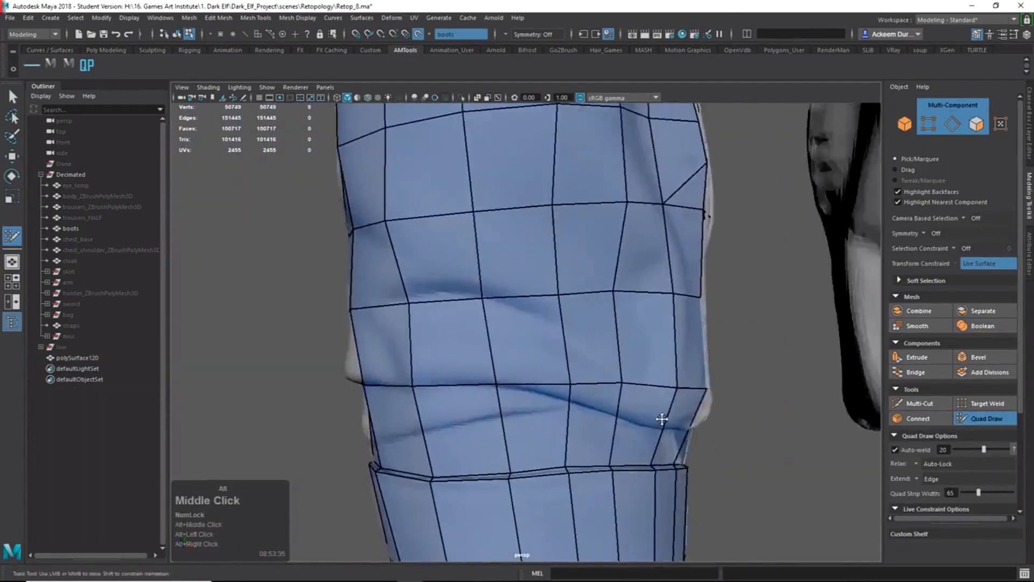
pyautogui.moveTo(662, 418)
pyautogui.keyDown('alt'); pyautogui.mouseDown()
pyautogui.moveTo(588, 404)
pyautogui.moveTo(478, 419)
pyautogui.moveTo(612, 485)
pyautogui.moveTo(600, 468)
pyautogui.mouseUp(); pyautogui.keyUp('alt')
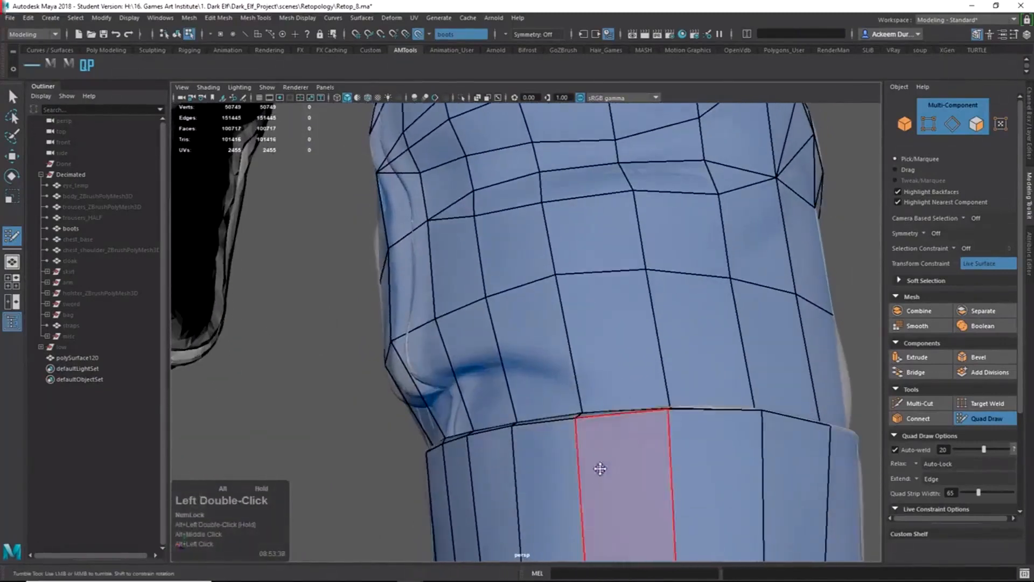
# Pick the Multi-Cut tool and tumble around to frame the knee.
pyautogui.keyDown('shift'); pyautogui.moveTo(611, 390); pyautogui.dragTo(600, 352, button='right'); pyautogui.keyUp('shift')
pyautogui.keyDown('alt'); pyautogui.moveTo(600, 352); pyautogui.dragTo(633, 434); pyautogui.keyUp('alt')
pyautogui.keyDown('alt'); pyautogui.moveTo(638, 520); pyautogui.dragTo(634, 404, button='middle'); pyautogui.keyUp('alt')
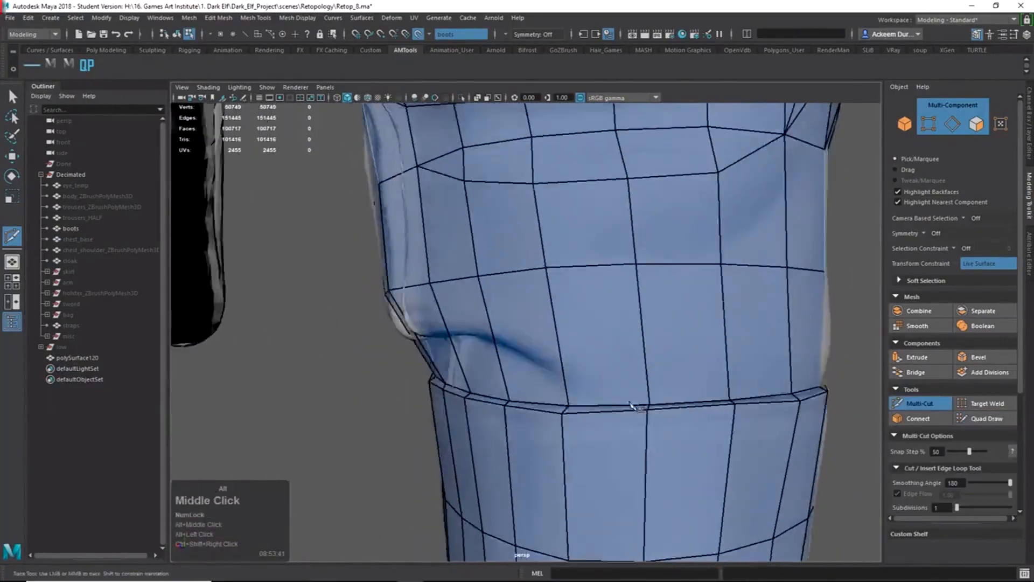
pyautogui.keyDown('alt'); pyautogui.moveTo(633, 404); pyautogui.dragTo(511, 412); pyautogui.keyUp('alt')
pyautogui.keyDown('alt'); pyautogui.moveTo(323, 458); pyautogui.dragTo(587, 462); pyautogui.keyUp('alt')
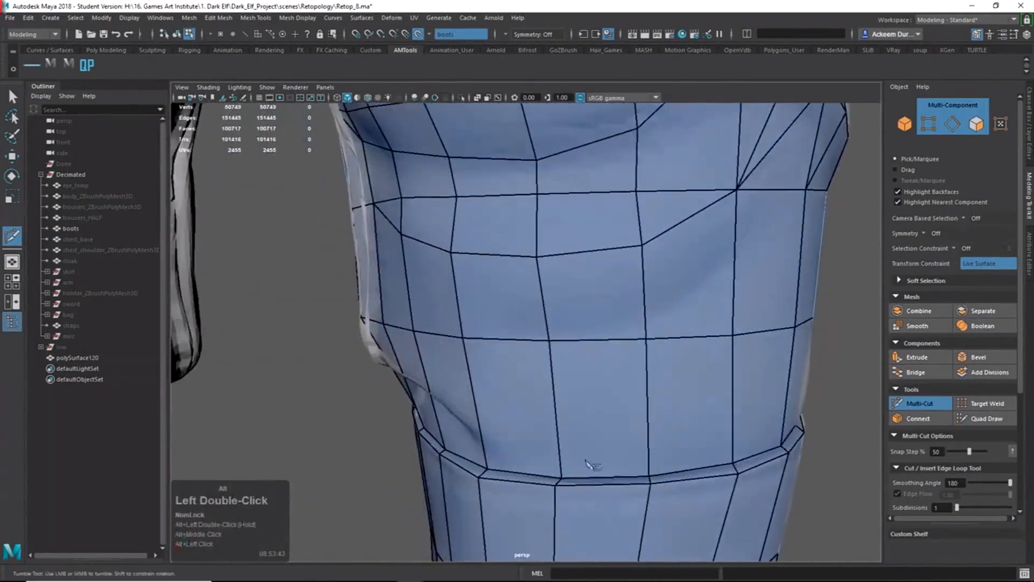
pyautogui.keyDown('alt'); pyautogui.moveTo(517, 451); pyautogui.dragTo(558, 397); pyautogui.keyUp('alt')
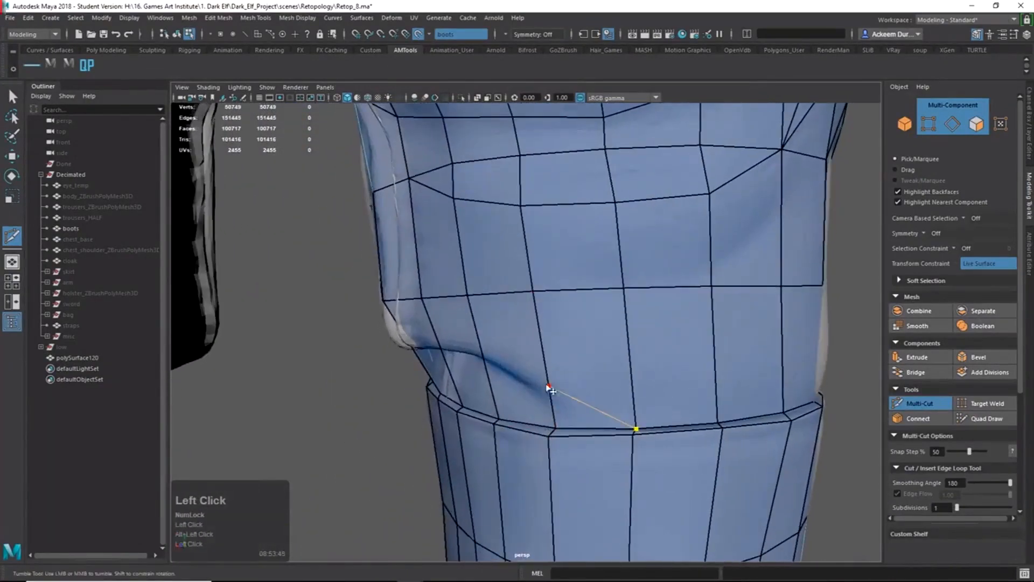
pyautogui.keyDown('alt'); pyautogui.moveTo(486, 353); pyautogui.dragTo(649, 356); pyautogui.keyUp('alt')
pyautogui.keyDown('alt'); pyautogui.moveTo(649, 356); pyautogui.dragTo(653, 383, button='middle'); pyautogui.keyUp('alt')
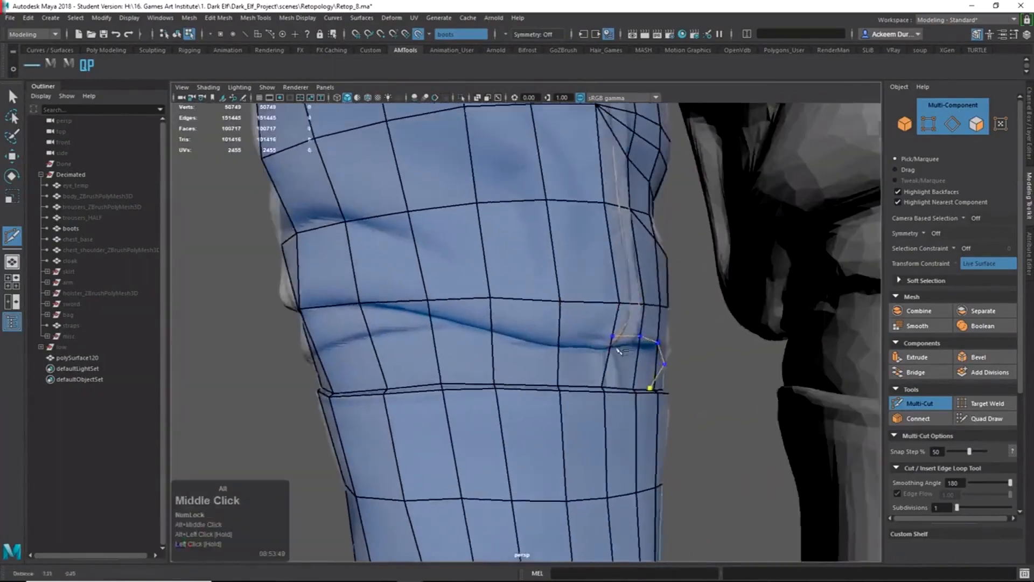
pyautogui.keyDown('alt'); pyautogui.moveTo(652, 383); pyautogui.dragTo(712, 255, button='right'); pyautogui.keyUp('alt')
pyautogui.keyDown('alt'); pyautogui.moveTo(588, 334); pyautogui.dragTo(746, 476, button='right'); pyautogui.keyUp('alt')
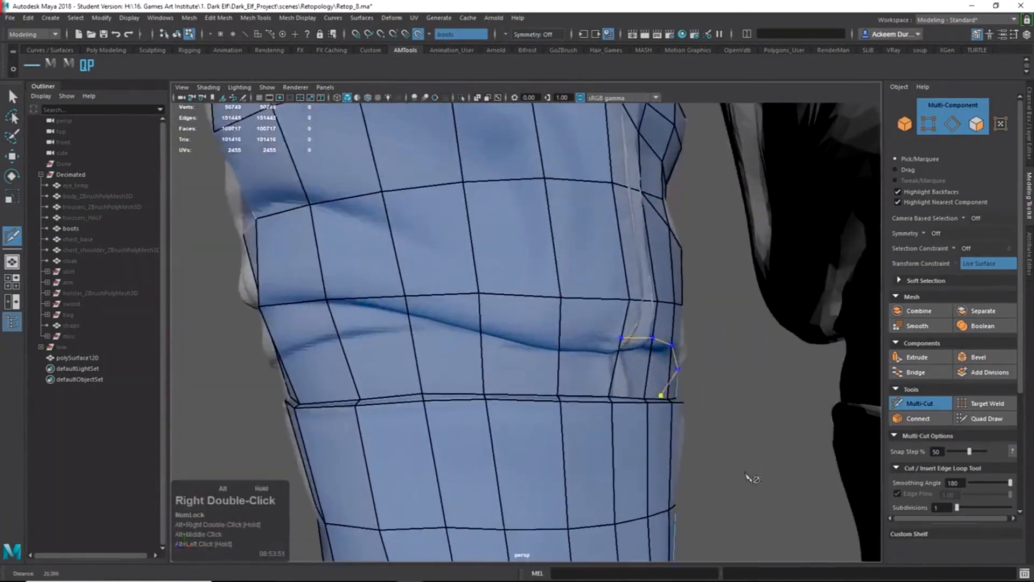
pyautogui.keyDown('alt'); pyautogui.moveTo(608, 375); pyautogui.dragTo(462, 322); pyautogui.keyUp('alt')
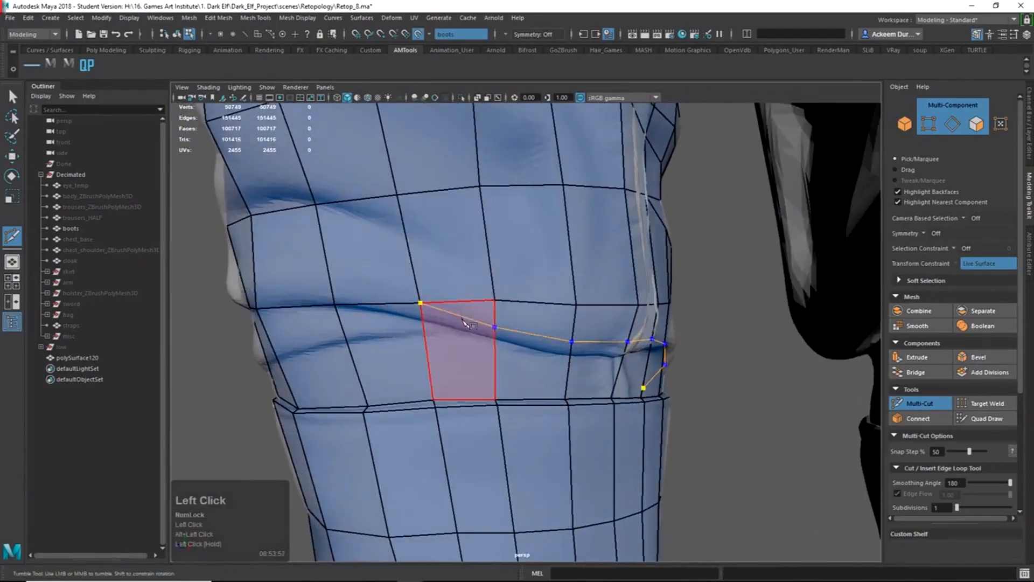
pyautogui.keyDown('alt'); pyautogui.moveTo(658, 364); pyautogui.dragTo(436, 280); pyautogui.keyUp('alt')
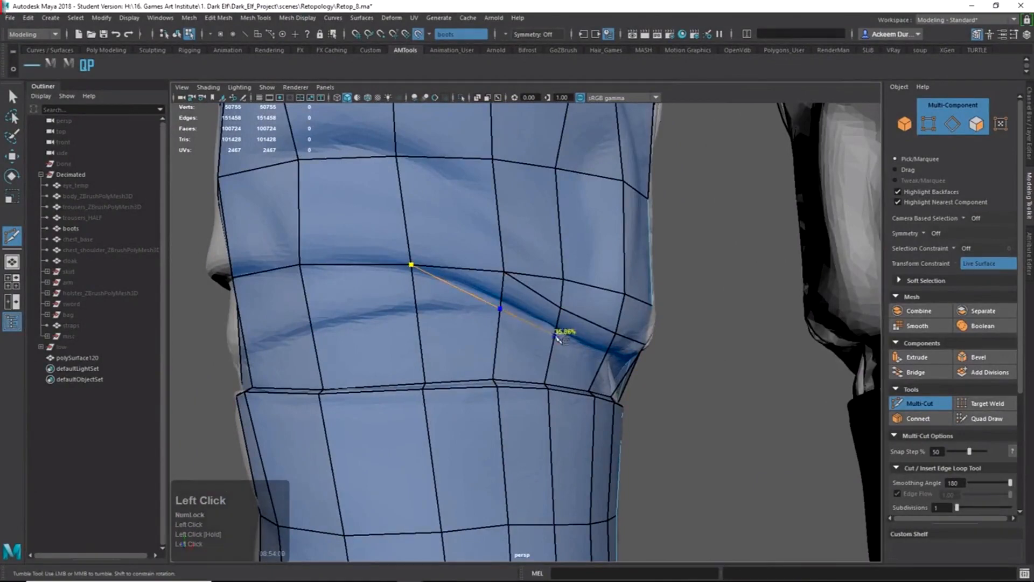
# Place cut points across the edges along the crease above the lower band.
pyautogui.click(604, 360)
pyautogui.keyDown('alt'); pyautogui.moveTo(648, 372); pyautogui.dragTo(562, 317); pyautogui.keyUp('alt')
pyautogui.click(640, 358)
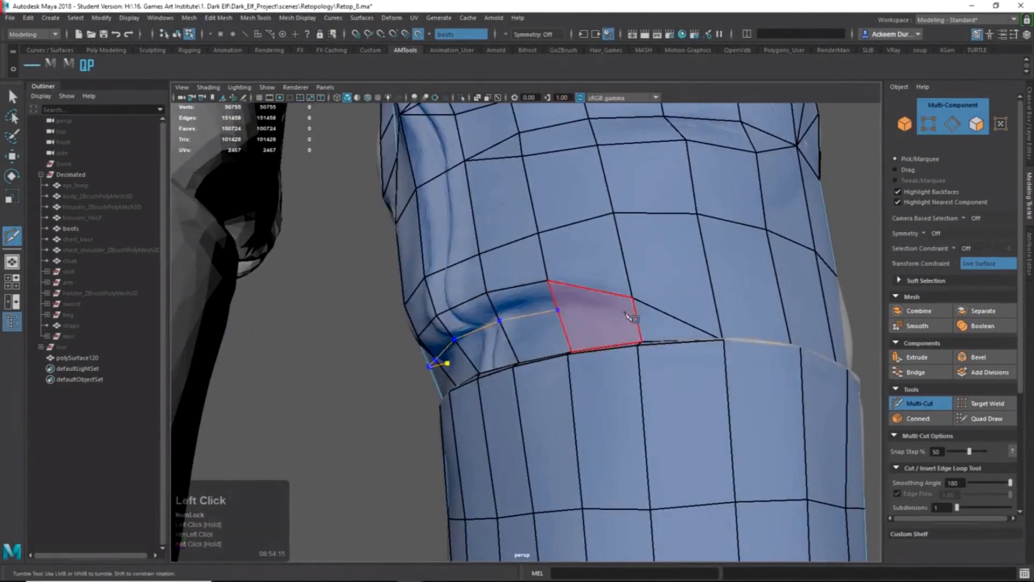
pyautogui.keyDown('alt'); pyautogui.moveTo(646, 316); pyautogui.dragTo(611, 346); pyautogui.keyUp('alt')
pyautogui.keyDown('alt'); pyautogui.moveTo(611, 346); pyautogui.dragTo(694, 479, button='right'); pyautogui.keyUp('alt')
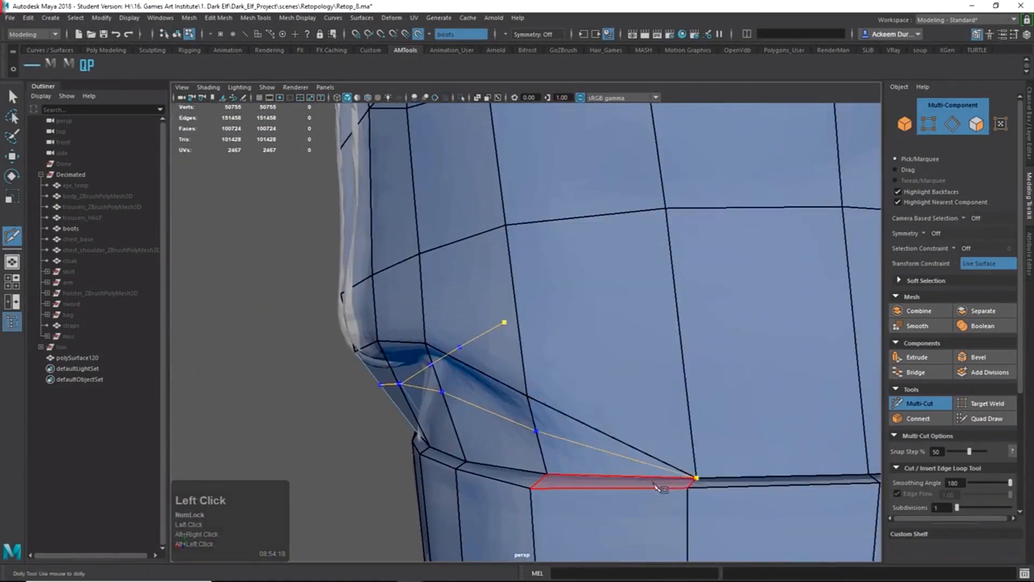
# Commit the crease cut and zoom onto the knee crease.
pyautogui.press('Return')
pyautogui.moveTo(657, 487)
pyautogui.keyDown('alt'); pyautogui.mouseDown()
pyautogui.moveTo(561, 385)
pyautogui.moveTo(727, 405)
pyautogui.moveTo(565, 381)
pyautogui.mouseUp(); pyautogui.keyUp('alt')
pyautogui.keyDown('alt'); pyautogui.moveTo(565, 381); pyautogui.dragTo(571, 384, button='right'); pyautogui.keyUp('alt')
pyautogui.keyDown('alt'); pyautogui.moveTo(571, 383); pyautogui.dragTo(511, 317, button='middle'); pyautogui.keyUp('alt')
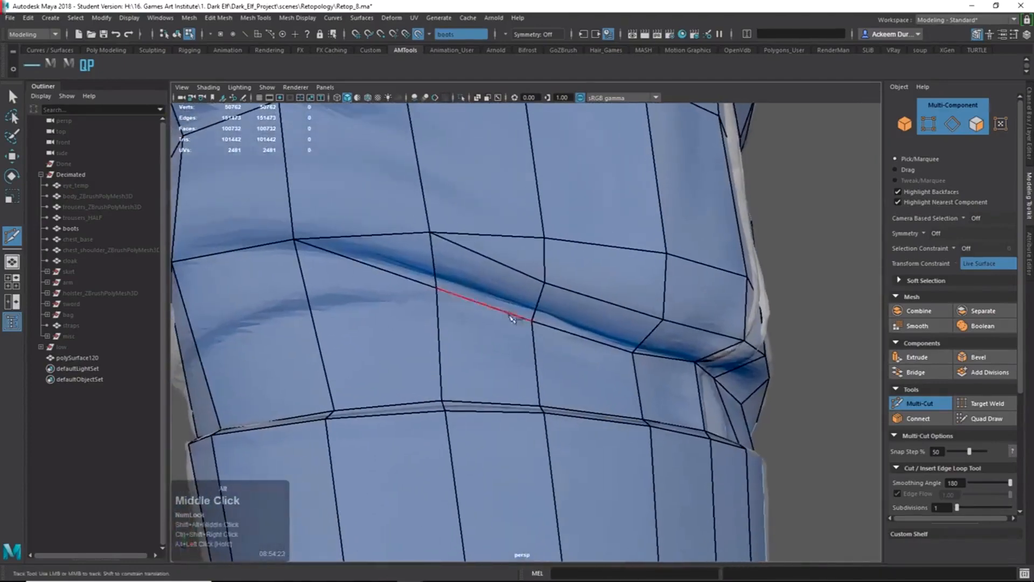
# Inspect the crease area in Quad Draw, then return to Multi-Cut.
pyautogui.keyDown('shift'); pyautogui.moveTo(459, 298); pyautogui.dragTo(462, 249, button='right'); pyautogui.keyUp('shift')
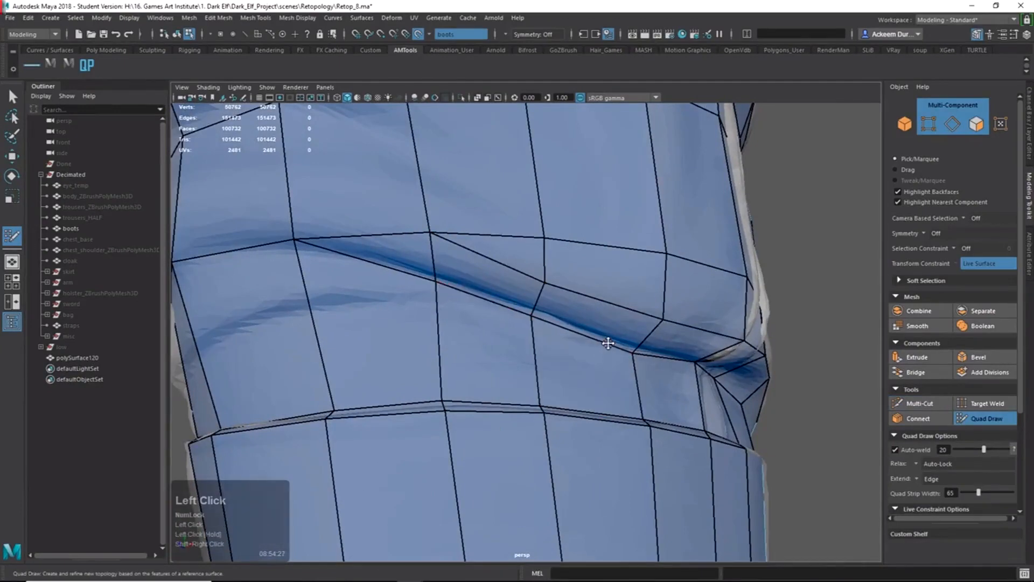
pyautogui.keyDown('alt'); pyautogui.moveTo(626, 348); pyautogui.dragTo(519, 352); pyautogui.keyUp('alt')
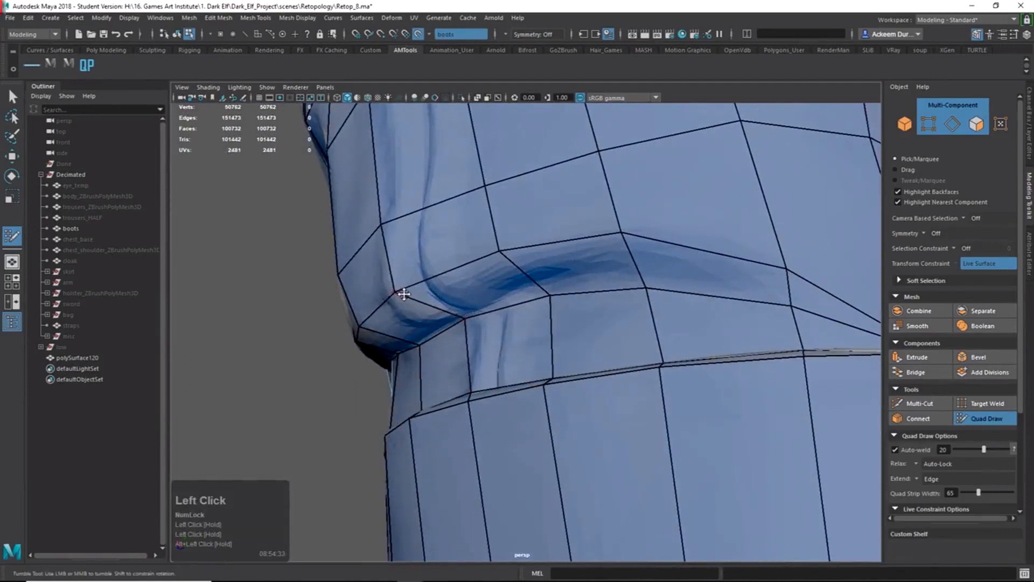
pyautogui.keyDown('alt'); pyautogui.moveTo(404, 294); pyautogui.dragTo(394, 289); pyautogui.keyUp('alt')
pyautogui.keyDown('alt'); pyautogui.moveTo(381, 251); pyautogui.dragTo(486, 301); pyautogui.keyUp('alt')
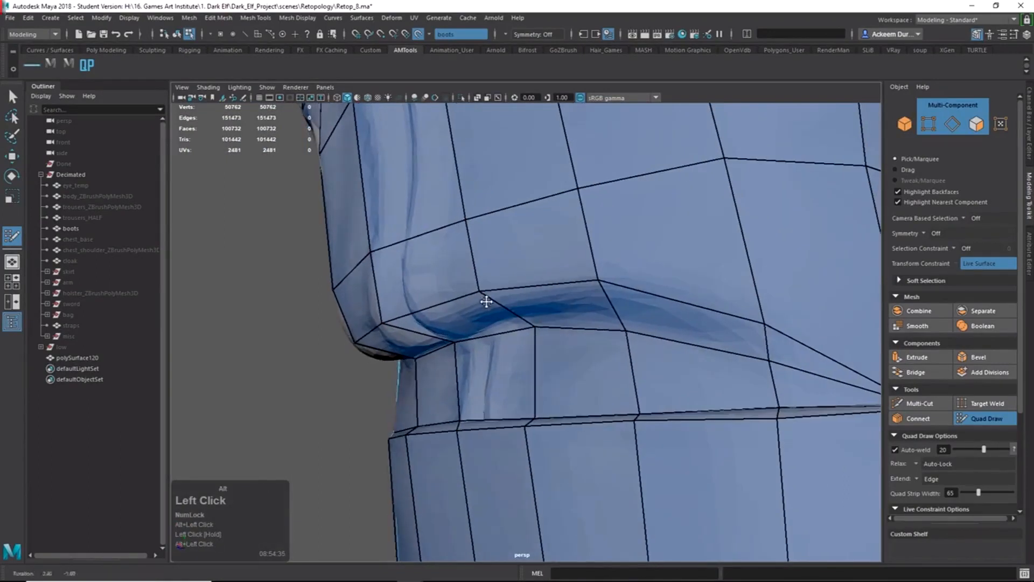
pyautogui.keyDown('alt'); pyautogui.moveTo(650, 345); pyautogui.dragTo(602, 319); pyautogui.keyUp('alt')
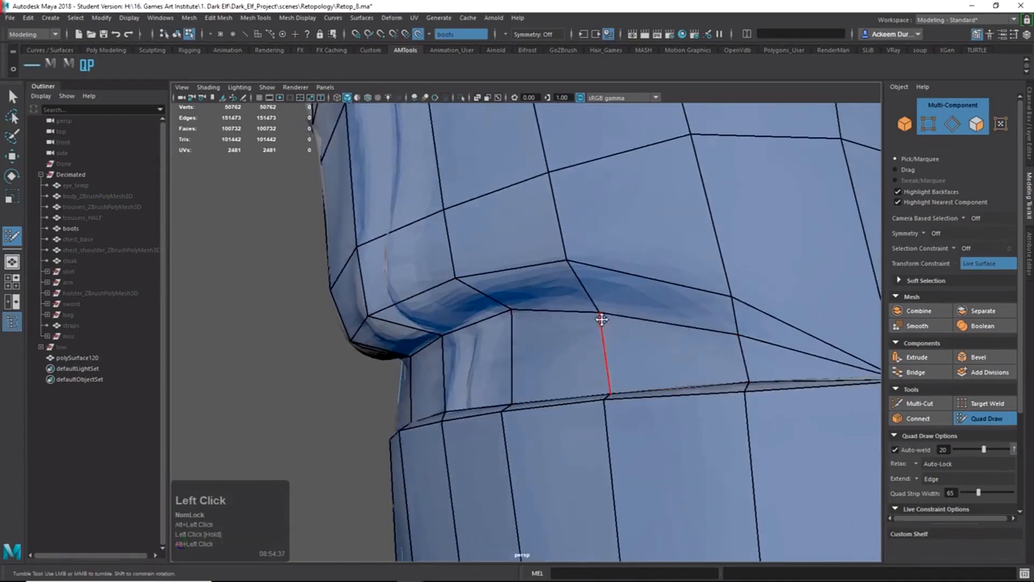
pyautogui.keyDown('alt'); pyautogui.moveTo(717, 328); pyautogui.dragTo(656, 319, button='right'); pyautogui.keyUp('alt')
pyautogui.moveTo(656, 319)
pyautogui.keyDown('alt'); pyautogui.mouseDown()
pyautogui.moveTo(600, 318)
pyautogui.moveTo(681, 323)
pyautogui.moveTo(681, 300)
pyautogui.moveTo(861, 323)
pyautogui.moveTo(822, 332)
pyautogui.moveTo(784, 318)
pyautogui.moveTo(835, 316)
pyautogui.moveTo(738, 346)
pyautogui.moveTo(676, 338)
pyautogui.mouseUp(); pyautogui.keyUp('alt')
pyautogui.keyDown('shift'); pyautogui.moveTo(676, 337); pyautogui.dragTo(648, 270, button='right'); pyautogui.keyUp('shift')
pyautogui.keyDown('alt'); pyautogui.moveTo(646, 267); pyautogui.dragTo(624, 288, button='middle'); pyautogui.keyUp('alt')
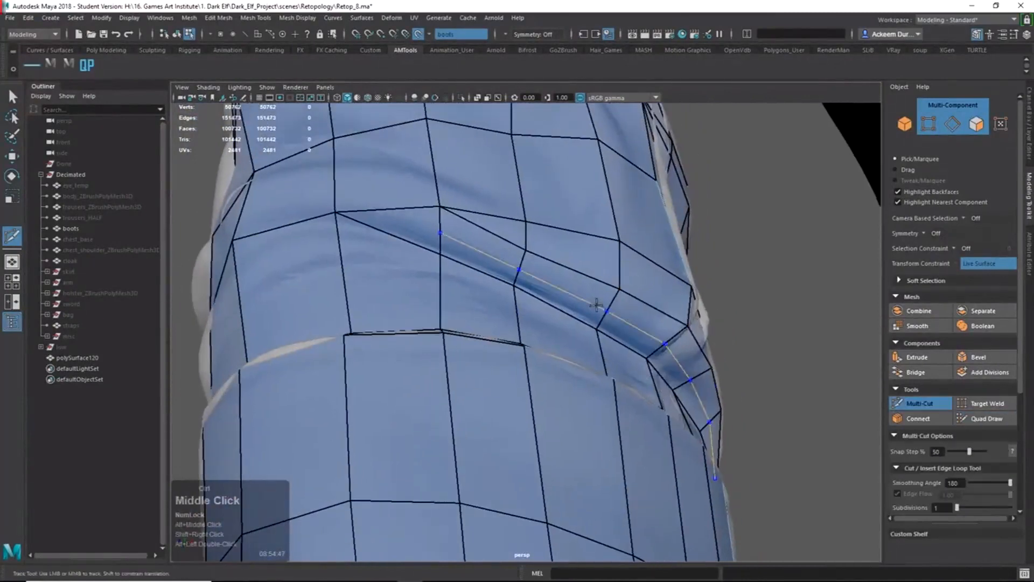
pyautogui.keyDown('alt'); pyautogui.moveTo(653, 322); pyautogui.dragTo(645, 321); pyautogui.keyUp('alt')
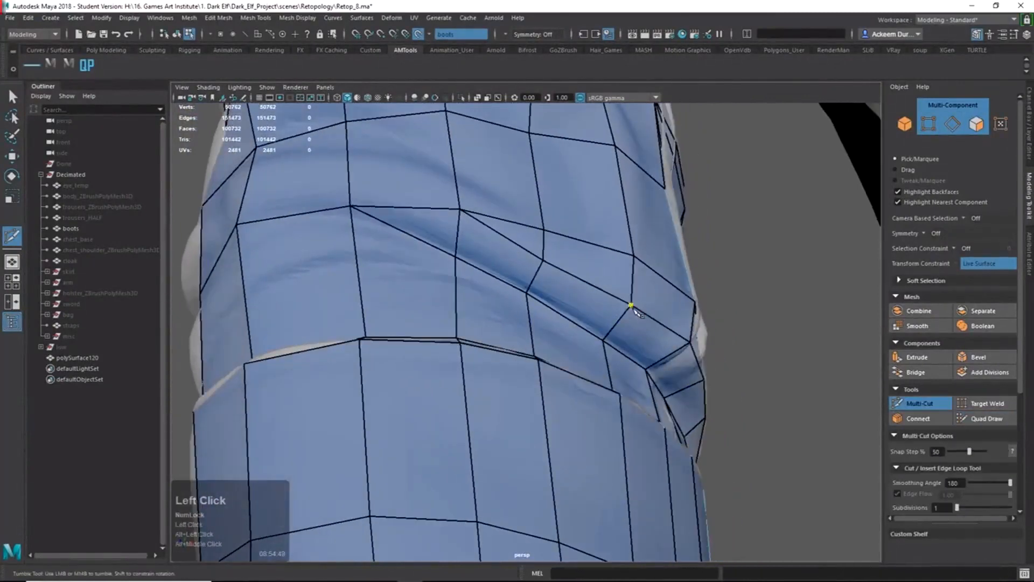
pyautogui.moveTo(678, 365)
pyautogui.keyDown('alt'); pyautogui.mouseDown()
pyautogui.moveTo(670, 377)
pyautogui.moveTo(685, 373)
pyautogui.moveTo(703, 390)
pyautogui.moveTo(673, 401)
pyautogui.moveTo(674, 386)
pyautogui.mouseUp(); pyautogui.keyUp('alt')
# Move the vertex at the crease's end down onto the crease.
pyautogui.press('q')
pyautogui.press('w')
pyautogui.keyDown('alt'); pyautogui.moveTo(673, 385); pyautogui.dragTo(629, 369, button='right'); pyautogui.keyUp('alt')
pyautogui.keyDown('alt'); pyautogui.moveTo(628, 370); pyautogui.dragTo(661, 375); pyautogui.keyUp('alt')
pyautogui.moveTo(694, 336); pyautogui.dragTo(682, 336, button='right')
pyautogui.click(670, 343)
pyautogui.press('w')
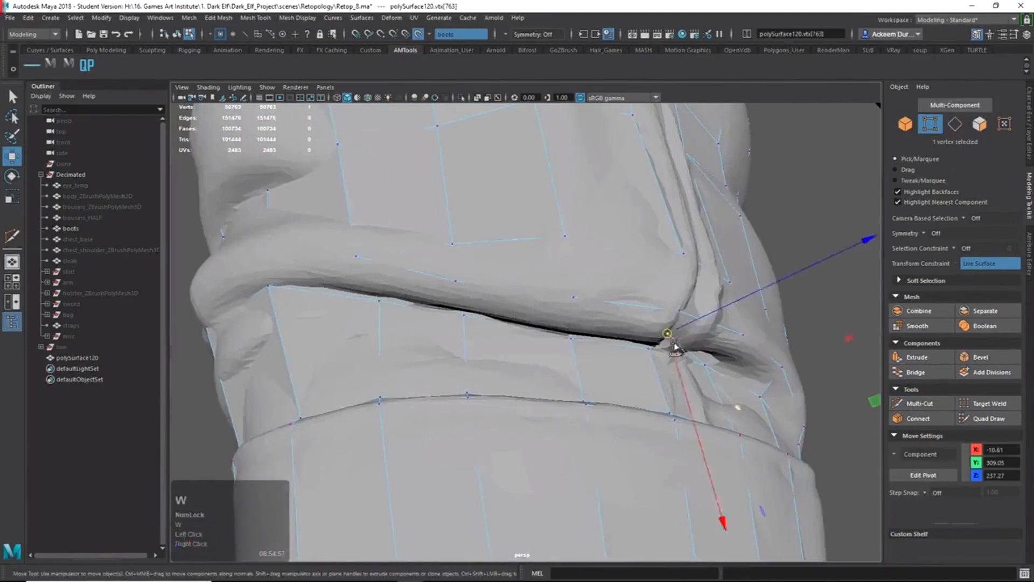
pyautogui.keyDown('alt'); pyautogui.moveTo(672, 347); pyautogui.dragTo(673, 397); pyautogui.keyUp('alt')
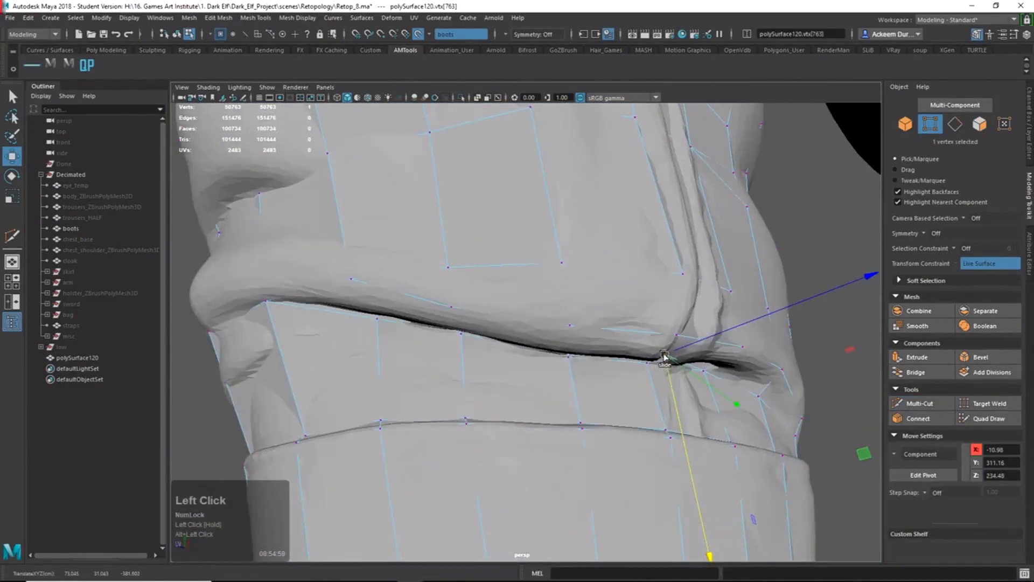
pyautogui.keyDown('alt'); pyautogui.moveTo(667, 357); pyautogui.dragTo(666, 325); pyautogui.keyUp('alt')
# Switch through Quad Draw back to Multi-Cut and reorient the perspective view.
pyautogui.click(984, 417)
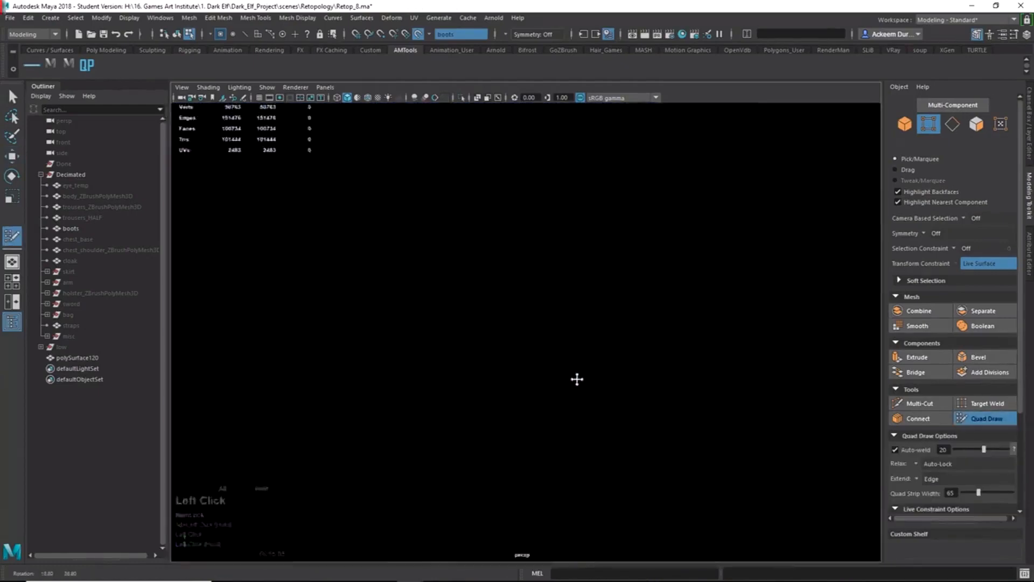
pyautogui.moveTo(576, 379)
pyautogui.keyDown('alt'); pyautogui.mouseDown()
pyautogui.moveTo(592, 362)
pyautogui.moveTo(588, 328)
pyautogui.mouseUp(); pyautogui.keyUp('alt')
pyautogui.keyDown('shift'); pyautogui.moveTo(584, 298); pyautogui.dragTo(549, 260, button='right'); pyautogui.keyUp('shift')
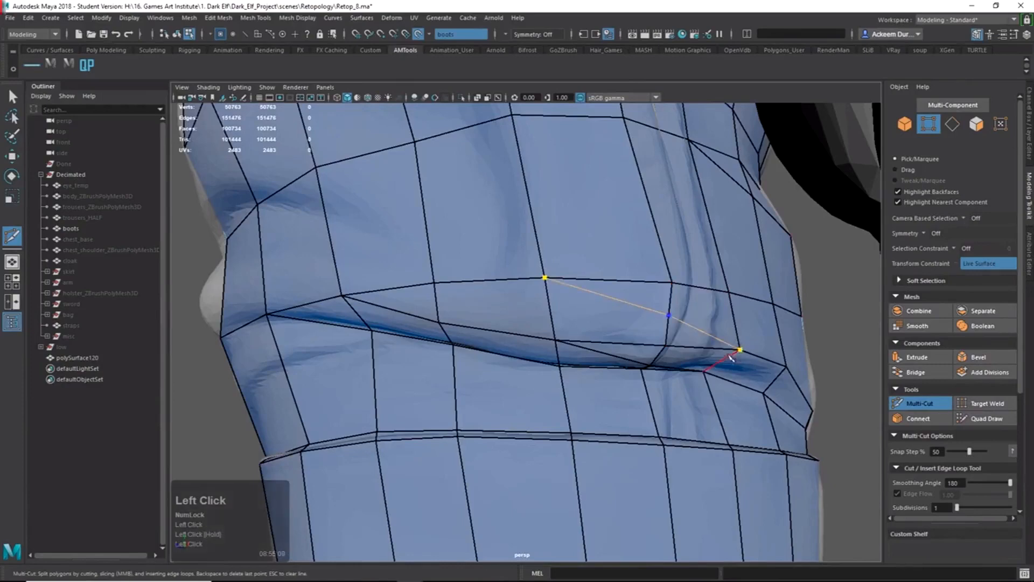
pyautogui.press('space')
pyautogui.press('space')
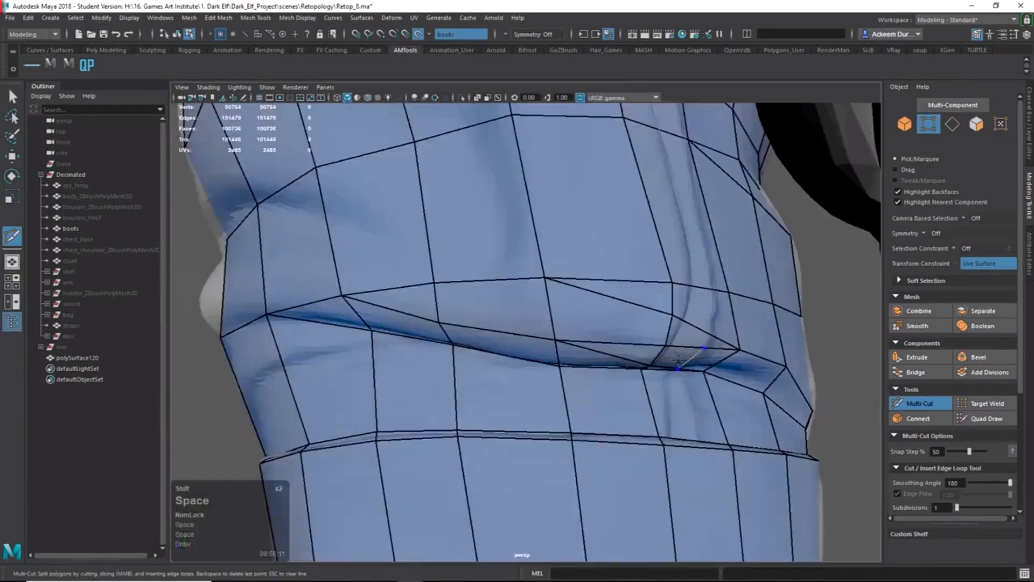
pyautogui.keyDown('shift'); pyautogui.moveTo(700, 285); pyautogui.dragTo(665, 313, button='right'); pyautogui.keyUp('shift')
pyautogui.keyDown('alt'); pyautogui.click(661, 313); pyautogui.keyUp('alt')
pyautogui.keyDown('alt'); pyautogui.moveTo(661, 314); pyautogui.dragTo(692, 332); pyautogui.keyUp('alt')
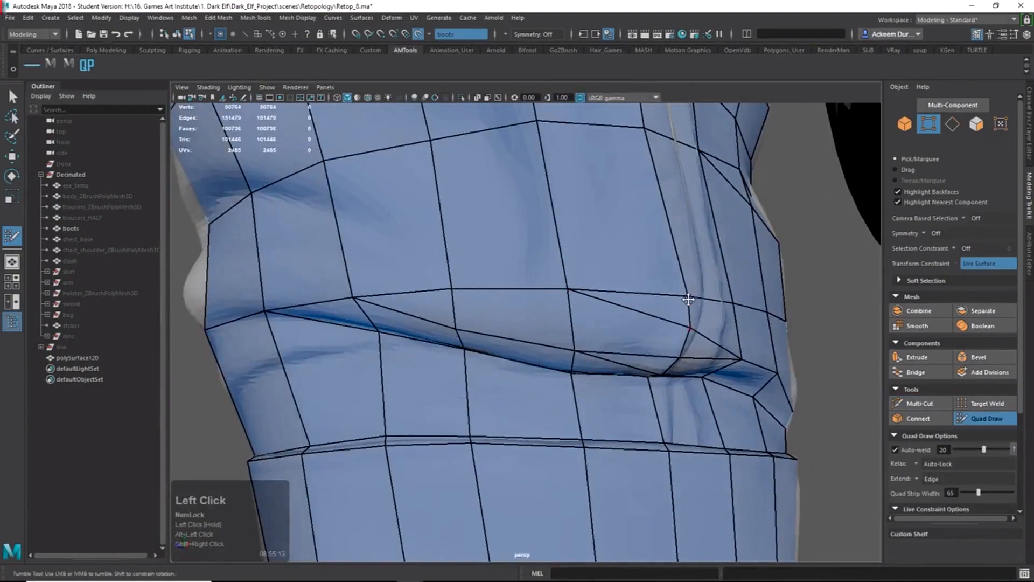
pyautogui.keyDown('alt'); pyautogui.moveTo(700, 290); pyautogui.dragTo(739, 308); pyautogui.keyUp('alt')
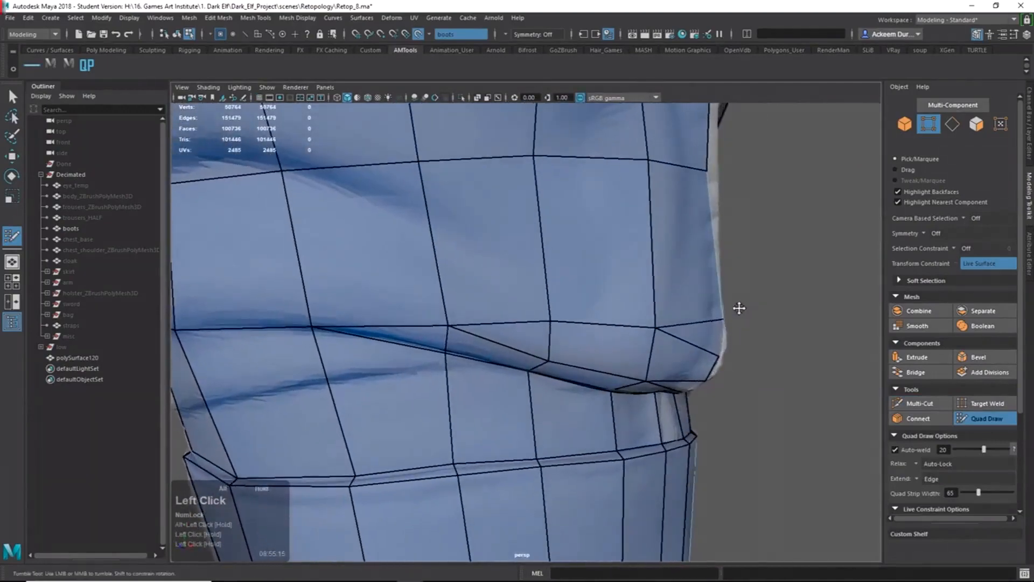
# Orbit around the boot's side to review the new edges against the high-res model.
pyautogui.keyDown('alt'); pyautogui.moveTo(684, 403); pyautogui.dragTo(631, 338, button='right'); pyautogui.keyUp('alt')
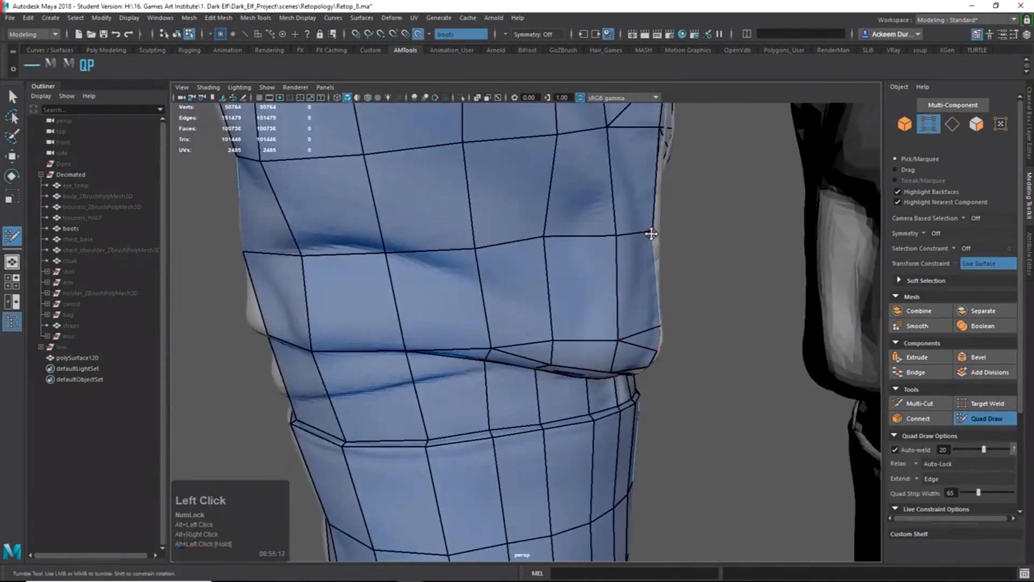
pyautogui.keyDown('alt'); pyautogui.moveTo(666, 243); pyautogui.dragTo(635, 251); pyautogui.keyUp('alt')
pyautogui.keyDown('alt'); pyautogui.moveTo(636, 251); pyautogui.dragTo(565, 329, button='middle'); pyautogui.keyUp('alt')
pyautogui.keyDown('alt'); pyautogui.moveTo(564, 330); pyautogui.dragTo(699, 383, button='right'); pyautogui.keyUp('alt')
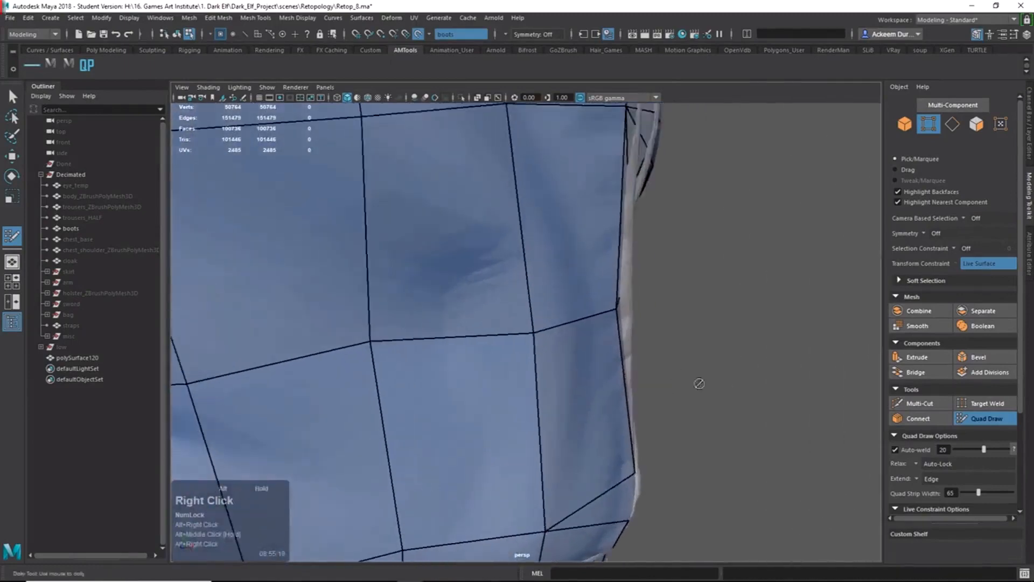
pyautogui.keyDown('alt'); pyautogui.moveTo(676, 346); pyautogui.dragTo(663, 340); pyautogui.keyUp('alt')
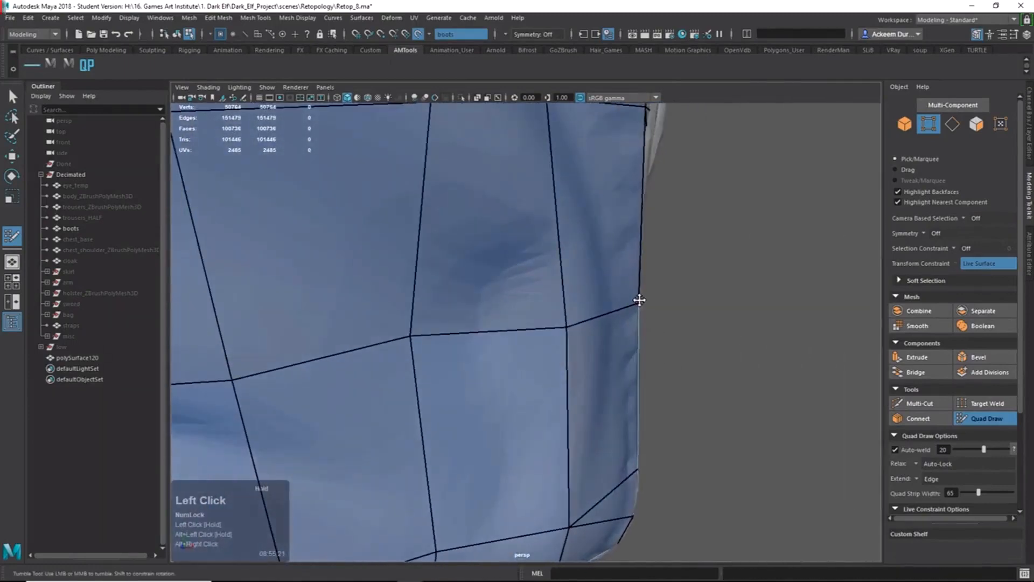
pyautogui.keyDown('alt'); pyautogui.moveTo(647, 304); pyautogui.dragTo(472, 306); pyautogui.keyUp('alt')
pyautogui.keyDown('alt'); pyautogui.moveTo(344, 239); pyautogui.dragTo(415, 288, button='middle'); pyautogui.keyUp('alt')
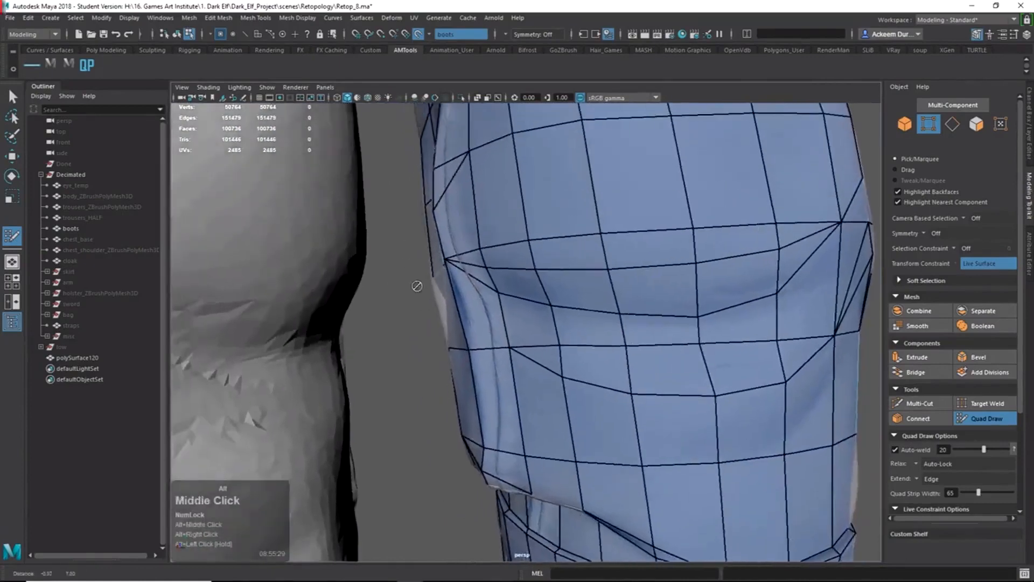
pyautogui.moveTo(416, 289)
pyautogui.keyDown('alt'); pyautogui.mouseDown()
pyautogui.moveTo(459, 296)
pyautogui.moveTo(424, 309)
pyautogui.moveTo(452, 297)
pyautogui.moveTo(474, 323)
pyautogui.mouseUp(); pyautogui.keyUp('alt')
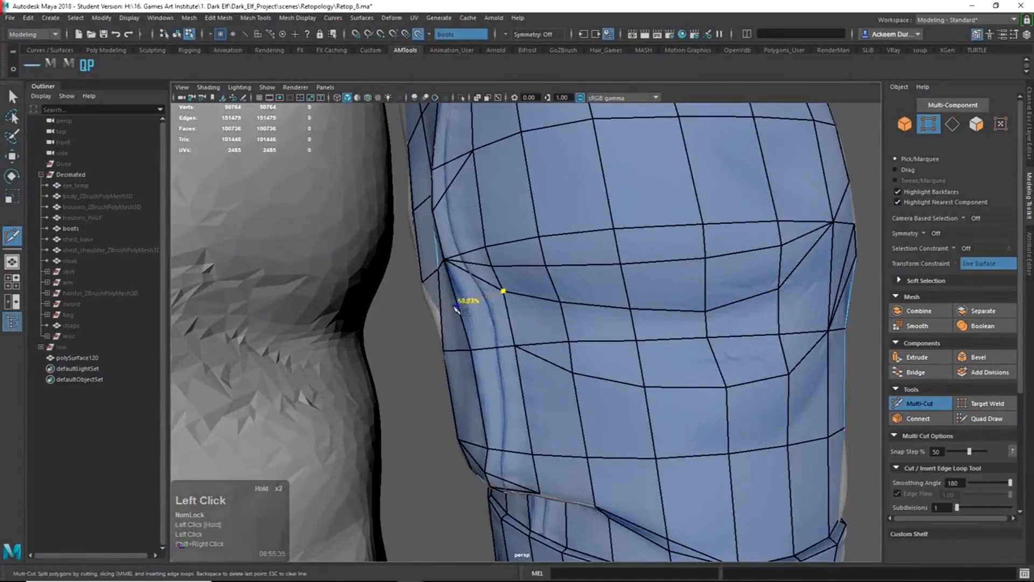
pyautogui.moveTo(456, 308)
pyautogui.keyDown('alt'); pyautogui.mouseDown()
pyautogui.moveTo(519, 295)
pyautogui.moveTo(614, 310)
pyautogui.moveTo(578, 291)
pyautogui.moveTo(531, 320)
pyautogui.moveTo(439, 282)
pyautogui.moveTo(451, 309)
pyautogui.moveTo(616, 323)
pyautogui.moveTo(577, 293)
pyautogui.moveTo(603, 310)
pyautogui.moveTo(500, 351)
pyautogui.moveTo(455, 302)
pyautogui.mouseUp(); pyautogui.keyUp('alt')
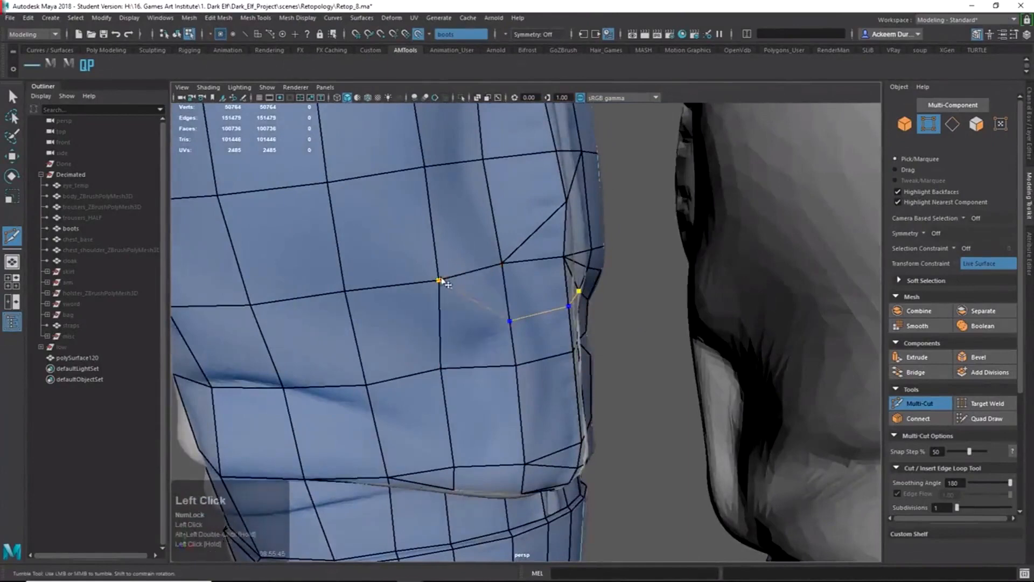
pyautogui.keyDown('alt'); pyautogui.moveTo(487, 342); pyautogui.dragTo(515, 329); pyautogui.keyUp('alt')
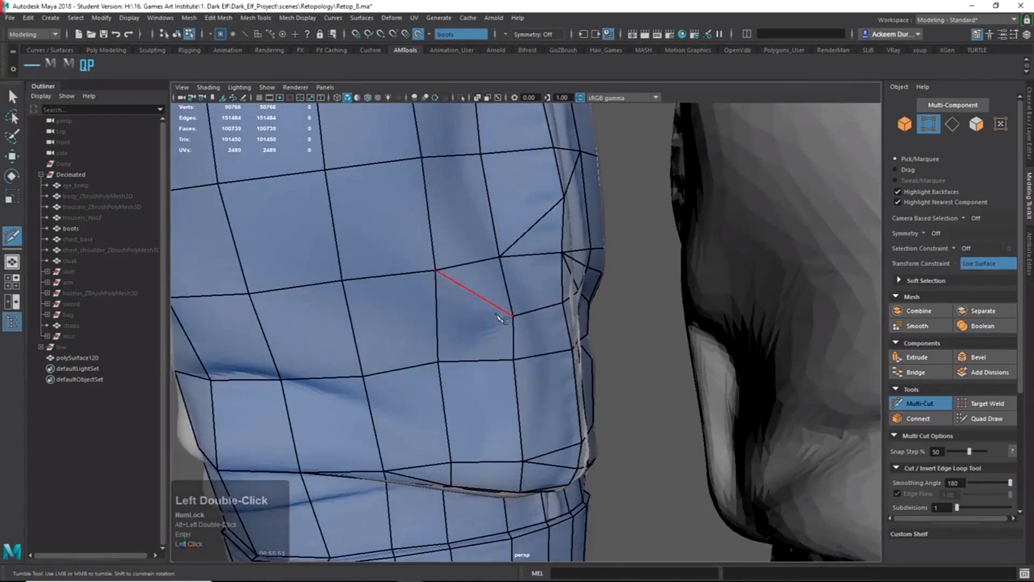
pyautogui.keyDown('alt'); pyautogui.moveTo(457, 349); pyautogui.dragTo(565, 364); pyautogui.keyUp('alt')
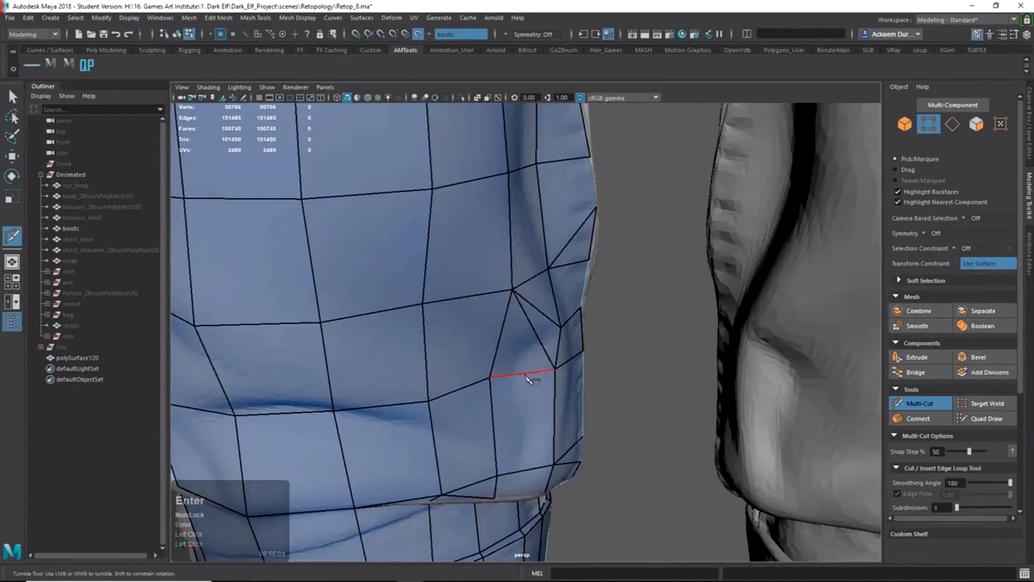
pyautogui.moveTo(528, 377)
pyautogui.keyDown('alt'); pyautogui.mouseDown()
pyautogui.moveTo(587, 371)
pyautogui.moveTo(519, 380)
pyautogui.mouseUp(); pyautogui.keyUp('alt')
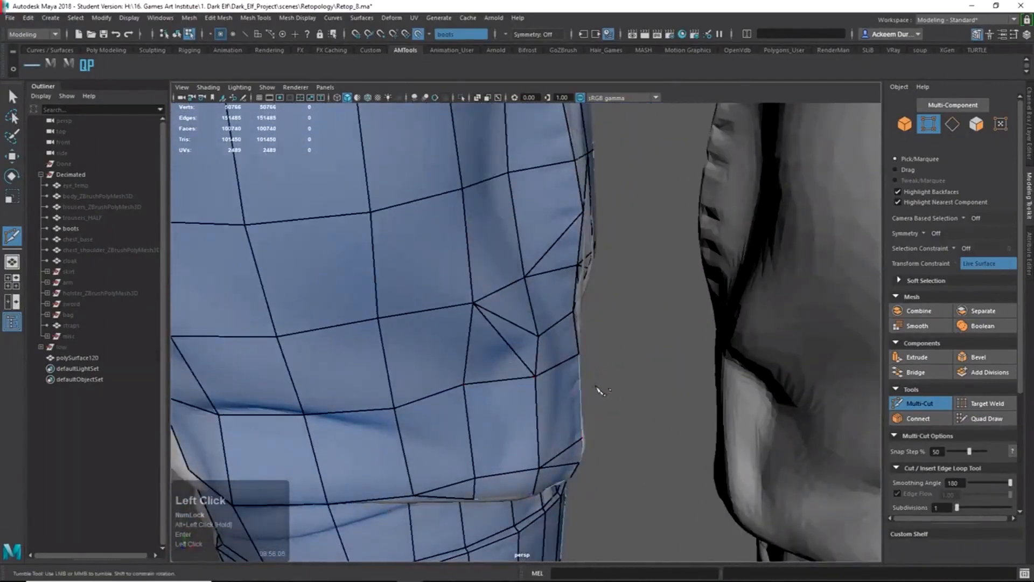
pyautogui.keyDown('alt'); pyautogui.moveTo(596, 385); pyautogui.dragTo(575, 360); pyautogui.keyUp('alt')
# Select the stray vertex on the boot's side edge with the Move tool.
pyautogui.press('q')
pyautogui.moveTo(565, 302); pyautogui.dragTo(515, 312, button='right')
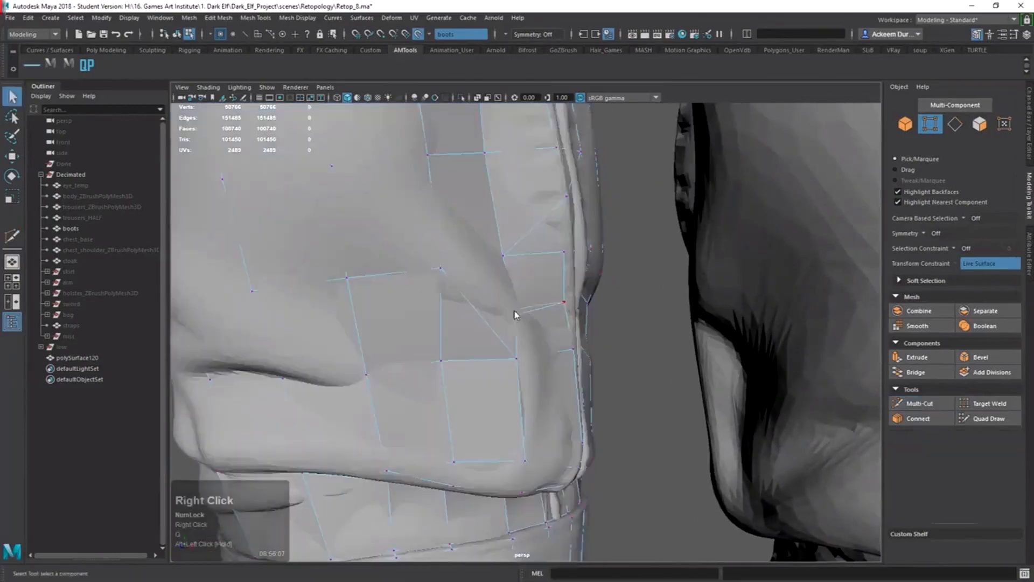
pyautogui.press('w')
pyautogui.keyDown('alt'); pyautogui.moveTo(571, 312); pyautogui.dragTo(589, 333); pyautogui.keyUp('alt')
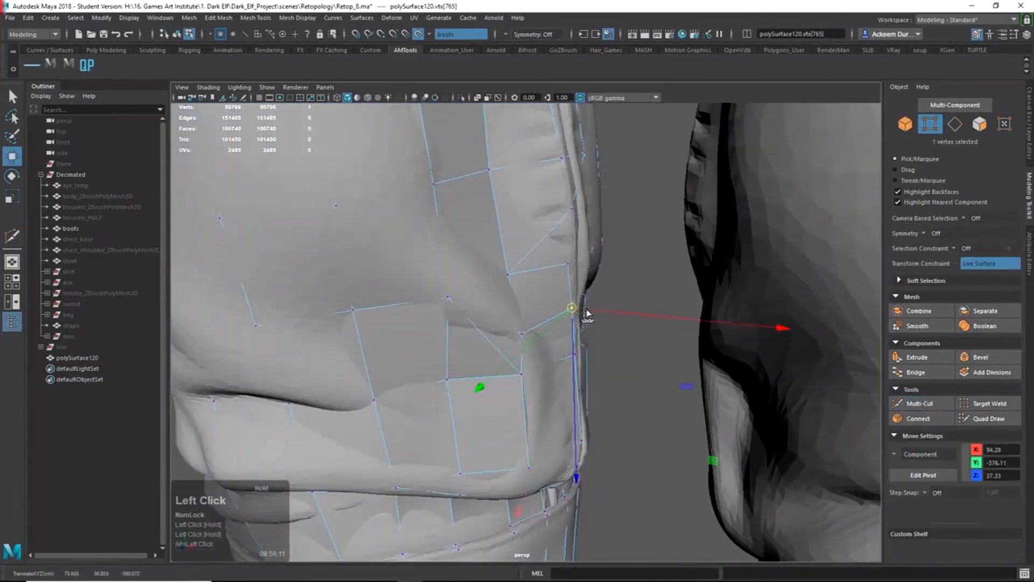
pyautogui.keyDown('alt'); pyautogui.moveTo(576, 268); pyautogui.dragTo(543, 303); pyautogui.keyUp('alt')
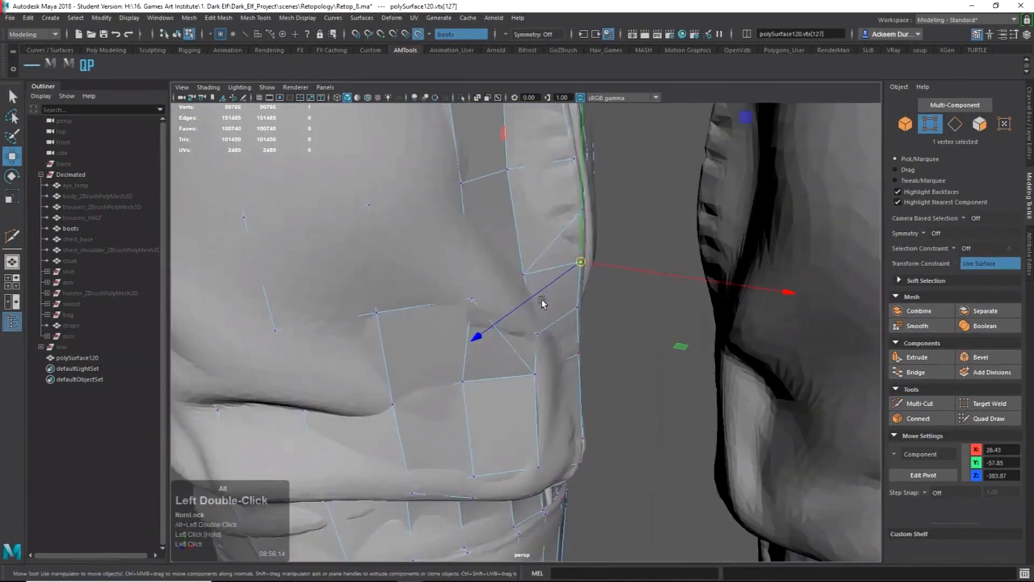
# Switch to Quad Draw and inspect the retopo boot's side and top opening.
pyautogui.click(985, 423)
pyautogui.keyDown('alt'); pyautogui.moveTo(602, 379); pyautogui.dragTo(476, 328, button='right'); pyautogui.keyUp('alt')
pyautogui.moveTo(474, 326)
pyautogui.keyDown('alt'); pyautogui.mouseDown(button='middle')
pyautogui.moveTo(464, 438)
pyautogui.moveTo(473, 447)
pyautogui.mouseUp(button='middle'); pyautogui.keyUp('alt')
pyautogui.moveTo(473, 447)
pyautogui.keyDown('alt'); pyautogui.mouseDown()
pyautogui.moveTo(450, 439)
pyautogui.moveTo(464, 444)
pyautogui.mouseUp(); pyautogui.keyUp('alt')
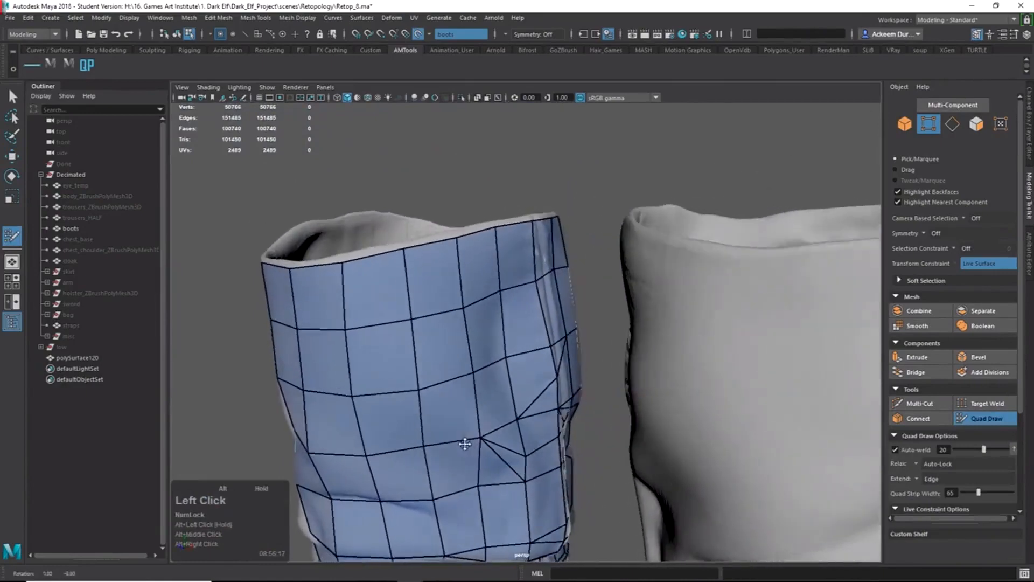
pyautogui.keyDown('alt'); pyautogui.moveTo(508, 300); pyautogui.dragTo(583, 366, button='right'); pyautogui.keyUp('alt')
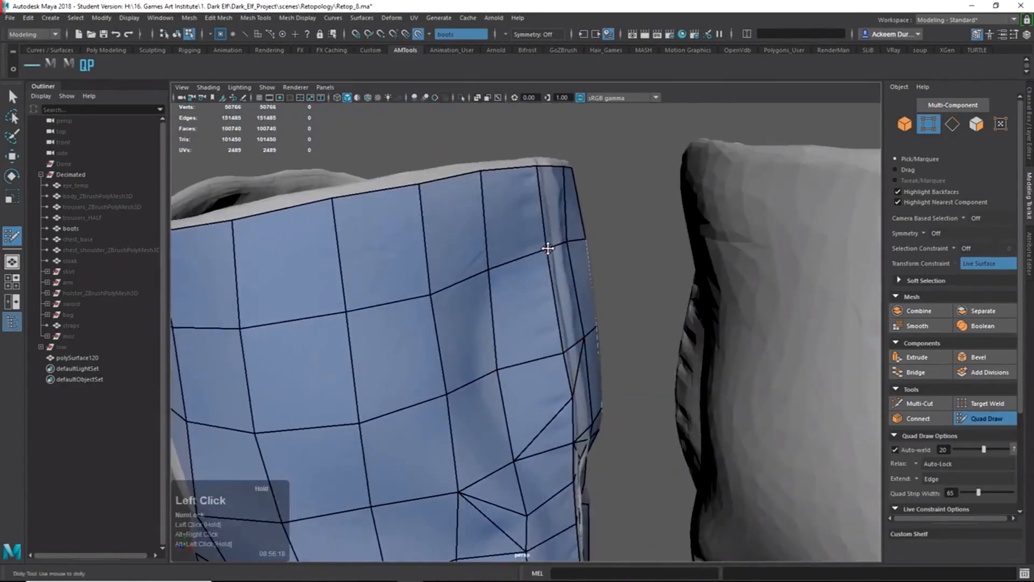
pyautogui.keyDown('alt'); pyautogui.moveTo(549, 250); pyautogui.dragTo(548, 226); pyautogui.keyUp('alt')
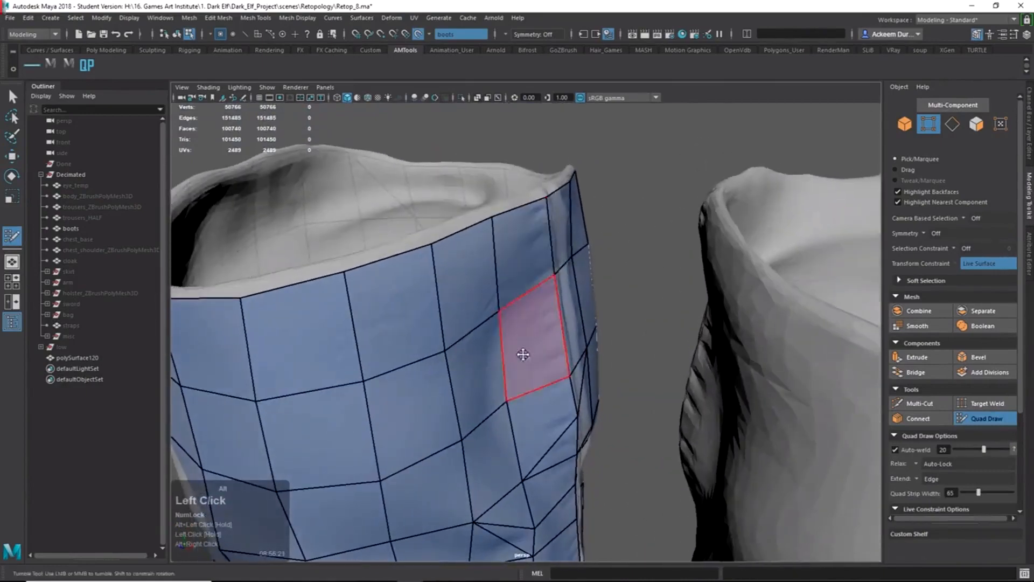
pyautogui.keyDown('alt'); pyautogui.moveTo(523, 355); pyautogui.dragTo(510, 268); pyautogui.keyUp('alt')
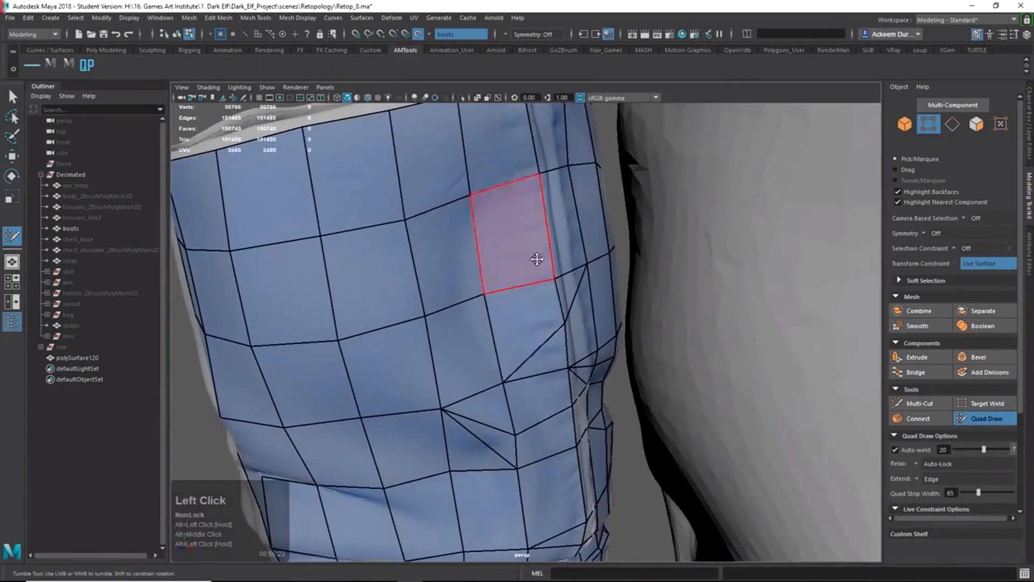
pyautogui.keyDown('alt'); pyautogui.moveTo(488, 215); pyautogui.dragTo(490, 188); pyautogui.keyUp('alt')
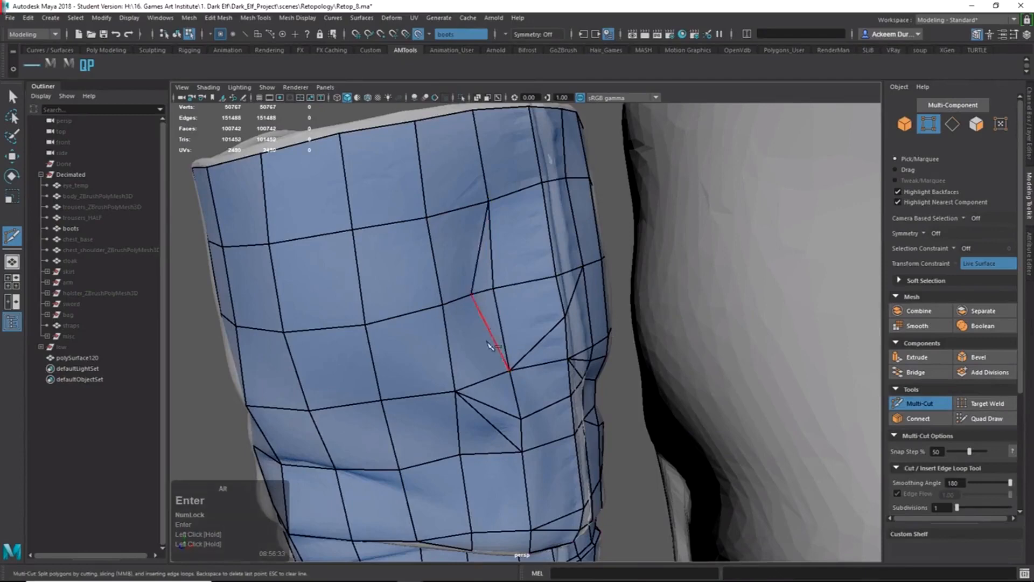
pyautogui.moveTo(490, 345)
pyautogui.keyDown('alt'); pyautogui.mouseDown()
pyautogui.moveTo(550, 346)
pyautogui.moveTo(496, 342)
pyautogui.mouseUp(); pyautogui.keyUp('alt')
pyautogui.keyDown('alt'); pyautogui.moveTo(495, 342); pyautogui.dragTo(355, 246, button='right'); pyautogui.keyUp('alt')
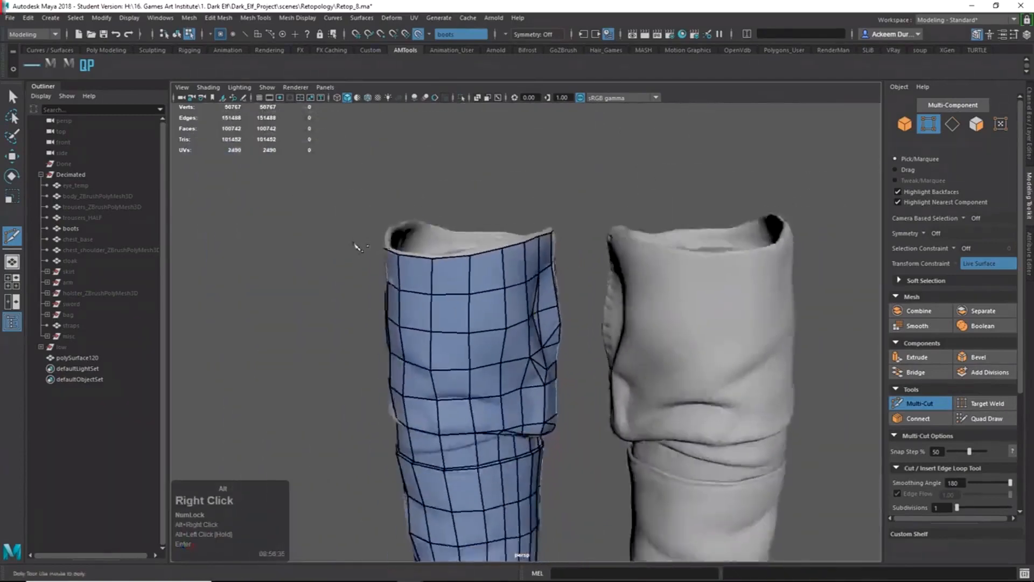
# Orbit and zoom the view in on the retopo boot's crumpled fold.
pyautogui.keyDown('alt'); pyautogui.moveTo(355, 245); pyautogui.dragTo(468, 264); pyautogui.keyUp('alt')
pyautogui.keyDown('alt'); pyautogui.moveTo(469, 264); pyautogui.dragTo(483, 266, button='middle'); pyautogui.keyUp('alt')
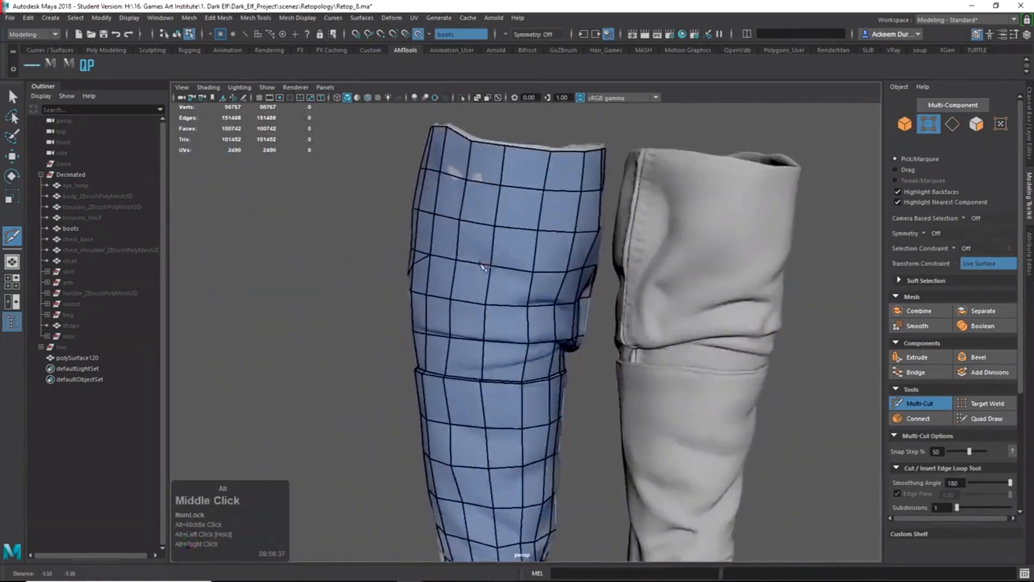
pyautogui.moveTo(483, 266)
pyautogui.keyDown('alt'); pyautogui.mouseDown()
pyautogui.moveTo(722, 274)
pyautogui.moveTo(683, 272)
pyautogui.mouseUp(); pyautogui.keyUp('alt')
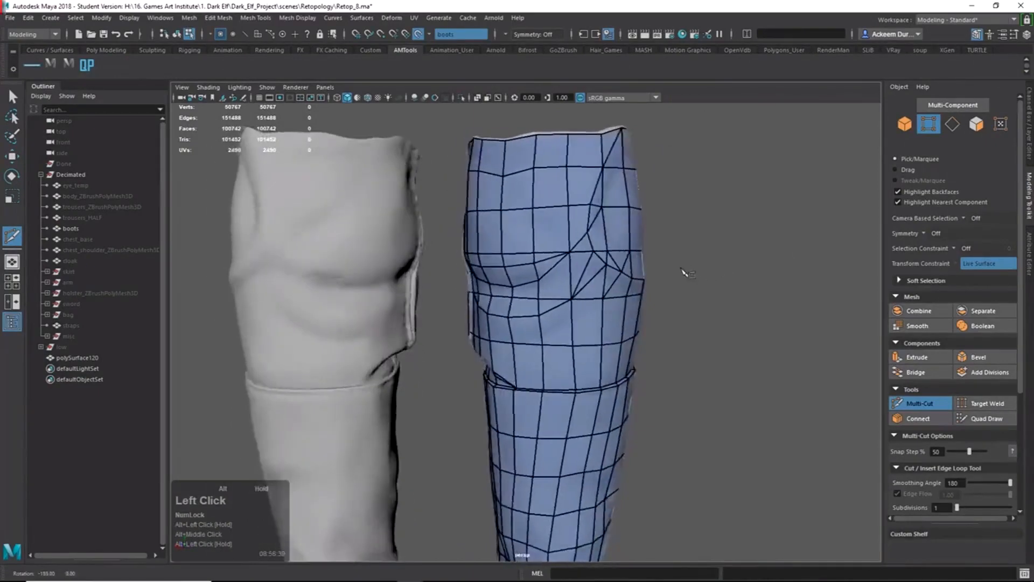
pyautogui.keyDown('alt'); pyautogui.moveTo(682, 272); pyautogui.dragTo(619, 267, button='right'); pyautogui.keyUp('alt')
pyautogui.keyDown('alt'); pyautogui.moveTo(619, 266); pyautogui.dragTo(573, 262); pyautogui.keyUp('alt')
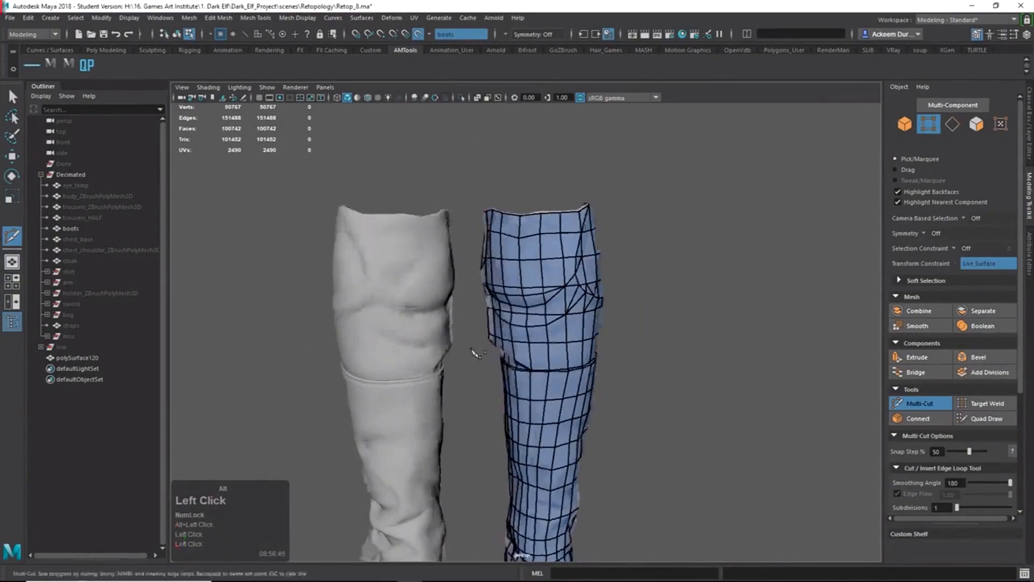
pyautogui.keyDown('alt'); pyautogui.moveTo(476, 352); pyautogui.dragTo(592, 354, button='right'); pyautogui.keyUp('alt')
pyautogui.moveTo(592, 355)
pyautogui.keyDown('alt'); pyautogui.mouseDown()
pyautogui.moveTo(702, 356)
pyautogui.moveTo(581, 366)
pyautogui.mouseUp(); pyautogui.keyUp('alt')
pyautogui.keyDown('alt'); pyautogui.moveTo(581, 366); pyautogui.dragTo(587, 377, button='middle'); pyautogui.keyUp('alt')
pyautogui.keyDown('alt'); pyautogui.moveTo(587, 377); pyautogui.dragTo(630, 392, button='right'); pyautogui.keyUp('alt')
pyautogui.keyDown('alt'); pyautogui.moveTo(630, 392); pyautogui.dragTo(632, 431, button='middle'); pyautogui.keyUp('alt')
pyautogui.keyDown('alt'); pyautogui.moveTo(632, 431); pyautogui.dragTo(598, 409); pyautogui.keyUp('alt')
# Cut a first edge starting at the fold's edge and commit it.
pyautogui.click(554, 366)
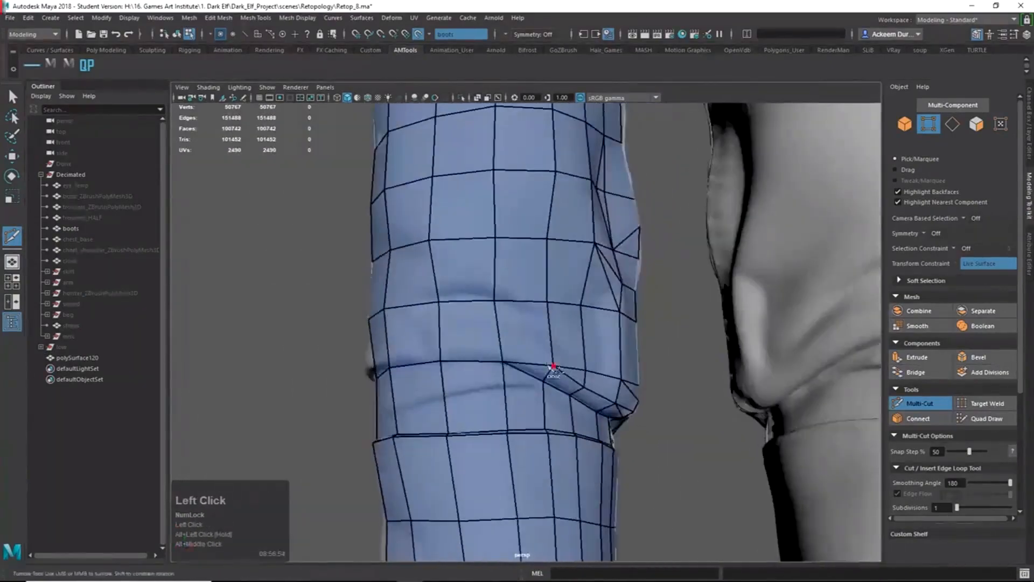
pyautogui.moveTo(553, 366)
pyautogui.keyDown('alt'); pyautogui.mouseDown()
pyautogui.moveTo(596, 392)
pyautogui.moveTo(635, 397)
pyautogui.moveTo(445, 393)
pyautogui.moveTo(561, 407)
pyautogui.moveTo(525, 391)
pyautogui.mouseUp(); pyautogui.keyUp('alt')
pyautogui.rightClick(557, 417)
pyautogui.keyDown('ctrl'); pyautogui.keyDown('shift'); pyautogui.moveTo(525, 391); pyautogui.dragTo(542, 383, button='right'); pyautogui.keyUp('shift'); pyautogui.keyUp('ctrl')
pyautogui.moveTo(543, 383); pyautogui.dragTo(542, 386)
pyautogui.moveTo(542, 387)
pyautogui.keyDown('alt'); pyautogui.mouseDown()
pyautogui.moveTo(501, 379)
pyautogui.moveTo(653, 408)
pyautogui.moveTo(560, 418)
pyautogui.moveTo(589, 415)
pyautogui.mouseUp(); pyautogui.keyUp('alt')
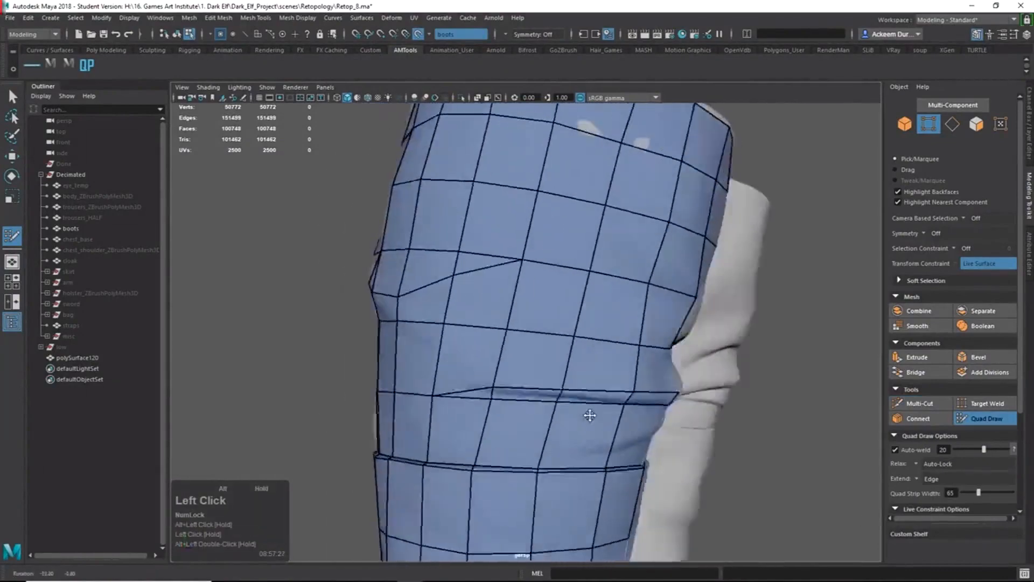
pyautogui.keyDown('ctrl'); pyautogui.keyDown('shift'); pyautogui.moveTo(549, 364); pyautogui.dragTo(563, 377, button='right'); pyautogui.keyUp('shift'); pyautogui.keyUp('ctrl')
pyautogui.moveTo(563, 377)
pyautogui.keyDown('alt'); pyautogui.mouseDown()
pyautogui.moveTo(579, 395)
pyautogui.moveTo(474, 401)
pyautogui.moveTo(616, 419)
pyautogui.moveTo(542, 411)
pyautogui.mouseUp(); pyautogui.keyUp('alt')
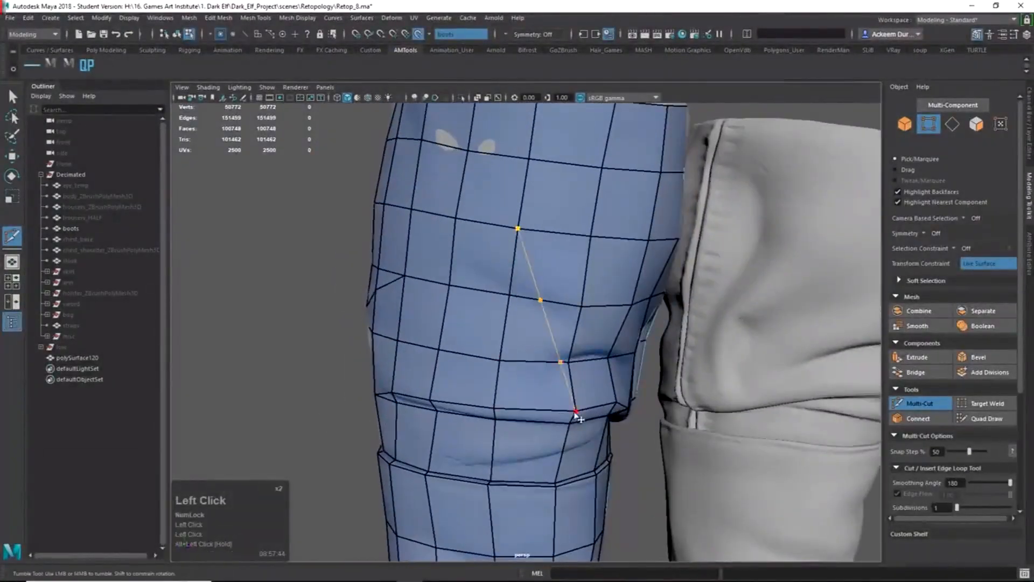
pyautogui.press('Return')
# Extend a cut to a vertex on the fold, then adjust and commit another cut path.
pyautogui.keyDown('alt'); pyautogui.moveTo(561, 353); pyautogui.dragTo(554, 372); pyautogui.keyUp('alt')
pyautogui.click(602, 359)
pyautogui.click(573, 376)
pyautogui.press('Return')
pyautogui.keyDown('alt'); pyautogui.moveTo(554, 373); pyautogui.dragTo(557, 396, button='middle'); pyautogui.keyUp('alt')
pyautogui.keyDown('alt'); pyautogui.moveTo(557, 395); pyautogui.dragTo(625, 288); pyautogui.keyUp('alt')
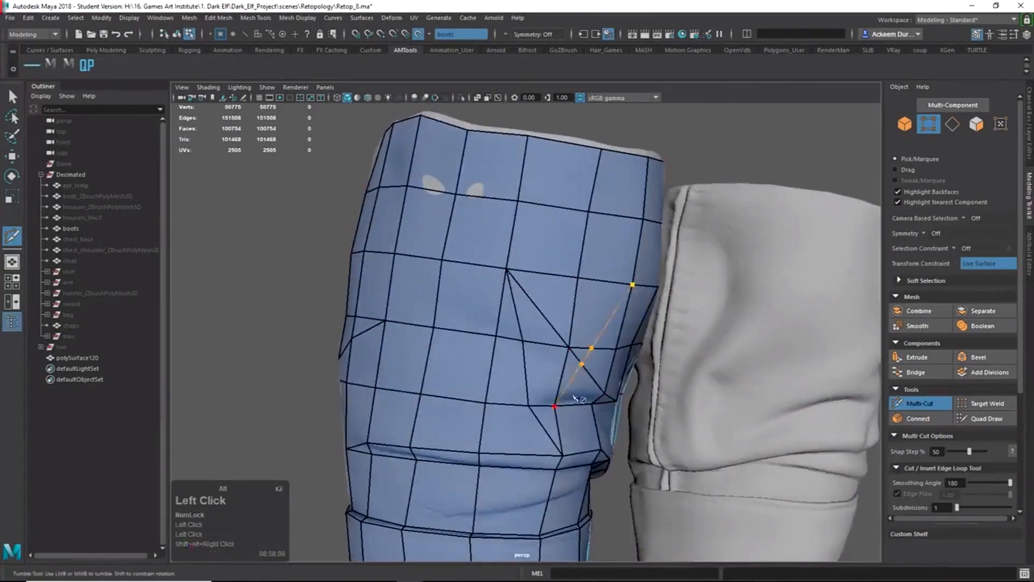
pyautogui.keyDown('alt'); pyautogui.moveTo(574, 398); pyautogui.dragTo(541, 377); pyautogui.keyUp('alt')
pyautogui.moveTo(538, 325); pyautogui.dragTo(566, 371)
pyautogui.press('Return')
# Zoom in closer on the fold and commit another cut across its faces.
pyautogui.keyDown('alt'); pyautogui.moveTo(565, 372); pyautogui.dragTo(554, 388, button='middle'); pyautogui.keyUp('alt')
pyautogui.keyDown('alt'); pyautogui.moveTo(555, 388); pyautogui.dragTo(533, 394, button='right'); pyautogui.keyUp('alt')
pyautogui.moveTo(533, 395)
pyautogui.keyDown('alt'); pyautogui.mouseDown()
pyautogui.moveTo(535, 362)
pyautogui.moveTo(603, 395)
pyautogui.moveTo(547, 398)
pyautogui.mouseUp(); pyautogui.keyUp('alt')
pyautogui.keyDown('alt'); pyautogui.moveTo(546, 398); pyautogui.dragTo(581, 401, button='right'); pyautogui.keyUp('alt')
pyautogui.keyDown('alt'); pyautogui.moveTo(533, 295); pyautogui.dragTo(570, 312); pyautogui.keyUp('alt')
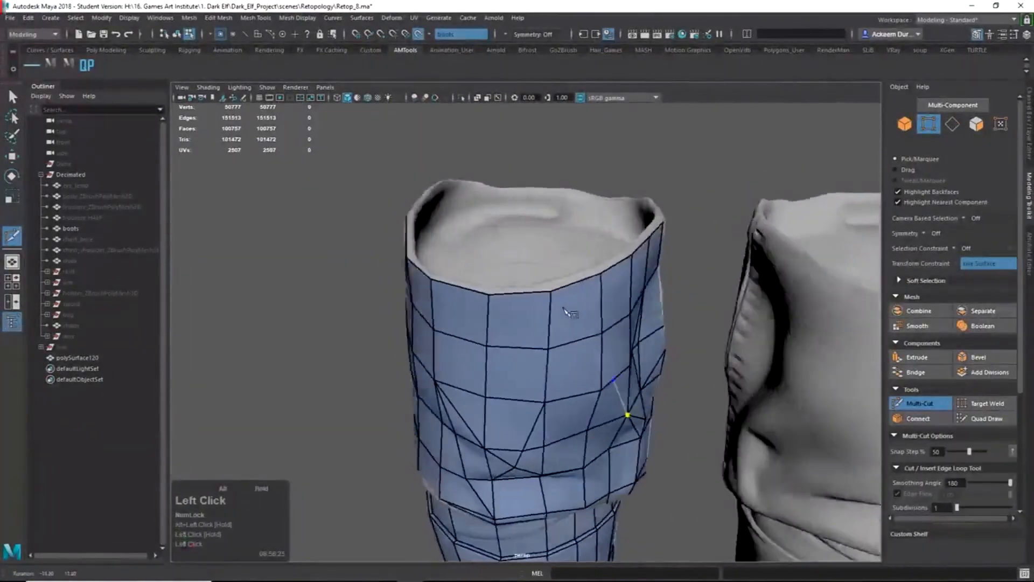
pyautogui.click(620, 418)
pyautogui.press('Return')
# Add cuts ending above the fold, across the fold, and along the leg.
pyautogui.keyDown('alt'); pyautogui.moveTo(621, 419); pyautogui.dragTo(563, 412); pyautogui.keyUp('alt')
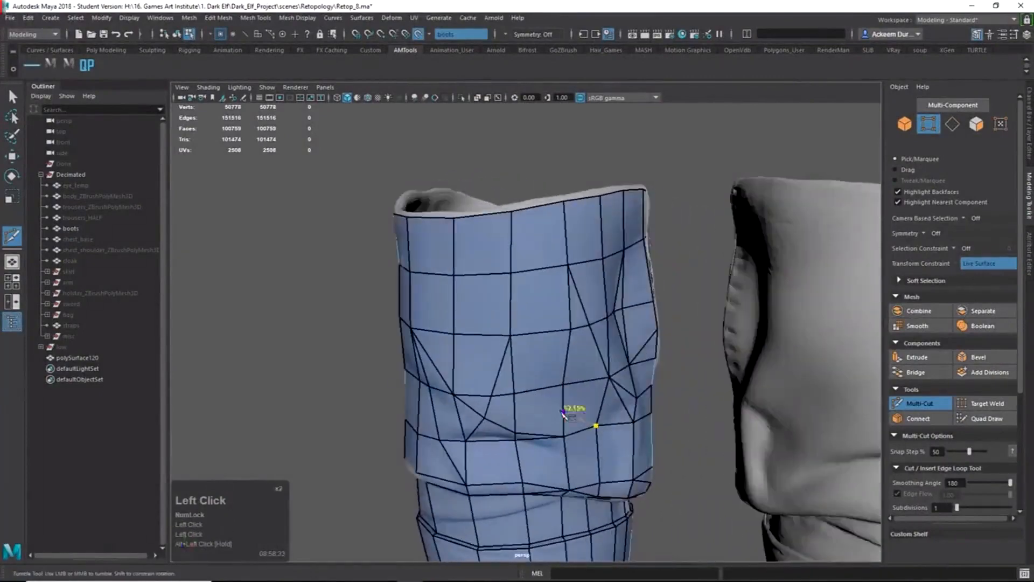
pyautogui.click(514, 276)
pyautogui.press('Return')
pyautogui.keyDown('alt'); pyautogui.moveTo(515, 277); pyautogui.dragTo(494, 432); pyautogui.keyUp('alt')
pyautogui.click(525, 439)
pyautogui.press('Return')
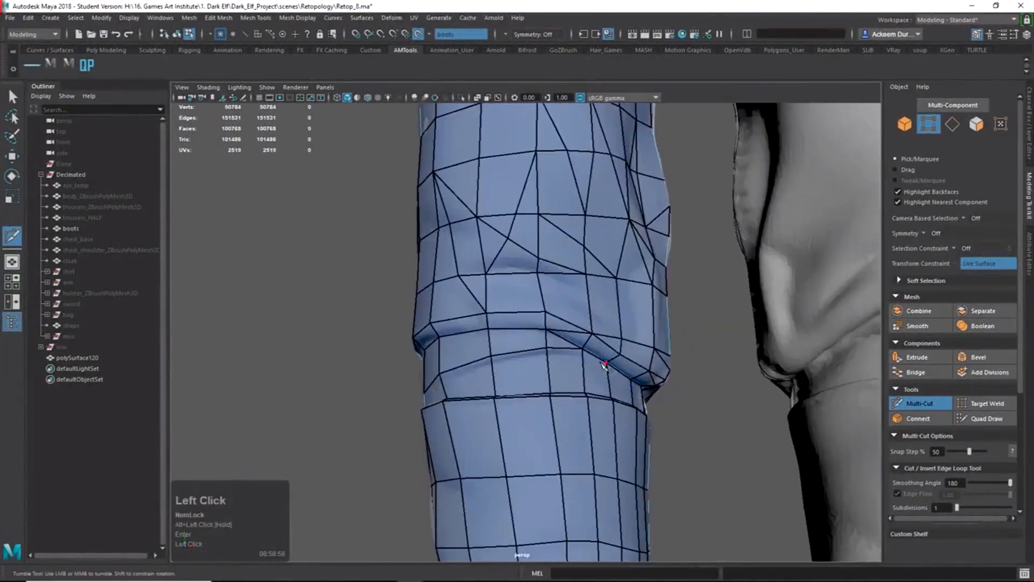
pyautogui.keyDown('alt'); pyautogui.moveTo(549, 359); pyautogui.dragTo(586, 435); pyautogui.keyUp('alt')
pyautogui.click(487, 387)
pyautogui.press('Return')
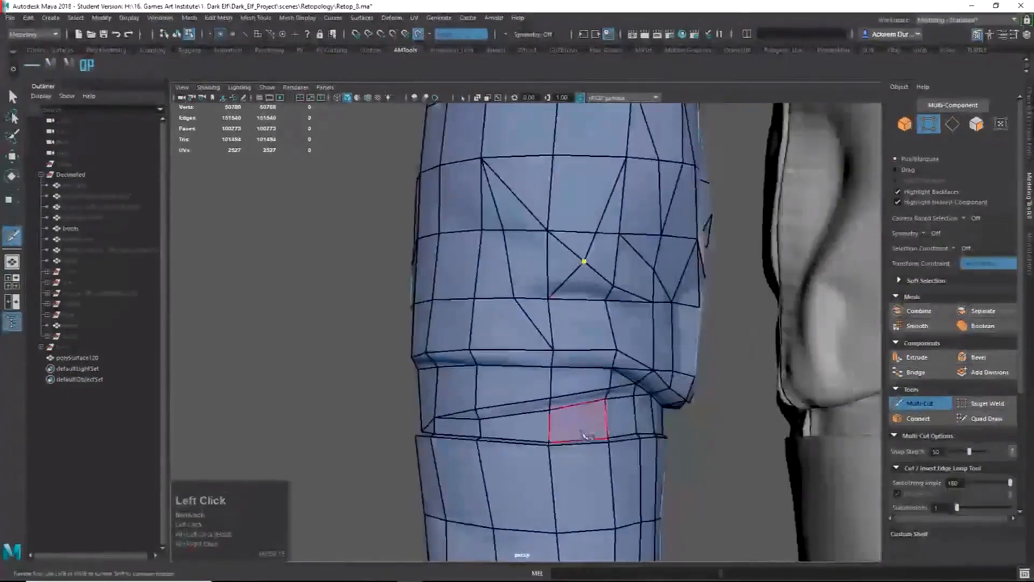
pyautogui.press('Return')
# Reframe the view on the fold and begin a cut at its lower edge.
pyautogui.keyDown('alt'); pyautogui.moveTo(564, 477); pyautogui.dragTo(567, 463); pyautogui.keyUp('alt')
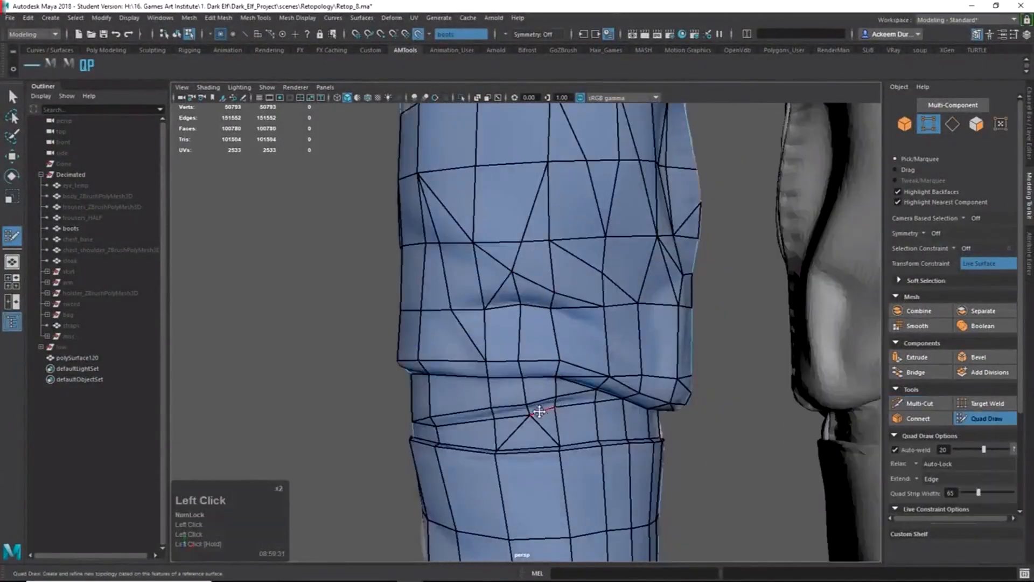
pyautogui.keyDown('alt'); pyautogui.moveTo(539, 411); pyautogui.dragTo(635, 431); pyautogui.keyUp('alt')
pyautogui.keyDown('alt'); pyautogui.moveTo(635, 431); pyautogui.dragTo(697, 448, button='right'); pyautogui.keyUp('alt')
pyautogui.keyDown('alt'); pyautogui.moveTo(697, 447); pyautogui.dragTo(679, 307); pyautogui.keyUp('alt')
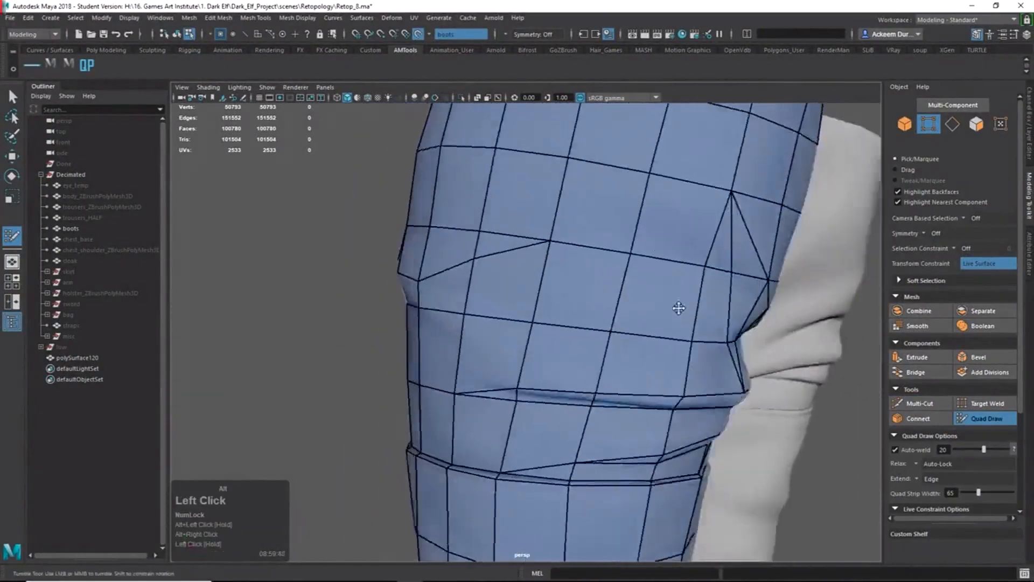
pyautogui.keyDown('alt'); pyautogui.moveTo(678, 308); pyautogui.dragTo(591, 445, button='right'); pyautogui.keyUp('alt')
pyautogui.keyDown('alt'); pyautogui.moveTo(590, 446); pyautogui.dragTo(641, 366); pyautogui.keyUp('alt')
pyautogui.keyDown('alt'); pyautogui.moveTo(641, 366); pyautogui.dragTo(571, 377, button='middle'); pyautogui.keyUp('alt')
pyautogui.keyDown('alt'); pyautogui.keyDown('shift'); pyautogui.moveTo(571, 377); pyautogui.dragTo(560, 379, button='right'); pyautogui.keyUp('shift'); pyautogui.keyUp('alt')
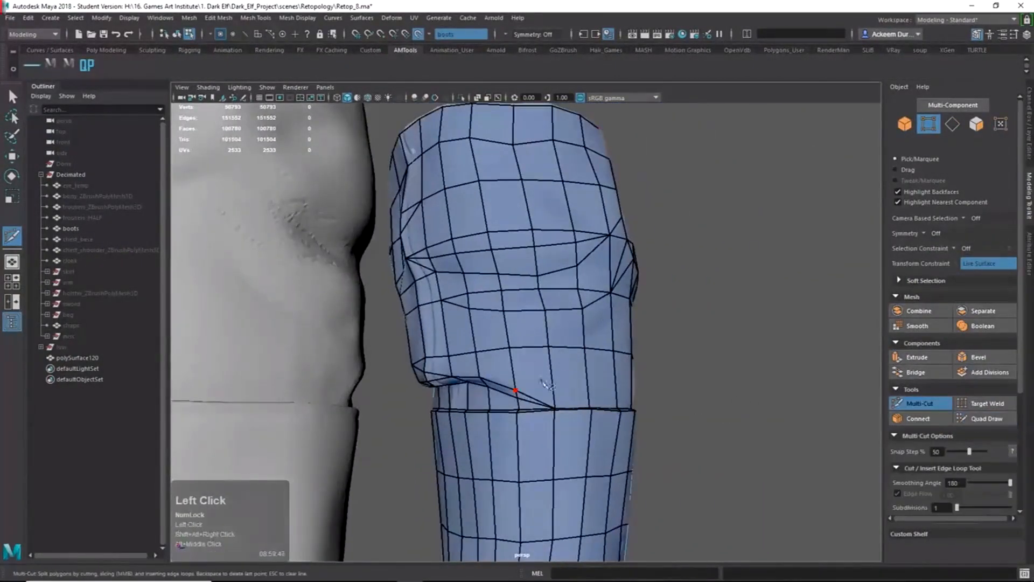
pyautogui.keyDown('alt'); pyautogui.moveTo(603, 398); pyautogui.dragTo(538, 407); pyautogui.keyUp('alt')
pyautogui.click(508, 351)
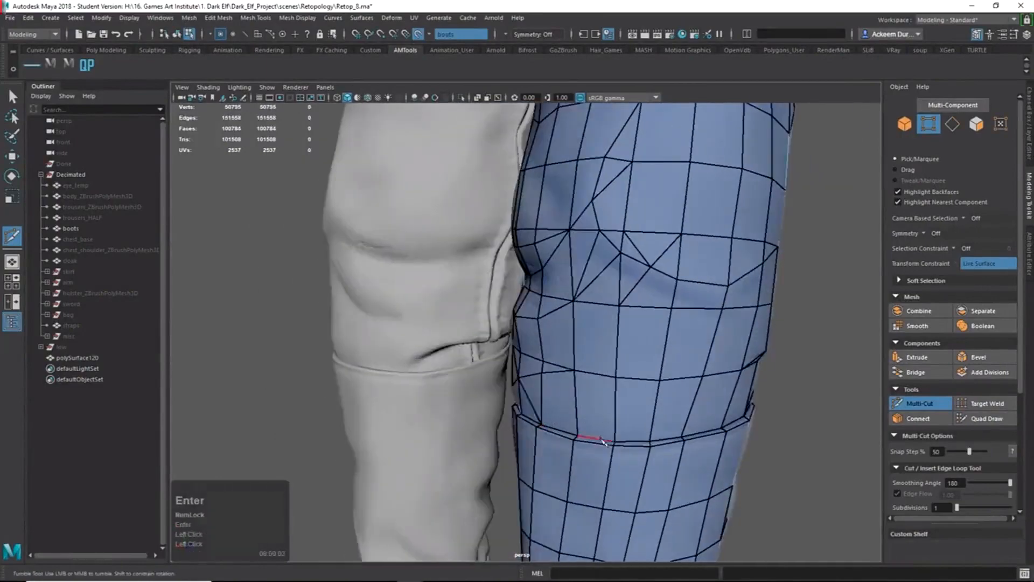
# Cut from the left vertex across the leg, then commit a second cut across it.
pyautogui.keyDown('alt'); pyautogui.moveTo(602, 440); pyautogui.dragTo(583, 378); pyautogui.keyUp('alt')
pyautogui.click(526, 378)
pyautogui.click(671, 428)
pyautogui.rightClick(672, 428)
pyautogui.click(640, 347)
pyautogui.click(518, 353)
pyautogui.press('Return')
# Add an edge on the leg's left side and a diagonal cut across the knee faces.
pyautogui.keyDown('alt'); pyautogui.moveTo(569, 443); pyautogui.dragTo(474, 425); pyautogui.keyUp('alt')
pyautogui.click(592, 412)
pyautogui.press('Return')
pyautogui.keyDown('alt'); pyautogui.moveTo(474, 426); pyautogui.dragTo(443, 425, button='right'); pyautogui.keyUp('alt')
pyautogui.keyDown('alt'); pyautogui.moveTo(443, 425); pyautogui.dragTo(528, 455); pyautogui.keyUp('alt')
pyautogui.keyDown('alt'); pyautogui.moveTo(528, 455); pyautogui.dragTo(571, 470, button='right'); pyautogui.keyUp('alt')
pyautogui.keyDown('alt'); pyautogui.moveTo(571, 470); pyautogui.dragTo(544, 441); pyautogui.keyUp('alt')
pyautogui.click(501, 411)
pyautogui.click(625, 487)
pyautogui.press('Return')
# Slice a multi-point cut through several knee edges and commit it.
pyautogui.keyDown('alt'); pyautogui.moveTo(627, 486); pyautogui.dragTo(595, 484); pyautogui.keyUp('alt')
pyautogui.click(586, 486)
pyautogui.click(537, 459)
pyautogui.moveTo(501, 425)
pyautogui.keyDown('alt'); pyautogui.mouseDown()
pyautogui.moveTo(438, 409)
pyautogui.moveTo(514, 420)
pyautogui.mouseUp(); pyautogui.keyUp('alt')
pyautogui.click(512, 420)
pyautogui.click(480, 359)
pyautogui.keyDown('alt'); pyautogui.moveTo(501, 504); pyautogui.dragTo(448, 438); pyautogui.keyUp('alt')
pyautogui.keyDown('alt'); pyautogui.moveTo(447, 439); pyautogui.dragTo(413, 440, button='right'); pyautogui.keyUp('alt')
pyautogui.keyDown('alt'); pyautogui.moveTo(413, 440); pyautogui.dragTo(542, 397); pyautogui.keyUp('alt')
pyautogui.click(455, 388)
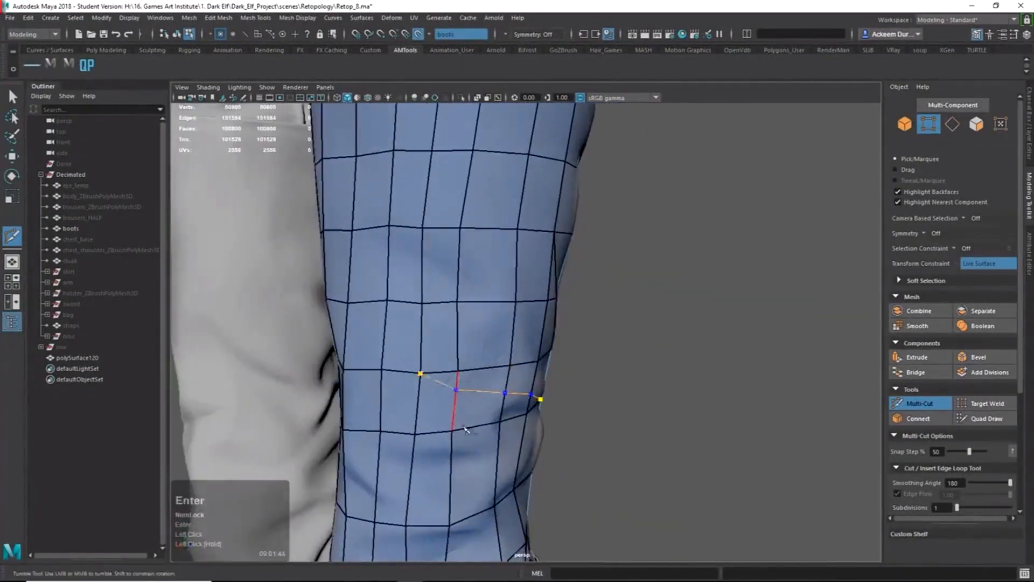
pyautogui.press('Return')
# Add a short cut between two knee edges and commit it.
pyautogui.keyDown('alt'); pyautogui.moveTo(577, 429); pyautogui.dragTo(474, 401); pyautogui.keyUp('alt')
pyautogui.click(487, 388)
pyautogui.click(541, 350)
pyautogui.press('Return')
pyautogui.keyDown('alt'); pyautogui.moveTo(544, 353); pyautogui.dragTo(536, 431); pyautogui.keyUp('alt')
pyautogui.keyDown('alt'); pyautogui.moveTo(535, 431); pyautogui.dragTo(500, 438, button='middle'); pyautogui.keyUp('alt')
pyautogui.keyDown('alt'); pyautogui.moveTo(501, 438); pyautogui.dragTo(560, 424, button='right'); pyautogui.keyUp('alt')
pyautogui.keyDown('alt'); pyautogui.moveTo(560, 424); pyautogui.dragTo(641, 237); pyautogui.keyUp('alt')
pyautogui.press('Return')
# Cut from the leg's upper edge and commit the pending cuts.
pyautogui.click(642, 230)
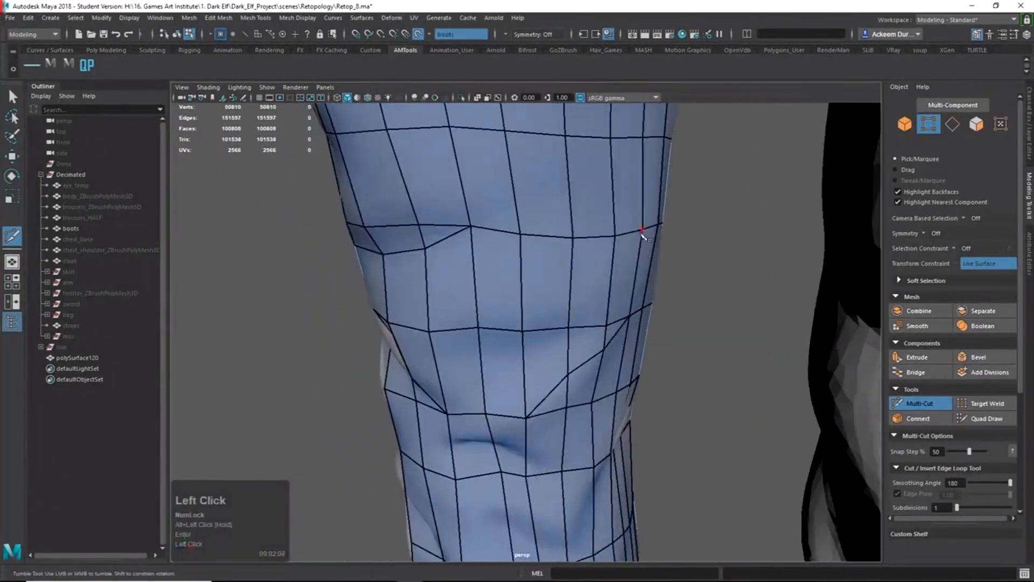
pyautogui.moveTo(576, 313)
pyautogui.keyDown('alt'); pyautogui.mouseDown()
pyautogui.moveTo(564, 327)
pyautogui.moveTo(626, 310)
pyautogui.moveTo(583, 316)
pyautogui.mouseUp(); pyautogui.keyUp('alt')
pyautogui.keyDown('alt'); pyautogui.moveTo(530, 383); pyautogui.dragTo(533, 417); pyautogui.keyUp('alt')
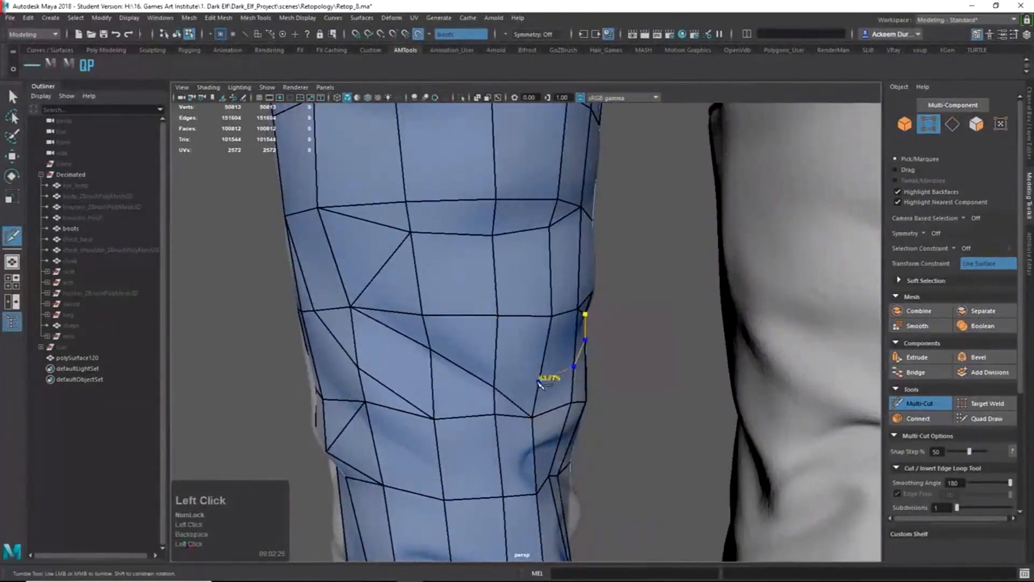
pyautogui.press('Return')
pyautogui.keyDown('alt'); pyautogui.moveTo(689, 305); pyautogui.dragTo(663, 311); pyautogui.keyUp('alt')
pyautogui.keyDown('alt'); pyautogui.moveTo(566, 310); pyautogui.dragTo(520, 309, button='right'); pyautogui.keyUp('alt')
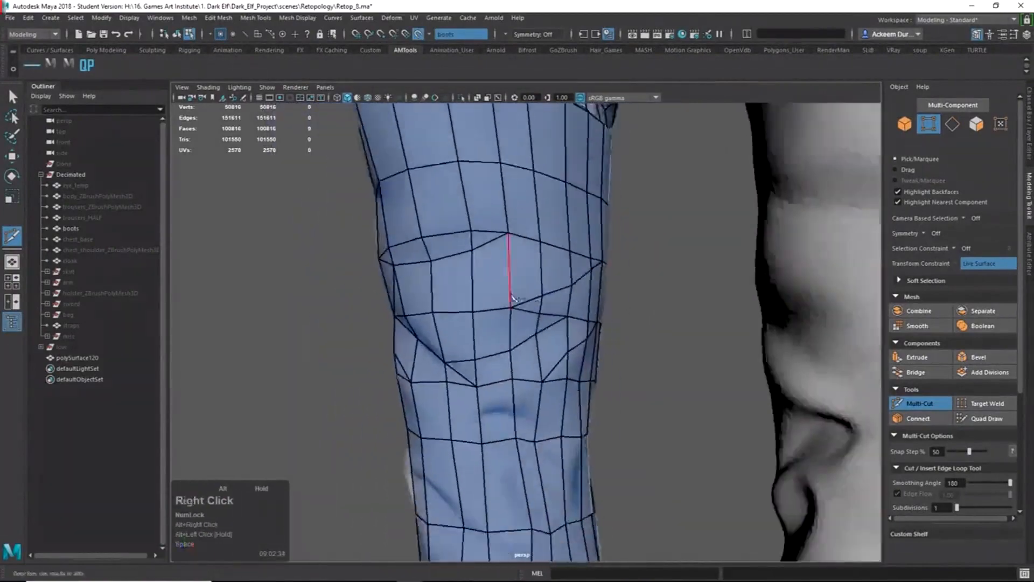
pyautogui.moveTo(520, 309)
pyautogui.keyDown('alt'); pyautogui.mouseDown()
pyautogui.moveTo(578, 312)
pyautogui.moveTo(528, 319)
pyautogui.mouseUp(); pyautogui.keyUp('alt')
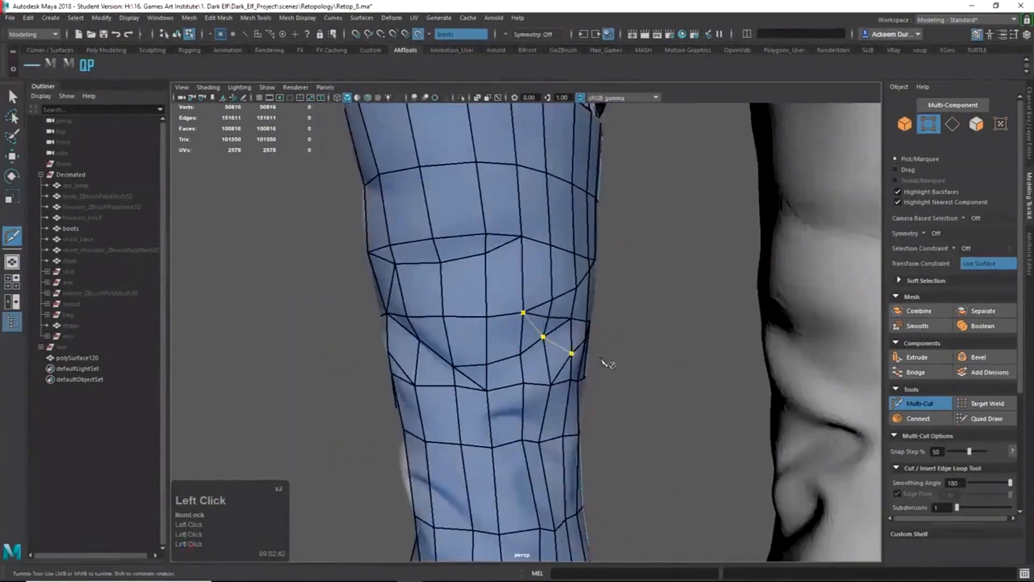
pyautogui.press('Return')
# Reframe the view up the leg and commit the pending cut across it.
pyautogui.keyDown('alt'); pyautogui.moveTo(603, 360); pyautogui.dragTo(671, 411); pyautogui.keyUp('alt')
pyautogui.keyDown('alt'); pyautogui.moveTo(672, 411); pyautogui.dragTo(620, 409, button='right'); pyautogui.keyUp('alt')
pyautogui.keyDown('alt'); pyautogui.moveTo(619, 410); pyautogui.dragTo(581, 404); pyautogui.keyUp('alt')
pyautogui.keyDown('alt'); pyautogui.moveTo(485, 431); pyautogui.dragTo(540, 444, button='right'); pyautogui.keyUp('alt')
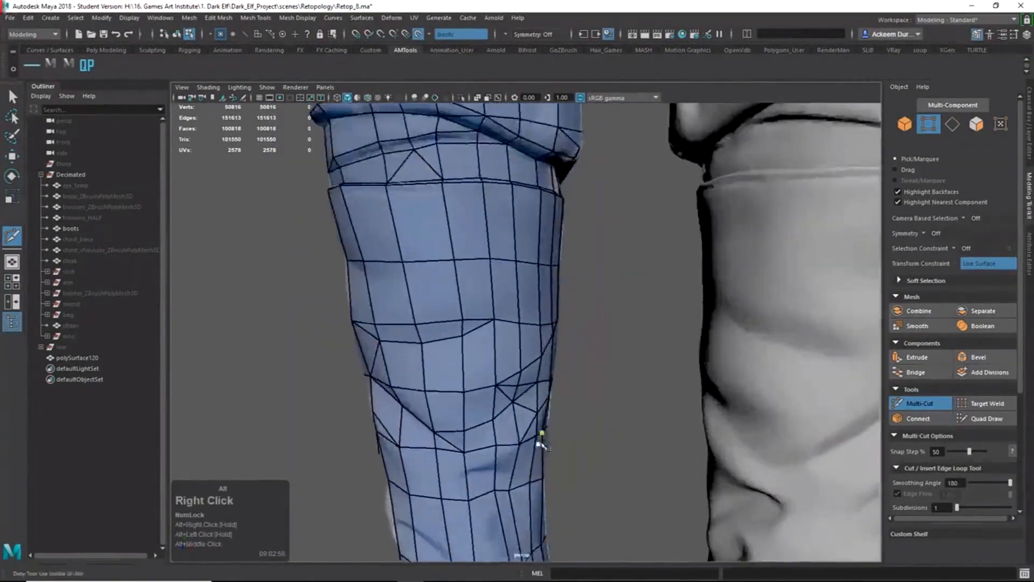
pyautogui.keyDown('alt'); pyautogui.moveTo(577, 444); pyautogui.dragTo(583, 380, button='middle'); pyautogui.keyUp('alt')
pyautogui.keyDown('alt'); pyautogui.moveTo(583, 380); pyautogui.dragTo(657, 425, button='right'); pyautogui.keyUp('alt')
pyautogui.keyDown('alt'); pyautogui.moveTo(657, 425); pyautogui.dragTo(603, 426); pyautogui.keyUp('alt')
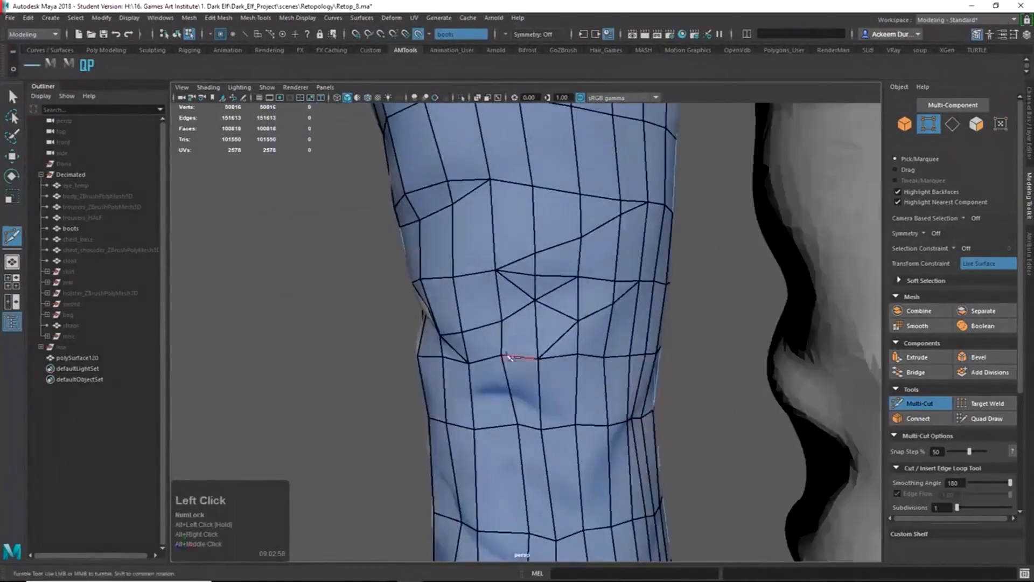
pyautogui.press('Return')
# Place cut points across the knee and start another cut from a knee vertex.
pyautogui.keyDown('alt'); pyautogui.moveTo(540, 365); pyautogui.dragTo(628, 376); pyautogui.keyUp('alt')
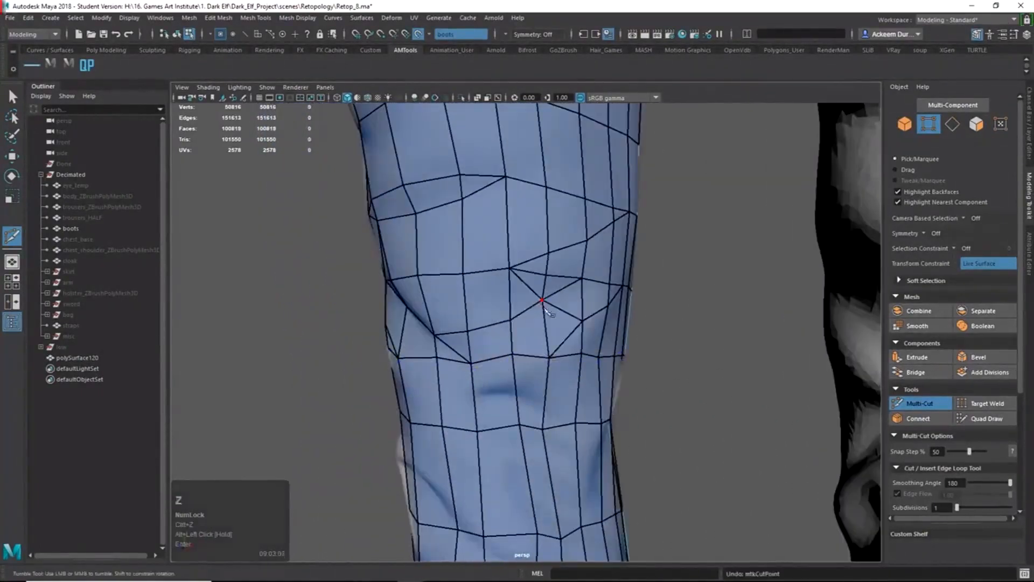
pyautogui.keyDown('alt'); pyautogui.moveTo(588, 323); pyautogui.dragTo(546, 370); pyautogui.keyUp('alt')
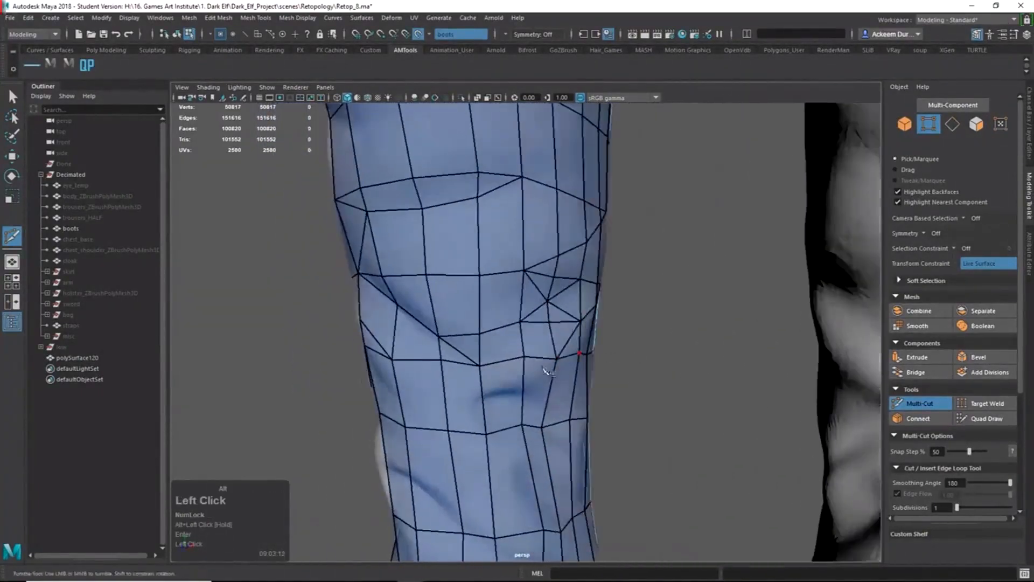
pyautogui.click(482, 391)
pyautogui.keyDown('alt'); pyautogui.moveTo(483, 392); pyautogui.dragTo(509, 403); pyautogui.keyUp('alt')
pyautogui.click(459, 412)
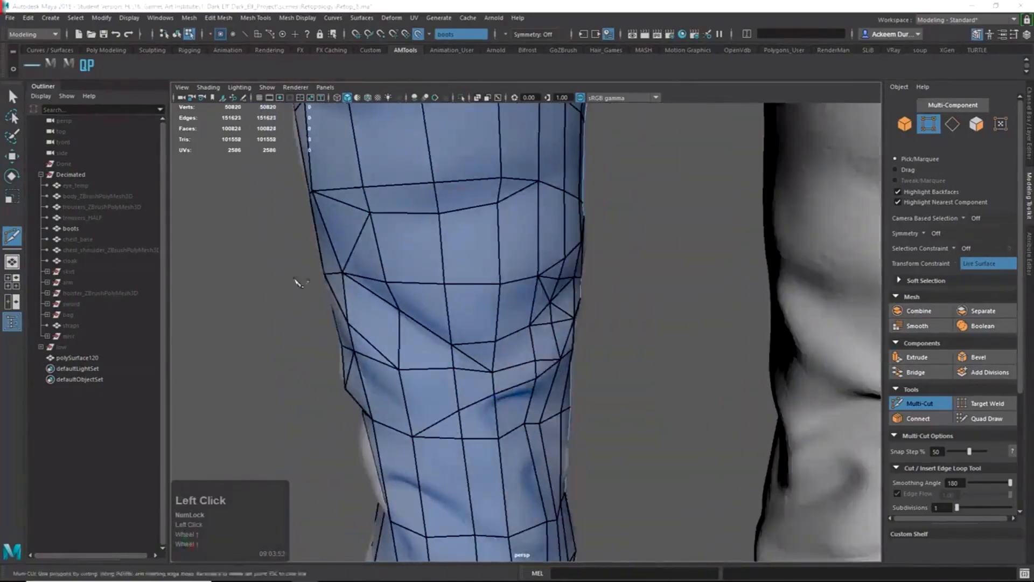
pyautogui.keyDown('alt'); pyautogui.moveTo(299, 282); pyautogui.dragTo(350, 289); pyautogui.keyUp('alt')
pyautogui.click(393, 278)
pyautogui.click(458, 316)
# Run a final three-point cut across the leg and commit it.
pyautogui.keyDown('alt'); pyautogui.moveTo(512, 329); pyautogui.dragTo(533, 301, button='right'); pyautogui.keyUp('alt')
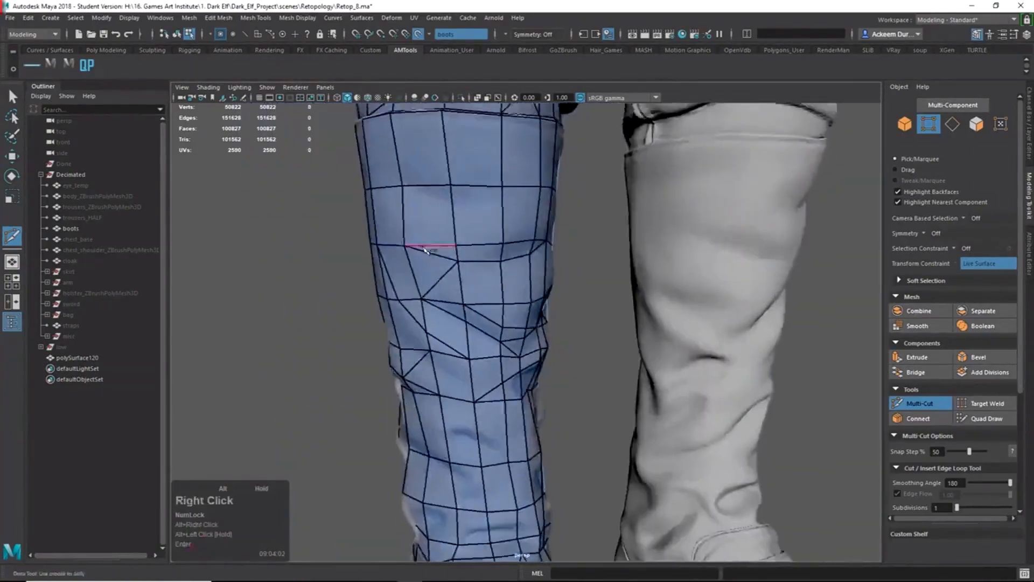
pyautogui.keyDown('alt'); pyautogui.moveTo(533, 301); pyautogui.dragTo(538, 259); pyautogui.keyUp('alt')
pyautogui.keyDown('alt'); pyautogui.moveTo(539, 259); pyautogui.dragTo(582, 280, button='middle'); pyautogui.keyUp('alt')
pyautogui.moveTo(582, 280)
pyautogui.keyDown('alt'); pyautogui.mouseDown()
pyautogui.moveTo(604, 285)
pyautogui.moveTo(350, 284)
pyautogui.mouseUp(); pyautogui.keyUp('alt')
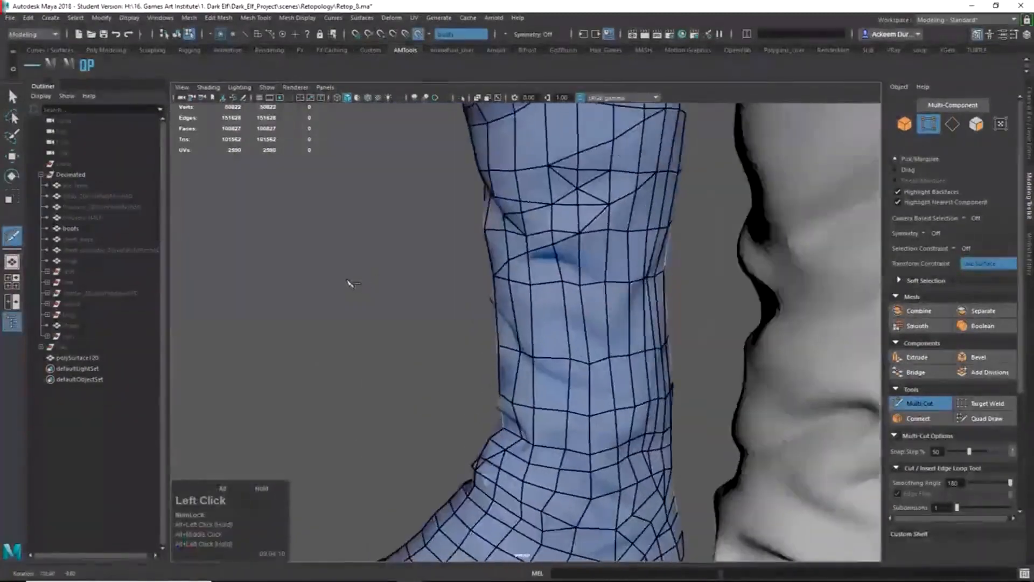
pyautogui.moveTo(587, 345)
pyautogui.keyDown('alt'); pyautogui.mouseDown()
pyautogui.moveTo(485, 346)
pyautogui.moveTo(584, 350)
pyautogui.mouseUp(); pyautogui.keyUp('alt')
pyautogui.click(591, 351)
pyautogui.click(626, 362)
pyautogui.click(656, 375)
pyautogui.moveTo(656, 371)
pyautogui.keyDown('alt'); pyautogui.mouseDown()
pyautogui.moveTo(531, 293)
pyautogui.moveTo(512, 291)
pyautogui.moveTo(518, 308)
pyautogui.moveTo(408, 305)
pyautogui.moveTo(586, 305)
pyautogui.mouseUp(); pyautogui.keyUp('alt')
pyautogui.press('Return')
# Cut a new edge across the back of the boot's lower shaft.
pyautogui.keyDown('alt'); pyautogui.moveTo(586, 305); pyautogui.dragTo(625, 323, button='middle'); pyautogui.keyUp('alt')
pyautogui.moveTo(624, 323)
pyautogui.keyDown('alt'); pyautogui.mouseDown()
pyautogui.moveTo(572, 320)
pyautogui.moveTo(627, 329)
pyautogui.mouseUp(); pyautogui.keyUp('alt')
pyautogui.keyDown('alt'); pyautogui.moveTo(578, 356); pyautogui.dragTo(563, 353); pyautogui.keyUp('alt')
pyautogui.click(595, 369)
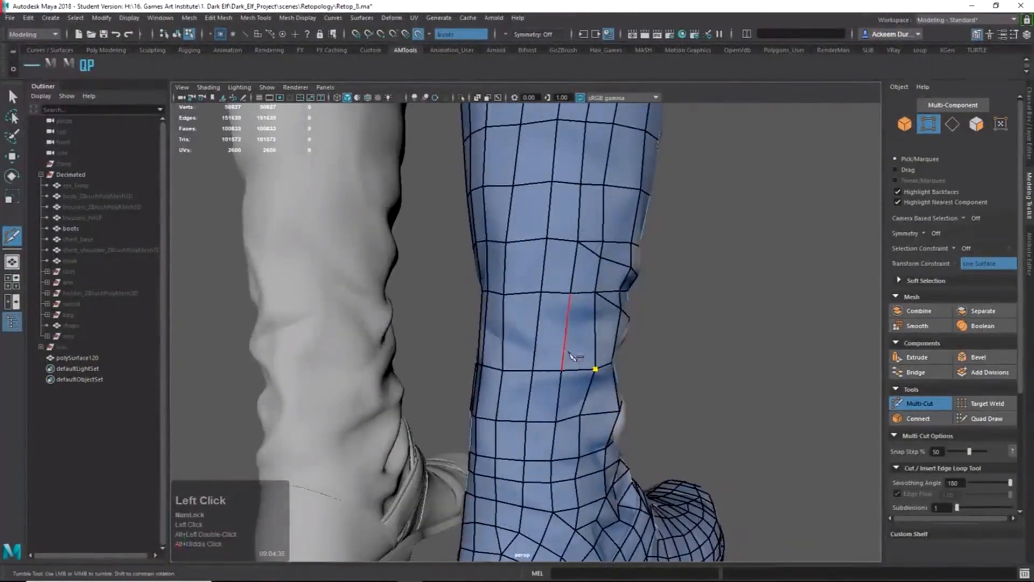
pyautogui.keyDown('alt'); pyautogui.moveTo(505, 322); pyautogui.dragTo(436, 353); pyautogui.keyUp('alt')
pyautogui.press('Return')
# Slice another lower-shaft edge that ends on an existing vertex.
pyautogui.click(593, 364)
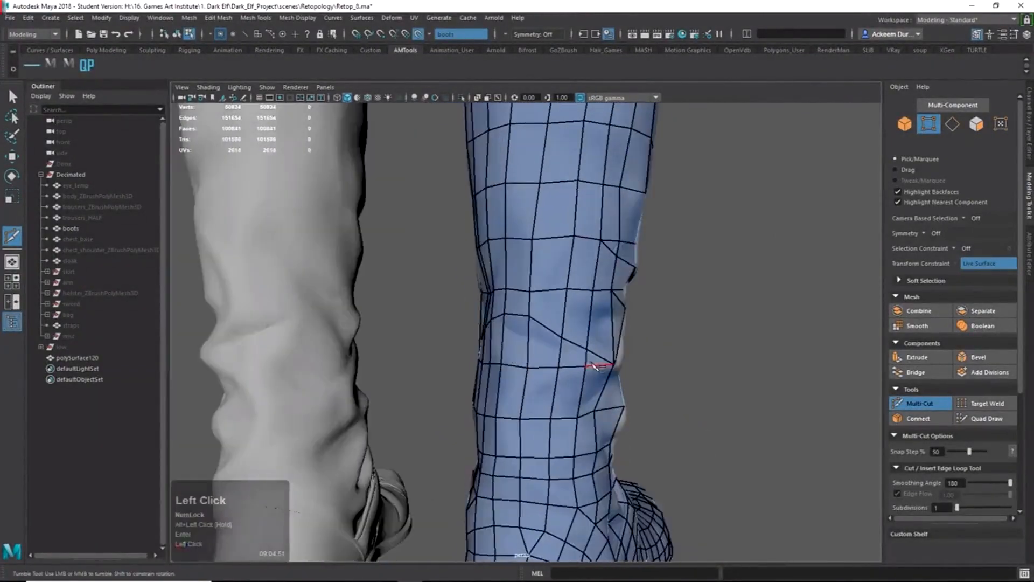
pyautogui.keyDown('alt'); pyautogui.moveTo(529, 340); pyautogui.dragTo(464, 335); pyautogui.keyUp('alt')
pyautogui.click(521, 328)
pyautogui.press('Return')
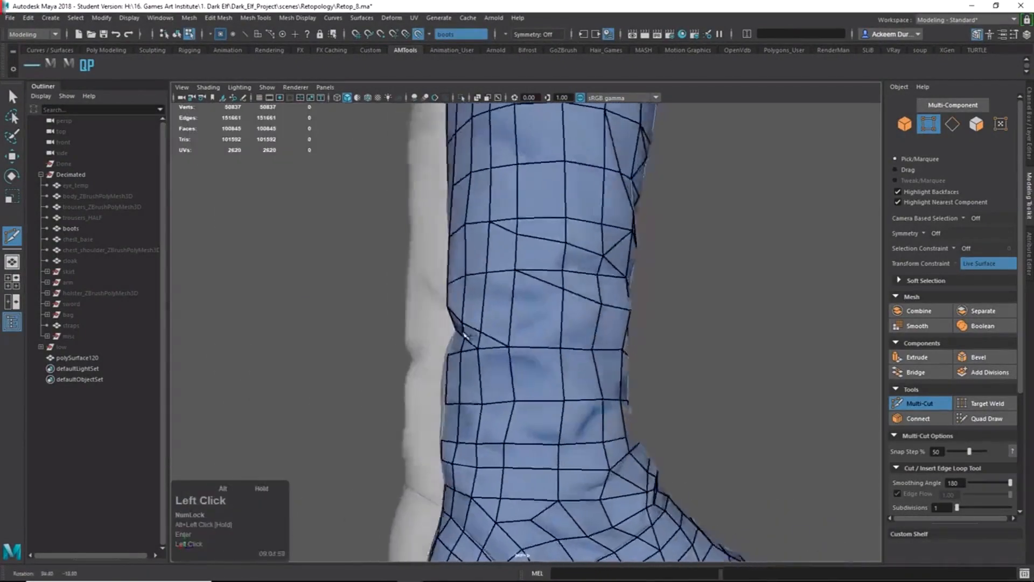
# Add a cut running from a shaft vertex down to an edge.
pyautogui.keyDown('alt'); pyautogui.moveTo(481, 402); pyautogui.dragTo(524, 414); pyautogui.keyUp('alt')
pyautogui.click(595, 354)
pyautogui.click(536, 380)
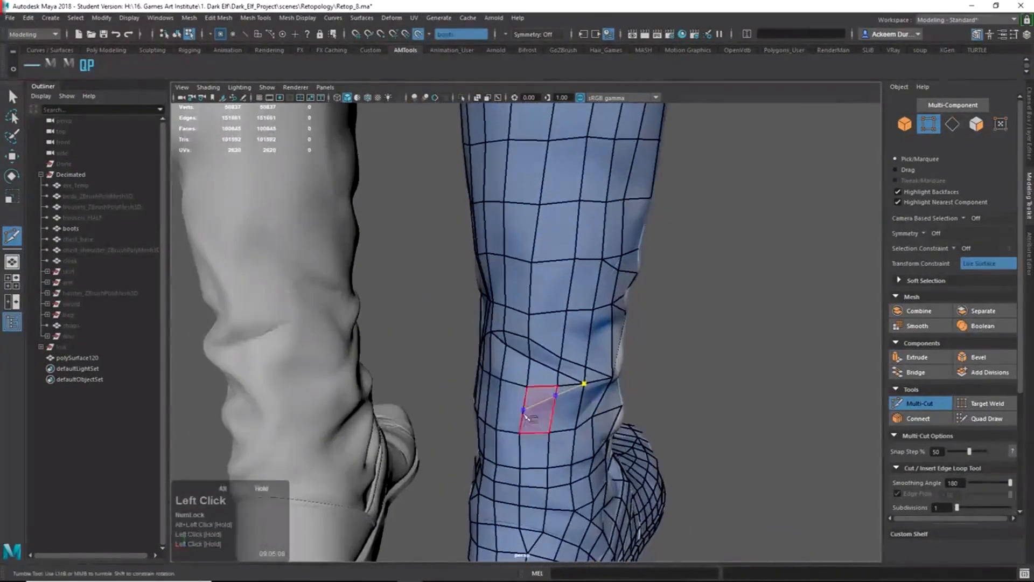
pyautogui.press('Return')
# Extend a lower-shaft cut with two more points toward the ankle.
pyautogui.keyDown('alt'); pyautogui.moveTo(593, 422); pyautogui.dragTo(556, 419); pyautogui.keyUp('alt')
pyautogui.keyDown('alt'); pyautogui.moveTo(556, 420); pyautogui.dragTo(578, 406, button='right'); pyautogui.keyUp('alt')
pyautogui.moveTo(578, 407)
pyautogui.keyDown('alt'); pyautogui.mouseDown()
pyautogui.moveTo(509, 385)
pyautogui.moveTo(669, 411)
pyautogui.moveTo(544, 422)
pyautogui.mouseUp(); pyautogui.keyUp('alt')
pyautogui.press('Return')
pyautogui.click(583, 424)
pyautogui.click(628, 434)
pyautogui.press('Return')
# Start a cut at a shaft vertex and run it down across the lower edges.
pyautogui.moveTo(628, 435)
pyautogui.keyDown('alt'); pyautogui.mouseDown()
pyautogui.moveTo(508, 432)
pyautogui.moveTo(554, 353)
pyautogui.mouseUp(); pyautogui.keyUp('alt')
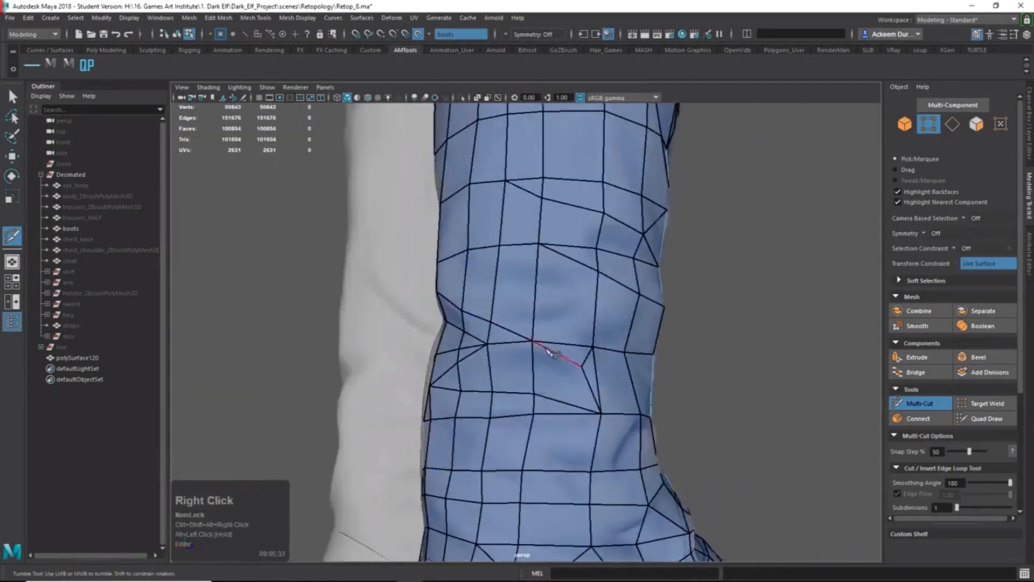
pyautogui.keyDown('ctrl'); pyautogui.keyDown('shift'); pyautogui.moveTo(555, 353); pyautogui.dragTo(530, 361, button='right'); pyautogui.keyUp('shift'); pyautogui.keyUp('ctrl')
pyautogui.moveTo(531, 361)
pyautogui.keyDown('alt'); pyautogui.mouseDown()
pyautogui.moveTo(463, 367)
pyautogui.moveTo(553, 395)
pyautogui.mouseUp(); pyautogui.keyUp('alt')
pyautogui.keyDown('alt'); pyautogui.moveTo(503, 430); pyautogui.dragTo(588, 432); pyautogui.keyUp('alt')
pyautogui.keyDown('alt'); pyautogui.moveTo(588, 432); pyautogui.dragTo(560, 381, button='middle'); pyautogui.keyUp('alt')
pyautogui.keyDown('alt'); pyautogui.moveTo(560, 382); pyautogui.dragTo(526, 380); pyautogui.keyUp('alt')
pyautogui.keyDown('shift'); pyautogui.rightClick(526, 381); pyautogui.keyUp('shift')
pyautogui.click(528, 368)
pyautogui.keyDown('alt'); pyautogui.moveTo(531, 372); pyautogui.dragTo(544, 388); pyautogui.keyUp('alt')
pyautogui.click(544, 393)
pyautogui.click(555, 447)
# Trace a cut line near the ankle, switching briefly between Quad Draw and Multi-Cut.
pyautogui.click(986, 419)
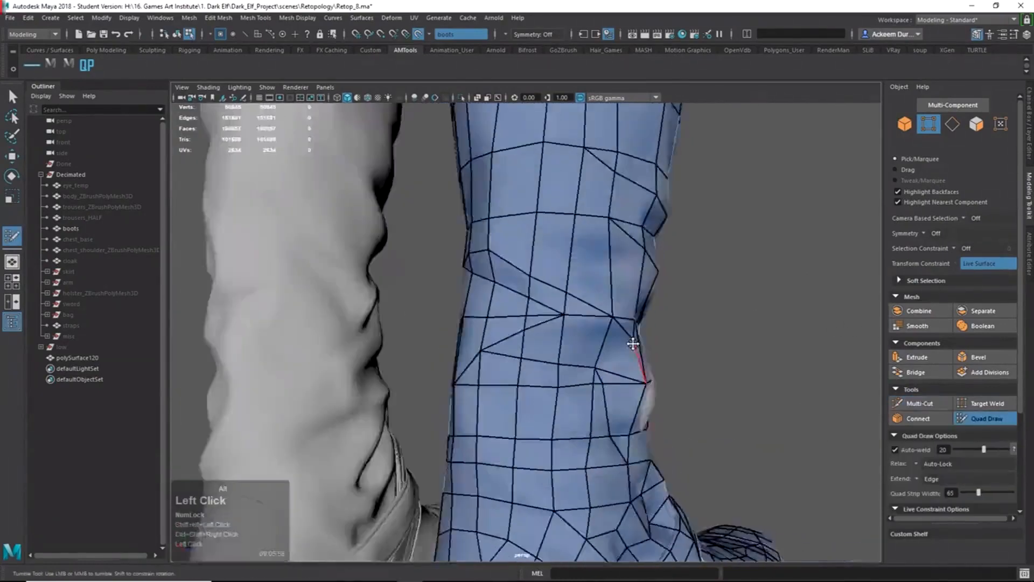
pyautogui.keyDown('alt'); pyautogui.moveTo(634, 341); pyautogui.dragTo(605, 268, button='right'); pyautogui.keyUp('alt')
pyautogui.click(920, 403)
pyautogui.moveTo(420, 344)
pyautogui.keyDown('alt'); pyautogui.mouseDown()
pyautogui.moveTo(512, 350)
pyautogui.moveTo(458, 347)
pyautogui.mouseUp(); pyautogui.keyUp('alt')
pyautogui.click(555, 303)
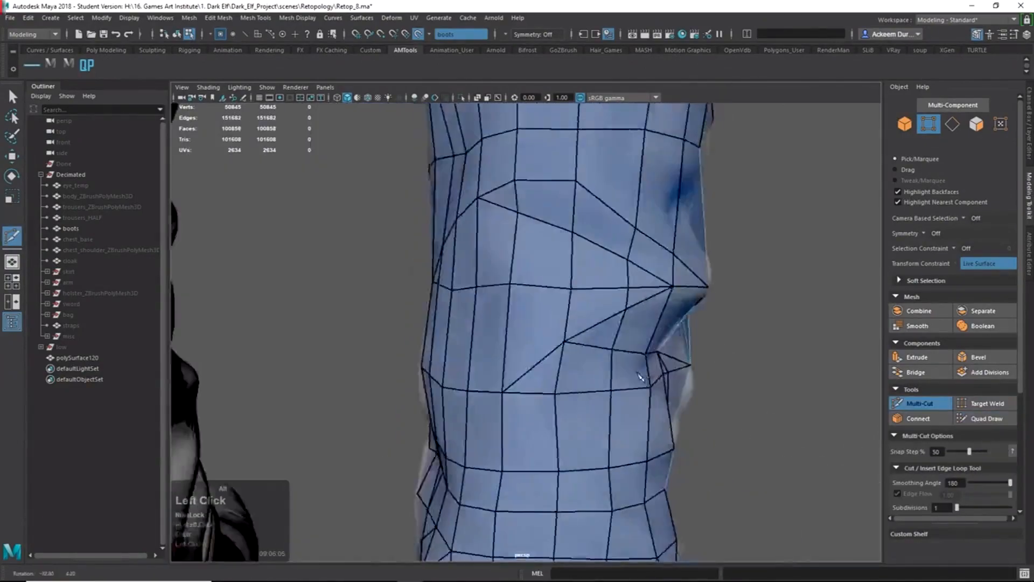
pyautogui.keyDown('alt'); pyautogui.moveTo(641, 377); pyautogui.dragTo(535, 475); pyautogui.keyUp('alt')
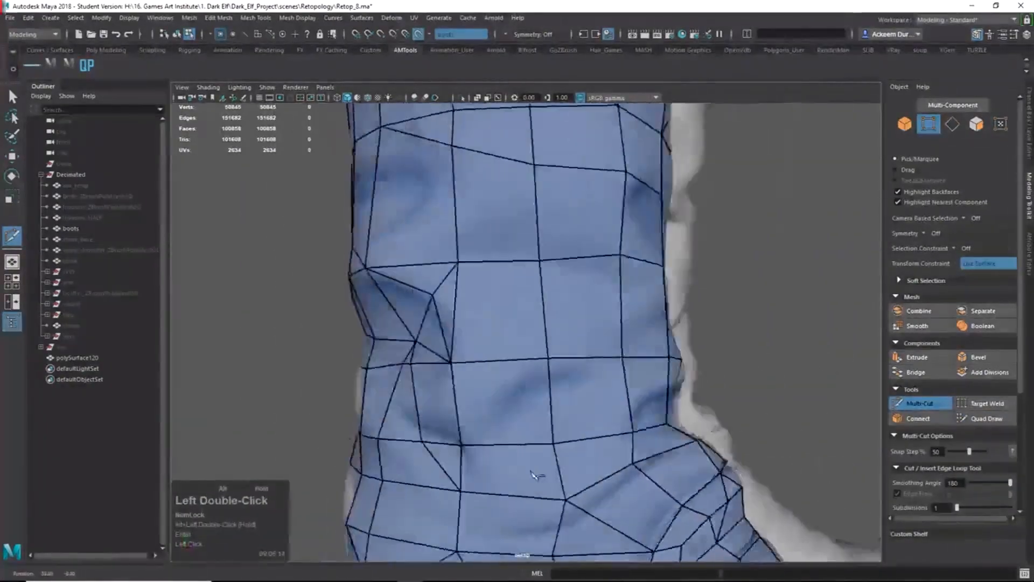
pyautogui.moveTo(541, 410)
pyautogui.keyDown('alt'); pyautogui.mouseDown()
pyautogui.moveTo(611, 422)
pyautogui.moveTo(614, 434)
pyautogui.moveTo(454, 392)
pyautogui.moveTo(587, 396)
pyautogui.moveTo(528, 395)
pyautogui.moveTo(461, 427)
pyautogui.moveTo(369, 427)
pyautogui.moveTo(565, 396)
pyautogui.moveTo(576, 385)
pyautogui.moveTo(506, 380)
pyautogui.moveTo(533, 368)
pyautogui.moveTo(475, 360)
pyautogui.moveTo(517, 358)
pyautogui.mouseUp(); pyautogui.keyUp('alt')
pyautogui.click(466, 383)
pyautogui.rightClick(465, 382)
pyautogui.click(986, 419)
pyautogui.keyDown('ctrl'); pyautogui.keyDown('shift'); pyautogui.rightClick(581, 373); pyautogui.keyUp('shift'); pyautogui.keyUp('ctrl')
# Slice an edge around the ankle that ends on a vertex.
pyautogui.scroll(-4, 517, 358)
pyautogui.scroll(4, 596, 339)
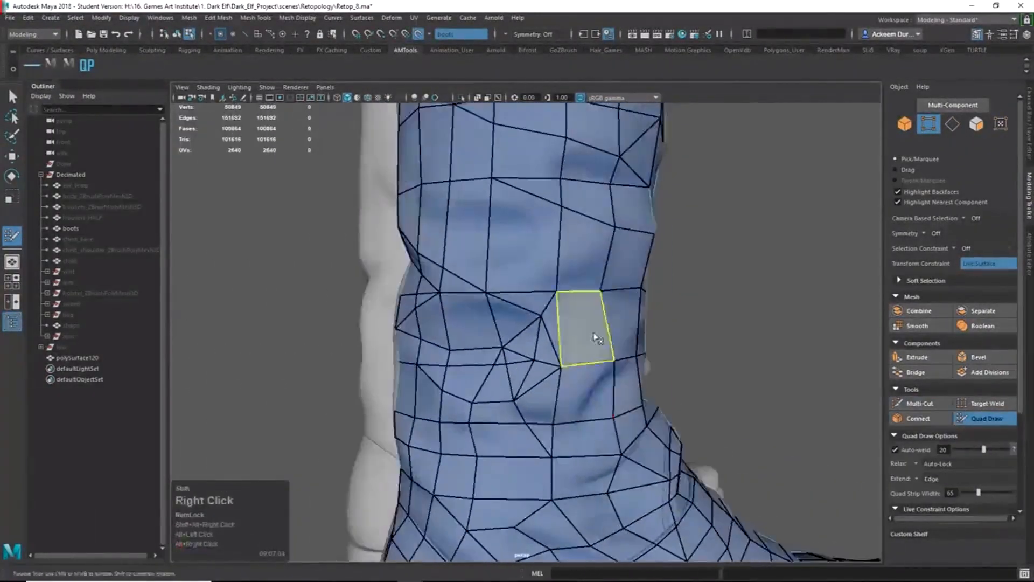
pyautogui.keyDown('shift'); pyautogui.moveTo(596, 339); pyautogui.dragTo(598, 371, button='right'); pyautogui.keyUp('shift')
pyautogui.moveTo(597, 372)
pyautogui.keyDown('alt'); pyautogui.mouseDown()
pyautogui.moveTo(648, 381)
pyautogui.moveTo(559, 385)
pyautogui.moveTo(569, 338)
pyautogui.mouseUp(); pyautogui.keyUp('alt')
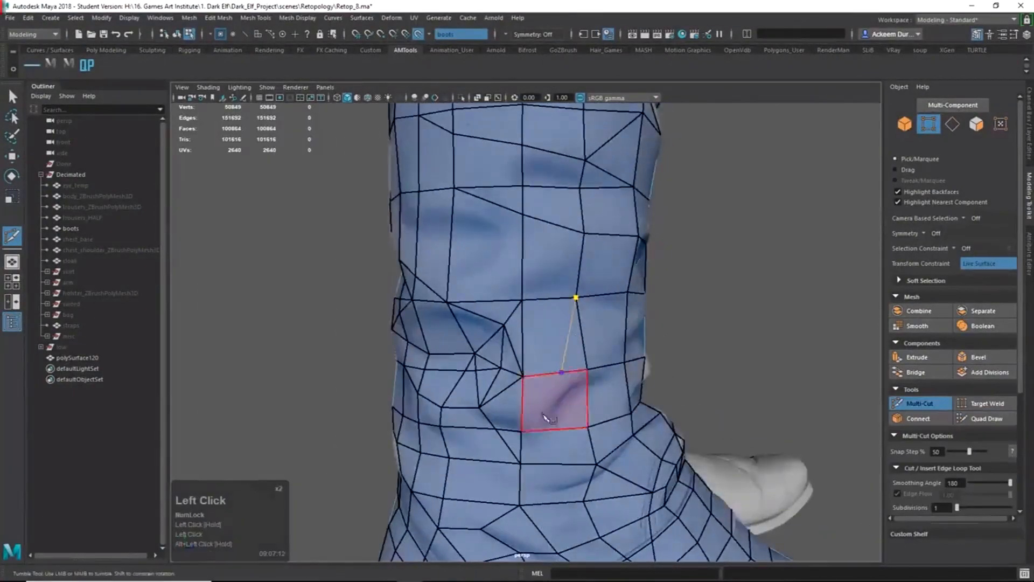
pyautogui.moveTo(544, 417)
pyautogui.keyDown('alt'); pyautogui.mouseDown()
pyautogui.moveTo(628, 286)
pyautogui.moveTo(537, 413)
pyautogui.mouseUp(); pyautogui.keyUp('alt')
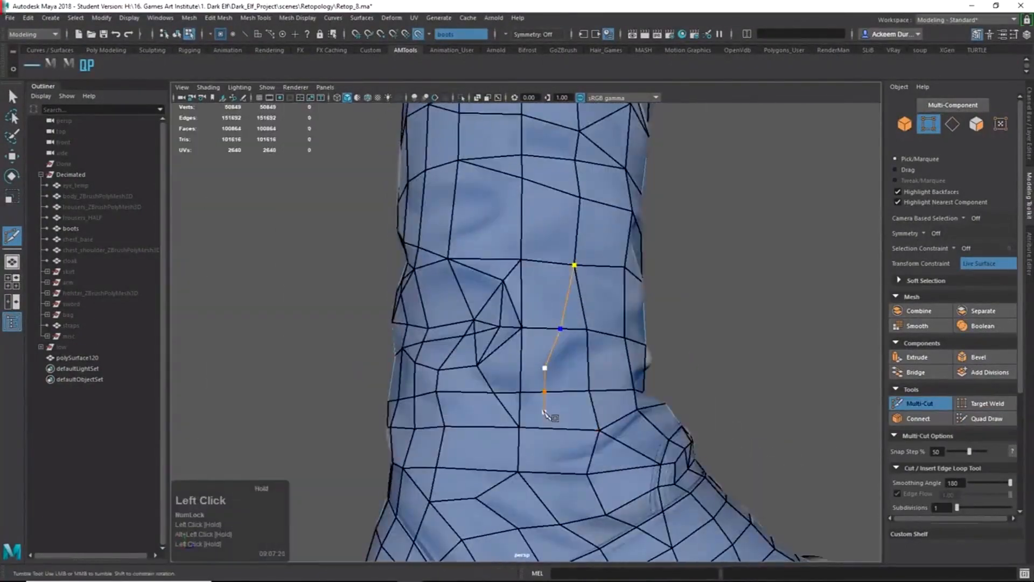
pyautogui.keyDown('alt'); pyautogui.moveTo(557, 455); pyautogui.dragTo(579, 464); pyautogui.keyUp('alt')
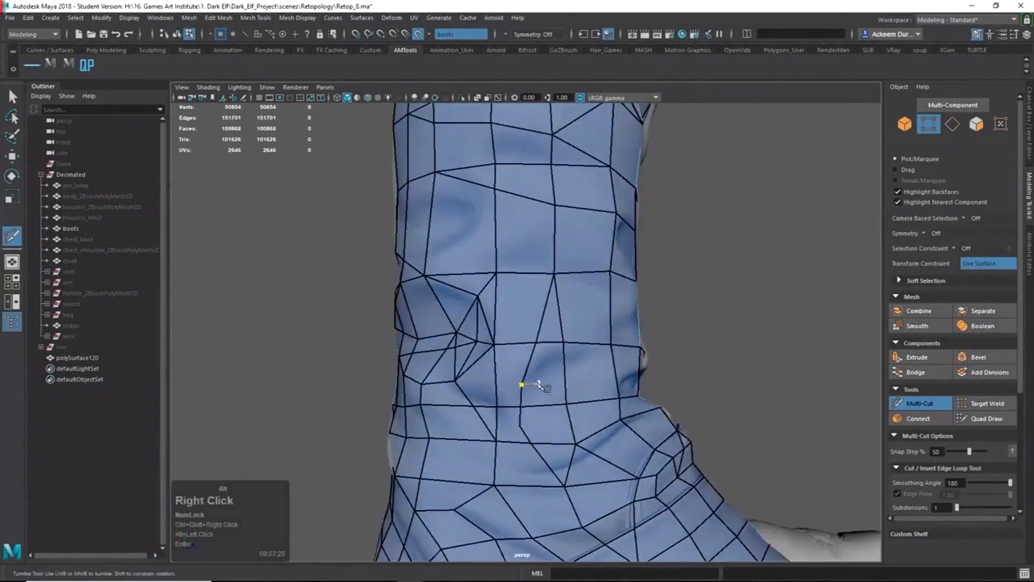
pyautogui.click(495, 441)
pyautogui.press('Return')
# Begin a new ankle cut while toggling between Quad Draw and Multi-Cut.
pyautogui.moveTo(511, 444)
pyautogui.keyDown('alt'); pyautogui.mouseDown()
pyautogui.moveTo(463, 473)
pyautogui.moveTo(573, 426)
pyautogui.moveTo(644, 415)
pyautogui.moveTo(489, 414)
pyautogui.moveTo(583, 423)
pyautogui.moveTo(478, 451)
pyautogui.moveTo(524, 448)
pyautogui.moveTo(506, 442)
pyautogui.mouseUp(); pyautogui.keyUp('alt')
pyautogui.click(556, 413)
pyautogui.hotkey('ctrl', 'shift', 'q')
pyautogui.keyDown('shift'); pyautogui.rightClick(499, 316); pyautogui.keyUp('shift')
pyautogui.moveTo(517, 366)
pyautogui.keyDown('alt'); pyautogui.mouseDown()
pyautogui.moveTo(602, 379)
pyautogui.moveTo(576, 377)
pyautogui.mouseUp(); pyautogui.keyUp('alt')
pyautogui.keyDown('ctrl'); pyautogui.keyDown('shift'); pyautogui.moveTo(584, 366); pyautogui.dragTo(592, 330, button='right'); pyautogui.keyUp('shift'); pyautogui.keyUp('ctrl')
pyautogui.keyDown('alt'); pyautogui.moveTo(548, 395); pyautogui.dragTo(487, 401); pyautogui.keyUp('alt')
pyautogui.keyDown('ctrl'); pyautogui.keyDown('shift'); pyautogui.moveTo(485, 372); pyautogui.dragTo(456, 367, button='right'); pyautogui.keyUp('shift'); pyautogui.keyUp('ctrl')
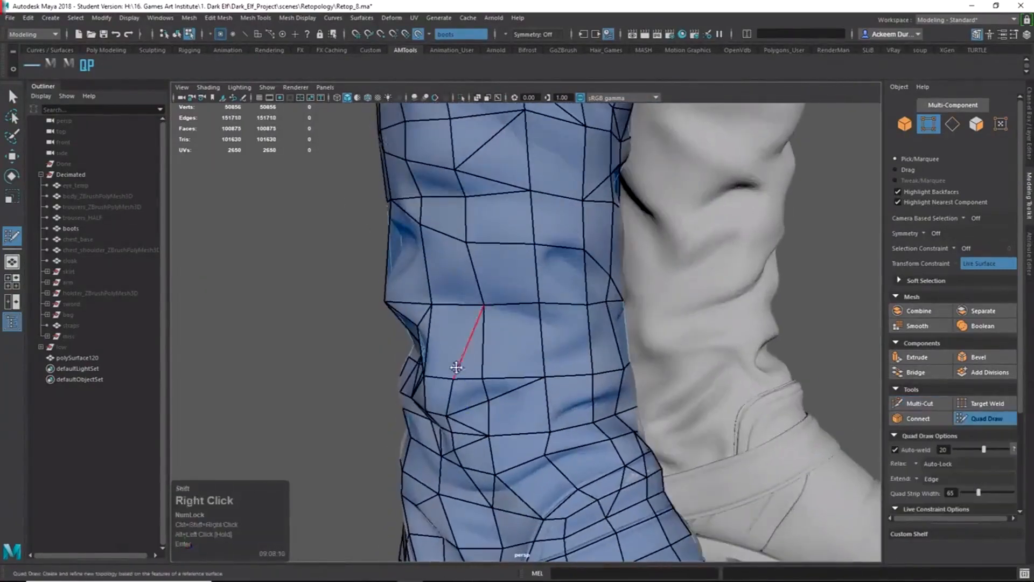
pyautogui.moveTo(496, 376)
pyautogui.keyDown('alt'); pyautogui.mouseDown()
pyautogui.moveTo(576, 369)
pyautogui.moveTo(543, 358)
pyautogui.moveTo(431, 362)
pyautogui.moveTo(517, 372)
pyautogui.mouseUp(); pyautogui.keyUp('alt')
pyautogui.keyDown('shift'); pyautogui.moveTo(517, 372); pyautogui.dragTo(516, 348, button='right'); pyautogui.keyUp('shift')
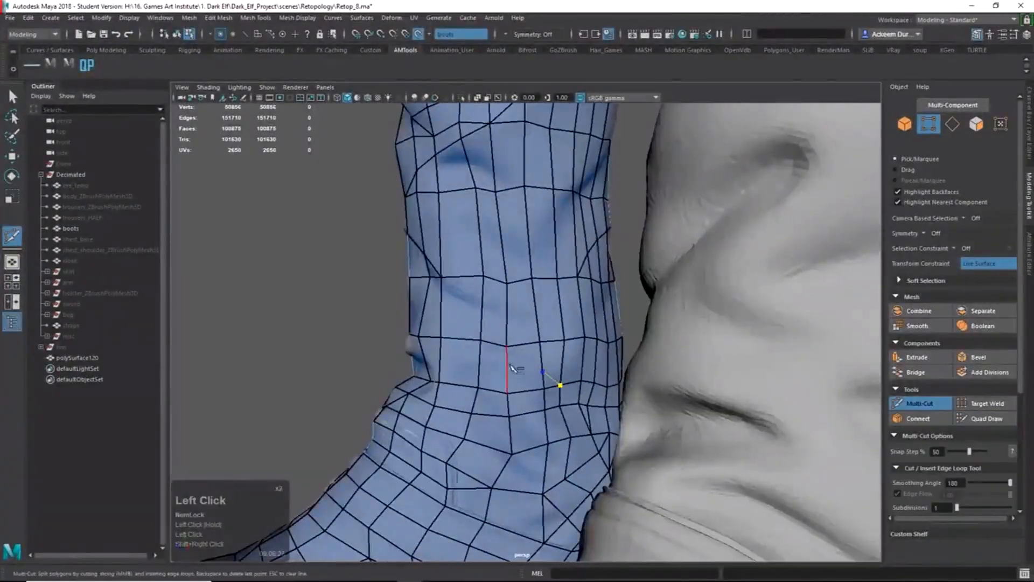
# Run a multi-point cut around the boot above the ankle.
pyautogui.click(508, 367)
pyautogui.keyDown('alt'); pyautogui.moveTo(507, 368); pyautogui.dragTo(613, 383); pyautogui.keyUp('alt')
pyautogui.click(526, 371)
pyautogui.click(514, 387)
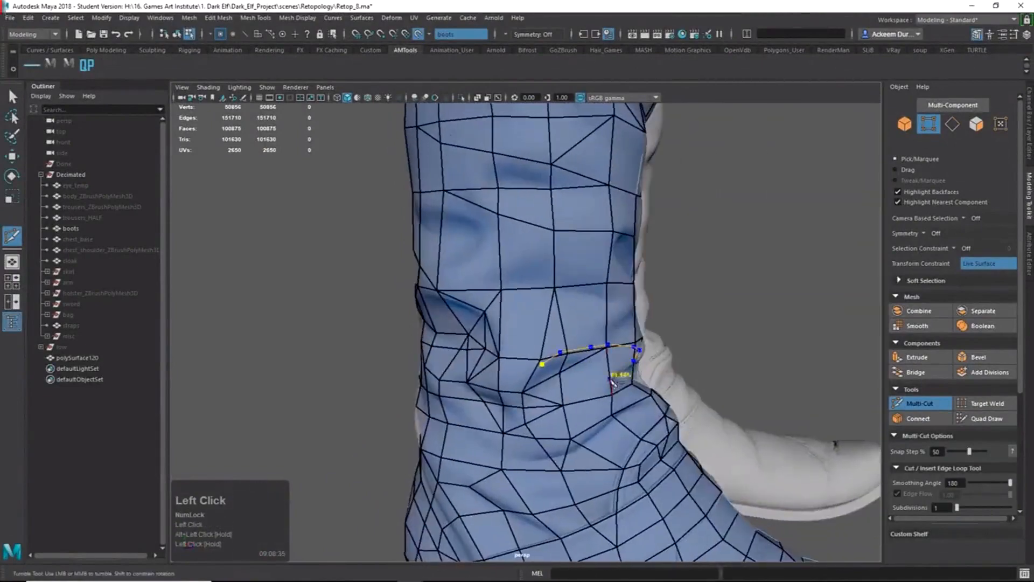
pyautogui.keyDown('shift'); pyautogui.rightClick(539, 334); pyautogui.keyUp('shift')
pyautogui.keyDown('alt'); pyautogui.moveTo(561, 408); pyautogui.dragTo(533, 324); pyautogui.keyUp('alt')
pyautogui.keyDown('shift'); pyautogui.moveTo(533, 323); pyautogui.dragTo(536, 297, button='right'); pyautogui.keyUp('shift')
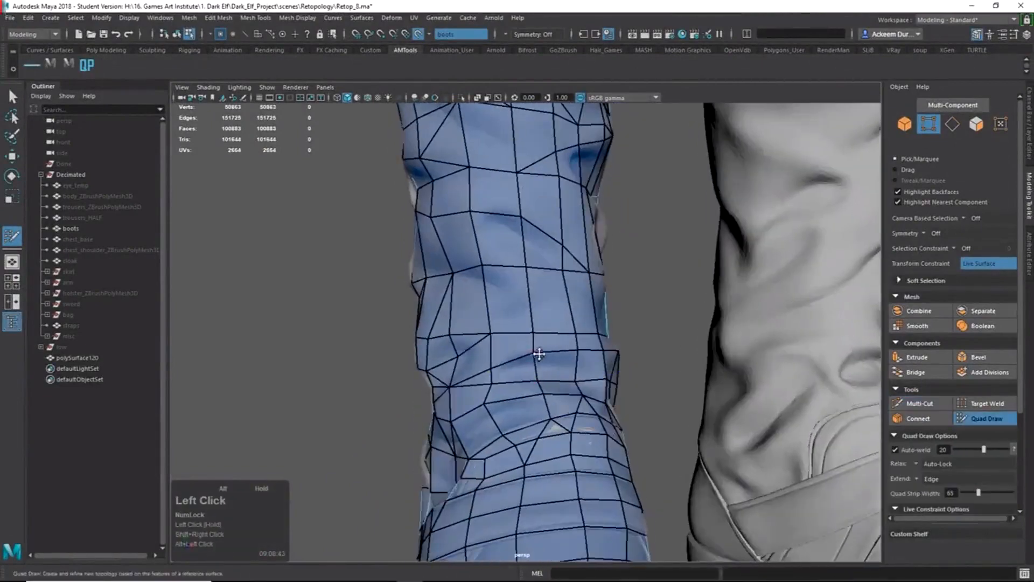
pyautogui.keyDown('alt'); pyautogui.moveTo(539, 353); pyautogui.dragTo(598, 350); pyautogui.keyUp('alt')
pyautogui.keyDown('shift'); pyautogui.rightClick(598, 350); pyautogui.keyUp('shift')
pyautogui.press('Return')
# Finish a cut that crosses the ankle, checking it against the reference boot.
pyautogui.keyDown('alt'); pyautogui.moveTo(575, 386); pyautogui.dragTo(639, 417); pyautogui.keyUp('alt')
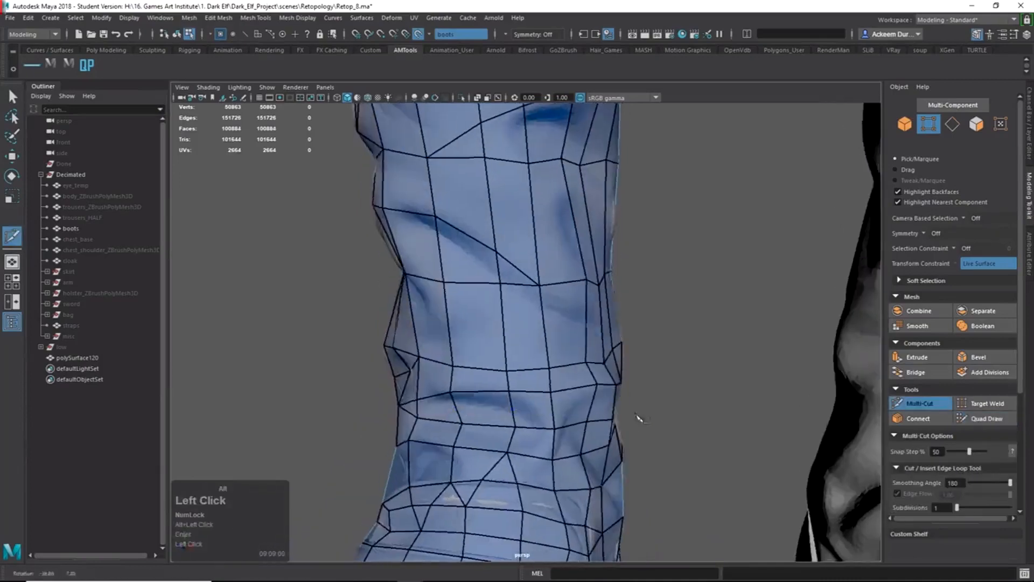
pyautogui.keyDown('alt'); pyautogui.moveTo(581, 395); pyautogui.dragTo(562, 411); pyautogui.keyUp('alt')
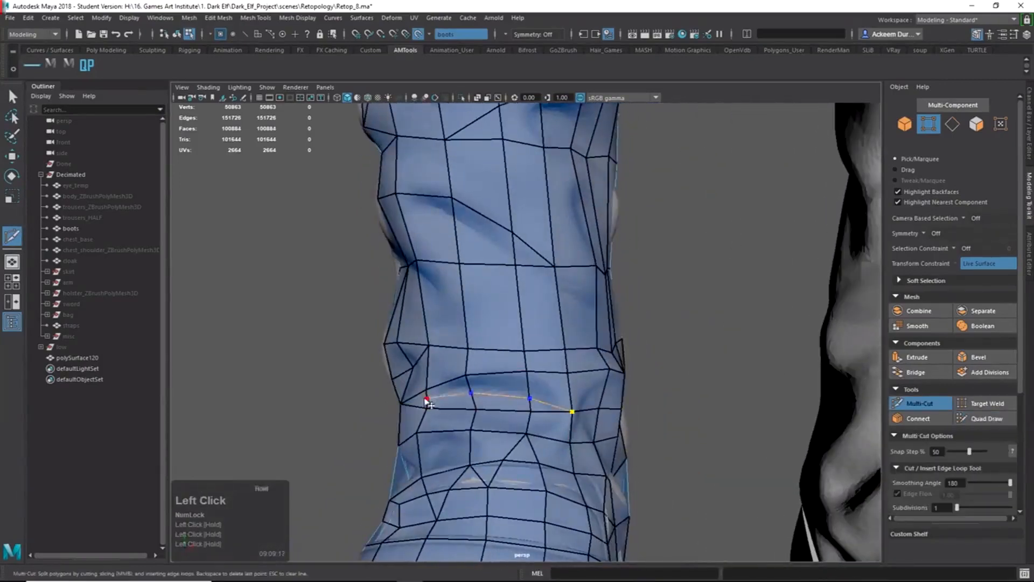
pyautogui.keyDown('alt'); pyautogui.moveTo(427, 401); pyautogui.dragTo(490, 412); pyautogui.keyUp('alt')
pyautogui.click(561, 399)
pyautogui.press('Return')
pyautogui.moveTo(560, 401)
pyautogui.keyDown('alt'); pyautogui.mouseDown()
pyautogui.moveTo(463, 404)
pyautogui.moveTo(609, 409)
pyautogui.moveTo(500, 415)
pyautogui.mouseUp(); pyautogui.keyUp('alt')
# Add one more lower-shaft cut ending at a final point.
pyautogui.click(985, 419)
pyautogui.keyDown('alt'); pyautogui.moveTo(531, 448); pyautogui.dragTo(609, 404); pyautogui.keyUp('alt')
pyautogui.keyDown('alt'); pyautogui.moveTo(609, 404); pyautogui.dragTo(614, 415, button='middle'); pyautogui.keyUp('alt')
pyautogui.keyDown('alt'); pyautogui.moveTo(614, 415); pyautogui.dragTo(805, 463); pyautogui.keyUp('alt')
pyautogui.keyDown('alt'); pyautogui.moveTo(805, 464); pyautogui.dragTo(818, 474, button='right'); pyautogui.keyUp('alt')
pyautogui.moveTo(603, 409)
pyautogui.keyDown('alt'); pyautogui.mouseDown()
pyautogui.moveTo(524, 399)
pyautogui.moveTo(547, 451)
pyautogui.moveTo(544, 498)
pyautogui.moveTo(533, 426)
pyautogui.moveTo(491, 347)
pyautogui.mouseUp(); pyautogui.keyUp('alt')
pyautogui.click(583, 436)
pyautogui.keyDown('alt'); pyautogui.moveTo(572, 423); pyautogui.dragTo(588, 479); pyautogui.keyUp('alt')
pyautogui.press('Return')
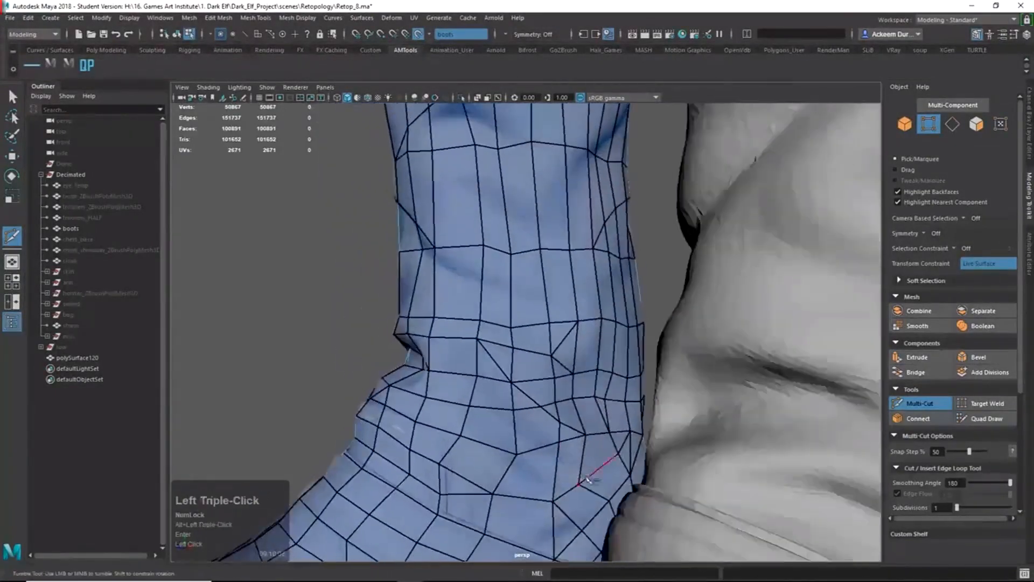
# Cut two edges on the upper shaft, one starting a quarter along an edge.
pyautogui.click(516, 456)
pyautogui.keyDown('alt'); pyautogui.moveTo(517, 456); pyautogui.dragTo(485, 441); pyautogui.keyUp('alt')
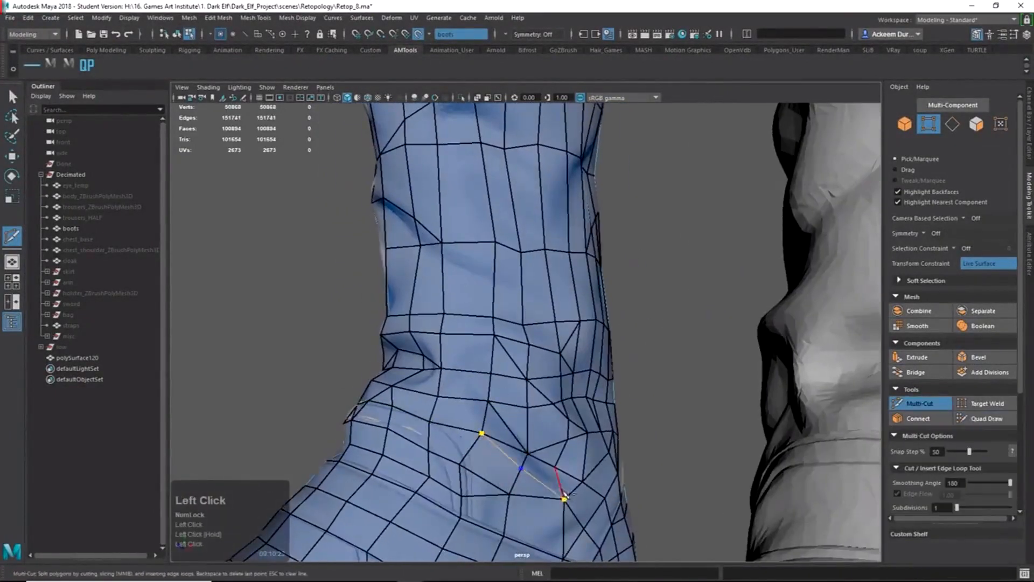
pyautogui.press('Return')
pyautogui.keyDown('alt'); pyautogui.moveTo(566, 494); pyautogui.dragTo(580, 327); pyautogui.keyUp('alt')
pyautogui.click(472, 280)
pyautogui.keyDown('alt'); pyautogui.moveTo(510, 309); pyautogui.dragTo(512, 272); pyautogui.keyUp('alt')
pyautogui.click(435, 260)
pyautogui.press('Return')
# Review a pending upper-shaft cut from several angles and commit it.
pyautogui.keyDown('alt'); pyautogui.moveTo(512, 273); pyautogui.dragTo(554, 345, button='middle'); pyautogui.keyUp('alt')
pyautogui.keyDown('alt'); pyautogui.moveTo(554, 345); pyautogui.dragTo(627, 275); pyautogui.keyUp('alt')
pyautogui.keyDown('alt'); pyautogui.moveTo(540, 290); pyautogui.dragTo(517, 291); pyautogui.keyUp('alt')
pyautogui.keyDown('alt'); pyautogui.moveTo(626, 311); pyautogui.dragTo(533, 293); pyautogui.keyUp('alt')
pyautogui.keyDown('ctrl'); pyautogui.keyDown('shift'); pyautogui.moveTo(533, 293); pyautogui.dragTo(517, 293, button='right'); pyautogui.keyUp('shift'); pyautogui.keyUp('ctrl')
pyautogui.moveTo(517, 293)
pyautogui.keyDown('alt'); pyautogui.mouseDown()
pyautogui.moveTo(589, 288)
pyautogui.moveTo(411, 286)
pyautogui.moveTo(551, 286)
pyautogui.moveTo(484, 302)
pyautogui.moveTo(496, 286)
pyautogui.moveTo(484, 285)
pyautogui.mouseUp(); pyautogui.keyUp('alt')
pyautogui.keyDown('shift'); pyautogui.moveTo(485, 285); pyautogui.dragTo(476, 196, button='right'); pyautogui.keyUp('shift')
pyautogui.press('Return')
# Add two cuts on the boot's other side, each ending at a vertex.
pyautogui.keyDown('alt'); pyautogui.moveTo(465, 277); pyautogui.dragTo(563, 241); pyautogui.keyUp('alt')
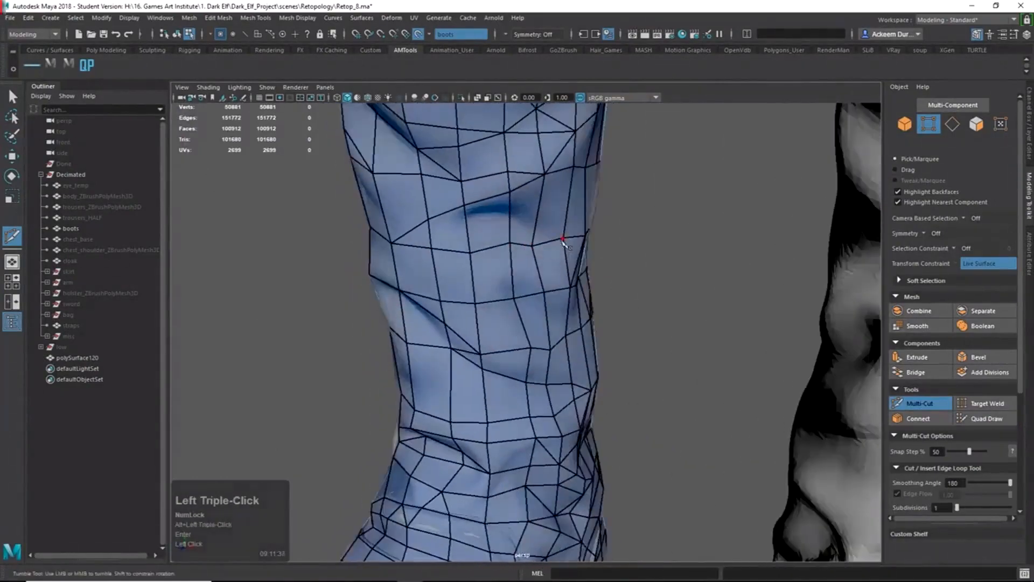
pyautogui.click(475, 304)
pyautogui.press('Return')
pyautogui.keyDown('alt'); pyautogui.moveTo(476, 305); pyautogui.dragTo(527, 343); pyautogui.keyUp('alt')
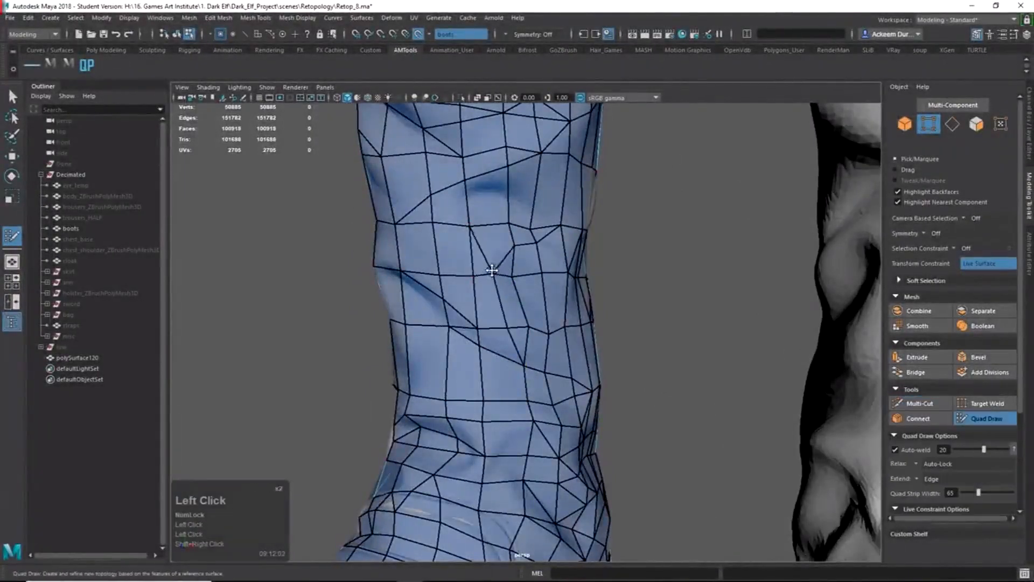
pyautogui.keyDown('alt'); pyautogui.moveTo(491, 270); pyautogui.dragTo(554, 282); pyautogui.keyUp('alt')
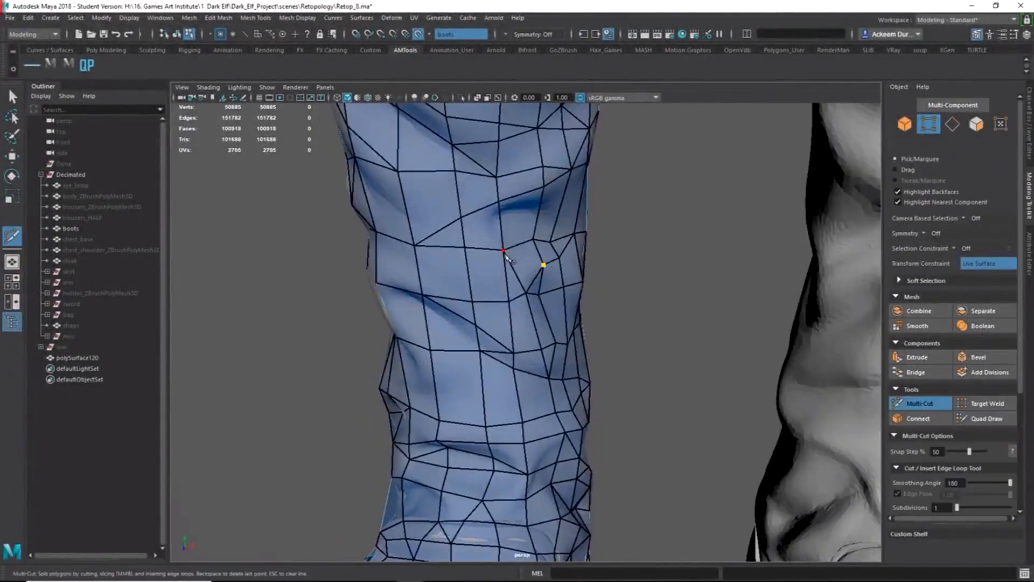
pyautogui.click(504, 252)
pyautogui.press('Return')
pyautogui.keyDown('alt'); pyautogui.moveTo(505, 254); pyautogui.dragTo(498, 282); pyautogui.keyUp('alt')
# Connect pairs of upper-shaft vertices with two new edges.
pyautogui.click(502, 250)
pyautogui.click(529, 275)
pyautogui.press('Return')
pyautogui.click(497, 281)
pyautogui.click(585, 331)
pyautogui.press('Return')
# Merge a vertex into its neighbour in Quad Draw and begin another cut.
pyautogui.moveTo(588, 334)
pyautogui.keyDown('alt'); pyautogui.mouseDown()
pyautogui.moveTo(619, 361)
pyautogui.moveTo(552, 350)
pyautogui.mouseUp(); pyautogui.keyUp('alt')
pyautogui.keyDown('ctrl'); pyautogui.keyDown('shift'); pyautogui.moveTo(552, 350); pyautogui.dragTo(555, 341, button='right'); pyautogui.keyUp('shift'); pyautogui.keyUp('ctrl')
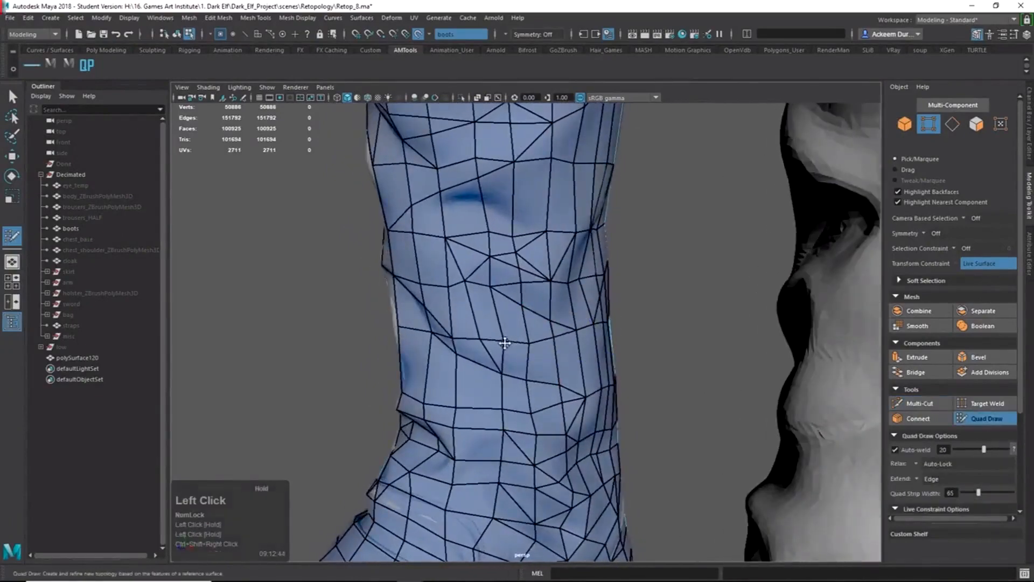
pyautogui.moveTo(505, 343)
pyautogui.keyDown('alt'); pyautogui.mouseDown()
pyautogui.moveTo(492, 346)
pyautogui.moveTo(492, 318)
pyautogui.moveTo(583, 307)
pyautogui.moveTo(425, 333)
pyautogui.mouseUp(); pyautogui.keyUp('alt')
pyautogui.keyDown('alt'); pyautogui.moveTo(425, 333); pyautogui.dragTo(496, 318, button='right'); pyautogui.keyUp('alt')
pyautogui.moveTo(500, 308)
pyautogui.keyDown('alt'); pyautogui.mouseDown()
pyautogui.moveTo(489, 319)
pyautogui.moveTo(504, 312)
pyautogui.moveTo(594, 342)
pyautogui.moveTo(486, 304)
pyautogui.mouseUp(); pyautogui.keyUp('alt')
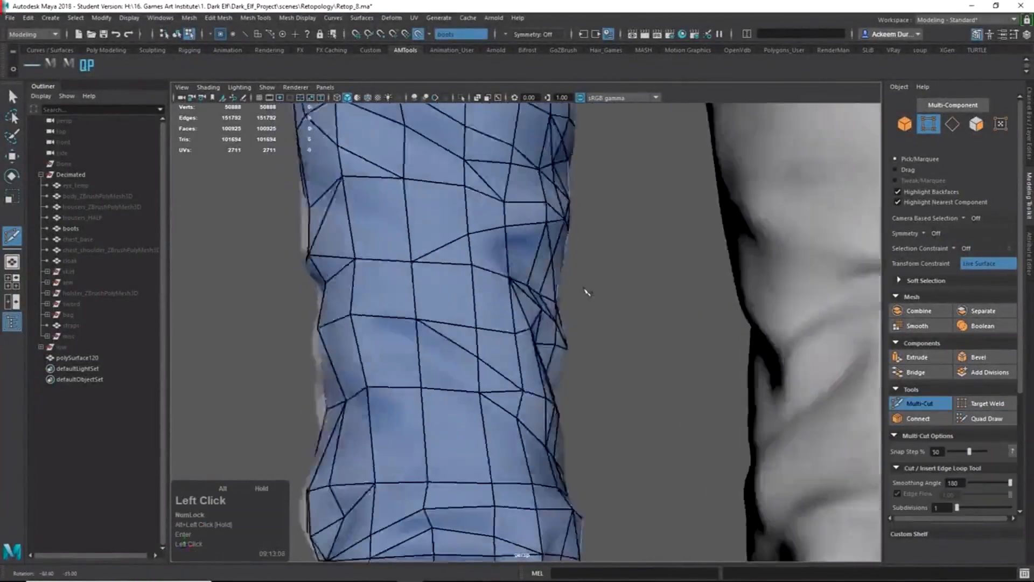
pyautogui.click(411, 269)
pyautogui.click(482, 268)
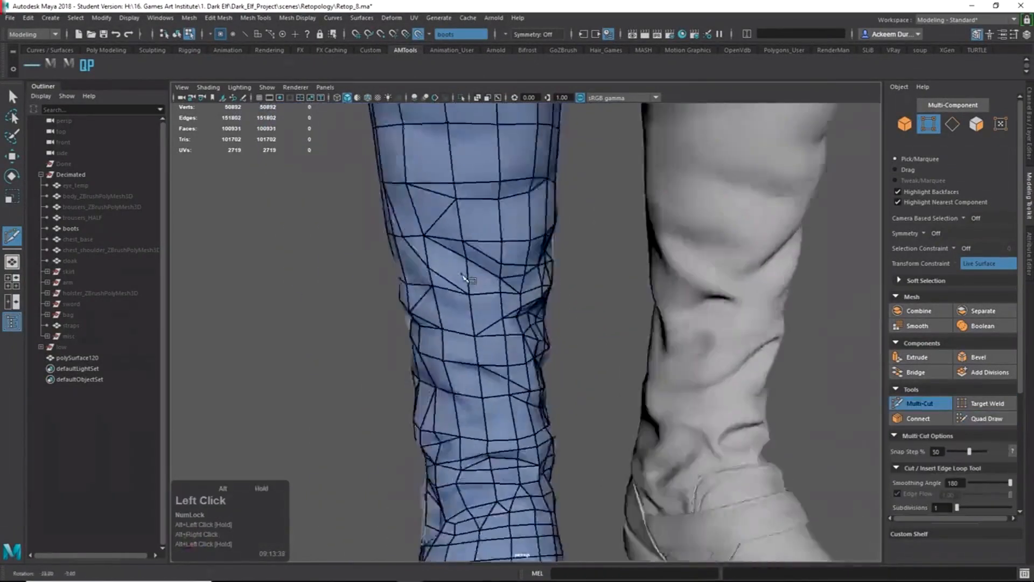
# Bring the side of the boot into view and commit the pending Multi-Cut.
pyautogui.keyDown('alt'); pyautogui.moveTo(485, 269); pyautogui.dragTo(517, 280); pyautogui.keyUp('alt')
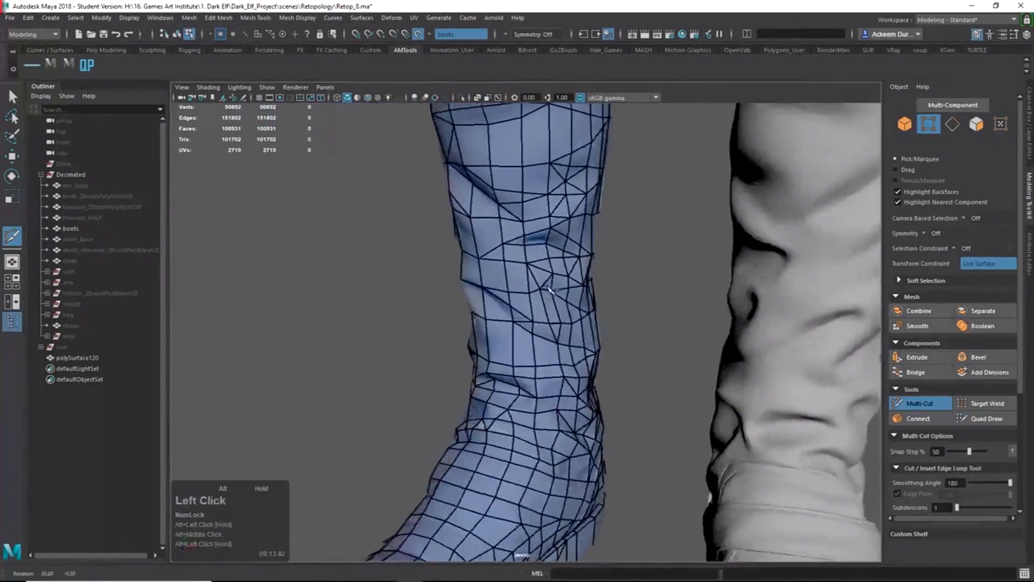
pyautogui.keyDown('alt'); pyautogui.moveTo(500, 334); pyautogui.dragTo(521, 347, button='right'); pyautogui.keyUp('alt')
pyautogui.keyDown('alt'); pyautogui.moveTo(521, 348); pyautogui.dragTo(577, 346); pyautogui.keyUp('alt')
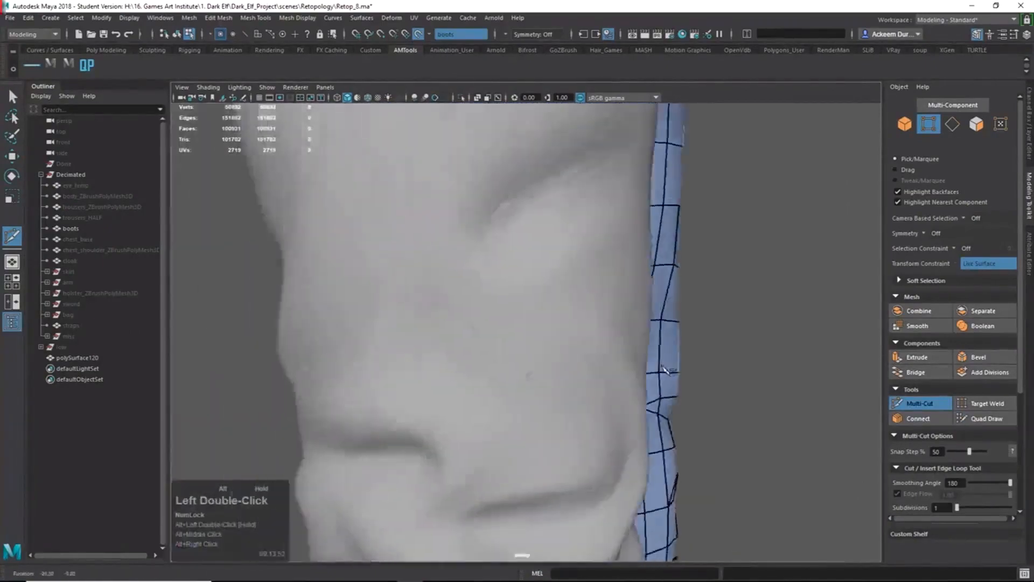
pyautogui.keyDown('alt'); pyautogui.moveTo(663, 369); pyautogui.dragTo(525, 324); pyautogui.keyUp('alt')
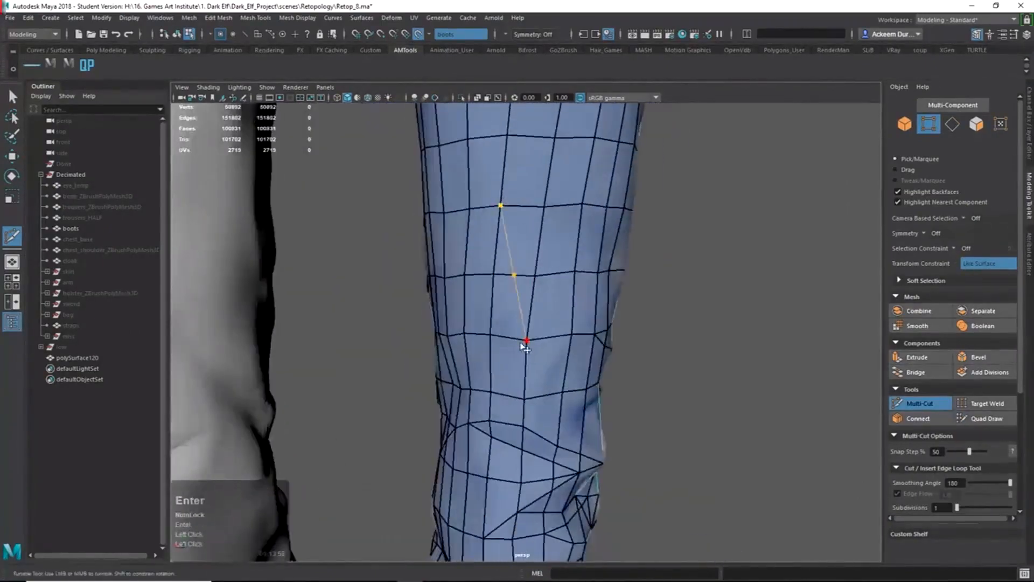
pyautogui.keyDown('alt'); pyautogui.moveTo(526, 340); pyautogui.dragTo(458, 323, button='right'); pyautogui.keyUp('alt')
pyautogui.keyDown('alt'); pyautogui.moveTo(458, 323); pyautogui.dragTo(500, 318); pyautogui.keyUp('alt')
pyautogui.keyDown('alt'); pyautogui.moveTo(501, 318); pyautogui.dragTo(587, 334, button='right'); pyautogui.keyUp('alt')
pyautogui.keyDown('alt'); pyautogui.moveTo(587, 334); pyautogui.dragTo(533, 302); pyautogui.keyUp('alt')
pyautogui.press('Return')
# Cut two new edges across the upper boot shaft.
pyautogui.moveTo(463, 345)
pyautogui.keyDown('alt'); pyautogui.mouseDown()
pyautogui.moveTo(609, 350)
pyautogui.moveTo(474, 334)
pyautogui.mouseUp(); pyautogui.keyUp('alt')
pyautogui.keyDown('alt'); pyautogui.moveTo(467, 273); pyautogui.dragTo(527, 273); pyautogui.keyUp('alt')
pyautogui.click(528, 273)
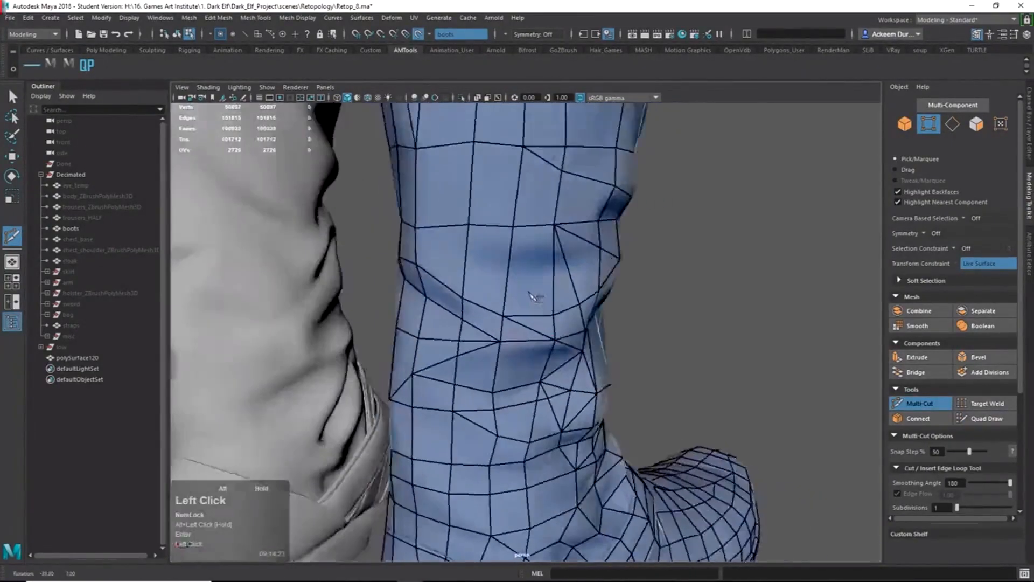
pyautogui.click(507, 313)
pyautogui.press('Return')
pyautogui.keyDown('alt'); pyautogui.moveTo(509, 317); pyautogui.dragTo(452, 338); pyautogui.keyUp('alt')
pyautogui.click(427, 232)
pyautogui.press('Return')
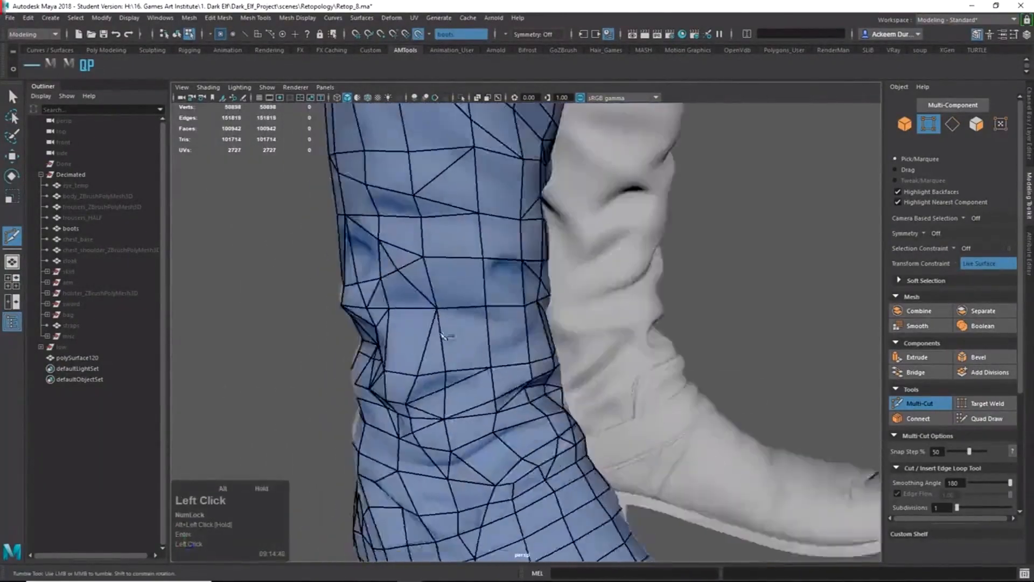
# Cut an edge across a shaft face lower down, then return to selection with Q.
pyautogui.keyDown('alt'); pyautogui.moveTo(451, 338); pyautogui.dragTo(498, 388, button='middle'); pyautogui.keyUp('alt')
pyautogui.keyDown('alt'); pyautogui.moveTo(498, 388); pyautogui.dragTo(523, 367); pyautogui.keyUp('alt')
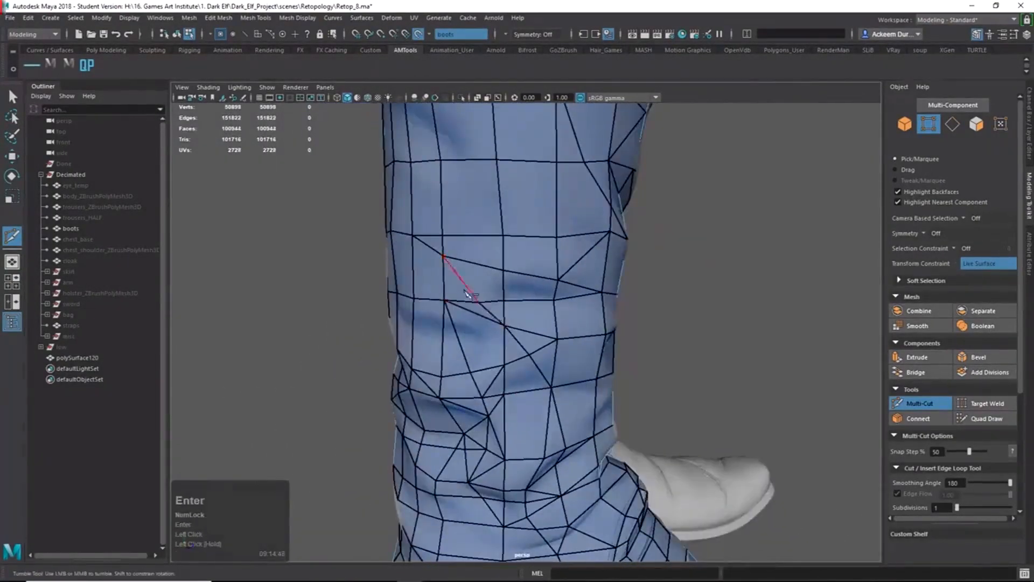
pyautogui.keyDown('alt'); pyautogui.moveTo(468, 293); pyautogui.dragTo(560, 266); pyautogui.keyUp('alt')
pyautogui.click(560, 266)
pyautogui.click(599, 296)
pyautogui.keyDown('alt'); pyautogui.moveTo(544, 299); pyautogui.dragTo(571, 356); pyautogui.keyUp('alt')
pyautogui.click(501, 311)
pyautogui.click(526, 332)
pyautogui.press('q')
# Add a cut starting from a vertex on the boot shaft.
pyautogui.moveTo(575, 372); pyautogui.dragTo(576, 341, button='right')
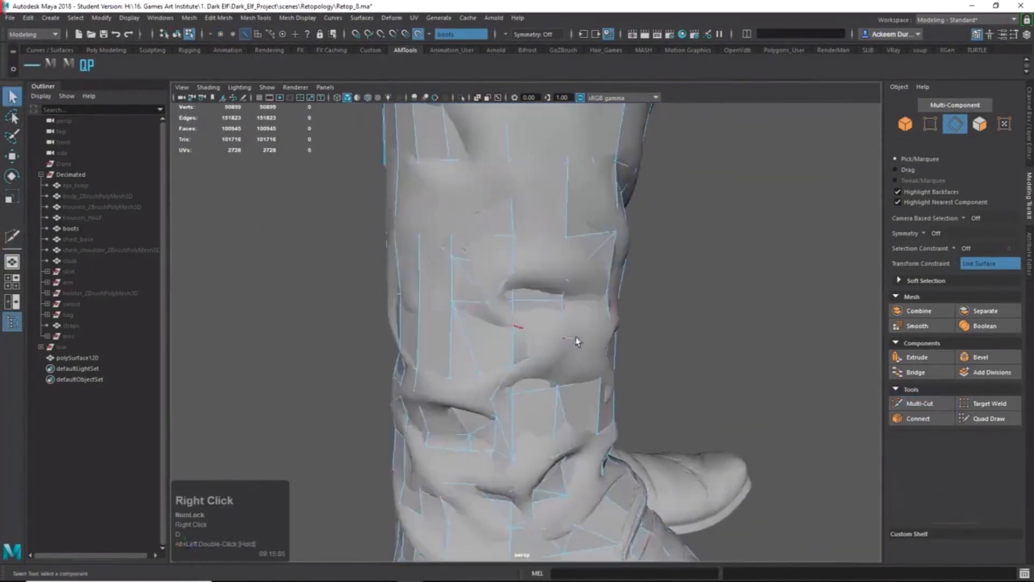
pyautogui.keyDown('alt'); pyautogui.moveTo(595, 347); pyautogui.dragTo(619, 344); pyautogui.keyUp('alt')
pyautogui.click(560, 312)
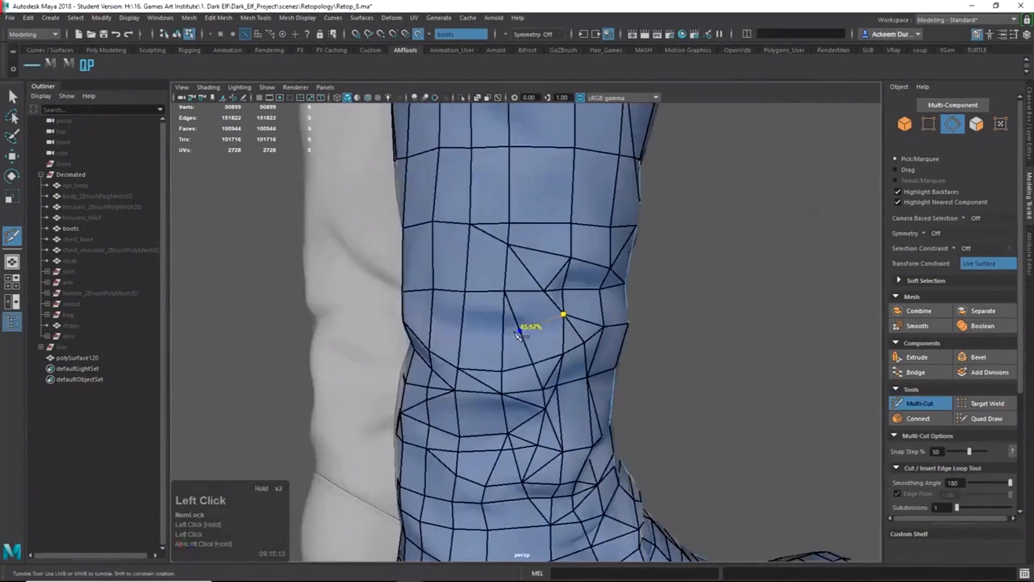
pyautogui.keyDown('alt'); pyautogui.moveTo(477, 329); pyautogui.dragTo(522, 332); pyautogui.keyUp('alt')
pyautogui.press('Return')
pyautogui.keyDown('ctrl'); pyautogui.keyDown('shift'); pyautogui.moveTo(564, 336); pyautogui.dragTo(576, 334, button='right'); pyautogui.keyUp('shift'); pyautogui.keyUp('ctrl')
pyautogui.moveTo(581, 331)
pyautogui.keyDown('alt'); pyautogui.mouseDown()
pyautogui.moveTo(476, 334)
pyautogui.moveTo(538, 318)
pyautogui.mouseUp(); pyautogui.keyUp('alt')
pyautogui.keyDown('ctrl'); pyautogui.keyDown('shift'); pyautogui.moveTo(530, 307); pyautogui.dragTo(517, 277, button='right'); pyautogui.keyUp('shift'); pyautogui.keyUp('ctrl')
pyautogui.press('Return')
# Insert a short edge loop at the boot's back and delete a stray diagonal edge.
pyautogui.keyDown('alt'); pyautogui.moveTo(541, 328); pyautogui.dragTo(565, 325); pyautogui.keyUp('alt')
pyautogui.keyDown('ctrl'); pyautogui.click(549, 339); pyautogui.keyUp('ctrl')
pyautogui.click(532, 320)
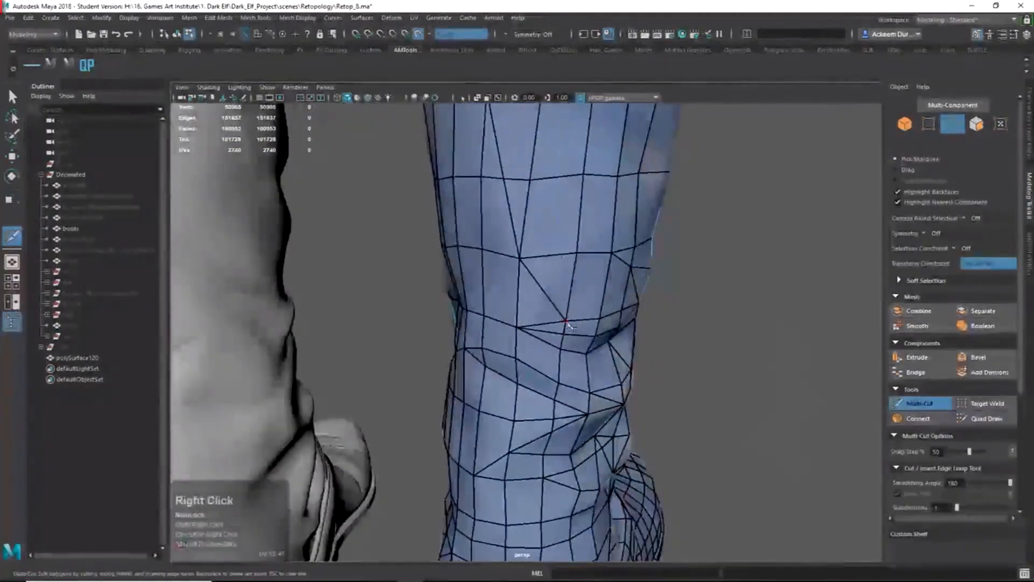
pyautogui.keyDown('ctrl'); pyautogui.keyDown('shift'); pyautogui.click(544, 291); pyautogui.keyUp('shift'); pyautogui.keyUp('ctrl')
pyautogui.keyDown('alt'); pyautogui.moveTo(543, 291); pyautogui.dragTo(554, 260); pyautogui.keyUp('alt')
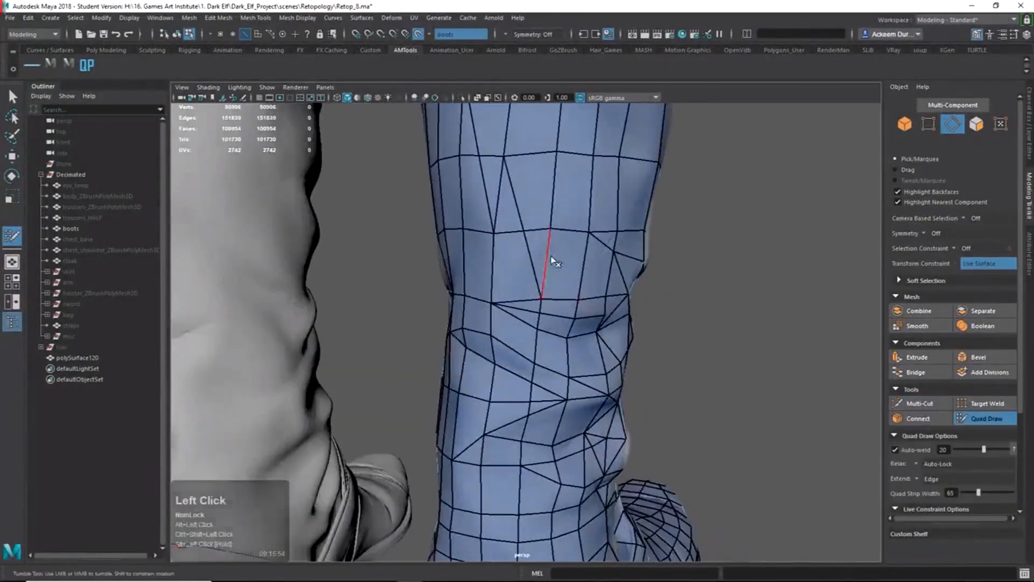
pyautogui.keyDown('ctrl'); pyautogui.keyDown('shift'); pyautogui.moveTo(554, 259); pyautogui.dragTo(541, 232, button='right'); pyautogui.keyUp('shift'); pyautogui.keyUp('ctrl')
pyautogui.moveTo(541, 231)
pyautogui.keyDown('alt'); pyautogui.mouseDown()
pyautogui.moveTo(487, 192)
pyautogui.moveTo(533, 247)
pyautogui.mouseUp(); pyautogui.keyUp('alt')
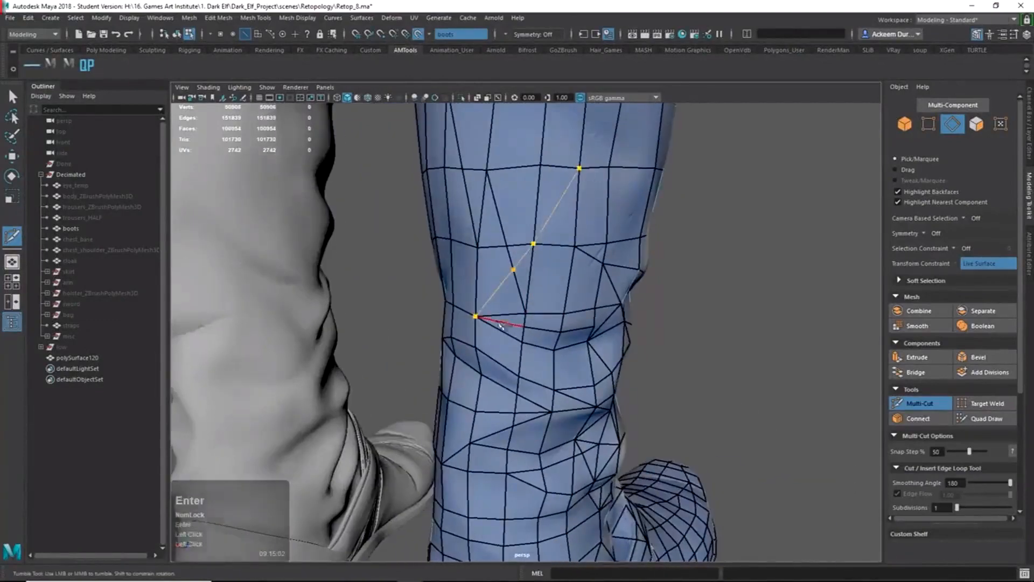
pyautogui.press('Return')
# Start vertex cuts on the shaft, working down toward the lower boot.
pyautogui.keyDown('alt'); pyautogui.moveTo(501, 326); pyautogui.dragTo(599, 252); pyautogui.keyUp('alt')
pyautogui.moveTo(570, 337)
pyautogui.keyDown('alt'); pyautogui.mouseDown()
pyautogui.moveTo(529, 335)
pyautogui.moveTo(565, 337)
pyautogui.mouseUp(); pyautogui.keyUp('alt')
pyautogui.keyDown('alt'); pyautogui.moveTo(565, 337); pyautogui.dragTo(587, 340, button='right'); pyautogui.keyUp('alt')
pyautogui.click(579, 333)
pyautogui.moveTo(595, 343)
pyautogui.keyDown('alt'); pyautogui.mouseDown()
pyautogui.moveTo(607, 260)
pyautogui.moveTo(541, 256)
pyautogui.mouseUp(); pyautogui.keyUp('alt')
pyautogui.keyDown('ctrl'); pyautogui.keyDown('shift'); pyautogui.moveTo(538, 288); pyautogui.dragTo(537, 258, button='right'); pyautogui.keyUp('shift'); pyautogui.keyUp('ctrl')
pyautogui.keyDown('alt'); pyautogui.moveTo(537, 259); pyautogui.dragTo(552, 246); pyautogui.keyUp('alt')
pyautogui.click(559, 241)
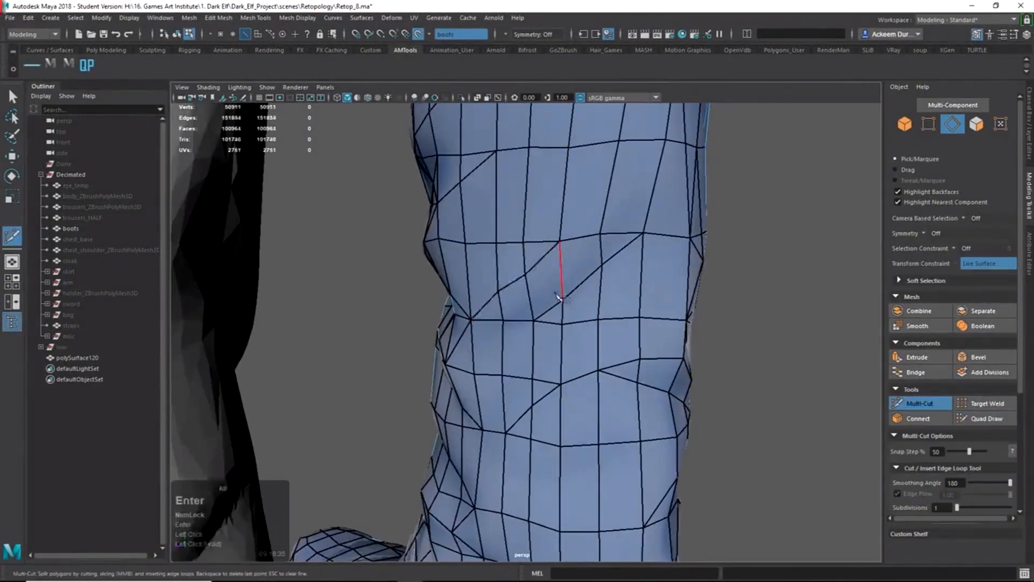
pyautogui.keyDown('alt'); pyautogui.moveTo(559, 296); pyautogui.dragTo(487, 294); pyautogui.keyUp('alt')
pyautogui.keyDown('alt'); pyautogui.moveTo(487, 293); pyautogui.dragTo(494, 247, button='middle'); pyautogui.keyUp('alt')
pyautogui.keyDown('alt'); pyautogui.moveTo(494, 247); pyautogui.dragTo(555, 329, button='right'); pyautogui.keyUp('alt')
pyautogui.moveTo(555, 328)
pyautogui.keyDown('alt'); pyautogui.mouseDown()
pyautogui.moveTo(456, 328)
pyautogui.moveTo(616, 343)
pyautogui.moveTo(546, 341)
pyautogui.mouseUp(); pyautogui.keyUp('alt')
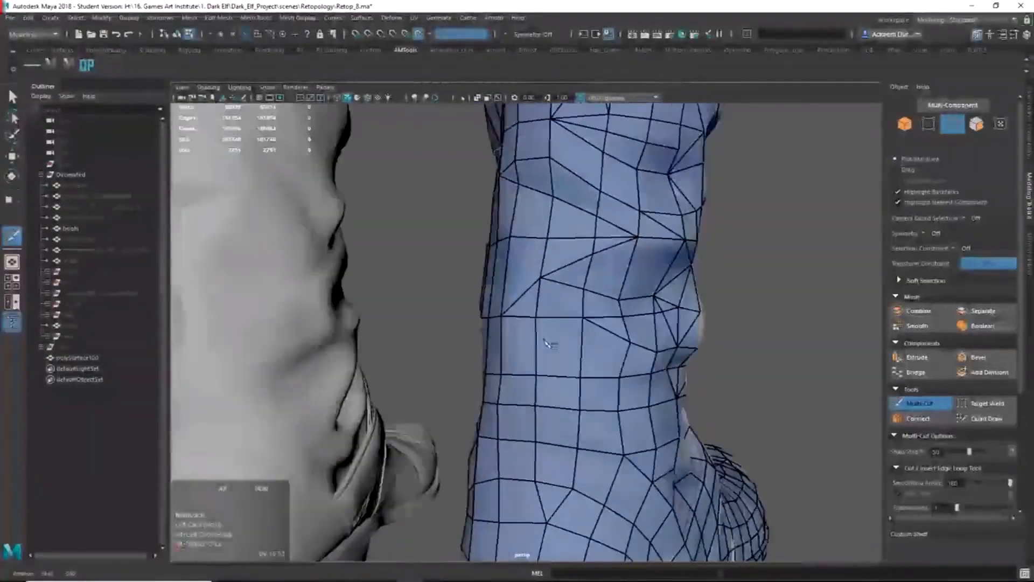
# Cut a multi-point edge path across several faces of the lower boot.
pyautogui.click(983, 534)
pyautogui.moveTo(695, 431)
pyautogui.keyDown('alt'); pyautogui.mouseDown()
pyautogui.moveTo(630, 439)
pyautogui.moveTo(684, 426)
pyautogui.mouseUp(); pyautogui.keyUp('alt')
pyautogui.click(644, 347)
pyautogui.keyDown('alt'); pyautogui.moveTo(611, 349); pyautogui.dragTo(654, 350); pyautogui.keyUp('alt')
pyautogui.click(646, 351)
pyautogui.click(610, 353)
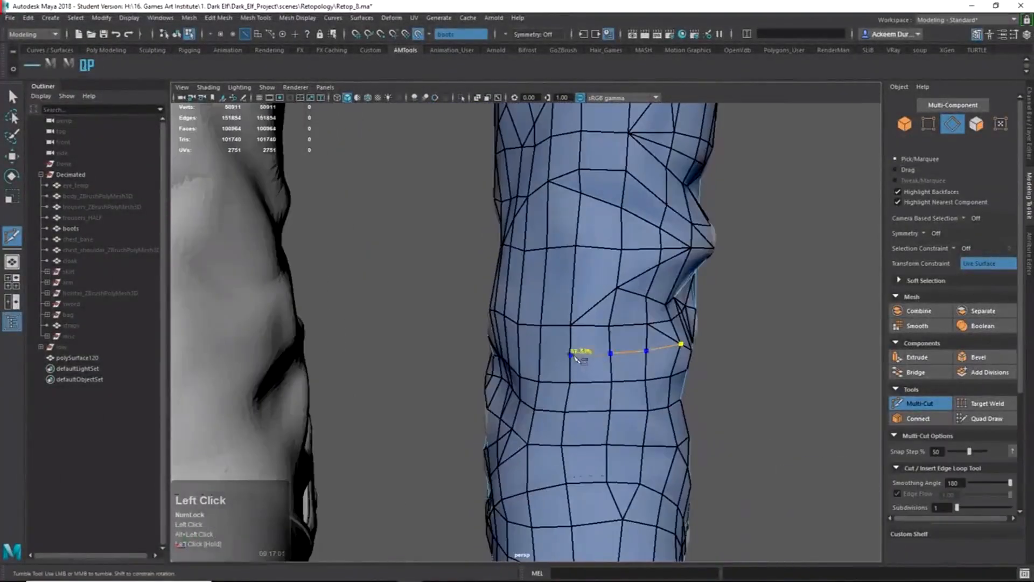
pyautogui.press('Return')
# Add a short cut ending on a neighbouring edge.
pyautogui.keyDown('alt'); pyautogui.moveTo(558, 390); pyautogui.dragTo(498, 377); pyautogui.keyUp('alt')
pyautogui.click(503, 321)
pyautogui.keyDown('alt'); pyautogui.moveTo(575, 396); pyautogui.dragTo(722, 381); pyautogui.keyUp('alt')
pyautogui.click(634, 298)
pyautogui.click(604, 262)
pyautogui.press('Return')
# Cut a new vertex-to-edge split on the boot's other side.
pyautogui.keyDown('alt'); pyautogui.moveTo(722, 381); pyautogui.dragTo(523, 346, button='right'); pyautogui.keyUp('alt')
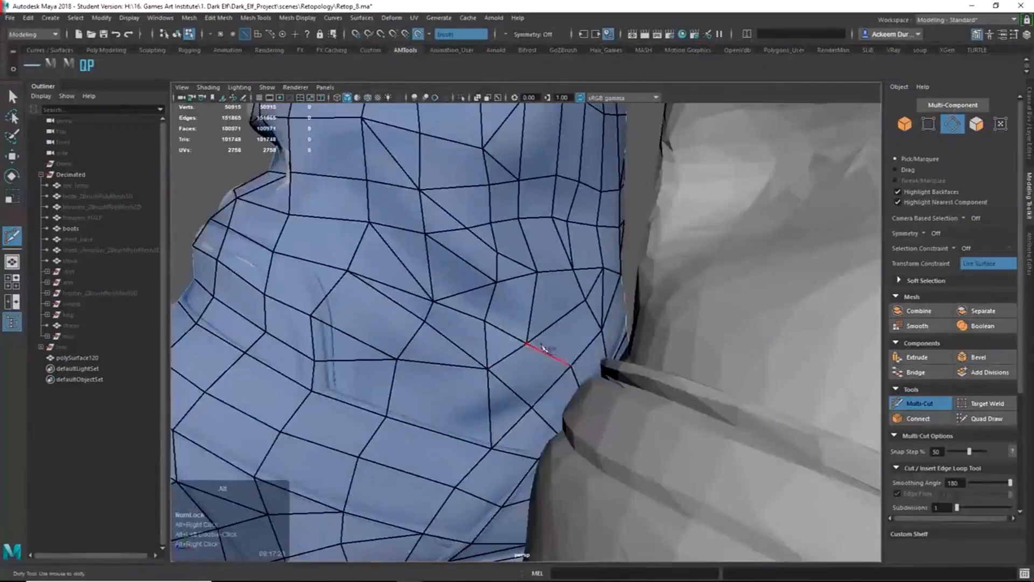
pyautogui.click(577, 293)
pyautogui.click(531, 297)
pyautogui.moveTo(544, 349)
pyautogui.keyDown('alt'); pyautogui.mouseDown()
pyautogui.moveTo(498, 345)
pyautogui.moveTo(566, 345)
pyautogui.moveTo(533, 357)
pyautogui.mouseUp(); pyautogui.keyUp('alt')
pyautogui.click(506, 306)
pyautogui.press('Return')
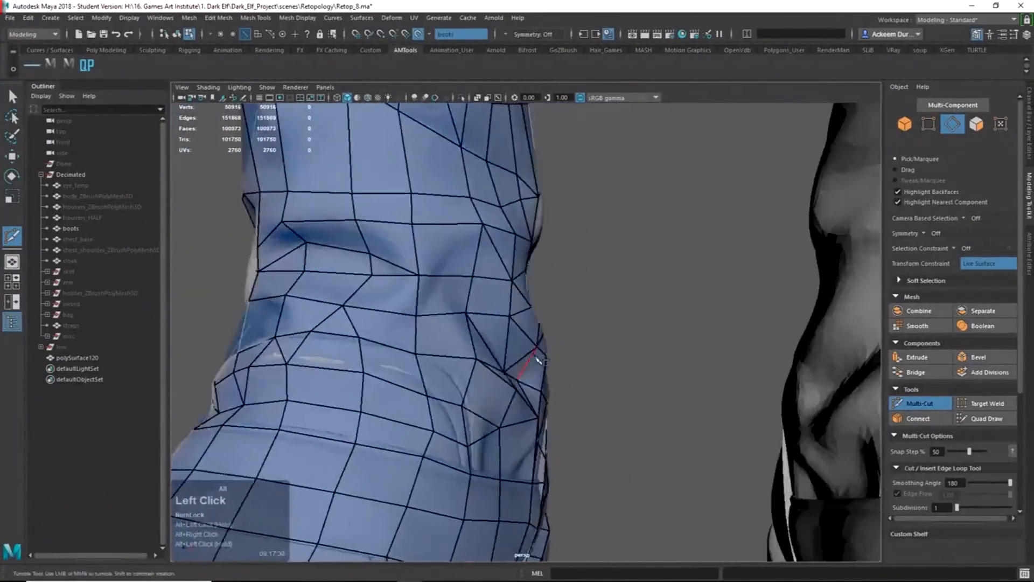
# Split another face with a cut from a vertex to an edge midpoint.
pyautogui.keyDown('alt'); pyautogui.moveTo(533, 357); pyautogui.dragTo(484, 345, button='right'); pyautogui.keyUp('alt')
pyautogui.keyDown('alt'); pyautogui.moveTo(485, 345); pyautogui.dragTo(447, 337); pyautogui.keyUp('alt')
pyautogui.click(533, 291)
pyautogui.moveTo(472, 304)
pyautogui.keyDown('alt'); pyautogui.mouseDown()
pyautogui.moveTo(532, 291)
pyautogui.moveTo(463, 288)
pyautogui.mouseUp(); pyautogui.keyUp('alt')
pyautogui.click(536, 275)
pyautogui.click(450, 287)
pyautogui.keyDown('alt'); pyautogui.moveTo(444, 324); pyautogui.dragTo(517, 318); pyautogui.keyUp('alt')
pyautogui.keyDown('alt'); pyautogui.moveTo(517, 318); pyautogui.dragTo(491, 308, button='right'); pyautogui.keyUp('alt')
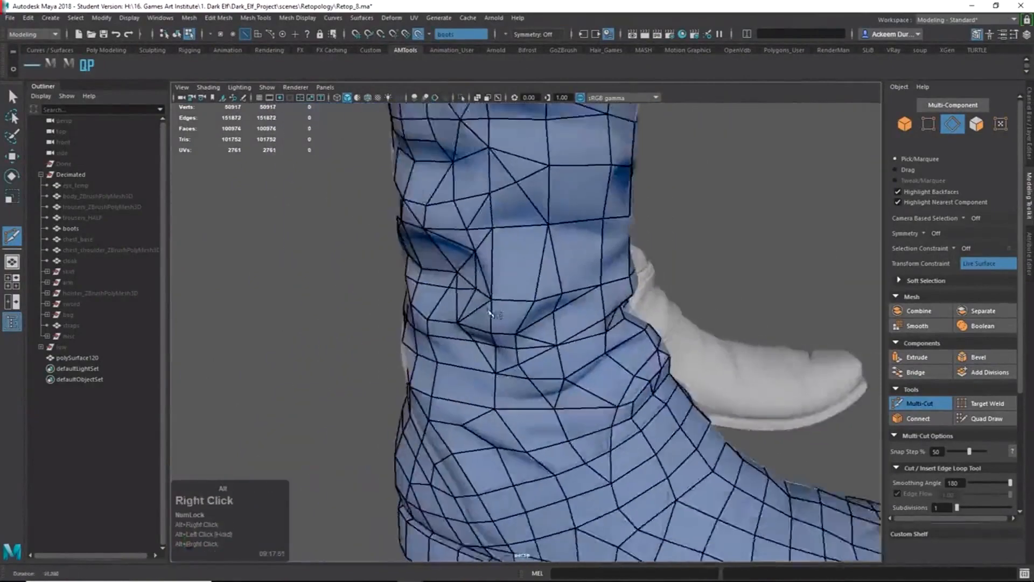
# Orbit all around the boot to find the triangles still left on the shaft.
pyautogui.keyDown('alt'); pyautogui.moveTo(492, 308); pyautogui.dragTo(604, 331); pyautogui.keyUp('alt')
pyautogui.keyDown('alt'); pyautogui.moveTo(603, 331); pyautogui.dragTo(619, 334, button='right'); pyautogui.keyUp('alt')
pyautogui.keyDown('alt'); pyautogui.moveTo(619, 334); pyautogui.dragTo(597, 323); pyautogui.keyUp('alt')
pyautogui.keyDown('alt'); pyautogui.moveTo(598, 323); pyautogui.dragTo(586, 353, button='middle'); pyautogui.keyUp('alt')
pyautogui.keyDown('alt'); pyautogui.moveTo(586, 353); pyautogui.dragTo(565, 345); pyautogui.keyUp('alt')
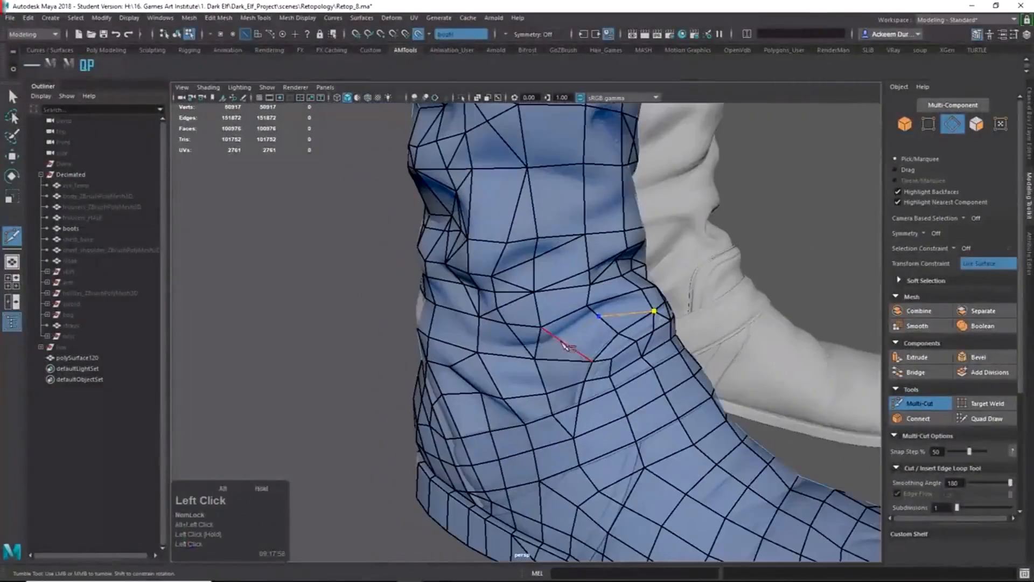
pyautogui.keyDown('alt'); pyautogui.moveTo(491, 353); pyautogui.dragTo(580, 276, button='right'); pyautogui.keyUp('alt')
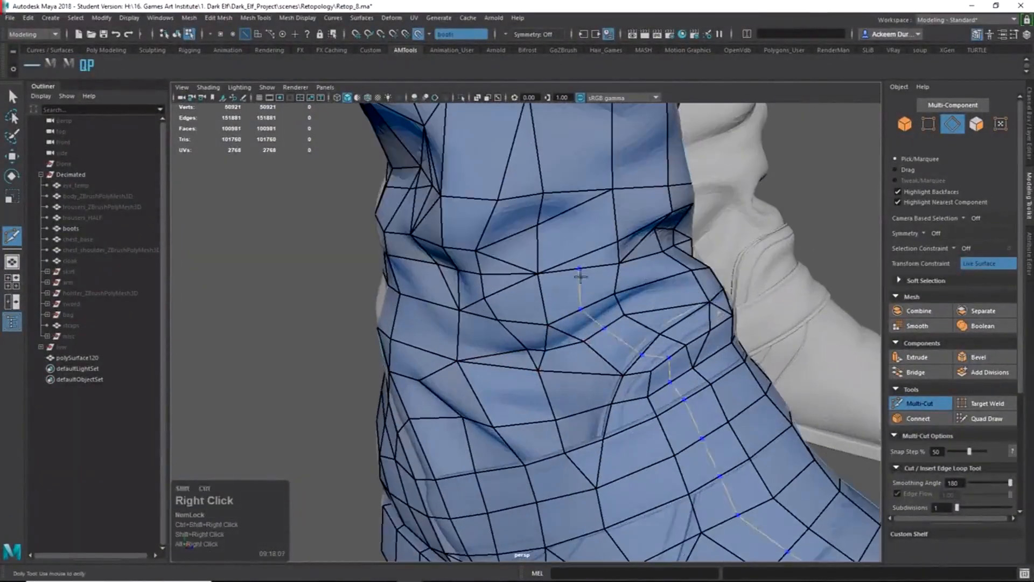
pyautogui.moveTo(577, 342)
pyautogui.keyDown('alt'); pyautogui.mouseDown()
pyautogui.moveTo(501, 369)
pyautogui.moveTo(434, 357)
pyautogui.moveTo(361, 257)
pyautogui.mouseUp(); pyautogui.keyUp('alt')
pyautogui.moveTo(372, 253)
pyautogui.keyDown('alt'); pyautogui.mouseDown()
pyautogui.moveTo(484, 271)
pyautogui.moveTo(508, 247)
pyautogui.moveTo(657, 300)
pyautogui.moveTo(720, 309)
pyautogui.moveTo(547, 318)
pyautogui.moveTo(535, 354)
pyautogui.moveTo(684, 341)
pyautogui.moveTo(605, 333)
pyautogui.mouseUp(); pyautogui.keyUp('alt')
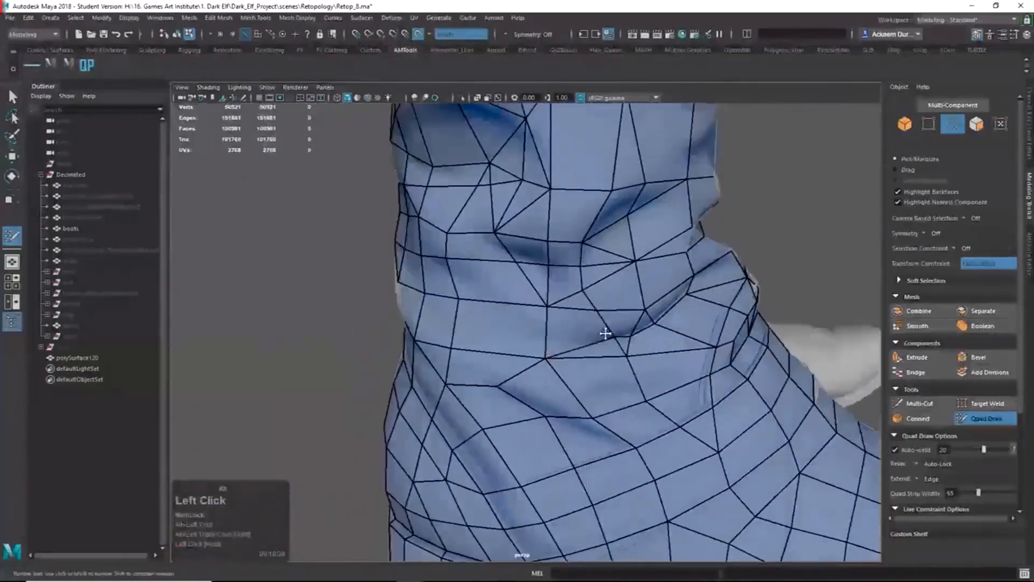
pyautogui.keyDown('alt'); pyautogui.moveTo(548, 364); pyautogui.dragTo(629, 369); pyautogui.keyUp('alt')
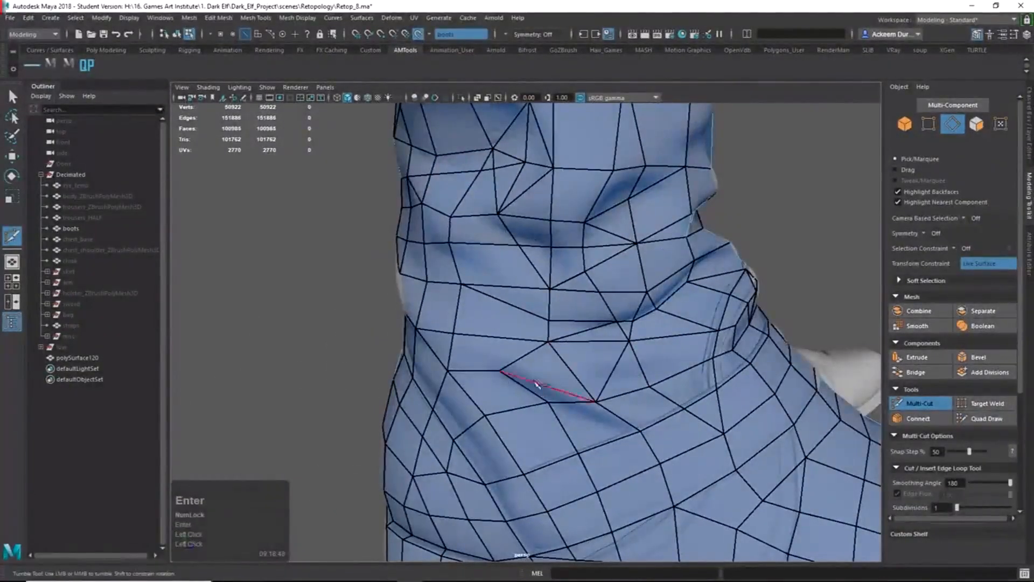
pyautogui.keyDown('alt'); pyautogui.moveTo(526, 371); pyautogui.dragTo(606, 383); pyautogui.keyUp('alt')
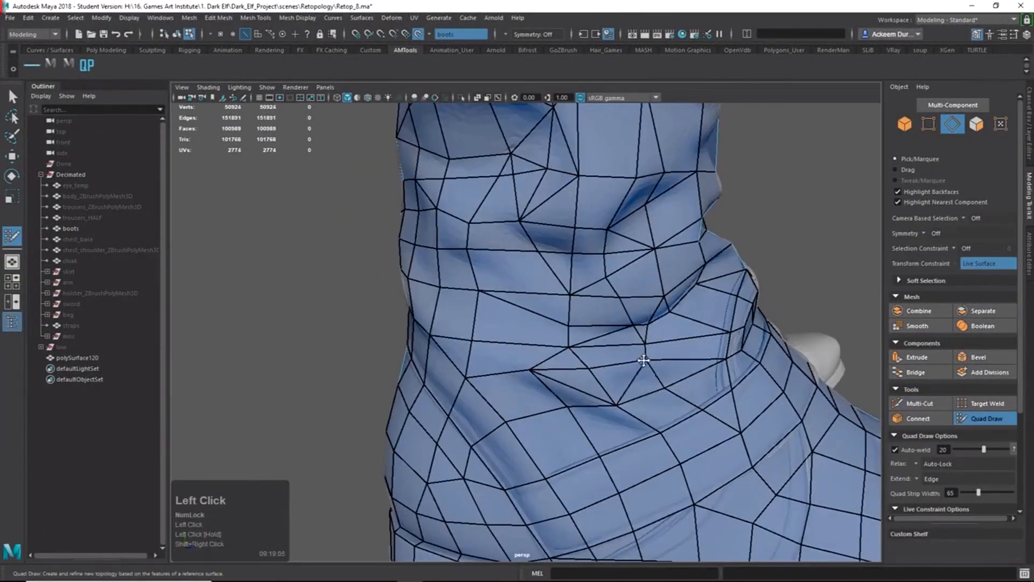
pyautogui.keyDown('alt'); pyautogui.moveTo(643, 360); pyautogui.dragTo(592, 383); pyautogui.keyUp('alt')
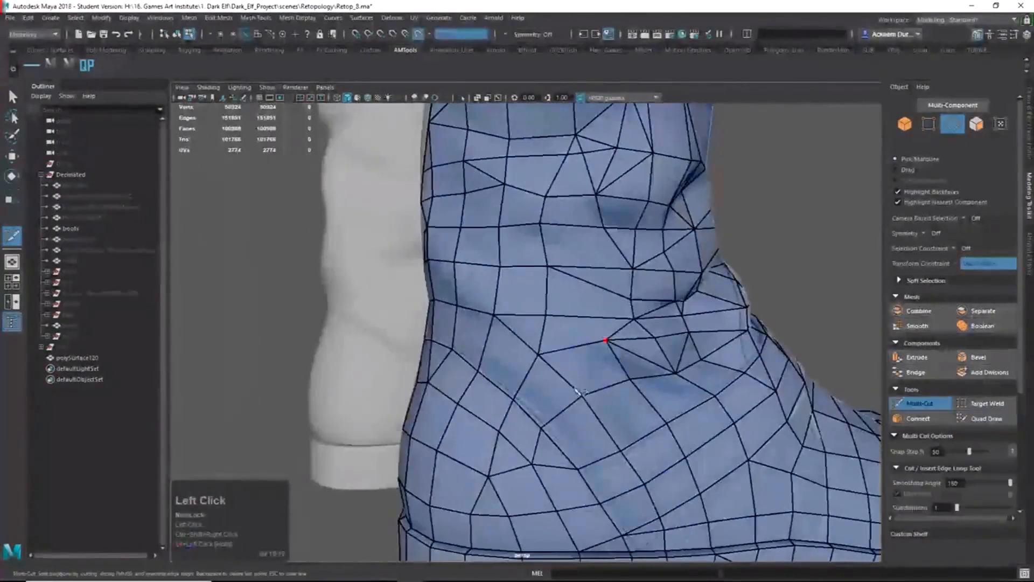
pyautogui.keyDown('alt'); pyautogui.moveTo(639, 420); pyautogui.dragTo(719, 406); pyautogui.keyUp('alt')
pyautogui.keyDown('alt'); pyautogui.moveTo(648, 443); pyautogui.dragTo(635, 409); pyautogui.keyUp('alt')
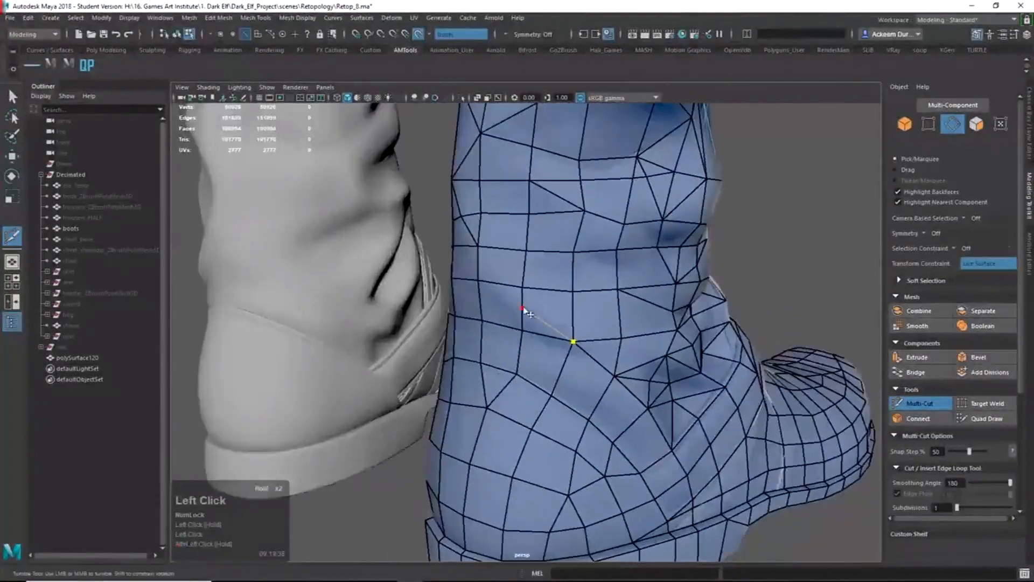
# Turn to the boot's side view and zoom in on the ankle.
pyautogui.keyDown('alt'); pyautogui.moveTo(573, 342); pyautogui.dragTo(624, 336); pyautogui.keyUp('alt')
pyautogui.keyDown('alt'); pyautogui.moveTo(625, 337); pyautogui.dragTo(611, 331, button='right'); pyautogui.keyUp('alt')
pyautogui.keyDown('alt'); pyautogui.moveTo(612, 332); pyautogui.dragTo(560, 388); pyautogui.keyUp('alt')
pyautogui.keyDown('alt'); pyautogui.moveTo(560, 387); pyautogui.dragTo(598, 416, button='middle'); pyautogui.keyUp('alt')
pyautogui.keyDown('alt'); pyautogui.moveTo(598, 415); pyautogui.dragTo(604, 453); pyautogui.keyUp('alt')
pyautogui.keyDown('alt'); pyautogui.moveTo(604, 453); pyautogui.dragTo(608, 474, button='middle'); pyautogui.keyUp('alt')
pyautogui.keyDown('alt'); pyautogui.moveTo(608, 474); pyautogui.dragTo(659, 457, button='right'); pyautogui.keyUp('alt')
pyautogui.keyDown('alt'); pyautogui.moveTo(659, 457); pyautogui.dragTo(630, 439); pyautogui.keyUp('alt')
pyautogui.keyDown('alt'); pyautogui.moveTo(630, 439); pyautogui.dragTo(673, 420, button='right'); pyautogui.keyUp('alt')
pyautogui.keyDown('alt'); pyautogui.moveTo(673, 420); pyautogui.dragTo(616, 405); pyautogui.keyUp('alt')
# Commit two vertex cuts near the ankle, then pull back to show both legs.
pyautogui.keyDown('alt'); pyautogui.moveTo(526, 350); pyautogui.dragTo(565, 355); pyautogui.keyUp('alt')
pyautogui.press('Return')
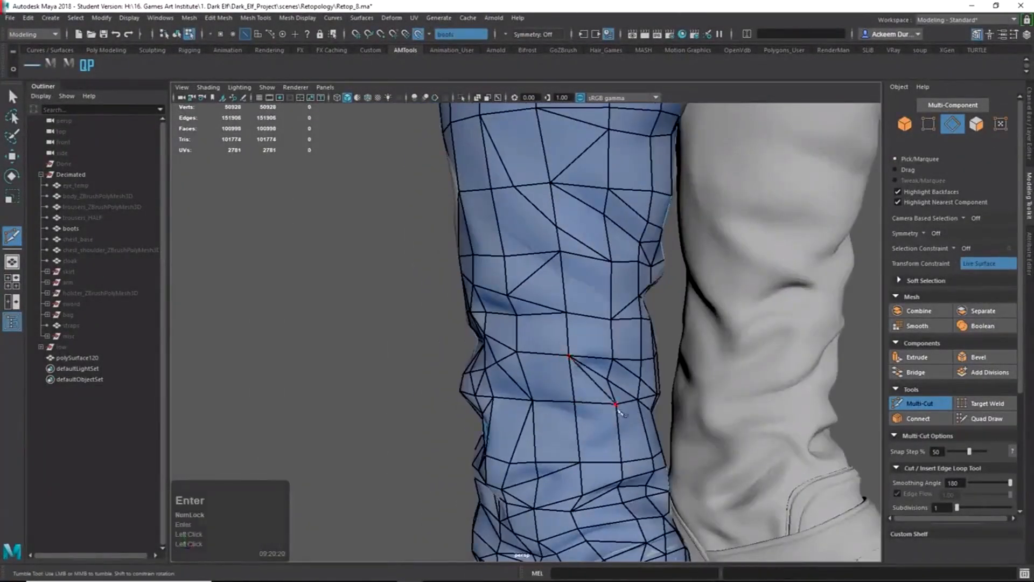
pyautogui.click(603, 375)
pyautogui.keyDown('alt'); pyautogui.moveTo(617, 408); pyautogui.dragTo(641, 399); pyautogui.keyUp('alt')
pyautogui.press('Return')
pyautogui.keyDown('alt'); pyautogui.moveTo(641, 398); pyautogui.dragTo(527, 356, button='right'); pyautogui.keyUp('alt')
pyautogui.keyDown('alt'); pyautogui.moveTo(527, 357); pyautogui.dragTo(741, 392); pyautogui.keyUp('alt')
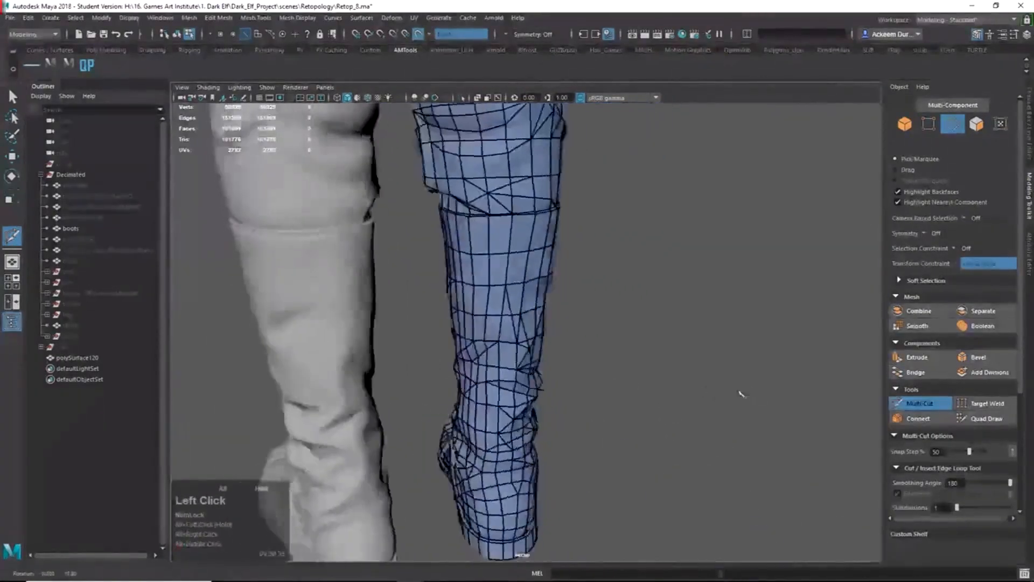
# Add two Multi-Cut edges across faces on the boot leg.
pyautogui.keyDown('alt'); pyautogui.moveTo(740, 393); pyautogui.dragTo(700, 420, button='middle'); pyautogui.keyUp('alt')
pyautogui.keyDown('alt'); pyautogui.moveTo(566, 377); pyautogui.dragTo(624, 397, button='right'); pyautogui.keyUp('alt')
pyautogui.click(609, 396)
pyautogui.press('Return')
pyautogui.keyDown('alt'); pyautogui.moveTo(509, 359); pyautogui.dragTo(579, 426); pyautogui.keyUp('alt')
pyautogui.moveTo(591, 382)
pyautogui.keyDown('alt'); pyautogui.mouseDown()
pyautogui.moveTo(469, 360)
pyautogui.moveTo(538, 366)
pyautogui.moveTo(474, 361)
pyautogui.moveTo(509, 357)
pyautogui.mouseUp(); pyautogui.keyUp('alt')
pyautogui.click(485, 341)
pyautogui.click(531, 369)
pyautogui.press('Return')
# Delete an unwanted edge with Quad Draw, then cut a diagonal edge across the back of the leg.
pyautogui.keyDown('ctrl'); pyautogui.keyDown('alt'); pyautogui.keyDown('shift'); pyautogui.moveTo(538, 357); pyautogui.dragTo(509, 357, button='right'); pyautogui.keyUp('shift'); pyautogui.keyUp('alt'); pyautogui.keyUp('ctrl')
pyautogui.keyDown('ctrl'); pyautogui.keyDown('shift'); pyautogui.click(509, 357); pyautogui.keyUp('shift'); pyautogui.keyUp('ctrl')
pyautogui.moveTo(509, 357)
pyautogui.keyDown('alt'); pyautogui.mouseDown()
pyautogui.moveTo(517, 392)
pyautogui.moveTo(611, 397)
pyautogui.moveTo(593, 370)
pyautogui.mouseUp(); pyautogui.keyUp('alt')
pyautogui.keyDown('shift'); pyautogui.moveTo(593, 370); pyautogui.dragTo(571, 385, button='right'); pyautogui.keyUp('shift')
pyautogui.keyDown('shift'); pyautogui.click(597, 388); pyautogui.keyUp('shift')
pyautogui.keyDown('shift'); pyautogui.click(547, 445); pyautogui.keyUp('shift')
pyautogui.keyDown('alt'); pyautogui.moveTo(579, 425); pyautogui.dragTo(517, 404); pyautogui.keyUp('alt')
pyautogui.press('Return')
# Cut a diagonal edge on the side of the boot near the foot.
pyautogui.keyDown('alt'); pyautogui.moveTo(517, 403); pyautogui.dragTo(485, 404, button='right'); pyautogui.keyUp('alt')
pyautogui.keyDown('alt'); pyautogui.moveTo(484, 404); pyautogui.dragTo(506, 324, button='middle'); pyautogui.keyUp('alt')
pyautogui.keyDown('alt'); pyautogui.moveTo(506, 323); pyautogui.dragTo(712, 346); pyautogui.keyUp('alt')
pyautogui.keyDown('alt'); pyautogui.moveTo(712, 346); pyautogui.dragTo(754, 425, button='right'); pyautogui.keyUp('alt')
pyautogui.keyDown('alt'); pyautogui.moveTo(754, 426); pyautogui.dragTo(669, 478); pyautogui.keyUp('alt')
pyautogui.click(609, 429)
pyautogui.press('Return')
# Start a cut higher on the boot shaft and delete two unwanted edges there.
pyautogui.keyDown('alt'); pyautogui.moveTo(670, 478); pyautogui.dragTo(641, 517, button='middle'); pyautogui.keyUp('alt')
pyautogui.moveTo(641, 517)
pyautogui.keyDown('alt'); pyautogui.mouseDown()
pyautogui.moveTo(577, 458)
pyautogui.moveTo(635, 466)
pyautogui.moveTo(474, 500)
pyautogui.moveTo(589, 431)
pyautogui.mouseUp(); pyautogui.keyUp('alt')
pyautogui.click(571, 470)
pyautogui.keyDown('ctrl'); pyautogui.keyDown('shift'); pyautogui.moveTo(589, 431); pyautogui.dragTo(579, 447, button='right'); pyautogui.keyUp('shift'); pyautogui.keyUp('ctrl')
pyautogui.keyDown('ctrl'); pyautogui.keyDown('shift'); pyautogui.click(575, 420); pyautogui.keyUp('shift'); pyautogui.keyUp('ctrl')
pyautogui.keyDown('ctrl'); pyautogui.keyDown('shift'); pyautogui.click(576, 445); pyautogui.keyUp('shift'); pyautogui.keyUp('ctrl')
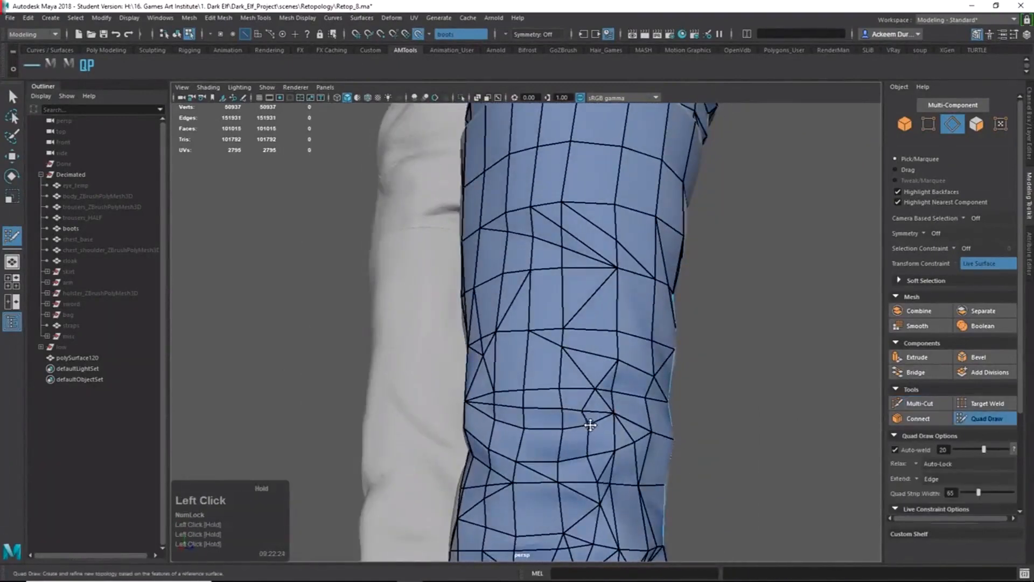
pyautogui.keyDown('alt'); pyautogui.moveTo(565, 394); pyautogui.dragTo(443, 399); pyautogui.keyUp('alt')
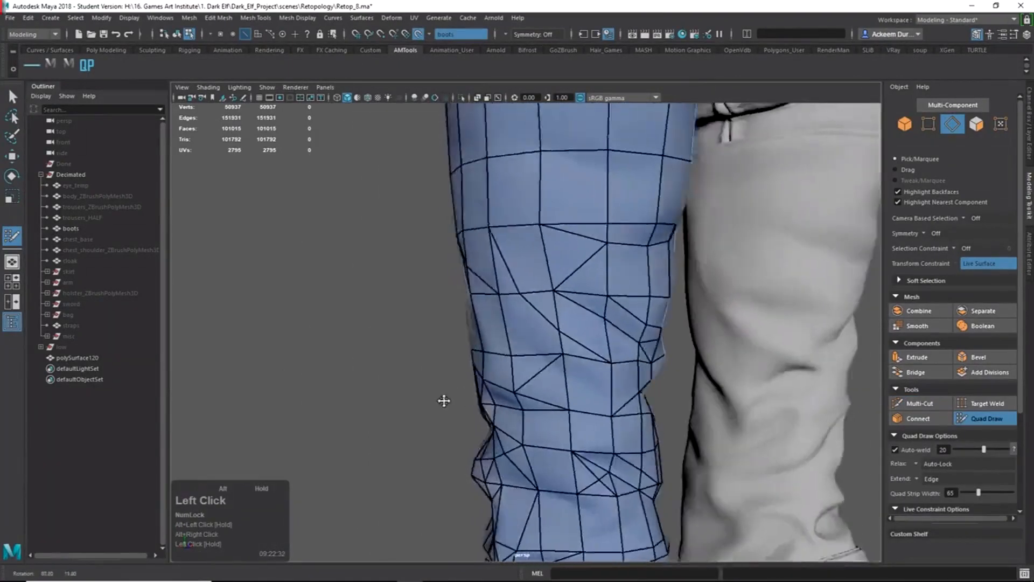
pyautogui.keyDown('alt'); pyautogui.moveTo(443, 399); pyautogui.dragTo(429, 346, button='right'); pyautogui.keyUp('alt')
pyautogui.keyDown('alt'); pyautogui.moveTo(429, 346); pyautogui.dragTo(741, 408); pyautogui.keyUp('alt')
pyautogui.keyDown('alt'); pyautogui.moveTo(635, 409); pyautogui.dragTo(587, 393, button='right'); pyautogui.keyUp('alt')
pyautogui.keyDown('alt'); pyautogui.moveTo(587, 393); pyautogui.dragTo(549, 374); pyautogui.keyUp('alt')
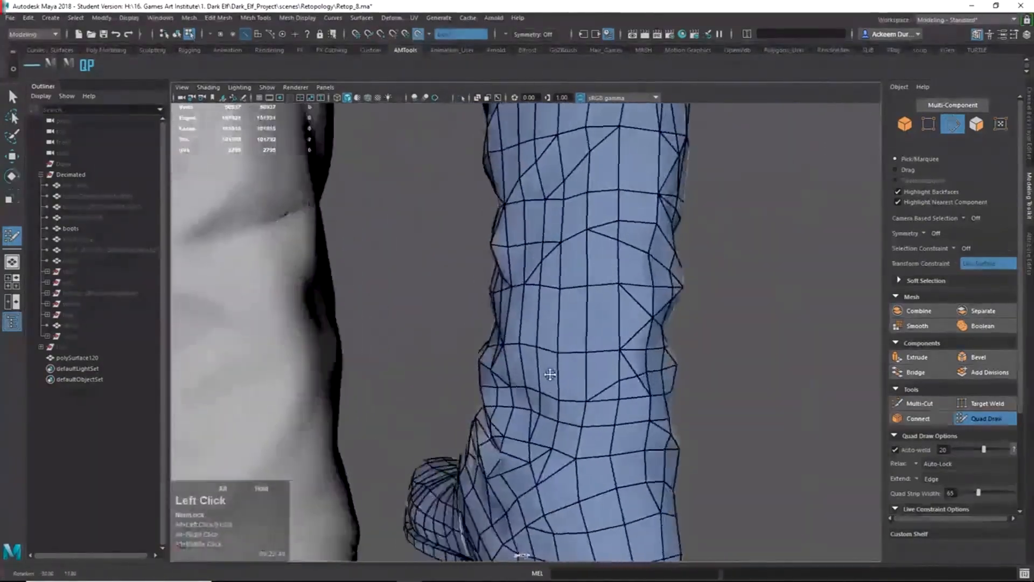
pyautogui.keyDown('alt'); pyautogui.moveTo(550, 374); pyautogui.dragTo(565, 457, button='right'); pyautogui.keyUp('alt')
pyautogui.keyDown('alt'); pyautogui.moveTo(565, 457); pyautogui.dragTo(550, 397); pyautogui.keyUp('alt')
# Split the shin faces with a multi-point edge cut.
pyautogui.keyDown('alt'); pyautogui.moveTo(549, 397); pyautogui.dragTo(467, 300, button='right'); pyautogui.keyUp('alt')
pyautogui.click(461, 281)
pyautogui.click(485, 315)
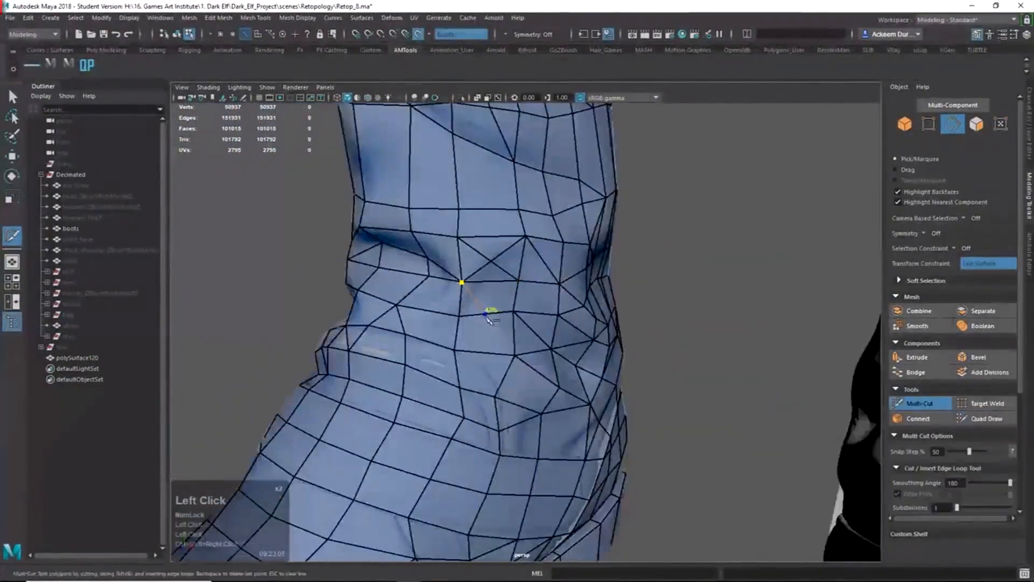
pyautogui.keyDown('alt'); pyautogui.moveTo(514, 364); pyautogui.dragTo(544, 350); pyautogui.keyUp('alt')
pyautogui.click(501, 346)
pyautogui.click(469, 343)
pyautogui.moveTo(467, 343)
pyautogui.keyDown('alt'); pyautogui.mouseDown()
pyautogui.moveTo(445, 339)
pyautogui.moveTo(498, 372)
pyautogui.moveTo(474, 350)
pyautogui.mouseUp(); pyautogui.keyUp('alt')
pyautogui.press('Return')
# Add another edge cut running from a mesh vertex across the shin faces.
pyautogui.keyDown('ctrl'); pyautogui.keyDown('shift'); pyautogui.moveTo(474, 350); pyautogui.dragTo(450, 350, button='right'); pyautogui.keyUp('shift'); pyautogui.keyUp('ctrl')
pyautogui.moveTo(449, 350)
pyautogui.keyDown('alt'); pyautogui.mouseDown()
pyautogui.moveTo(422, 354)
pyautogui.moveTo(431, 357)
pyautogui.mouseUp(); pyautogui.keyUp('alt')
pyautogui.moveTo(431, 356)
pyautogui.keyDown('alt'); pyautogui.mouseDown()
pyautogui.moveTo(546, 399)
pyautogui.moveTo(483, 423)
pyautogui.moveTo(571, 393)
pyautogui.moveTo(485, 346)
pyautogui.mouseUp(); pyautogui.keyUp('alt')
pyautogui.keyDown('shift'); pyautogui.moveTo(484, 347); pyautogui.dragTo(478, 316, button='right'); pyautogui.keyUp('shift')
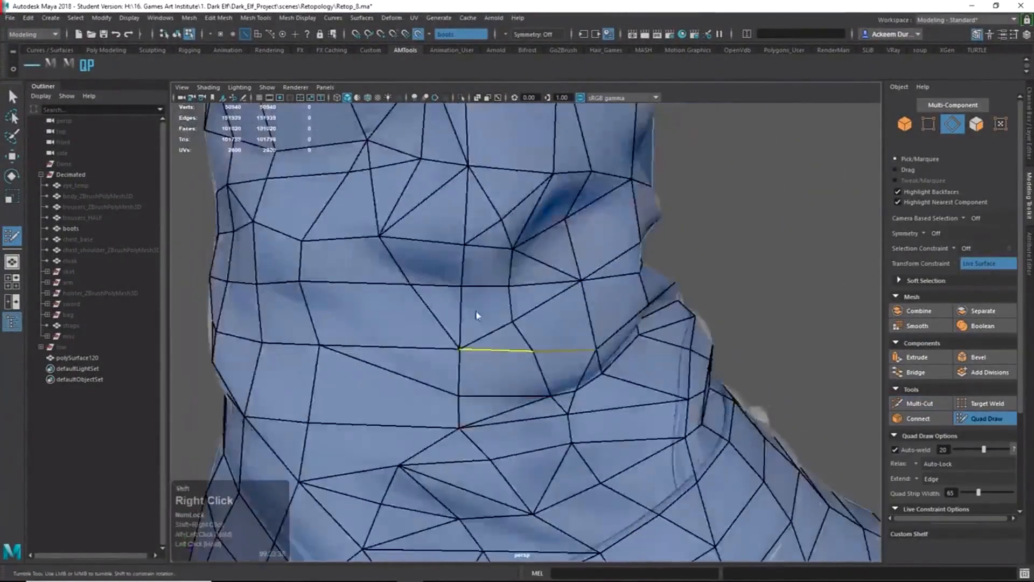
pyautogui.click(354, 295)
pyautogui.click(439, 327)
pyautogui.moveTo(478, 317)
pyautogui.keyDown('alt'); pyautogui.mouseDown()
pyautogui.moveTo(495, 318)
pyautogui.moveTo(559, 374)
pyautogui.mouseUp(); pyautogui.keyUp('alt')
pyautogui.click(512, 332)
pyautogui.press('Return')
# Cut an extended edge path across several faces around the ankle.
pyautogui.scroll(-5, 559, 373)
pyautogui.keyDown('alt'); pyautogui.moveTo(559, 374); pyautogui.dragTo(597, 372, button='middle'); pyautogui.keyUp('alt')
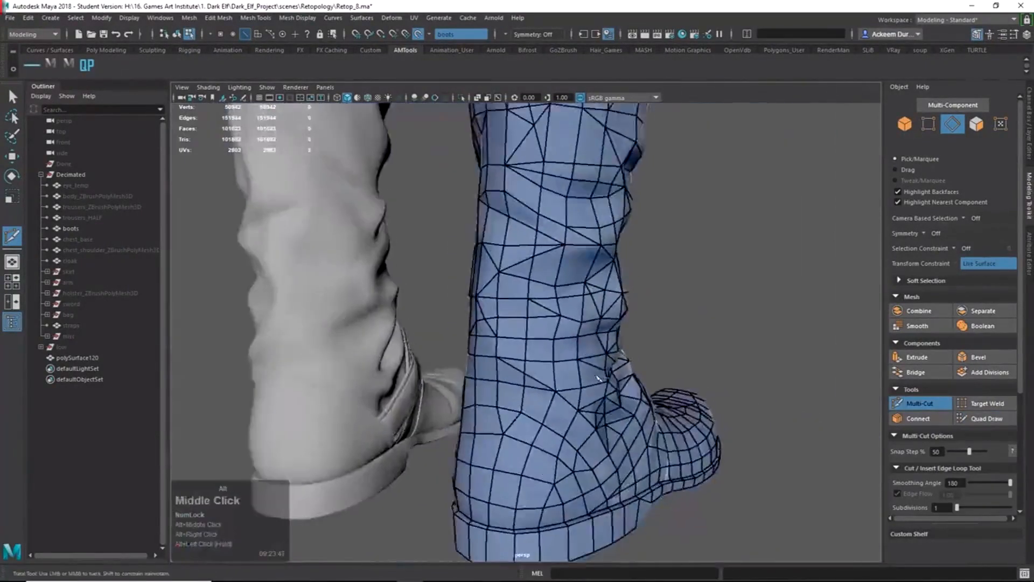
pyautogui.keyDown('alt'); pyautogui.moveTo(598, 372); pyautogui.dragTo(493, 335); pyautogui.keyUp('alt')
pyautogui.keyDown('alt'); pyautogui.moveTo(492, 335); pyautogui.dragTo(560, 339, button='right'); pyautogui.keyUp('alt')
pyautogui.click(599, 322)
pyautogui.keyDown('alt'); pyautogui.moveTo(560, 340); pyautogui.dragTo(596, 340); pyautogui.keyUp('alt')
pyautogui.click(618, 339)
pyautogui.click(596, 357)
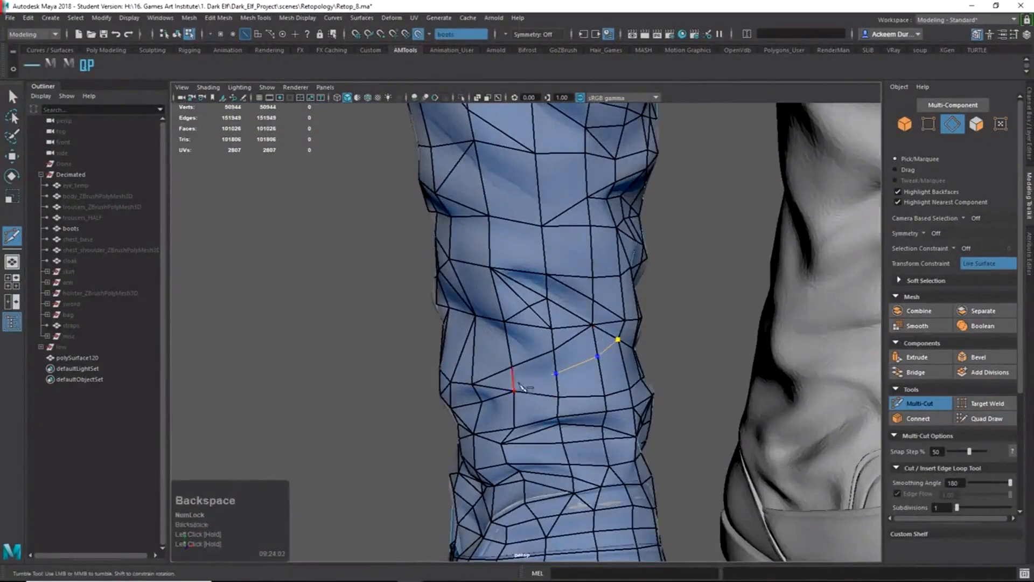
pyautogui.click(513, 379)
pyautogui.moveTo(513, 379)
pyautogui.keyDown('alt'); pyautogui.mouseDown()
pyautogui.moveTo(644, 381)
pyautogui.moveTo(567, 341)
pyautogui.mouseUp(); pyautogui.keyUp('alt')
pyautogui.click(584, 340)
pyautogui.press('Return')
# Add one more edge cut across a shin face, committing it with a right-click.
pyautogui.keyDown('alt'); pyautogui.moveTo(568, 341); pyautogui.dragTo(572, 302, button='right'); pyautogui.keyUp('alt')
pyautogui.press('q')
pyautogui.keyDown('alt'); pyautogui.moveTo(572, 302); pyautogui.dragTo(544, 307); pyautogui.keyUp('alt')
pyautogui.keyDown('alt'); pyautogui.moveTo(544, 307); pyautogui.dragTo(636, 318, button='right'); pyautogui.keyUp('alt')
pyautogui.click(985, 419)
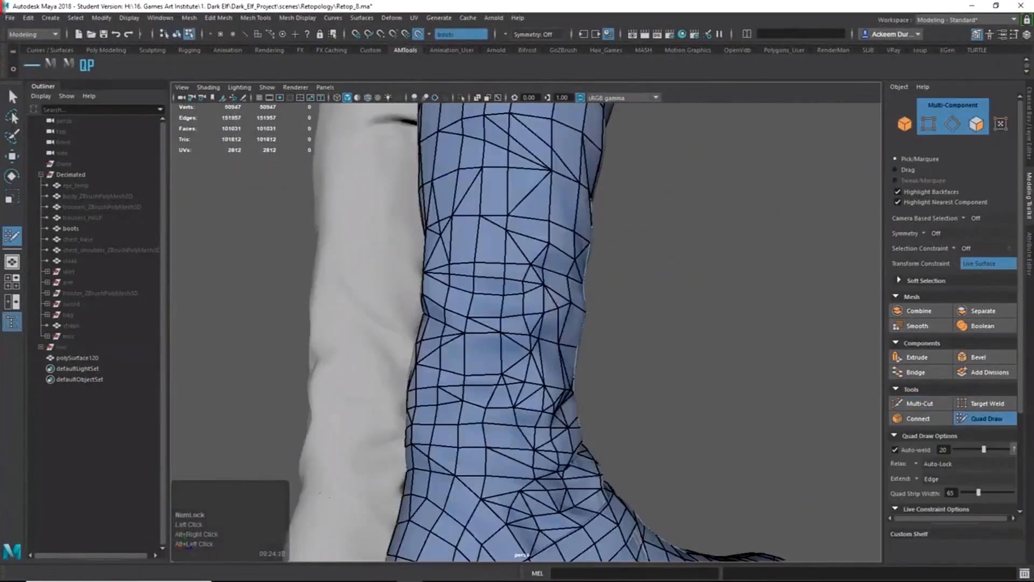
pyautogui.keyDown('alt'); pyautogui.moveTo(501, 318); pyautogui.dragTo(531, 313); pyautogui.keyUp('alt')
pyautogui.keyDown('alt'); pyautogui.moveTo(531, 312); pyautogui.dragTo(581, 301, button='right'); pyautogui.keyUp('alt')
pyautogui.keyDown('shift'); pyautogui.moveTo(521, 196); pyautogui.dragTo(515, 344, button='right'); pyautogui.keyUp('shift')
pyautogui.click(459, 345)
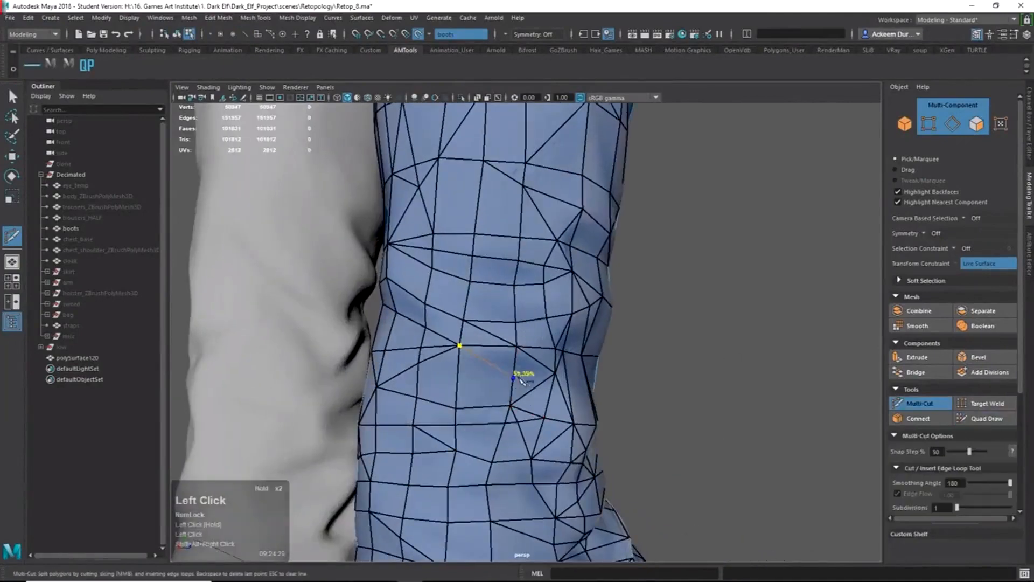
pyautogui.keyDown('alt'); pyautogui.moveTo(560, 433); pyautogui.dragTo(539, 377); pyautogui.keyUp('alt')
pyautogui.click(533, 372)
pyautogui.rightClick(533, 371)
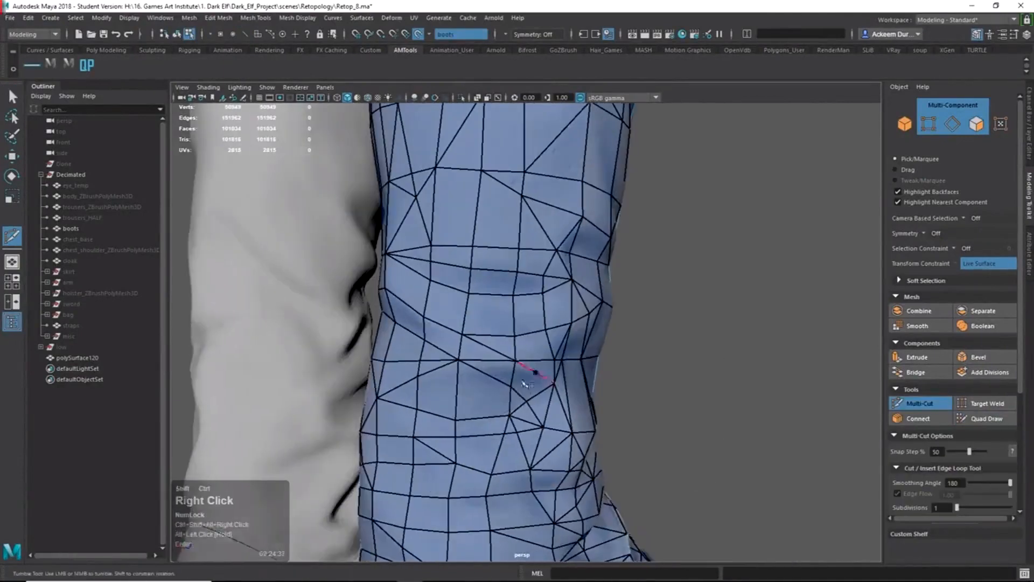
# Review the retopologized boot from all sides, then return to object mode with both boots framed.
pyautogui.click(986, 418)
pyautogui.moveTo(463, 409)
pyautogui.keyDown('alt'); pyautogui.mouseDown()
pyautogui.moveTo(508, 422)
pyautogui.moveTo(550, 373)
pyautogui.mouseUp(); pyautogui.keyUp('alt')
pyautogui.keyDown('alt'); pyautogui.moveTo(551, 373); pyautogui.dragTo(469, 369, button='right'); pyautogui.keyUp('alt')
pyautogui.moveTo(469, 369)
pyautogui.keyDown('alt'); pyautogui.mouseDown()
pyautogui.moveTo(431, 377)
pyautogui.moveTo(469, 361)
pyautogui.mouseUp(); pyautogui.keyUp('alt')
pyautogui.keyDown('alt'); pyautogui.moveTo(469, 360); pyautogui.dragTo(557, 323, button='right'); pyautogui.keyUp('alt')
pyautogui.keyDown('alt'); pyautogui.moveTo(558, 323); pyautogui.dragTo(589, 323); pyautogui.keyUp('alt')
pyautogui.keyDown('alt'); pyautogui.moveTo(589, 324); pyautogui.dragTo(501, 315, button='right'); pyautogui.keyUp('alt')
pyautogui.keyDown('alt'); pyautogui.moveTo(501, 315); pyautogui.dragTo(498, 344); pyautogui.keyUp('alt')
pyautogui.keyDown('alt'); pyautogui.moveTo(498, 345); pyautogui.dragTo(516, 305, button='middle'); pyautogui.keyUp('alt')
pyautogui.keyDown('alt'); pyautogui.moveTo(516, 306); pyautogui.dragTo(539, 350); pyautogui.keyUp('alt')
pyautogui.keyDown('alt'); pyautogui.moveTo(539, 350); pyautogui.dragTo(536, 393, button='middle'); pyautogui.keyUp('alt')
pyautogui.keyDown('alt'); pyautogui.moveTo(536, 393); pyautogui.dragTo(679, 444); pyautogui.keyUp('alt')
pyautogui.keyDown('alt'); pyautogui.moveTo(679, 444); pyautogui.dragTo(648, 441, button='right'); pyautogui.keyUp('alt')
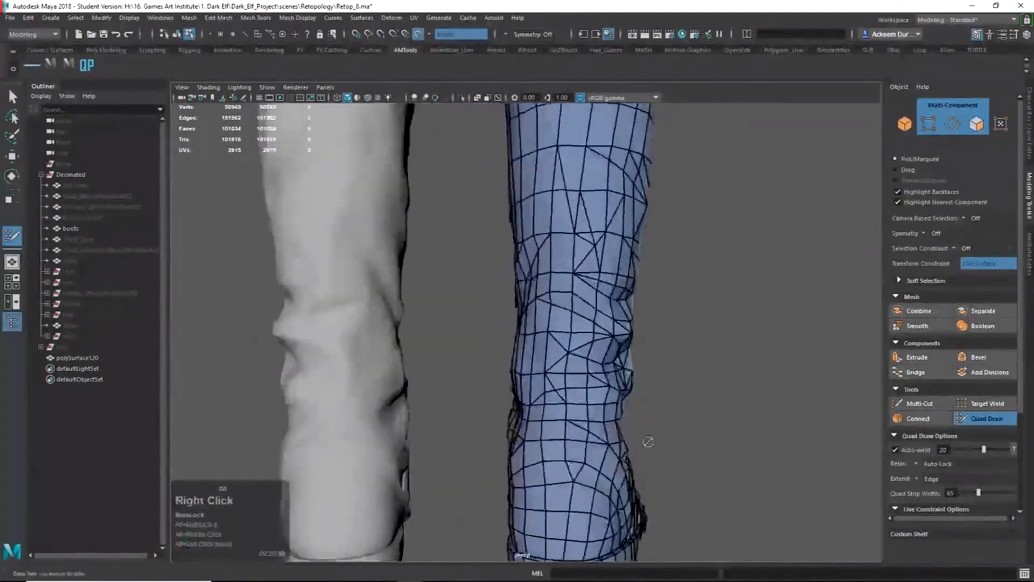
pyautogui.moveTo(648, 441)
pyautogui.keyDown('alt'); pyautogui.mouseDown()
pyautogui.moveTo(861, 443)
pyautogui.moveTo(647, 431)
pyautogui.mouseUp(); pyautogui.keyUp('alt')
pyautogui.keyDown('alt'); pyautogui.moveTo(646, 431); pyautogui.dragTo(598, 409, button='right'); pyautogui.keyUp('alt')
pyautogui.keyDown('alt'); pyautogui.moveTo(598, 409); pyautogui.dragTo(603, 447, button='middle'); pyautogui.keyUp('alt')
pyautogui.keyDown('alt'); pyautogui.moveTo(603, 446); pyautogui.dragTo(800, 446); pyautogui.keyUp('alt')
pyautogui.press('q')
pyautogui.moveTo(506, 323); pyautogui.dragTo(543, 285, button='right')
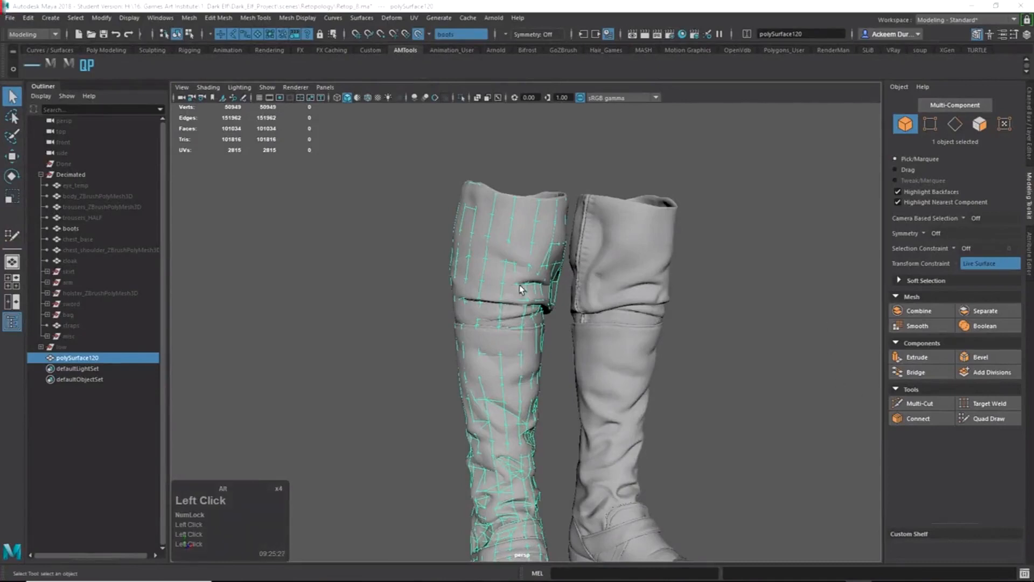
# Turn off Make Live and move polySurface120 along X, off the high-res boot.
pyautogui.keyDown('alt'); pyautogui.moveTo(520, 289); pyautogui.dragTo(546, 206, button='middle'); pyautogui.keyUp('alt')
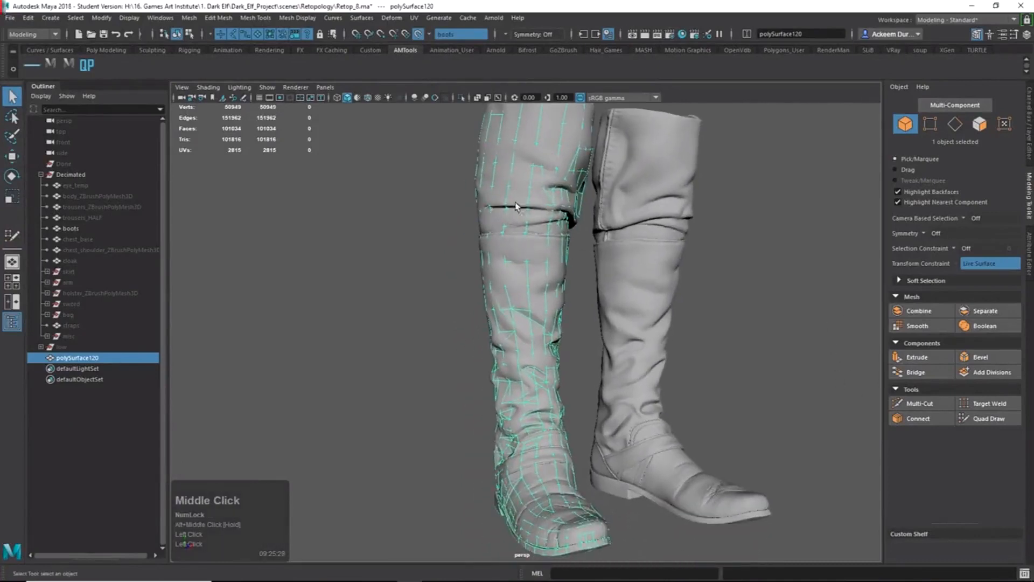
pyautogui.keyDown('alt'); pyautogui.moveTo(651, 398); pyautogui.dragTo(567, 321); pyautogui.keyUp('alt')
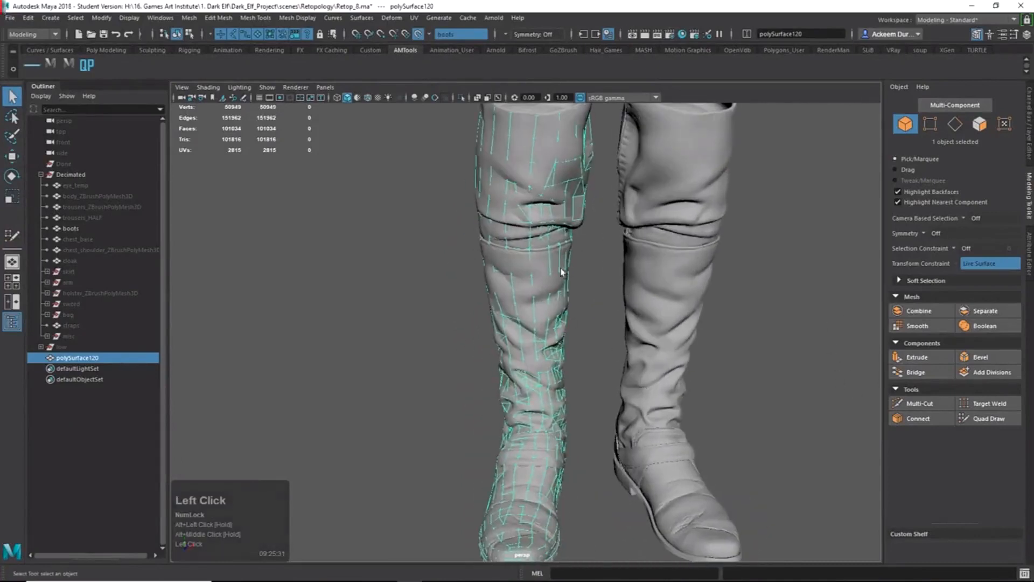
pyautogui.press('w')
pyautogui.keyDown('alt'); pyautogui.moveTo(466, 183); pyautogui.dragTo(611, 428, button='right'); pyautogui.keyUp('alt')
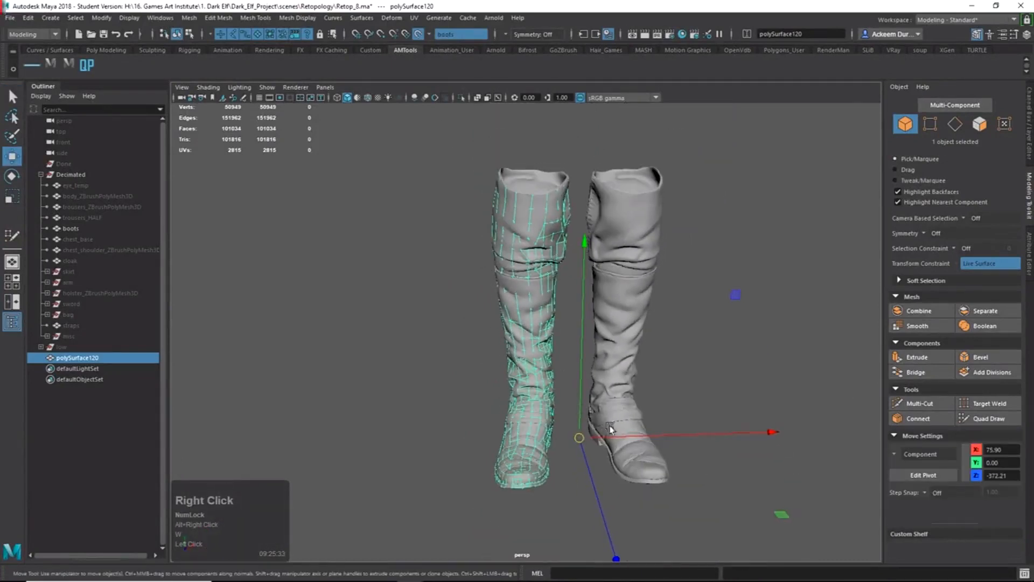
pyautogui.click(419, 34)
pyautogui.moveTo(683, 434); pyautogui.dragTo(612, 433)
pyautogui.click(692, 379)
# Inspect the moved low-poly boot beside the high-poly boots from side and front views.
pyautogui.keyDown('alt'); pyautogui.moveTo(410, 237); pyautogui.dragTo(445, 273); pyautogui.keyUp('alt')
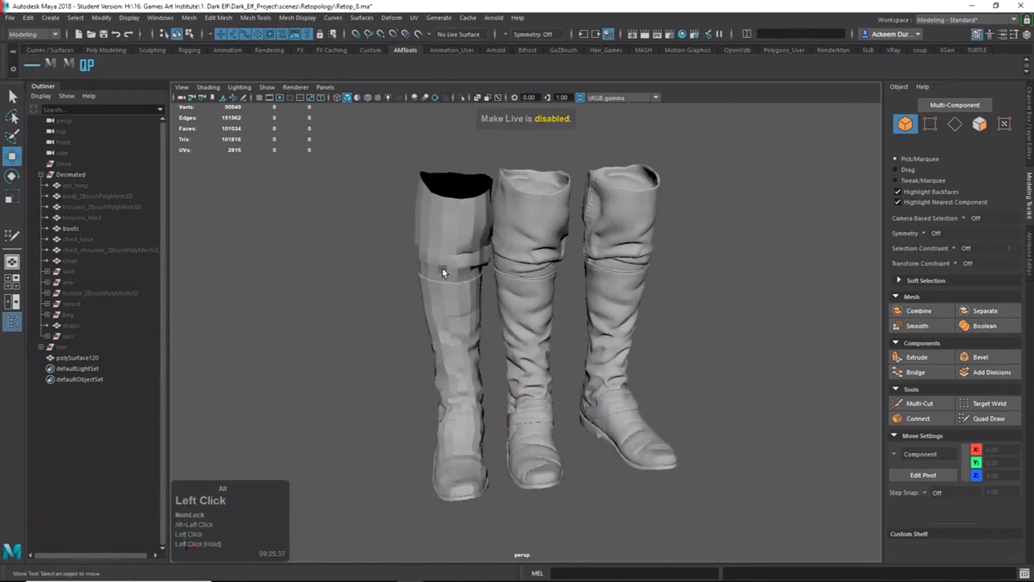
pyautogui.keyDown('alt'); pyautogui.moveTo(433, 170); pyautogui.dragTo(462, 221, button='middle'); pyautogui.keyUp('alt')
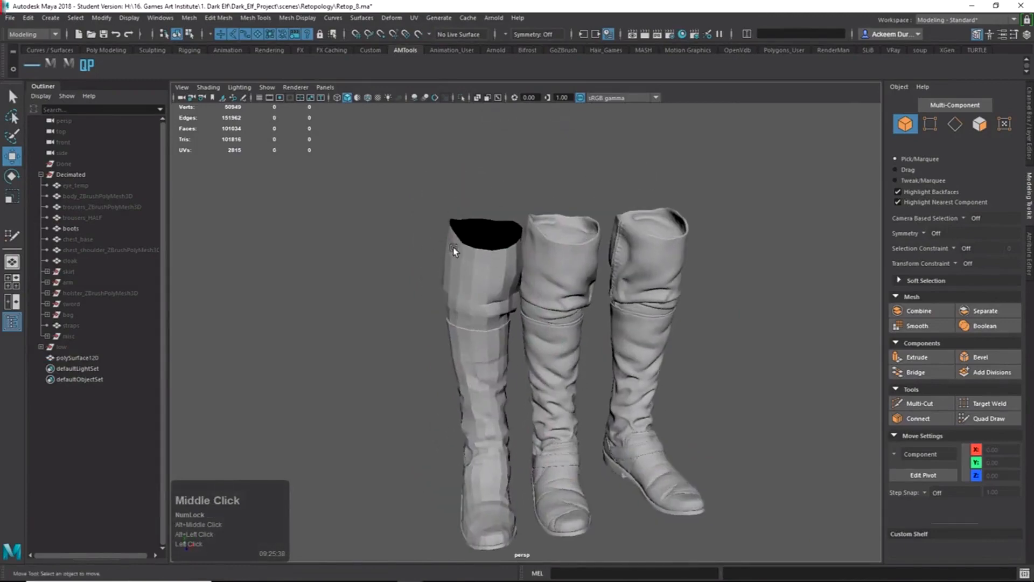
pyautogui.keyDown('alt'); pyautogui.moveTo(421, 264); pyautogui.dragTo(600, 272, button='right'); pyautogui.keyUp('alt')
pyautogui.keyDown('alt'); pyautogui.moveTo(511, 270); pyautogui.dragTo(510, 185, button='middle'); pyautogui.keyUp('alt')
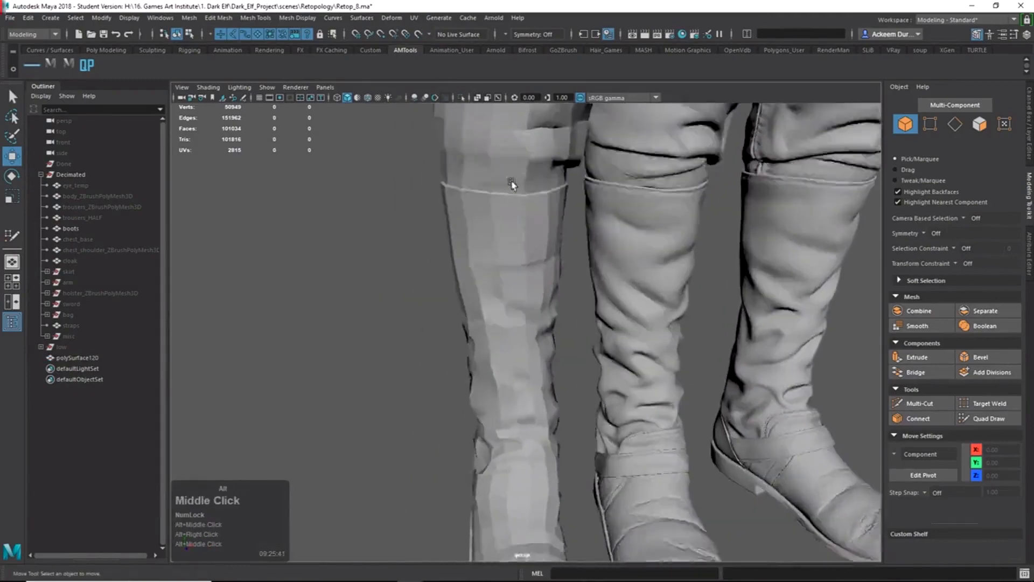
pyautogui.keyDown('alt'); pyautogui.moveTo(510, 185); pyautogui.dragTo(482, 354); pyautogui.keyUp('alt')
pyautogui.click(522, 314)
pyautogui.click(430, 309)
pyautogui.keyDown('alt'); pyautogui.moveTo(482, 354); pyautogui.dragTo(488, 336, button='right'); pyautogui.keyUp('alt')
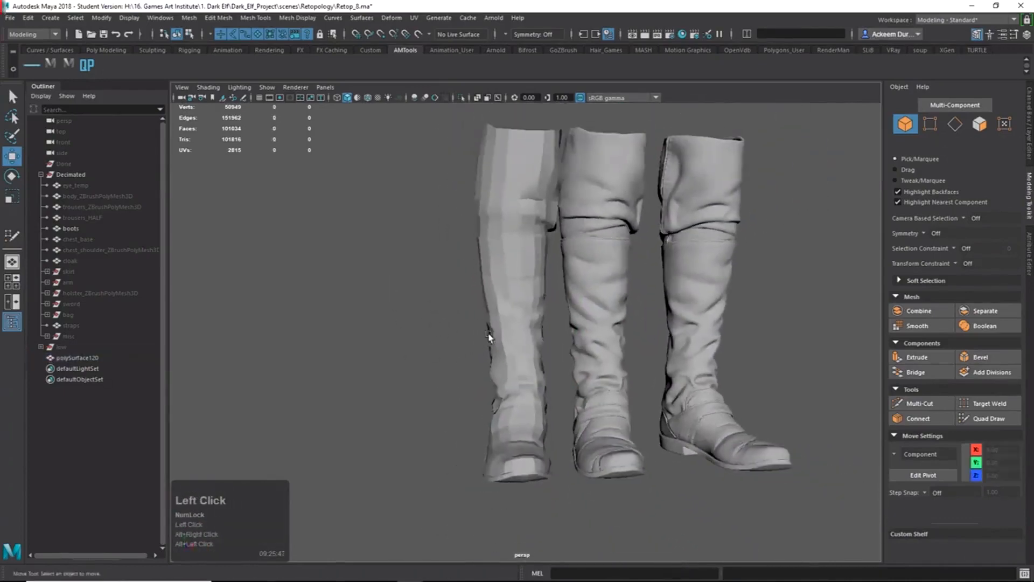
pyautogui.click(498, 335)
pyautogui.moveTo(499, 313)
pyautogui.keyDown('alt'); pyautogui.mouseDown()
pyautogui.moveTo(606, 323)
pyautogui.moveTo(527, 306)
pyautogui.moveTo(501, 313)
pyautogui.mouseUp(); pyautogui.keyUp('alt')
pyautogui.click(444, 375)
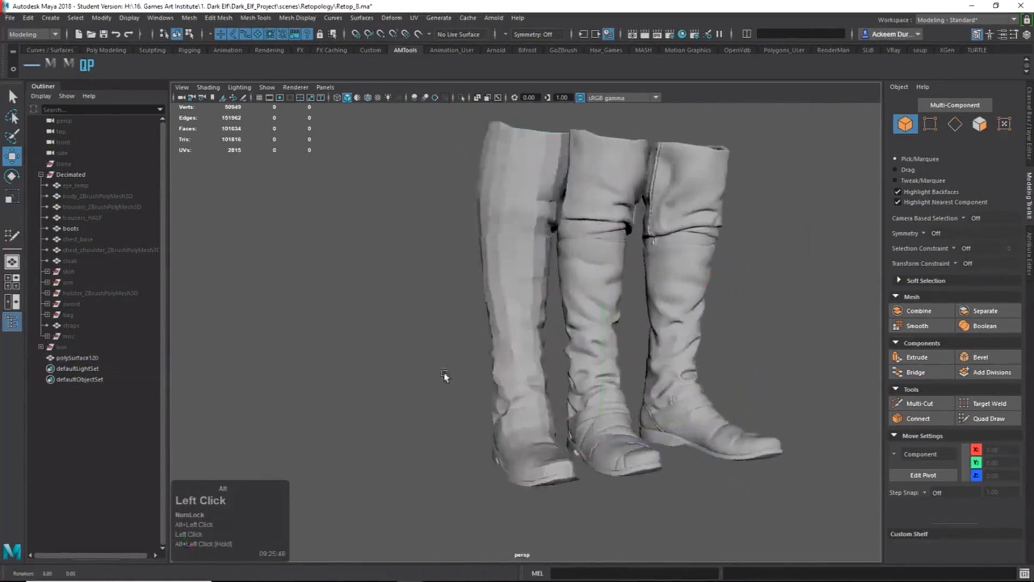
pyautogui.keyDown('alt'); pyautogui.moveTo(445, 376); pyautogui.dragTo(430, 380); pyautogui.keyUp('alt')
pyautogui.keyDown('alt'); pyautogui.moveTo(431, 379); pyautogui.dragTo(496, 386, button='right'); pyautogui.keyUp('alt')
# Restore the low-poly mesh selection and enter Translate X 0 in the Channel Box.
pyautogui.hotkey('ctrl', 'z')
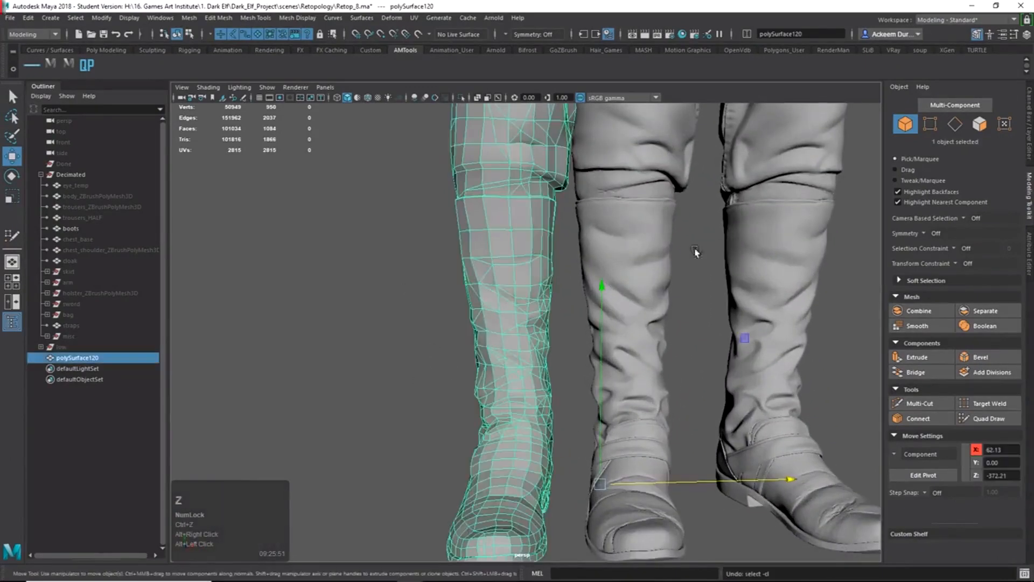
pyautogui.click(1027, 150)
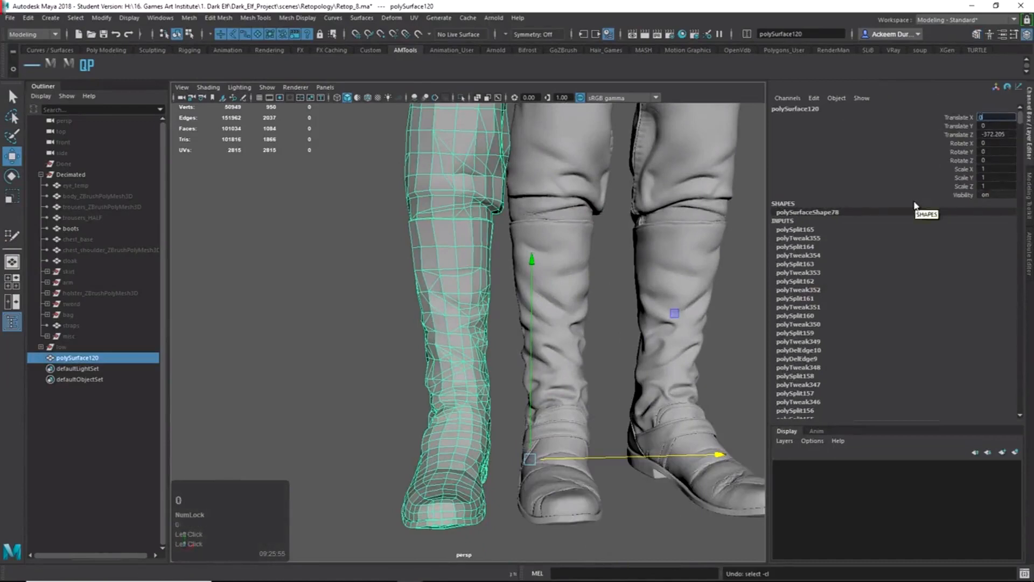
pyautogui.press('Return')
pyautogui.press('z')
pyautogui.click(987, 145)
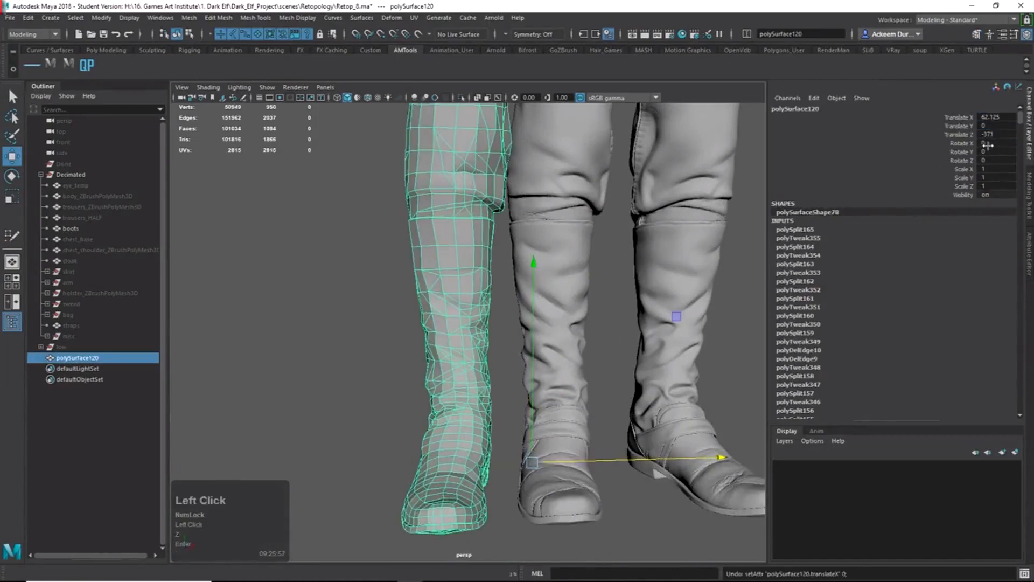
pyautogui.hotkey('ctrl', 'z')
pyautogui.moveTo(611, 460); pyautogui.dragTo(680, 447)
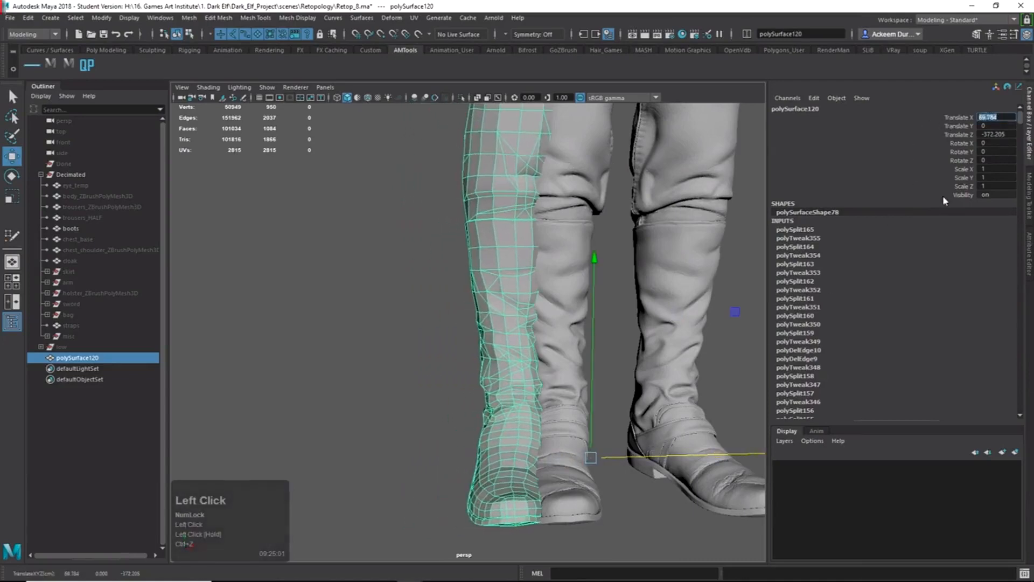
pyautogui.write('0')
pyautogui.press('Return')
# Undo the stray moves, delete polySurface120's construction history and freeze its transformations.
pyautogui.keyDown('alt'); pyautogui.moveTo(530, 274); pyautogui.dragTo(464, 309, button='right'); pyautogui.keyUp('alt')
pyautogui.keyDown('alt'); pyautogui.moveTo(464, 309); pyautogui.dragTo(418, 350); pyautogui.keyUp('alt')
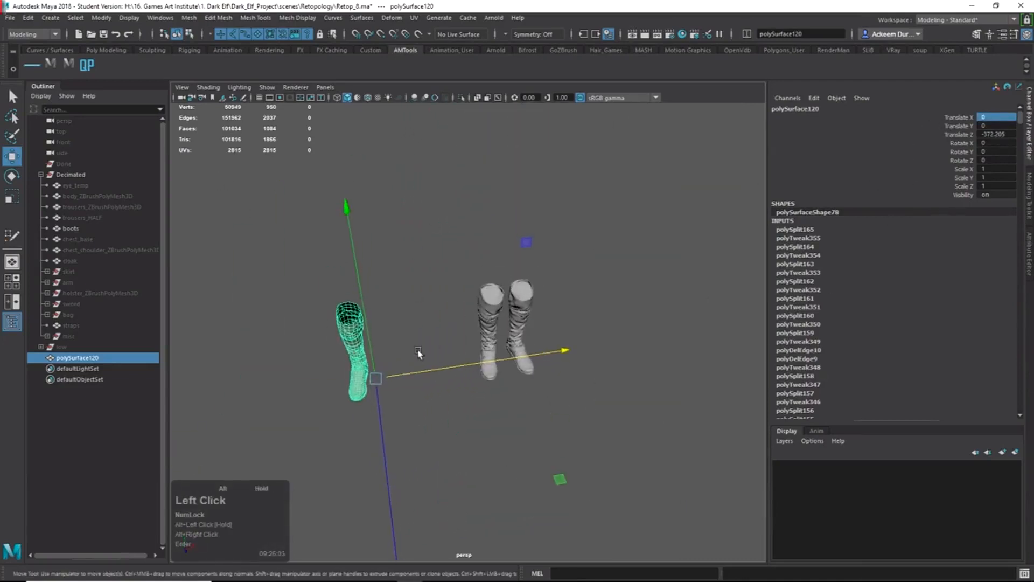
pyautogui.keyDown('alt'); pyautogui.moveTo(278, 399); pyautogui.dragTo(434, 372); pyautogui.keyUp('alt')
pyautogui.keyDown('alt'); pyautogui.moveTo(434, 371); pyautogui.dragTo(609, 408, button='right'); pyautogui.keyUp('alt')
pyautogui.moveTo(609, 408); pyautogui.dragTo(582, 383)
pyautogui.hotkey('ctrl', 'z')
pyautogui.hotkey('ctrl', 'z')
pyautogui.hotkey('ctrl', 'z')
pyautogui.hotkey('ctrl', 'z')
pyautogui.hotkey('ctrl', 'z')
pyautogui.hotkey('ctrl', 'z')
pyautogui.hotkey('ctrl', 'z')
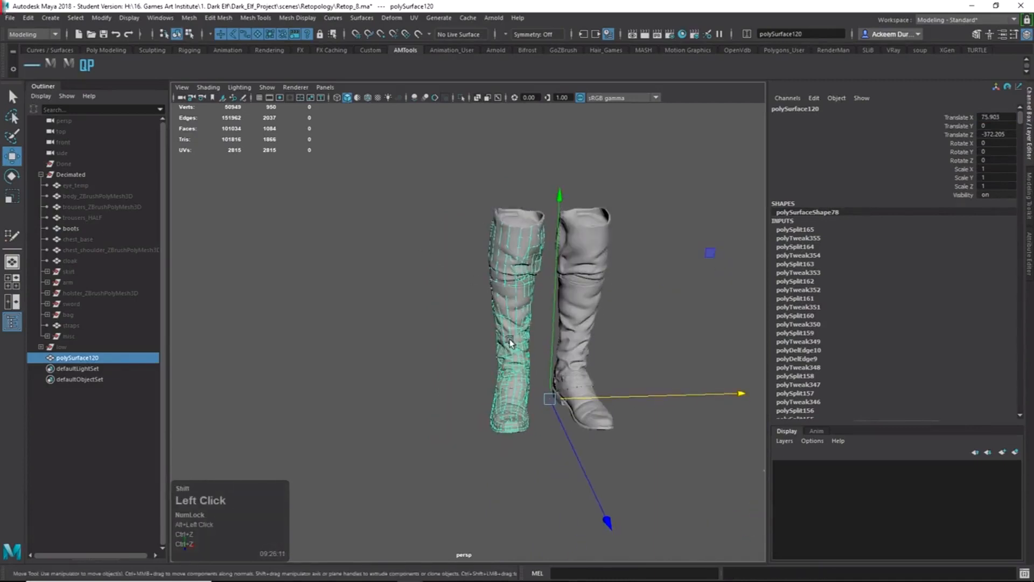
pyautogui.hotkey('shift', 'alt', 'd')
pyautogui.keyDown('alt'); pyautogui.moveTo(544, 312); pyautogui.dragTo(536, 291); pyautogui.keyUp('alt')
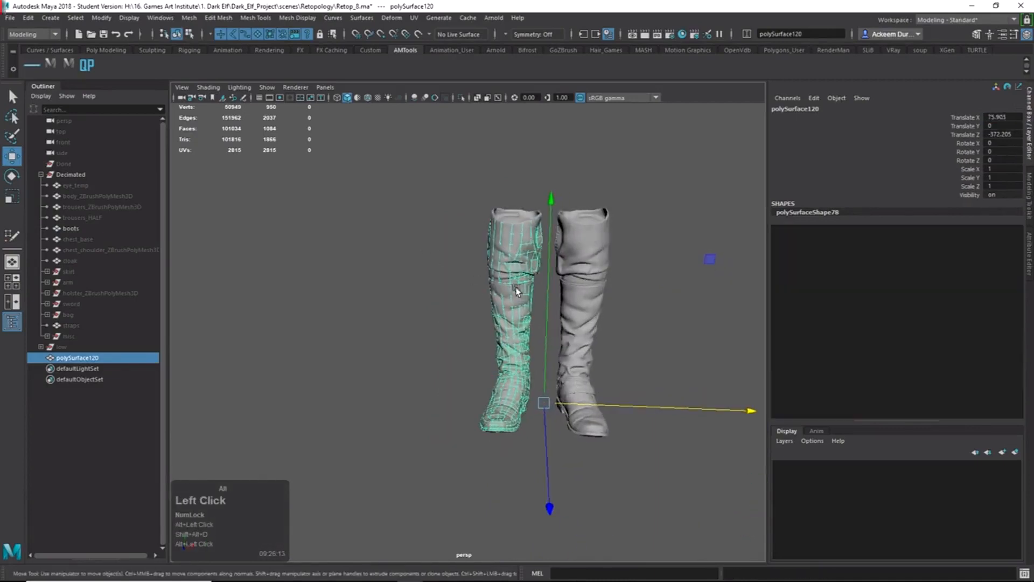
pyautogui.click(106, 18)
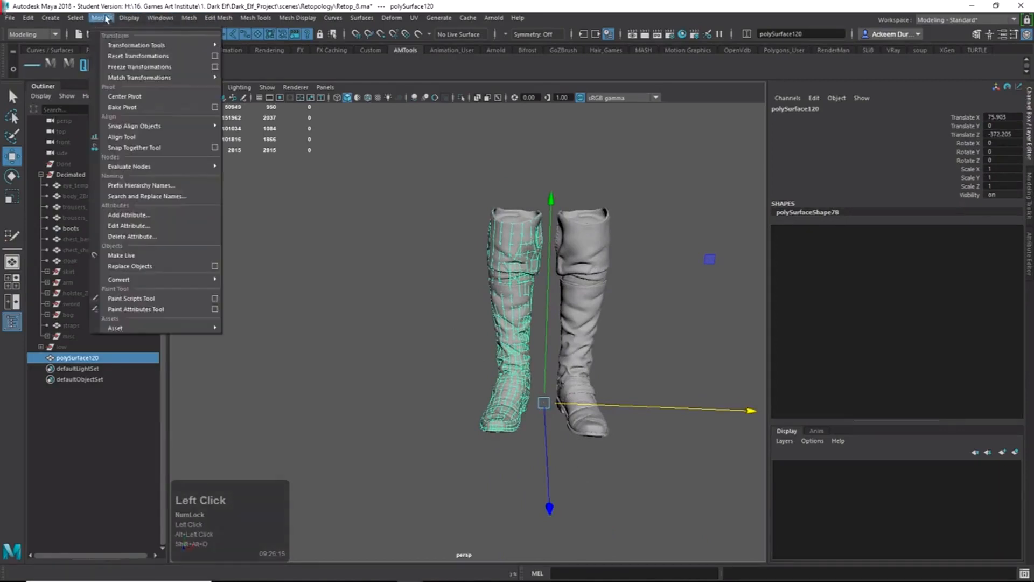
pyautogui.click(144, 70)
# Slide the low-poly boot beside the originals and inspect it from front and side.
pyautogui.keyDown('alt'); pyautogui.moveTo(560, 377); pyautogui.dragTo(600, 393, button='right'); pyautogui.keyUp('alt')
pyautogui.keyDown('alt'); pyautogui.moveTo(654, 439); pyautogui.dragTo(626, 441, button='right'); pyautogui.keyUp('alt')
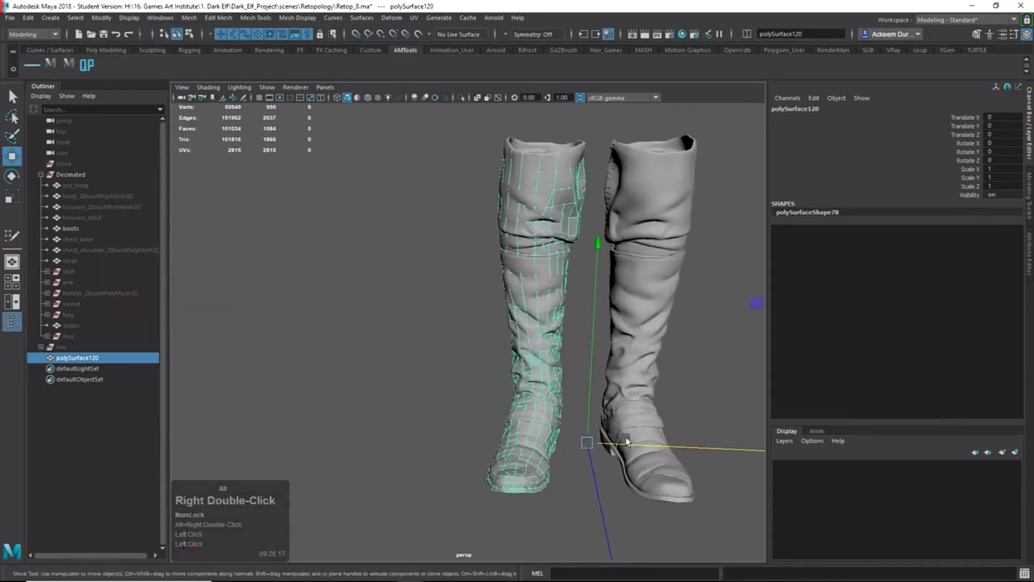
pyautogui.moveTo(647, 448); pyautogui.dragTo(540, 447)
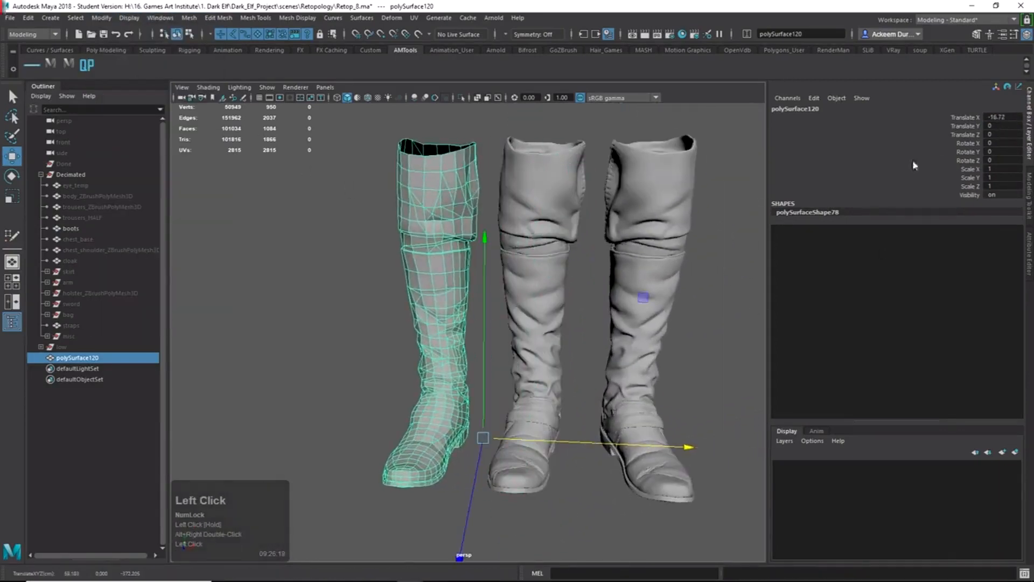
pyautogui.keyDown('alt'); pyautogui.moveTo(518, 339); pyautogui.dragTo(566, 341); pyautogui.keyUp('alt')
pyautogui.click(398, 367)
pyautogui.keyDown('alt'); pyautogui.moveTo(397, 366); pyautogui.dragTo(375, 383); pyautogui.keyUp('alt')
pyautogui.click(434, 341)
pyautogui.keyDown('alt'); pyautogui.moveTo(434, 340); pyautogui.dragTo(459, 410, button='right'); pyautogui.keyUp('alt')
pyautogui.keyDown('alt'); pyautogui.moveTo(458, 409); pyautogui.dragTo(592, 409); pyautogui.keyUp('alt')
pyautogui.keyDown('alt'); pyautogui.moveTo(593, 409); pyautogui.dragTo(551, 401, button='middle'); pyautogui.keyUp('alt')
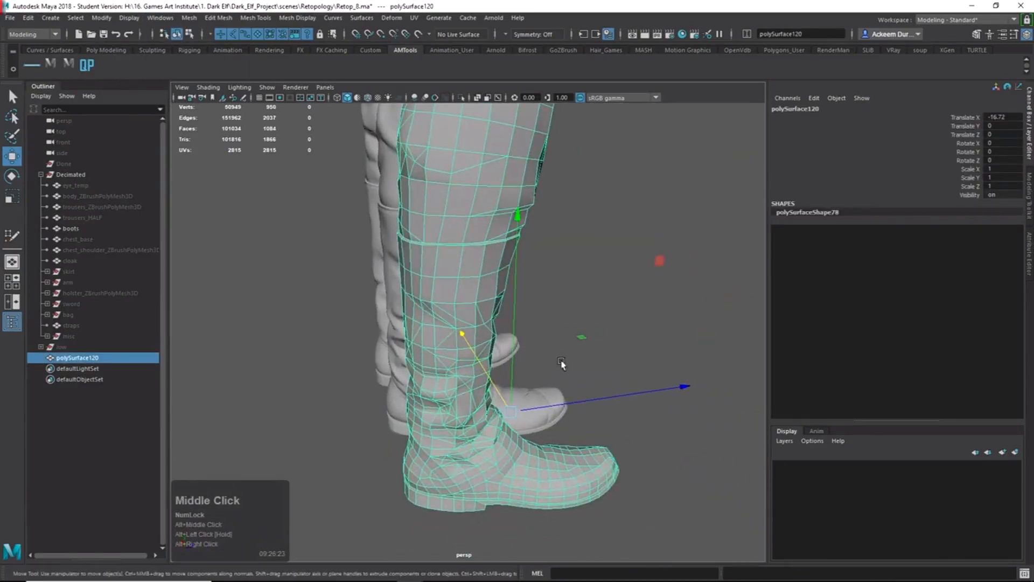
# Review the boots from the rear and above, then set Translate X to 0 on polySurface120.
pyautogui.keyDown('alt'); pyautogui.moveTo(431, 271); pyautogui.dragTo(513, 233); pyautogui.keyUp('alt')
pyautogui.keyDown('alt'); pyautogui.moveTo(512, 233); pyautogui.dragTo(530, 158, button='middle'); pyautogui.keyUp('alt')
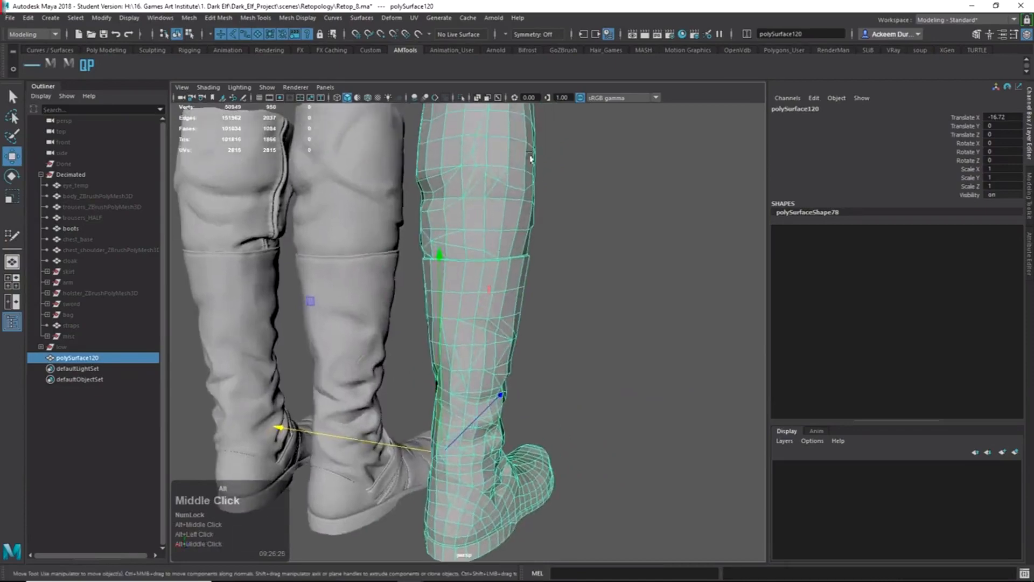
pyautogui.keyDown('alt'); pyautogui.moveTo(514, 255); pyautogui.dragTo(445, 228); pyautogui.keyUp('alt')
pyautogui.keyDown('alt'); pyautogui.moveTo(446, 229); pyautogui.dragTo(406, 288, button='middle'); pyautogui.keyUp('alt')
pyautogui.keyDown('alt'); pyautogui.moveTo(406, 289); pyautogui.dragTo(517, 283); pyautogui.keyUp('alt')
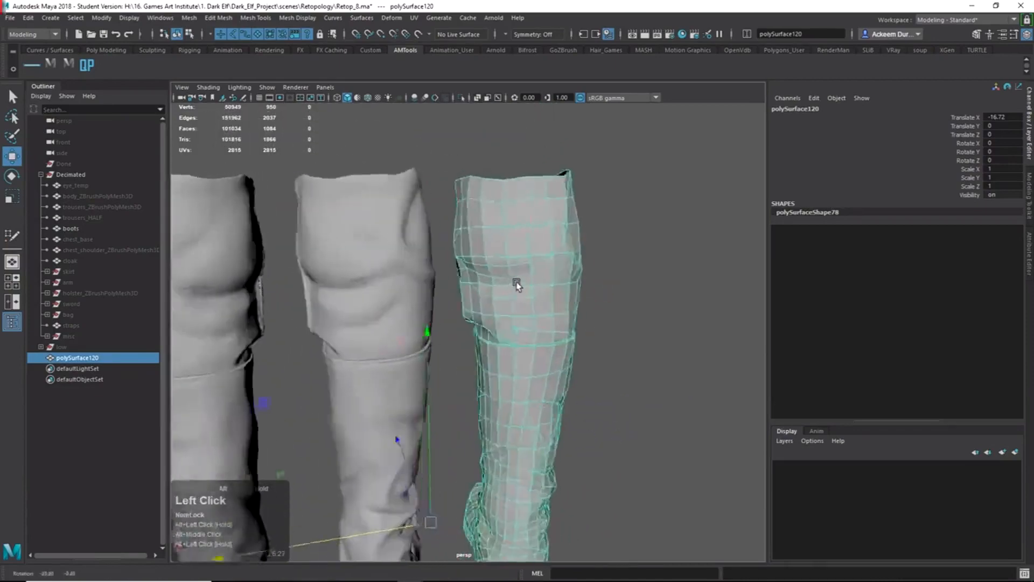
pyautogui.doubleClick(608, 341)
pyautogui.keyDown('alt'); pyautogui.moveTo(609, 341); pyautogui.dragTo(447, 388); pyautogui.keyUp('alt')
pyautogui.click(405, 302)
pyautogui.keyDown('alt'); pyautogui.moveTo(353, 295); pyautogui.dragTo(413, 346, button='right'); pyautogui.keyUp('alt')
pyautogui.keyDown('alt'); pyautogui.moveTo(401, 266); pyautogui.dragTo(404, 330, button='middle'); pyautogui.keyUp('alt')
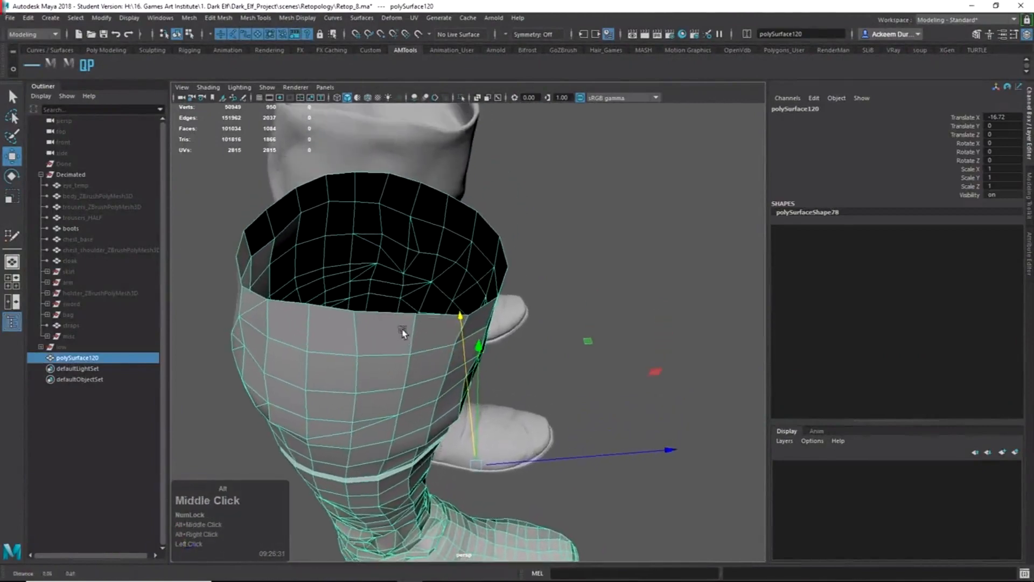
pyautogui.keyDown('alt'); pyautogui.moveTo(422, 296); pyautogui.dragTo(317, 196); pyautogui.keyUp('alt')
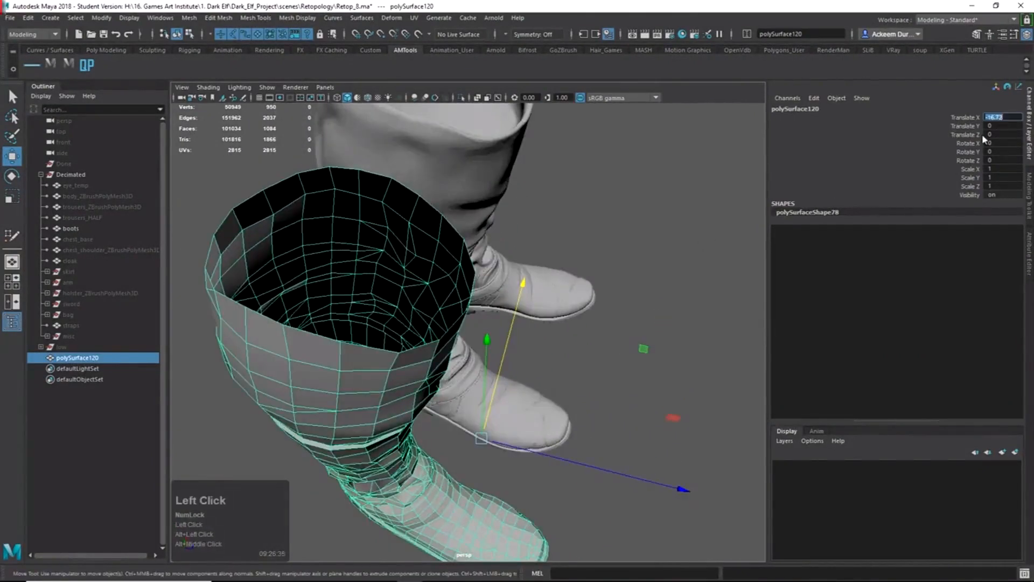
pyautogui.write('0')
pyautogui.press('Return')
pyautogui.keyDown('alt'); pyautogui.moveTo(551, 267); pyautogui.dragTo(576, 322, button='middle'); pyautogui.keyUp('alt')
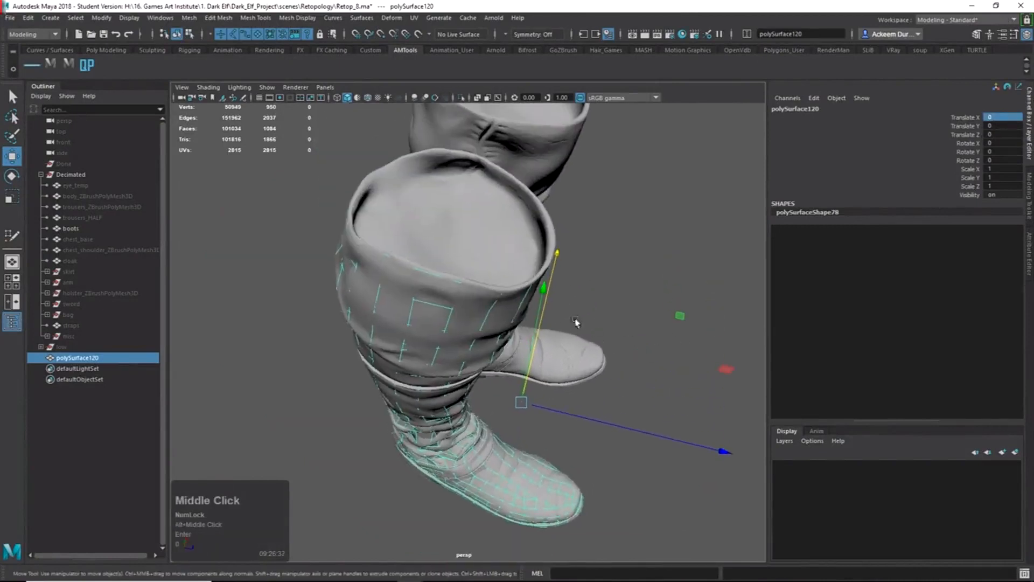
# Make the high-res boots live, select polySurface120 and activate Quad Draw.
pyautogui.click(498, 240)
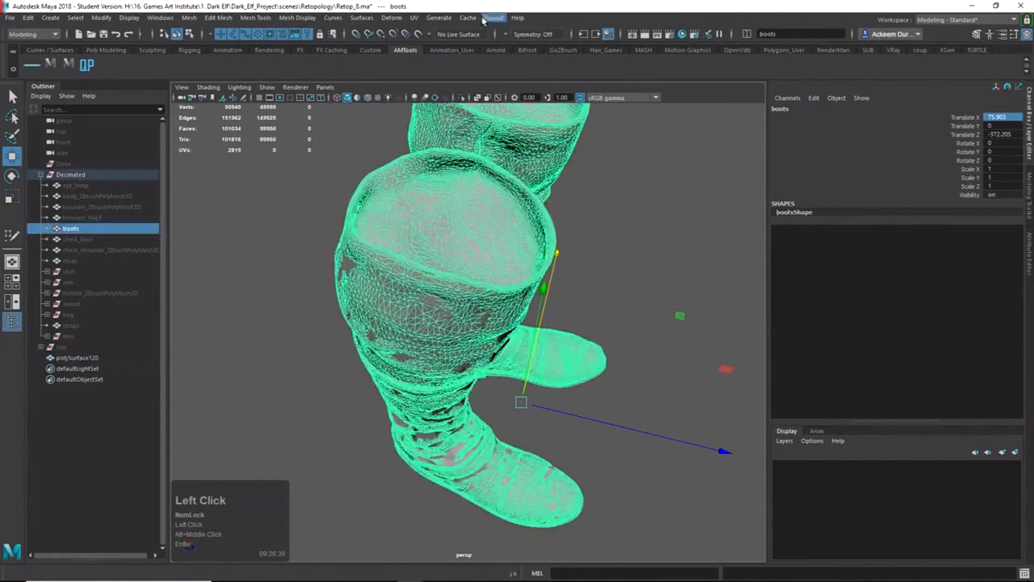
pyautogui.click(419, 34)
pyautogui.click(498, 227)
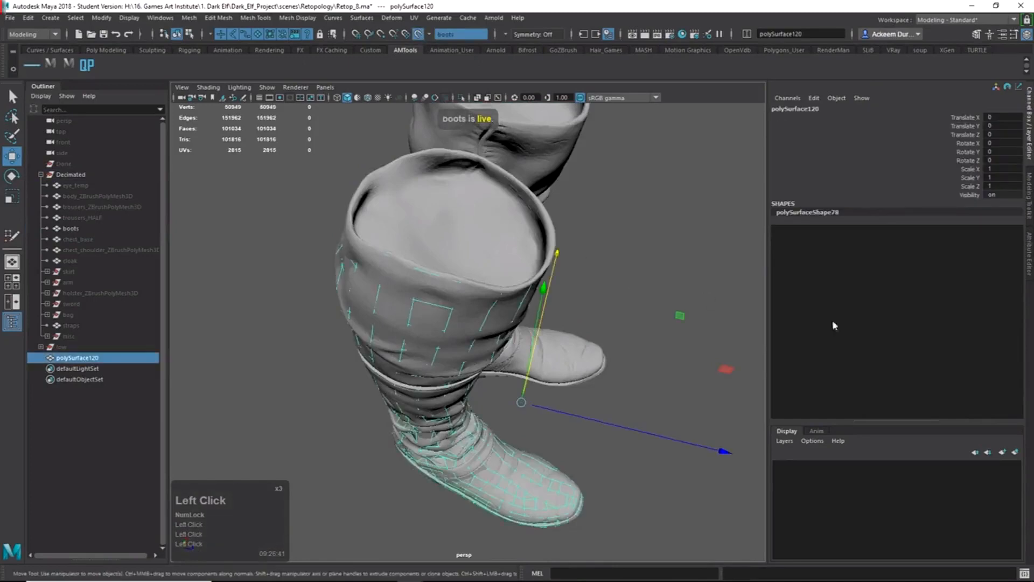
pyautogui.keyDown('alt'); pyautogui.moveTo(512, 239); pyautogui.dragTo(879, 328); pyautogui.keyUp('alt')
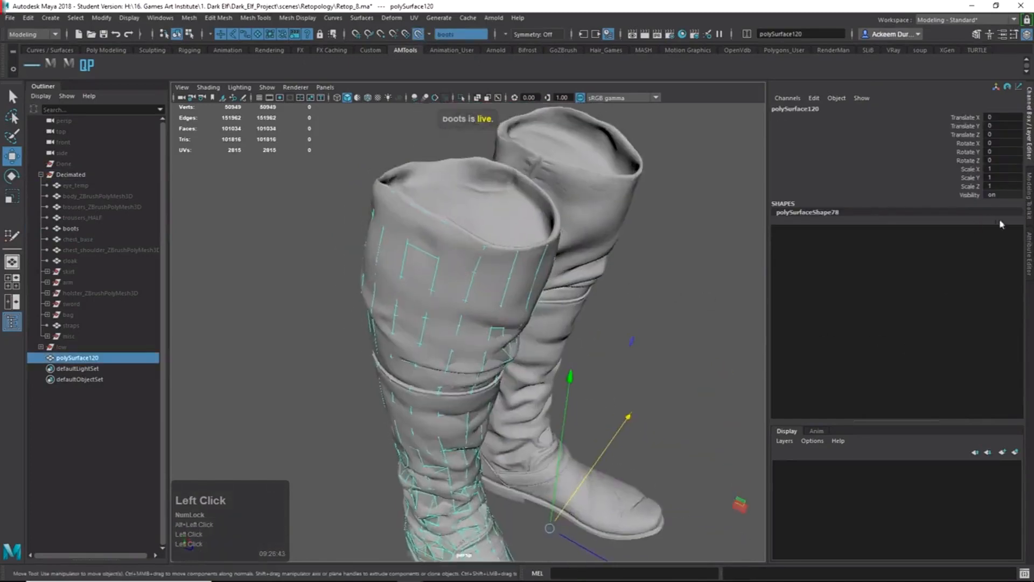
pyautogui.click(1030, 206)
pyautogui.click(1029, 266)
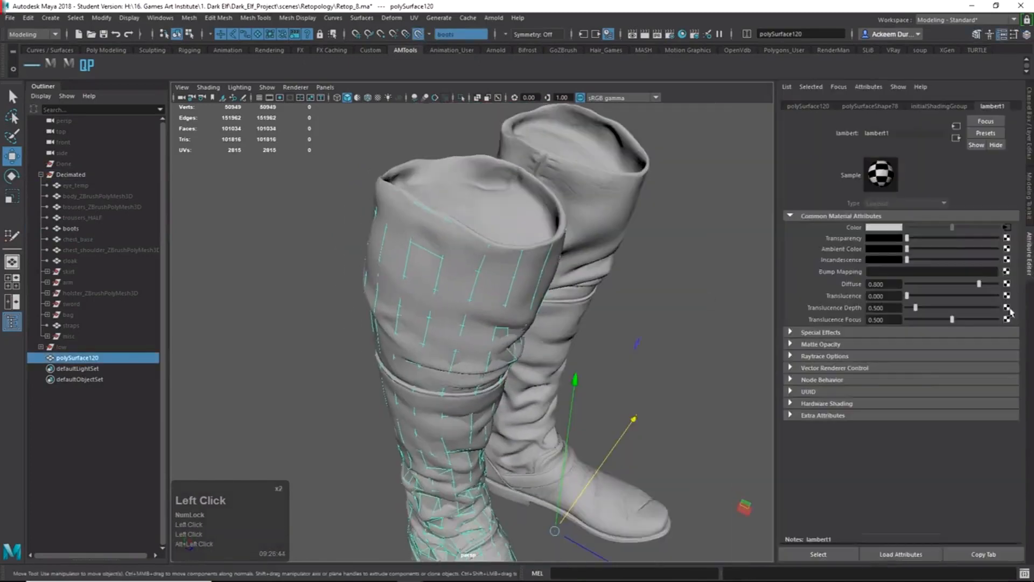
pyautogui.click(1027, 181)
pyautogui.click(968, 416)
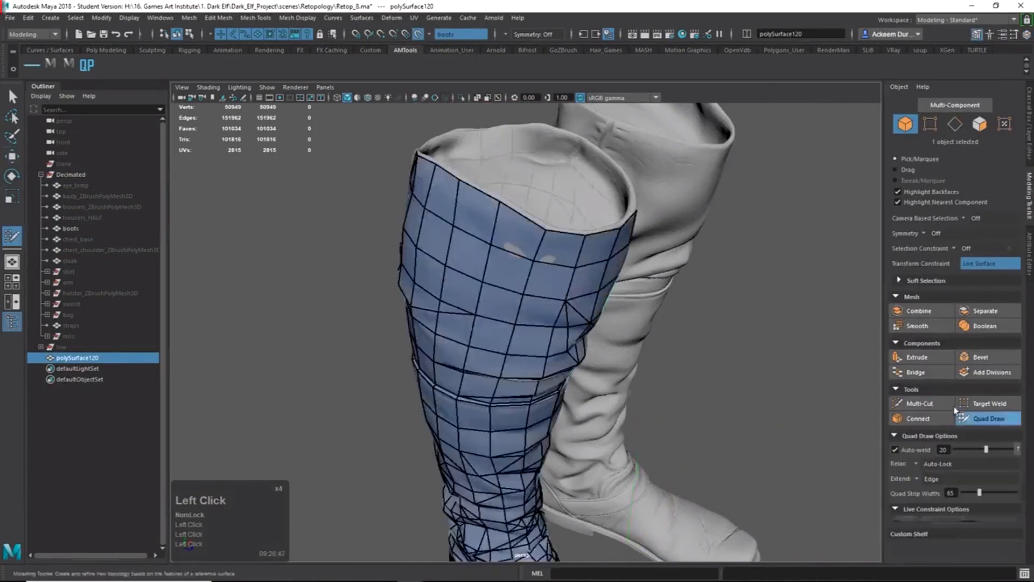
# Fill the first few quads along the boot's top rim.
pyautogui.keyDown('alt'); pyautogui.moveTo(554, 269); pyautogui.dragTo(600, 277, button='right'); pyautogui.keyUp('alt')
pyautogui.keyDown('alt'); pyautogui.moveTo(564, 243); pyautogui.dragTo(537, 265); pyautogui.keyUp('alt')
pyautogui.keyDown('alt'); pyautogui.moveTo(536, 264); pyautogui.dragTo(578, 307, button='right'); pyautogui.keyUp('alt')
pyautogui.moveTo(579, 307)
pyautogui.keyDown('alt'); pyautogui.mouseDown()
pyautogui.moveTo(587, 338)
pyautogui.moveTo(498, 255)
pyautogui.mouseUp(); pyautogui.keyUp('alt')
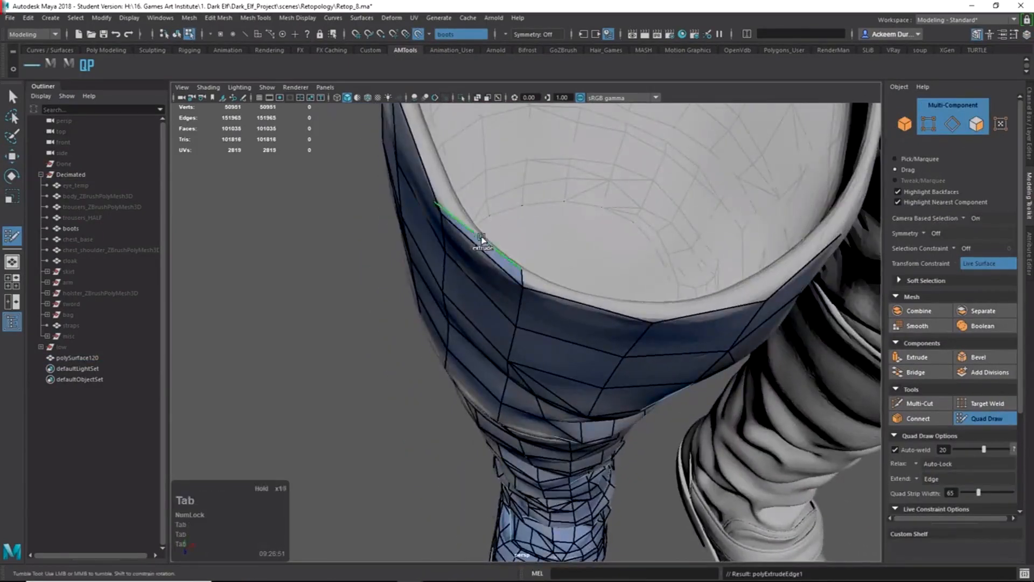
pyautogui.moveTo(436, 203); pyautogui.dragTo(438, 203)
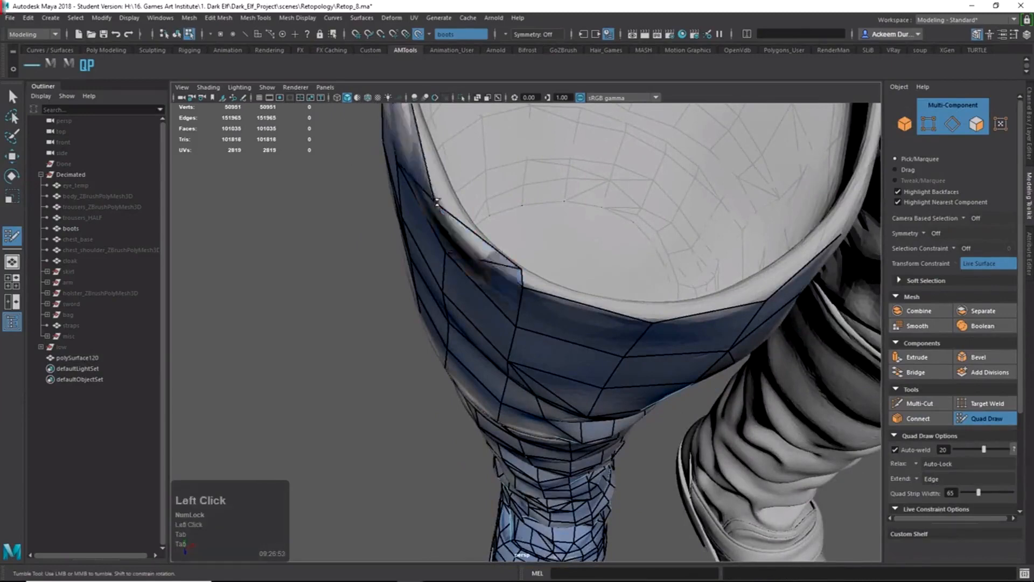
pyautogui.hotkey('ctrl', 'z')
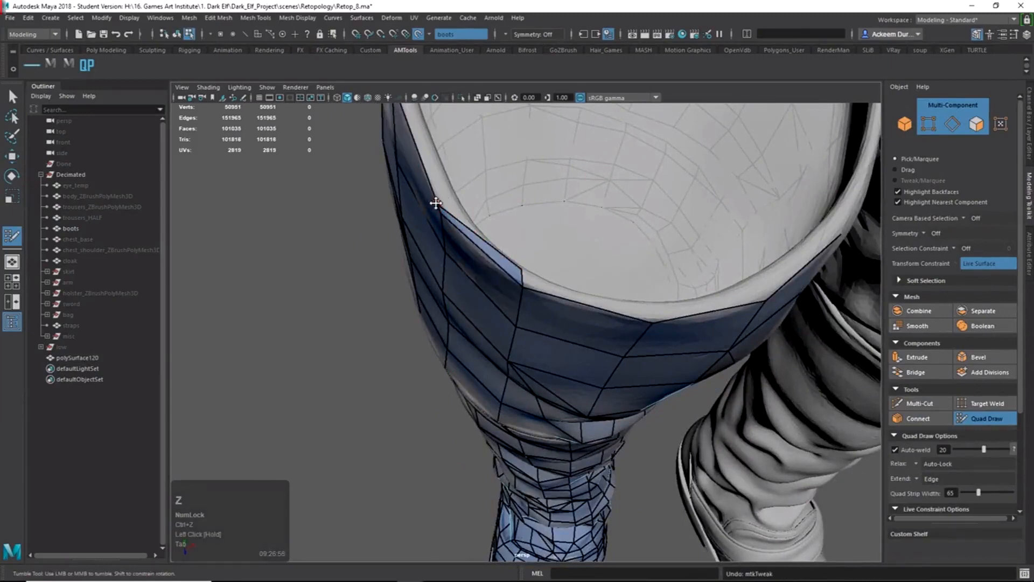
pyautogui.keyDown('shift'); pyautogui.click(648, 305); pyautogui.keyUp('shift')
pyautogui.keyDown('alt'); pyautogui.moveTo(648, 305); pyautogui.dragTo(596, 339, button='middle'); pyautogui.keyUp('alt')
pyautogui.moveTo(595, 339)
pyautogui.keyDown('alt'); pyautogui.mouseDown()
pyautogui.moveTo(573, 301)
pyautogui.moveTo(648, 289)
pyautogui.mouseUp(); pyautogui.keyUp('alt')
pyautogui.keyDown('shift'); pyautogui.click(549, 299); pyautogui.keyUp('shift')
pyautogui.keyDown('shift'); pyautogui.click(605, 310); pyautogui.keyUp('shift')
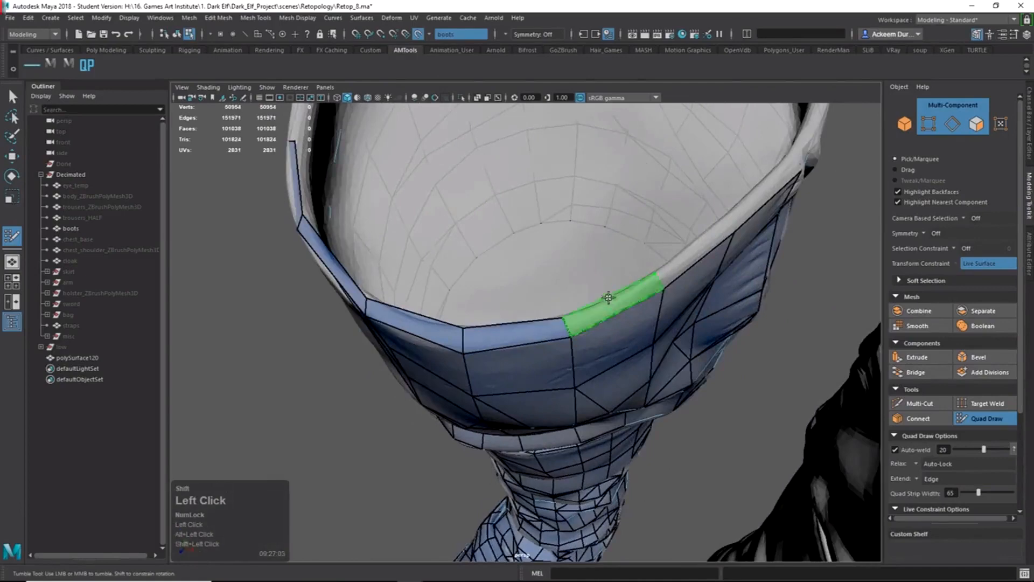
pyautogui.keyDown('shift'); pyautogui.click(608, 297); pyautogui.keyUp('shift')
# Add more rim quads and Tab-extrude the rim border edges into new quads.
pyautogui.keyDown('alt'); pyautogui.moveTo(608, 298); pyautogui.dragTo(586, 312, button='middle'); pyautogui.keyUp('alt')
pyautogui.keyDown('shift'); pyautogui.click(565, 337); pyautogui.keyUp('shift')
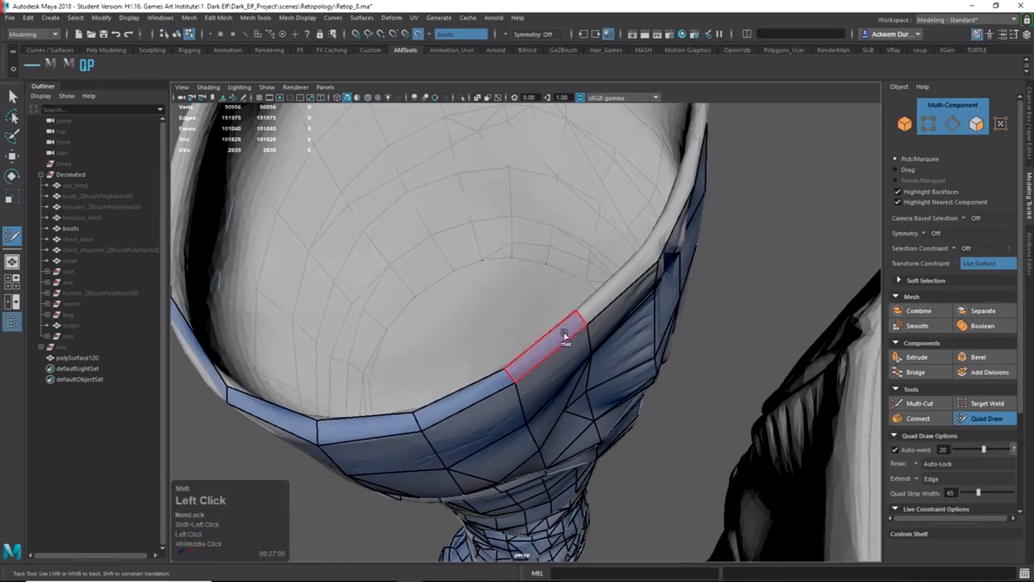
pyautogui.keyDown('shift'); pyautogui.click(638, 275); pyautogui.keyUp('shift')
pyautogui.keyDown('alt'); pyautogui.moveTo(628, 276); pyautogui.dragTo(623, 341, button='middle'); pyautogui.keyUp('alt')
pyautogui.keyDown('alt'); pyautogui.moveTo(623, 341); pyautogui.dragTo(619, 355); pyautogui.keyUp('alt')
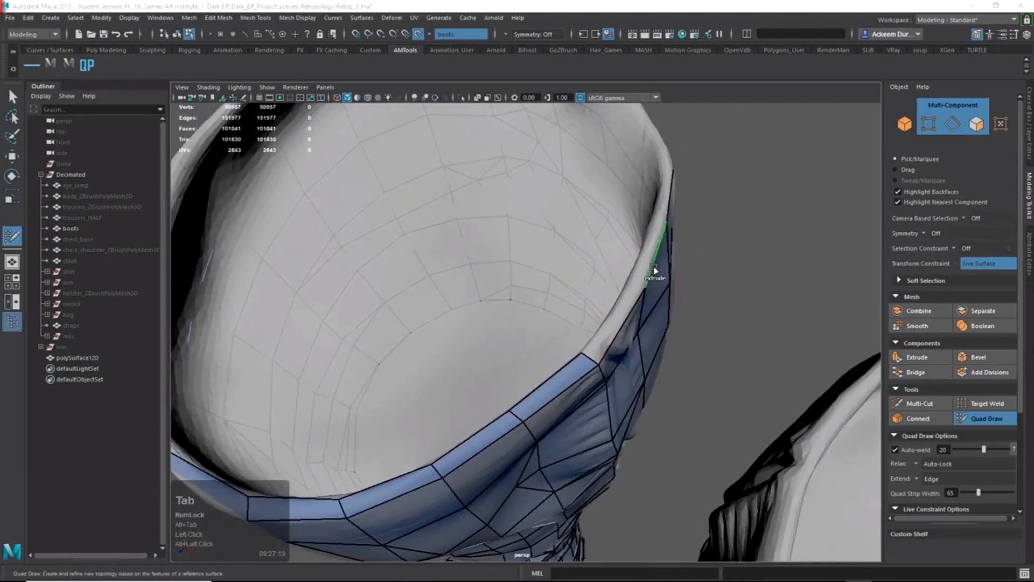
pyautogui.moveTo(653, 268); pyautogui.dragTo(641, 273)
pyautogui.keyDown('alt'); pyautogui.moveTo(641, 273); pyautogui.dragTo(654, 325, button='middle'); pyautogui.keyUp('alt')
pyautogui.keyDown('alt'); pyautogui.moveTo(654, 326); pyautogui.dragTo(576, 349); pyautogui.keyUp('alt')
pyautogui.press('Tab')
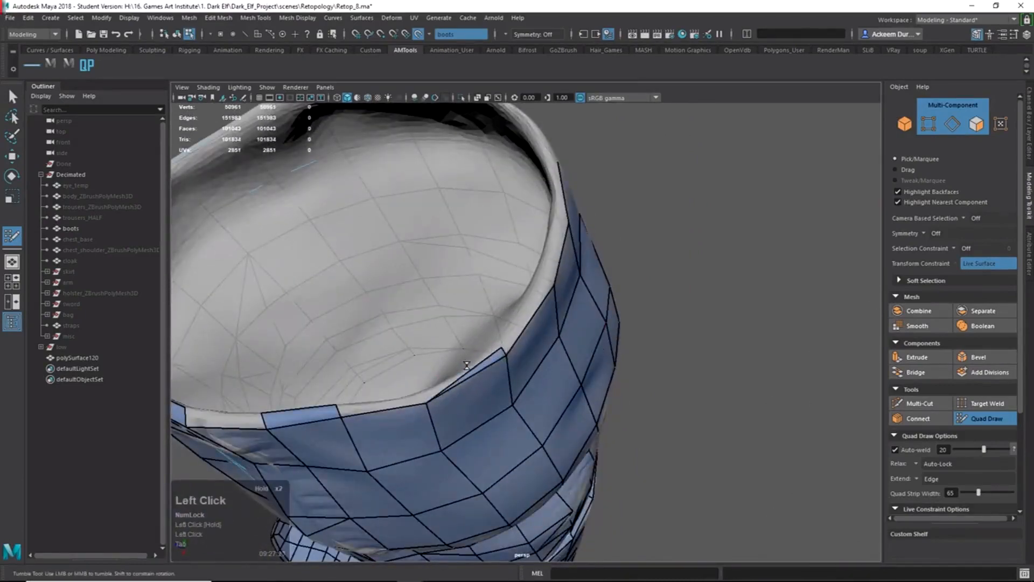
pyautogui.hotkey('ctrl', 'z')
pyautogui.keyDown('alt'); pyautogui.moveTo(477, 371); pyautogui.dragTo(425, 396); pyautogui.keyUp('alt')
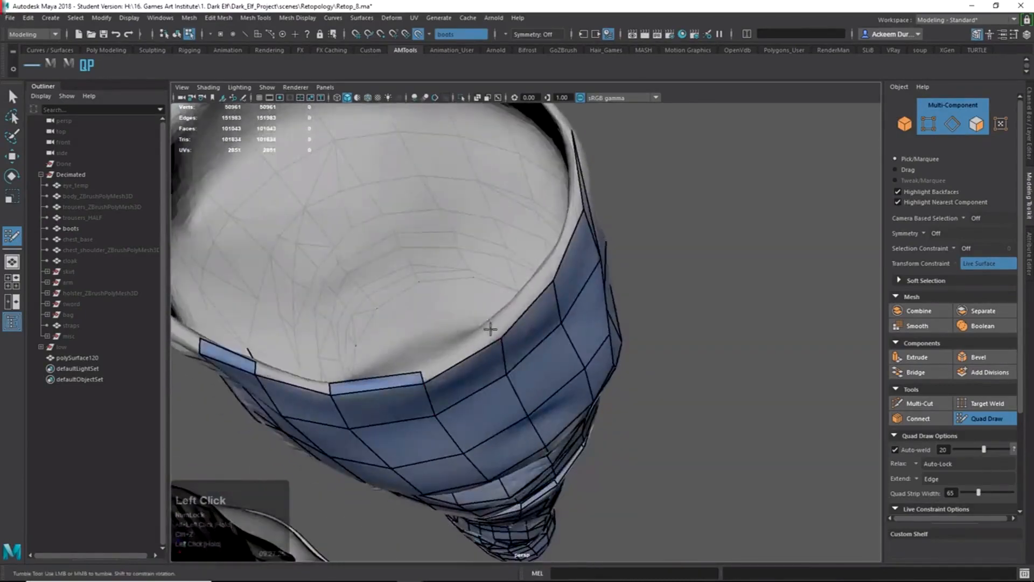
pyautogui.keyDown('alt'); pyautogui.moveTo(521, 296); pyautogui.dragTo(633, 310); pyautogui.keyUp('alt')
pyautogui.click(577, 309)
pyautogui.press('Tab')
pyautogui.moveTo(700, 372)
pyautogui.mouseDown()
pyautogui.moveTo(646, 341)
pyautogui.moveTo(554, 318)
pyautogui.mouseUp()
pyautogui.press('Tab')
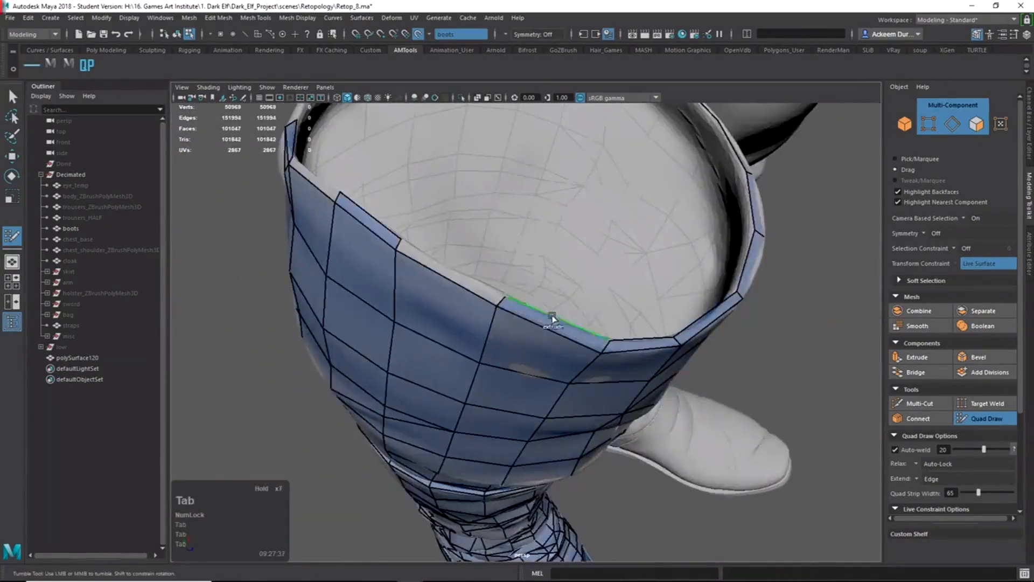
# Fill the remaining rim gaps with quads, then exit Quad Draw with Q.
pyautogui.keyDown('shift'); pyautogui.click(454, 275); pyautogui.keyUp('shift')
pyautogui.keyDown('alt'); pyautogui.moveTo(454, 282); pyautogui.dragTo(517, 270); pyautogui.keyUp('alt')
pyautogui.keyDown('alt'); pyautogui.moveTo(517, 270); pyautogui.dragTo(636, 323, button='middle'); pyautogui.keyUp('alt')
pyautogui.keyDown('shift'); pyautogui.click(572, 310); pyautogui.keyUp('shift')
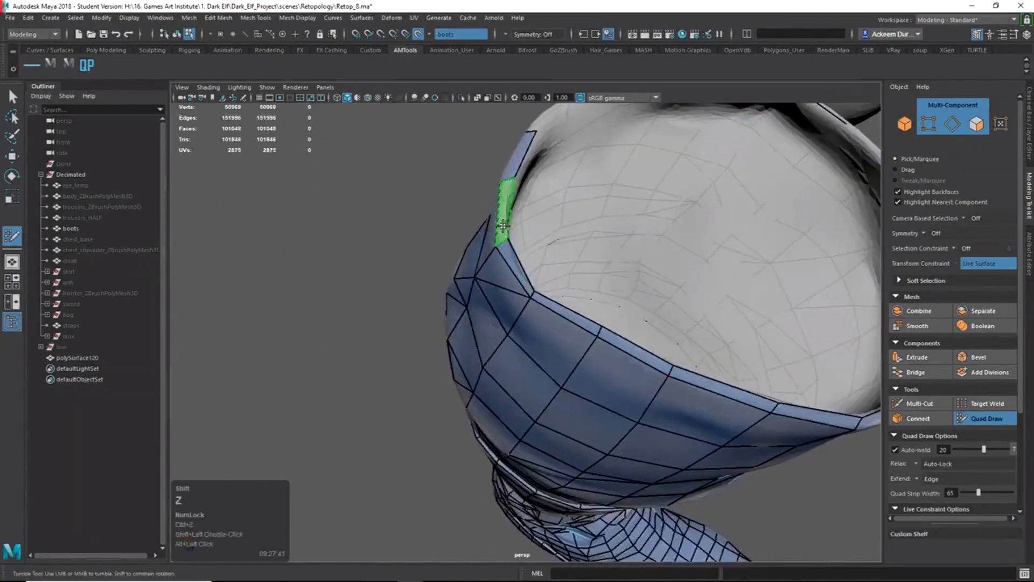
pyautogui.keyDown('shift'); pyautogui.click(501, 218); pyautogui.keyUp('shift')
pyautogui.keyDown('alt'); pyautogui.moveTo(502, 219); pyautogui.dragTo(668, 345); pyautogui.keyUp('alt')
pyautogui.keyDown('alt'); pyautogui.moveTo(668, 344); pyautogui.dragTo(753, 280, button='middle'); pyautogui.keyUp('alt')
pyautogui.keyDown('shift'); pyautogui.click(616, 302); pyautogui.keyUp('shift')
pyautogui.moveTo(616, 303)
pyautogui.keyDown('alt'); pyautogui.mouseDown()
pyautogui.moveTo(657, 327)
pyautogui.moveTo(636, 312)
pyautogui.moveTo(668, 259)
pyautogui.moveTo(700, 237)
pyautogui.mouseUp(); pyautogui.keyUp('alt')
pyautogui.keyDown('shift'); pyautogui.click(606, 282); pyautogui.keyUp('shift')
pyautogui.keyDown('shift'); pyautogui.click(643, 239); pyautogui.keyUp('shift')
pyautogui.keyDown('alt'); pyautogui.moveTo(643, 240); pyautogui.dragTo(539, 237, button='right'); pyautogui.keyUp('alt')
pyautogui.keyDown('alt'); pyautogui.moveTo(538, 237); pyautogui.dragTo(765, 206); pyautogui.keyUp('alt')
pyautogui.keyDown('alt'); pyautogui.moveTo(765, 205); pyautogui.dragTo(785, 353, button='right'); pyautogui.keyUp('alt')
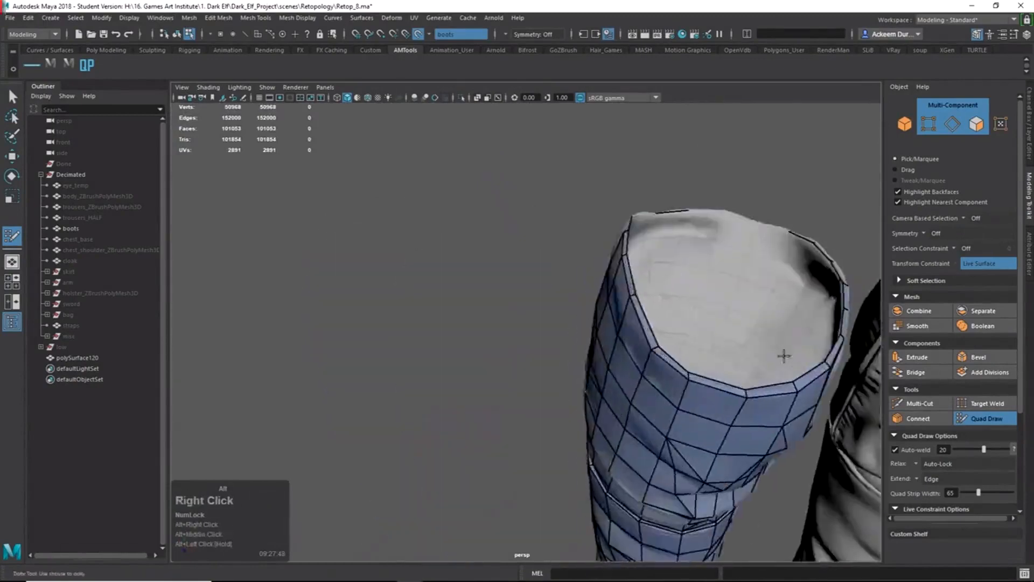
pyautogui.keyDown('alt'); pyautogui.moveTo(784, 353); pyautogui.dragTo(624, 281); pyautogui.keyUp('alt')
pyautogui.press('q')
pyautogui.moveTo(606, 267); pyautogui.dragTo(616, 231, button='right')
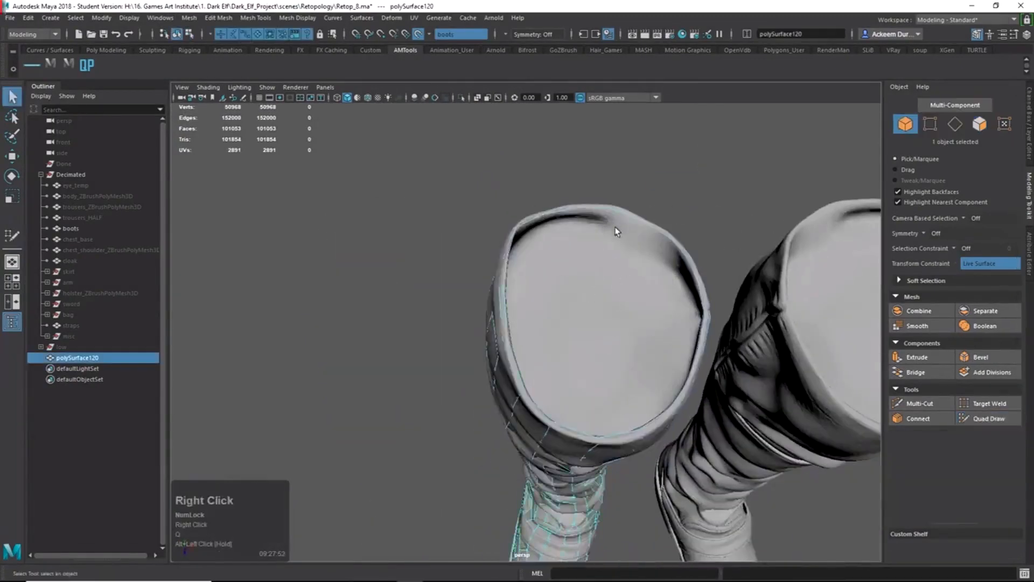
# Extrude the top rim edge loop, scale it inward and merge it to a centre vertex.
pyautogui.click(464, 98)
pyautogui.keyDown('alt'); pyautogui.moveTo(560, 221); pyautogui.dragTo(597, 274); pyautogui.keyUp('alt')
pyautogui.keyDown('alt'); pyautogui.moveTo(598, 275); pyautogui.dragTo(646, 345, button='right'); pyautogui.keyUp('alt')
pyautogui.keyDown('alt'); pyautogui.moveTo(646, 344); pyautogui.dragTo(637, 387); pyautogui.keyUp('alt')
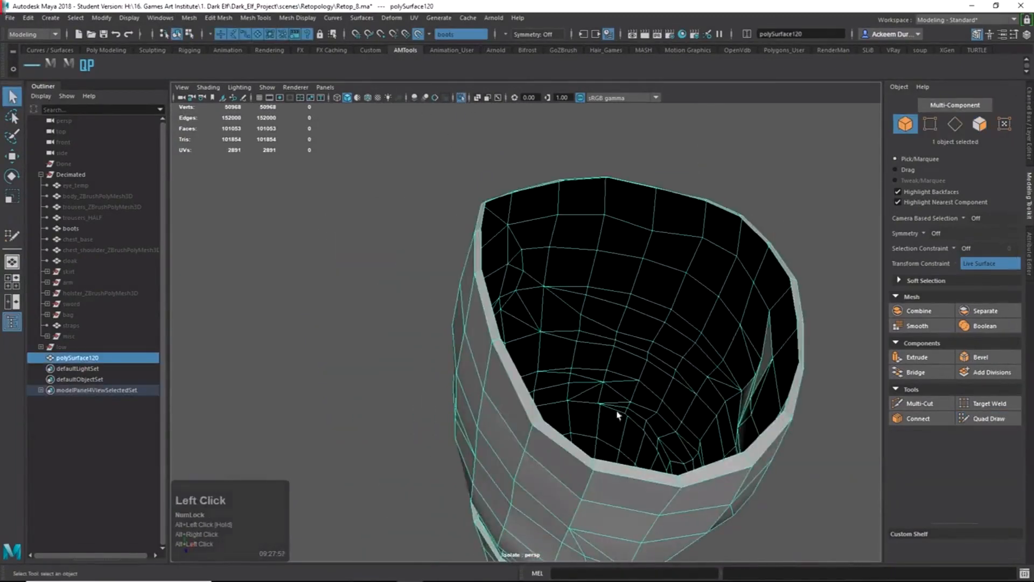
pyautogui.moveTo(617, 415); pyautogui.dragTo(630, 189, button='right')
pyautogui.doubleClick(480, 262)
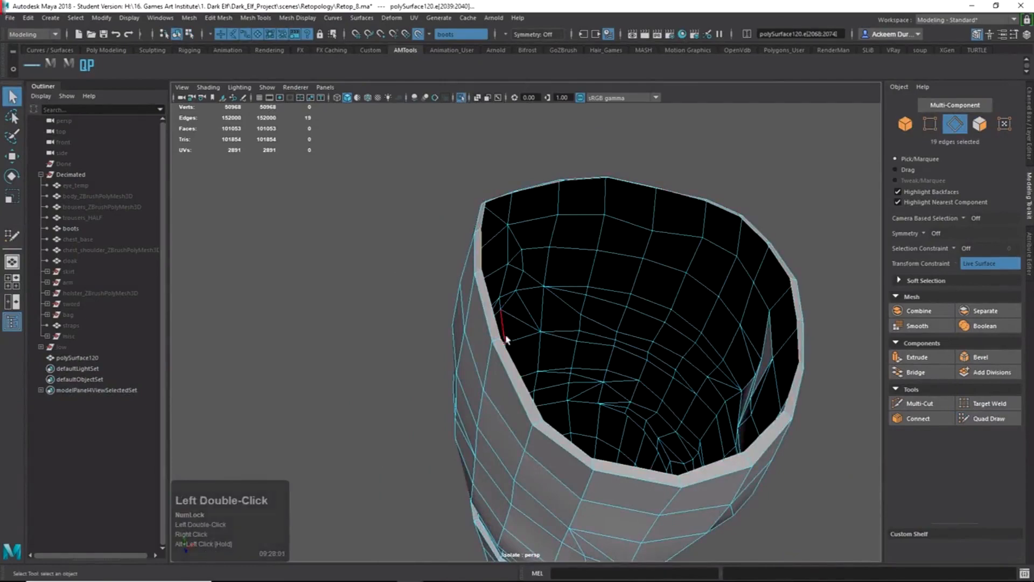
pyautogui.hotkey('ctrl', 'e')
pyautogui.click(547, 423)
pyautogui.press('w')
pyautogui.keyDown('alt'); pyautogui.moveTo(549, 424); pyautogui.dragTo(594, 438); pyautogui.keyUp('alt')
pyautogui.press('e')
pyautogui.press('r')
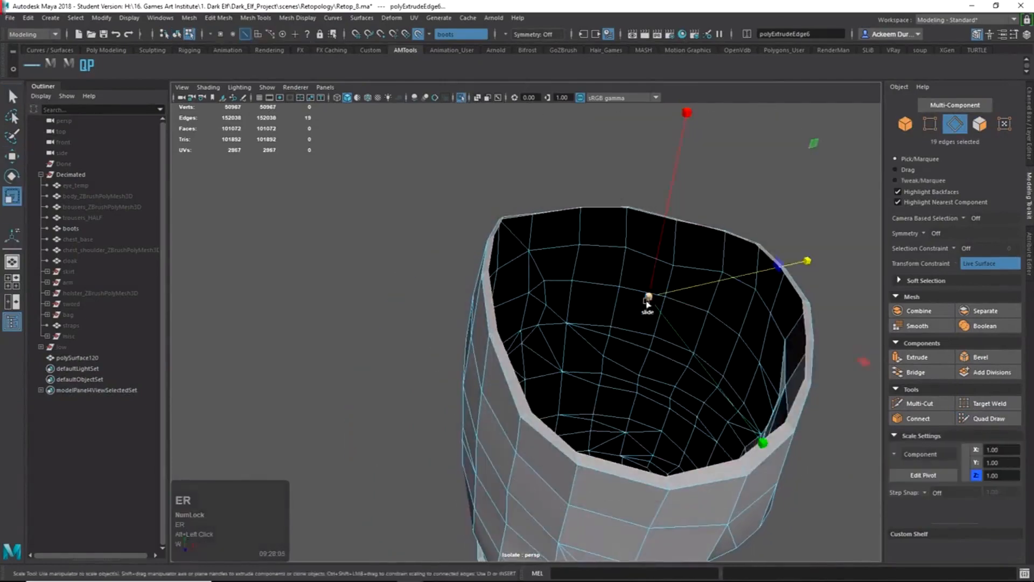
pyautogui.moveTo(647, 299); pyautogui.dragTo(560, 294)
pyautogui.keyDown('shift'); pyautogui.moveTo(596, 276); pyautogui.dragTo(596, 205, button='right'); pyautogui.keyUp('shift')
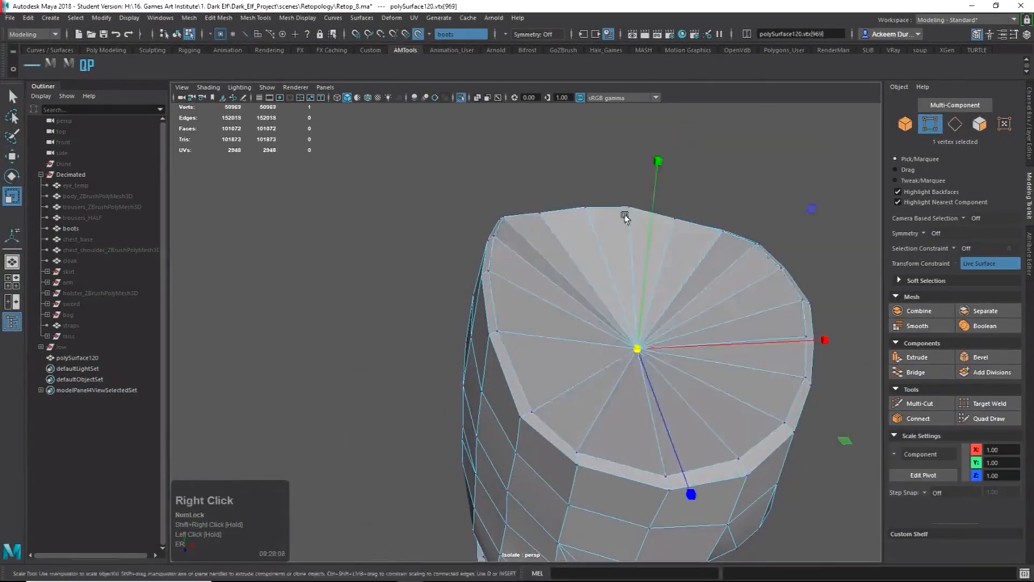
# Turn off Make Live and raise the centre vertex slightly in Y.
pyautogui.keyDown('alt'); pyautogui.moveTo(619, 305); pyautogui.dragTo(646, 292); pyautogui.keyUp('alt')
pyautogui.press('w')
pyautogui.click(419, 34)
pyautogui.moveTo(596, 141); pyautogui.dragTo(601, 124)
pyautogui.keyDown('alt'); pyautogui.moveTo(641, 269); pyautogui.dragTo(623, 266); pyautogui.keyUp('alt')
pyautogui.keyDown('shift'); pyautogui.moveTo(594, 347); pyautogui.dragTo(595, 327, button='right'); pyautogui.keyUp('shift')
pyautogui.moveTo(602, 340); pyautogui.dragTo(610, 323)
pyautogui.press('z')
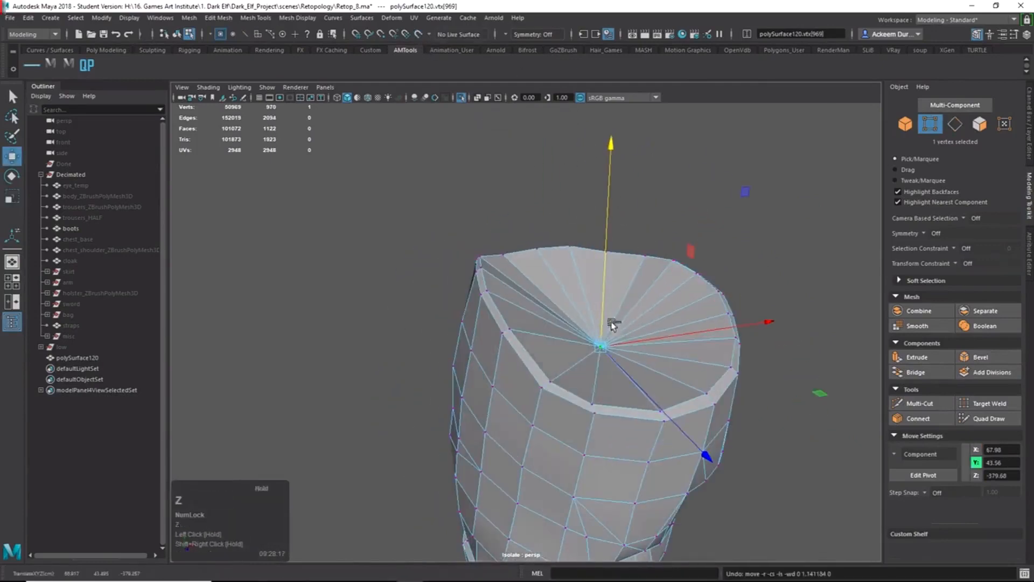
pyautogui.keyDown('ctrl'); pyautogui.keyDown('shift'); pyautogui.moveTo(614, 342); pyautogui.dragTo(567, 327, button='right'); pyautogui.keyUp('shift'); pyautogui.keyUp('ctrl')
pyautogui.keyDown('alt'); pyautogui.keyDown('shift'); pyautogui.moveTo(590, 326); pyautogui.dragTo(592, 303); pyautogui.keyUp('shift'); pyautogui.keyUp('alt')
pyautogui.moveTo(616, 291); pyautogui.dragTo(617, 254)
pyautogui.keyDown('alt'); pyautogui.moveTo(549, 284); pyautogui.dragTo(503, 231); pyautogui.keyUp('alt')
pyautogui.moveTo(526, 261); pyautogui.dragTo(526, 306, button='right')
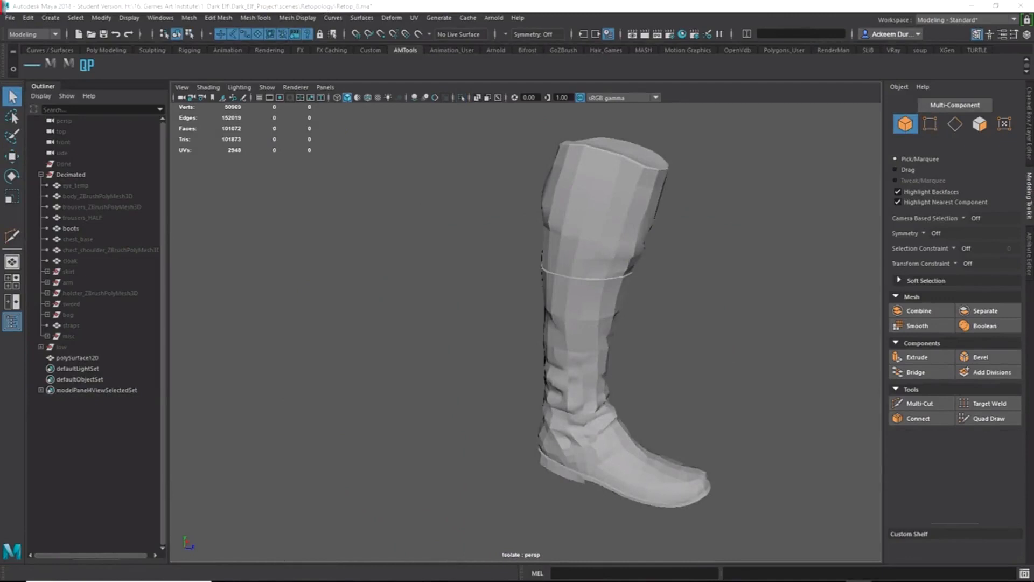
# Exit isolation so the high-res boots show again with the retopology boot.
pyautogui.keyDown('alt'); pyautogui.moveTo(603, 378); pyautogui.dragTo(584, 395); pyautogui.keyUp('alt')
pyautogui.click(594, 357)
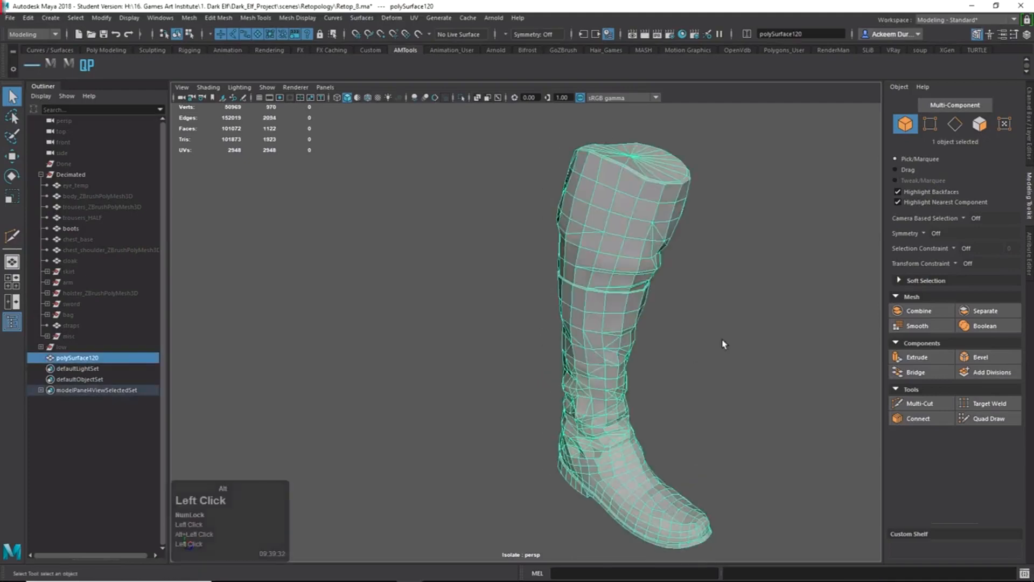
pyautogui.keyDown('alt'); pyautogui.scroll(2, 724, 344); pyautogui.keyUp('alt')
pyautogui.keyDown('alt'); pyautogui.moveTo(723, 344); pyautogui.dragTo(636, 337, button='middle'); pyautogui.keyUp('alt')
pyautogui.doubleClick(463, 97)
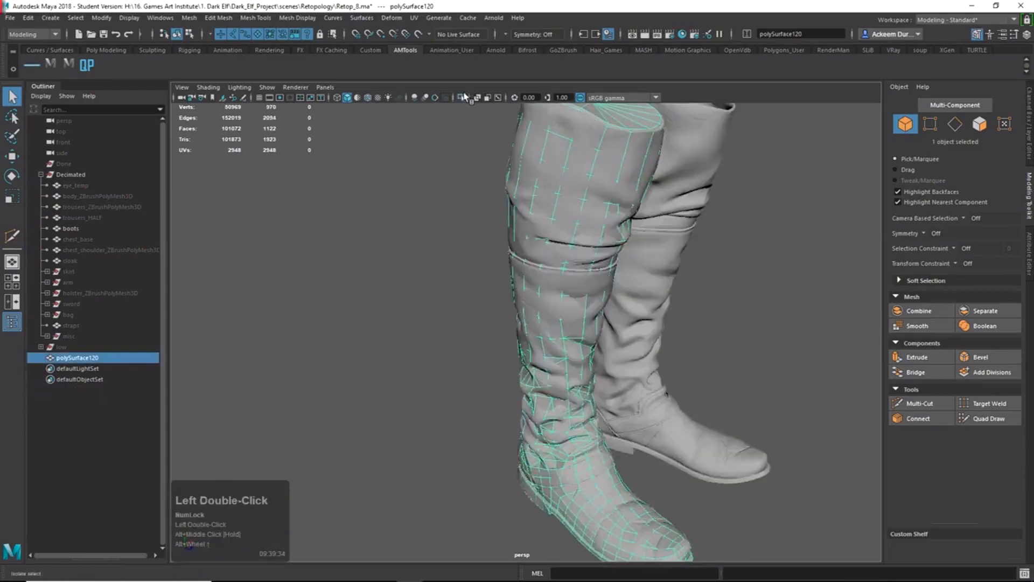
pyautogui.keyDown('alt'); pyautogui.moveTo(705, 272); pyautogui.dragTo(610, 335); pyautogui.keyUp('alt')
pyautogui.keyDown('alt'); pyautogui.moveTo(519, 334); pyautogui.dragTo(503, 289, button='right'); pyautogui.keyUp('alt')
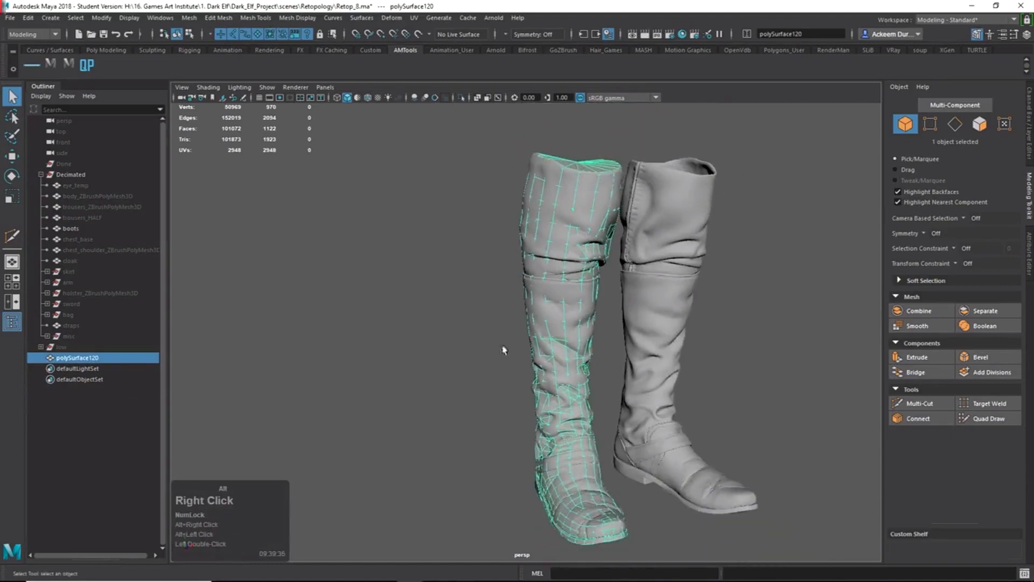
# Move polySurface120 along X to 60.56 beside the sculpted boots and reselect it.
pyautogui.press('w')
pyautogui.moveTo(735, 465); pyautogui.dragTo(649, 467)
pyautogui.click(404, 356)
pyautogui.keyDown('alt'); pyautogui.moveTo(429, 402); pyautogui.dragTo(458, 331, button='middle'); pyautogui.keyUp('alt')
pyautogui.keyDown('alt'); pyautogui.moveTo(458, 331); pyautogui.dragTo(604, 348); pyautogui.keyUp('alt')
pyautogui.click(479, 309)
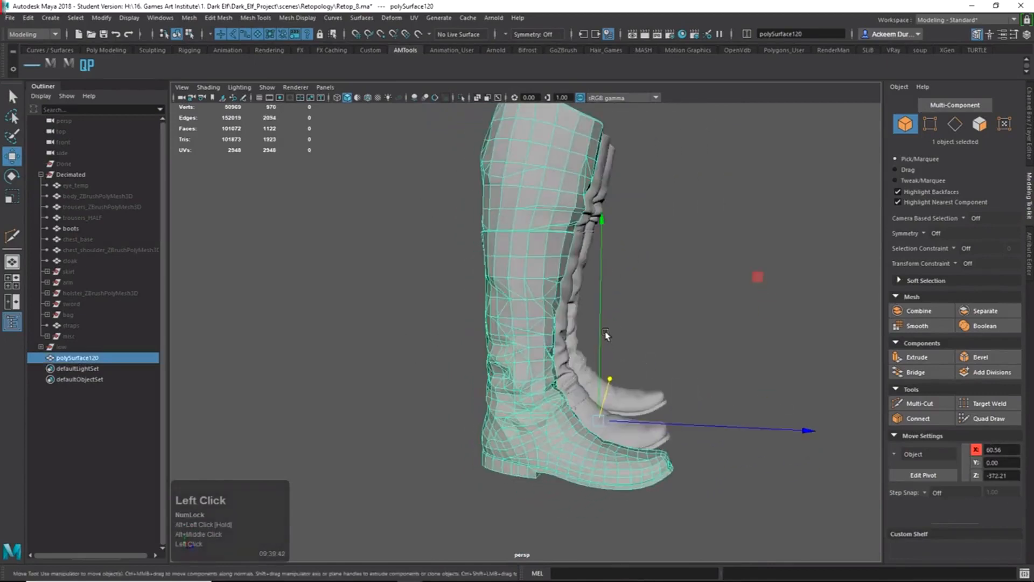
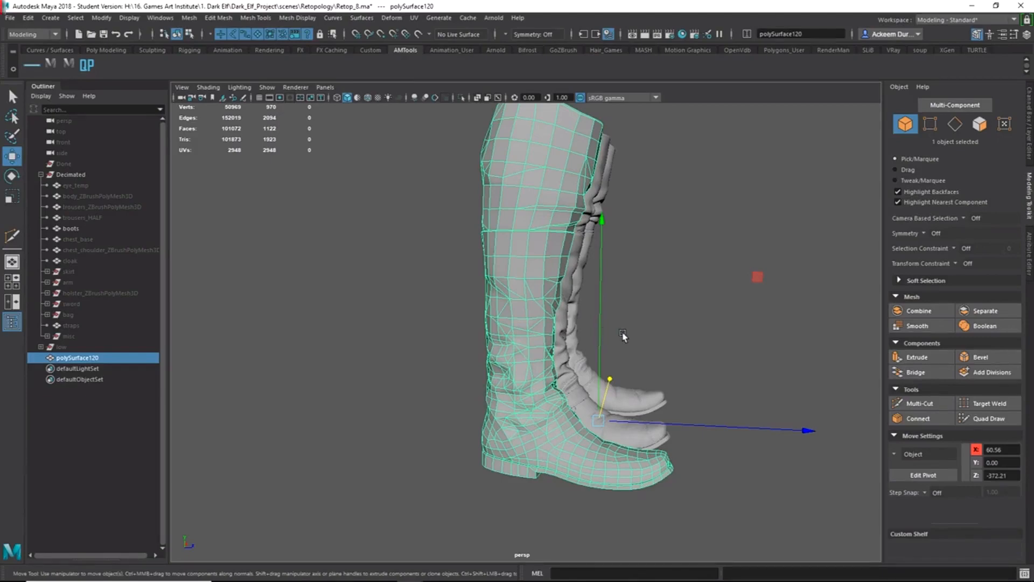
# Preview the retopologized boot smoothed with 3 and isolate it so only it shows.
pyautogui.keyDown('alt'); pyautogui.moveTo(697, 330); pyautogui.dragTo(614, 336); pyautogui.keyUp('alt')
pyautogui.press('3')
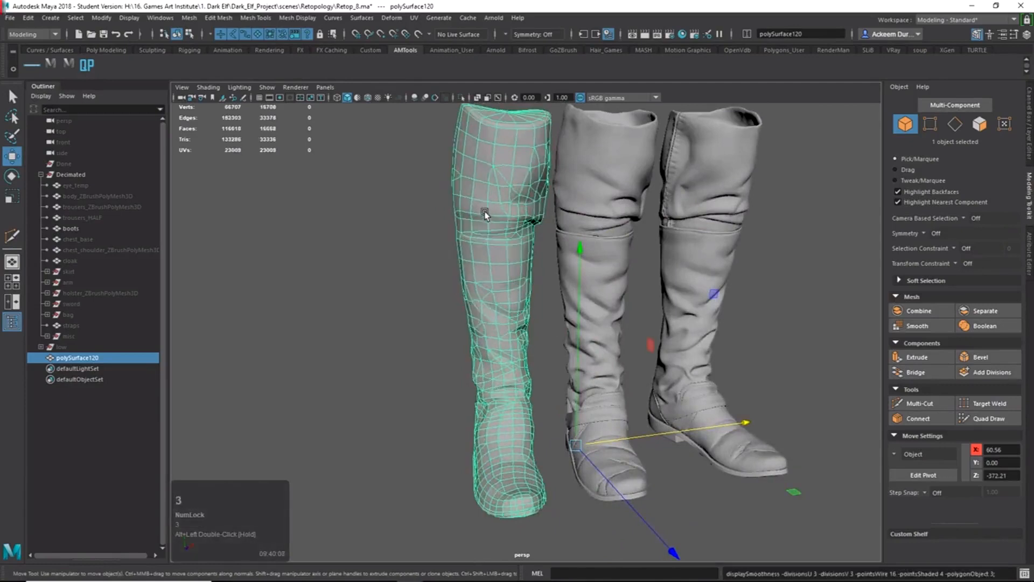
pyautogui.keyDown('alt'); pyautogui.moveTo(482, 292); pyautogui.dragTo(595, 284); pyautogui.keyUp('alt')
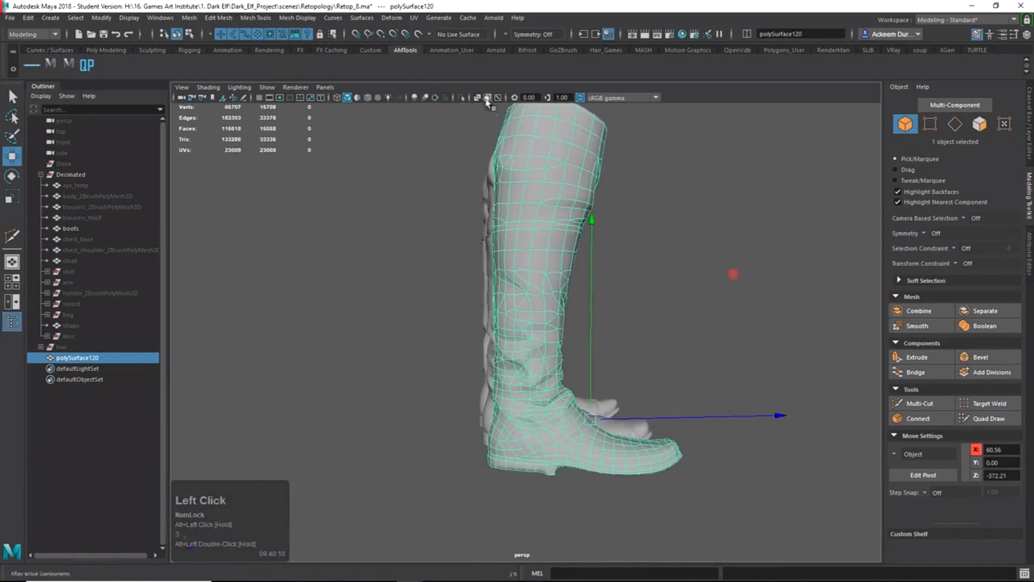
pyautogui.click(462, 99)
# Orbit and zoom around the isolated boot to inspect its sole and heel underside.
pyautogui.keyDown('alt'); pyautogui.moveTo(601, 297); pyautogui.dragTo(542, 234); pyautogui.keyUp('alt')
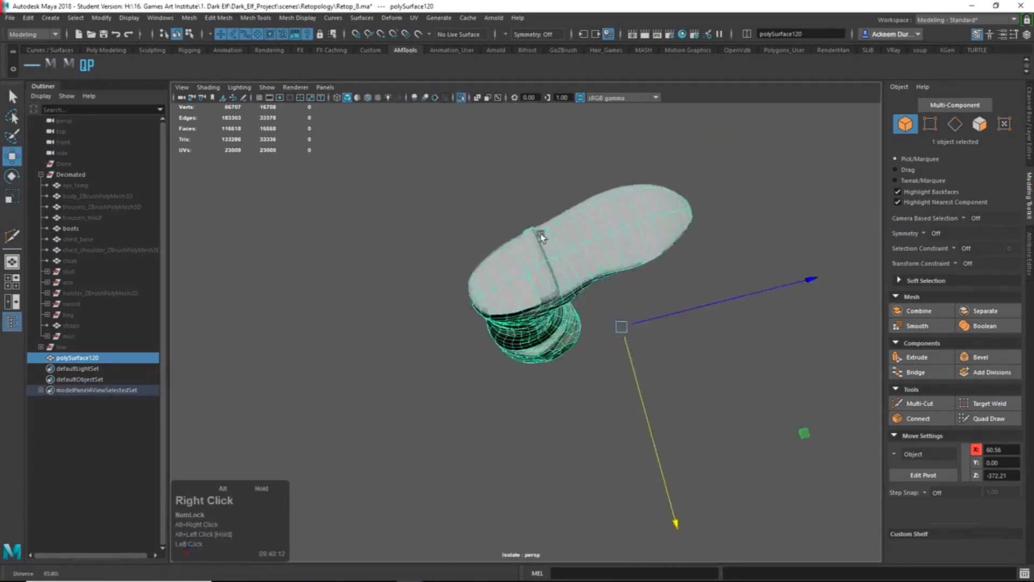
pyautogui.keyDown('alt'); pyautogui.moveTo(542, 234); pyautogui.dragTo(614, 261, button='right'); pyautogui.keyUp('alt')
pyautogui.keyDown('alt'); pyautogui.moveTo(614, 261); pyautogui.dragTo(649, 431); pyautogui.keyUp('alt')
pyautogui.keyDown('alt'); pyautogui.moveTo(649, 430); pyautogui.dragTo(657, 371, button='middle'); pyautogui.keyUp('alt')
pyautogui.keyDown('alt'); pyautogui.moveTo(657, 371); pyautogui.dragTo(677, 376, button='right'); pyautogui.keyUp('alt')
pyautogui.keyDown('alt'); pyautogui.moveTo(677, 376); pyautogui.dragTo(486, 350); pyautogui.keyUp('alt')
pyautogui.keyDown('alt'); pyautogui.moveTo(486, 350); pyautogui.dragTo(732, 418, button='right'); pyautogui.keyUp('alt')
pyautogui.keyDown('alt'); pyautogui.moveTo(732, 418); pyautogui.dragTo(501, 342); pyautogui.keyUp('alt')
pyautogui.keyDown('alt'); pyautogui.moveTo(501, 342); pyautogui.dragTo(482, 302, button='right'); pyautogui.keyUp('alt')
pyautogui.keyDown('alt'); pyautogui.moveTo(482, 302); pyautogui.dragTo(547, 353); pyautogui.keyUp('alt')
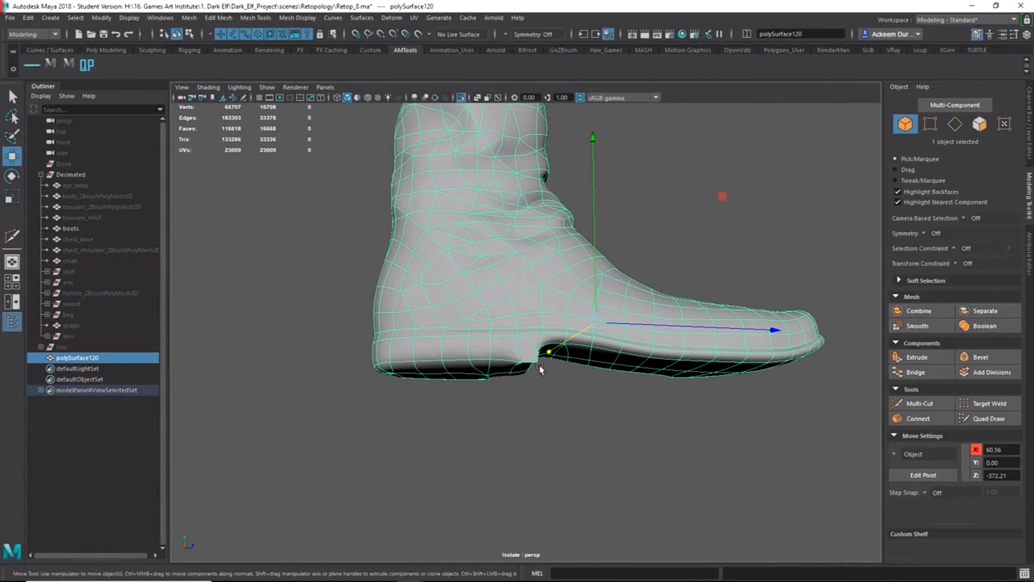
# Turn off the smooth preview with 1 and switch the boot to vertex mode.
pyautogui.keyDown('alt'); pyautogui.moveTo(542, 369); pyautogui.dragTo(583, 357); pyautogui.keyUp('alt')
pyautogui.press('1')
pyautogui.keyDown('alt'); pyautogui.moveTo(664, 353); pyautogui.dragTo(542, 327, button='right'); pyautogui.keyUp('alt')
pyautogui.keyDown('alt'); pyautogui.moveTo(542, 327); pyautogui.dragTo(574, 336); pyautogui.keyUp('alt')
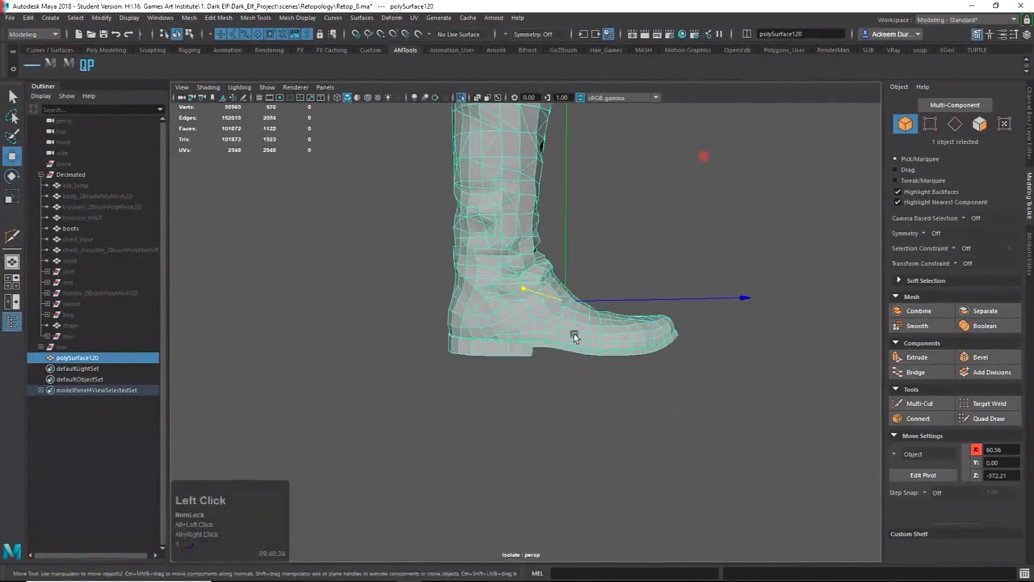
pyautogui.moveTo(575, 336); pyautogui.dragTo(582, 339, button='right')
pyautogui.keyDown('alt'); pyautogui.moveTo(582, 339); pyautogui.dragTo(549, 318); pyautogui.keyUp('alt')
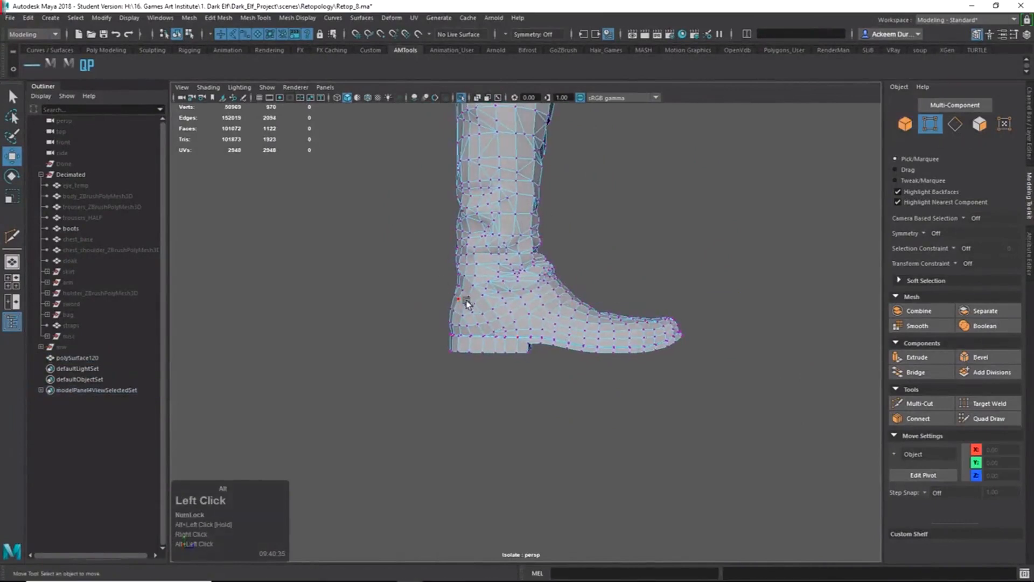
# Marquee-select the vertices around the boot's foot and frame the foot in view.
pyautogui.keyDown('alt'); pyautogui.moveTo(468, 303); pyautogui.dragTo(499, 303); pyautogui.keyUp('alt')
pyautogui.moveTo(703, 287); pyautogui.dragTo(450, 421)
pyautogui.keyDown('alt'); pyautogui.moveTo(450, 421); pyautogui.dragTo(642, 419); pyautogui.keyUp('alt')
pyautogui.keyDown('alt'); pyautogui.moveTo(623, 311); pyautogui.dragTo(520, 234, button='right'); pyautogui.keyUp('alt')
pyautogui.keyDown('alt'); pyautogui.moveTo(520, 234); pyautogui.dragTo(519, 329, button='middle'); pyautogui.keyUp('alt')
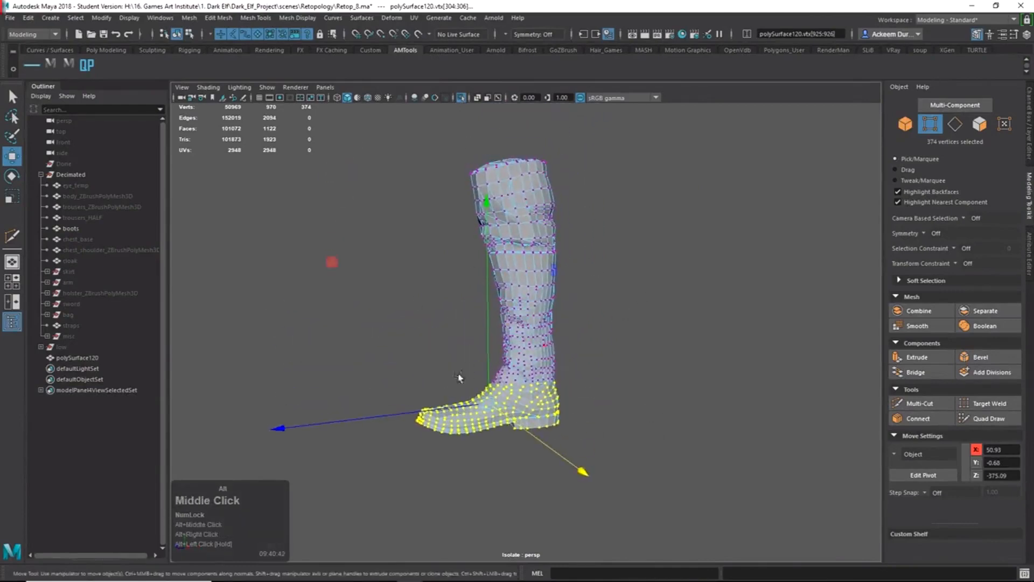
pyautogui.keyDown('alt'); pyautogui.moveTo(459, 378); pyautogui.dragTo(522, 536, button='right'); pyautogui.keyUp('alt')
pyautogui.keyDown('alt'); pyautogui.moveTo(523, 536); pyautogui.dragTo(599, 327, button='middle'); pyautogui.keyUp('alt')
pyautogui.keyDown('alt'); pyautogui.moveTo(599, 327); pyautogui.dragTo(623, 391, button='right'); pyautogui.keyUp('alt')
pyautogui.keyDown('alt'); pyautogui.moveTo(623, 391); pyautogui.dragTo(608, 363); pyautogui.keyUp('alt')
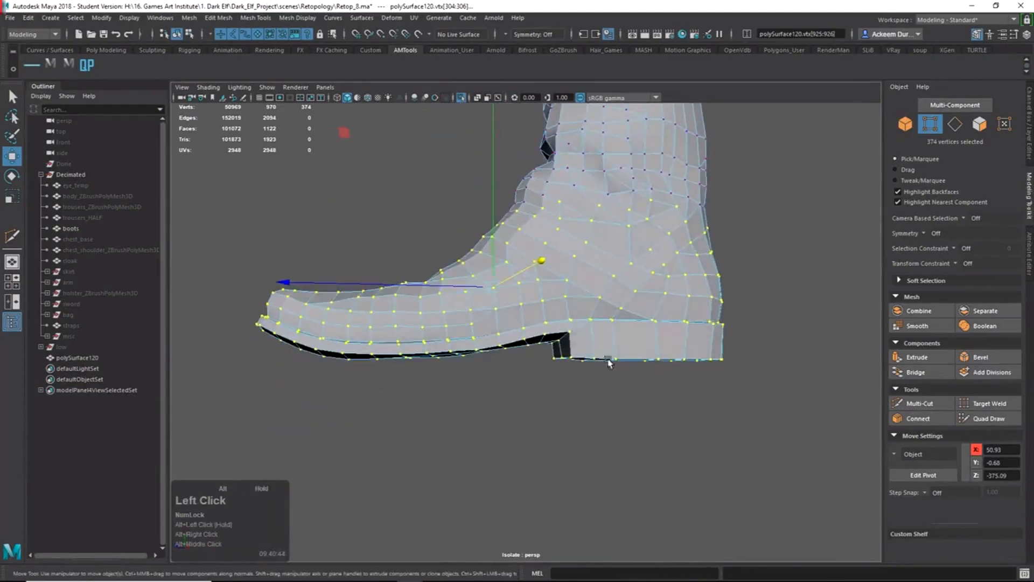
# Merge the selected foot vertices from the Shift+right-click marking menu and check the sole.
pyautogui.keyDown('shift'); pyautogui.rightClick(566, 315); pyautogui.keyUp('shift')
pyautogui.keyDown('shift'); pyautogui.moveTo(566, 318); pyautogui.dragTo(613, 276, button='right'); pyautogui.keyUp('shift')
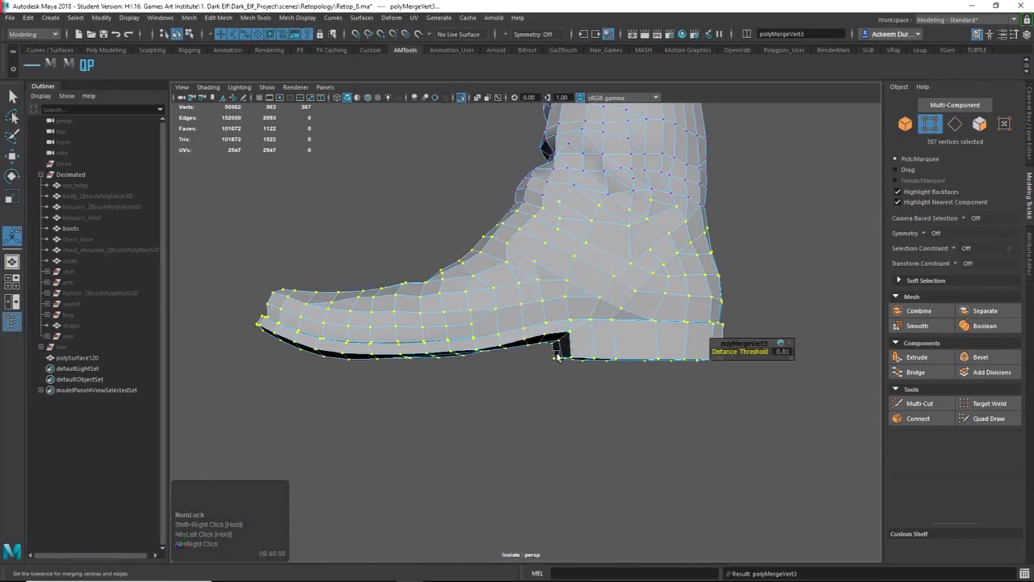
pyautogui.keyDown('alt'); pyautogui.moveTo(557, 356); pyautogui.dragTo(549, 300); pyautogui.keyUp('alt')
pyautogui.keyDown('alt'); pyautogui.moveTo(549, 300); pyautogui.dragTo(623, 318, button='right'); pyautogui.keyUp('alt')
pyautogui.moveTo(623, 318)
pyautogui.keyDown('alt'); pyautogui.mouseDown()
pyautogui.moveTo(648, 341)
pyautogui.moveTo(637, 318)
pyautogui.moveTo(629, 335)
pyautogui.mouseUp(); pyautogui.keyUp('alt')
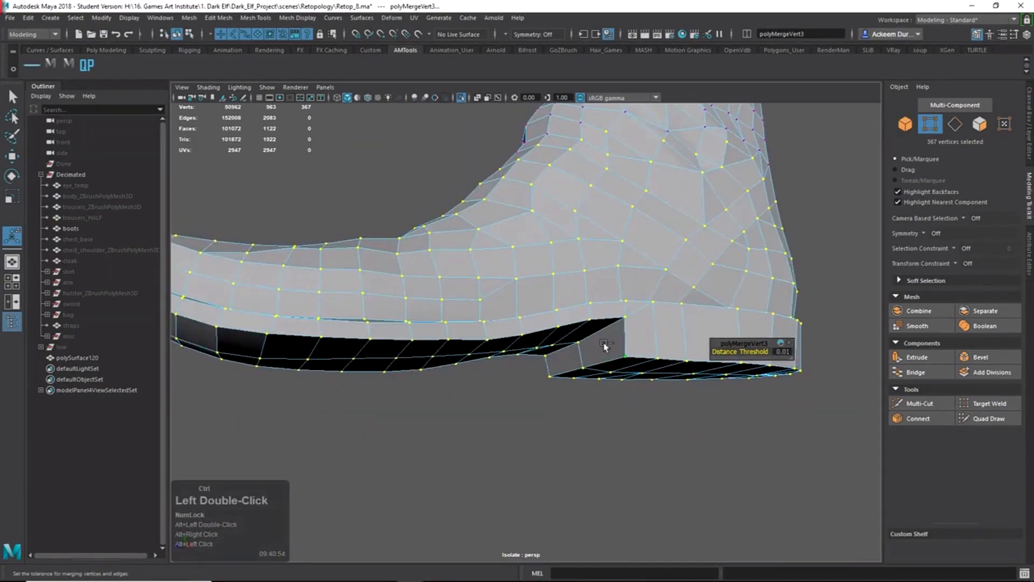
# Undo the merge and preview the boot smoothed to compare.
pyautogui.hotkey('ctrl', 'z')
pyautogui.press('3')
pyautogui.keyDown('alt'); pyautogui.moveTo(626, 371); pyautogui.dragTo(847, 366); pyautogui.keyUp('alt')
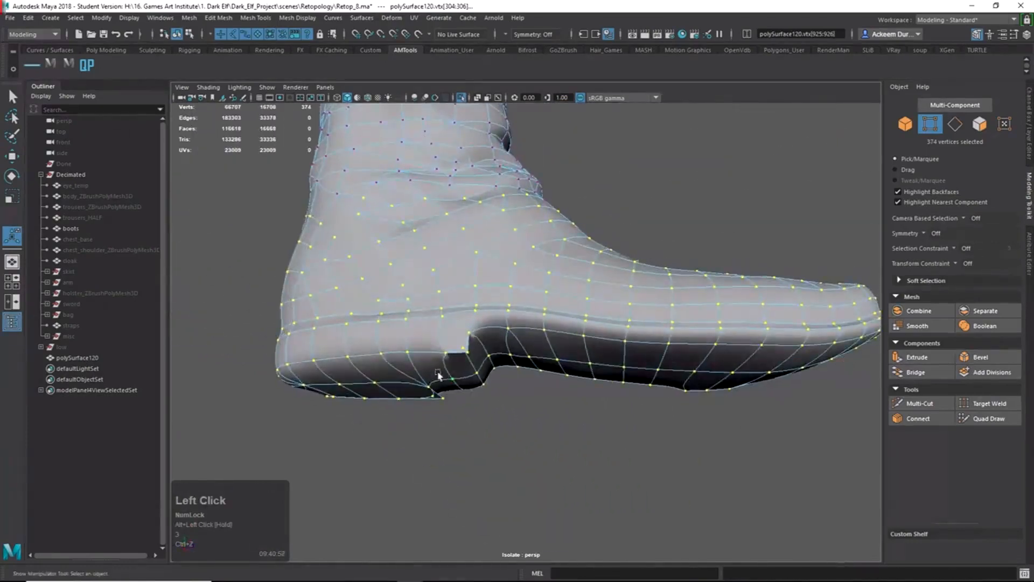
pyautogui.keyDown('alt'); pyautogui.moveTo(439, 375); pyautogui.dragTo(542, 361, button='middle'); pyautogui.keyUp('alt')
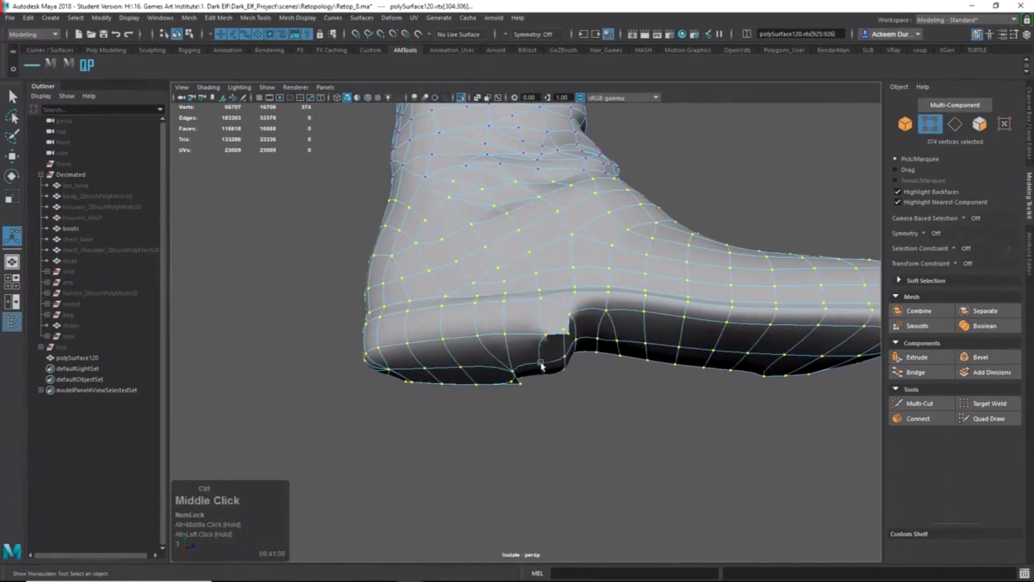
# Reapply Merge Vertices to the selected foot vertices.
pyautogui.hotkey('ctrl', 'y')
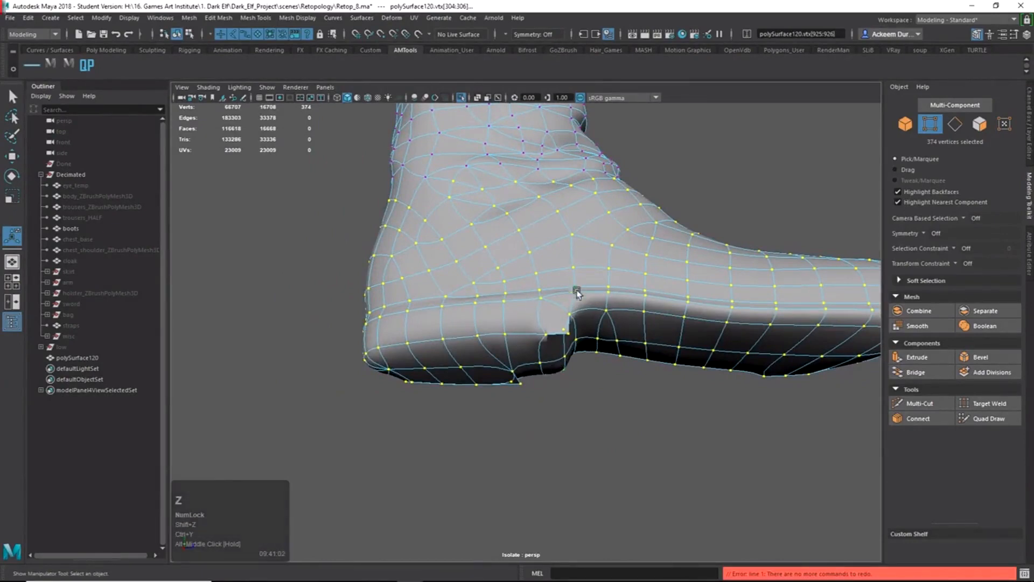
pyautogui.keyDown('shift'); pyautogui.moveTo(563, 334); pyautogui.dragTo(617, 280, button='right'); pyautogui.keyUp('shift')
pyautogui.keyDown('alt'); pyautogui.moveTo(617, 280); pyautogui.dragTo(861, 327); pyautogui.keyUp('alt')
pyautogui.keyDown('alt'); pyautogui.moveTo(861, 328); pyautogui.dragTo(577, 314, button='right'); pyautogui.keyUp('alt')
pyautogui.keyDown('alt'); pyautogui.moveTo(577, 314); pyautogui.dragTo(612, 308, button='middle'); pyautogui.keyUp('alt')
pyautogui.keyDown('alt'); pyautogui.moveTo(612, 309); pyautogui.dragTo(611, 305); pyautogui.keyUp('alt')
pyautogui.keyDown('alt'); pyautogui.moveTo(611, 305); pyautogui.dragTo(738, 348, button='right'); pyautogui.keyUp('alt')
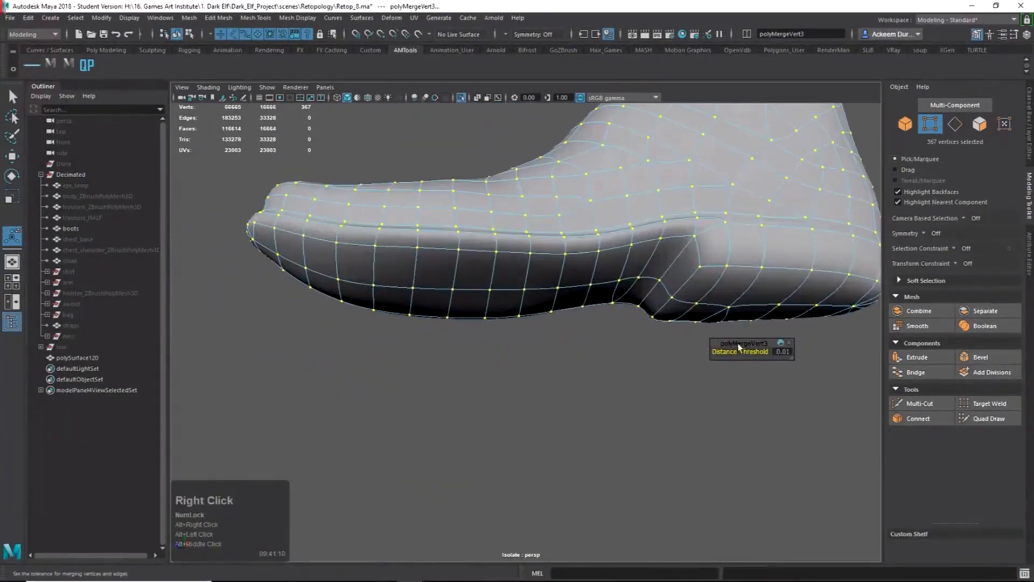
# Try a merge distance threshold of 1, then undo back to 0.01.
pyautogui.click(785, 354)
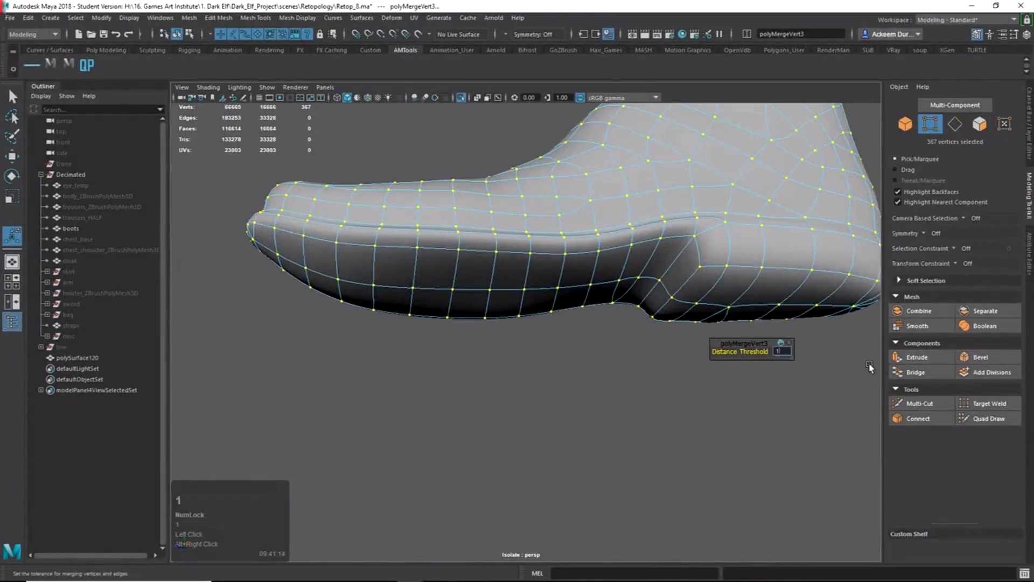
pyautogui.press('Return')
pyautogui.keyDown('alt'); pyautogui.moveTo(870, 368); pyautogui.dragTo(818, 358); pyautogui.keyUp('alt')
pyautogui.hotkey('ctrl', 'z')
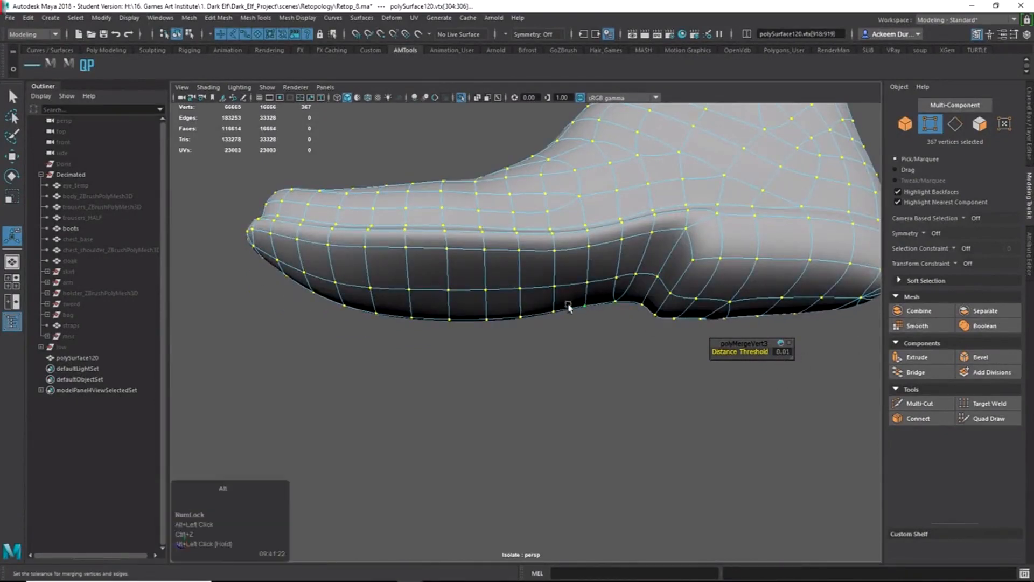
# Return to object mode with Q and deselect the boot.
pyautogui.keyDown('alt'); pyautogui.moveTo(569, 307); pyautogui.dragTo(715, 335); pyautogui.keyUp('alt')
pyautogui.keyDown('alt'); pyautogui.moveTo(592, 318); pyautogui.dragTo(540, 302, button='right'); pyautogui.keyUp('alt')
pyautogui.keyDown('alt'); pyautogui.moveTo(540, 302); pyautogui.dragTo(568, 347, button='middle'); pyautogui.keyUp('alt')
pyautogui.keyDown('alt'); pyautogui.moveTo(568, 347); pyautogui.dragTo(617, 372); pyautogui.keyUp('alt')
pyautogui.press('q')
pyautogui.moveTo(625, 307); pyautogui.dragTo(690, 197, button='right')
pyautogui.click(721, 207)
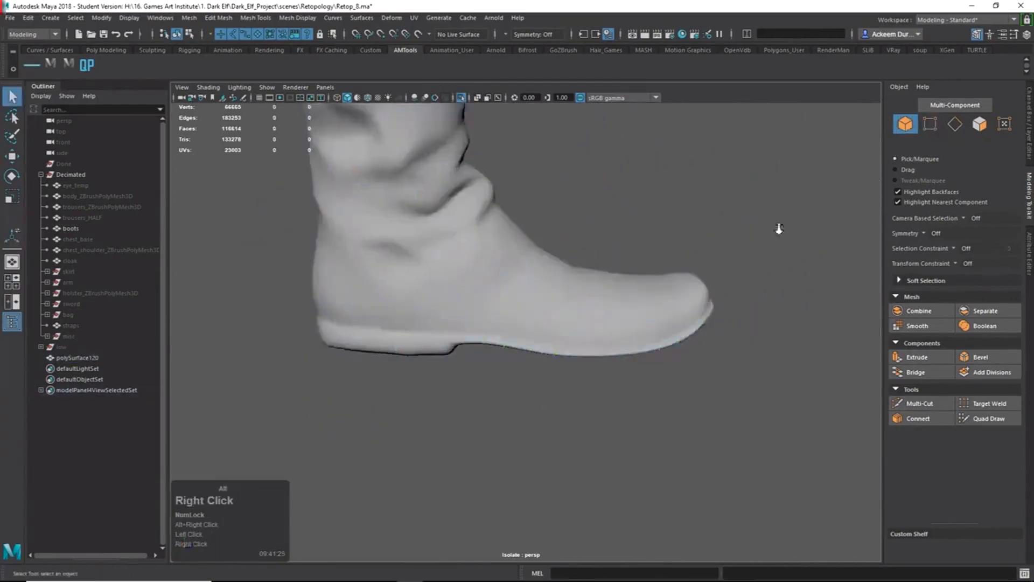
# Reselect the boot, inspect its shaft up close, and turn off the smooth preview.
pyautogui.keyDown('alt'); pyautogui.moveTo(778, 227); pyautogui.dragTo(588, 254, button='right'); pyautogui.keyUp('alt')
pyautogui.keyDown('alt'); pyautogui.moveTo(588, 254); pyautogui.dragTo(632, 323, button='middle'); pyautogui.keyUp('alt')
pyautogui.click(562, 373)
pyautogui.keyDown('alt'); pyautogui.moveTo(637, 269); pyautogui.dragTo(587, 227, button='right'); pyautogui.keyUp('alt')
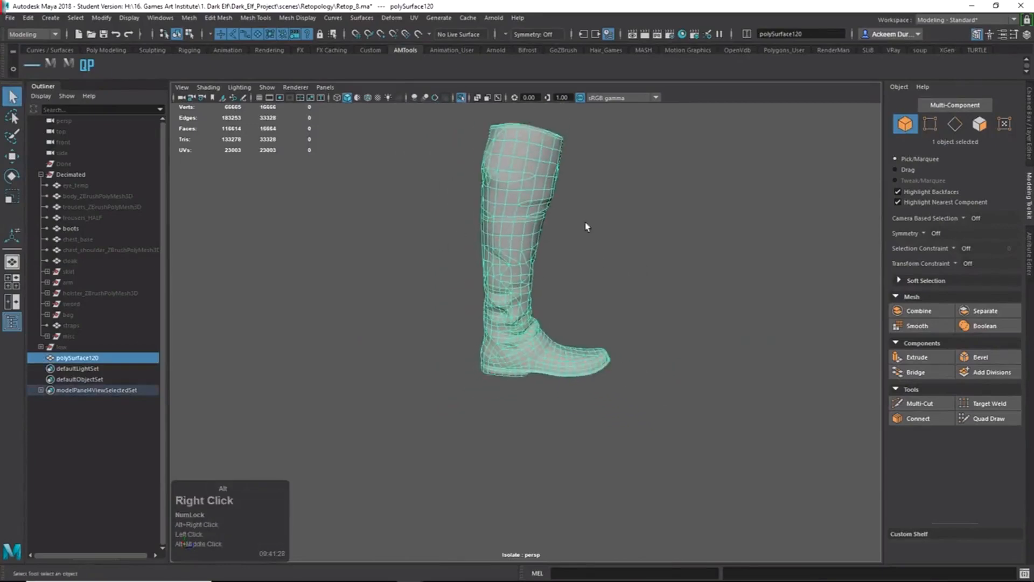
pyautogui.keyDown('alt'); pyautogui.moveTo(587, 227); pyautogui.dragTo(544, 363, button='middle'); pyautogui.keyUp('alt')
pyautogui.keyDown('alt'); pyautogui.moveTo(545, 362); pyautogui.dragTo(724, 368); pyautogui.keyUp('alt')
pyautogui.keyDown('alt'); pyautogui.moveTo(724, 369); pyautogui.dragTo(887, 400, button='right'); pyautogui.keyUp('alt')
pyautogui.keyDown('alt'); pyautogui.moveTo(700, 307); pyautogui.dragTo(635, 370); pyautogui.keyUp('alt')
pyautogui.keyDown('alt'); pyautogui.moveTo(635, 369); pyautogui.dragTo(566, 288, button='middle'); pyautogui.keyUp('alt')
pyautogui.press('1')
pyautogui.keyDown('alt'); pyautogui.moveTo(571, 296); pyautogui.dragTo(562, 306, button='right'); pyautogui.keyUp('alt')
# Toggle the boot's selection to compare its wireframe from the front and up close.
pyautogui.click(683, 365)
pyautogui.keyDown('alt'); pyautogui.moveTo(683, 366); pyautogui.dragTo(695, 299); pyautogui.keyUp('alt')
pyautogui.click(614, 377)
pyautogui.click(695, 299)
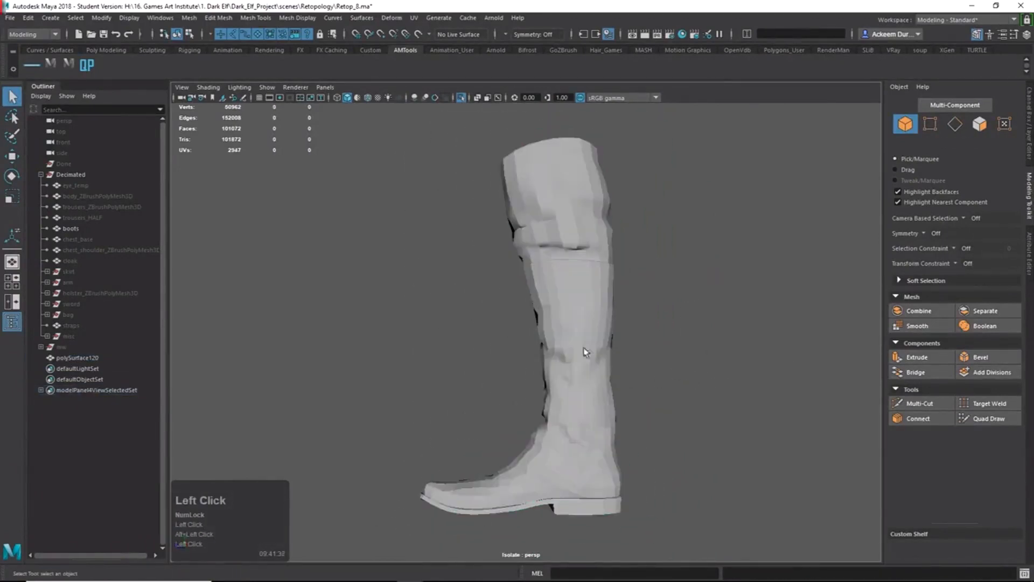
pyautogui.keyDown('alt'); pyautogui.moveTo(599, 323); pyautogui.dragTo(639, 395); pyautogui.keyUp('alt')
pyautogui.click(474, 293)
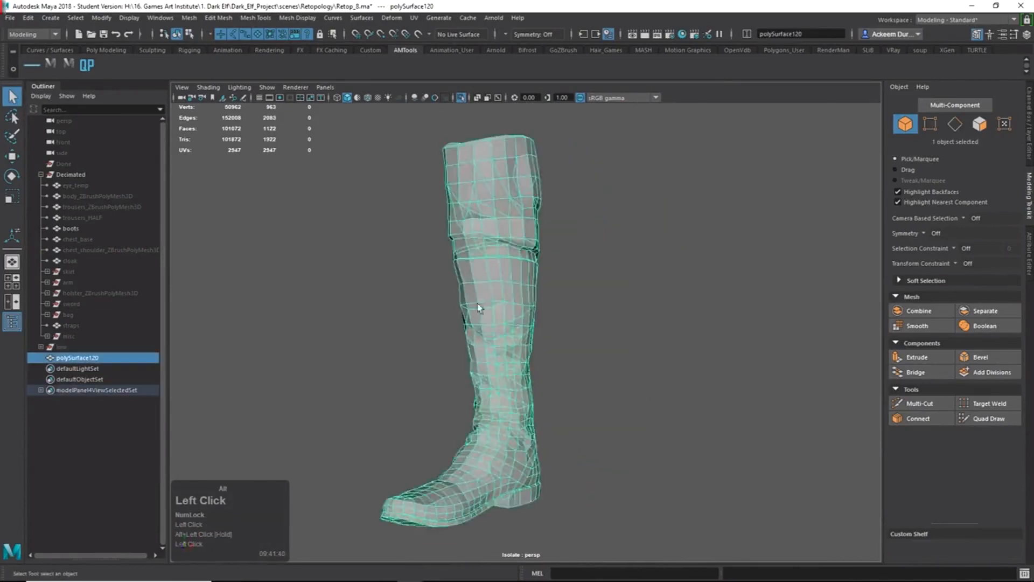
pyautogui.keyDown('alt'); pyautogui.moveTo(474, 292); pyautogui.dragTo(651, 378, button='right'); pyautogui.keyUp('alt')
pyautogui.keyDown('alt'); pyautogui.moveTo(651, 378); pyautogui.dragTo(610, 300, button='middle'); pyautogui.keyUp('alt')
# Orbit and pan around the boot's shaft and foot to inspect the topology.
pyautogui.keyDown('alt'); pyautogui.moveTo(569, 329); pyautogui.dragTo(602, 347); pyautogui.keyUp('alt')
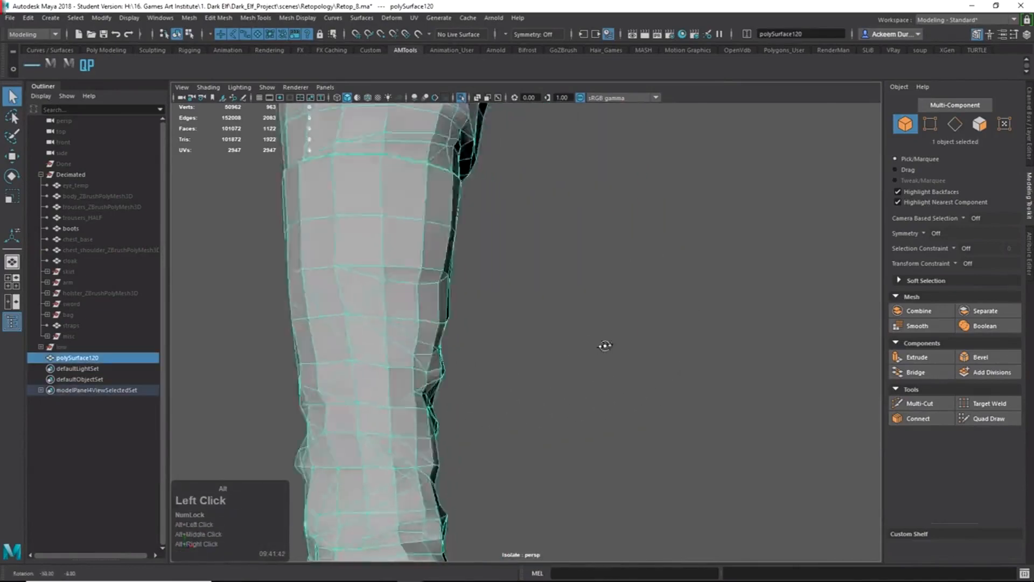
pyautogui.keyDown('alt'); pyautogui.moveTo(478, 364); pyautogui.dragTo(680, 338, button='middle'); pyautogui.keyUp('alt')
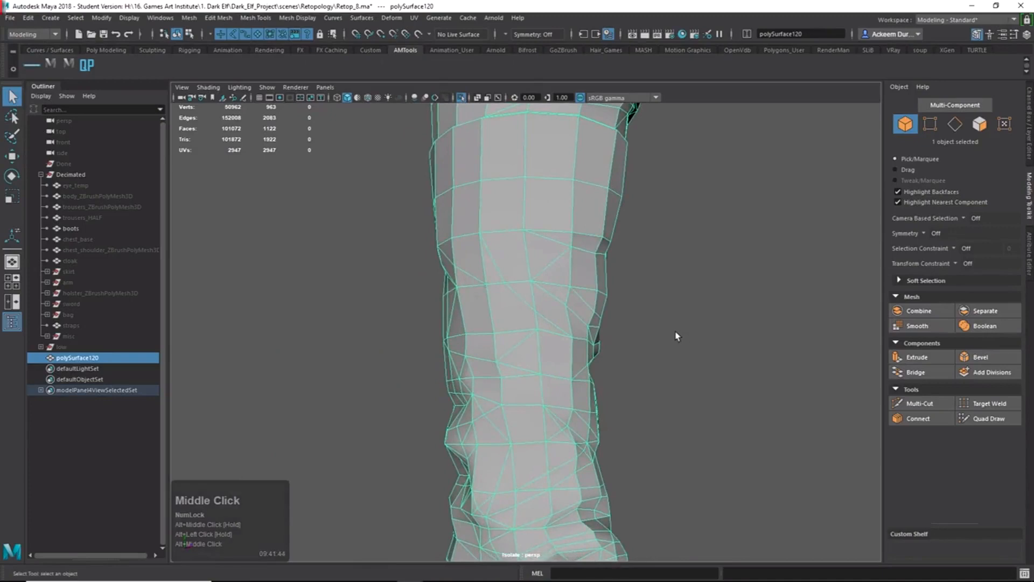
pyautogui.keyDown('alt'); pyautogui.moveTo(628, 351); pyautogui.dragTo(663, 356); pyautogui.keyUp('alt')
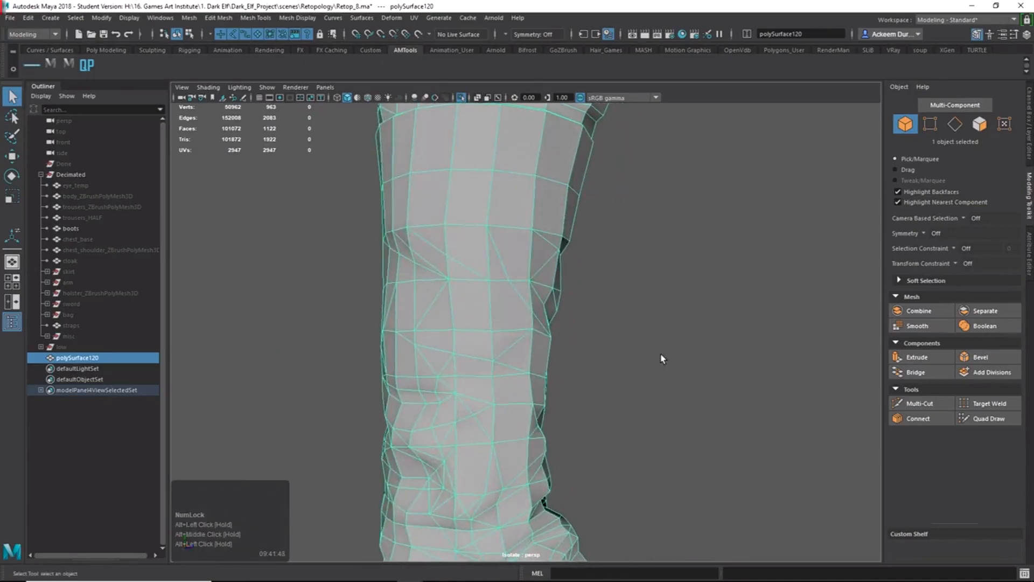
pyautogui.keyDown('alt'); pyautogui.moveTo(663, 358); pyautogui.dragTo(646, 376); pyautogui.keyUp('alt')
pyautogui.keyDown('alt'); pyautogui.moveTo(646, 376); pyautogui.dragTo(611, 373, button='middle'); pyautogui.keyUp('alt')
pyautogui.keyDown('alt'); pyautogui.moveTo(612, 374); pyautogui.dragTo(593, 350, button='right'); pyautogui.keyUp('alt')
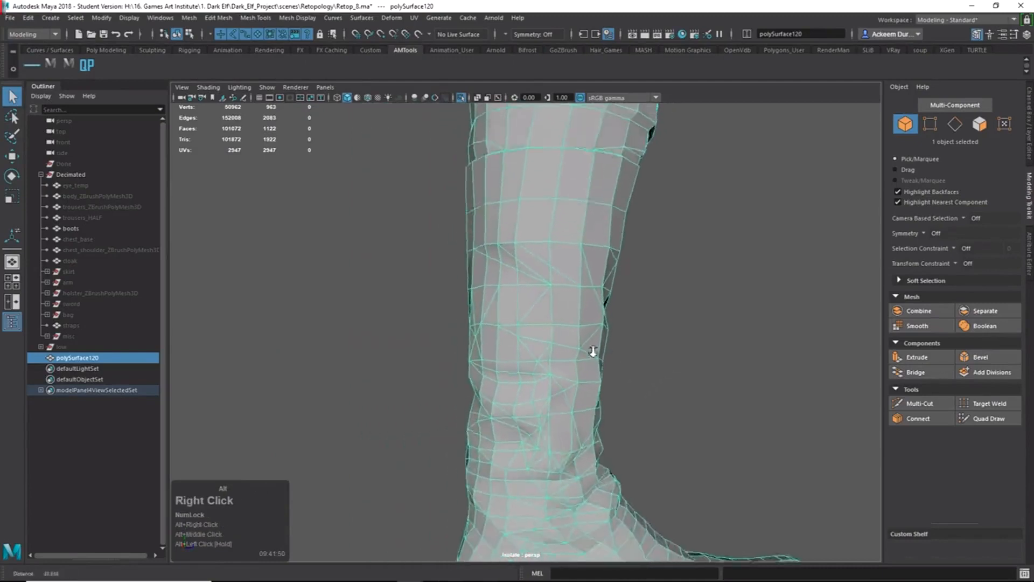
pyautogui.keyDown('alt'); pyautogui.moveTo(592, 350); pyautogui.dragTo(615, 373); pyautogui.keyUp('alt')
pyautogui.keyDown('alt'); pyautogui.moveTo(615, 373); pyautogui.dragTo(601, 321, button='middle'); pyautogui.keyUp('alt')
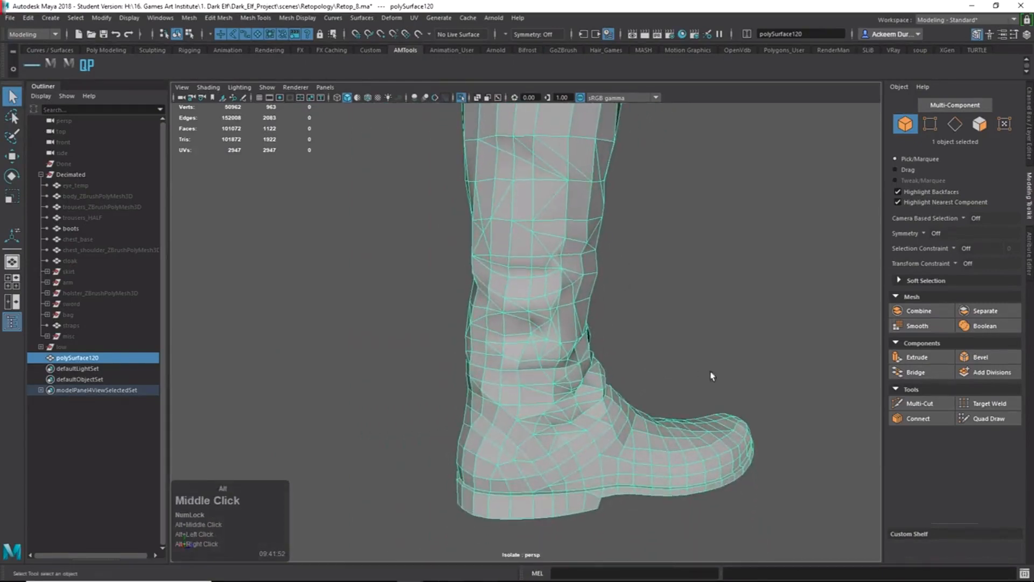
pyautogui.keyDown('alt'); pyautogui.moveTo(712, 375); pyautogui.dragTo(739, 388); pyautogui.keyUp('alt')
# Reselect the boot mesh and soften all of its edges.
pyautogui.click(671, 417)
pyautogui.keyDown('alt'); pyautogui.moveTo(708, 420); pyautogui.dragTo(557, 209, button='right'); pyautogui.keyUp('alt')
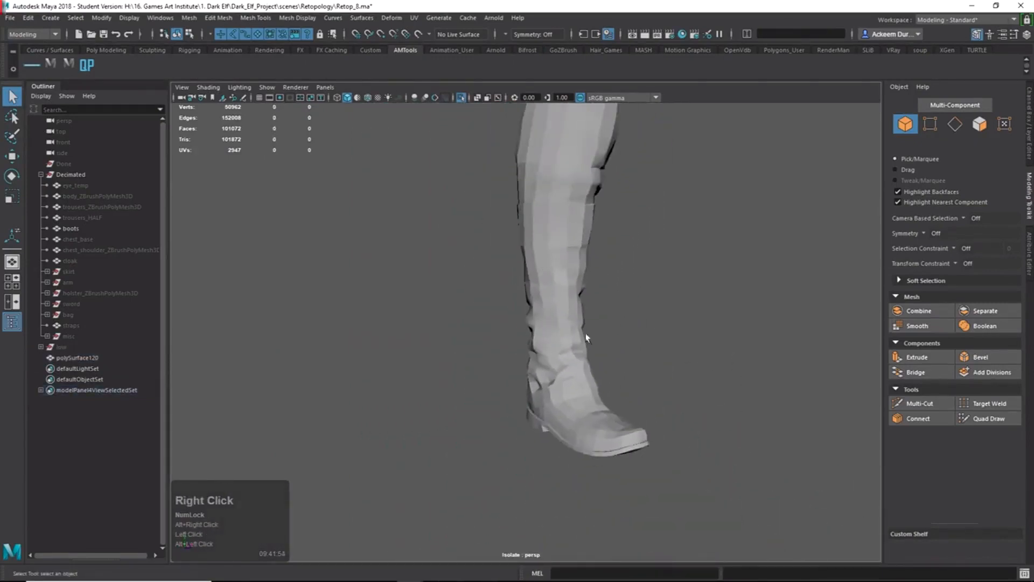
pyautogui.click(574, 320)
pyautogui.keyDown('alt'); pyautogui.moveTo(575, 321); pyautogui.dragTo(669, 341, button='right'); pyautogui.keyUp('alt')
pyautogui.keyDown('alt'); pyautogui.moveTo(670, 342); pyautogui.dragTo(676, 328); pyautogui.keyUp('alt')
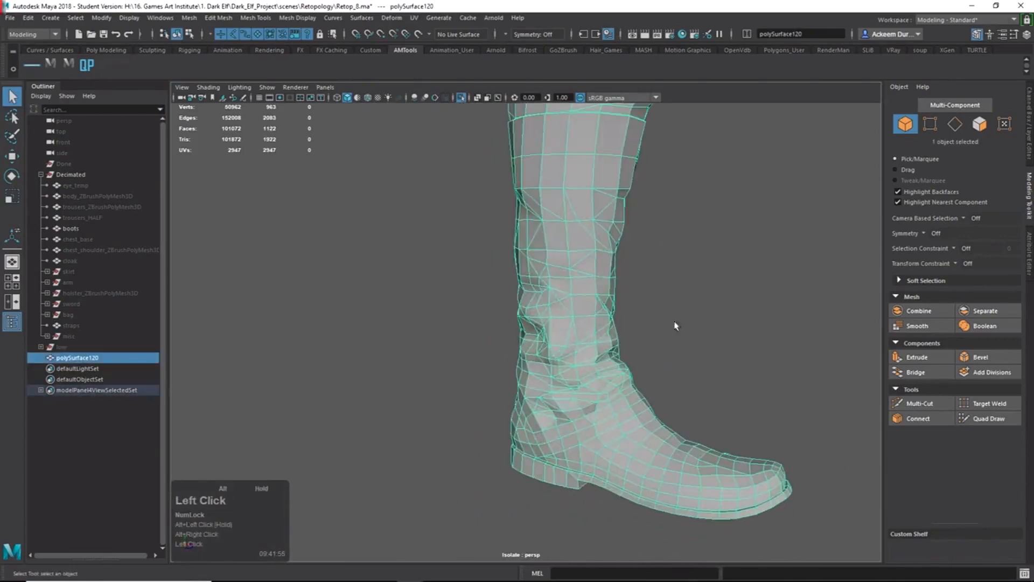
pyautogui.keyDown('shift'); pyautogui.rightClick(561, 267); pyautogui.keyUp('shift')
pyautogui.keyDown('shift'); pyautogui.moveTo(561, 268); pyautogui.dragTo(645, 279, button='right'); pyautogui.keyUp('shift')
pyautogui.click(734, 321)
# Orbit around the softened boot from below, the sides and the top.
pyautogui.keyDown('alt'); pyautogui.moveTo(734, 321); pyautogui.dragTo(561, 360); pyautogui.keyUp('alt')
pyautogui.keyDown('alt'); pyautogui.moveTo(561, 360); pyautogui.dragTo(512, 293, button='right'); pyautogui.keyUp('alt')
pyautogui.keyDown('alt'); pyautogui.moveTo(512, 293); pyautogui.dragTo(509, 384, button='middle'); pyautogui.keyUp('alt')
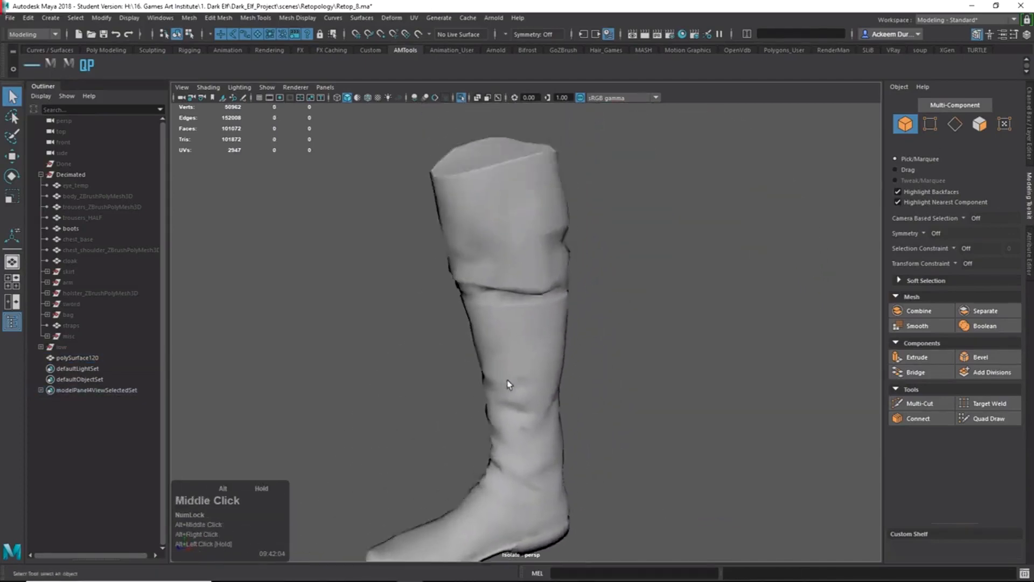
pyautogui.keyDown('alt'); pyautogui.moveTo(509, 384); pyautogui.dragTo(709, 307); pyautogui.keyUp('alt')
pyautogui.keyDown('alt'); pyautogui.moveTo(709, 307); pyautogui.dragTo(648, 385, button='middle'); pyautogui.keyUp('alt')
pyautogui.keyDown('alt'); pyautogui.moveTo(648, 385); pyautogui.dragTo(439, 301); pyautogui.keyUp('alt')
pyautogui.keyDown('alt'); pyautogui.moveTo(485, 434); pyautogui.dragTo(590, 428); pyautogui.keyUp('alt')
pyautogui.keyDown('alt'); pyautogui.moveTo(612, 318); pyautogui.dragTo(563, 457, button='middle'); pyautogui.keyUp('alt')
pyautogui.keyDown('alt'); pyautogui.moveTo(528, 300); pyautogui.dragTo(533, 272); pyautogui.keyUp('alt')
pyautogui.keyDown('alt'); pyautogui.moveTo(533, 273); pyautogui.dragTo(592, 281, button='right'); pyautogui.keyUp('alt')
pyautogui.keyDown('alt'); pyautogui.moveTo(591, 280); pyautogui.dragTo(581, 329); pyautogui.keyUp('alt')
# Frame the whole boot in a side view and click polySurface120.
pyautogui.click(572, 294)
pyautogui.keyDown('alt'); pyautogui.moveTo(585, 358); pyautogui.dragTo(479, 355); pyautogui.keyUp('alt')
pyautogui.keyDown('alt'); pyautogui.moveTo(479, 354); pyautogui.dragTo(554, 354, button='right'); pyautogui.keyUp('alt')
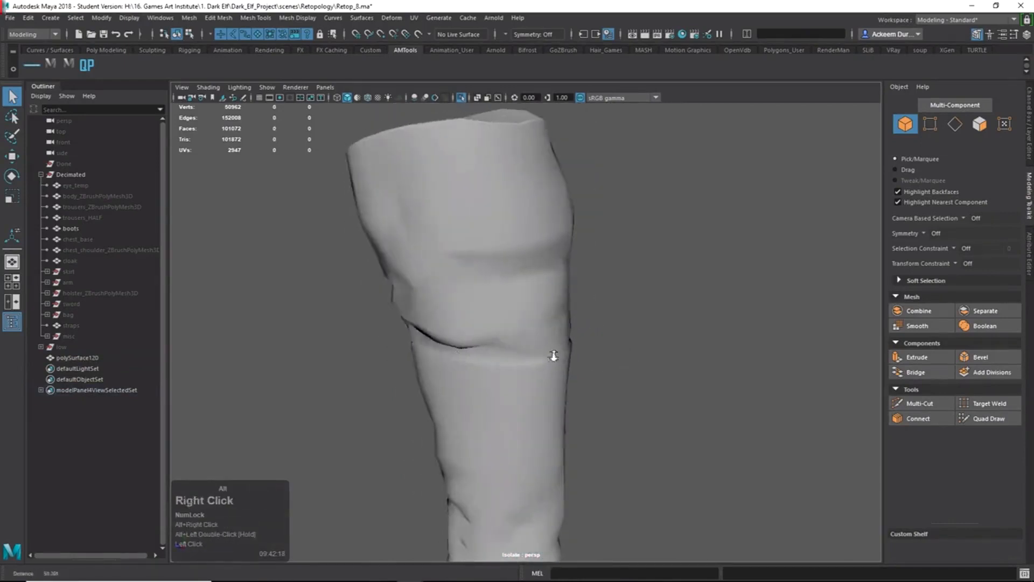
pyautogui.keyDown('alt'); pyautogui.moveTo(554, 353); pyautogui.dragTo(563, 323); pyautogui.keyUp('alt')
pyautogui.keyDown('alt'); pyautogui.moveTo(563, 323); pyautogui.dragTo(651, 250, button='middle'); pyautogui.keyUp('alt')
pyautogui.keyDown('alt'); pyautogui.moveTo(651, 249); pyautogui.dragTo(651, 281); pyautogui.keyUp('alt')
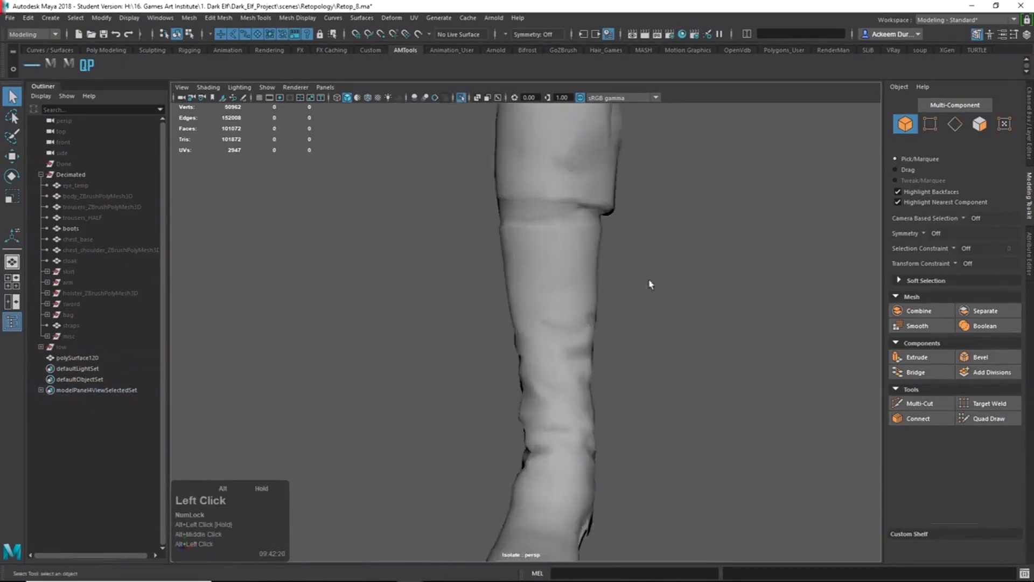
pyautogui.keyDown('alt'); pyautogui.moveTo(651, 281); pyautogui.dragTo(540, 286, button='right'); pyautogui.keyUp('alt')
pyautogui.keyDown('alt'); pyautogui.moveTo(541, 286); pyautogui.dragTo(554, 298, button='middle'); pyautogui.keyUp('alt')
pyautogui.click(550, 263)
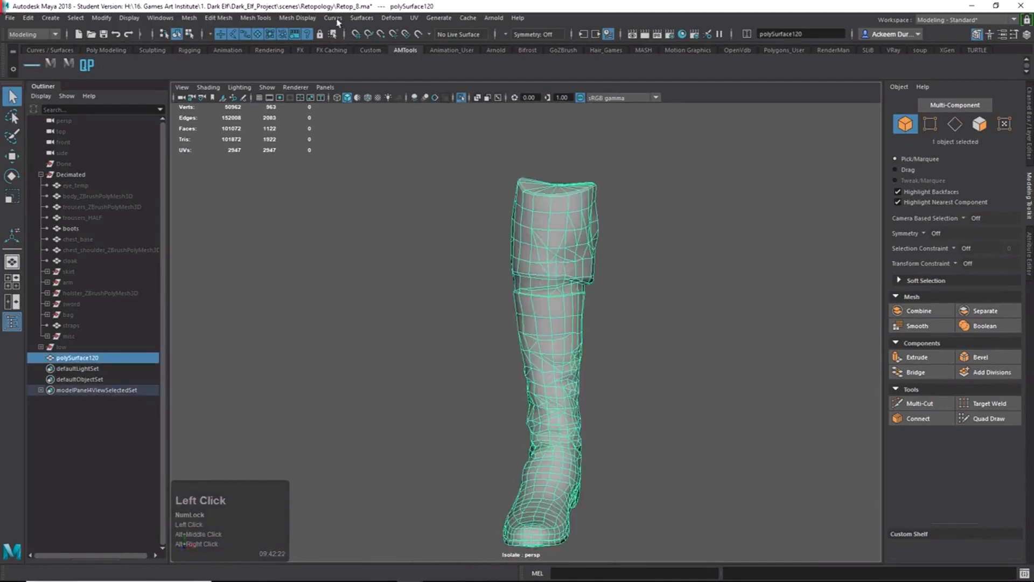
# Apply Mesh Display > Unlock Normals to the boot, then deselect it.
pyautogui.click(293, 19)
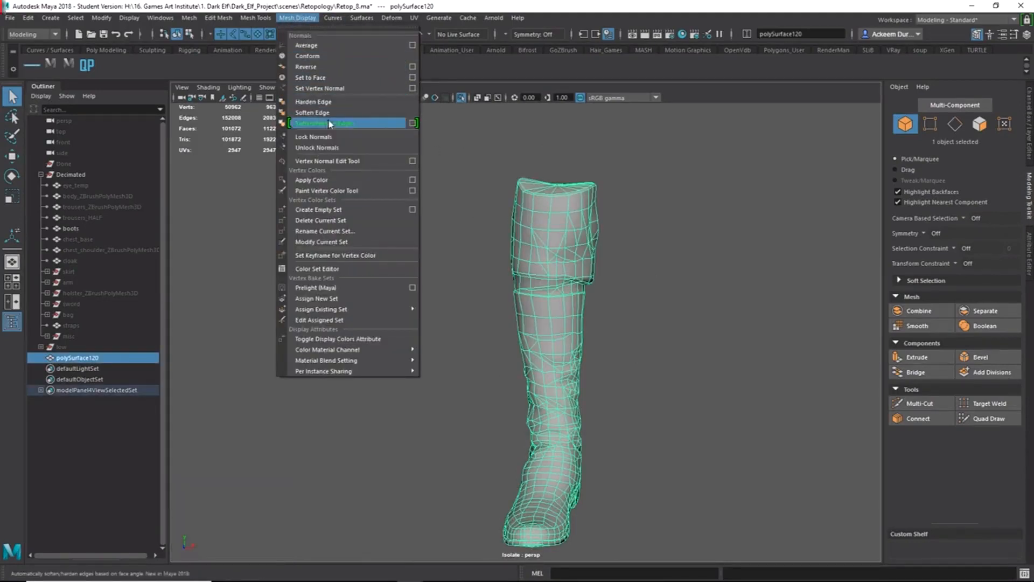
pyautogui.click(333, 147)
pyautogui.click(686, 367)
# Orbit and zoom around the smoothed boot, checking the shaft, both sides and the sole.
pyautogui.keyDown('alt'); pyautogui.moveTo(686, 368); pyautogui.dragTo(605, 273); pyautogui.keyUp('alt')
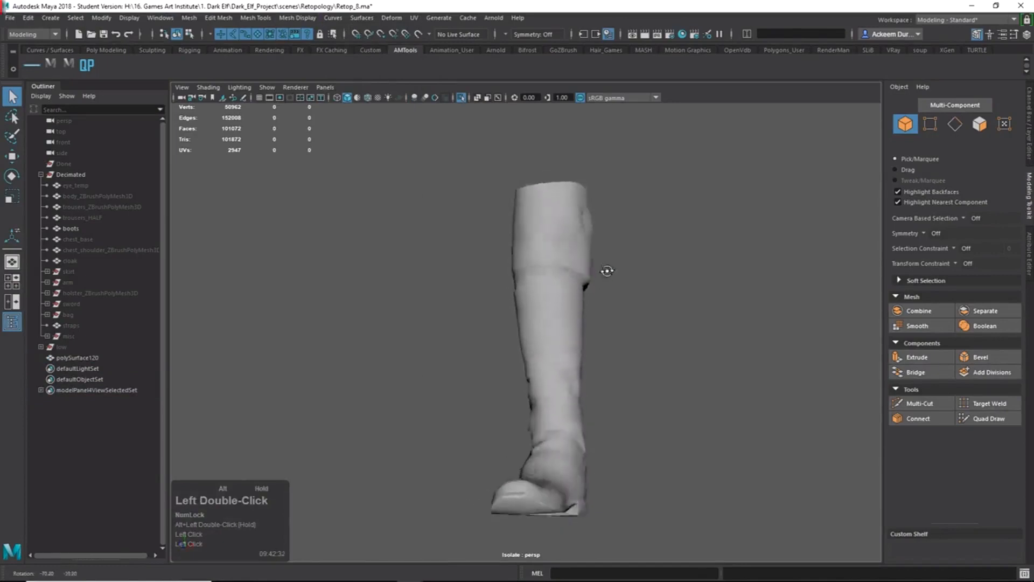
pyautogui.keyDown('alt'); pyautogui.moveTo(605, 273); pyautogui.dragTo(677, 318, button='right'); pyautogui.keyUp('alt')
pyautogui.keyDown('alt'); pyautogui.moveTo(676, 318); pyautogui.dragTo(536, 351, button='middle'); pyautogui.keyUp('alt')
pyautogui.keyDown('alt'); pyautogui.moveTo(535, 351); pyautogui.dragTo(525, 399); pyautogui.keyUp('alt')
pyautogui.keyDown('alt'); pyautogui.moveTo(525, 399); pyautogui.dragTo(475, 358, button='right'); pyautogui.keyUp('alt')
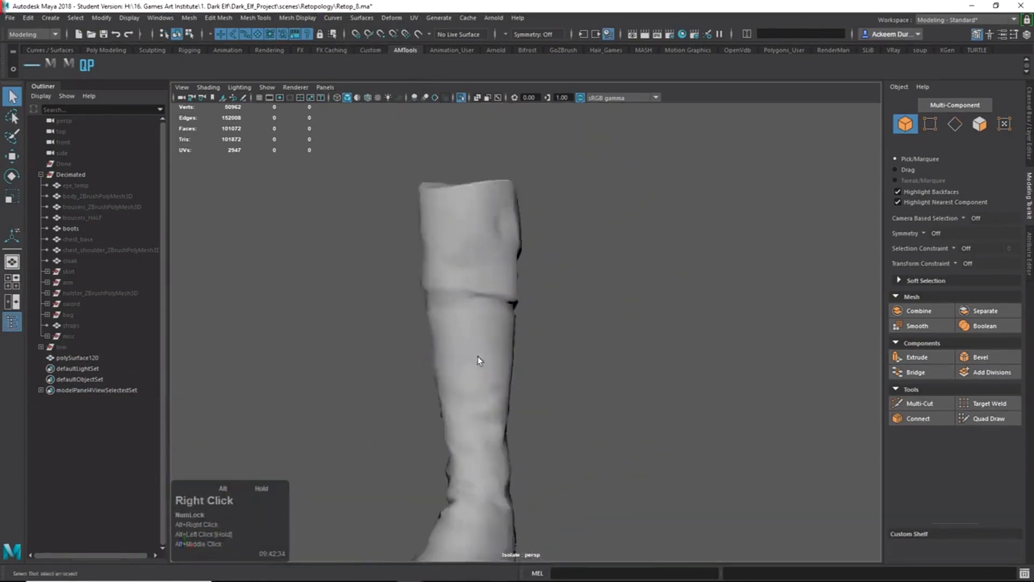
pyautogui.keyDown('alt'); pyautogui.moveTo(475, 358); pyautogui.dragTo(568, 325); pyautogui.keyUp('alt')
pyautogui.keyDown('alt'); pyautogui.moveTo(568, 326); pyautogui.dragTo(541, 257, button='middle'); pyautogui.keyUp('alt')
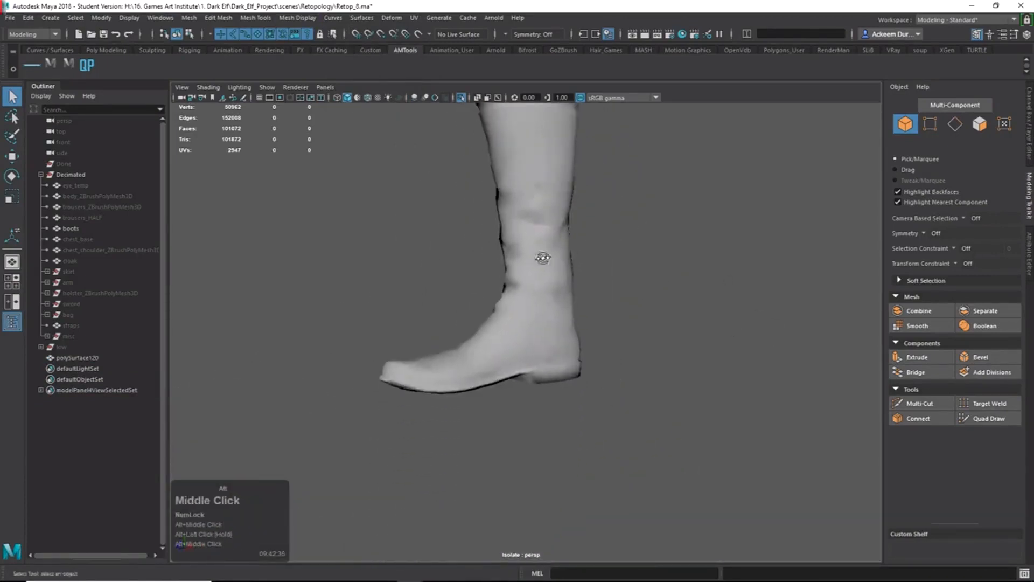
pyautogui.keyDown('alt'); pyautogui.moveTo(540, 256); pyautogui.dragTo(738, 266); pyautogui.keyUp('alt')
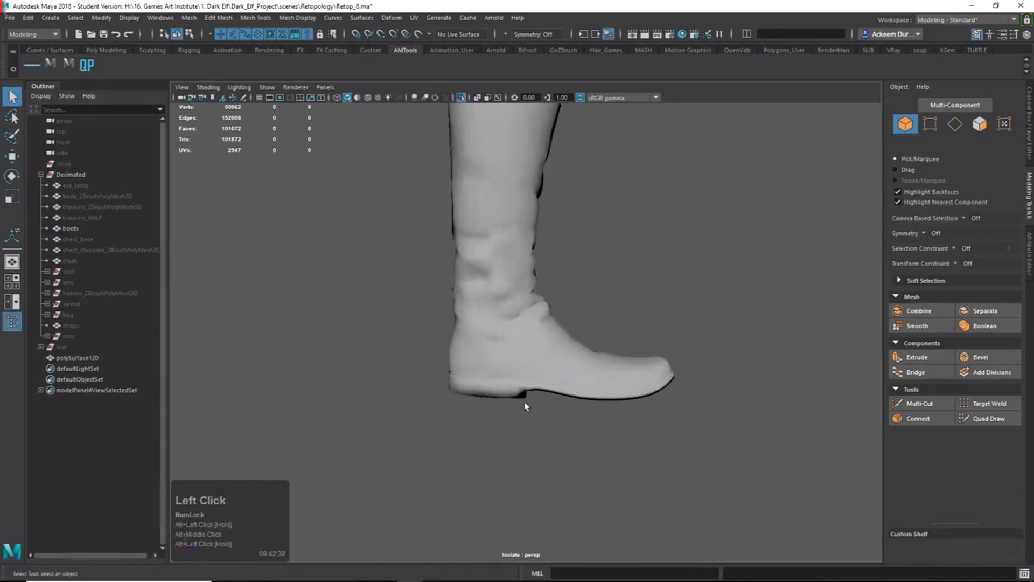
pyautogui.keyDown('alt'); pyautogui.moveTo(516, 405); pyautogui.dragTo(630, 393); pyautogui.keyUp('alt')
pyautogui.keyDown('alt'); pyautogui.moveTo(630, 392); pyautogui.dragTo(540, 302, button='right'); pyautogui.keyUp('alt')
pyautogui.keyDown('alt'); pyautogui.moveTo(540, 302); pyautogui.dragTo(531, 327); pyautogui.keyUp('alt')
# Select the boot, turn the toe right, and toggle between edge and object mode.
pyautogui.click(573, 322)
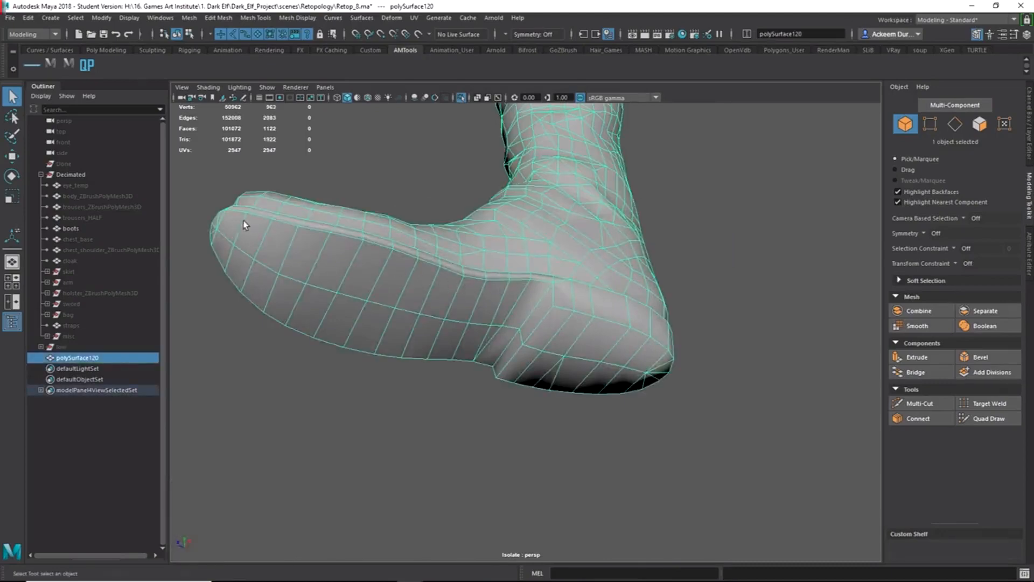
pyautogui.keyDown('alt'); pyautogui.moveTo(244, 225); pyautogui.dragTo(480, 253); pyautogui.keyUp('alt')
pyautogui.keyDown('alt'); pyautogui.moveTo(480, 253); pyautogui.dragTo(438, 298, button='middle'); pyautogui.keyUp('alt')
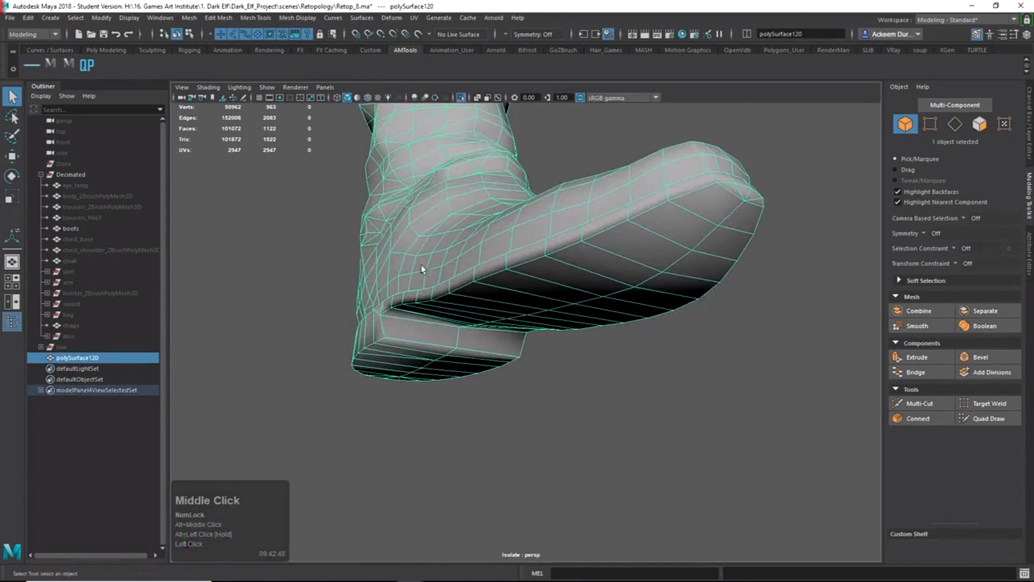
pyautogui.keyDown('alt'); pyautogui.moveTo(448, 302); pyautogui.dragTo(485, 334); pyautogui.keyUp('alt')
pyautogui.moveTo(484, 334); pyautogui.dragTo(489, 269, button='right')
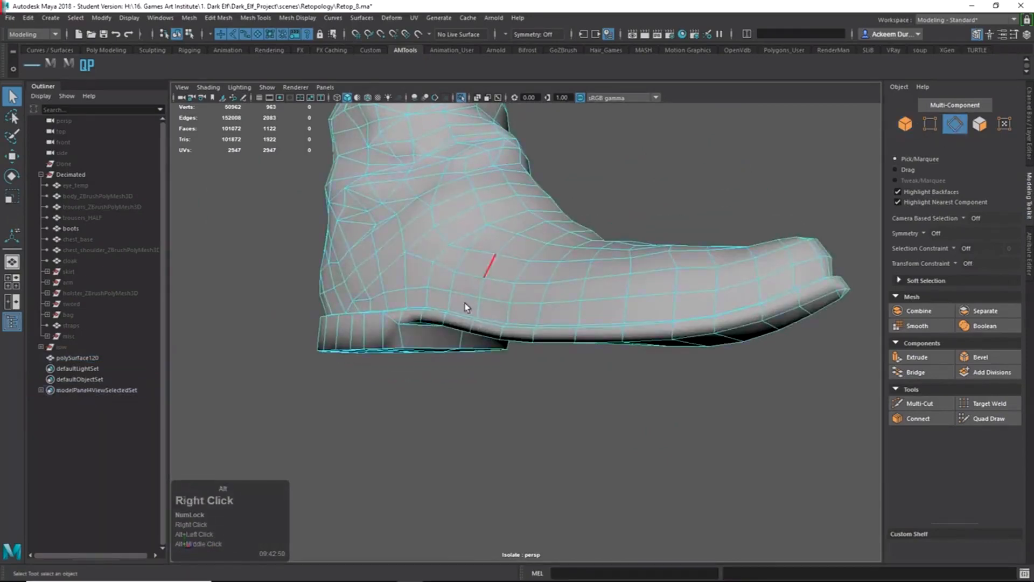
pyautogui.keyDown('alt'); pyautogui.moveTo(466, 305); pyautogui.dragTo(452, 290); pyautogui.keyUp('alt')
pyautogui.keyDown('alt'); pyautogui.moveTo(422, 331); pyautogui.dragTo(442, 359); pyautogui.keyUp('alt')
pyautogui.moveTo(443, 360); pyautogui.dragTo(463, 341, button='right')
# Select the edge loops around the boot's sole and heel in Edge mode.
pyautogui.keyDown('alt'); pyautogui.moveTo(465, 393); pyautogui.dragTo(453, 349); pyautogui.keyUp('alt')
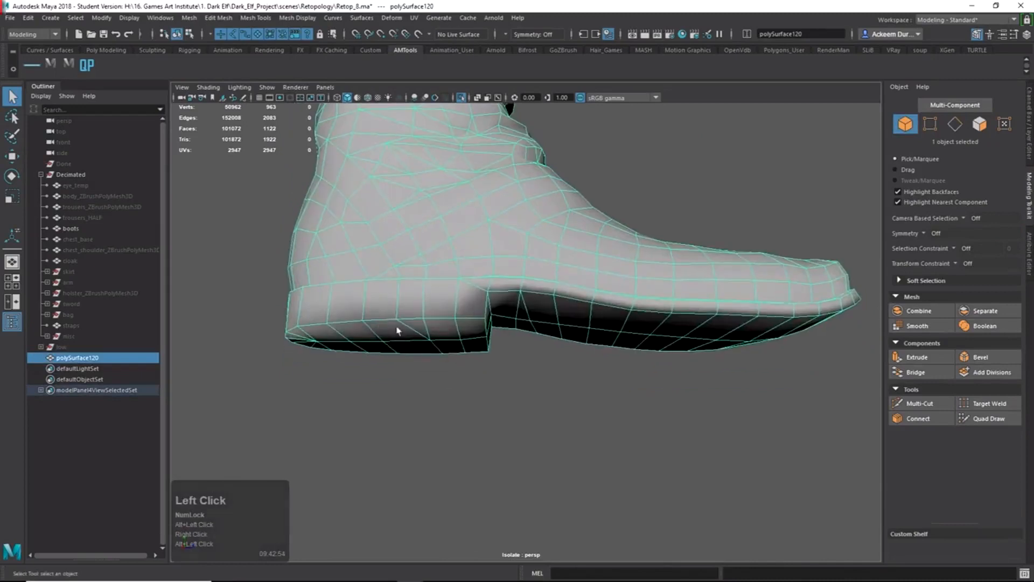
pyautogui.moveTo(451, 330); pyautogui.dragTo(445, 229, button='right')
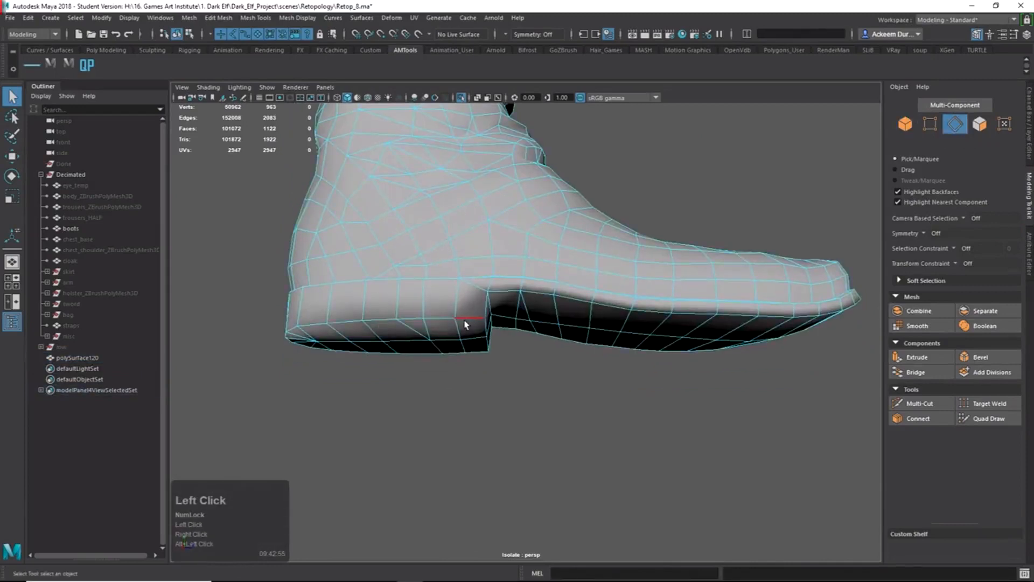
pyautogui.doubleClick(466, 324)
pyautogui.keyDown('alt'); pyautogui.moveTo(527, 328); pyautogui.dragTo(422, 307); pyautogui.keyUp('alt')
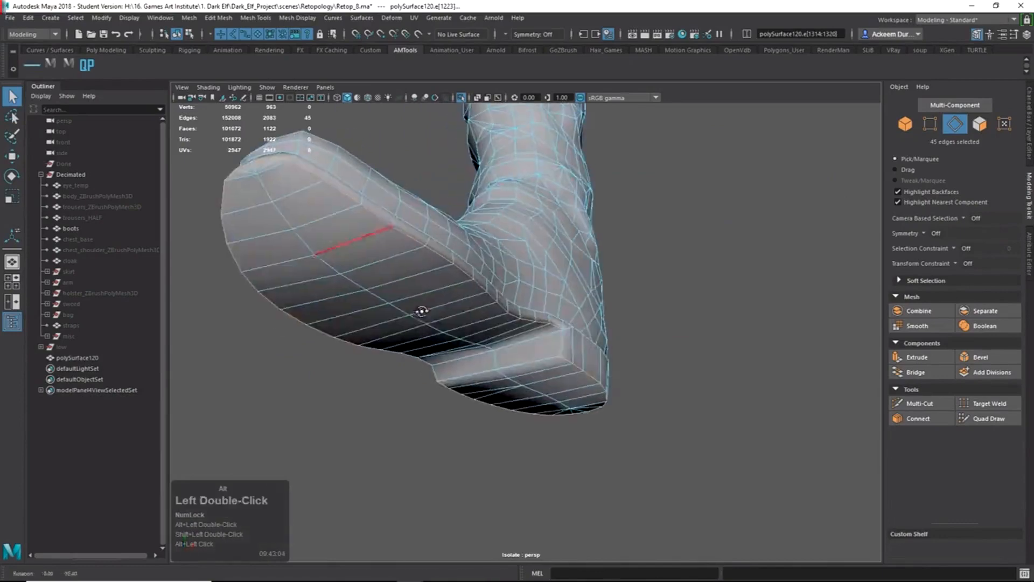
pyautogui.keyDown('alt'); pyautogui.moveTo(422, 307); pyautogui.dragTo(457, 300, button='right'); pyautogui.keyUp('alt')
pyautogui.keyDown('alt'); pyautogui.moveTo(457, 300); pyautogui.dragTo(542, 340); pyautogui.keyUp('alt')
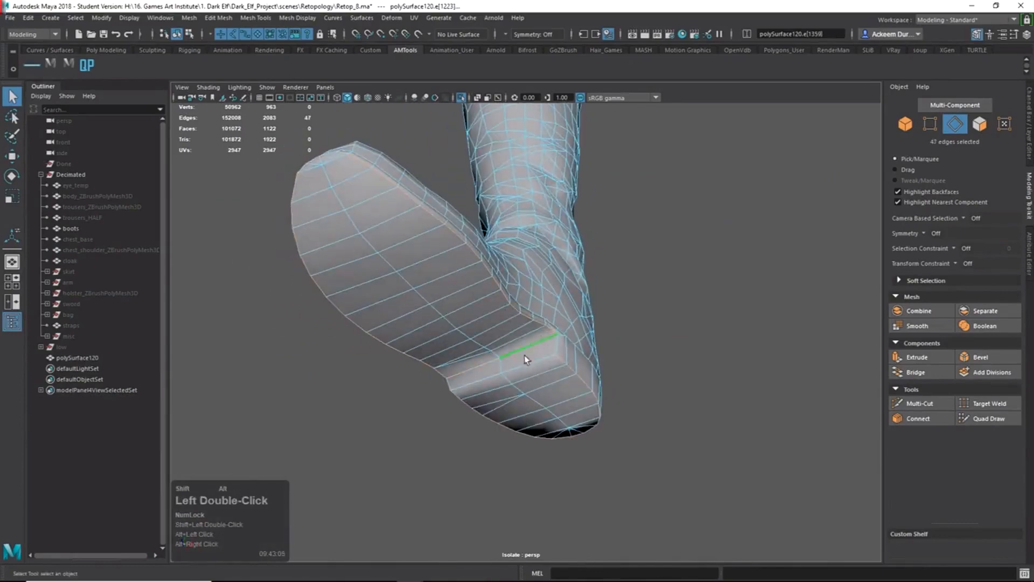
pyautogui.keyDown('alt'); pyautogui.moveTo(458, 379); pyautogui.dragTo(479, 334); pyautogui.keyUp('alt')
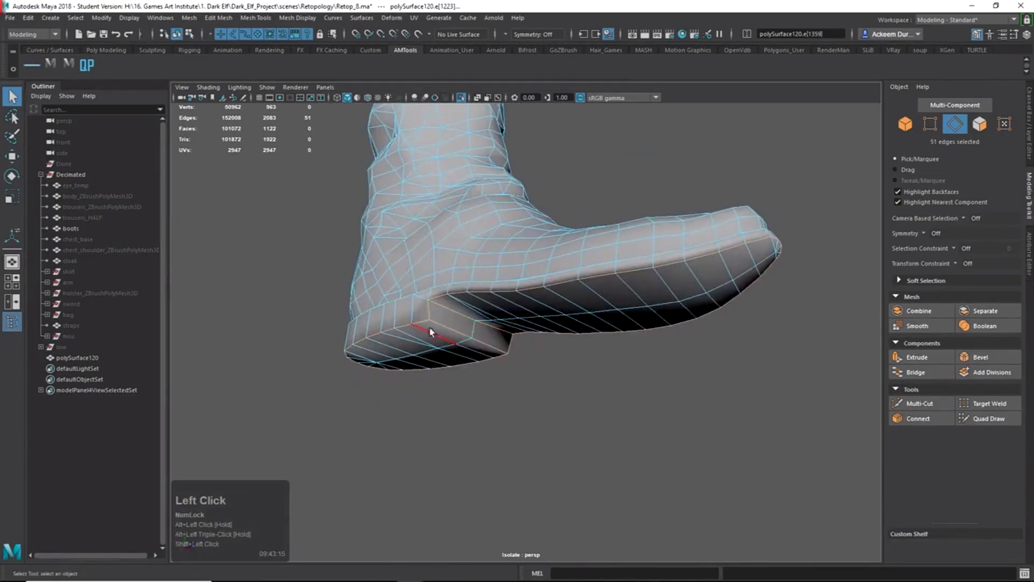
# Harden the 51 selected sole and heel edges, then deselect and review the boot.
pyautogui.keyDown('shift'); pyautogui.moveTo(468, 322); pyautogui.dragTo(549, 350, button='right'); pyautogui.keyUp('shift')
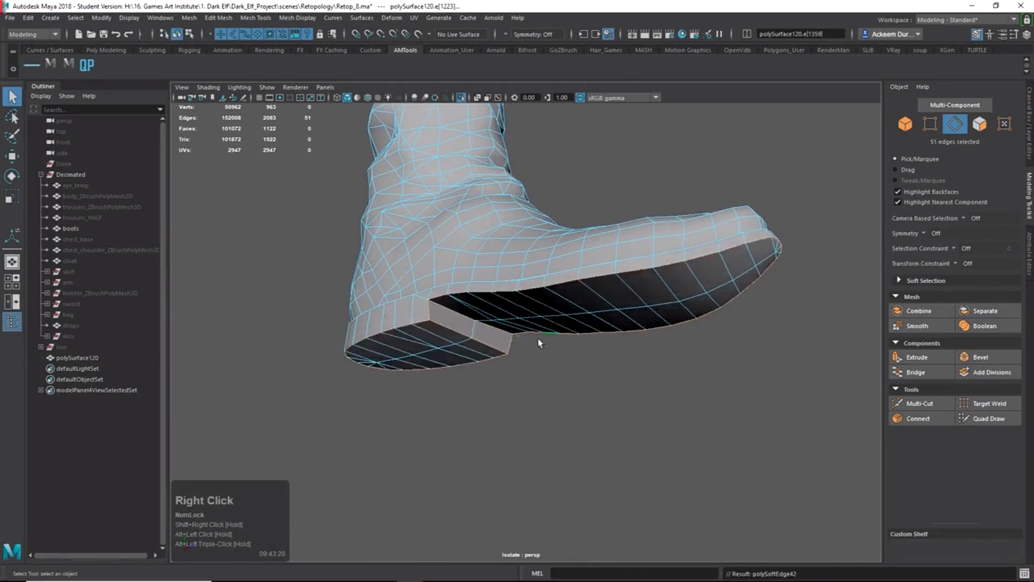
pyautogui.keyDown('alt'); pyautogui.moveTo(468, 280); pyautogui.dragTo(496, 342); pyautogui.keyUp('alt')
pyautogui.moveTo(623, 253); pyautogui.dragTo(716, 209, button='right')
pyautogui.click(777, 201)
pyautogui.keyDown('alt'); pyautogui.moveTo(630, 210); pyautogui.dragTo(490, 214, button='right'); pyautogui.keyUp('alt')
pyautogui.keyDown('alt'); pyautogui.moveTo(492, 213); pyautogui.dragTo(399, 275); pyautogui.keyUp('alt')
pyautogui.keyDown('alt'); pyautogui.moveTo(399, 276); pyautogui.dragTo(801, 307, button='right'); pyautogui.keyUp('alt')
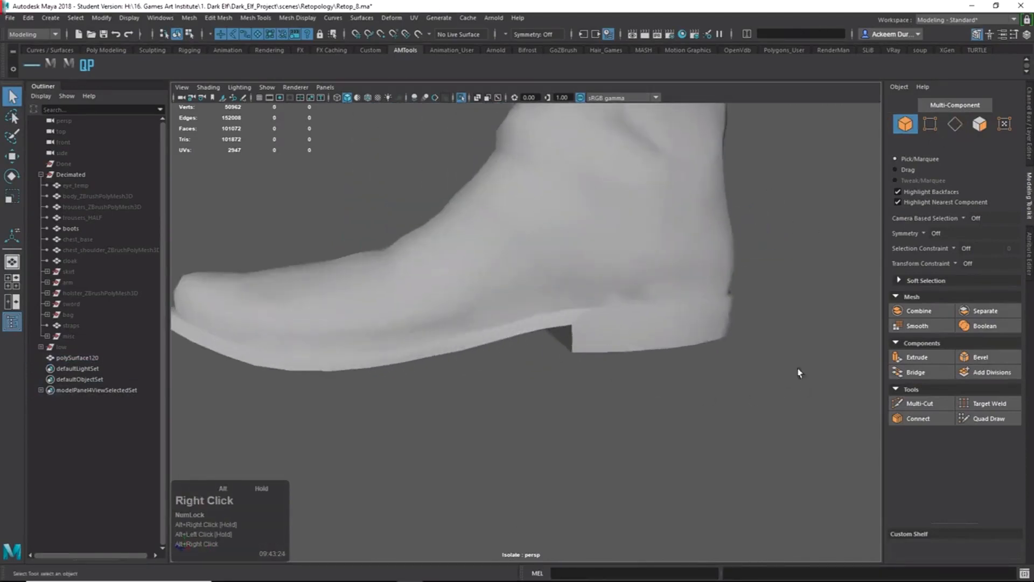
# Select the boot and pick the two edge loops along the top of the sole rim.
pyautogui.click(667, 307)
pyautogui.keyDown('alt'); pyautogui.moveTo(668, 307); pyautogui.dragTo(672, 394, button='right'); pyautogui.keyUp('alt')
pyautogui.keyDown('alt'); pyautogui.moveTo(672, 395); pyautogui.dragTo(569, 399); pyautogui.keyUp('alt')
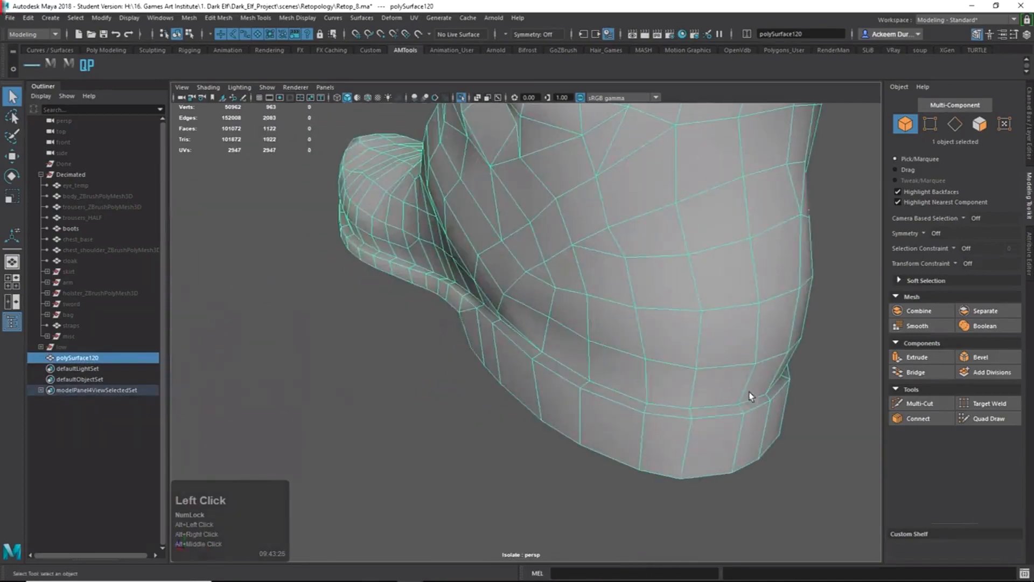
pyautogui.moveTo(569, 353); pyautogui.dragTo(569, 325, button='right')
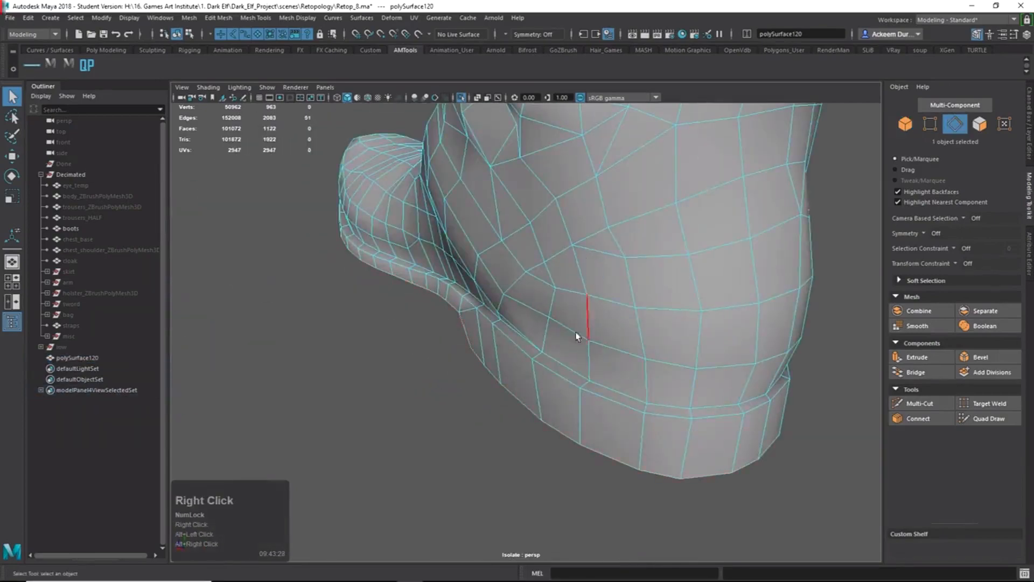
pyautogui.doubleClick(572, 376)
pyautogui.keyDown('alt'); pyautogui.moveTo(742, 410); pyautogui.dragTo(669, 411); pyautogui.keyUp('alt')
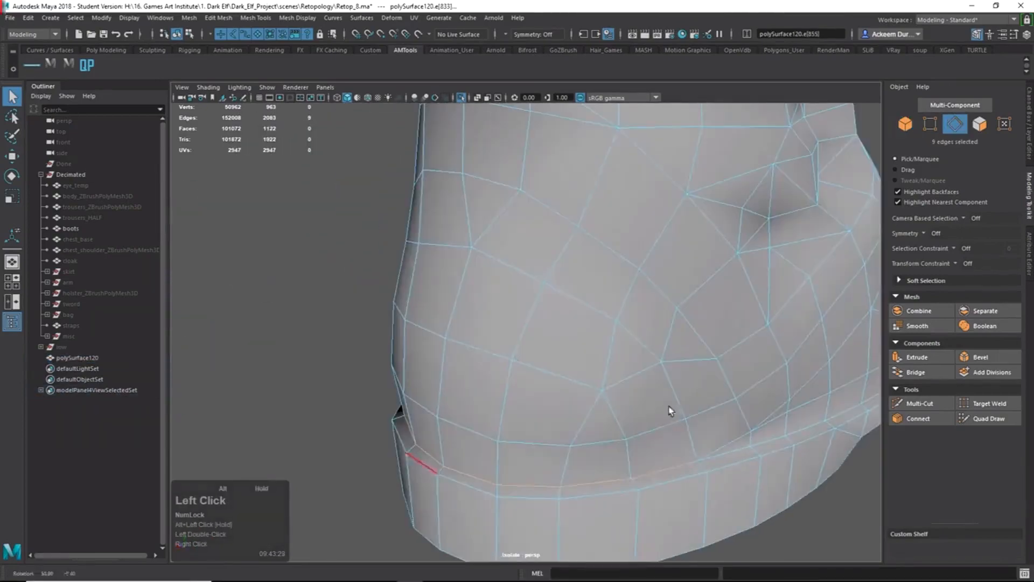
pyautogui.keyDown('shift'); pyautogui.doubleClick(734, 458); pyautogui.keyUp('shift')
# Harden the 44 selected sole-rim edges and check the boot from the front and heel.
pyautogui.keyDown('alt'); pyautogui.moveTo(734, 454); pyautogui.dragTo(792, 408, button='right'); pyautogui.keyUp('alt')
pyautogui.keyDown('alt'); pyautogui.moveTo(792, 409); pyautogui.dragTo(685, 448); pyautogui.keyUp('alt')
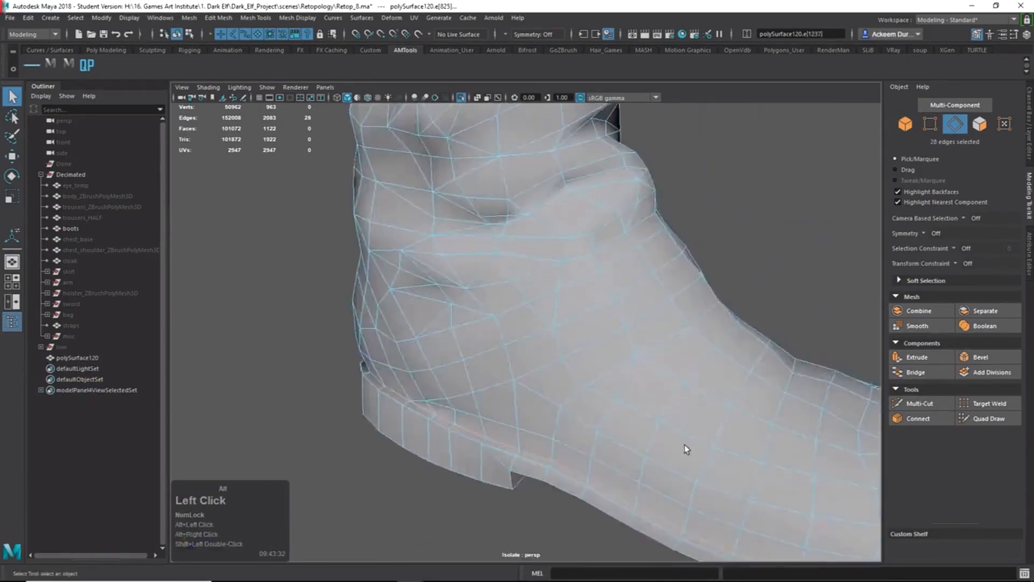
pyautogui.keyDown('alt'); pyautogui.moveTo(686, 447); pyautogui.dragTo(612, 329, button='middle'); pyautogui.keyUp('alt')
pyautogui.keyDown('alt'); pyautogui.moveTo(613, 329); pyautogui.dragTo(440, 368); pyautogui.keyUp('alt')
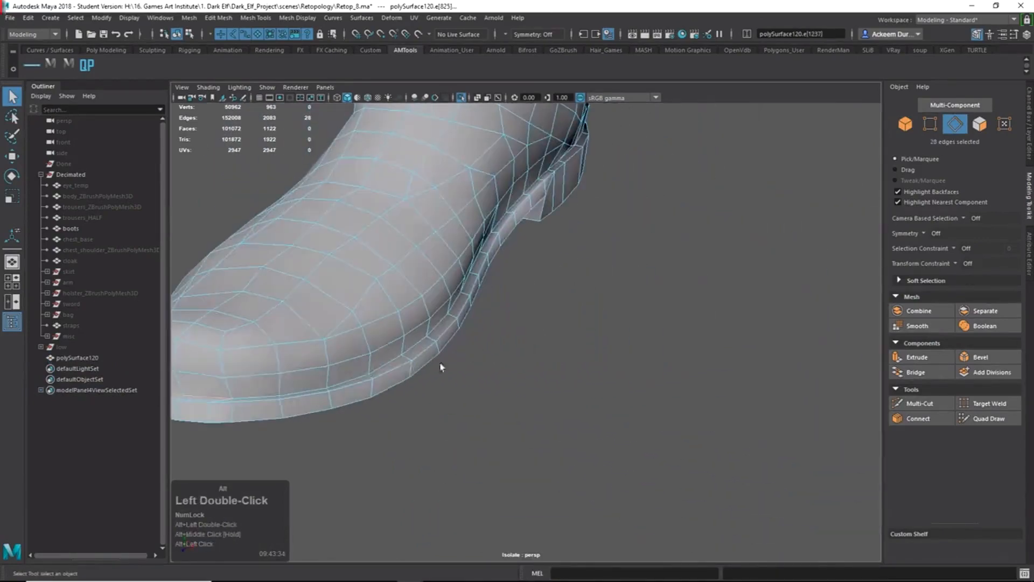
pyautogui.keyDown('alt'); pyautogui.moveTo(256, 398); pyautogui.dragTo(429, 364); pyautogui.keyUp('alt')
pyautogui.keyDown('alt'); pyautogui.moveTo(429, 365); pyautogui.dragTo(676, 293, button='middle'); pyautogui.keyUp('alt')
pyautogui.keyDown('alt'); pyautogui.moveTo(677, 293); pyautogui.dragTo(554, 307); pyautogui.keyUp('alt')
pyautogui.keyDown('shift'); pyautogui.moveTo(558, 294); pyautogui.dragTo(681, 318, button='right'); pyautogui.keyUp('shift')
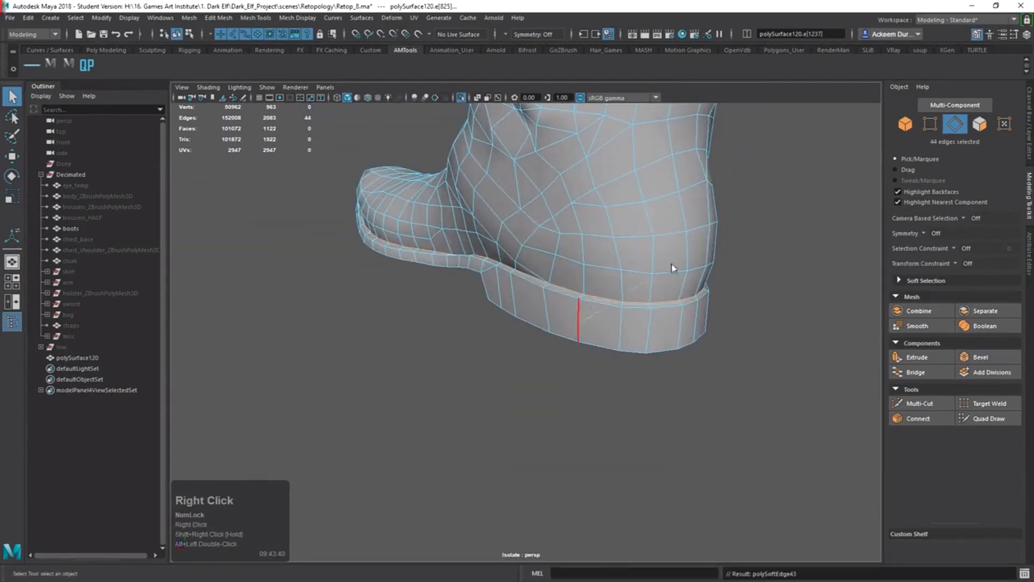
pyautogui.click(681, 309)
pyautogui.keyDown('alt'); pyautogui.moveTo(681, 309); pyautogui.dragTo(680, 303); pyautogui.keyUp('alt')
pyautogui.keyDown('alt'); pyautogui.moveTo(680, 303); pyautogui.dragTo(547, 282, button='right'); pyautogui.keyUp('alt')
pyautogui.keyDown('alt'); pyautogui.moveTo(547, 282); pyautogui.dragTo(692, 335); pyautogui.keyUp('alt')
pyautogui.keyDown('alt'); pyautogui.moveTo(693, 335); pyautogui.dragTo(750, 420, button='right'); pyautogui.keyUp('alt')
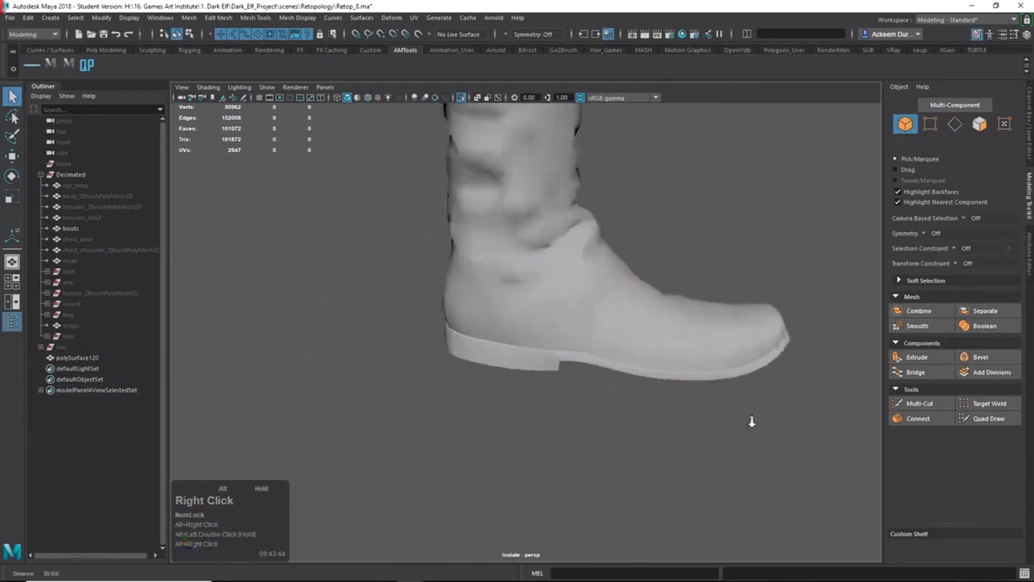
# Orbit and zoom around the boot to inspect its side, sole and heel.
pyautogui.keyDown('alt'); pyautogui.moveTo(750, 420); pyautogui.dragTo(664, 377); pyautogui.keyUp('alt')
pyautogui.click(518, 366)
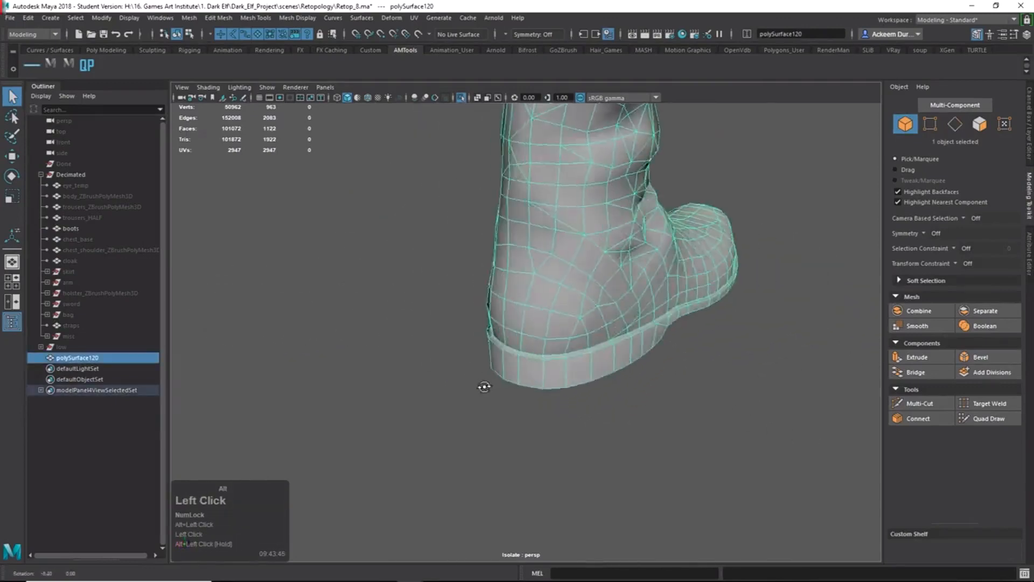
pyautogui.keyDown('alt'); pyautogui.moveTo(482, 387); pyautogui.dragTo(658, 346); pyautogui.keyUp('alt')
pyautogui.doubleClick(658, 346)
pyautogui.keyDown('alt'); pyautogui.moveTo(585, 311); pyautogui.dragTo(548, 289); pyautogui.keyUp('alt')
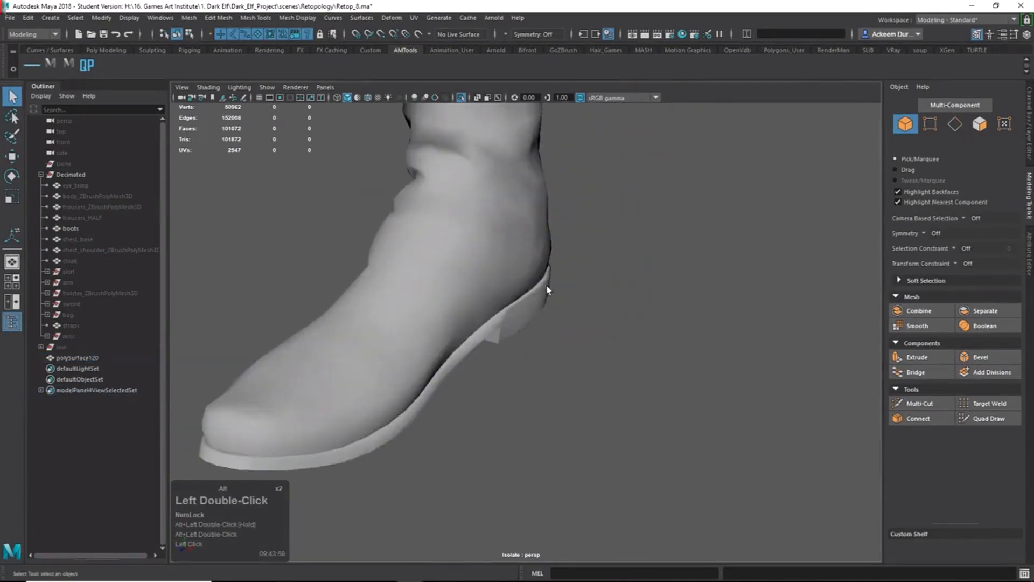
pyautogui.keyDown('alt'); pyautogui.moveTo(389, 431); pyautogui.dragTo(334, 415); pyautogui.keyUp('alt')
pyautogui.keyDown('alt'); pyautogui.moveTo(439, 357); pyautogui.dragTo(589, 377, button='middle'); pyautogui.keyUp('alt')
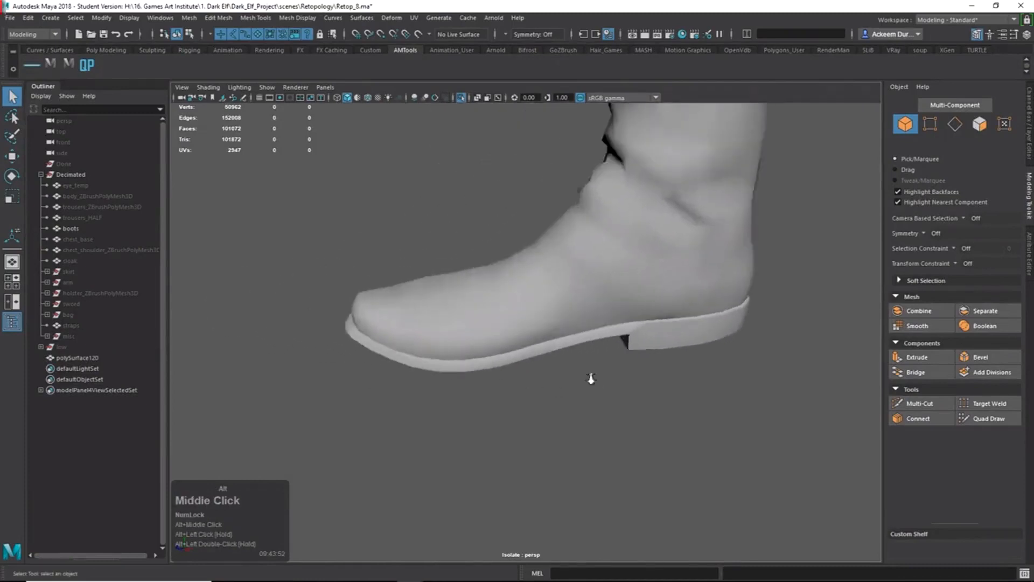
pyautogui.keyDown('alt'); pyautogui.moveTo(589, 376); pyautogui.dragTo(533, 342, button='right'); pyautogui.keyUp('alt')
pyautogui.keyDown('alt'); pyautogui.moveTo(533, 342); pyautogui.dragTo(692, 327); pyautogui.keyUp('alt')
pyautogui.keyDown('alt'); pyautogui.moveTo(570, 433); pyautogui.dragTo(721, 433, button='right'); pyautogui.keyUp('alt')
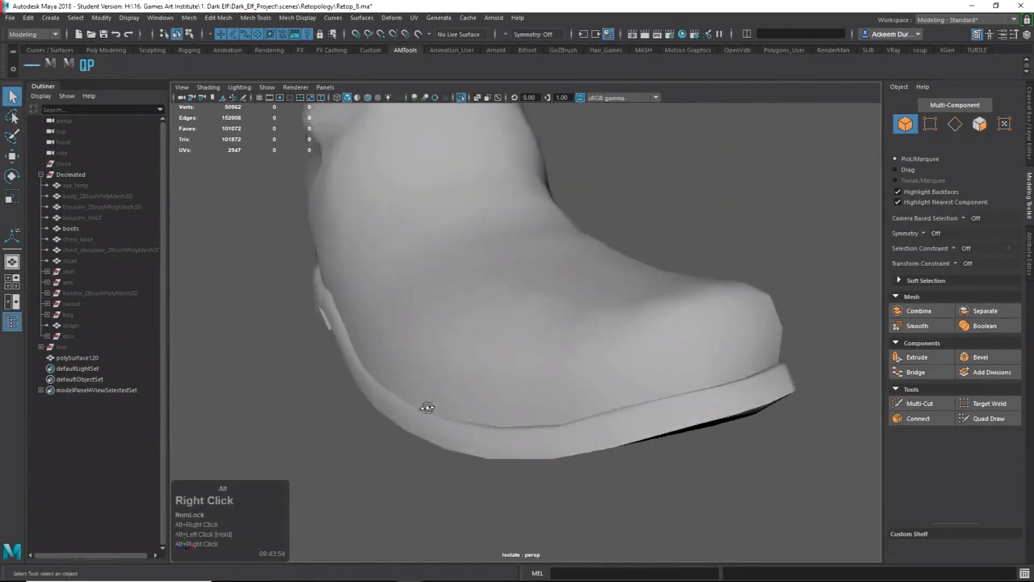
pyautogui.keyDown('alt'); pyautogui.moveTo(427, 408); pyautogui.dragTo(408, 400); pyautogui.keyUp('alt')
pyautogui.keyDown('alt'); pyautogui.moveTo(327, 319); pyautogui.dragTo(558, 411, button='right'); pyautogui.keyUp('alt')
pyautogui.keyDown('alt'); pyautogui.moveTo(558, 411); pyautogui.dragTo(554, 318); pyautogui.keyUp('alt')
pyautogui.keyDown('alt'); pyautogui.moveTo(554, 318); pyautogui.dragTo(603, 315, button='middle'); pyautogui.keyUp('alt')
pyautogui.keyDown('alt'); pyautogui.moveTo(602, 315); pyautogui.dragTo(490, 363); pyautogui.keyUp('alt')
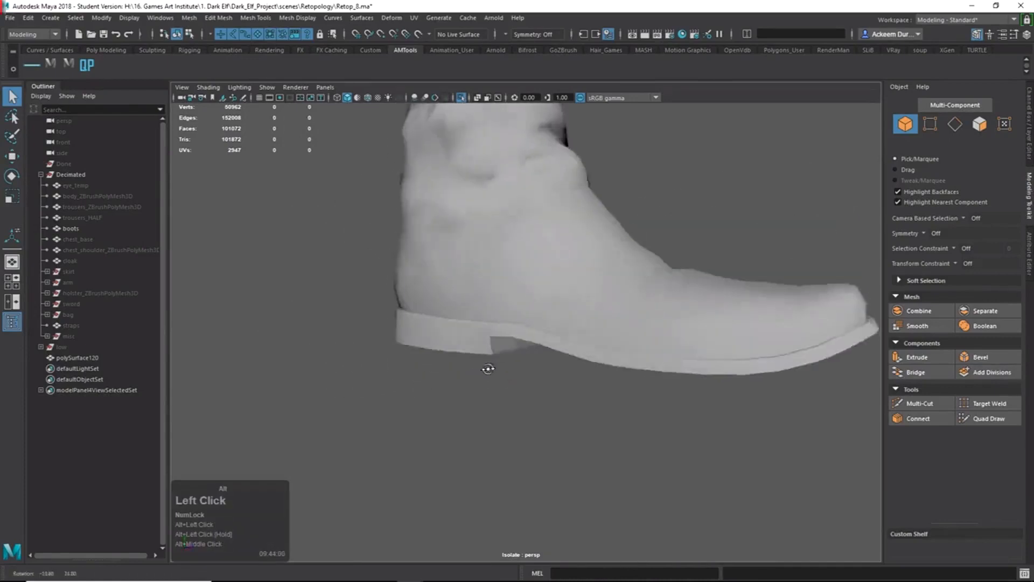
pyautogui.keyDown('alt'); pyautogui.moveTo(490, 362); pyautogui.dragTo(548, 380, button='right'); pyautogui.keyUp('alt')
pyautogui.keyDown('alt'); pyautogui.moveTo(547, 381); pyautogui.dragTo(490, 315); pyautogui.keyUp('alt')
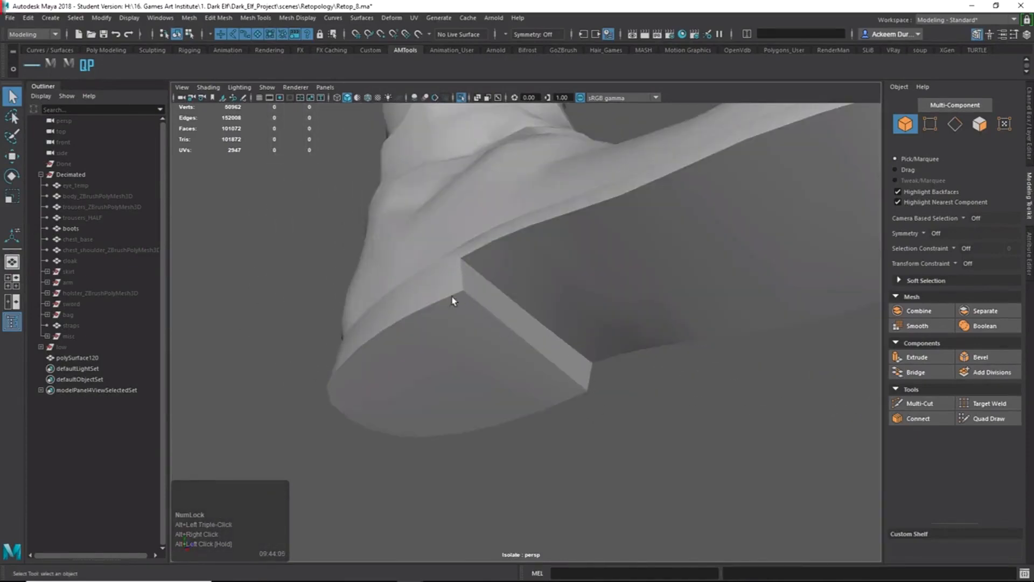
pyautogui.keyDown('alt'); pyautogui.moveTo(515, 295); pyautogui.dragTo(519, 312); pyautogui.keyUp('alt')
# Tumble around the whole boot, briefly toggling edge mode, viewing it from front and right side.
pyautogui.click(498, 288)
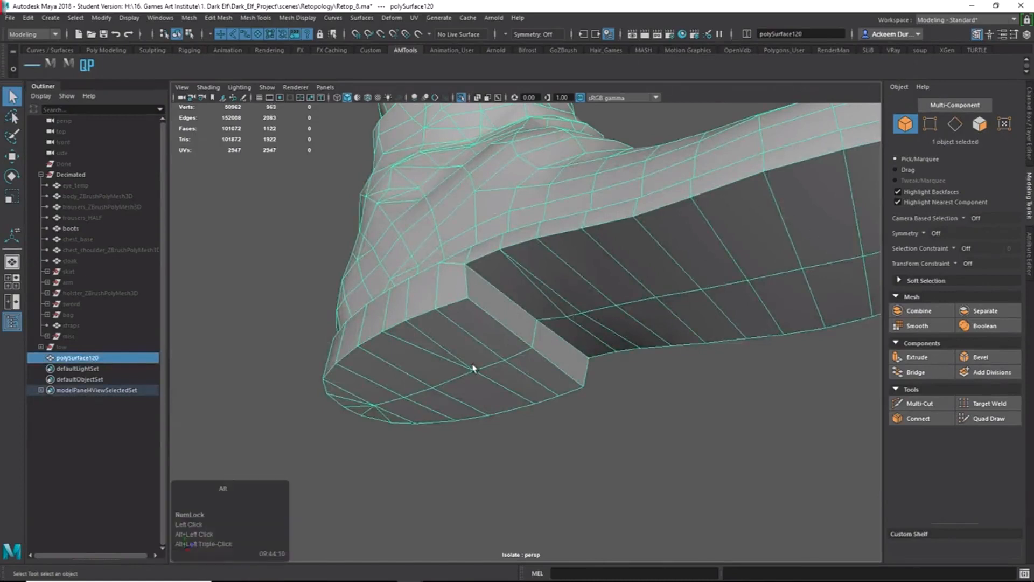
pyautogui.keyDown('alt'); pyautogui.moveTo(474, 364); pyautogui.dragTo(539, 432); pyautogui.keyUp('alt')
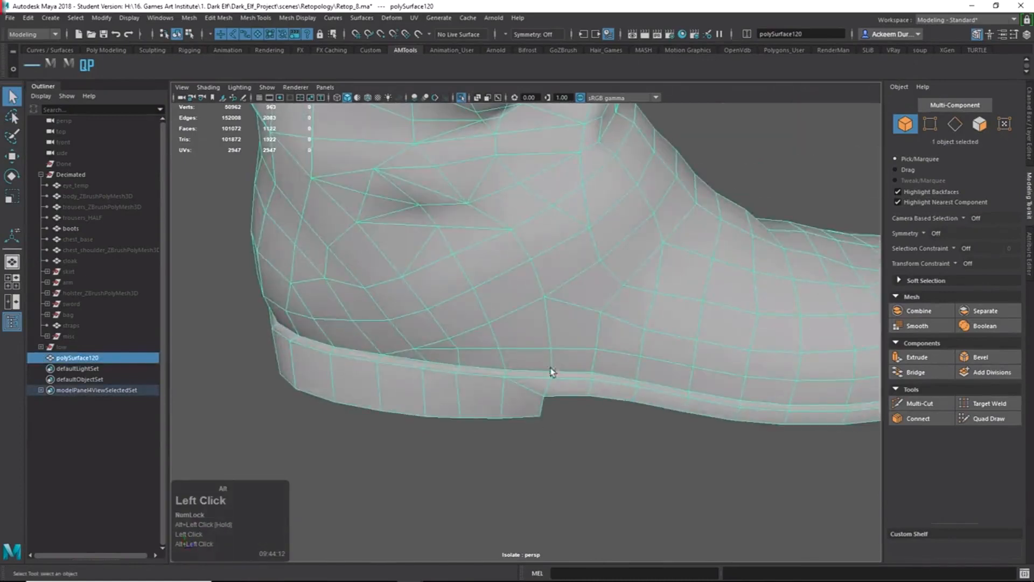
pyautogui.keyDown('alt'); pyautogui.moveTo(550, 372); pyautogui.dragTo(531, 310, button='right'); pyautogui.keyUp('alt')
pyautogui.keyDown('alt'); pyautogui.moveTo(531, 310); pyautogui.dragTo(501, 302); pyautogui.keyUp('alt')
pyautogui.keyDown('alt'); pyautogui.moveTo(501, 302); pyautogui.dragTo(530, 269); pyautogui.keyUp('alt')
pyautogui.keyDown('alt'); pyautogui.moveTo(530, 269); pyautogui.dragTo(648, 374, button='right'); pyautogui.keyUp('alt')
pyautogui.keyDown('alt'); pyautogui.moveTo(648, 373); pyautogui.dragTo(515, 332); pyautogui.keyUp('alt')
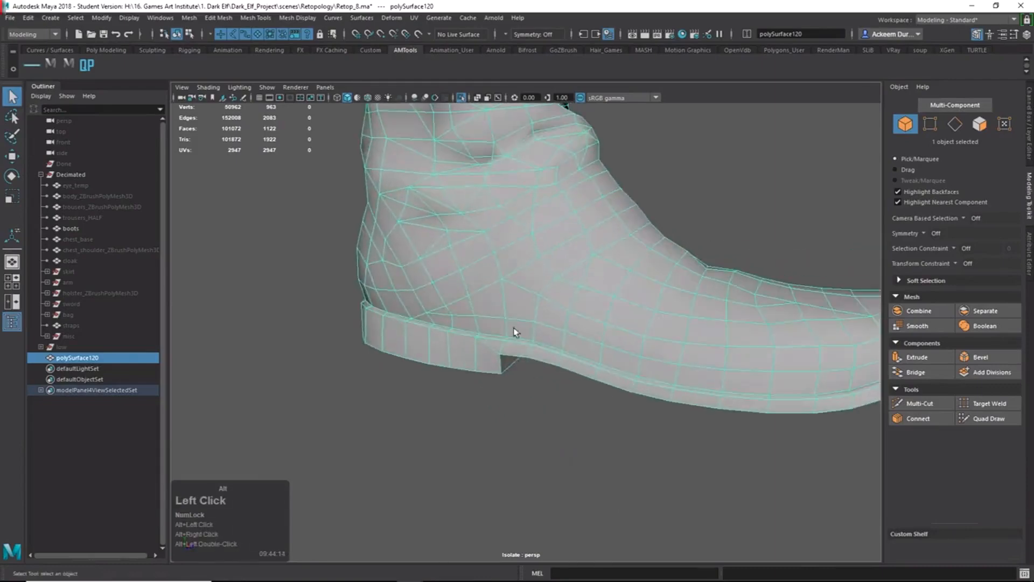
pyautogui.moveTo(478, 336); pyautogui.dragTo(473, 304, button='right')
pyautogui.keyDown('alt'); pyautogui.moveTo(505, 340); pyautogui.dragTo(554, 354); pyautogui.keyUp('alt')
pyautogui.moveTo(519, 369); pyautogui.dragTo(571, 305, button='right')
pyautogui.keyDown('alt'); pyautogui.moveTo(640, 356); pyautogui.dragTo(539, 342, button='right'); pyautogui.keyUp('alt')
pyautogui.keyDown('alt'); pyautogui.moveTo(539, 341); pyautogui.dragTo(542, 386, button='middle'); pyautogui.keyUp('alt')
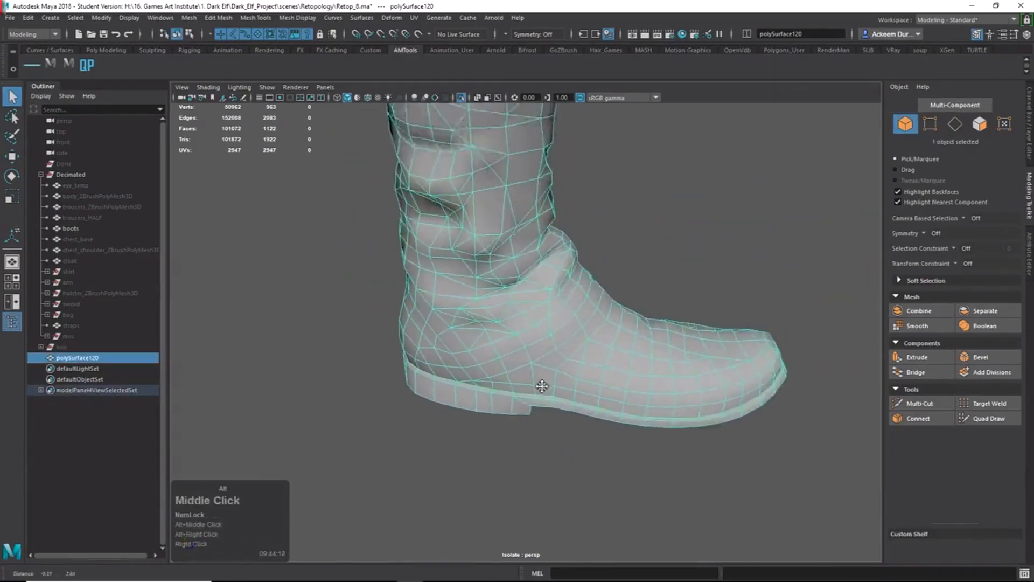
pyautogui.keyDown('alt'); pyautogui.moveTo(541, 386); pyautogui.dragTo(491, 353, button='right'); pyautogui.keyUp('alt')
pyautogui.keyDown('alt'); pyautogui.moveTo(492, 354); pyautogui.dragTo(501, 321); pyautogui.keyUp('alt')
pyautogui.keyDown('alt'); pyautogui.moveTo(501, 321); pyautogui.dragTo(512, 374, button='right'); pyautogui.keyUp('alt')
pyautogui.keyDown('alt'); pyautogui.moveTo(512, 373); pyautogui.dragTo(591, 325); pyautogui.keyUp('alt')
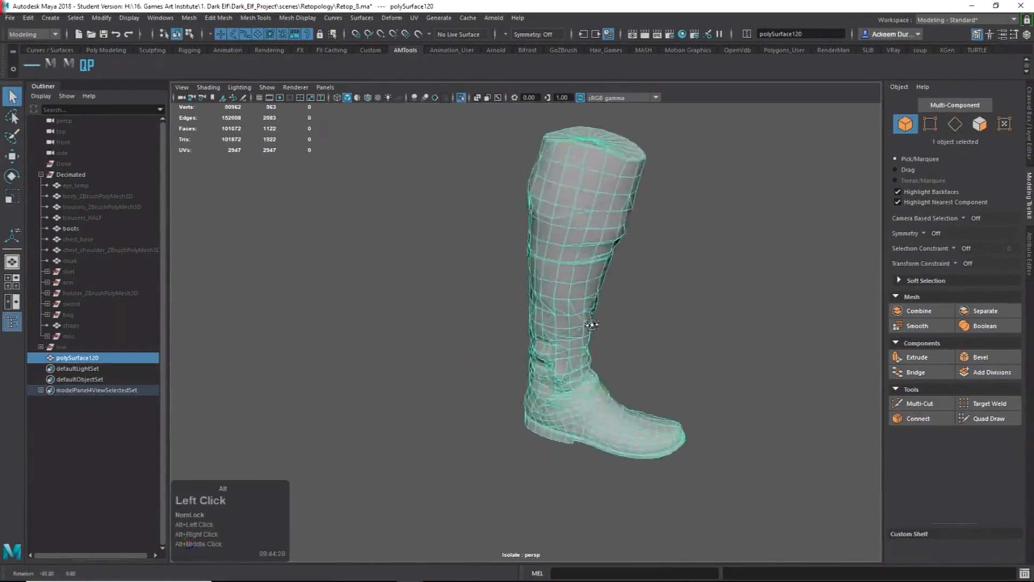
pyautogui.click(668, 353)
pyautogui.keyDown('alt'); pyautogui.moveTo(667, 353); pyautogui.dragTo(1015, 341); pyautogui.keyUp('alt')
pyautogui.keyDown('alt'); pyautogui.moveTo(605, 395); pyautogui.dragTo(711, 387); pyautogui.keyUp('alt')
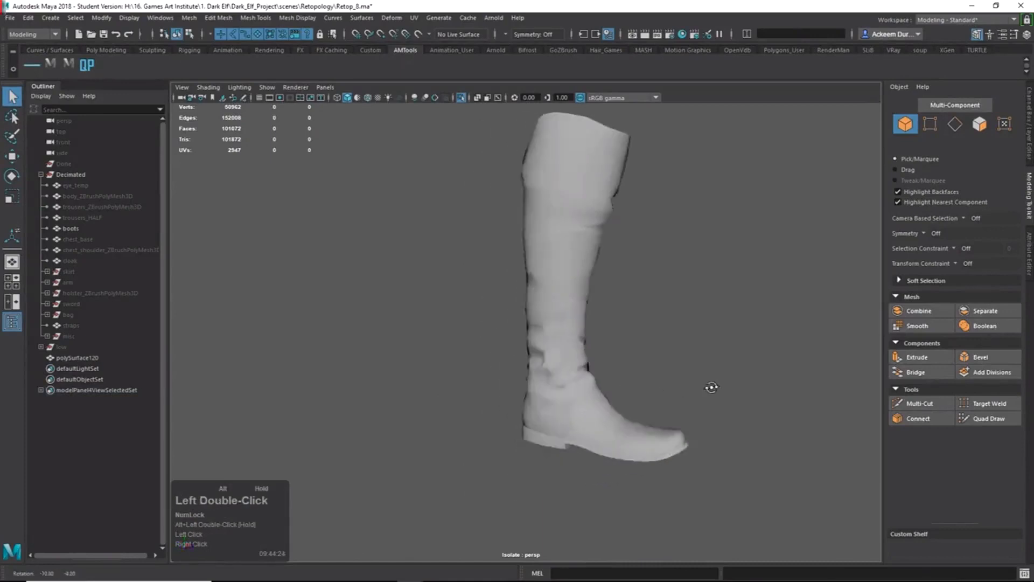
# Select the boot, switch it to edge selection and zoom in on the upper shaft.
pyautogui.click(533, 309)
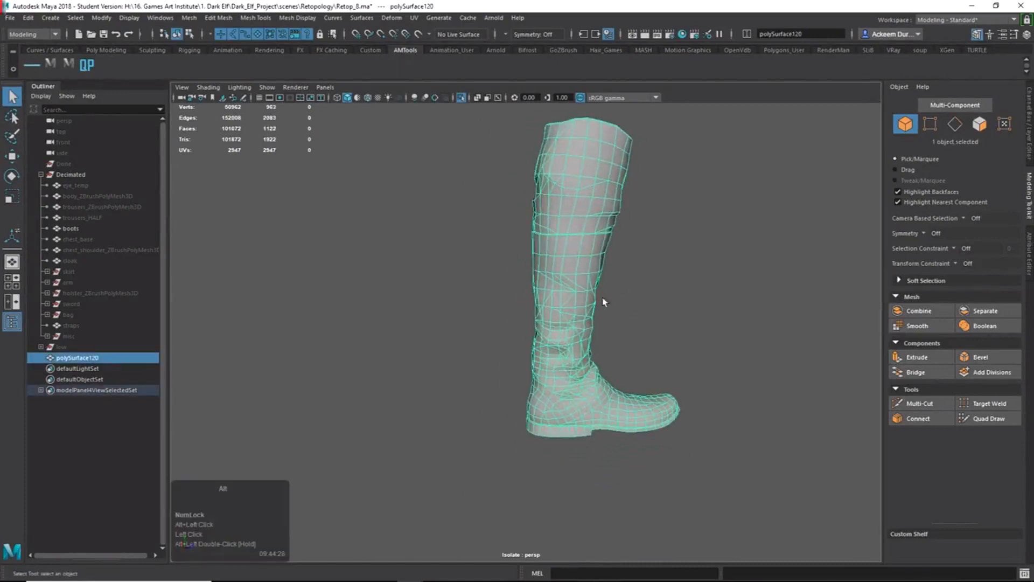
pyautogui.keyDown('alt'); pyautogui.moveTo(603, 300); pyautogui.dragTo(699, 305); pyautogui.keyUp('alt')
pyautogui.moveTo(535, 191); pyautogui.dragTo(532, 143, button='right')
pyautogui.keyDown('alt'); pyautogui.moveTo(557, 235); pyautogui.dragTo(547, 329, button='middle'); pyautogui.keyUp('alt')
pyautogui.keyDown('alt'); pyautogui.moveTo(546, 329); pyautogui.dragTo(597, 330, button='right'); pyautogui.keyUp('alt')
pyautogui.keyDown('alt'); pyautogui.moveTo(590, 328); pyautogui.dragTo(527, 260); pyautogui.keyUp('alt')
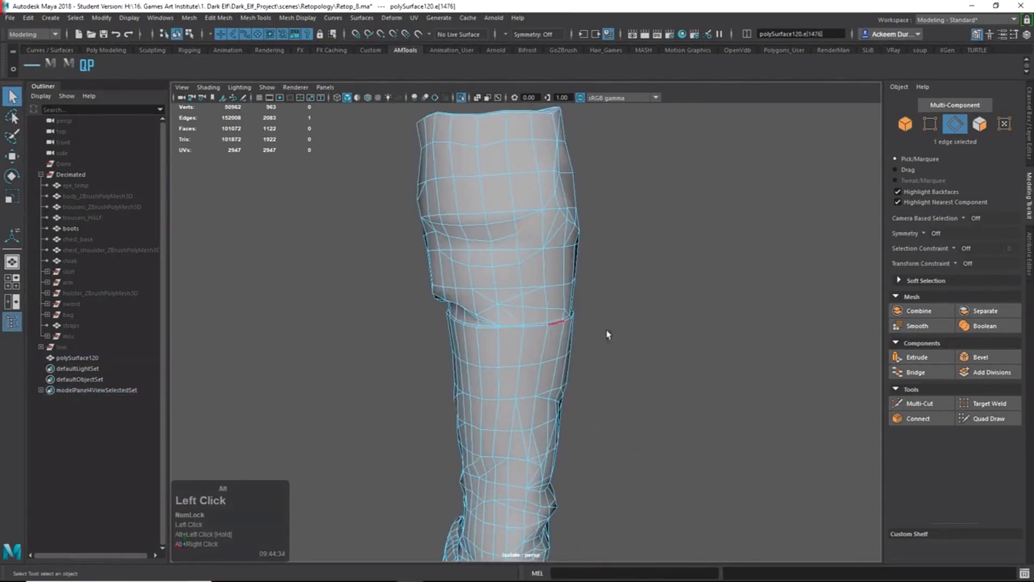
# Delete several stray edges on the boot's upper shaft.
pyautogui.press('Delete')
pyautogui.keyDown('alt'); pyautogui.moveTo(571, 203); pyautogui.dragTo(494, 354); pyautogui.keyUp('alt')
pyautogui.keyDown('alt'); pyautogui.moveTo(493, 353); pyautogui.dragTo(459, 348, button='middle'); pyautogui.keyUp('alt')
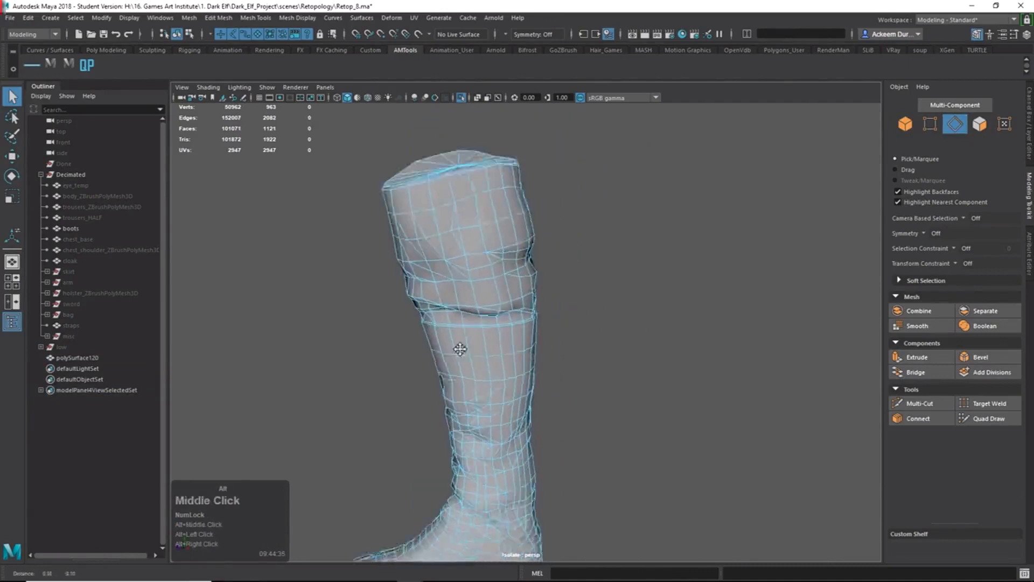
pyautogui.keyDown('alt'); pyautogui.moveTo(459, 348); pyautogui.dragTo(485, 253, button='right'); pyautogui.keyUp('alt')
pyautogui.keyDown('alt'); pyautogui.moveTo(485, 253); pyautogui.dragTo(474, 185, button='middle'); pyautogui.keyUp('alt')
pyautogui.click(474, 185)
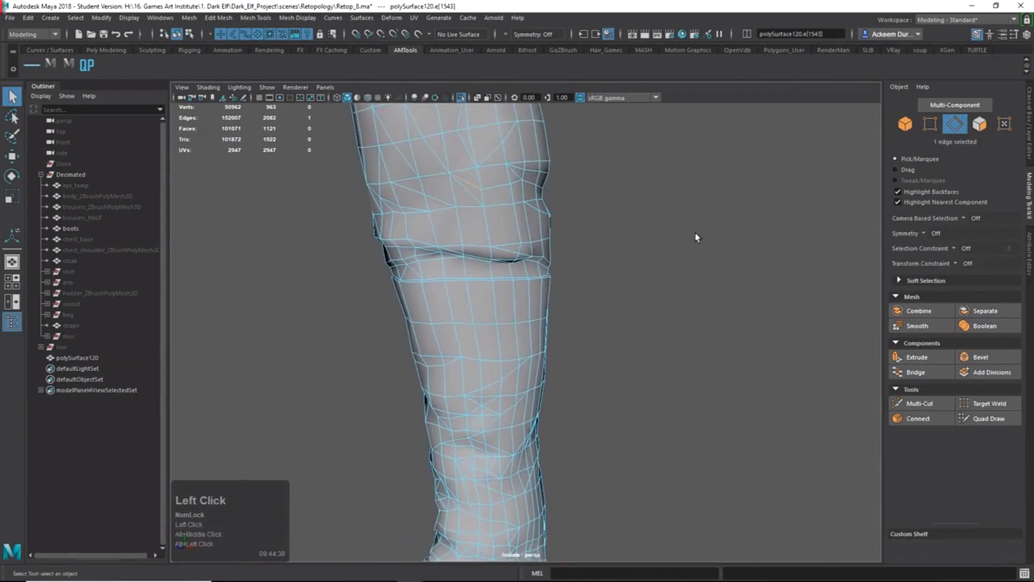
pyautogui.press('Delete')
pyautogui.keyDown('alt'); pyautogui.moveTo(501, 192); pyautogui.dragTo(504, 222); pyautogui.keyUp('alt')
pyautogui.press('Delete')
# Select another stray shaft edge and remove it cleanly with Ctrl+Delete.
pyautogui.keyDown('alt'); pyautogui.moveTo(575, 226); pyautogui.dragTo(453, 281, button='right'); pyautogui.keyUp('alt')
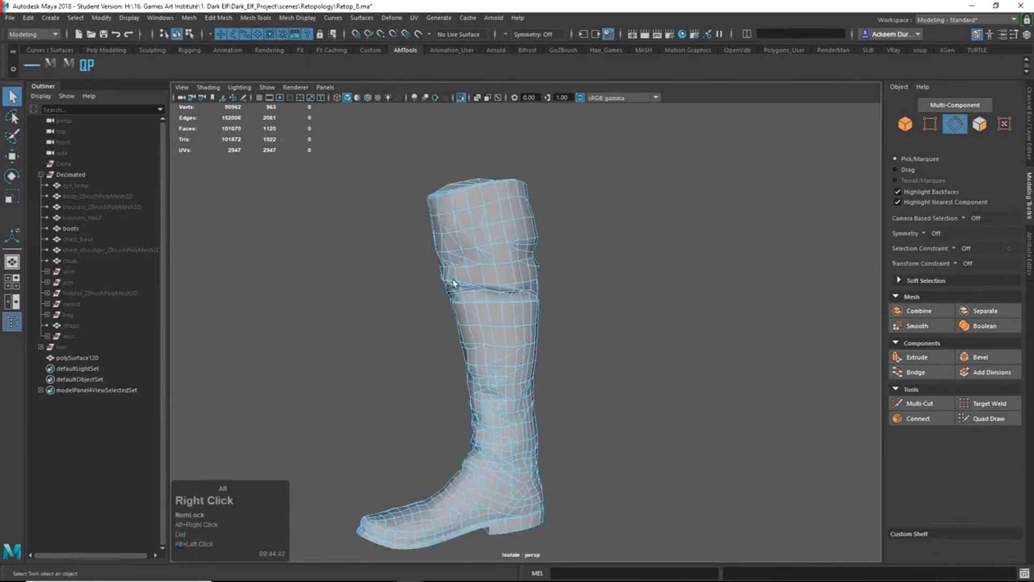
pyautogui.keyDown('alt'); pyautogui.moveTo(454, 281); pyautogui.dragTo(532, 314); pyautogui.keyUp('alt')
pyautogui.keyDown('alt'); pyautogui.moveTo(488, 264); pyautogui.dragTo(547, 279); pyautogui.keyUp('alt')
pyautogui.keyDown('alt'); pyautogui.moveTo(547, 280); pyautogui.dragTo(529, 293, button='right'); pyautogui.keyUp('alt')
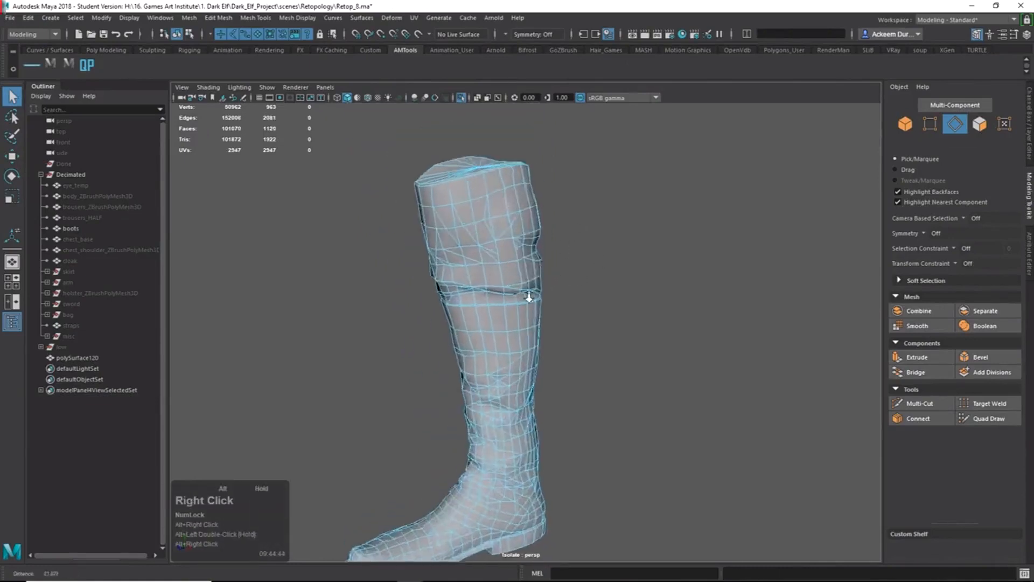
pyautogui.keyDown('alt'); pyautogui.moveTo(528, 293); pyautogui.dragTo(522, 330, button='middle'); pyautogui.keyUp('alt')
pyautogui.keyDown('alt'); pyautogui.moveTo(522, 330); pyautogui.dragTo(584, 356, button='right'); pyautogui.keyUp('alt')
pyautogui.keyDown('shift'); pyautogui.click(505, 237); pyautogui.keyUp('shift')
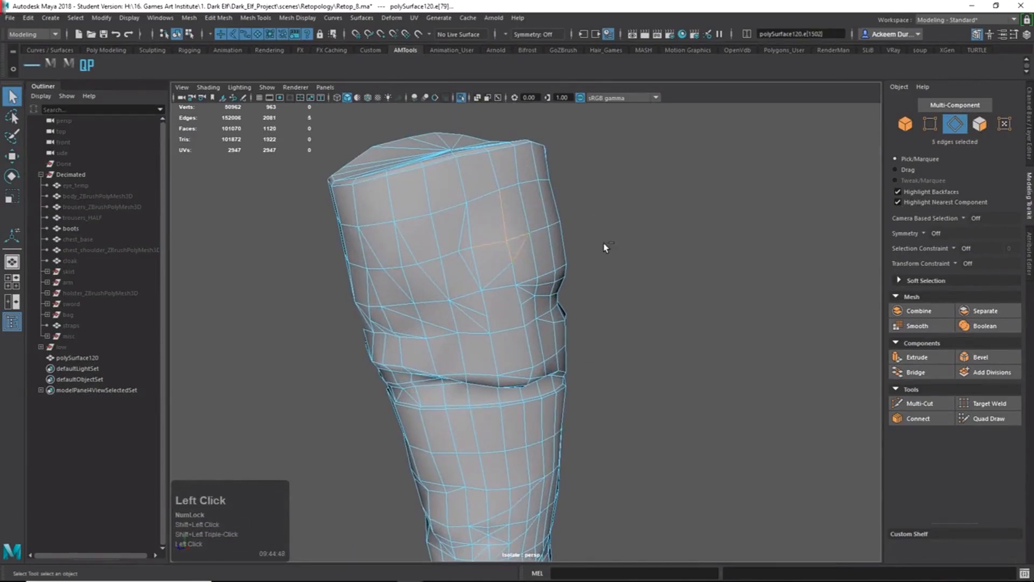
pyautogui.hotkey('ctrl', 'Delete')
# Review the boot after the deletions, then undo the last edge deletion.
pyautogui.keyDown('alt'); pyautogui.moveTo(530, 189); pyautogui.dragTo(492, 231, button='right'); pyautogui.keyUp('alt')
pyautogui.keyDown('alt'); pyautogui.moveTo(492, 231); pyautogui.dragTo(472, 265); pyautogui.keyUp('alt')
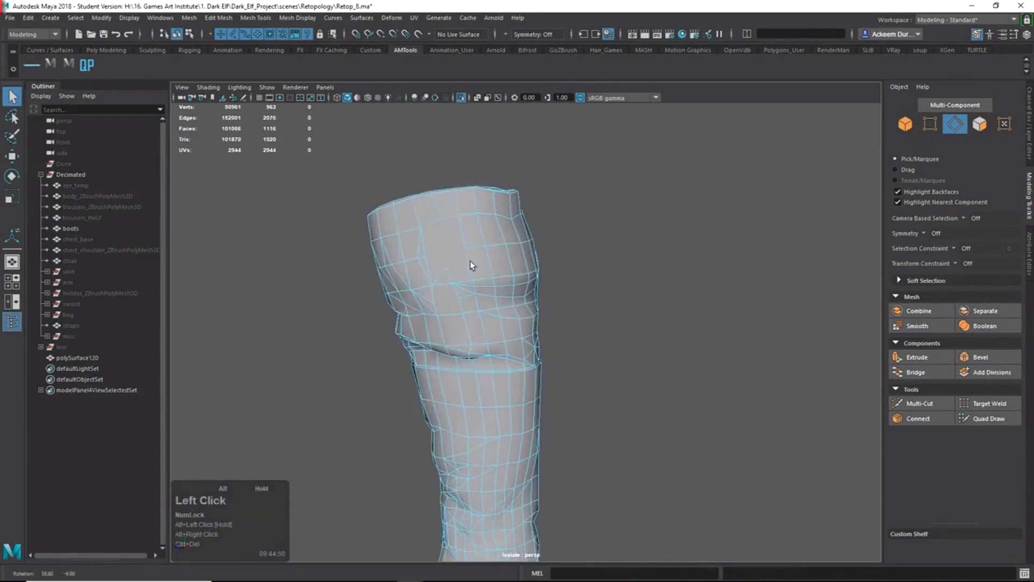
pyautogui.moveTo(422, 259); pyautogui.dragTo(466, 232, button='right')
pyautogui.keyDown('alt'); pyautogui.moveTo(474, 229); pyautogui.dragTo(570, 226); pyautogui.keyUp('alt')
pyautogui.click(658, 296)
pyautogui.keyDown('alt'); pyautogui.moveTo(657, 296); pyautogui.dragTo(668, 280); pyautogui.keyUp('alt')
pyautogui.click(547, 273)
pyautogui.keyDown('alt'); pyautogui.moveTo(547, 272); pyautogui.dragTo(533, 266, button='right'); pyautogui.keyUp('alt')
pyautogui.keyDown('alt'); pyautogui.moveTo(533, 266); pyautogui.dragTo(557, 264); pyautogui.keyUp('alt')
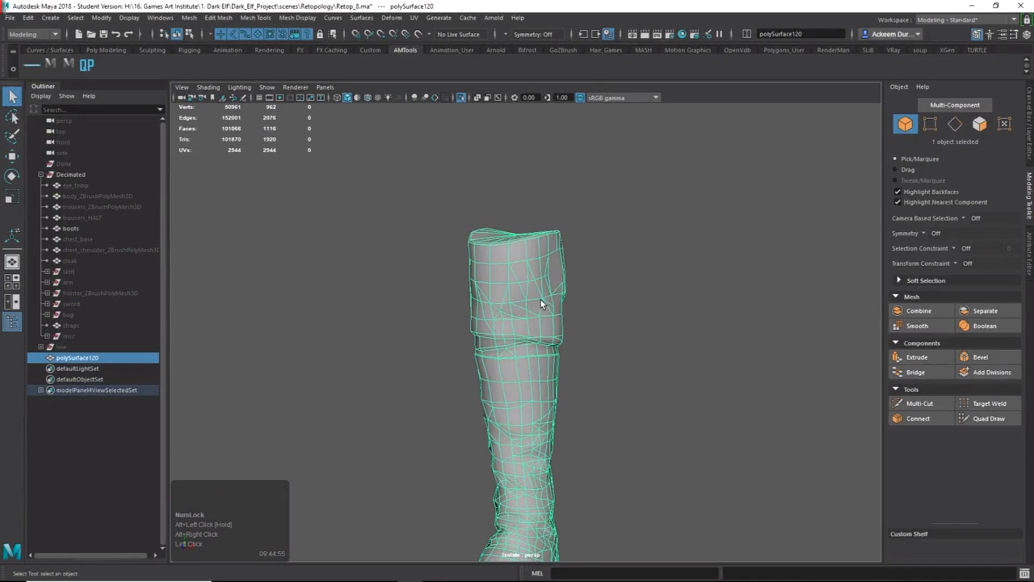
pyautogui.keyDown('alt'); pyautogui.moveTo(564, 299); pyautogui.dragTo(536, 309, button='right'); pyautogui.keyUp('alt')
pyautogui.keyDown('alt'); pyautogui.moveTo(536, 310); pyautogui.dragTo(419, 330); pyautogui.keyUp('alt')
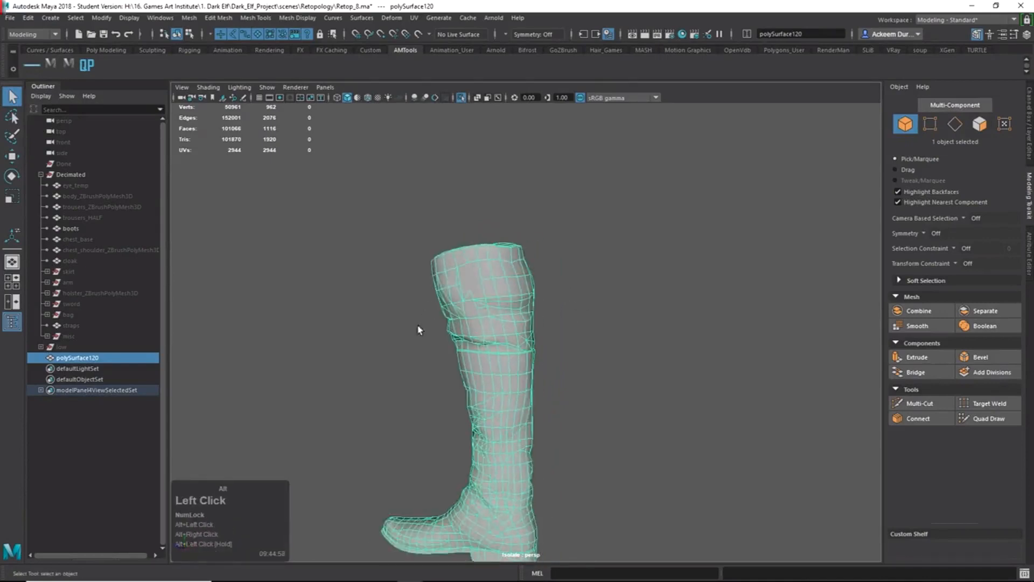
pyautogui.keyDown('alt'); pyautogui.moveTo(419, 330); pyautogui.dragTo(513, 372, button='right'); pyautogui.keyUp('alt')
pyautogui.keyDown('alt'); pyautogui.moveTo(512, 372); pyautogui.dragTo(588, 389); pyautogui.keyUp('alt')
pyautogui.keyDown('alt'); pyautogui.moveTo(589, 390); pyautogui.dragTo(584, 389, button='right'); pyautogui.keyUp('alt')
pyautogui.hotkey('ctrl', 'z')
pyautogui.hotkey('ctrl', 'z')
pyautogui.hotkey('ctrl', 'z')
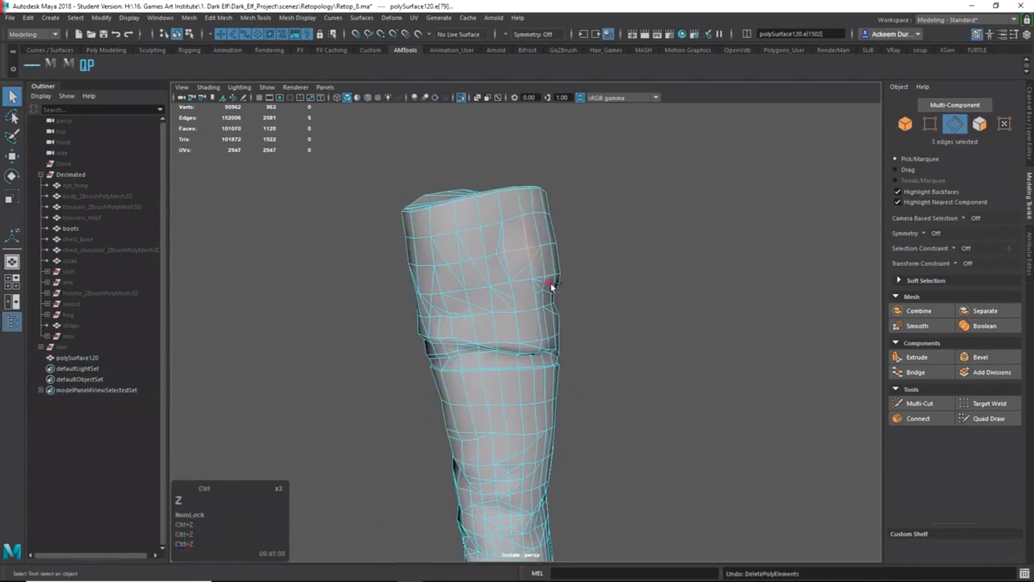
# Pick a stray edge on the upper shaft in edge mode and delete it.
pyautogui.keyDown('alt'); pyautogui.moveTo(515, 296); pyautogui.dragTo(526, 299, button='right'); pyautogui.keyUp('alt')
pyautogui.keyDown('alt'); pyautogui.moveTo(484, 358); pyautogui.dragTo(505, 294, button='middle'); pyautogui.keyUp('alt')
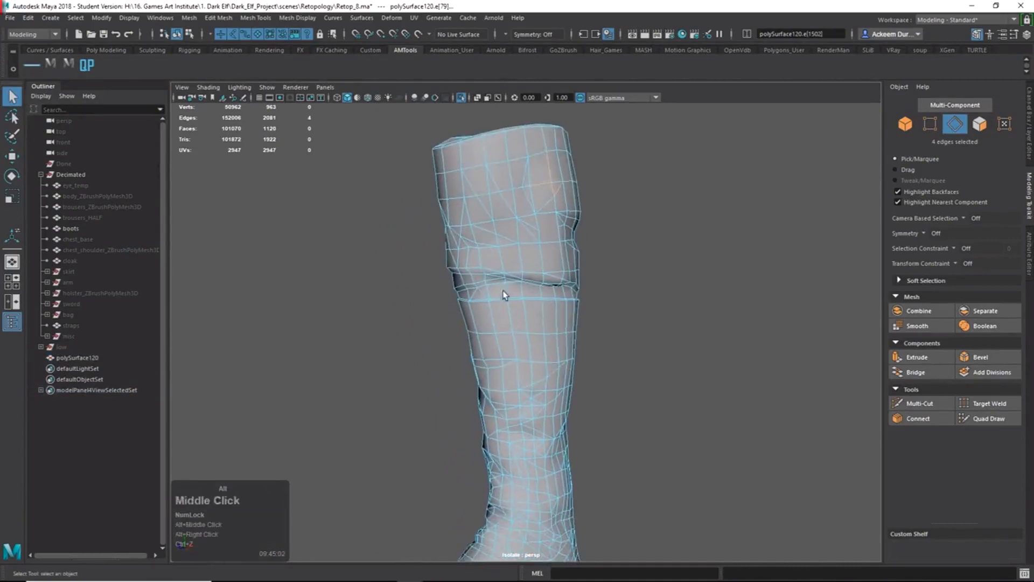
pyautogui.moveTo(506, 294); pyautogui.dragTo(601, 233, button='right')
pyautogui.keyDown('alt'); pyautogui.moveTo(601, 233); pyautogui.dragTo(652, 252); pyautogui.keyUp('alt')
pyautogui.moveTo(569, 211); pyautogui.dragTo(569, 168, button='right')
pyautogui.click(583, 211)
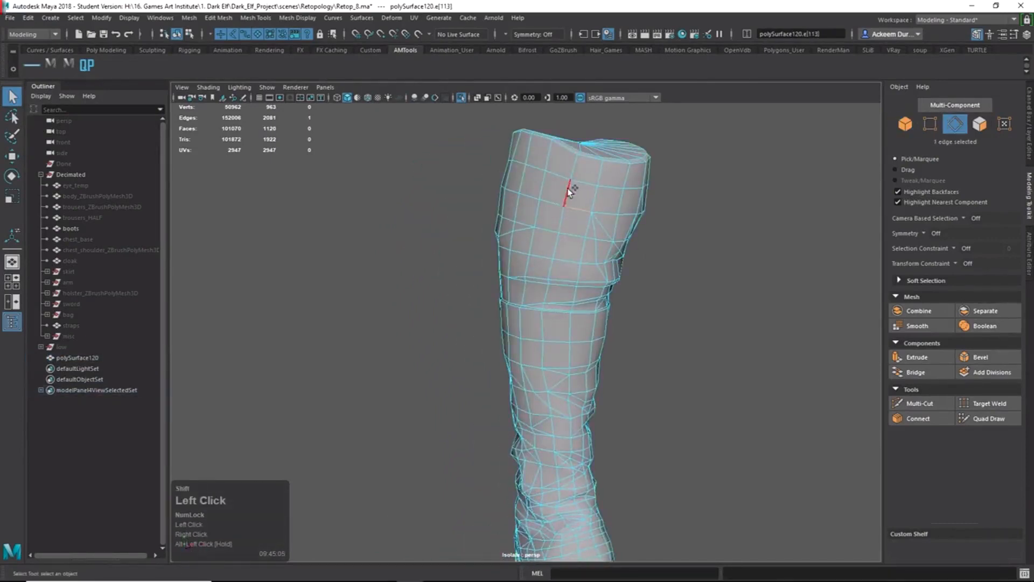
pyautogui.press('Delete')
# Deselect and reselect the boot, zooming in close on the shin to check the cleanup.
pyautogui.moveTo(644, 213); pyautogui.dragTo(601, 224, button='right')
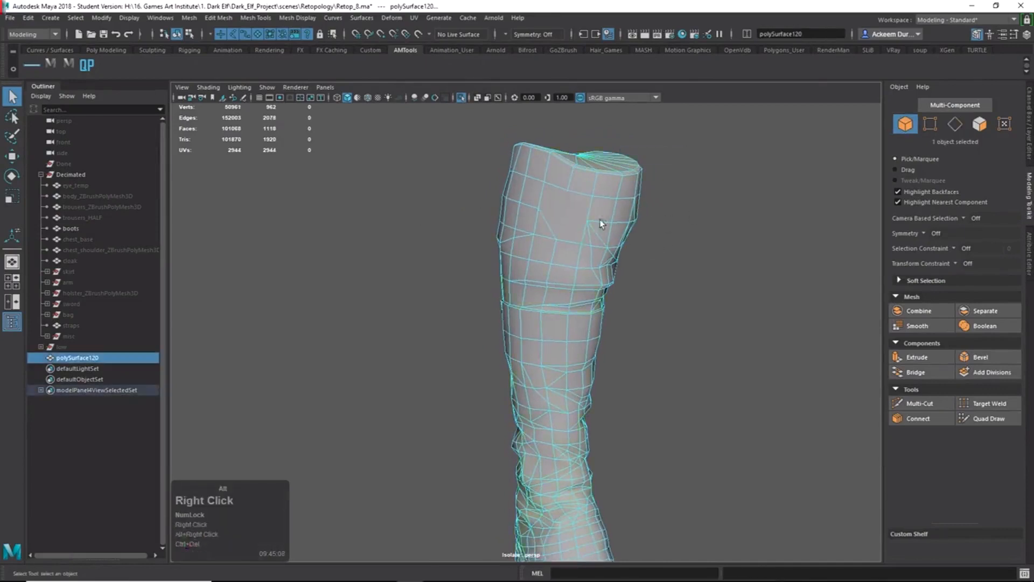
pyautogui.moveTo(760, 272); pyautogui.dragTo(762, 325)
pyautogui.keyDown('alt'); pyautogui.moveTo(758, 338); pyautogui.dragTo(641, 339, button='right'); pyautogui.keyUp('alt')
pyautogui.keyDown('alt'); pyautogui.moveTo(642, 339); pyautogui.dragTo(531, 334); pyautogui.keyUp('alt')
pyautogui.click(506, 369)
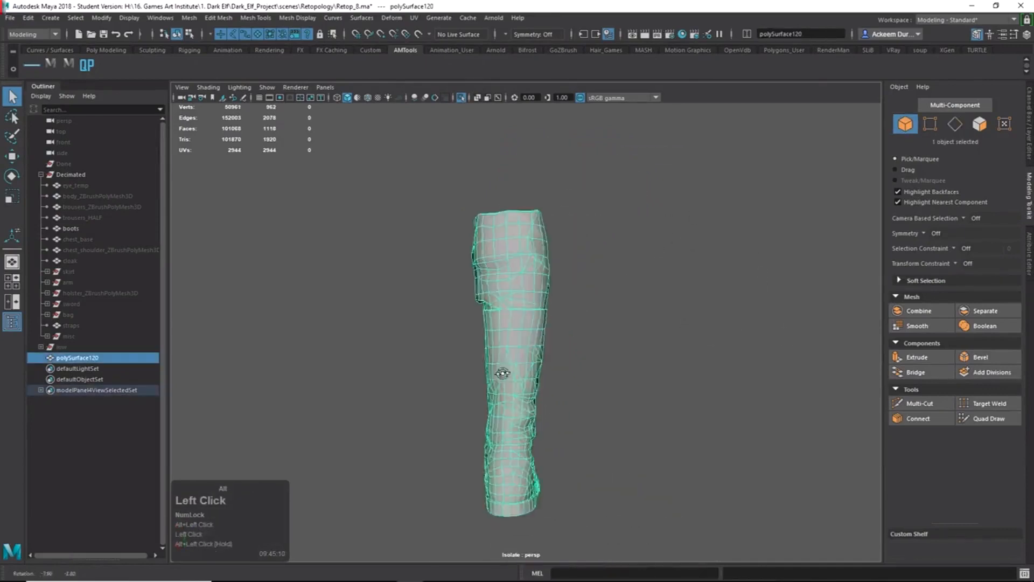
pyautogui.keyDown('alt'); pyautogui.moveTo(503, 371); pyautogui.dragTo(547, 373); pyautogui.keyUp('alt')
pyautogui.keyDown('alt'); pyautogui.moveTo(547, 373); pyautogui.dragTo(569, 328, button='middle'); pyautogui.keyUp('alt')
pyautogui.keyDown('alt'); pyautogui.moveTo(568, 327); pyautogui.dragTo(646, 387, button='right'); pyautogui.keyUp('alt')
# Orbit around the whole boot, now at 2078 edges and 1118 faces, and reselect the mesh.
pyautogui.keyDown('alt'); pyautogui.moveTo(646, 387); pyautogui.dragTo(701, 446); pyautogui.keyUp('alt')
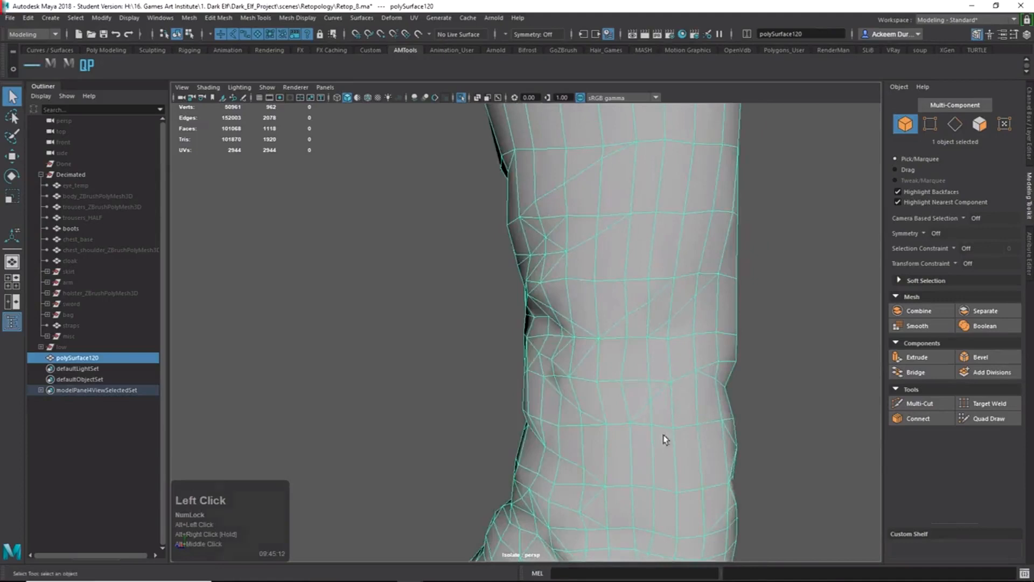
pyautogui.keyDown('alt'); pyautogui.moveTo(665, 440); pyautogui.dragTo(551, 363, button='right'); pyautogui.keyUp('alt')
pyautogui.keyDown('alt'); pyautogui.moveTo(551, 362); pyautogui.dragTo(685, 371); pyautogui.keyUp('alt')
pyautogui.keyDown('alt'); pyautogui.moveTo(686, 371); pyautogui.dragTo(395, 256, button='right'); pyautogui.keyUp('alt')
pyautogui.keyDown('alt'); pyautogui.moveTo(395, 256); pyautogui.dragTo(498, 273); pyautogui.keyUp('alt')
pyautogui.keyDown('alt'); pyautogui.moveTo(499, 273); pyautogui.dragTo(496, 314, button='middle'); pyautogui.keyUp('alt')
pyautogui.keyDown('alt'); pyautogui.moveTo(495, 314); pyautogui.dragTo(513, 325); pyautogui.keyUp('alt')
pyautogui.click(513, 325)
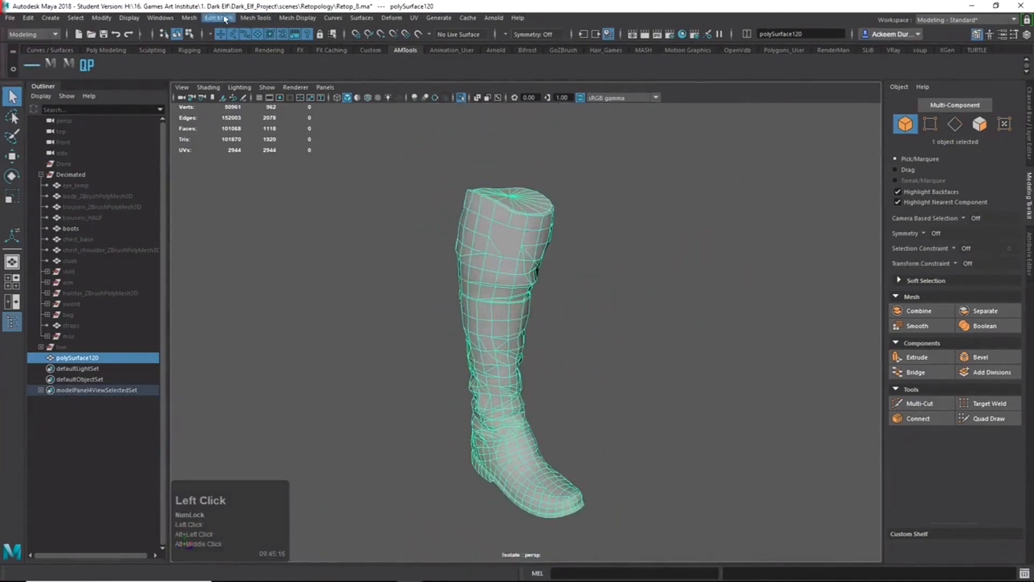
pyautogui.click(197, 19)
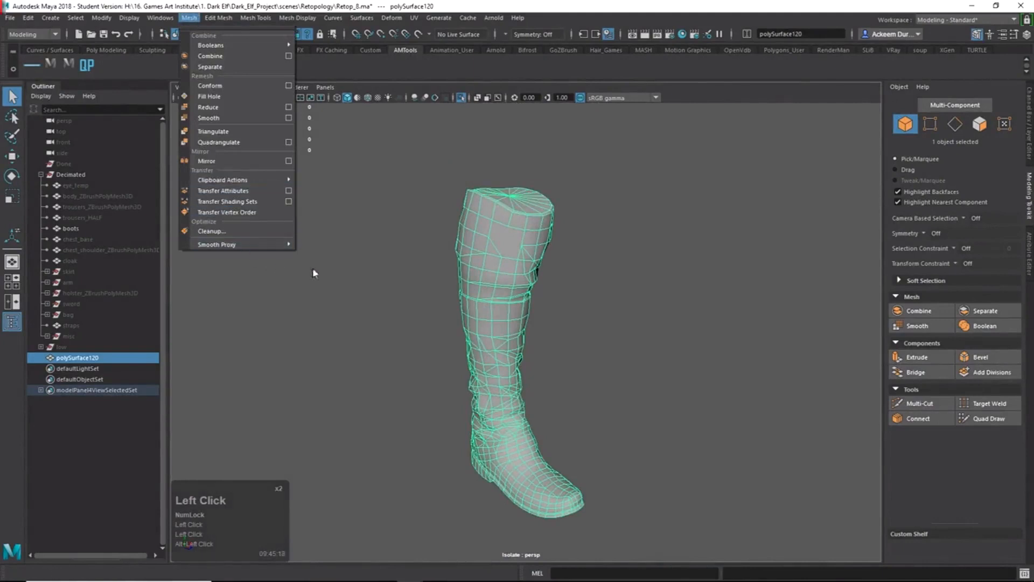
# Run Mesh Cleanup to select polygons with more than 4 sides, flagging the 4 n-gons.
pyautogui.click(262, 230)
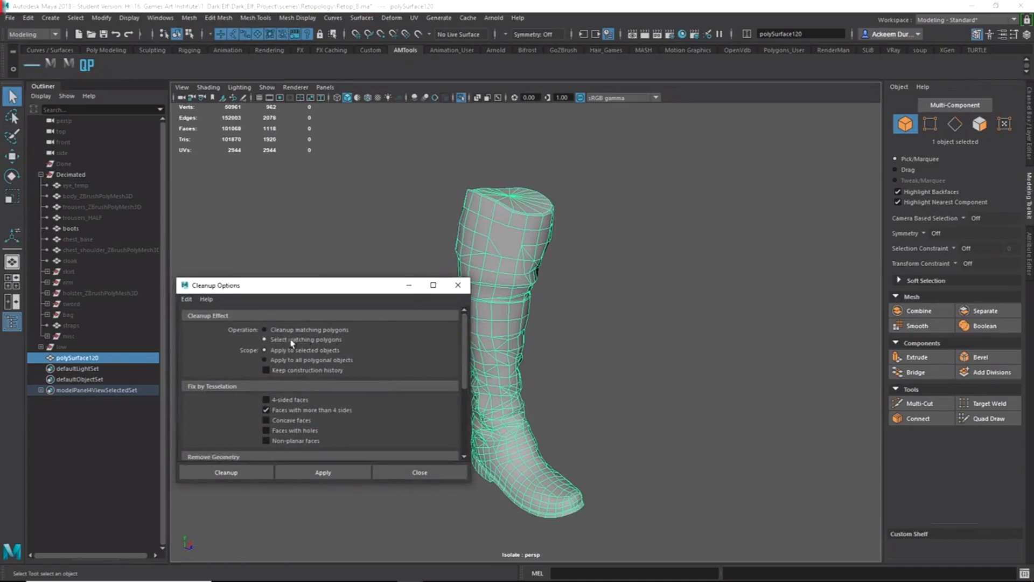
pyautogui.scroll(-1, 241, 386)
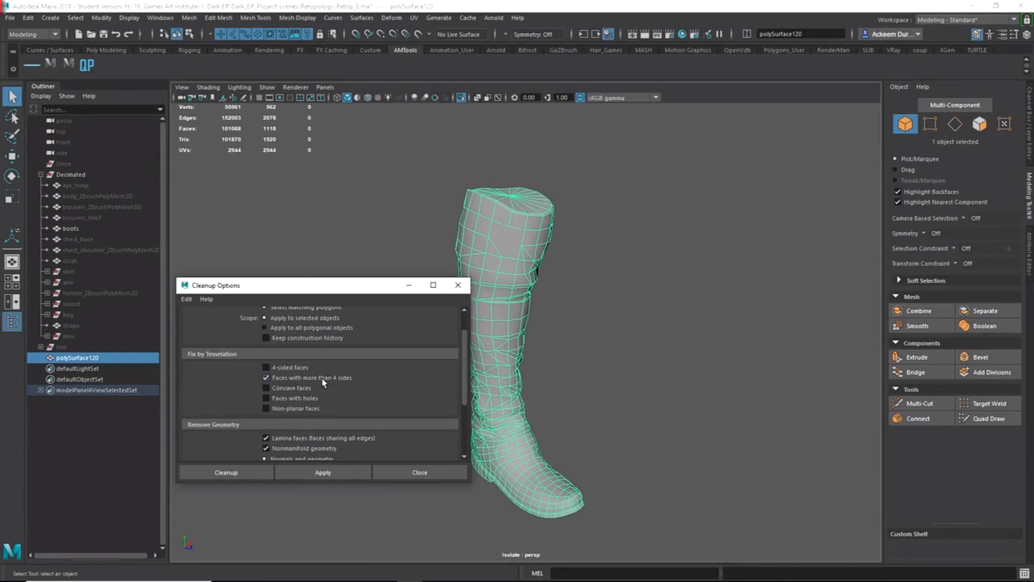
pyautogui.scroll(-4, 323, 382)
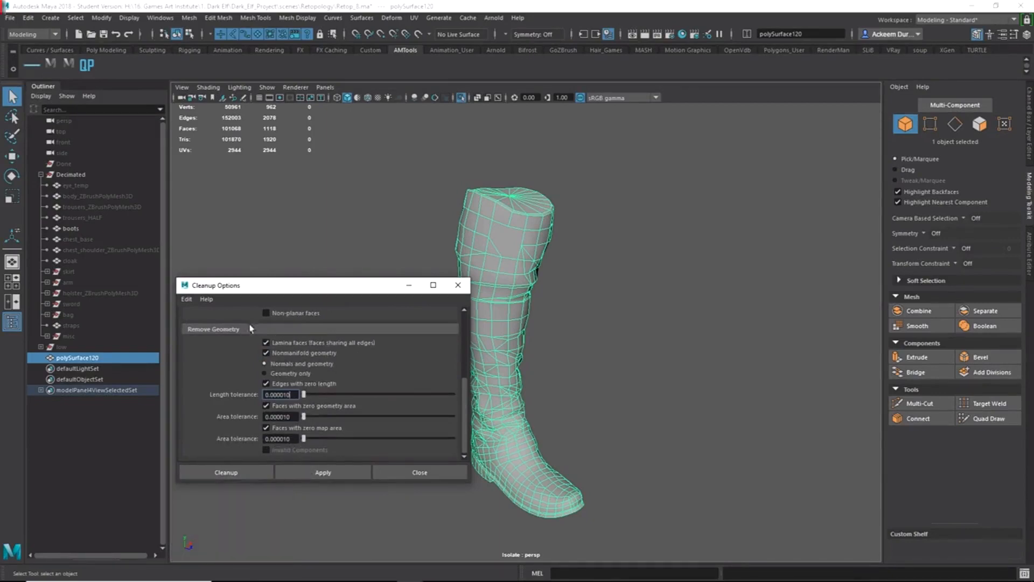
pyautogui.scroll(5, 284, 375)
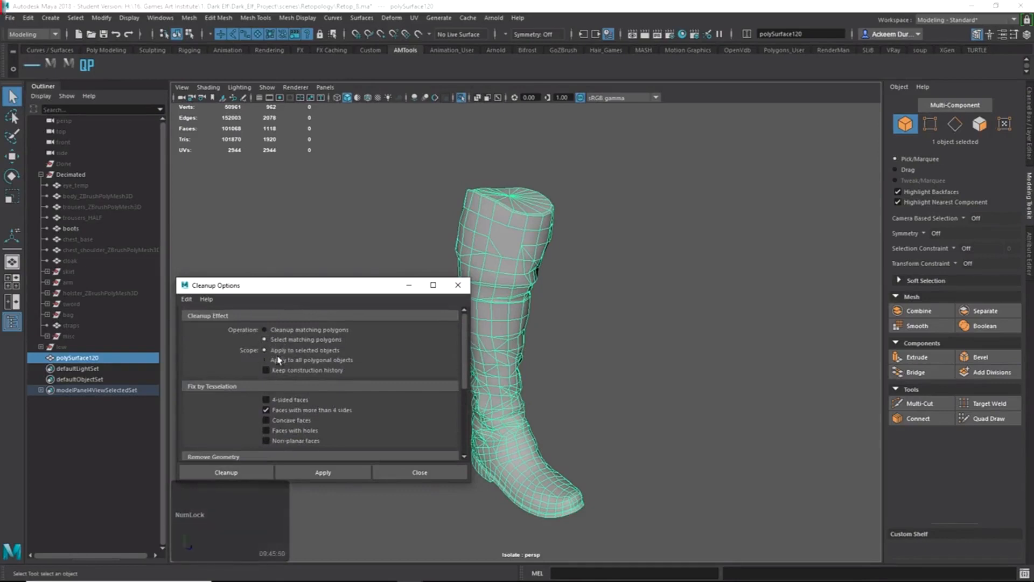
pyautogui.scroll(-3, 279, 364)
pyautogui.click(335, 476)
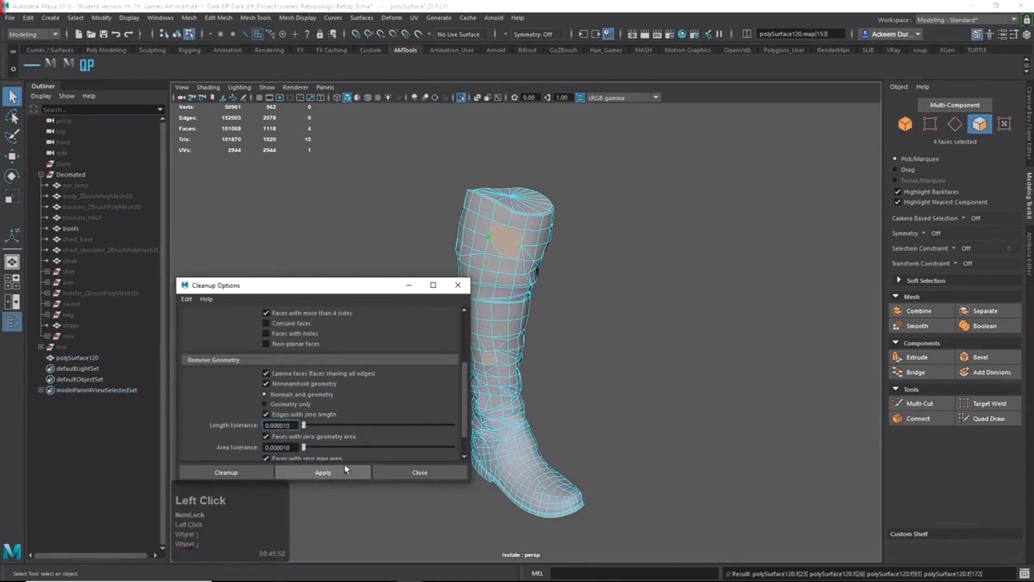
# Orbit, pan and zoom around the boot and leg to inspect its current edges.
pyautogui.keyDown('alt'); pyautogui.moveTo(549, 364); pyautogui.dragTo(657, 288); pyautogui.keyUp('alt')
pyautogui.keyDown('alt'); pyautogui.moveTo(657, 288); pyautogui.dragTo(661, 338, button='middle'); pyautogui.keyUp('alt')
pyautogui.keyDown('alt'); pyautogui.moveTo(660, 337); pyautogui.dragTo(830, 335); pyautogui.keyUp('alt')
pyautogui.keyDown('alt'); pyautogui.moveTo(571, 325); pyautogui.dragTo(578, 302); pyautogui.keyUp('alt')
pyautogui.keyDown('alt'); pyautogui.moveTo(578, 302); pyautogui.dragTo(584, 410, button='right'); pyautogui.keyUp('alt')
pyautogui.keyDown('alt'); pyautogui.moveTo(583, 411); pyautogui.dragTo(653, 398, button='middle'); pyautogui.keyUp('alt')
pyautogui.keyDown('alt'); pyautogui.moveTo(654, 401); pyautogui.dragTo(641, 372); pyautogui.keyUp('alt')
pyautogui.keyDown('alt'); pyautogui.moveTo(626, 372); pyautogui.dragTo(594, 341, button='right'); pyautogui.keyUp('alt')
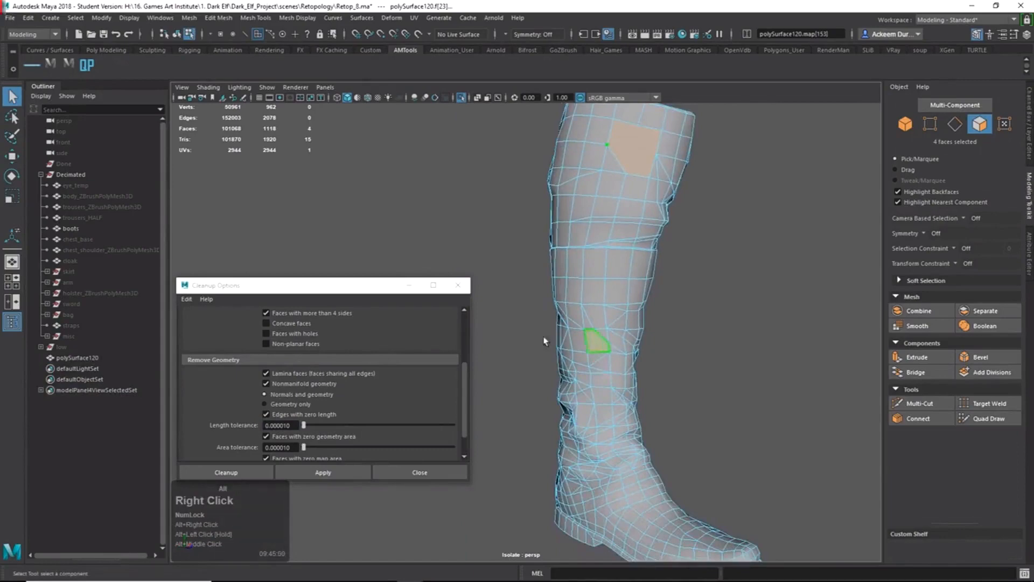
pyautogui.moveTo(545, 340)
pyautogui.keyDown('alt'); pyautogui.mouseDown()
pyautogui.moveTo(554, 406)
pyautogui.moveTo(549, 324)
pyautogui.mouseUp(); pyautogui.keyUp('alt')
pyautogui.keyDown('alt'); pyautogui.moveTo(549, 323); pyautogui.dragTo(496, 327, button='right'); pyautogui.keyUp('alt')
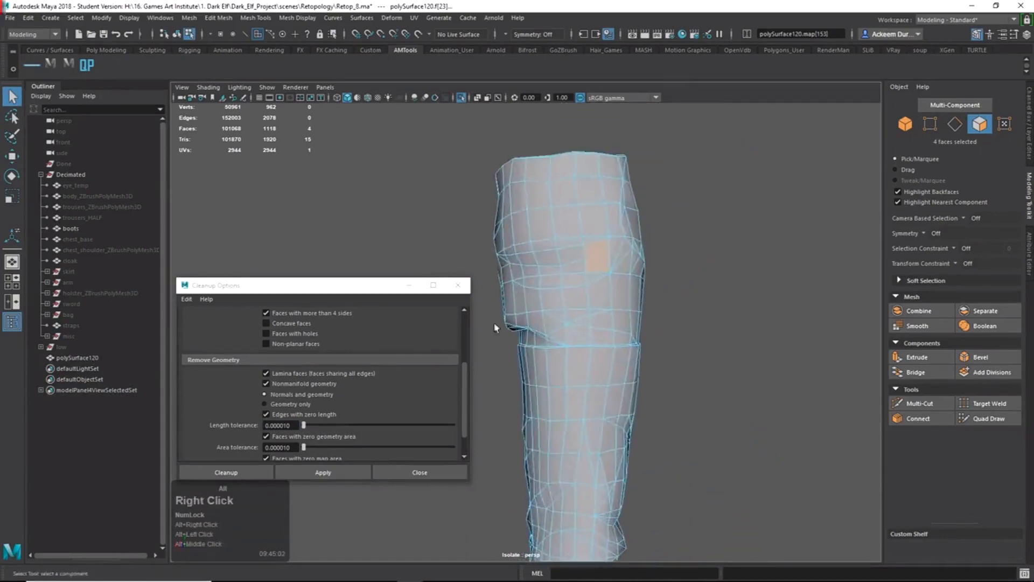
pyautogui.keyDown('alt'); pyautogui.moveTo(496, 328); pyautogui.dragTo(600, 339); pyautogui.keyUp('alt')
pyautogui.keyDown('alt'); pyautogui.moveTo(744, 297); pyautogui.dragTo(792, 297, button='middle'); pyautogui.keyUp('alt')
pyautogui.keyDown('alt'); pyautogui.moveTo(791, 298); pyautogui.dragTo(549, 332); pyautogui.keyUp('alt')
pyautogui.keyDown('alt'); pyautogui.moveTo(637, 330); pyautogui.dragTo(590, 344, button='right'); pyautogui.keyUp('alt')
pyautogui.keyDown('alt'); pyautogui.moveTo(598, 349); pyautogui.dragTo(511, 382); pyautogui.keyUp('alt')
# Undo four recent edits with Ctrl+Z to bring back the earlier edge cuts (2083 edges, 1122 faces).
pyautogui.hotkey('ctrl', 'z')
pyautogui.hotkey('ctrl', 'z')
pyautogui.hotkey('ctrl', 'z')
pyautogui.hotkey('ctrl', 'z')
pyautogui.hotkey('ctrl', 'z')
pyautogui.keyDown('alt'); pyautogui.moveTo(510, 381); pyautogui.dragTo(610, 367, button='middle'); pyautogui.keyUp('alt')
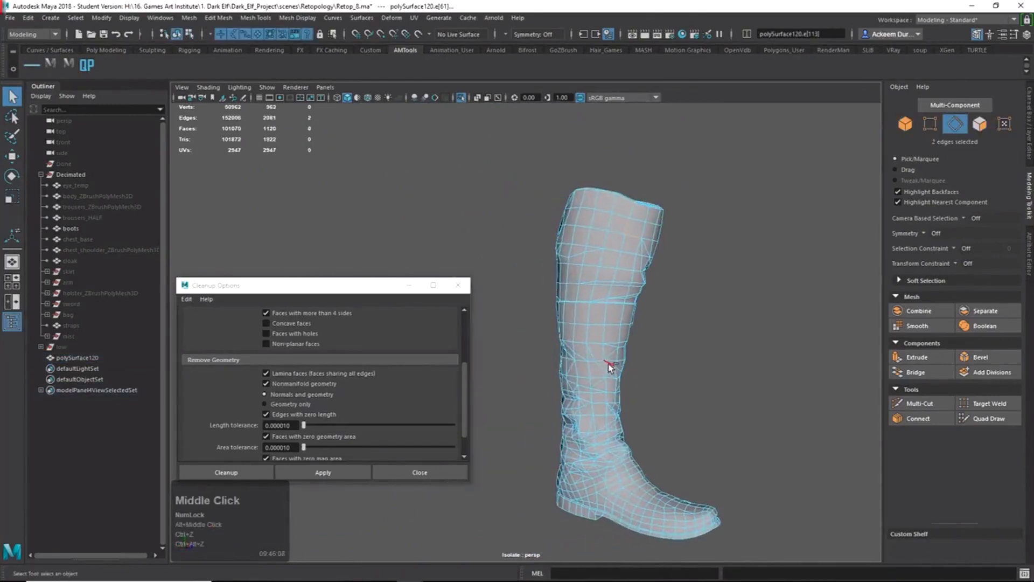
pyautogui.keyDown('alt'); pyautogui.moveTo(600, 369); pyautogui.dragTo(750, 370); pyautogui.keyUp('alt')
pyautogui.keyDown('alt'); pyautogui.moveTo(750, 369); pyautogui.dragTo(580, 394, button='right'); pyautogui.keyUp('alt')
pyautogui.hotkey('ctrl', 'z')
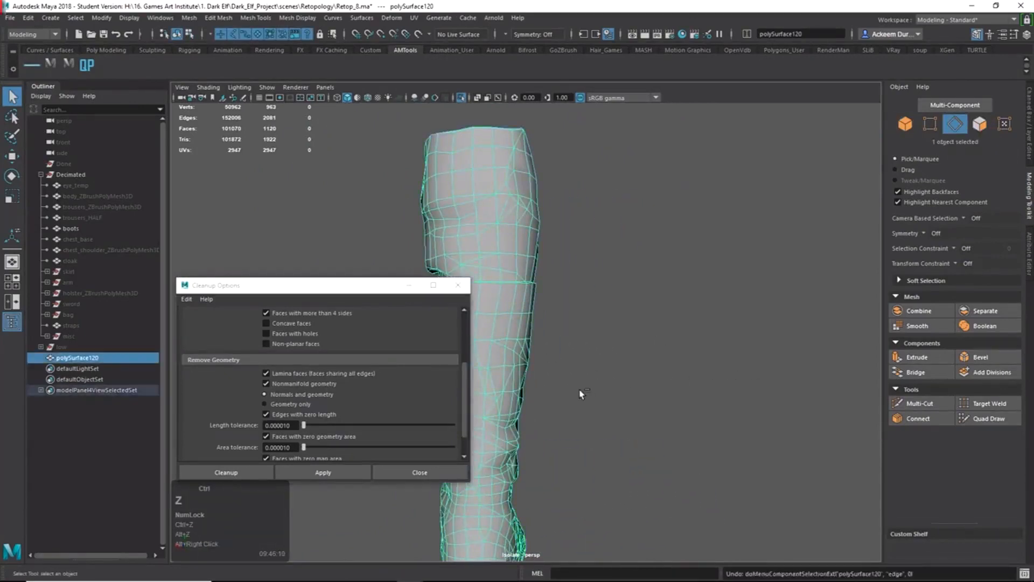
pyautogui.hotkey('ctrl', 'z')
pyautogui.hotkey('ctrl', 'z')
pyautogui.hotkey('ctrl', 'z')
pyautogui.hotkey('ctrl', 'z')
pyautogui.hotkey('ctrl', 'z')
pyautogui.hotkey('ctrl', 'z')
pyautogui.keyDown('alt'); pyautogui.moveTo(535, 368); pyautogui.dragTo(651, 341, button='middle'); pyautogui.keyUp('alt')
pyautogui.hotkey('ctrl', 'z')
pyautogui.hotkey('ctrl', 'z')
# Look along the restored boot from the toe side toward the ankle.
pyautogui.keyDown('alt'); pyautogui.moveTo(651, 341); pyautogui.dragTo(739, 359); pyautogui.keyUp('alt')
pyautogui.keyDown('alt'); pyautogui.moveTo(590, 367); pyautogui.dragTo(732, 353, button='middle'); pyautogui.keyUp('alt')
pyautogui.keyDown('alt'); pyautogui.moveTo(680, 370); pyautogui.dragTo(879, 365); pyautogui.keyUp('alt')
pyautogui.keyDown('alt'); pyautogui.moveTo(573, 367); pyautogui.dragTo(673, 361); pyautogui.keyUp('alt')
pyautogui.keyDown('alt'); pyautogui.moveTo(673, 361); pyautogui.dragTo(694, 372, button='middle'); pyautogui.keyUp('alt')
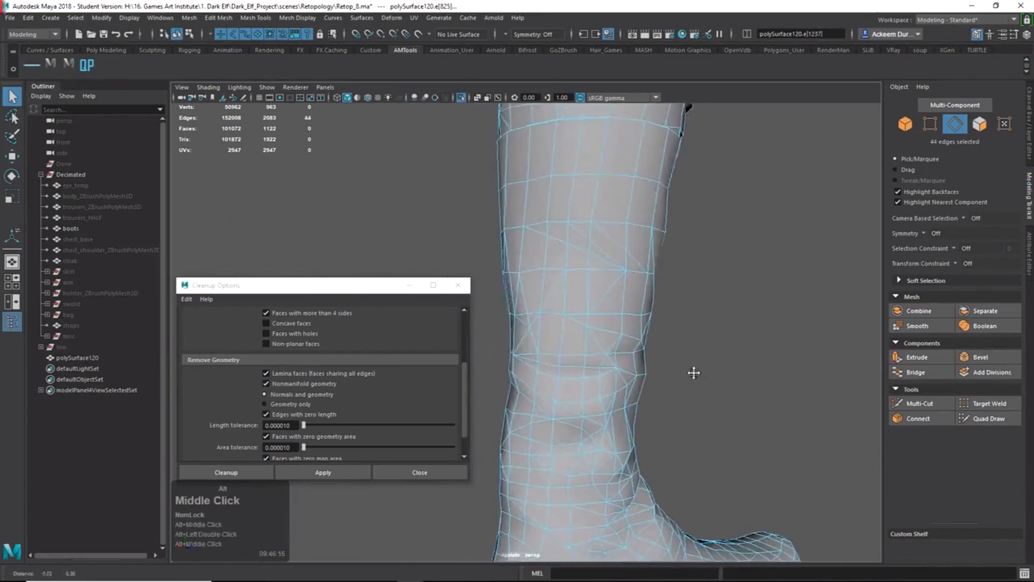
pyautogui.keyDown('alt'); pyautogui.moveTo(693, 373); pyautogui.dragTo(625, 382, button='right'); pyautogui.keyUp('alt')
pyautogui.keyDown('alt'); pyautogui.moveTo(625, 382); pyautogui.dragTo(579, 387); pyautogui.keyUp('alt')
pyautogui.keyDown('alt'); pyautogui.moveTo(579, 388); pyautogui.dragTo(597, 381, button='middle'); pyautogui.keyUp('alt')
pyautogui.keyDown('alt'); pyautogui.moveTo(598, 380); pyautogui.dragTo(592, 382); pyautogui.keyUp('alt')
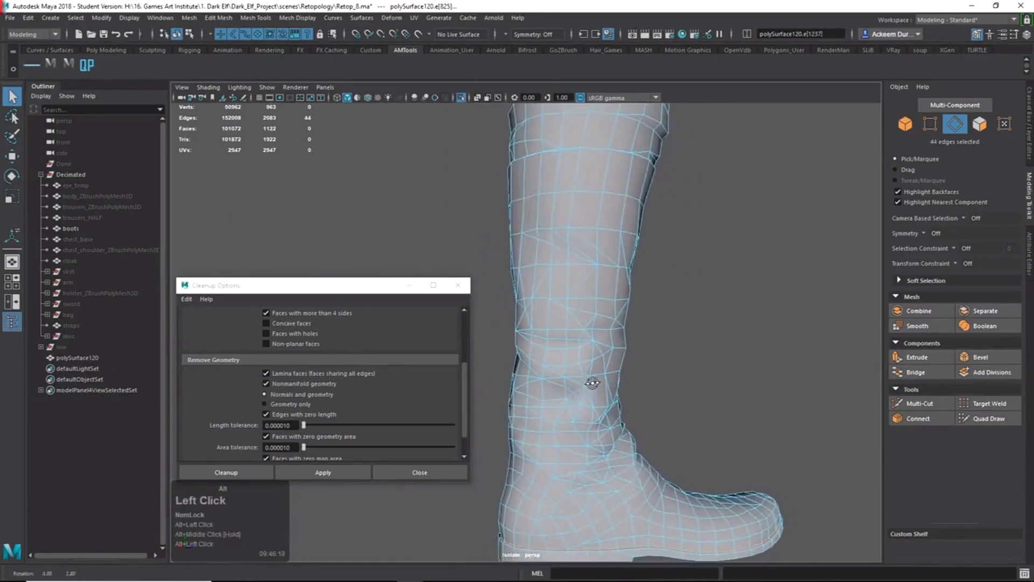
pyautogui.keyDown('alt'); pyautogui.moveTo(582, 406); pyautogui.dragTo(604, 376, button='middle'); pyautogui.keyUp('alt')
pyautogui.keyDown('alt'); pyautogui.moveTo(604, 376); pyautogui.dragTo(653, 412, button='right'); pyautogui.keyUp('alt')
# Try Multi-Cut around the ankle and sole, then exit with Q back to Object Mode.
pyautogui.keyDown('shift'); pyautogui.moveTo(653, 412); pyautogui.dragTo(611, 394, button='right'); pyautogui.keyUp('shift')
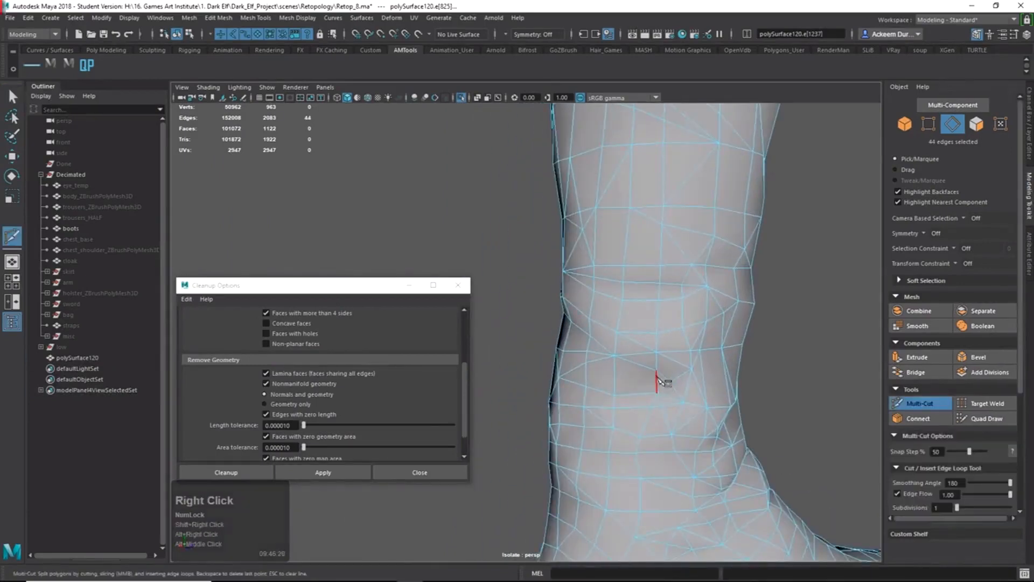
pyautogui.keyDown('alt'); pyautogui.moveTo(647, 444); pyautogui.dragTo(646, 393, button='middle'); pyautogui.keyUp('alt')
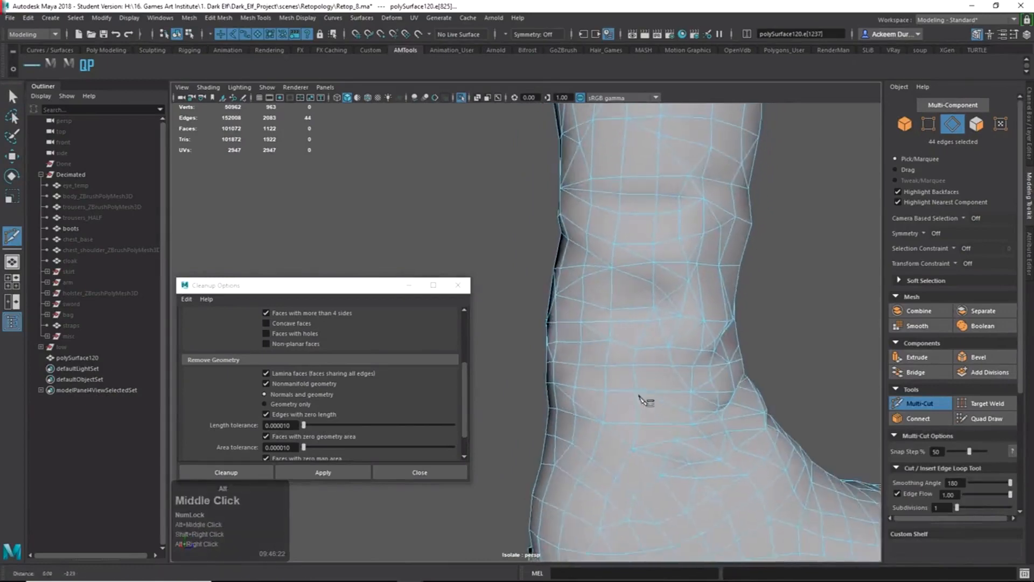
pyautogui.keyDown('alt'); pyautogui.moveTo(647, 393); pyautogui.dragTo(608, 389, button='right'); pyautogui.keyUp('alt')
pyautogui.keyDown('alt'); pyautogui.moveTo(607, 388); pyautogui.dragTo(657, 401); pyautogui.keyUp('alt')
pyautogui.keyDown('alt'); pyautogui.moveTo(657, 405); pyautogui.dragTo(566, 386, button='right'); pyautogui.keyUp('alt')
pyautogui.keyDown('alt'); pyautogui.moveTo(574, 391); pyautogui.dragTo(468, 405); pyautogui.keyUp('alt')
pyautogui.keyDown('alt'); pyautogui.moveTo(469, 405); pyautogui.dragTo(501, 396, button='middle'); pyautogui.keyUp('alt')
pyautogui.keyDown('alt'); pyautogui.moveTo(501, 397); pyautogui.dragTo(518, 388); pyautogui.keyUp('alt')
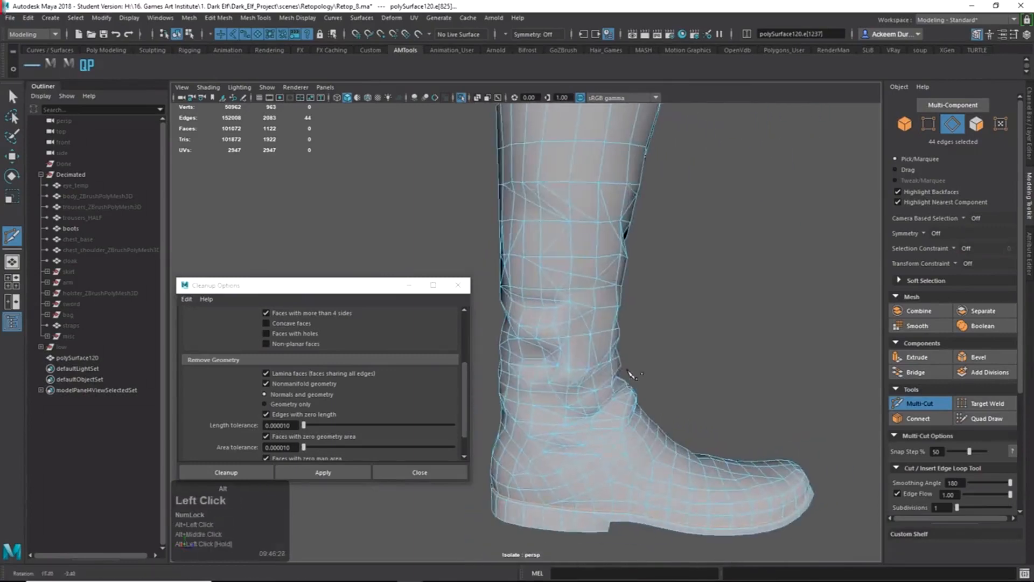
pyautogui.keyDown('alt'); pyautogui.moveTo(518, 388); pyautogui.dragTo(547, 373, button='middle'); pyautogui.keyUp('alt')
pyautogui.press('q')
pyautogui.moveTo(546, 373); pyautogui.dragTo(573, 369, button='right')
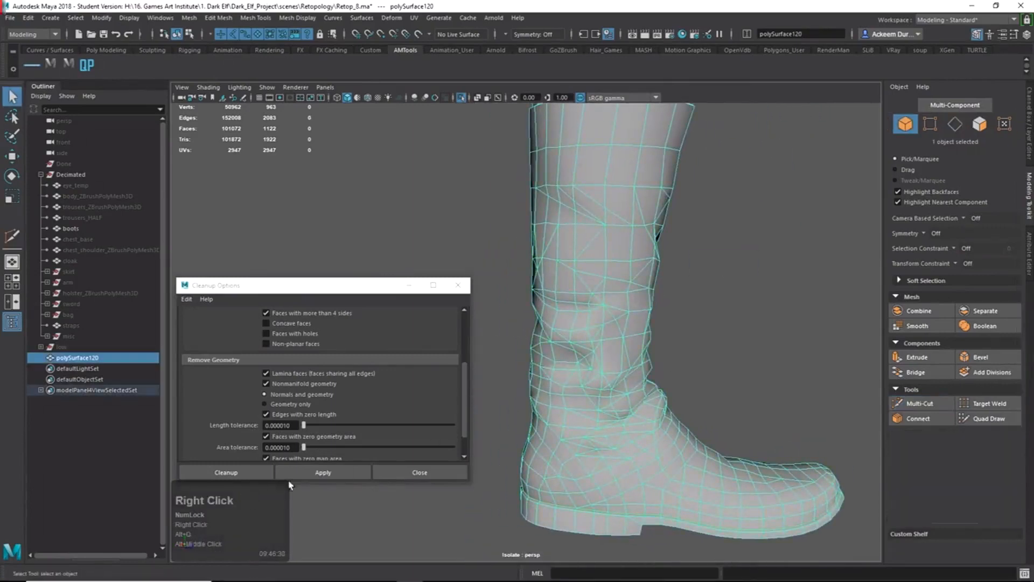
# Run Cleanup to flag an n-gon and cut a new edge across it with Multi-Cut.
pyautogui.click(307, 475)
pyautogui.keyDown('alt'); pyautogui.moveTo(663, 399); pyautogui.dragTo(628, 356, button='right'); pyautogui.keyUp('alt')
pyautogui.keyDown('alt'); pyautogui.moveTo(628, 356); pyautogui.dragTo(606, 332); pyautogui.keyUp('alt')
pyautogui.keyDown('alt'); pyautogui.moveTo(606, 333); pyautogui.dragTo(634, 386, button='middle'); pyautogui.keyUp('alt')
pyautogui.keyDown('alt'); pyautogui.moveTo(634, 386); pyautogui.dragTo(724, 404, button='right'); pyautogui.keyUp('alt')
pyautogui.keyDown('shift'); pyautogui.moveTo(724, 404); pyautogui.dragTo(706, 386, button='right'); pyautogui.keyUp('shift')
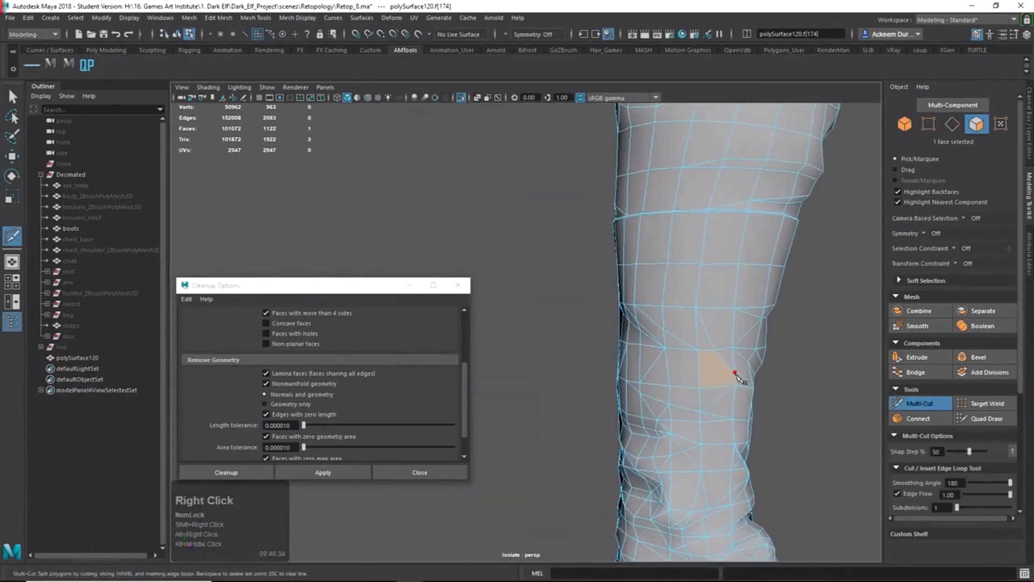
pyautogui.click(736, 374)
pyautogui.press('Return')
pyautogui.press('q')
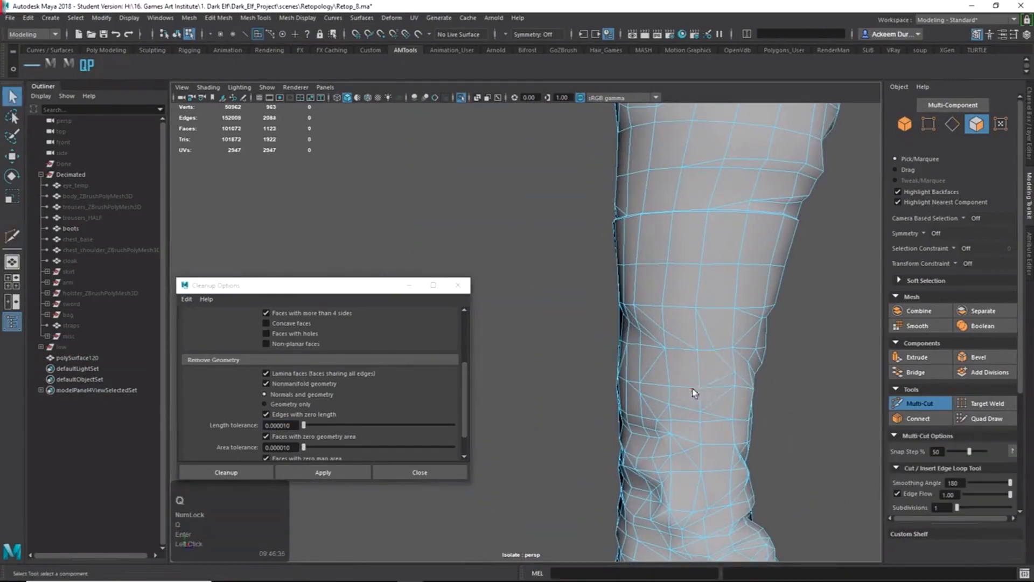
pyautogui.moveTo(685, 380); pyautogui.dragTo(635, 350, button='right')
# Select the boot mesh and rerun the Cleanup check on it.
pyautogui.click(323, 473)
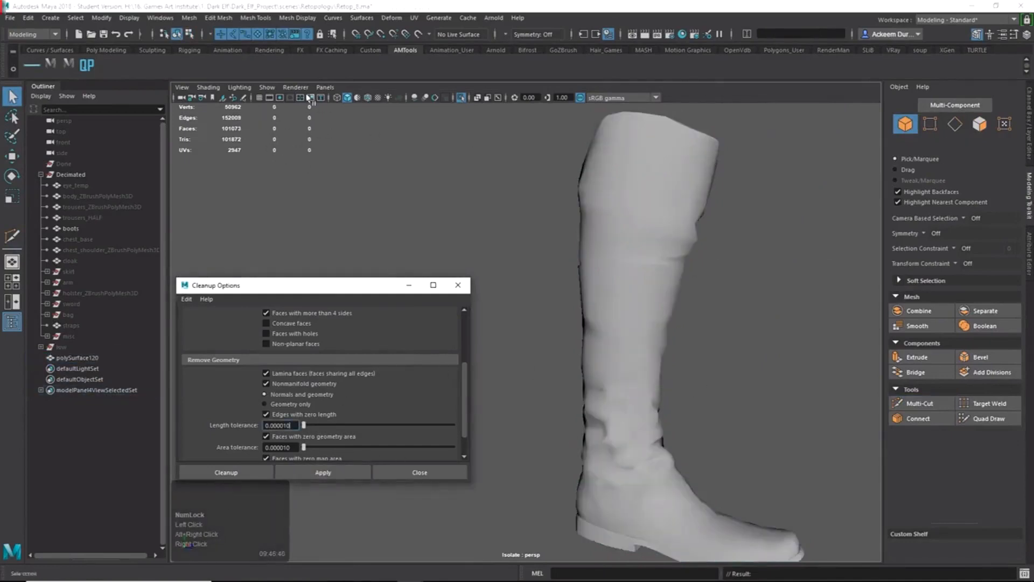
pyautogui.click(275, 142)
pyautogui.click(616, 319)
pyautogui.click(323, 473)
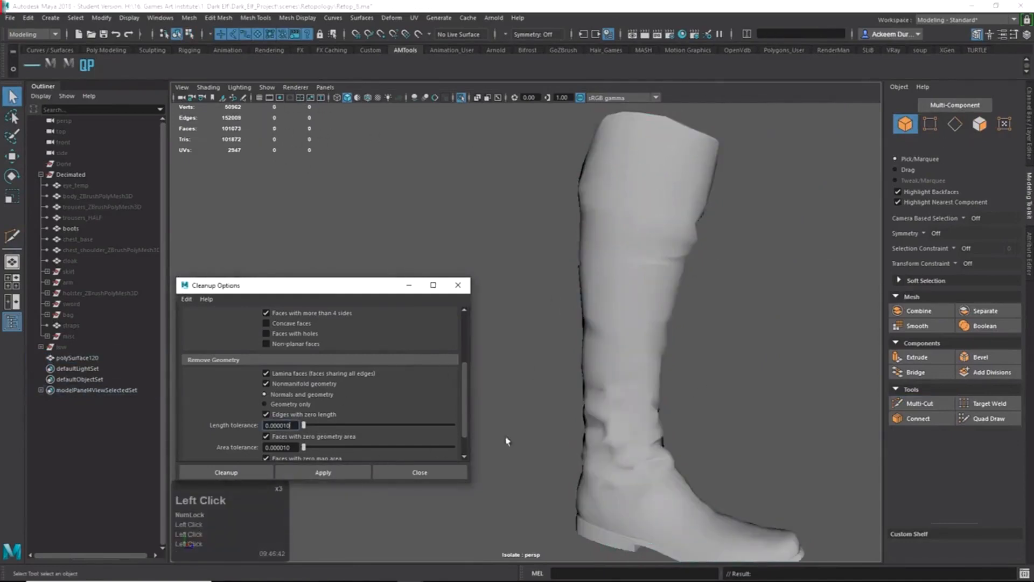
pyautogui.click(161, 18)
pyautogui.click(162, 18)
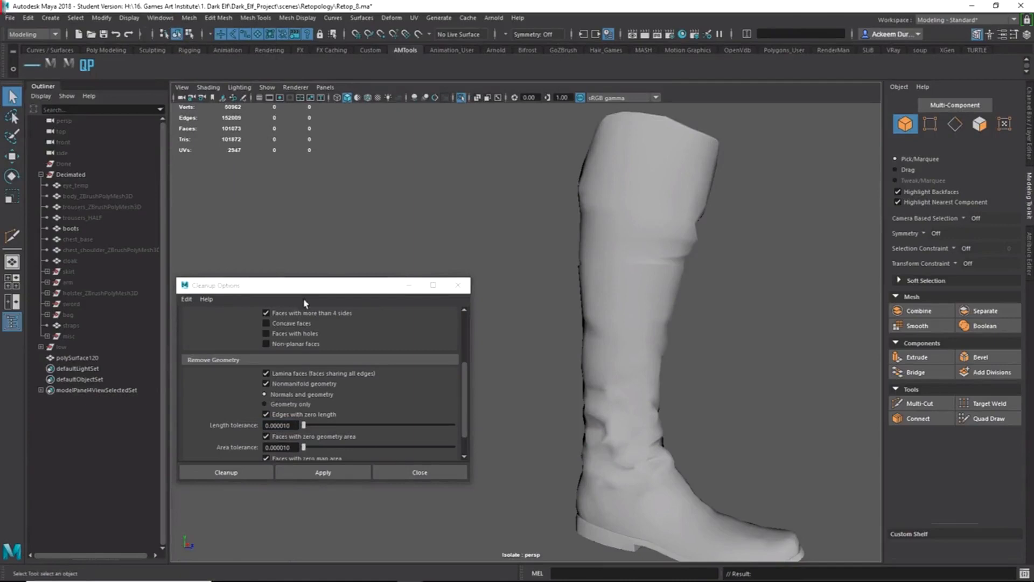
# Delete the stray edge on the boot's leg, reselect the mesh and rerun Cleanup.
pyautogui.click(614, 331)
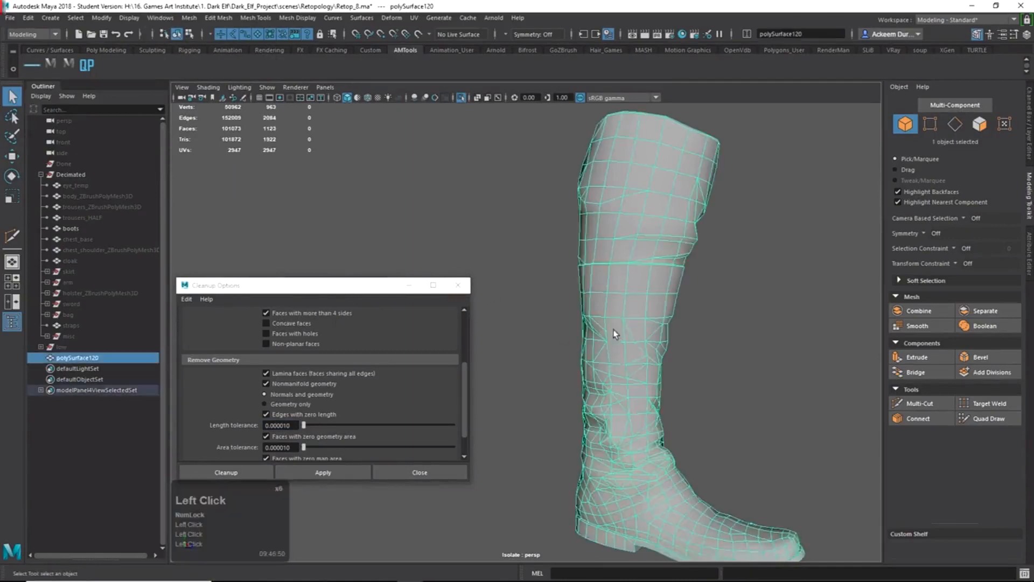
pyautogui.rightClick(619, 331)
pyautogui.click(629, 331)
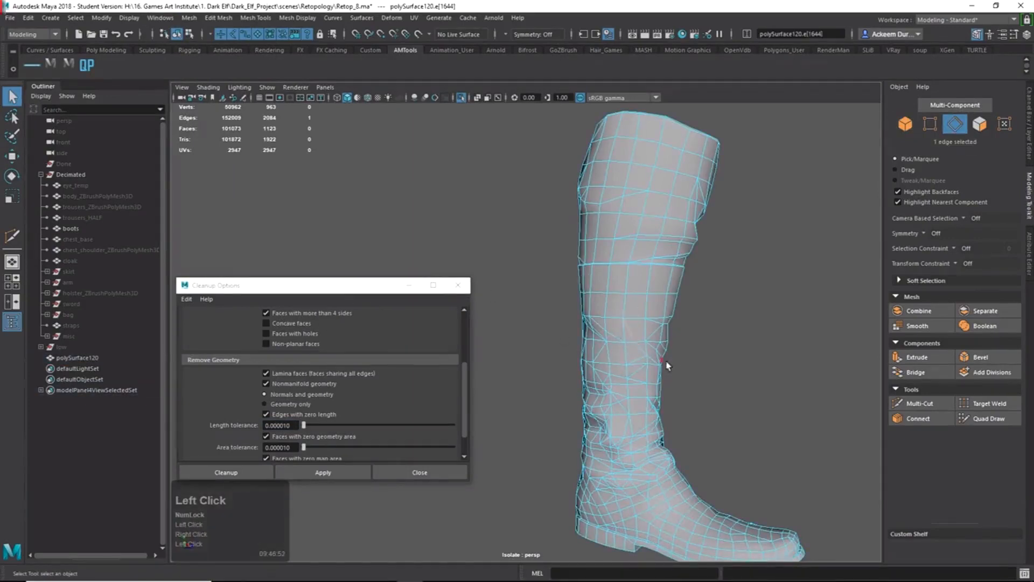
pyautogui.press('Delete')
pyautogui.moveTo(544, 363); pyautogui.dragTo(558, 348, button='right')
pyautogui.keyDown('alt'); pyautogui.moveTo(559, 348); pyautogui.dragTo(713, 346); pyautogui.keyUp('alt')
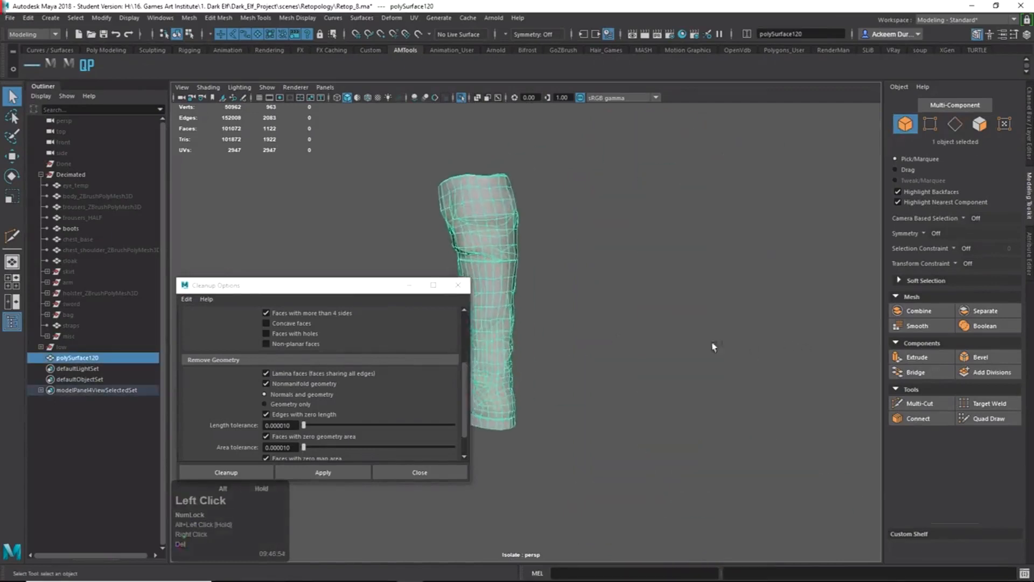
pyautogui.keyDown('alt'); pyautogui.moveTo(577, 305); pyautogui.dragTo(771, 291, button='middle'); pyautogui.keyUp('alt')
pyautogui.click(771, 291)
pyautogui.click(647, 319)
pyautogui.click(324, 472)
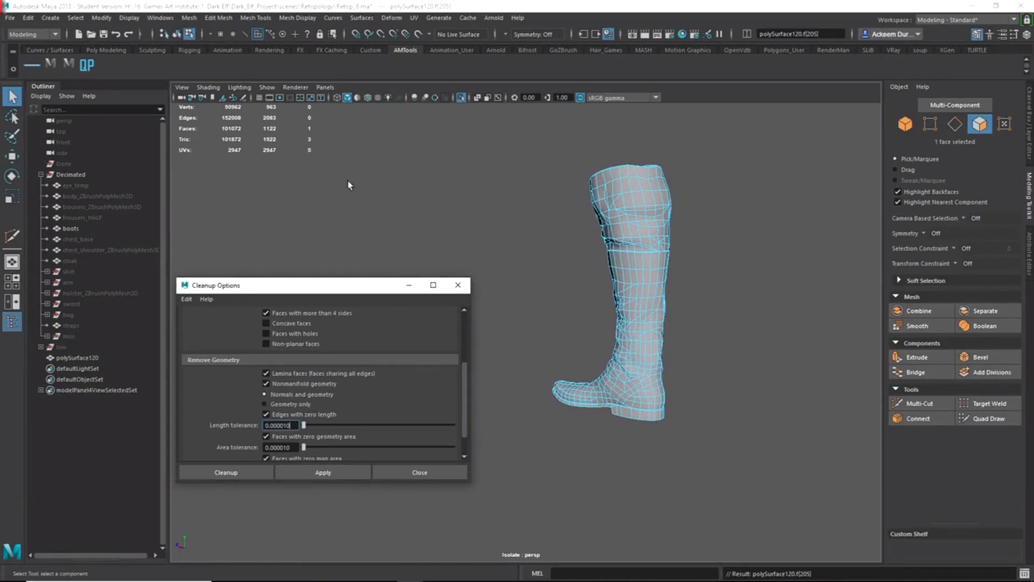
# Check the flagged n-gon in wireframe and shaded display and frame it with F.
pyautogui.moveTo(564, 348)
pyautogui.keyDown('alt'); pyautogui.mouseDown()
pyautogui.moveTo(695, 319)
pyautogui.moveTo(563, 296)
pyautogui.moveTo(624, 335)
pyautogui.moveTo(596, 323)
pyautogui.moveTo(606, 343)
pyautogui.moveTo(629, 339)
pyautogui.moveTo(604, 339)
pyautogui.moveTo(593, 362)
pyautogui.moveTo(494, 310)
pyautogui.mouseUp(); pyautogui.keyUp('alt')
pyautogui.press('4')
pyautogui.press('5')
pyautogui.press('f')
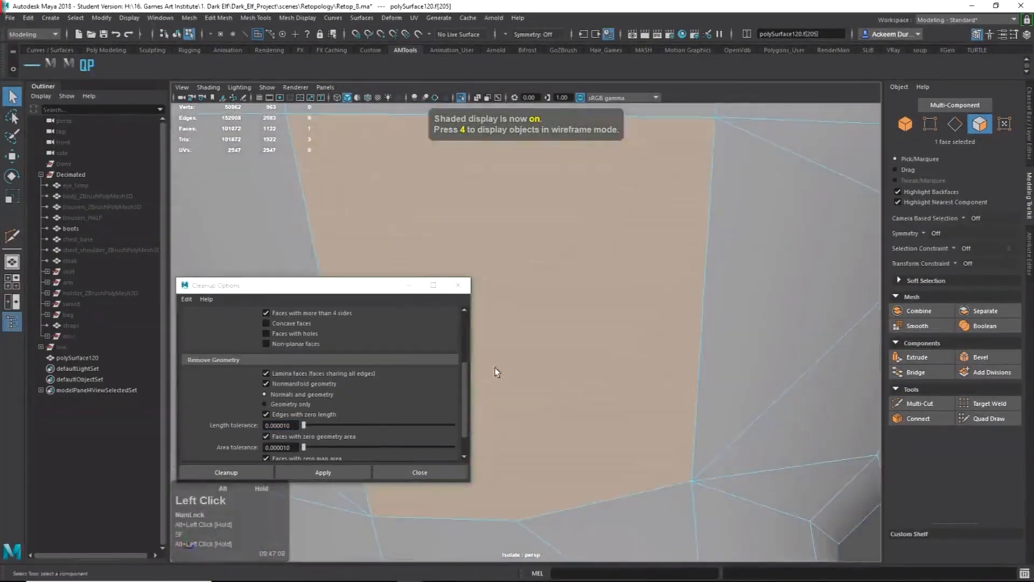
pyautogui.keyDown('alt'); pyautogui.moveTo(495, 310); pyautogui.dragTo(535, 314, button='right'); pyautogui.keyUp('alt')
pyautogui.keyDown('alt'); pyautogui.moveTo(536, 314); pyautogui.dragTo(672, 329, button='middle'); pyautogui.keyUp('alt')
pyautogui.keyDown('alt'); pyautogui.moveTo(672, 329); pyautogui.dragTo(661, 332); pyautogui.keyUp('alt')
# Split the n-gon from its bottom vertex to its top-left vertex, then rerun Cleanup.
pyautogui.keyDown('shift'); pyautogui.moveTo(661, 332); pyautogui.dragTo(551, 448, button='right'); pyautogui.keyUp('shift')
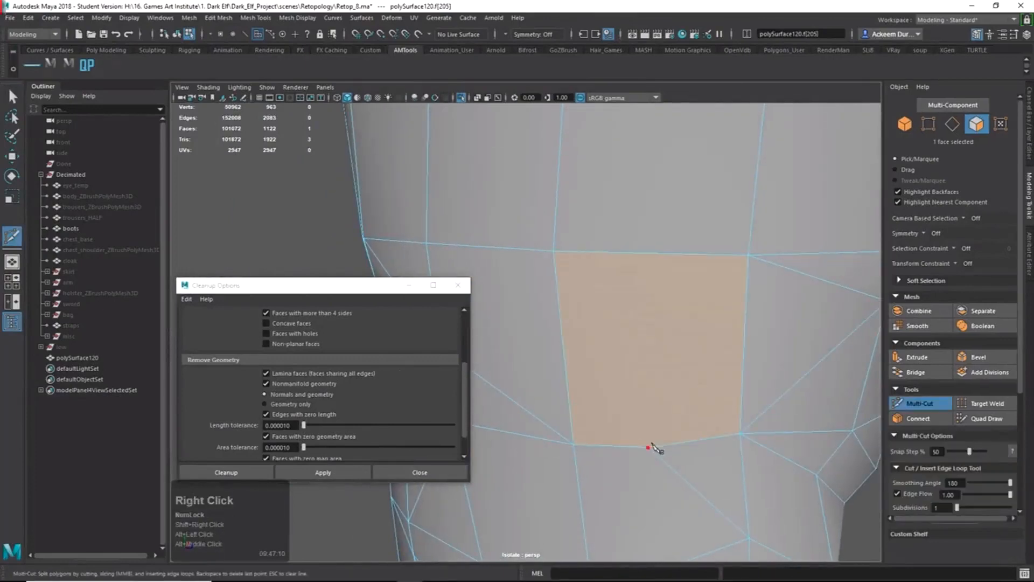
pyautogui.click(647, 447)
pyautogui.click(554, 250)
pyautogui.press('Return')
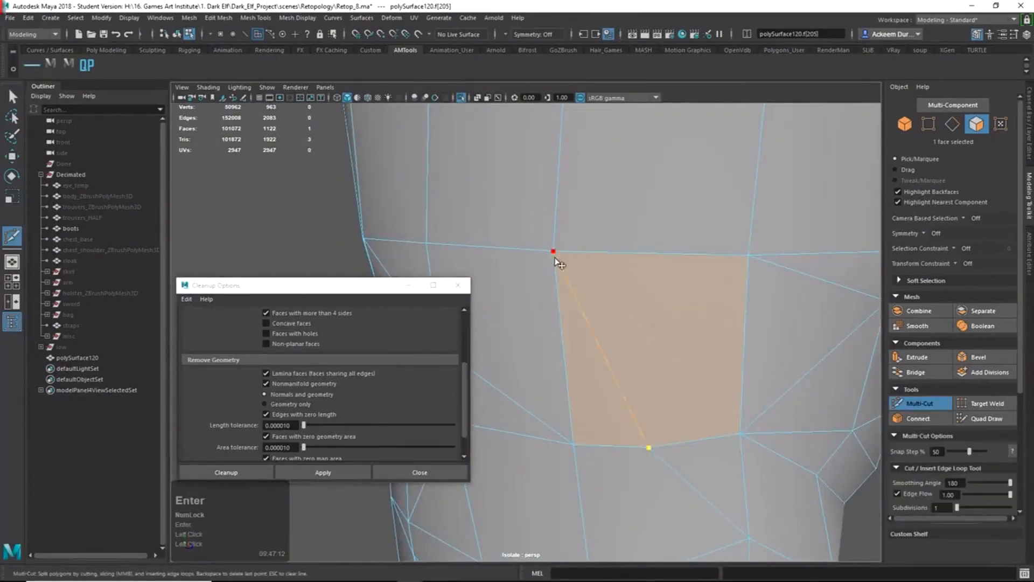
pyautogui.press('q')
pyautogui.moveTo(587, 360); pyautogui.dragTo(614, 323, button='right')
pyautogui.keyDown('alt'); pyautogui.moveTo(613, 323); pyautogui.dragTo(490, 291, button='right'); pyautogui.keyUp('alt')
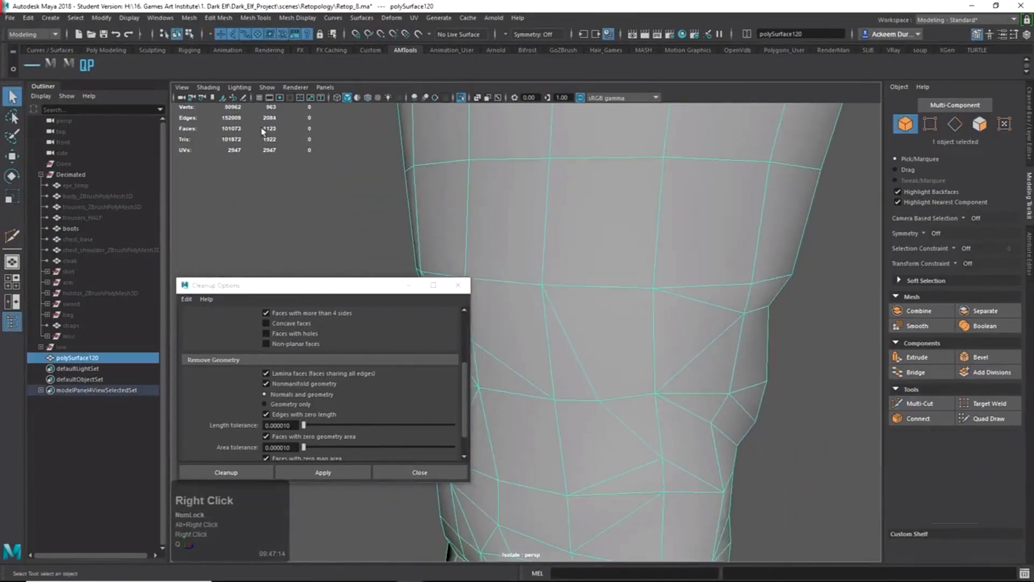
pyautogui.click(323, 472)
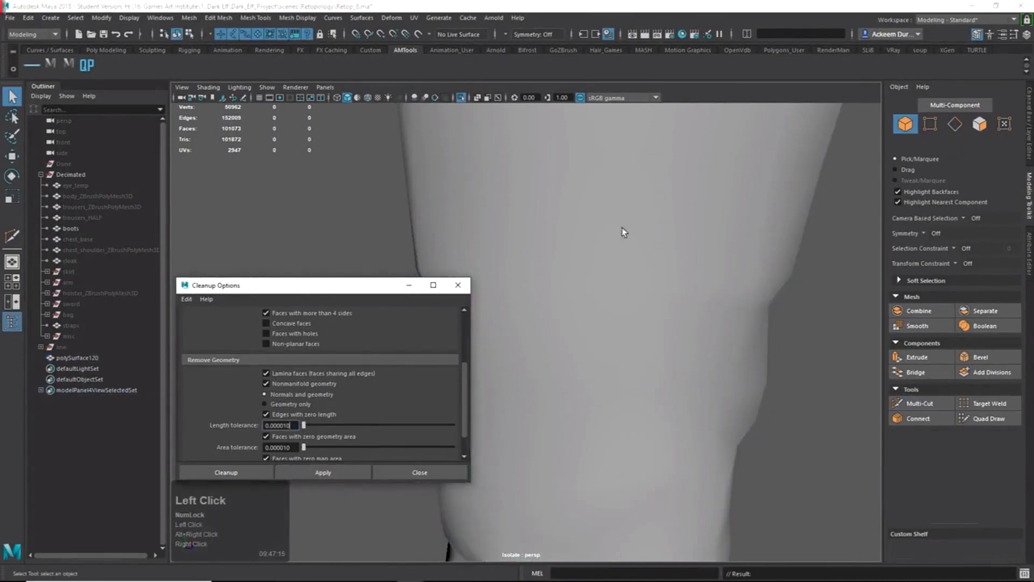
pyautogui.click(101, 18)
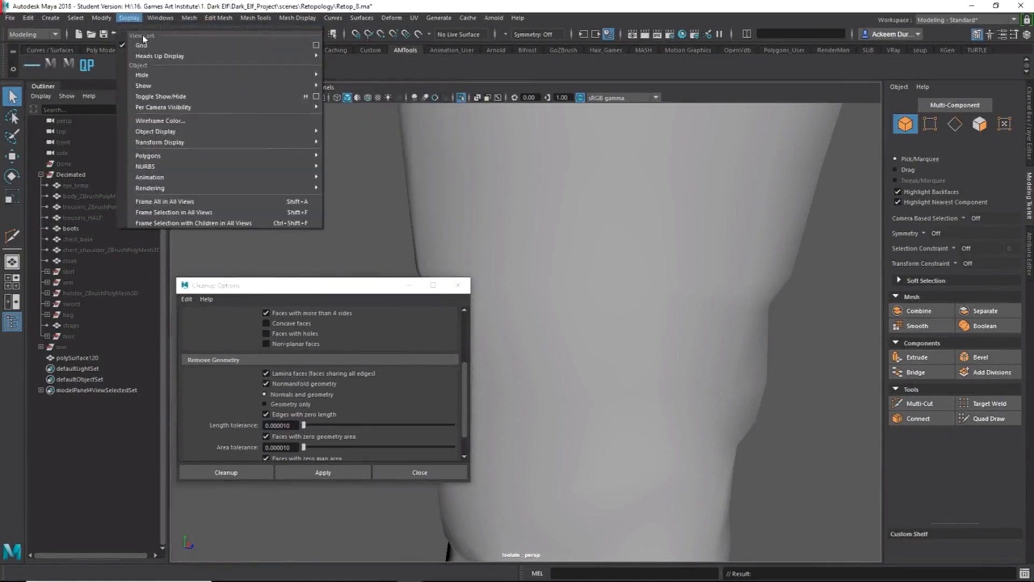
pyautogui.moveTo(162, 56)
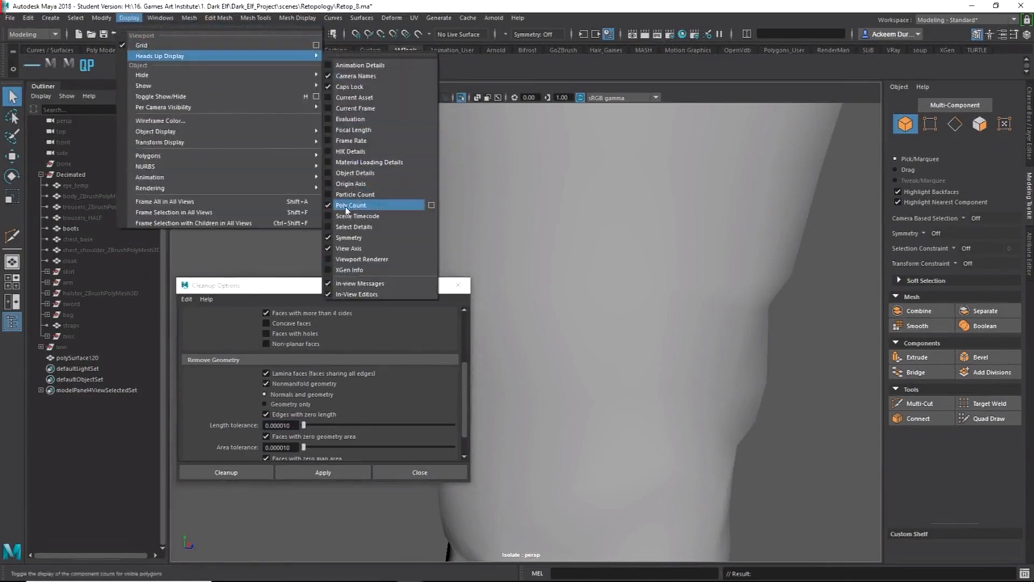
pyautogui.click(581, 246)
pyautogui.keyDown('alt'); pyautogui.moveTo(582, 245); pyautogui.dragTo(278, 160, button='right'); pyautogui.keyUp('alt')
pyautogui.keyDown('alt'); pyautogui.moveTo(550, 286); pyautogui.dragTo(417, 218, button='right'); pyautogui.keyUp('alt')
pyautogui.keyDown('alt'); pyautogui.moveTo(483, 275); pyautogui.dragTo(520, 295); pyautogui.keyUp('alt')
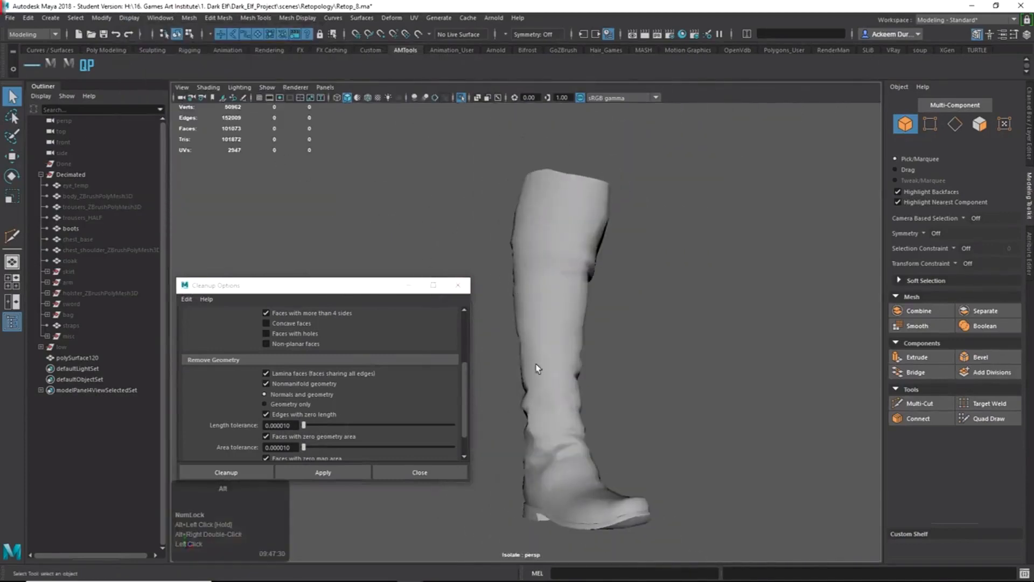
pyautogui.keyDown('alt'); pyautogui.moveTo(535, 363); pyautogui.dragTo(521, 400); pyautogui.keyUp('alt')
pyautogui.click(566, 407)
pyautogui.keyDown('alt'); pyautogui.moveTo(614, 411); pyautogui.dragTo(665, 362, button='middle'); pyautogui.keyUp('alt')
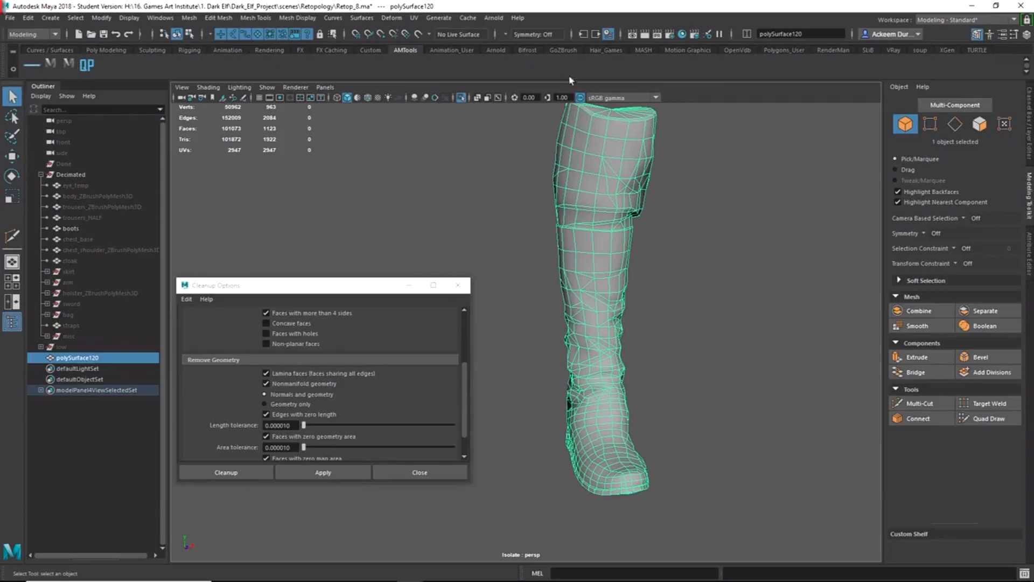
pyautogui.click(668, 303)
pyautogui.keyDown('alt'); pyautogui.moveTo(668, 305); pyautogui.dragTo(692, 308); pyautogui.keyUp('alt')
pyautogui.click(510, 233)
pyautogui.keyDown('alt'); pyautogui.moveTo(522, 244); pyautogui.dragTo(739, 271, button='middle'); pyautogui.keyUp('alt')
pyautogui.keyDown('alt'); pyautogui.moveTo(738, 271); pyautogui.dragTo(769, 276); pyautogui.keyUp('alt')
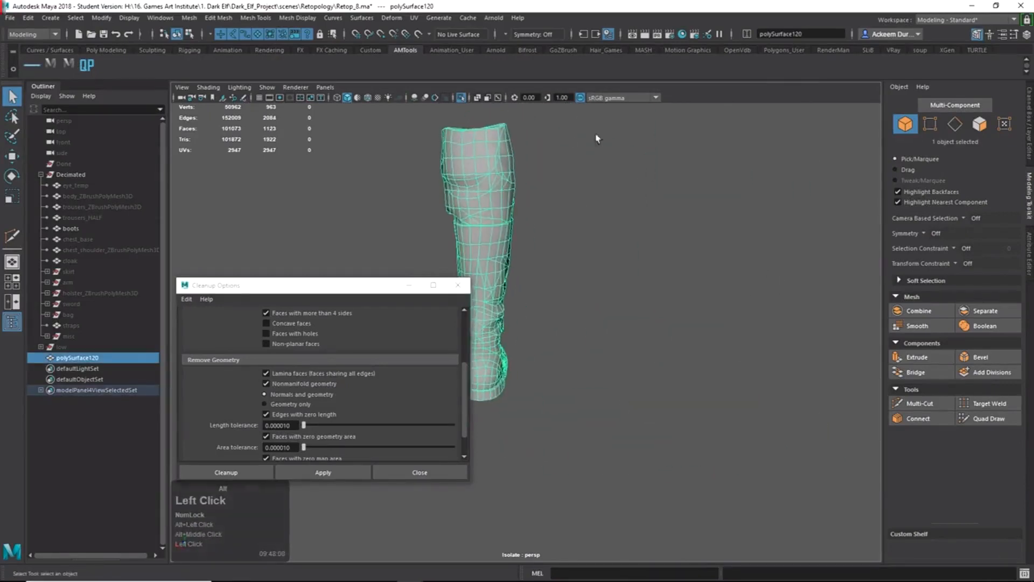
pyautogui.keyDown('alt'); pyautogui.moveTo(596, 138); pyautogui.dragTo(750, 231, button='middle'); pyautogui.keyUp('alt')
pyautogui.keyDown('alt'); pyautogui.moveTo(750, 231); pyautogui.dragTo(733, 266); pyautogui.keyUp('alt')
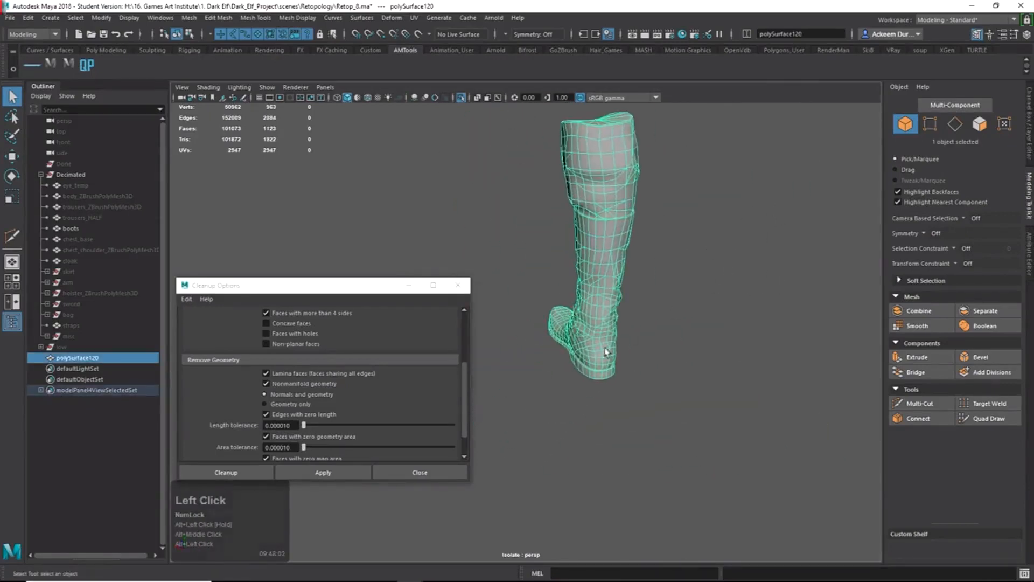